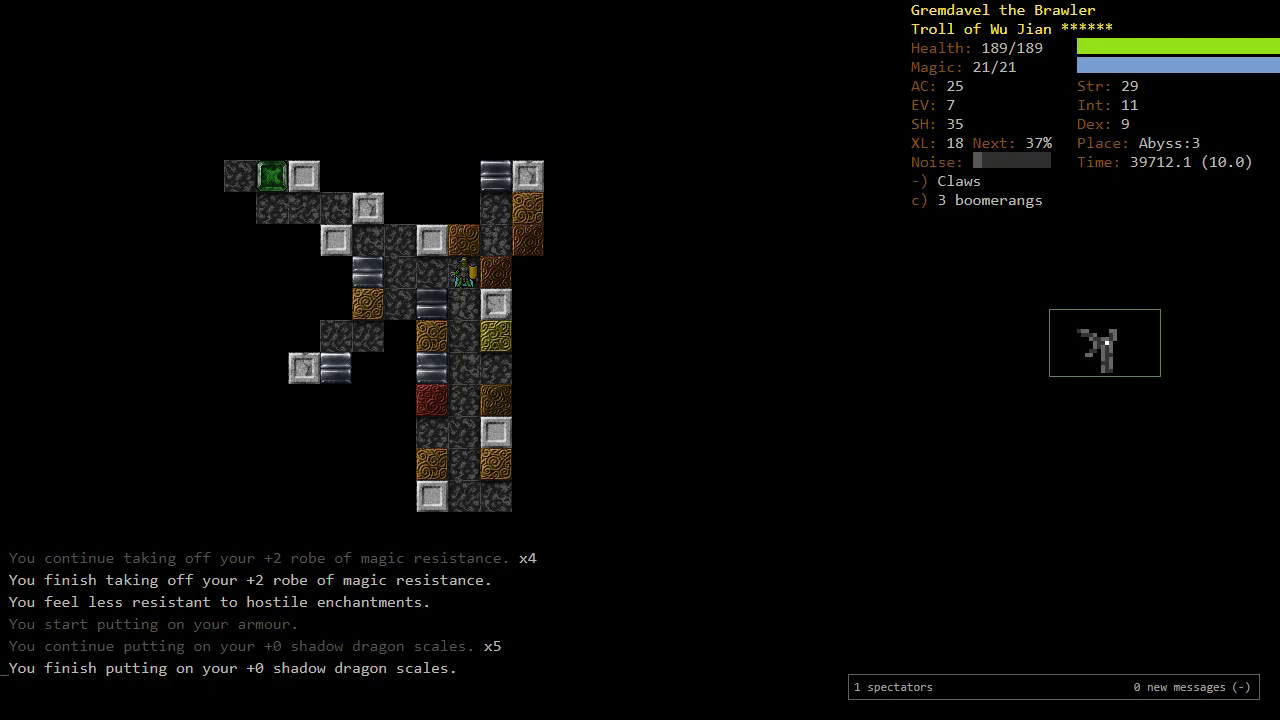
Step: Walk the troll west, north, northeast, then west again through Abyss:3
key(h)
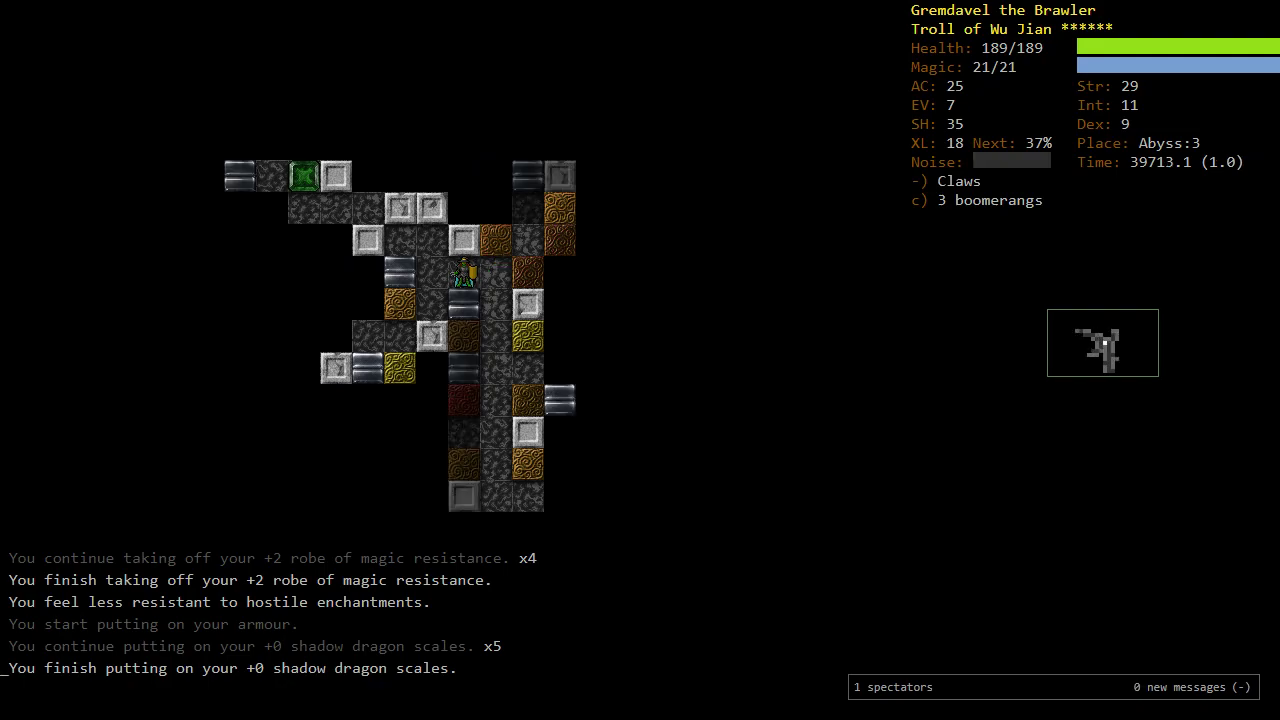
key(h)
key(k)
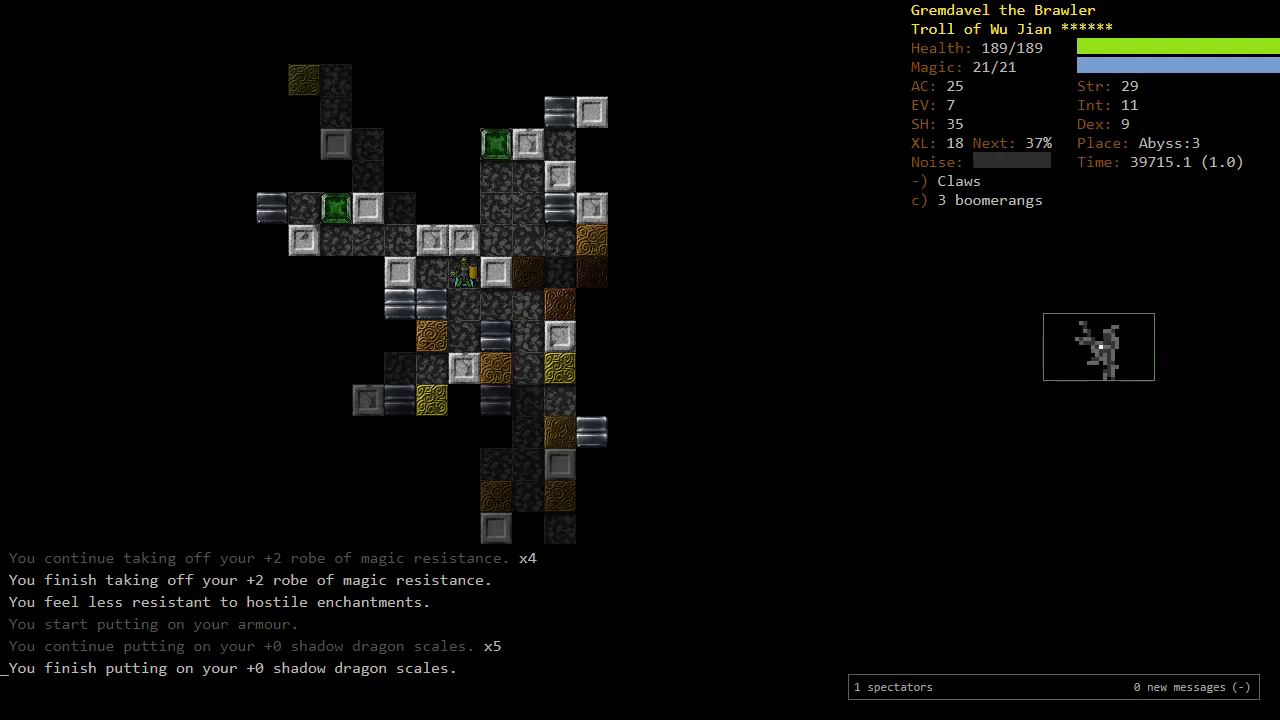
key(u)
key(h)
key(h)
key(h)
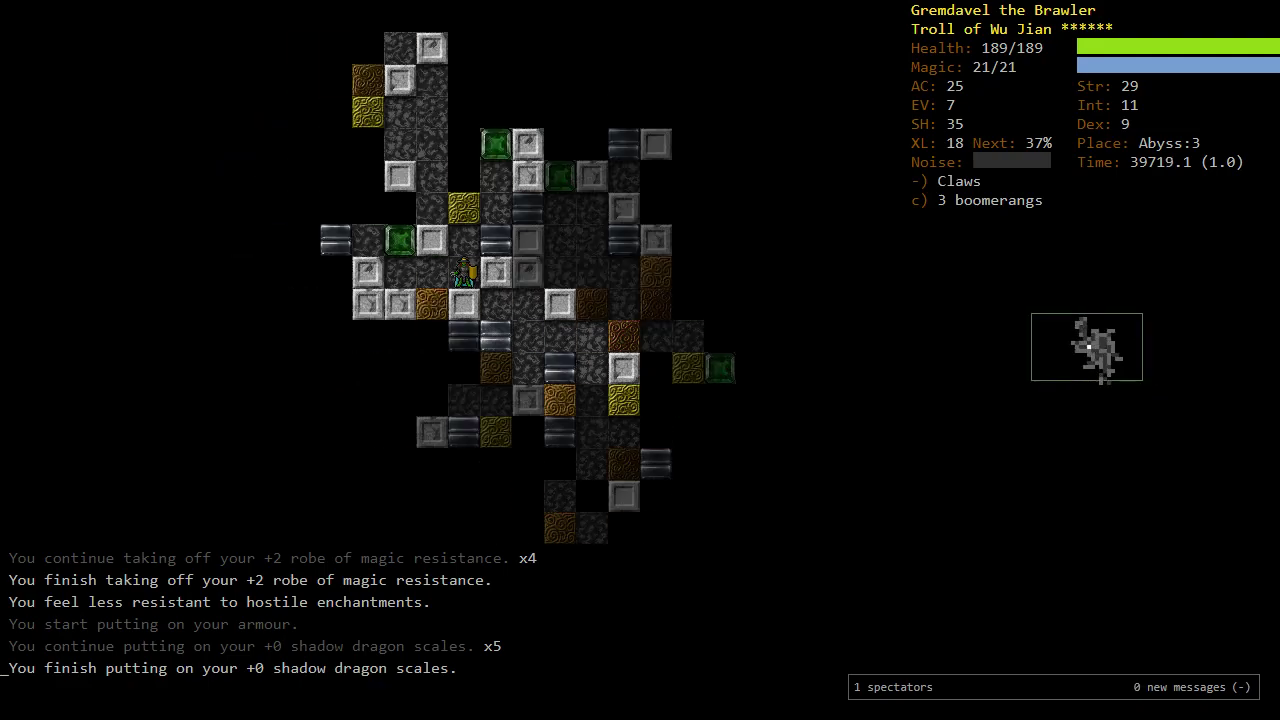
key(h)
key(h)
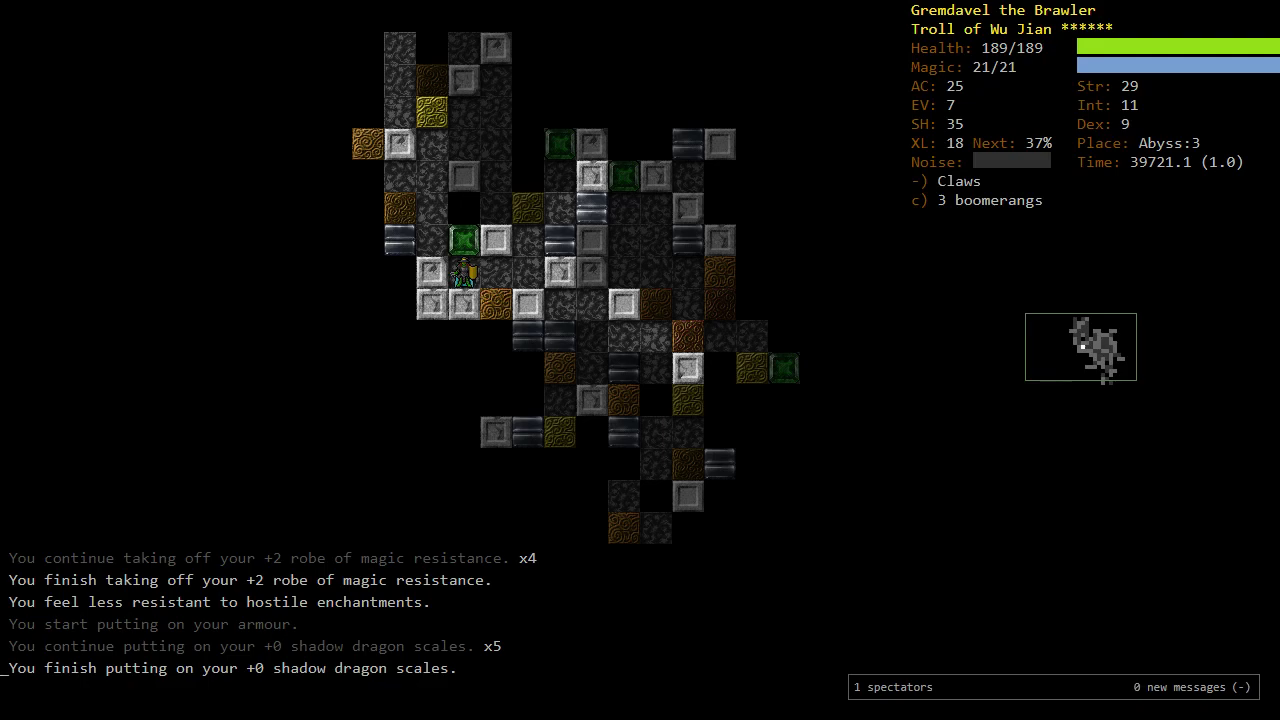
Step: Cancel the read-scroll prompt and walk south to collect the scroll of magic mapping
key(y)
key(r)
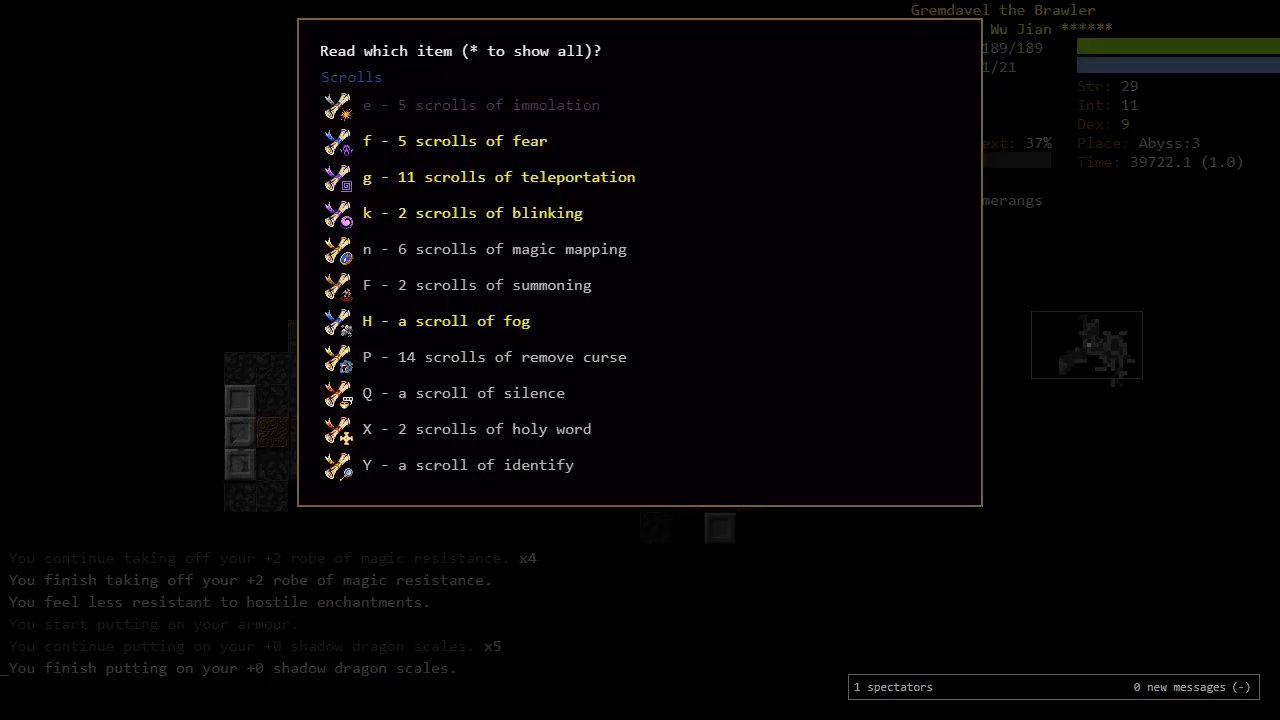
key(Escape)
key(j)
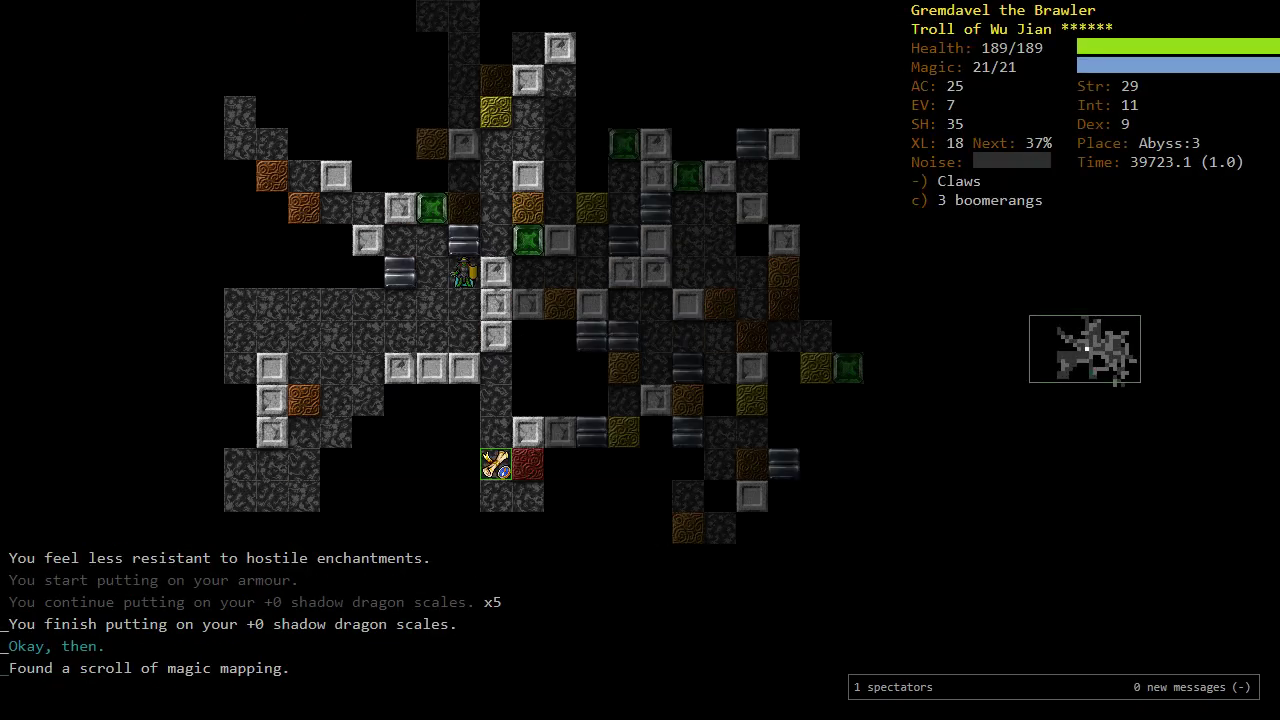
key(j)
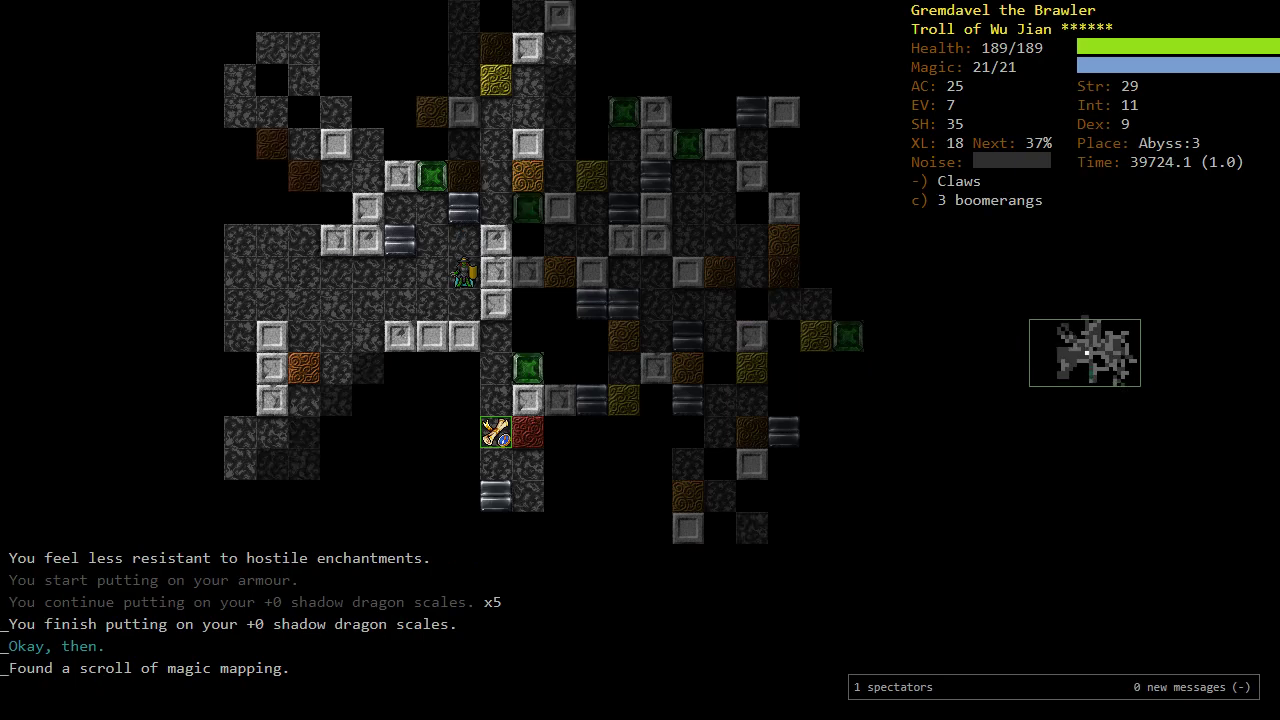
key(j)
key(n)
key(j)
key(j)
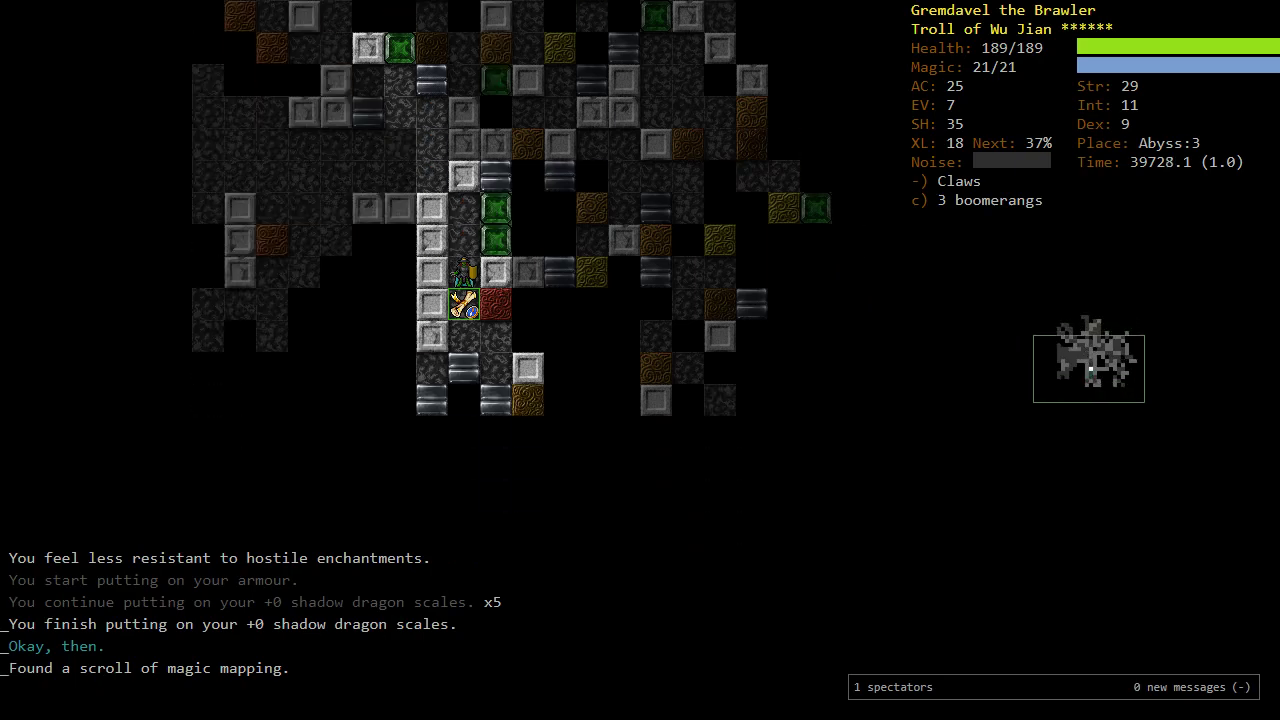
key(j)
key(j)
key(j)
key(n)
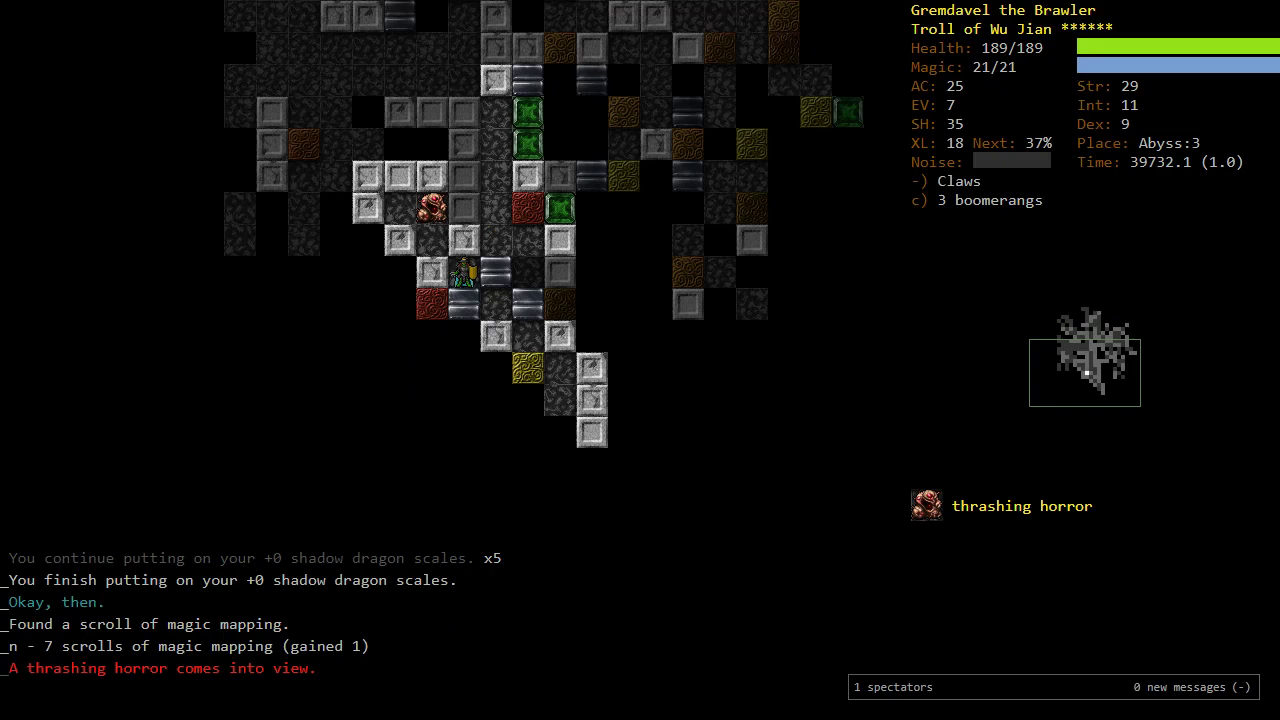
Step: Read the thrashing horror's description, then melee it to death
key(x)
key(plus)
key(v)
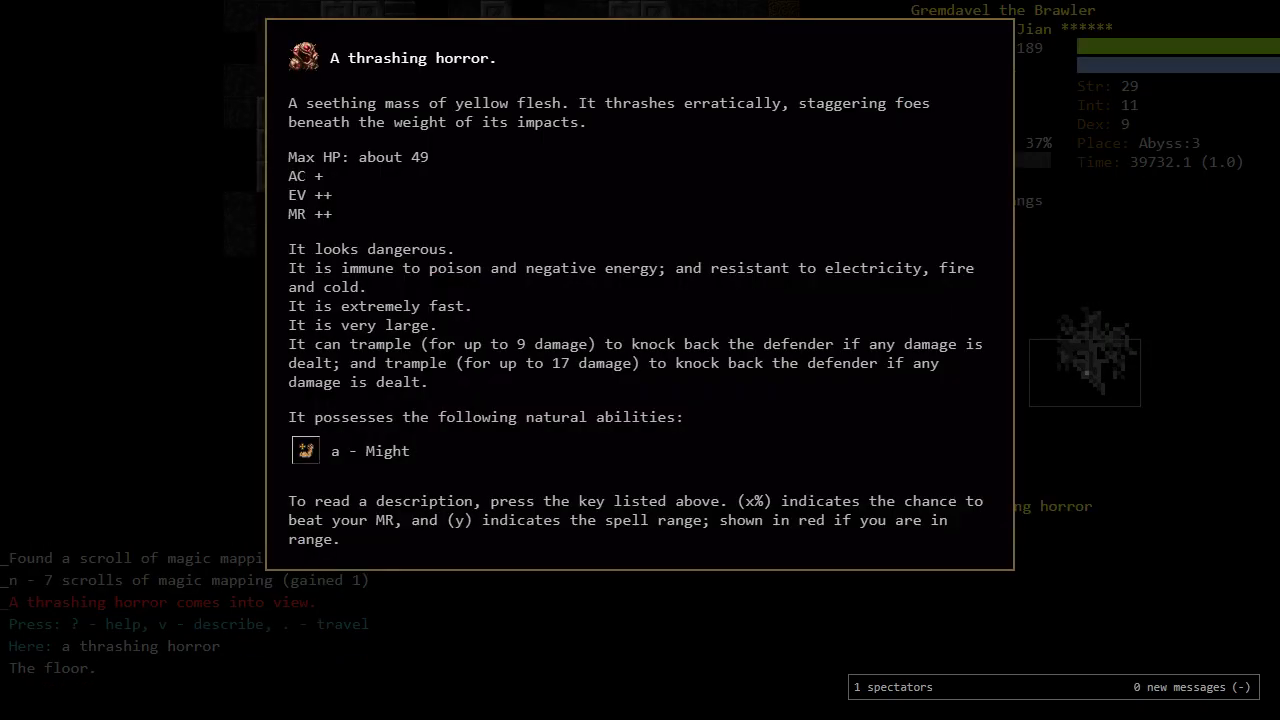
key(Escape)
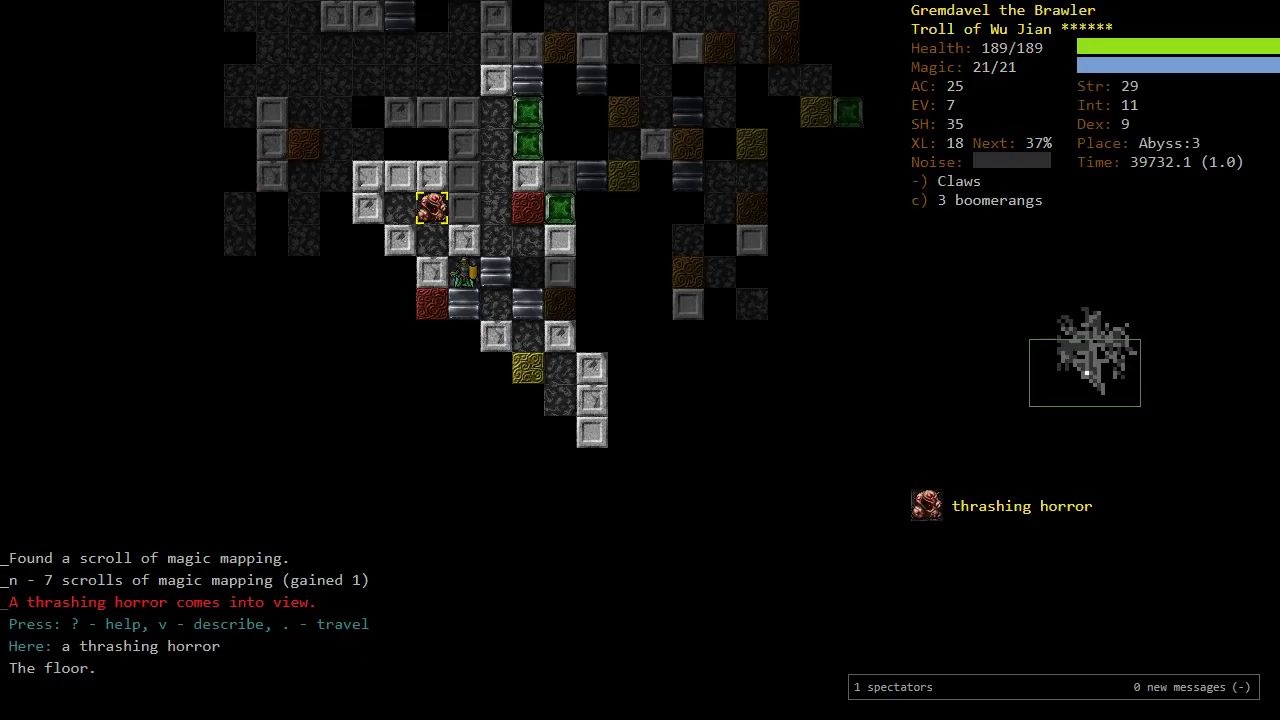
key(y)
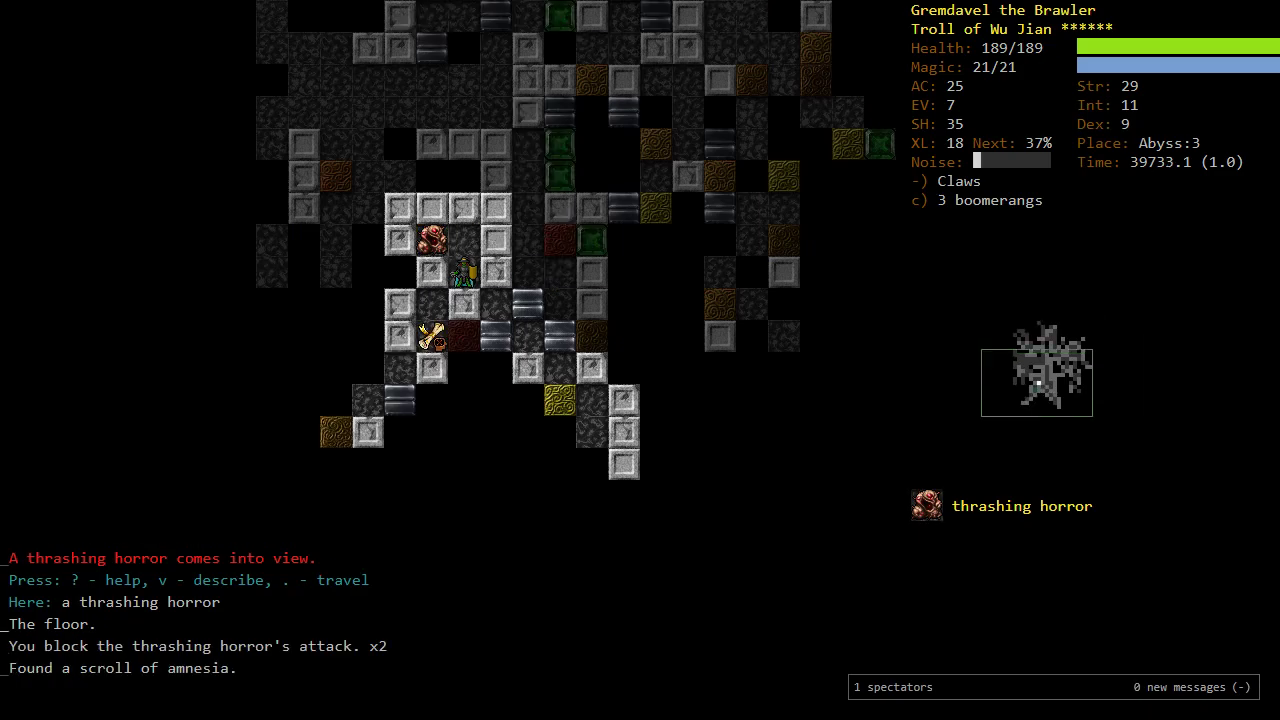
key(y)
key(y)
key(y)
key(y)
key(y)
key(y)
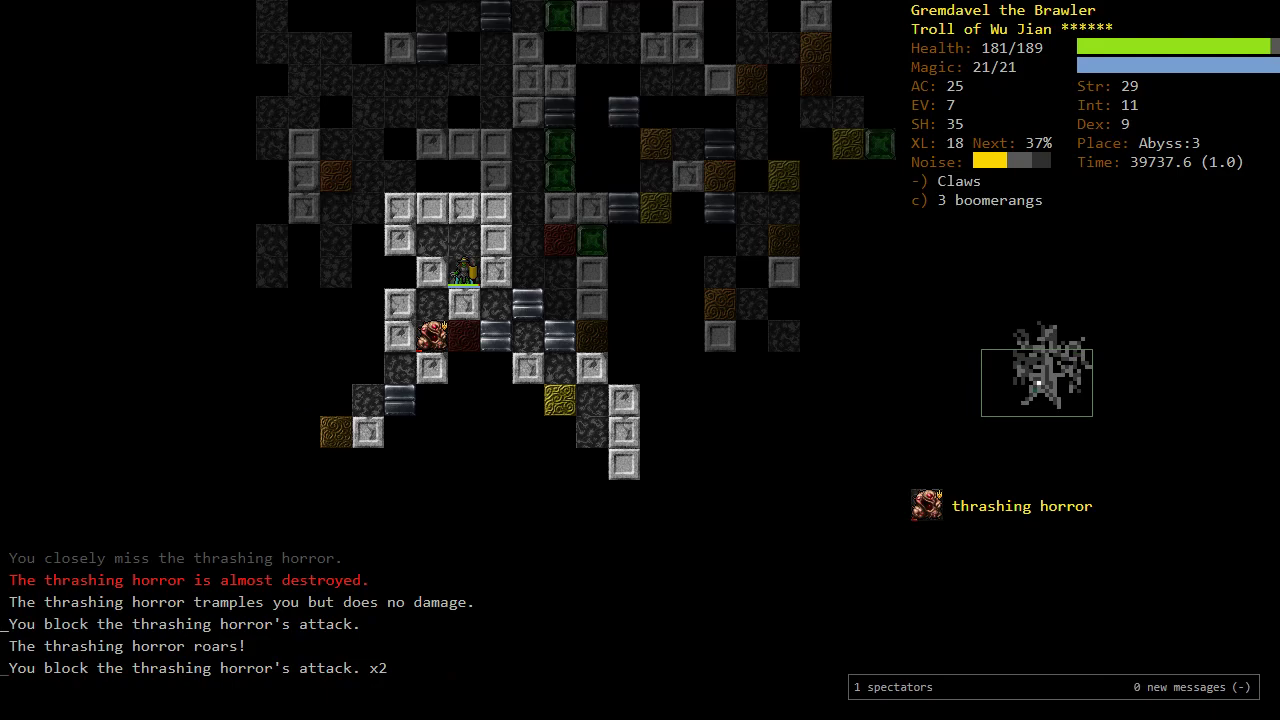
key(s)
key(b)
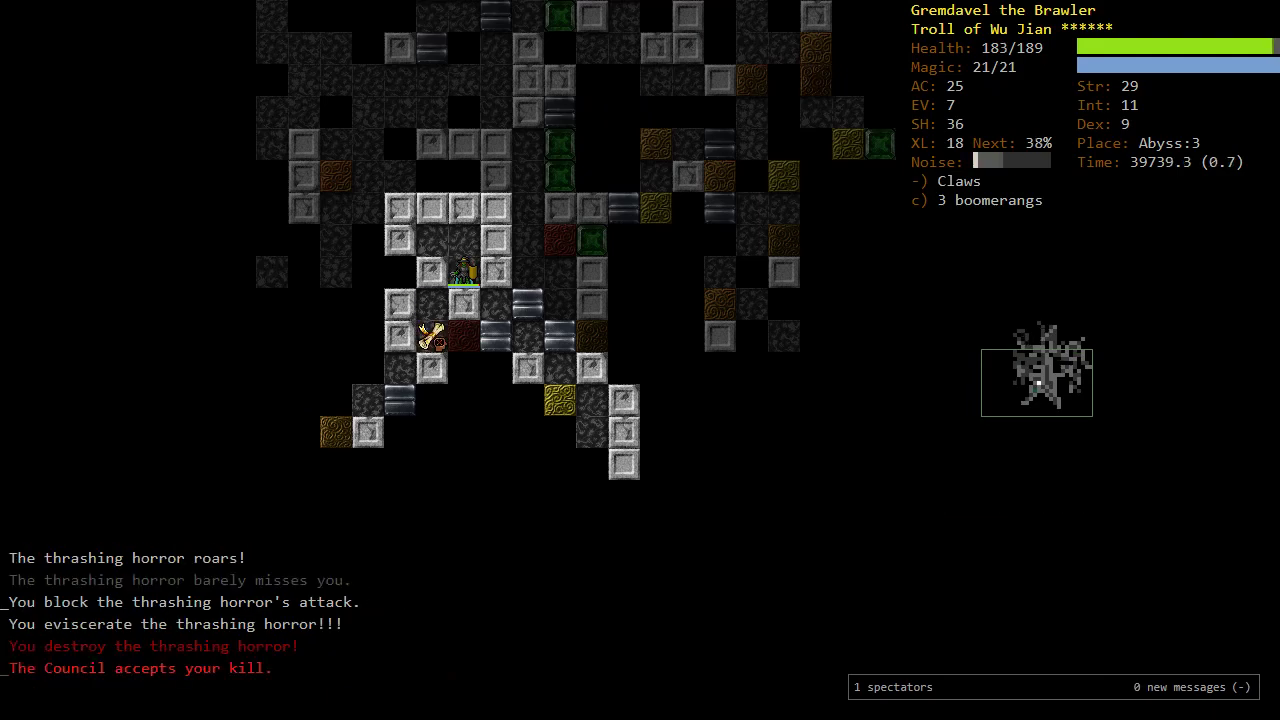
Step: Check the southwest tile, step toward the scroll of amnesia, and kill the quasit
key(x)
key(b)
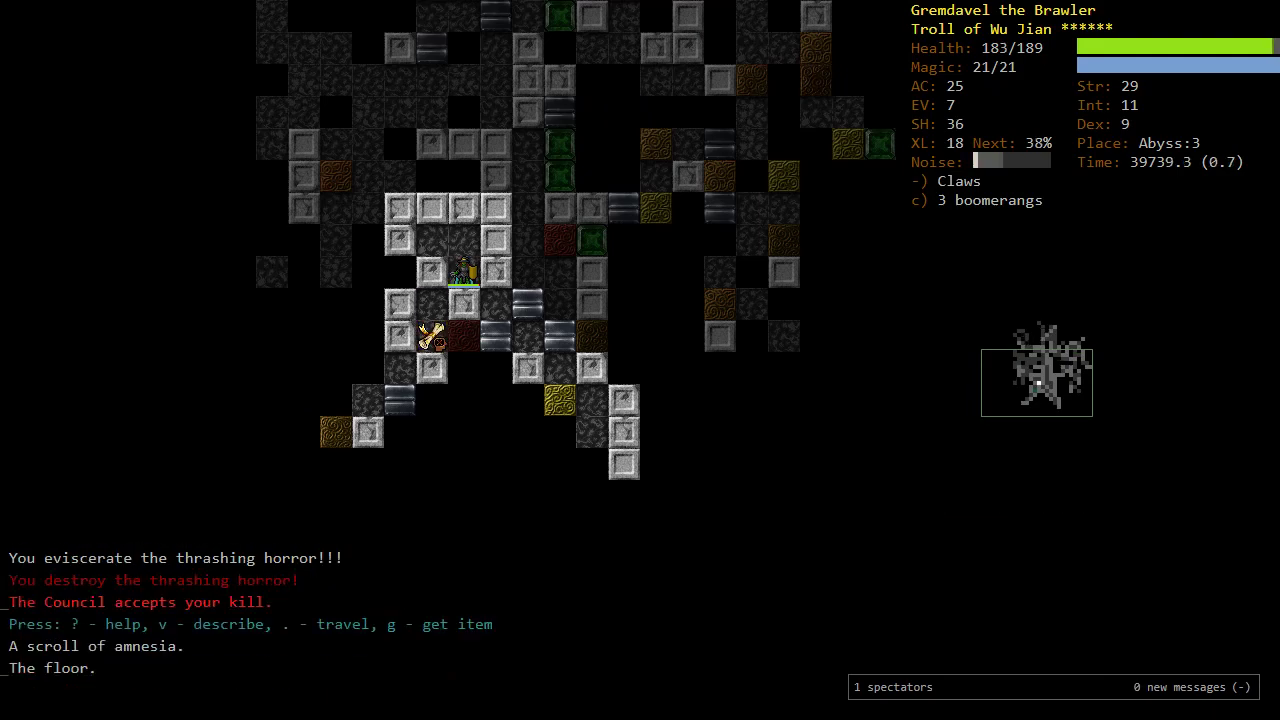
key(b)
key(j)
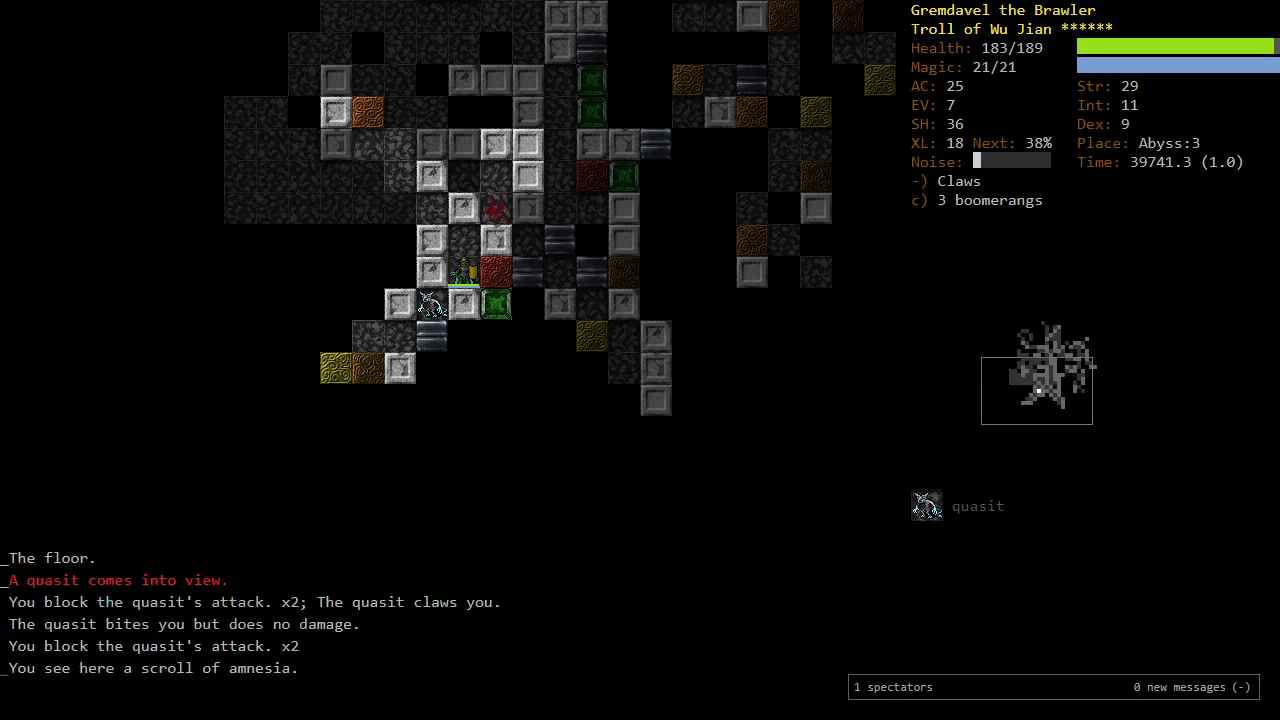
key(b)
key(b)
key(b)
key(b)
Step: Explore west and southwest through Abyss:3 until a tentacled starspawn appears
key(y)
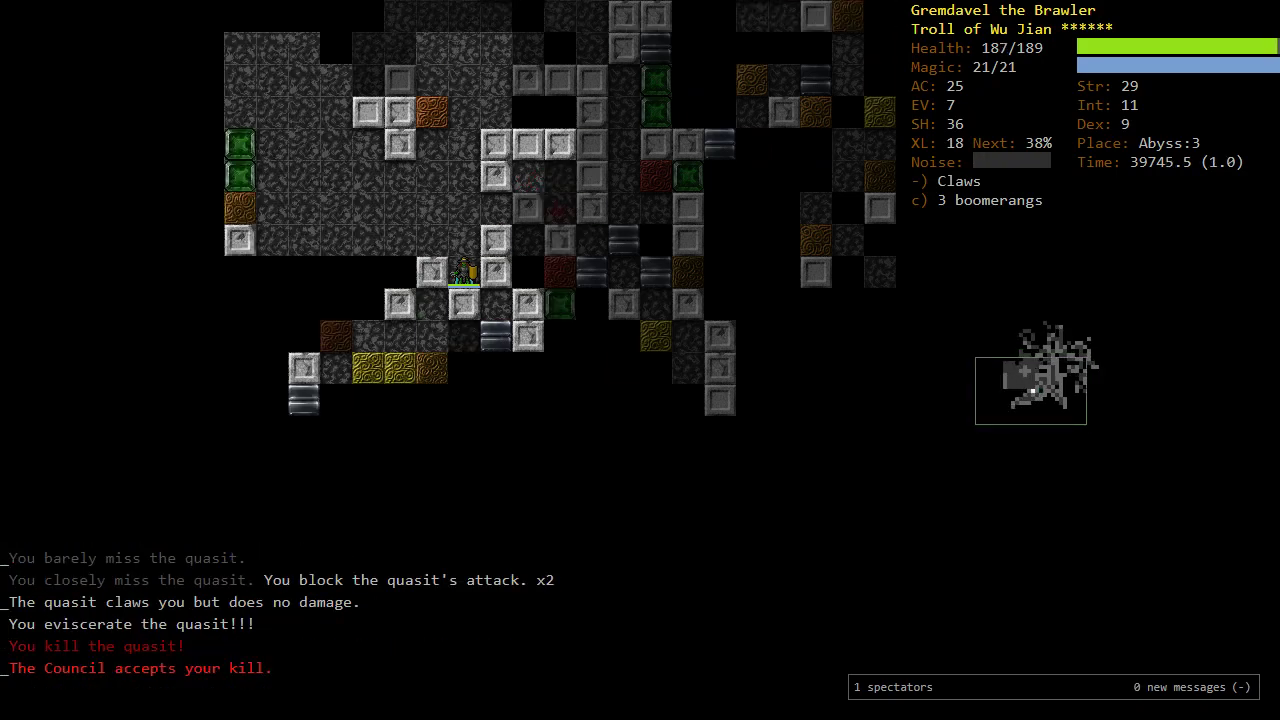
key(h)
key(h)
key(j)
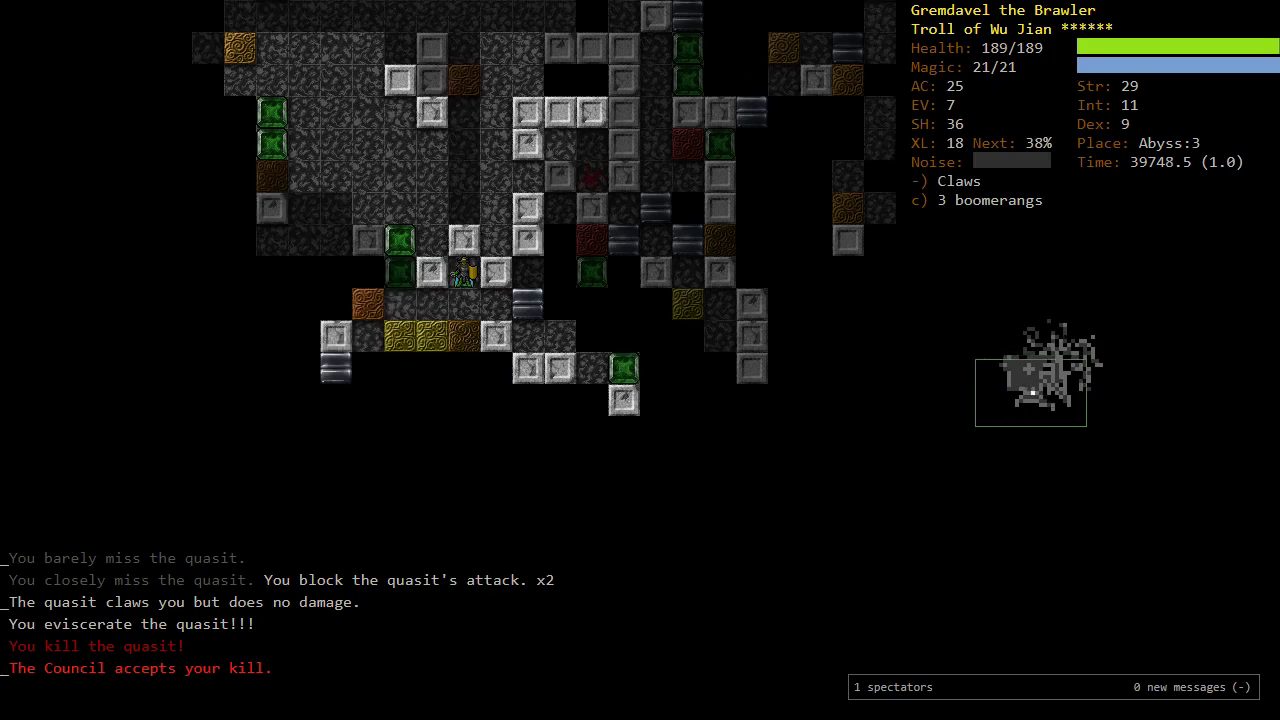
key(j)
key(b)
key(h)
key(j)
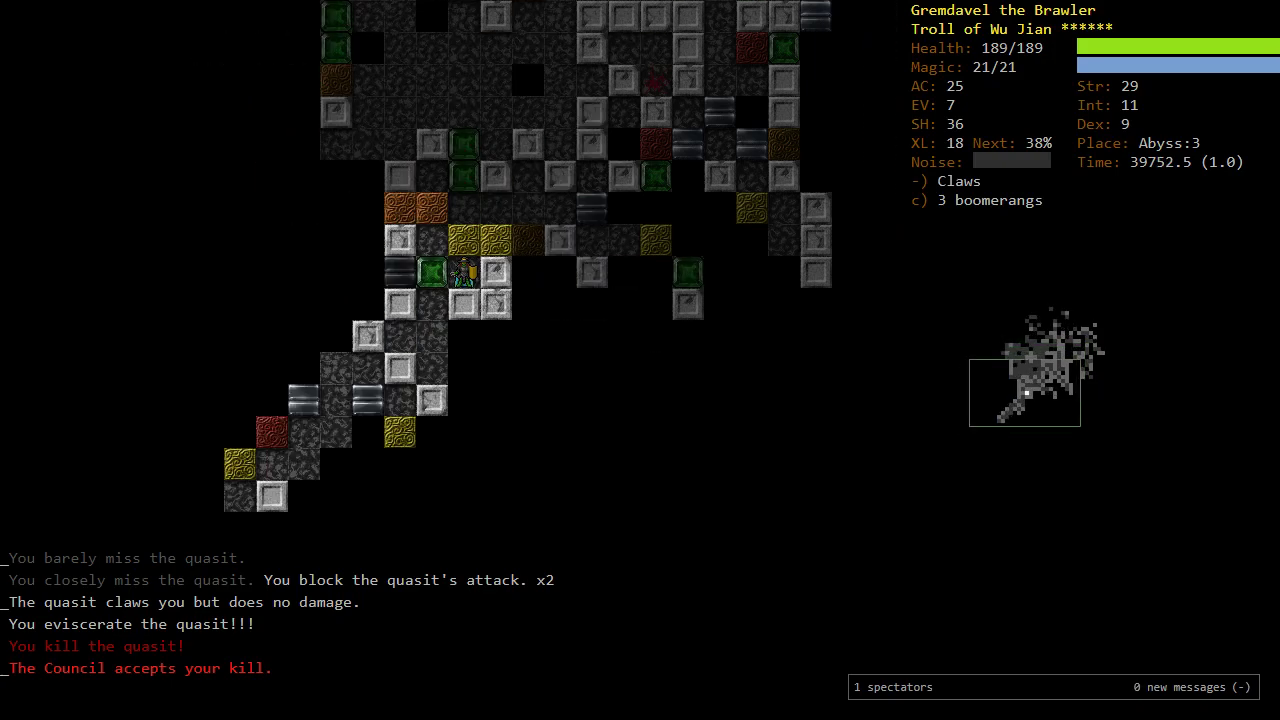
key(j)
key(b)
key(b)
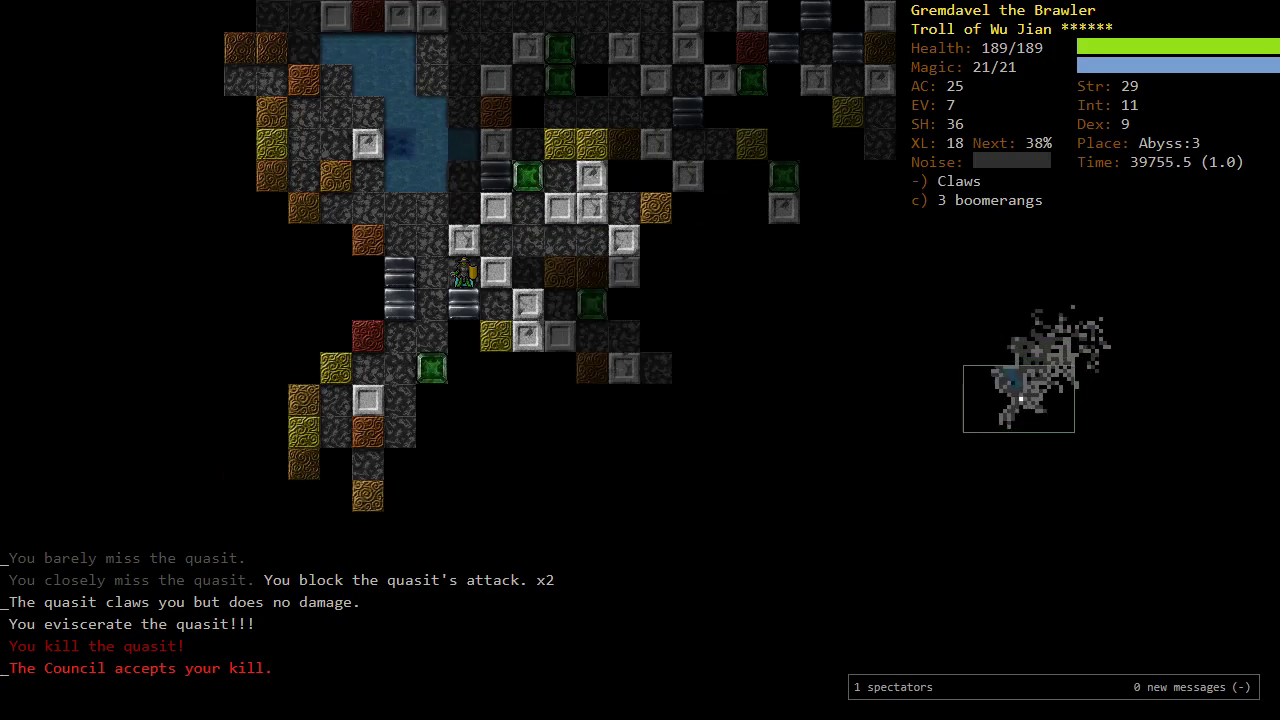
key(b)
key(b)
key(y)
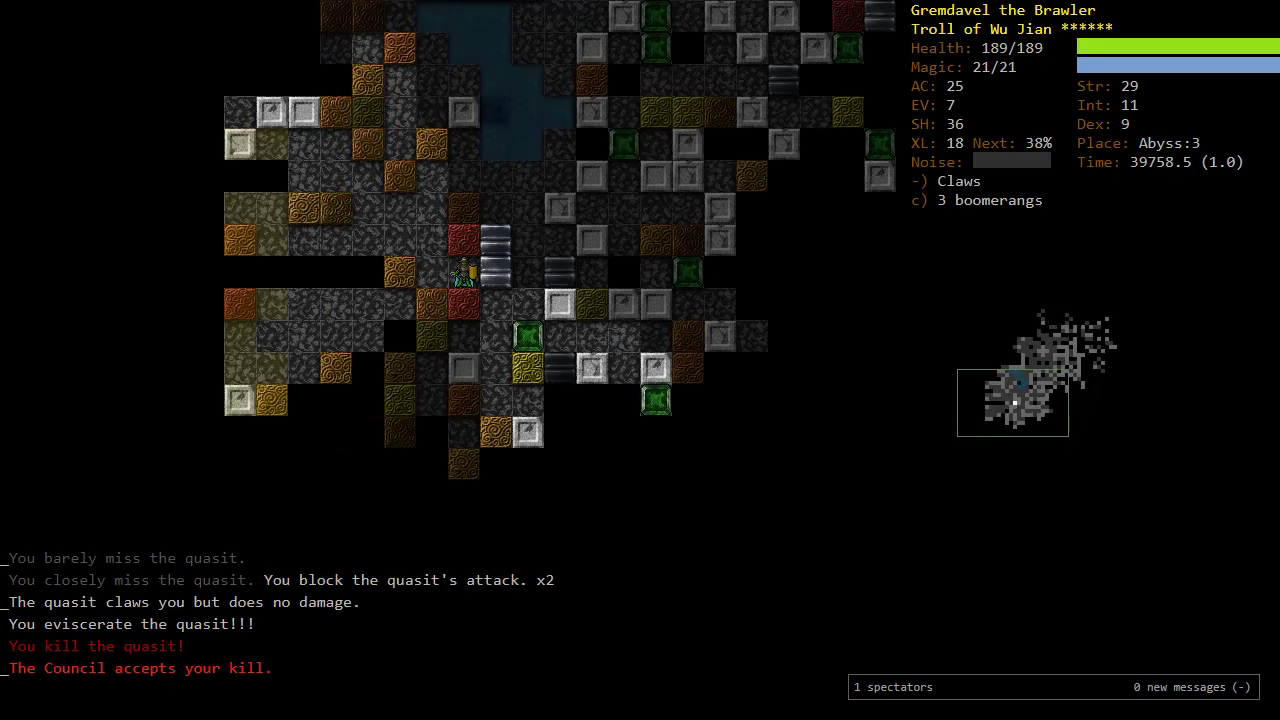
key(h)
key(b)
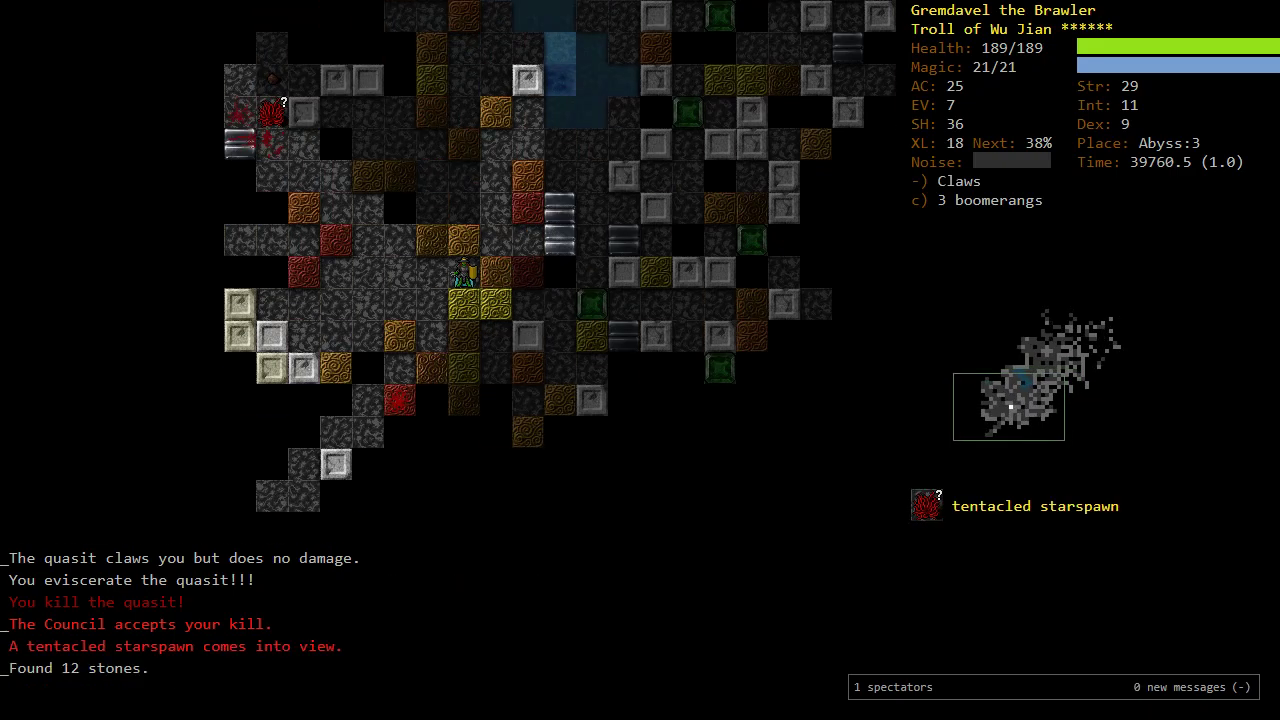
Step: Read the tentacled starspawn's full description
key(x)
key(y)
key(y)
key(y)
key(y)
key(y)
key(h)
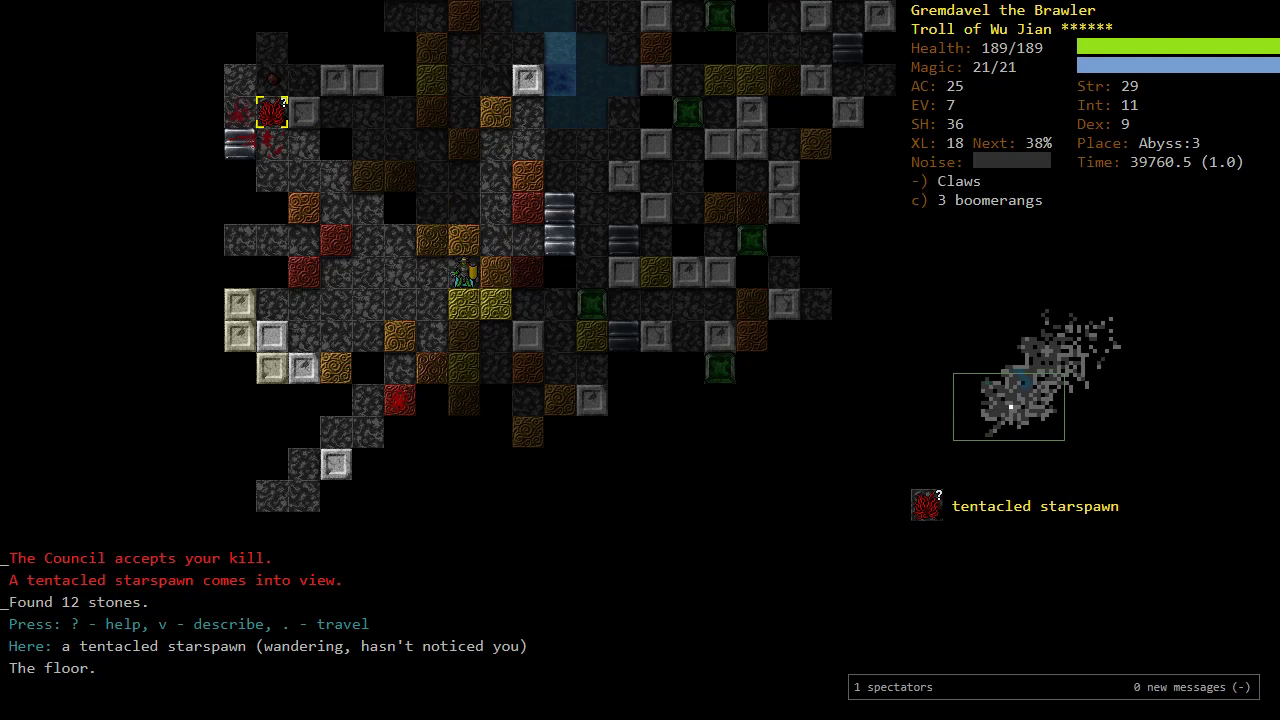
key(v)
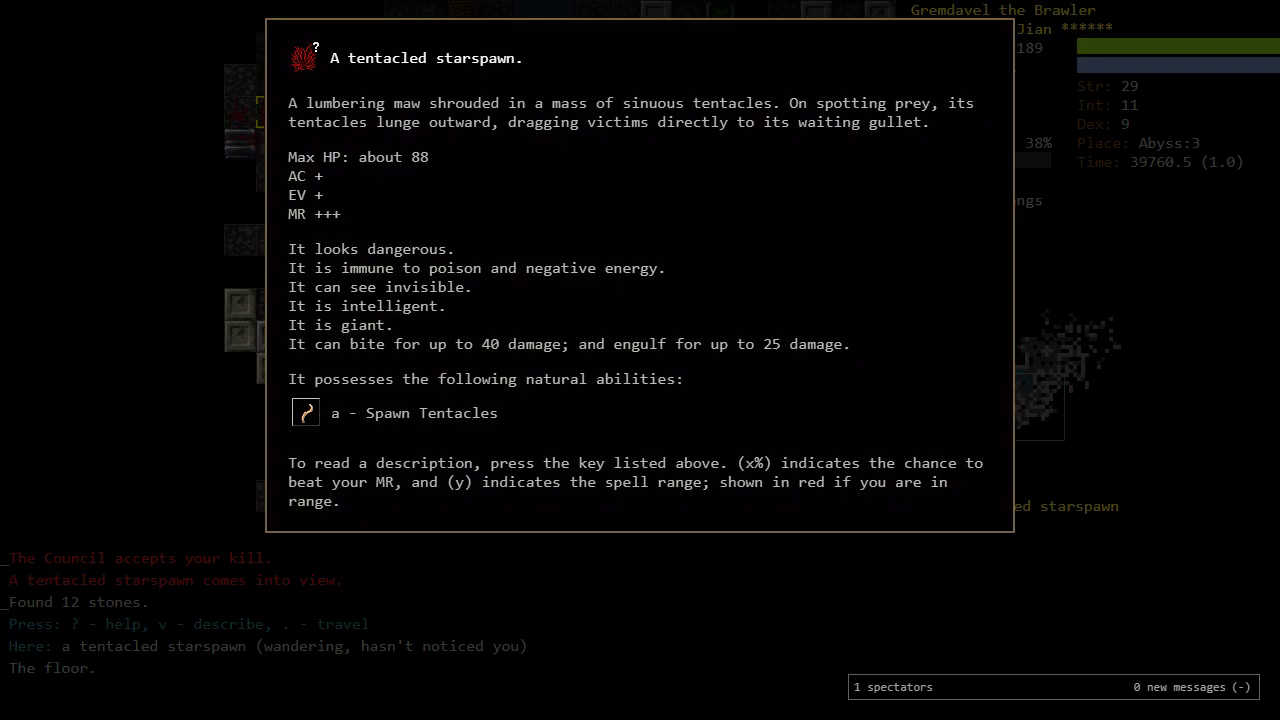
key(Escape)
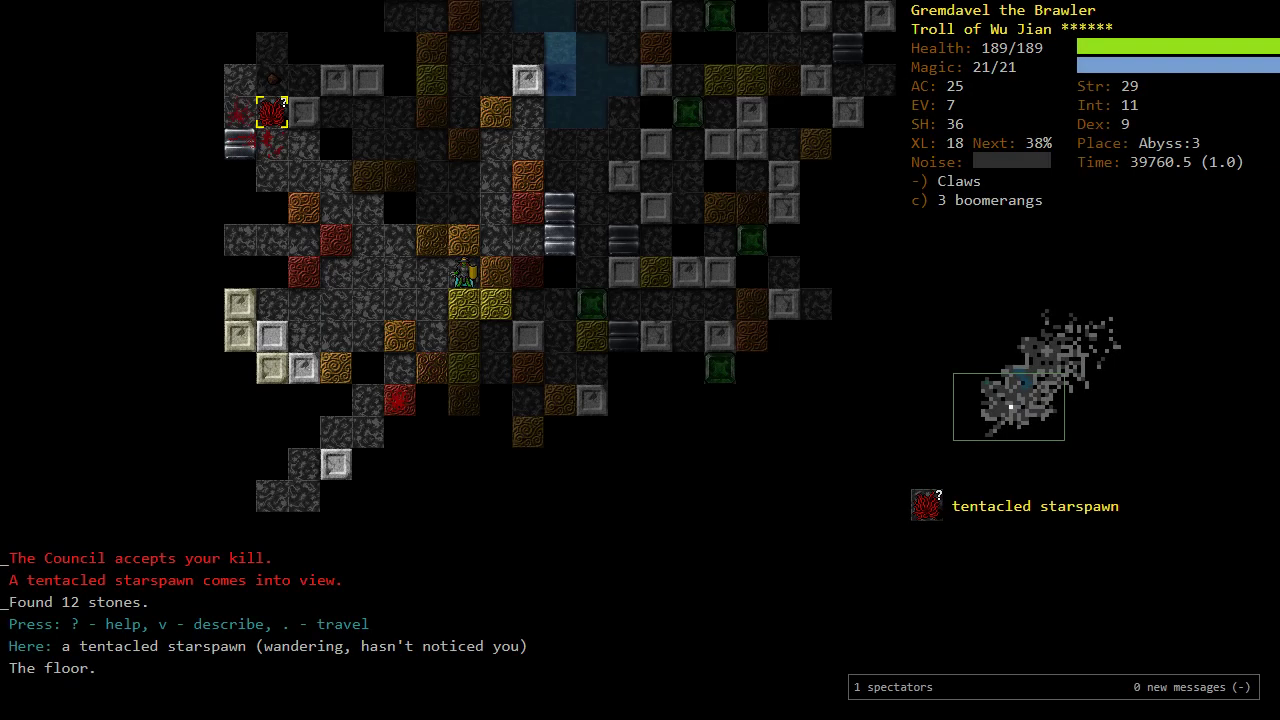
Step: Walk northeast, then southeast away from the starspawn, finding arrows
key(u)
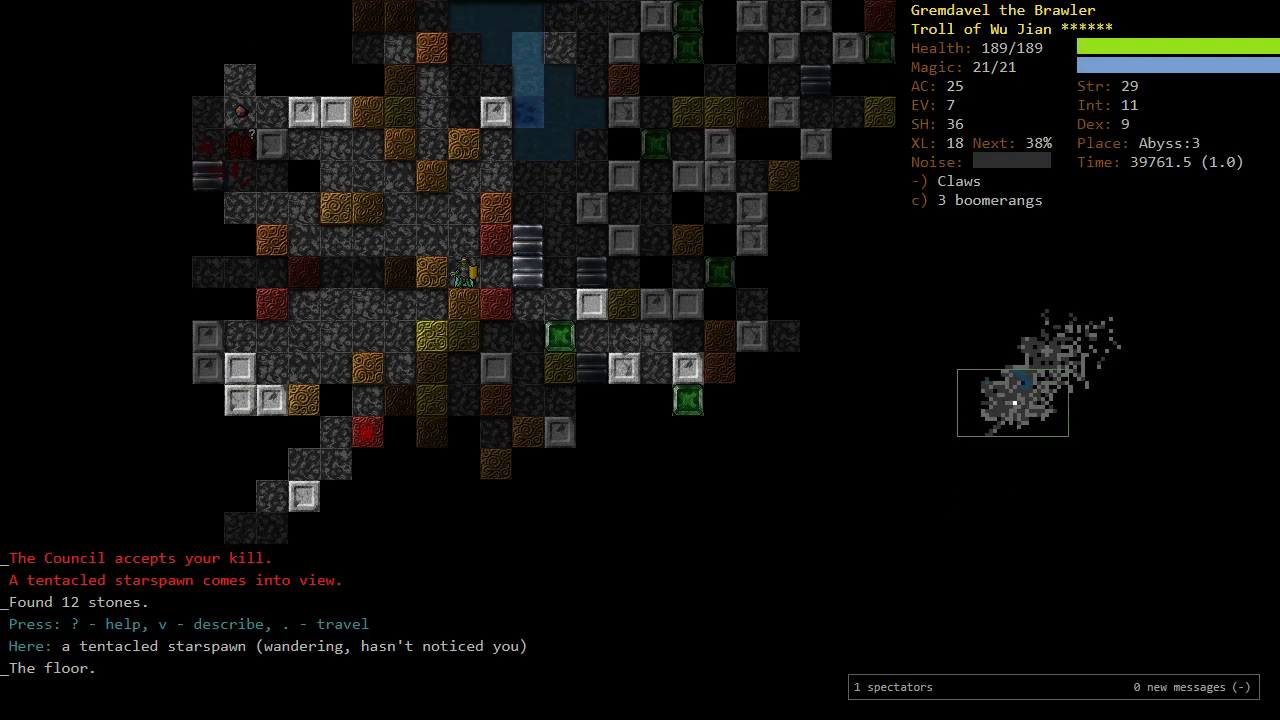
key(l)
key(n)
key(l)
key(n)
key(n)
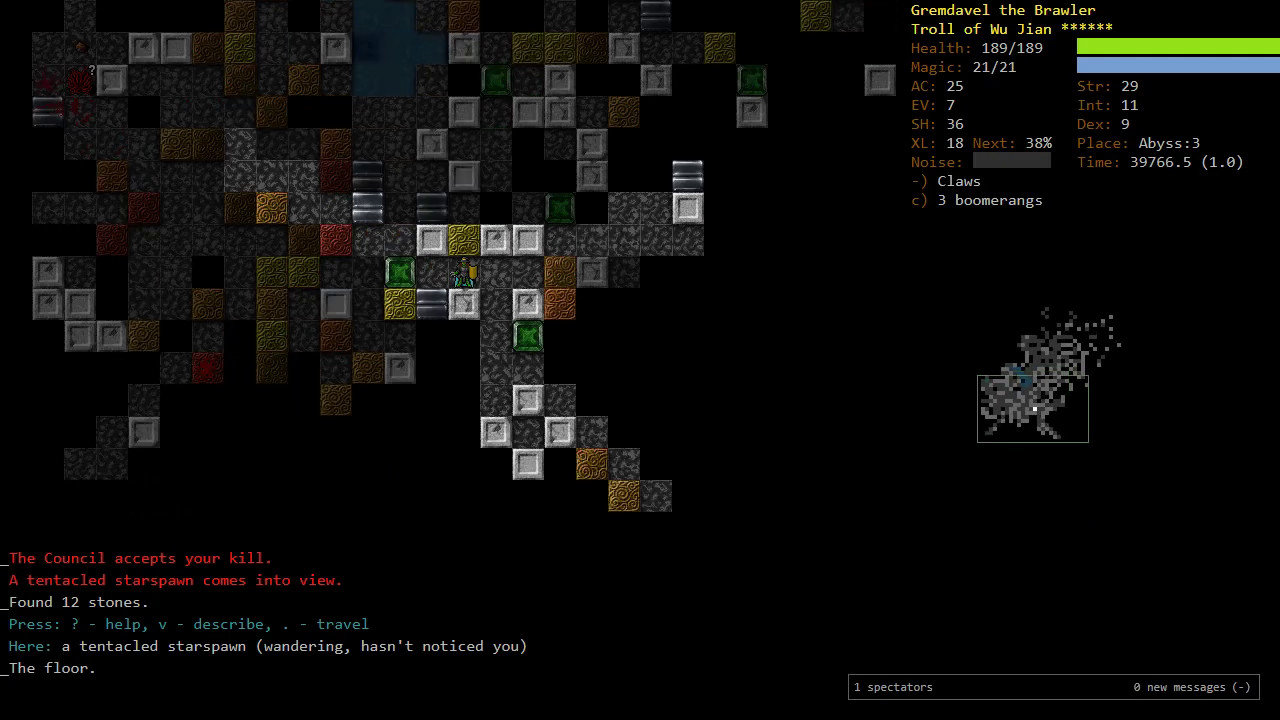
key(l)
key(n)
key(l)
key(n)
key(n)
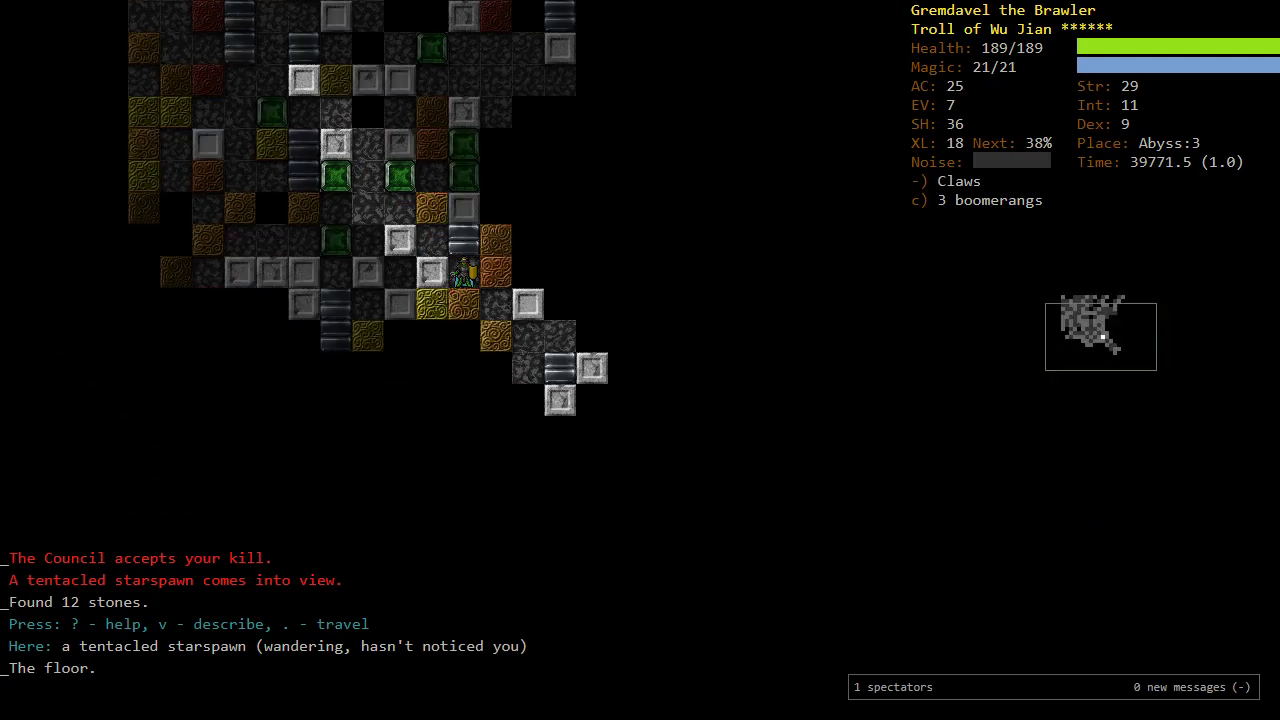
key(n)
key(n)
key(n)
Step: Continue east and south toward the ring mail and scroll
key(l)
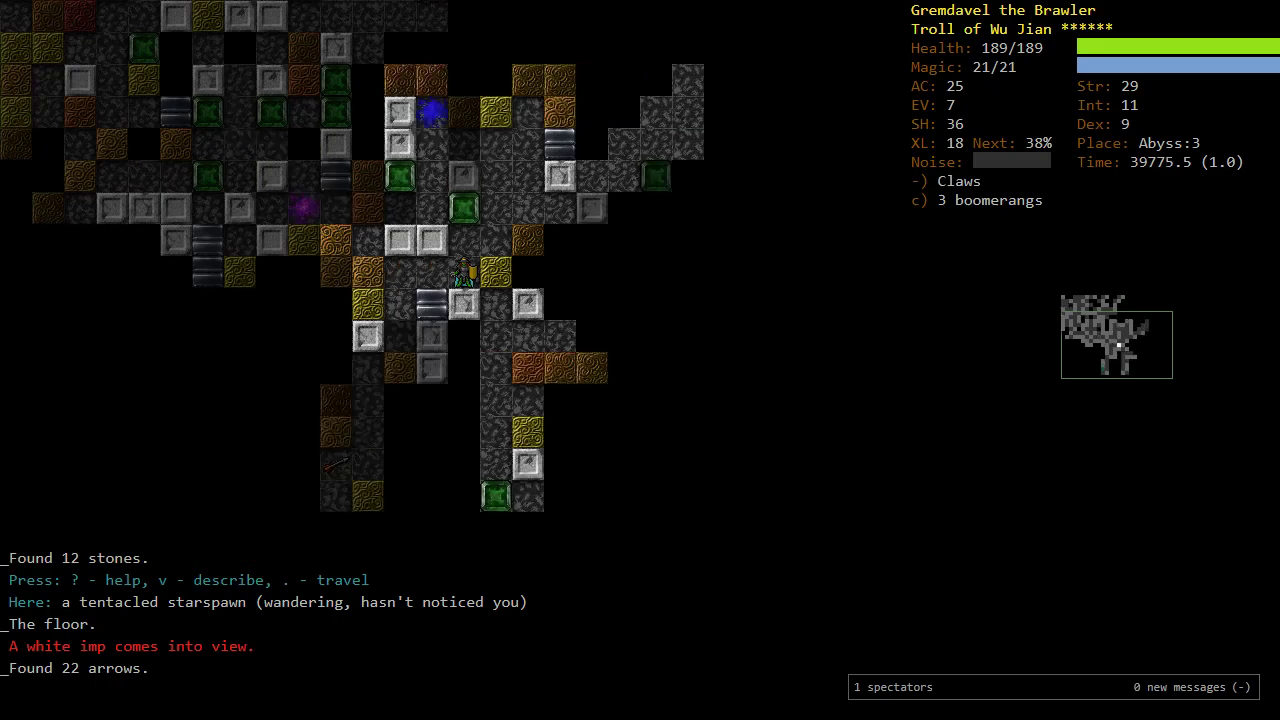
key(l)
key(j)
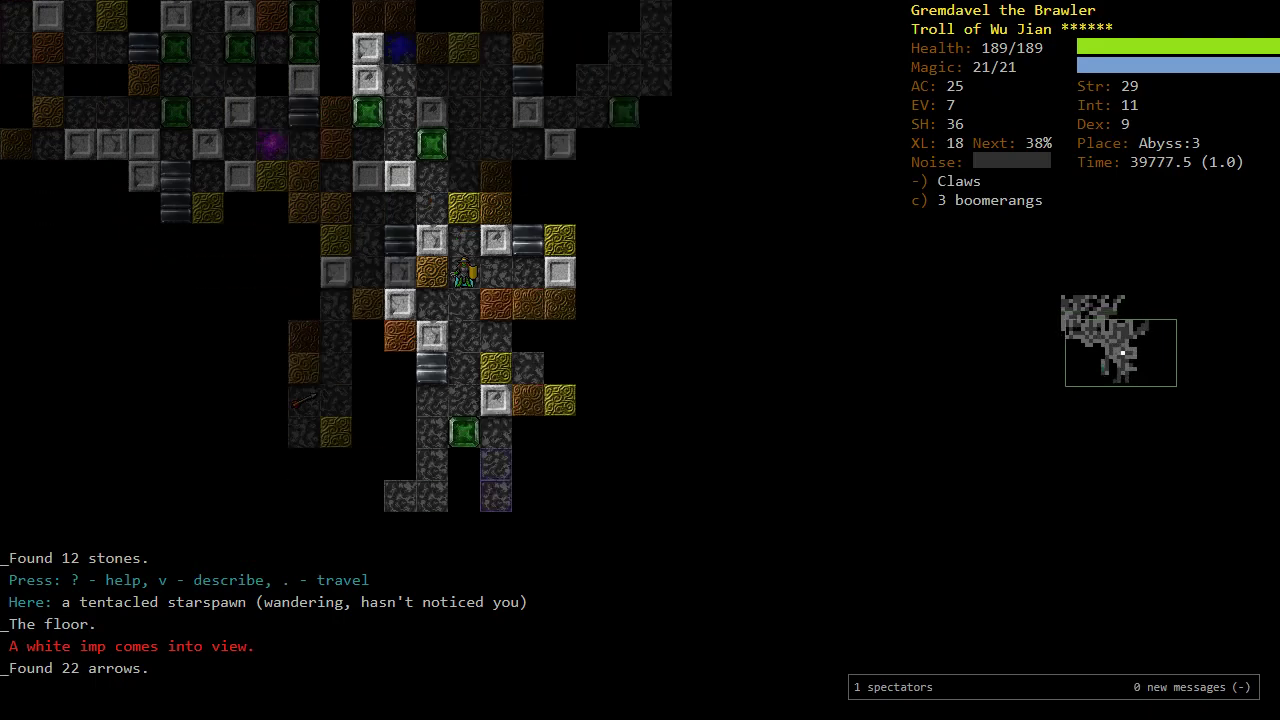
key(j)
key(n)
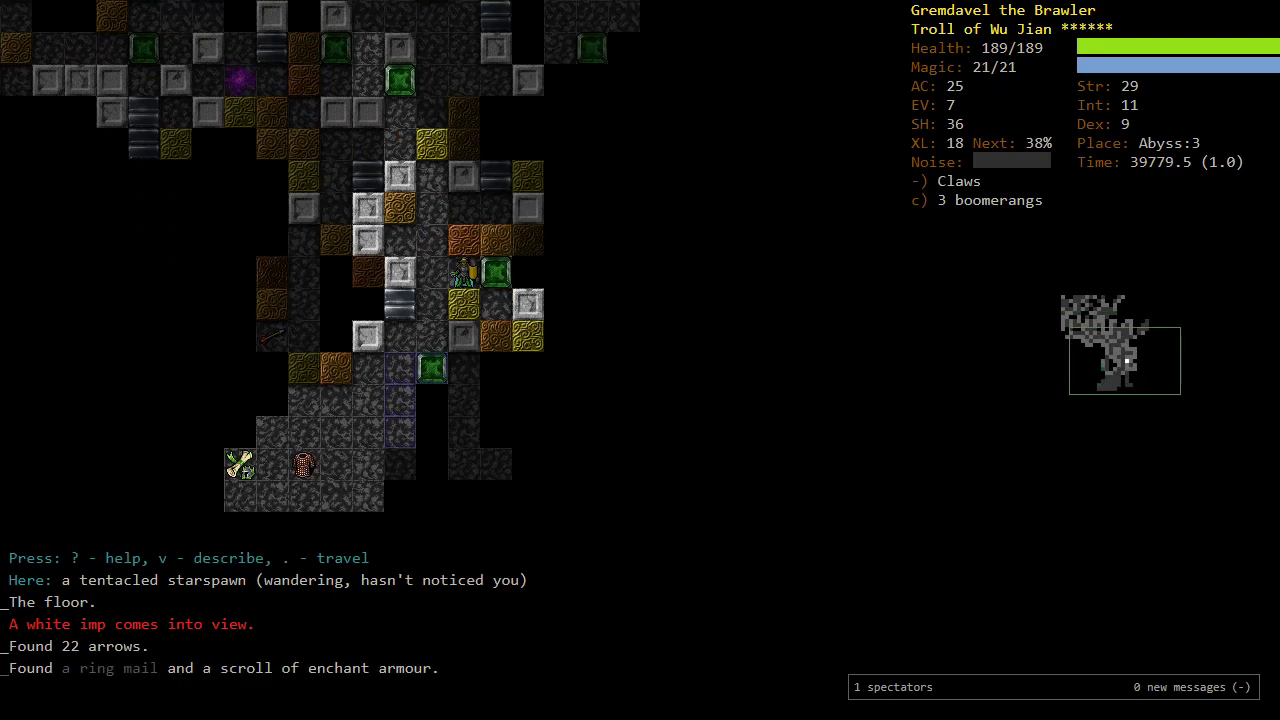
Step: Close in on the white imp and kill it
key(b)
key(j)
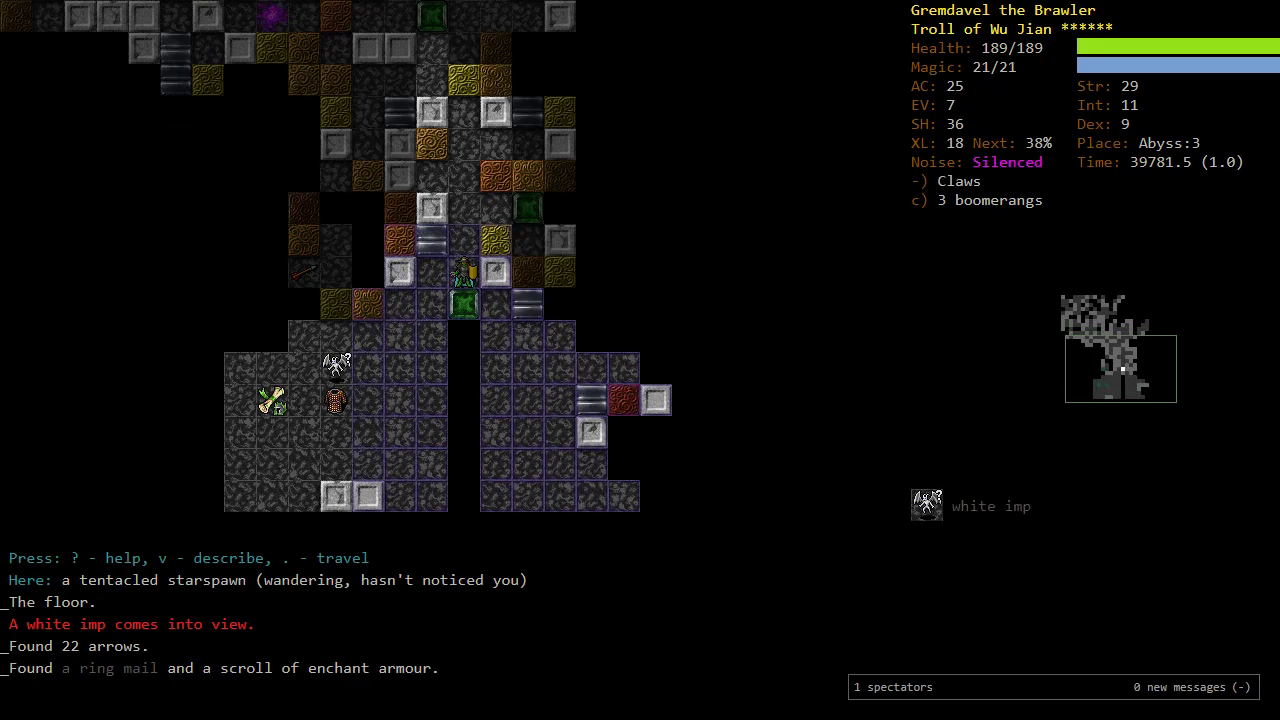
key(b)
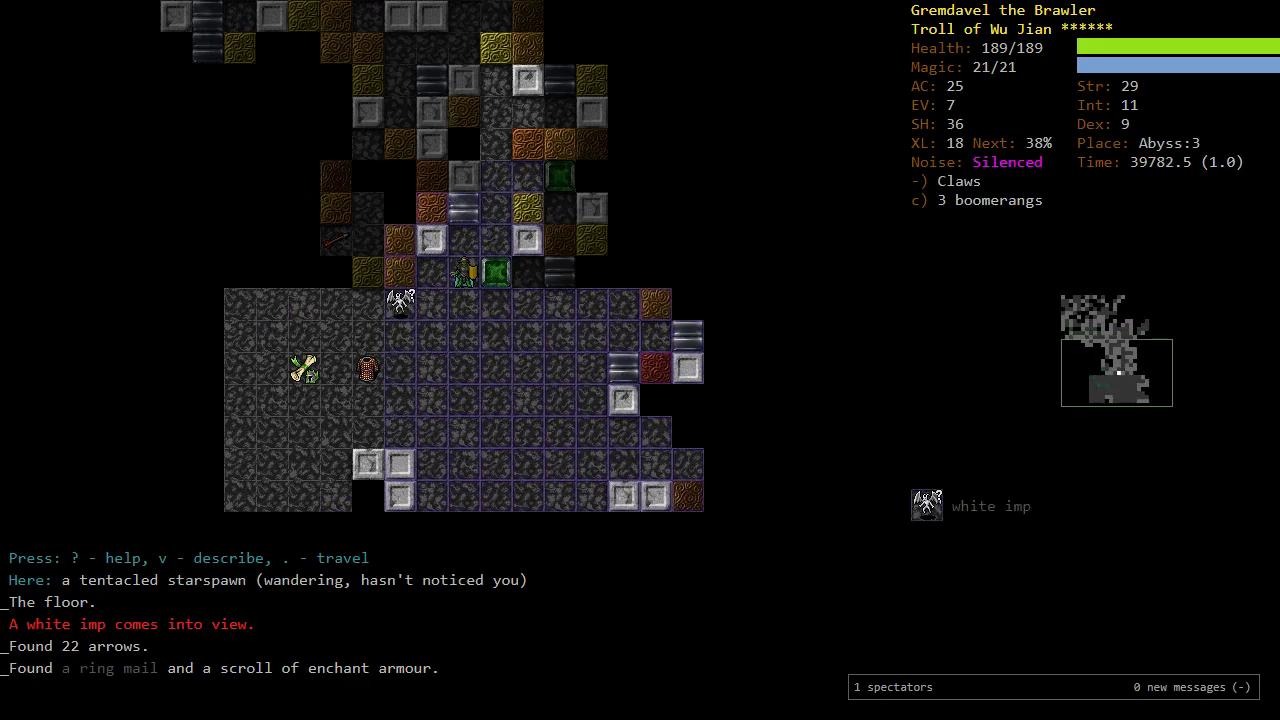
key(b)
key(h)
key(h)
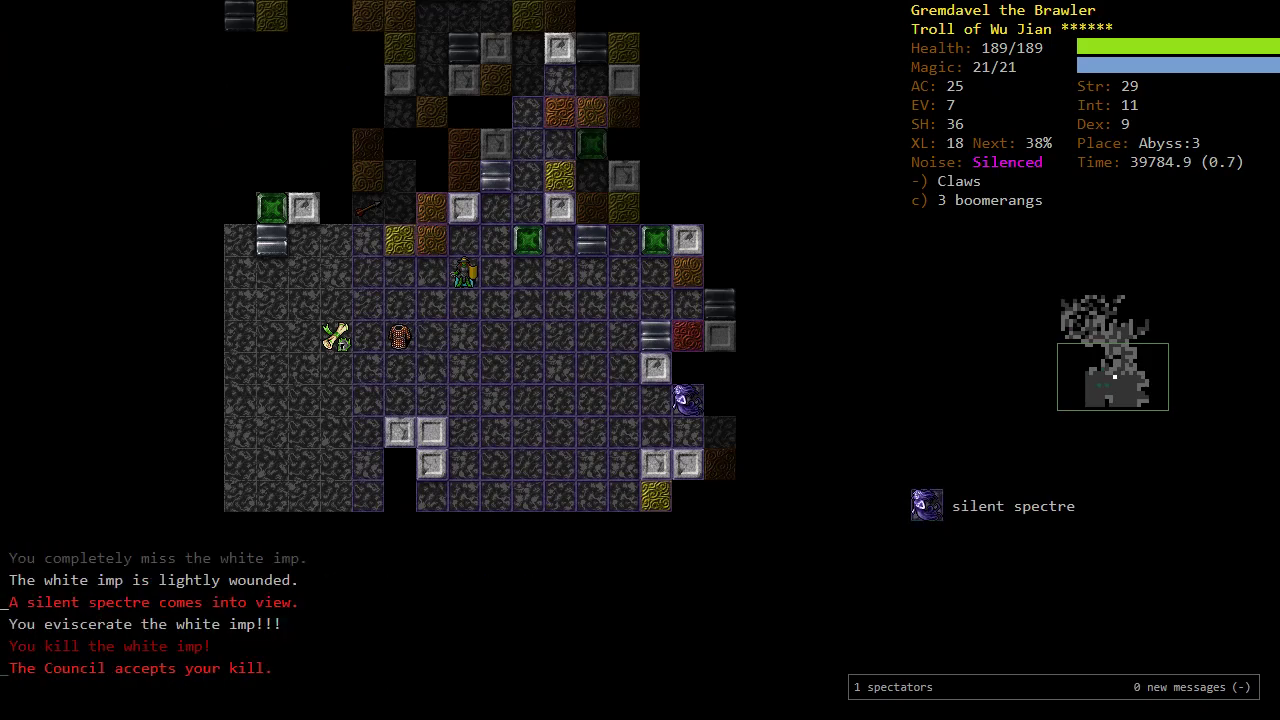
Step: Move down-right onto the chaos spawn and kill it
key(n)
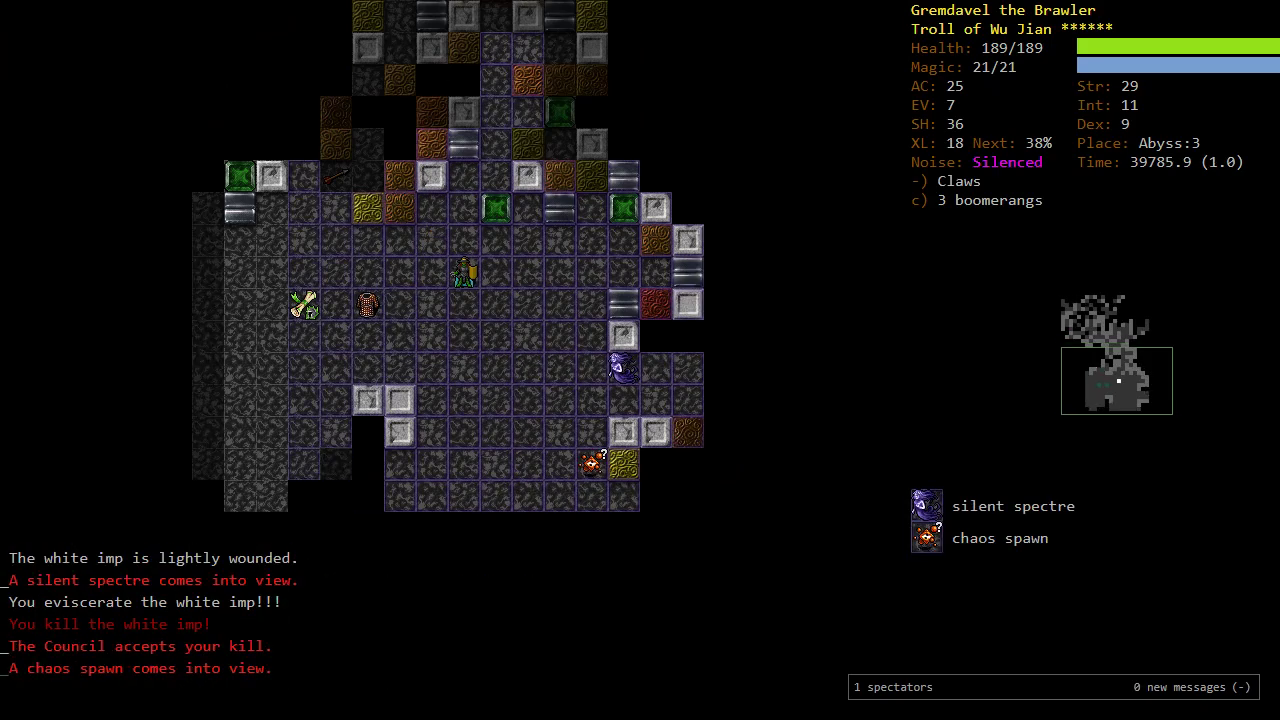
key(n)
key(j)
key(n)
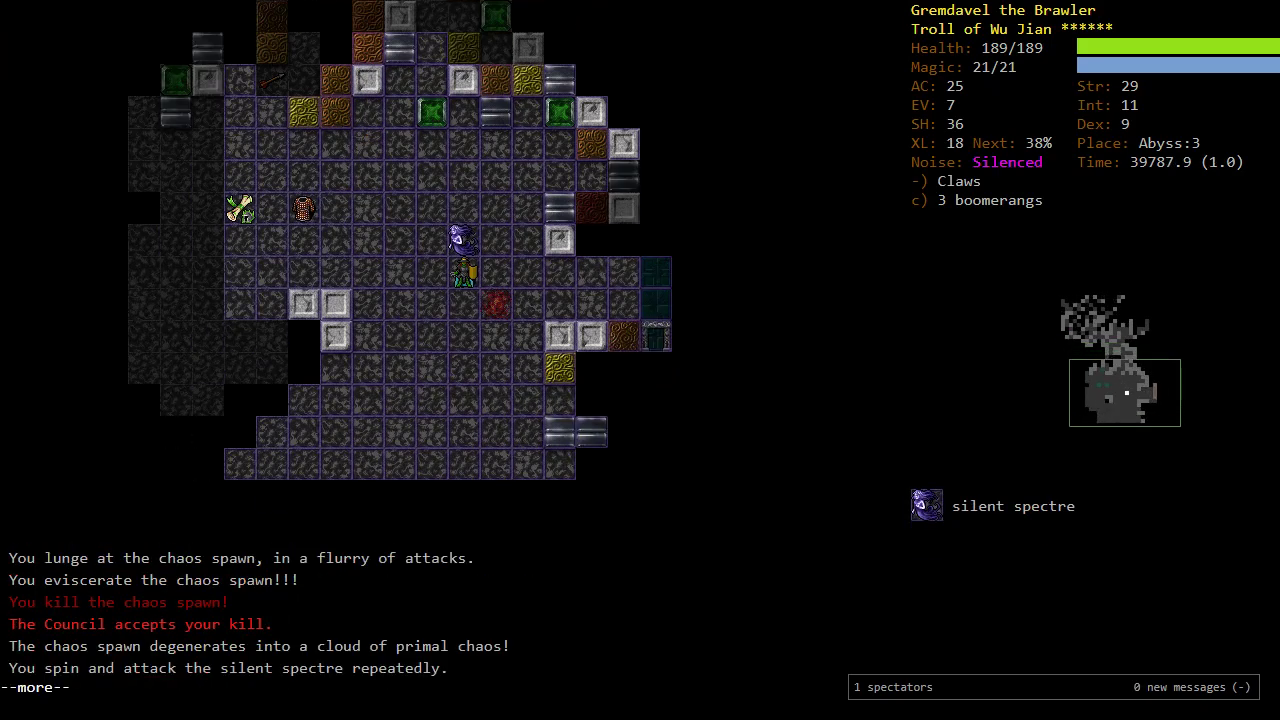
key(Return)
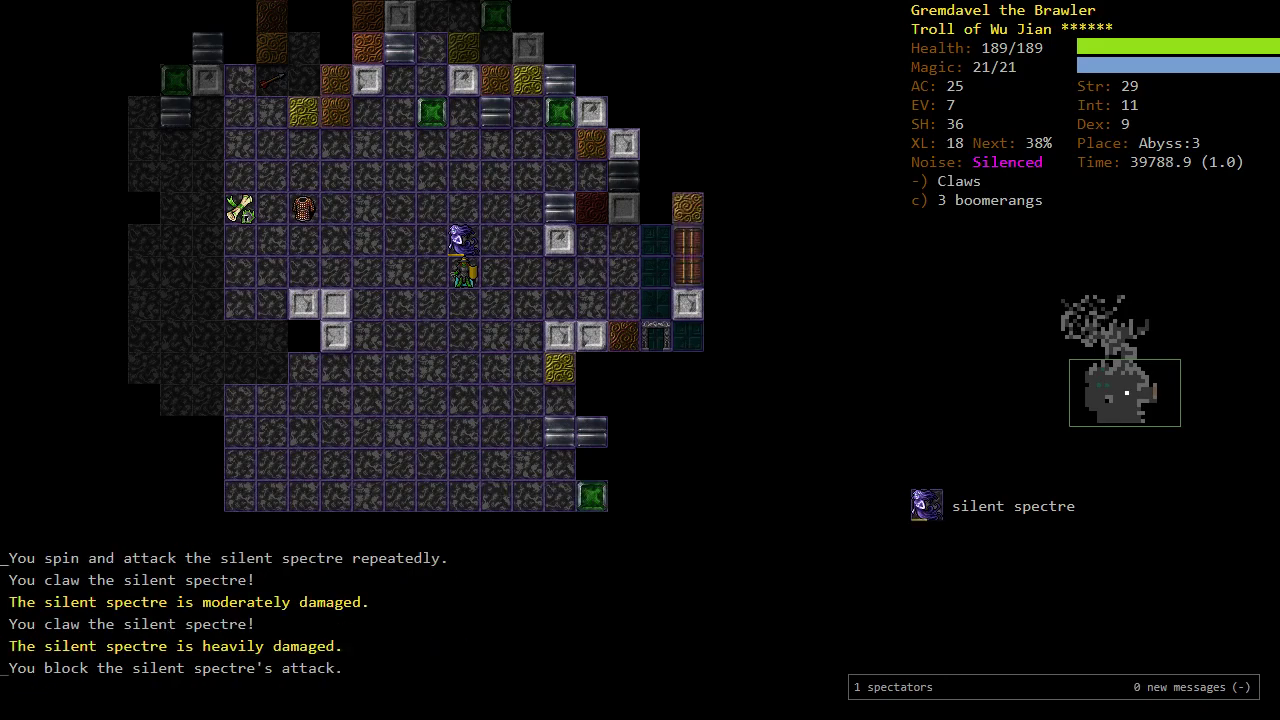
Step: Claw the silent spectre until it is destroyed, then step southeast
key(k)
key(k)
key(k)
key(y)
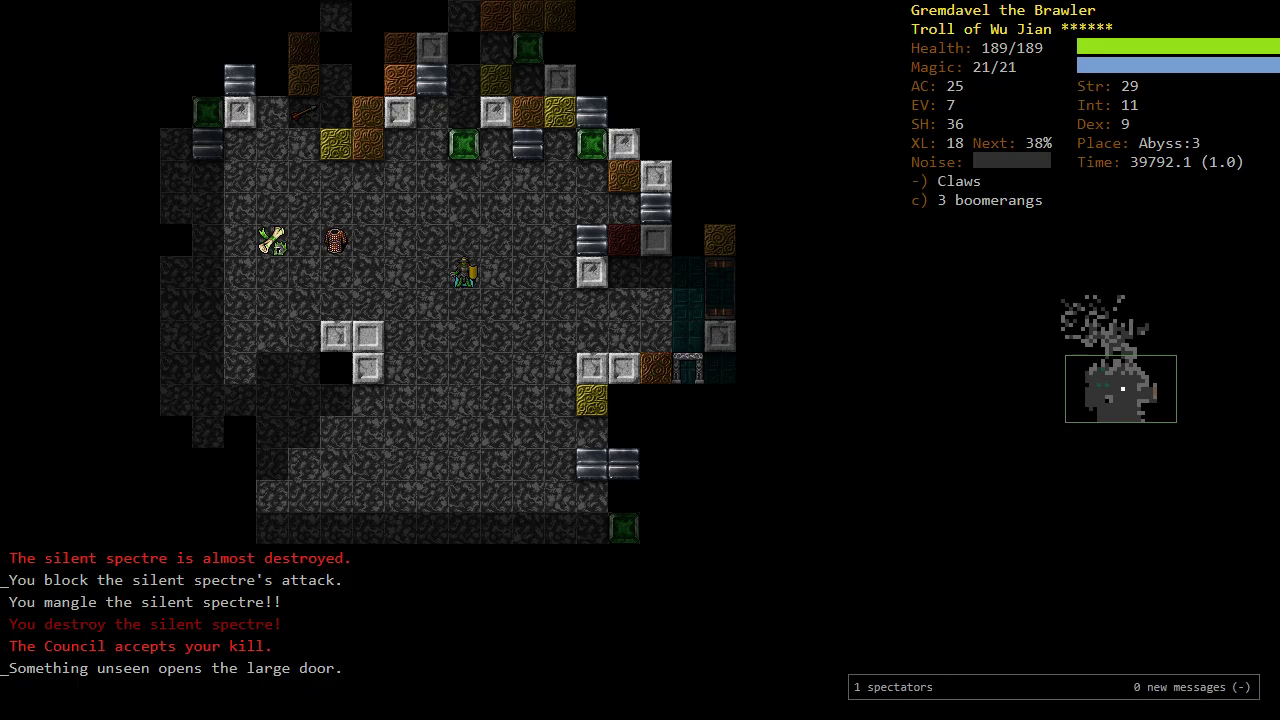
key(n)
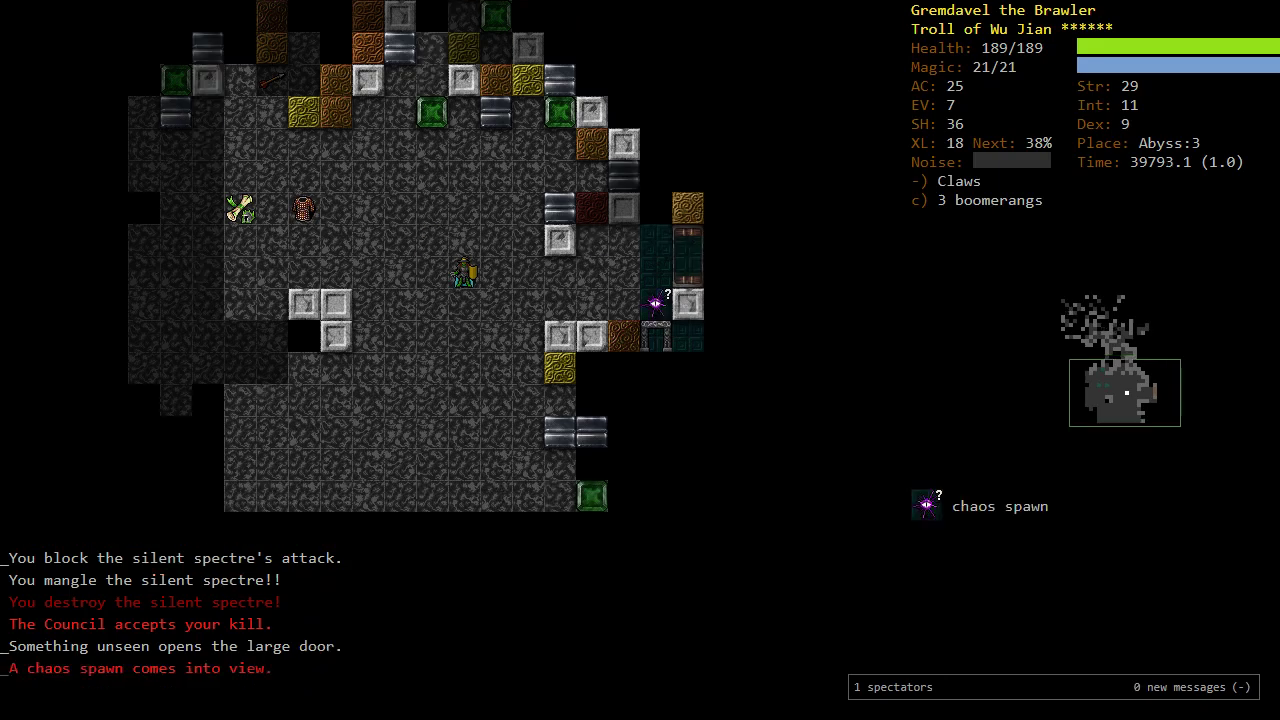
Step: Read the newly arrived chaos spawn's description
key(x)
key(n)
key(l)
key(l)
key(l)
key(l)
key(l)
key(v)
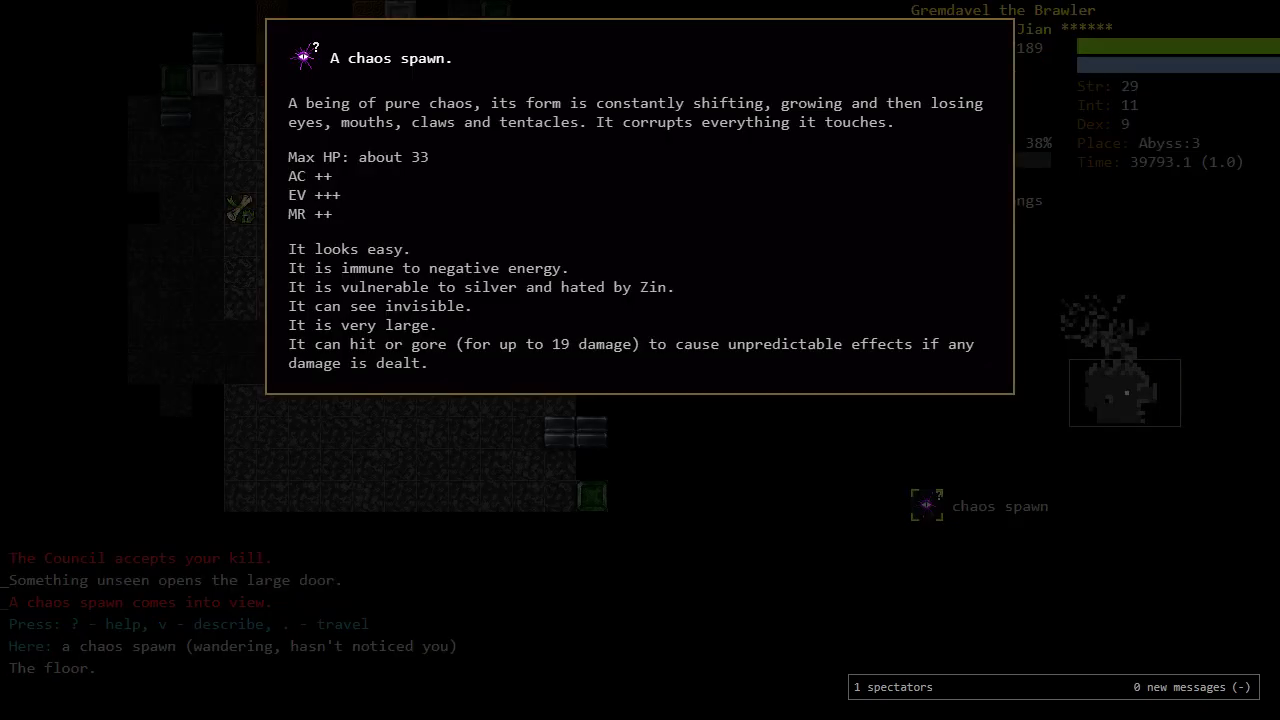
key(Escape)
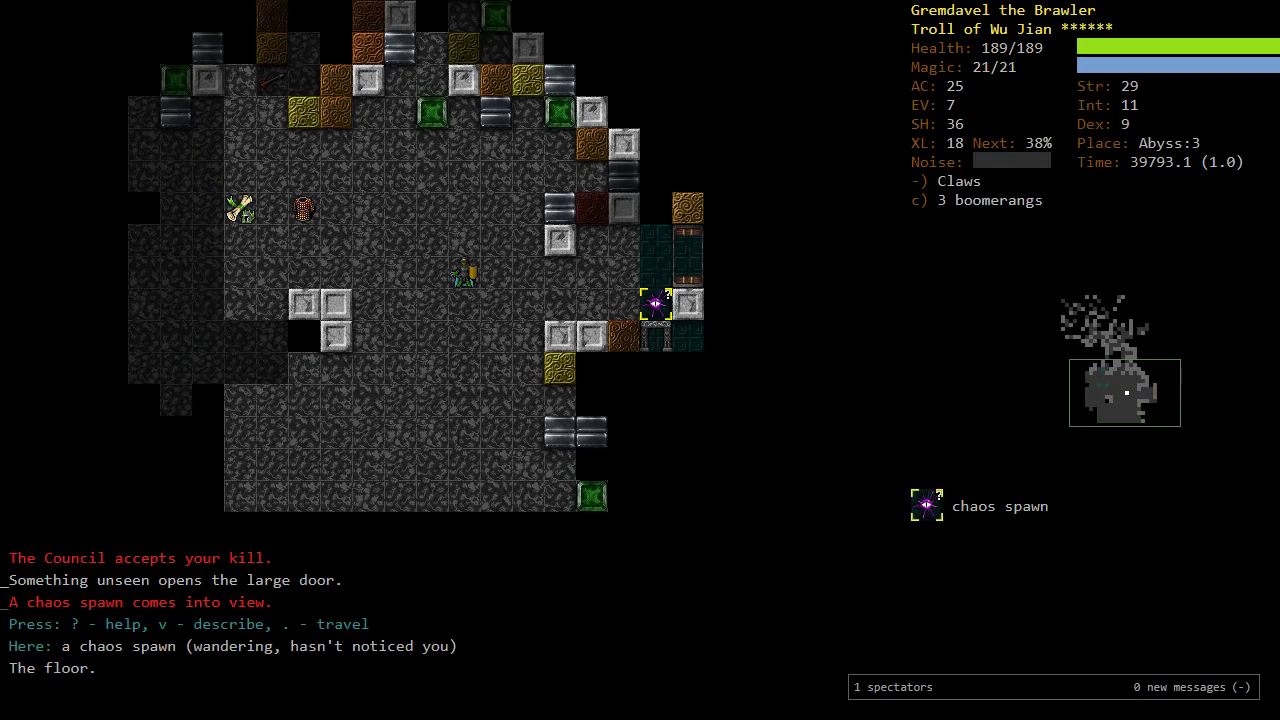
Step: Throw silver boomerangs at the chaos spawn, then cycle through throwable missiles
key(Escape)
key(parenright)
key(parenright)
key(parenright)
key(parenright)
key(parenright)
key(parenright)
key(f)
key(f)
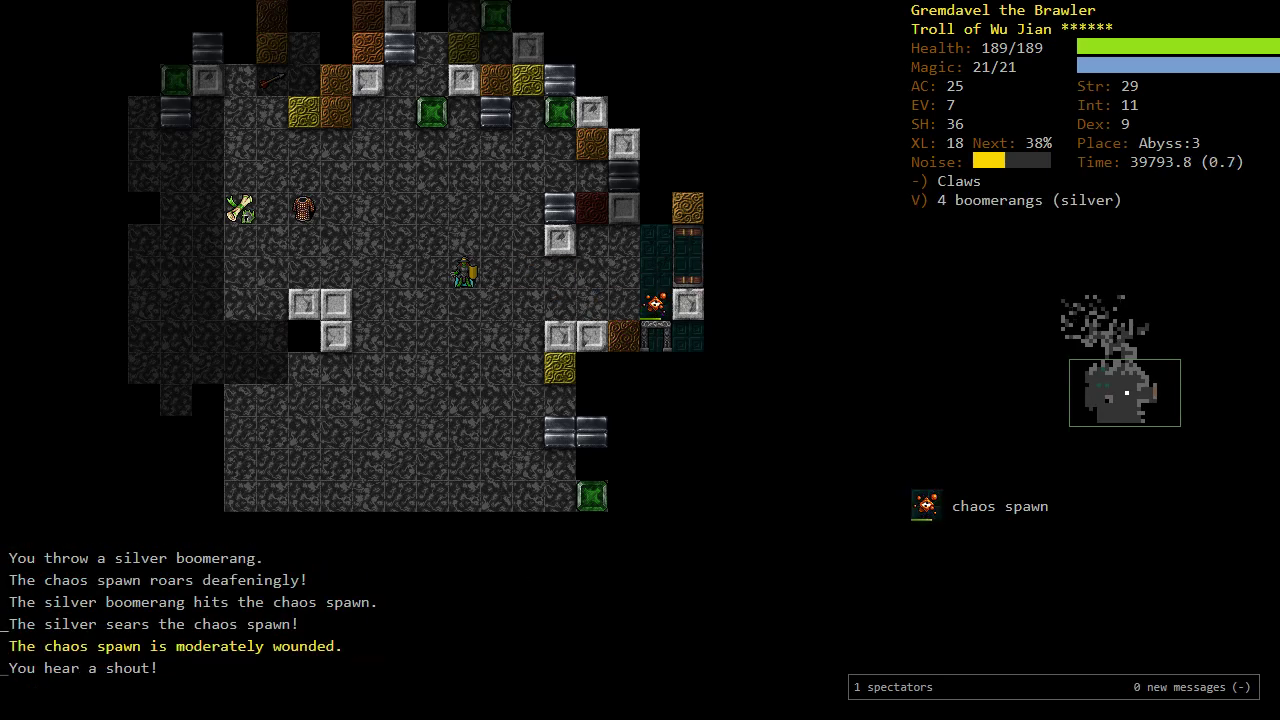
key(f)
key(f)
key(f)
key(f)
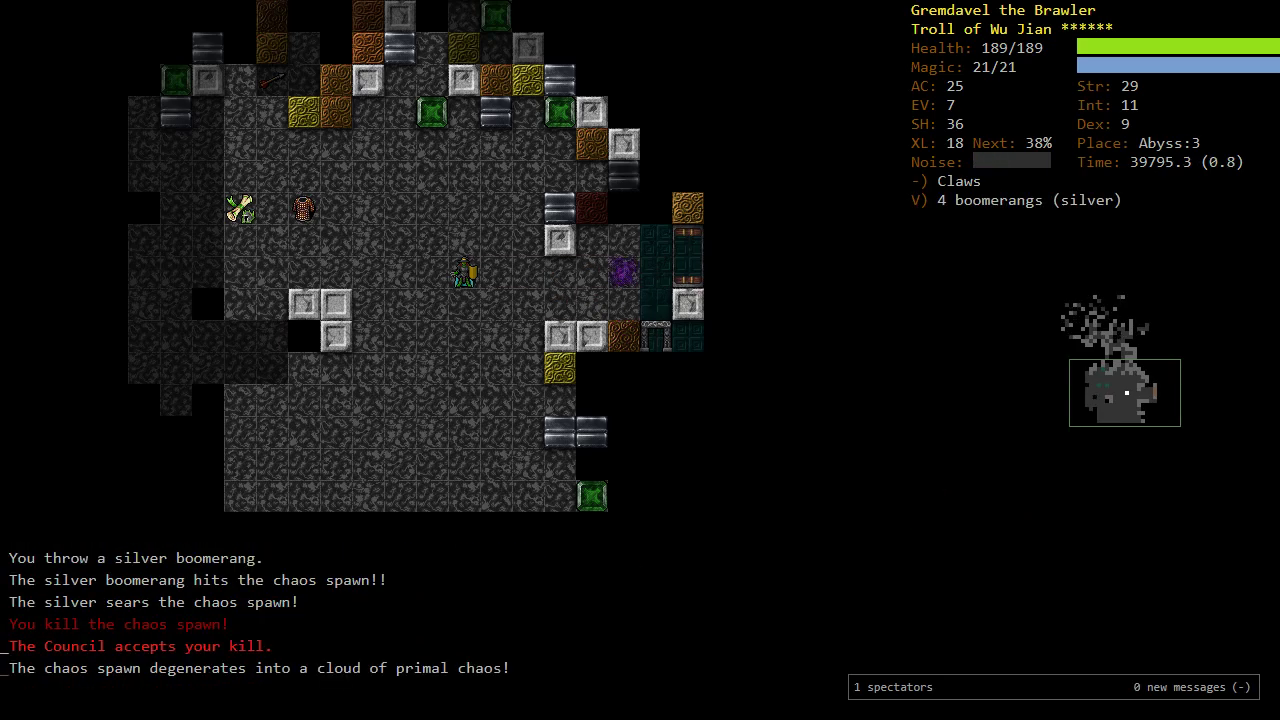
key(parenright)
key(parenright)
key(parenright)
key(parenright)
Step: Drop the atropa-tipped darts
key(d)
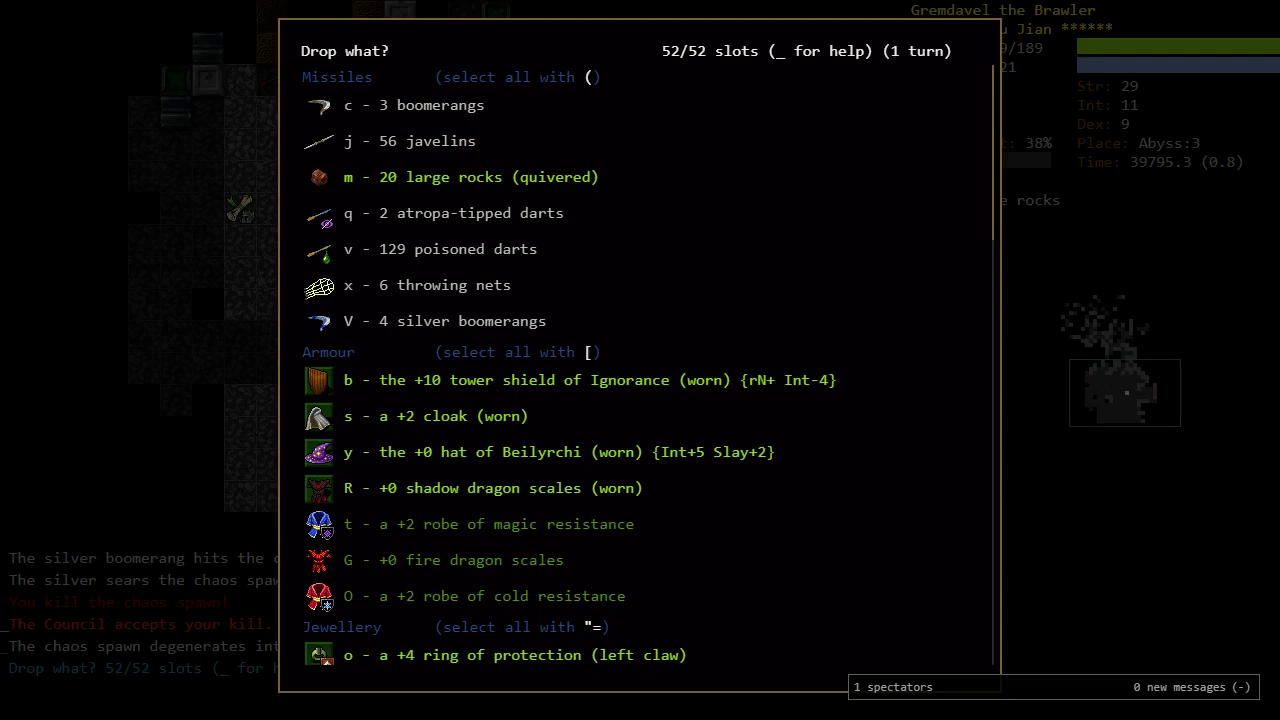
key(Escape)
key(d)
key(q)
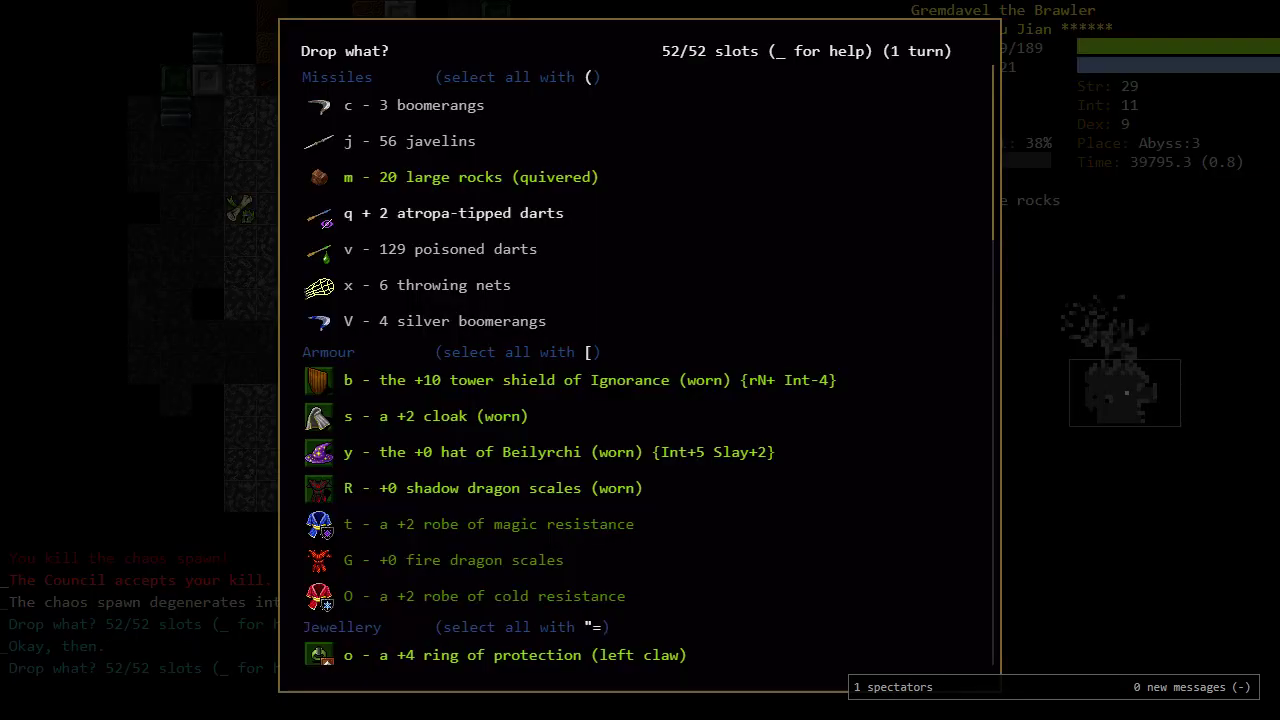
key(Return)
Step: Walk east toward the door and kill the chaos spawn with a silver boomerang
key(Right)
key(Right)
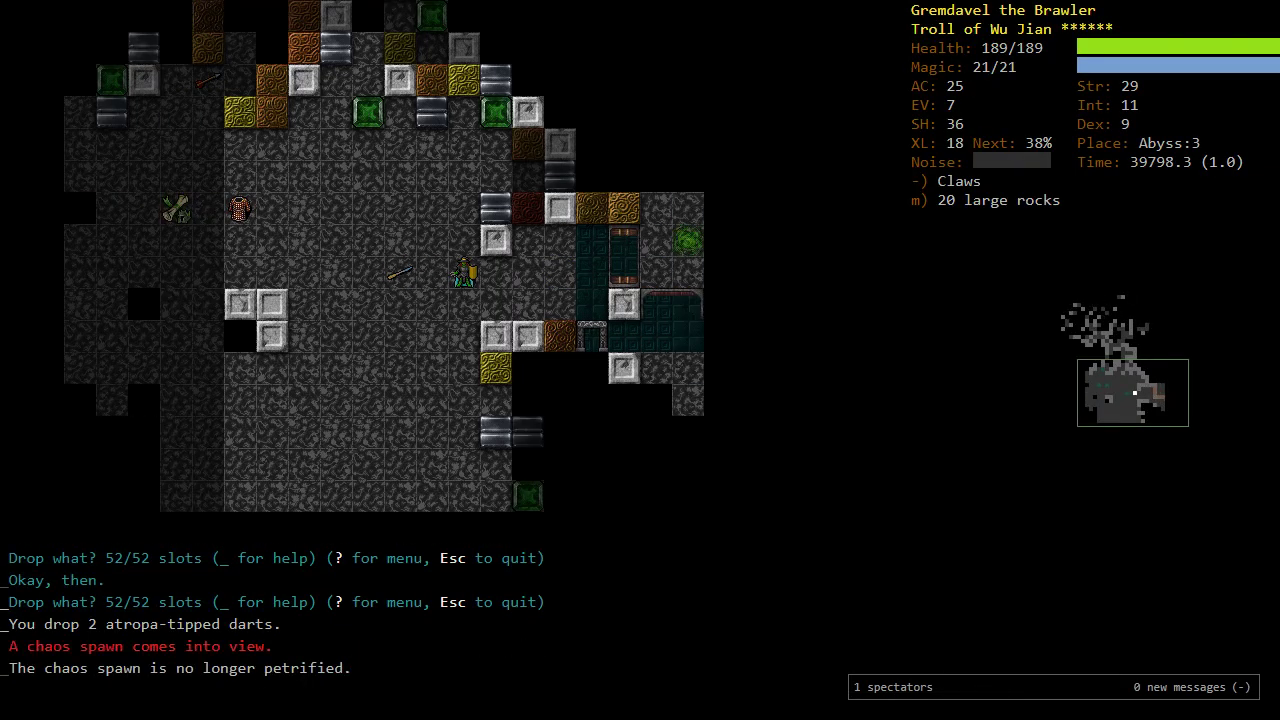
key(Right)
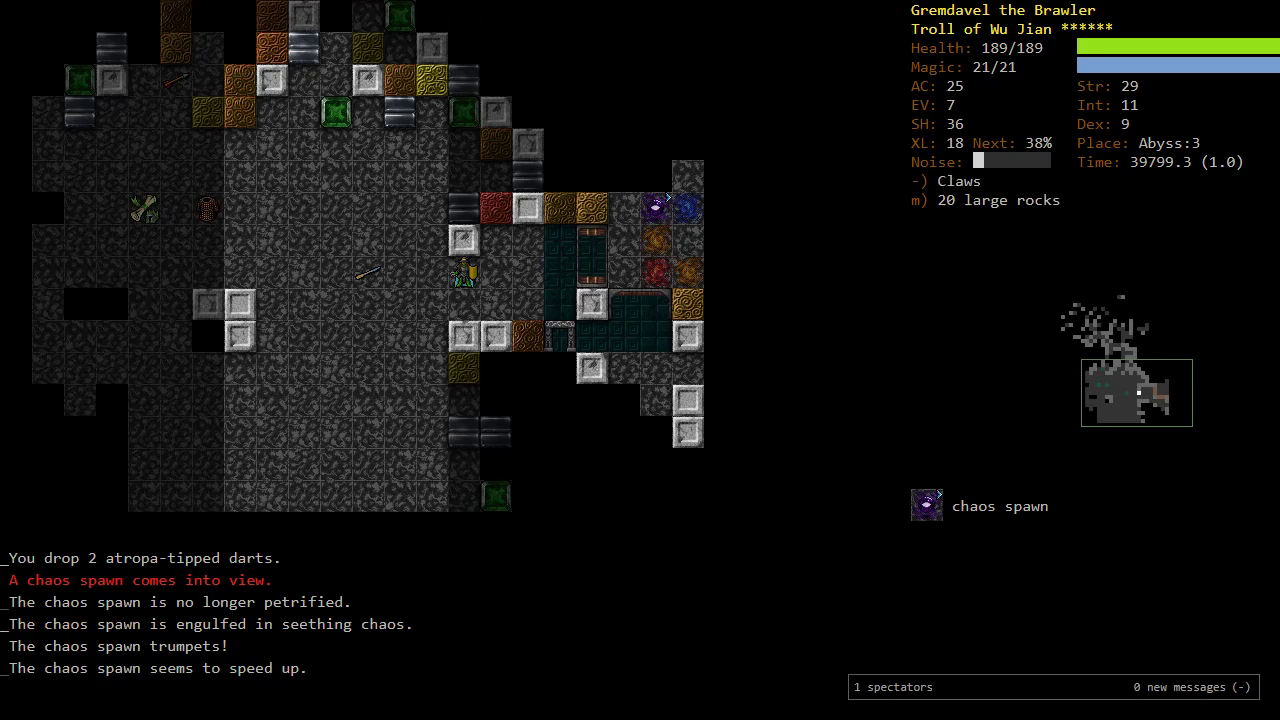
key())
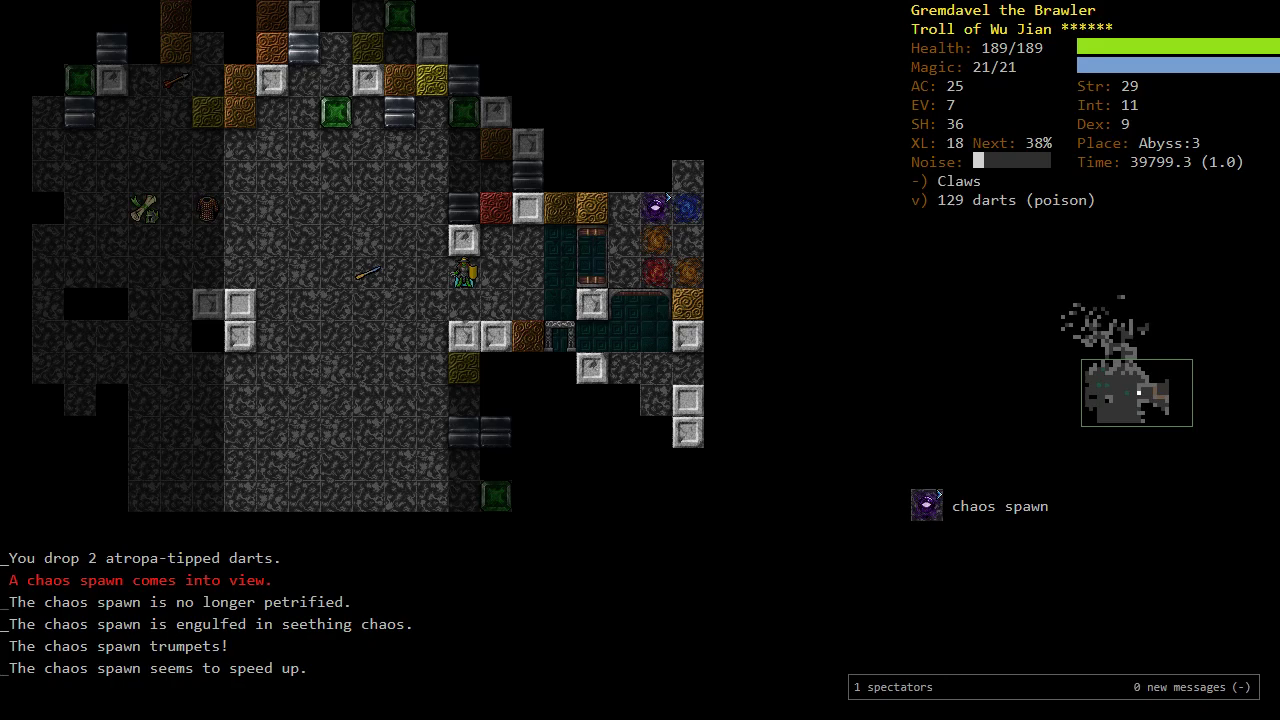
key())
key())
key())
key())
key(f)
key(f)
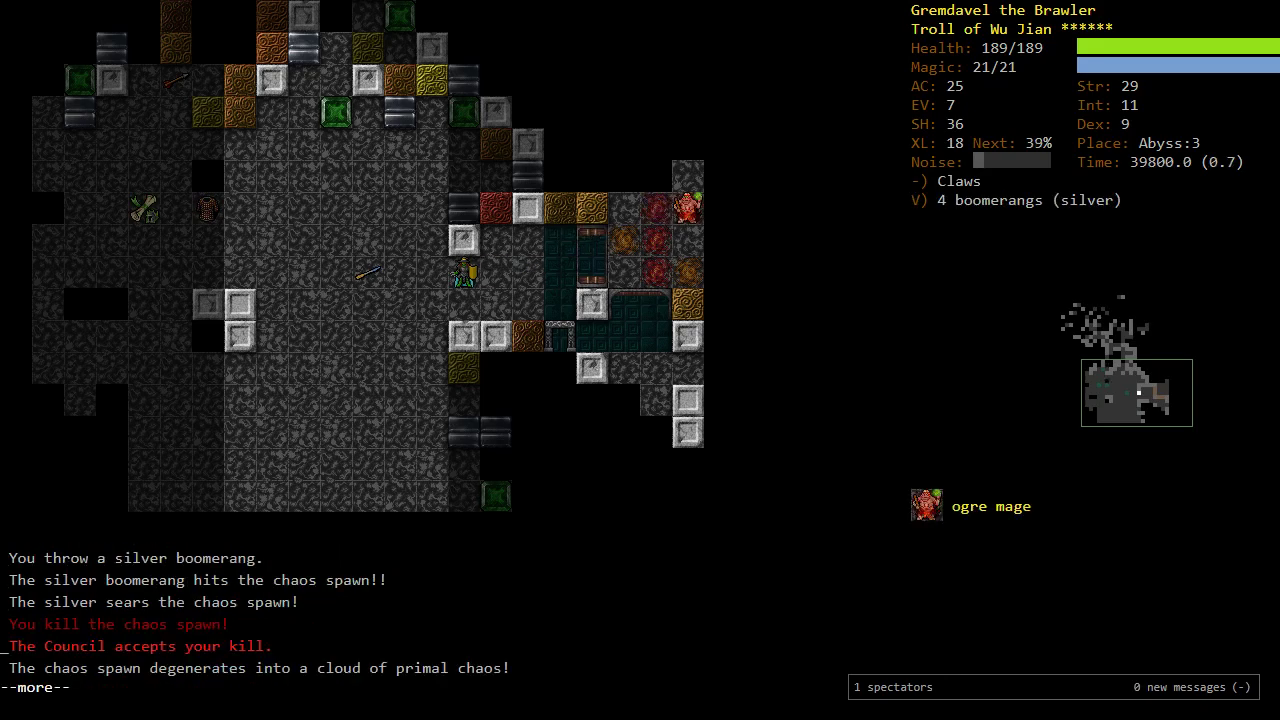
key(Return)
Step: Read the approaching ogre mage's full description, including its spellbooks
key(x)
key(u)
key(u)
key(plus)
key(v)
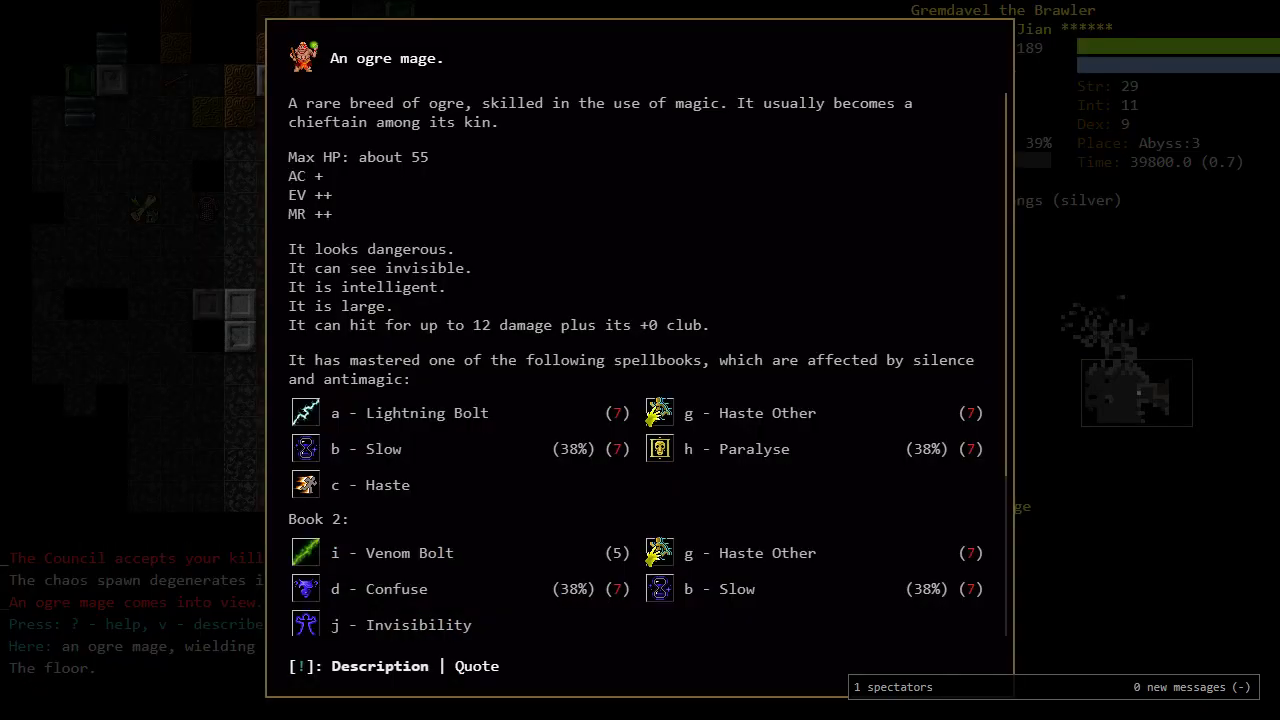
key(Down)
key(Down)
key(Down)
key(Down)
key(Down)
key(Down)
key(Down)
key(Down)
key(Escape)
key(Escape)
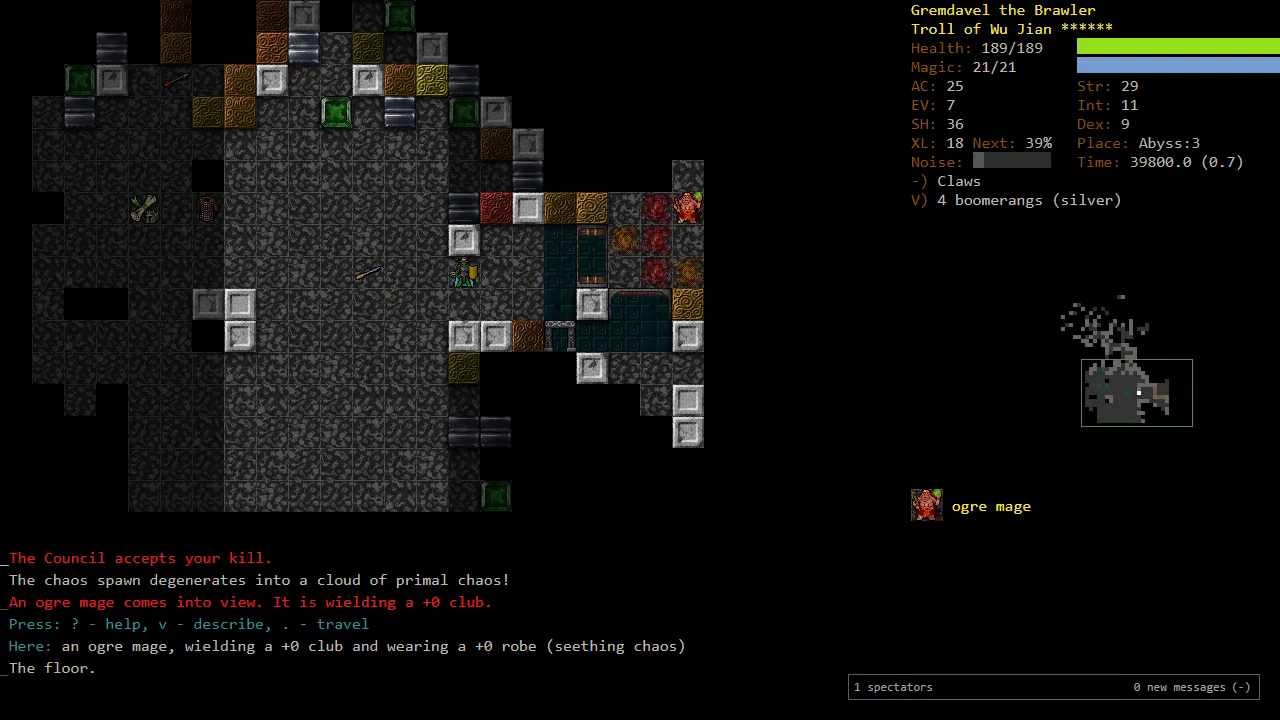
Step: Ready large rocks and throw one at the ogre mage
key())
key())
key())
key())
key(f)
key(f)
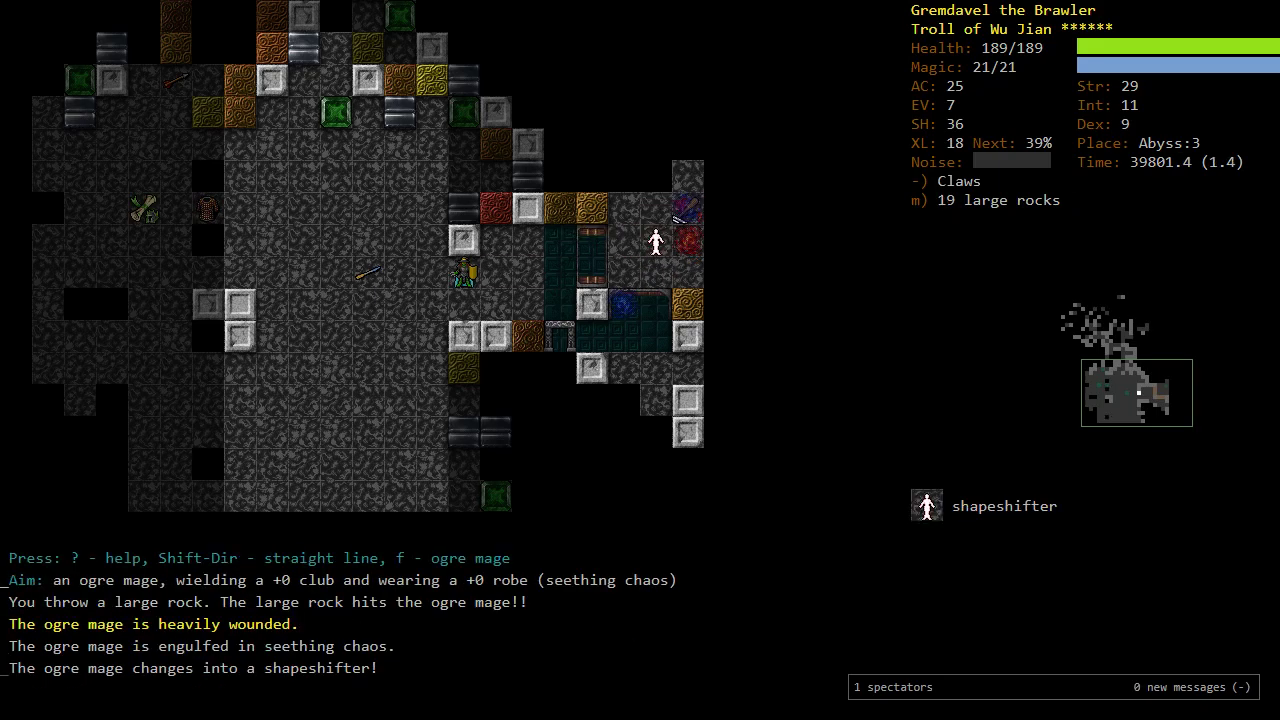
key())
key())
Step: Throw poisoned darts at the shapeshifter and the ogre mage
key(()
key(f)
key(f)
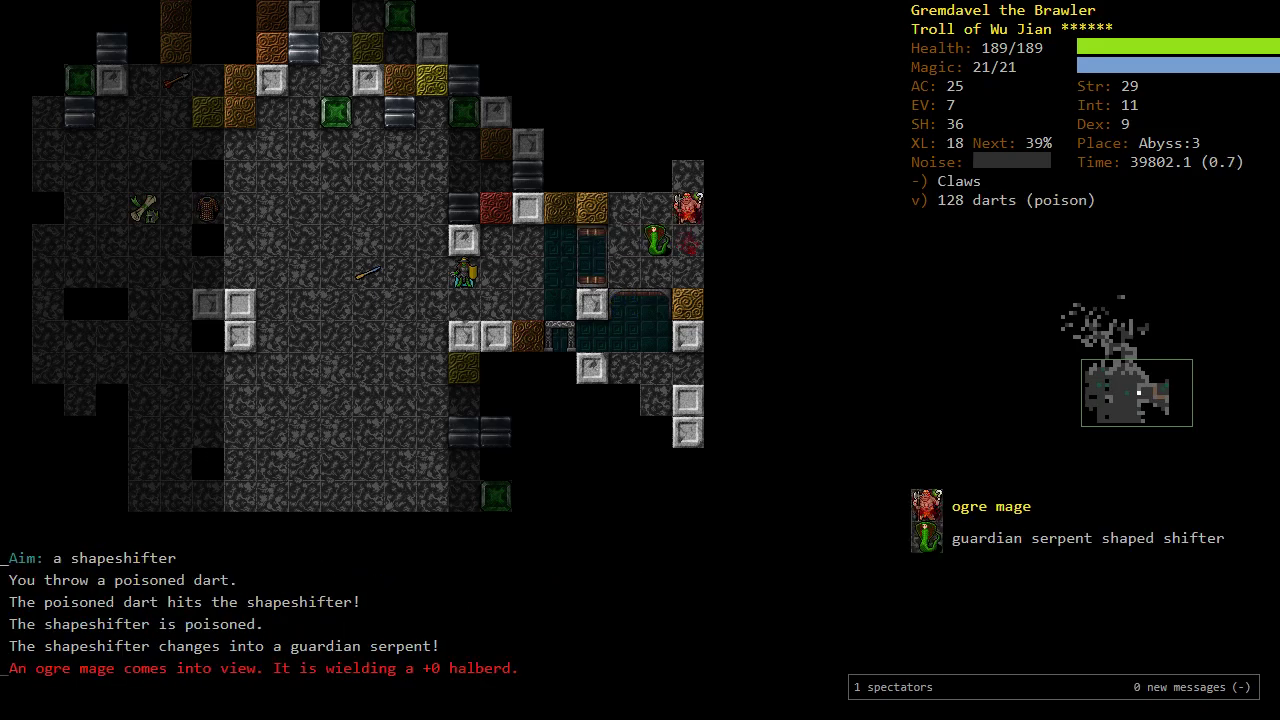
key(f)
key(plus)
key(f)
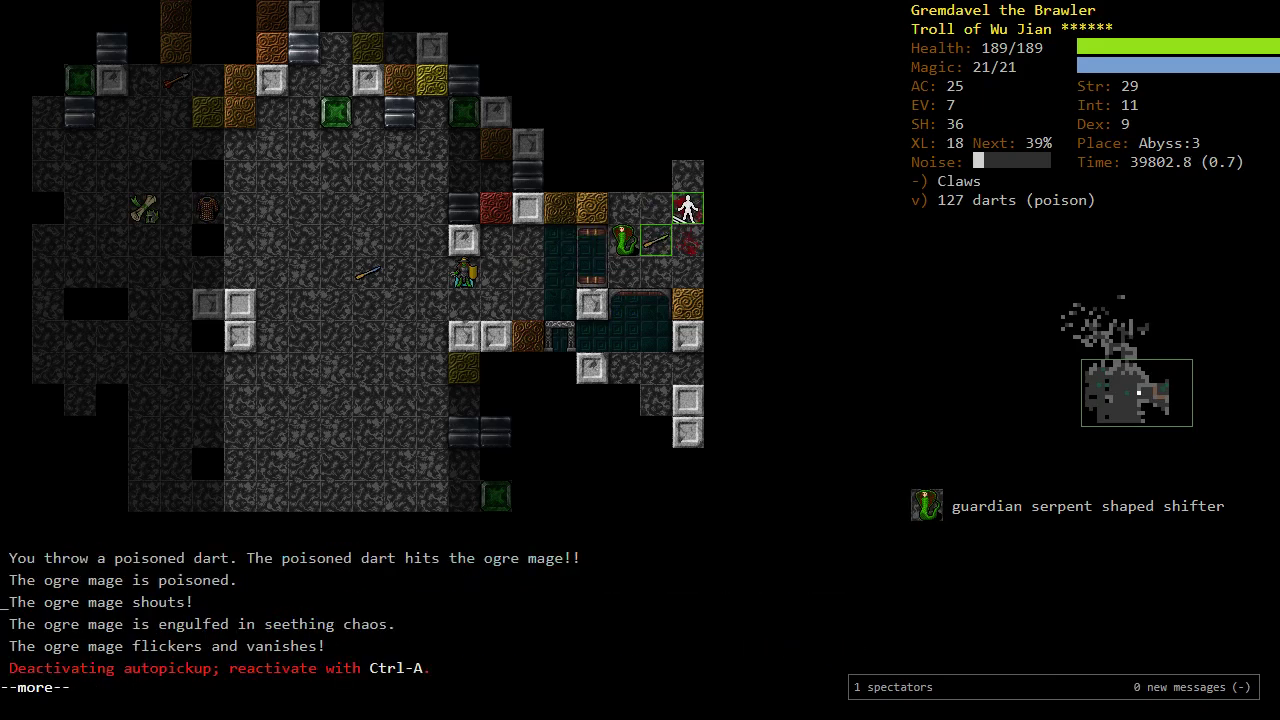
key(Return)
Step: Fight back against the invisible attacker and kill the guardian serpent
key(y)
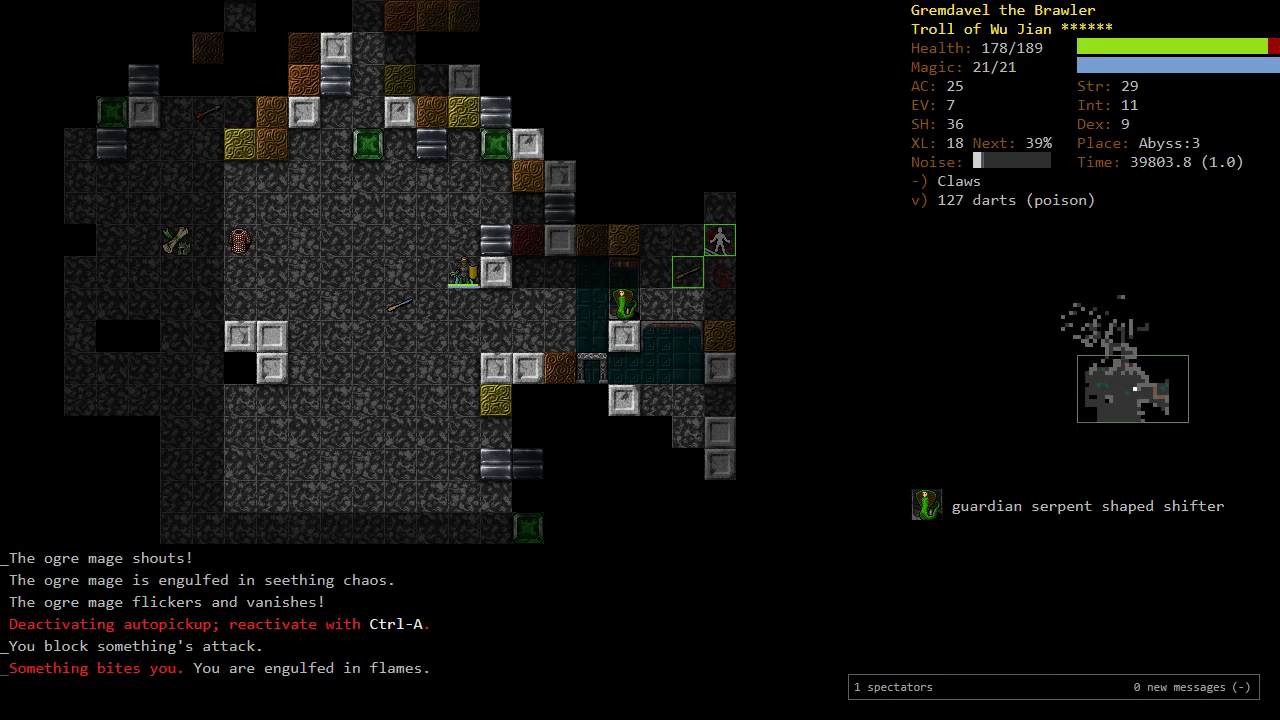
key(k)
key(k)
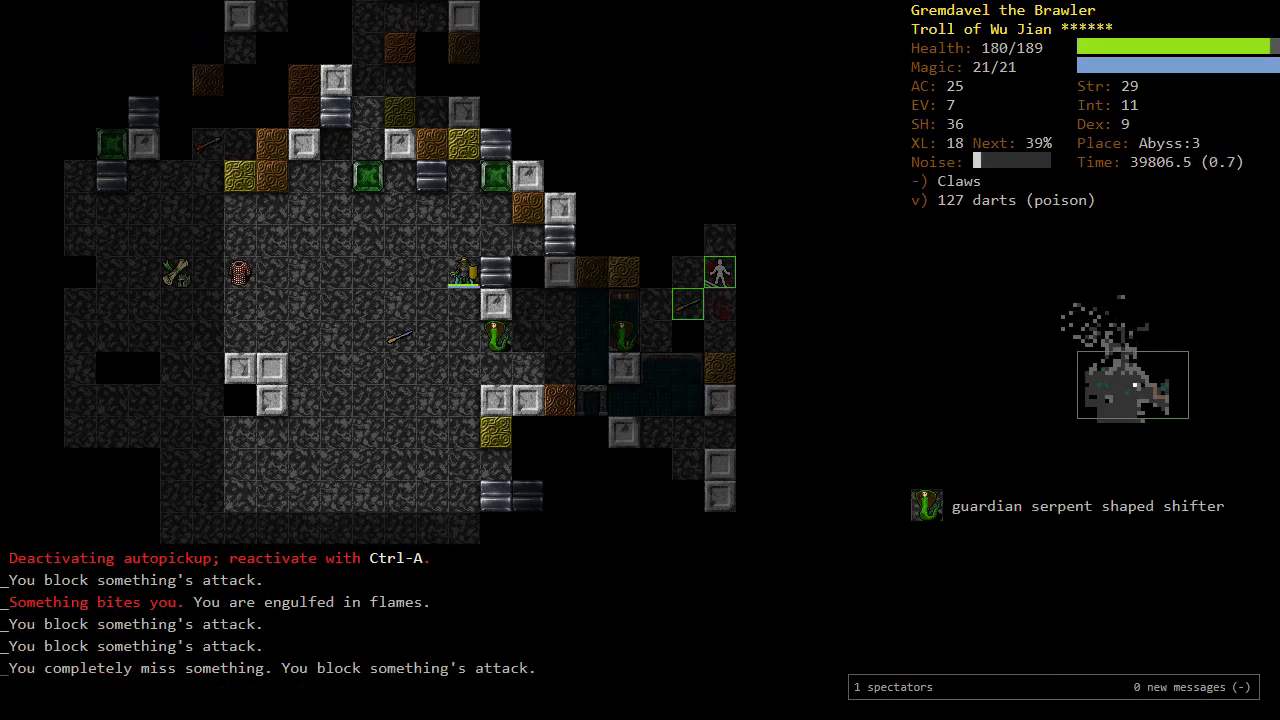
key(j)
key(n)
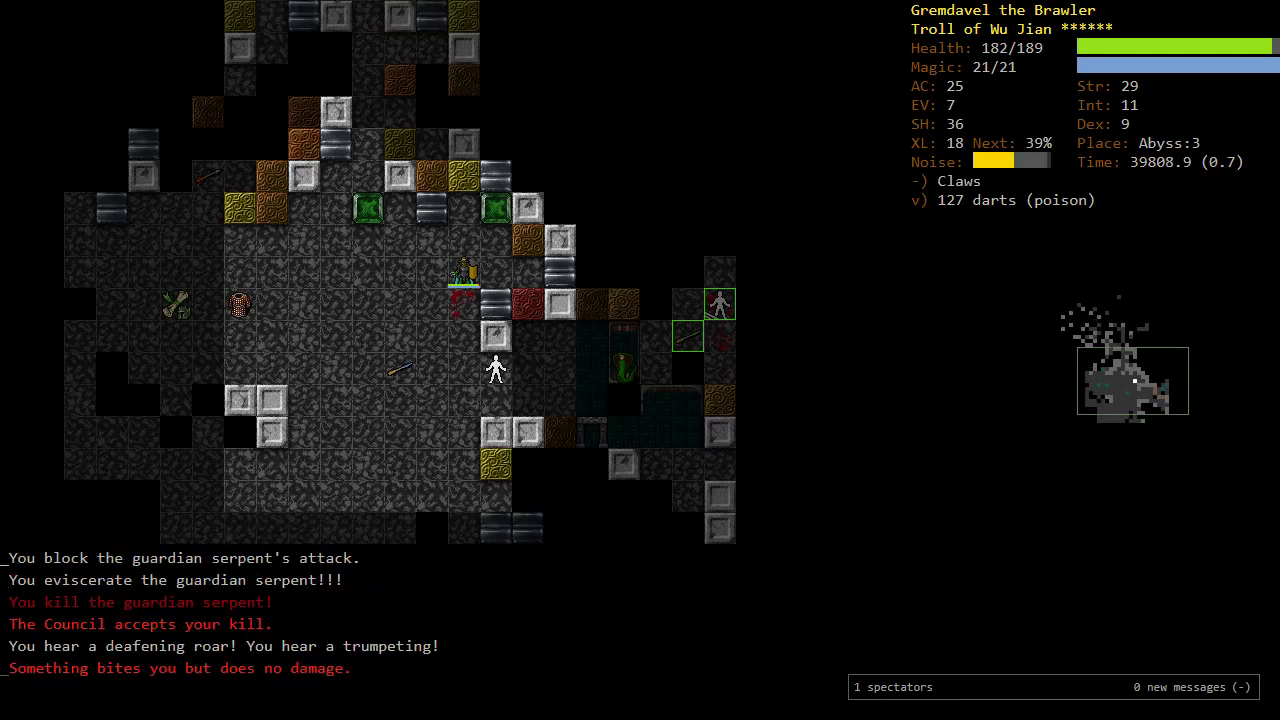
key(k)
key(j)
key(n)
key(n)
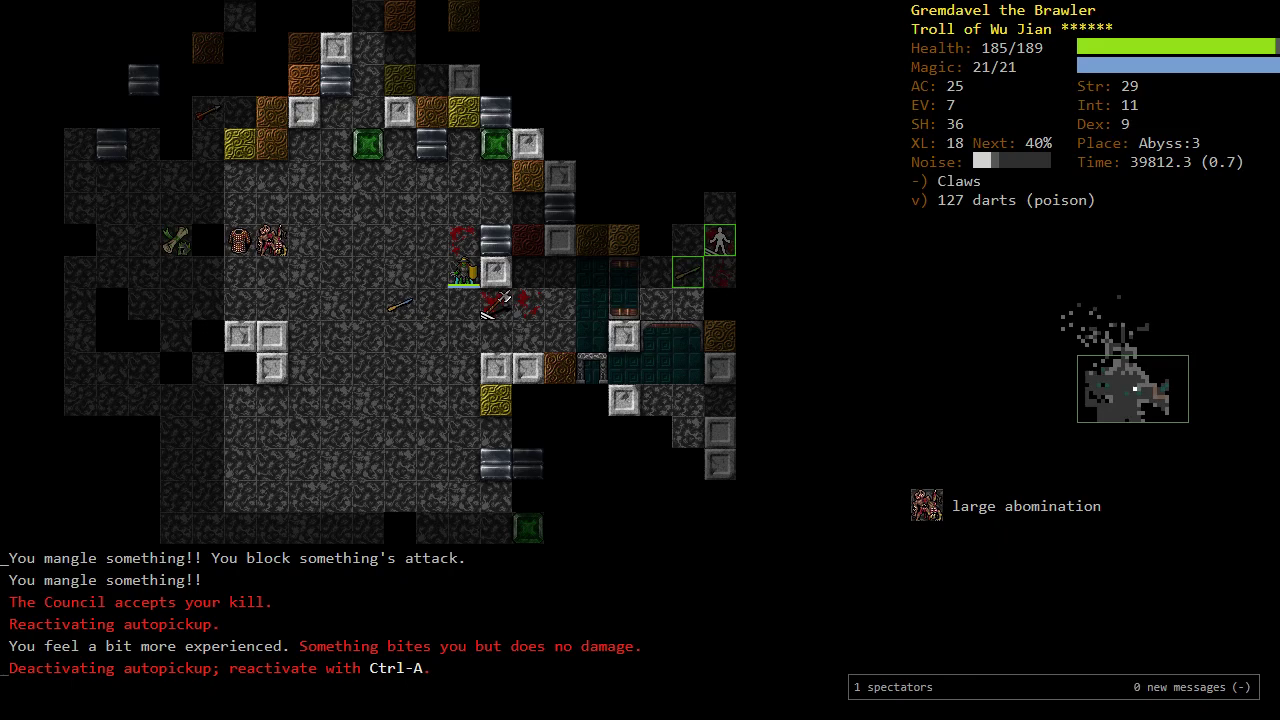
Step: Step to the doorway, check potions without drinking, and retreat from the fire dragon
key(n)
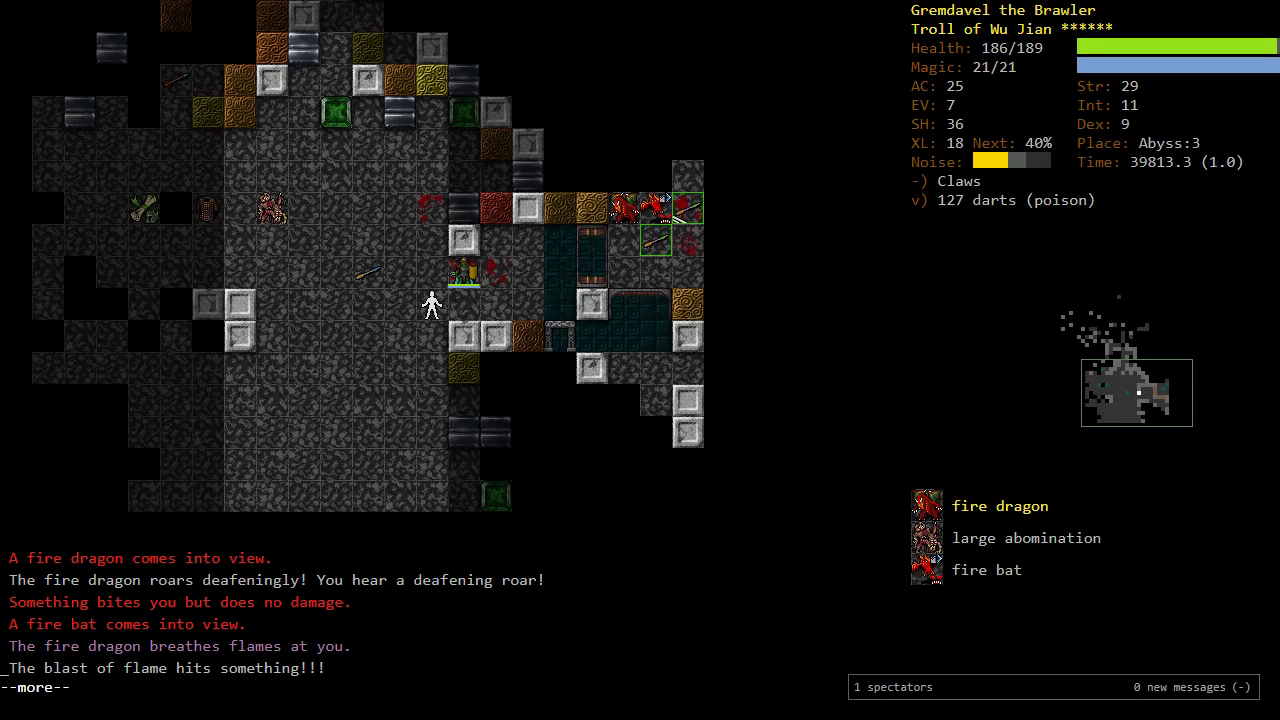
key(Return)
key(q)
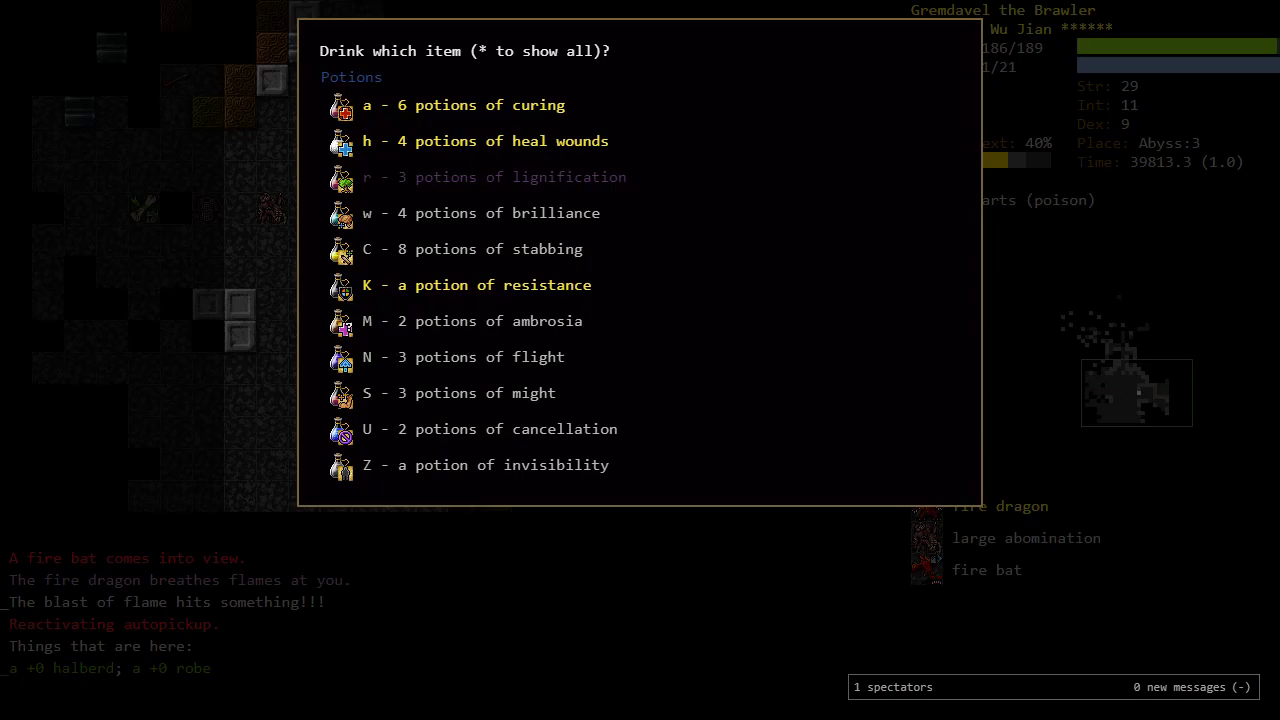
key(Escape)
key(y)
key(y)
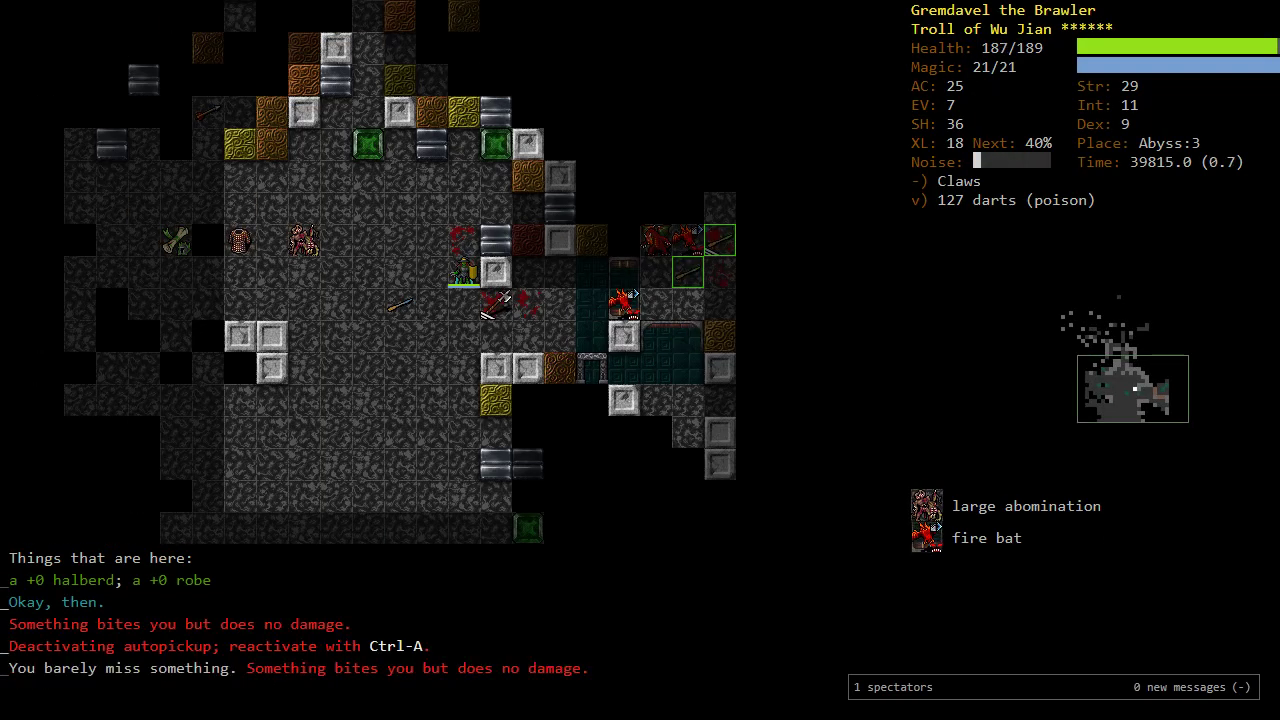
key(k)
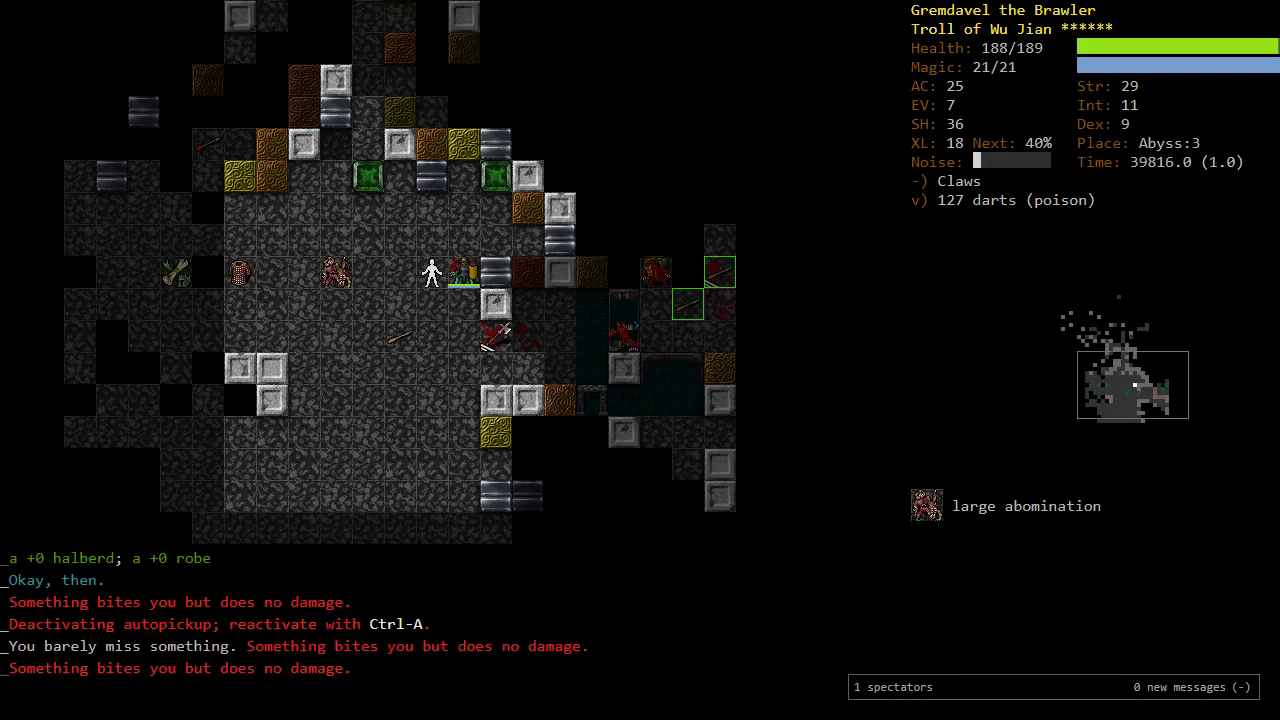
Step: Put on the ring of see invisible, removing the ring of slaying
key(P)
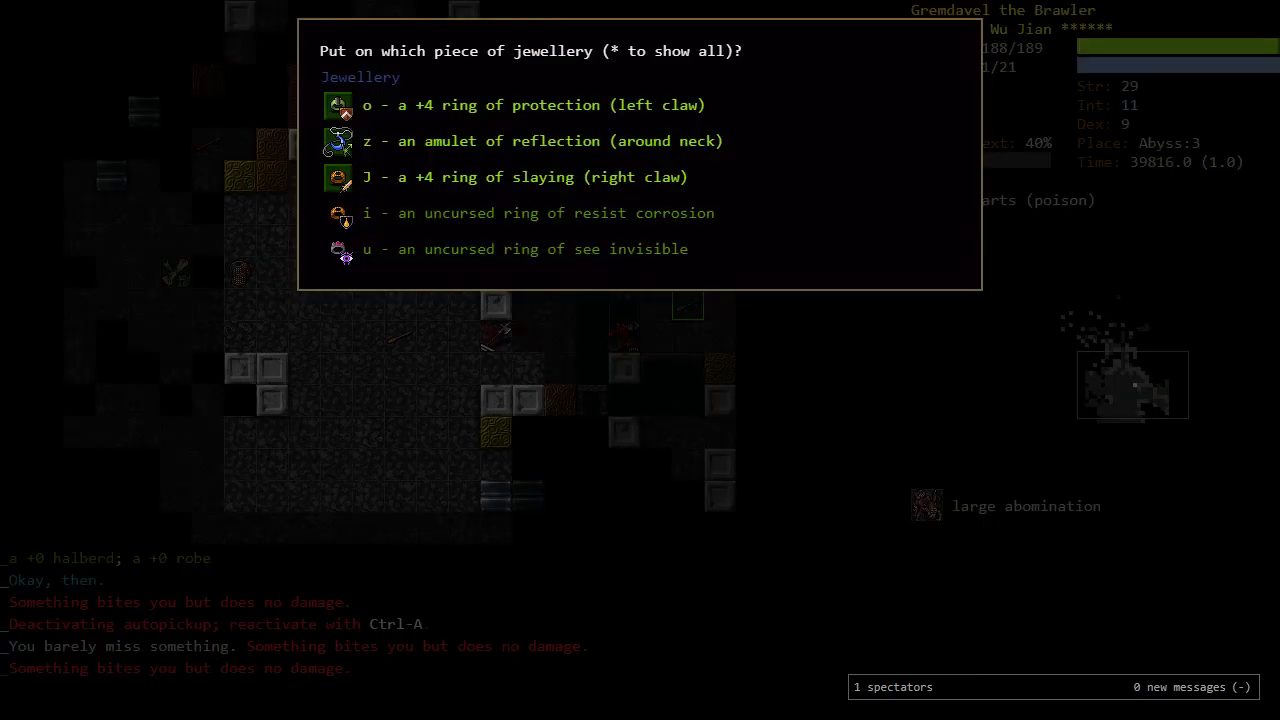
key(i)
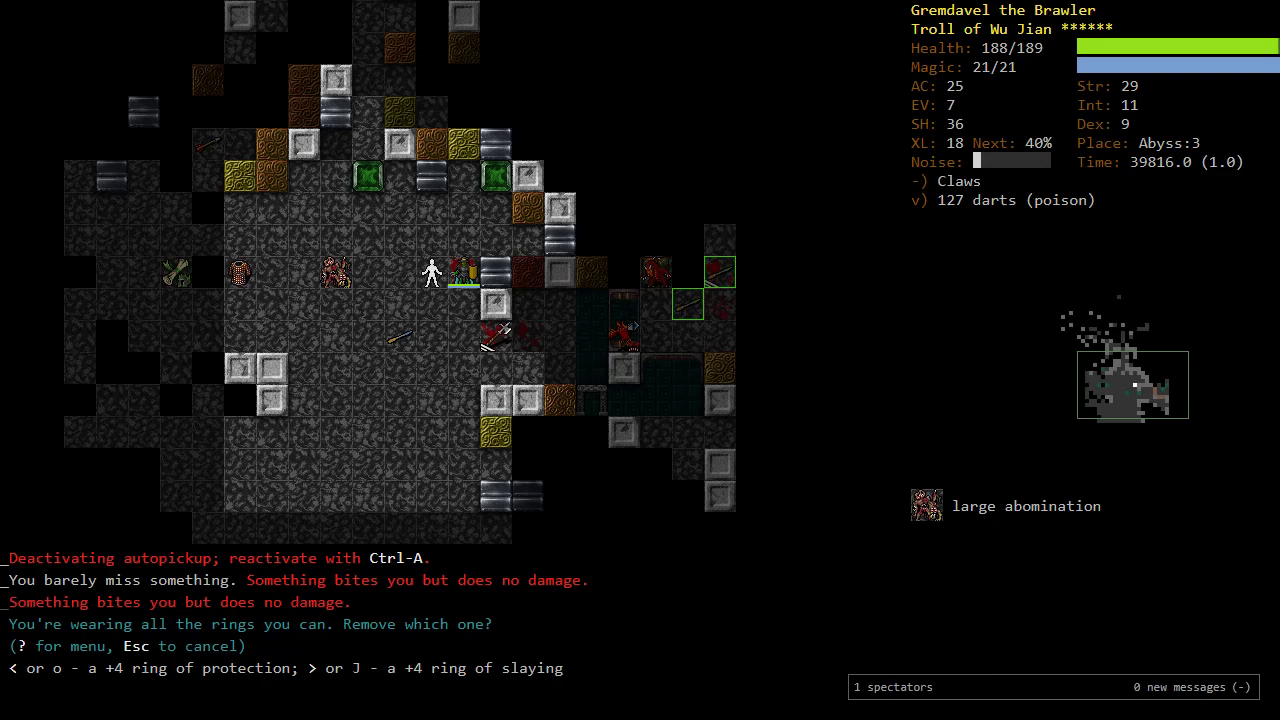
key(greater)
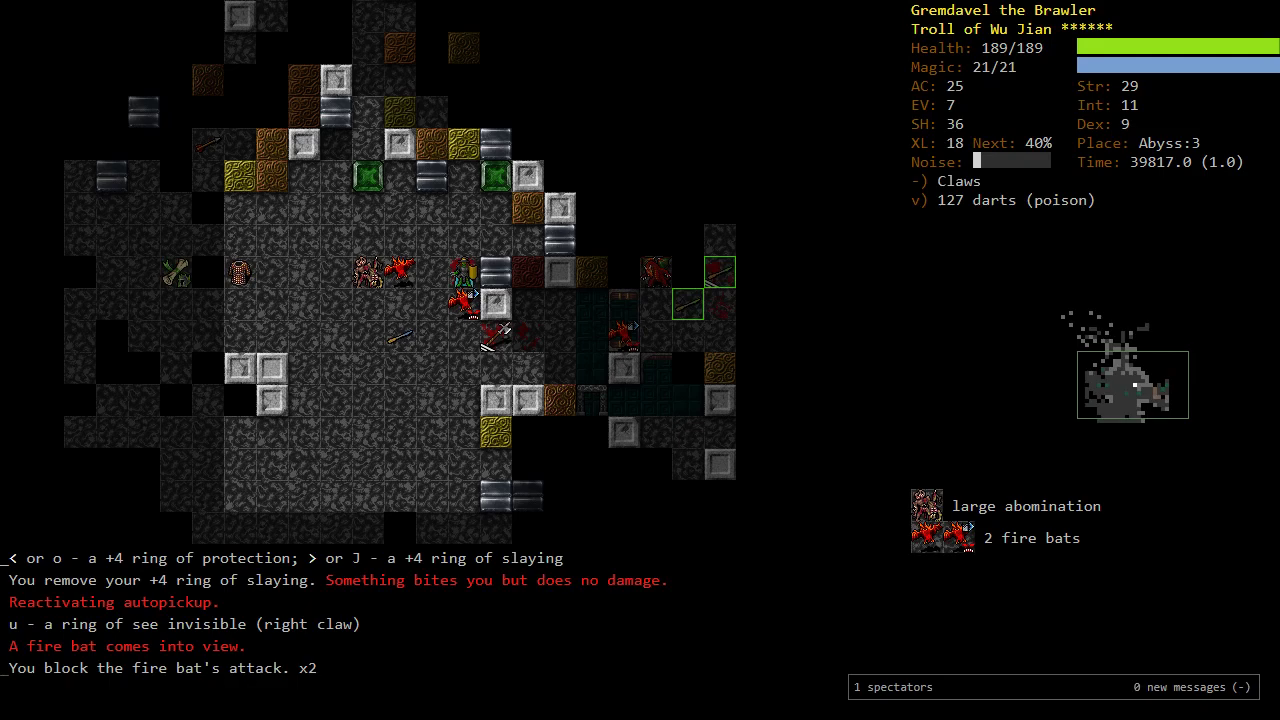
Step: Attack the fire bat to the west, then review the message history with Ctrl-P
key(h)
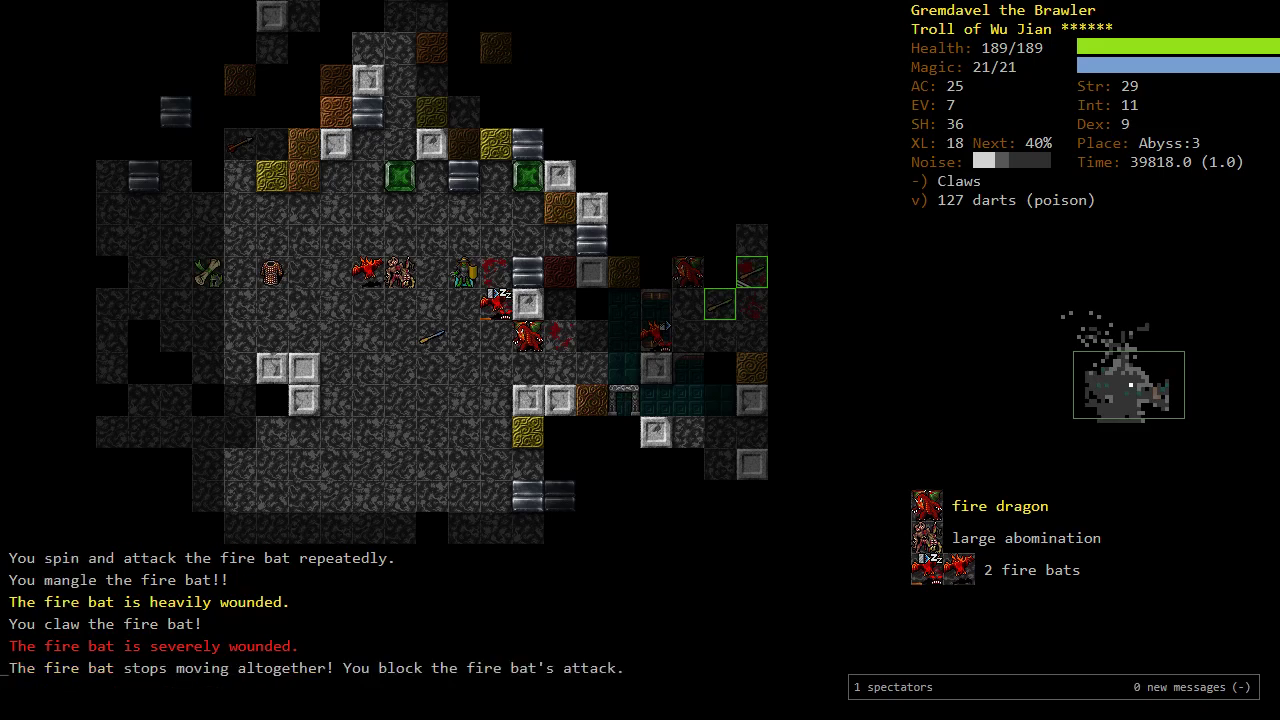
key(x)
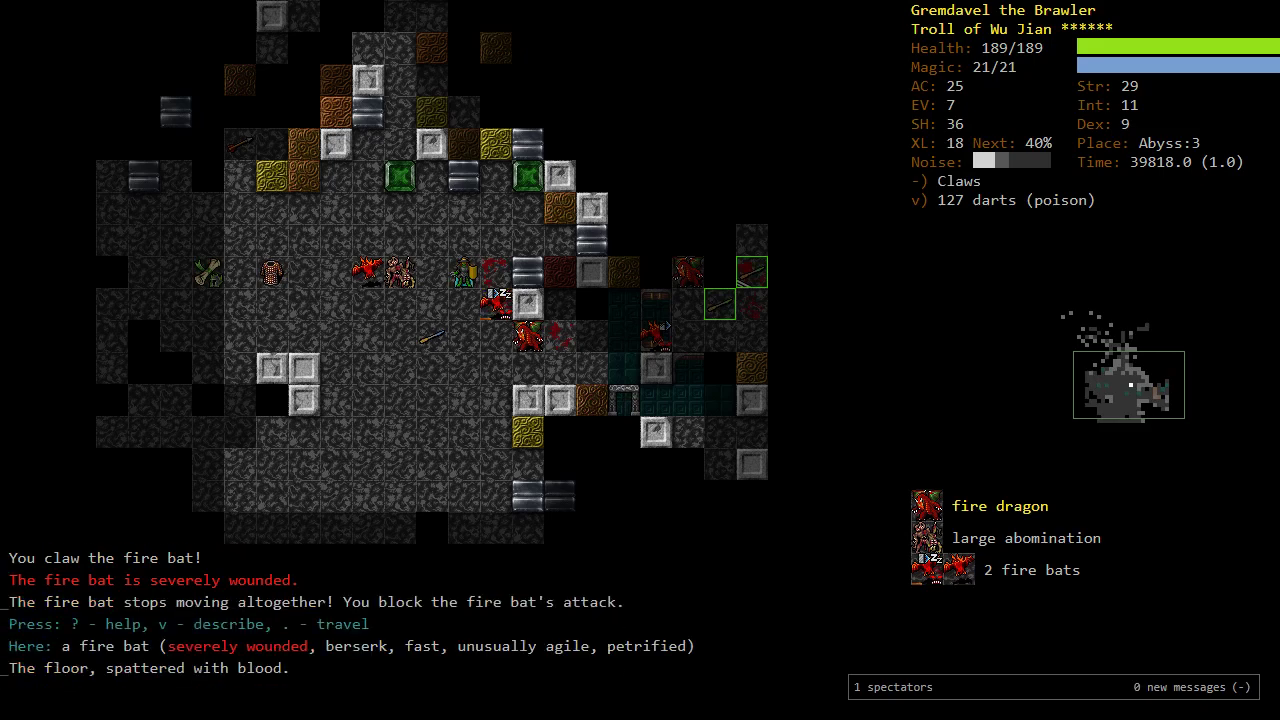
key(ctrl+p)
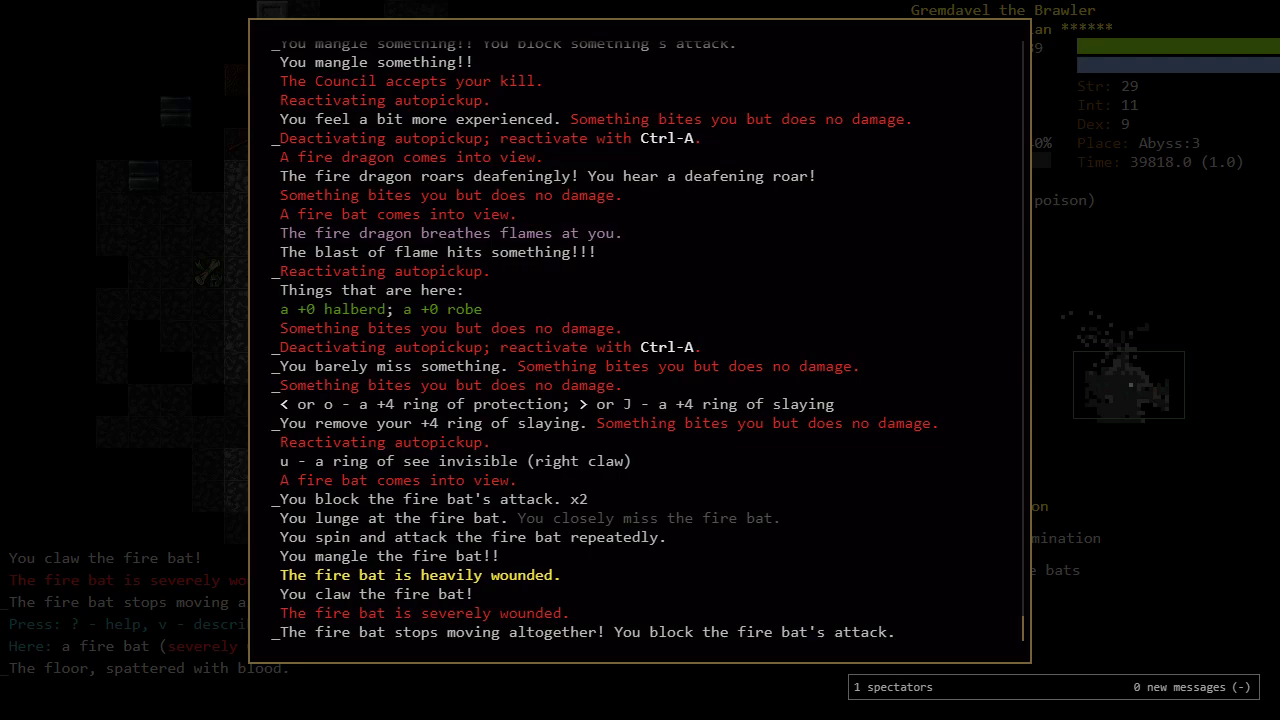
key(Escape)
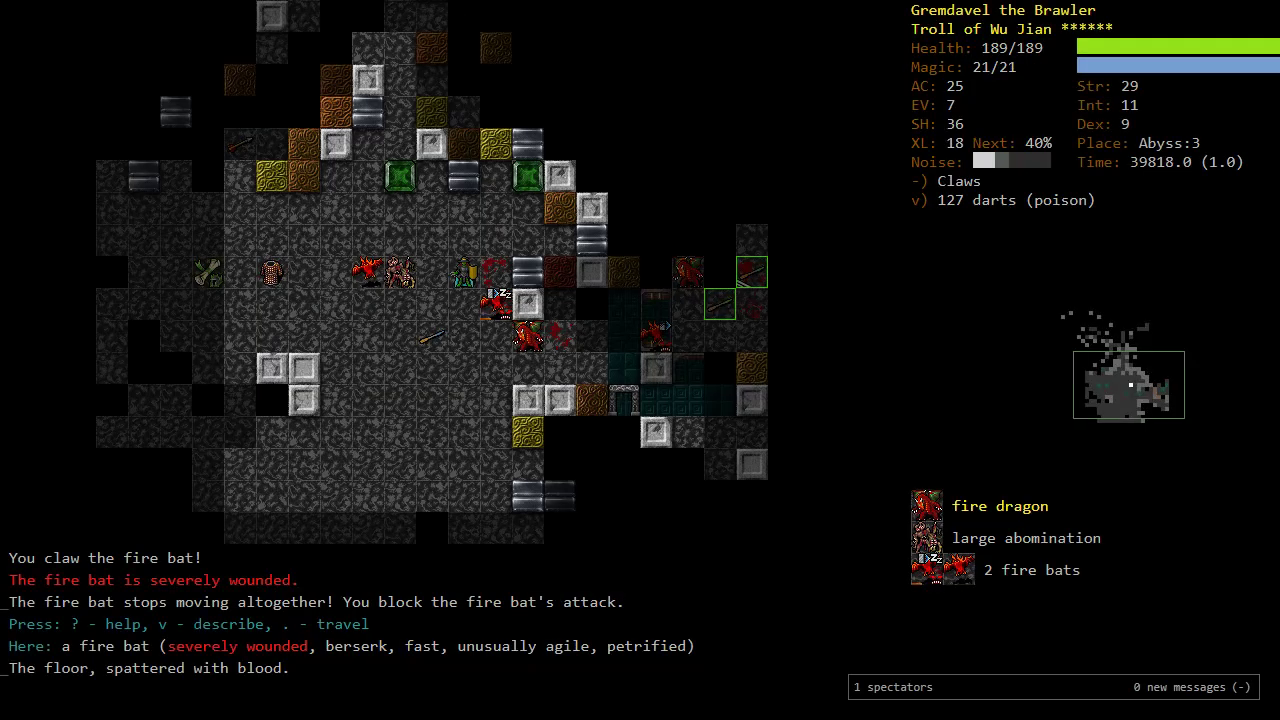
Step: Read the fire dragon's full description and its Fire Breath ability
key(plus)
key(v)
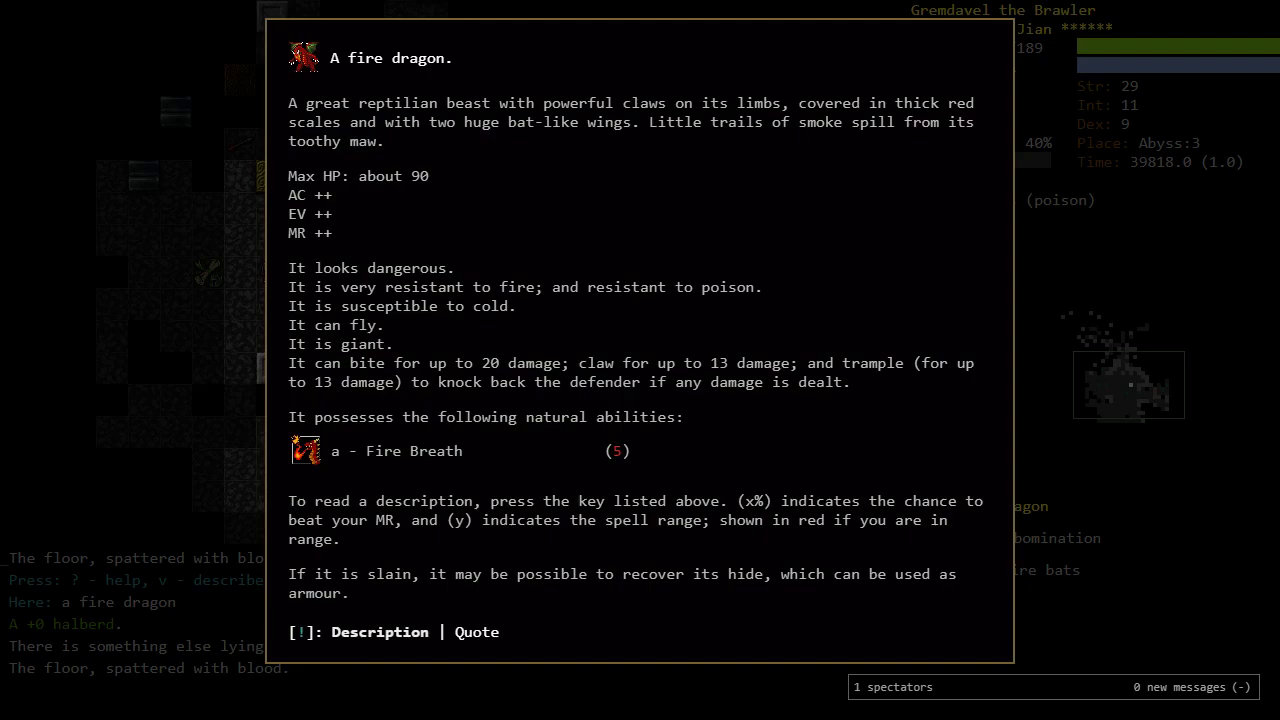
key(a)
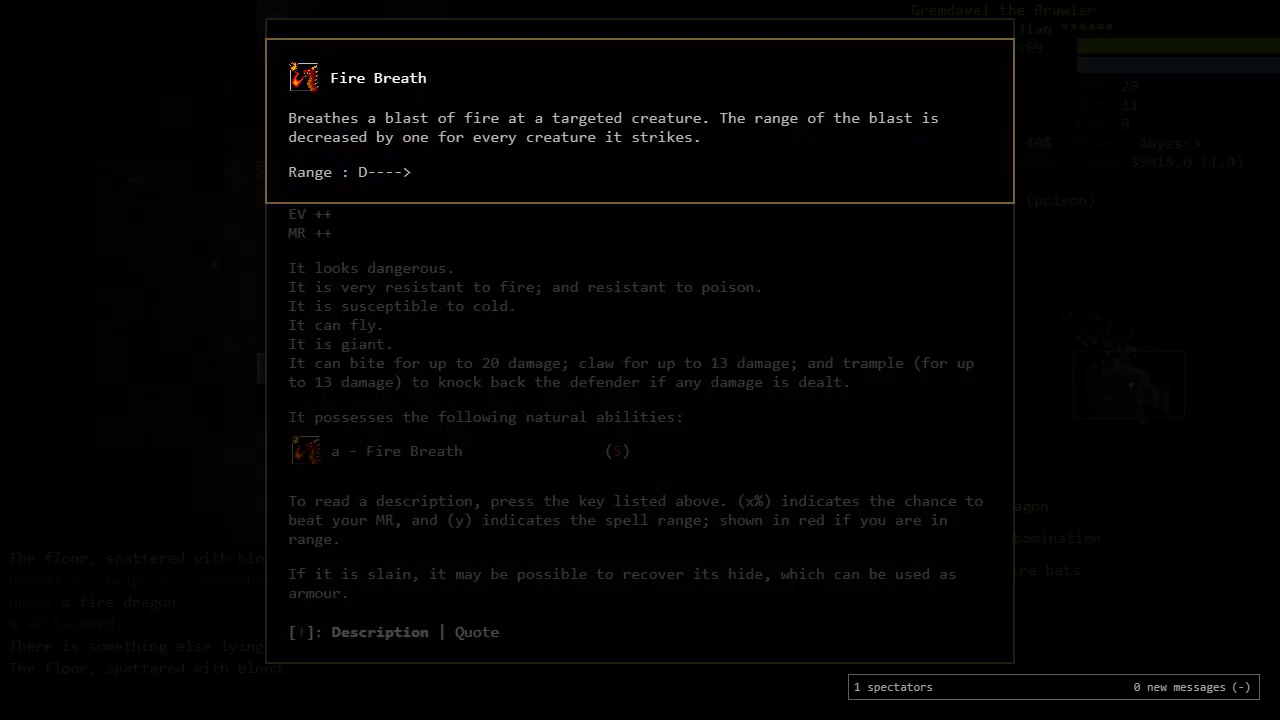
key(Escape)
key(Escape)
Step: Query the spectator chat for ??fire breath, ??firebreath and ??breath, then return to the map
key(underscore)
text(??fire breath)
key(Return)
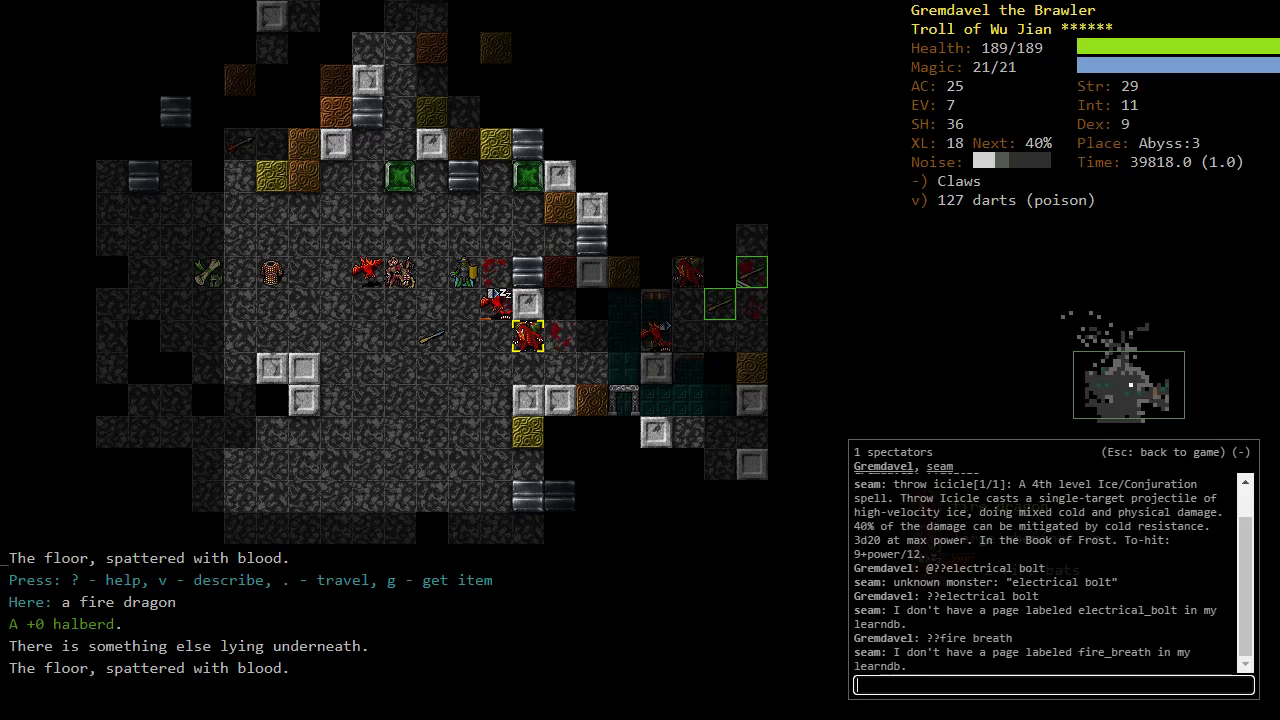
text(??fire)
text(breath)
key(Return)
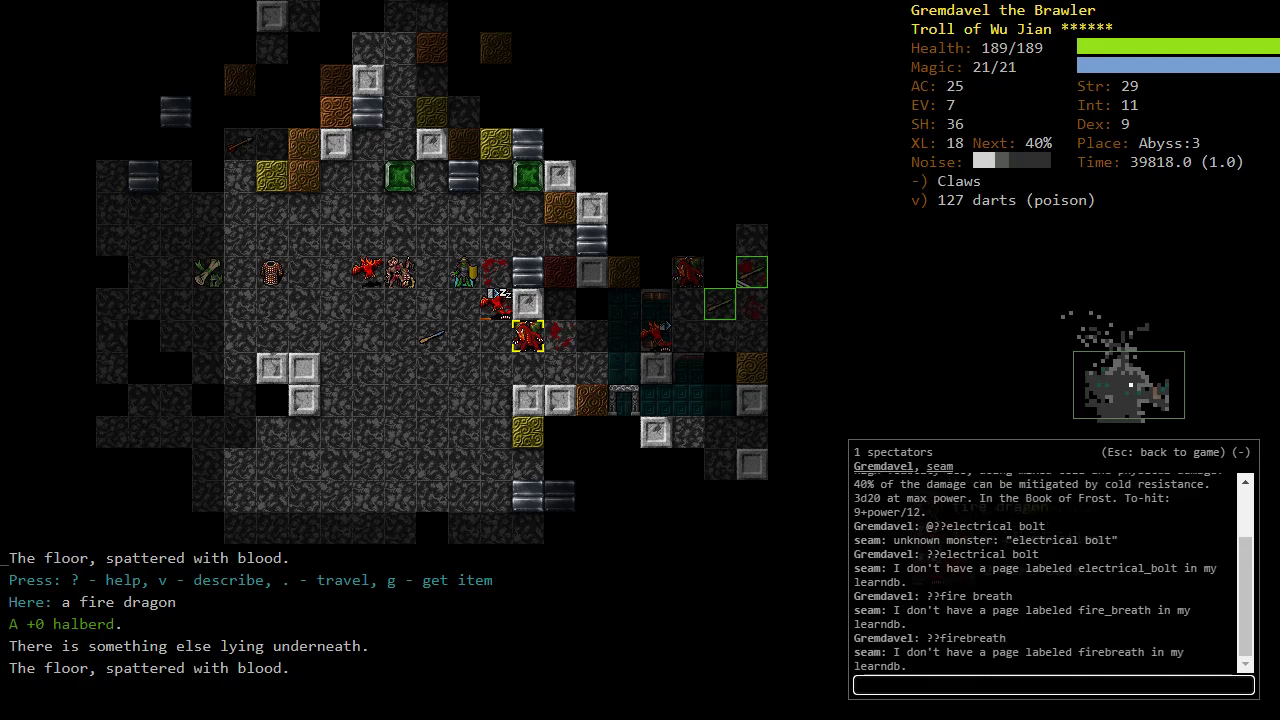
text(??breath)
key(Return)
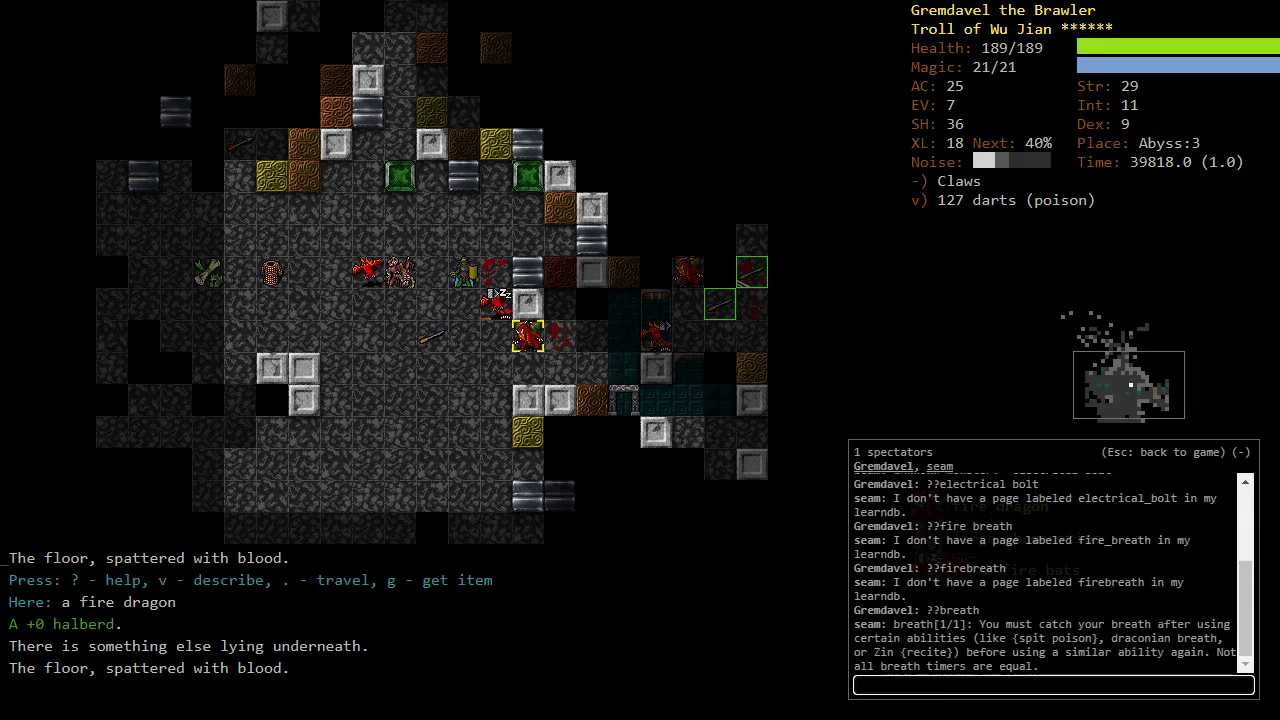
key(Escape)
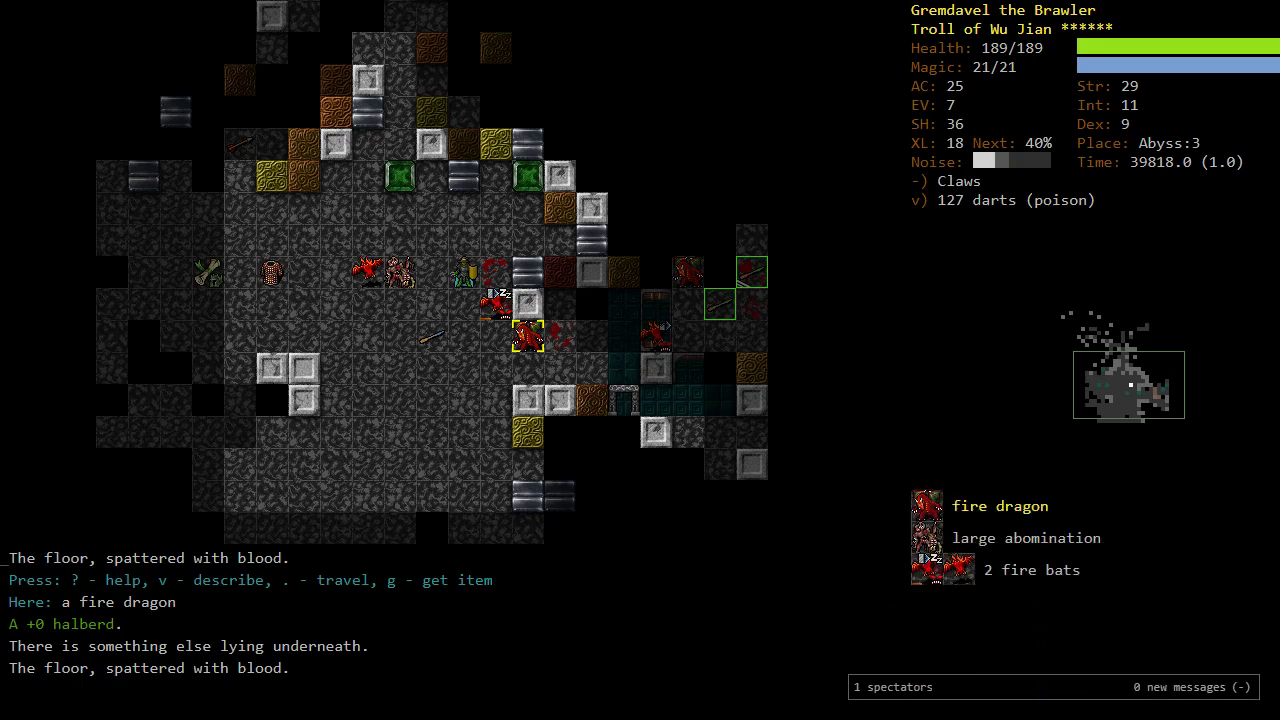
Step: Leave look mode, kill the petrified fire bat and strike the fire dragon
key(n)
key(Escape)
key(l)
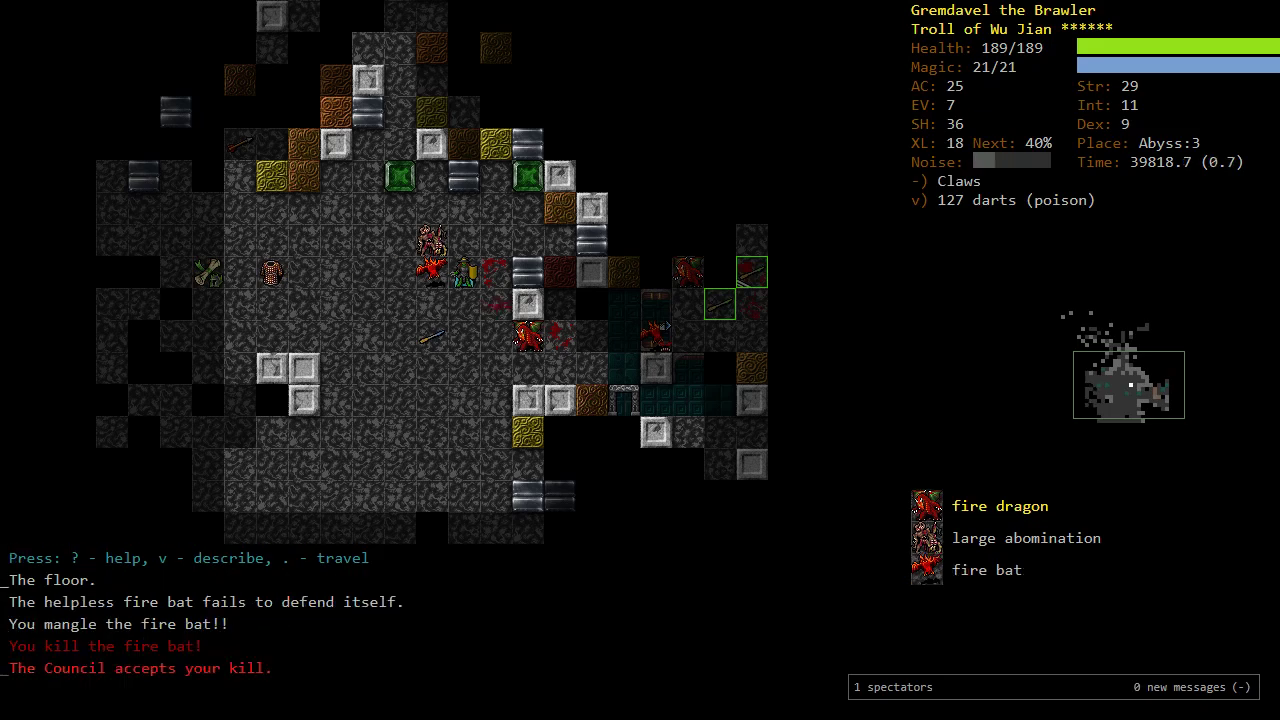
key(n)
key(n)
key(n)
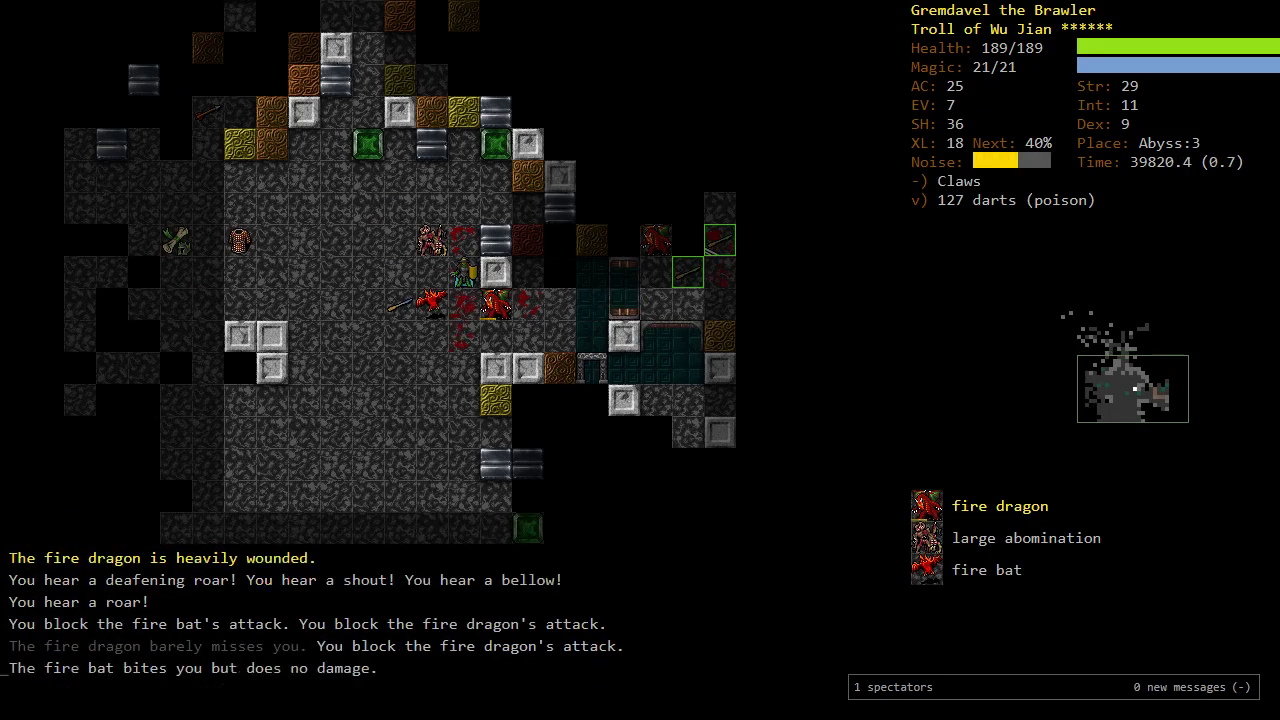
key(n)
key(n)
key(n)
key(n)
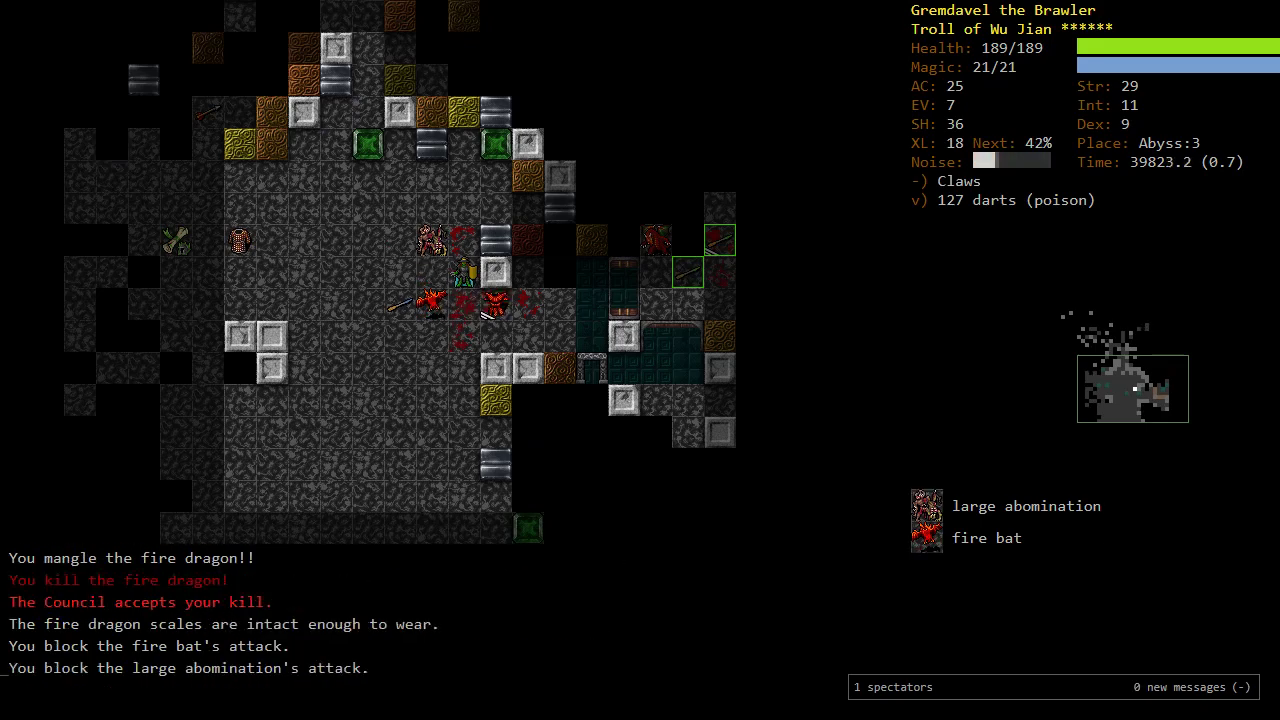
Step: Fight the fire bat and large abomination, moving onto the fire dragon corpse
key(b)
key(y)
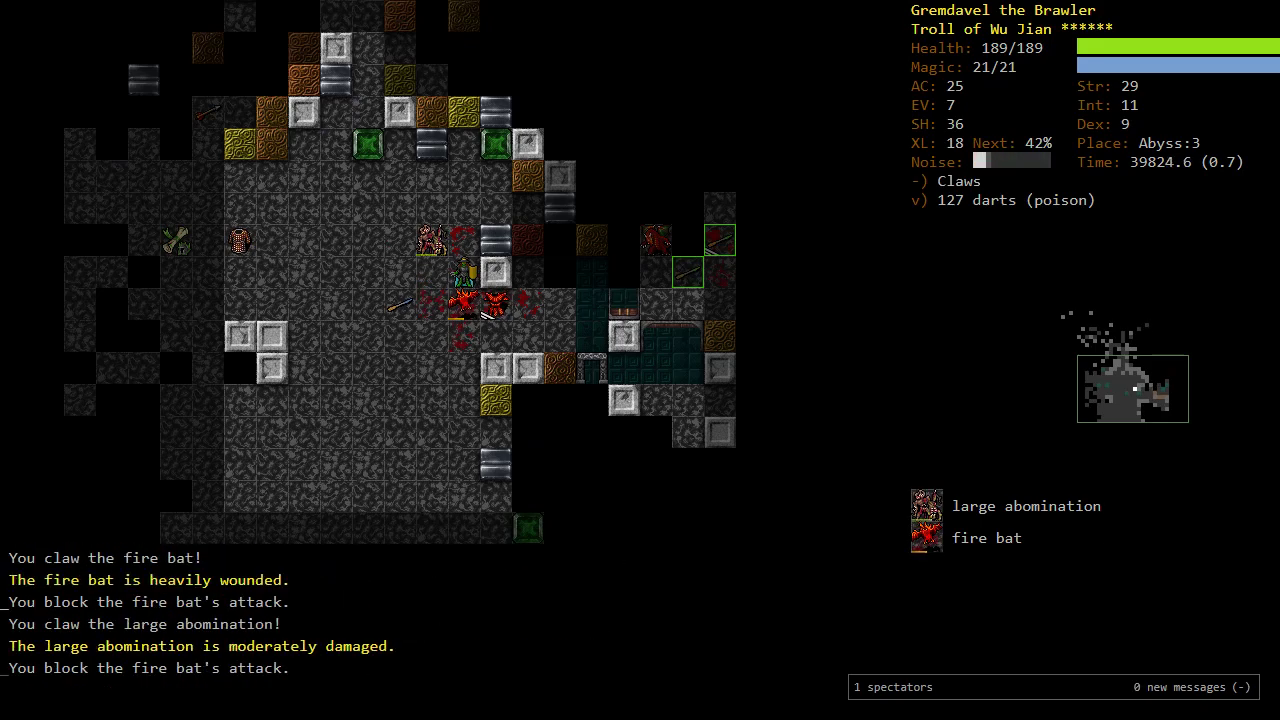
key(y)
key(j)
key(l)
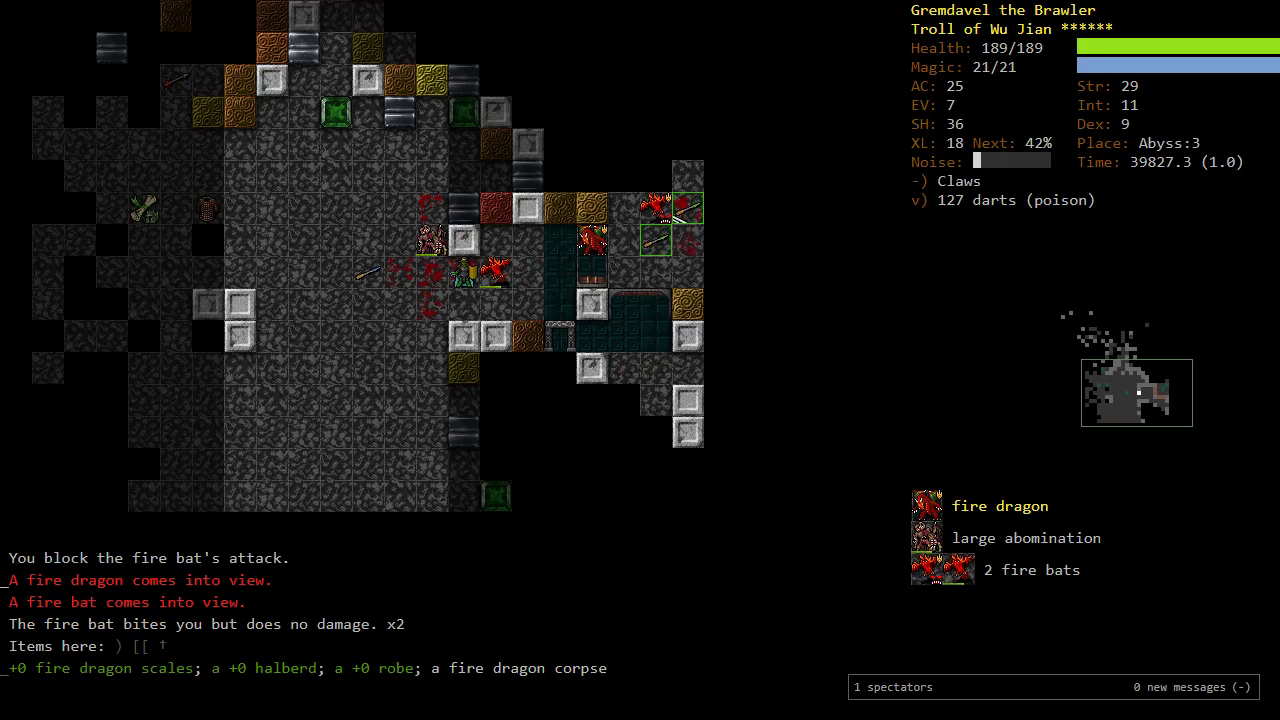
key(h)
key(y)
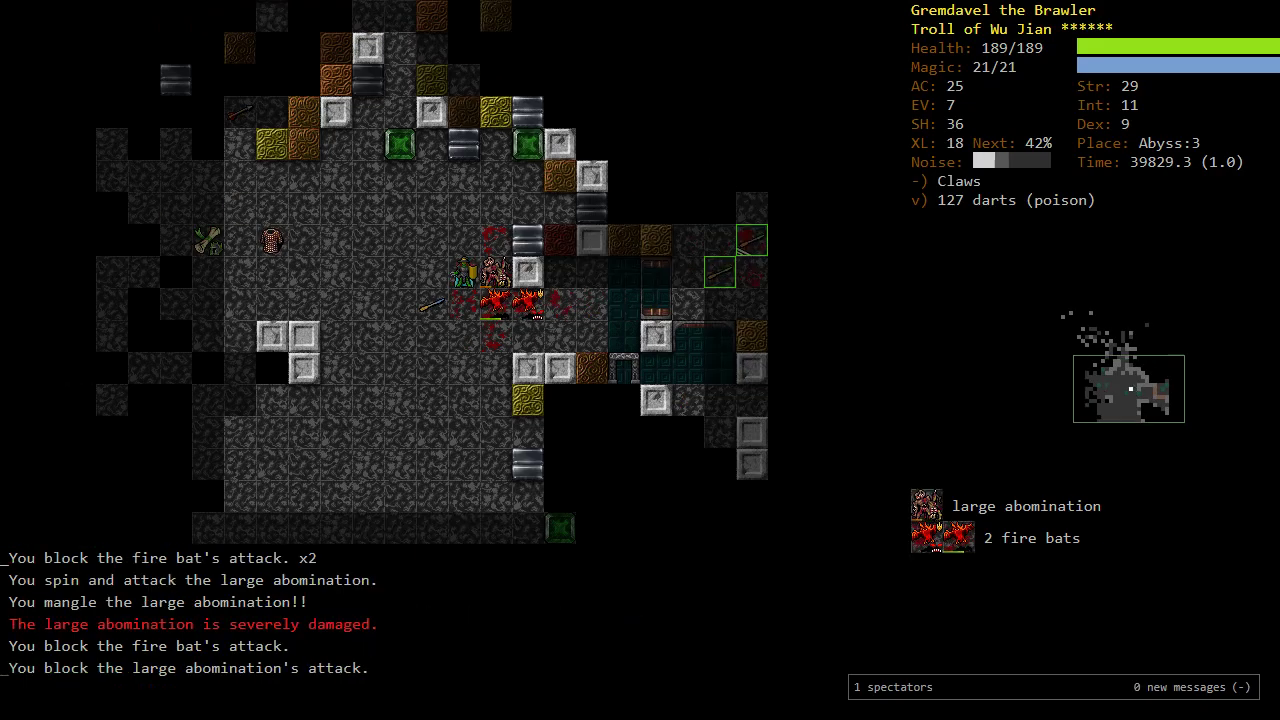
Step: Work northwest while attacking the fire bats
key(u)
key(y)
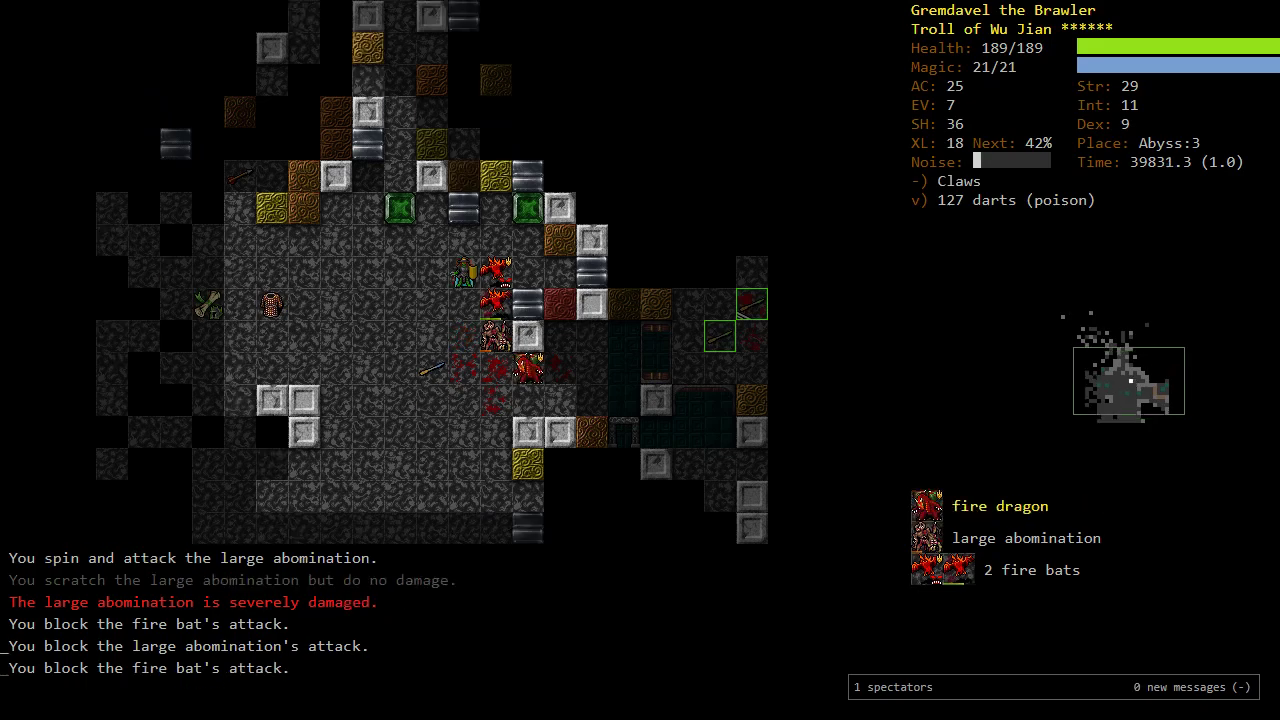
key(y)
key(h)
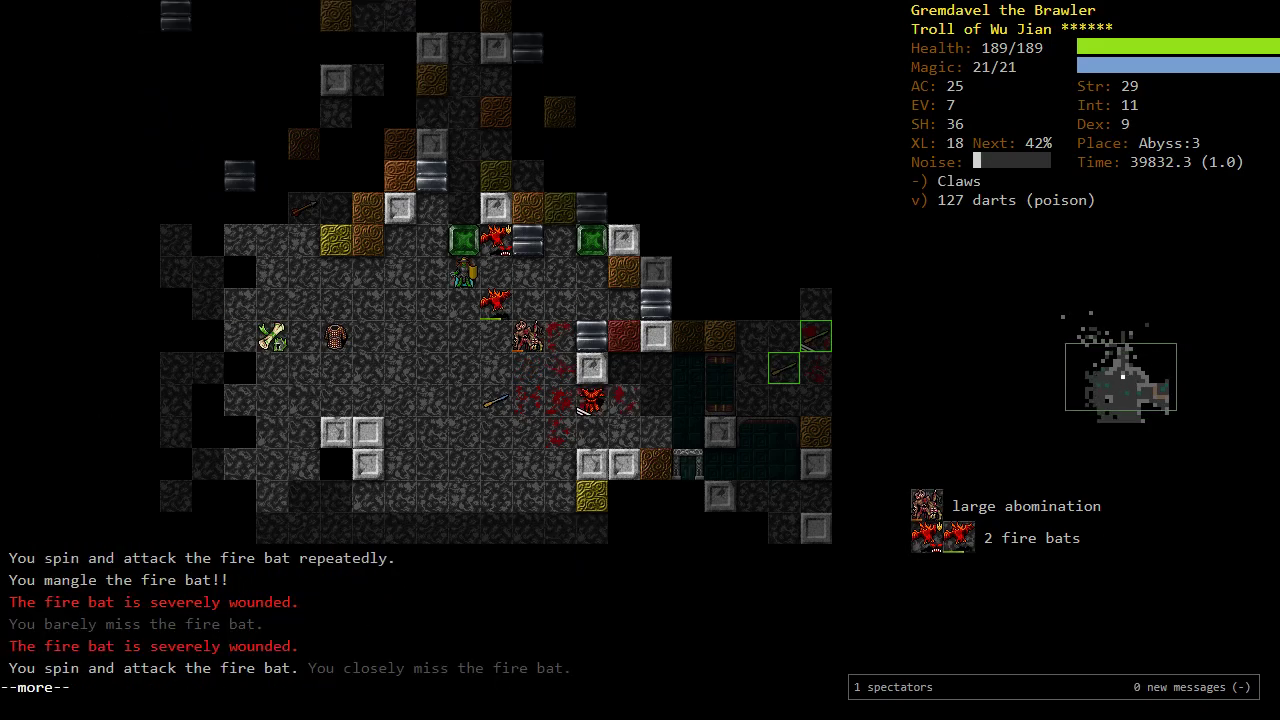
key(Return)
key(y)
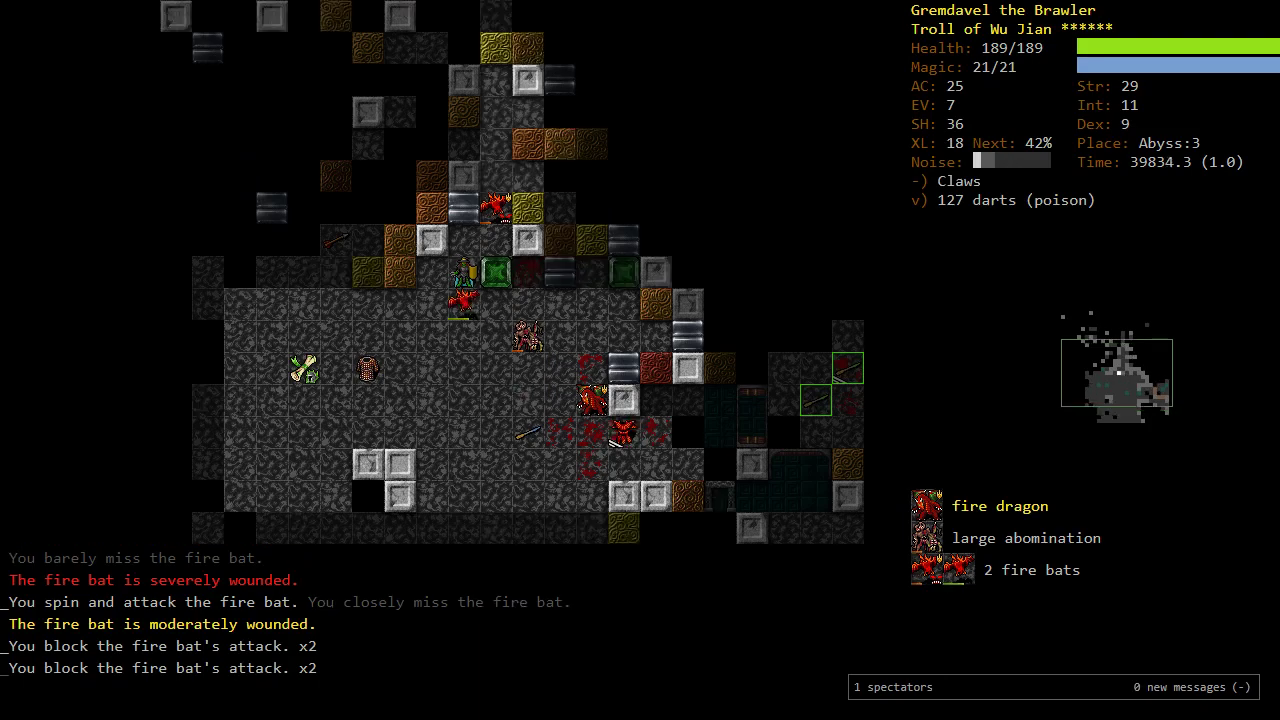
Step: Head north, killing the fire bat in the way
key(u)
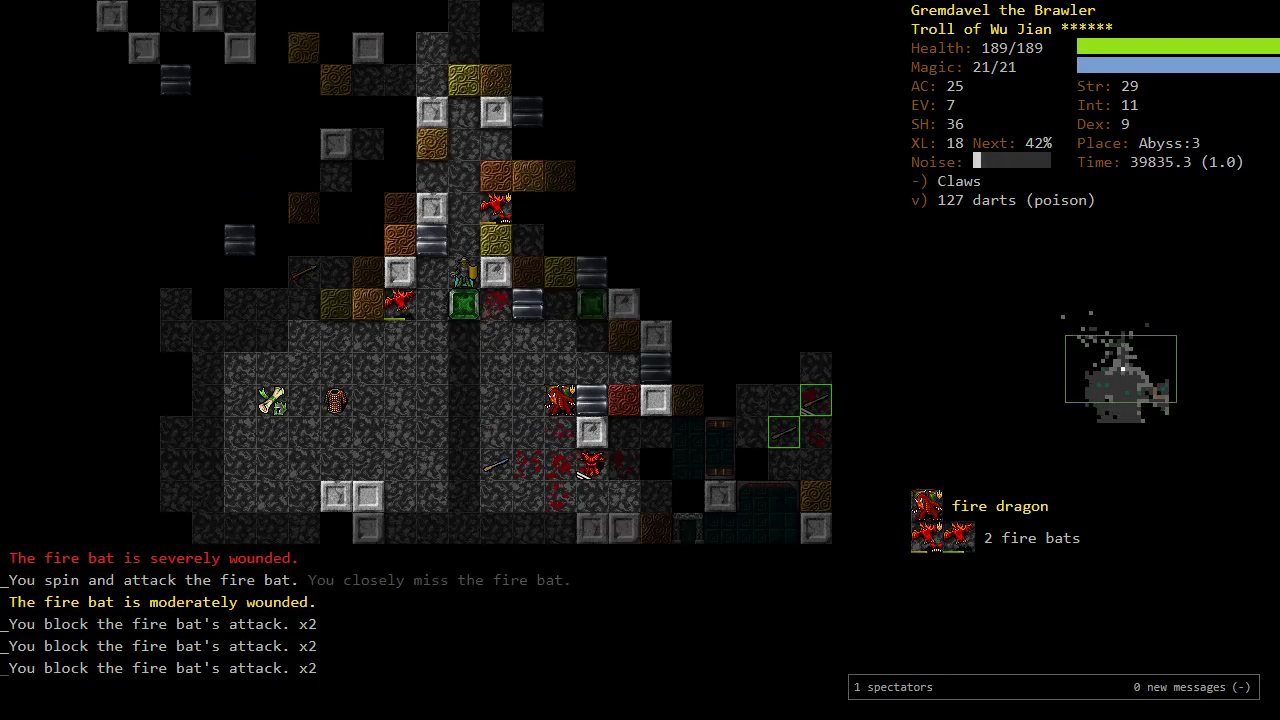
key(k)
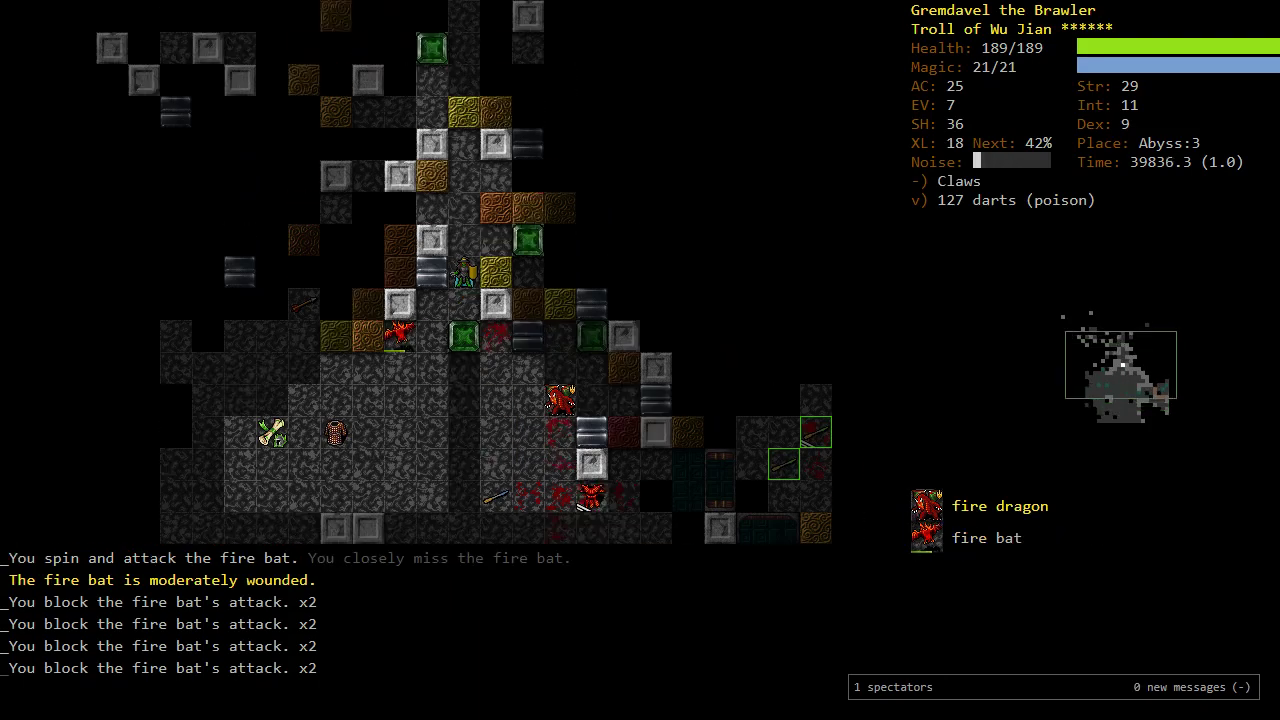
key(k)
key(k)
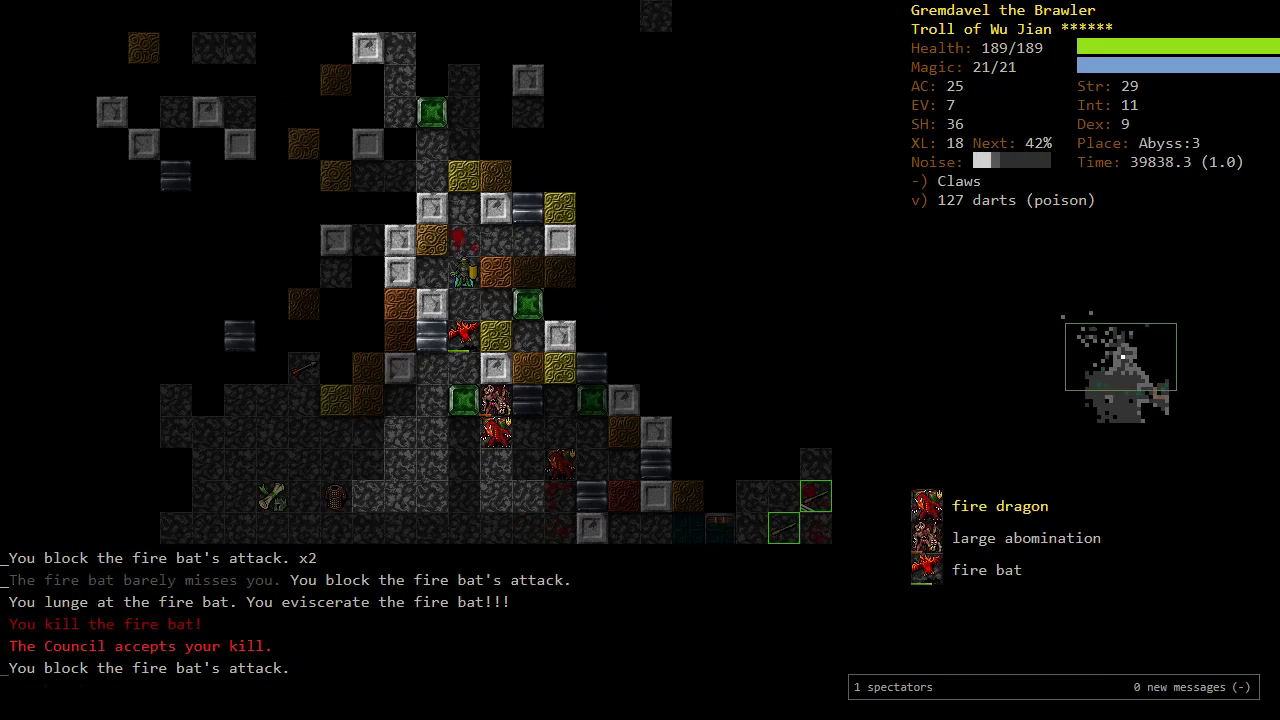
key(k)
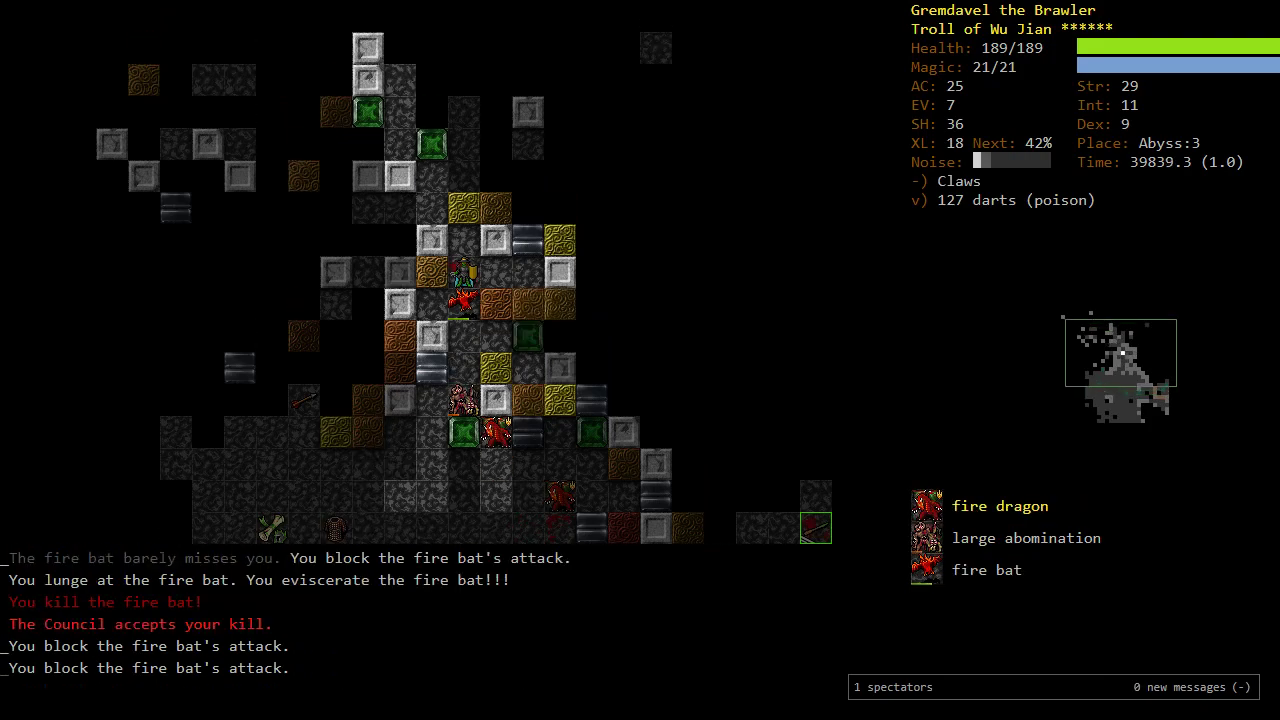
key(k)
key(k)
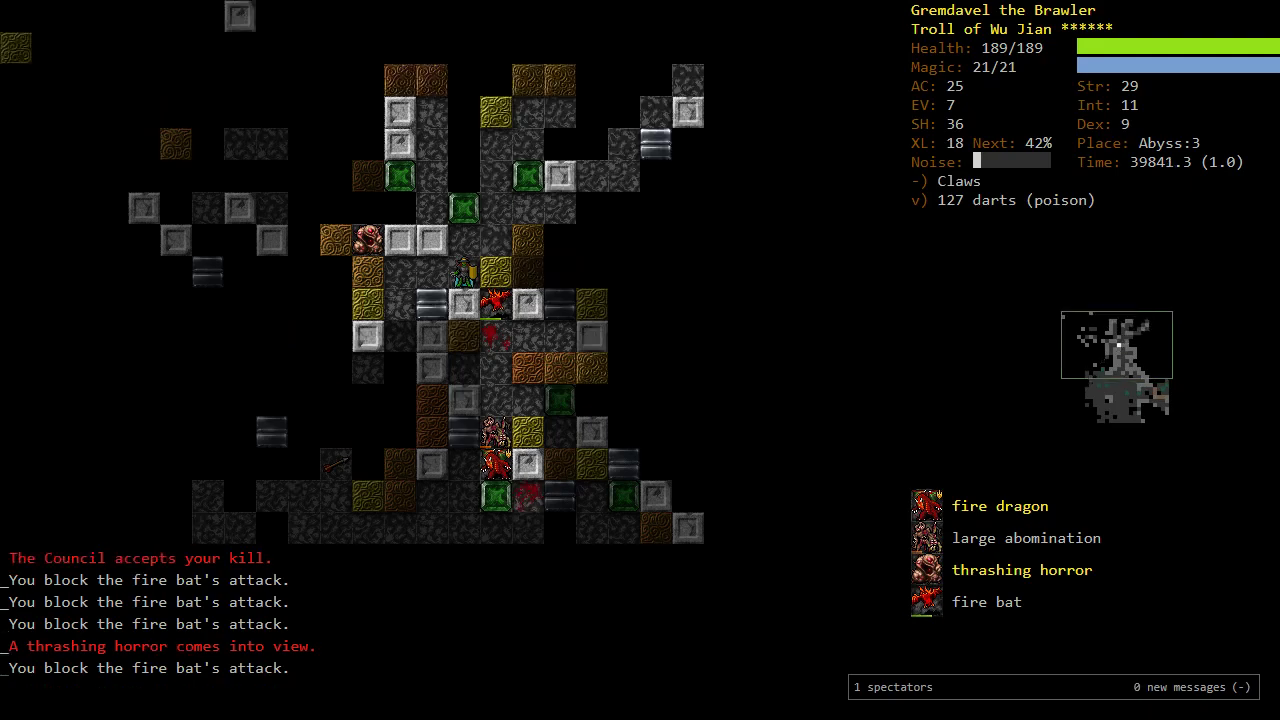
key(k)
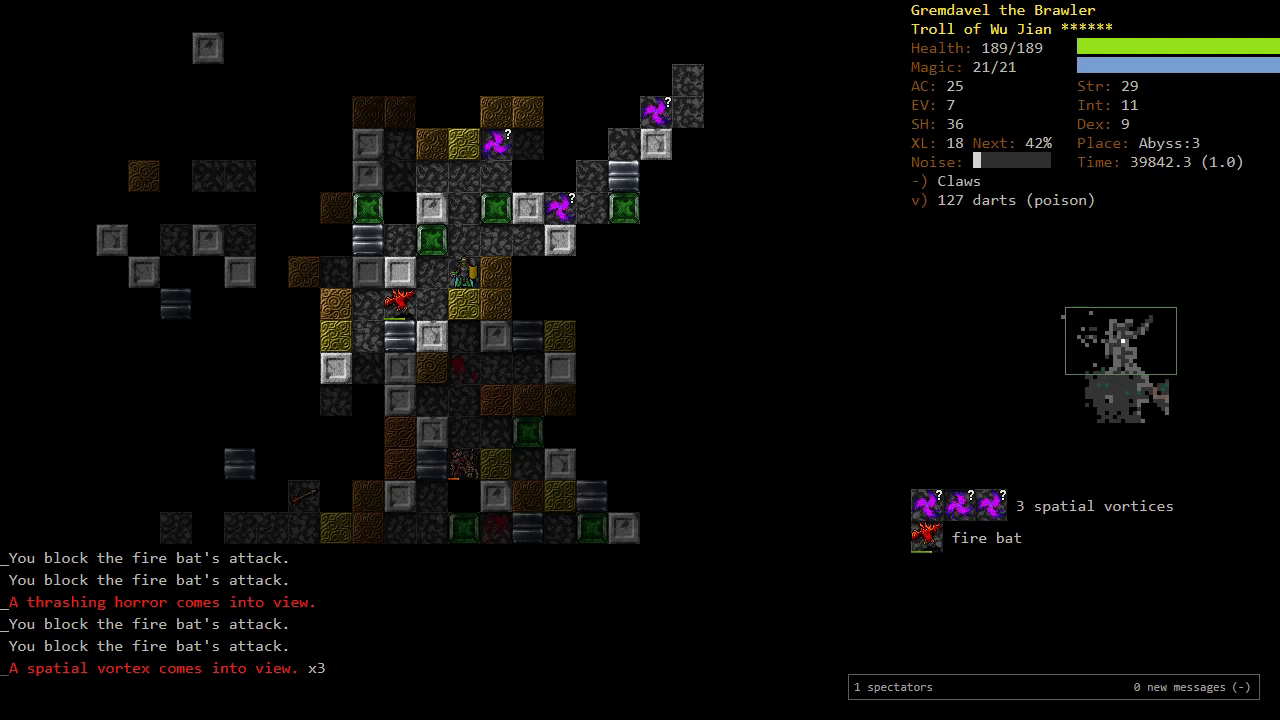
Step: Kill the fire bat to the west, then travel south and southeast
key(b)
key(h)
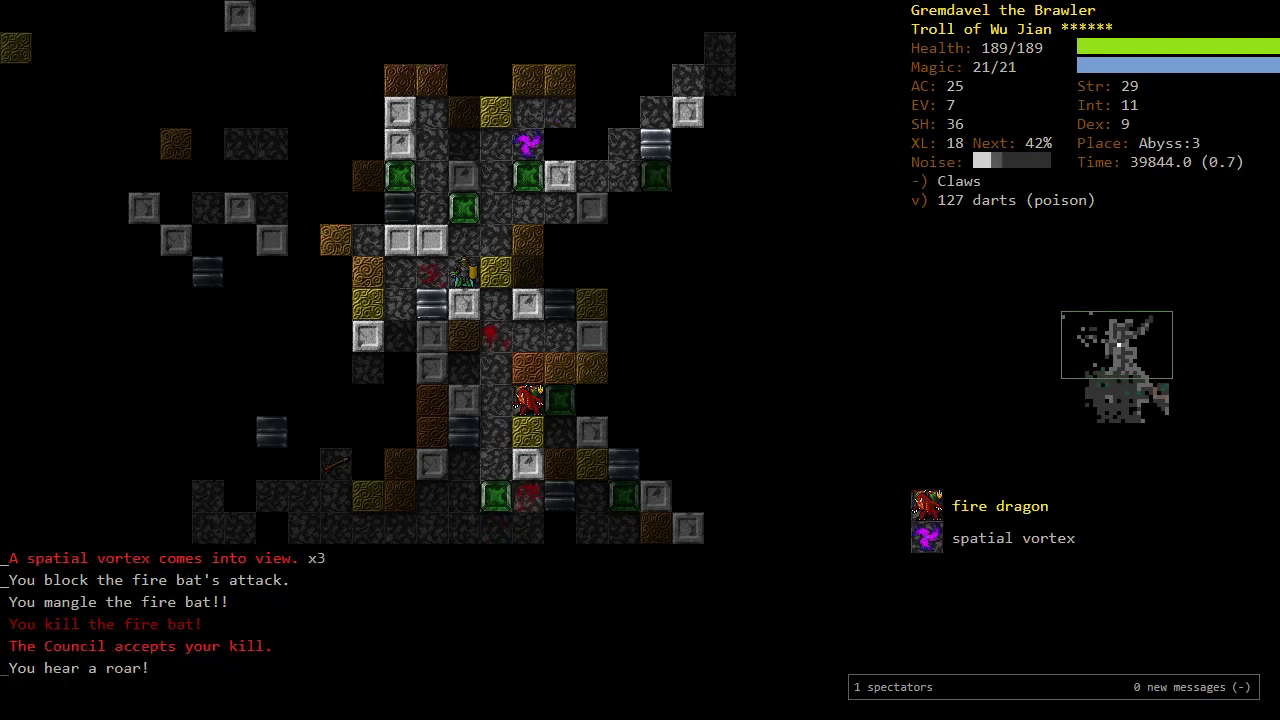
key(b)
key(b)
key(b)
key(j)
key(j)
key(j)
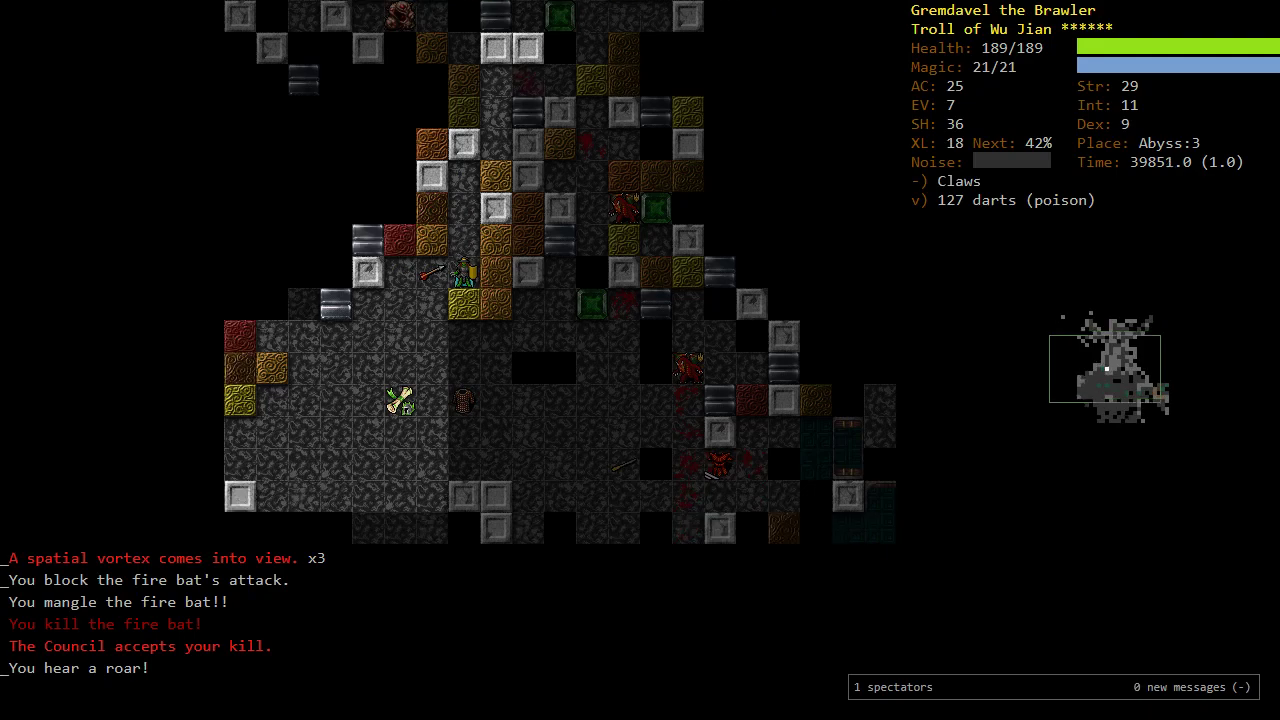
key(j)
key(j)
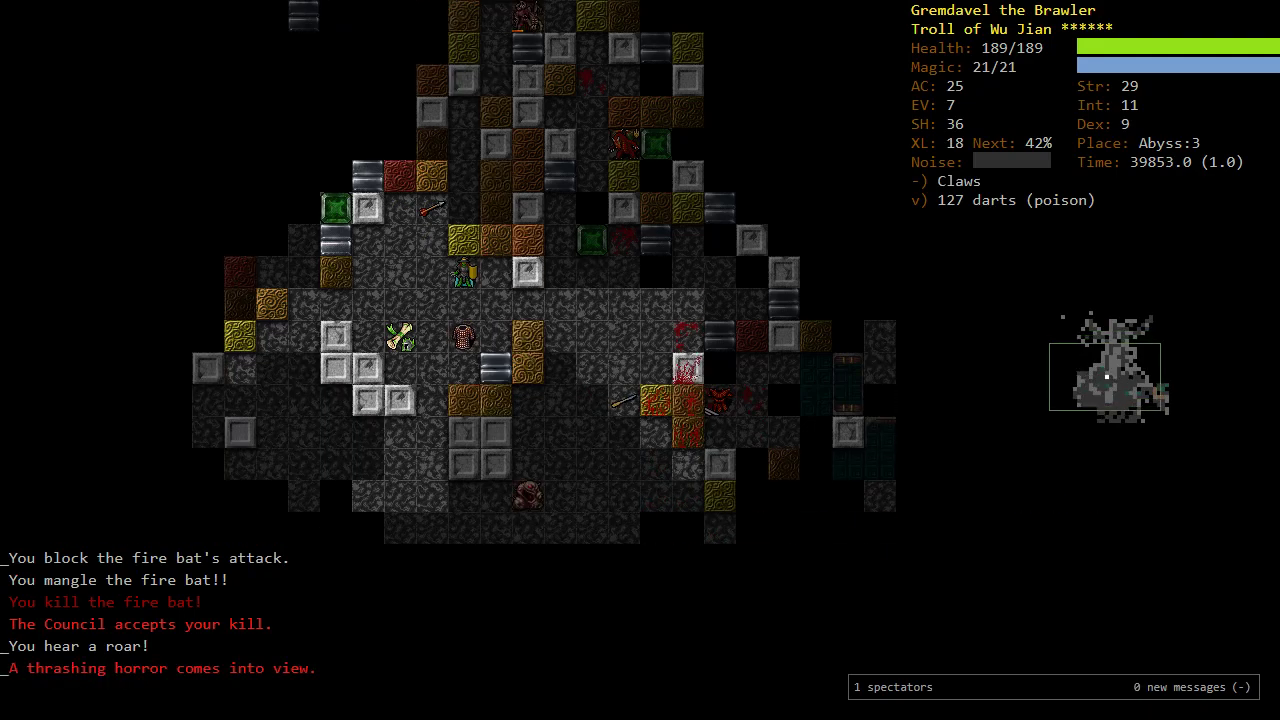
key(n)
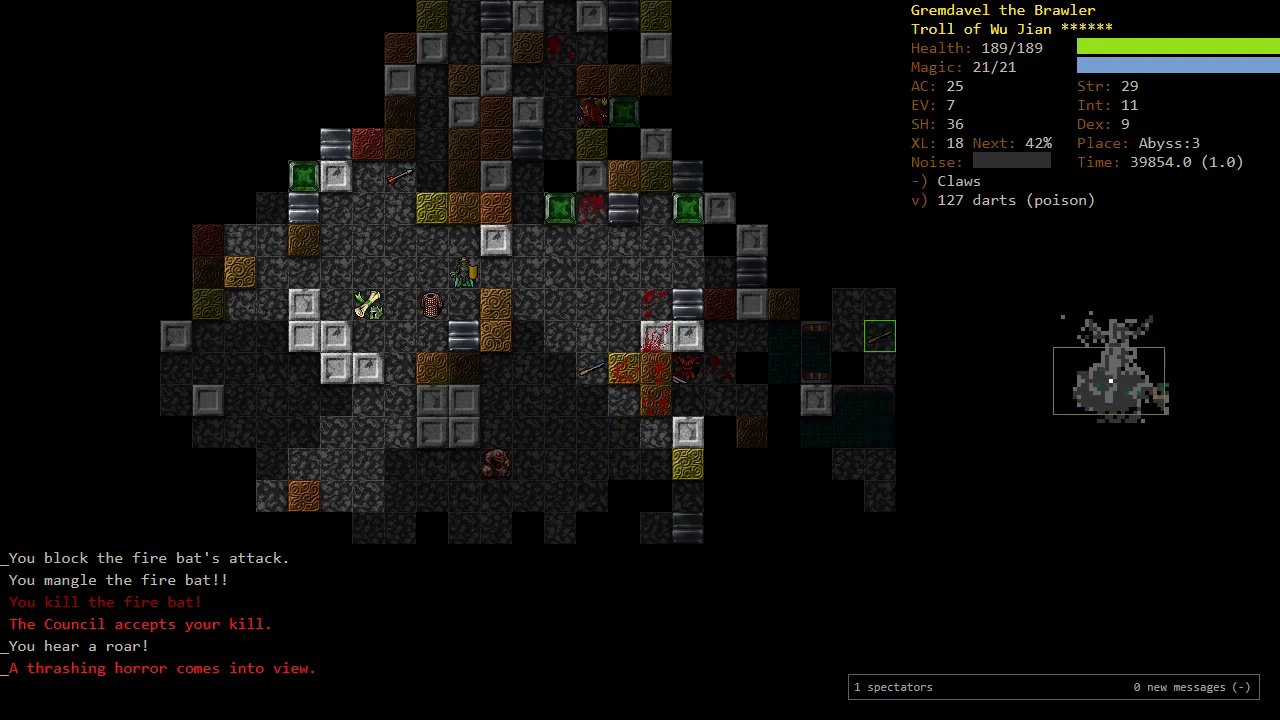
key(l)
key(n)
key(n)
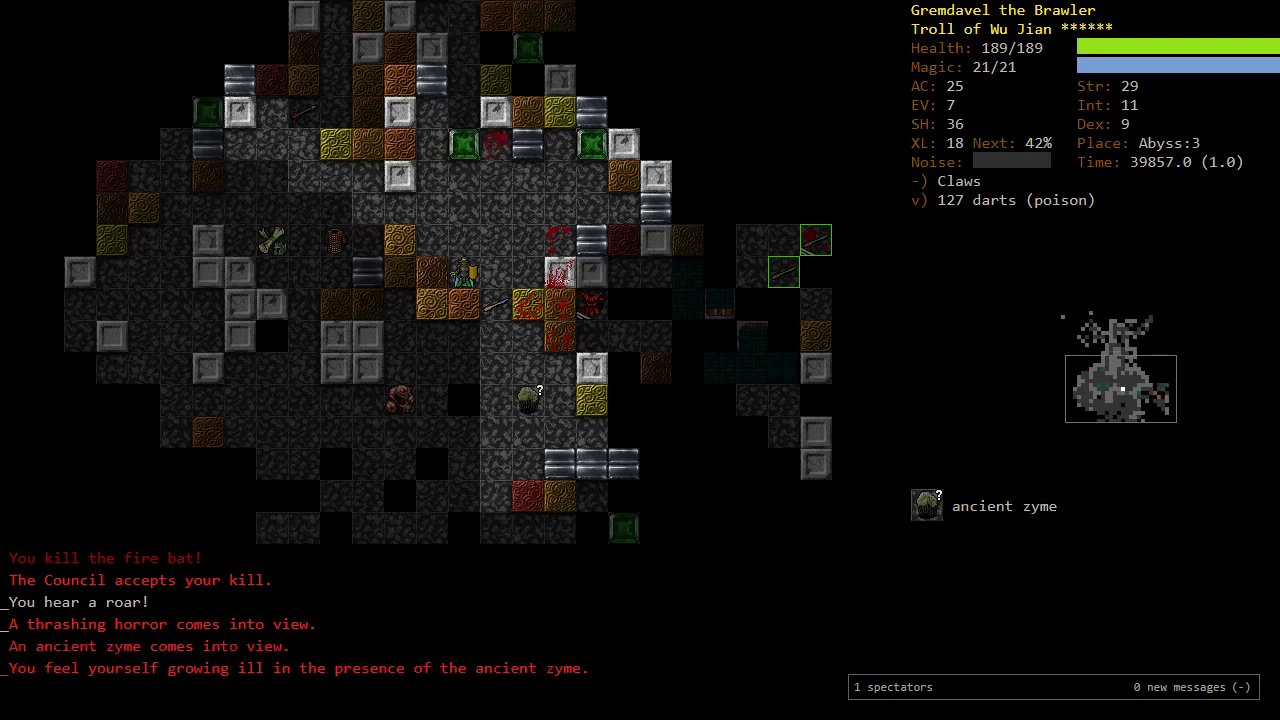
Step: Examine the ancient zyme and read its description
key(x)
key(plus)
key(v)
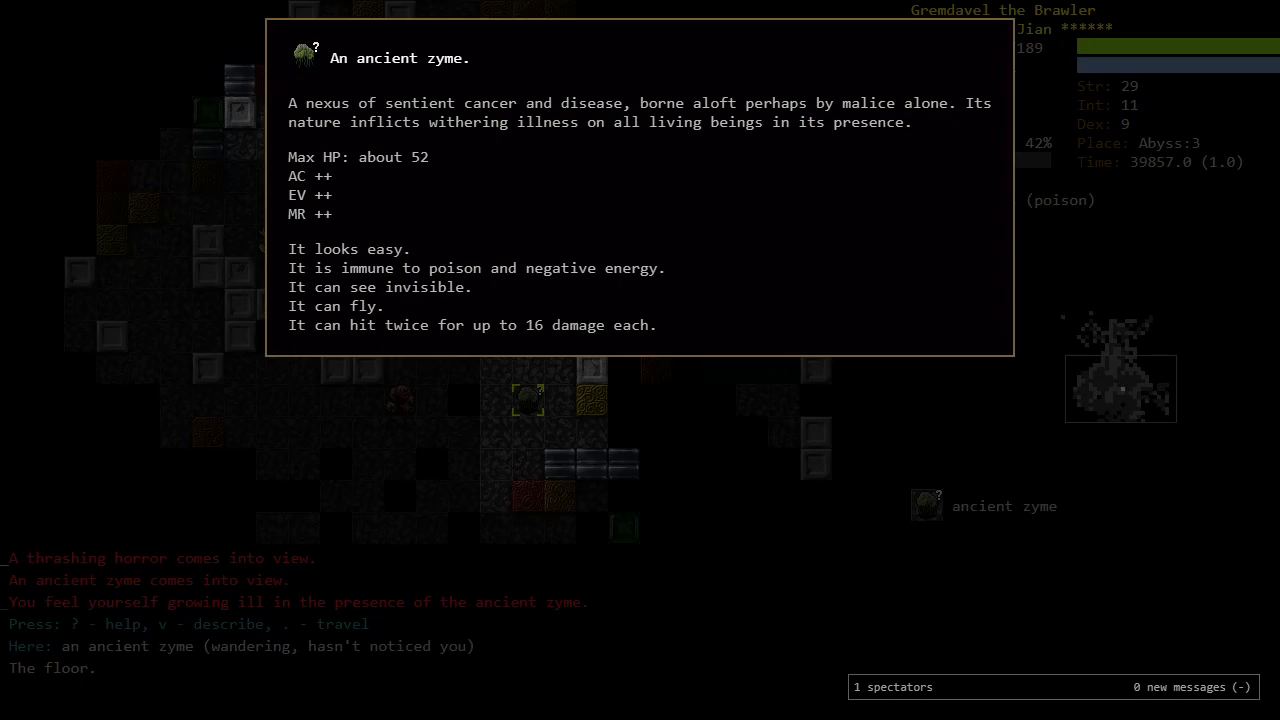
key(Escape)
key(Escape)
Step: Step southeast into the ancient zymes and attack the northeast fire bat twice
key(n)
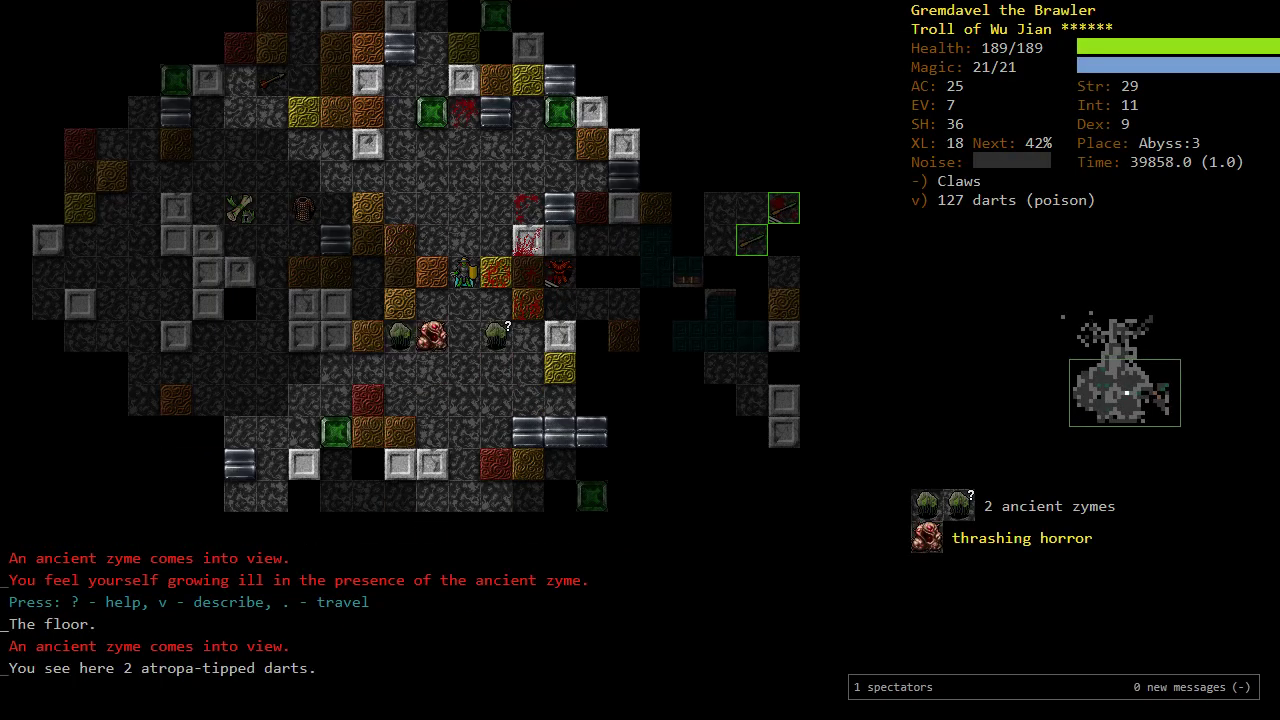
key(n)
key(n)
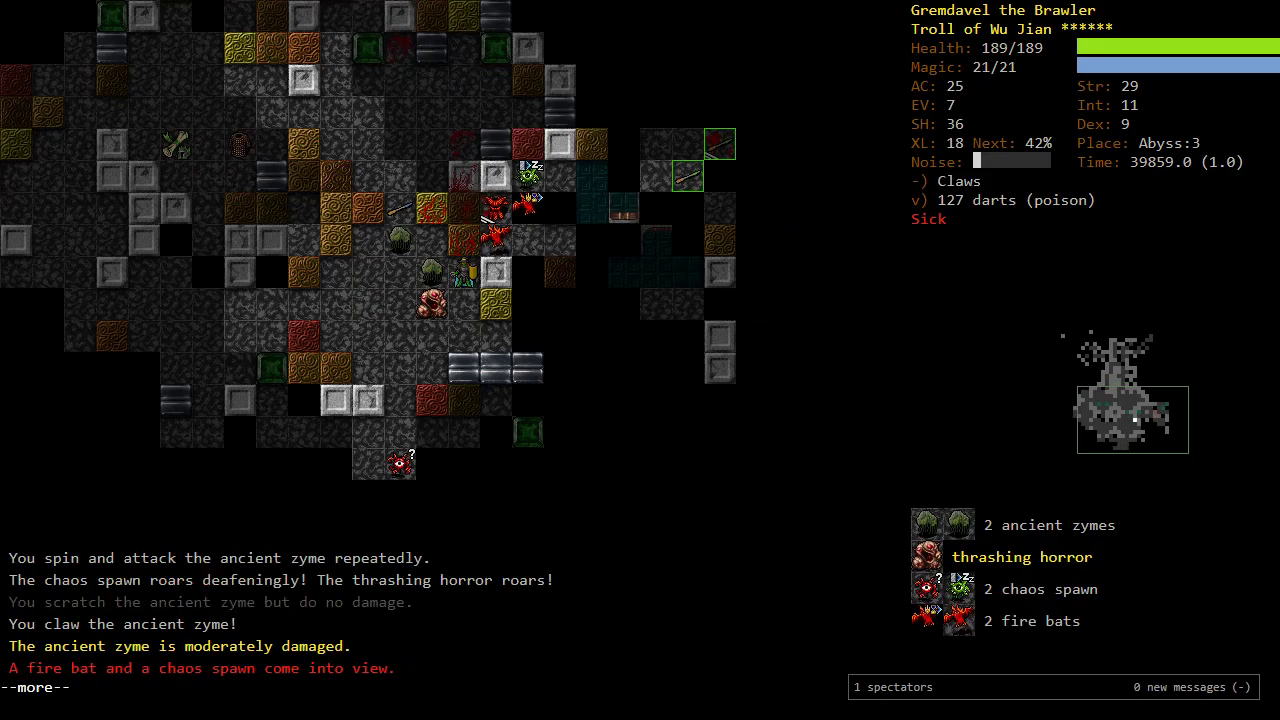
key(Return)
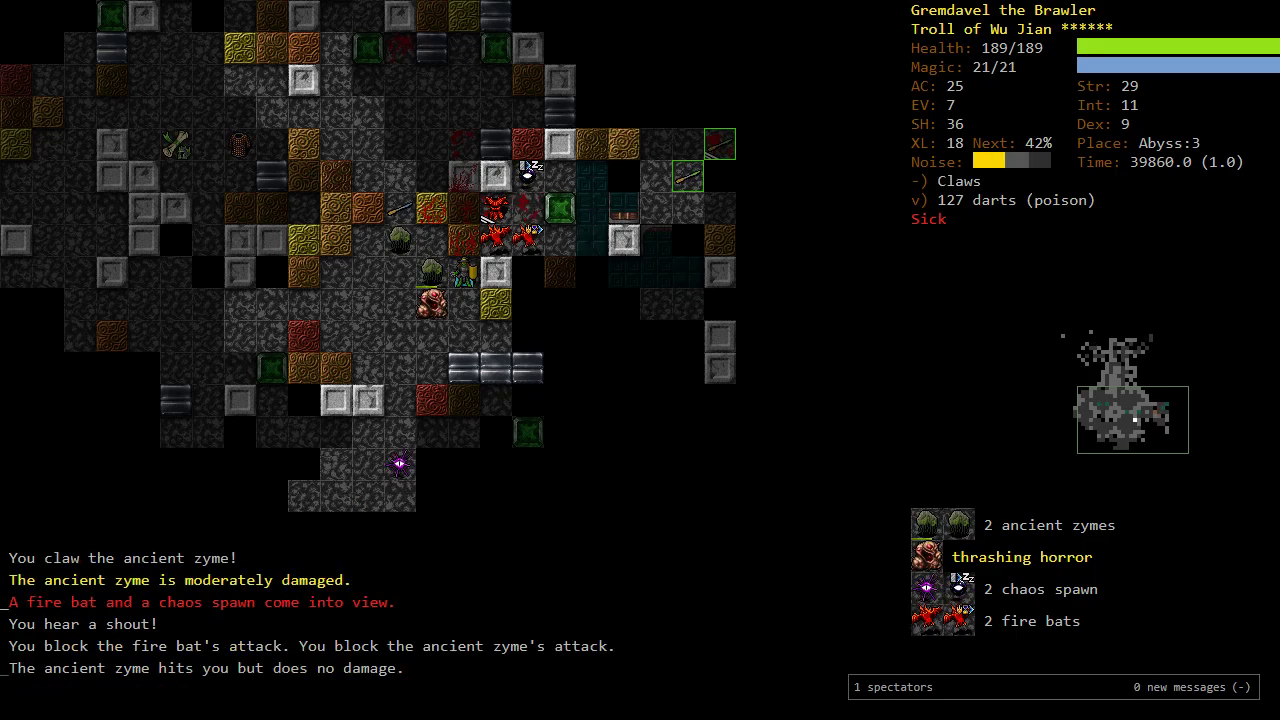
key(u)
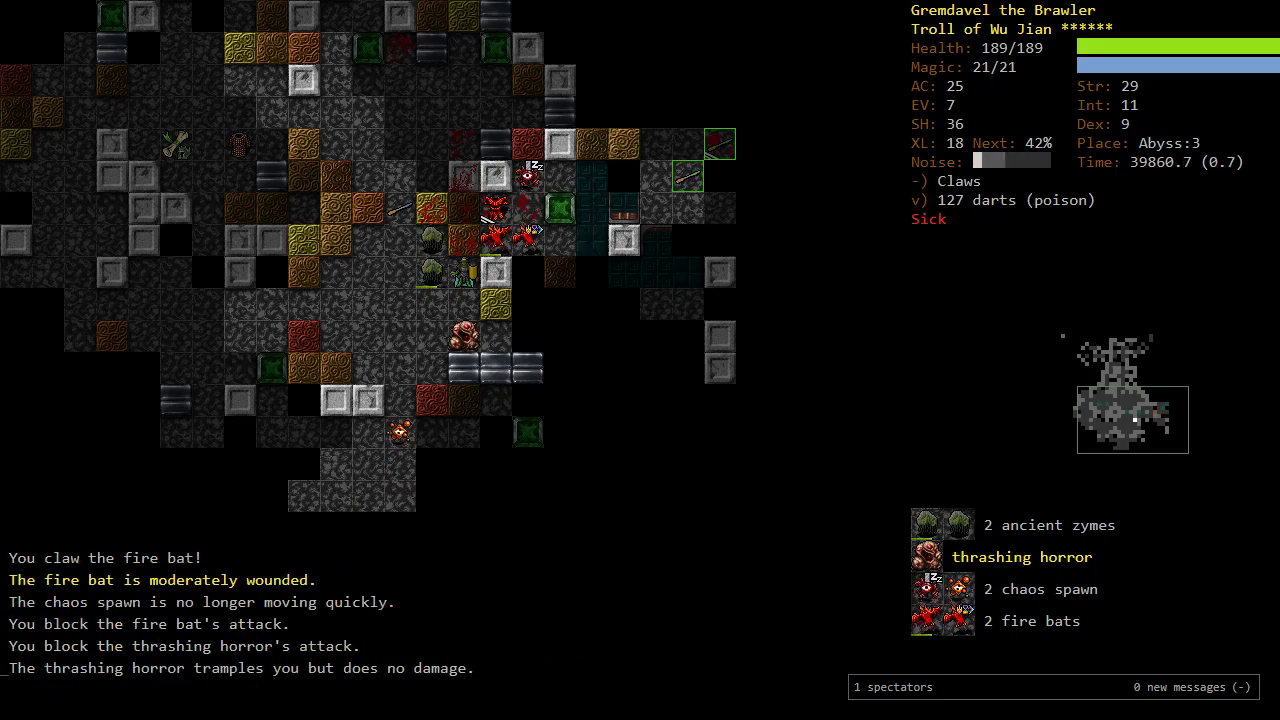
key(u)
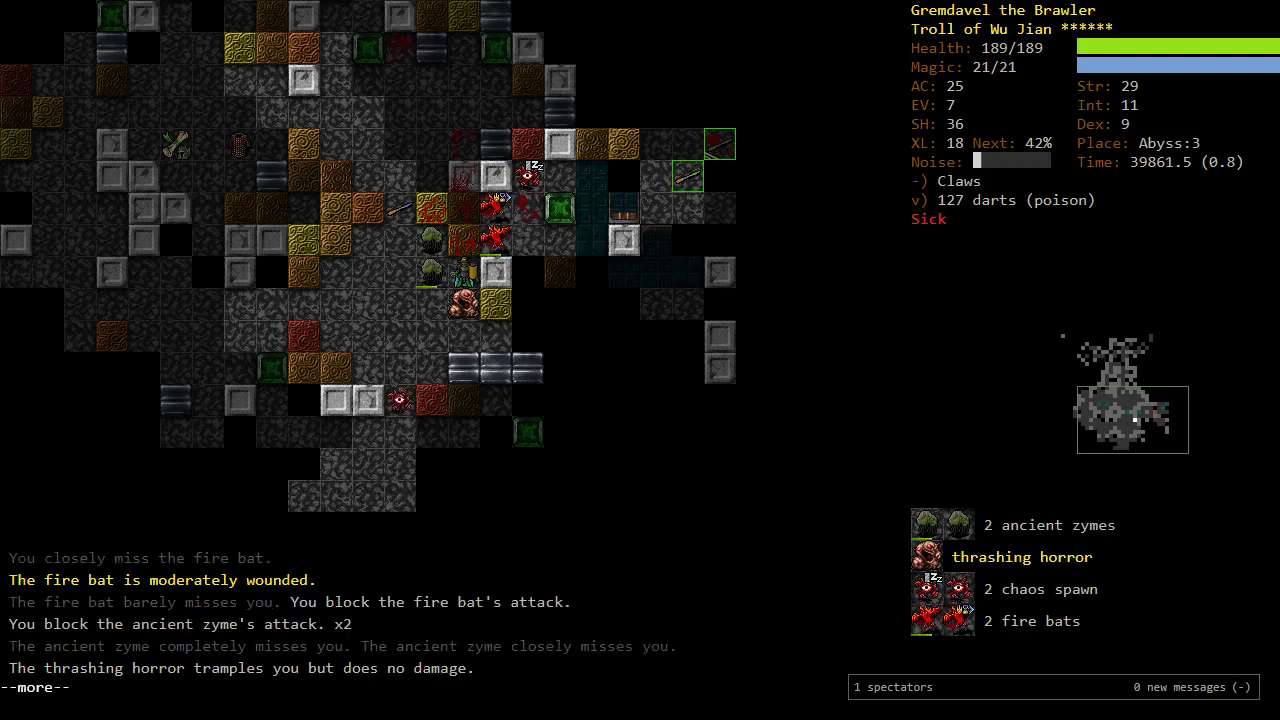
Step: Review the troll's character overview with %
key(Return)
key(percent)
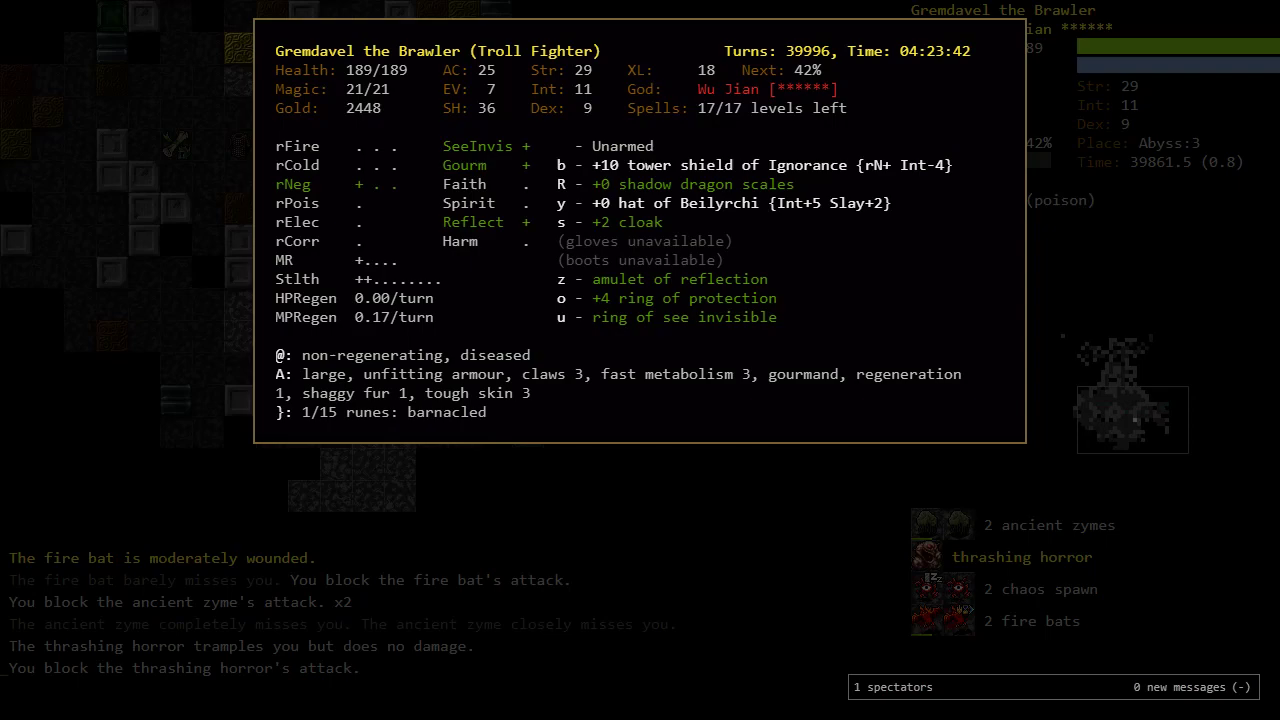
key(Escape)
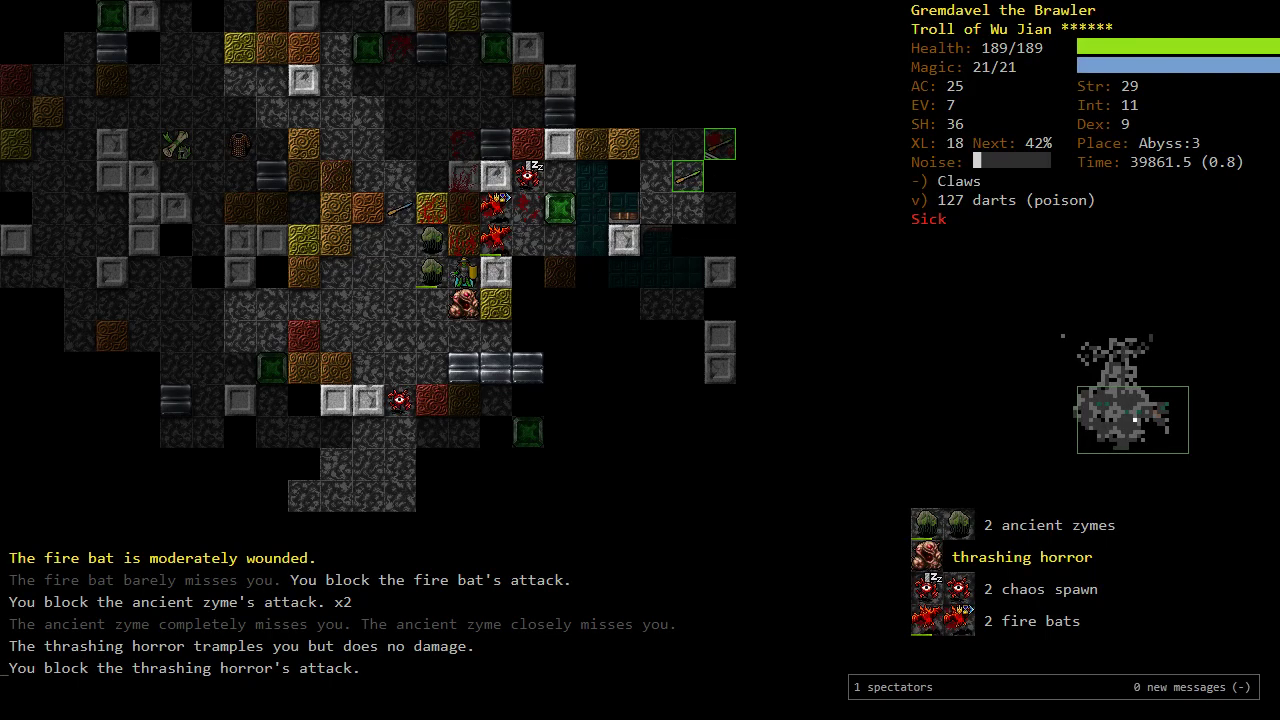
Step: Attack and kill the fire bat to the northeast
key(u)
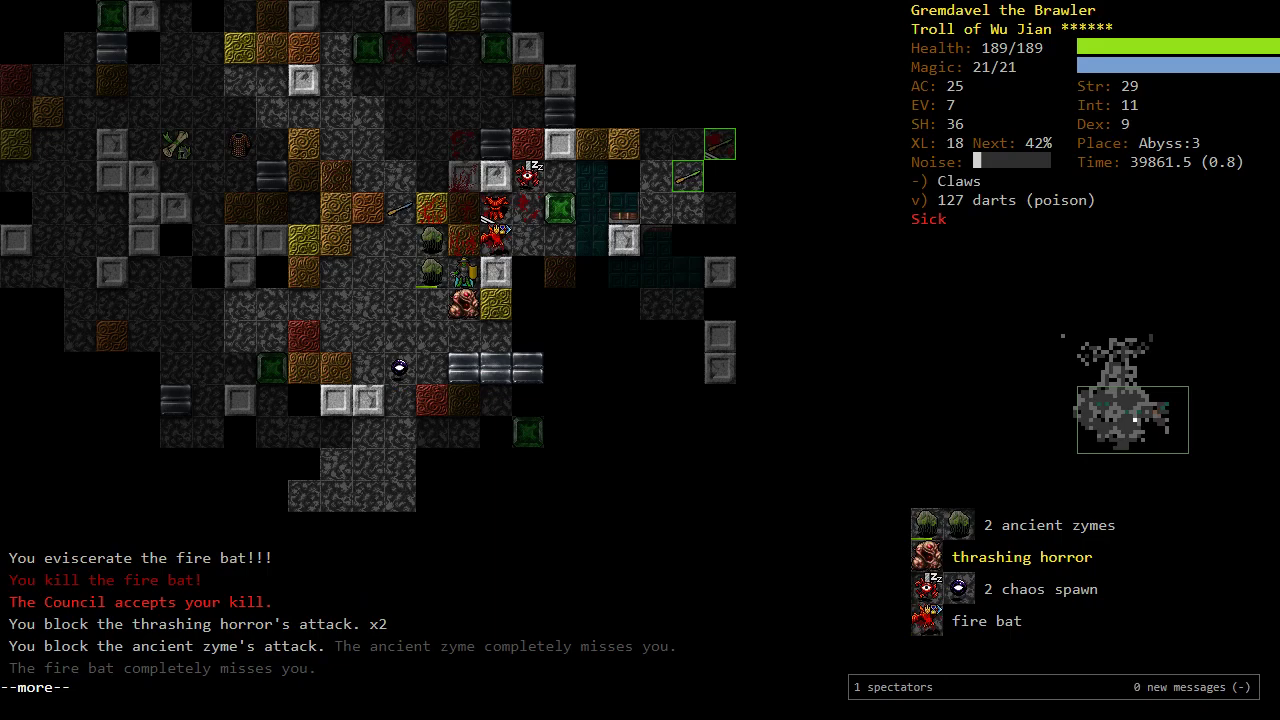
key(Return)
key(u)
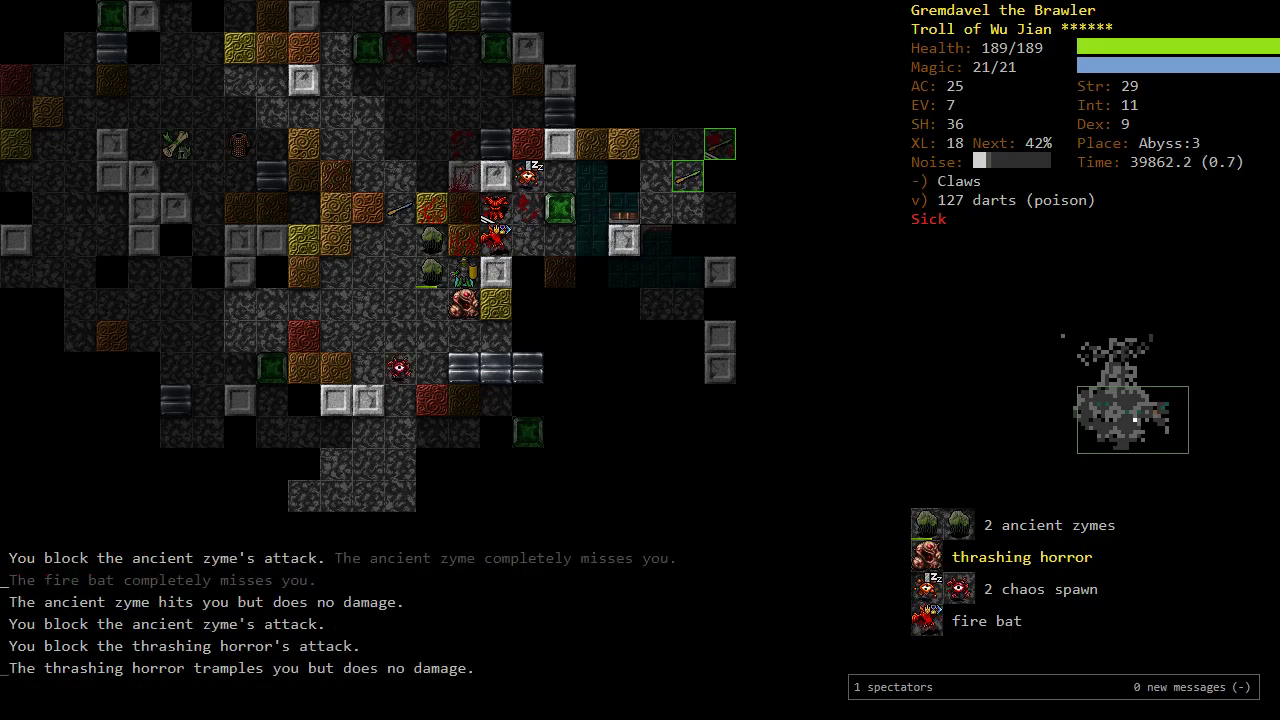
key(u)
key(u)
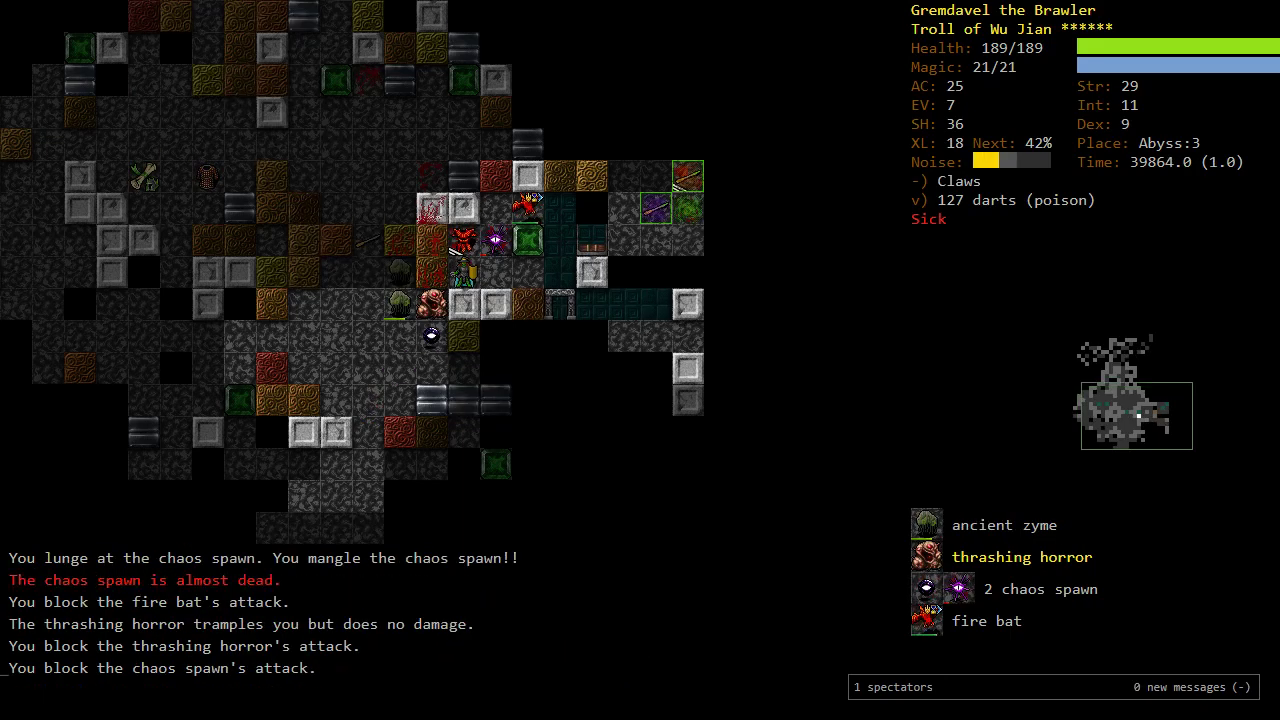
Step: Step east twice, spin-attacking the chaos spawn and a fire bat
key(l)
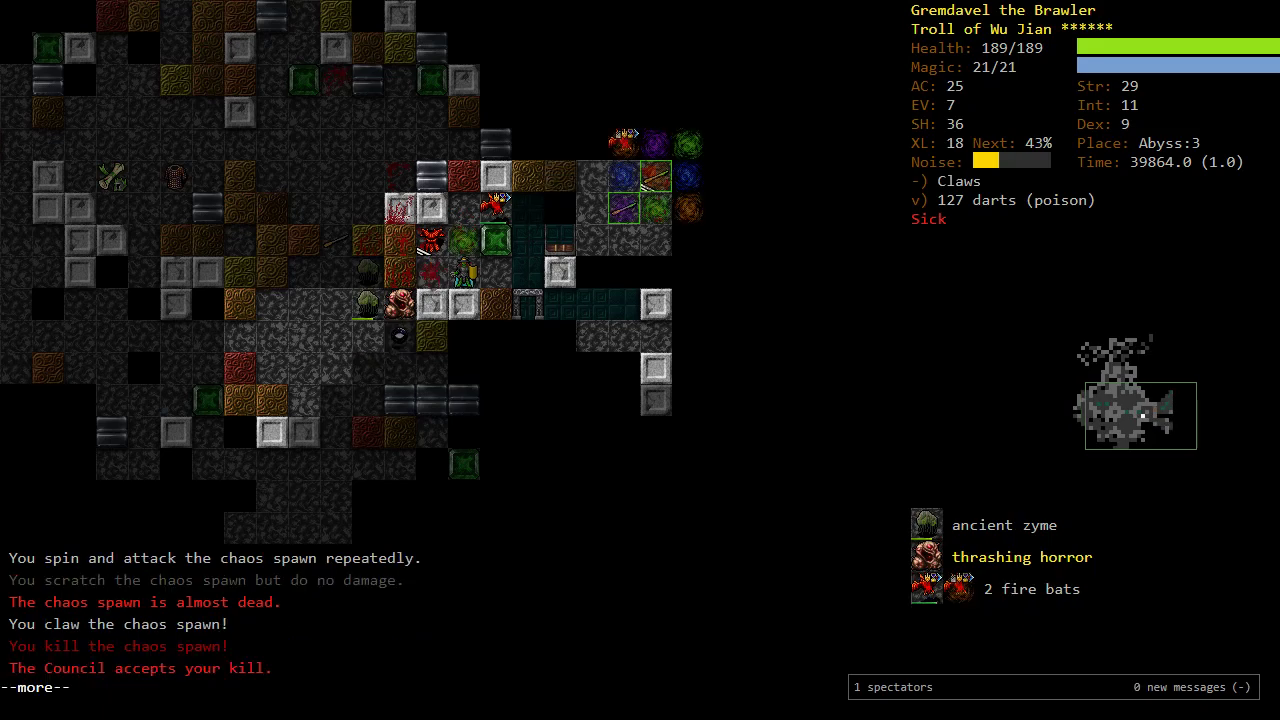
key(Return)
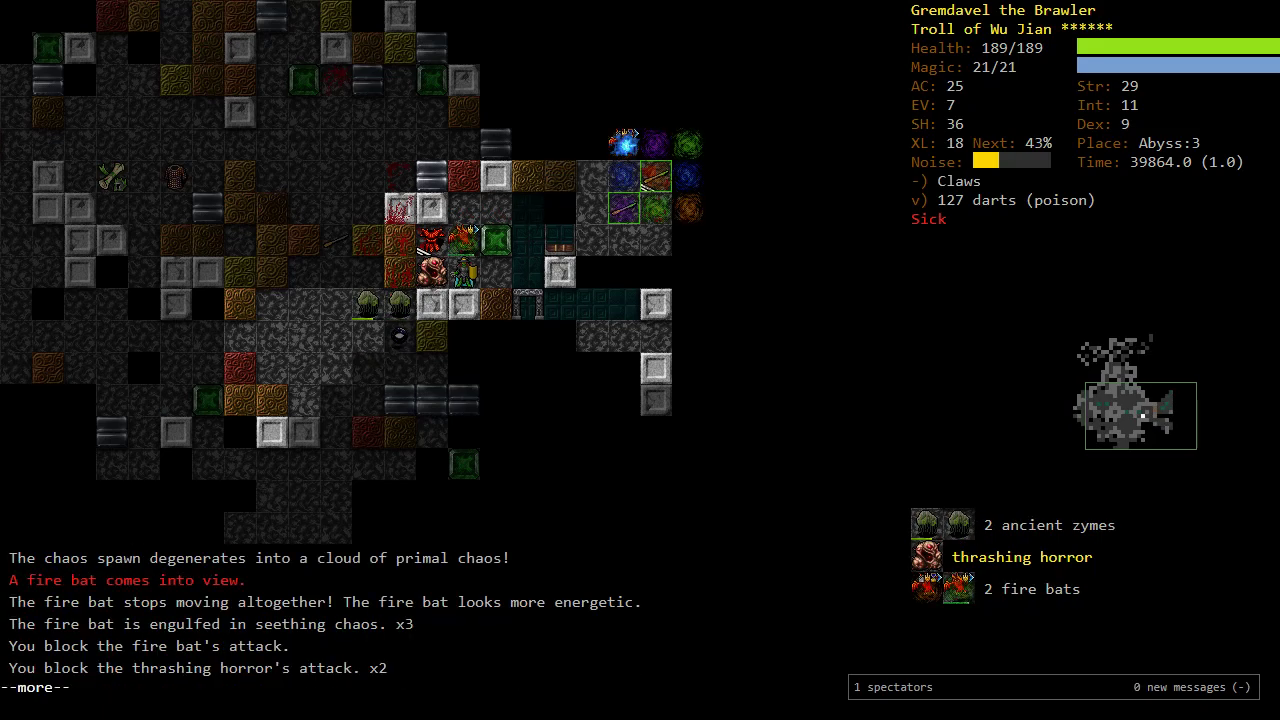
key(Return)
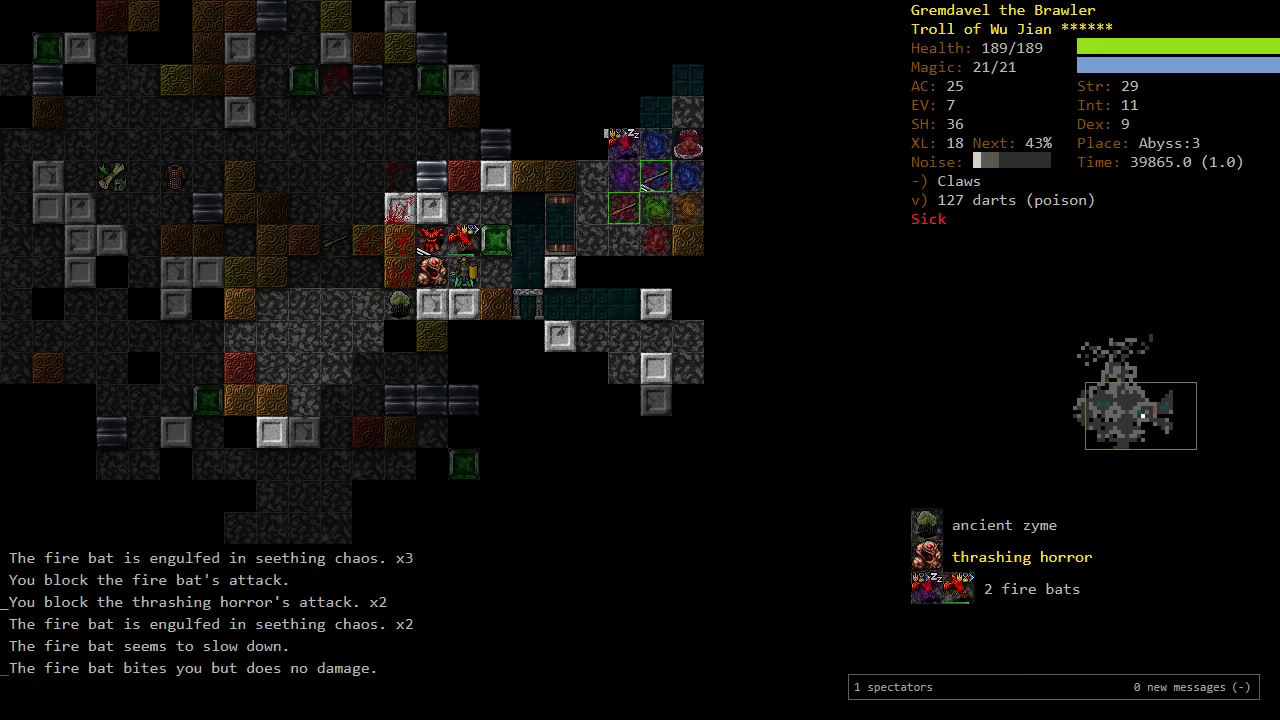
key(l)
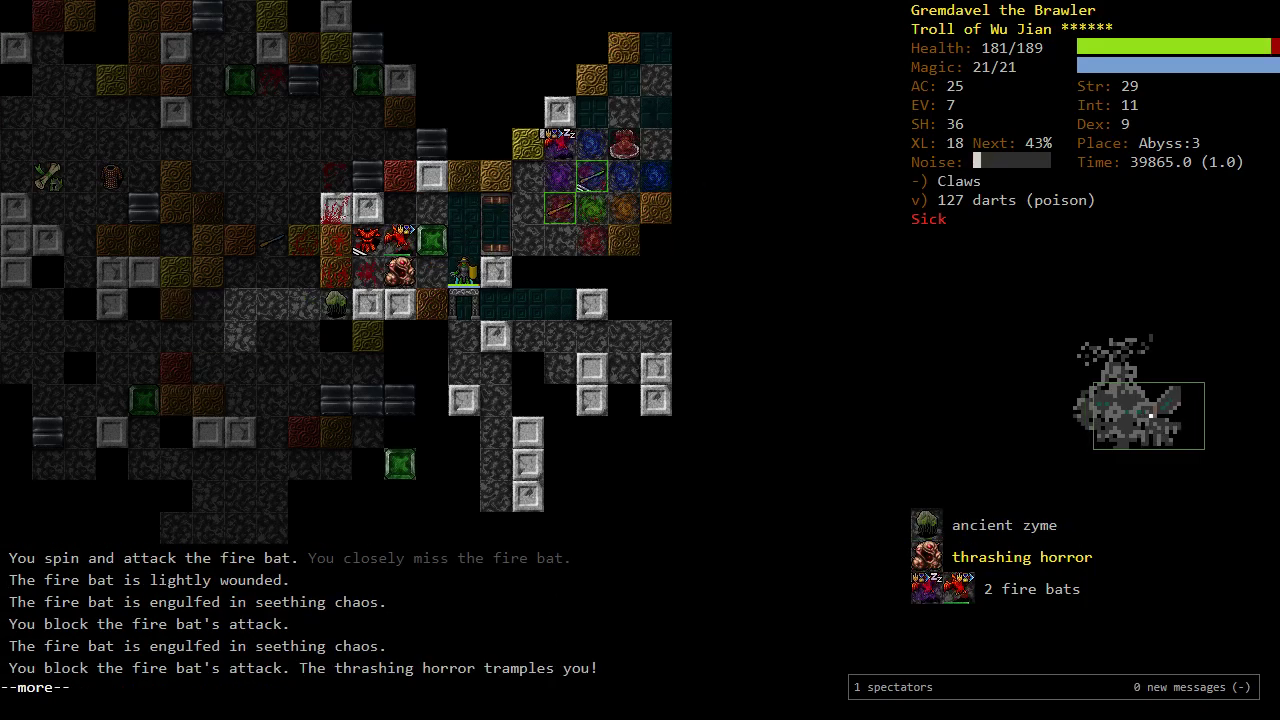
key(Return)
key(Return)
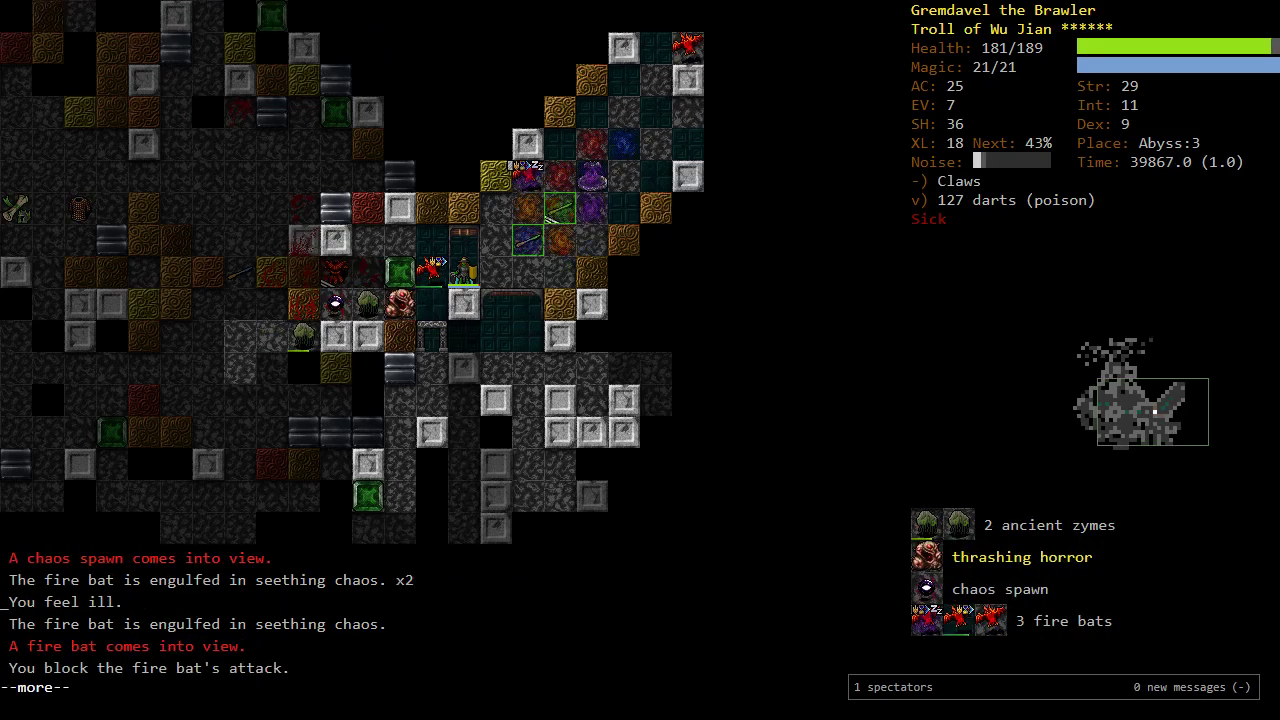
key(Return)
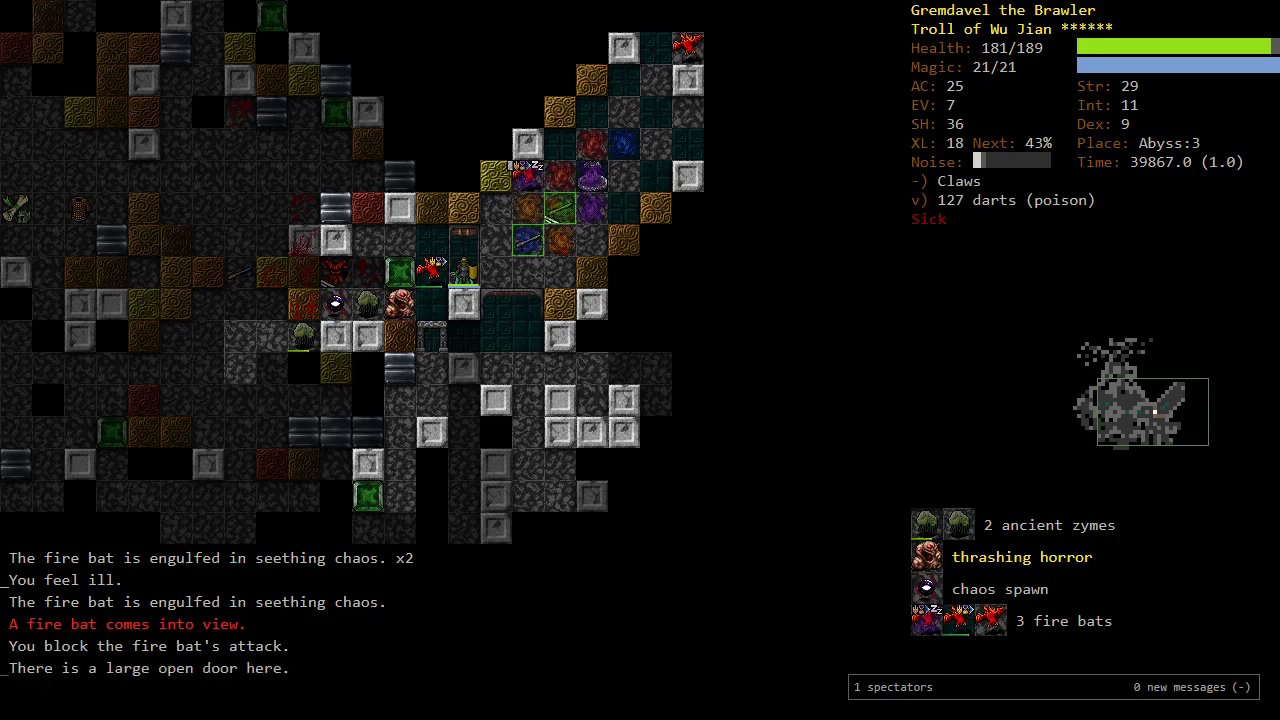
Step: Attack the fire bat, then step onto the large open door and into the bats
key(h)
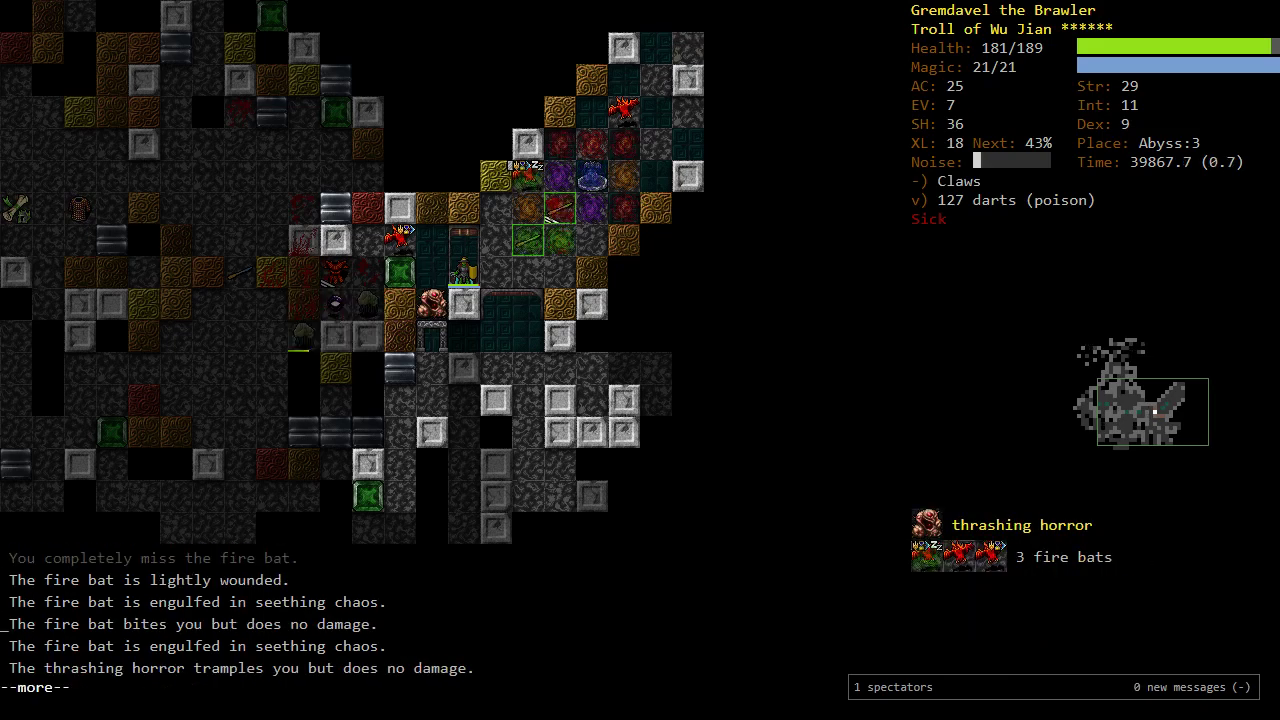
key(Return)
key(n)
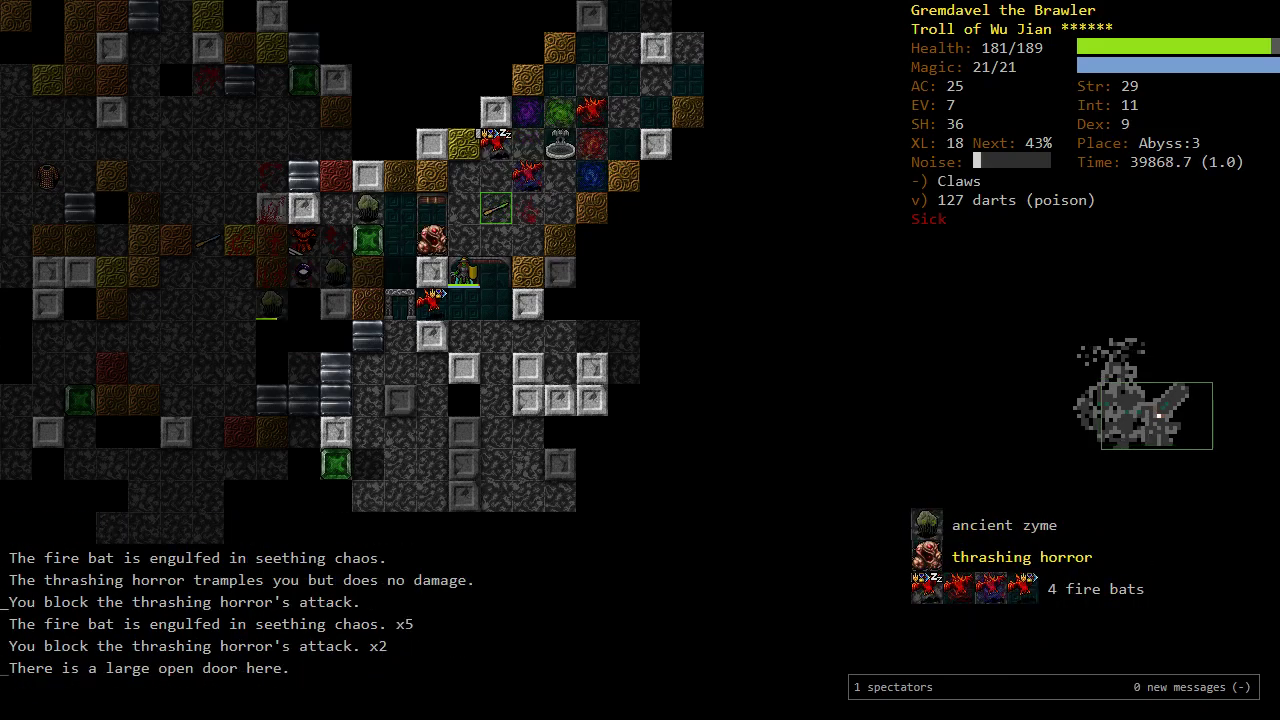
key(u)
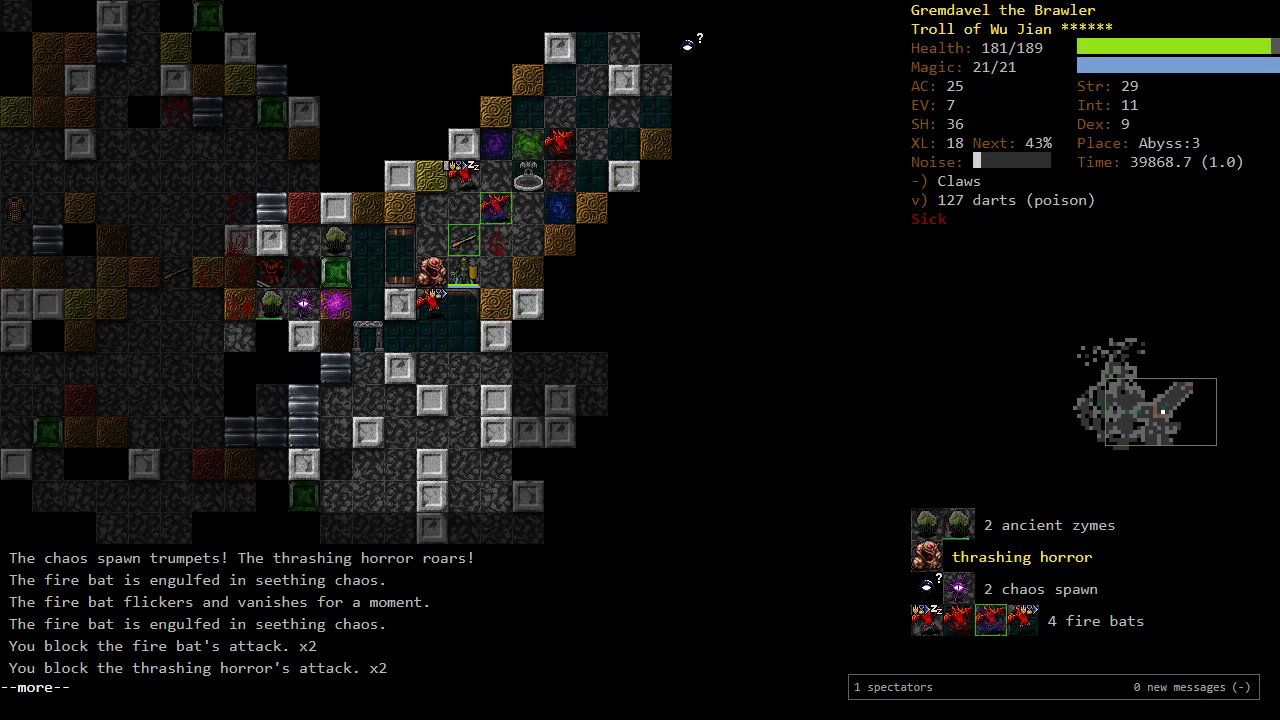
Step: Kill a fire bat to the northeast and step toward the remaining monsters
key(h)
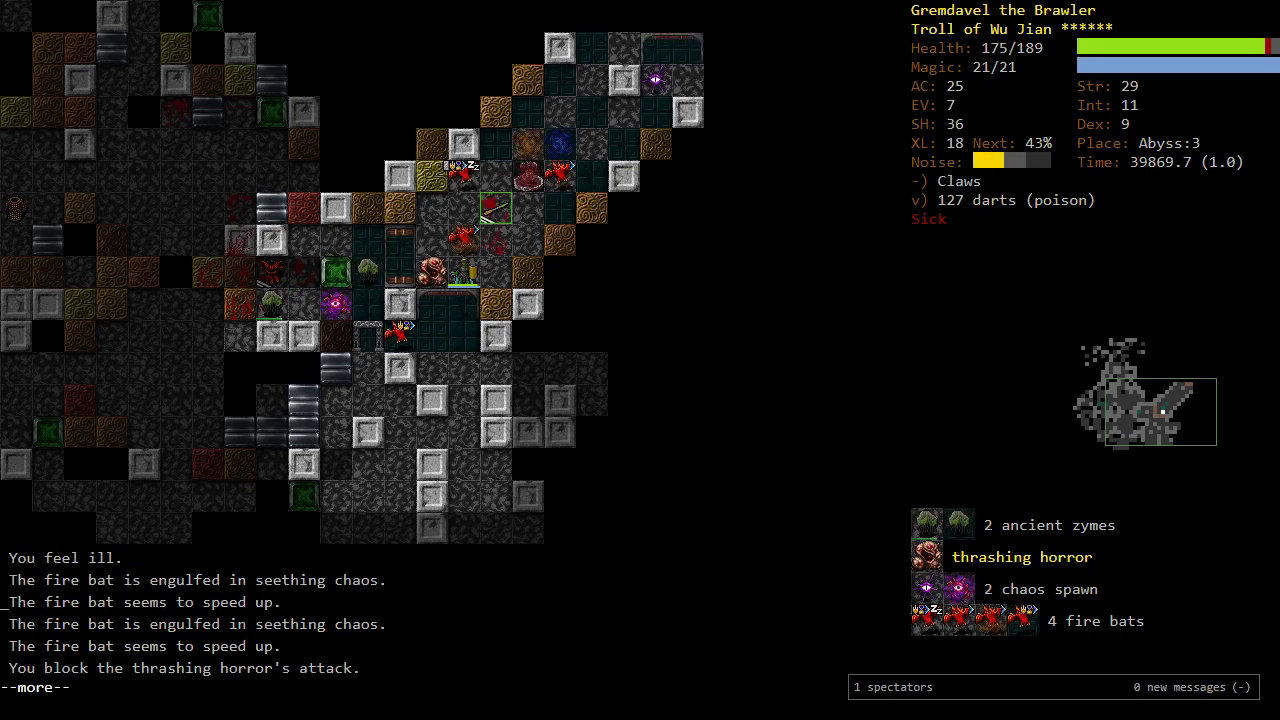
key(u)
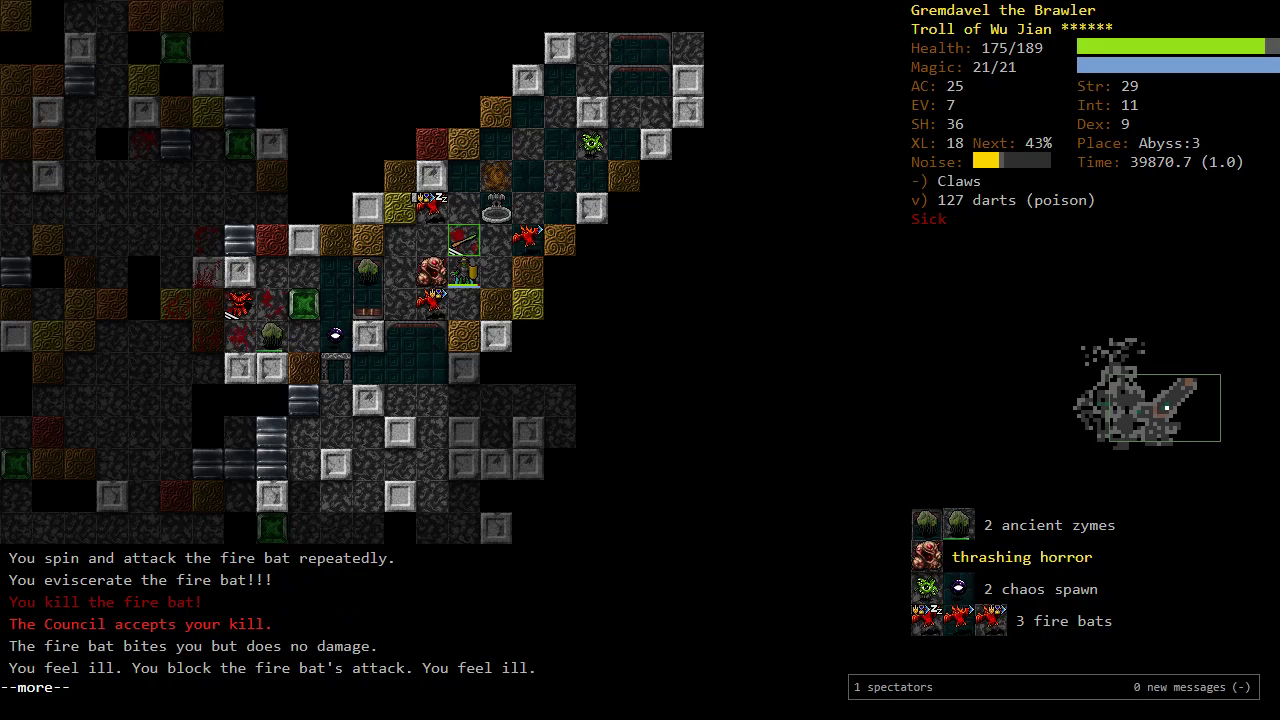
key(Return)
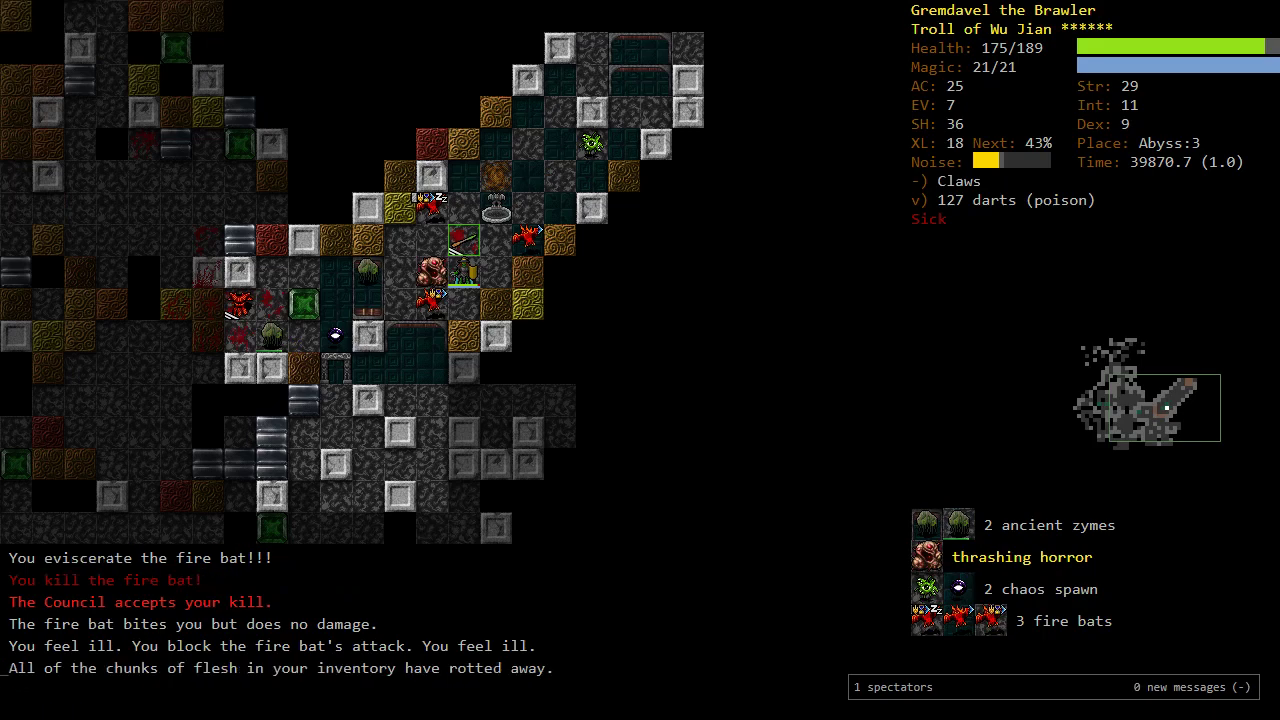
key(k)
key(Return)
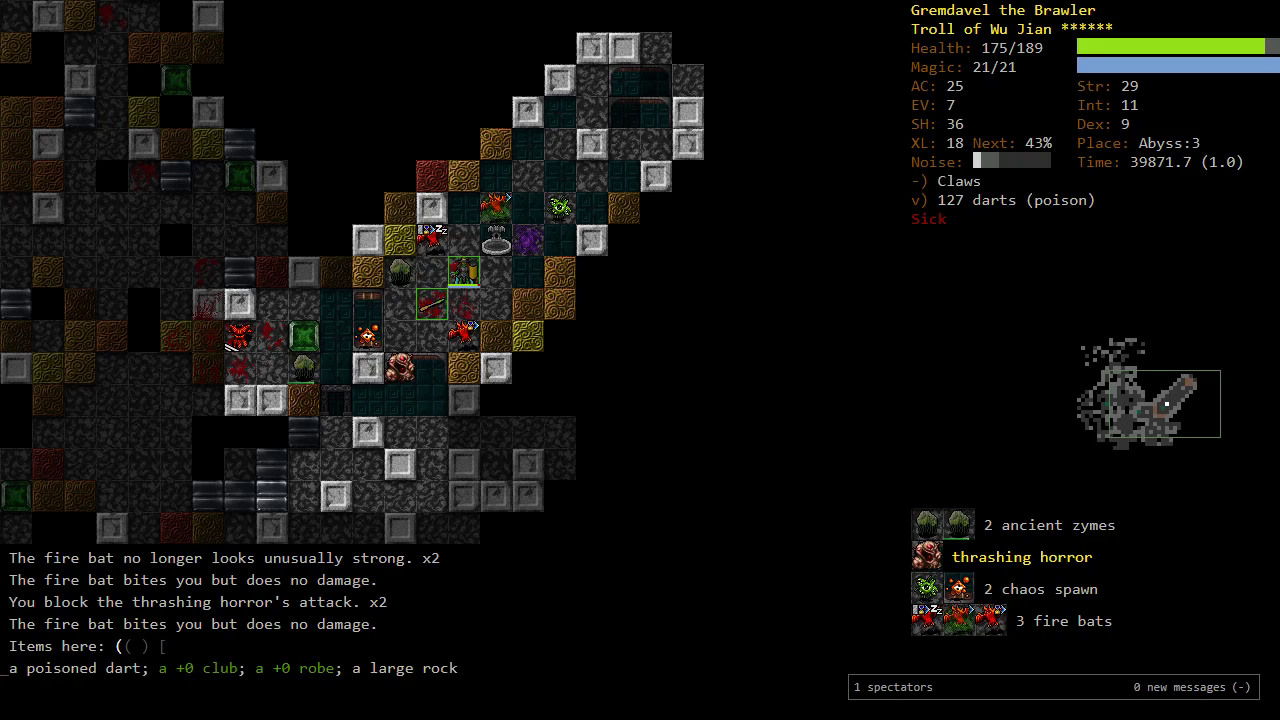
Step: Kill a fire bat and the thrashing horror, then start examining the shadow wraith
key(j)
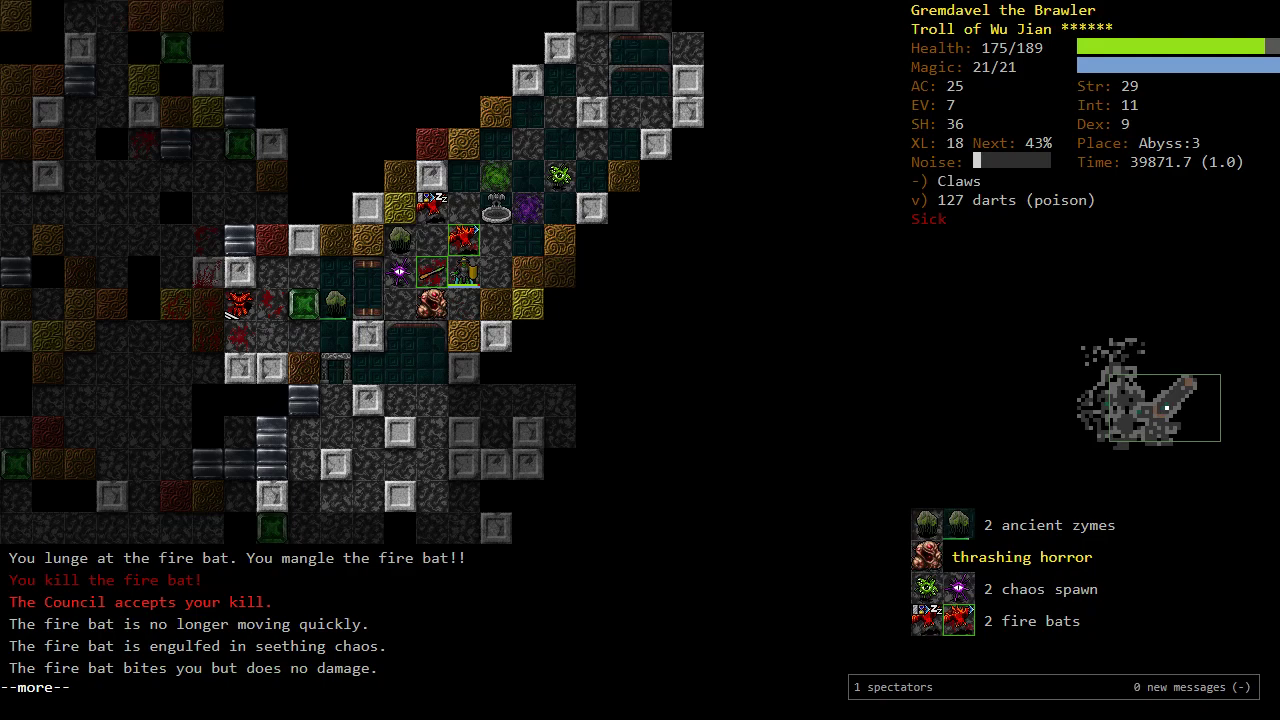
key(Return)
key(j)
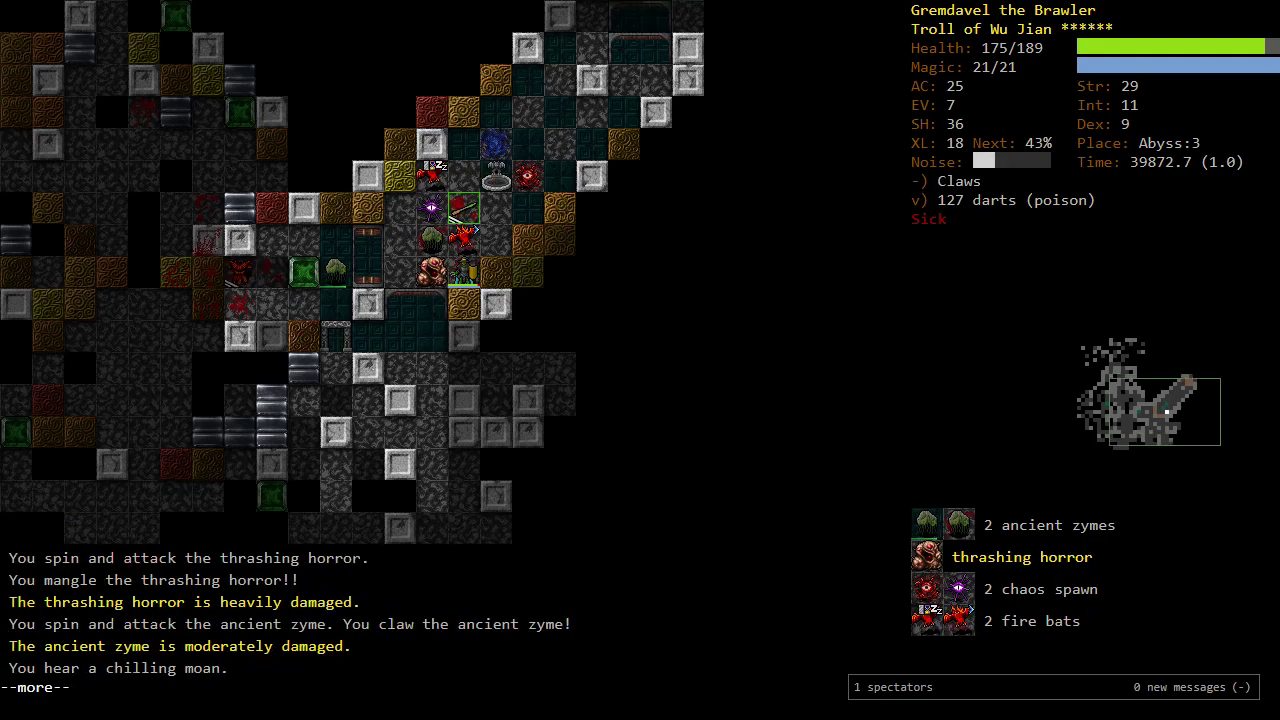
key(Return)
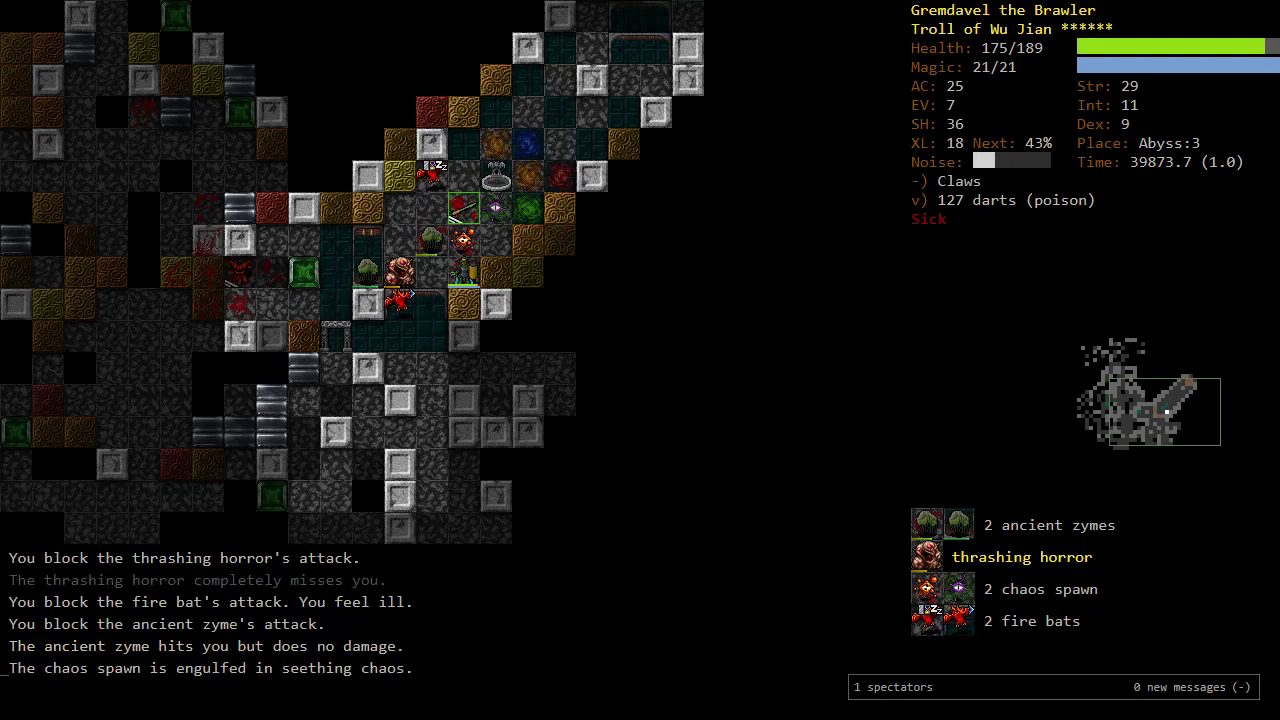
key(h)
key(Return)
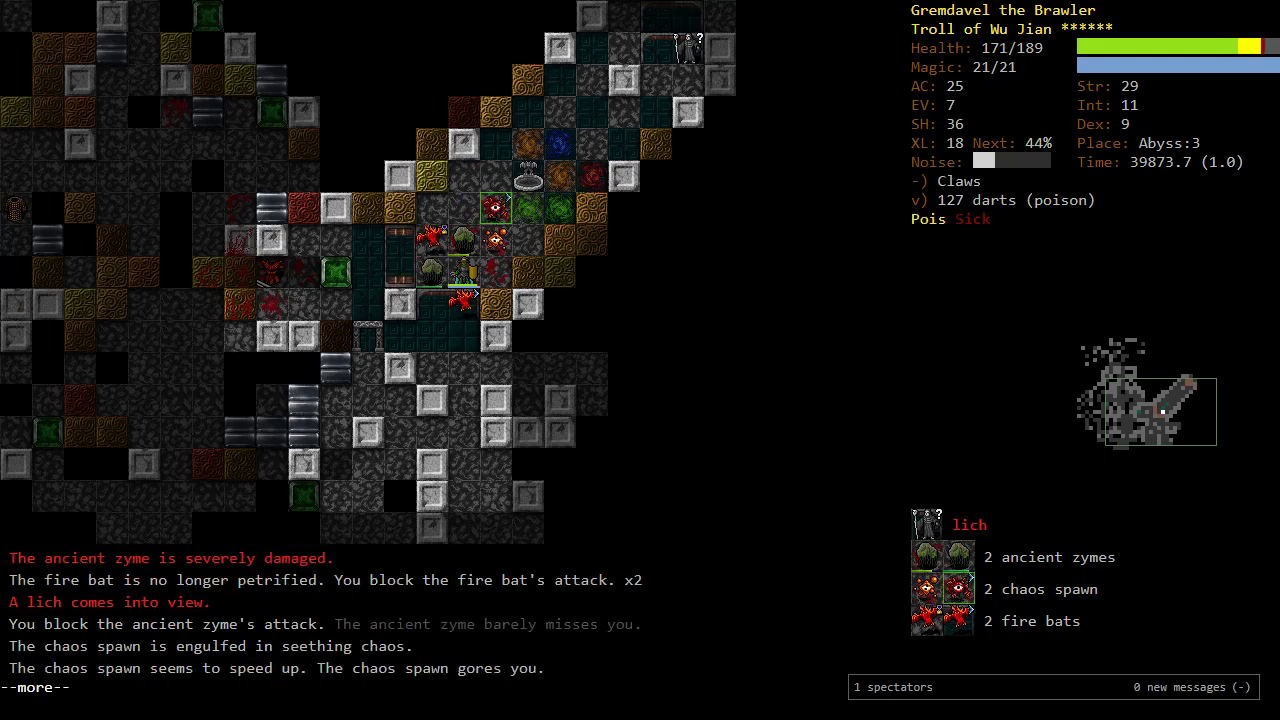
key(Return)
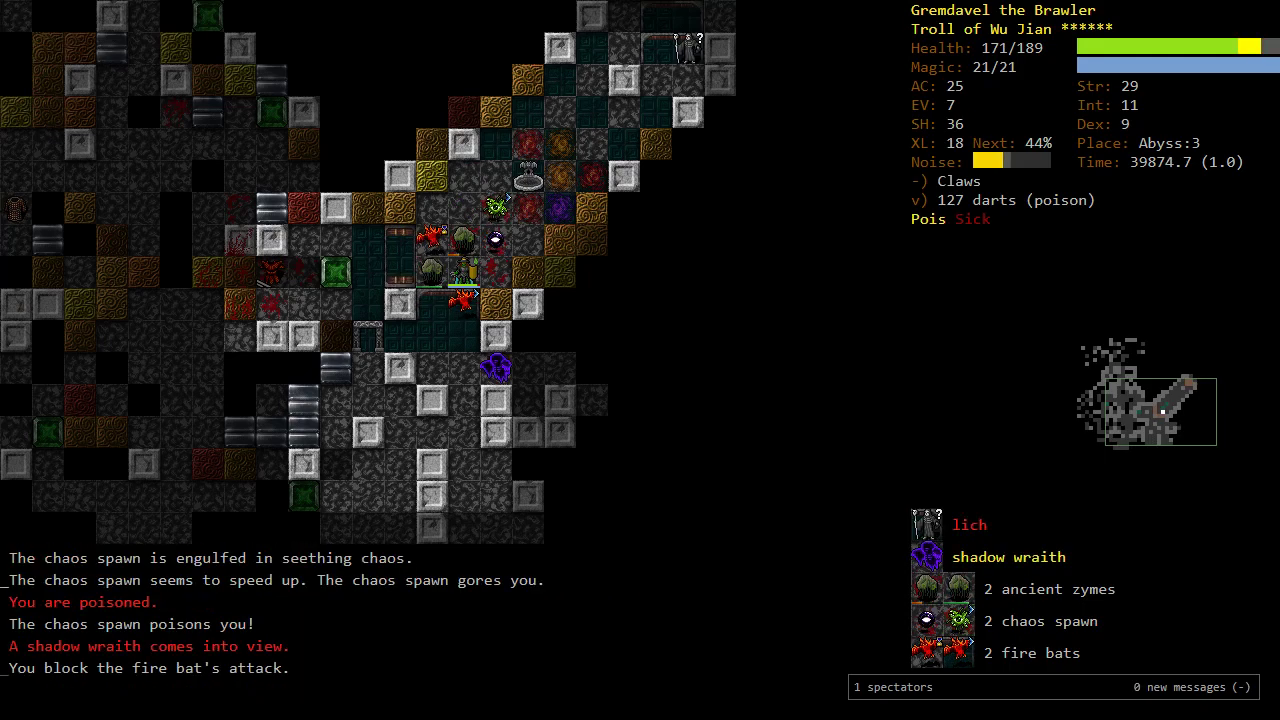
key(b)
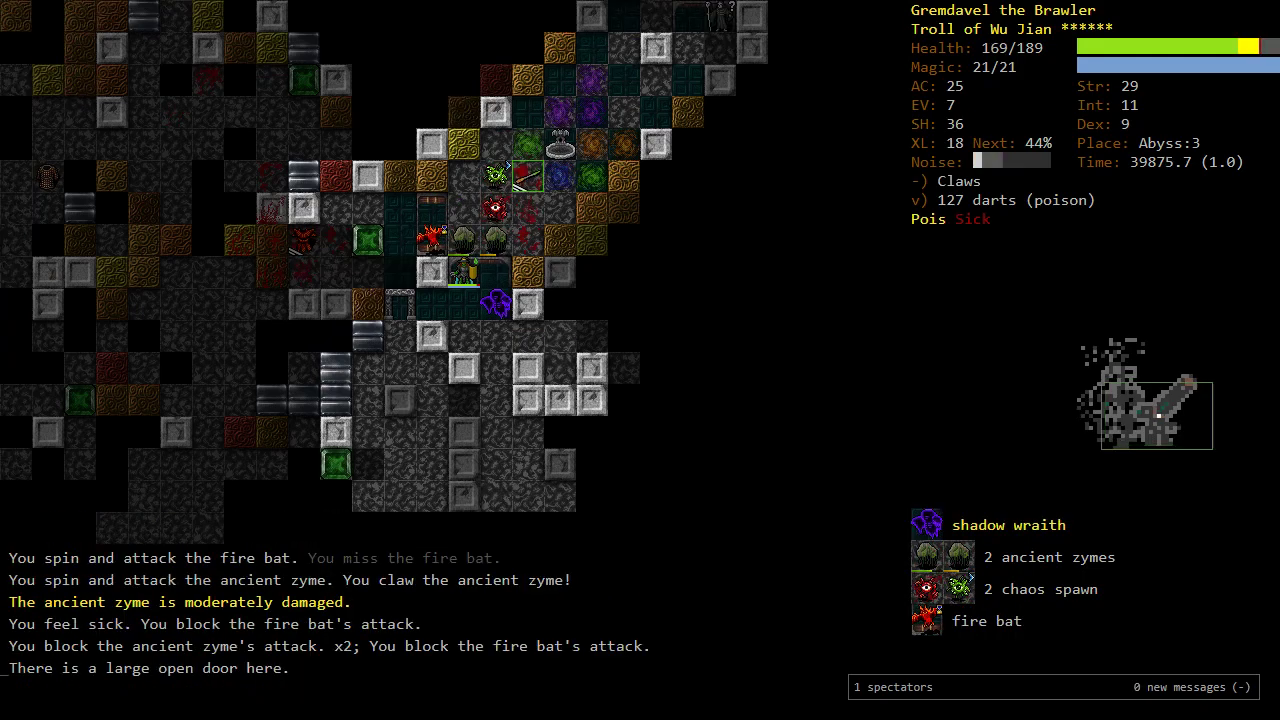
key(x)
Step: Read the shadow wraith's description, then attack it southeast five times until destroyed
key(v)
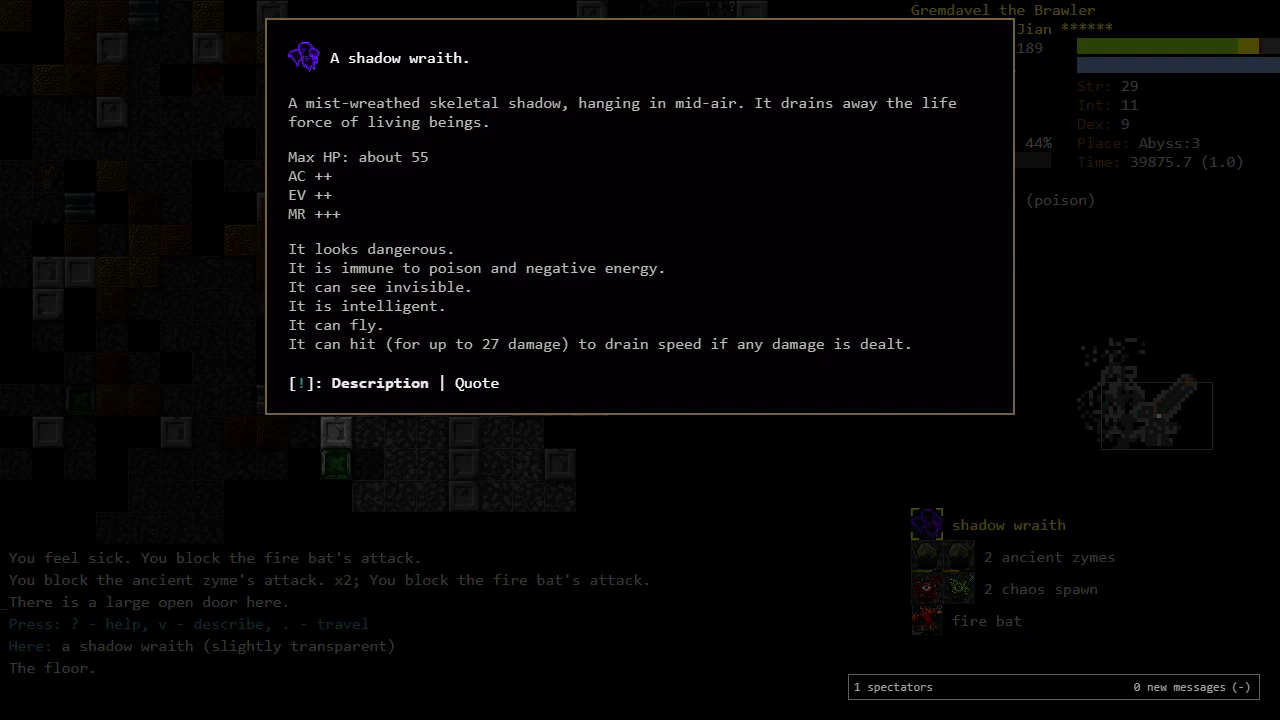
key(Escape)
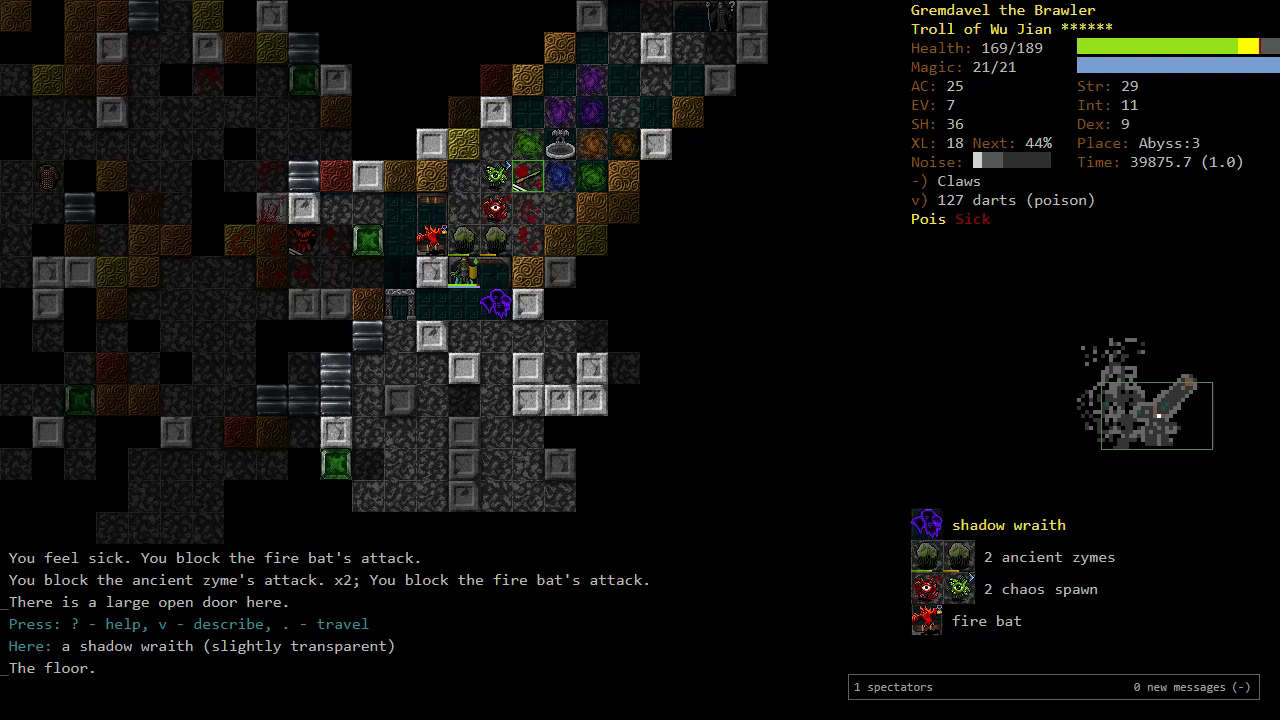
key(n)
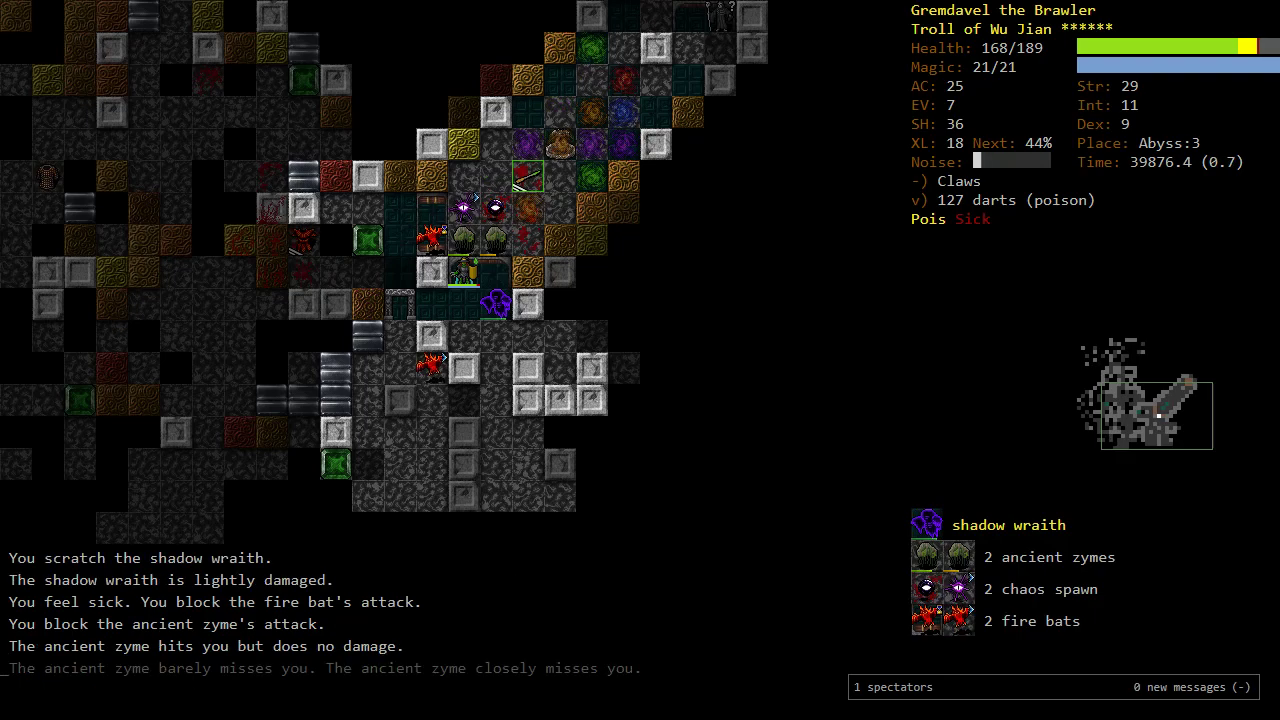
key(n)
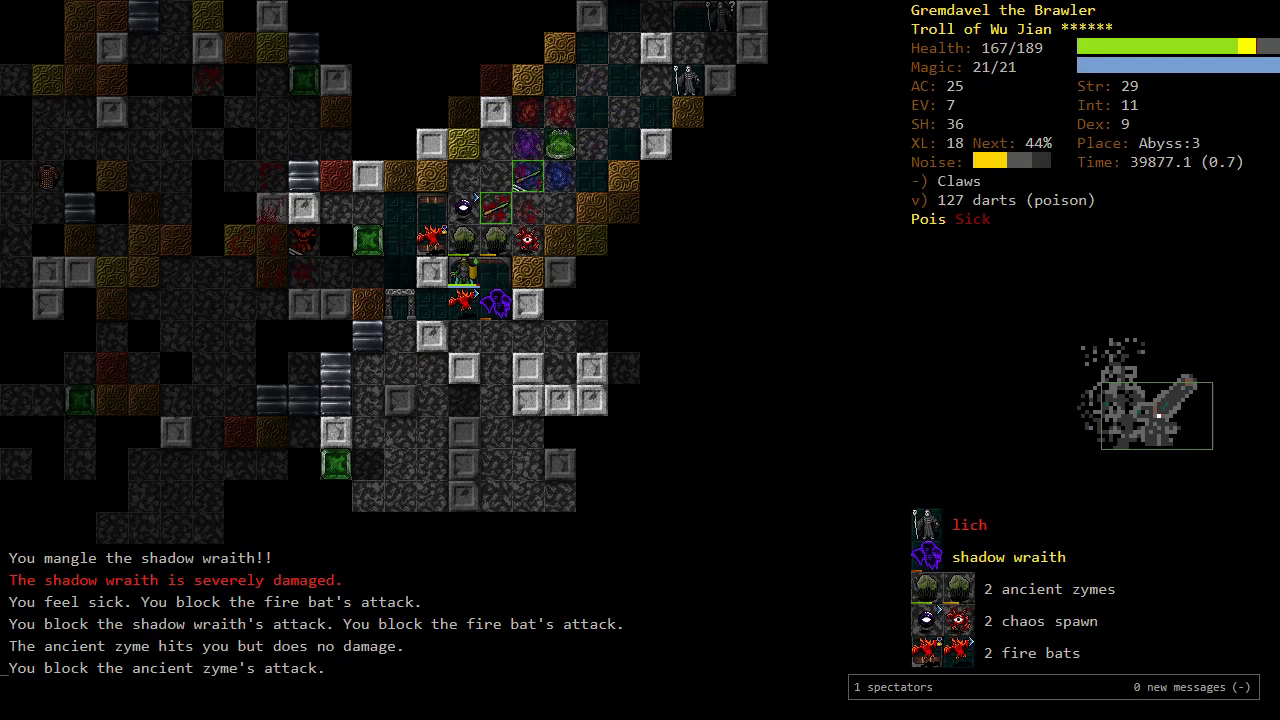
key(n)
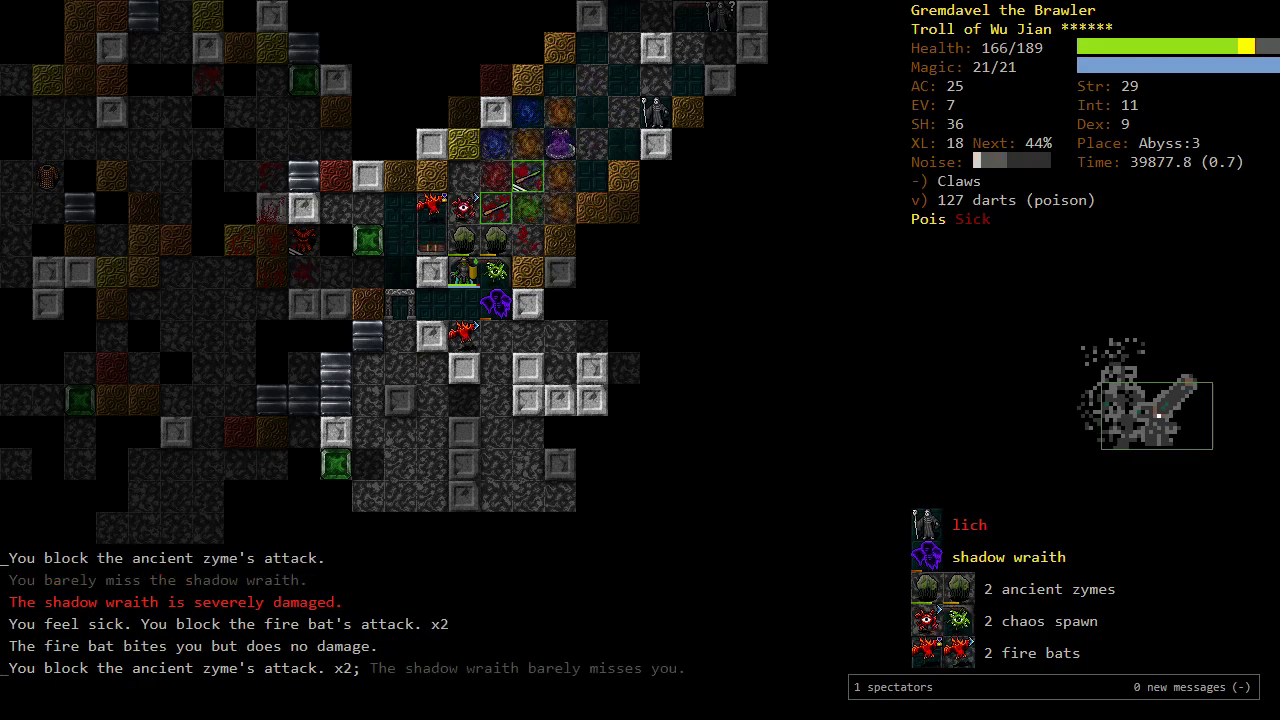
key(n)
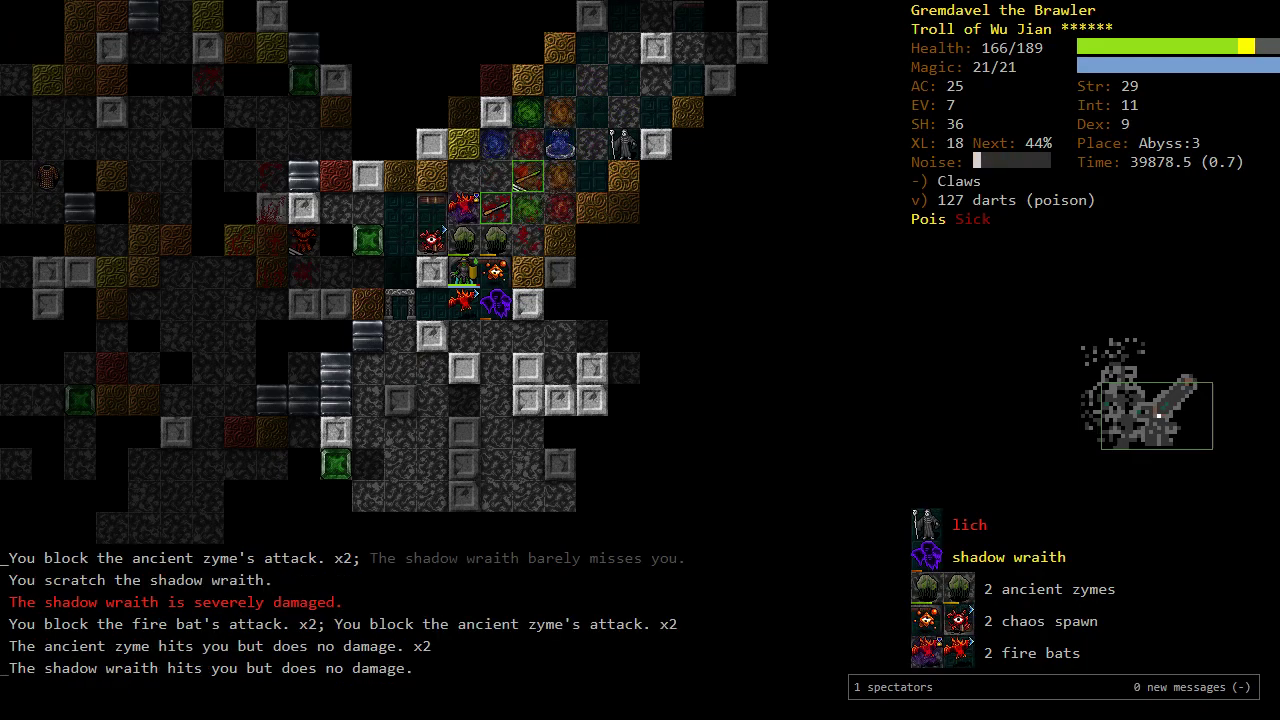
key(n)
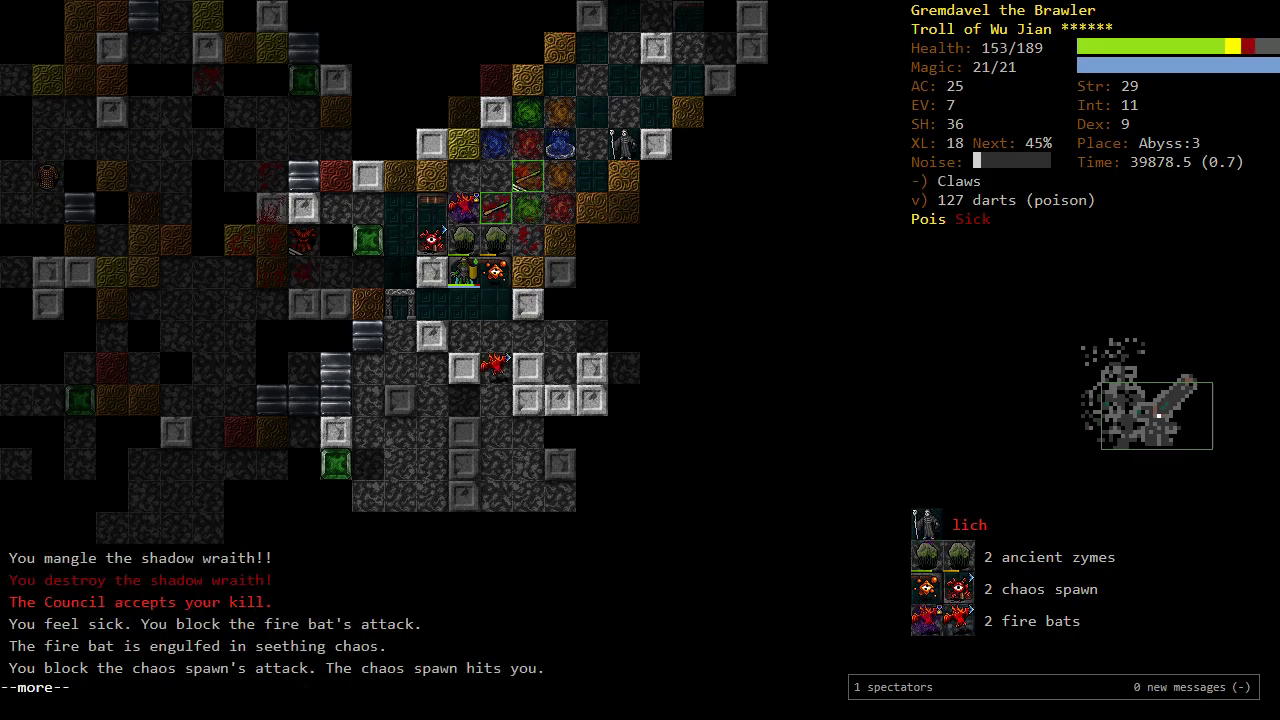
key(Return)
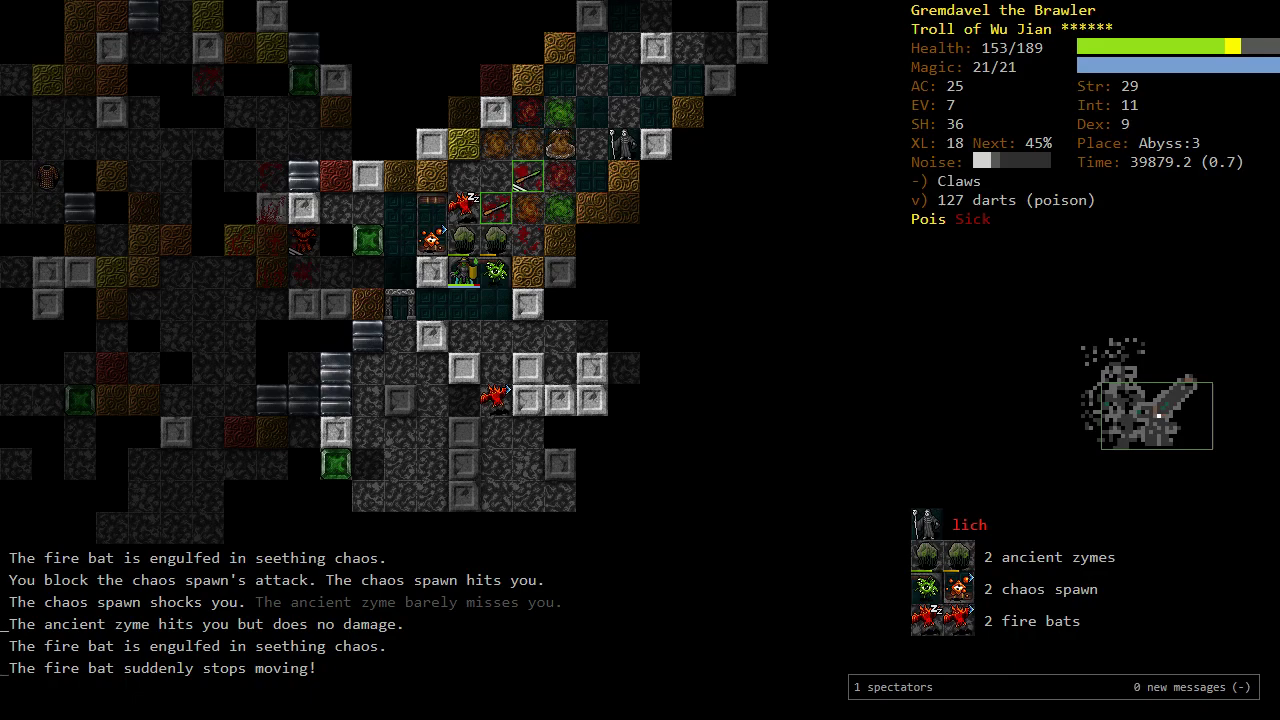
Step: Read the lich's full description and spellbooks, then wall-jump to kill a chaos spawn
key(x)
key(minus)
key(v)
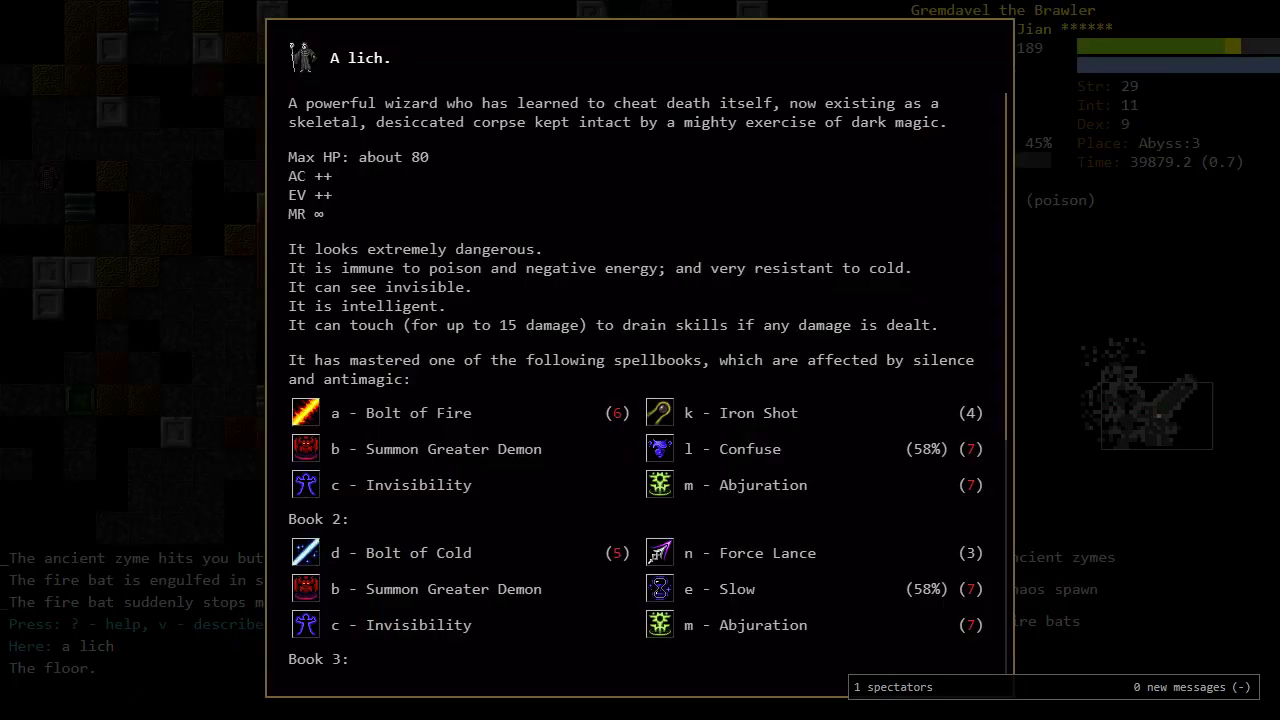
key(Down)
key(Down)
key(Down)
key(Down)
key(Down)
key(Down)
key(Down)
key(Down)
key(Down)
key(Down)
key(Down)
key(Down)
key(Down)
key(Escape)
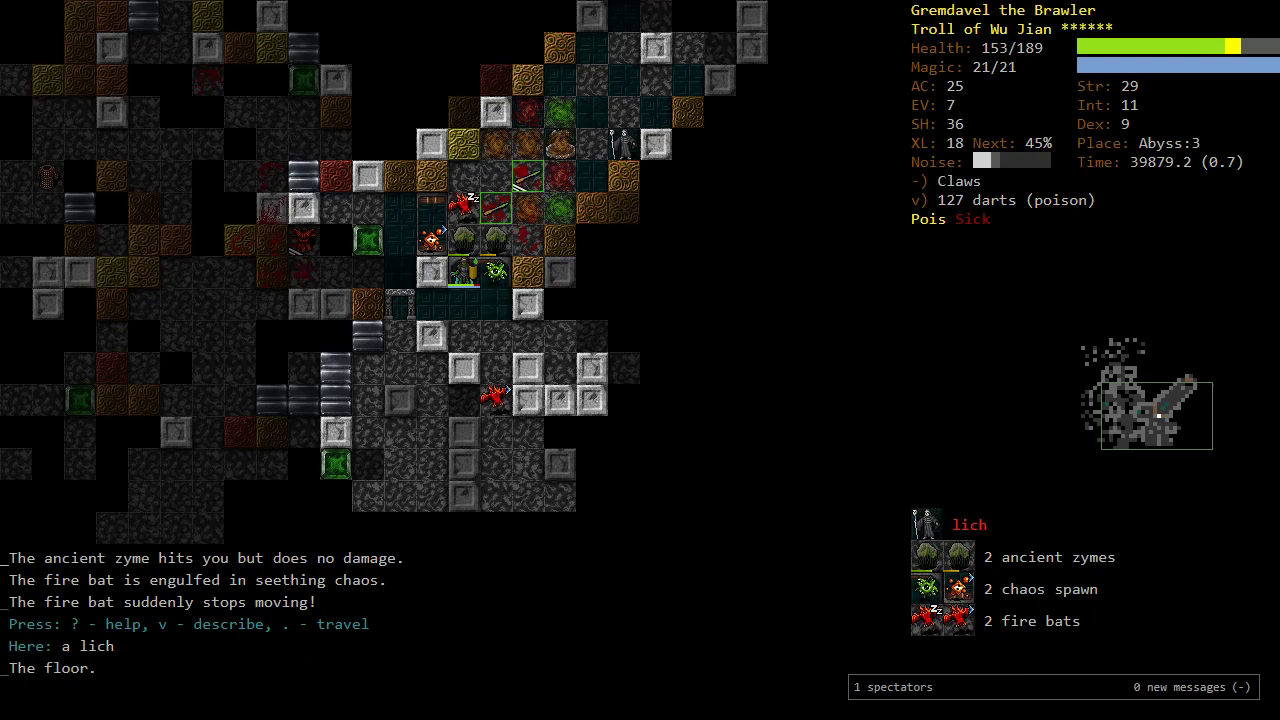
key(a)
key(a)
key(k)
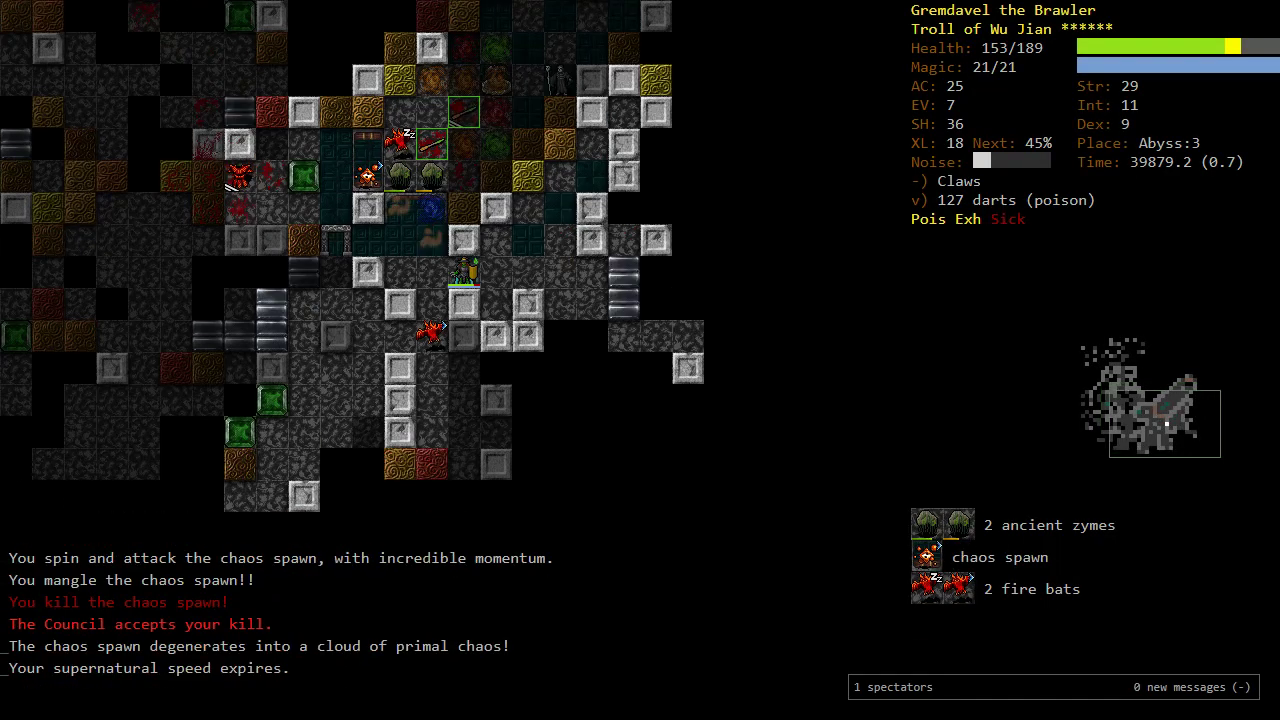
Step: Walk east and south through the Abyss, away from the fight
key(Right)
key(Right)
key(Down)
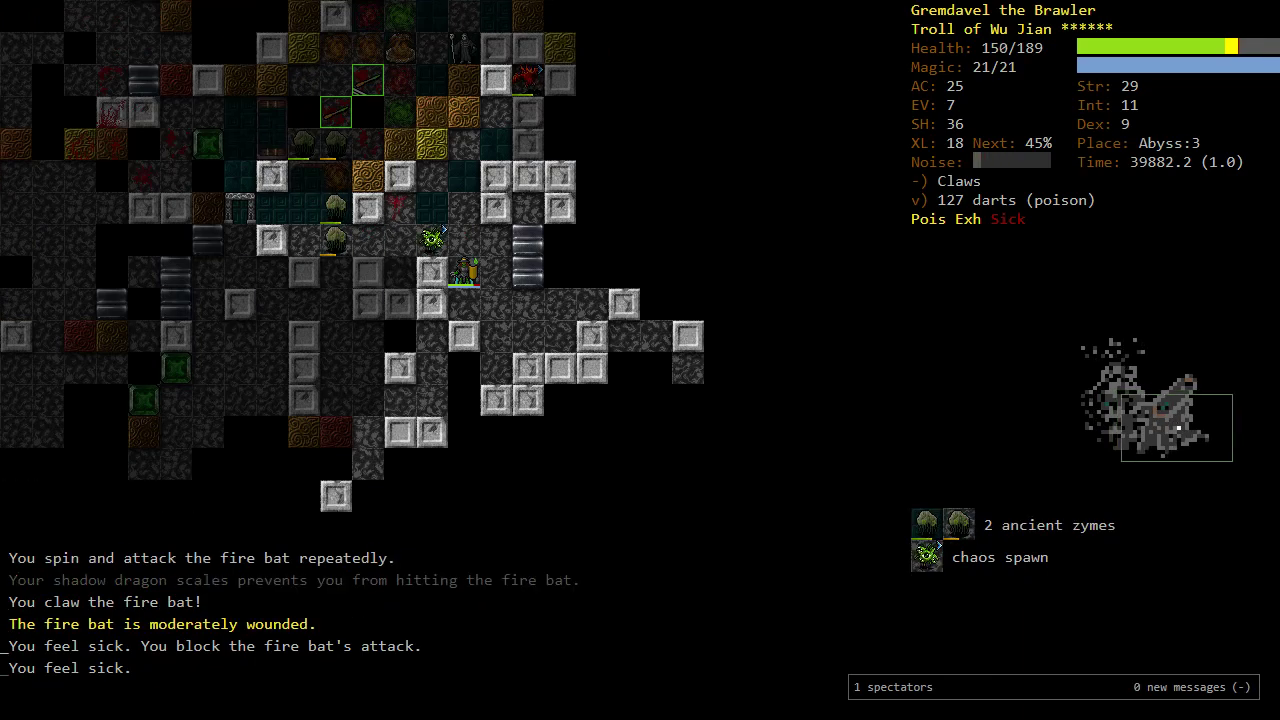
key(Down)
key(Down)
key(Down)
key(Down)
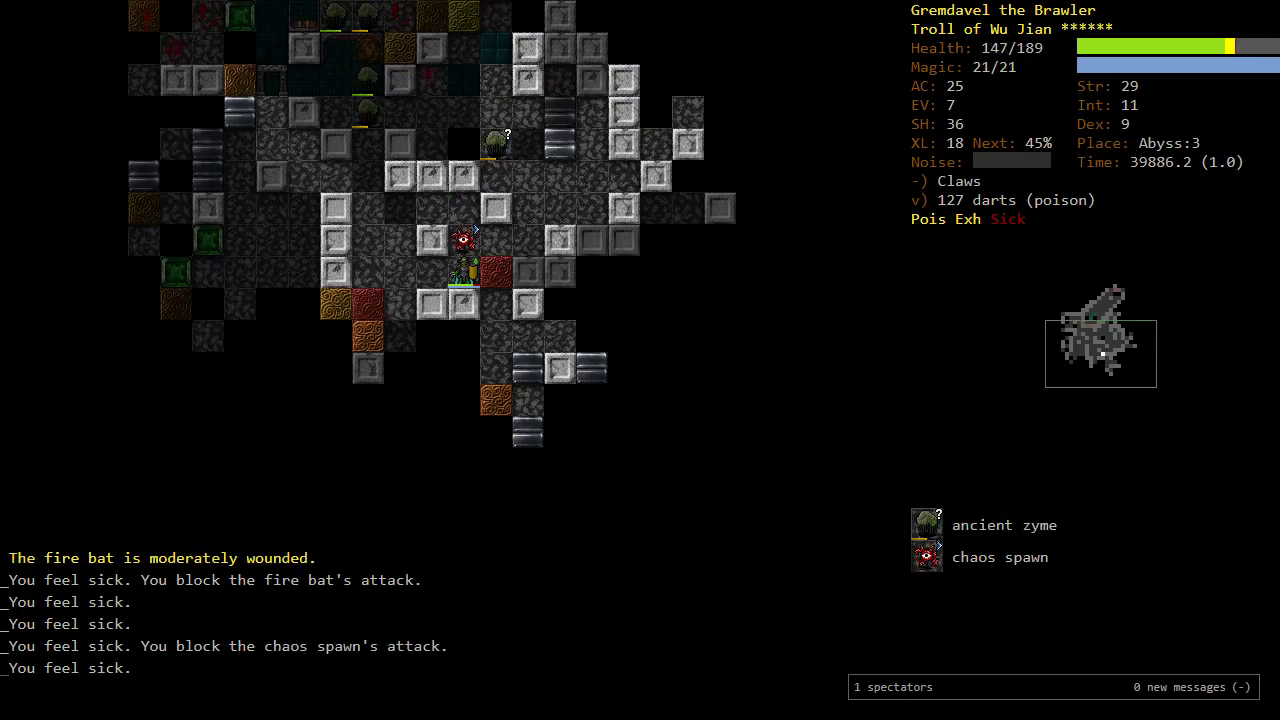
key(n)
key(Down)
key(Down)
key(n)
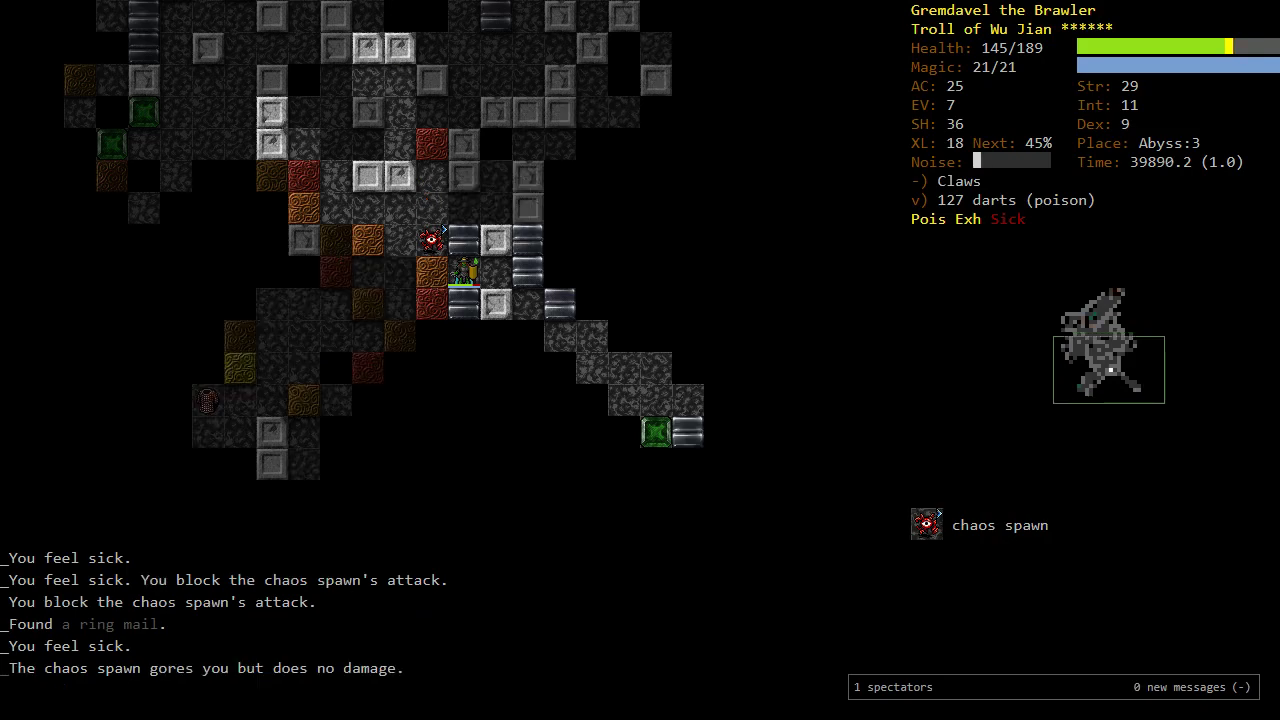
key(n)
key(n)
key(Right)
key(Right)
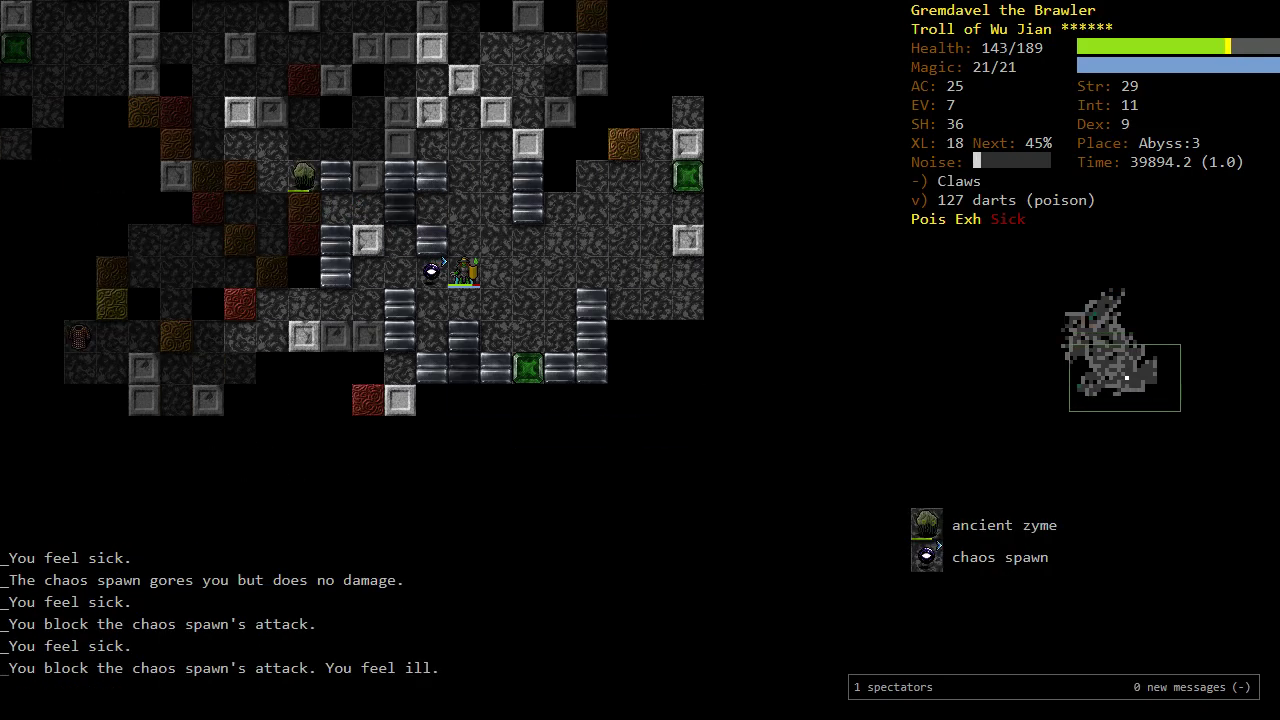
key(Right)
key(Right)
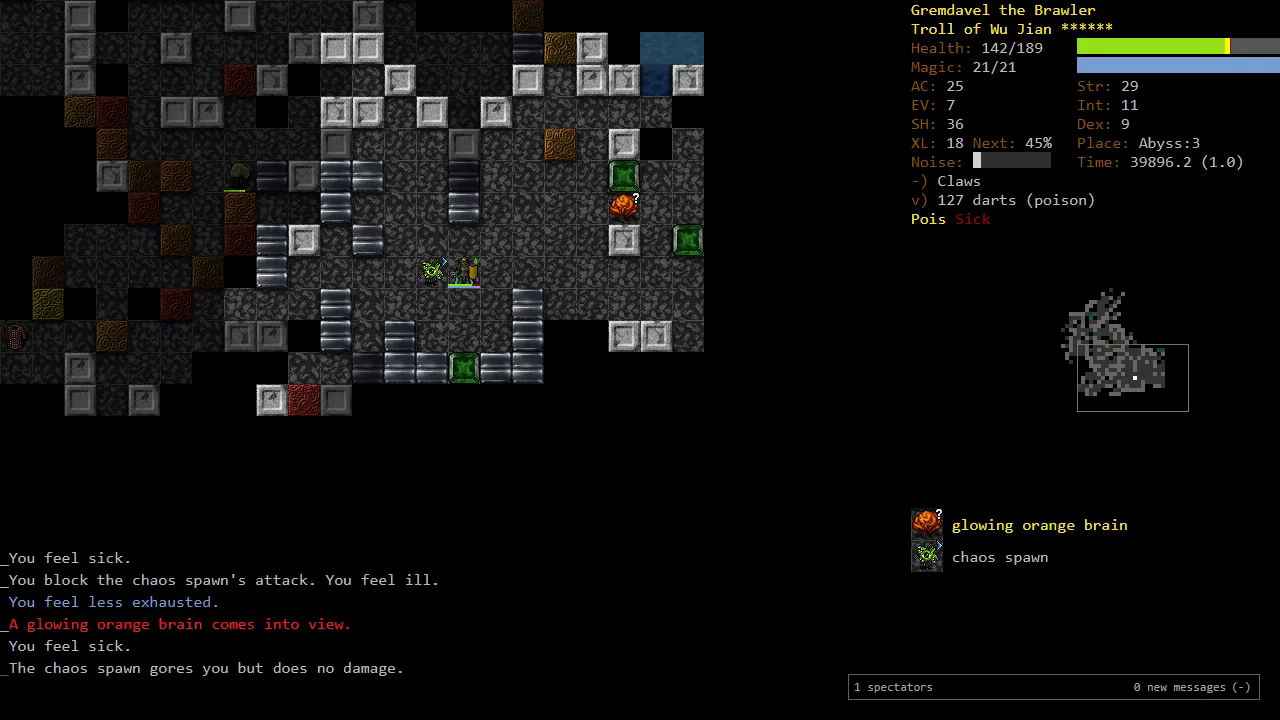
key(Right)
key(Right)
key(Right)
key(Right)
key(Right)
Step: Head south past the altar and kill the chaos spawn
key(n)
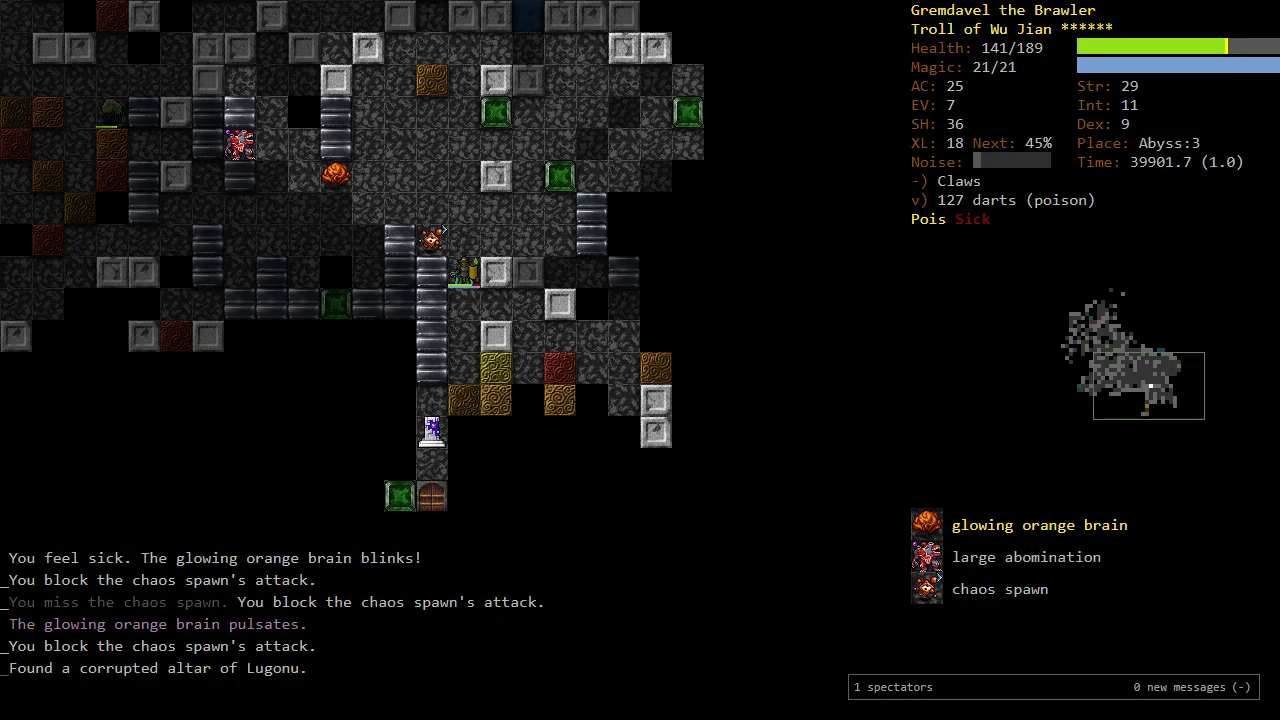
key(Down)
key(Down)
key(Down)
key(b)
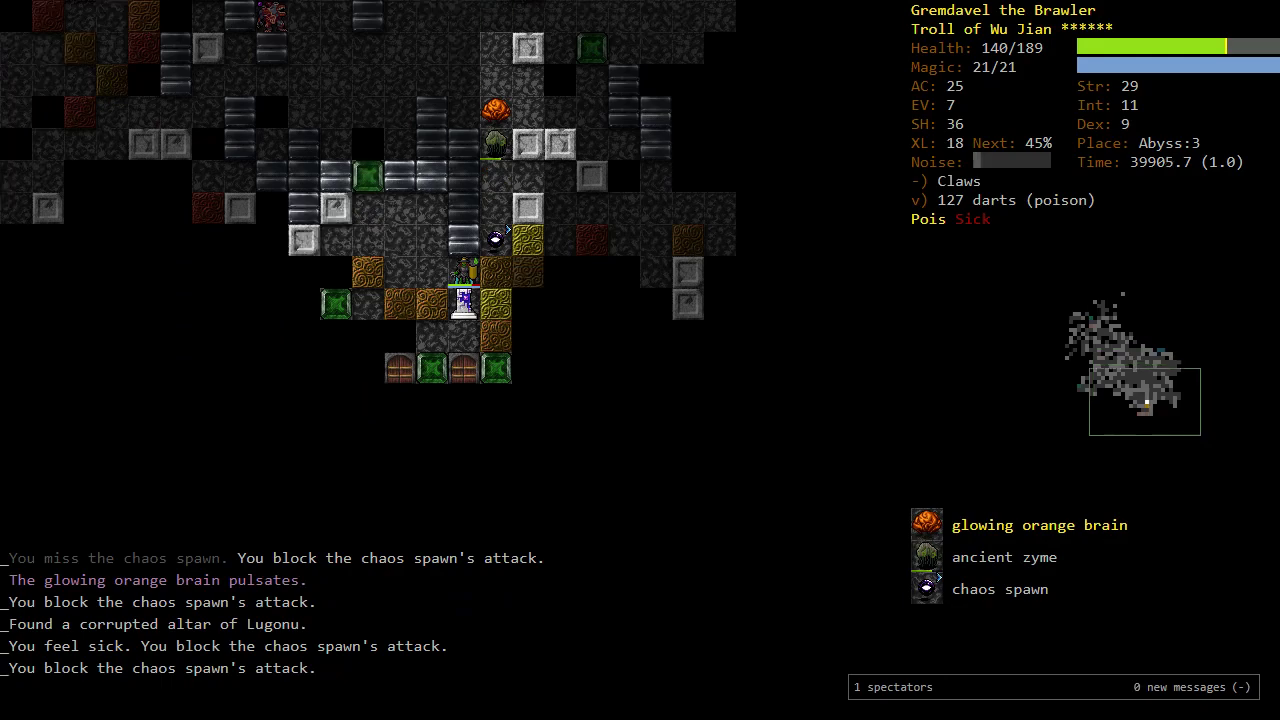
key(u)
key(u)
Step: Open the door, step onto the gateway and exit the Abyss
key(o)
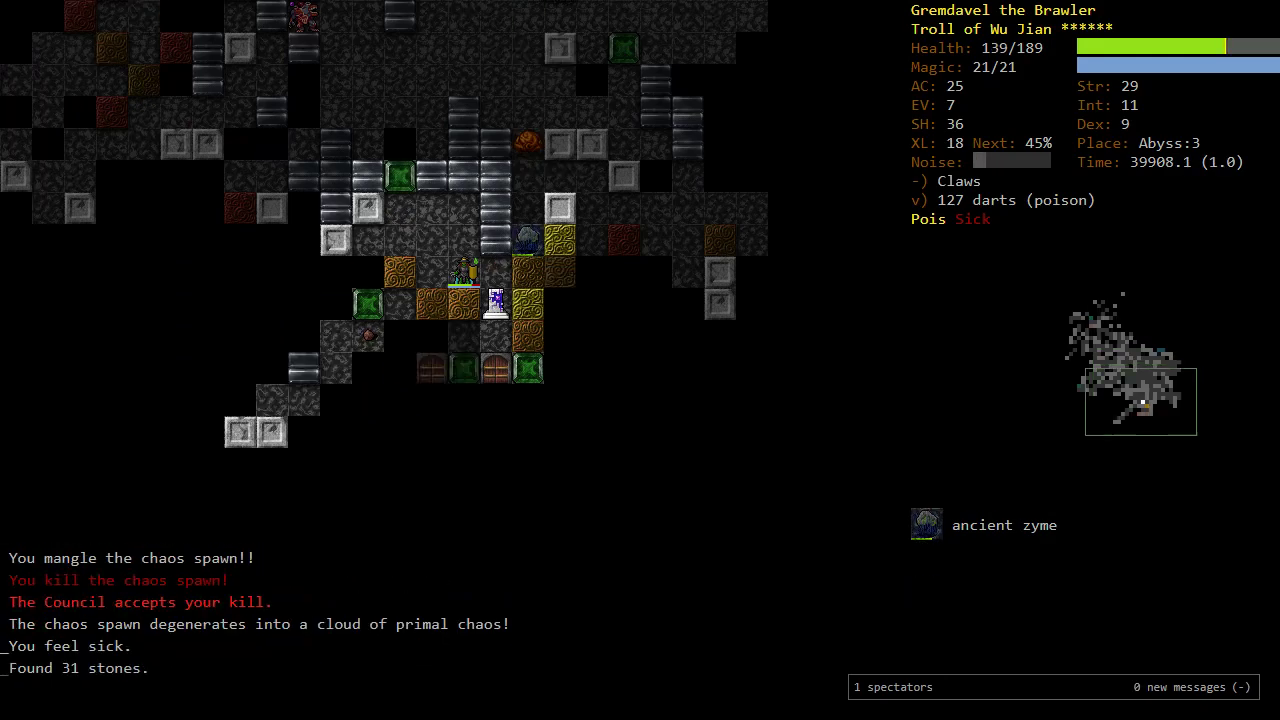
key(o)
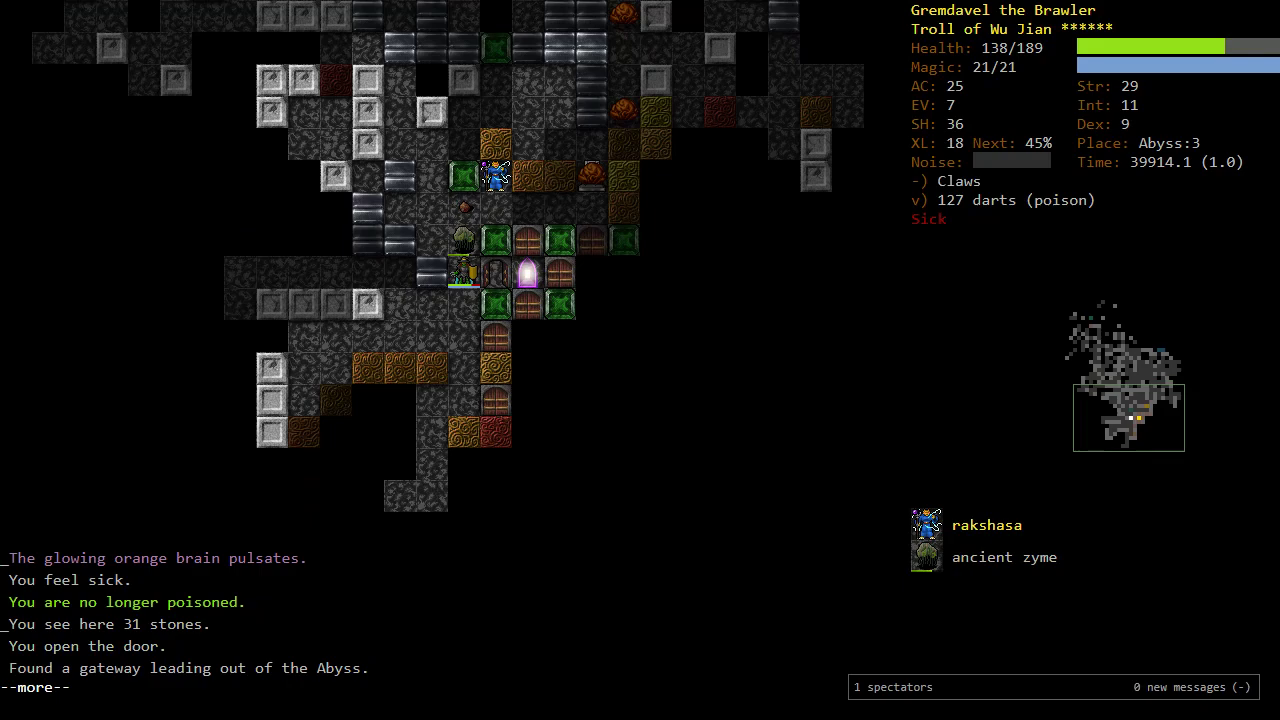
key(Return)
key(Right)
key(Right)
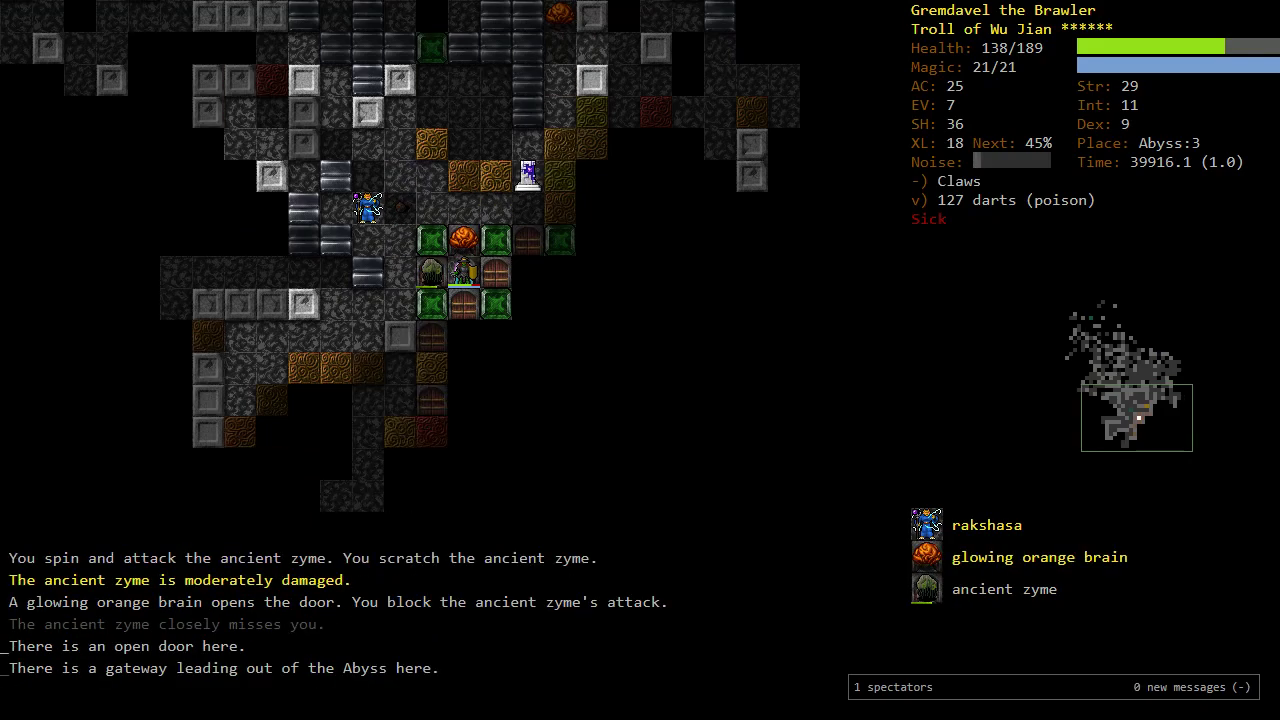
key(less)
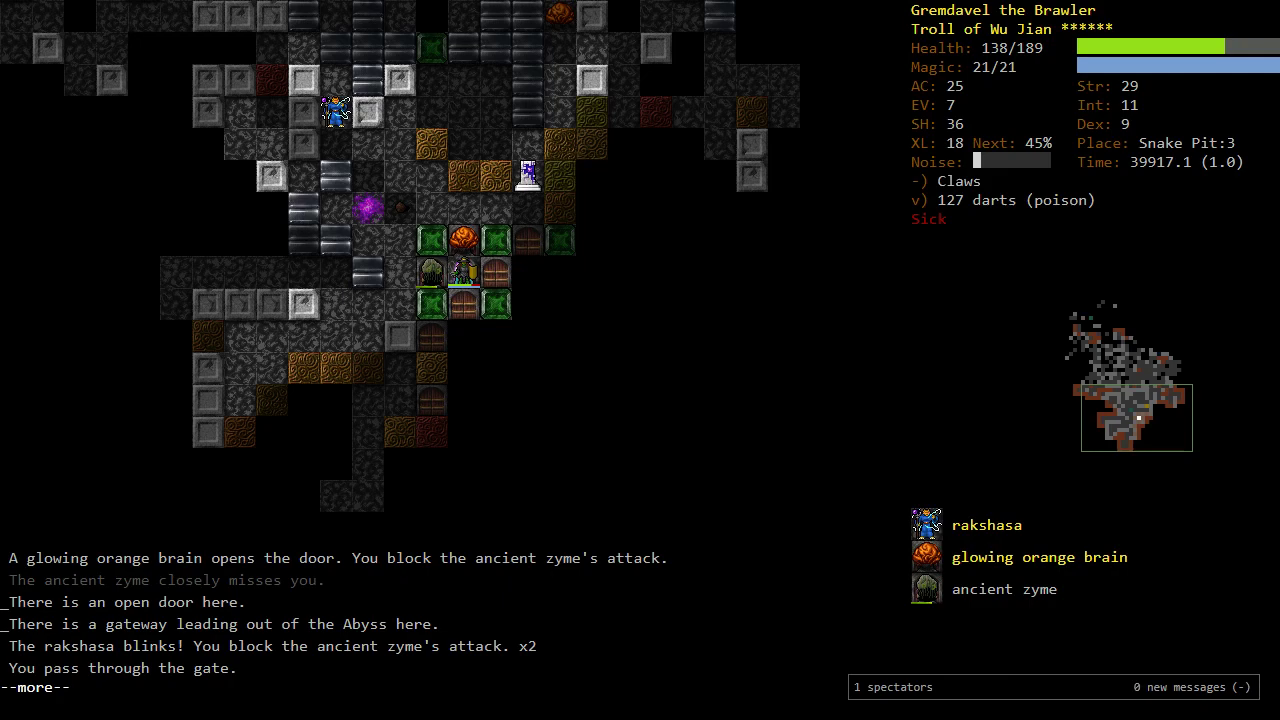
Step: Try aiming the wand of paralysis, then cancel it
key(Return)
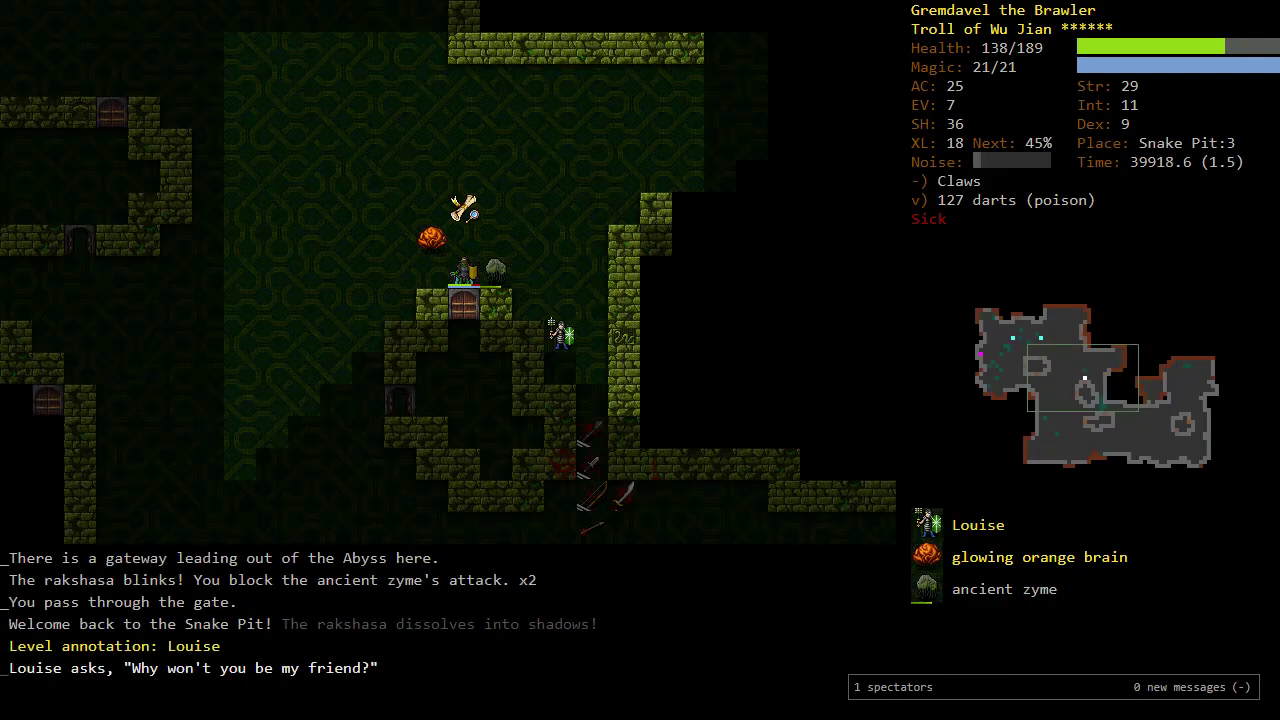
key(V)
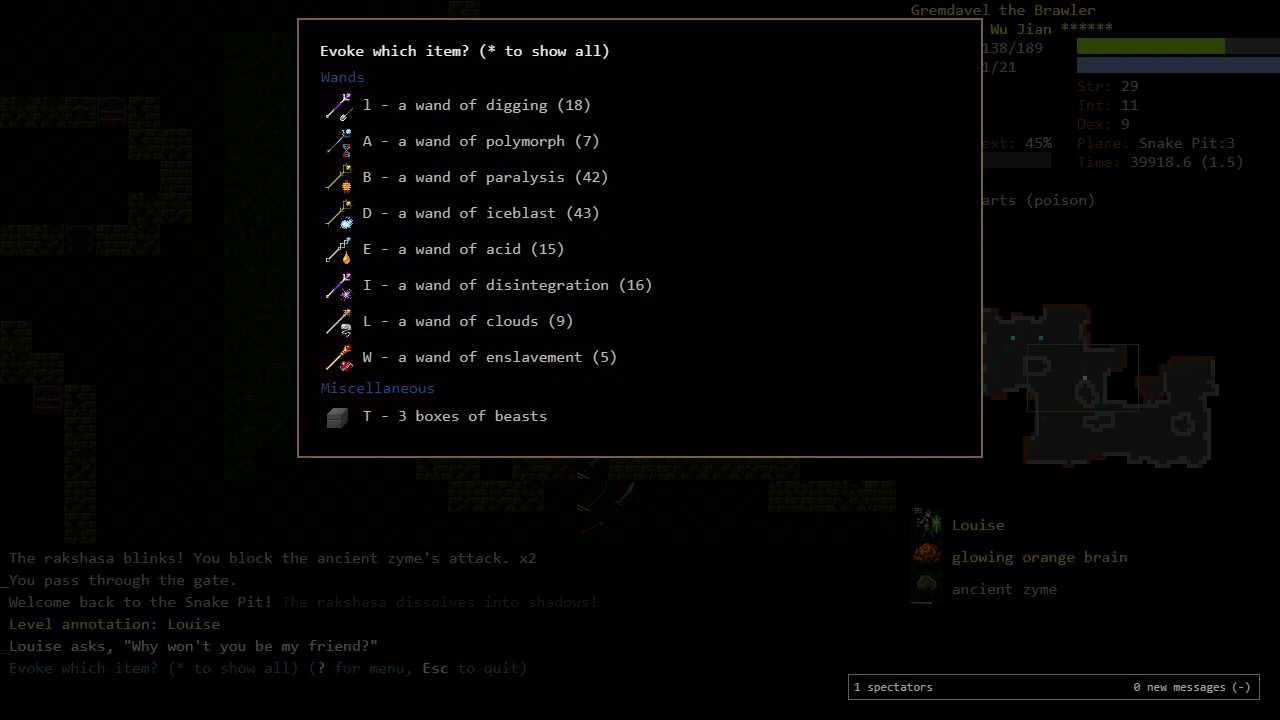
key(B)
key(plus)
key(plus)
key(Escape)
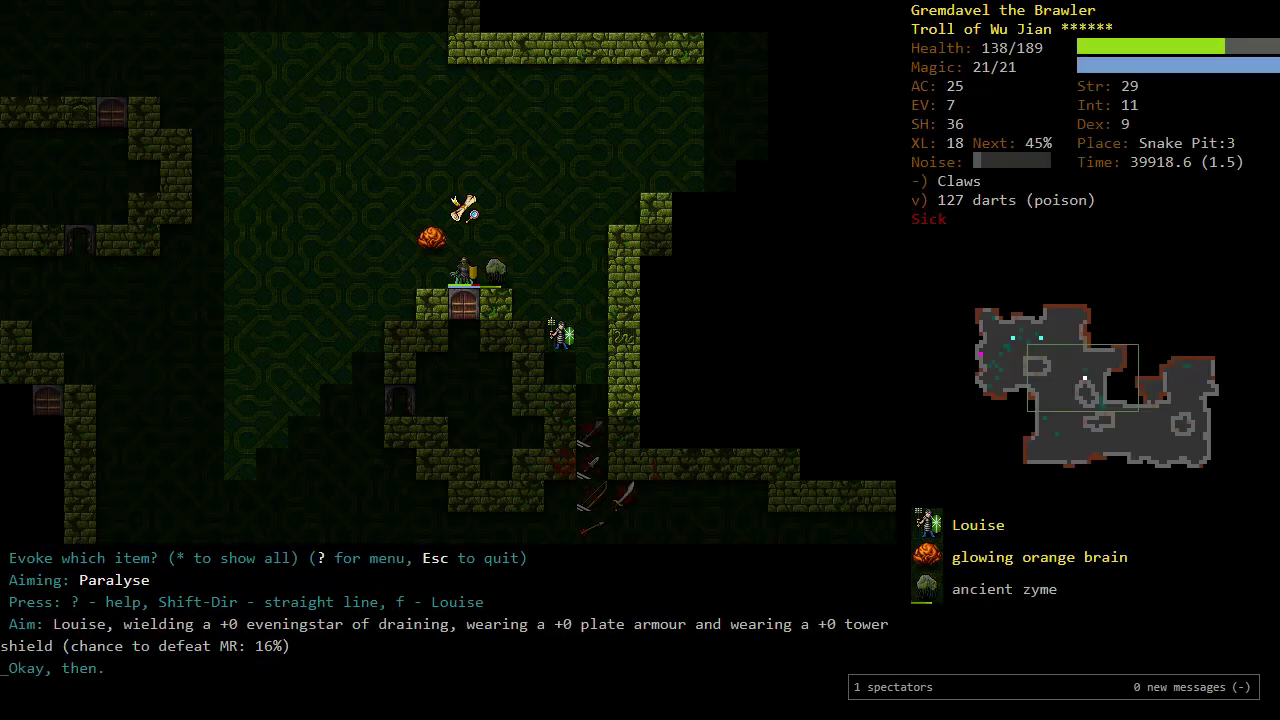
Step: Go through the south door and destroy the ancient zyme
key(j)
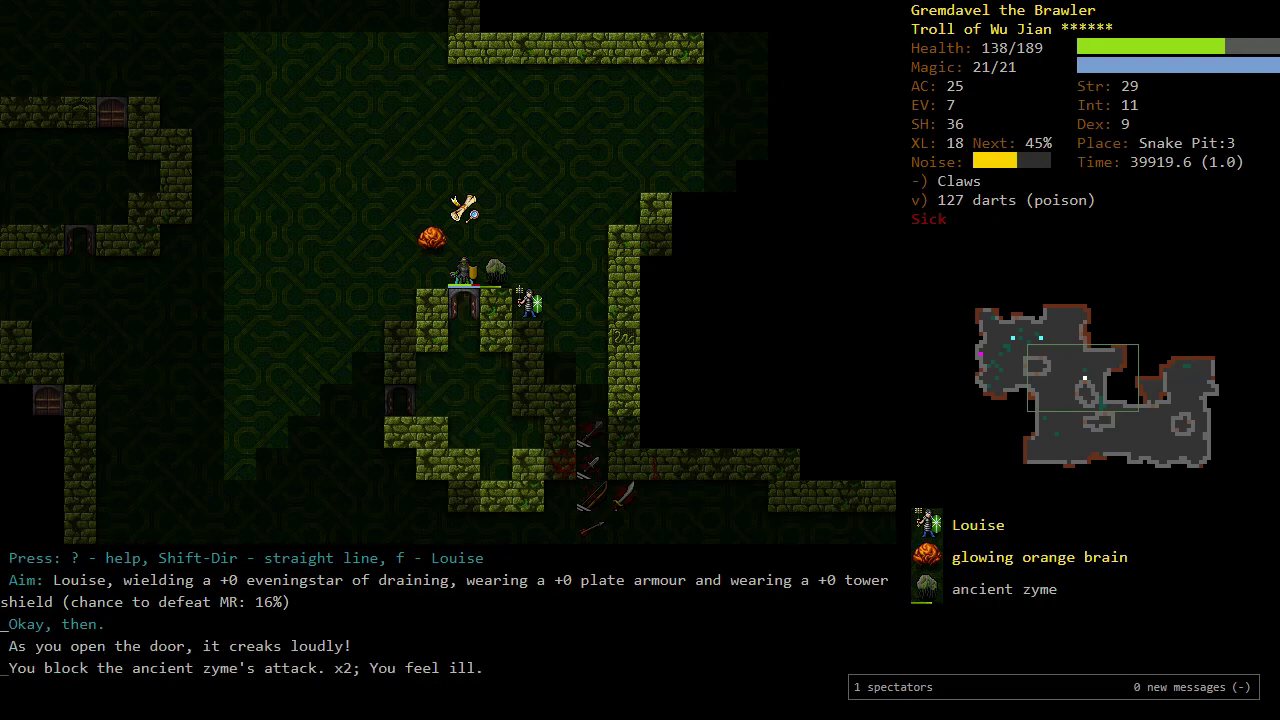
key(j)
key(j)
key(k)
key(k)
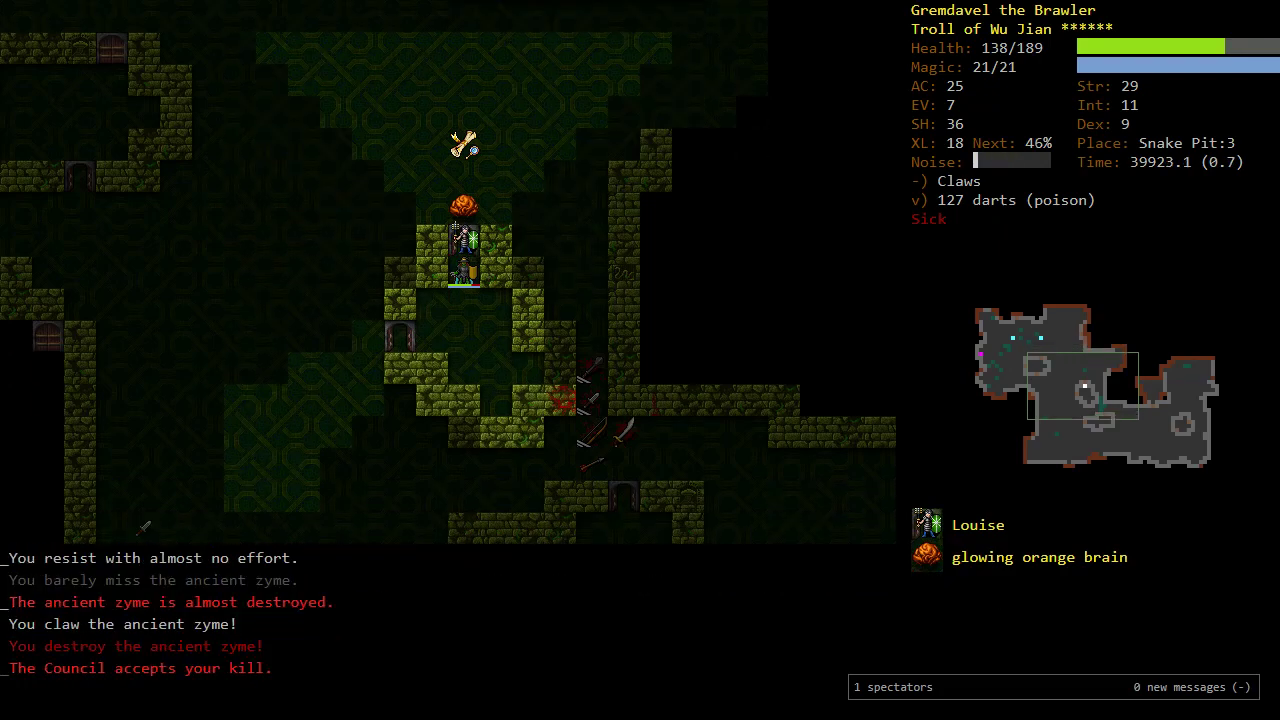
Step: Fire a wand of acid bolt at Louise and the glowing orange brain
key(V)
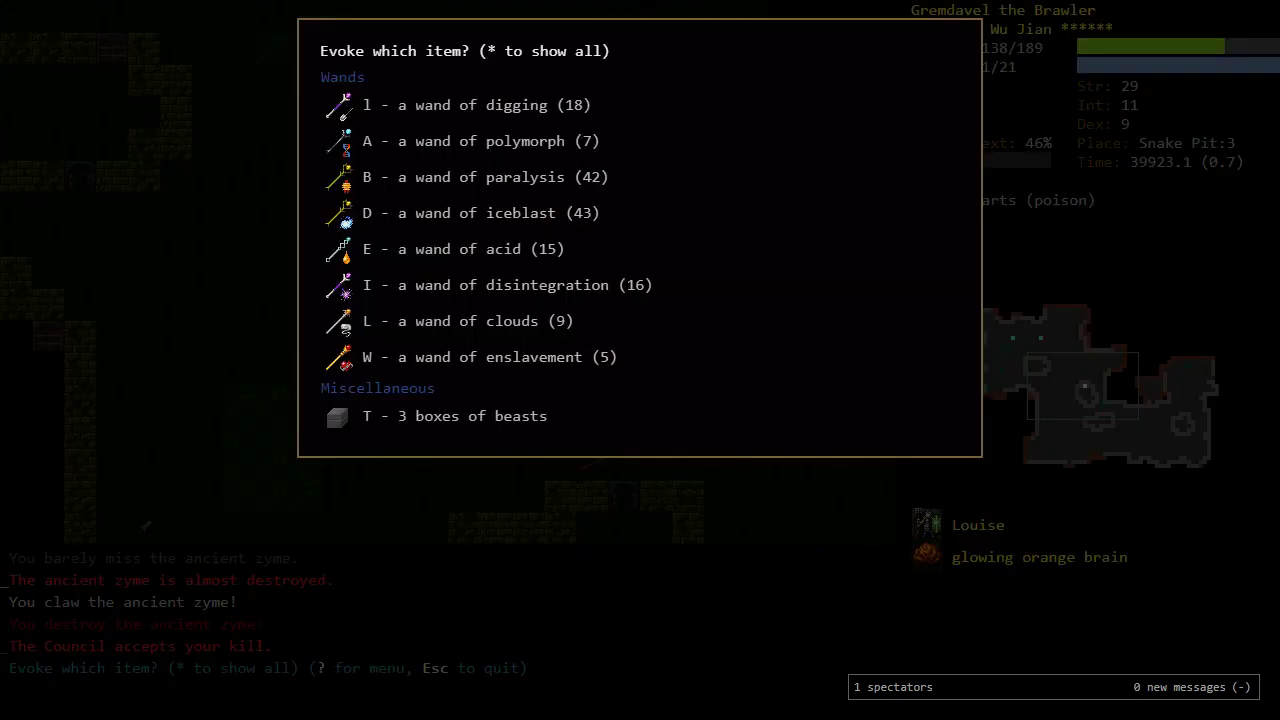
key(B)
key(Escape)
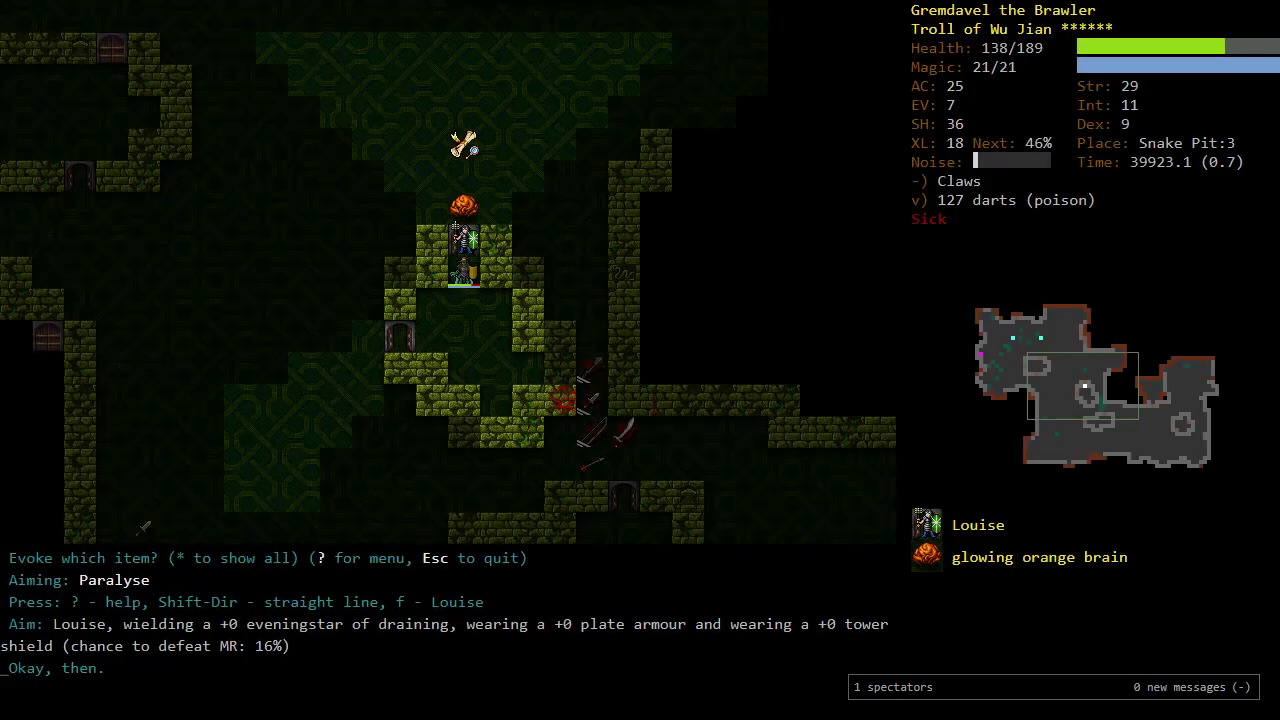
key(V)
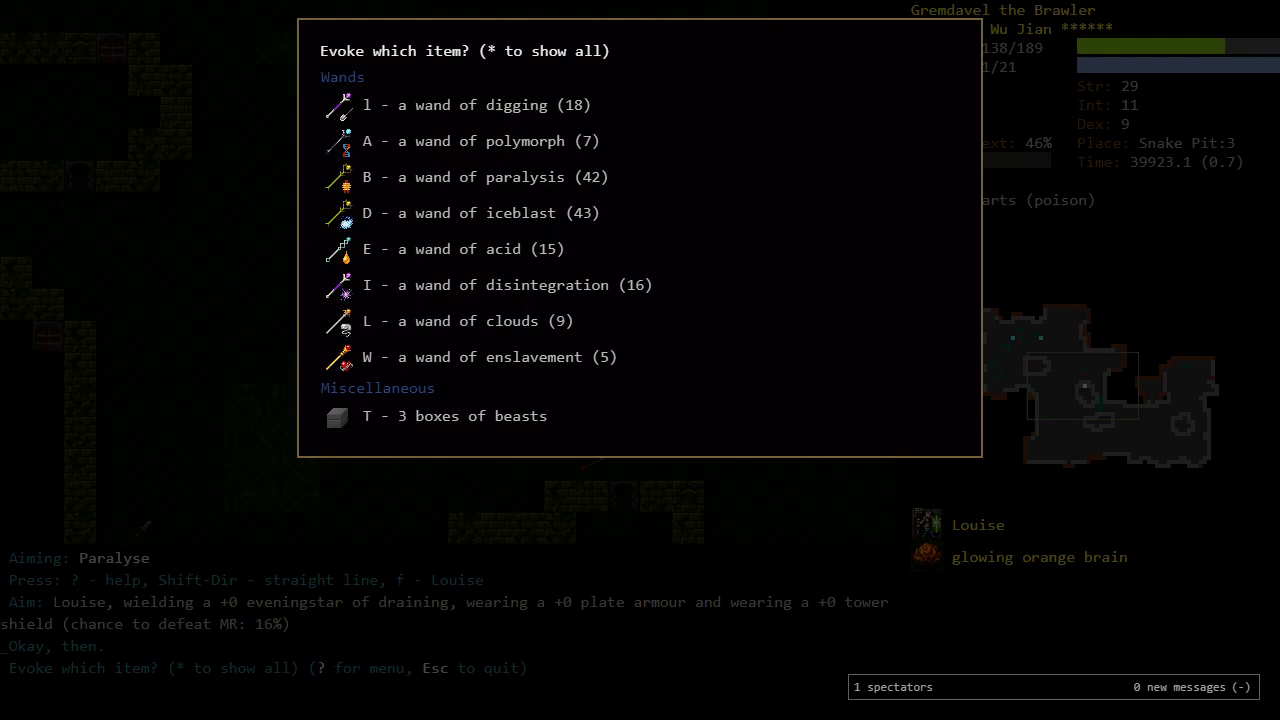
key(E)
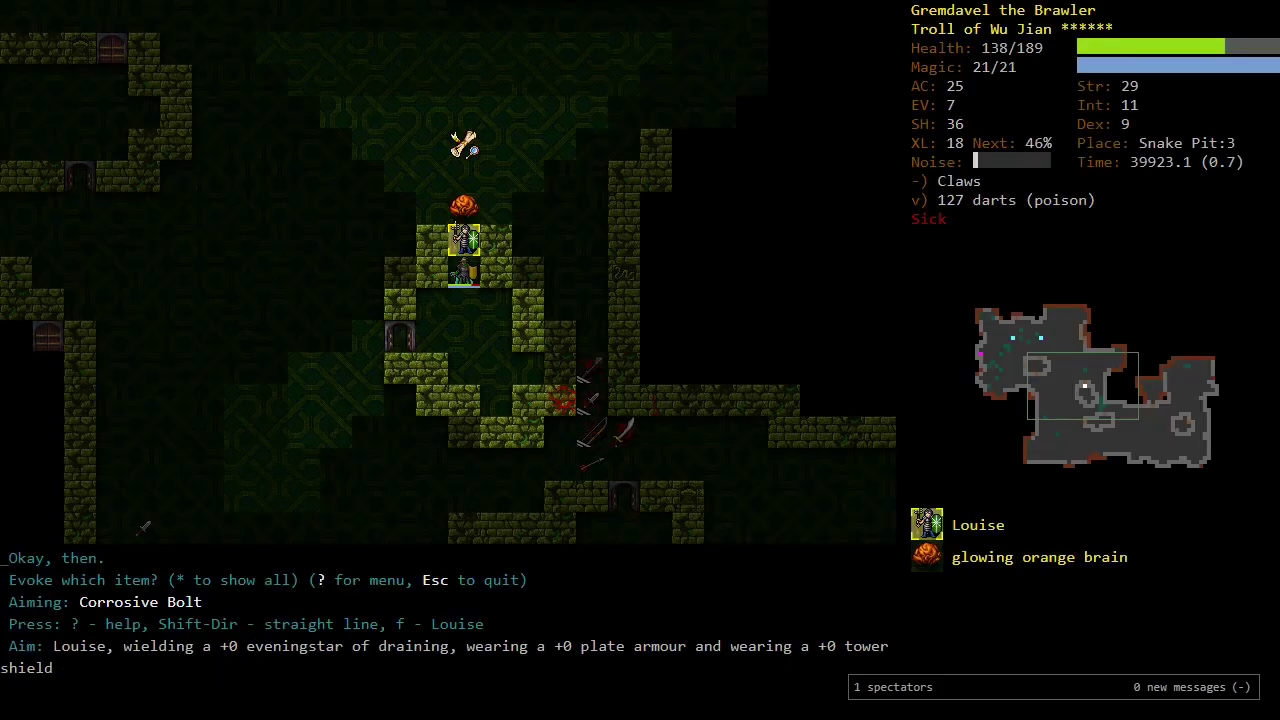
key(f)
key(Return)
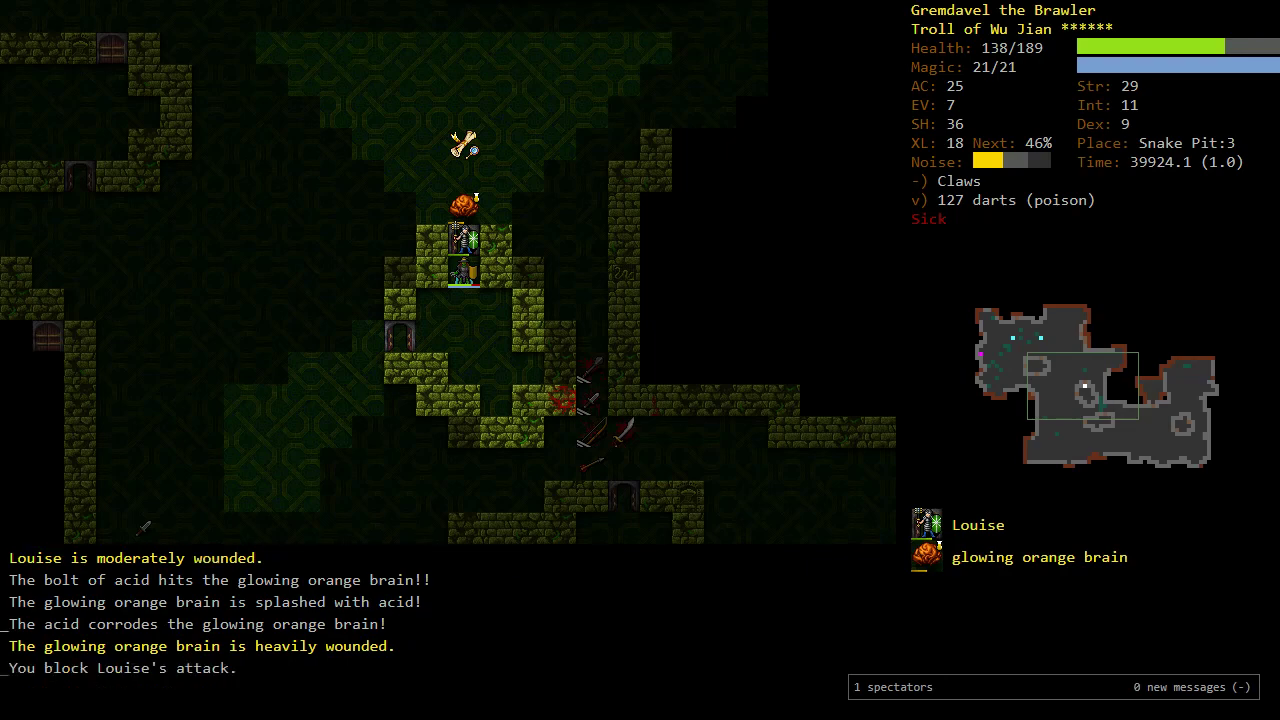
Step: Attack Louise, then fire another acid bolt at the brain
key(Up)
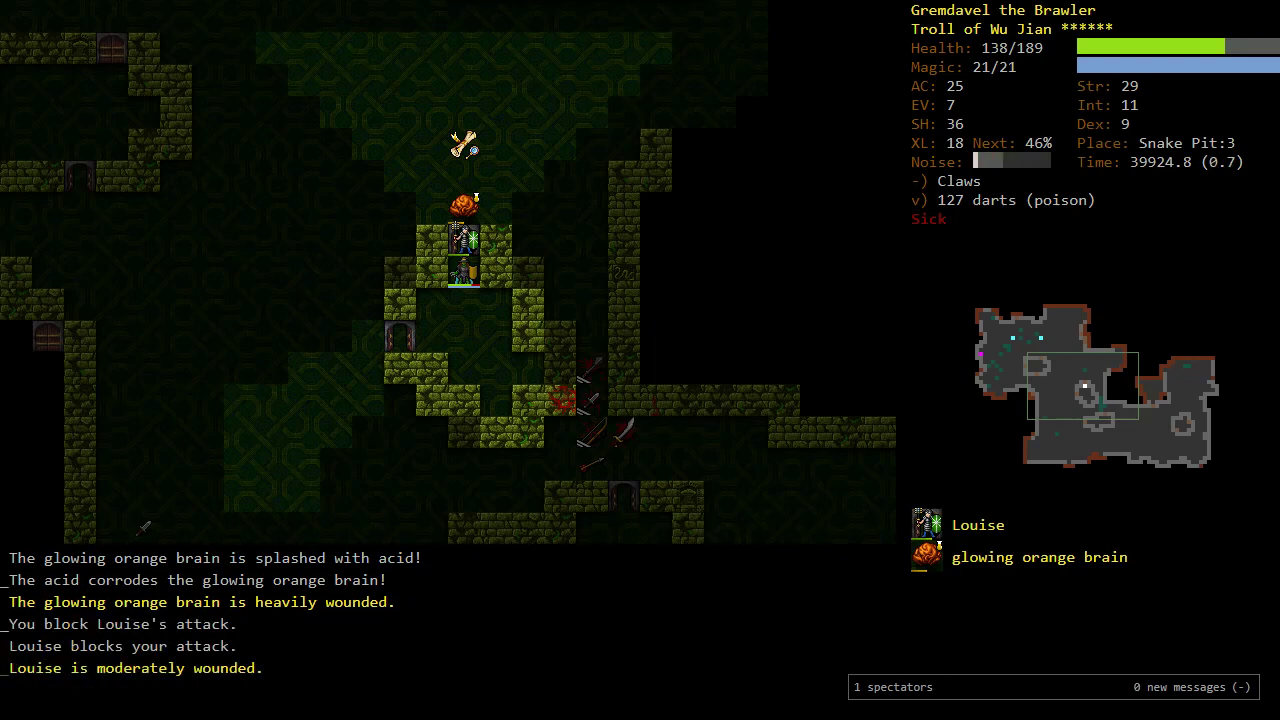
key(V)
key(E)
key(Return)
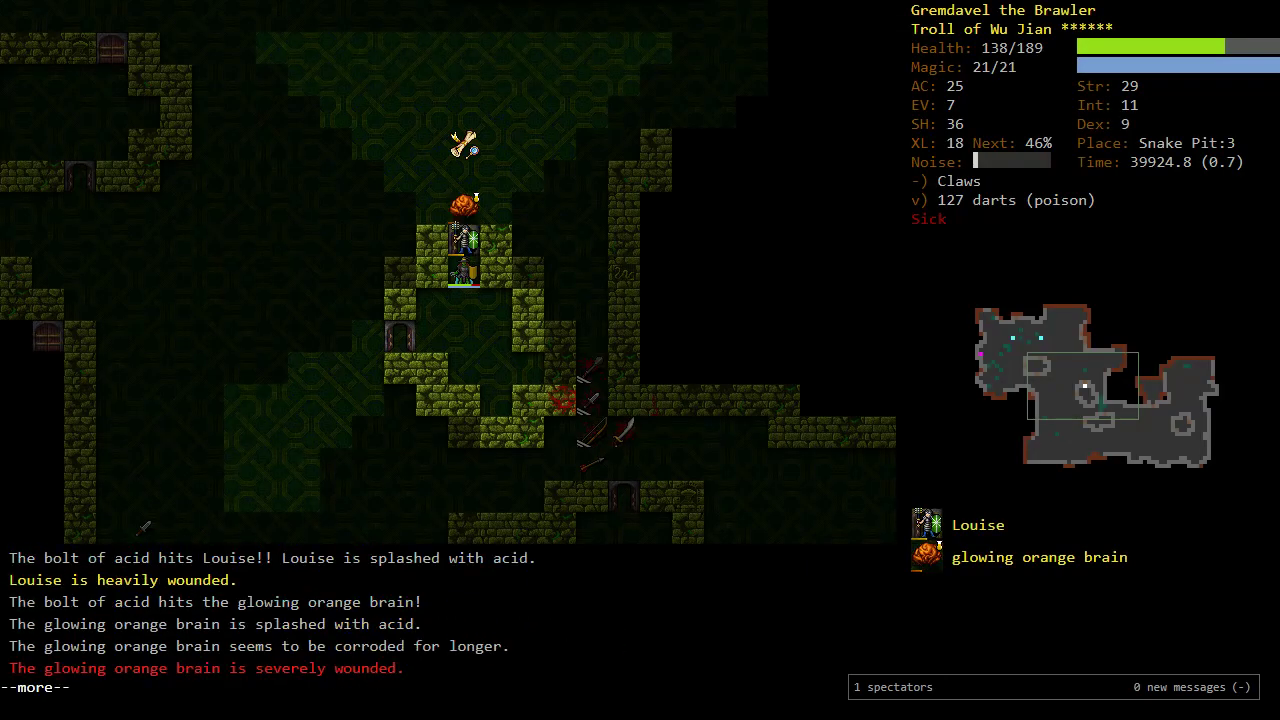
key(Return)
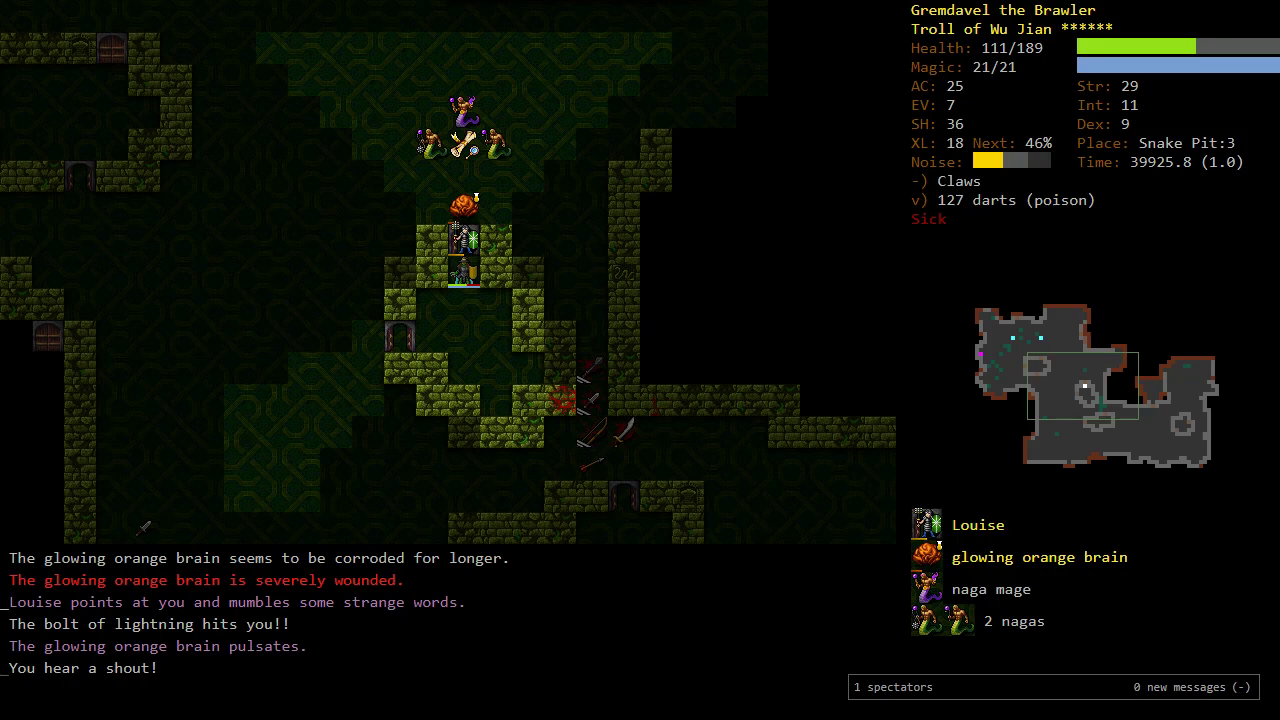
Step: Fire a third acid bolt along the line toward the naga mage
key(V)
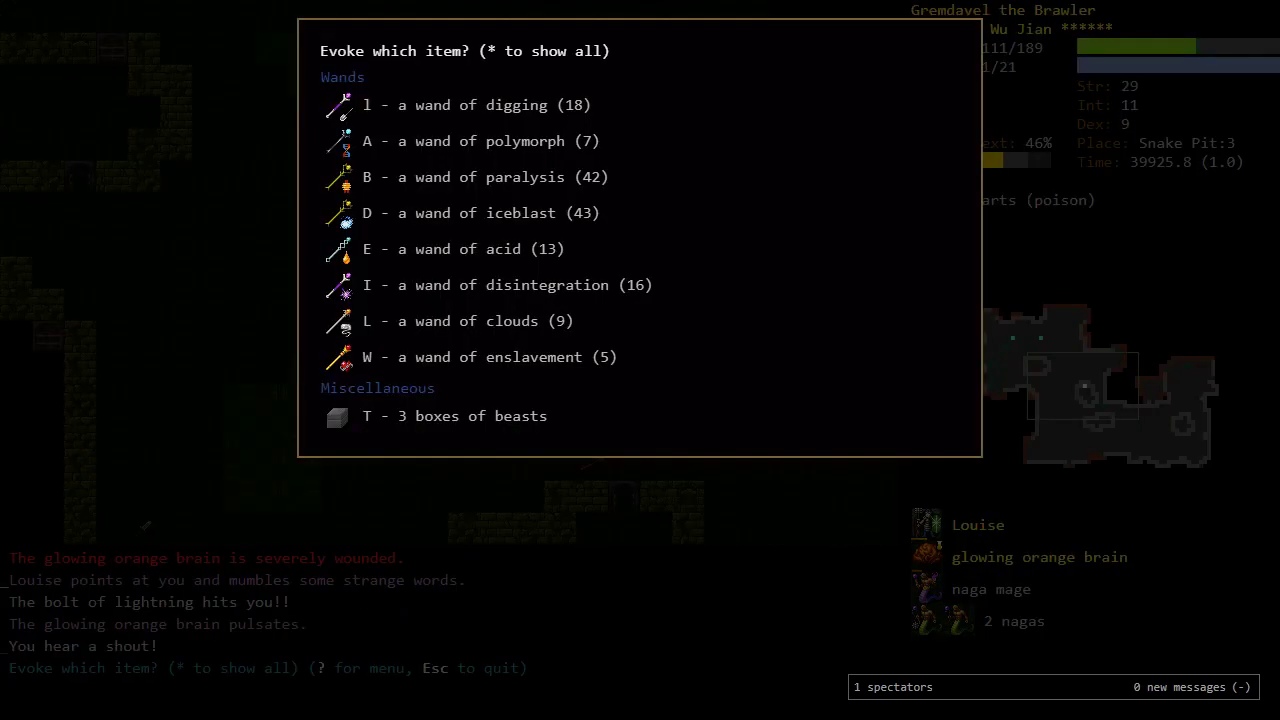
key(E)
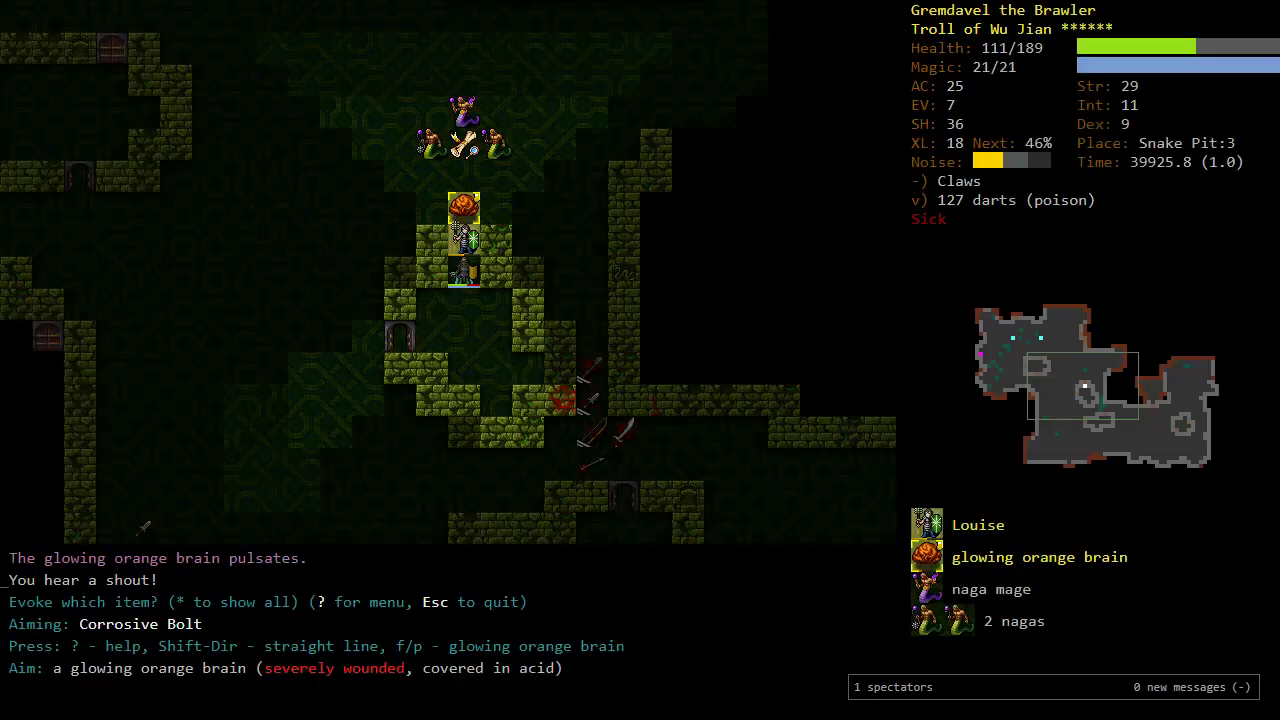
key(Up)
key(Up)
key(Up)
key(Return)
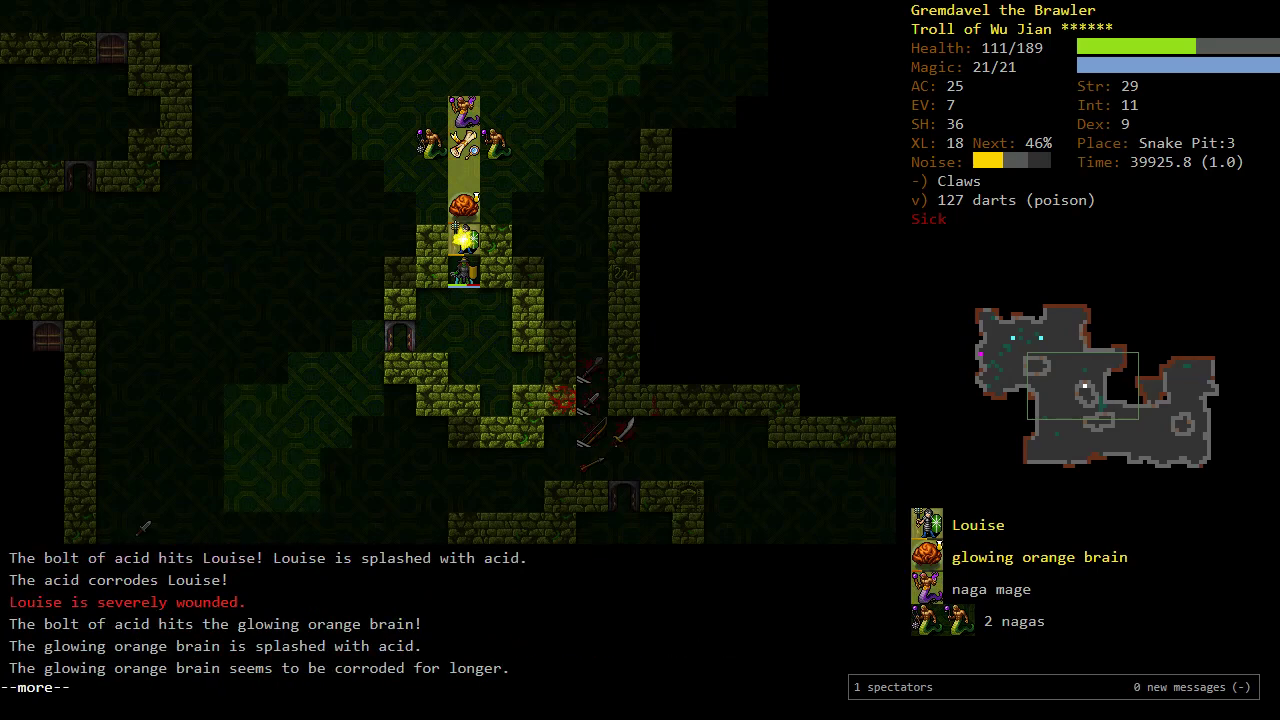
key(Return)
Step: Kill Louise in melee, then step east off her item-covered door tile
key(b)
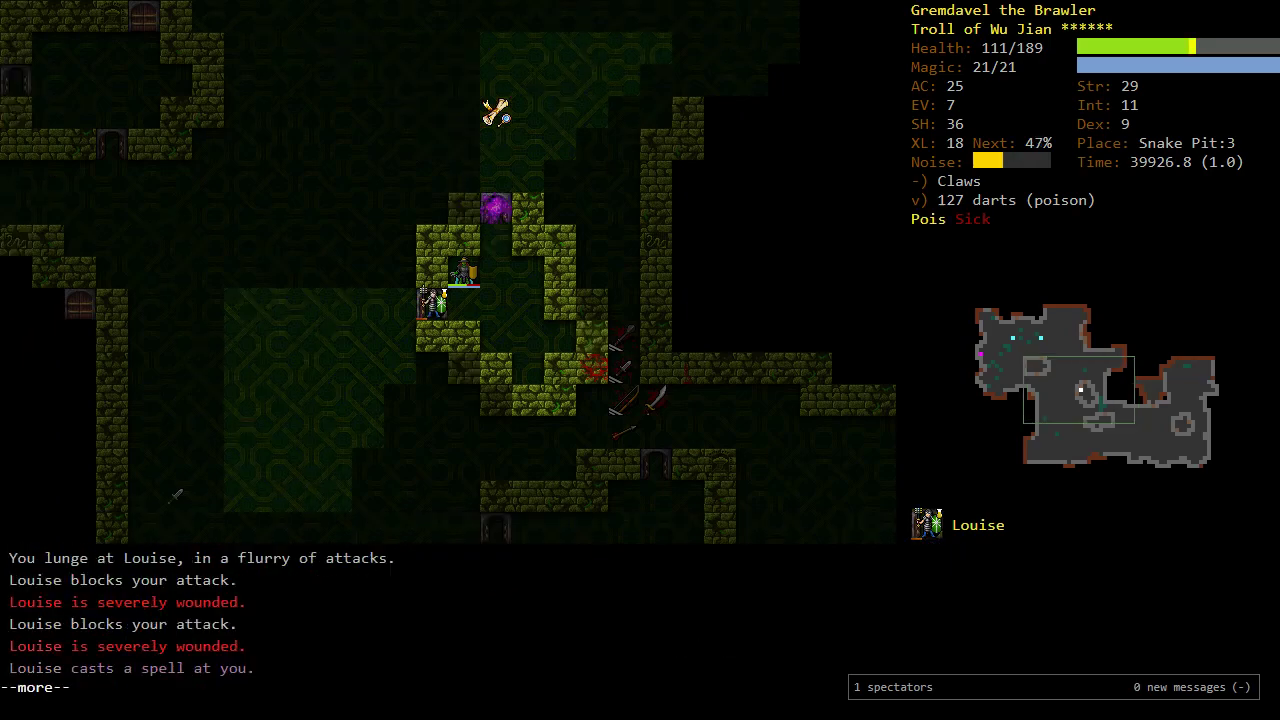
key(Return)
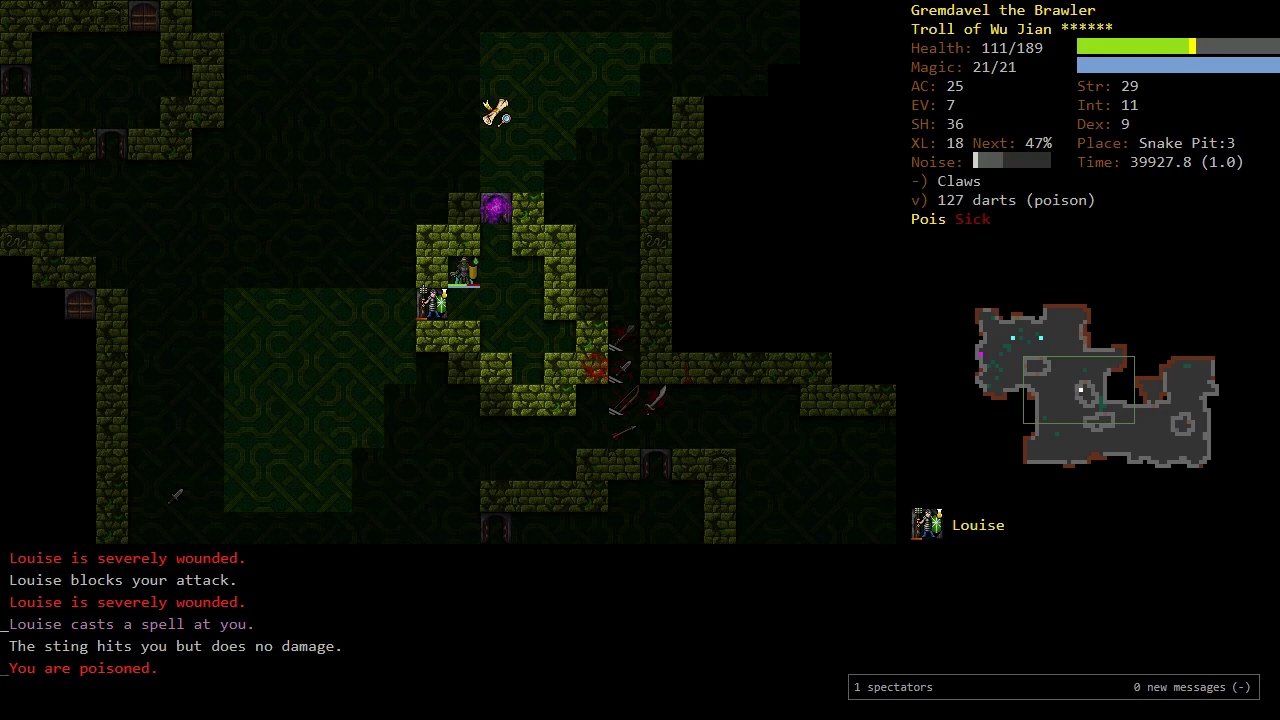
key(b)
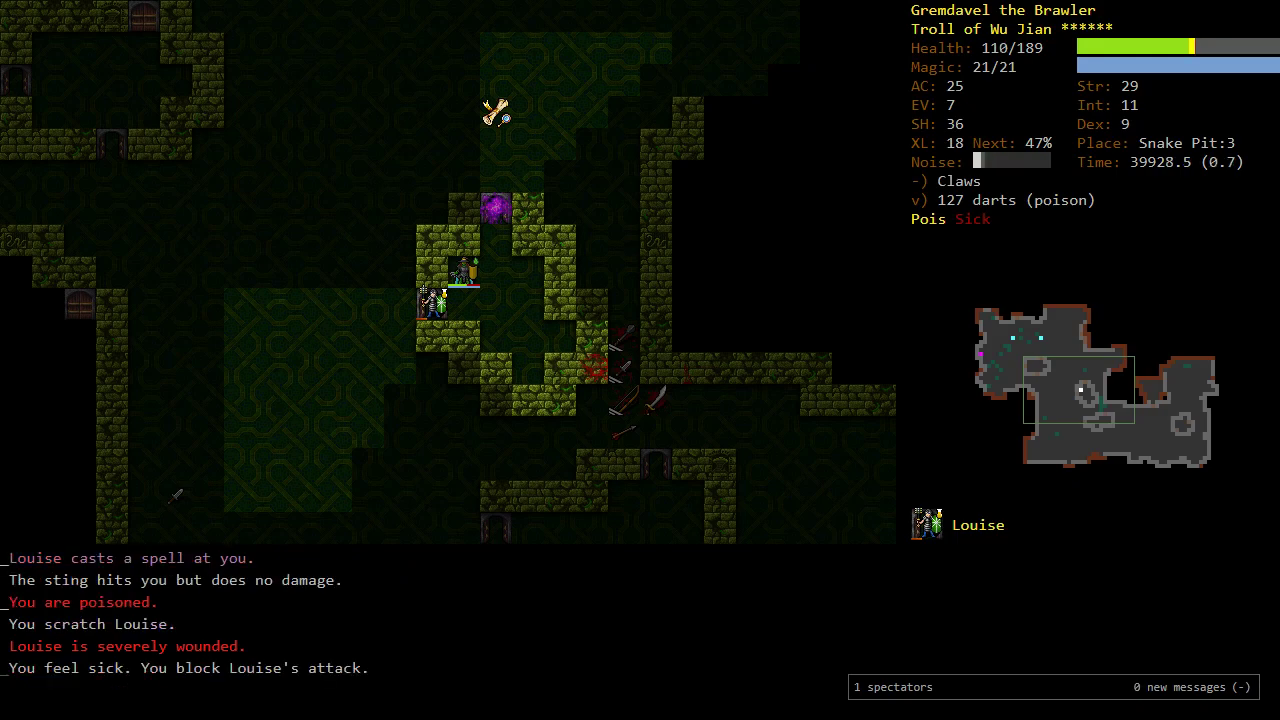
key(b)
key(b)
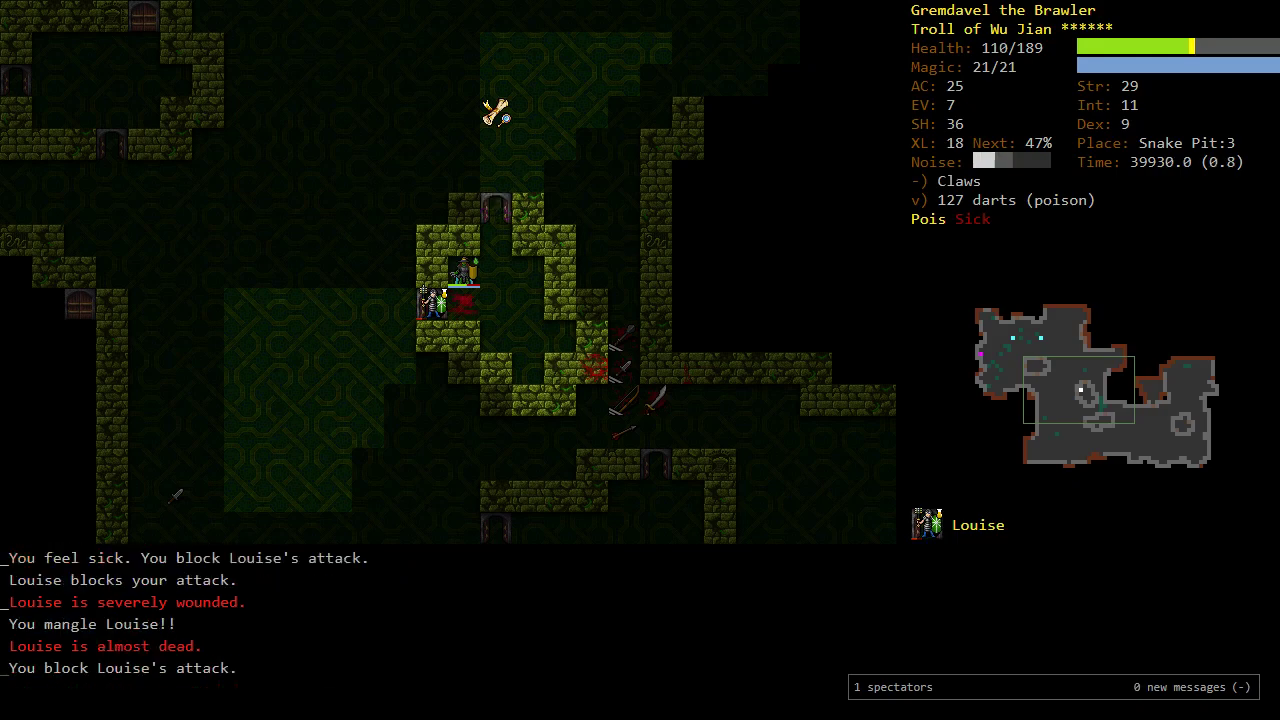
key(b)
key(Return)
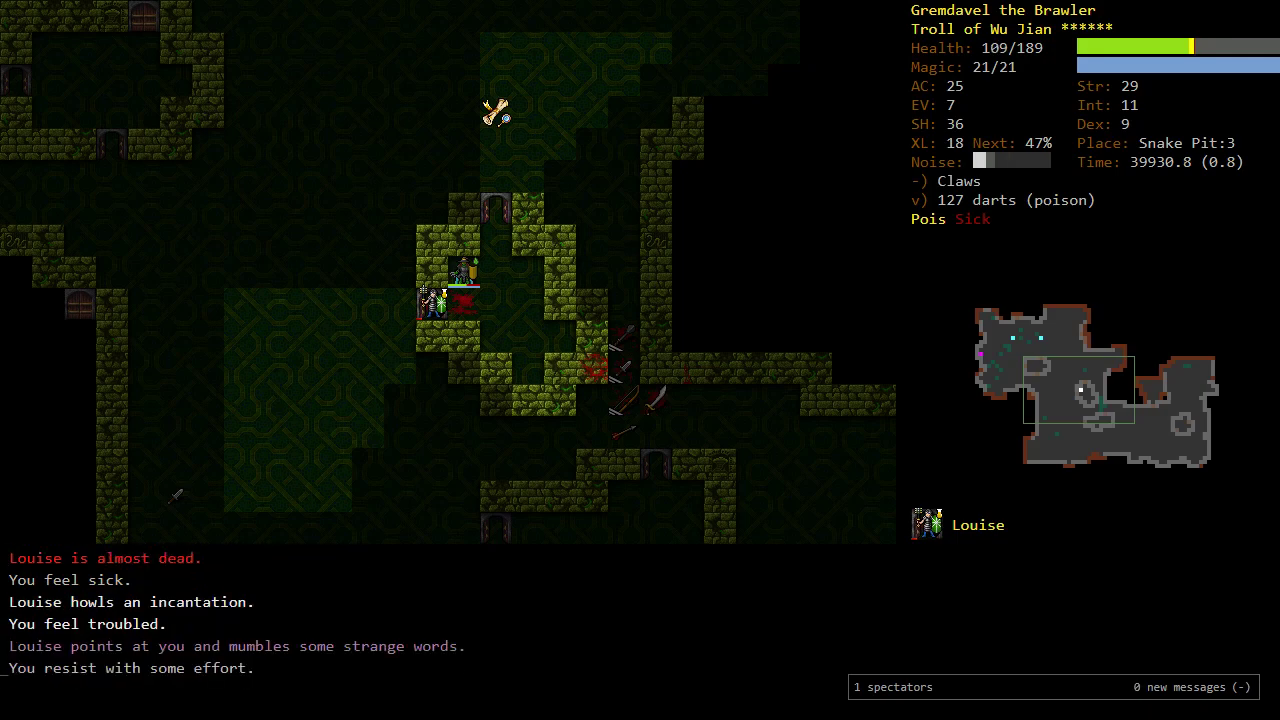
key(b)
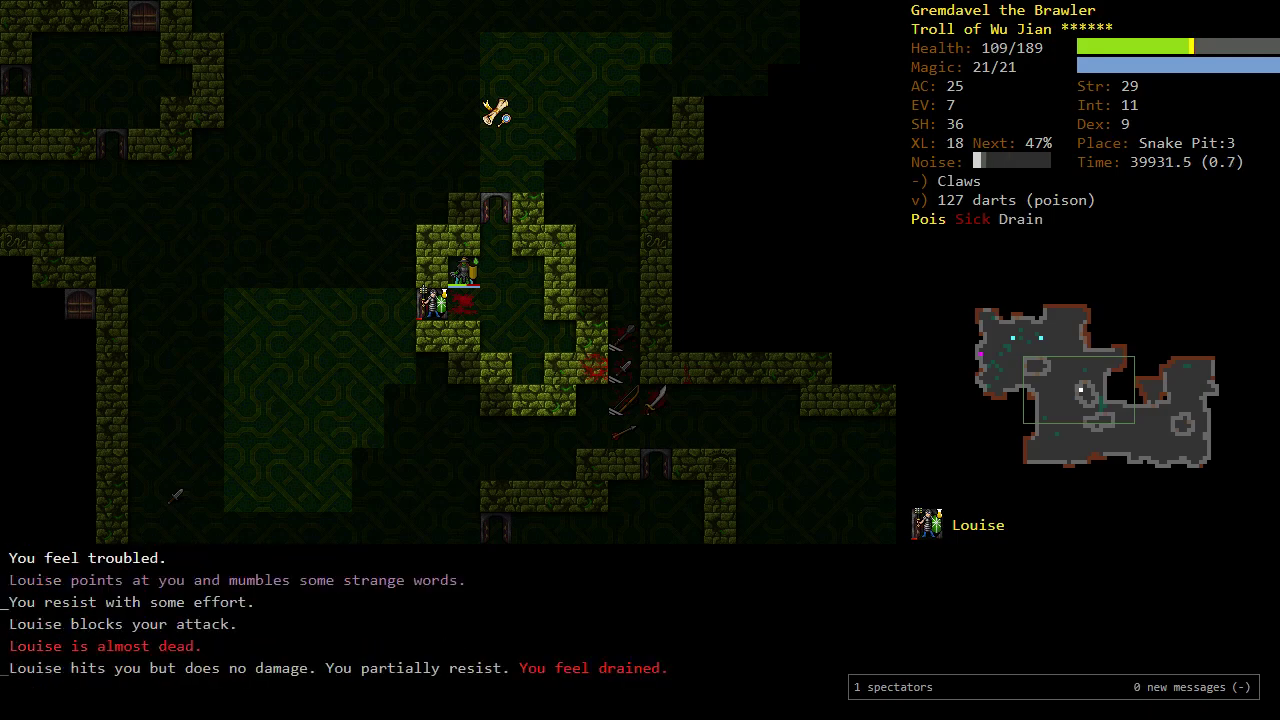
key(b)
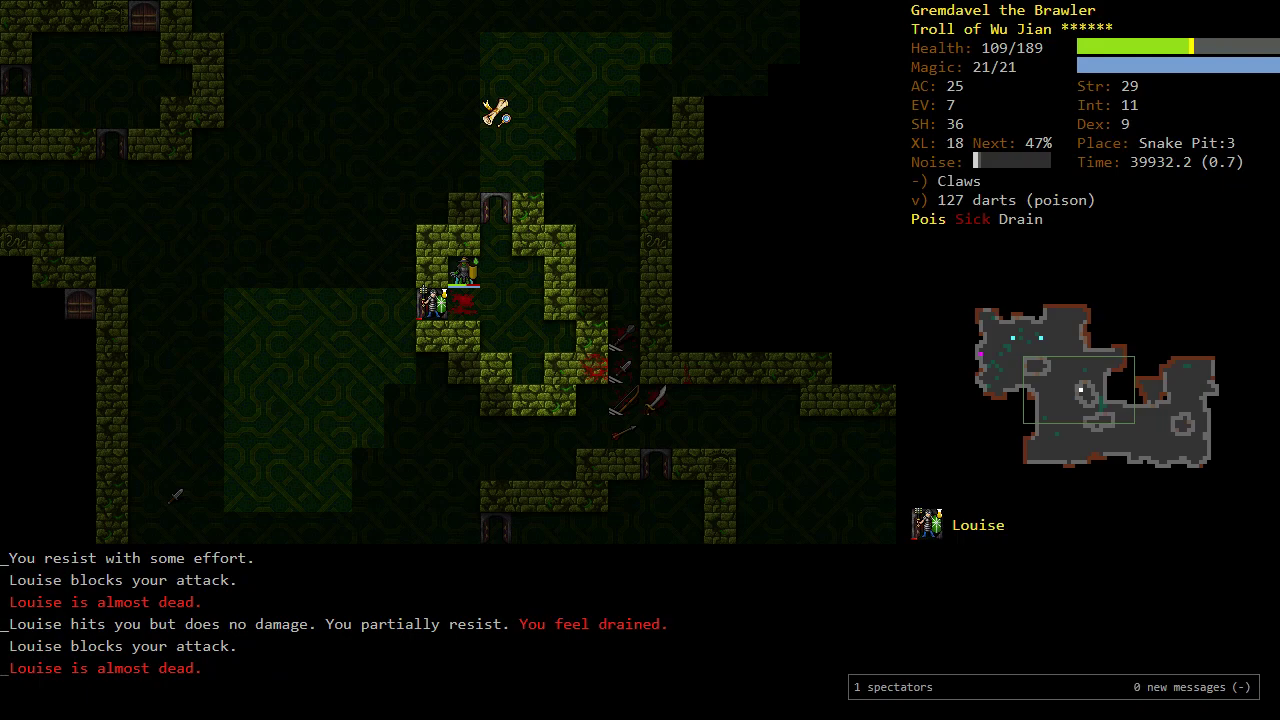
key(b)
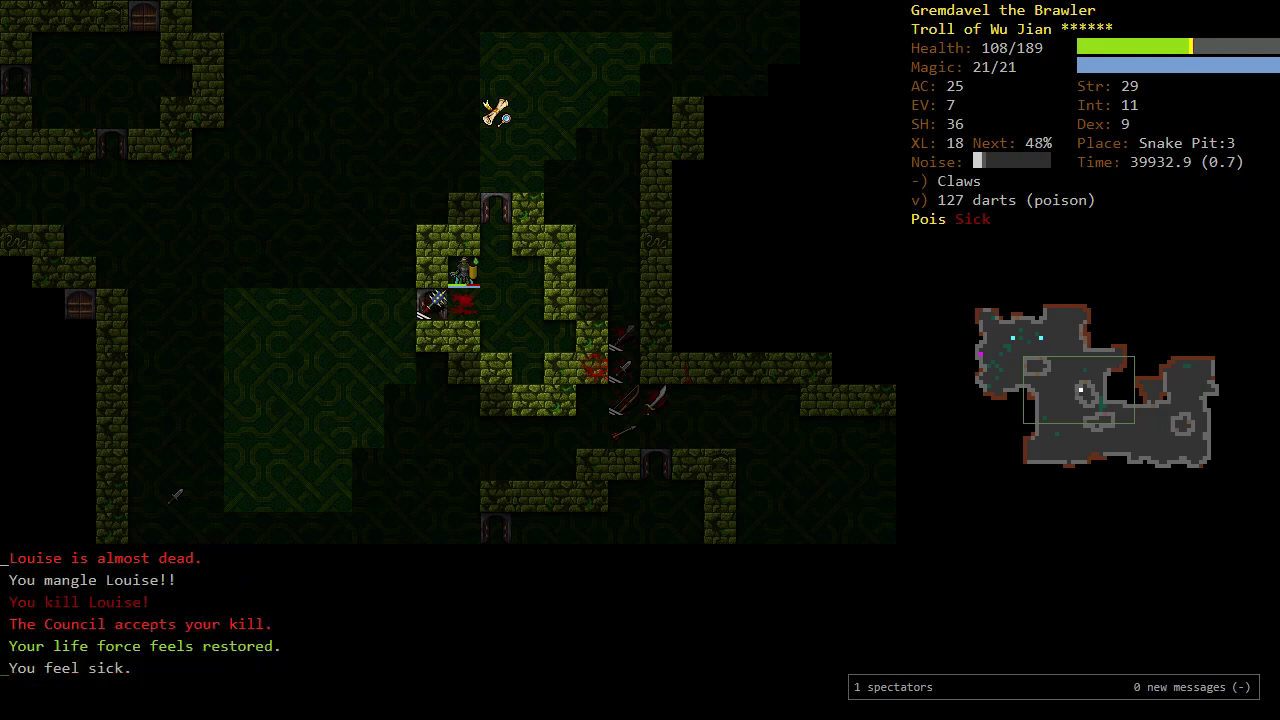
key(b)
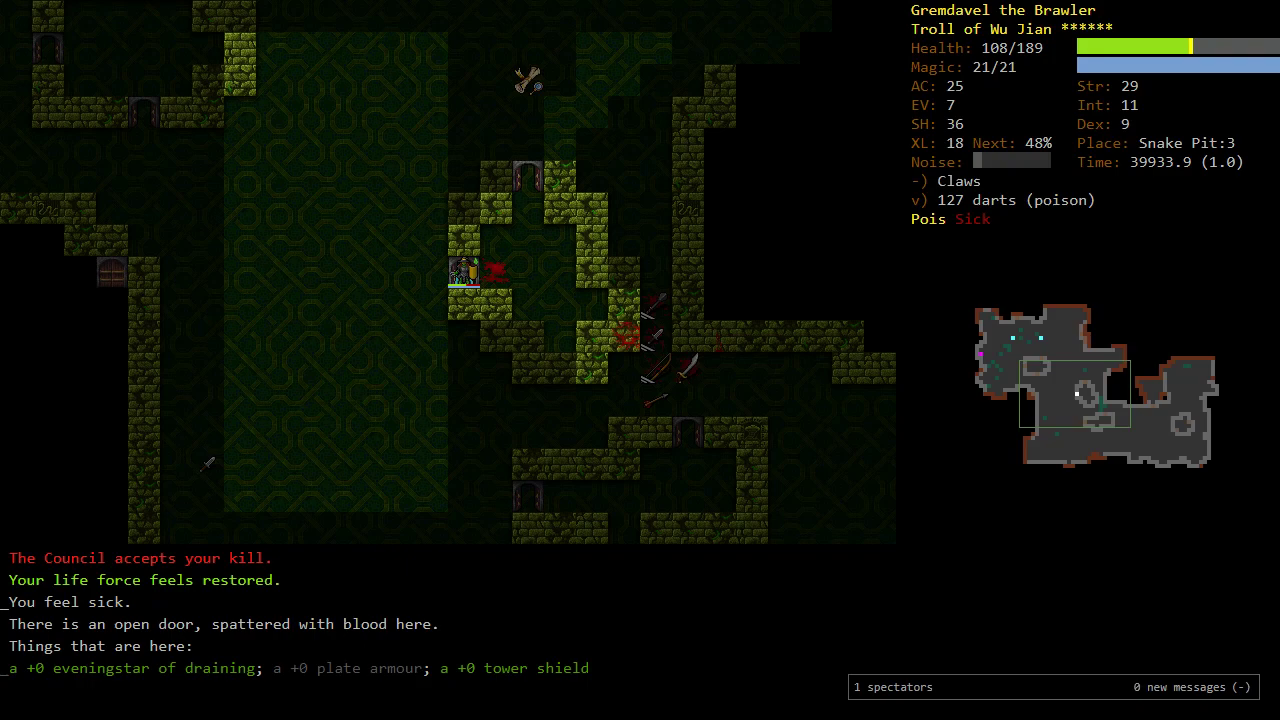
key(l)
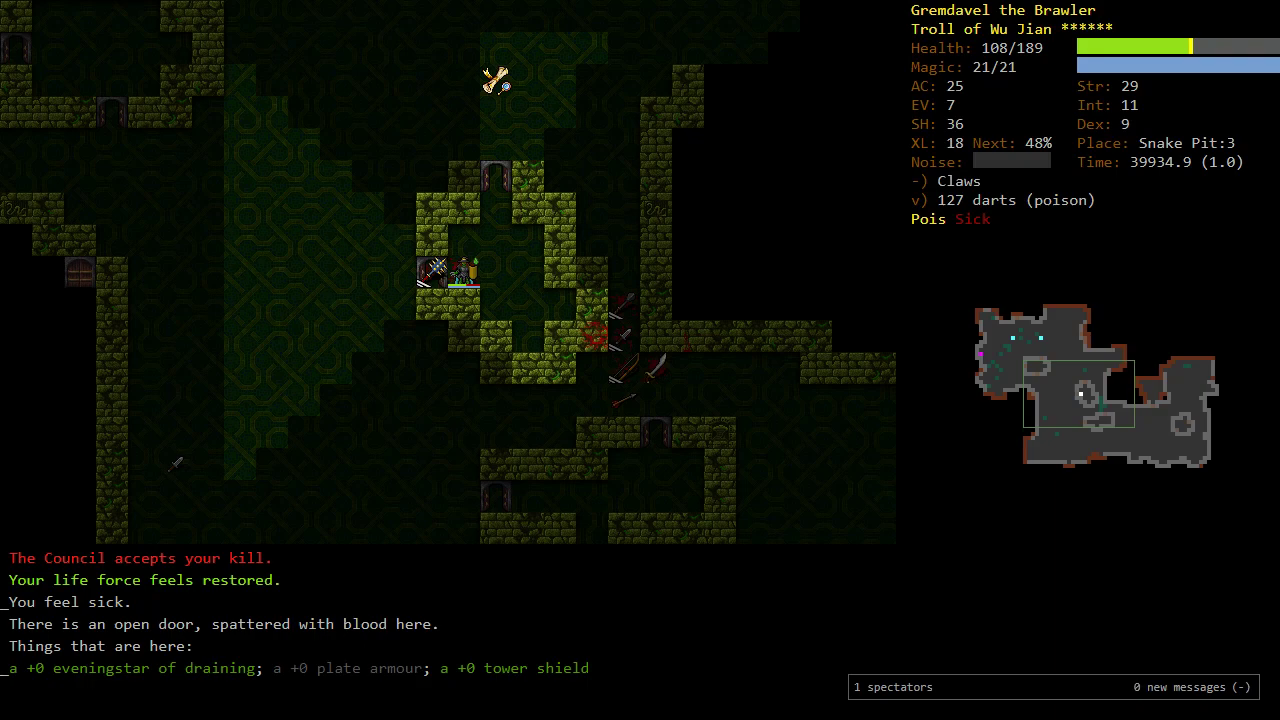
Step: Rest to full health, then walk onto the doorway scroll and nearby item piles
key(k)
key(5)
key(5)
key(5)
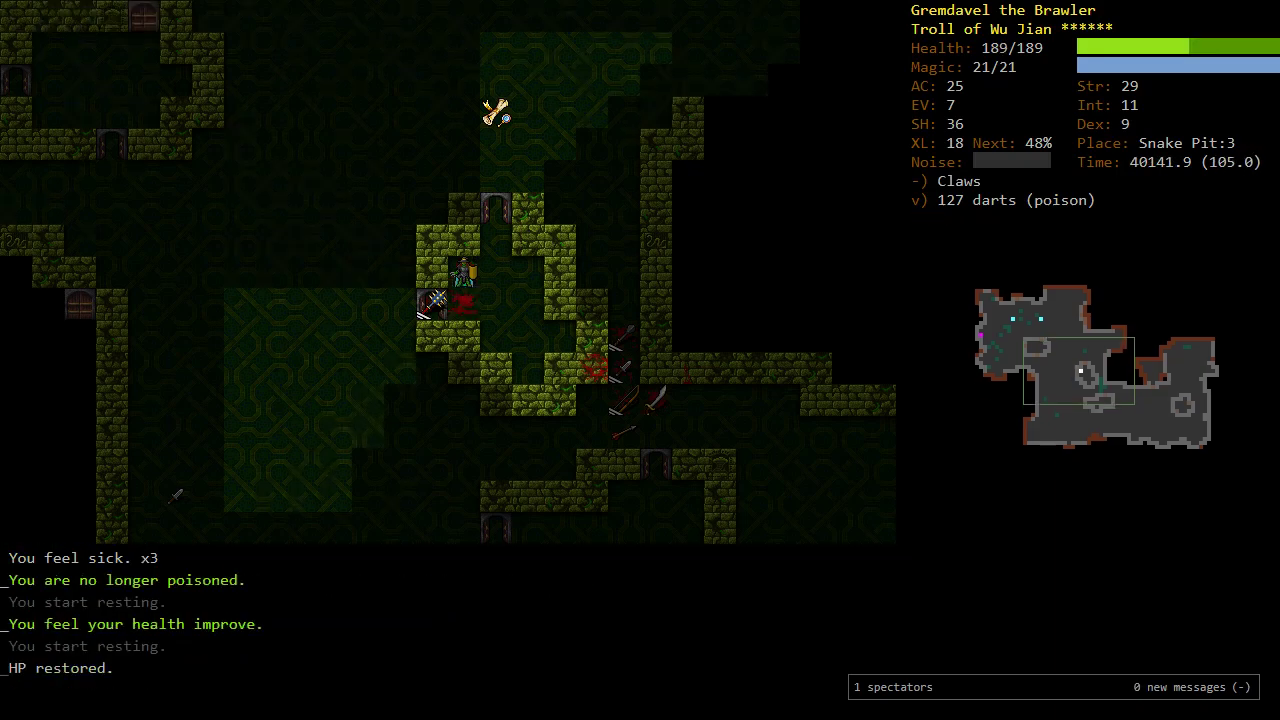
key(o)
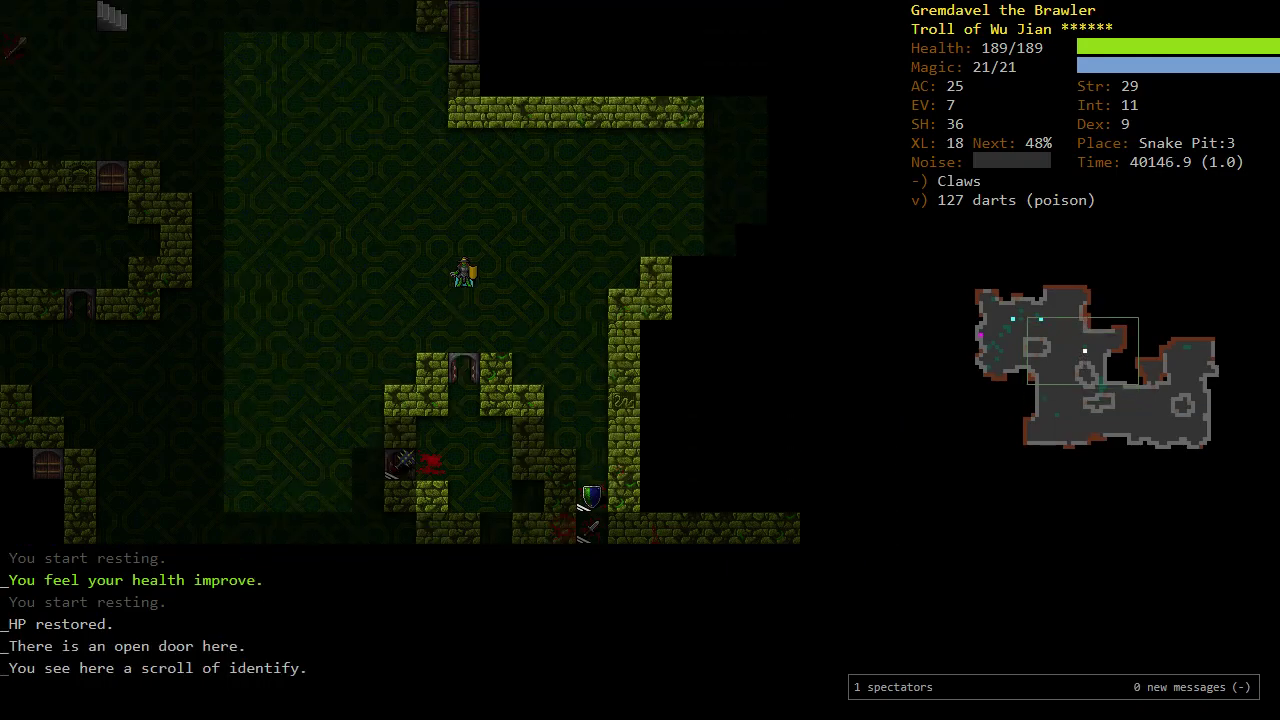
key(o)
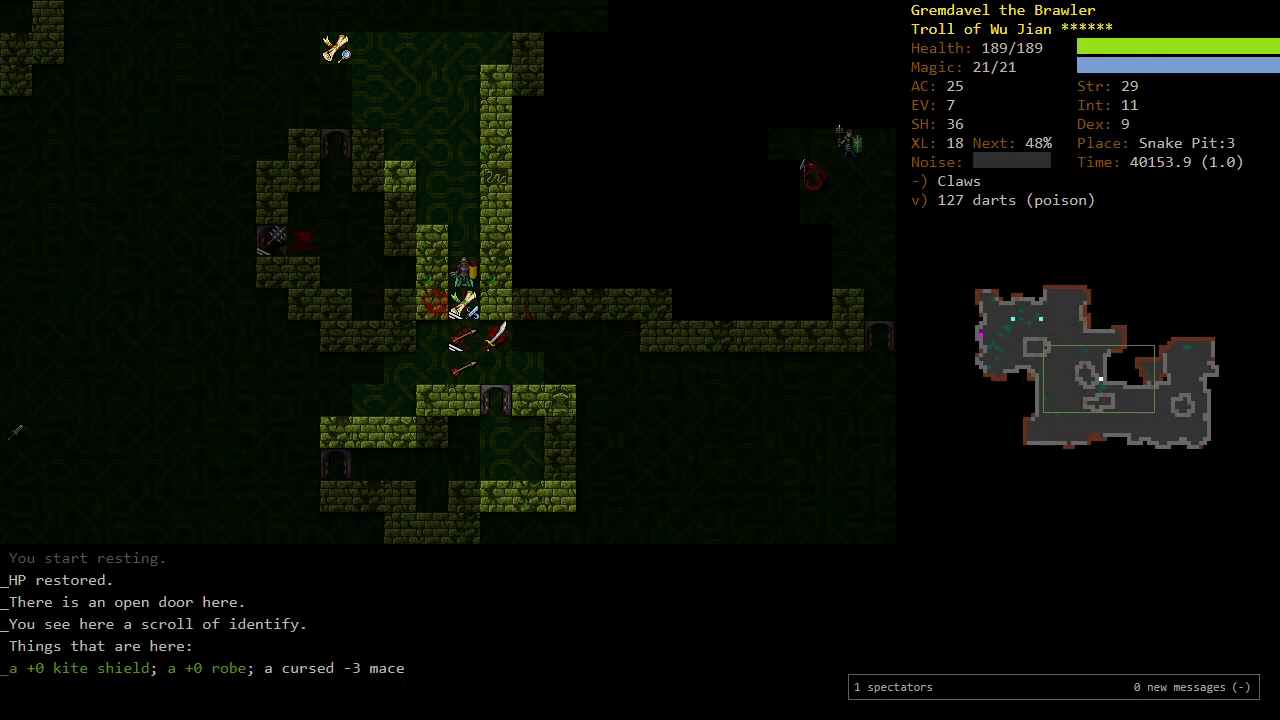
key(o)
key(o)
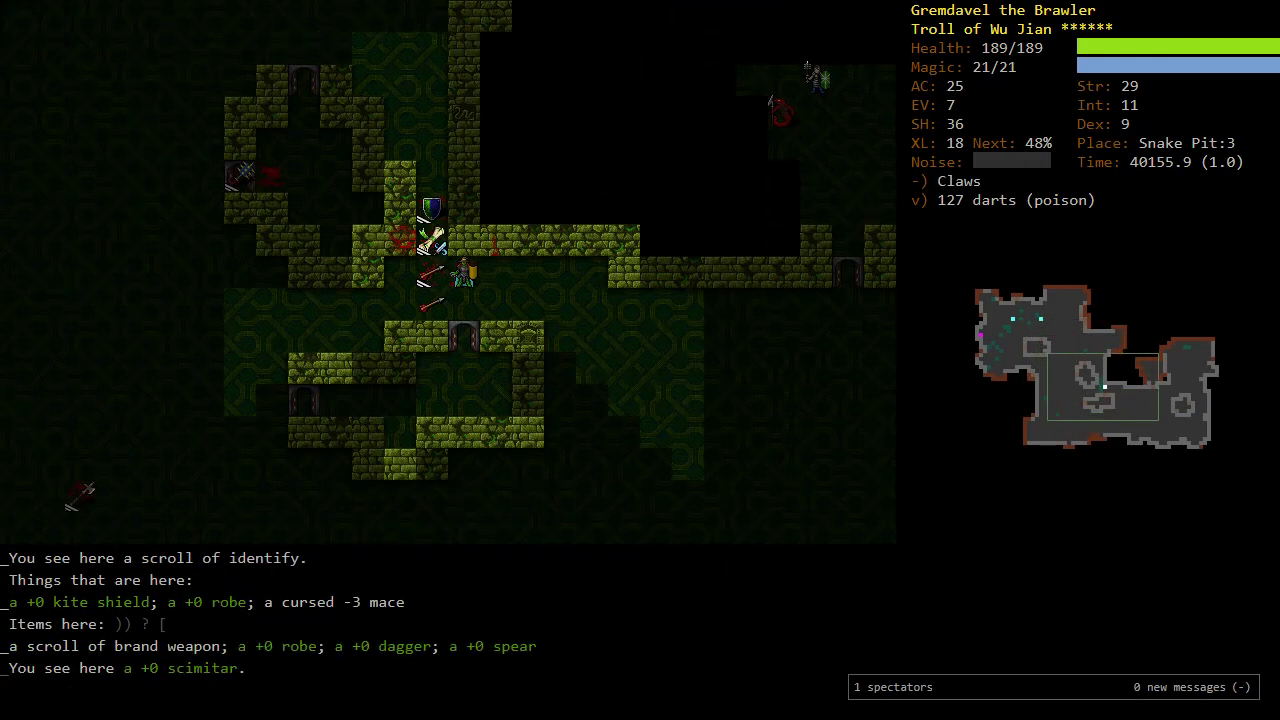
Step: Kill the salamander and travel to the nearby open door
key(j)
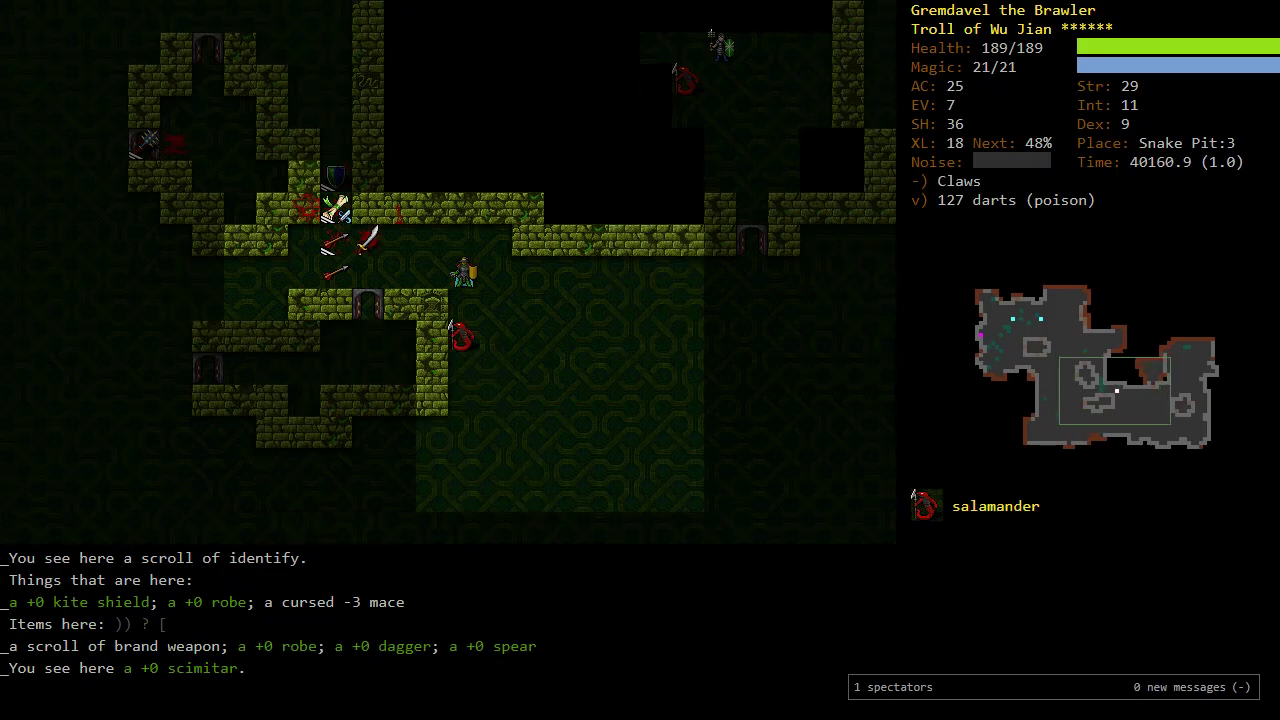
key(j)
key(j)
key(j)
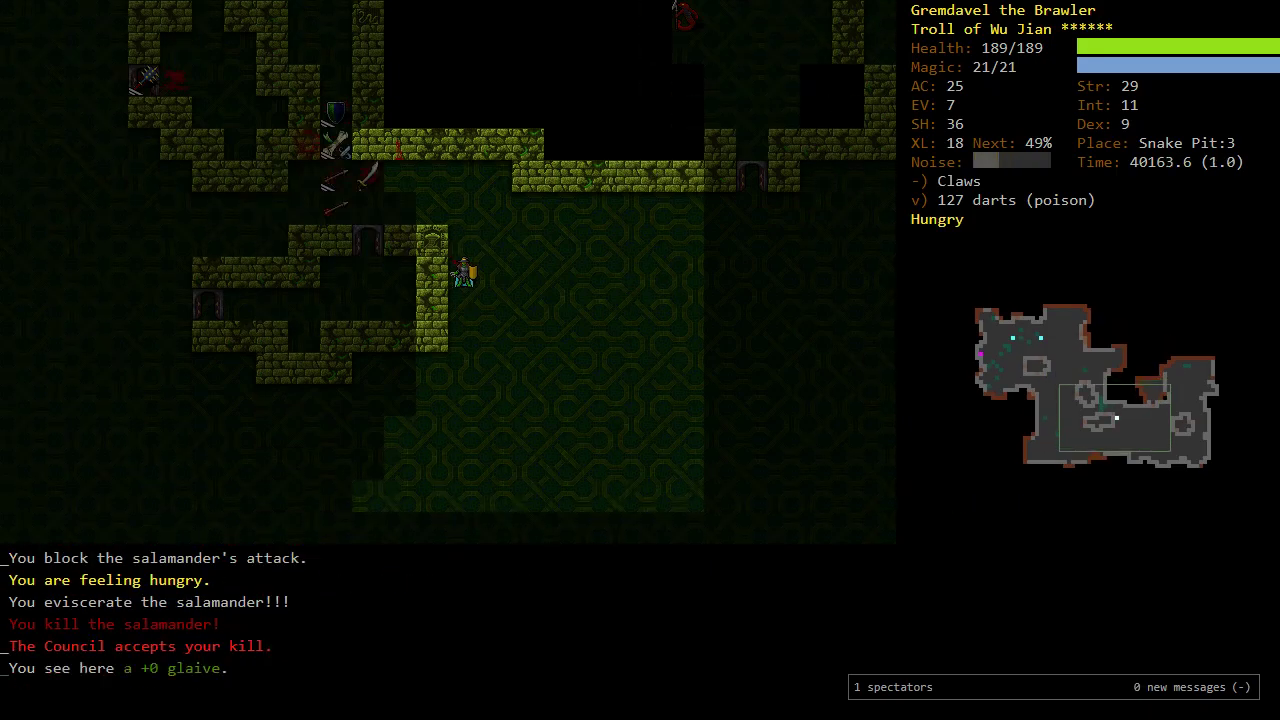
key(o)
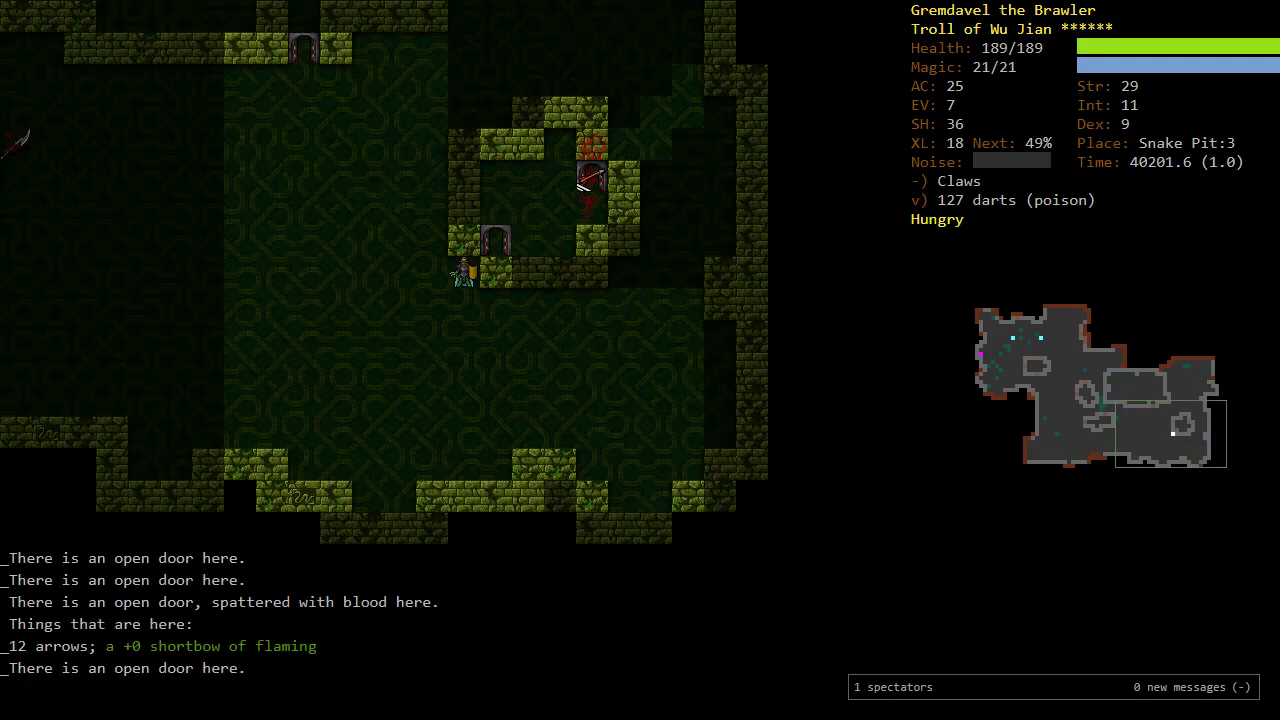
Step: Move through the room, aim darts at the salamander mystic, then cancel the throw
key(o)
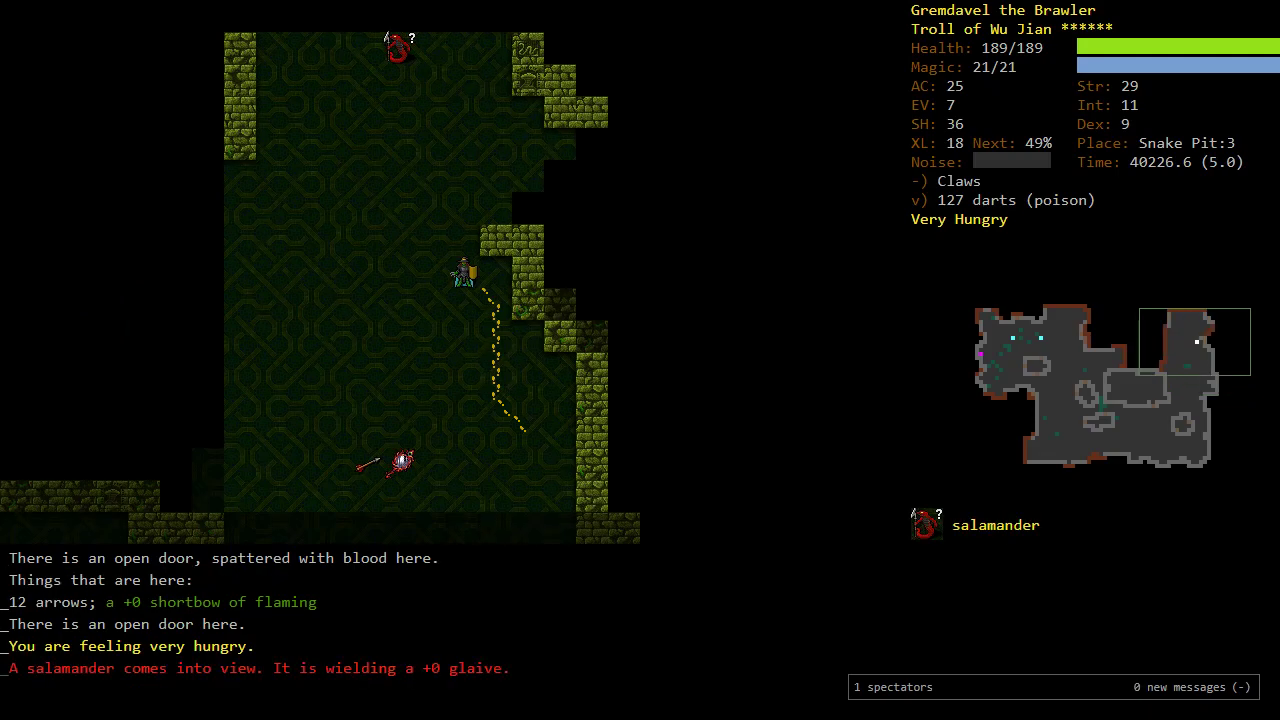
key(h)
key(h)
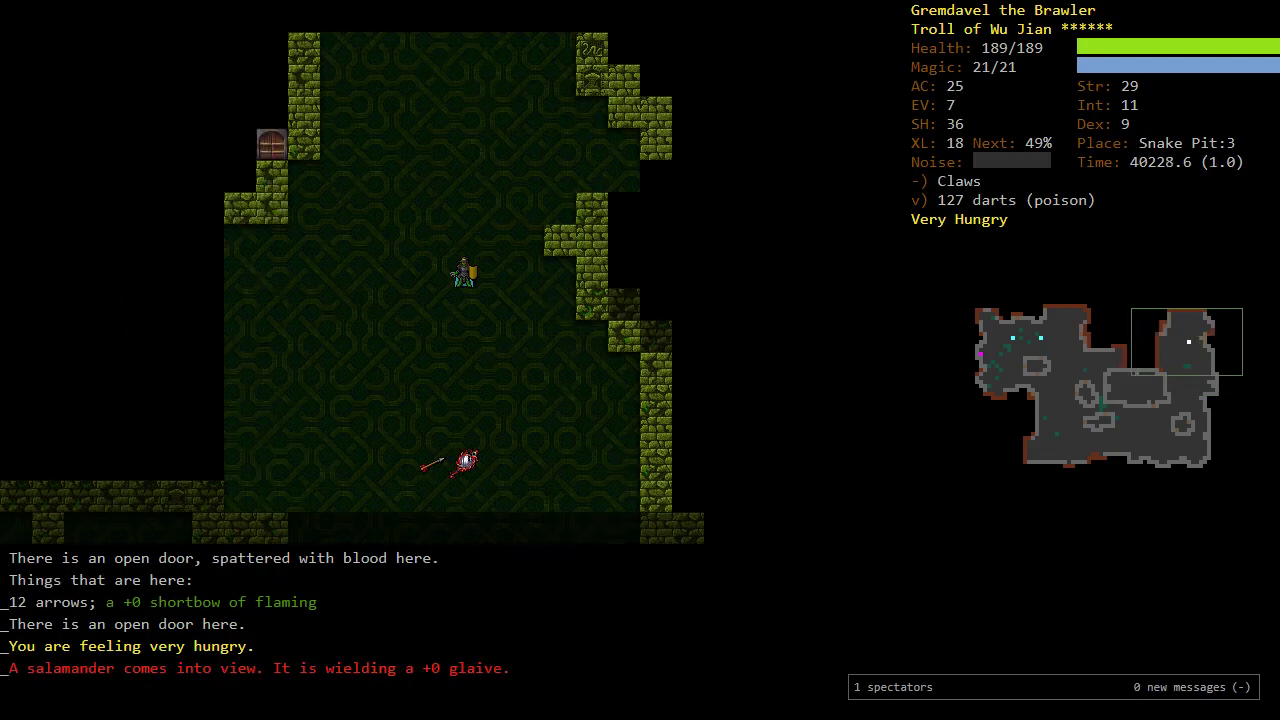
key(k)
key(k)
key(l)
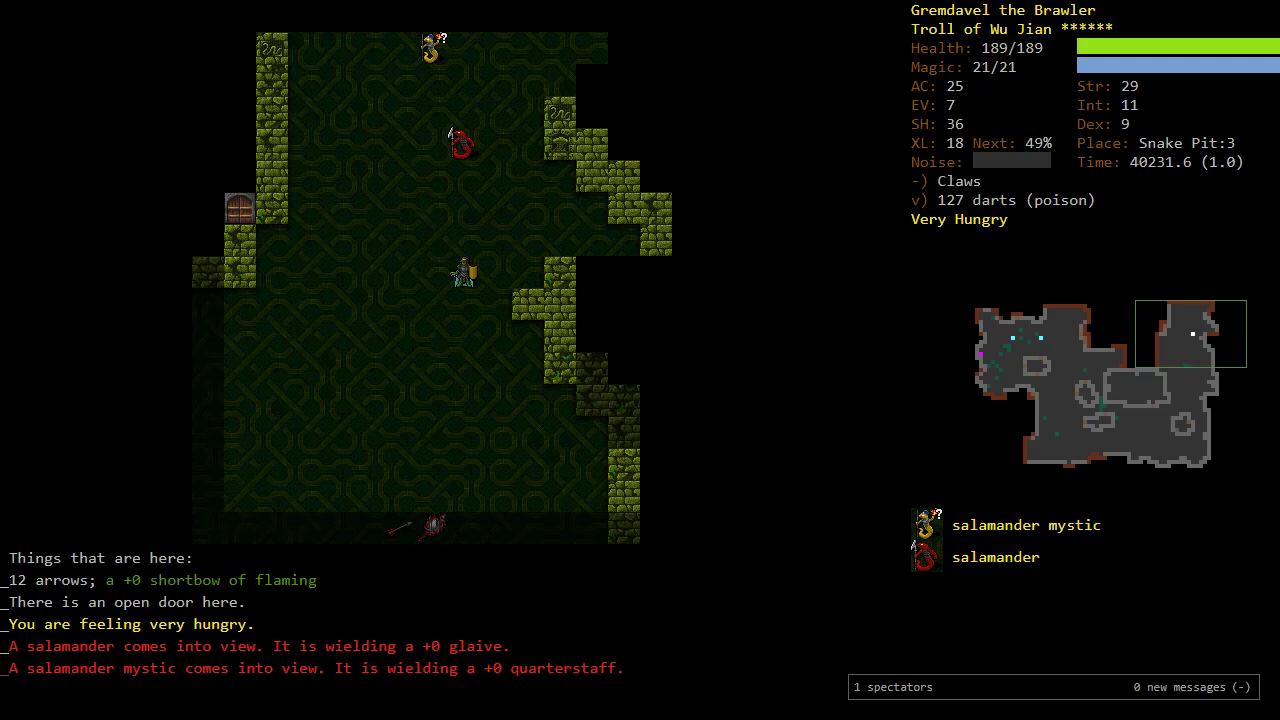
key(f)
key(plus)
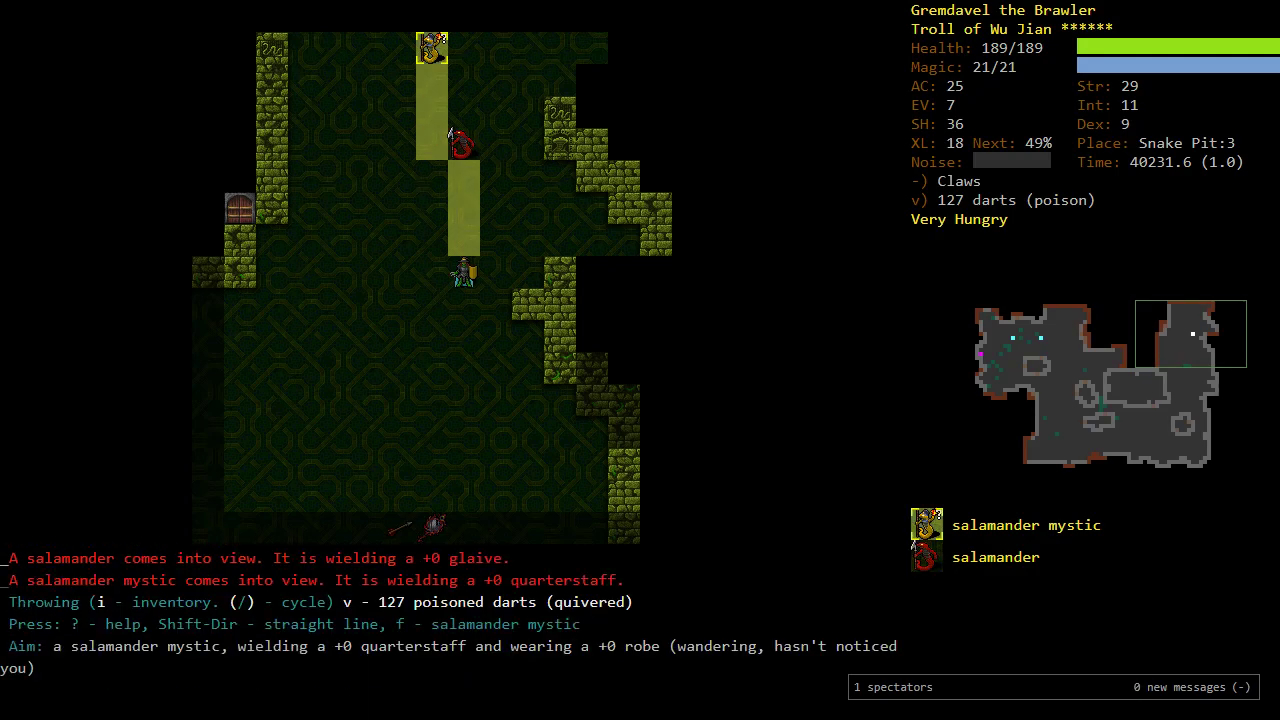
key(Escape)
Step: Close in on the glaive-wielding salamander, kill it and butcher its corpse
key(n)
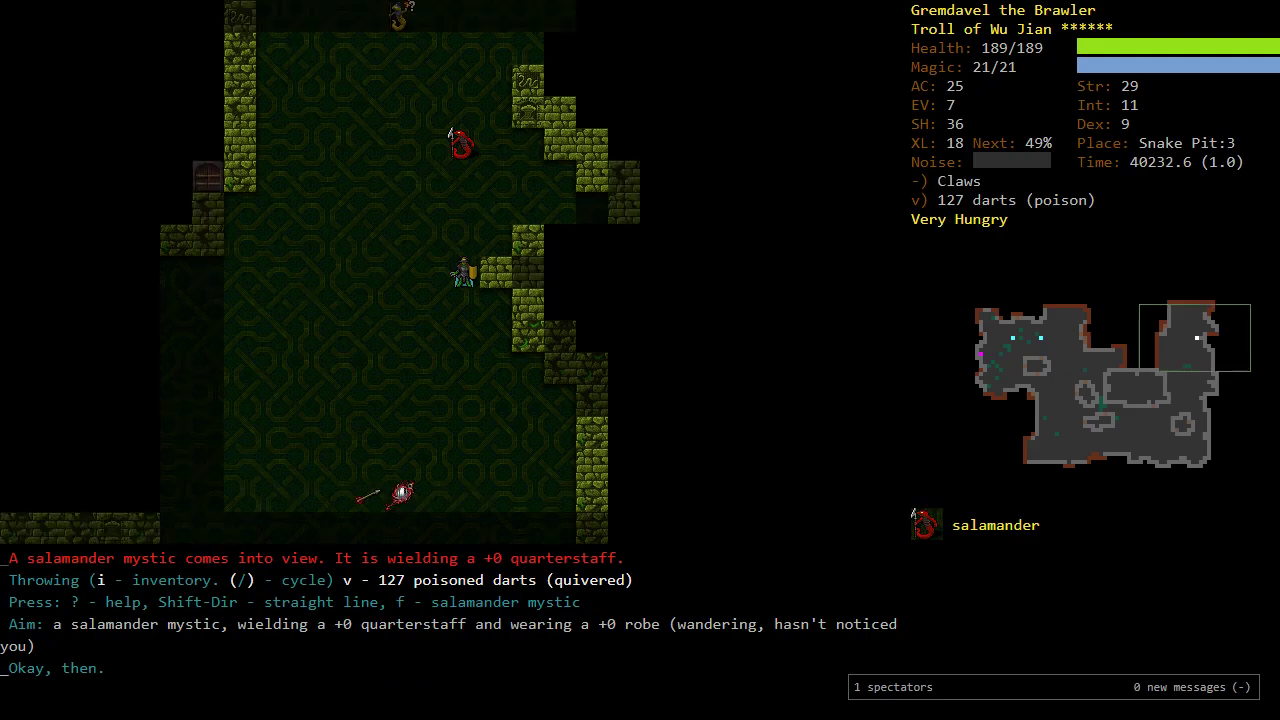
key(j)
key(n)
key(n)
key(s)
key(j)
key(j)
key(j)
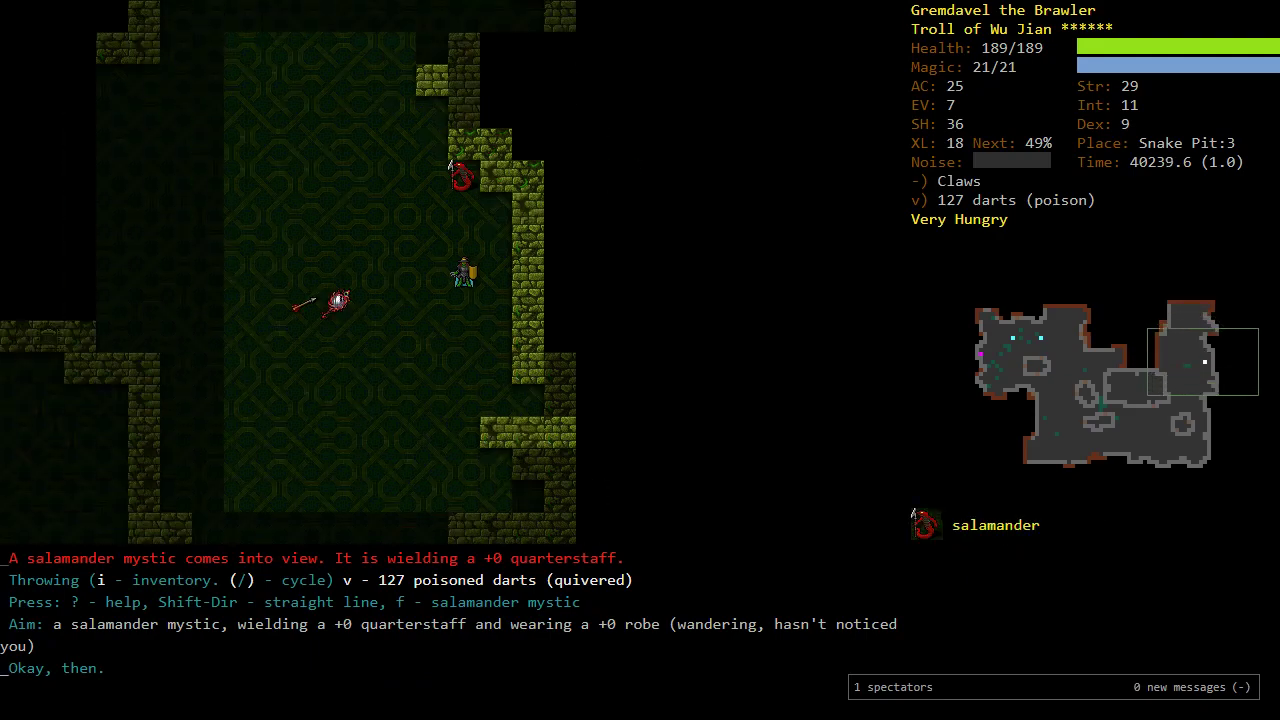
key(h)
key(k)
key(k)
key(k)
key(k)
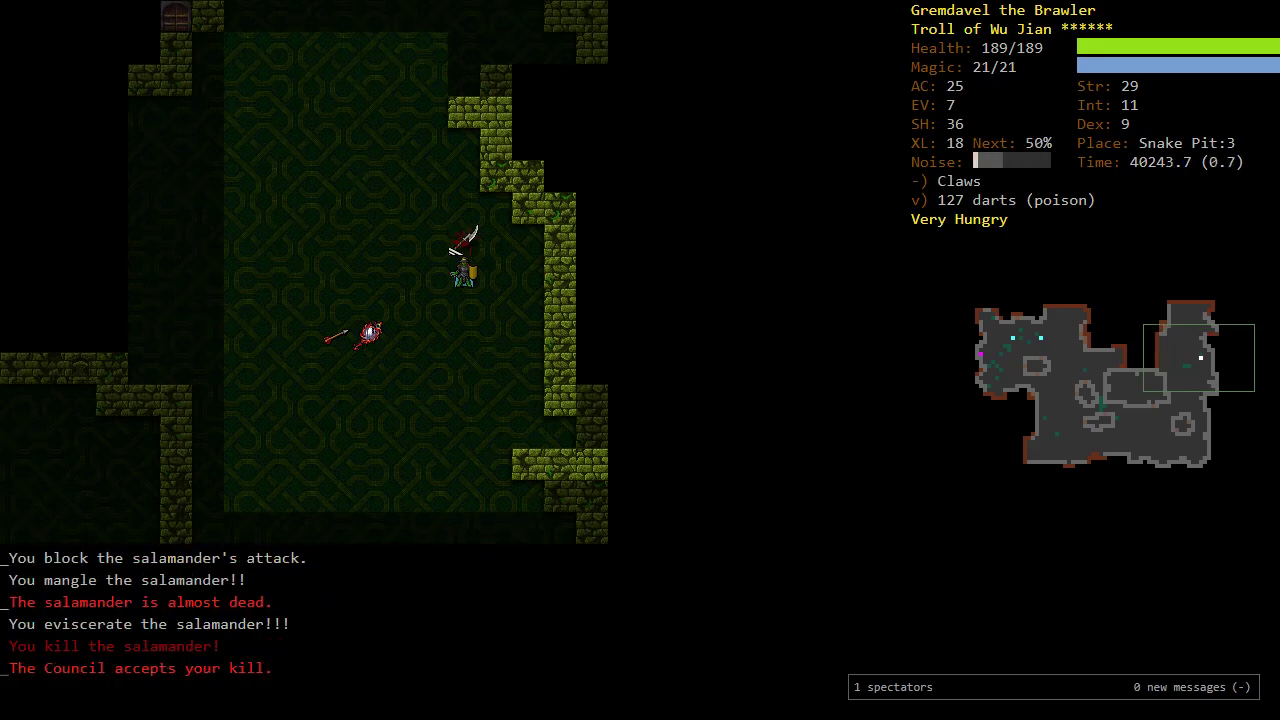
key(k)
key(c)
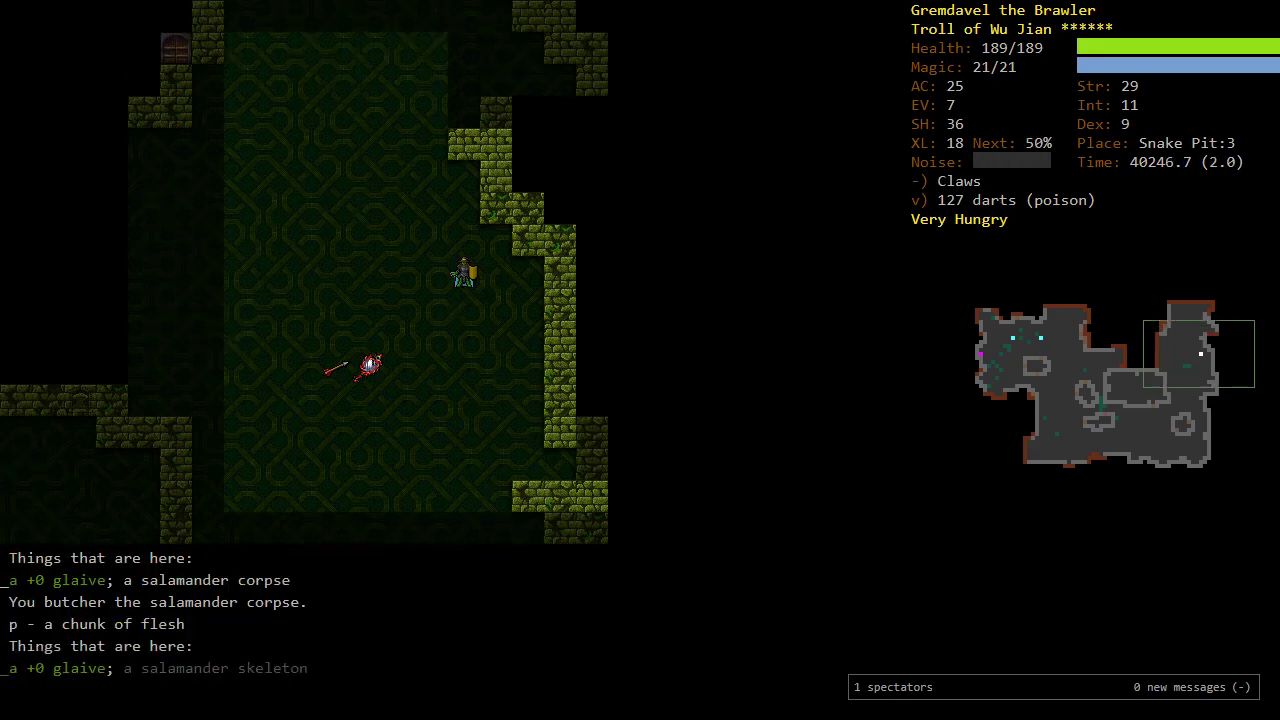
Step: Walk north-west through the cavern and keep exploring north
key(y)
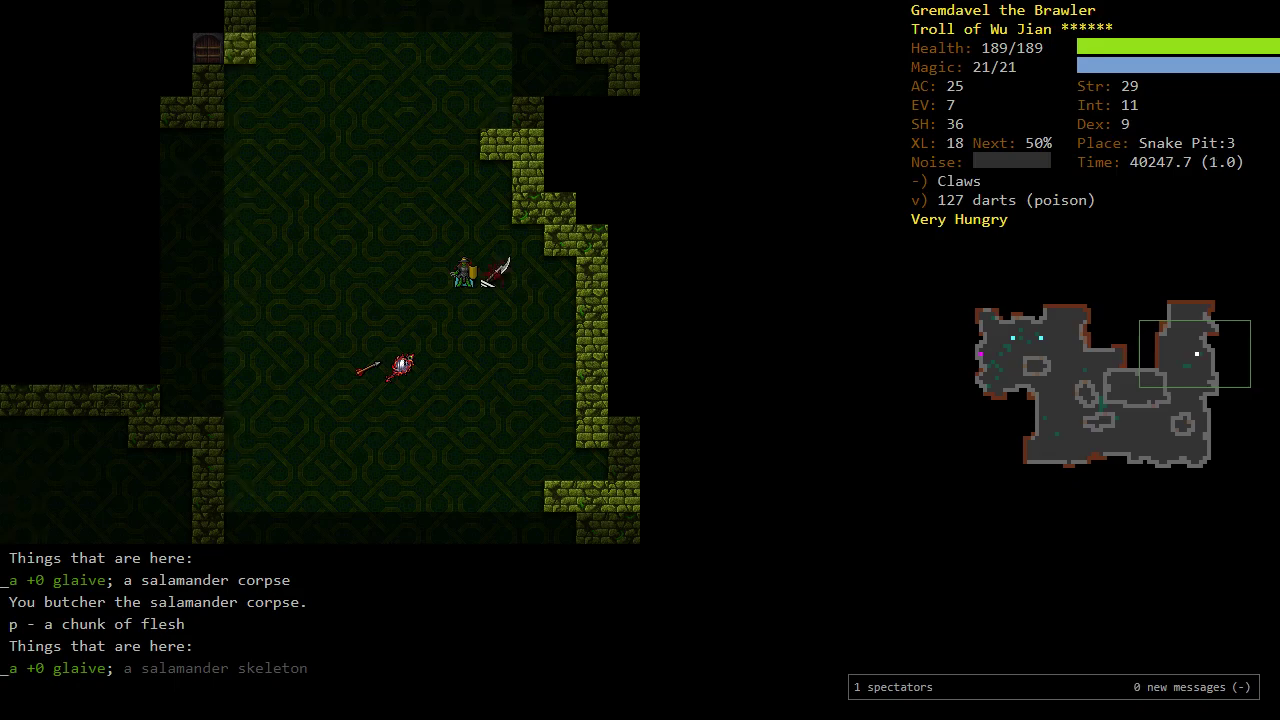
key(k)
key(k)
key(k)
key(k)
key(h)
key(k)
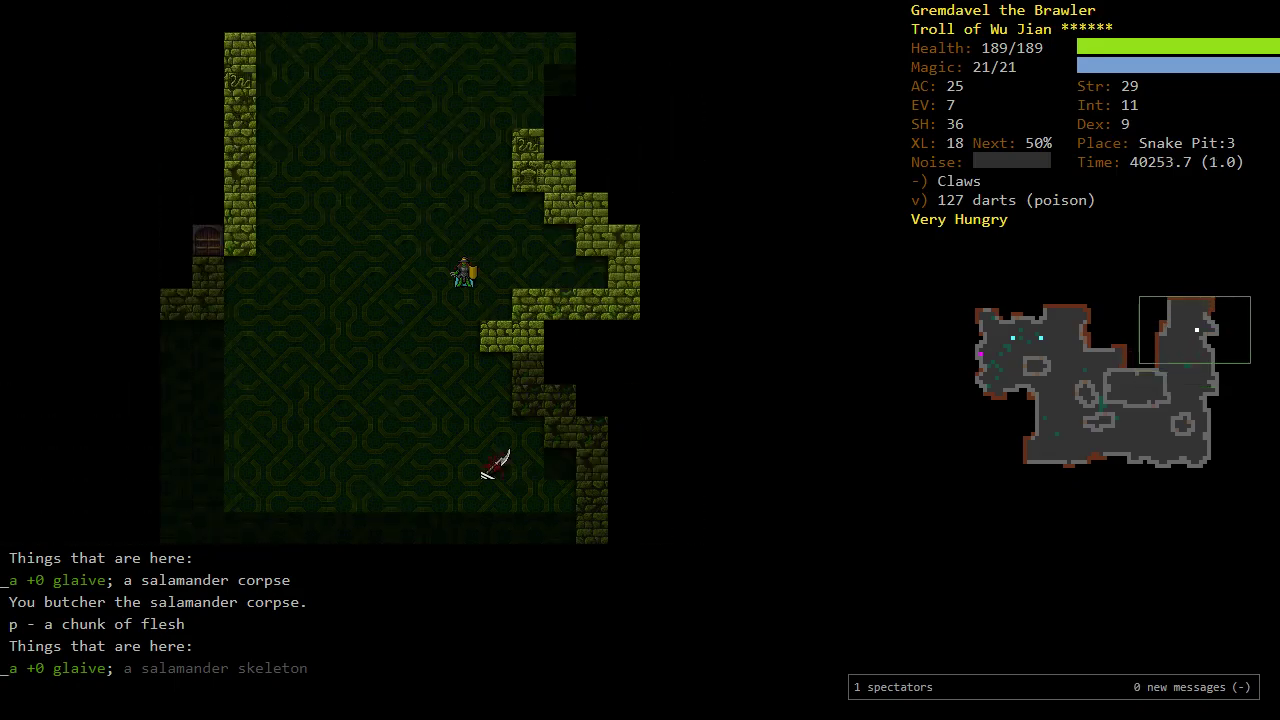
Step: Approach the mana viper, then spin-attack the naga warrior and mana viper
key(l)
key(k)
key(k)
key(k)
key(k)
key(k)
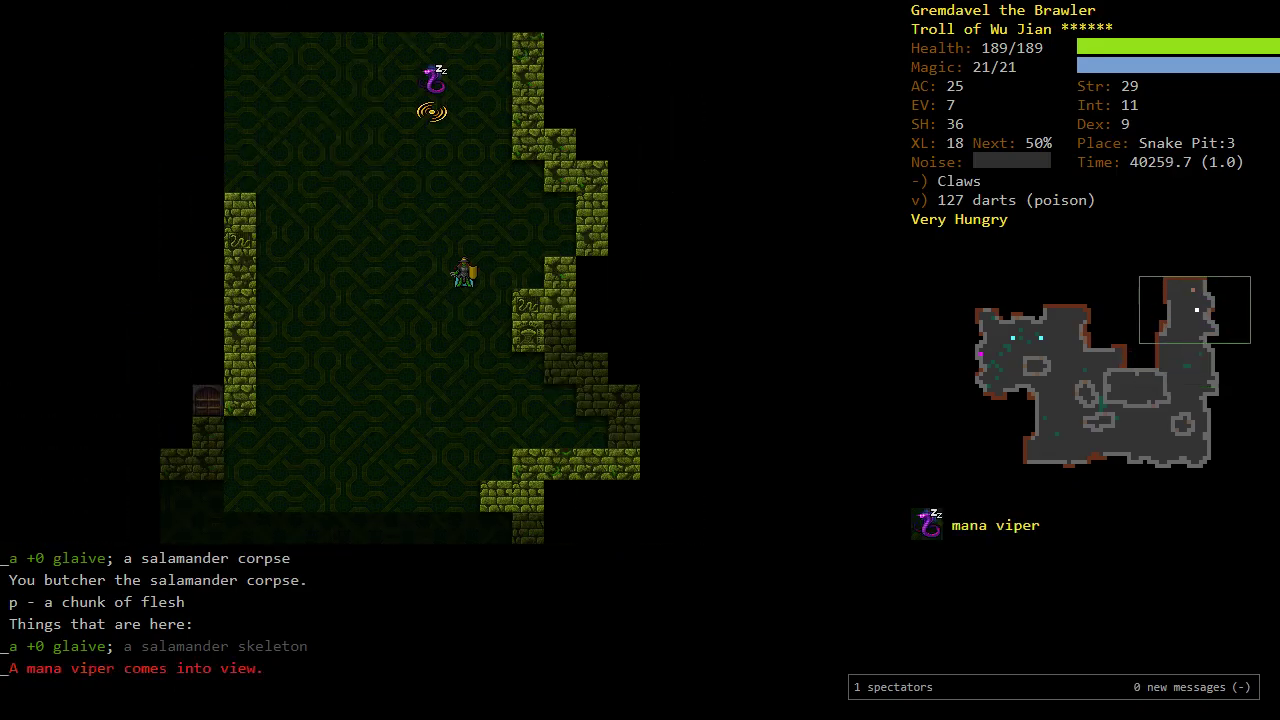
key(u)
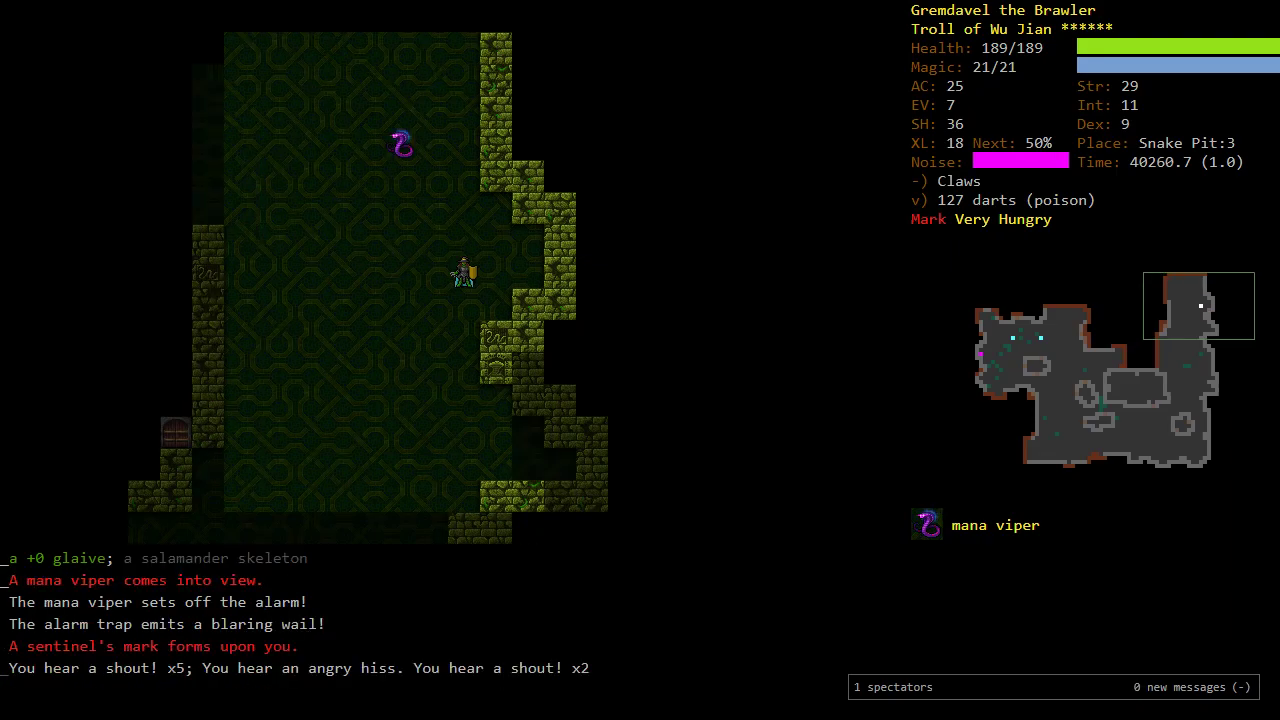
key(b)
key(b)
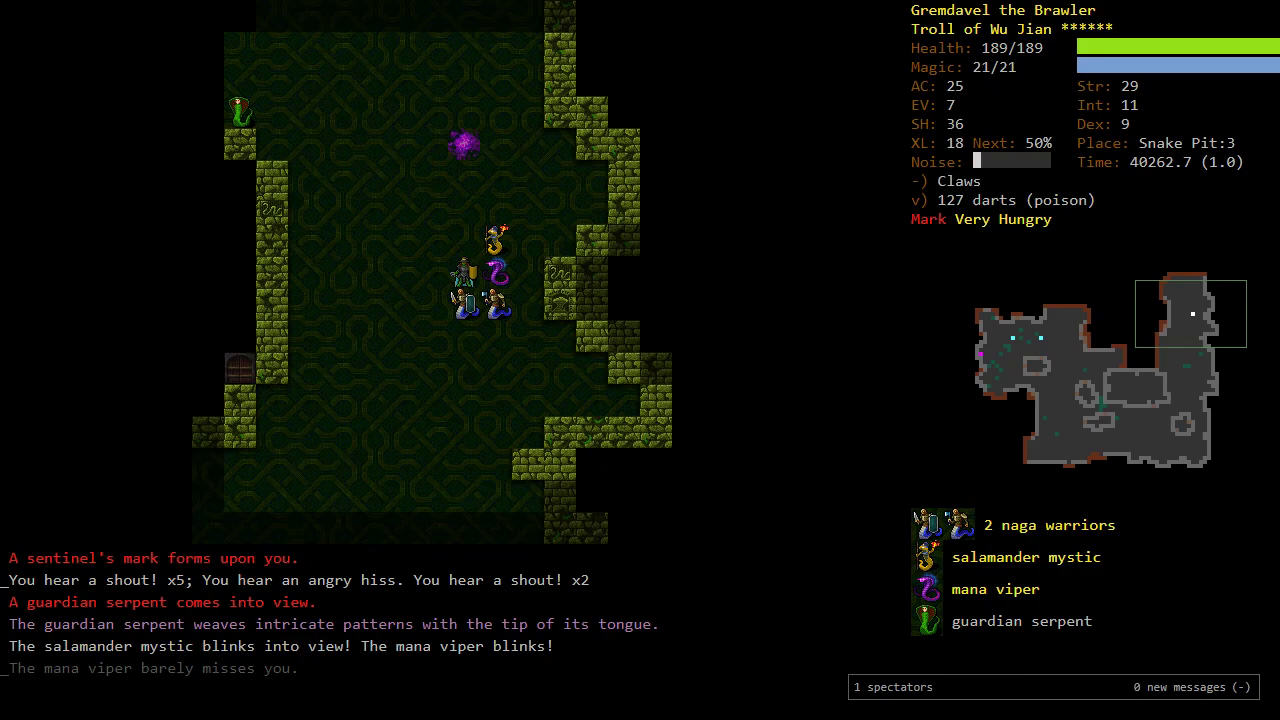
key(b)
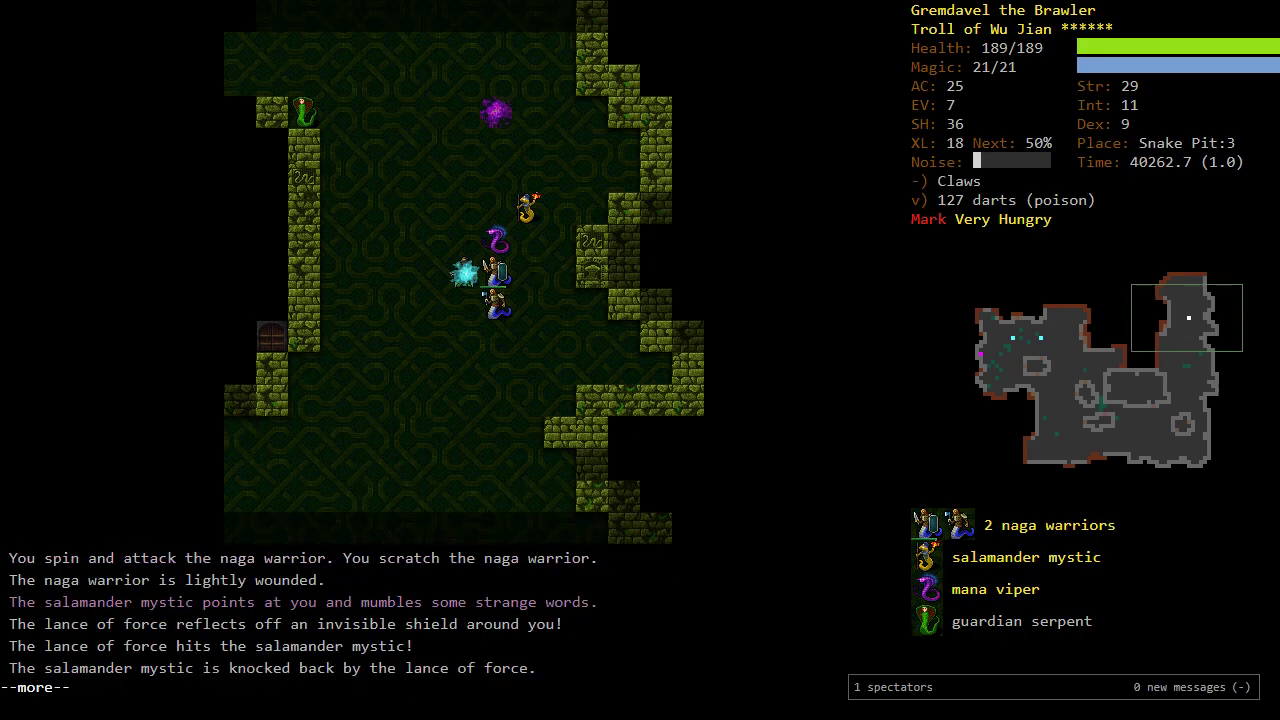
key(Return)
key(j)
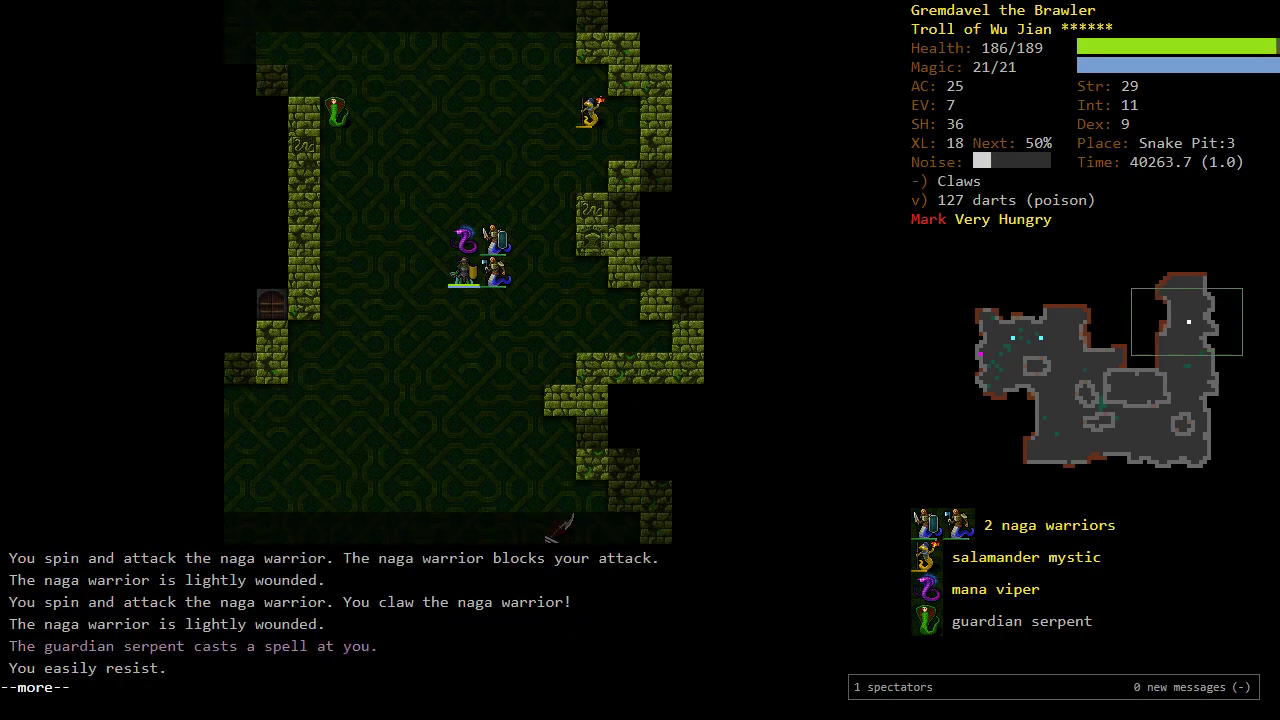
key(Return)
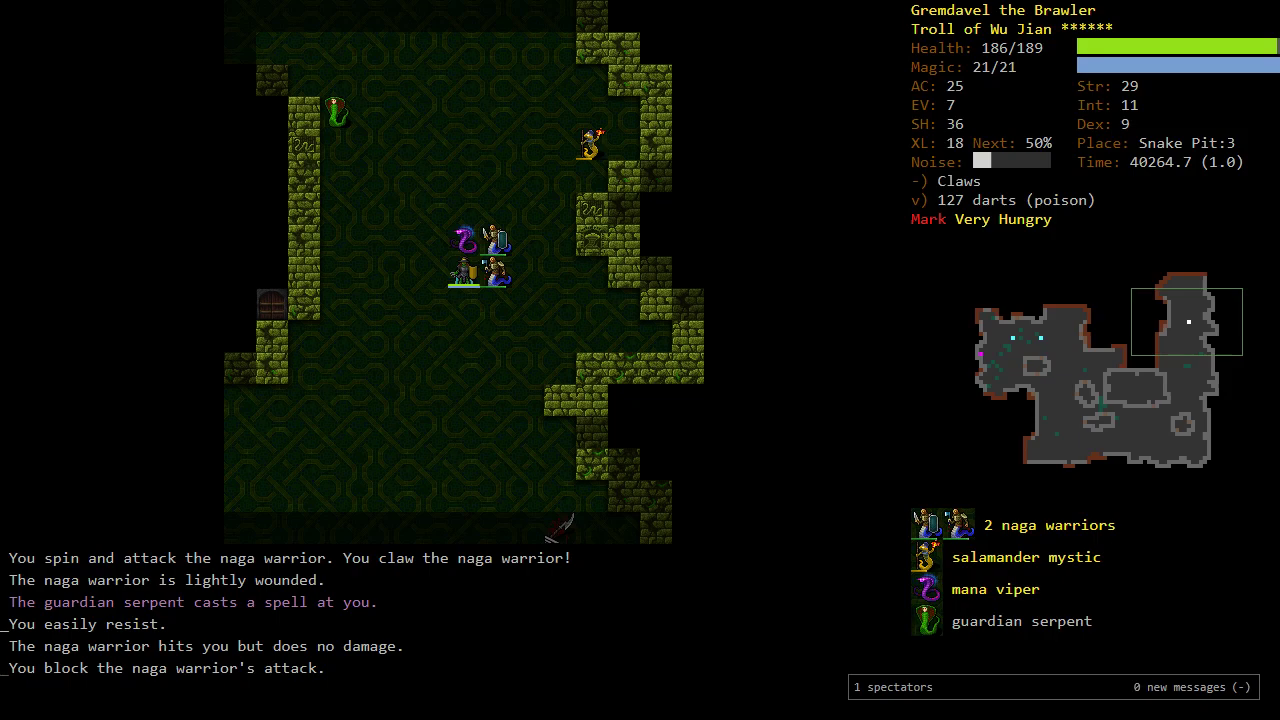
key(y)
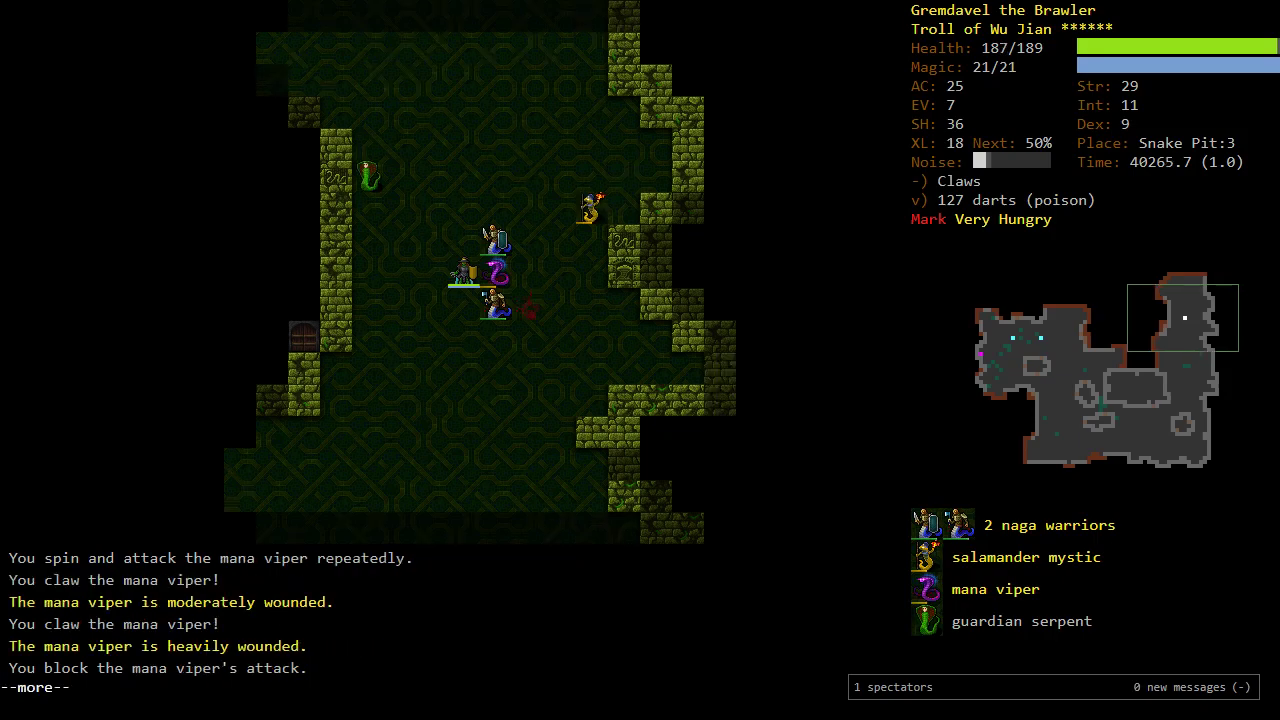
key(Return)
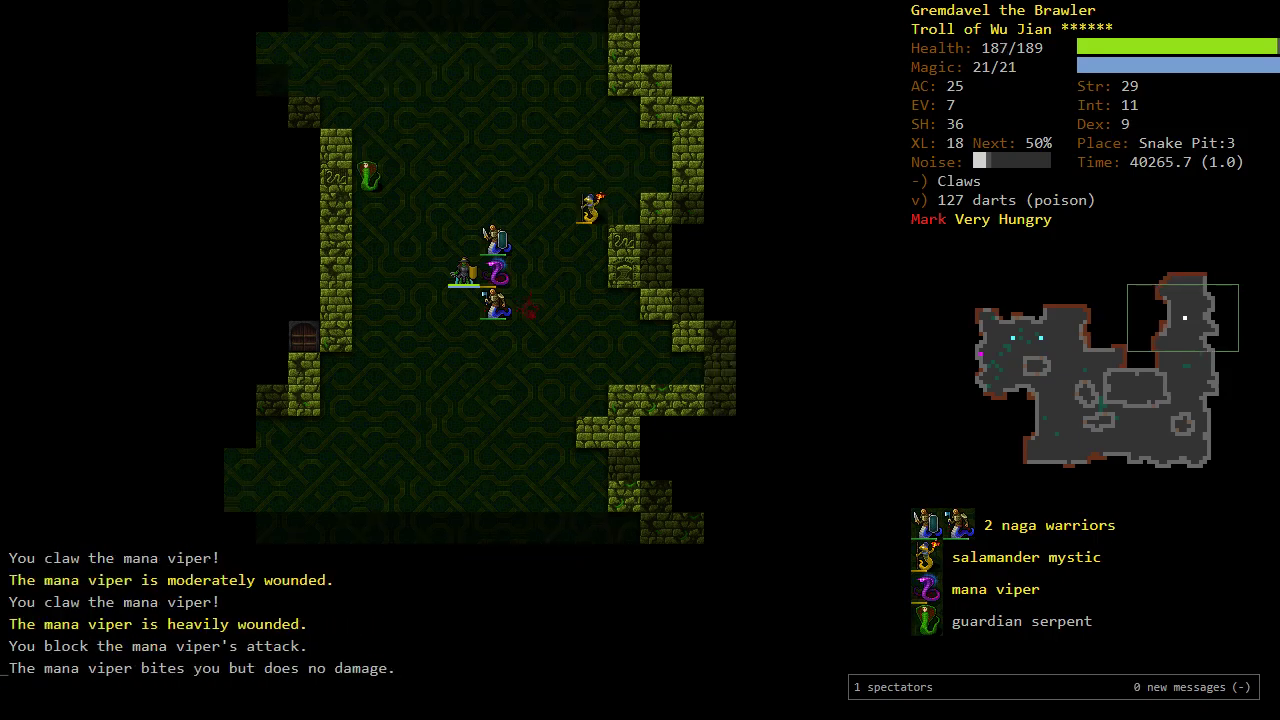
key(j)
key(Return)
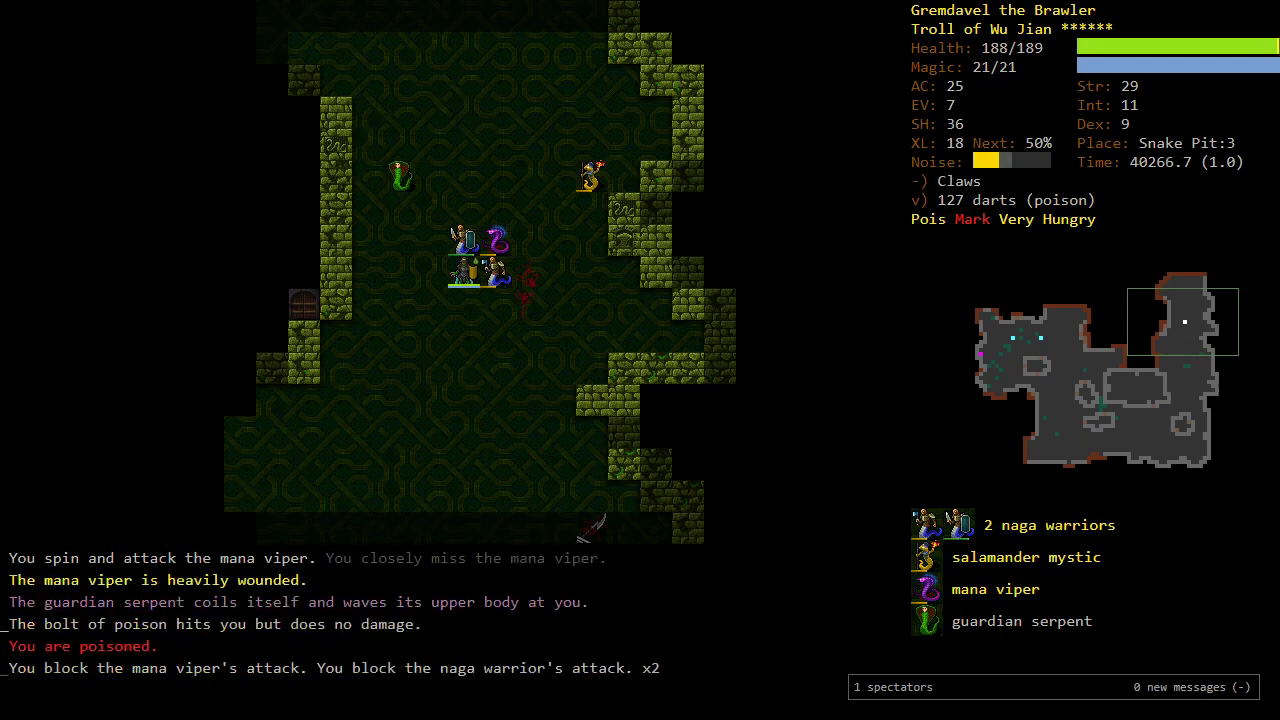
Step: Finish off the mana viper, the salamander mystic and a naga warrior
key(b)
key(j)
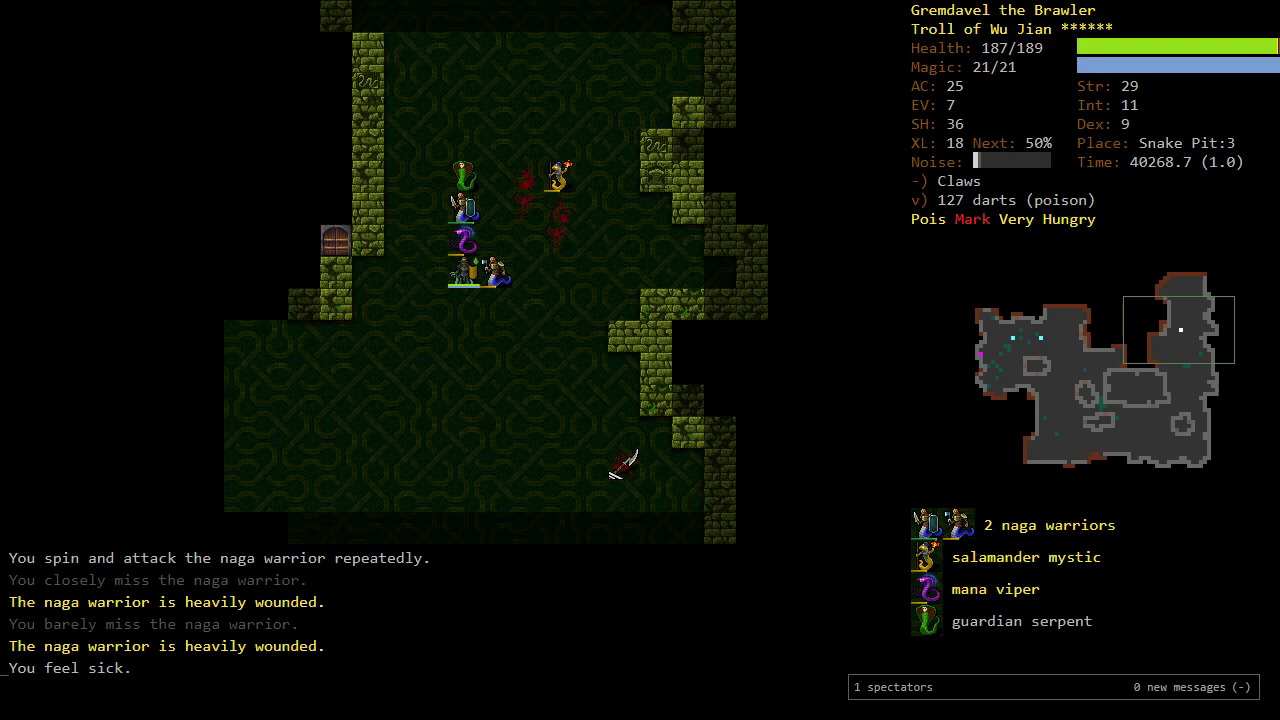
key(u)
key(Return)
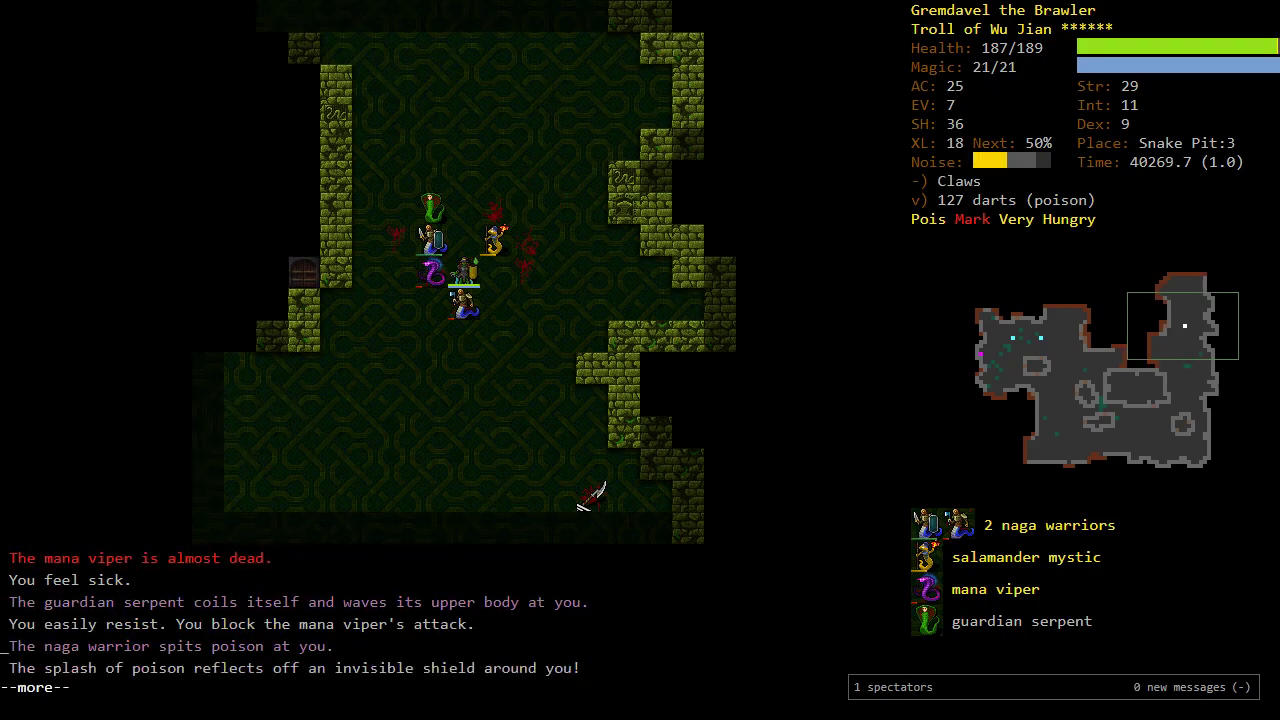
key(b)
key(Return)
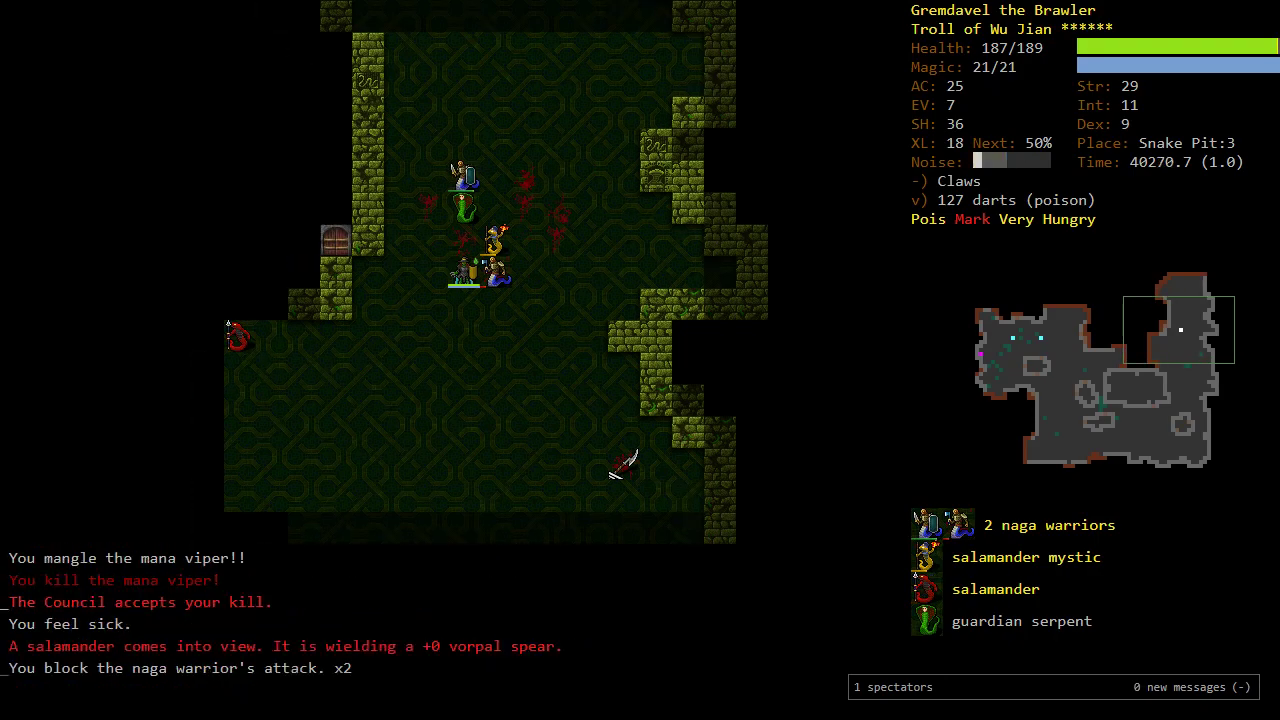
key(k)
key(Return)
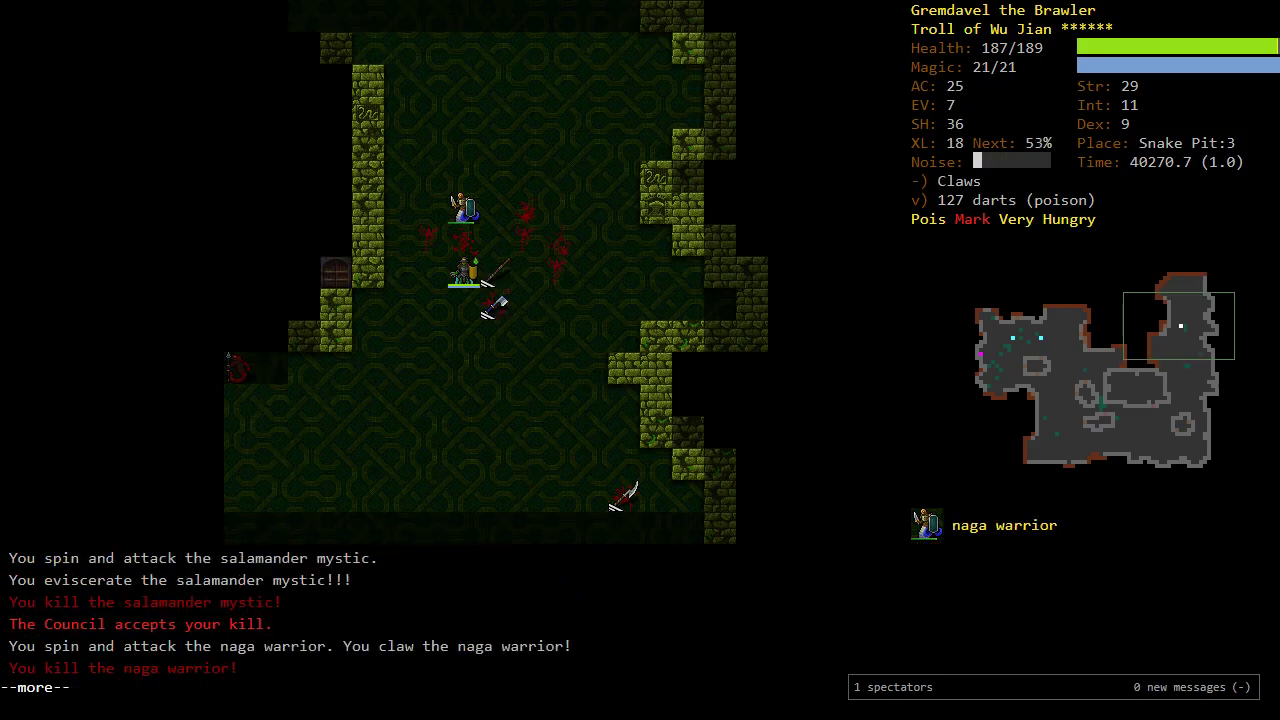
Step: Lunge at the remaining naga warrior, then wound the salamander
key(Return)
key(k)
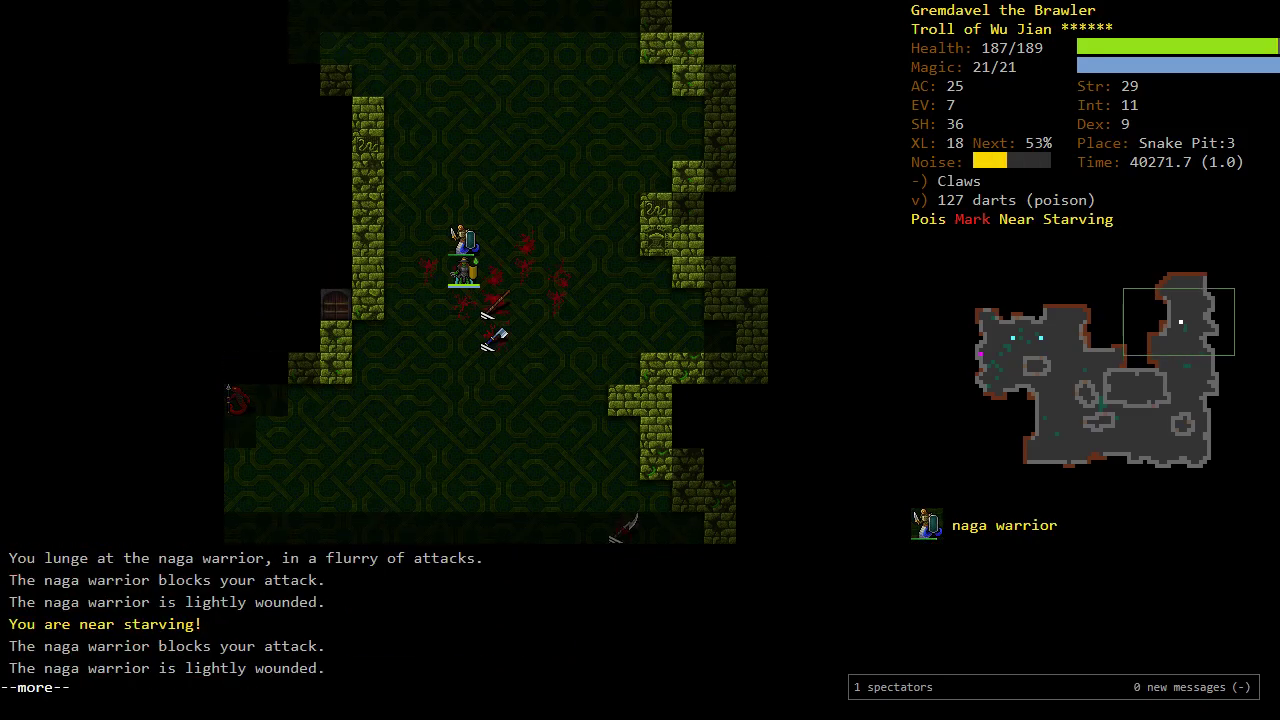
key(Return)
key(k)
key(k)
key(k)
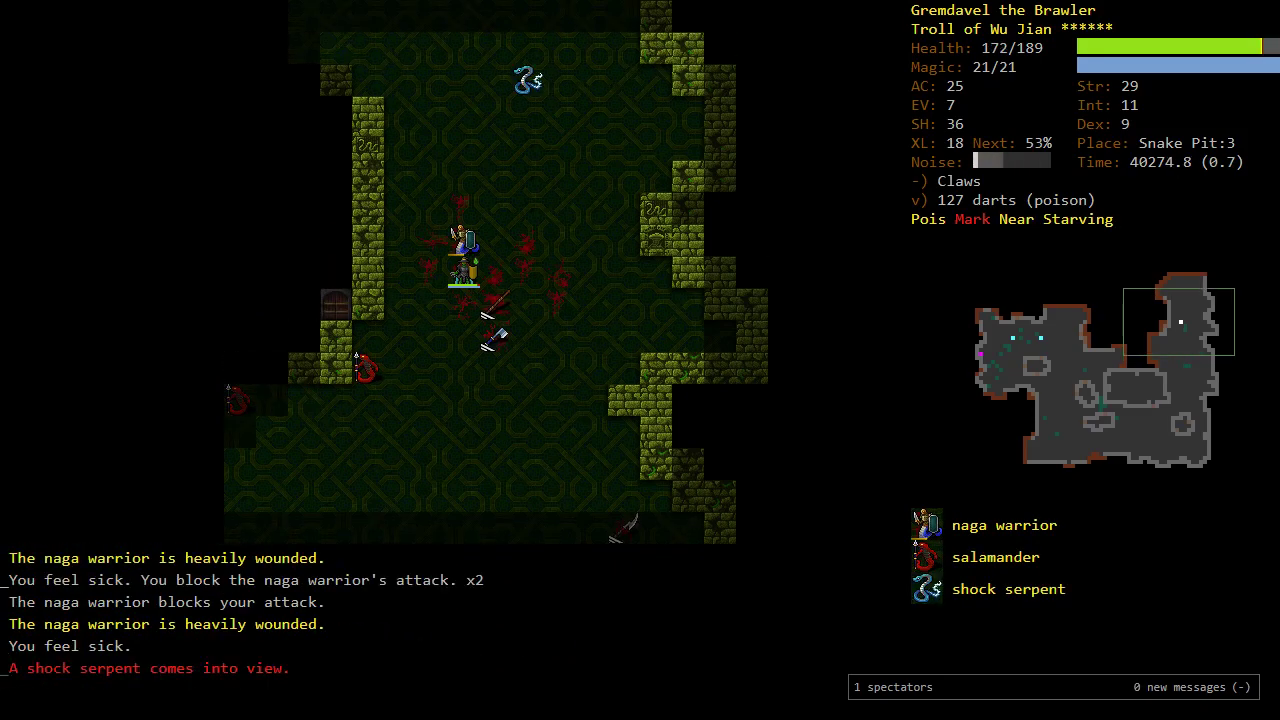
key(k)
key(b)
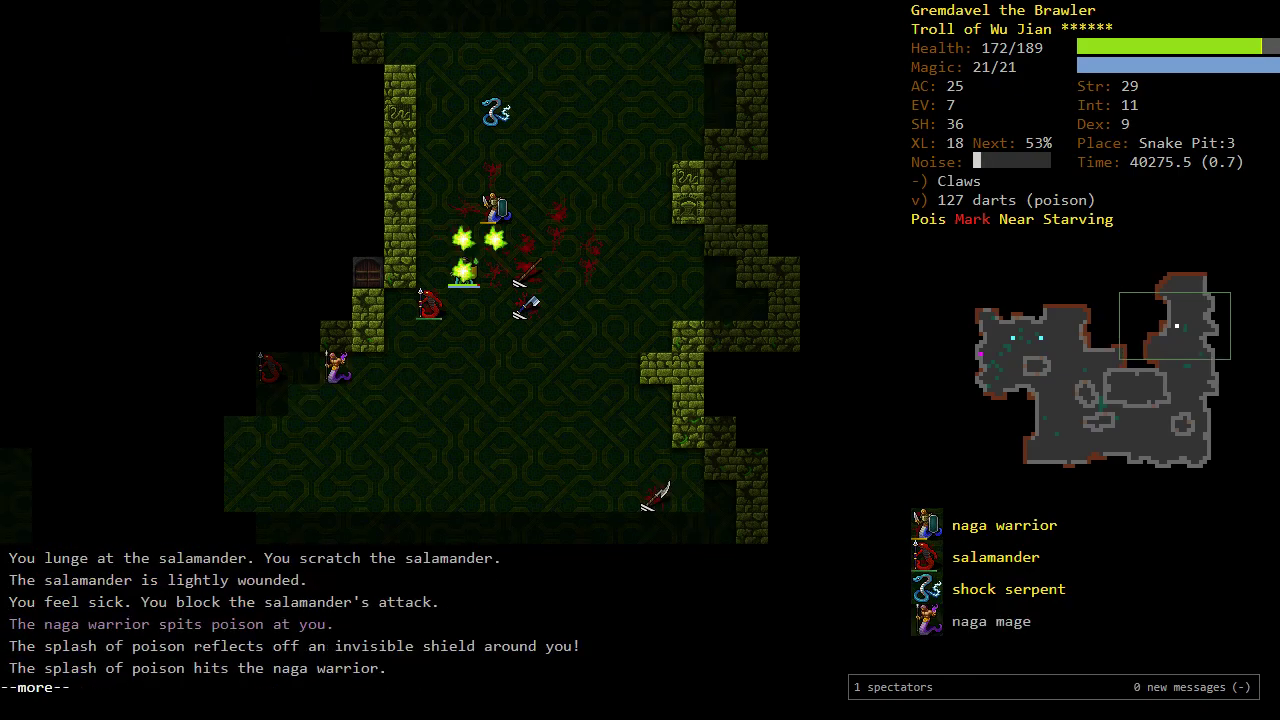
key(Return)
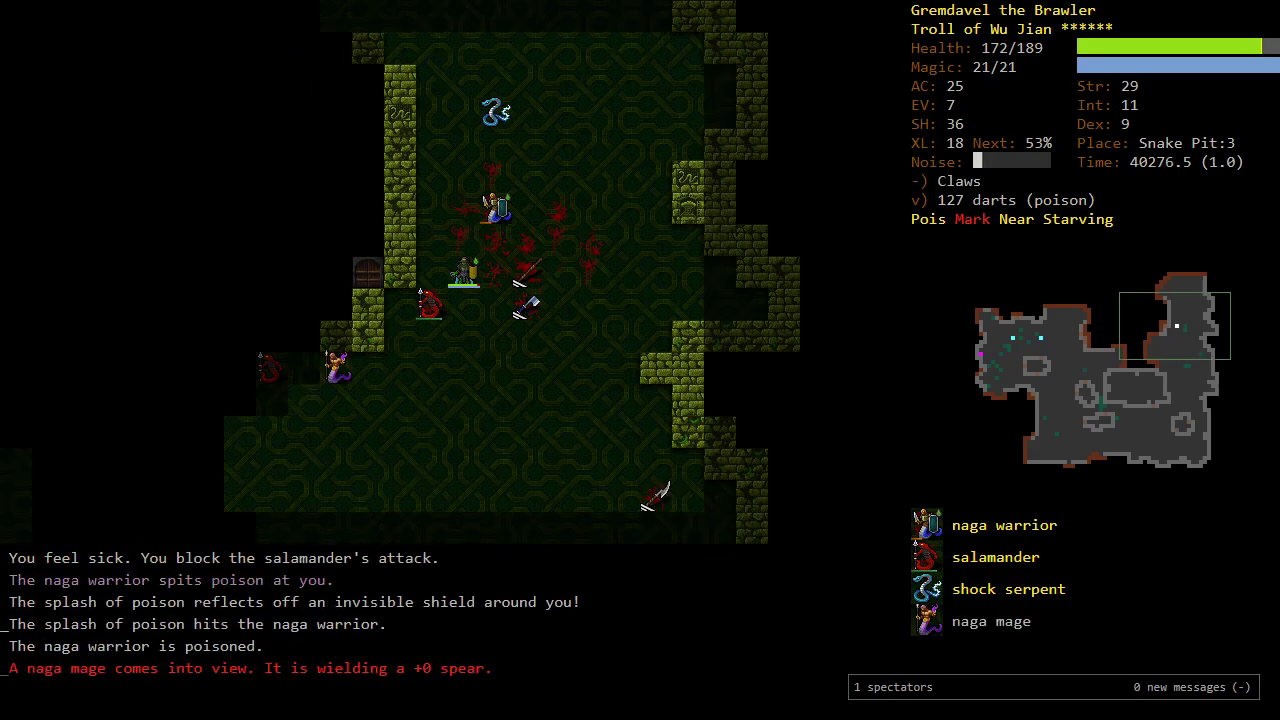
key(u)
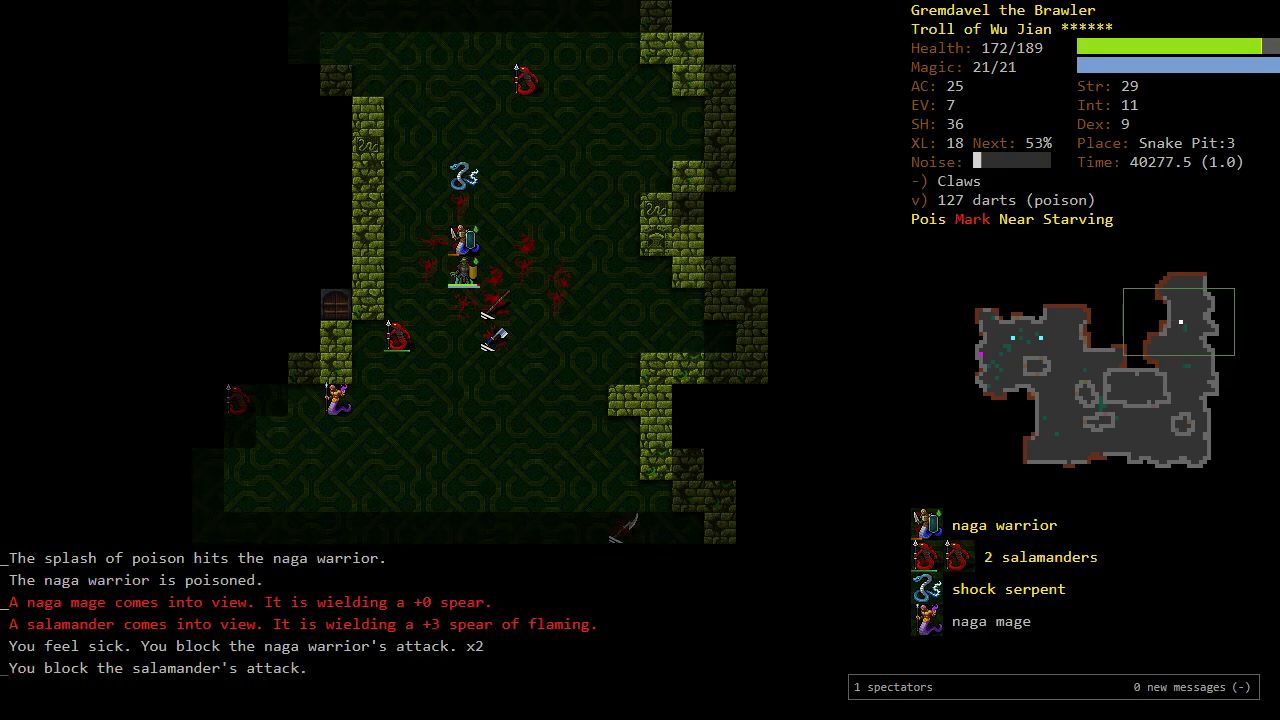
key(b)
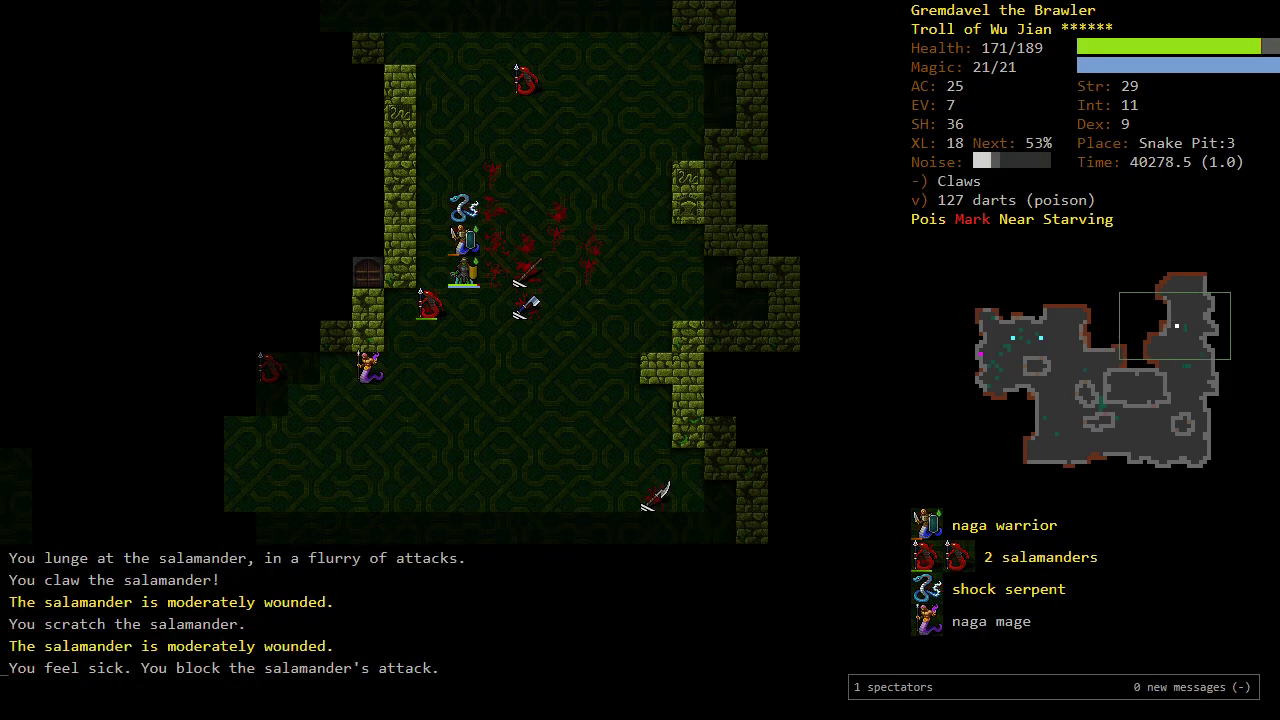
Step: Read teleportation, kill the shock serpent while it charges, then travel to the up staircase
key(r)
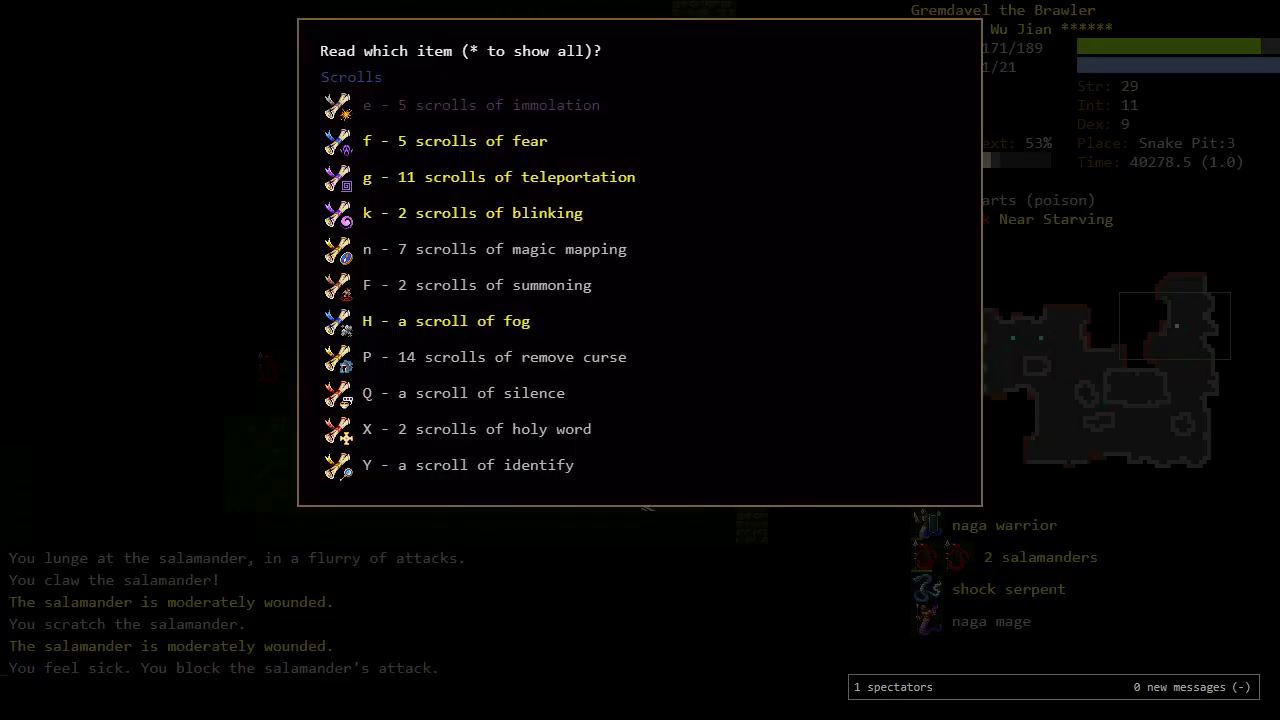
key(g)
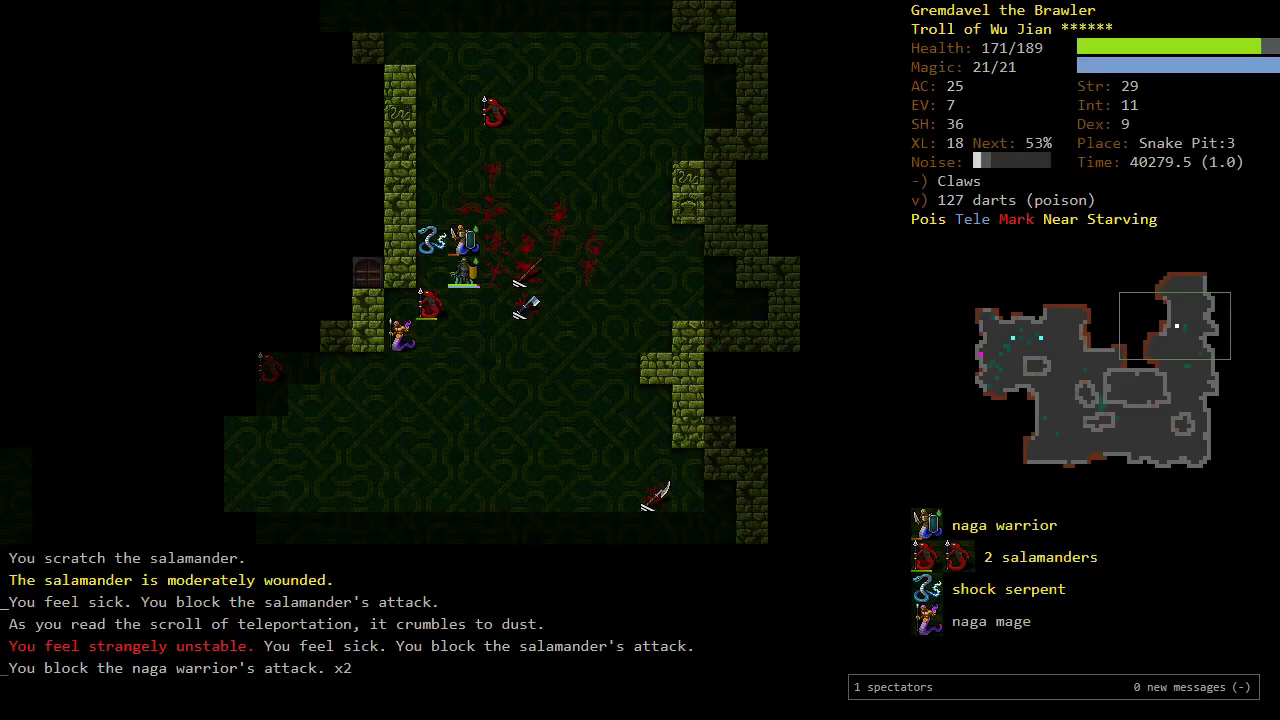
key(y)
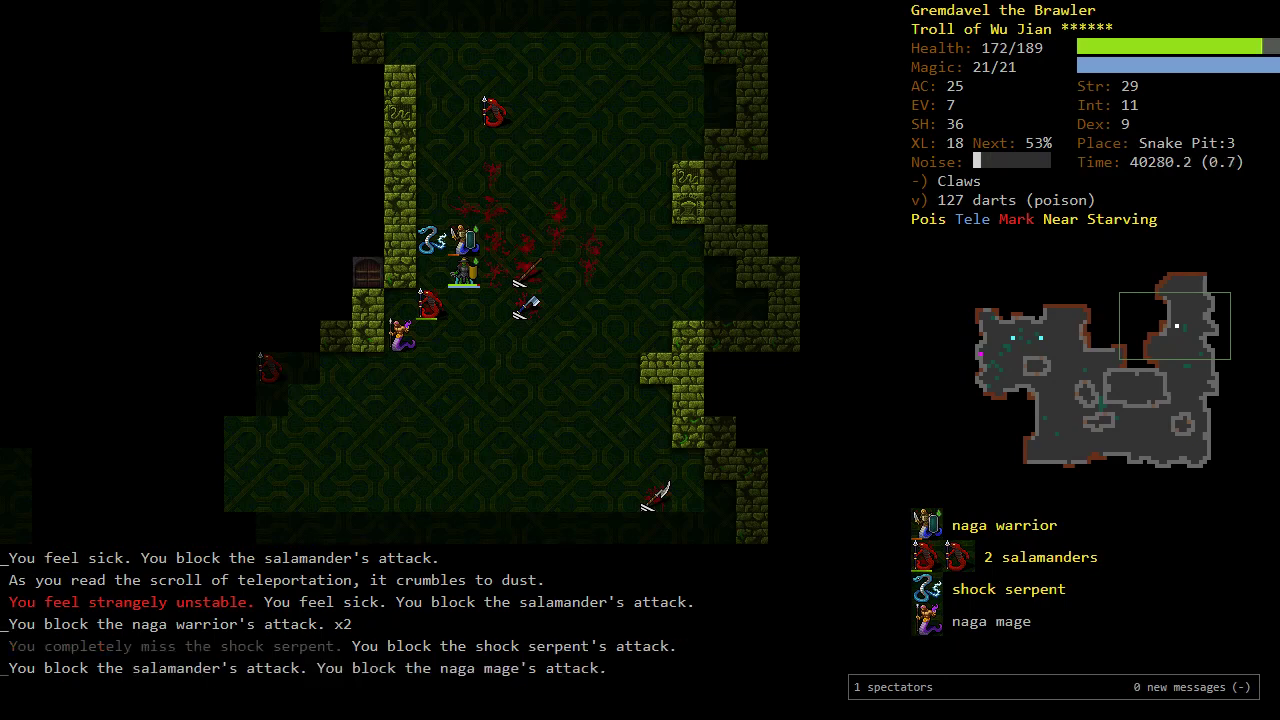
key(y)
key(y)
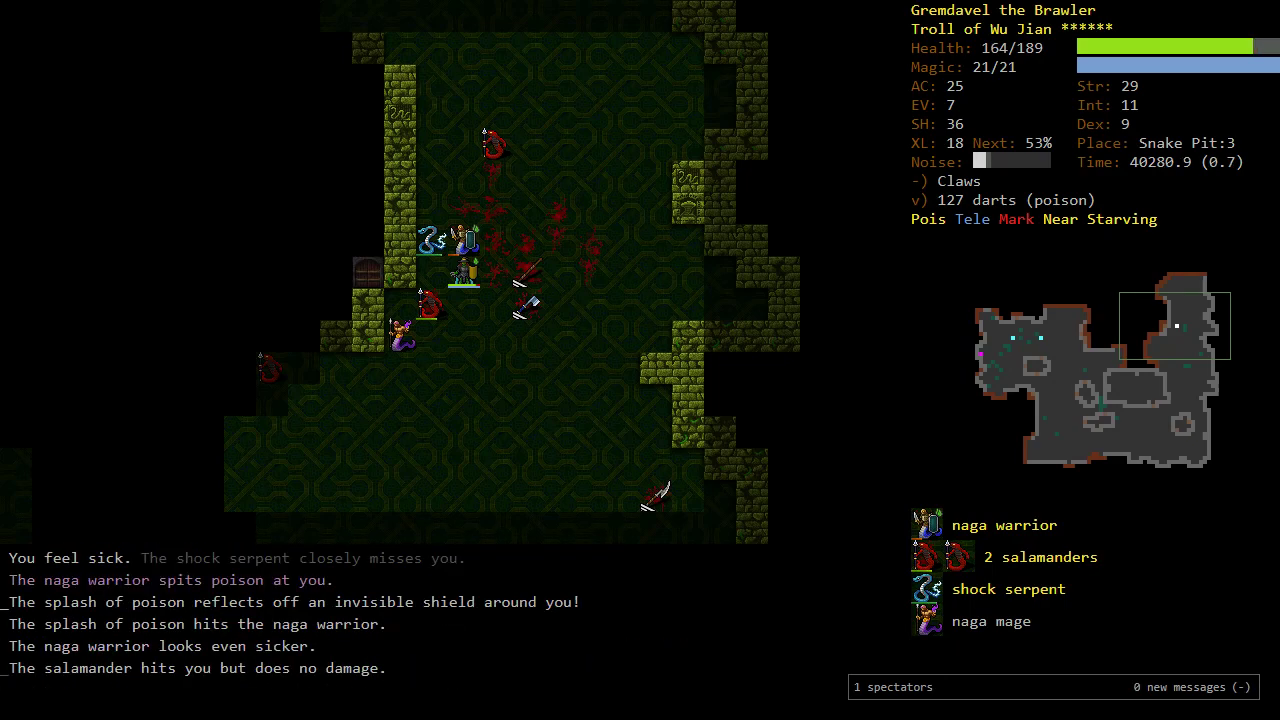
key(y)
key(y)
key(y)
key(y)
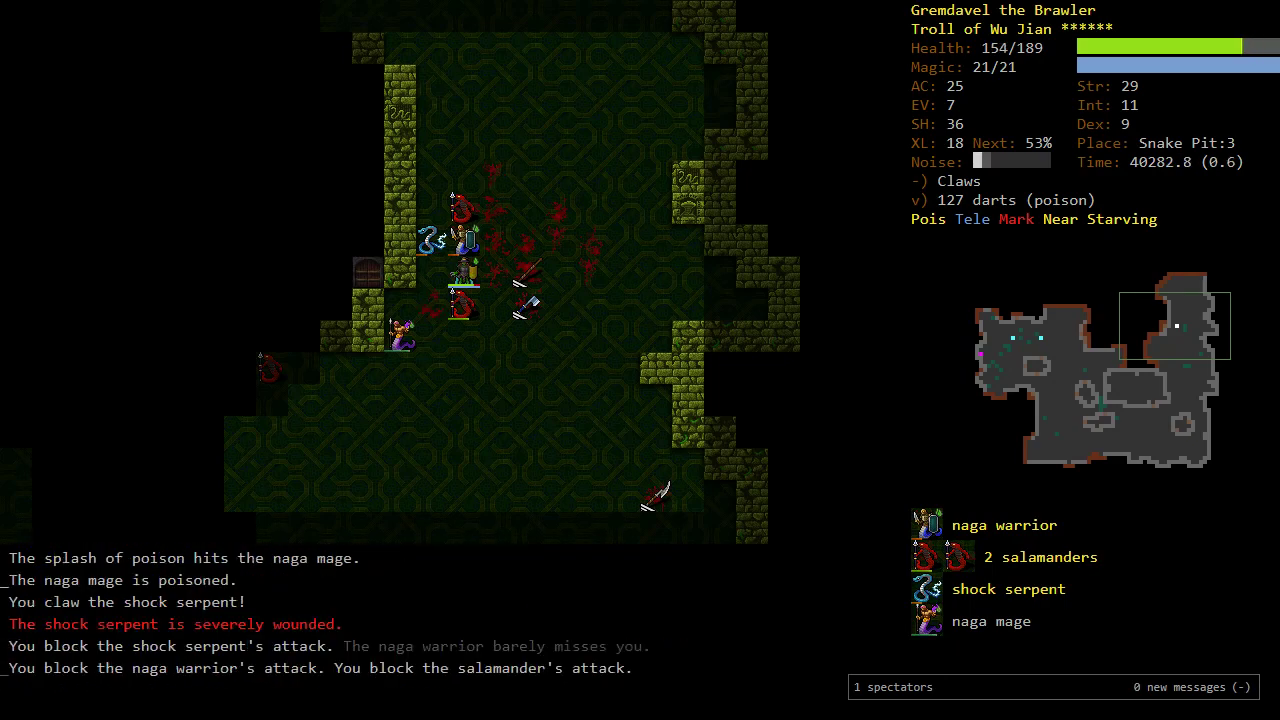
key(y)
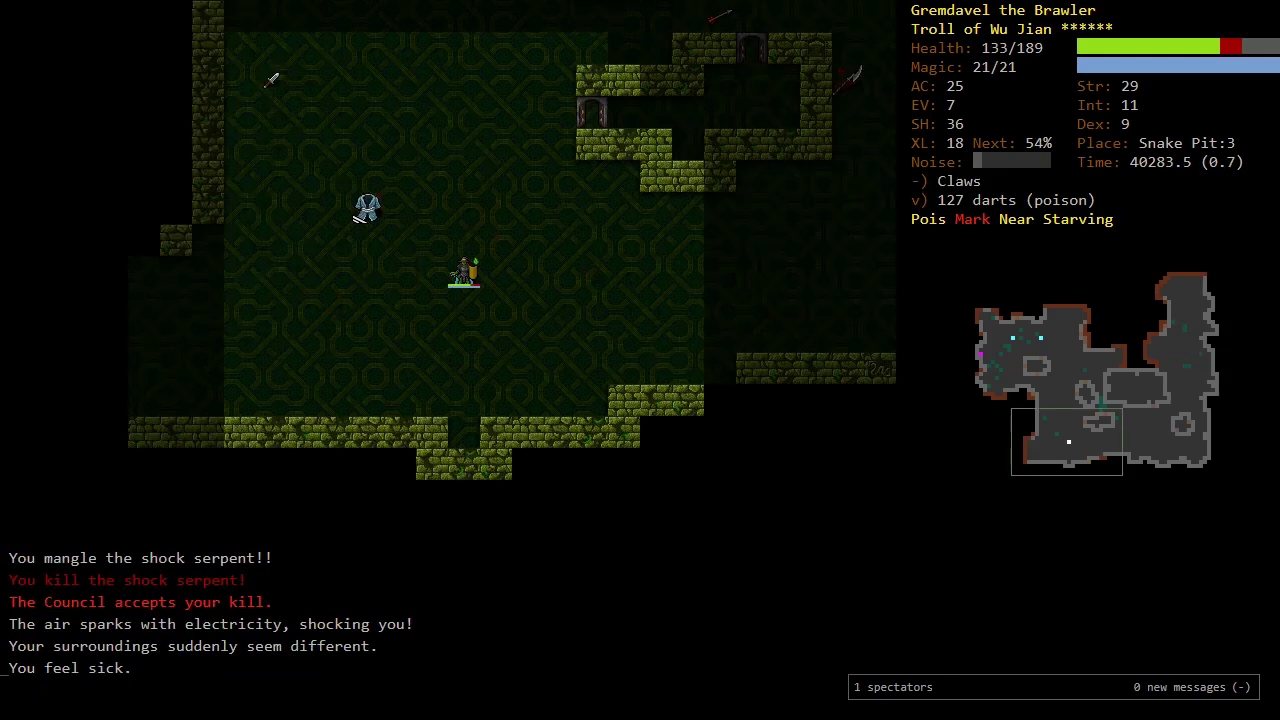
key(o)
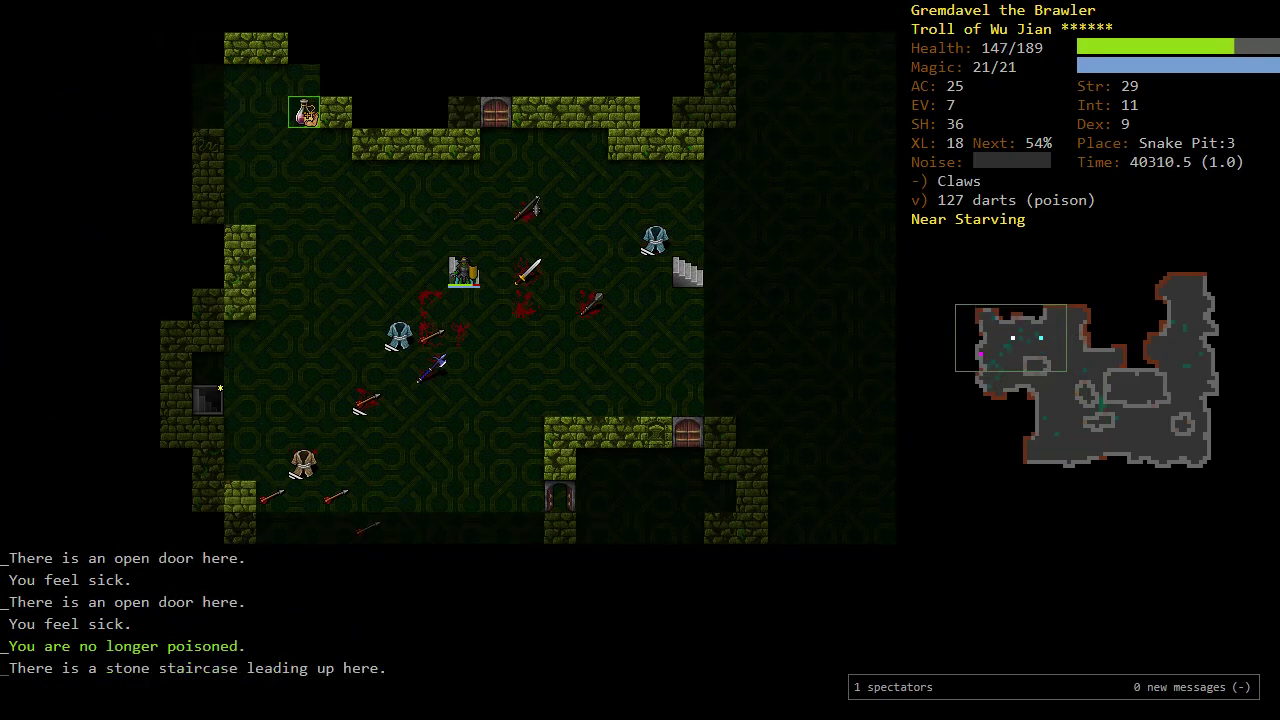
Step: Rest to full HP, grab the potion of might, kill a naga warrior, and return to the stairs
key(5)
key(5)
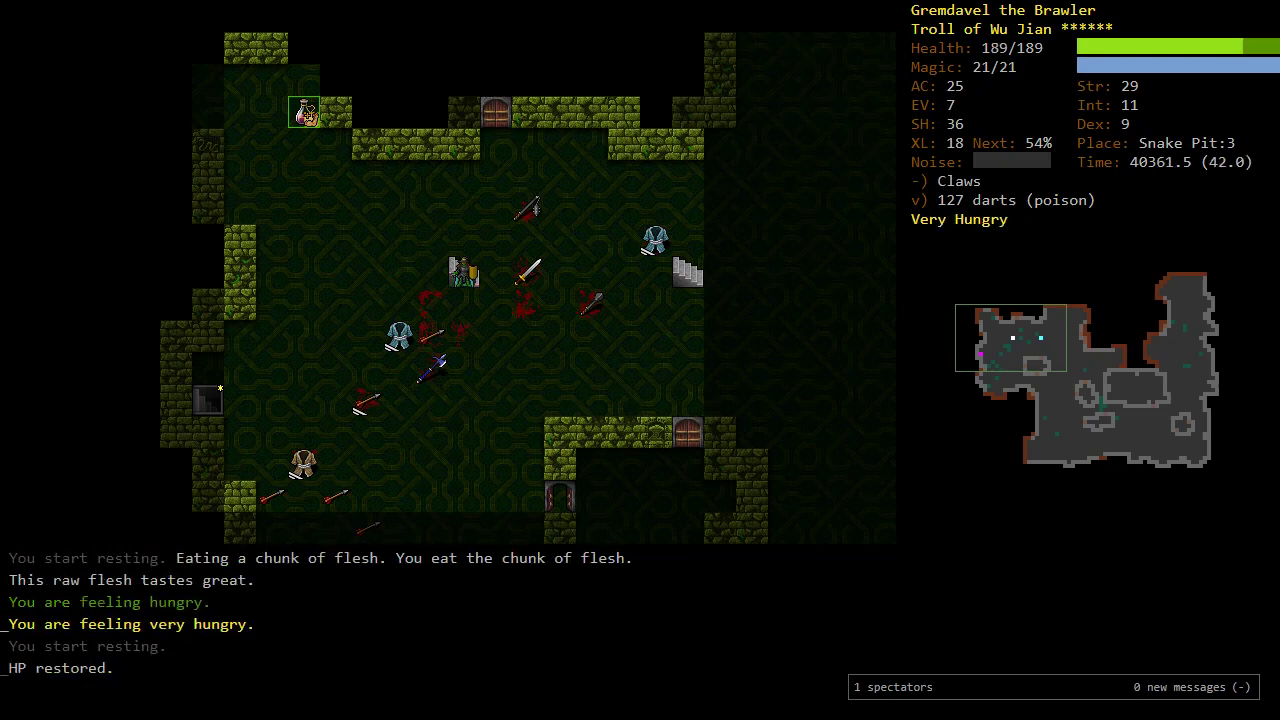
key(o)
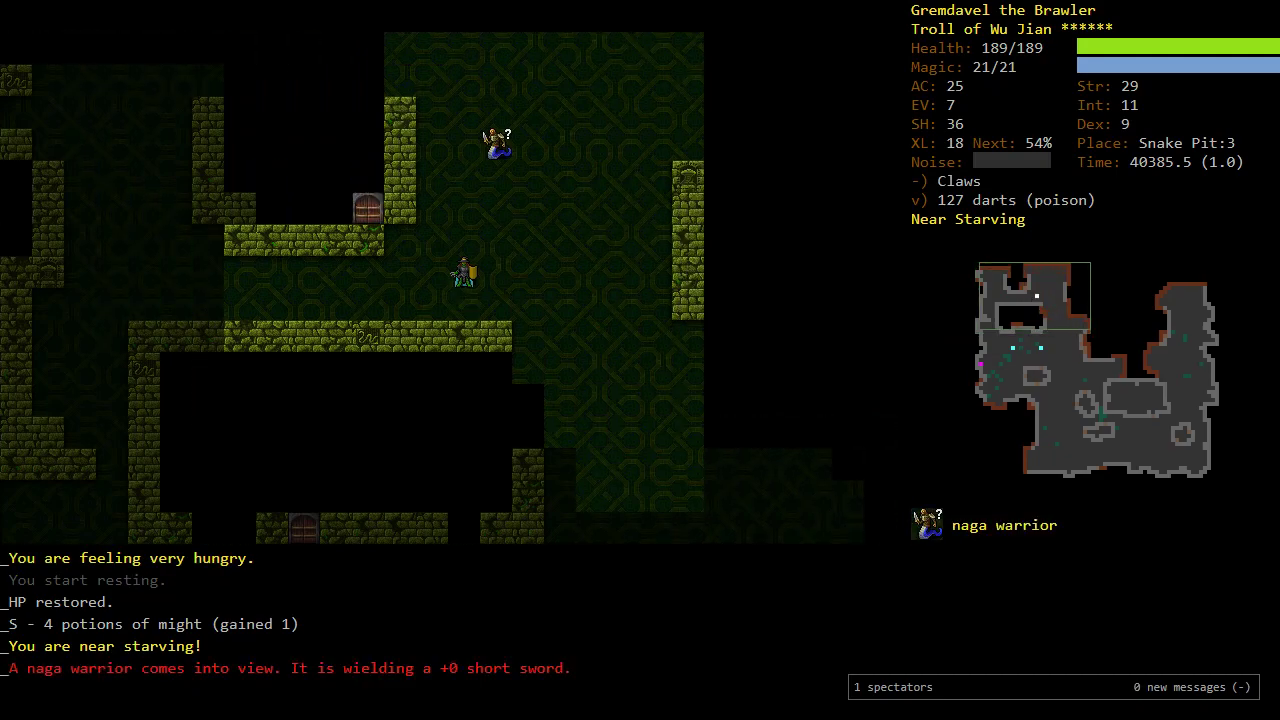
key(u)
key(k)
key(k)
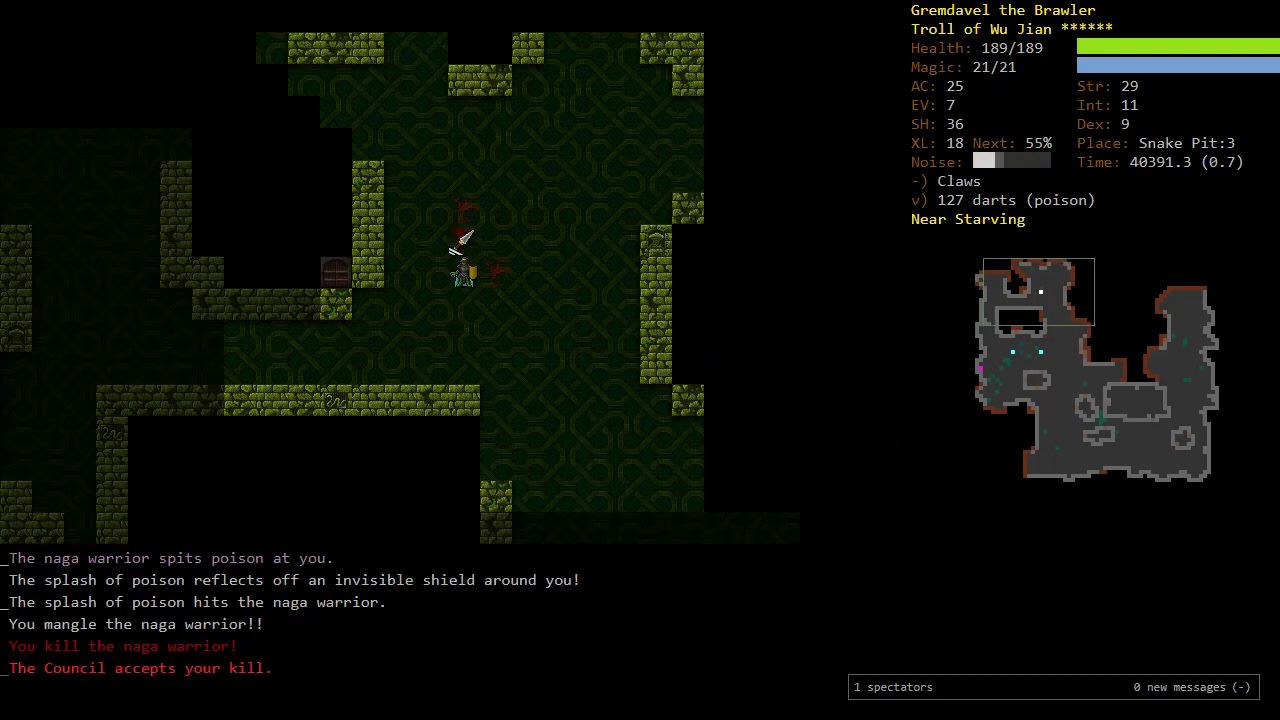
key(k)
key(o)
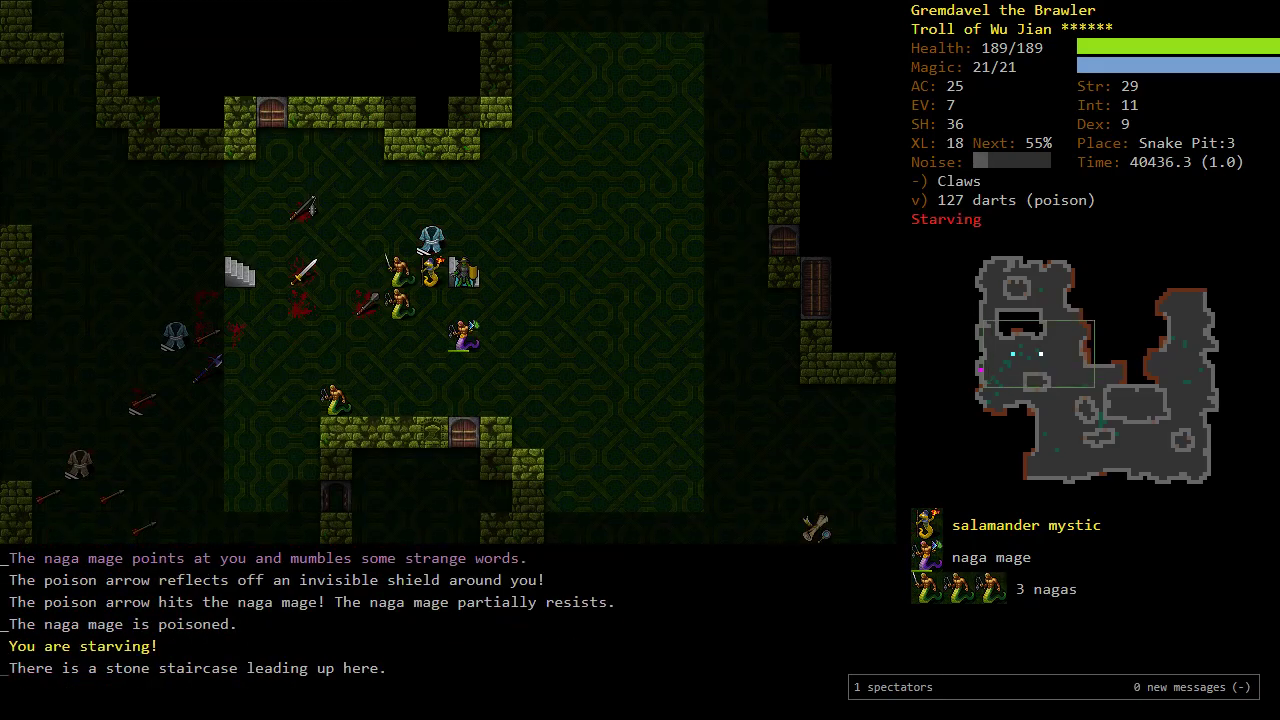
Step: Climb to Snake Pit:2, eat a ration, kill the salamander mystic, and reach the down stairs
key(less)
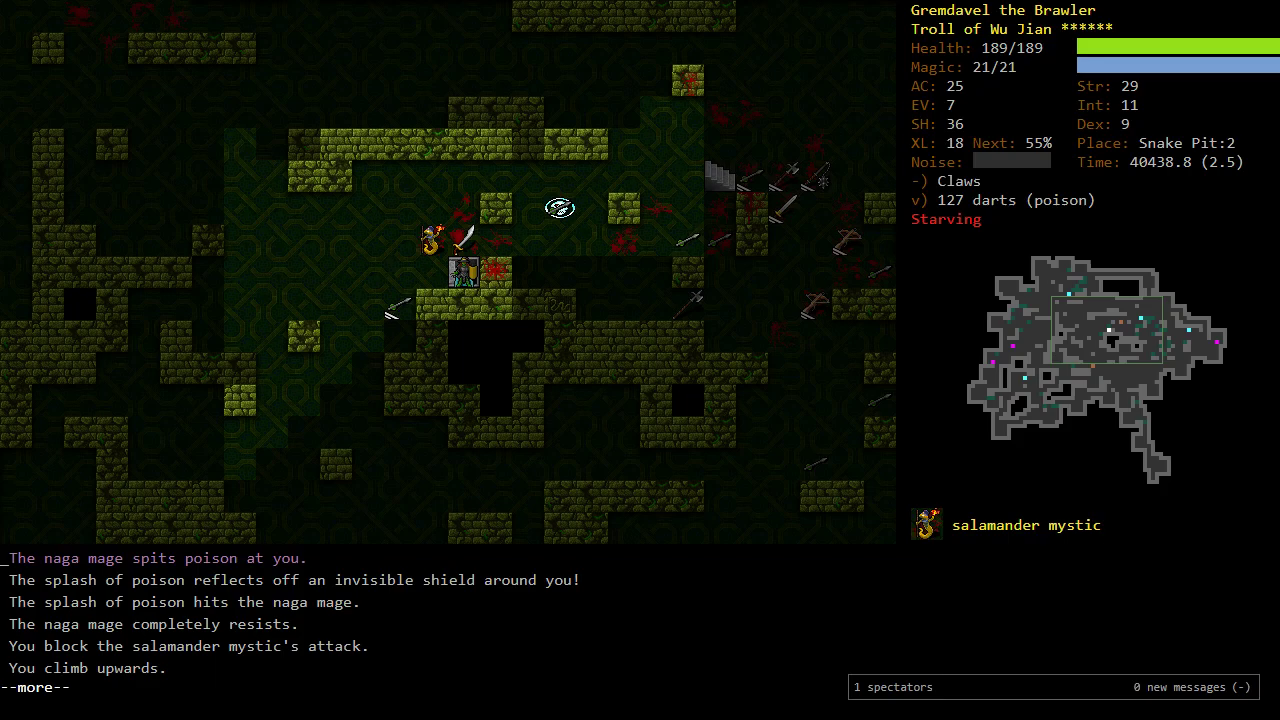
key(Return)
key(e)
key(d)
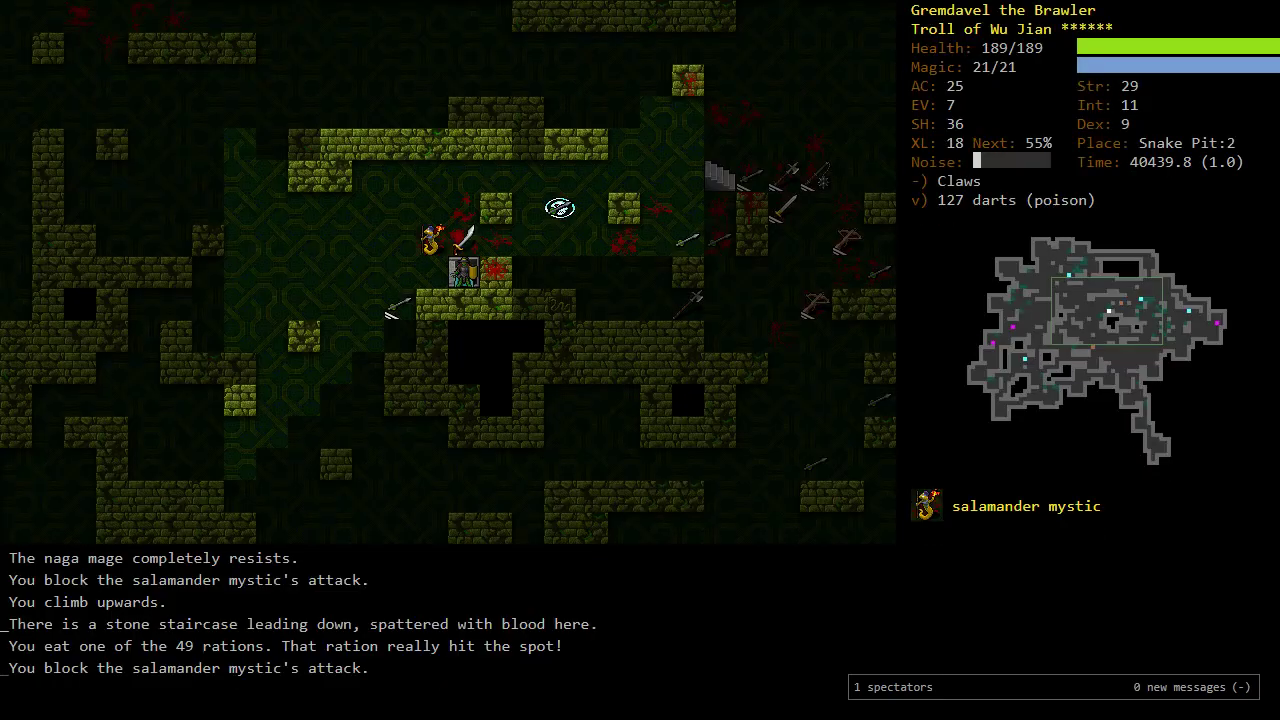
key(y)
key(y)
key(y)
key(y)
key(y)
key(y)
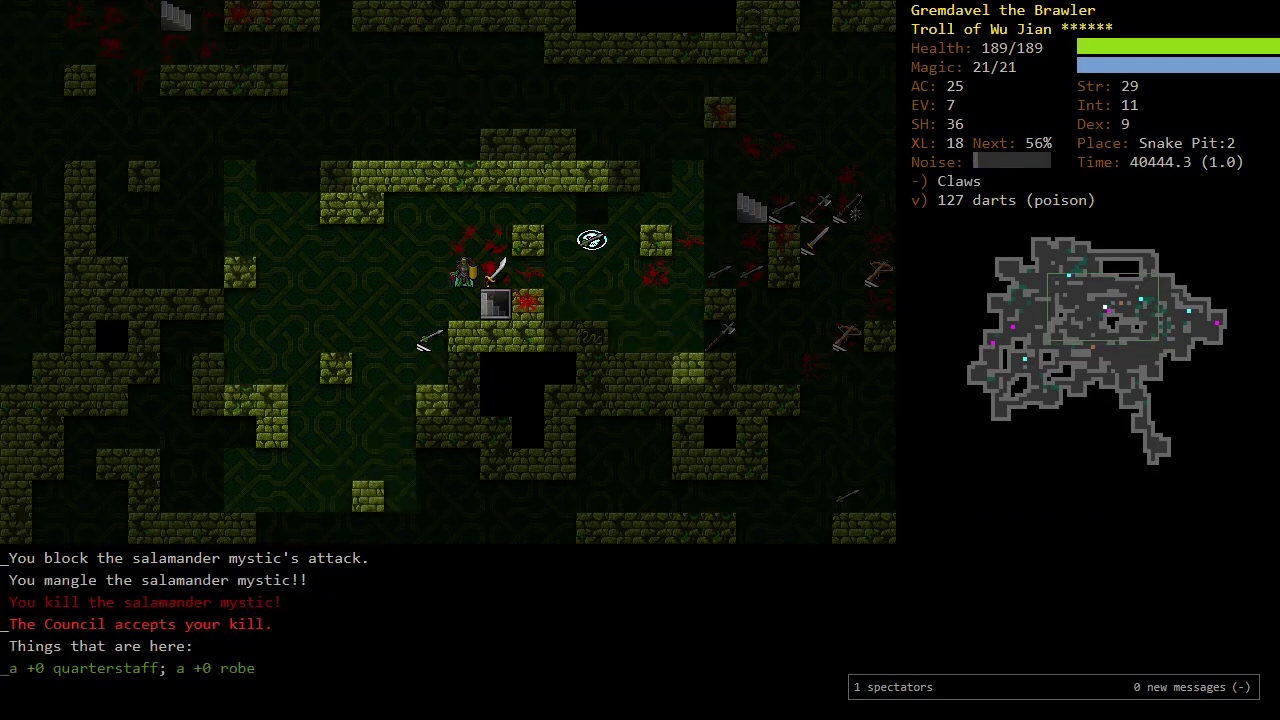
key(n)
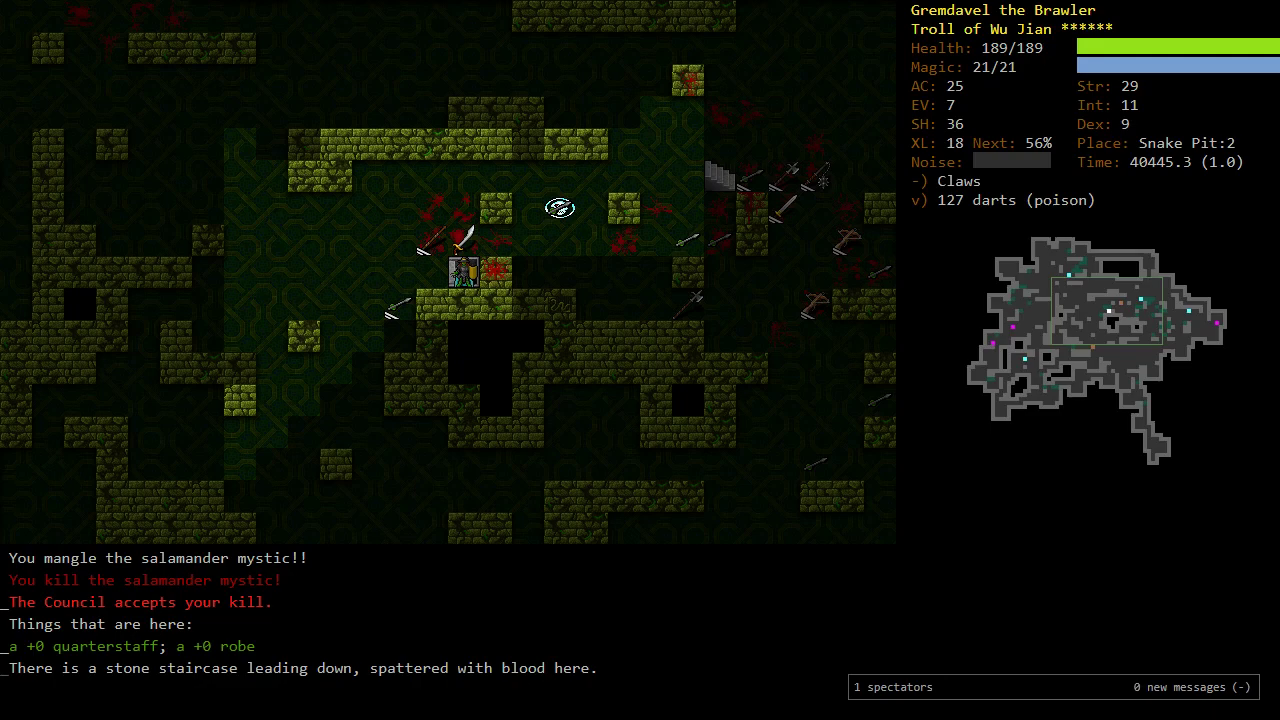
Step: Attack the naga mage, then kill two nagas, ending on the flail
key(greater)
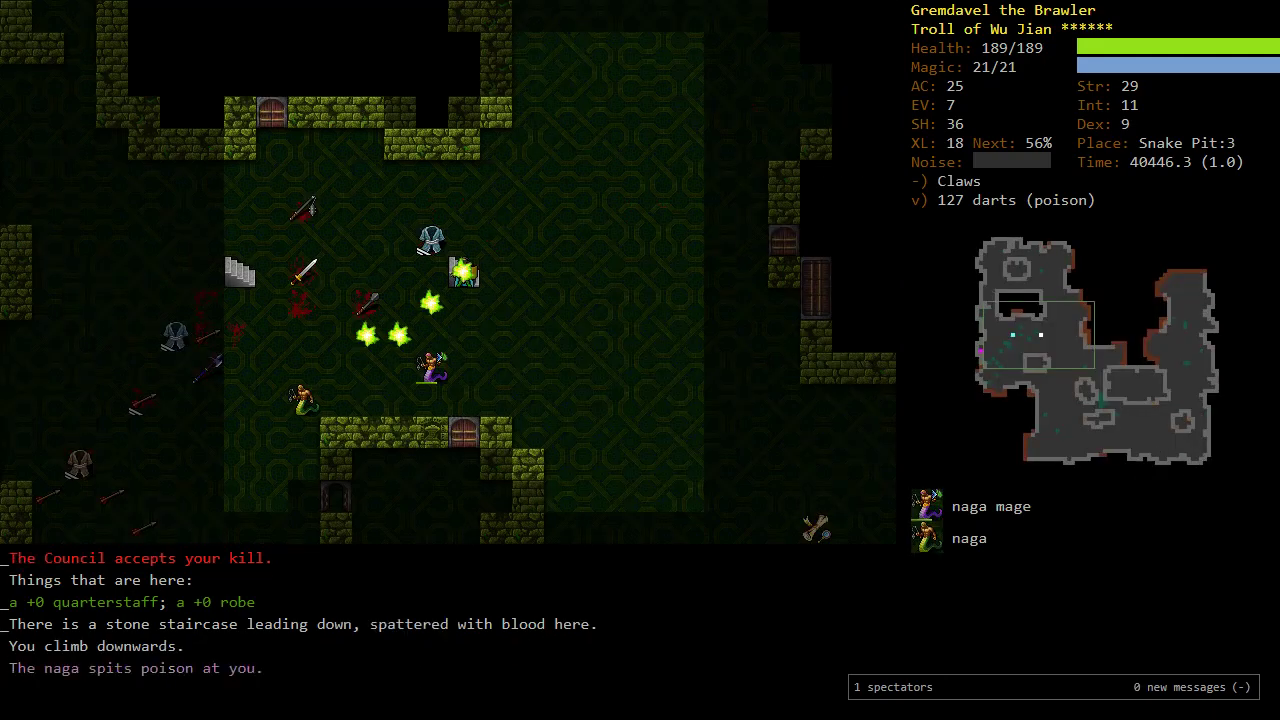
key(Down)
key(Down)
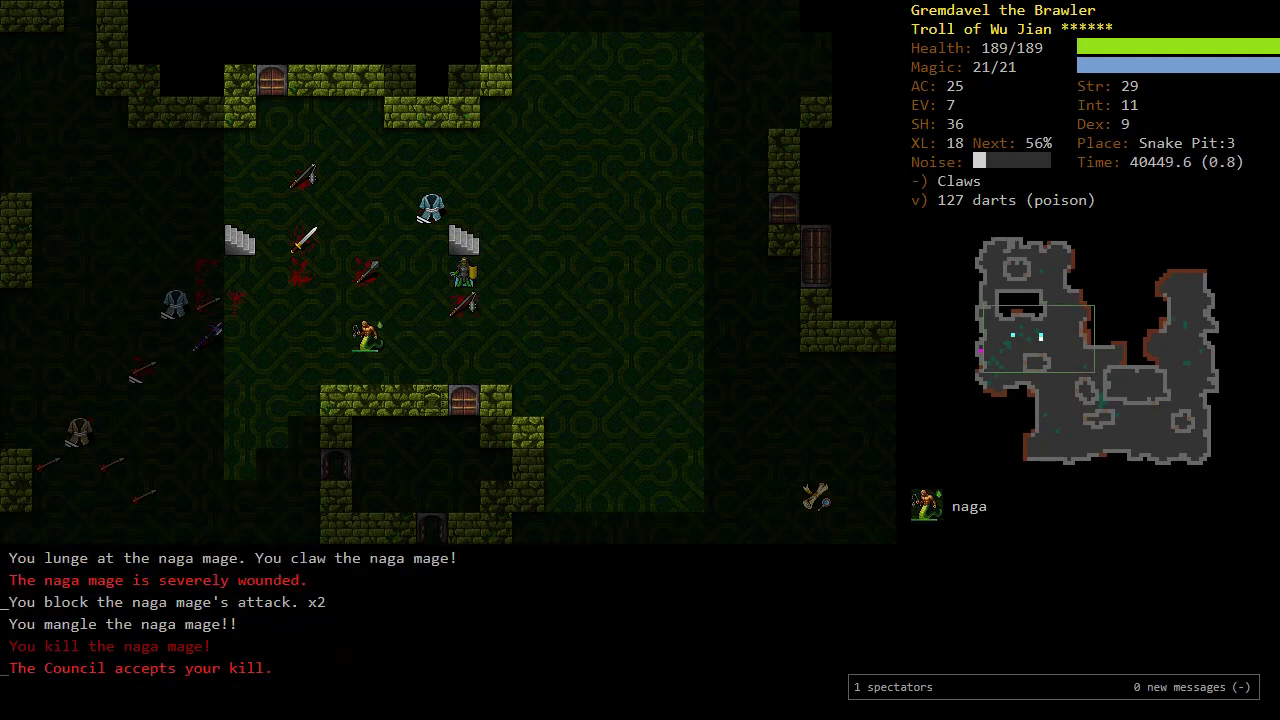
key(Left)
key(b)
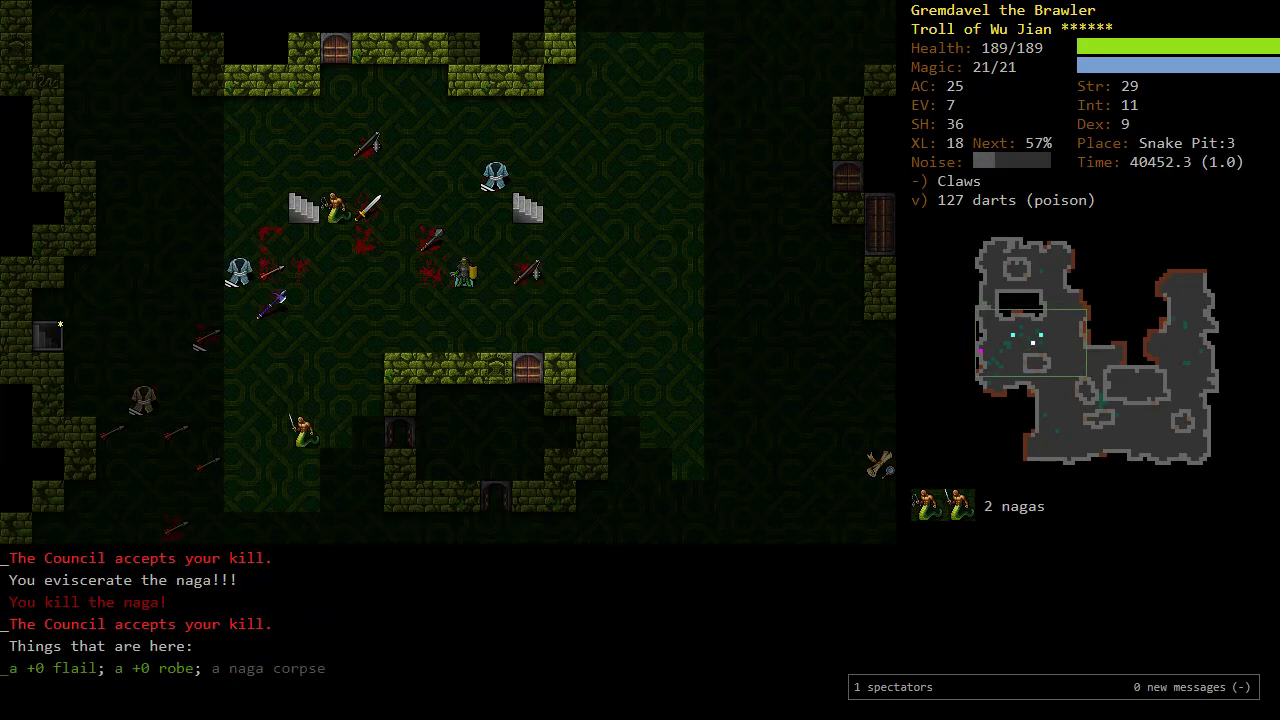
key(Up)
key(s)
key(Left)
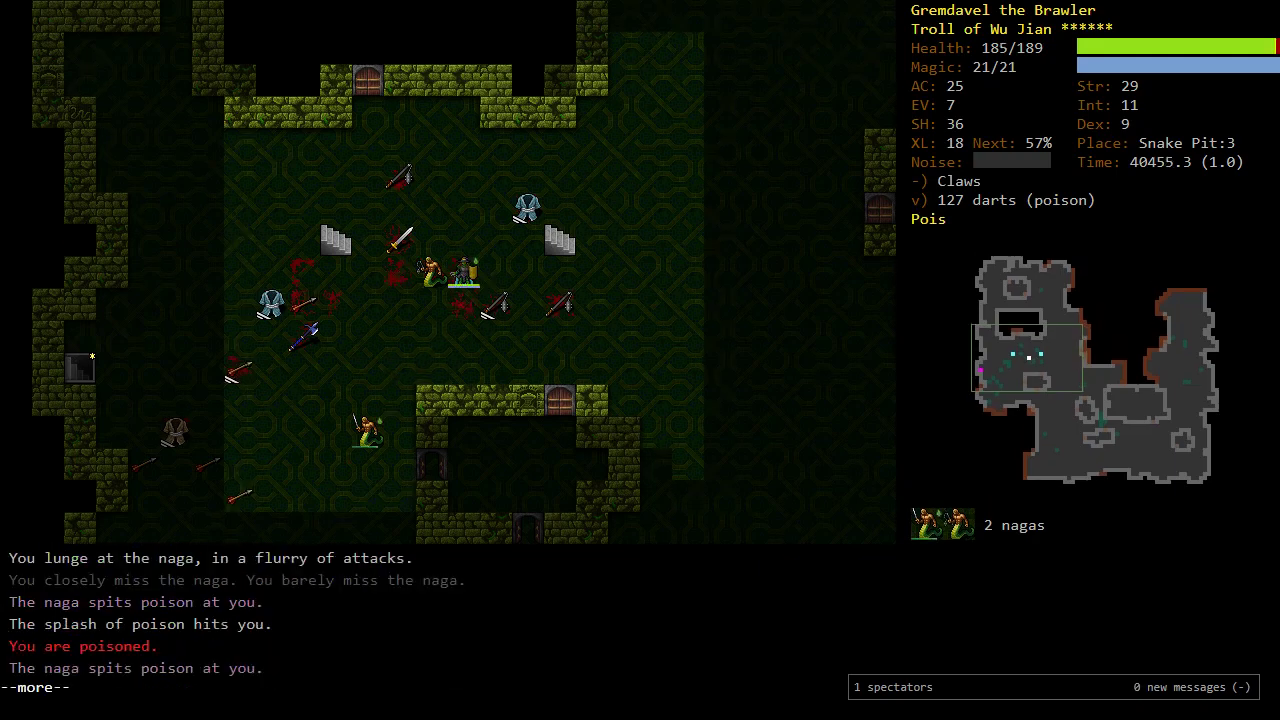
key(Return)
key(Left)
key(Left)
key(Left)
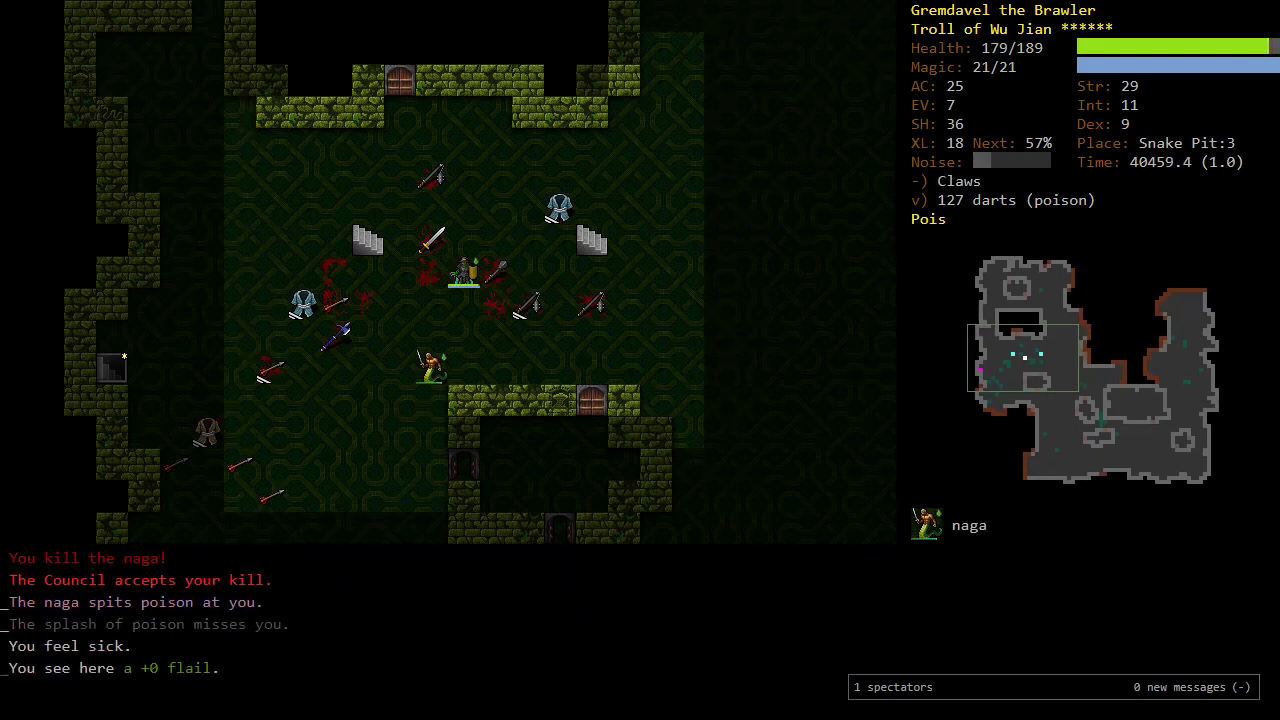
Step: Kill the last naga, walk across the fallen loot, and rest until healed
key(Down)
key(b)
key(b)
key(Down)
key(Up)
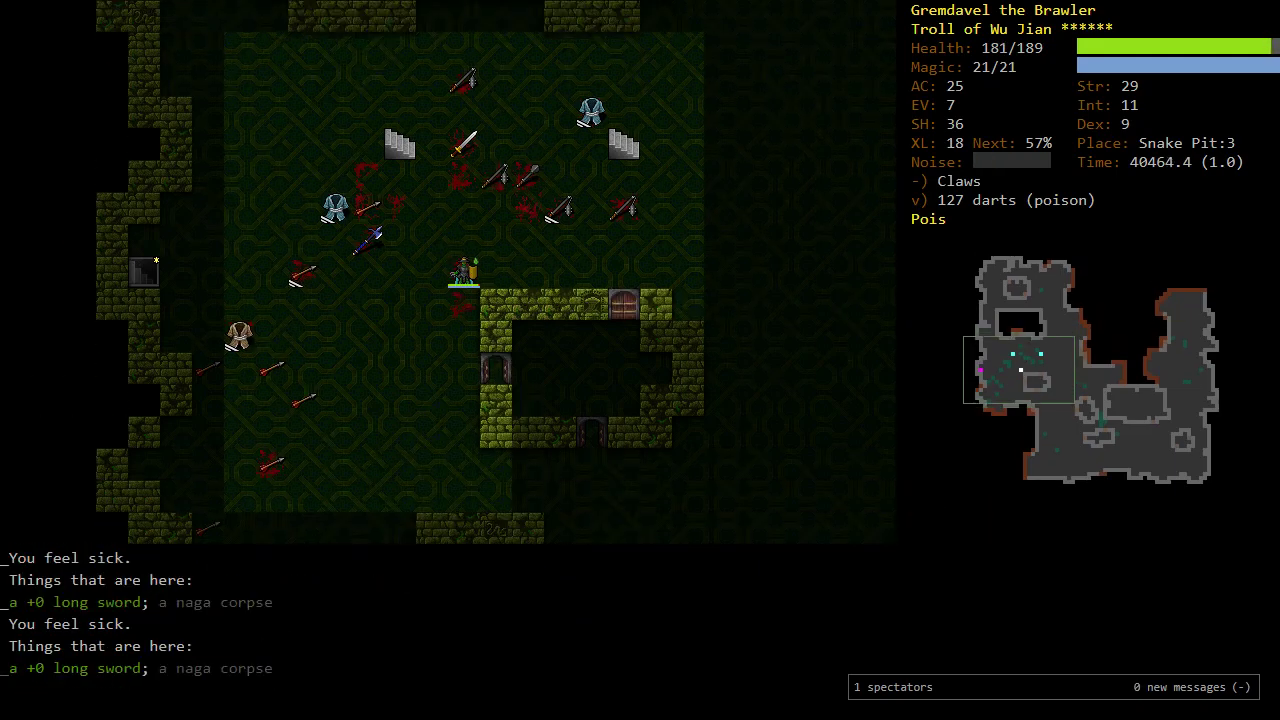
key(u)
key(Up)
key(Up)
key(Right)
key(n)
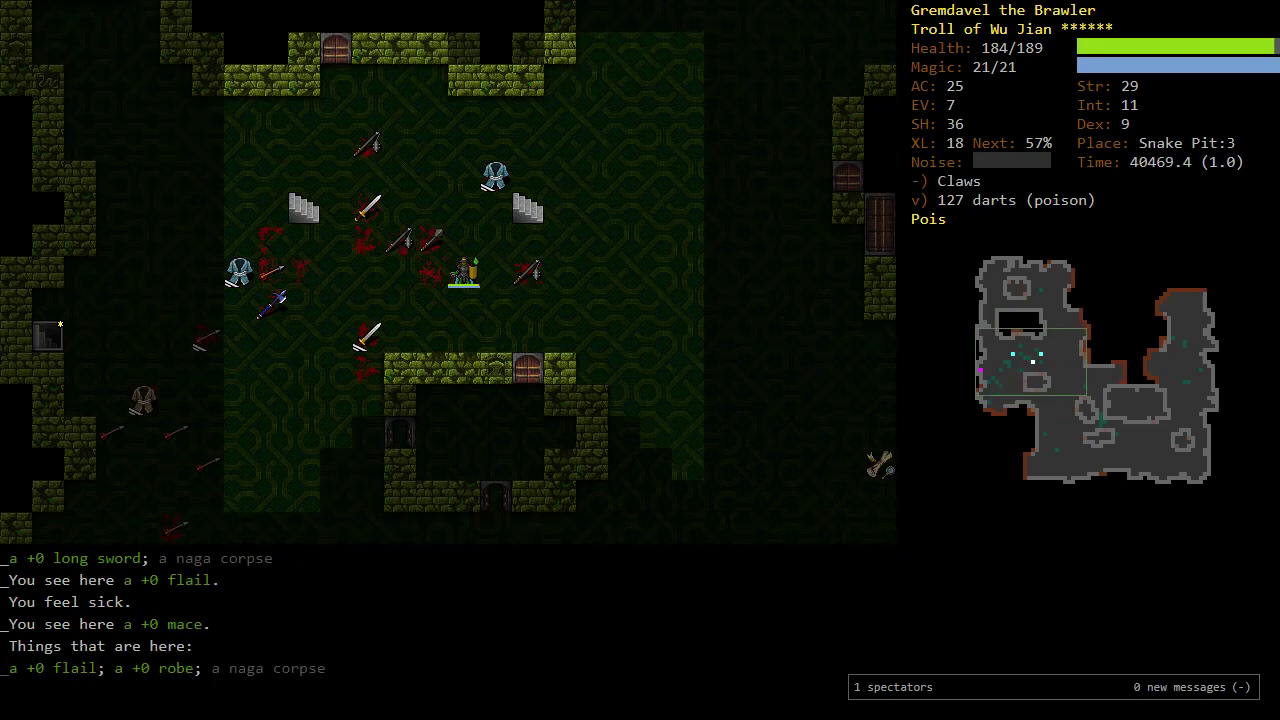
key(Right)
key(Right)
key(Up)
key(Up)
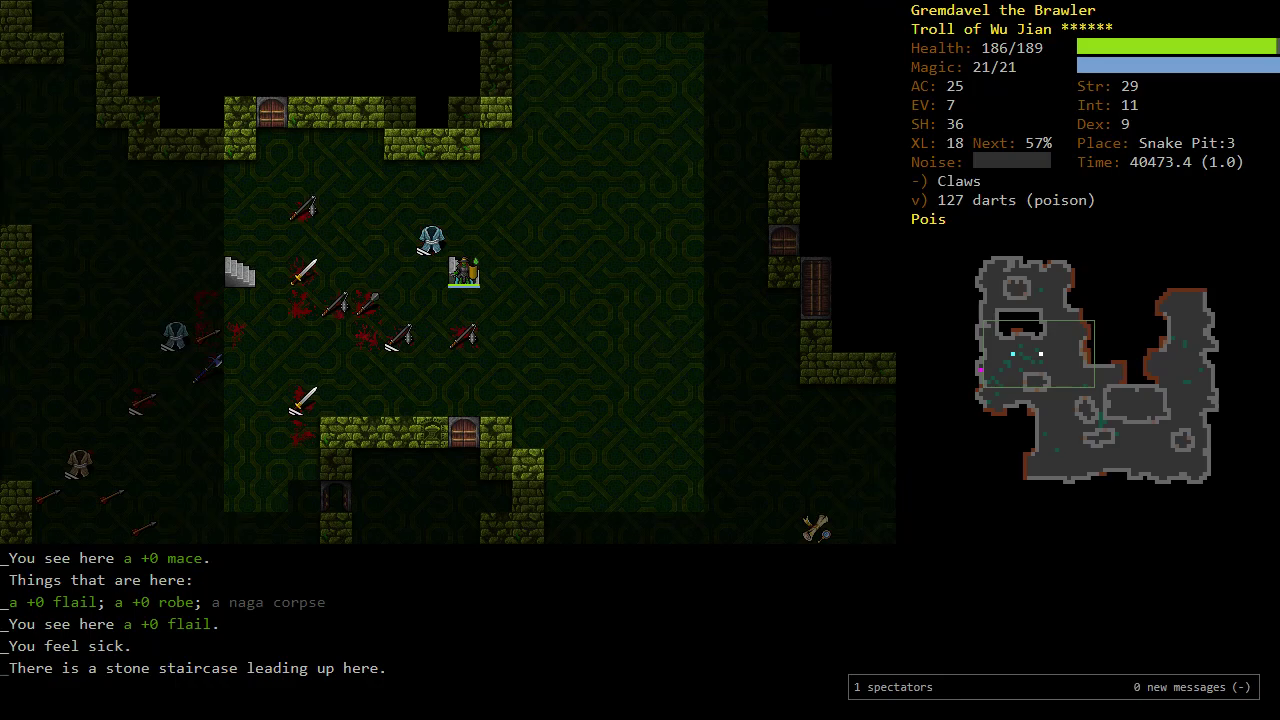
key(5)
Step: Step onto the robe and whip, then auto-explore Snake Pit:3
key(y)
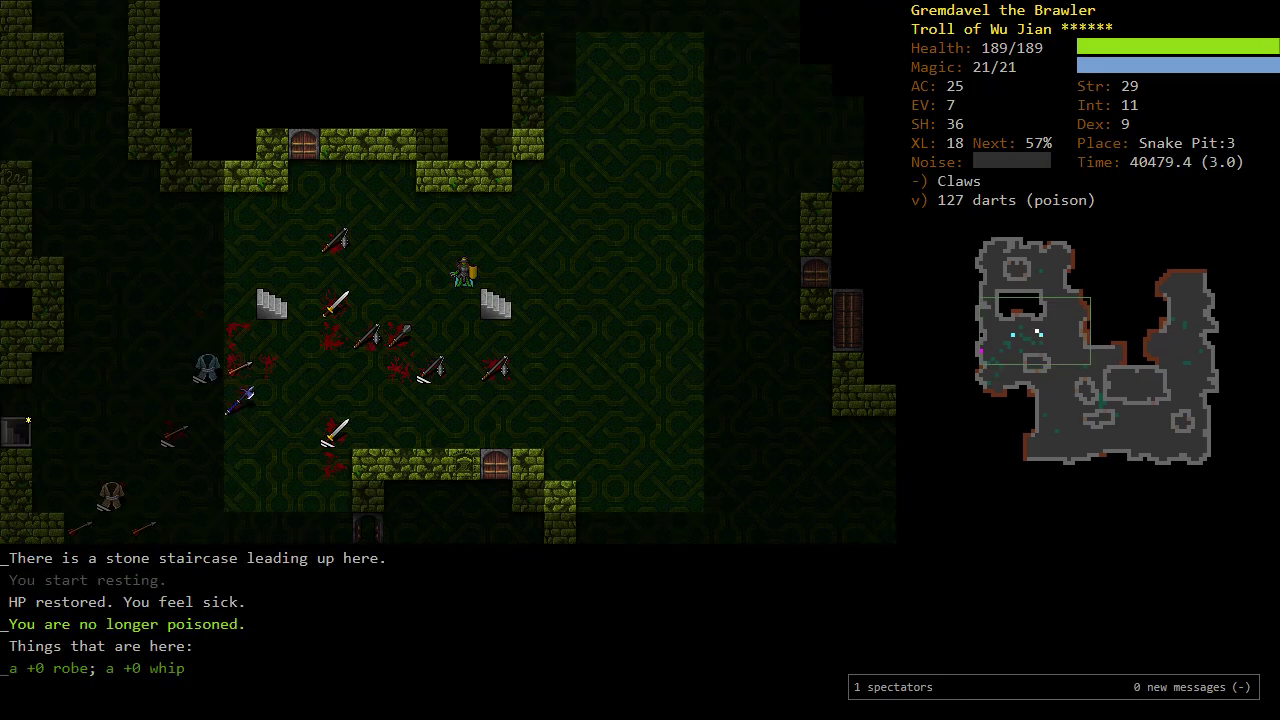
key(o)
key(o)
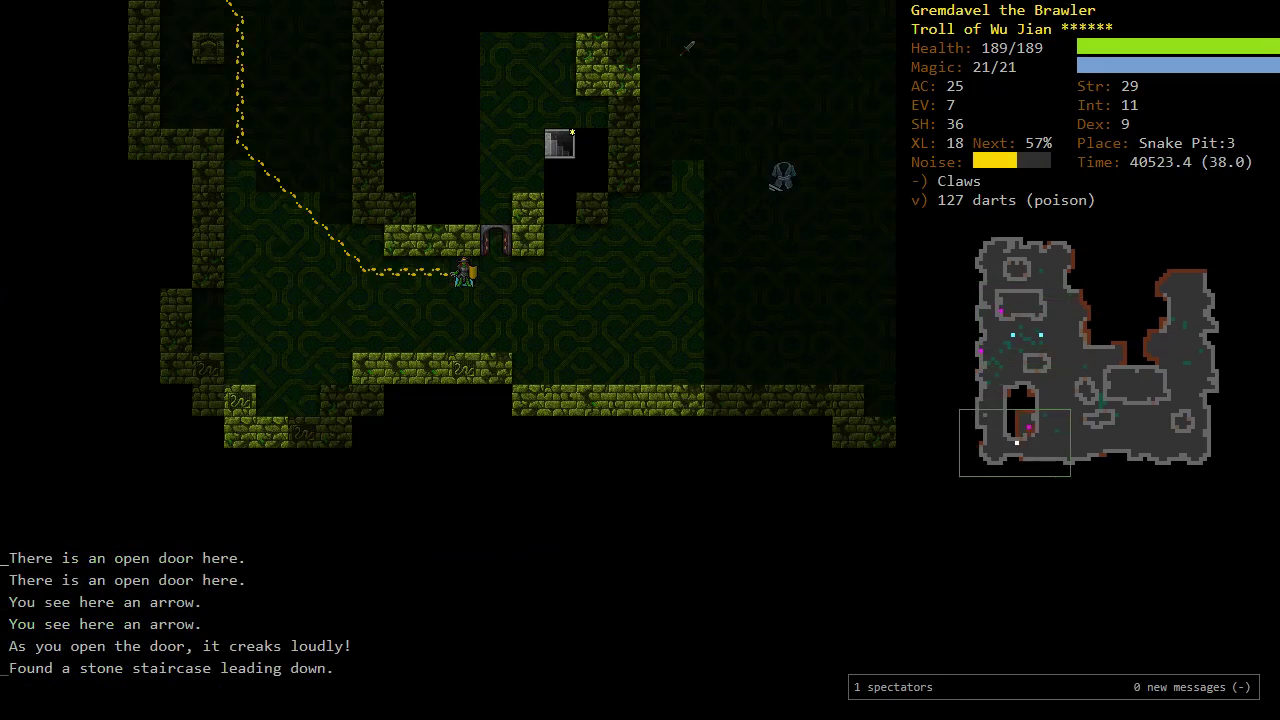
key(o)
Step: Kill the salamander, then eat its chunk while auto-exploring
key(Right)
key(Right)
key(Right)
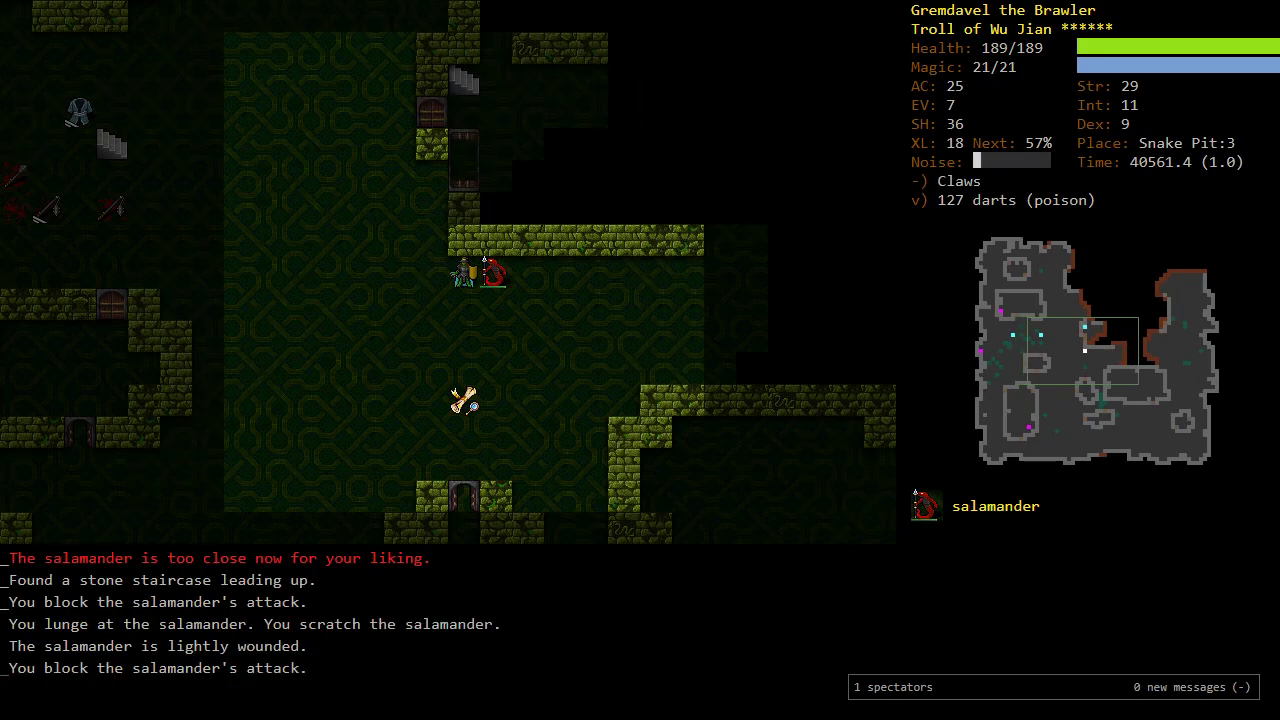
key(Right)
key(Right)
key(Right)
key(Right)
key(o)
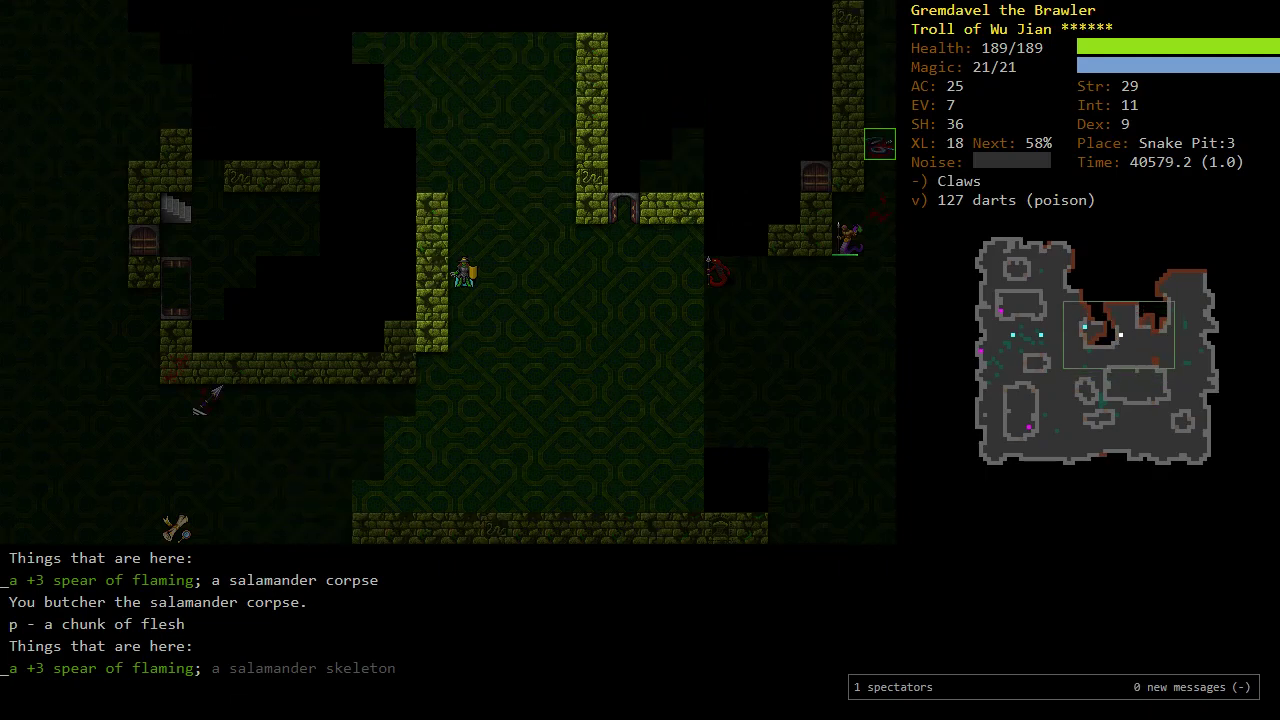
key(o)
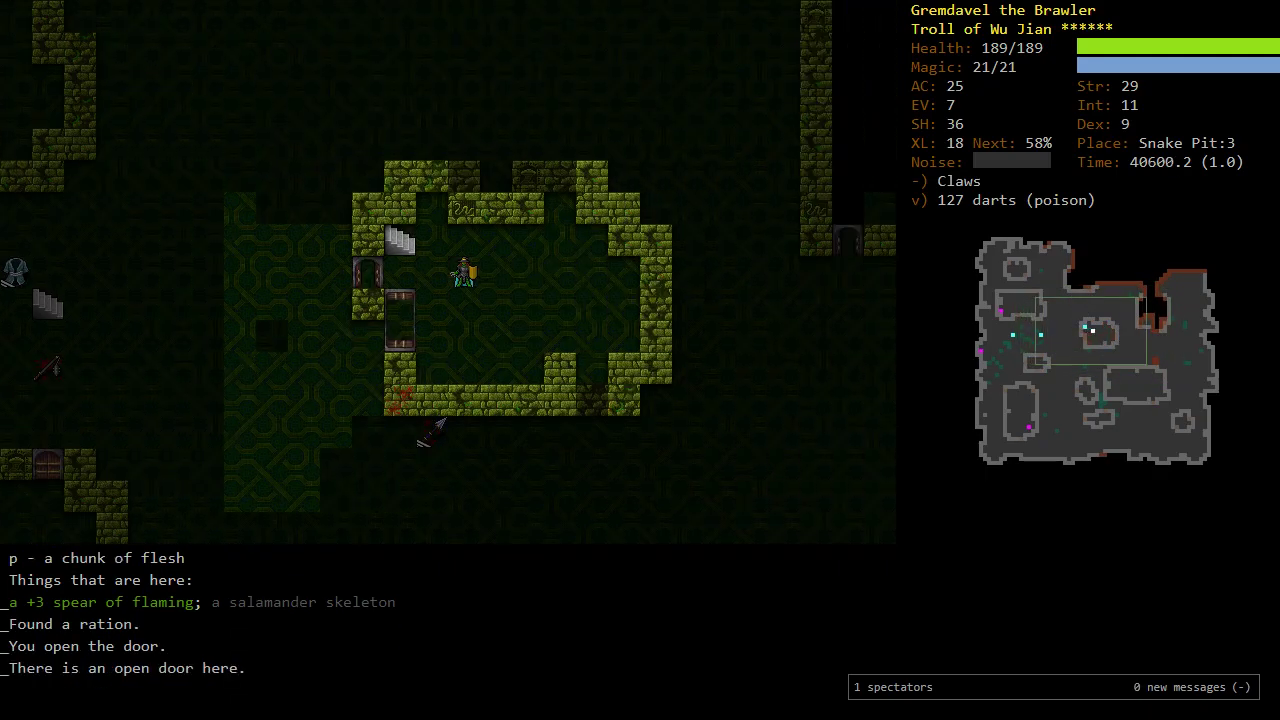
key(o)
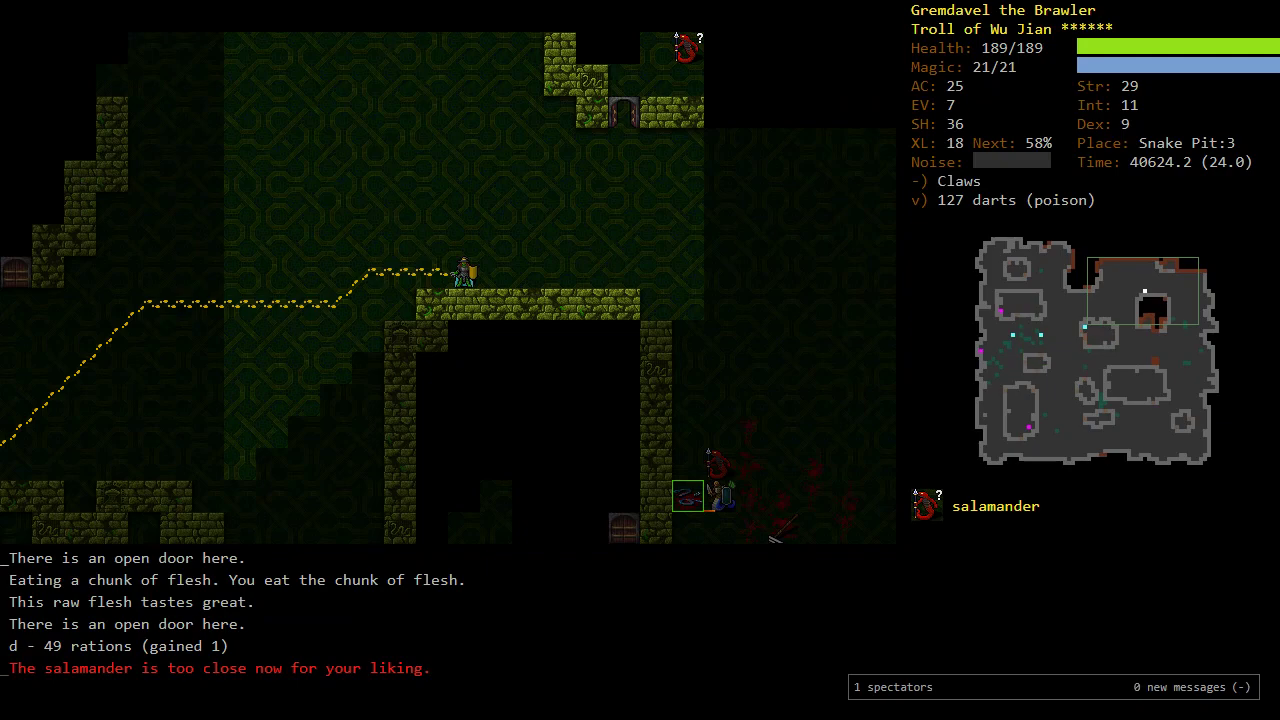
Step: Kill the approaching salamander and explore onto the thick glowing staff
key(Tab)
key(Tab)
key(Tab)
key(o)
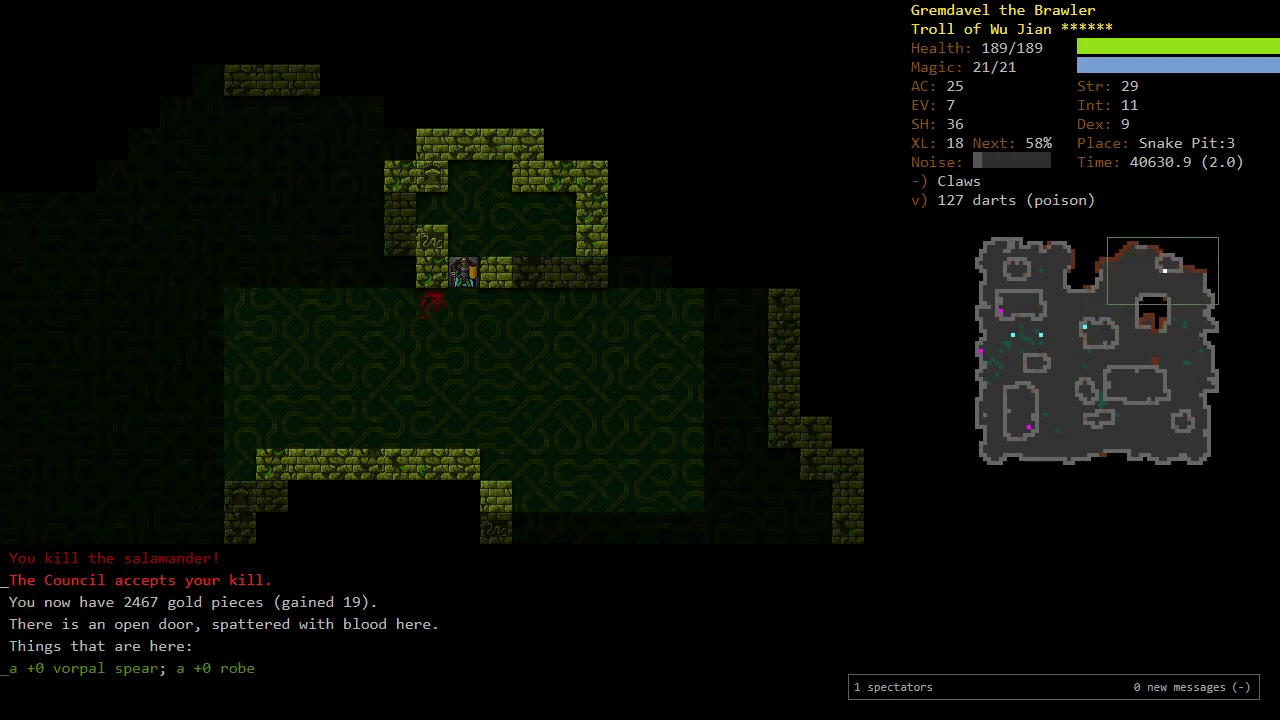
key(o)
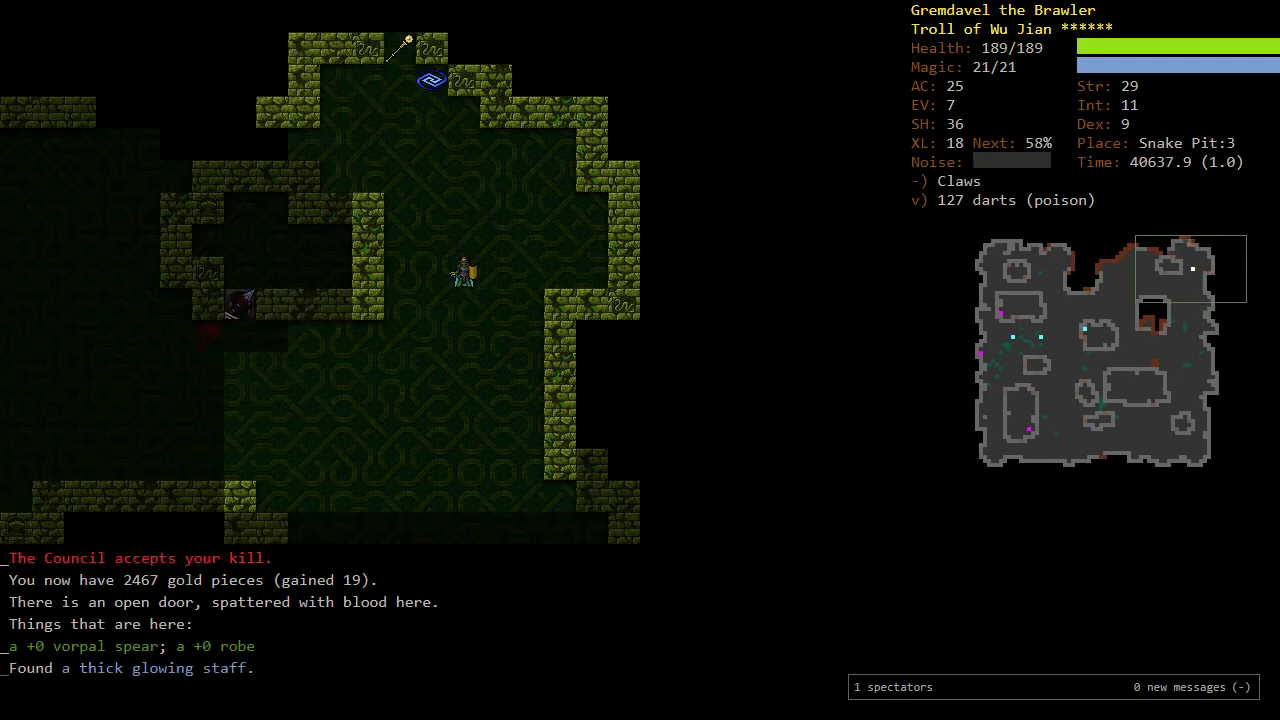
key(o)
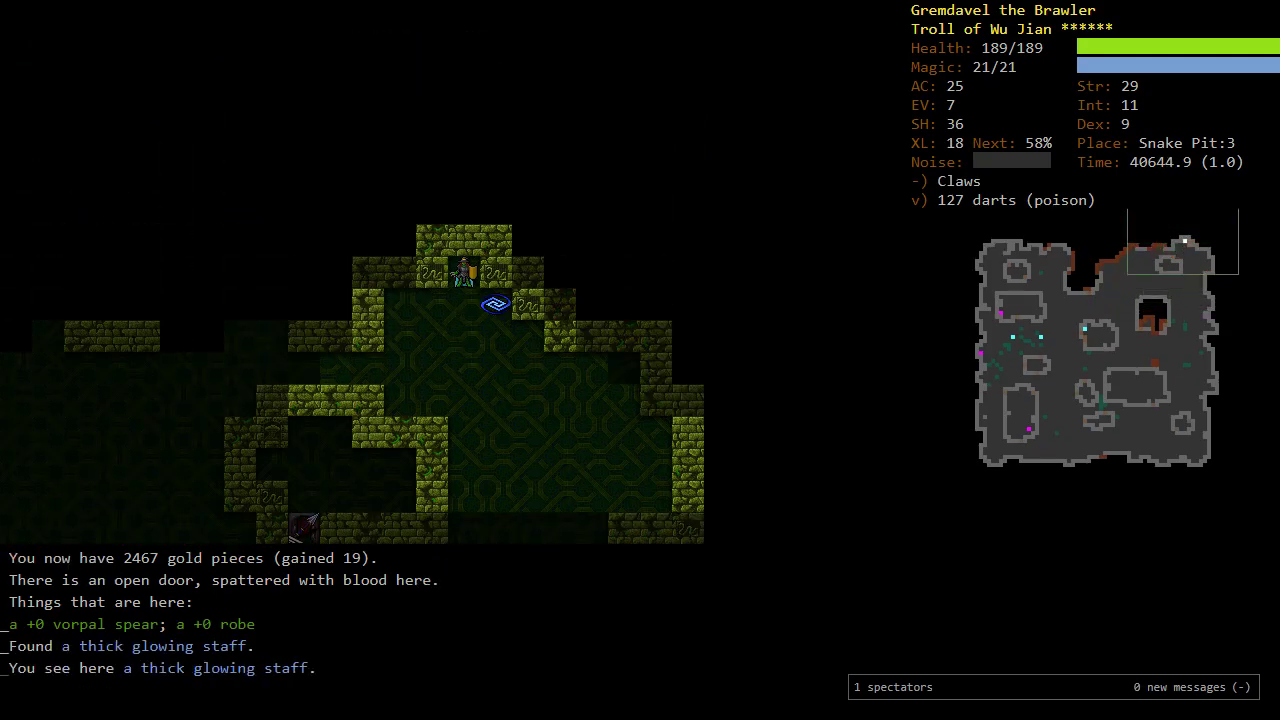
Step: Pick up and wield the staff, identifying it as cold, then drop it and head west
key(g)
key(w)
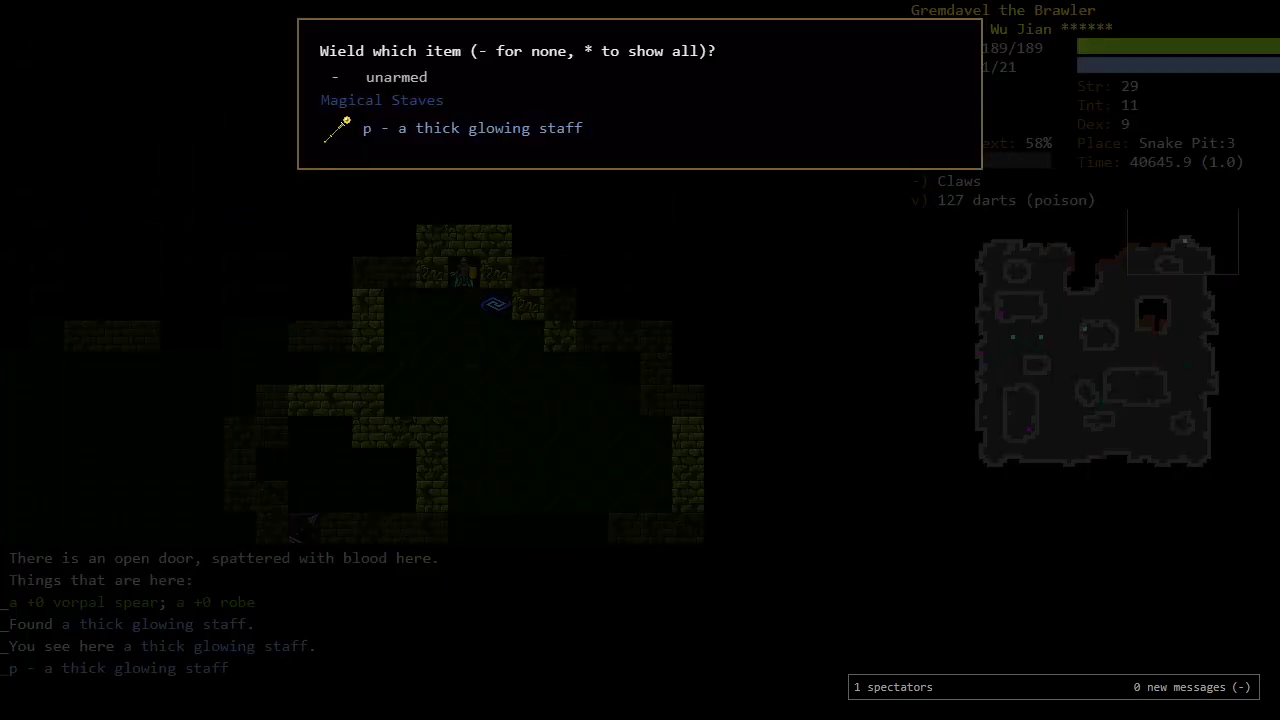
key(p)
key(d)
key(p)
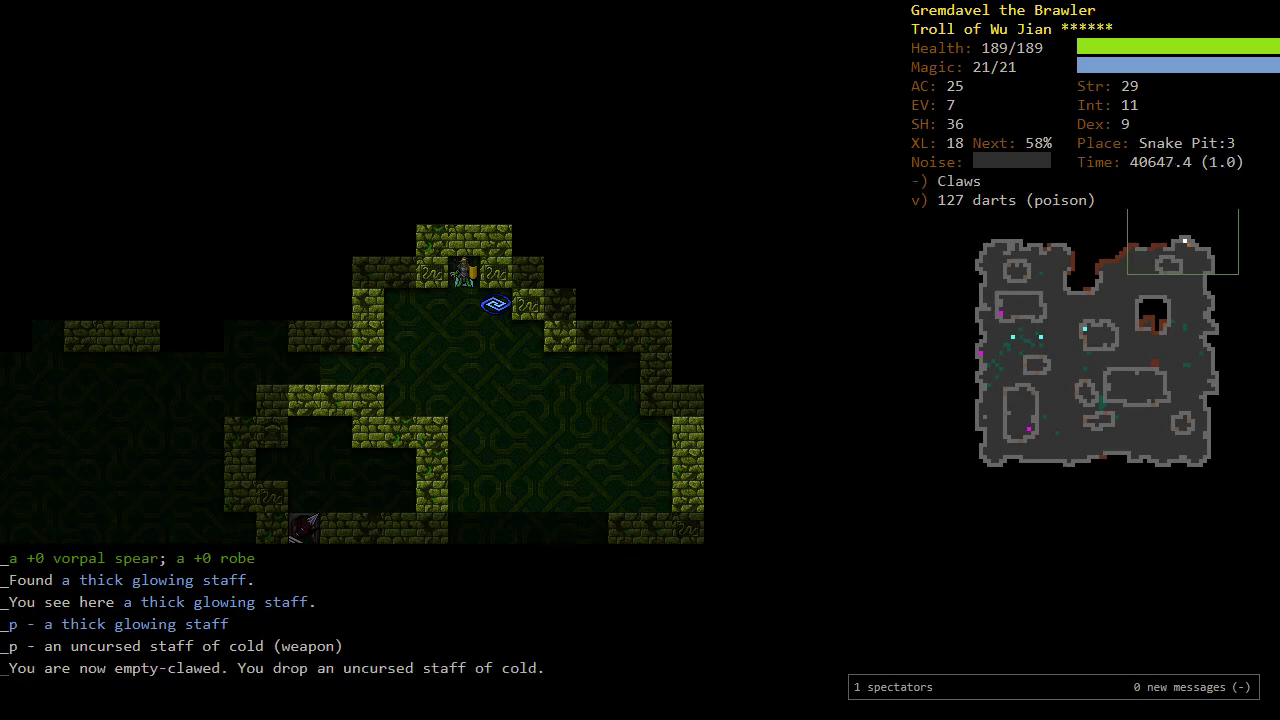
key(b)
key(b)
key(o)
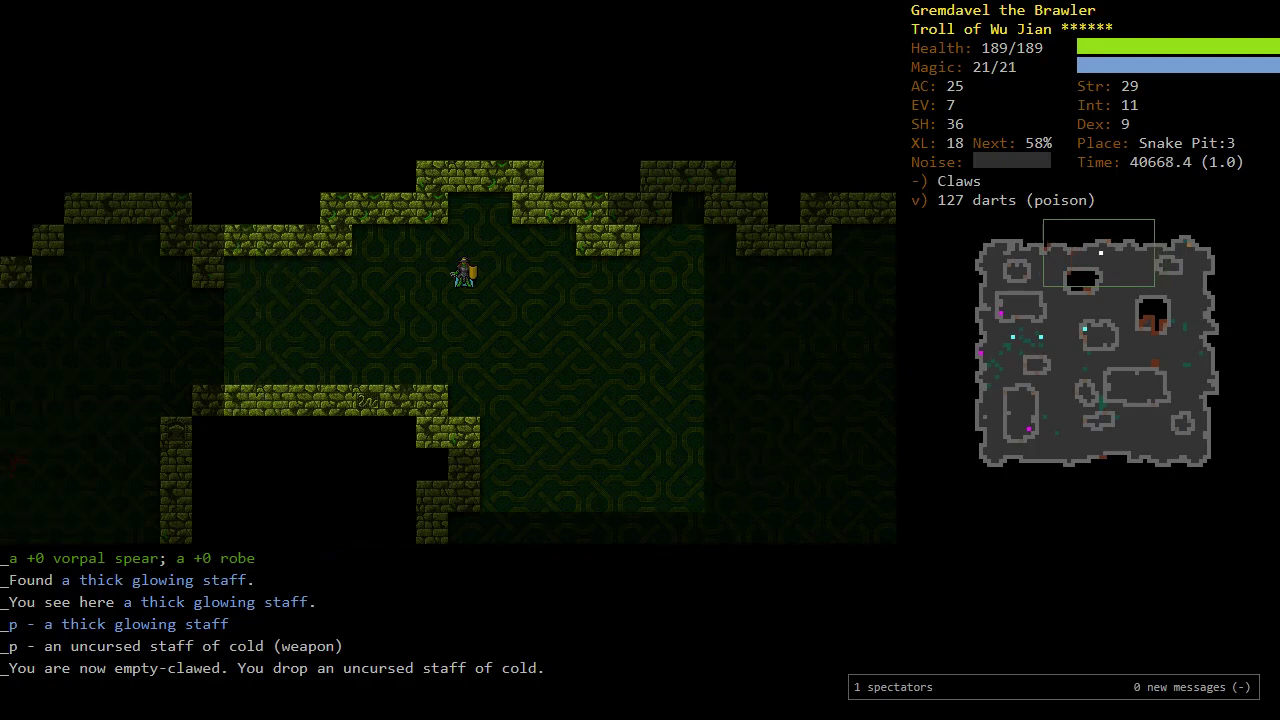
Step: Kill the naga warrior, then travel to pick up the nearby amulet of the acrobat
key(b)
key(b)
key(h)
key(h)
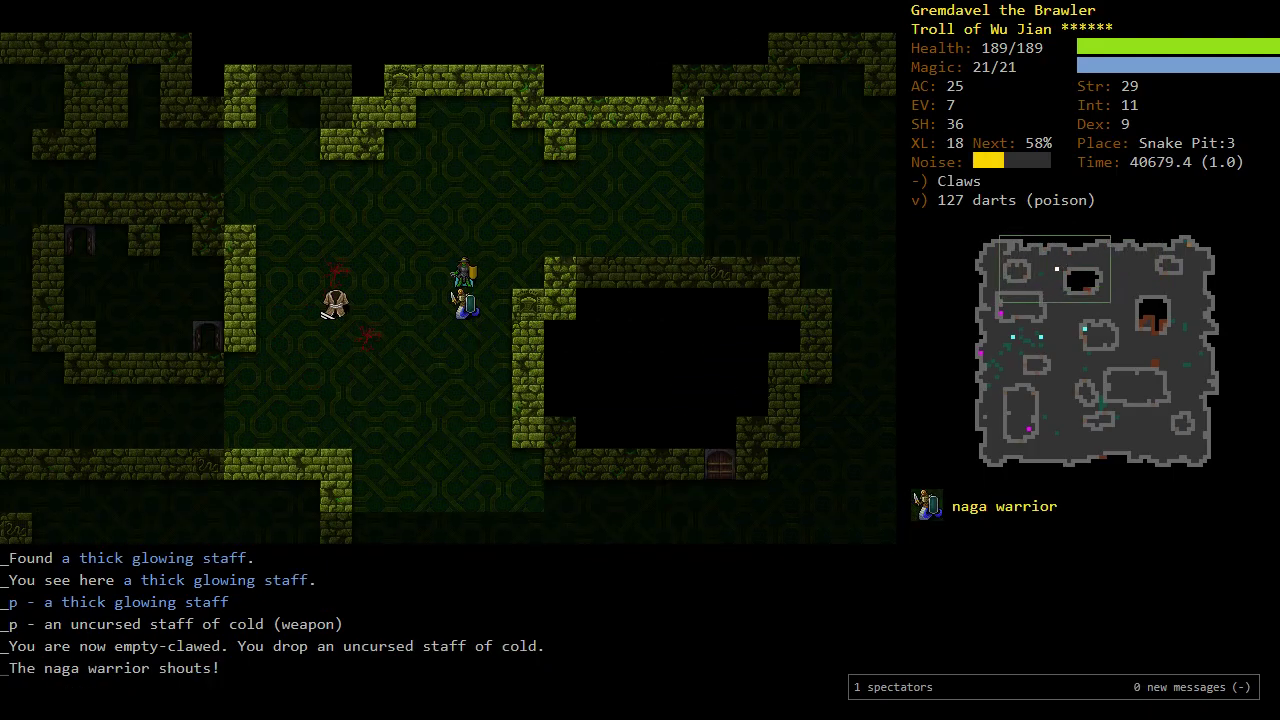
key(j)
key(j)
key(j)
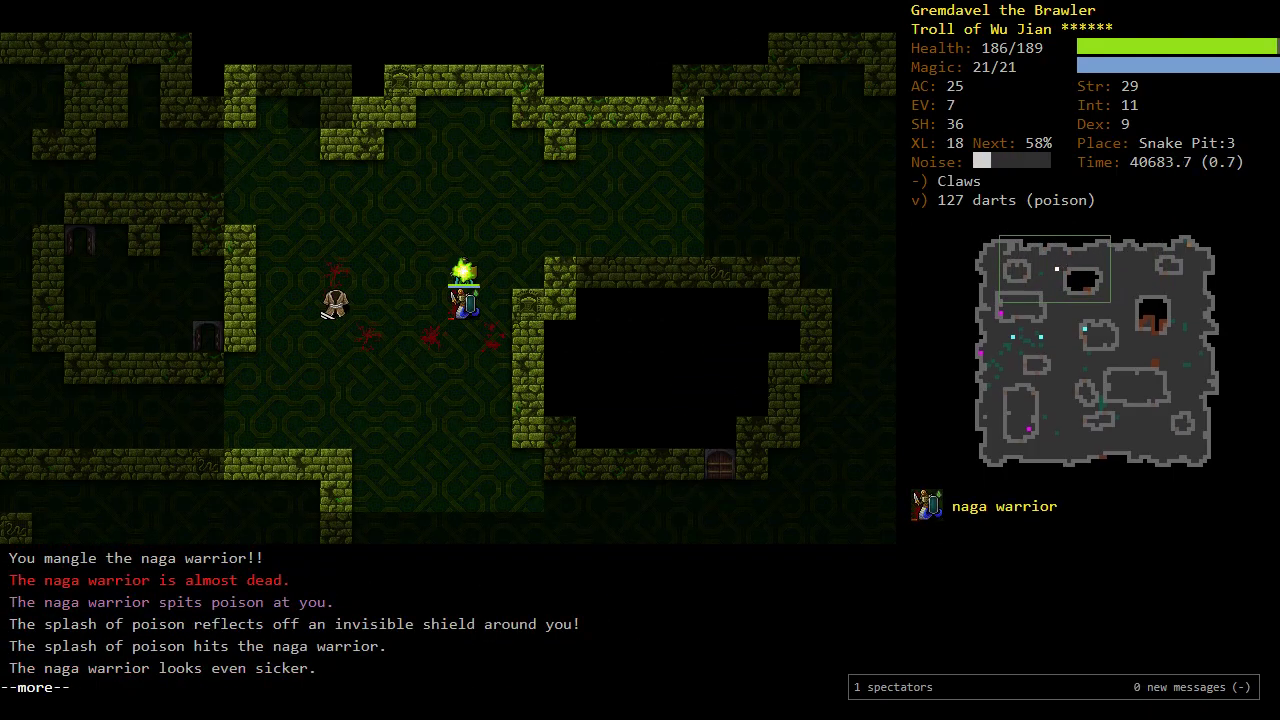
key(Return)
key(j)
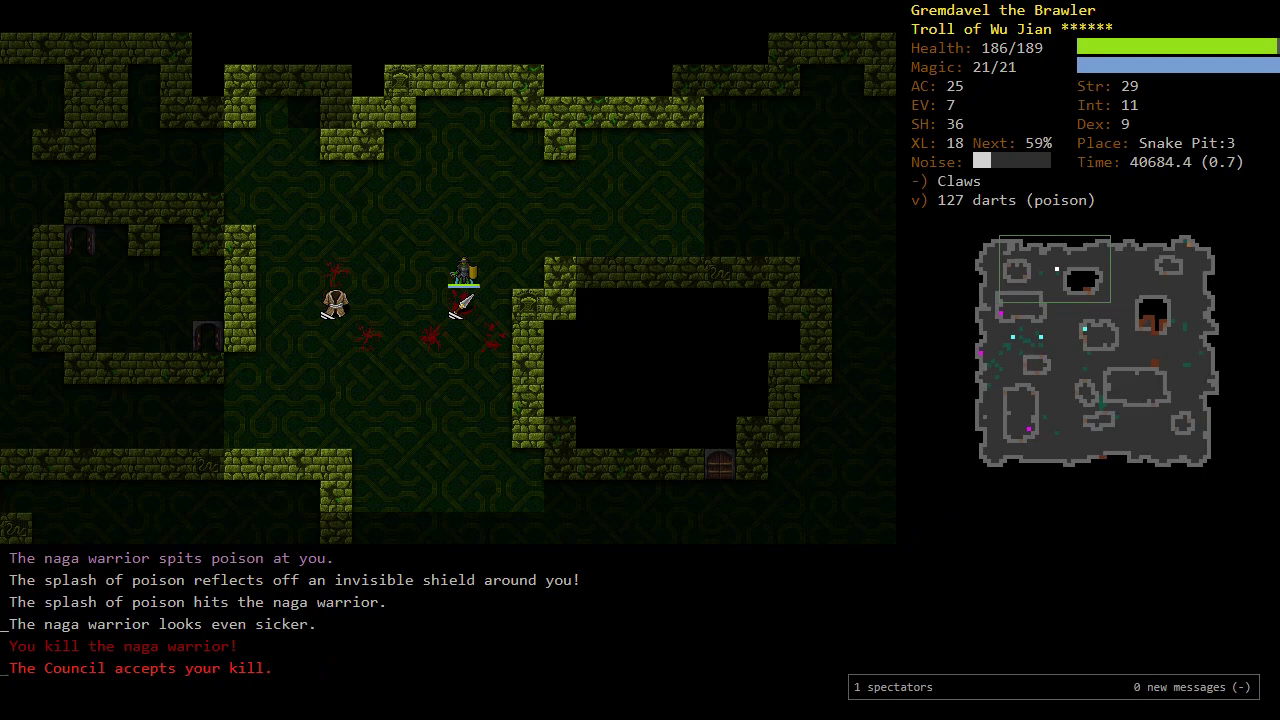
key(j)
key(o)
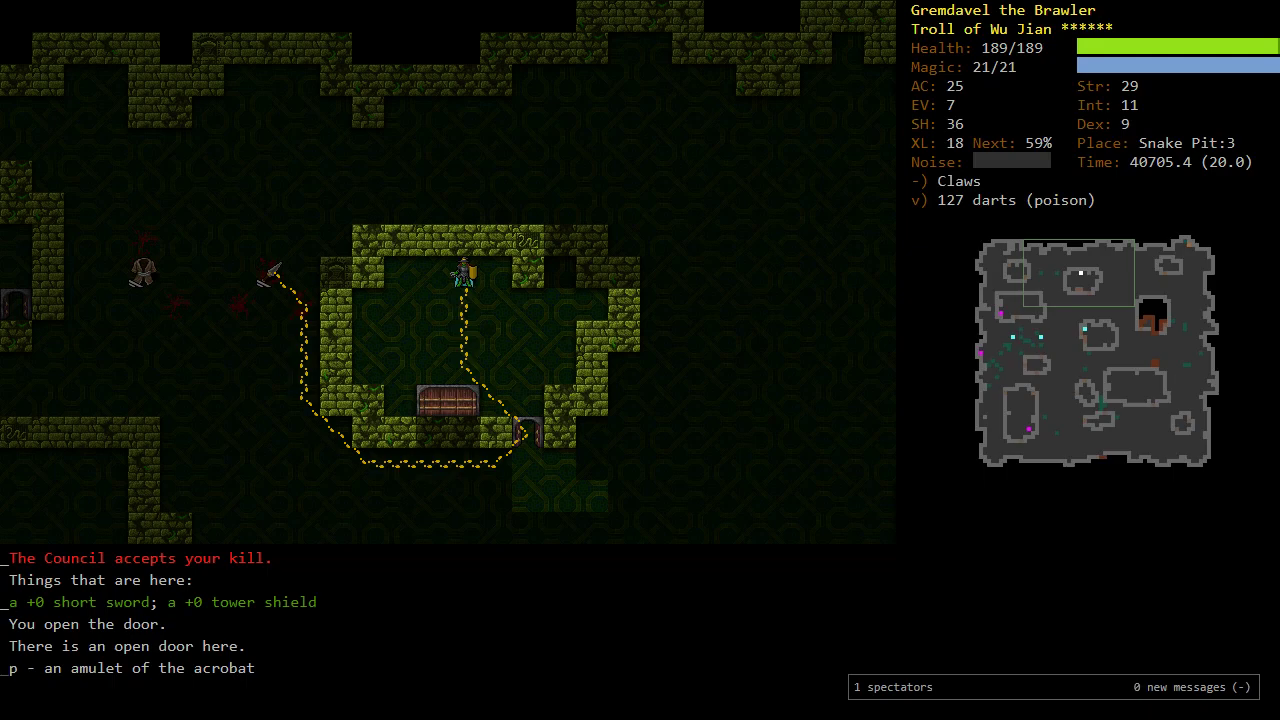
key(n)
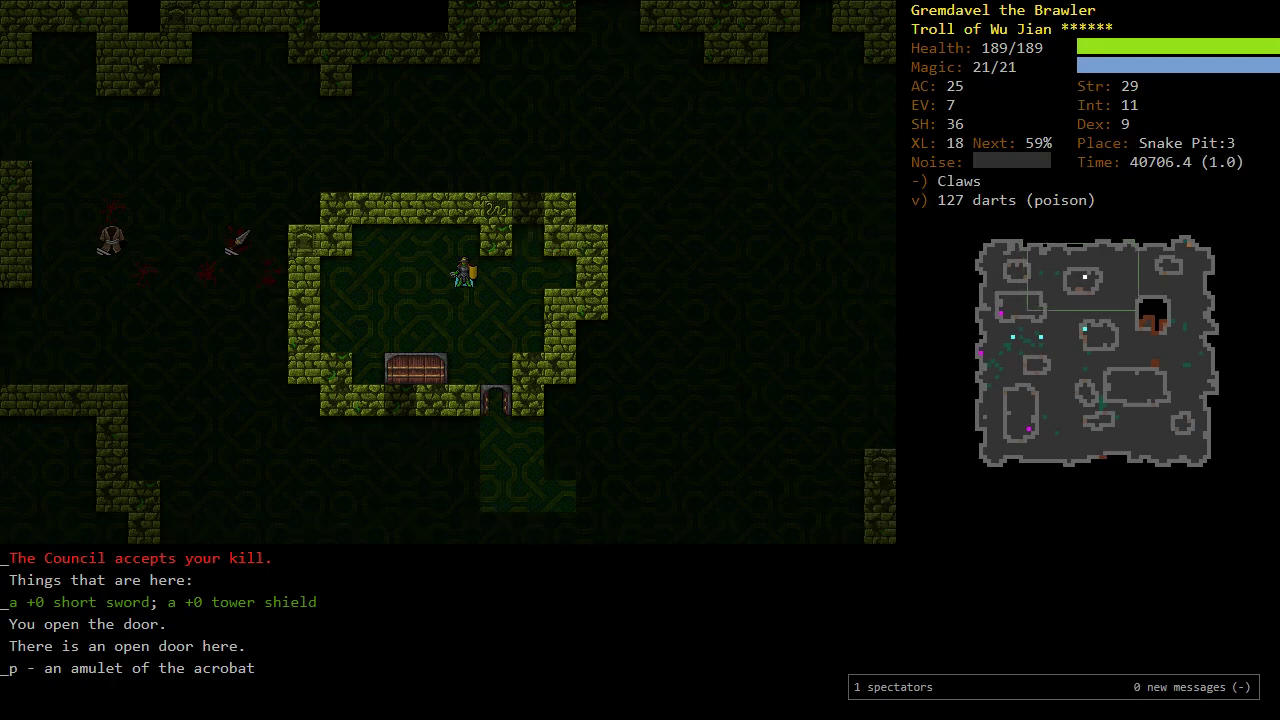
Step: Drop the amulet of the acrobat
key(d)
key(p)
key(Return)
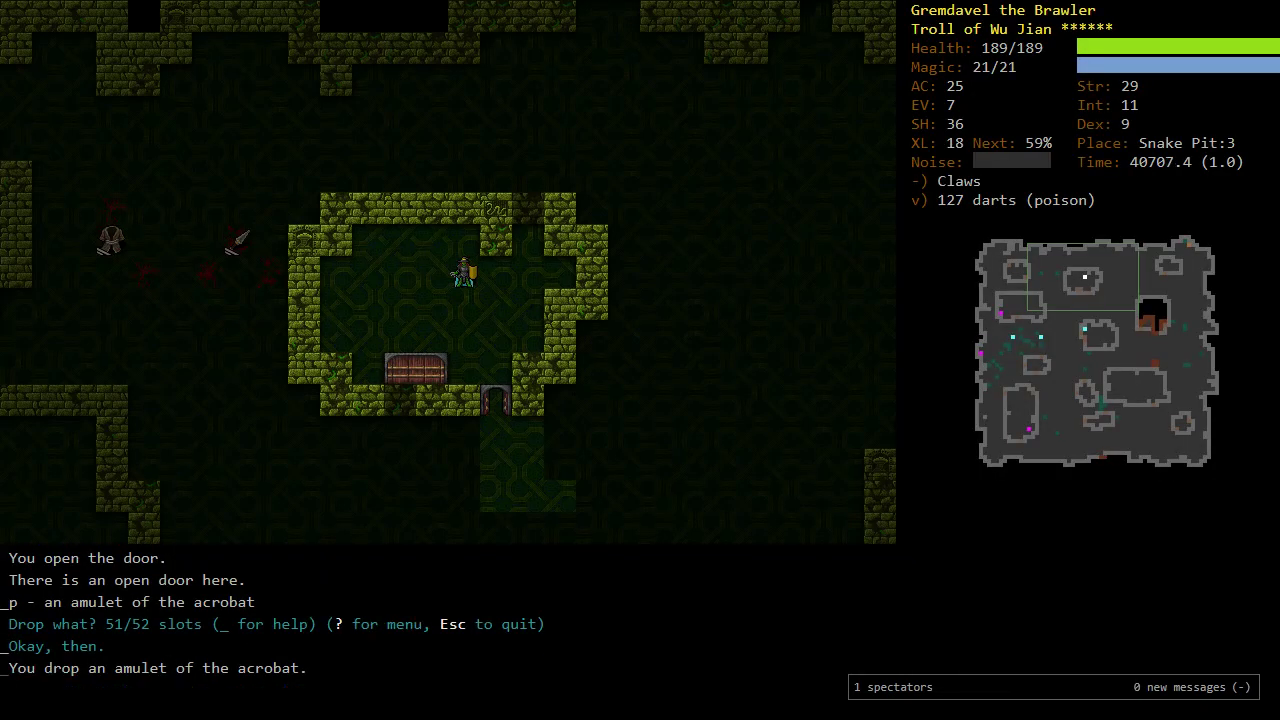
Step: Disable autopickup for guardian spirit, faith, magic regeneration and acrobat amulets
key(backslash)
scroll(640, 360, down, 5)
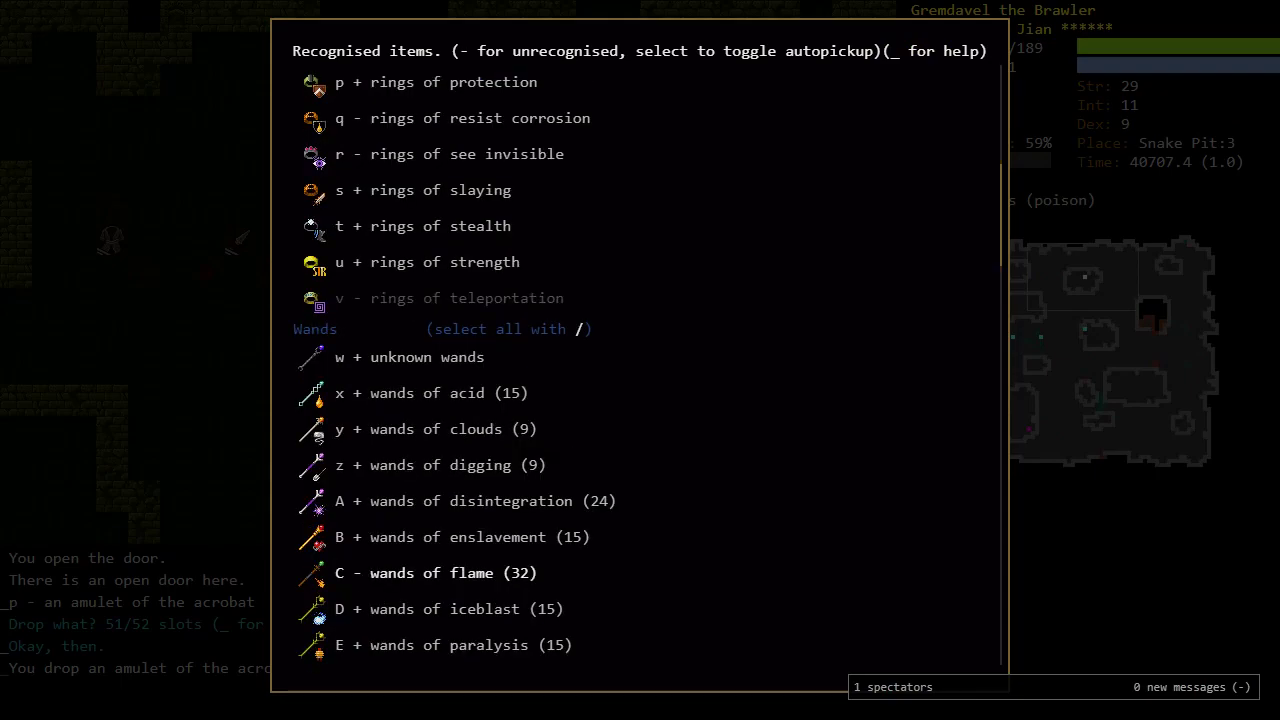
scroll(640, 360, up, 5)
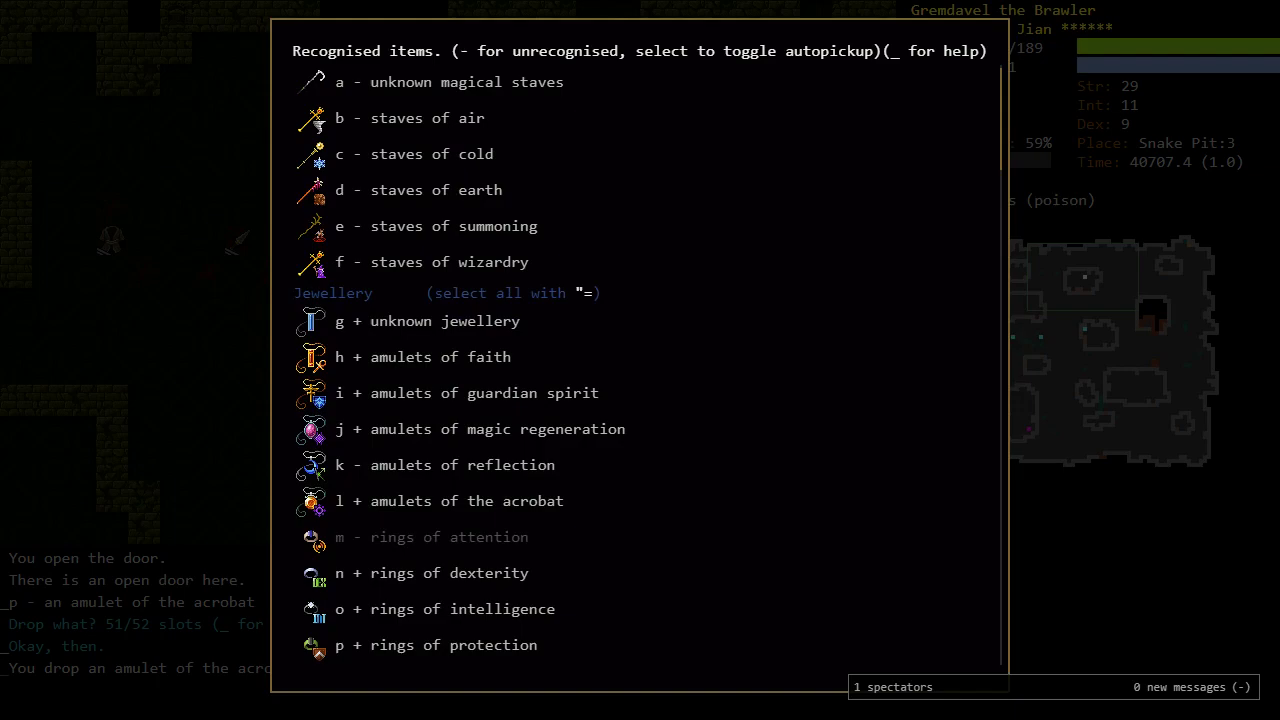
key(i)
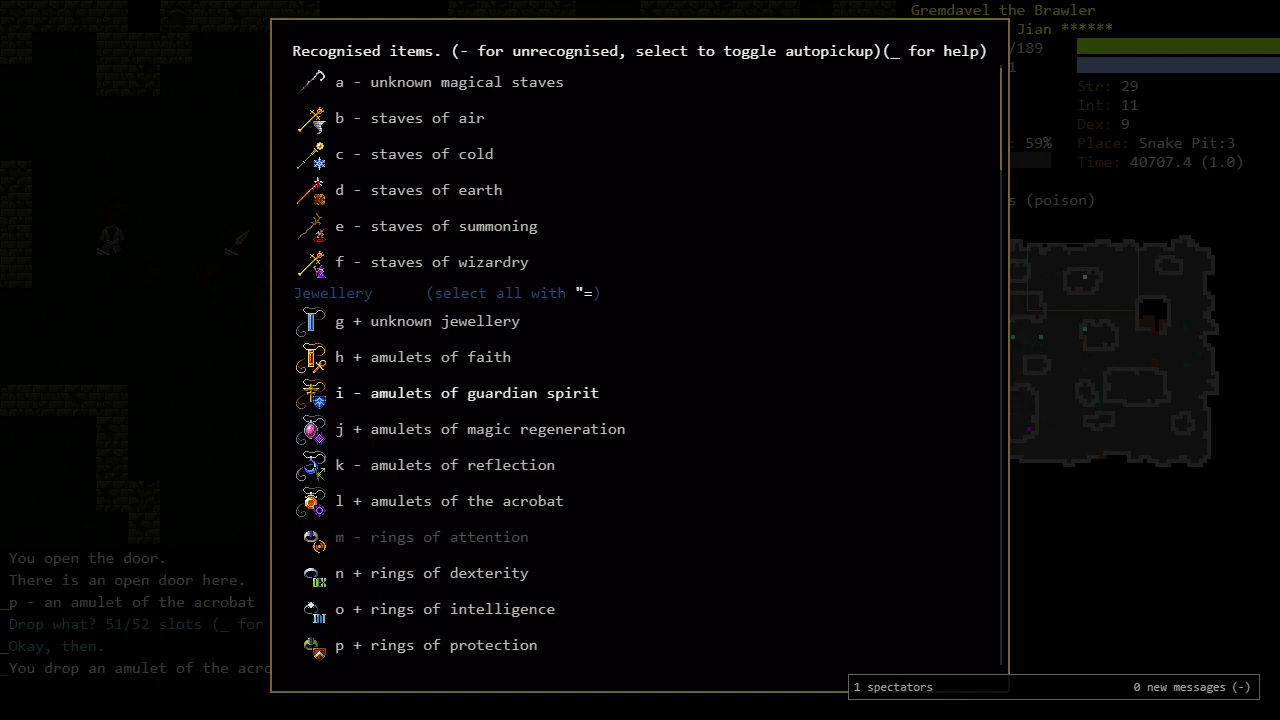
key(h)
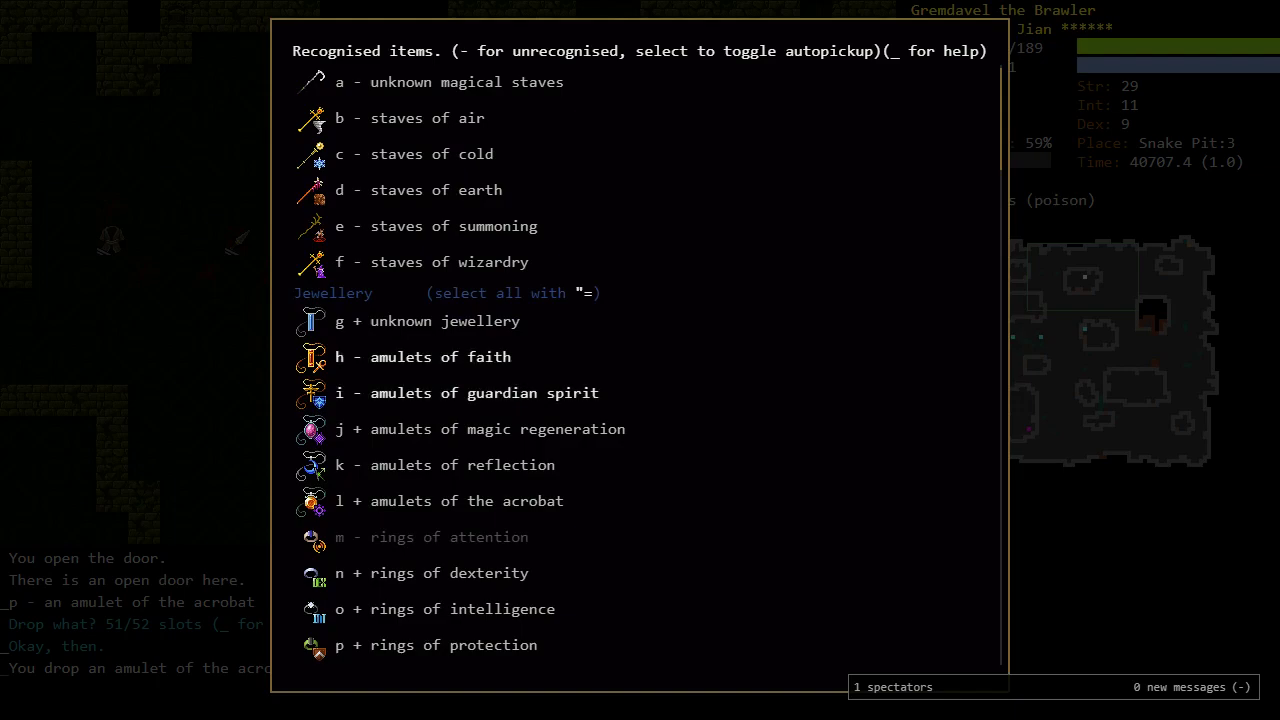
key(j)
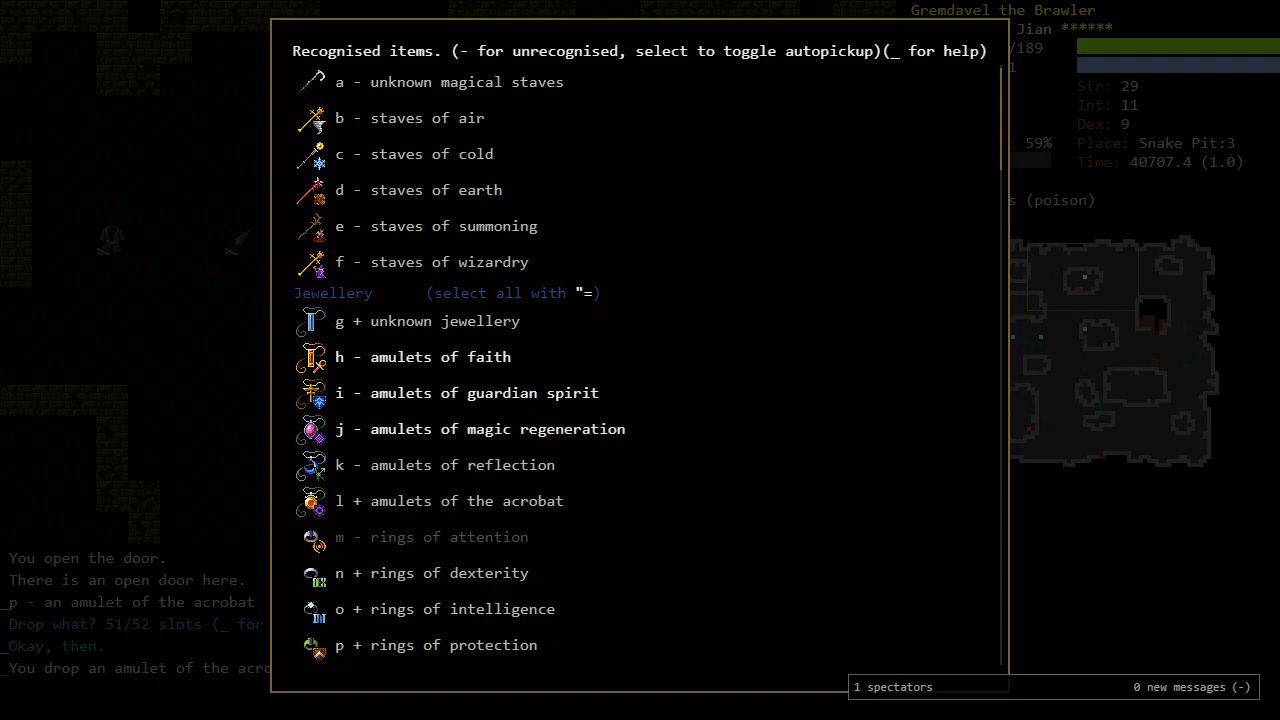
key(l)
key(Escape)
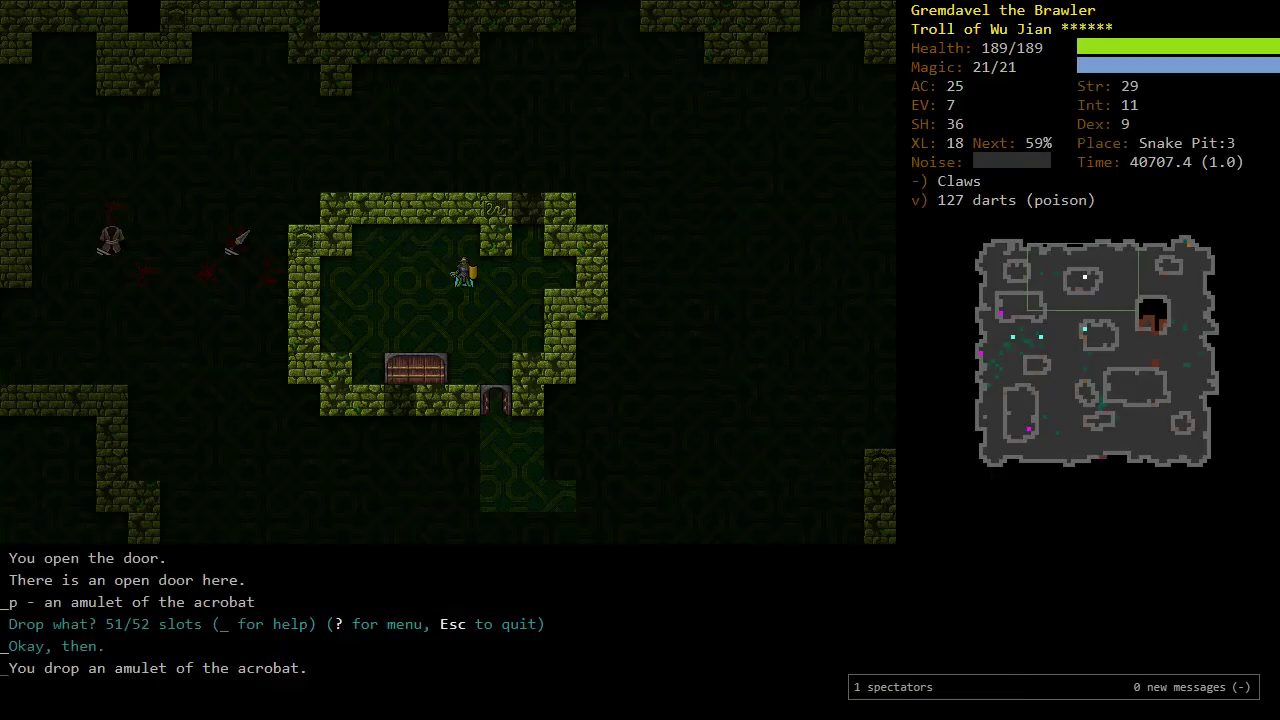
Step: Walk over the robe and hand axe piles, then kill the naga mage
key(o)
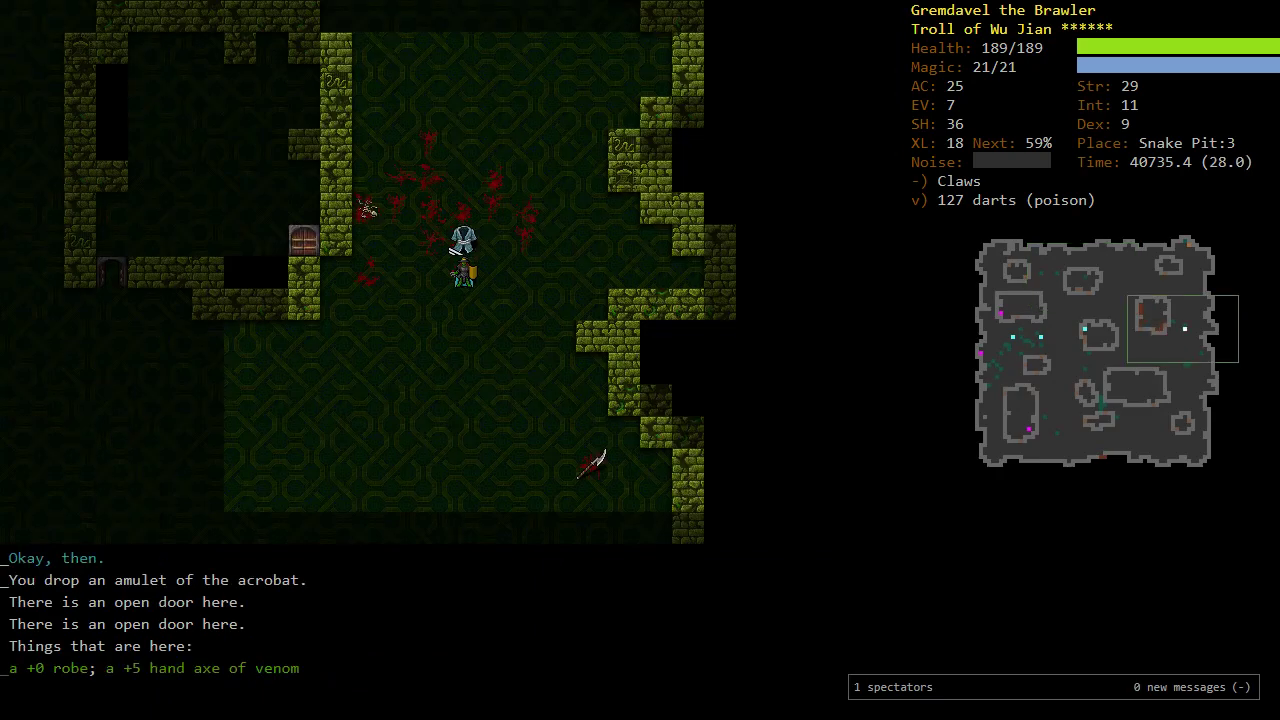
key(Up)
key(b)
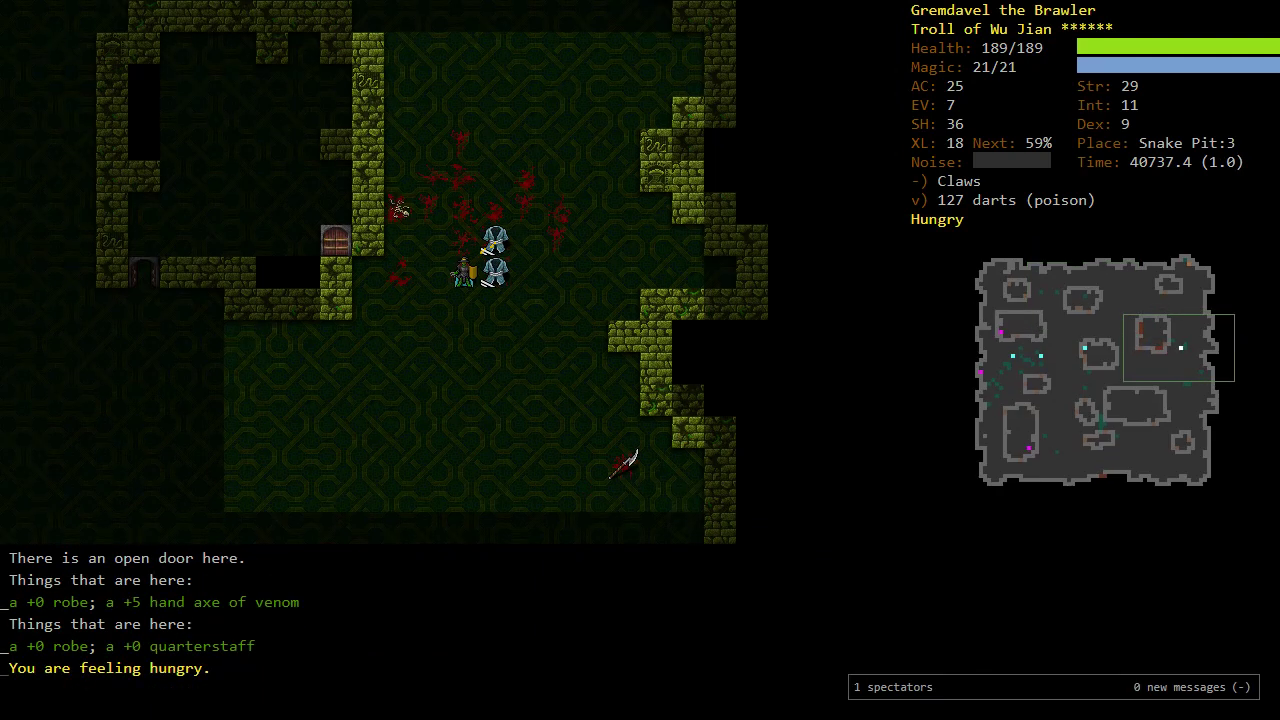
key(o)
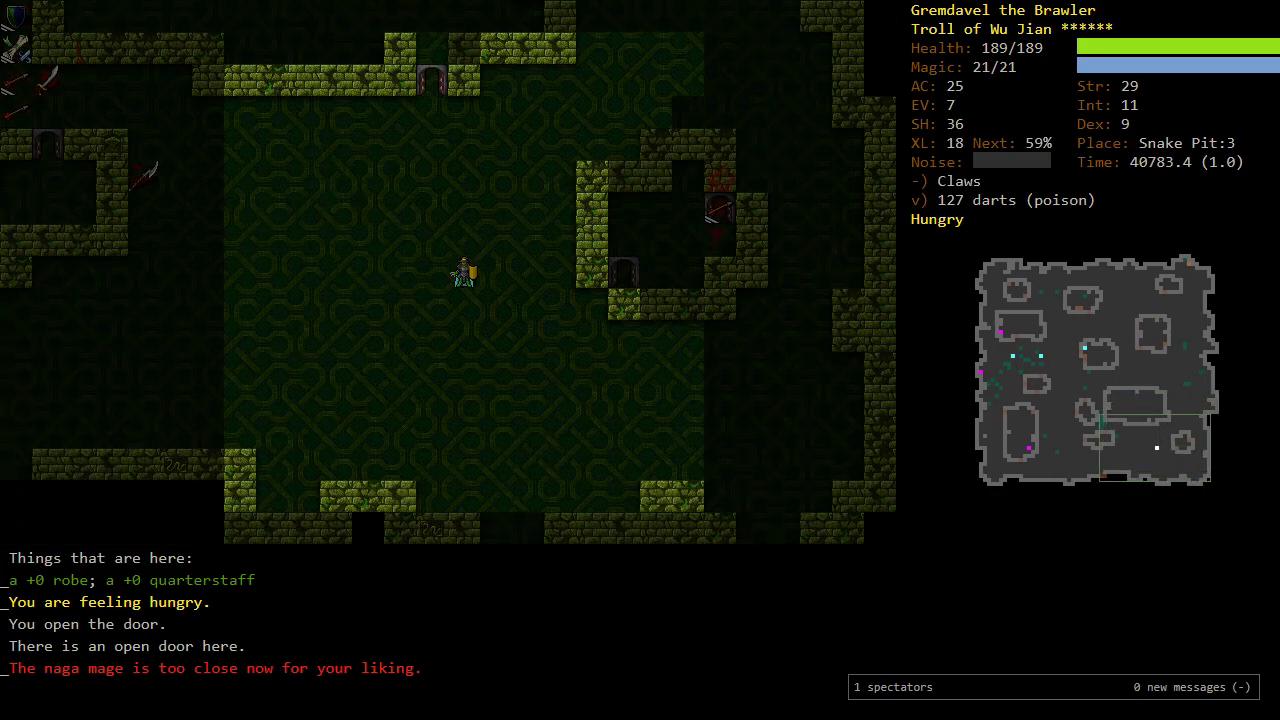
key(Tab)
key(Tab)
key(Tab)
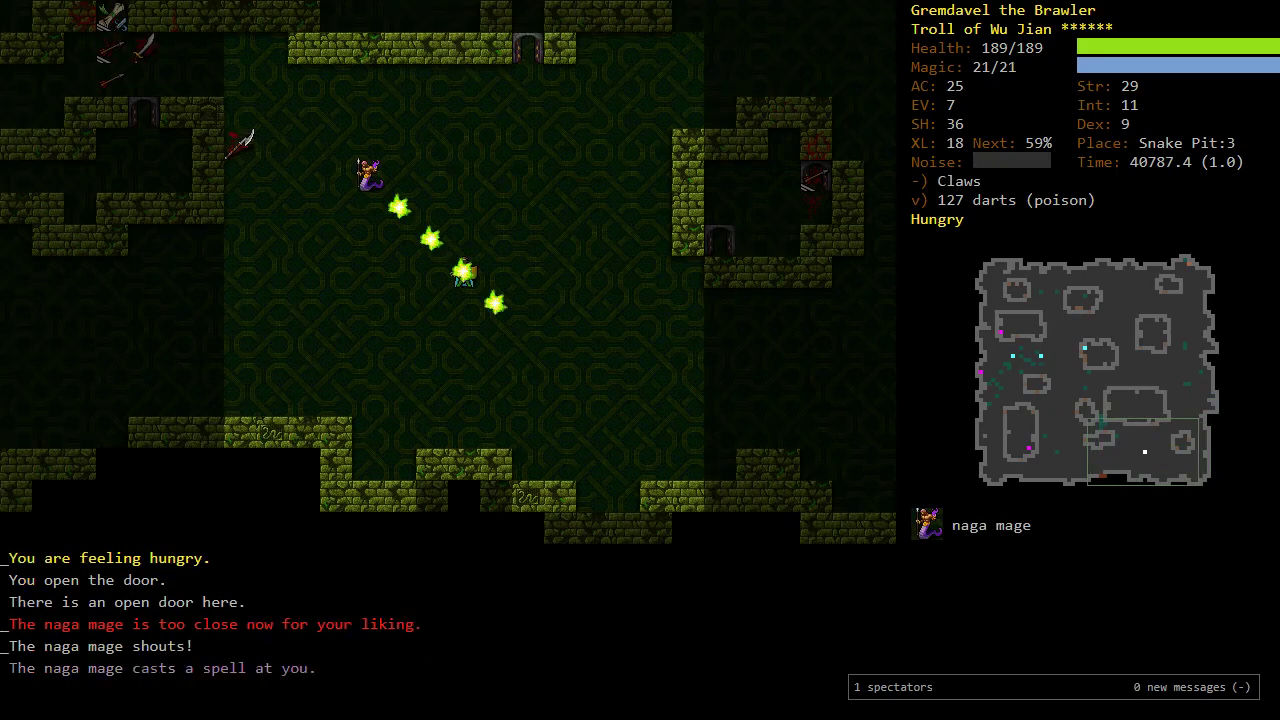
key(Tab)
key(Tab)
key(Tab)
key(y)
key(y)
key(y)
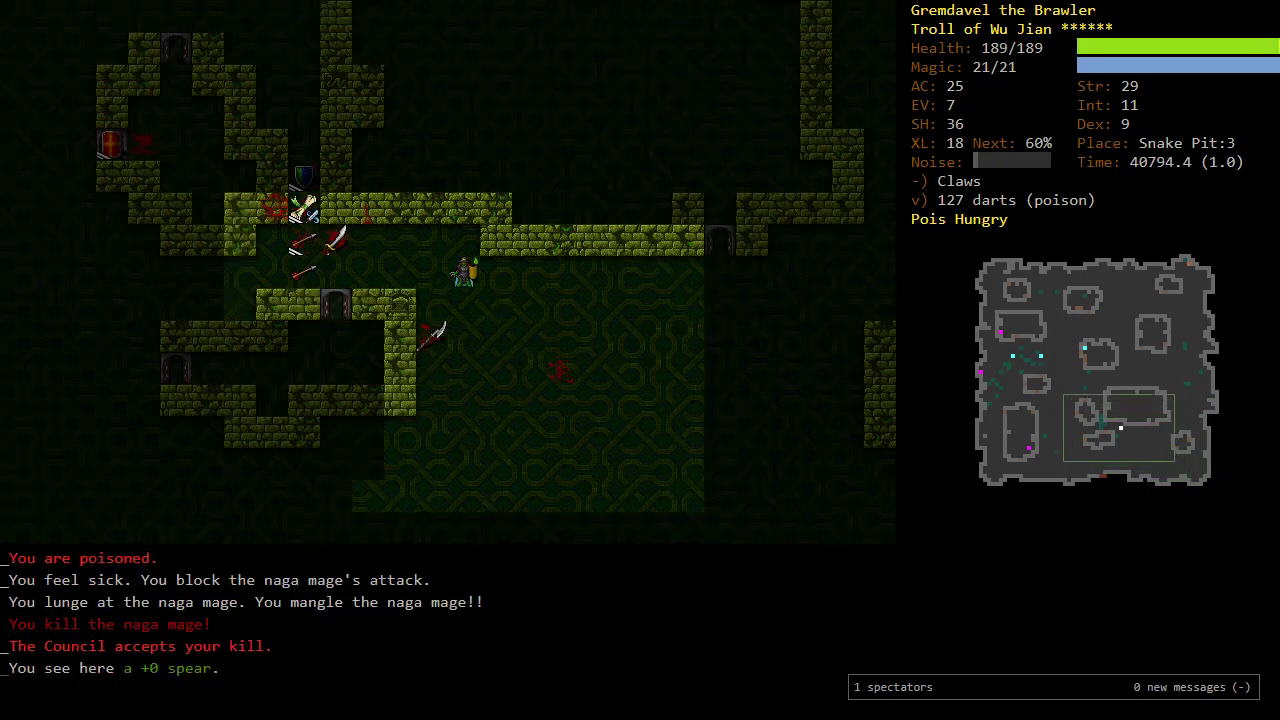
Step: Finish exploring Snake Pit:3 and travel to the stairs found through item search
key(b)
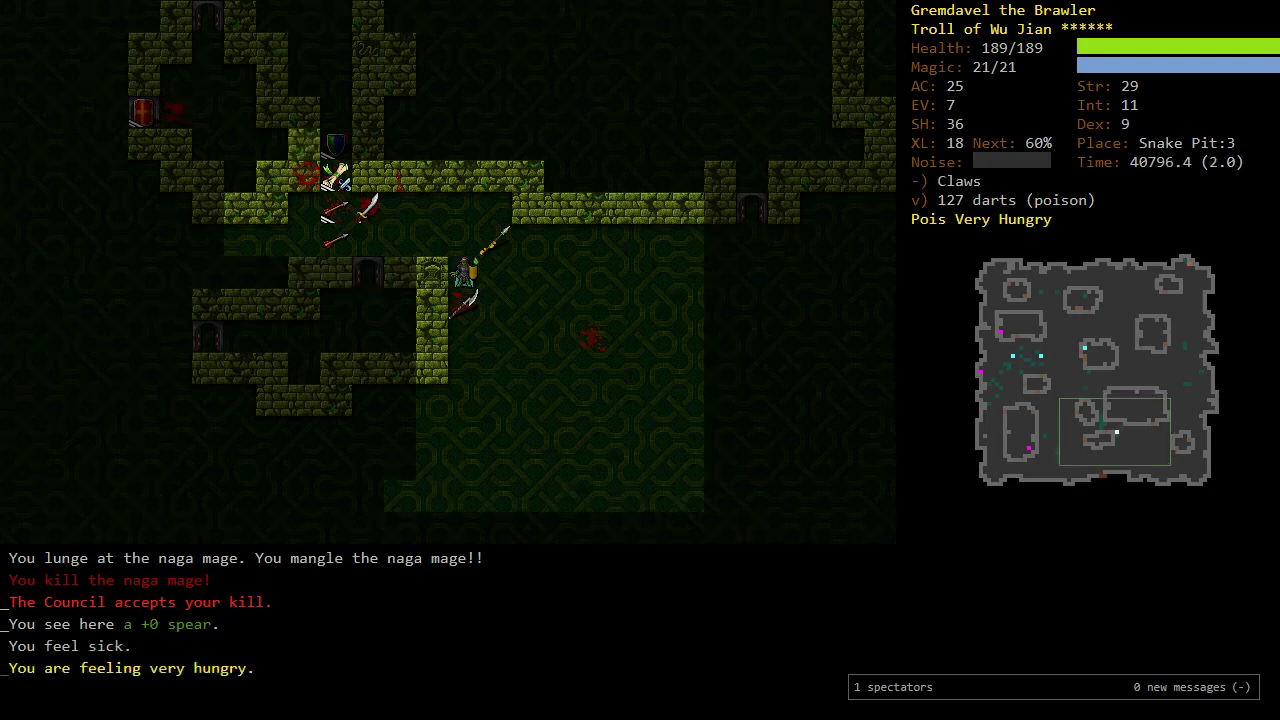
key(o)
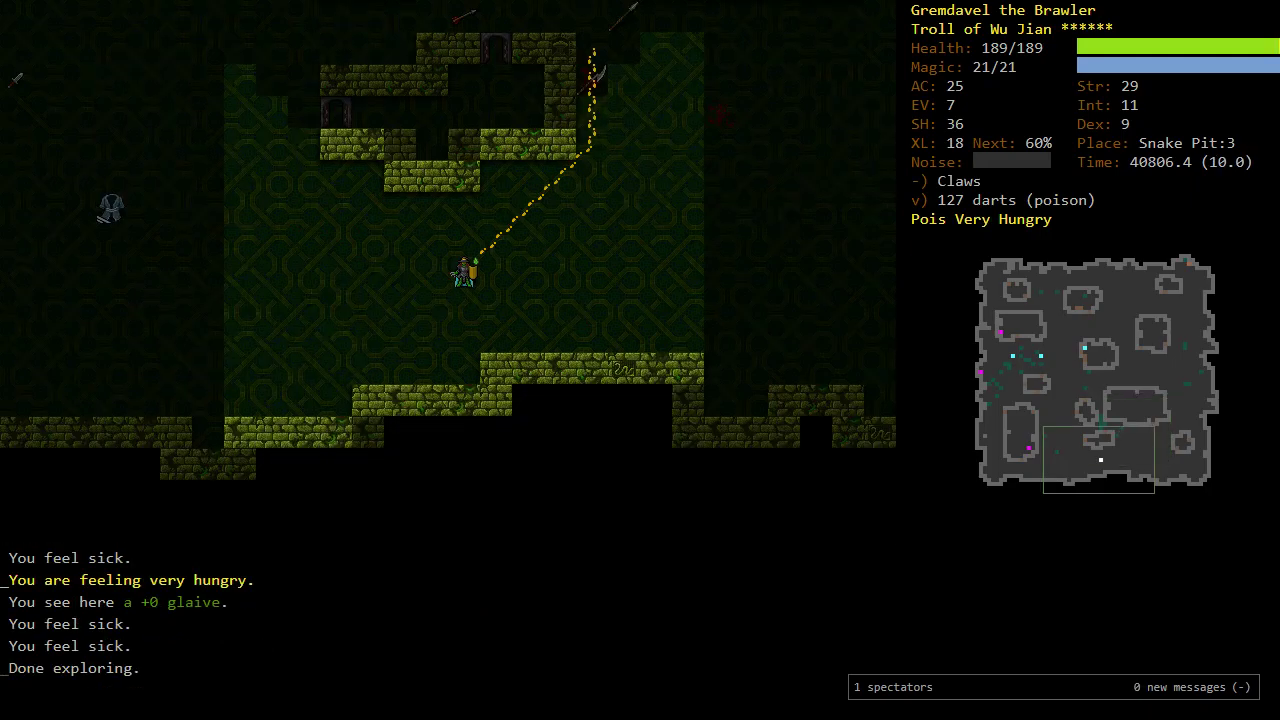
key(ctrl+f)
text(.)
key(Return)
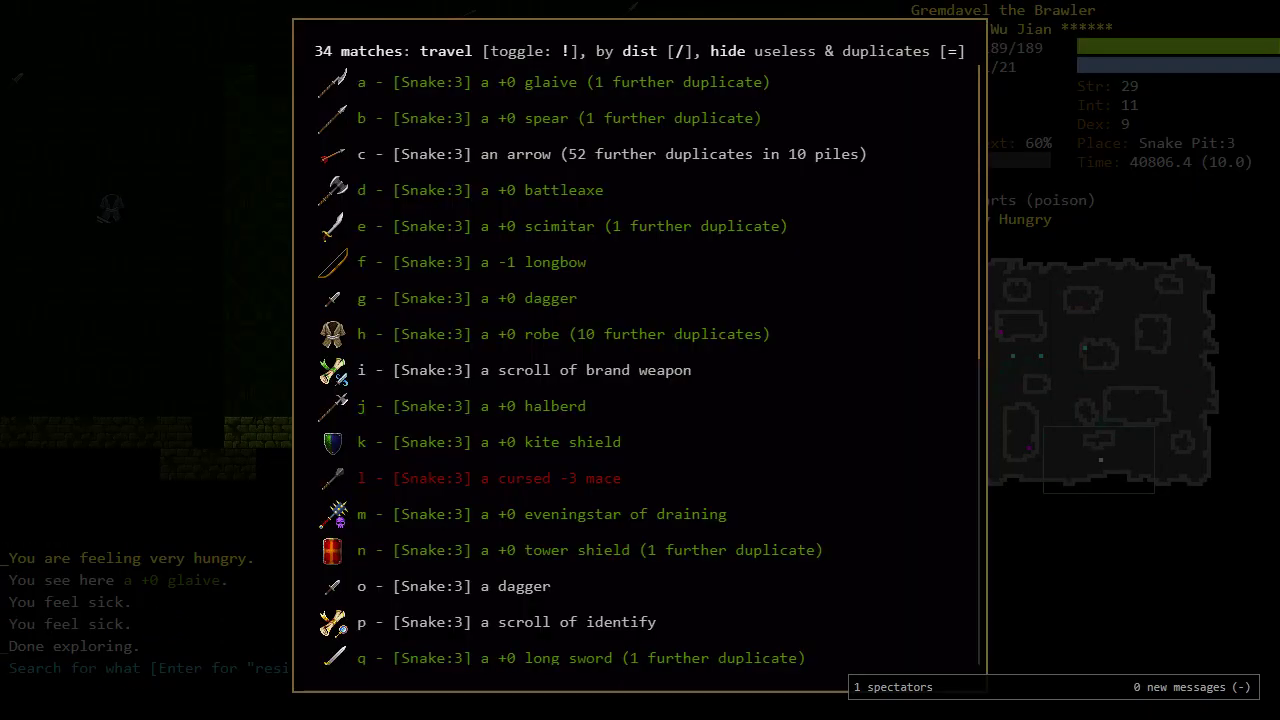
key(Page_Down)
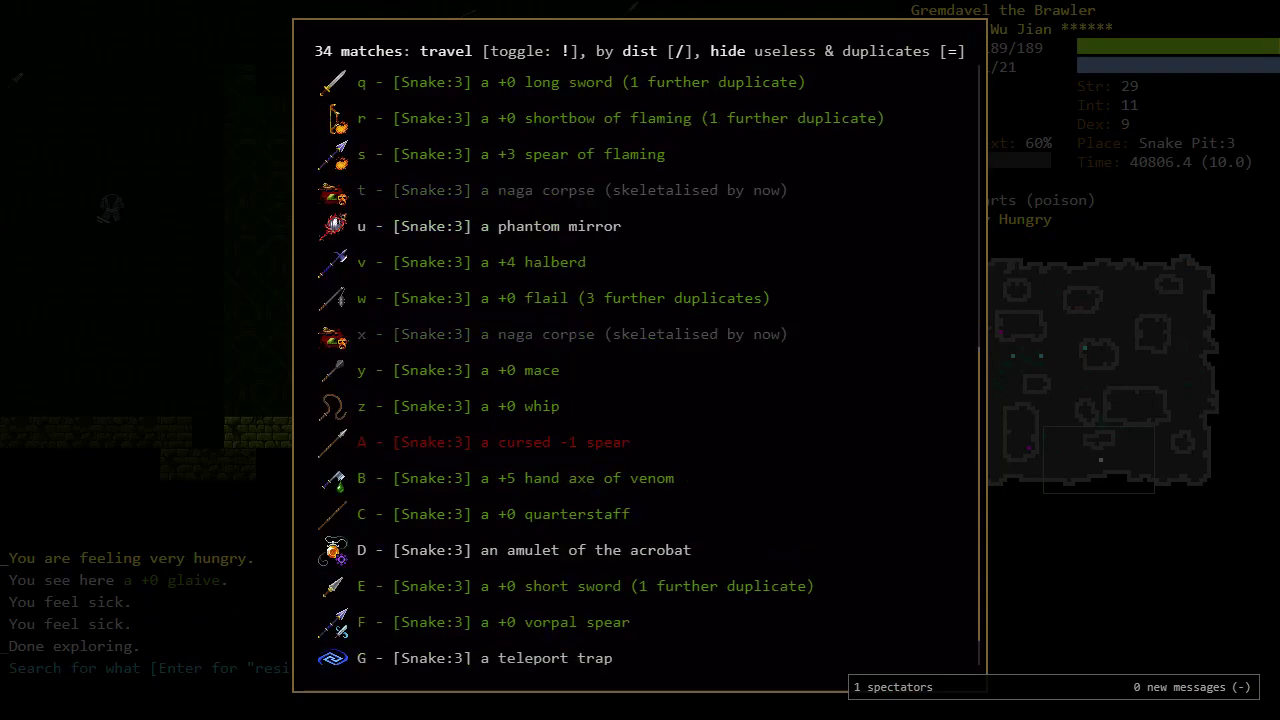
key(Down)
key(H)
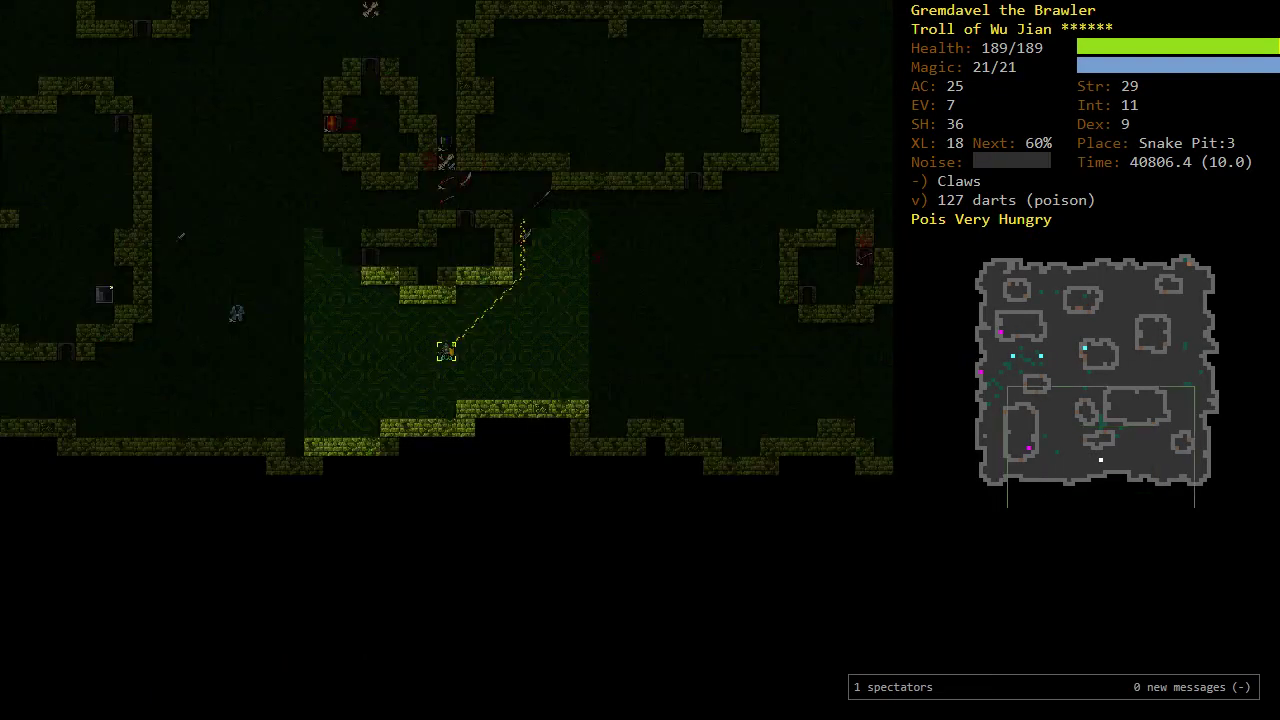
key(Return)
Step: Descend to Snake Pit:4 and explore north to the gate
key(greater)
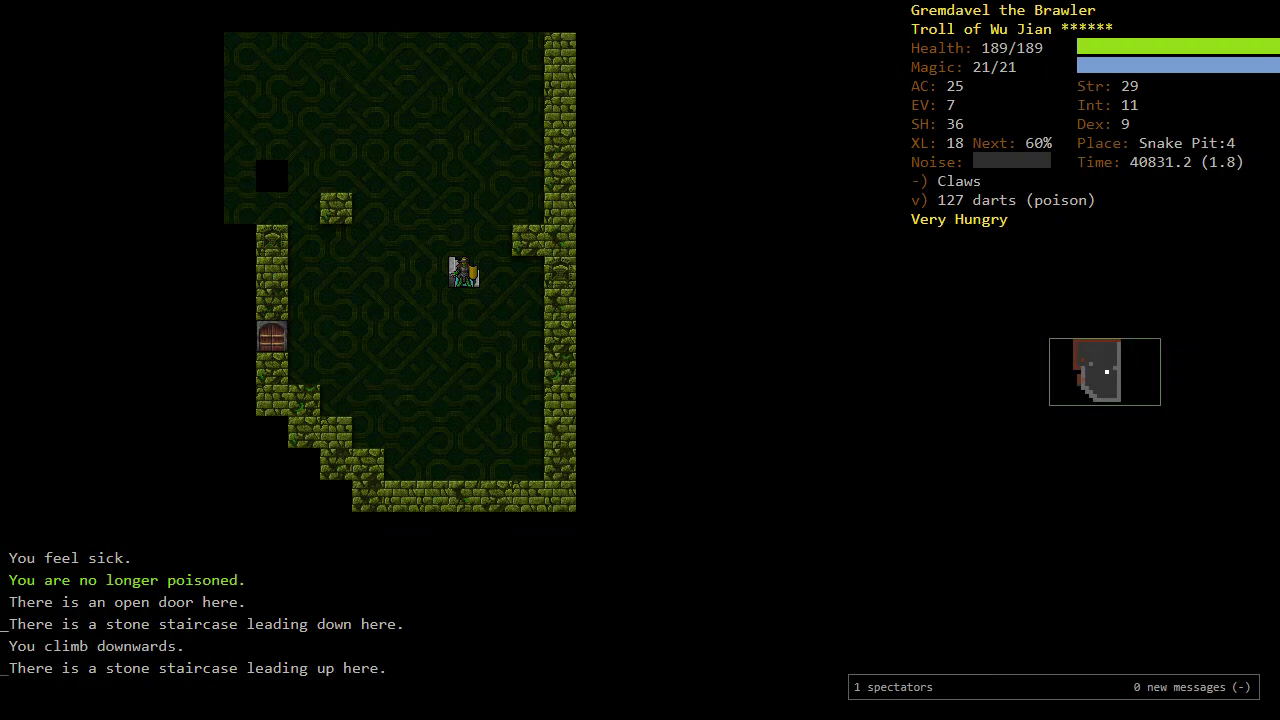
key(o)
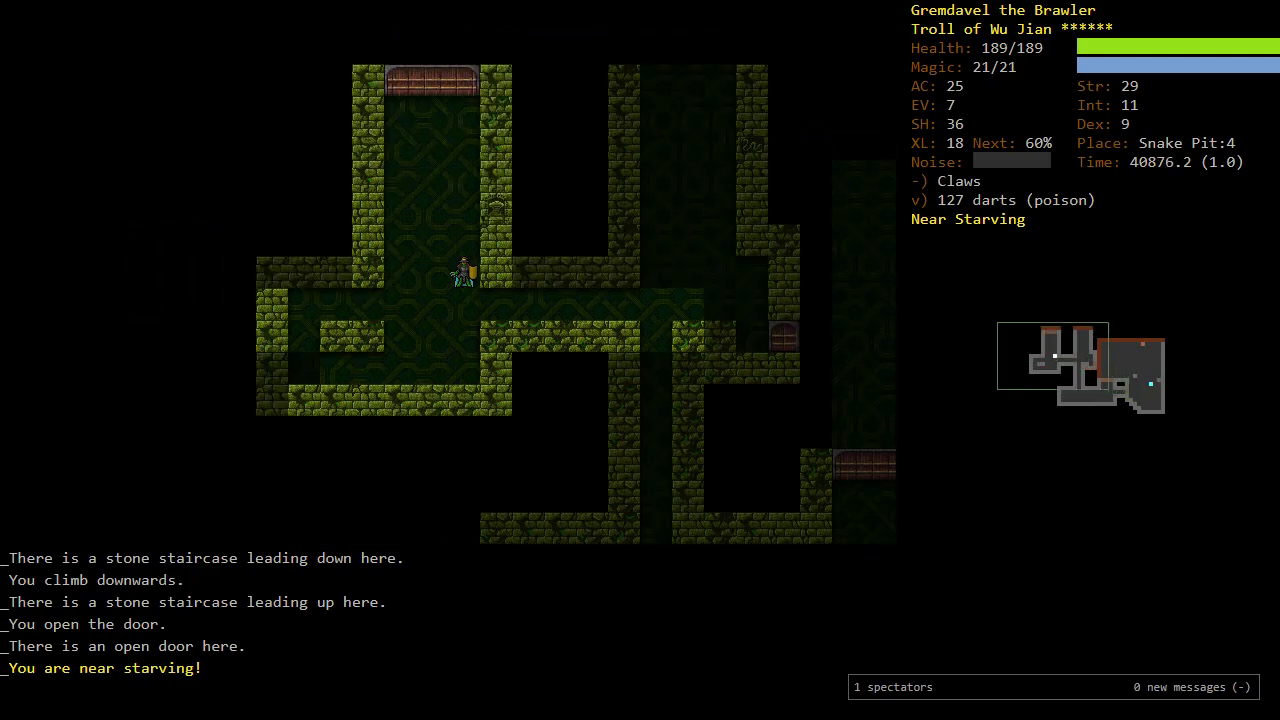
key(shift+Up)
key(Up)
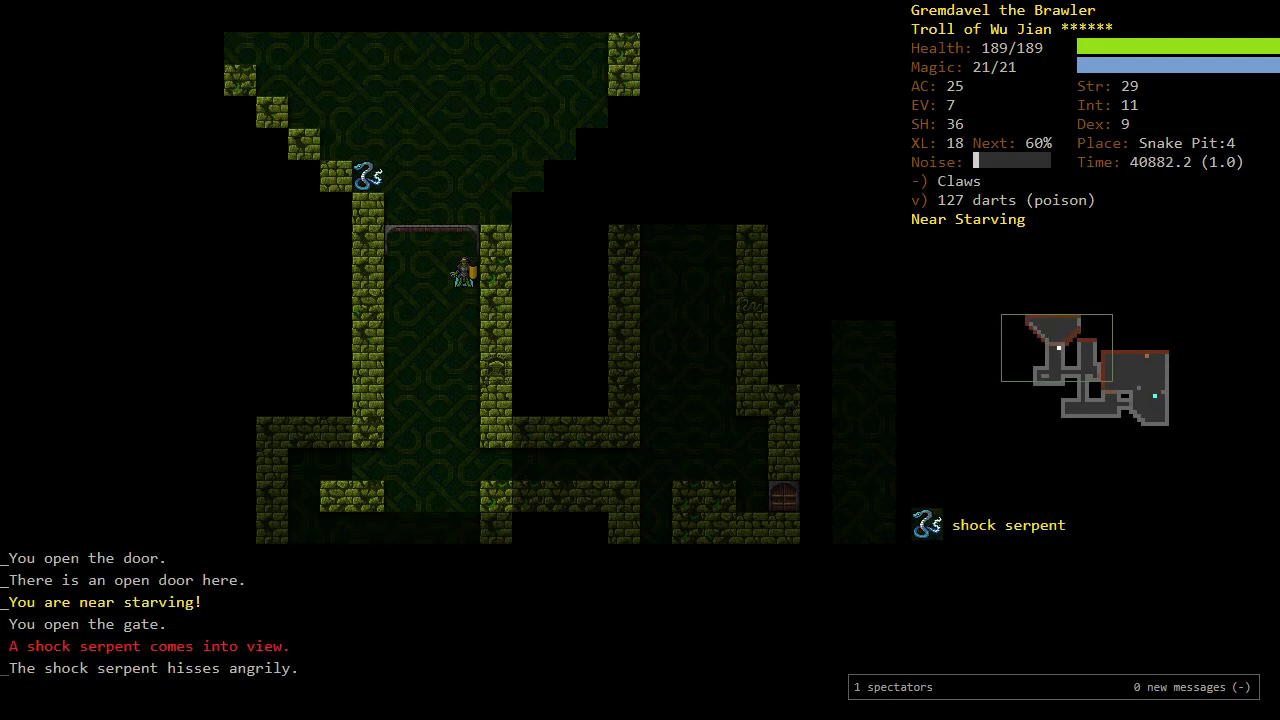
Step: Paralyse the shock serpent with the wand of paralysis and kill it
key(V)
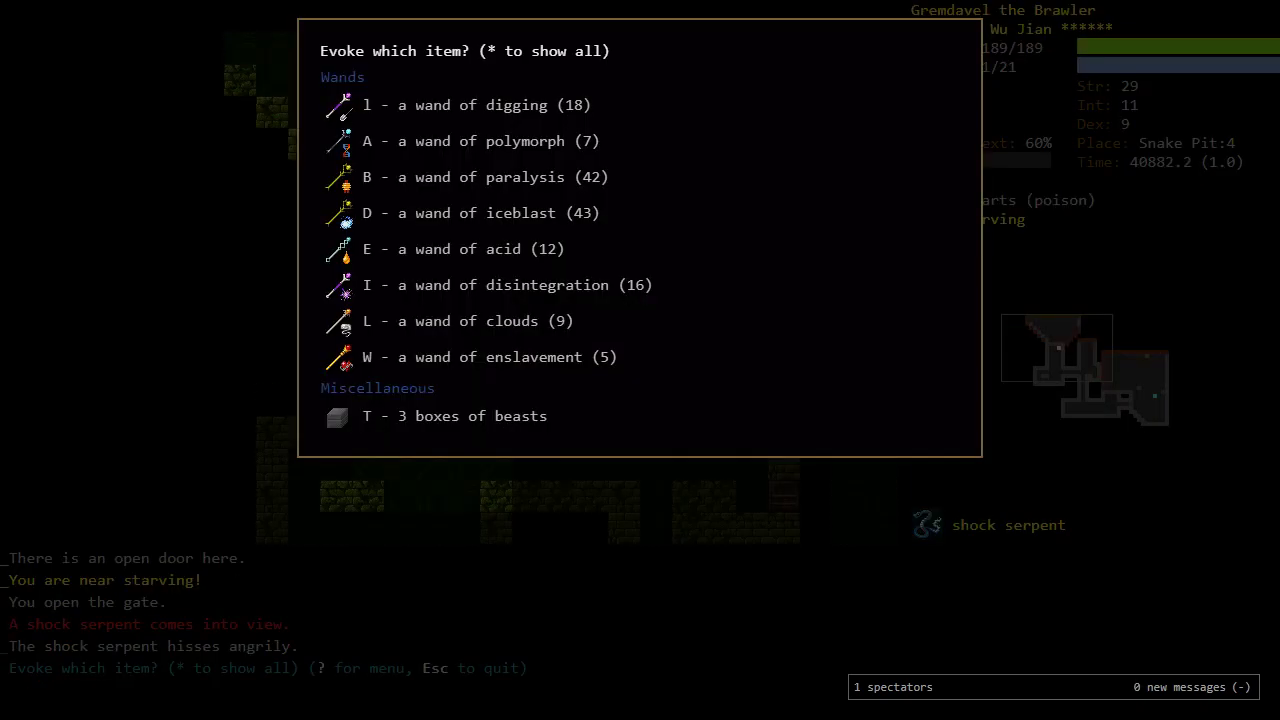
key(B)
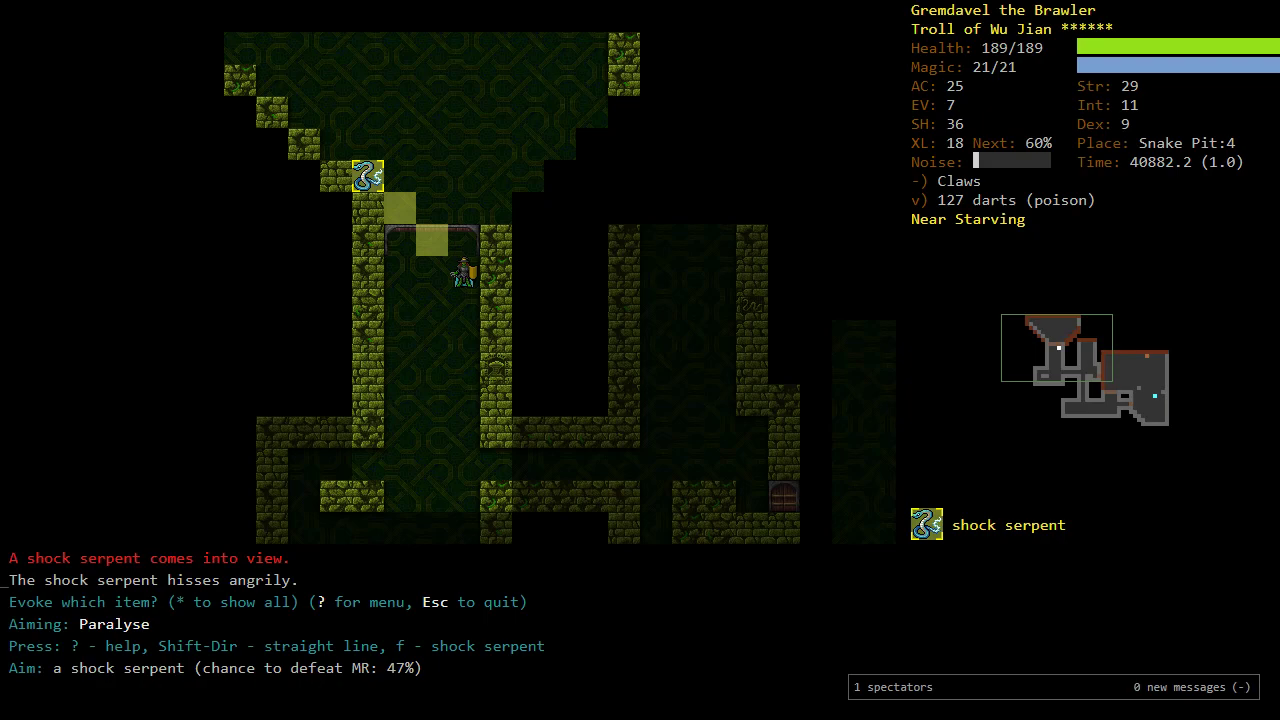
key(f)
key(k)
key(y)
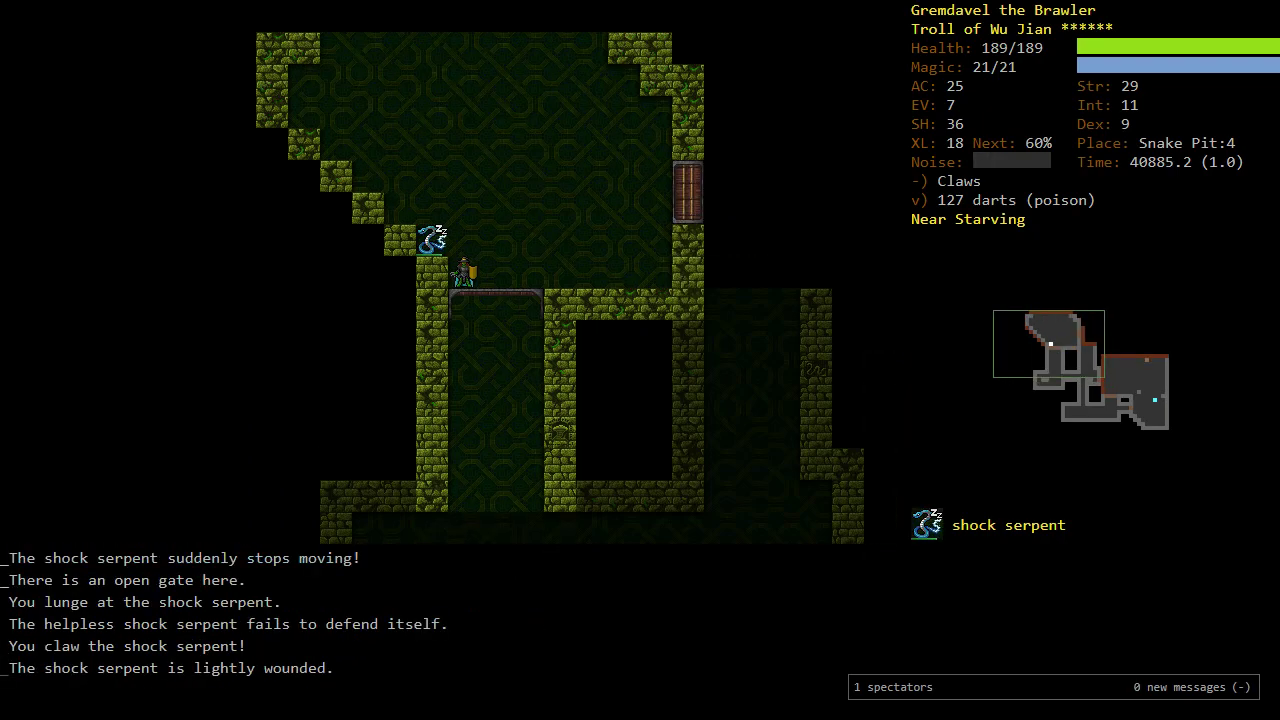
key(y)
key(y)
Step: Go east through the large door and explore until the Cheibriados altar appears
key(u)
key(u)
key(l)
key(l)
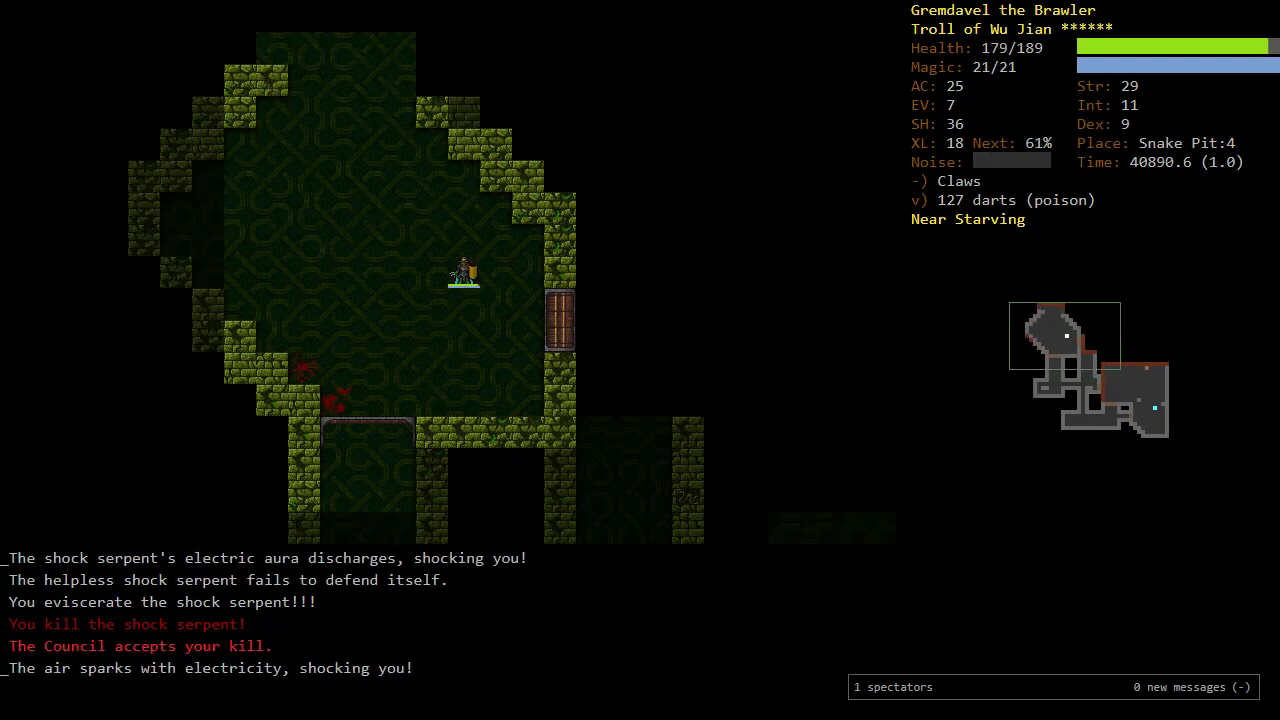
key(l)
key(l)
key(l)
key(l)
key(o)
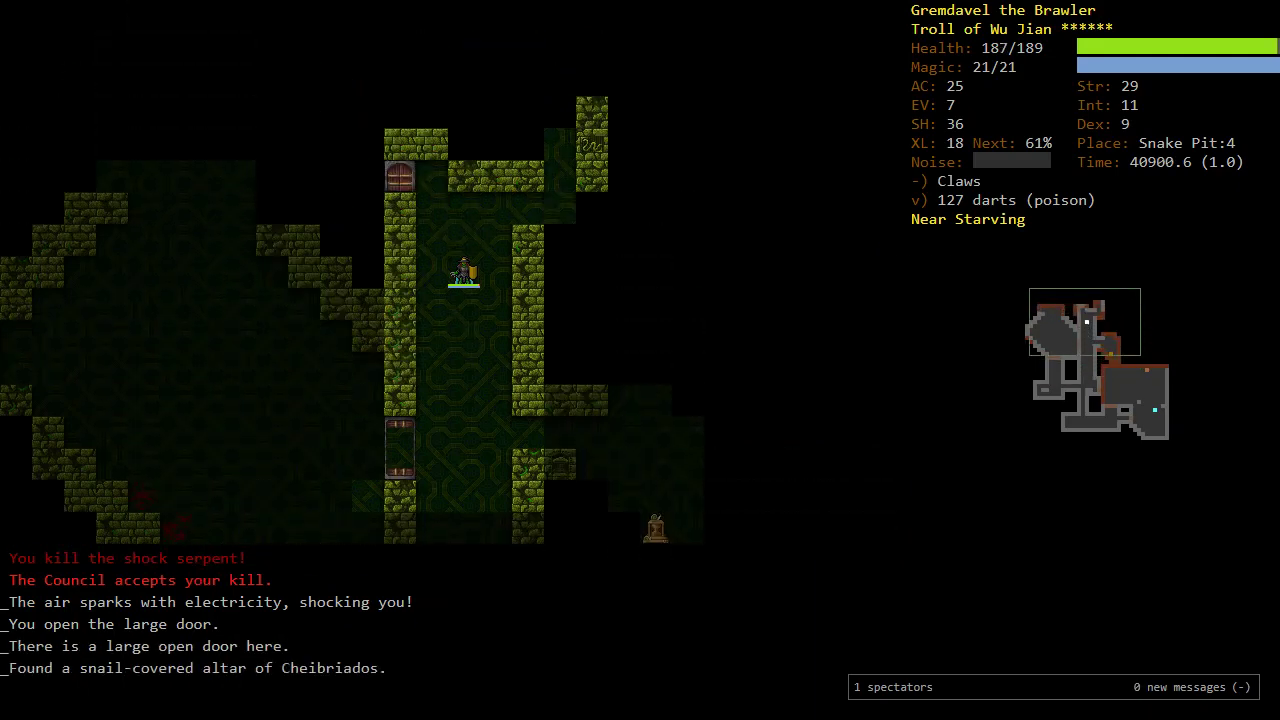
Step: Explore north, reviewing the character's skill levels along the way
key(k)
key(k)
key(y)
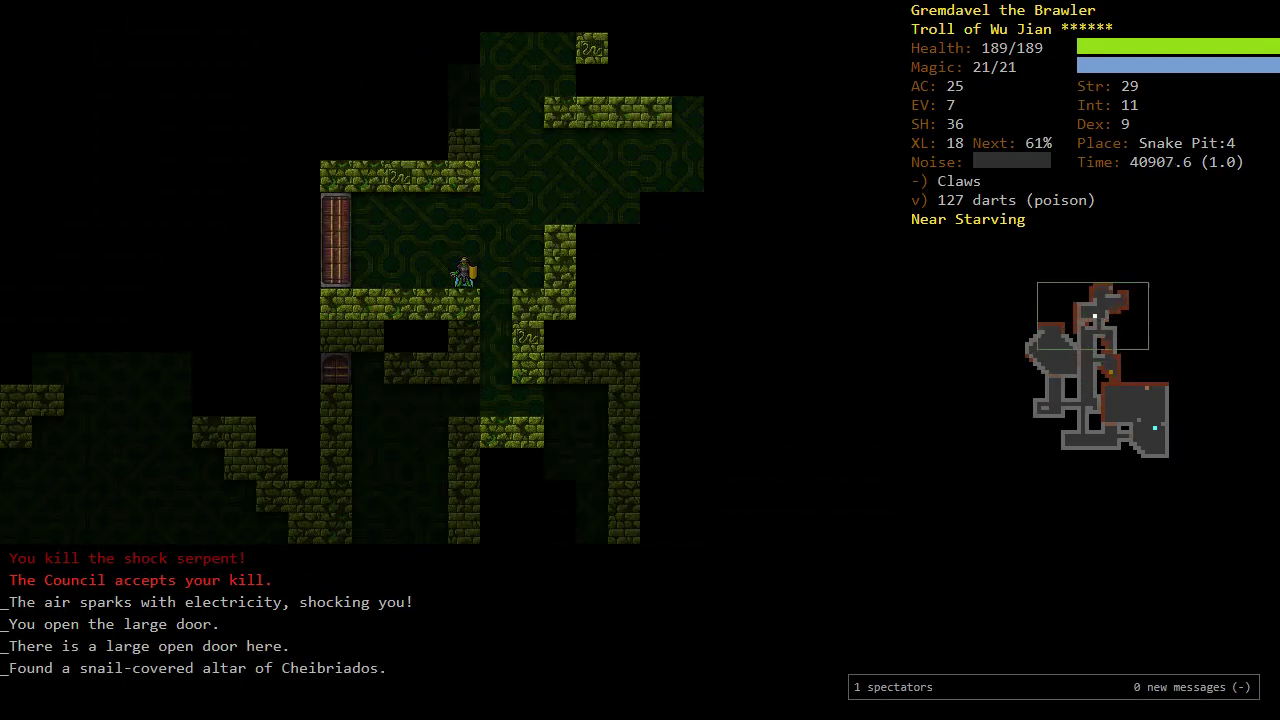
key(m)
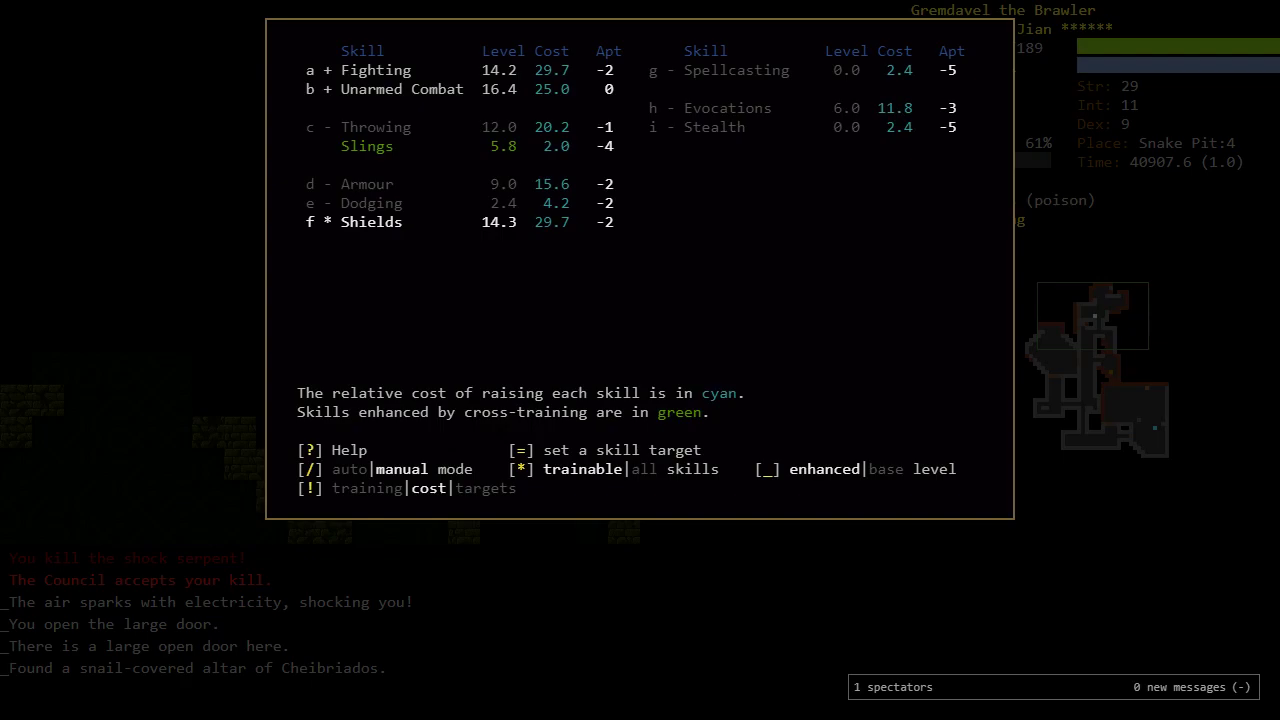
key(Escape)
key(o)
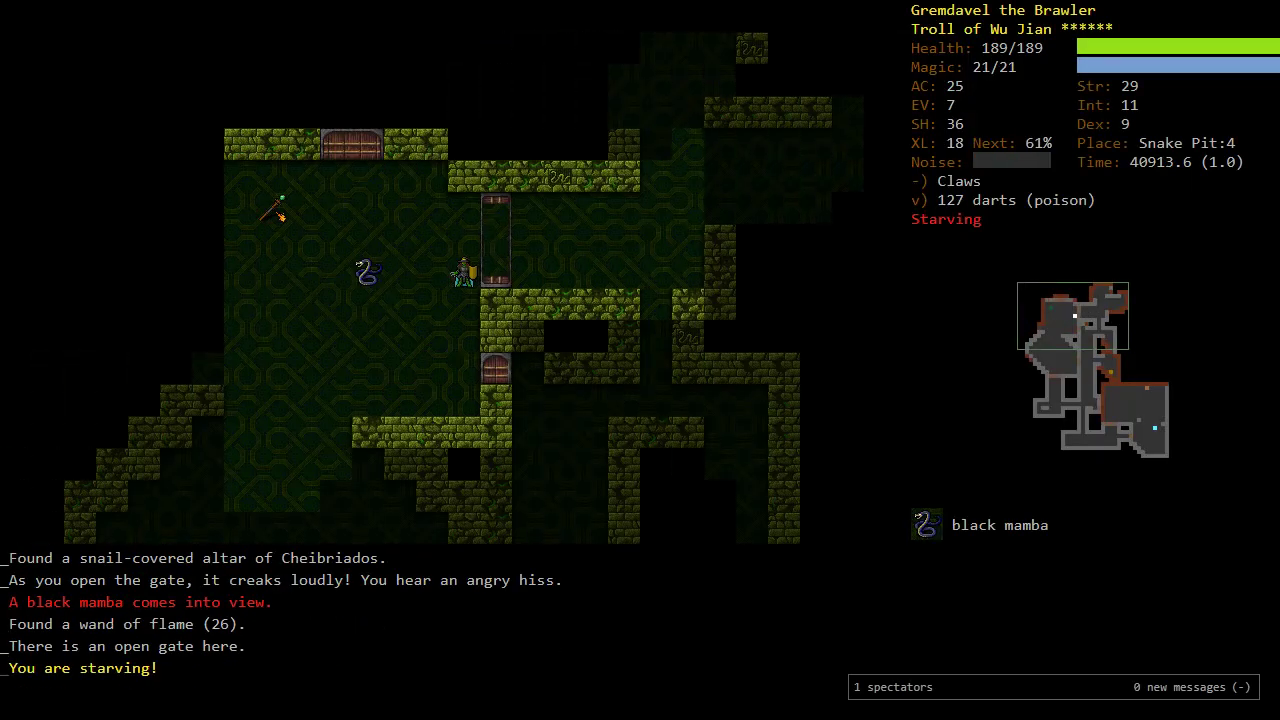
Step: Eat a ration, kill the black mamba, and explore on to the large door
key(e)
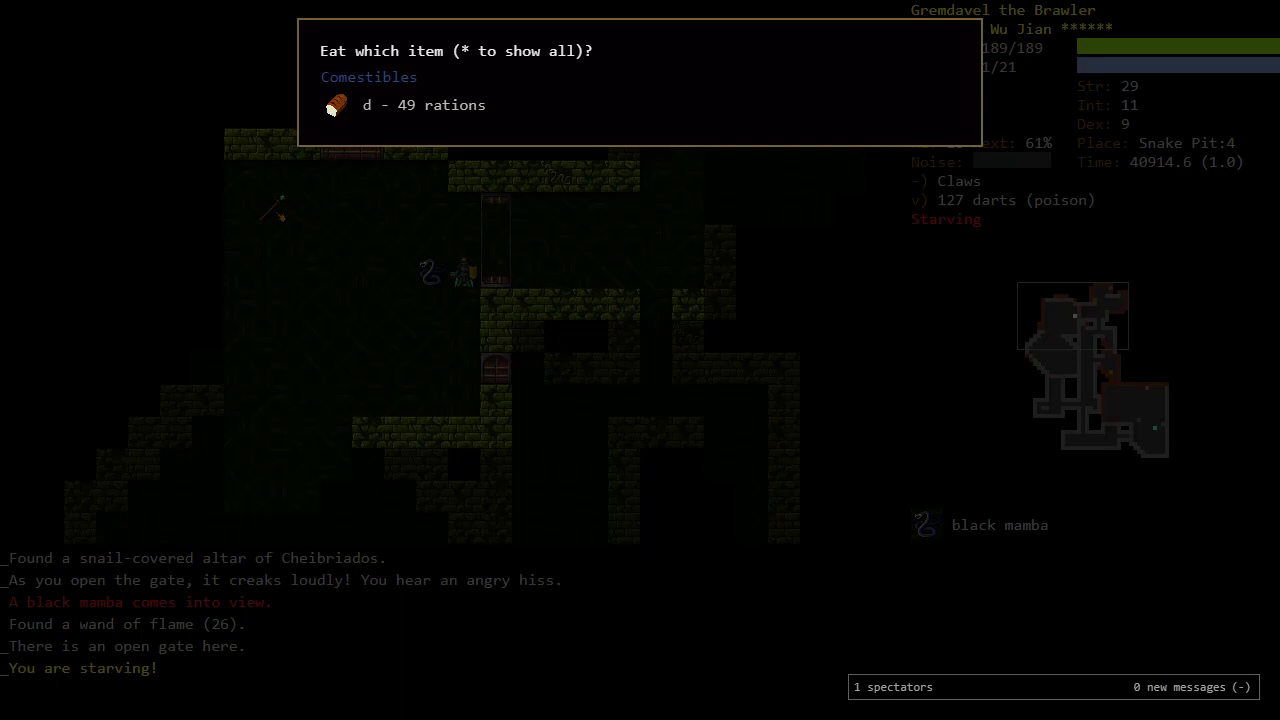
key(d)
key(Tab)
key(Tab)
key(o)
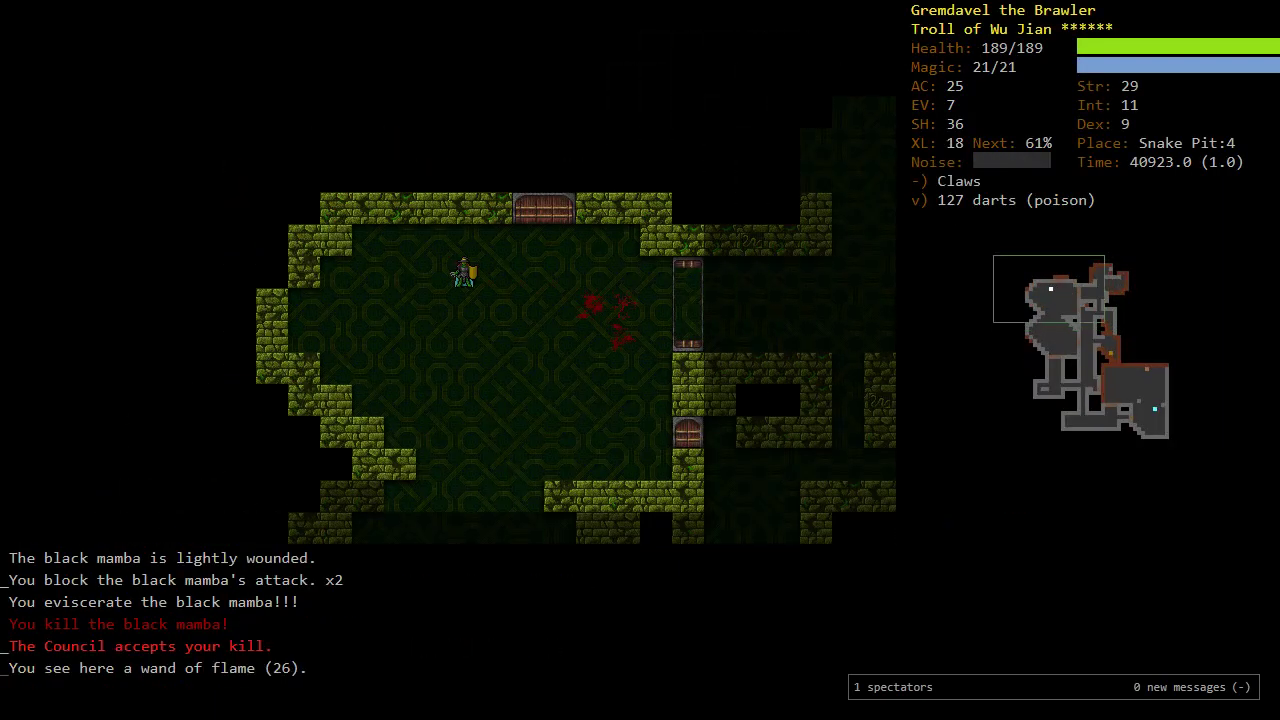
key(o)
key(o)
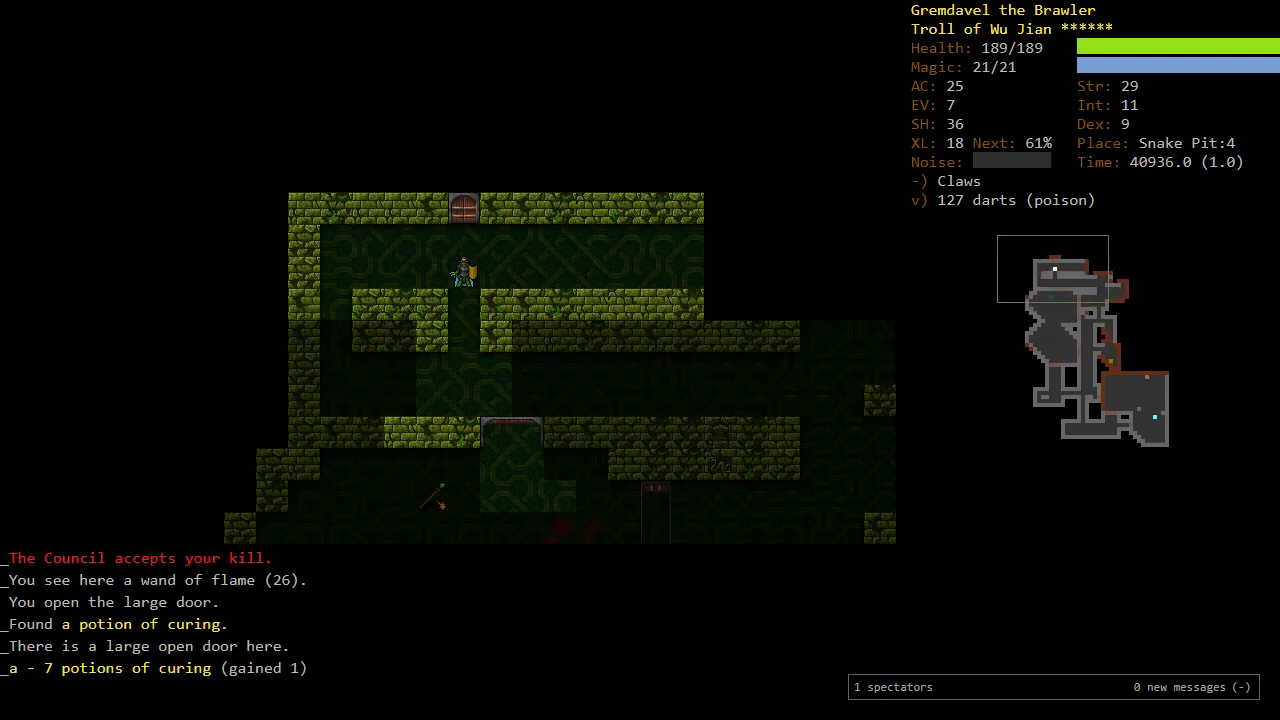
Step: Explore through the door and gate, collecting the scroll of immolation
key(o)
key(o)
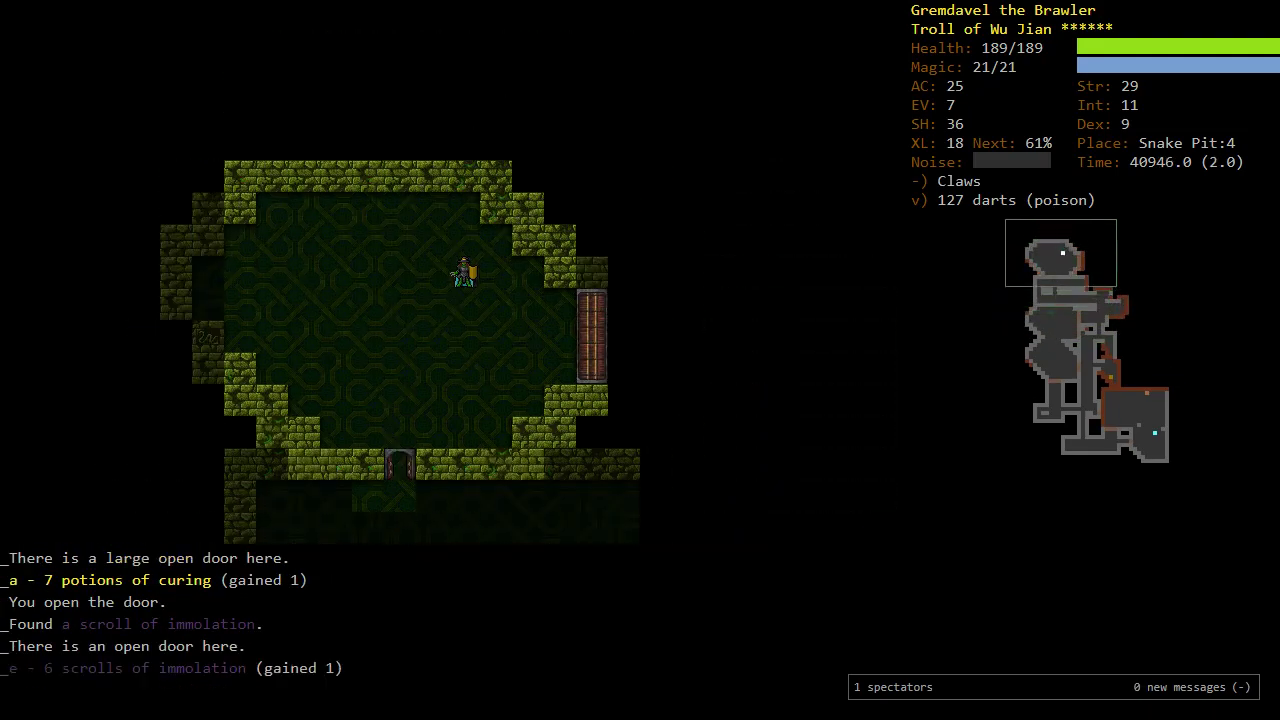
key(o)
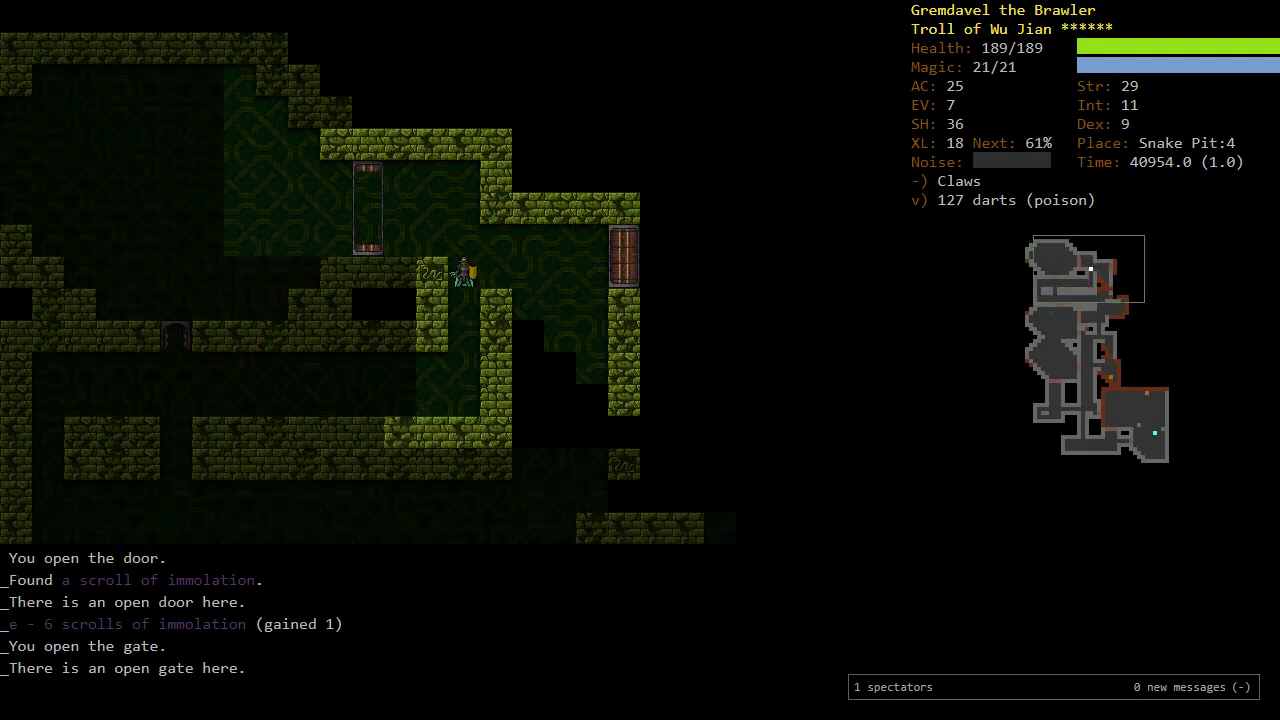
key(o)
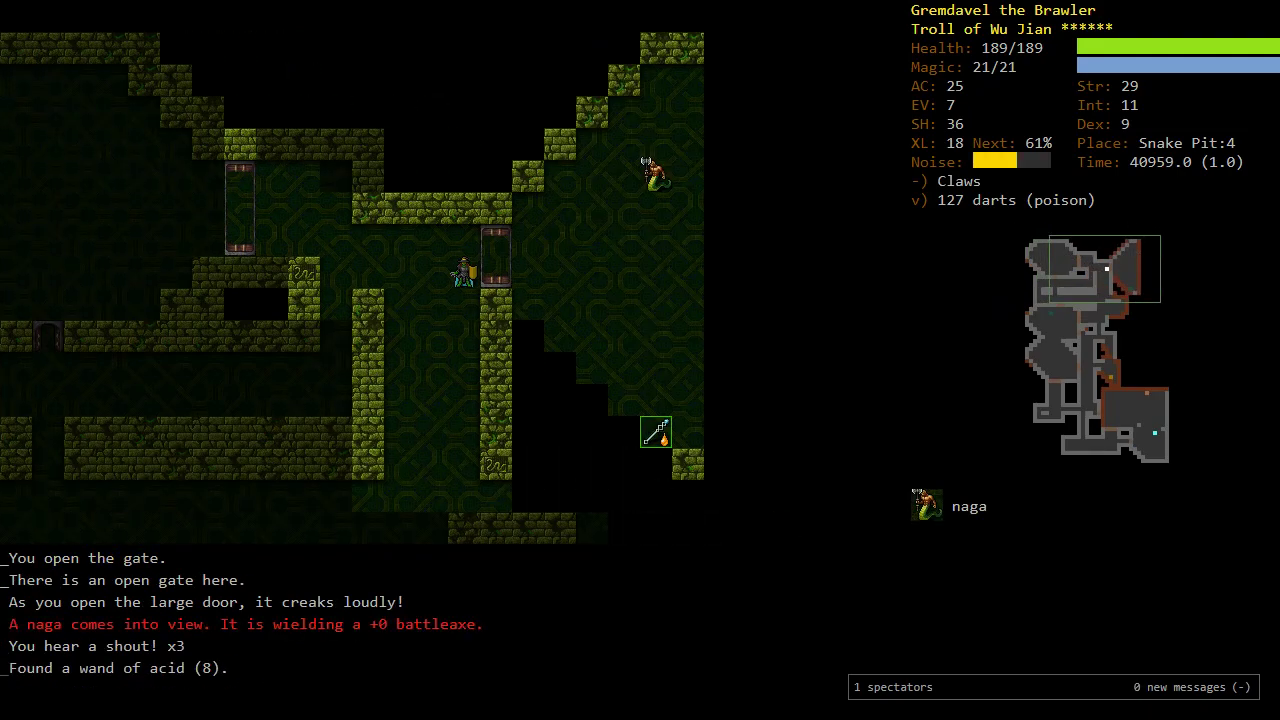
key(j)
key(j)
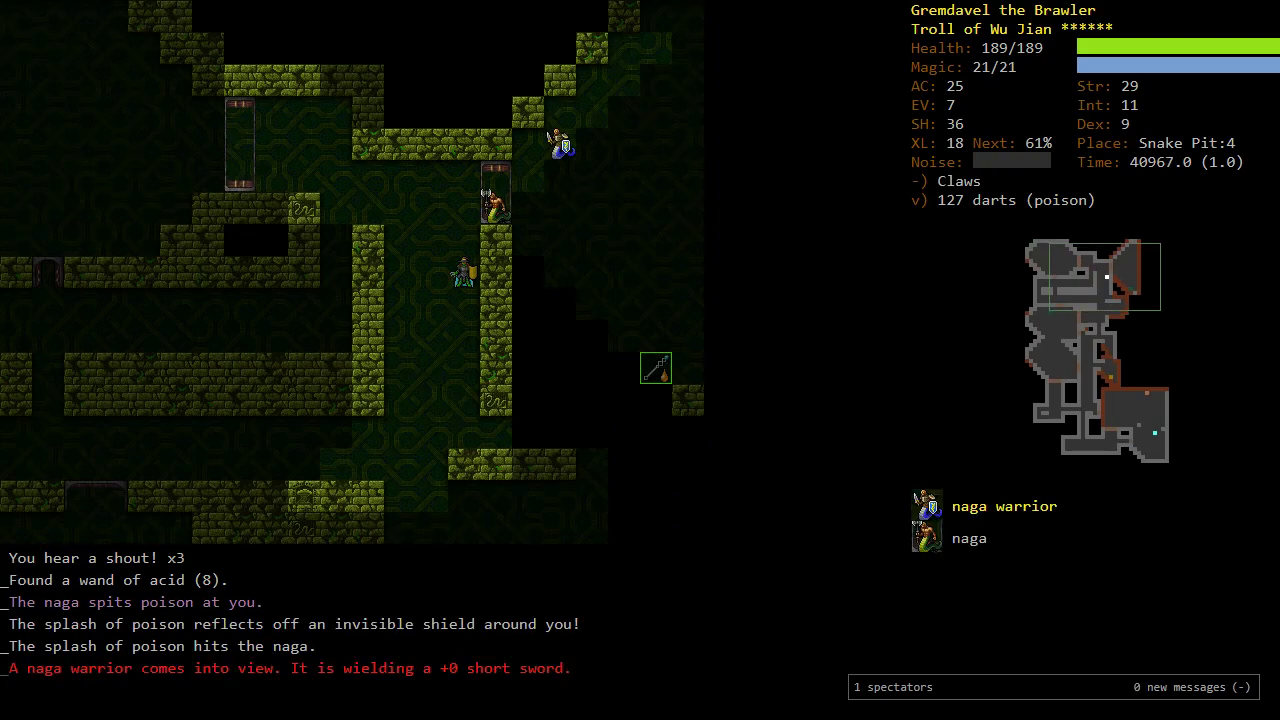
key(j)
Step: Fight the approaching nagas and kill the naga warrior
key(k)
key(k)
key(k)
key(u)
key(u)
key(k)
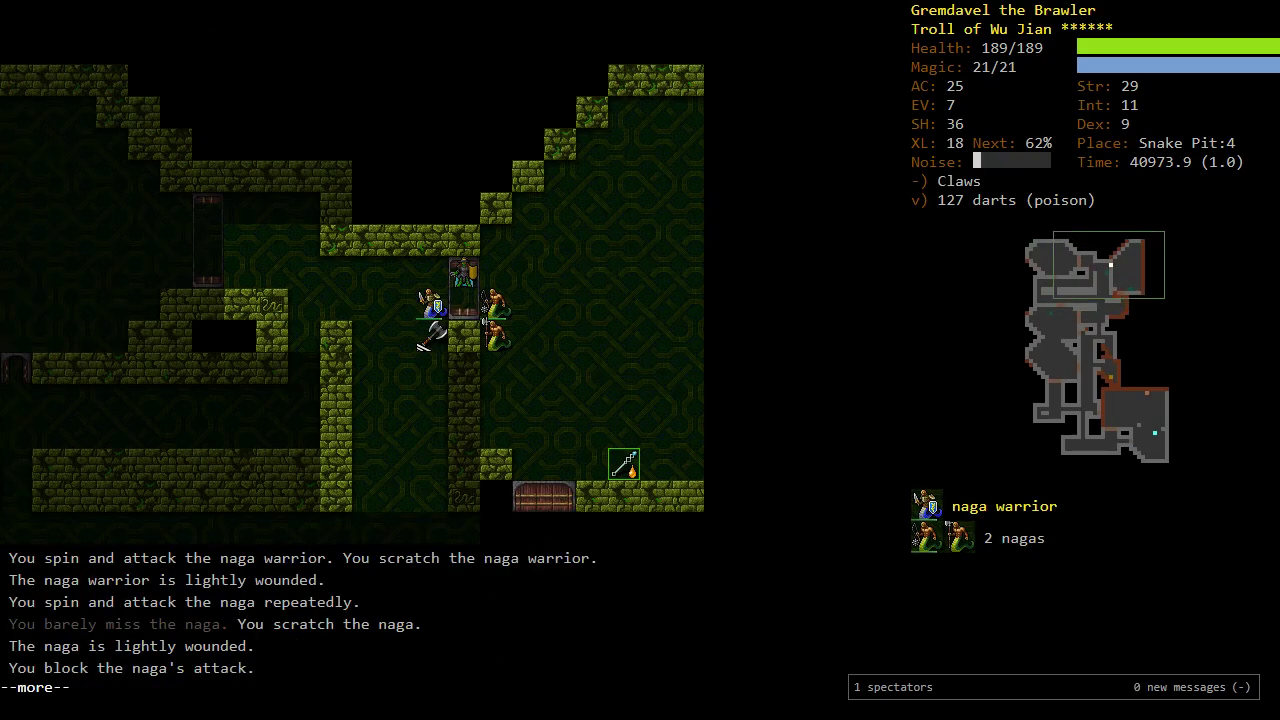
key(Return)
key(b)
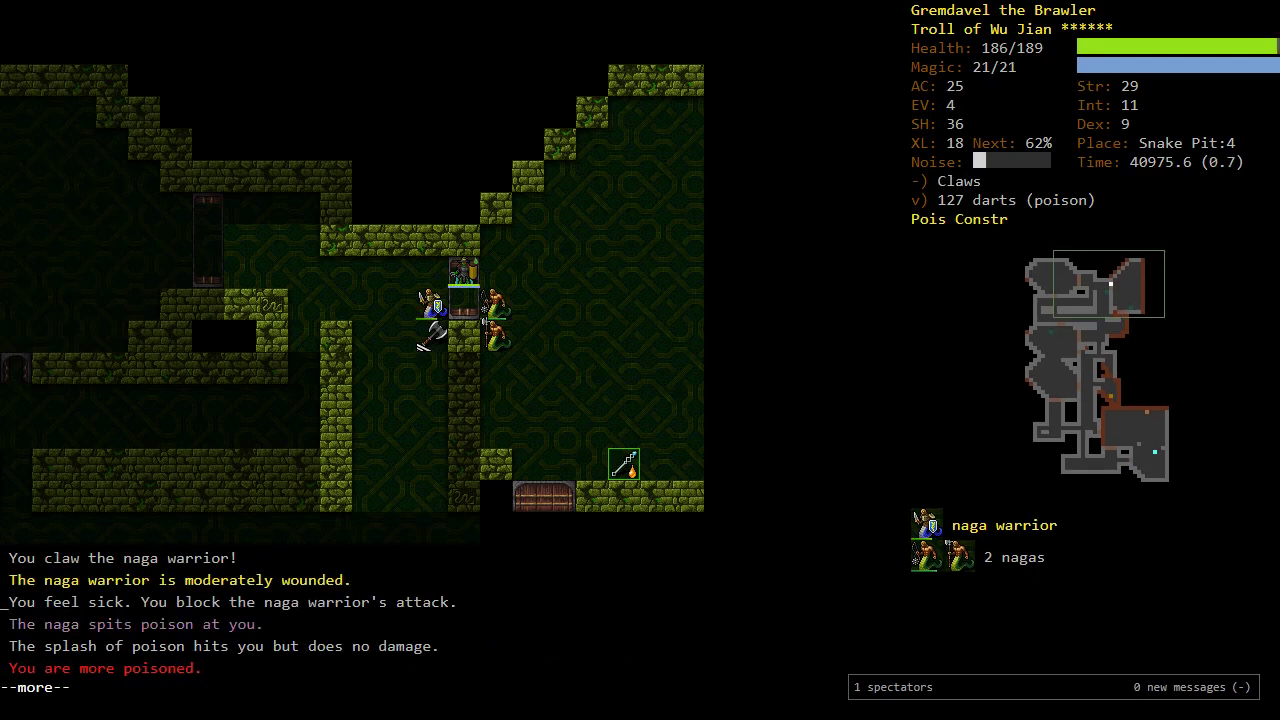
key(Return)
key(b)
key(b)
key(b)
key(b)
key(Return)
key(b)
key(b)
key(b)
key(b)
Step: Finish off the naga at the door and check the dropped halberd and items
key(l)
key(Return)
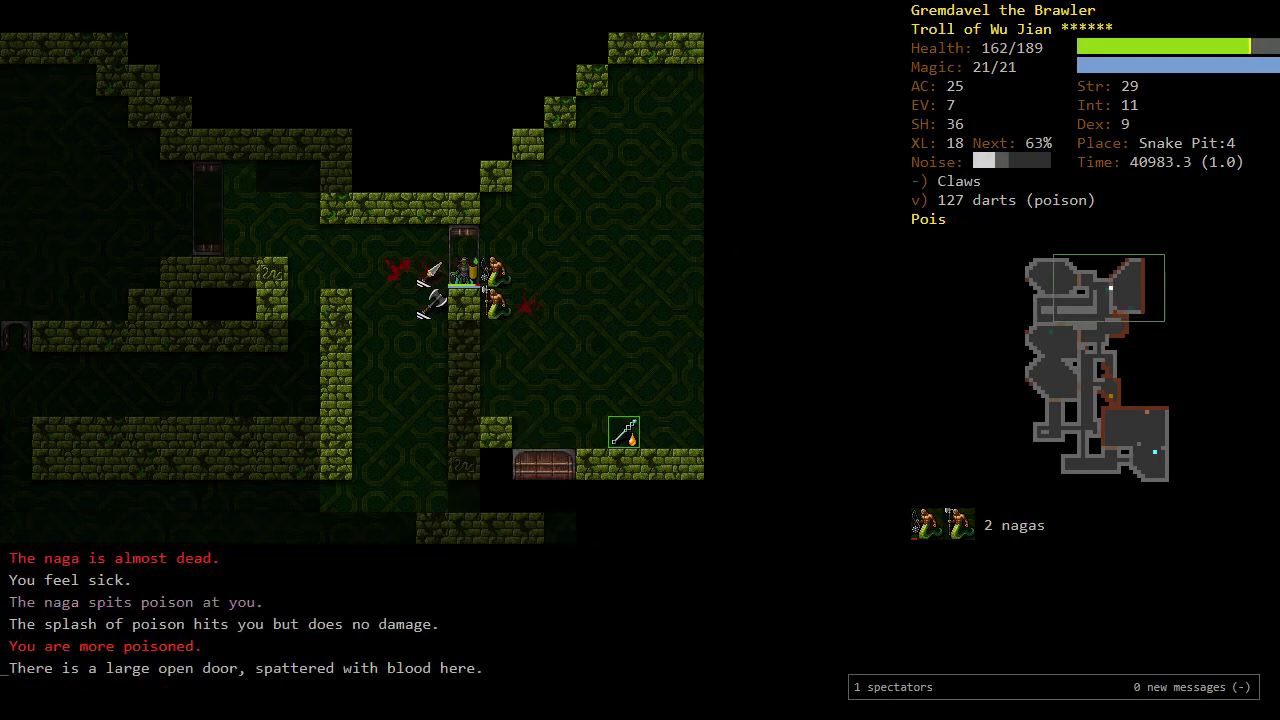
key(l)
key(l)
key(n)
key(l)
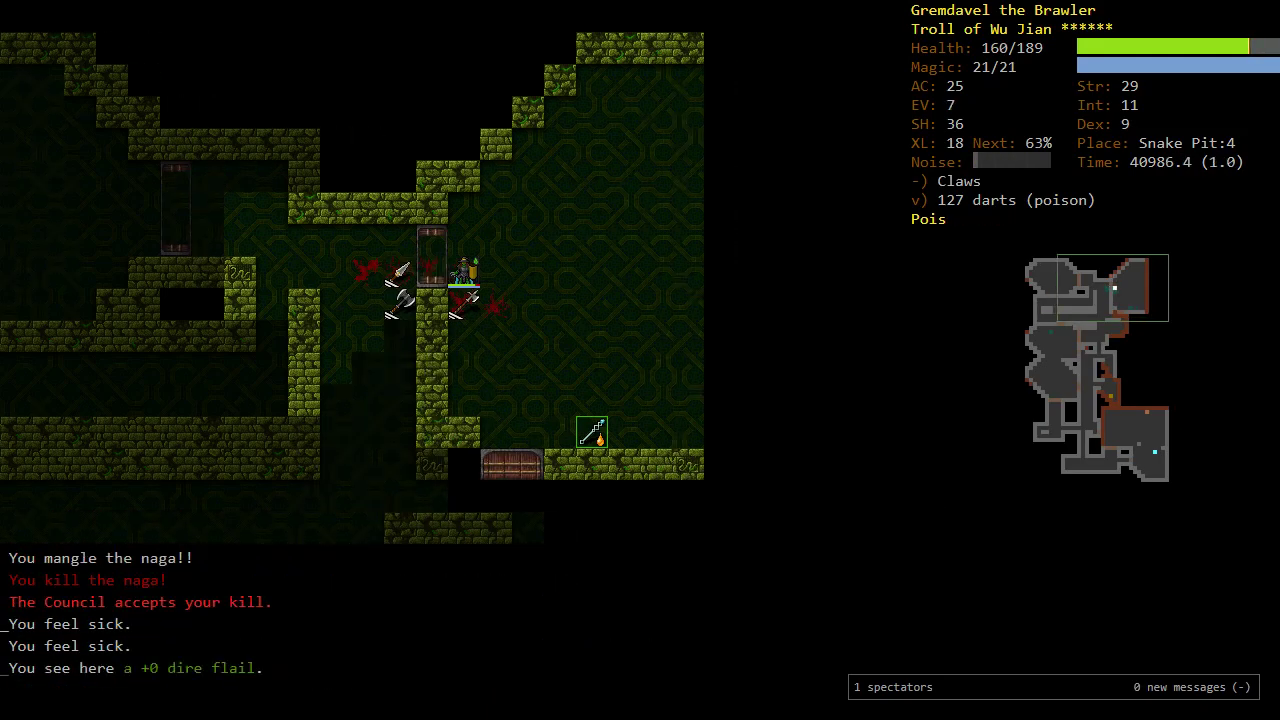
key(j)
key(y)
key(h)
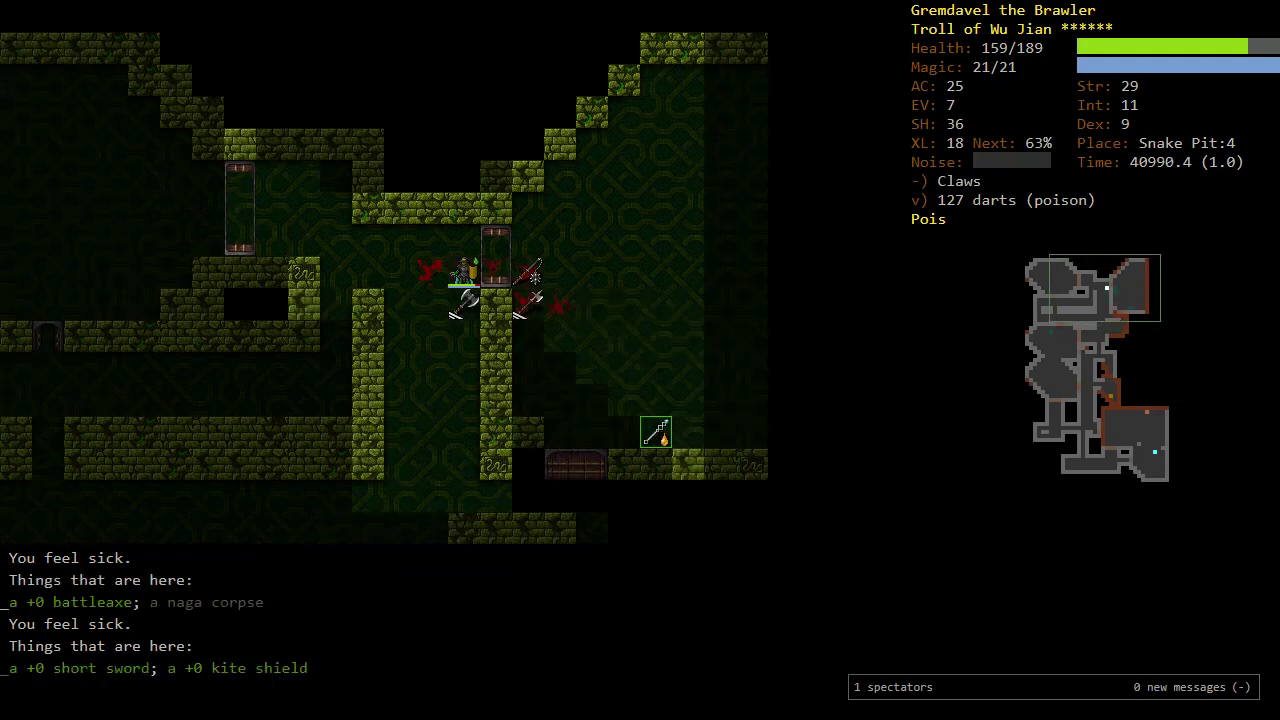
Step: Rest until unpoisoned and fully healed, then pick up the wand of acid
key(j)
key(j)
key(j)
key(5)
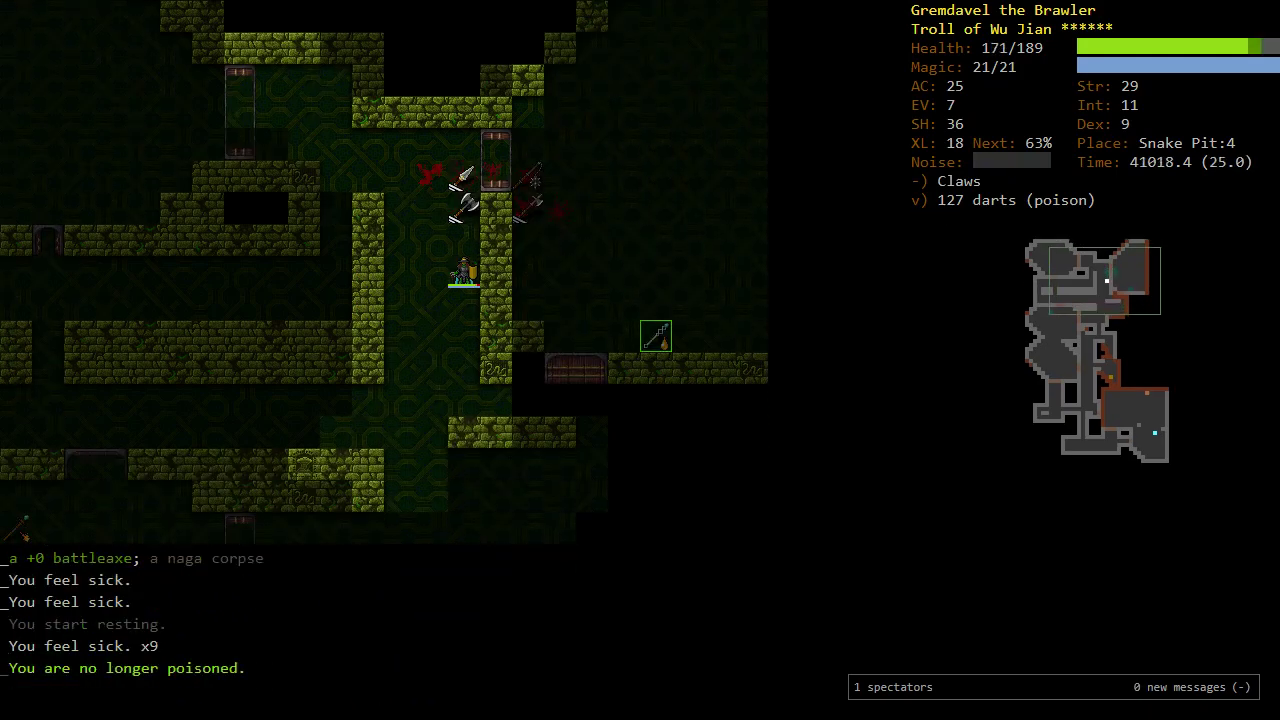
key(5)
key(k)
key(k)
key(u)
key(o)
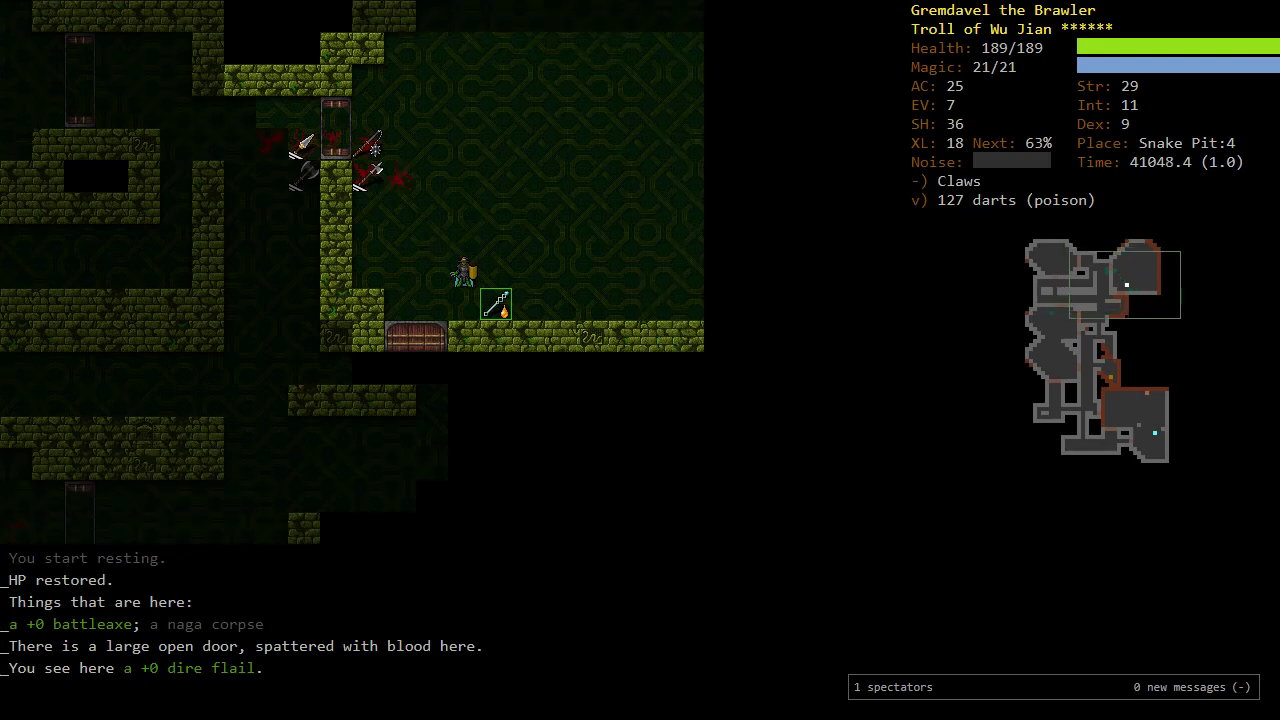
key(h)
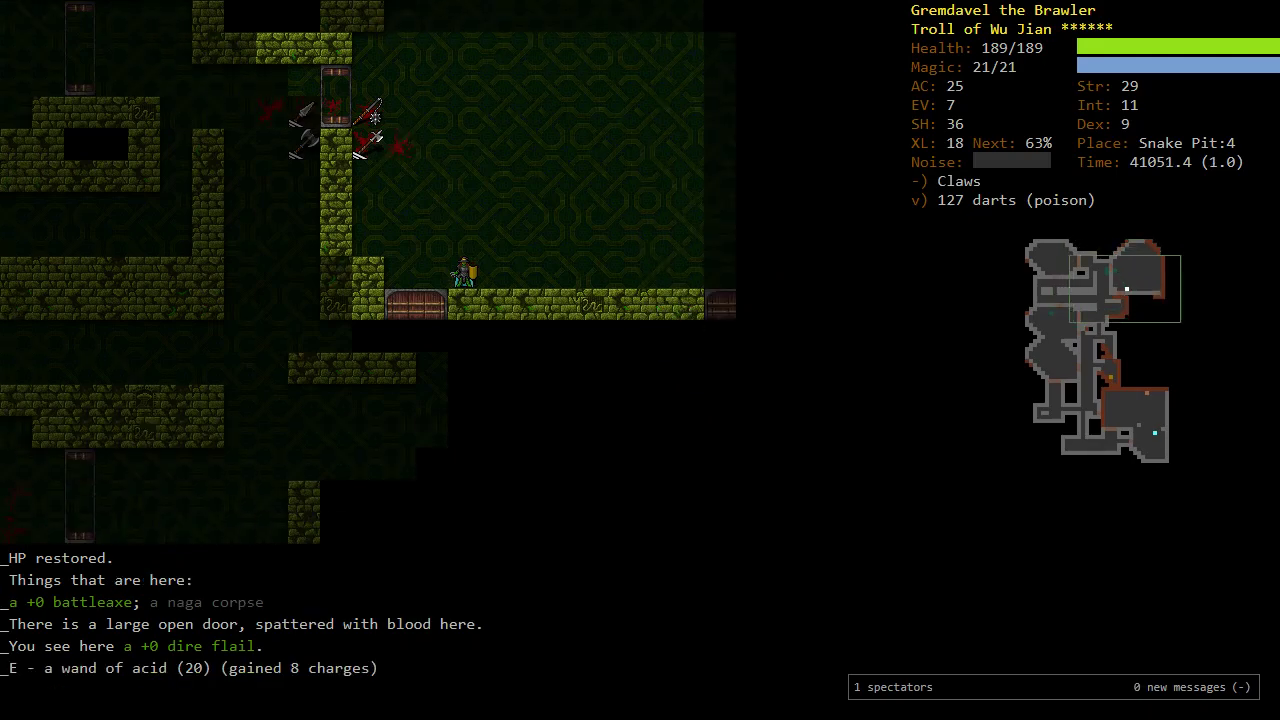
Step: Go south through the large door and auto-explore down the corridor
key(b)
key(b)
key(j)
key(j)
key(j)
key(o)
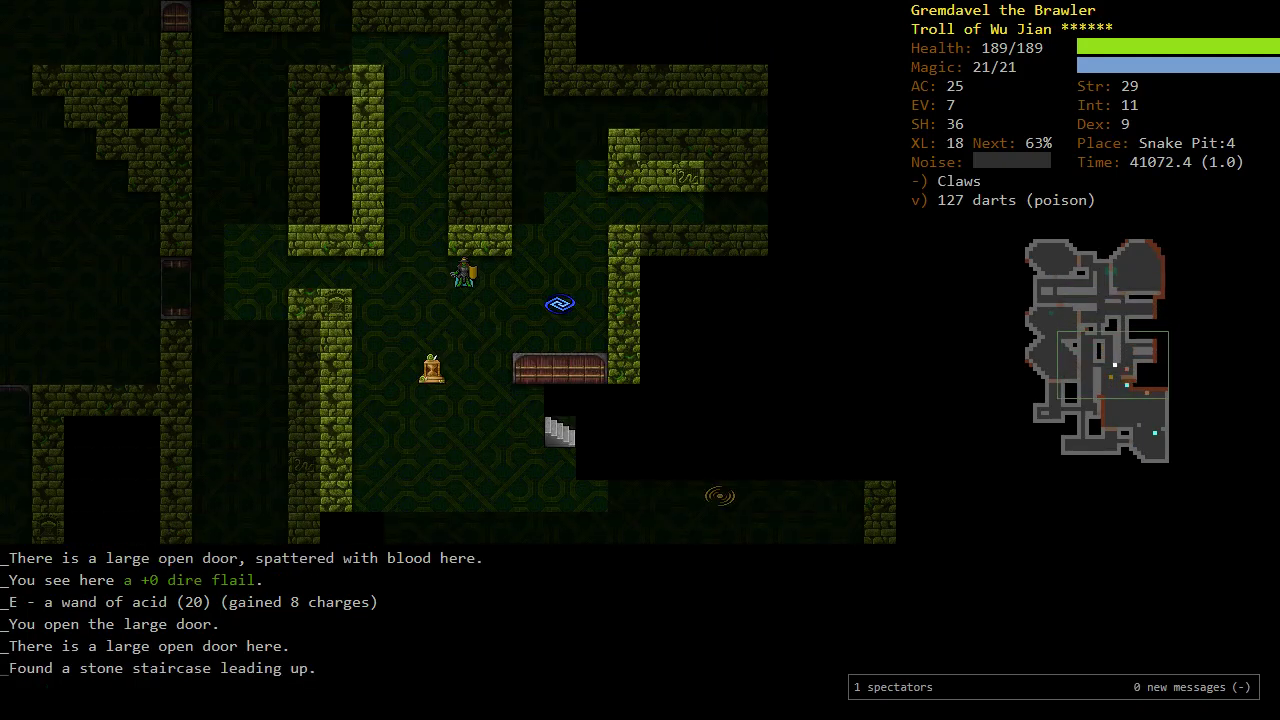
key(o)
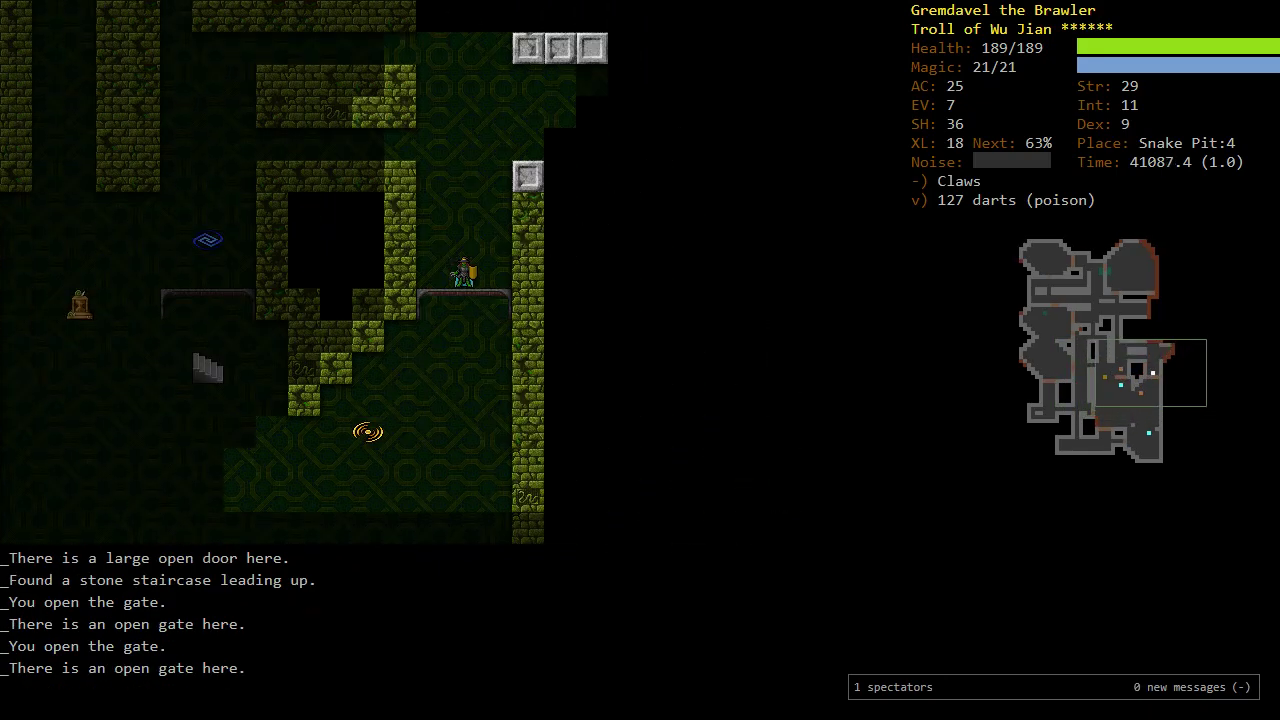
Step: Kill the two nagas to the east and walk back west
key(Tab)
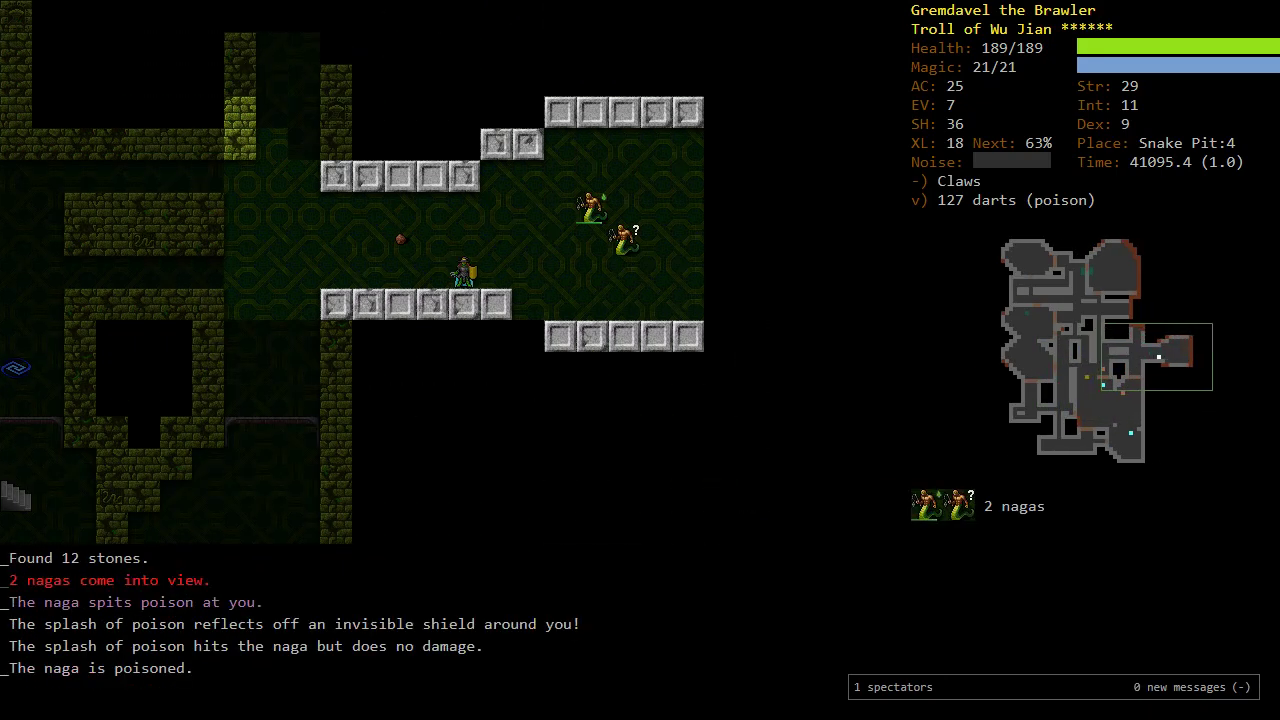
key(Tab)
key(Tab)
key(Tab)
key(Tab)
key(Tab)
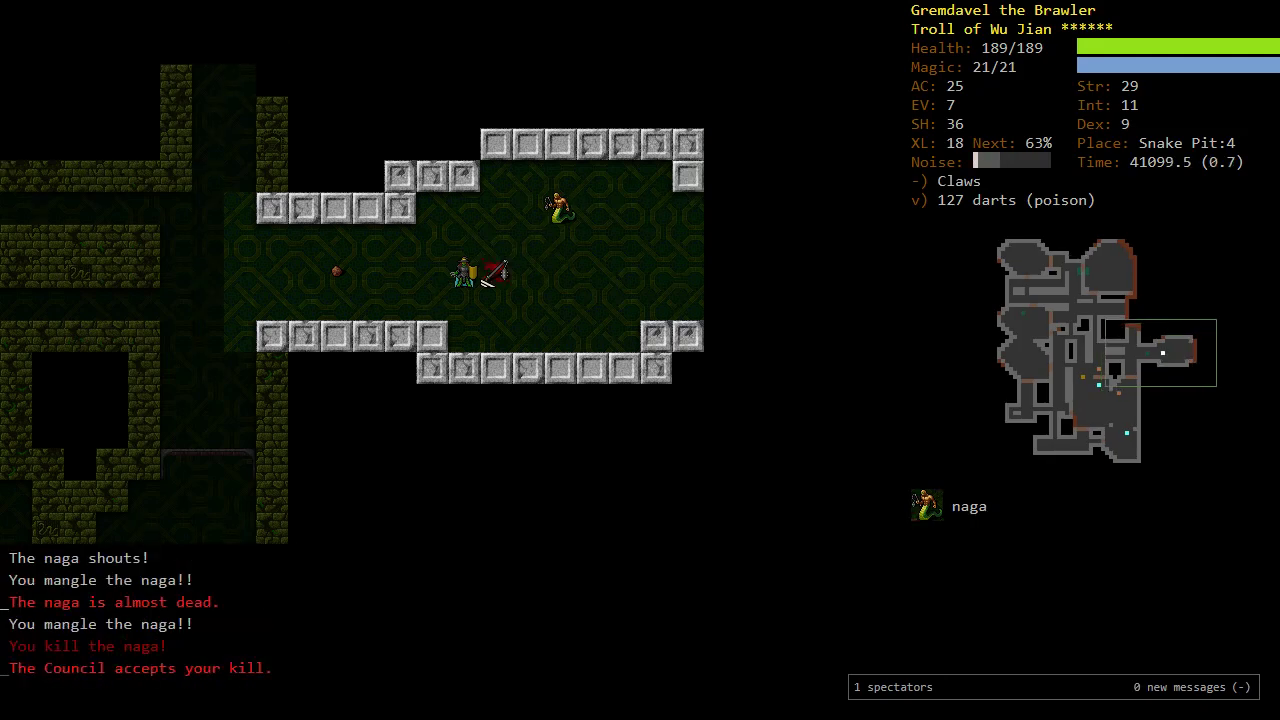
key(Tab)
key(Tab)
key(Right)
key(Right)
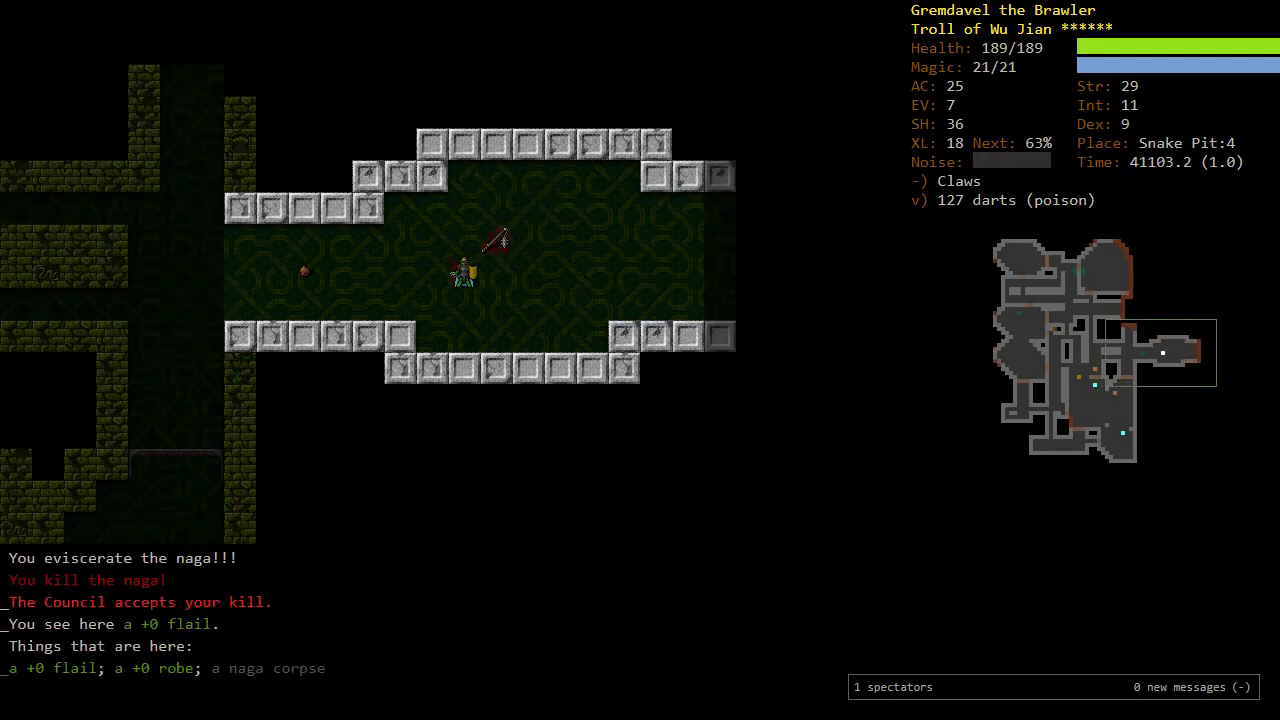
key(Left)
key(Left)
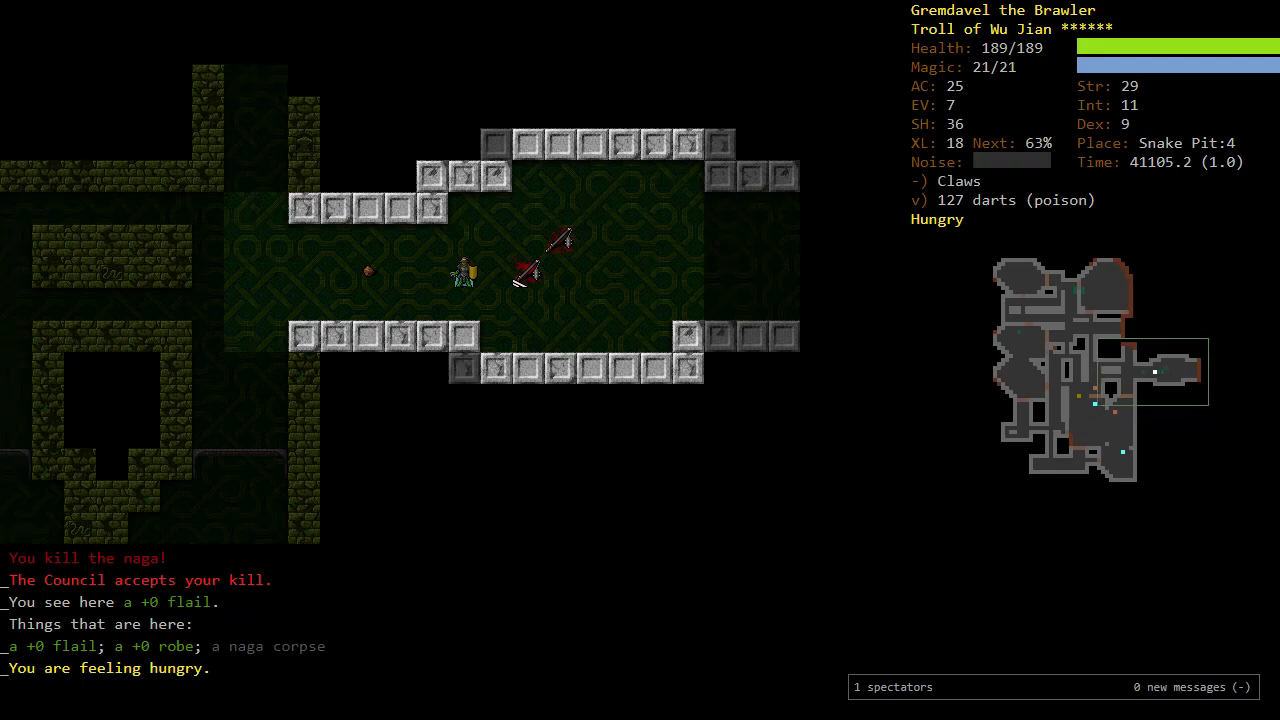
key(Left)
key(Left)
key(Left)
key(Left)
Step: Head north to collect the 16 gold and pass through the large door
key(y)
key(k)
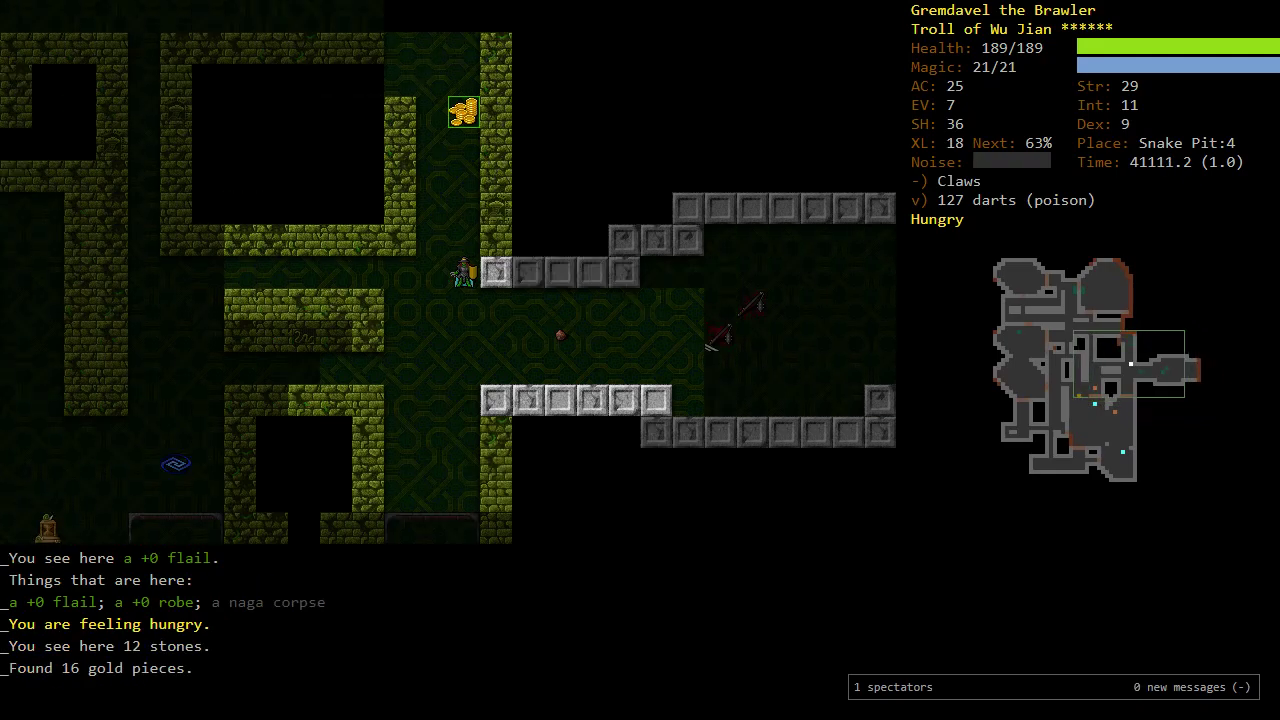
key(y)
key(k)
key(k)
key(k)
key(k)
key(k)
key(k)
key(u)
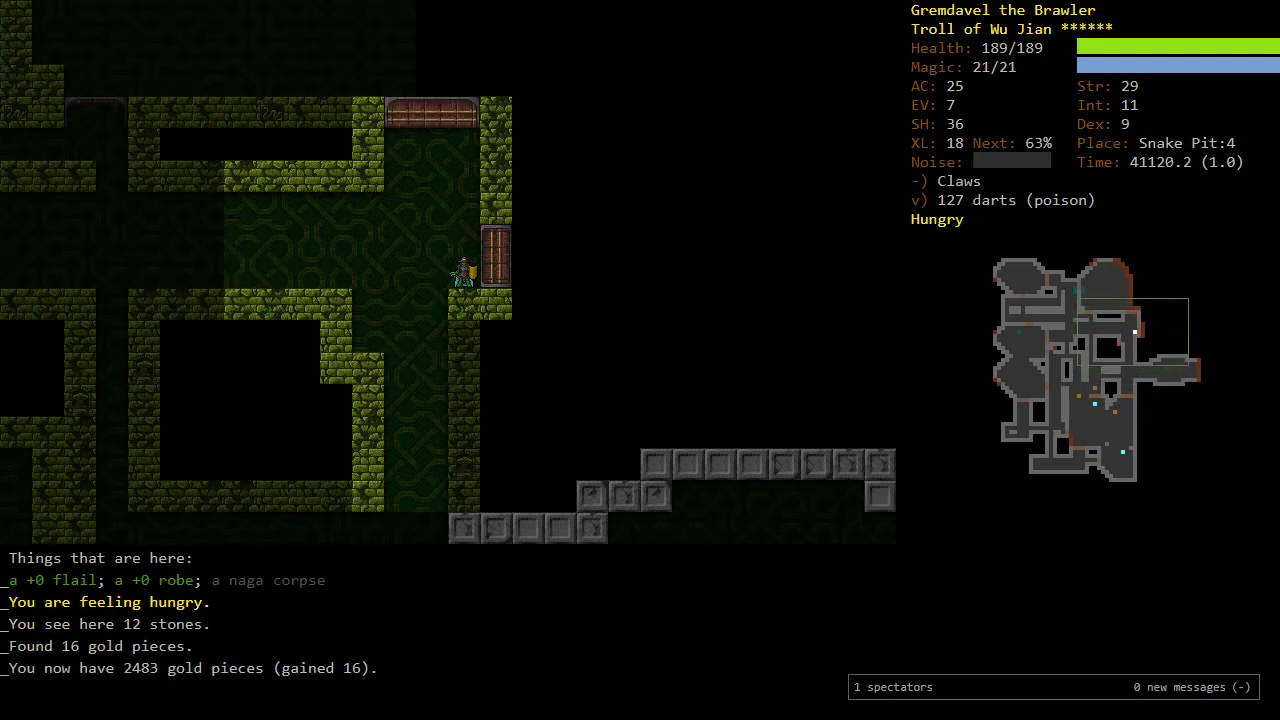
key(l)
key(l)
key(l)
key(l)
key(l)
key(l)
key(l)
key(l)
key(l)
key(l)
key(l)
key(l)
key(l)
key(l)
Step: Explore the room beyond and pick up the potion of heal wounds
key(y)
key(y)
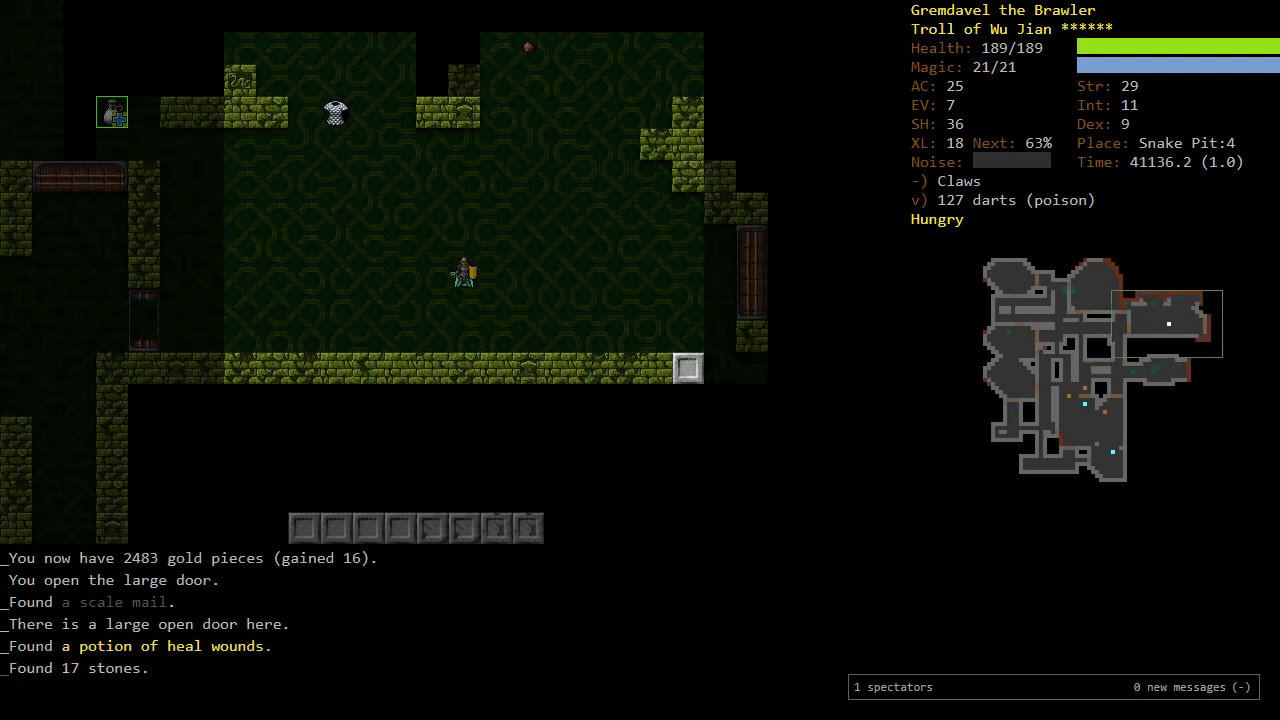
key(y)
key(y)
key(y)
key(h)
key(h)
key(h)
key(h)
key(h)
key(h)
key(y)
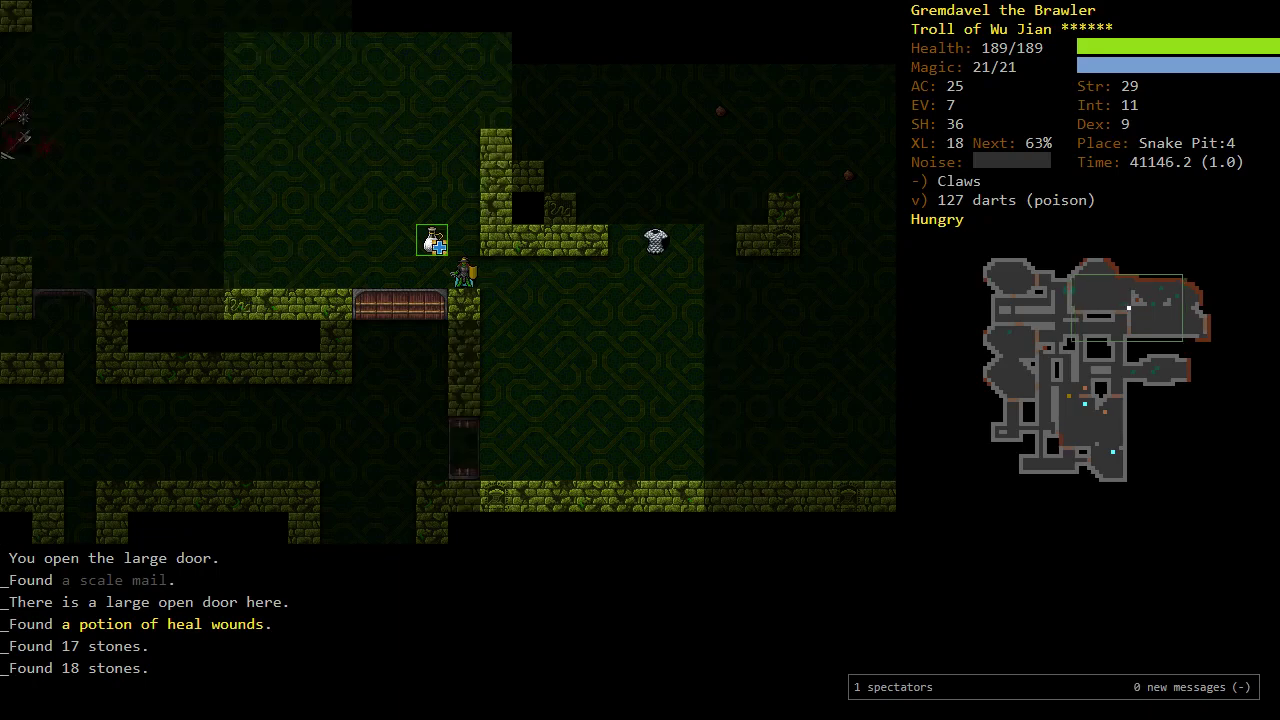
key(y)
key(k)
key(k)
key(k)
key(k)
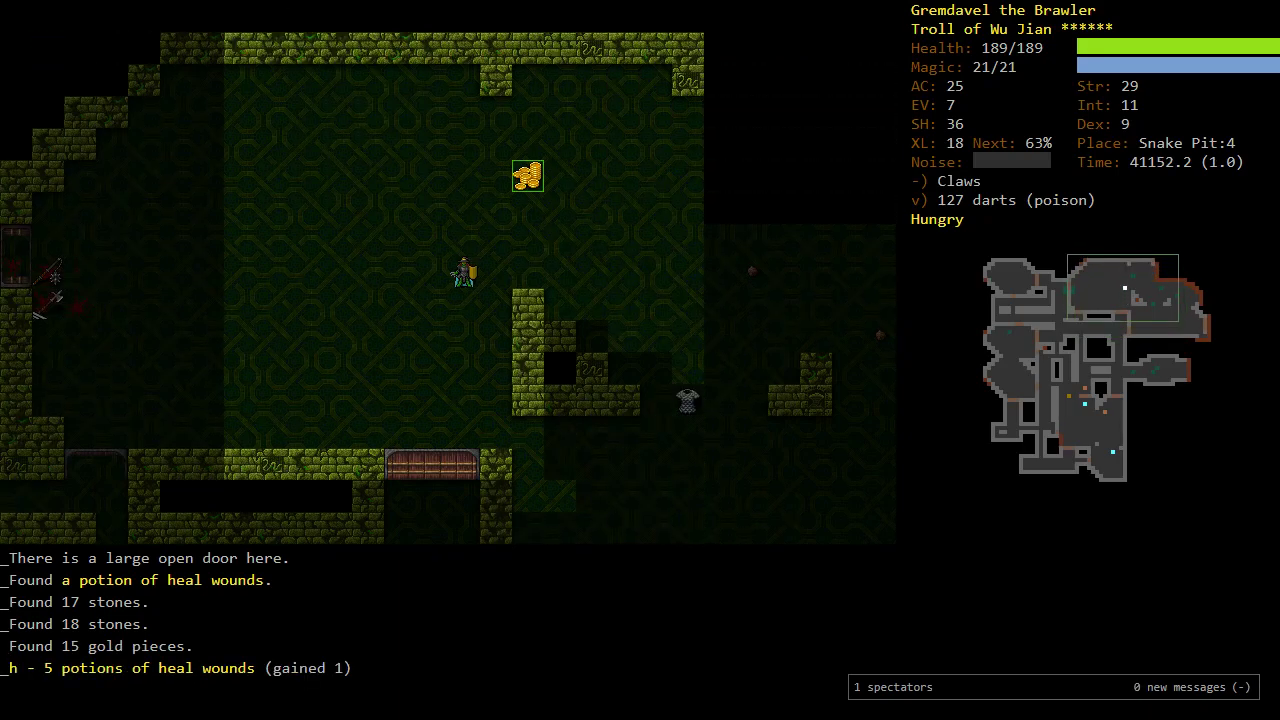
key(u)
Step: Pick up the gold and explore east through the gate
key(o)
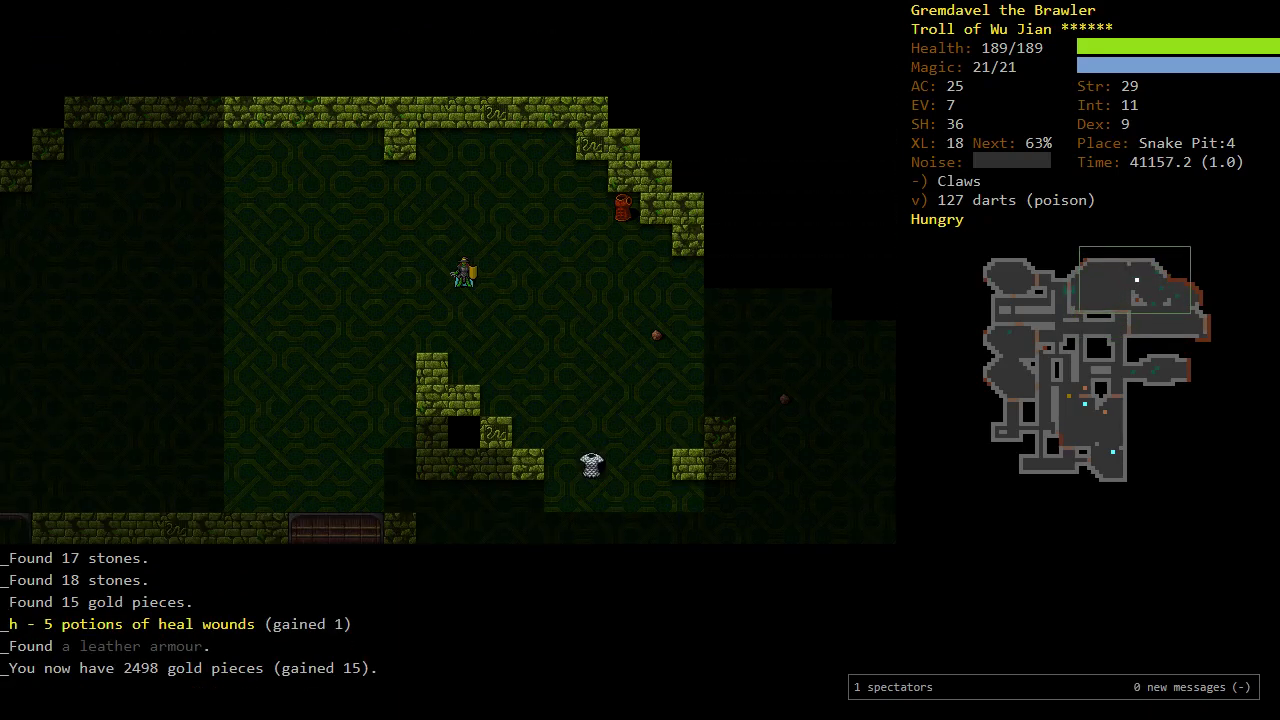
key(o)
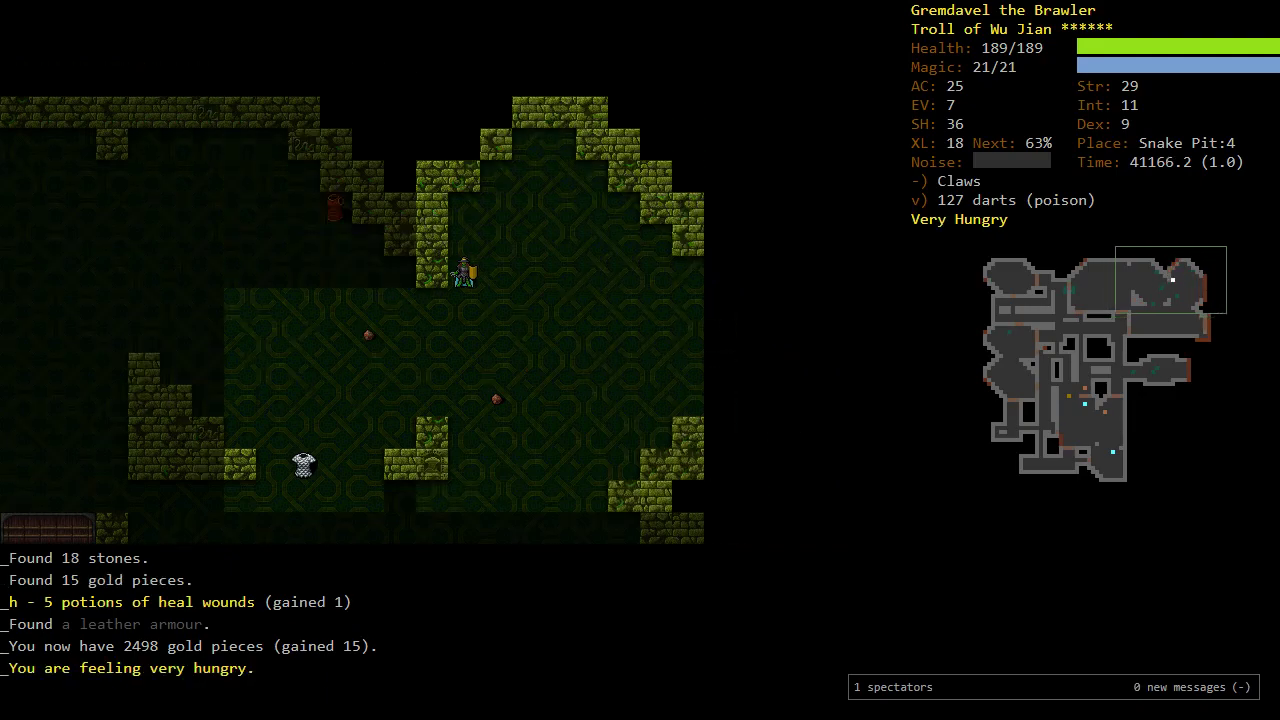
key(o)
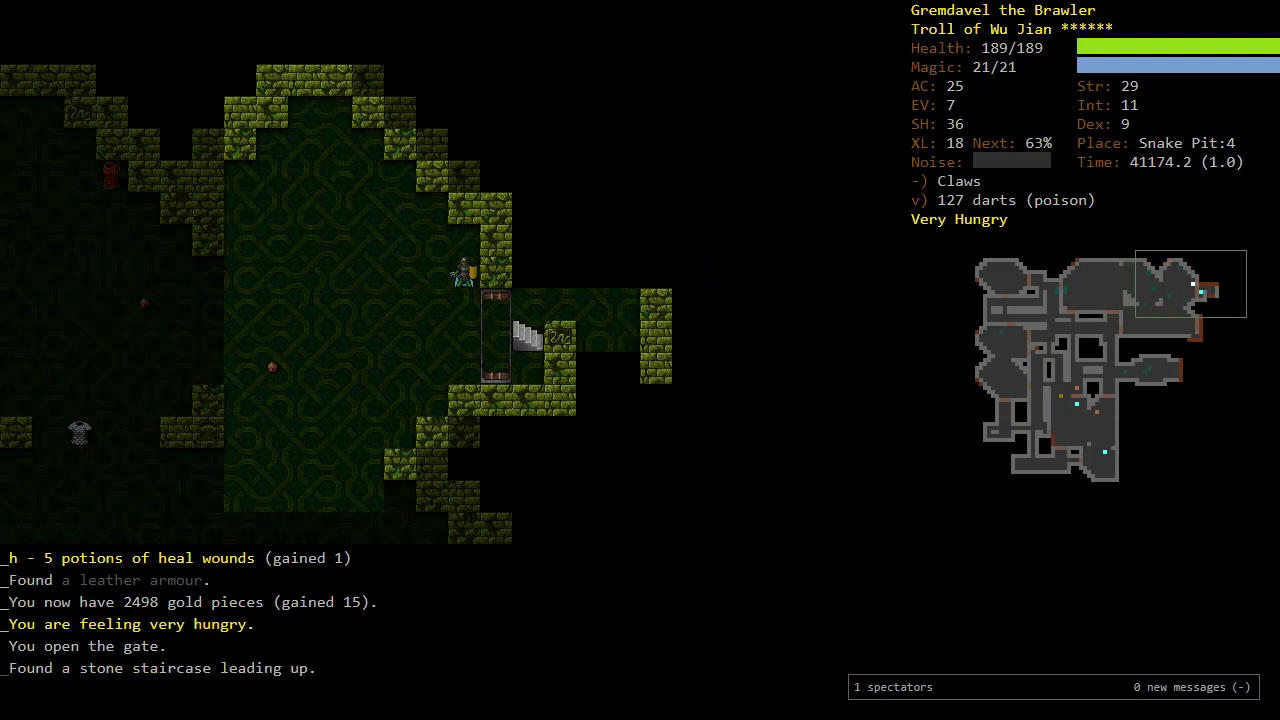
key(o)
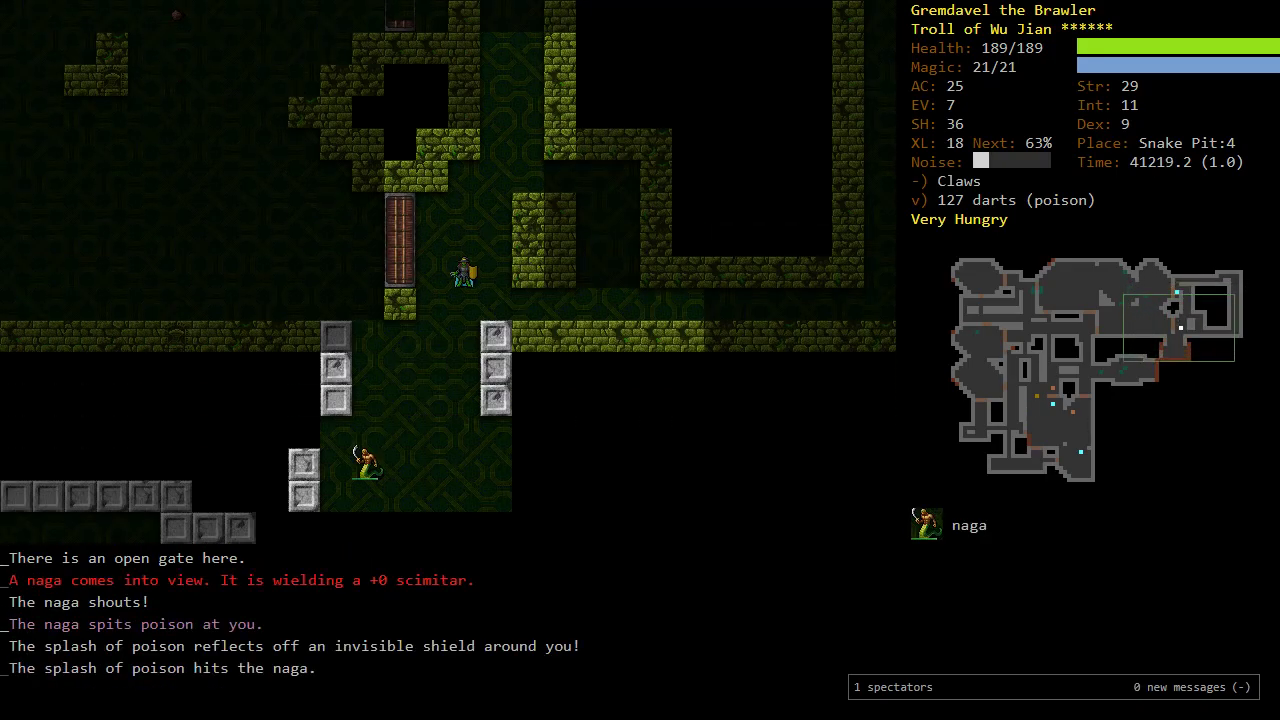
Step: Back away from the naga, then kill it and step onto its loot
key(n)
key(l)
key(l)
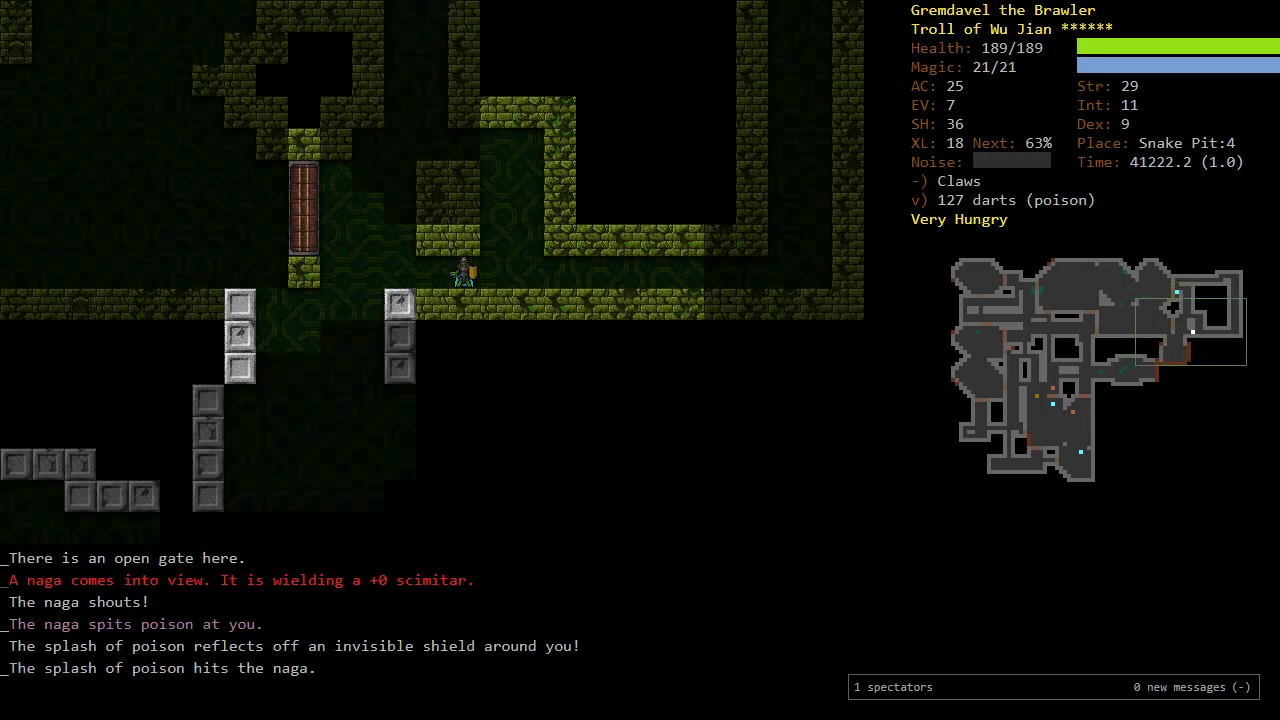
key(u)
key(k)
key(s)
key(s)
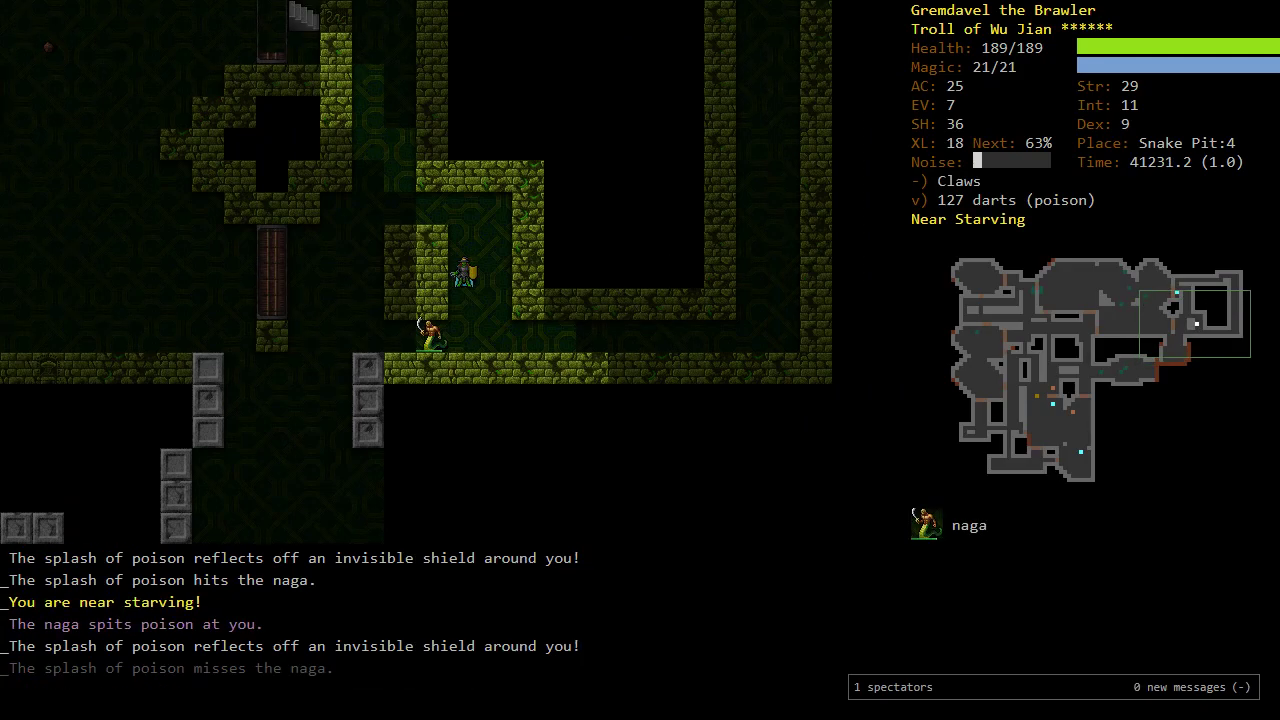
key(b)
key(j)
Step: Head south and kill the sleeping naga mage with a boomerang and claws
key(b)
key(h)
key(h)
key(j)
key(j)
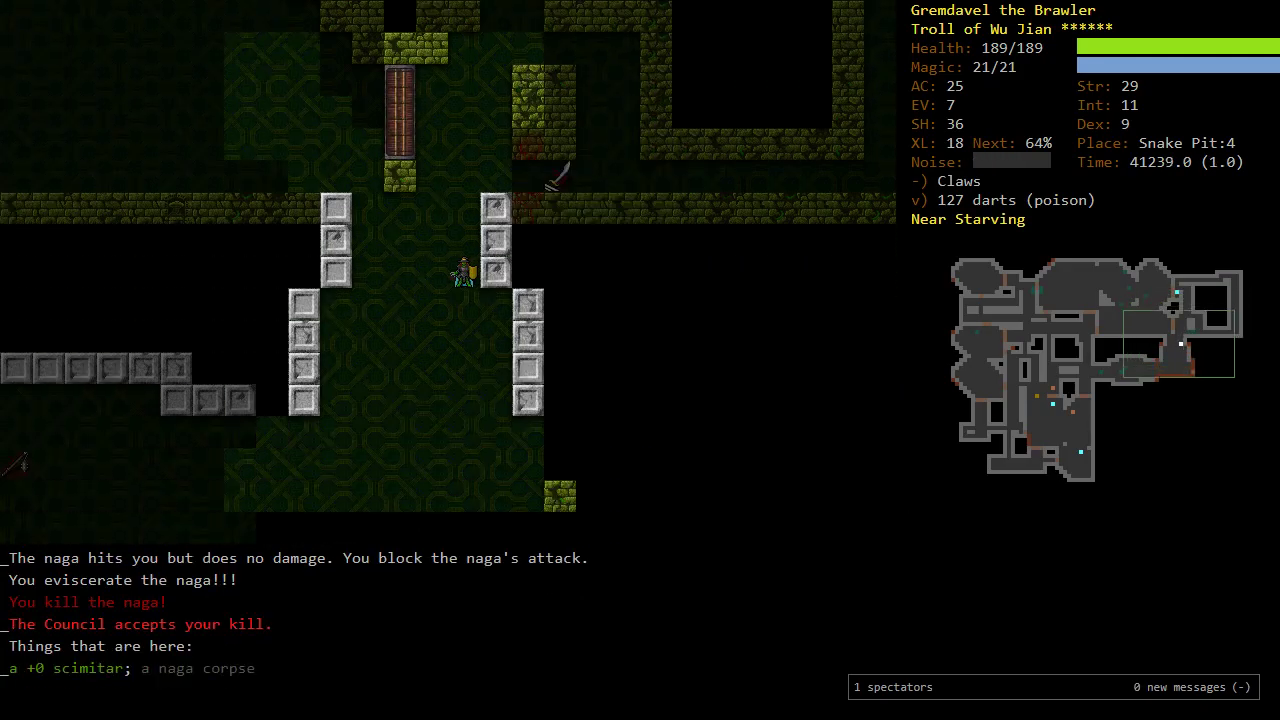
key(j)
key(j)
key(j)
key(j)
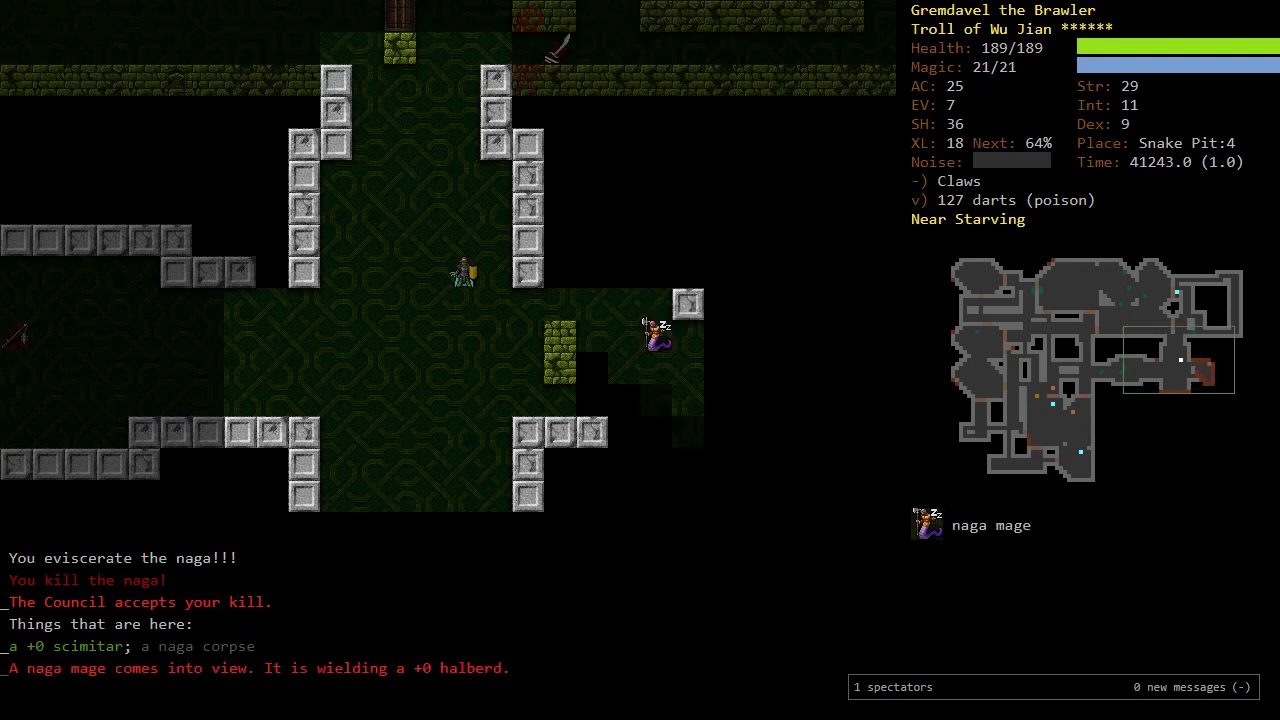
key(y)
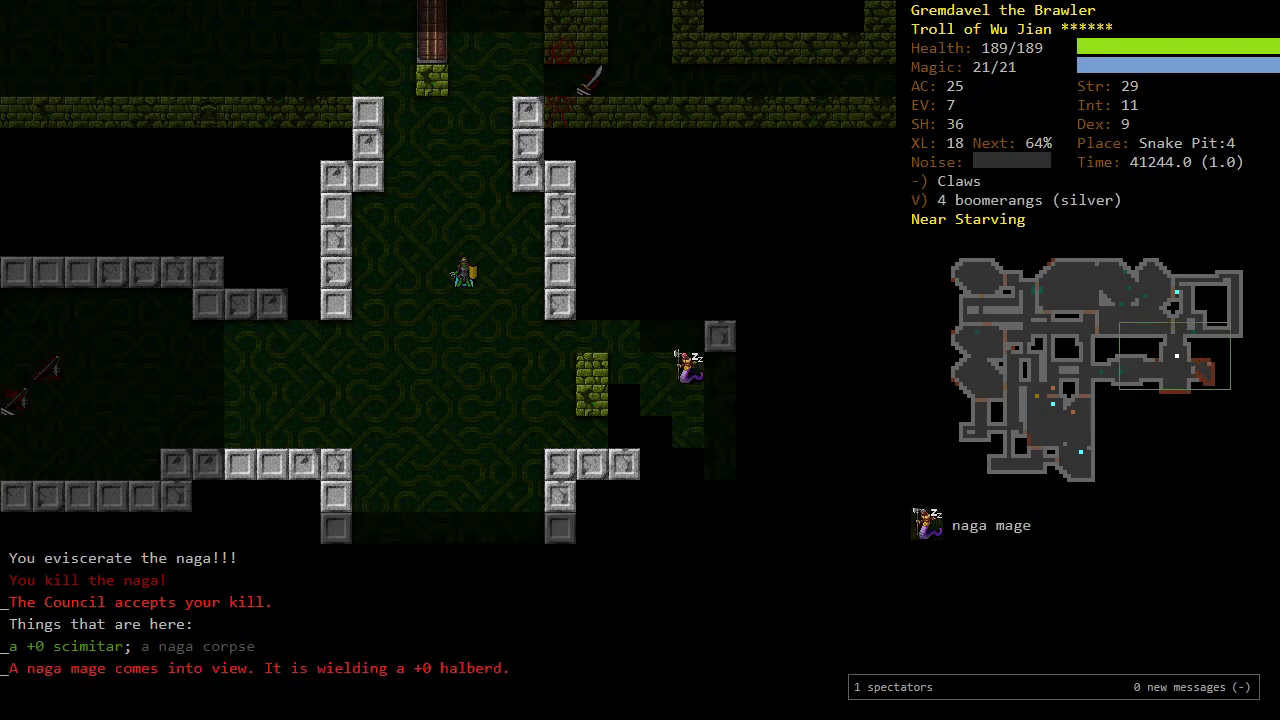
key(f)
key(f)
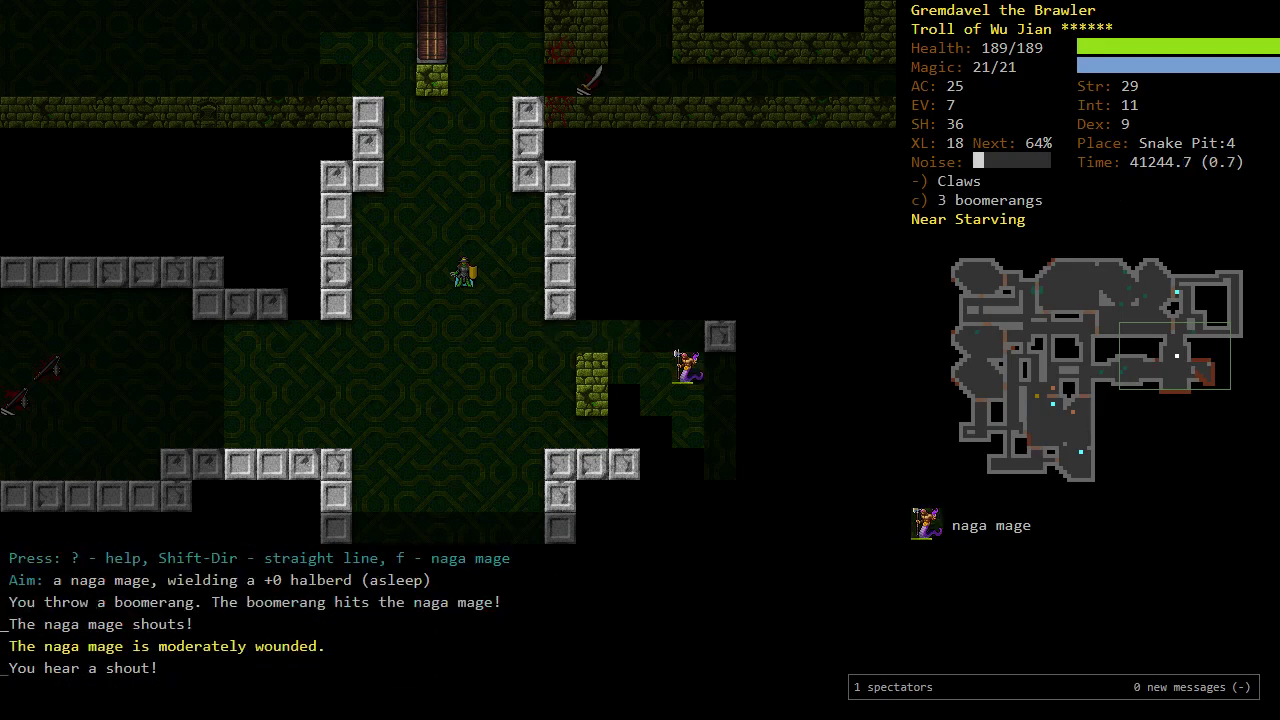
key(u)
key(l)
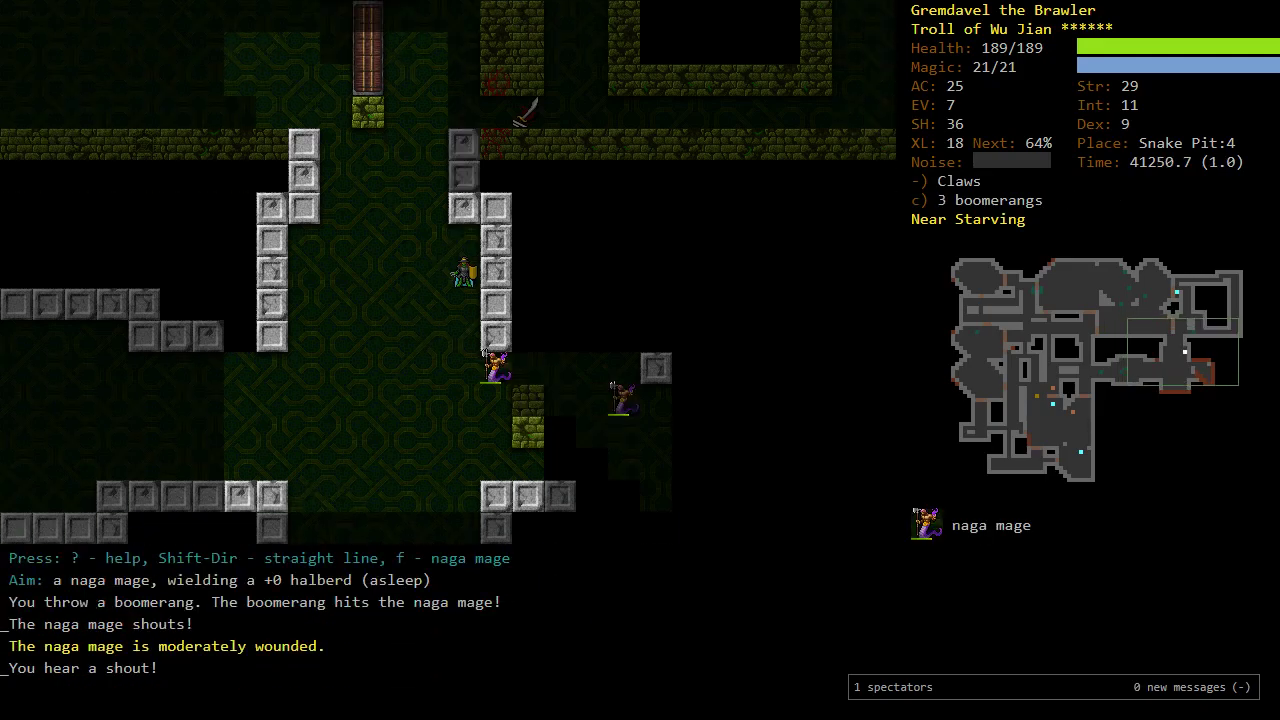
key(j)
key(j)
key(n)
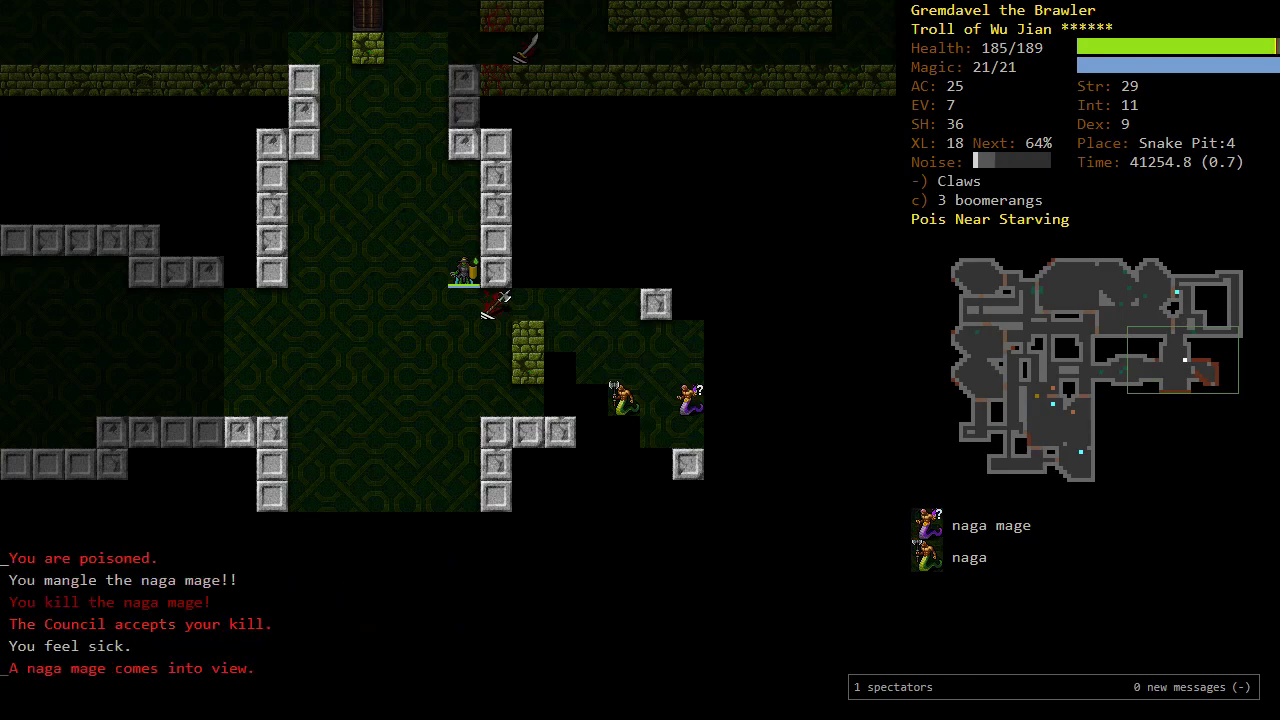
Step: Throw boomerangs at the second naga mage, kill the naga, and fight the naga warrior
key(f)
key(f)
key(Return)
key(f)
key(f)
key(f)
key(f)
key(Return)
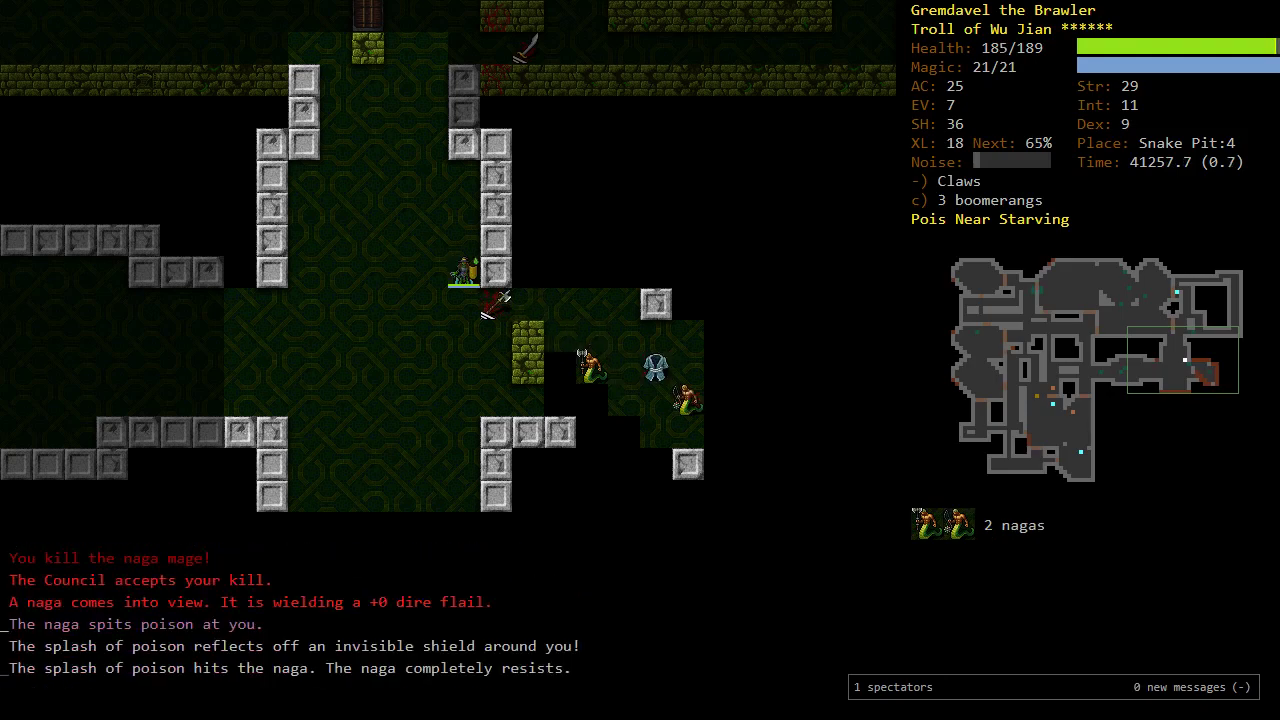
key(Up)
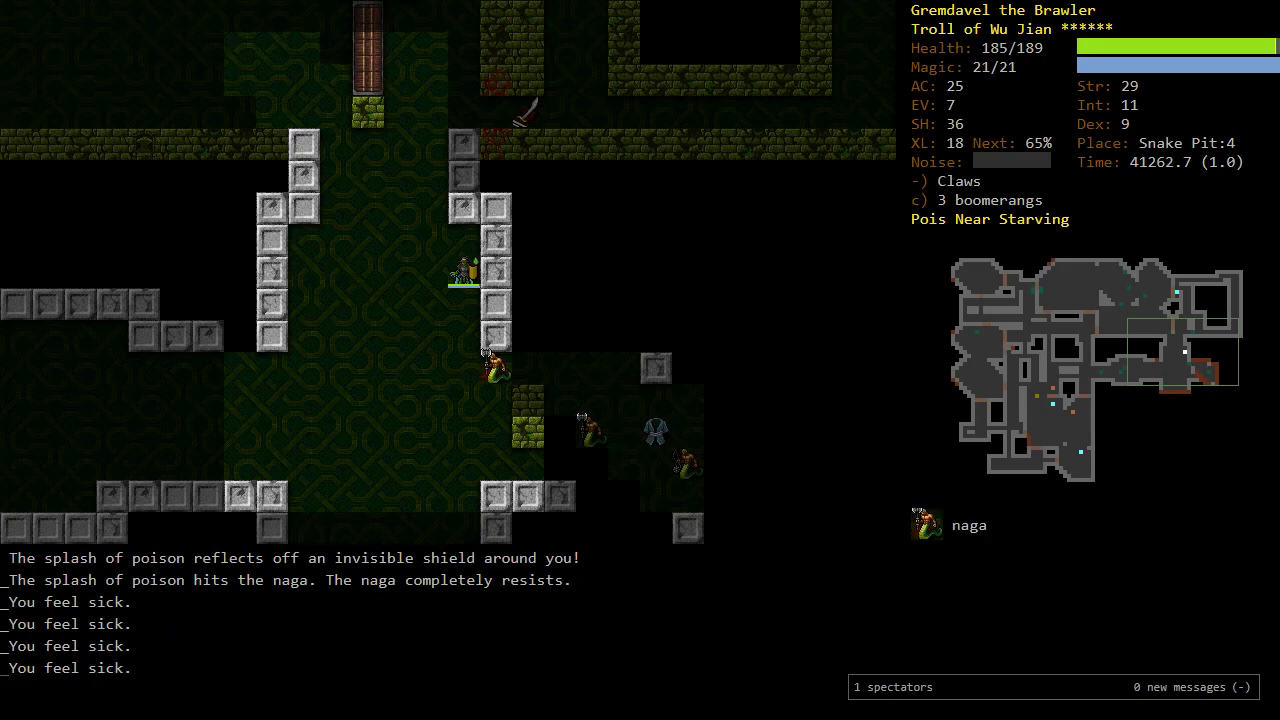
key(Down)
key(Down)
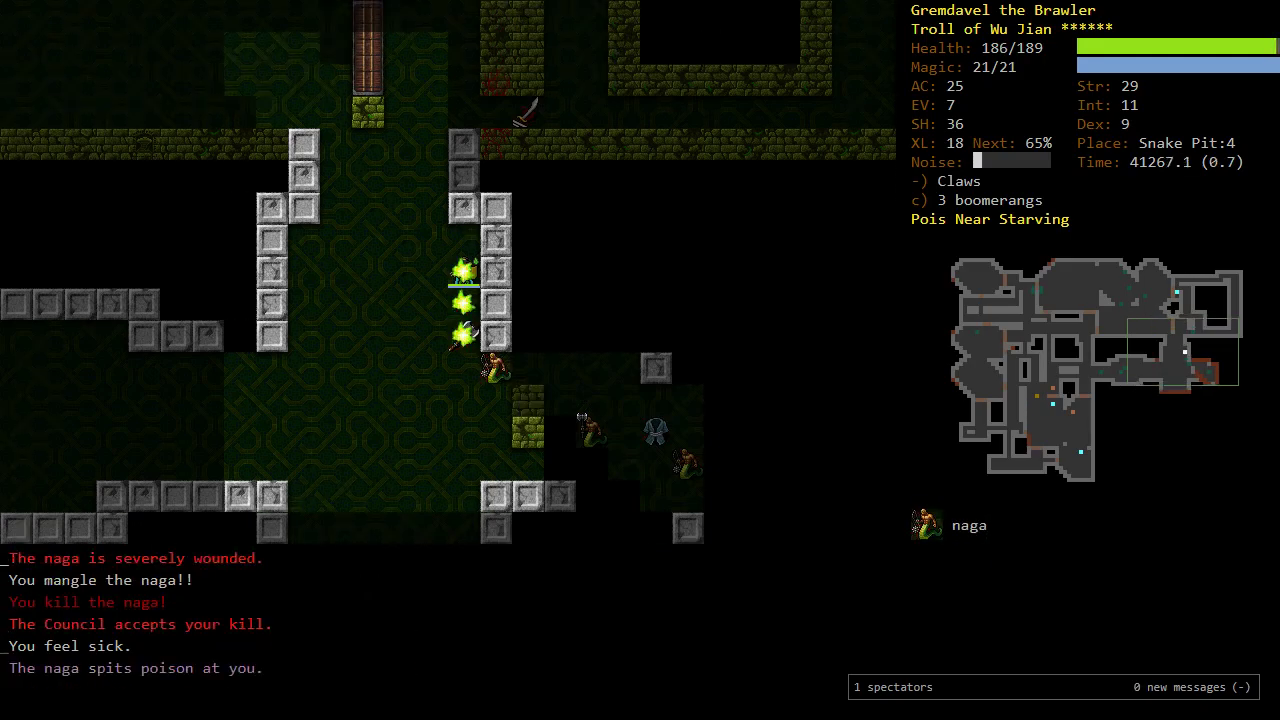
key(Down)
key(Down)
key(Down)
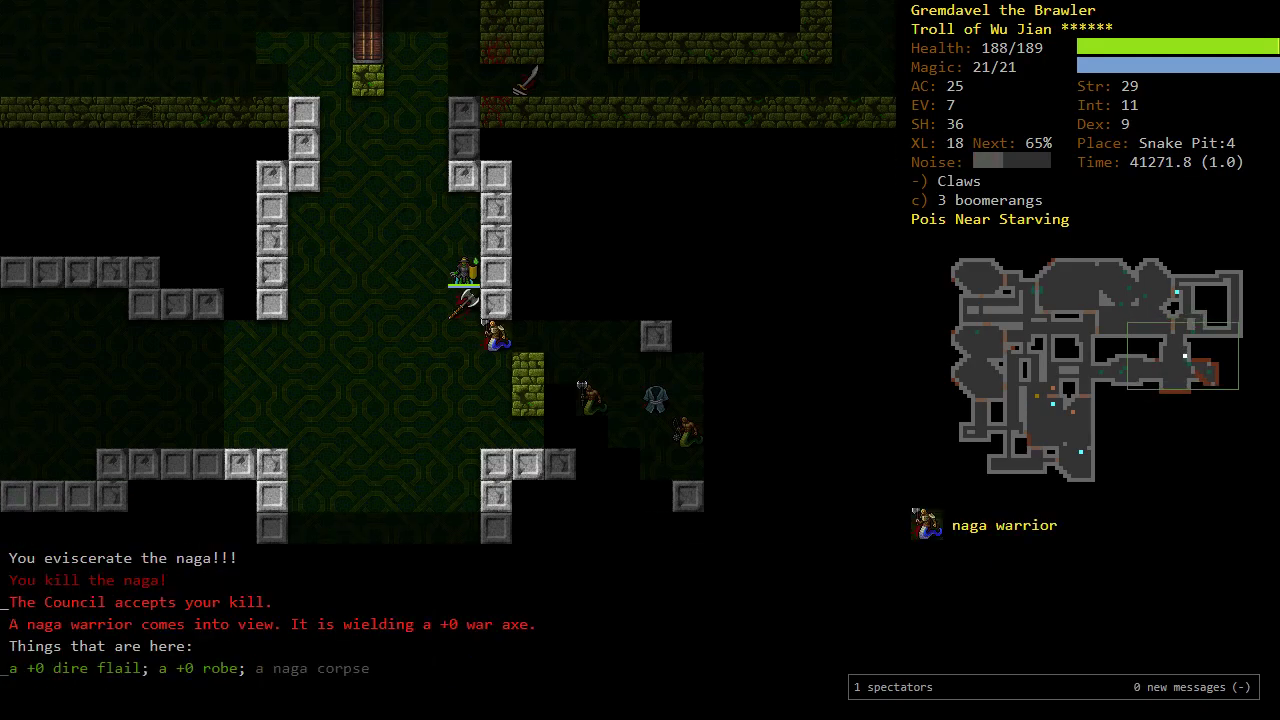
key(Down)
key(n)
key(n)
key(n)
key(n)
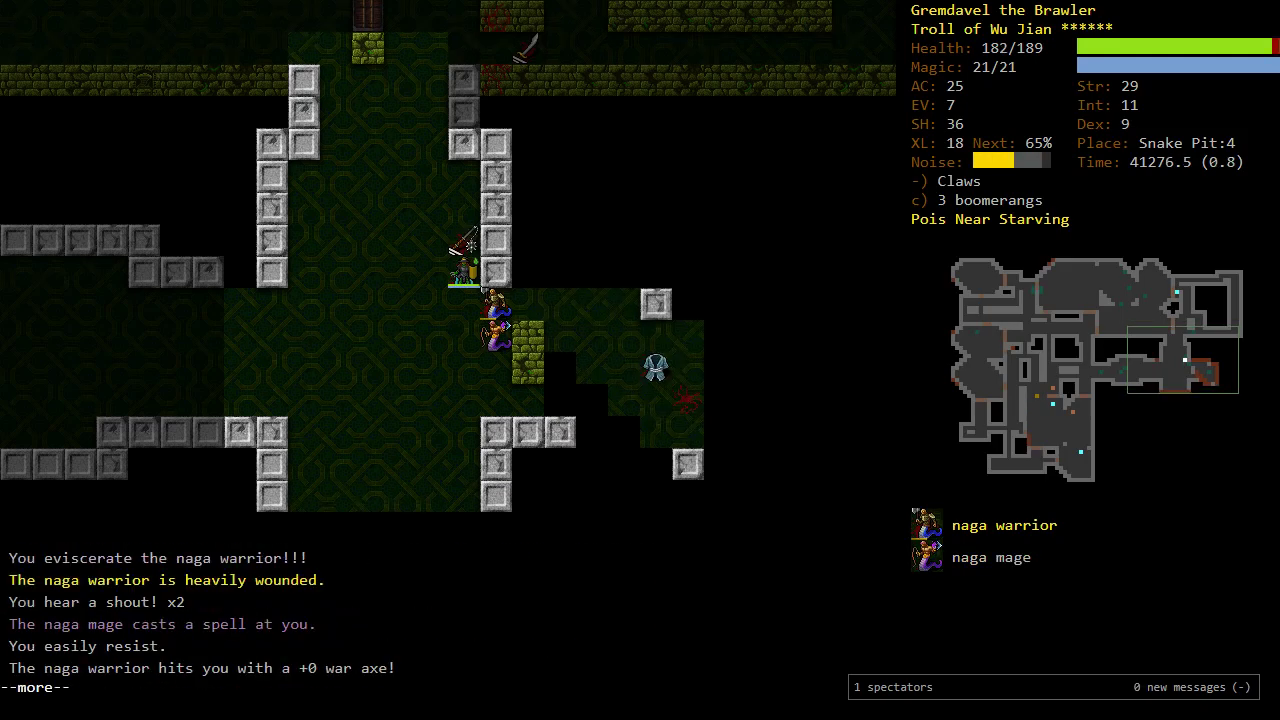
key(n)
key(n)
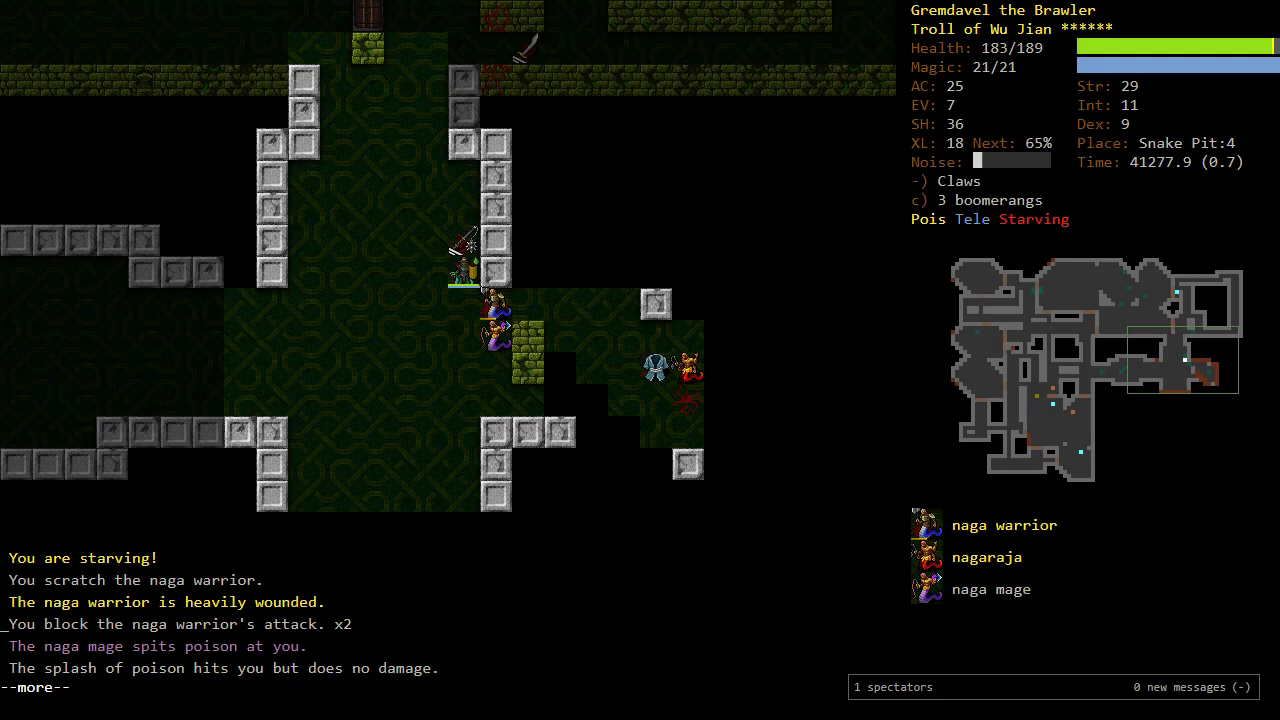
Step: Eat a ration to end starvation
key(Return)
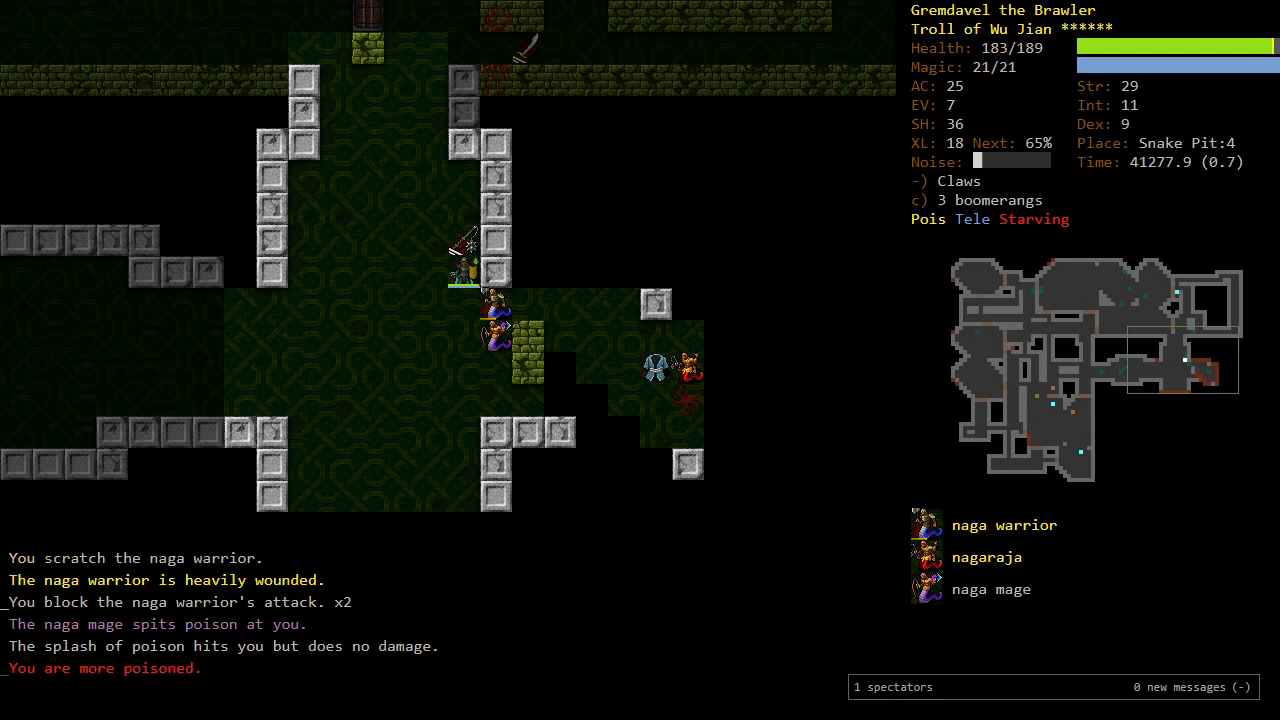
key(e)
key(d)
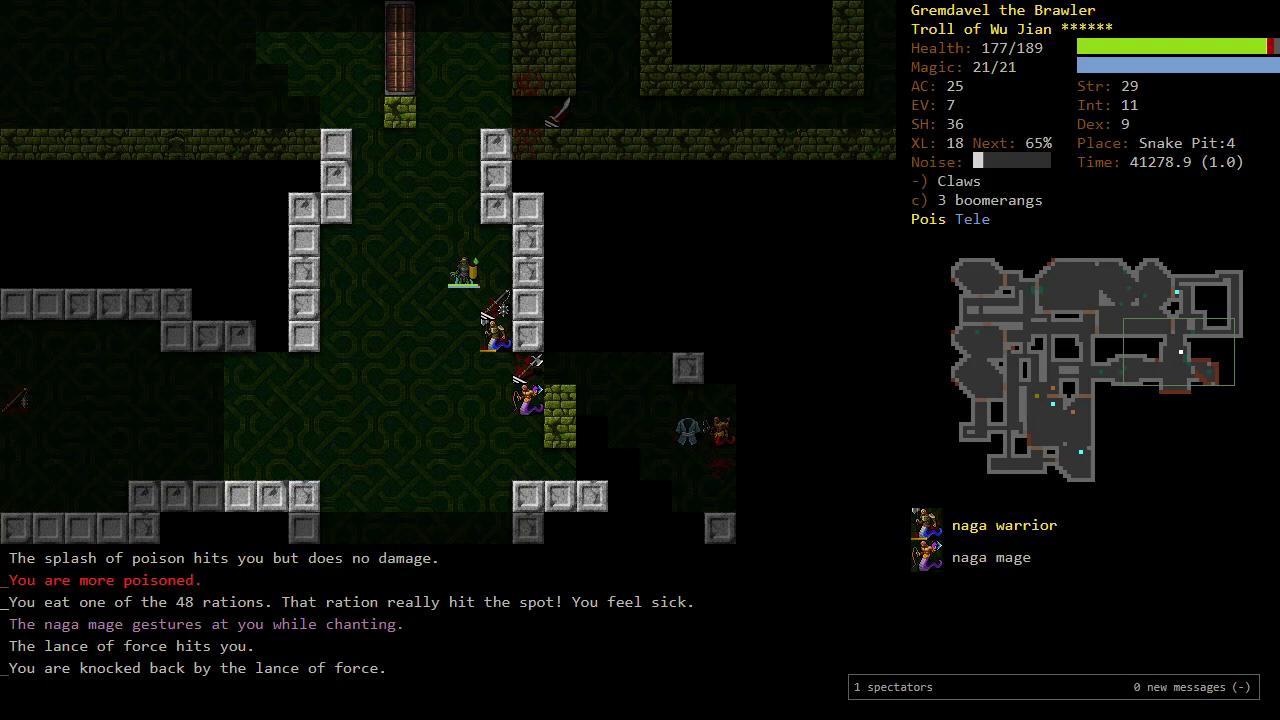
Step: Strike the wounded naga warrior, walk north onto the gate, and rest until healed and unpoisoned
key(j)
key(n)
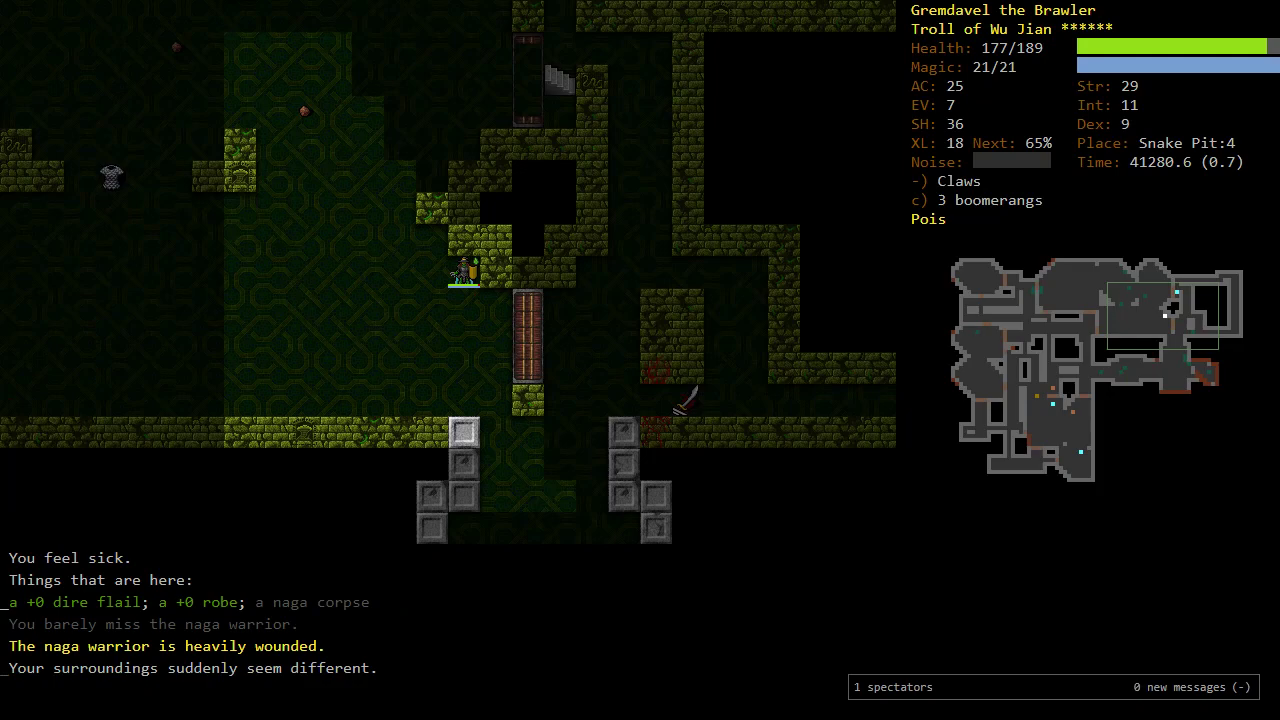
key(o)
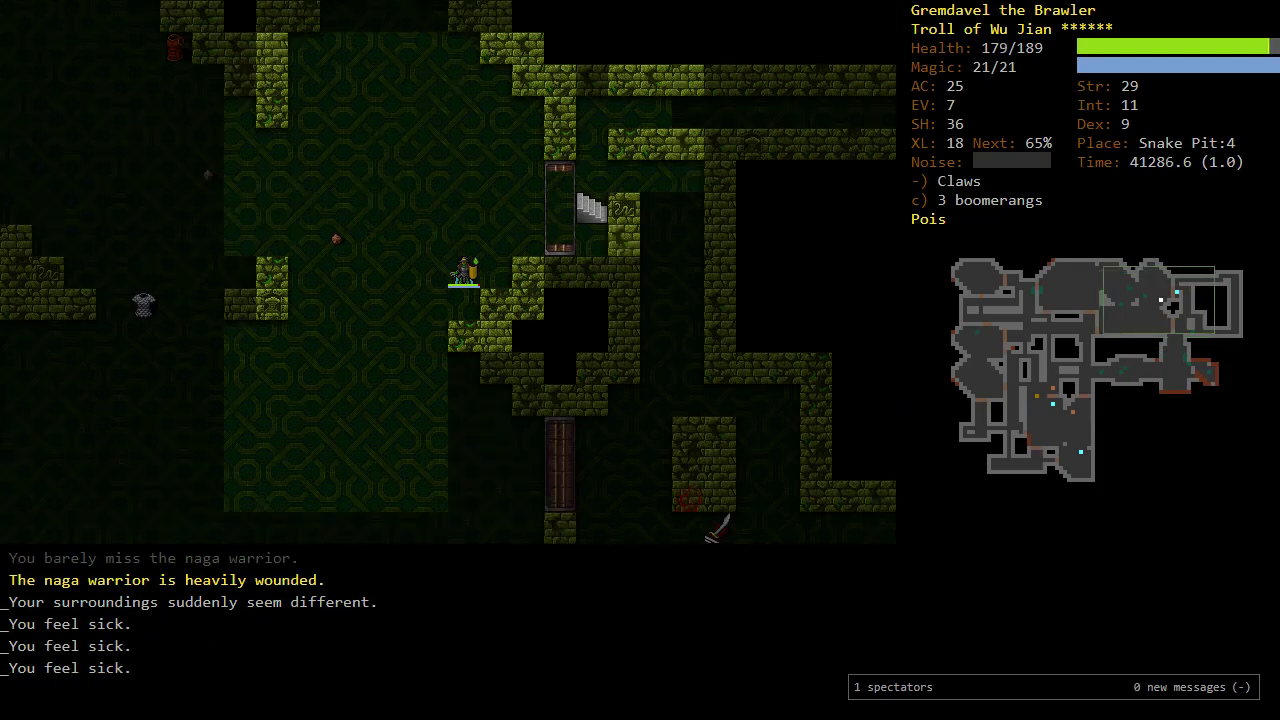
key(l)
key(u)
key(5)
key(5)
Step: Return through the gate and melee the nagaraja and the naga mage
key(o)
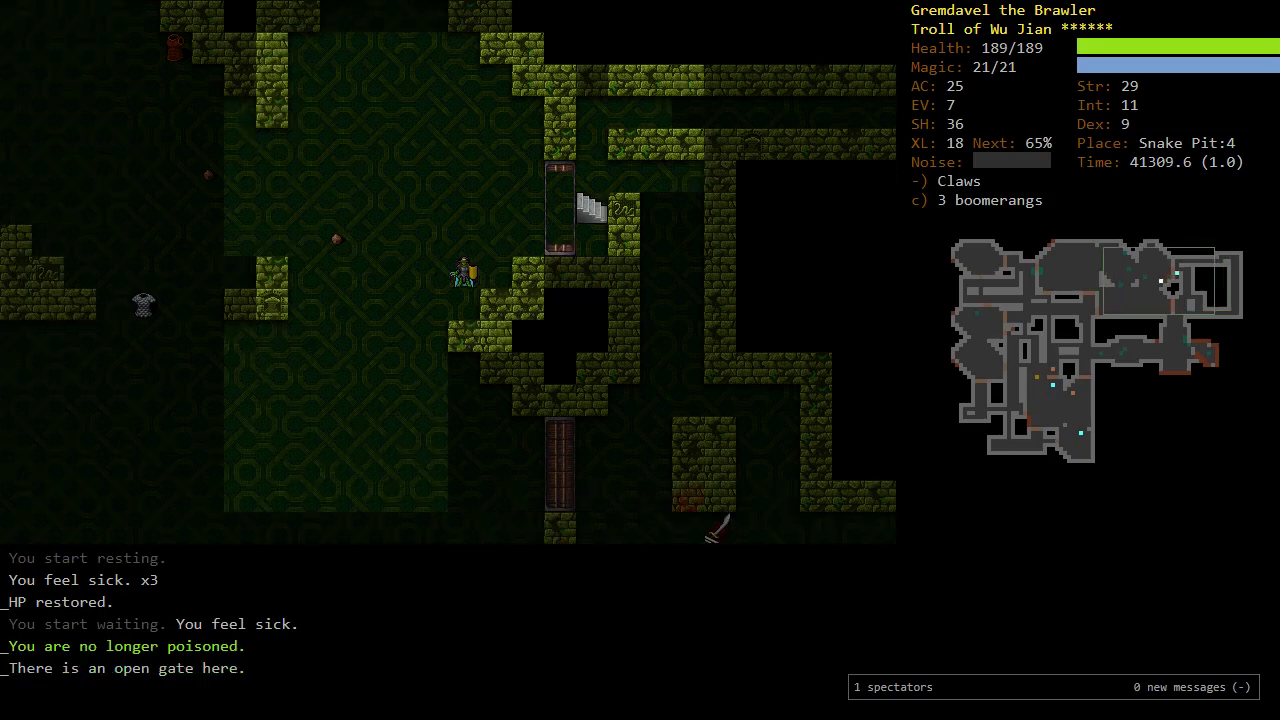
key(o)
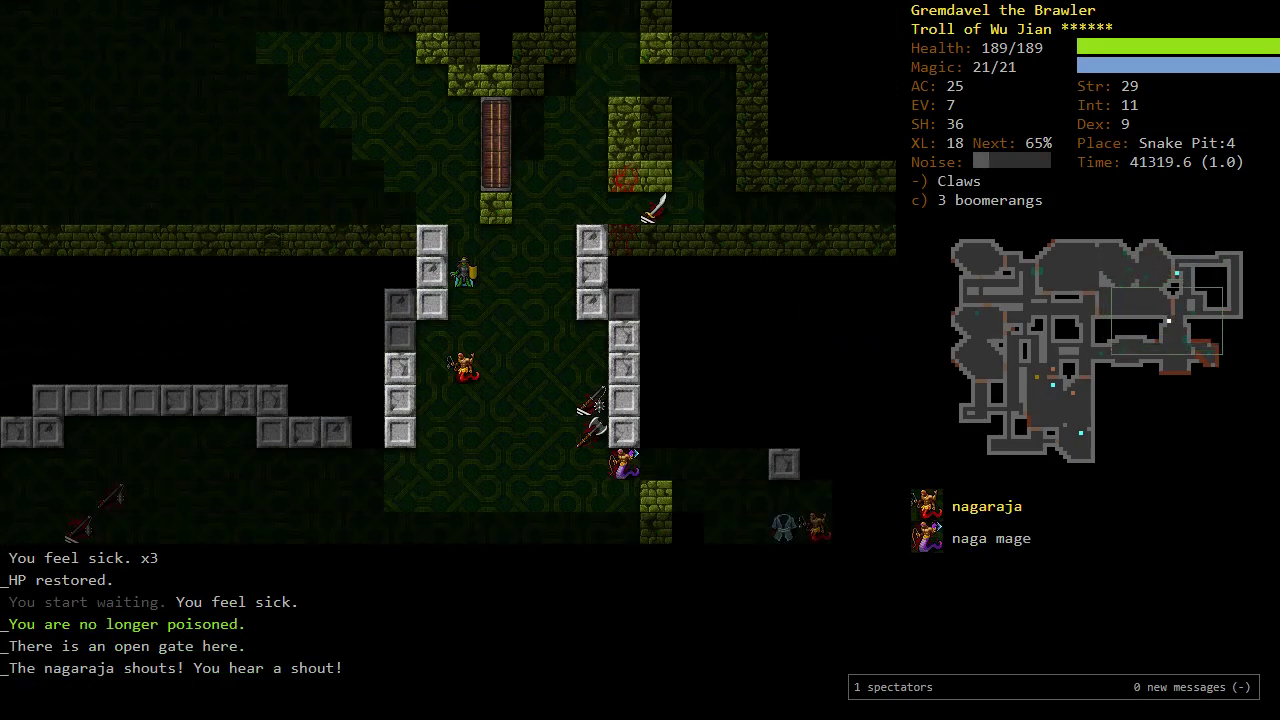
key(j)
key(Return)
key(j)
key(j)
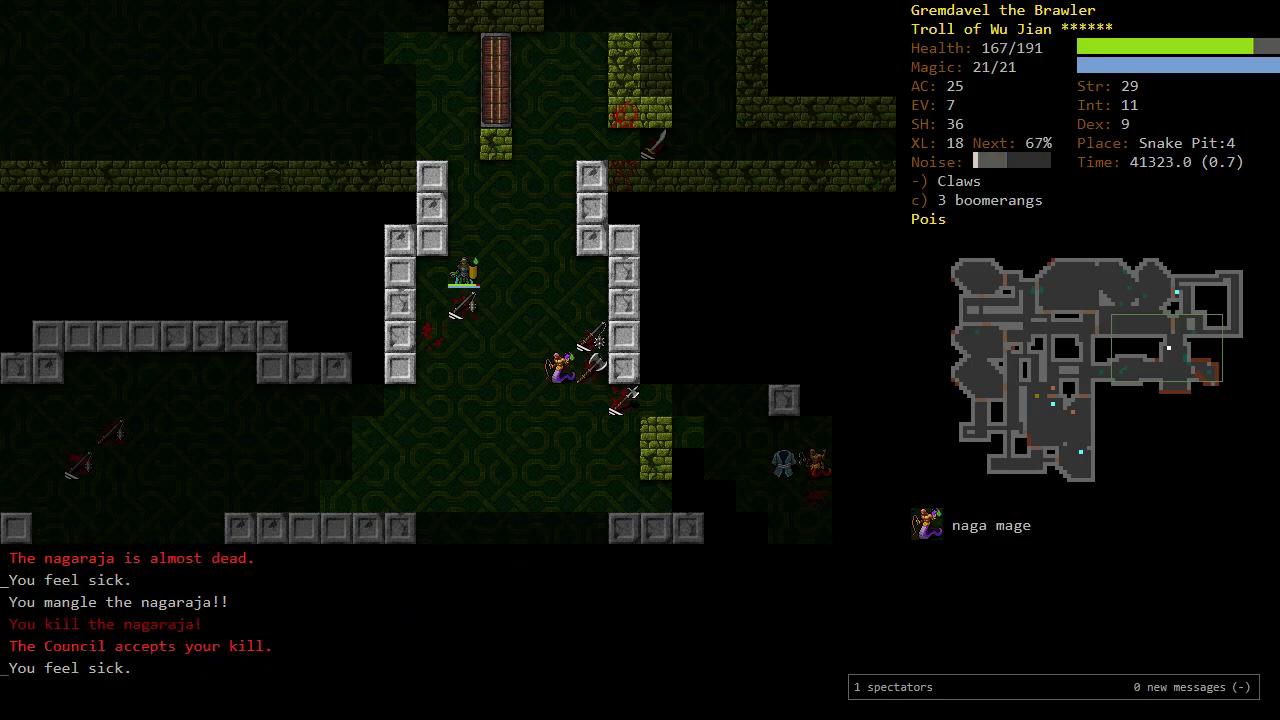
key(n)
key(n)
key(Return)
key(n)
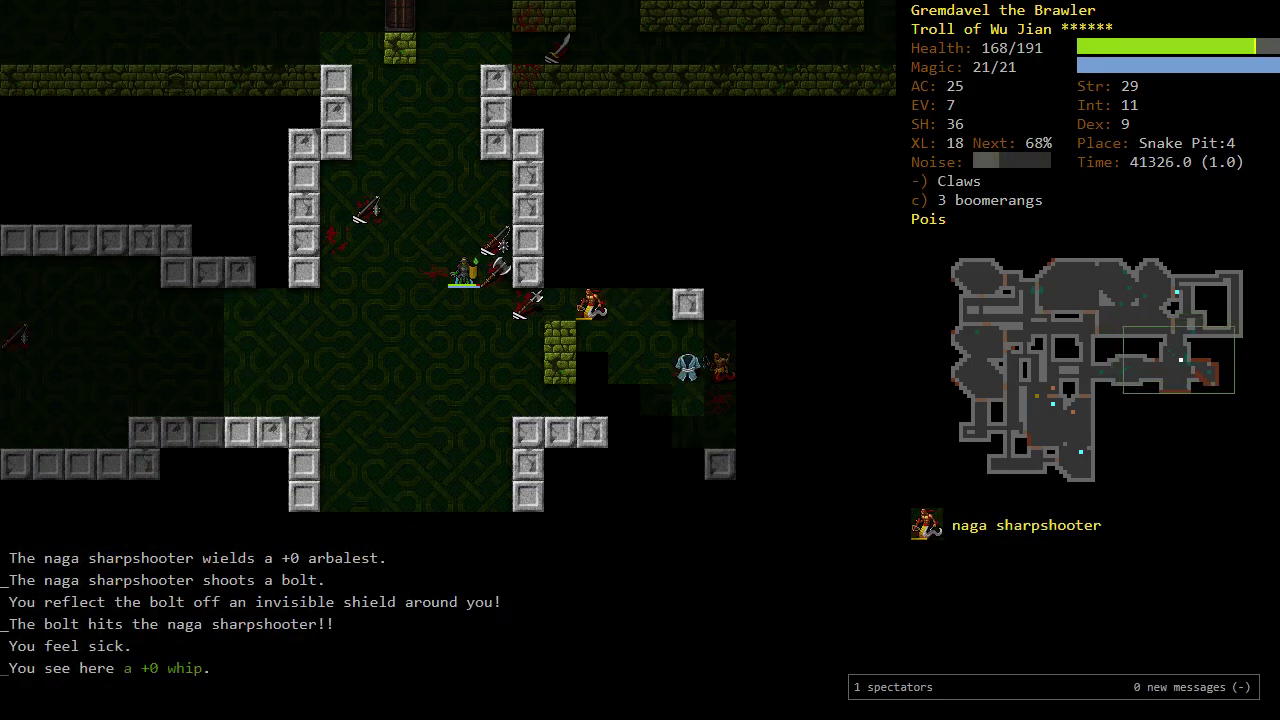
key(n)
Step: Kill the naga sharpshooter, then wait for the naga warrior and kill it
key(l)
key(Return)
key(l)
key(l)
key(l)
key(b)
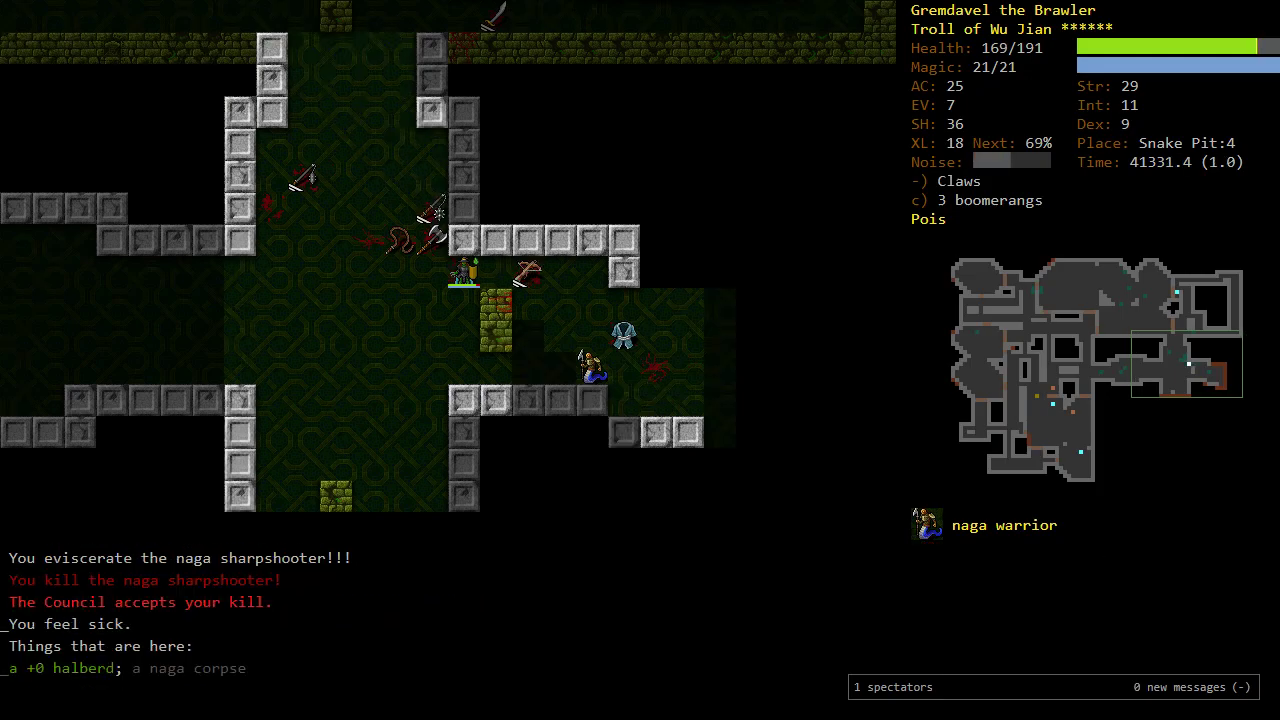
key(s)
key(s)
key(s)
key(s)
key(u)
key(u)
key(u)
key(u)
key(u)
key(u)
key(u)
key(u)
key(u)
key(u)
key(b)
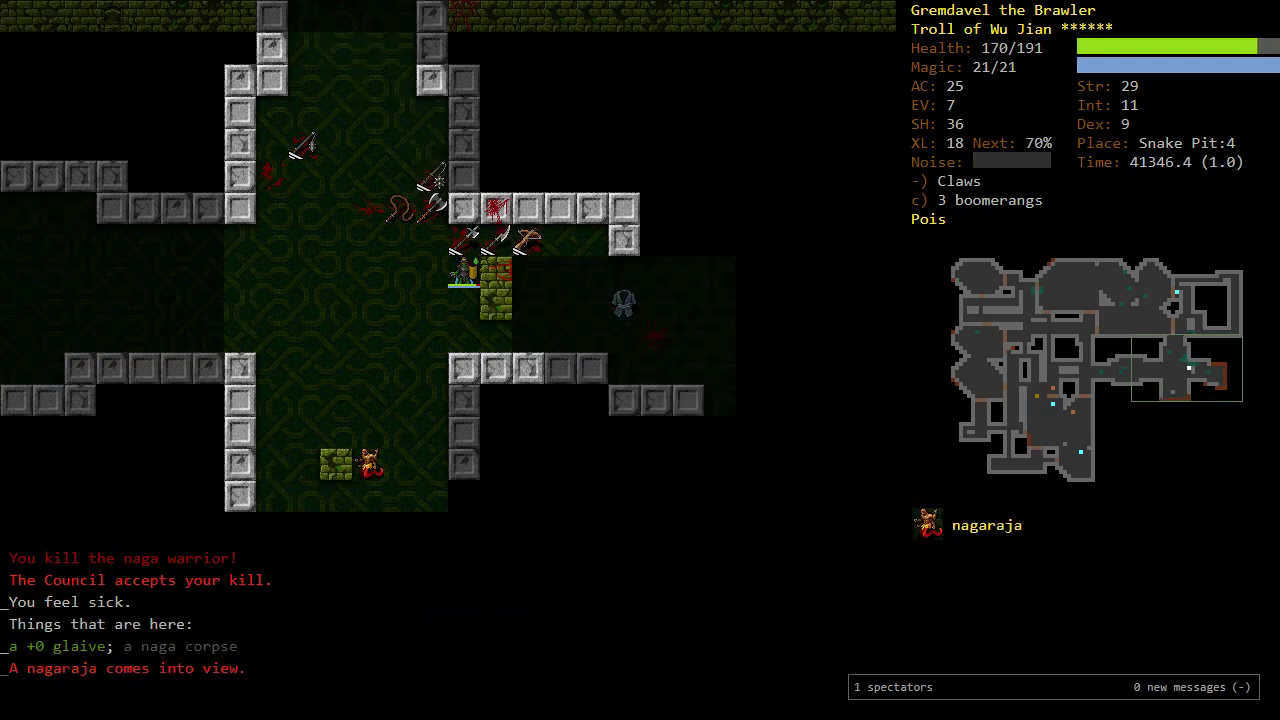
Step: Examine the newly arrived nagaraja and read its full description
key(x)
key(b)
key(b)
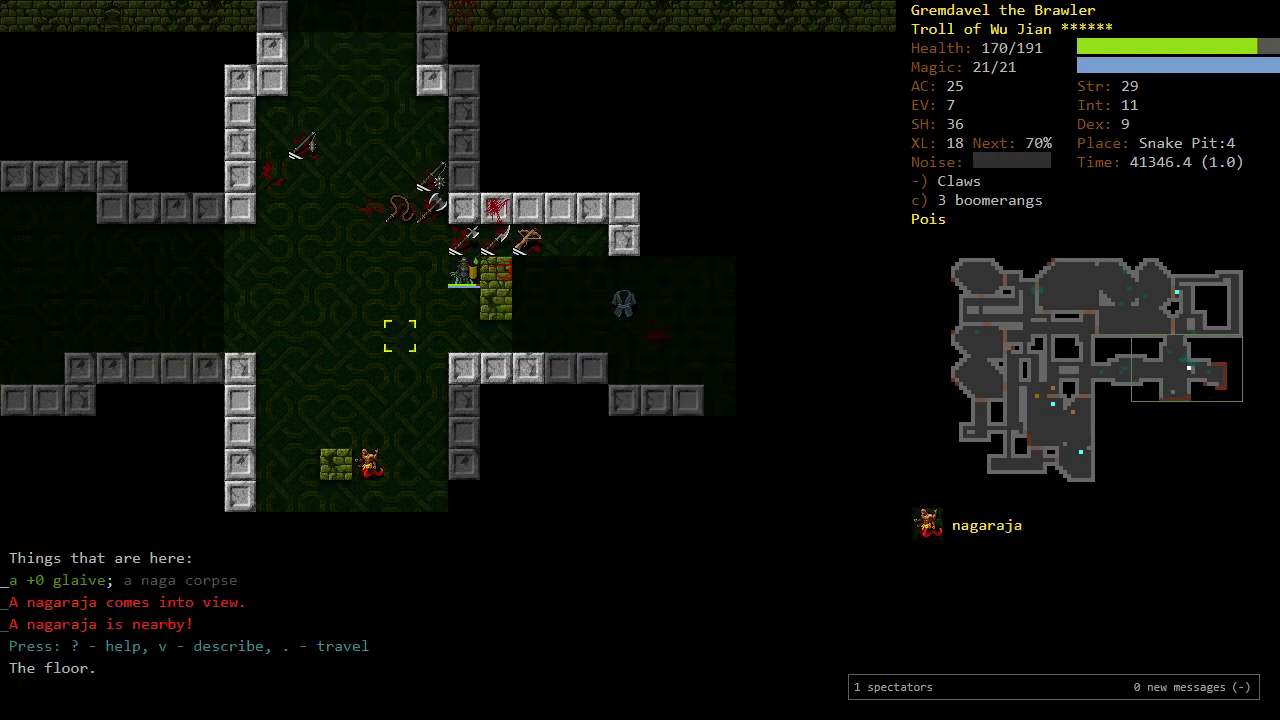
key(j)
key(v)
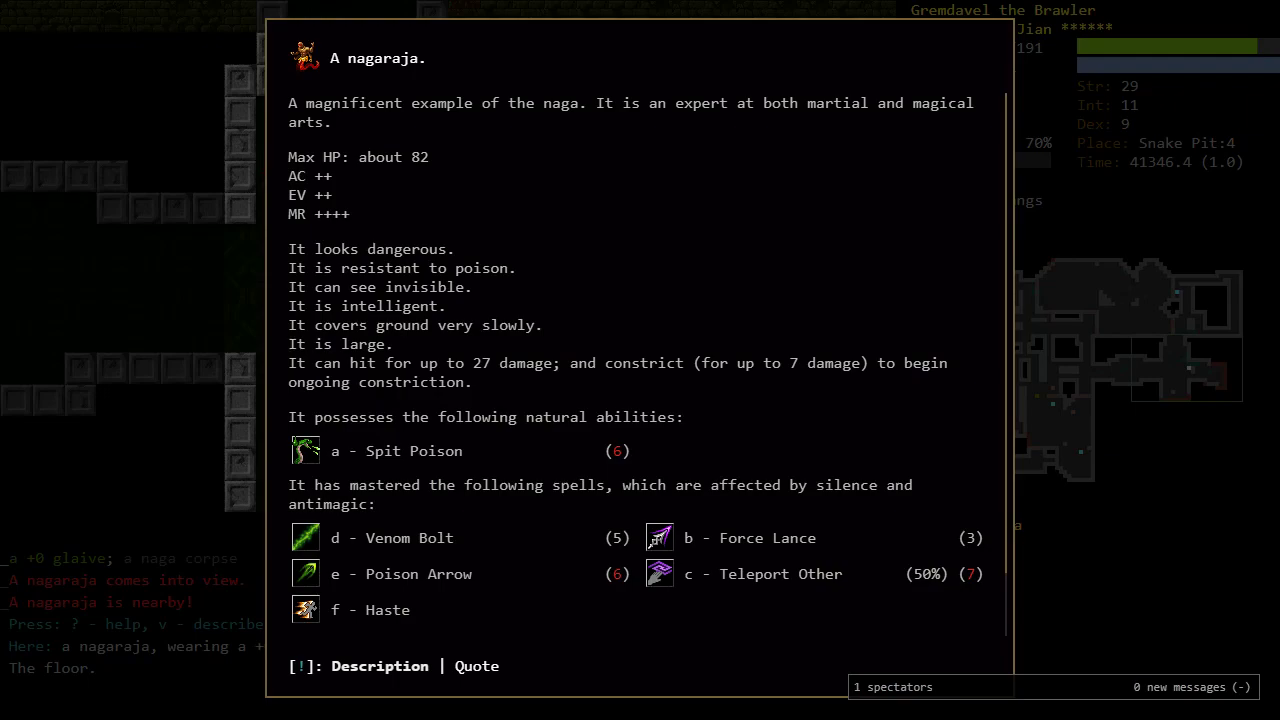
key(Escape)
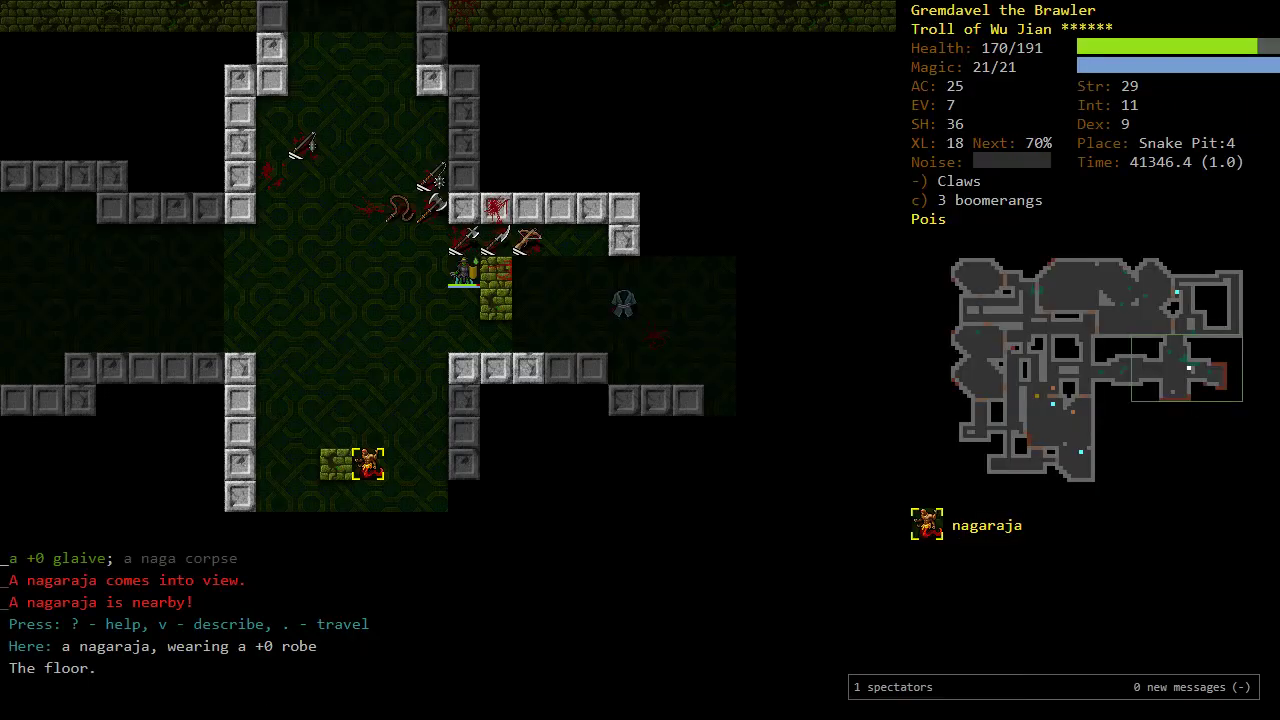
Step: Walk north-west and throw boomerangs at the nagaraja
key(Escape)
key(y)
key(y)
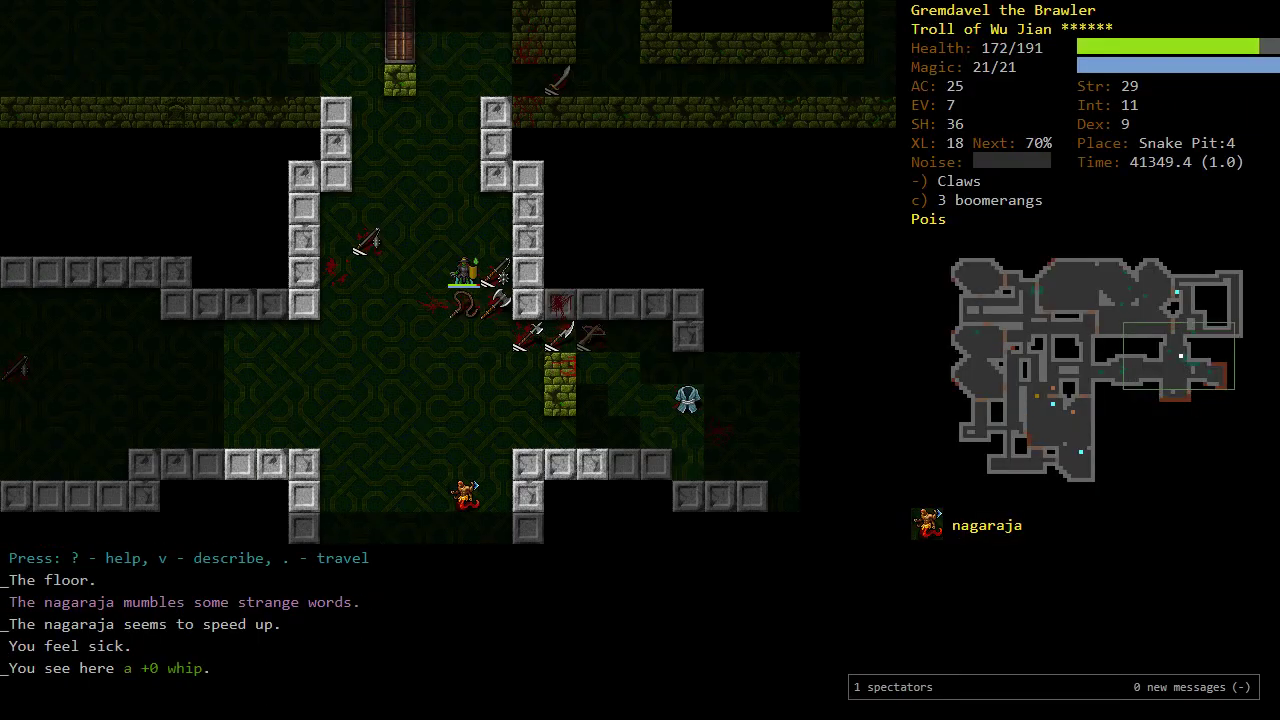
key(k)
key(k)
key(k)
key(k)
key(f)
key(f)
key(f)
key(f)
key(f)
key(f)
key(f)
key(j)
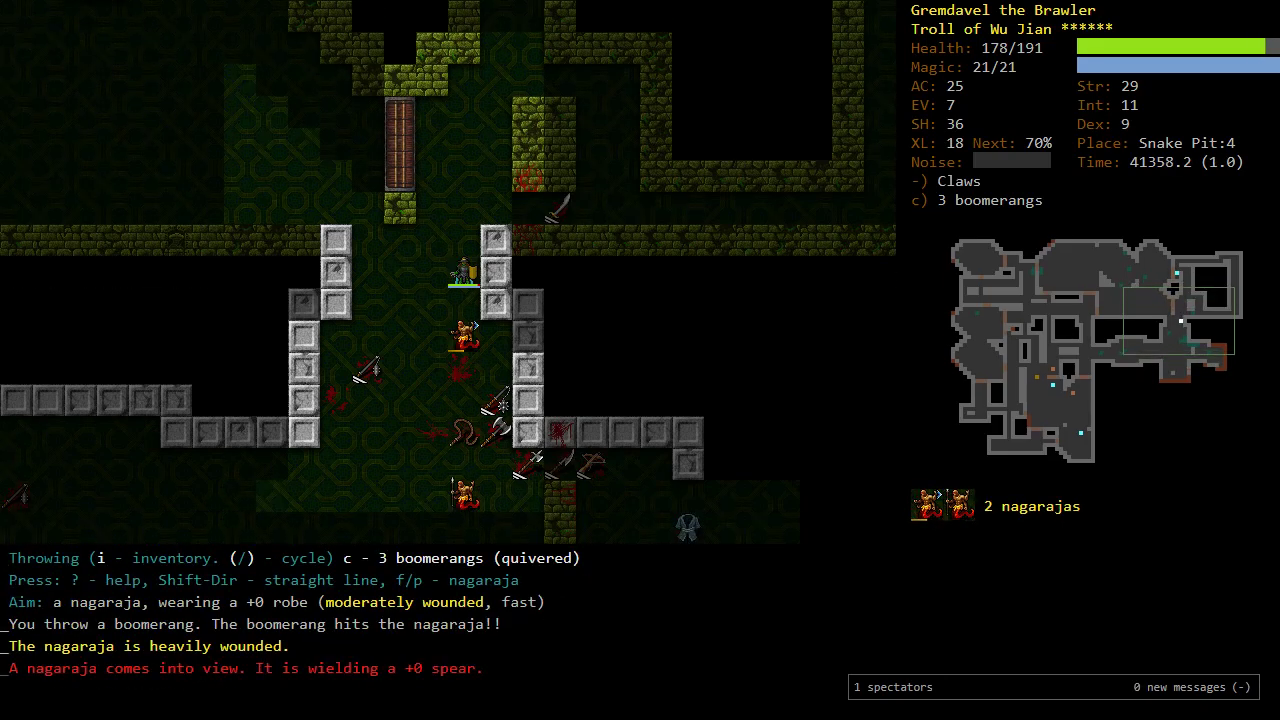
Step: Close in on the west nagaraja and claw it to death
key(j)
key(h)
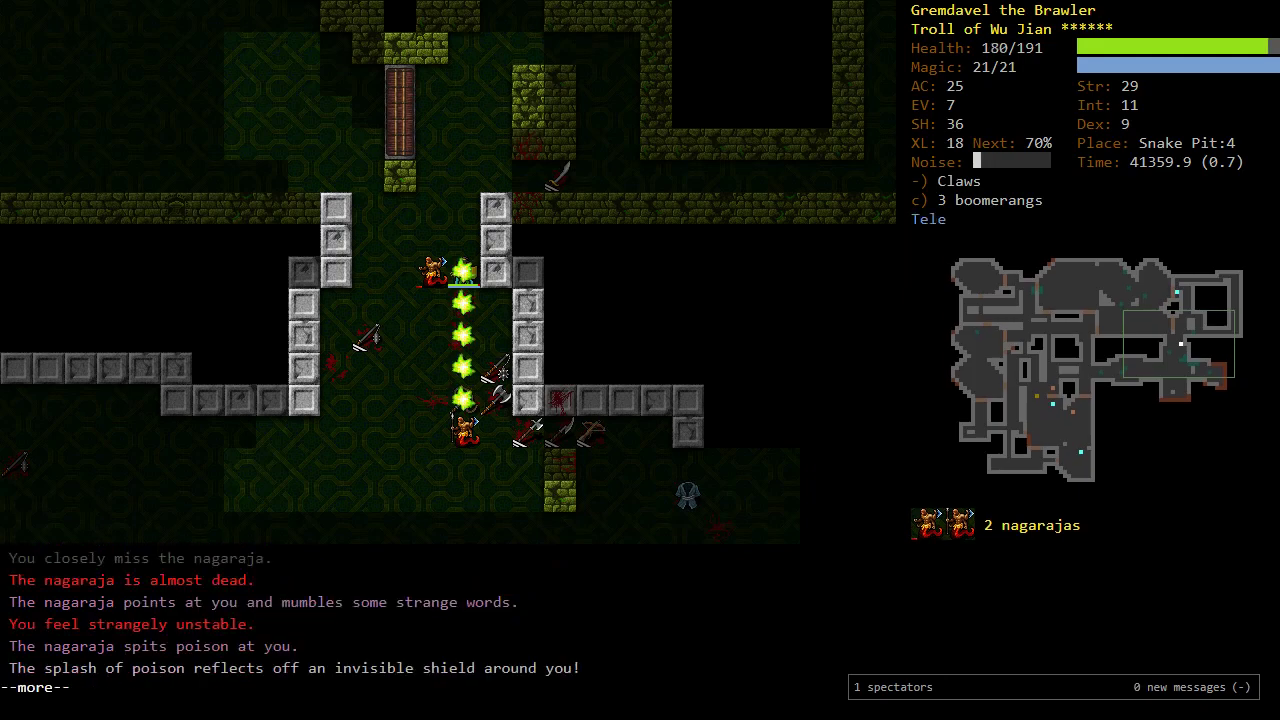
key(Return)
key(h)
key(h)
key(h)
key(j)
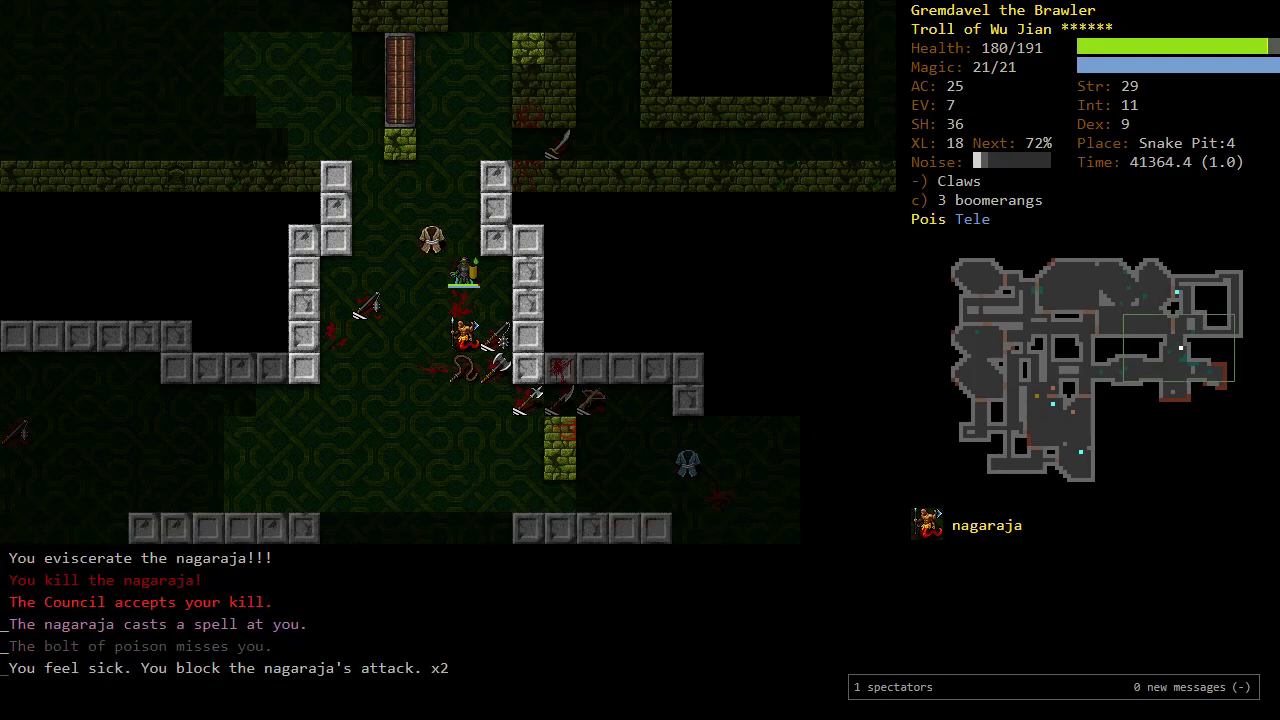
Step: After the teleport, walk back to the item pile and attack the nagaraja to the west
key(j)
key(j)
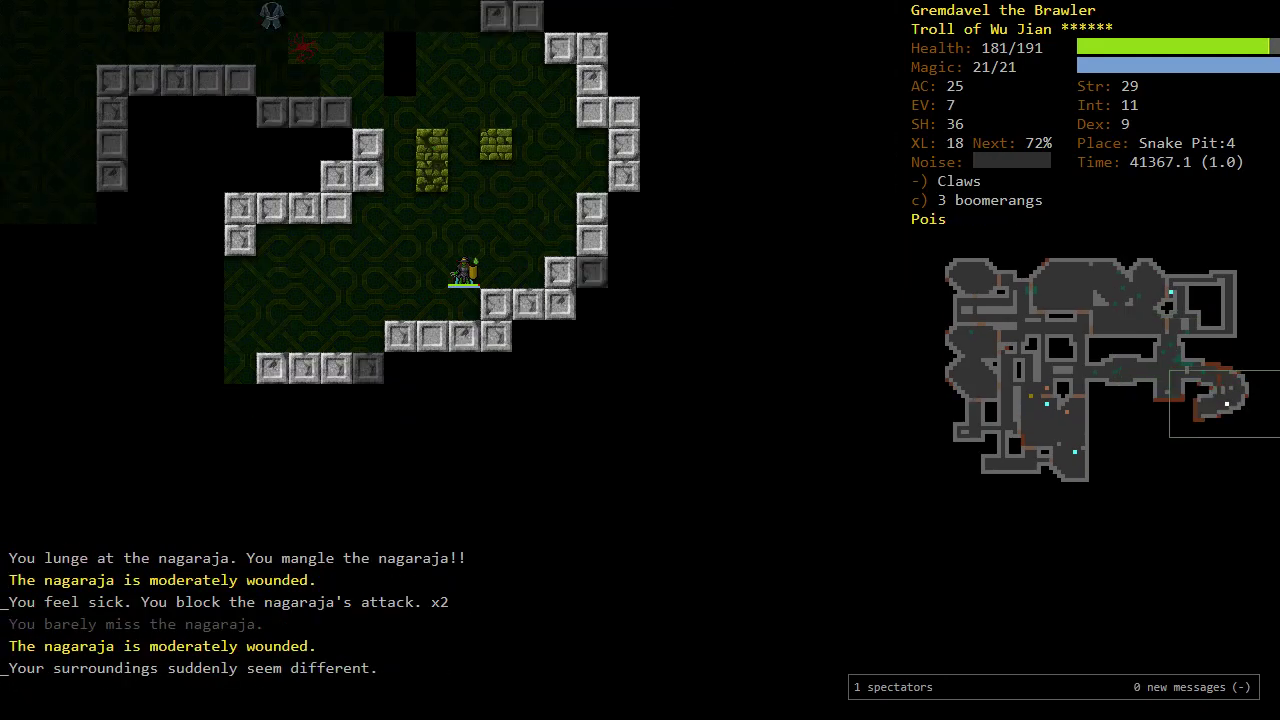
key(k)
key(k)
key(k)
key(k)
key(y)
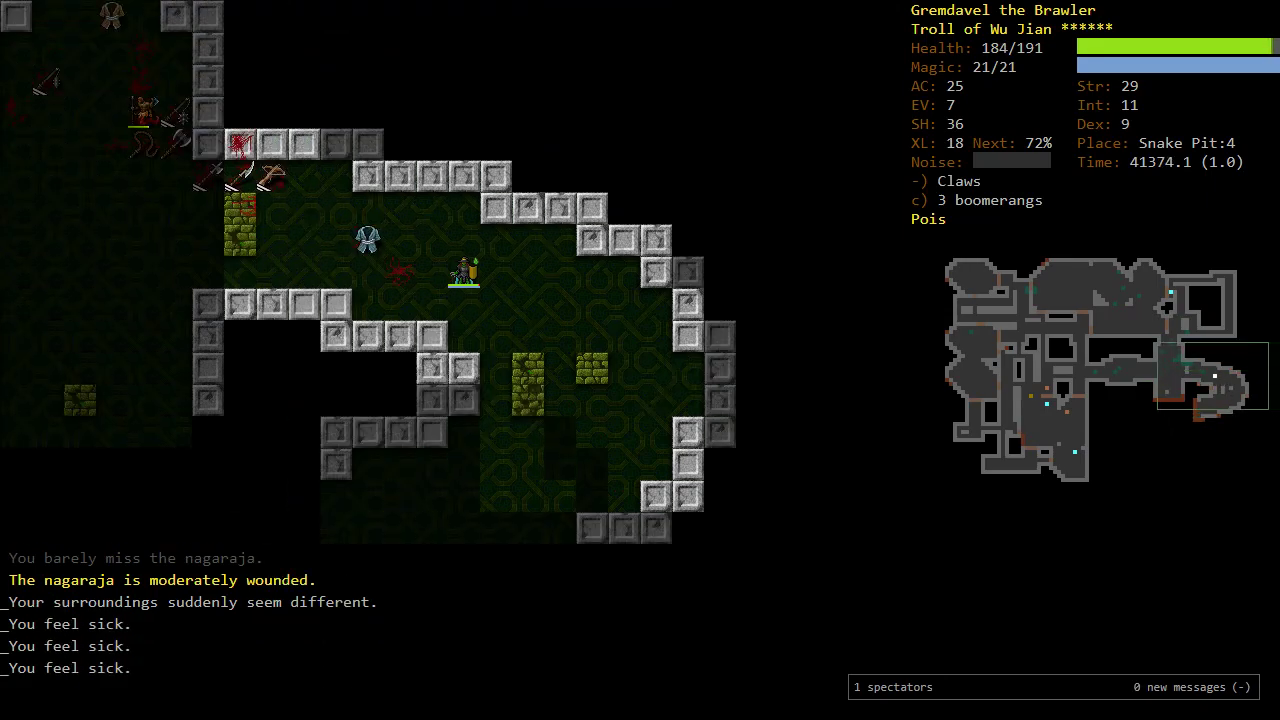
key(o)
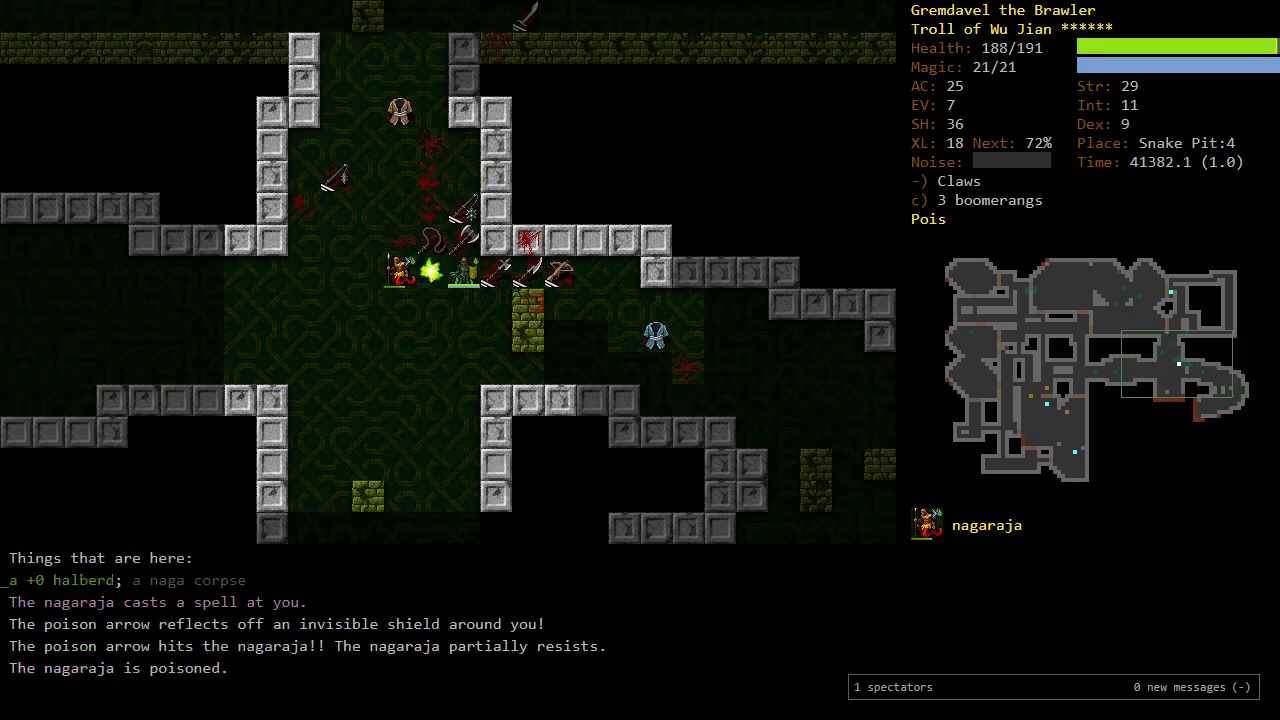
key(Return)
key(Left)
key(Left)
key(Left)
key(Left)
key(Left)
Step: Step north away from the corpses, rest briefly, and wait for the approaching nagas
key(Up)
key(5)
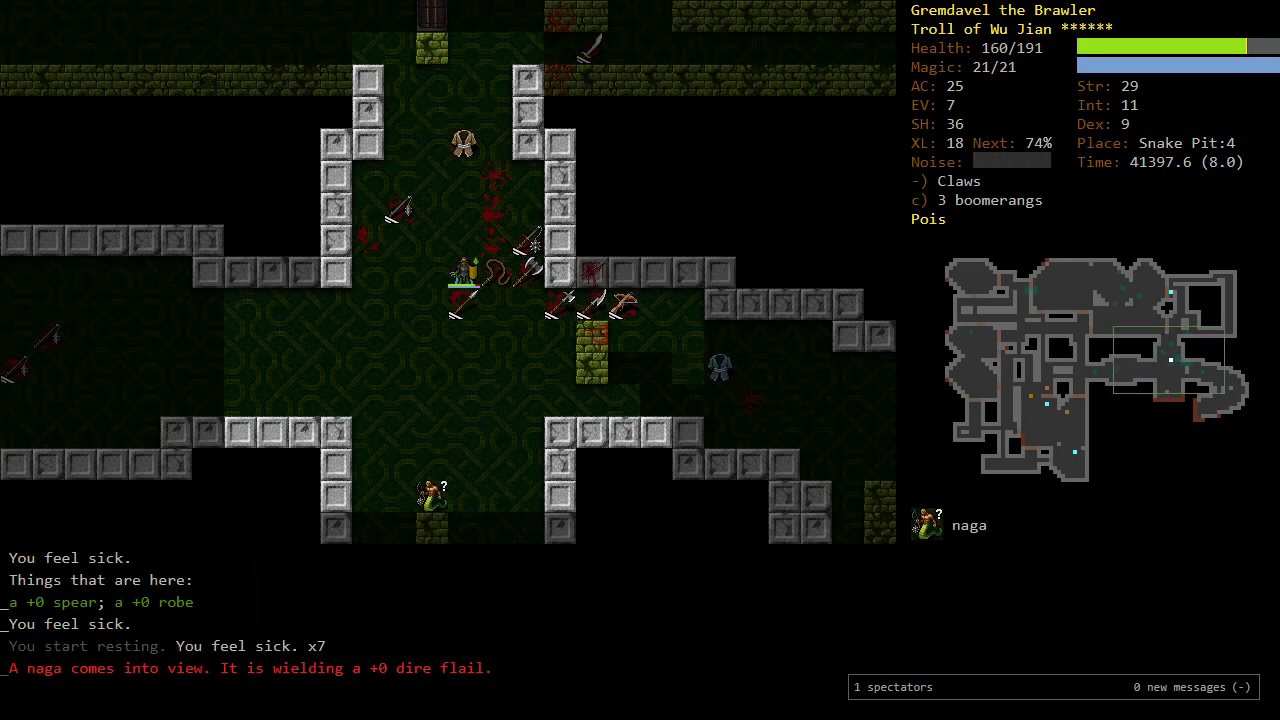
key(5)
key(Up)
key(Home)
key(Down)
key(Down)
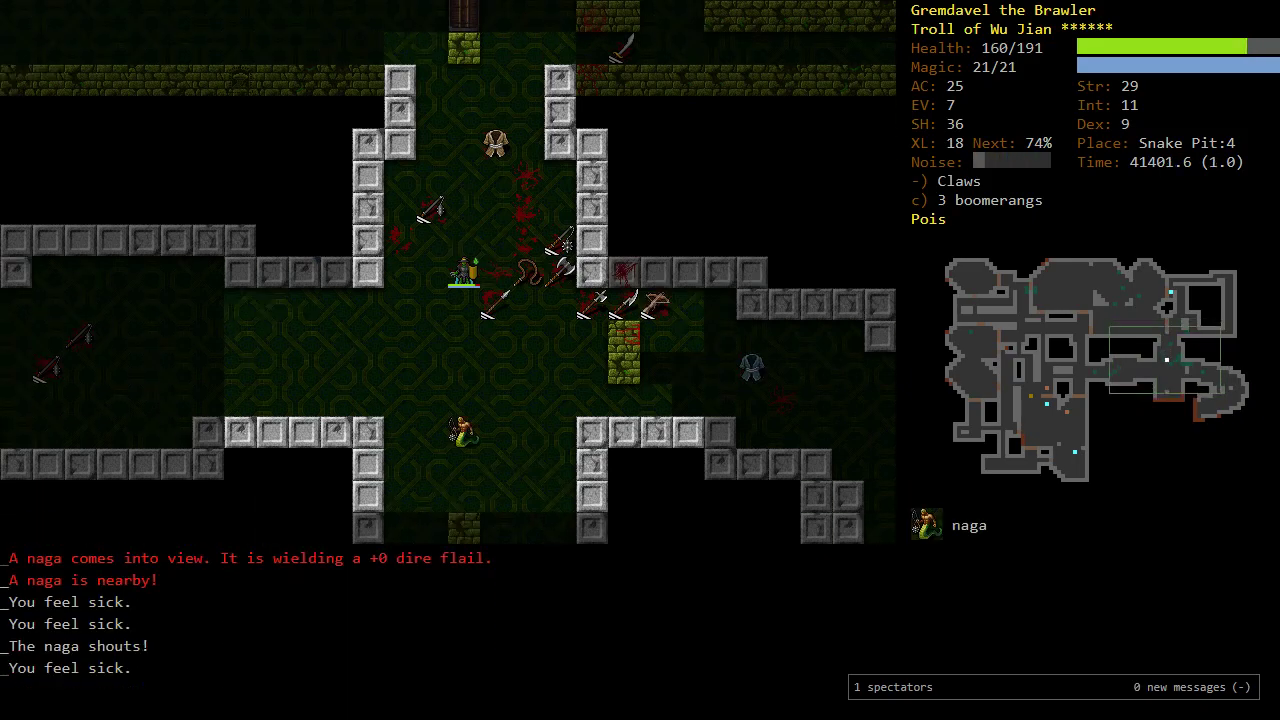
key(s)
key(s)
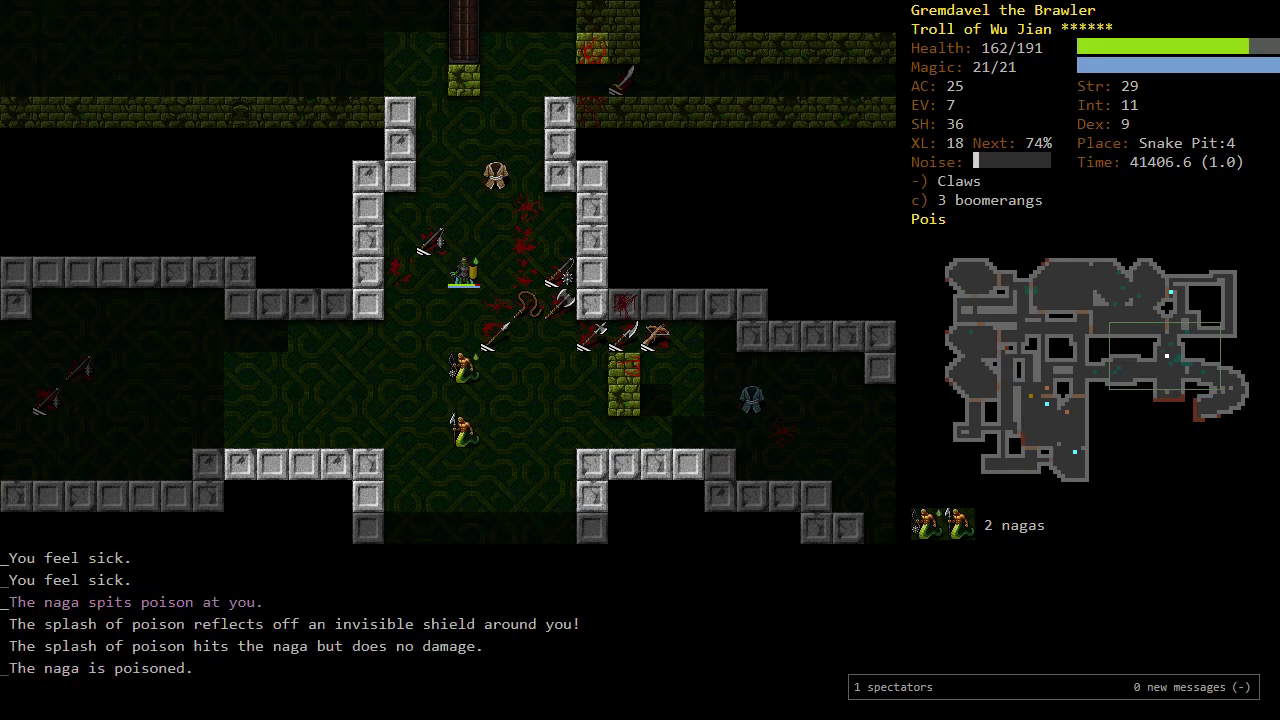
key(s)
Step: Kill the adjacent nagas, then rest to full health free of poison
key(Down)
key(Down)
key(Down)
key(Down)
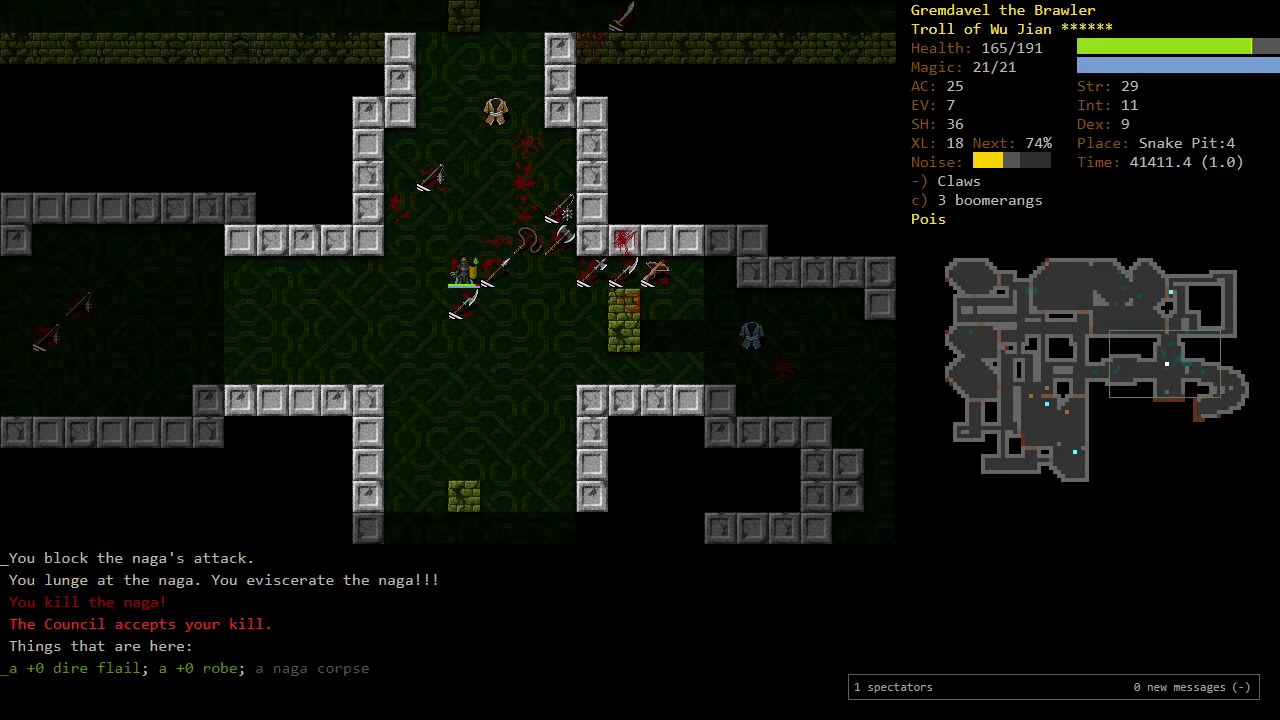
key(Down)
key(Up)
key(Up)
key(Up)
key(5)
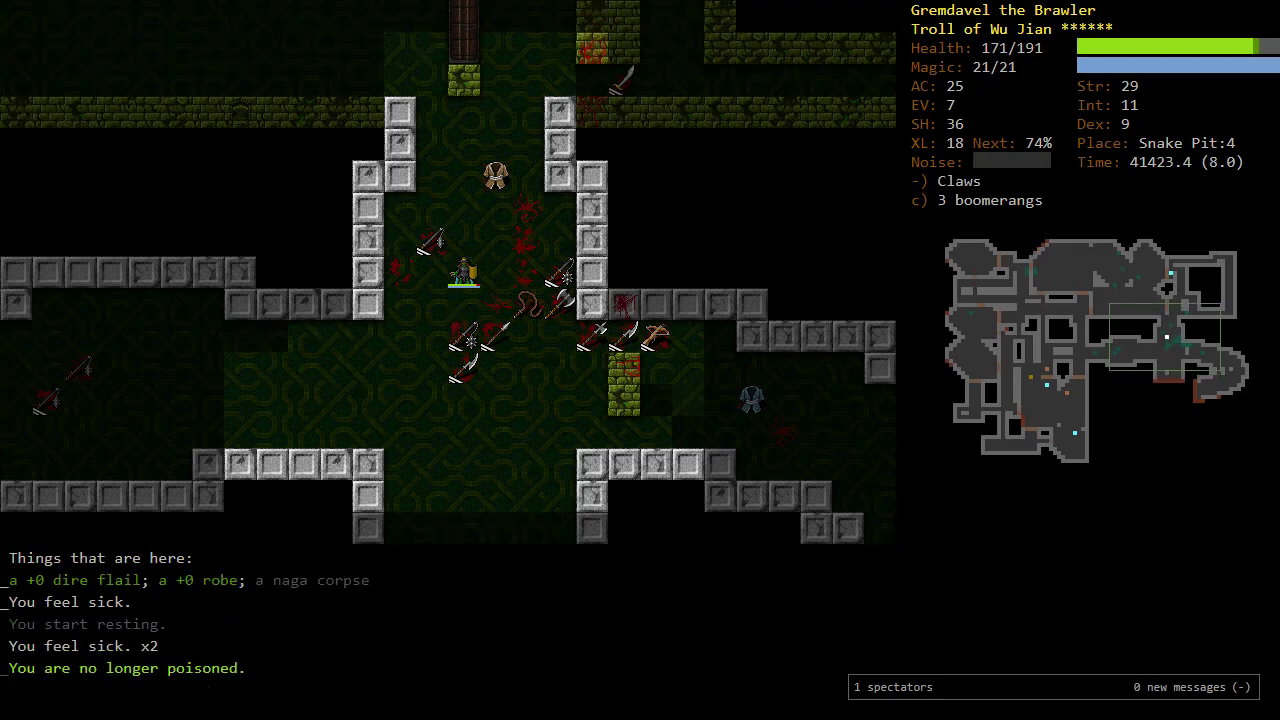
key(5)
key(o)
key(o)
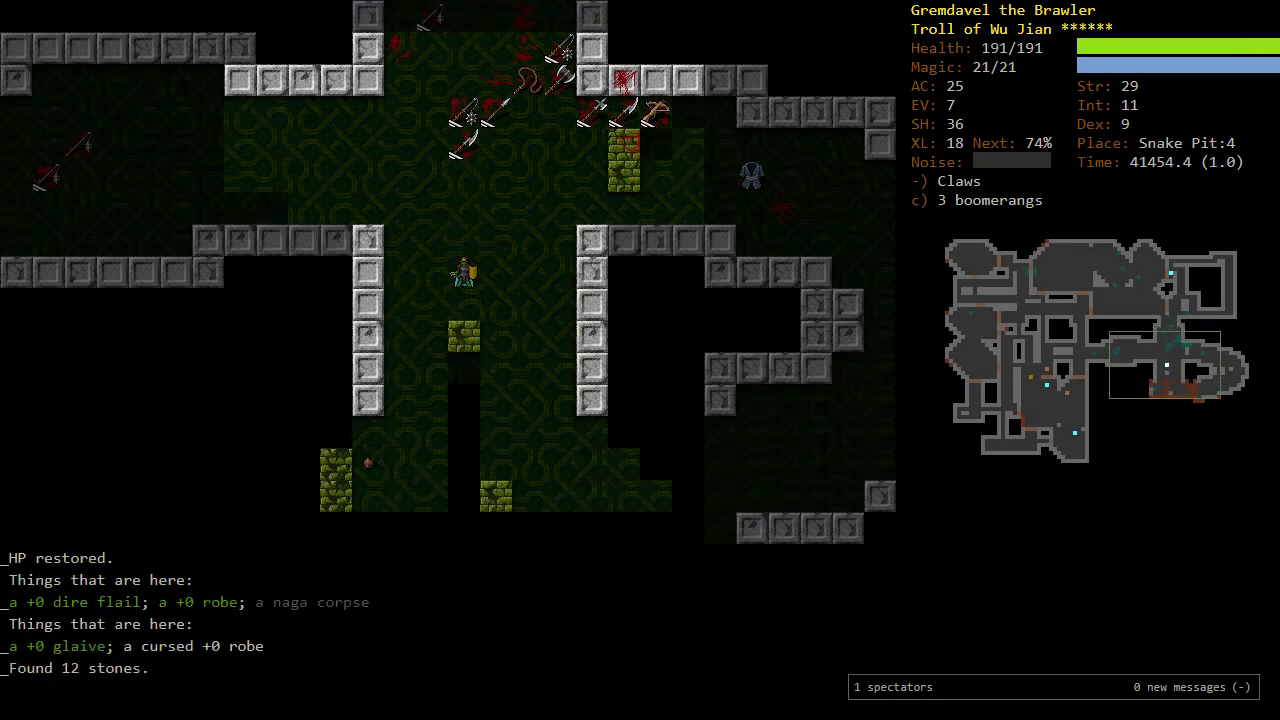
key(o)
key(o)
key(o)
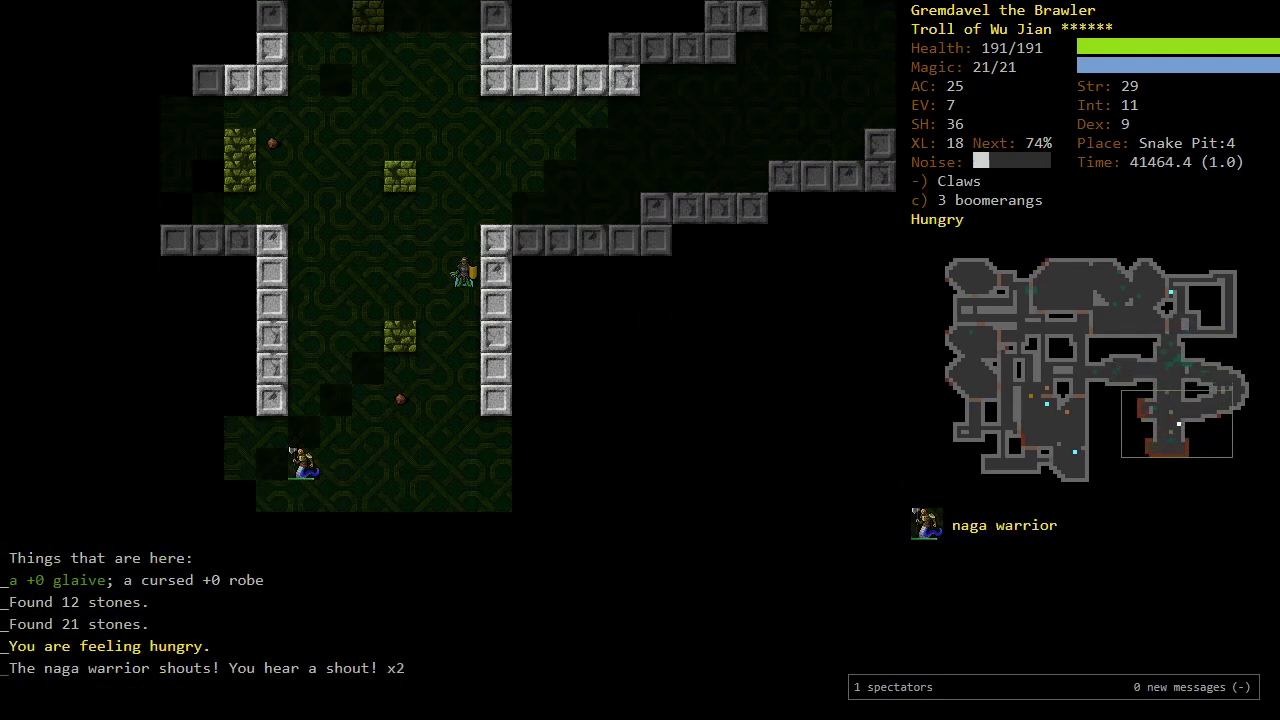
Step: Wait for the naga warrior to approach, then kill it and the naga
key(Up)
key(Up)
key(Up)
key(Up)
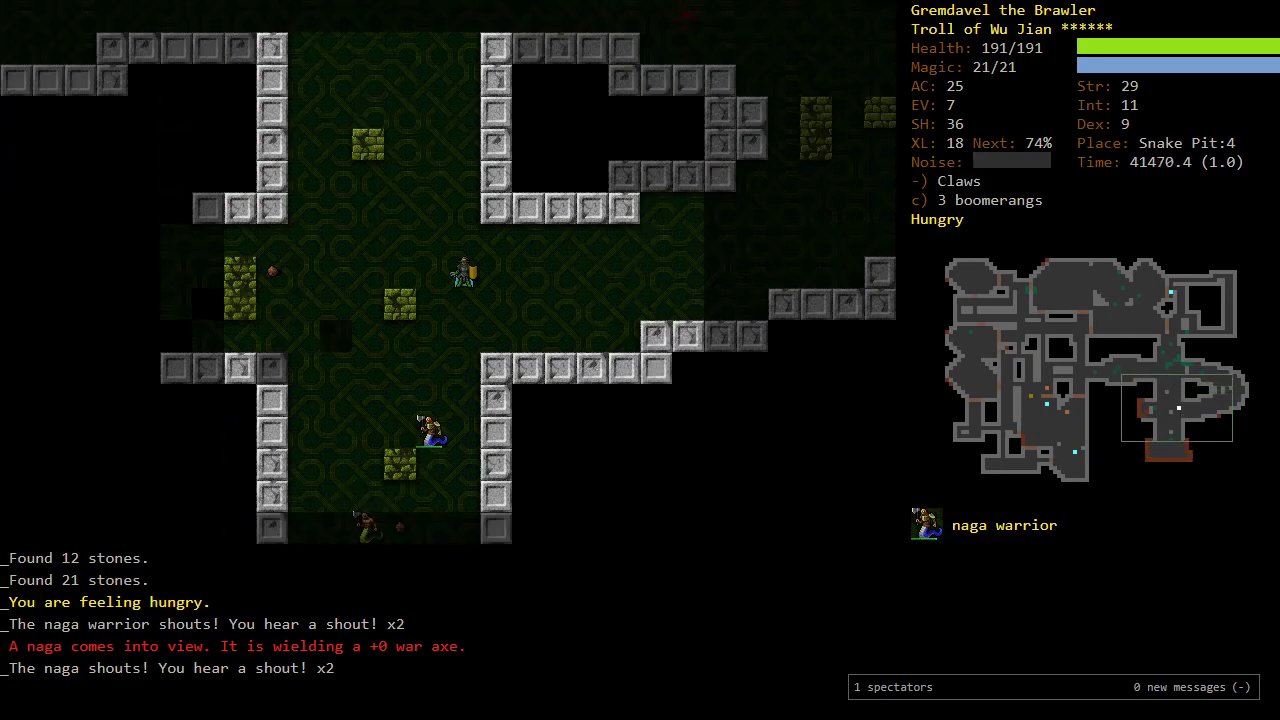
key(Up)
key(Up)
key(Up)
key(Up)
key(s)
key(s)
key(s)
key(s)
key(s)
key(s)
key(Down)
key(Down)
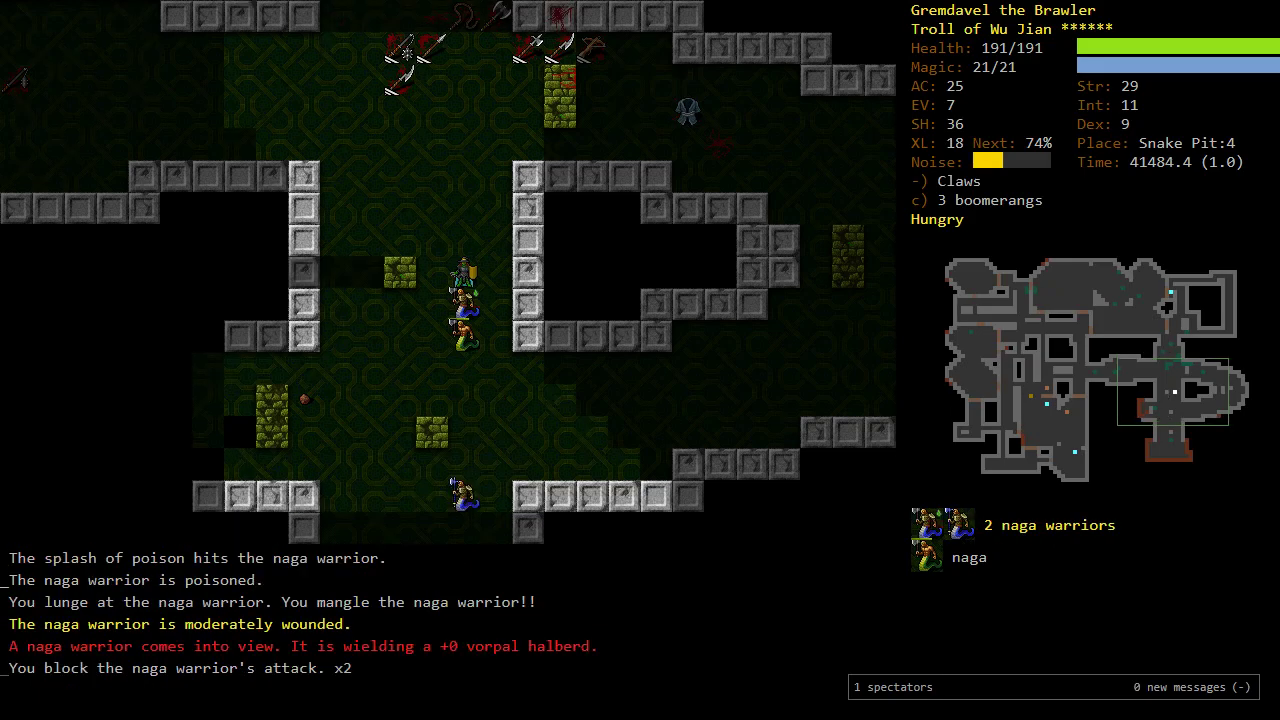
key(Down)
key(Down)
key(Down)
Step: Inspect the nearby naga warrior, then attack and kill it
key(y)
key(Up)
key(Up)
key(Up)
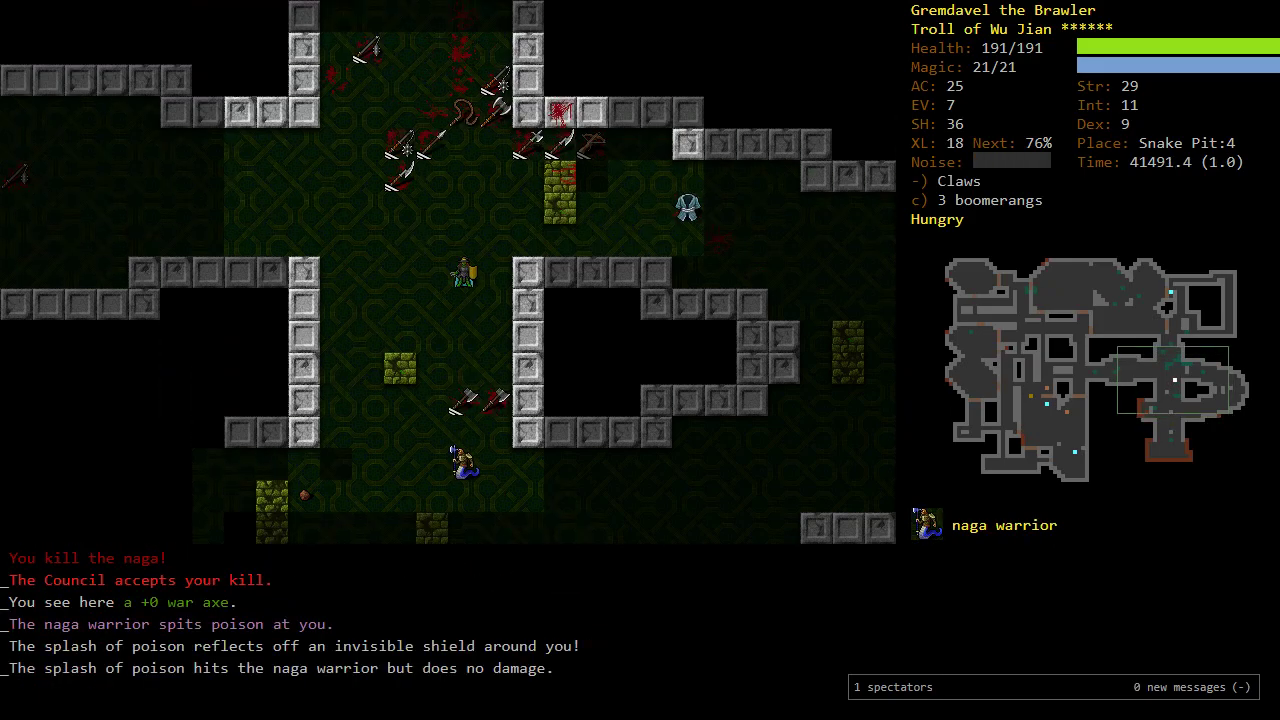
key(Down)
key(x)
key(Down)
key(Down)
key(Down)
key(Escape)
key(Down)
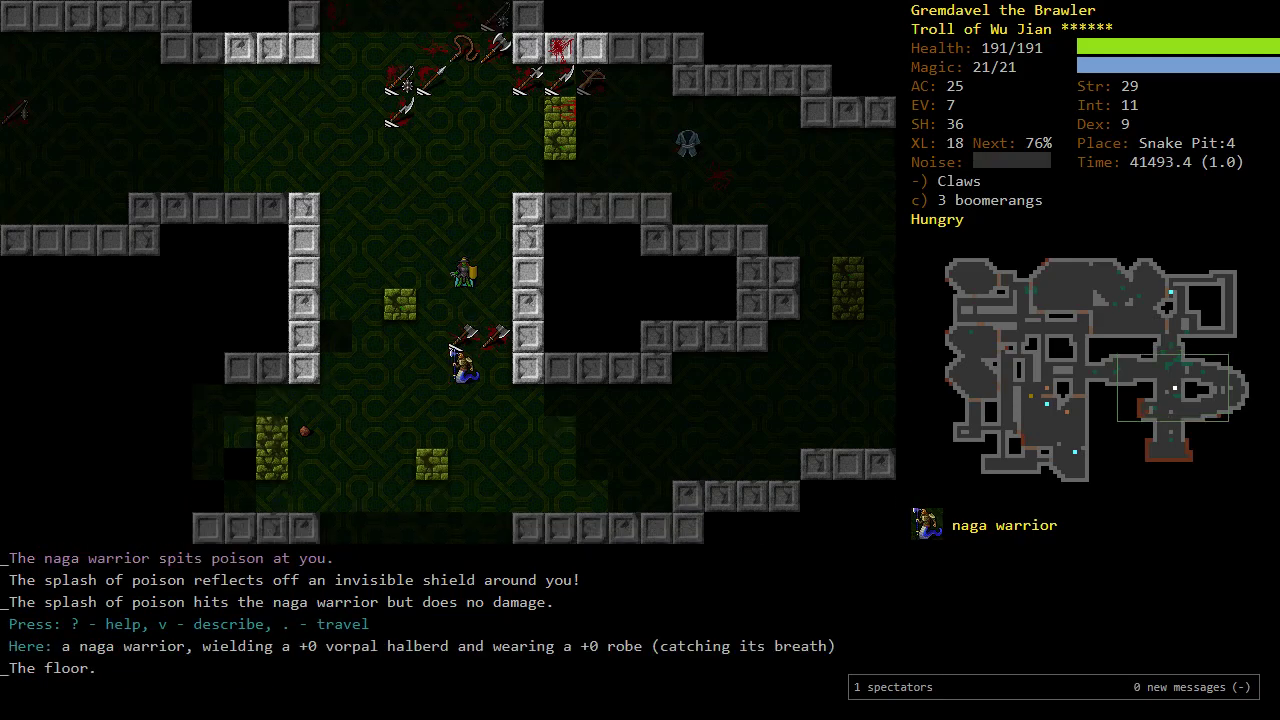
key(Down)
key(Down)
key(Down)
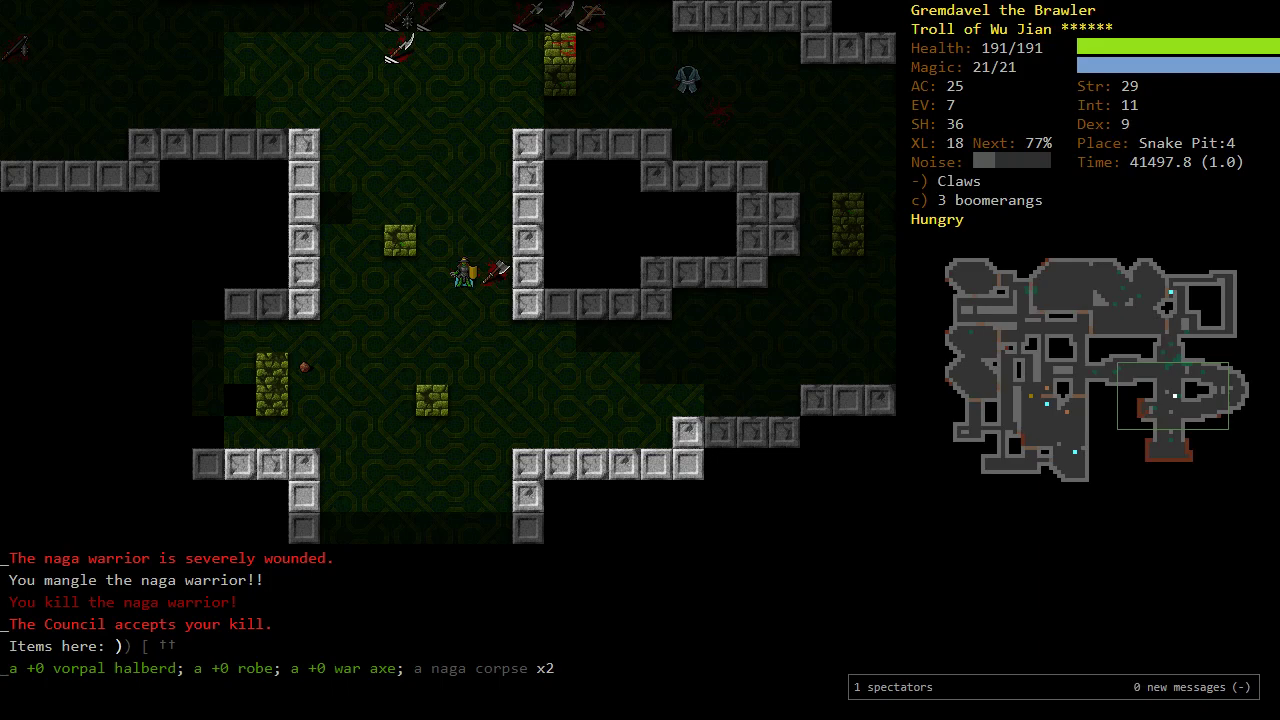
key(Down)
key(Down)
key(Down)
key(Down)
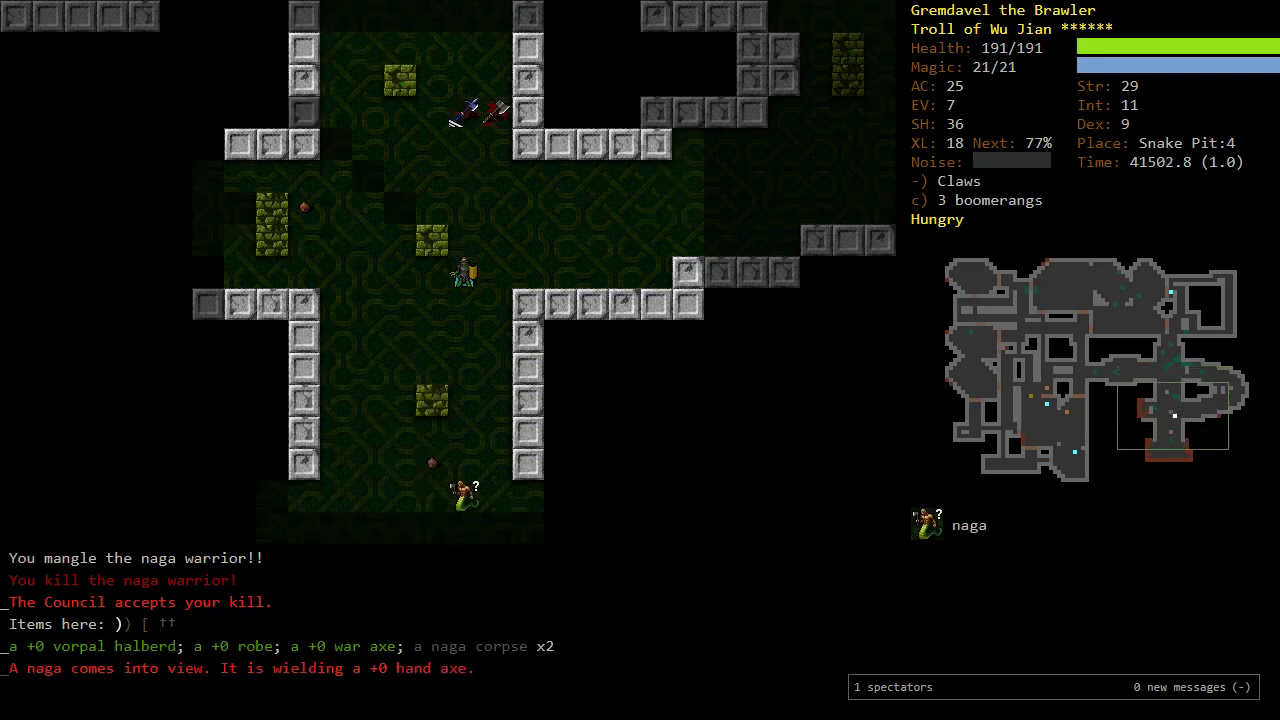
Step: Kill a naga with a boomerang, fight the black mamba and naga, then look up Mara
key(f)
key(f)
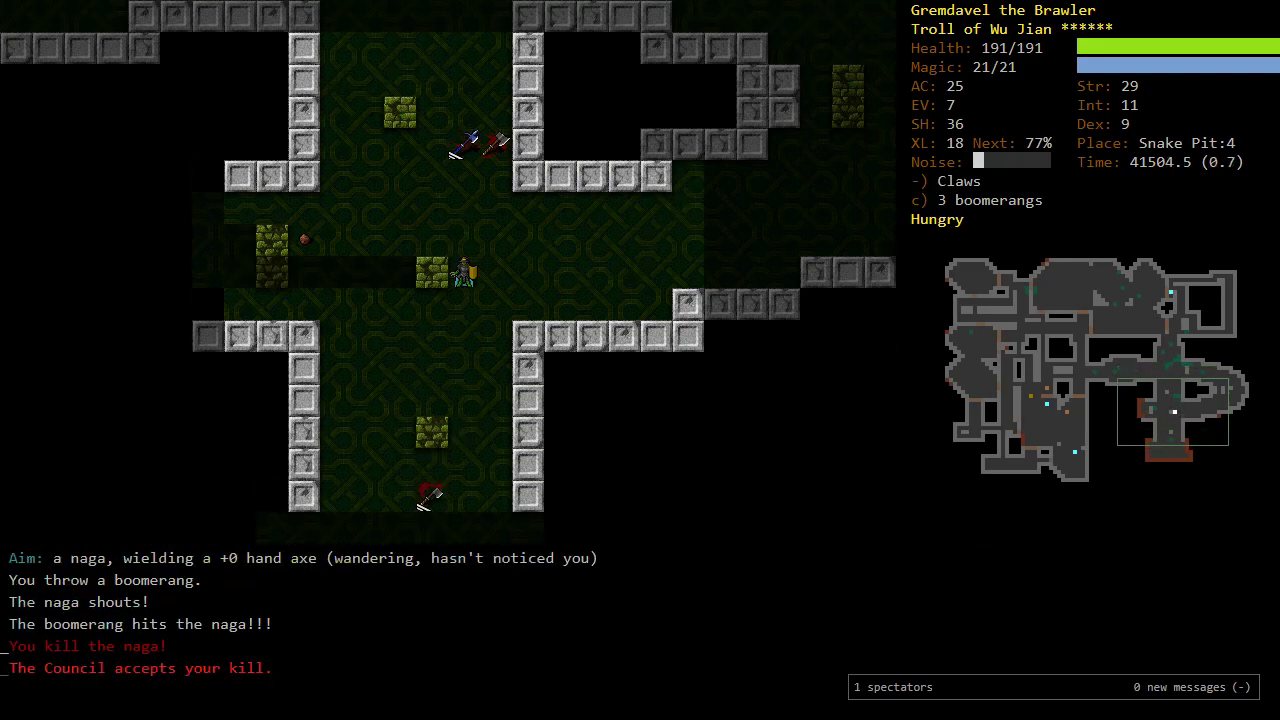
key(Up)
key(Down)
key(Up)
key(Up)
key(Down)
key(Down)
key(Down)
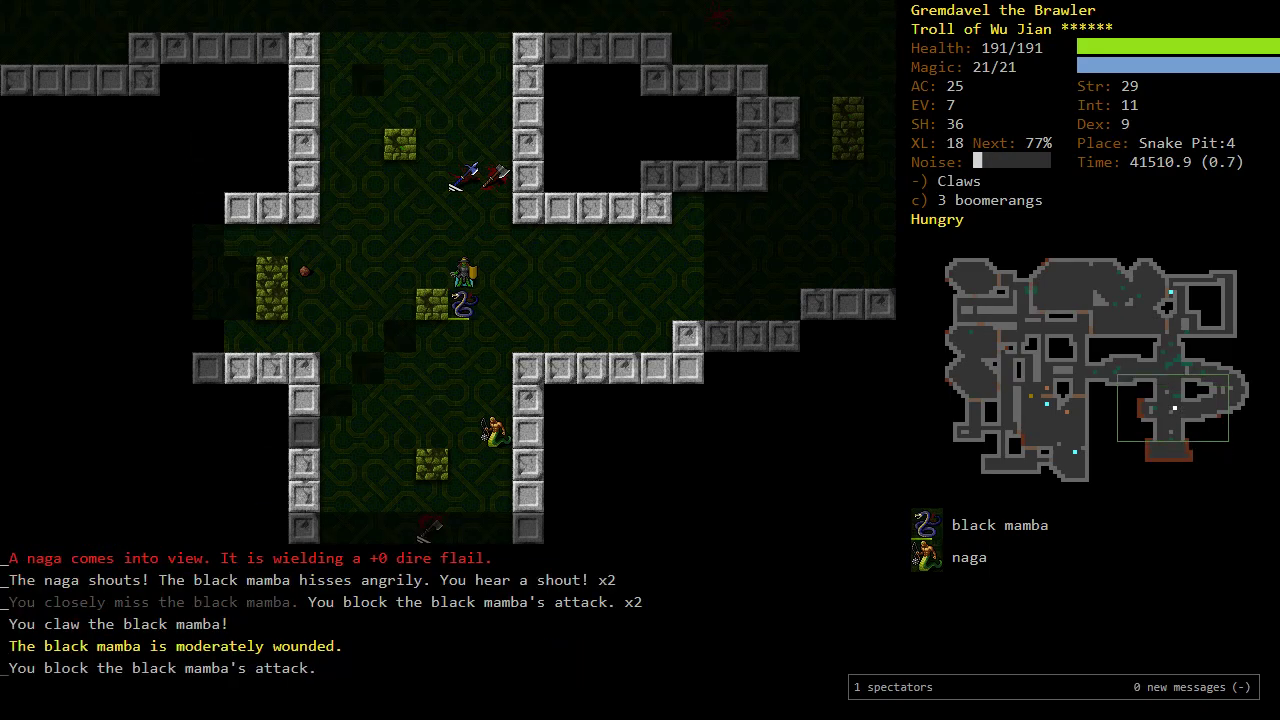
key(Down)
key(Down)
key(Down)
key(Down)
key(Down)
key(Down)
key(Down)
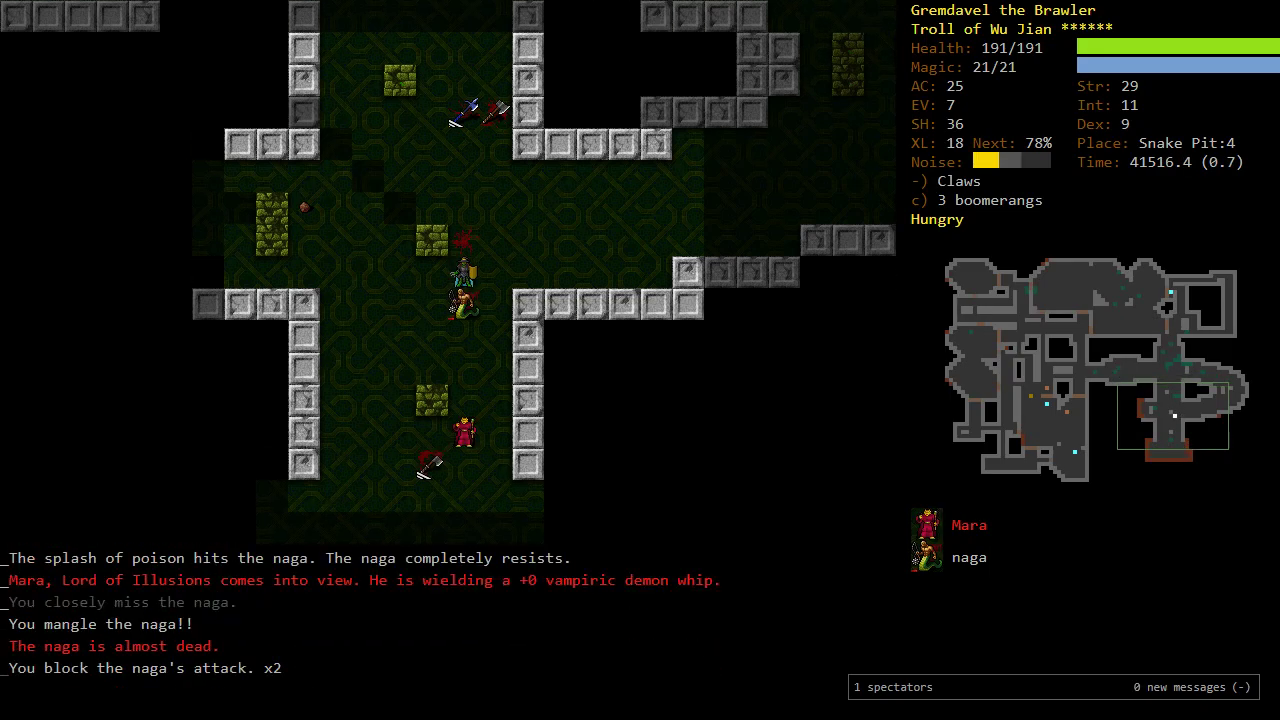
key(x)
key(Down)
key(Down)
key(Down)
key(Down)
key(Down)
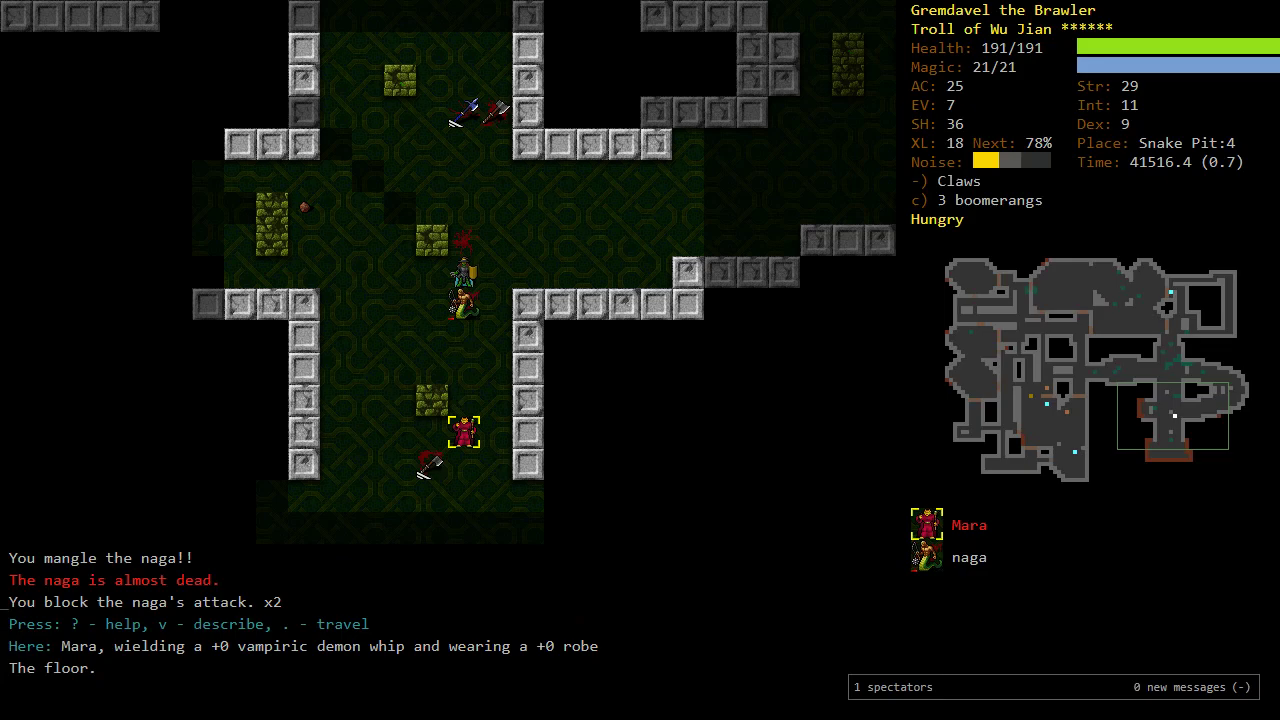
key(v)
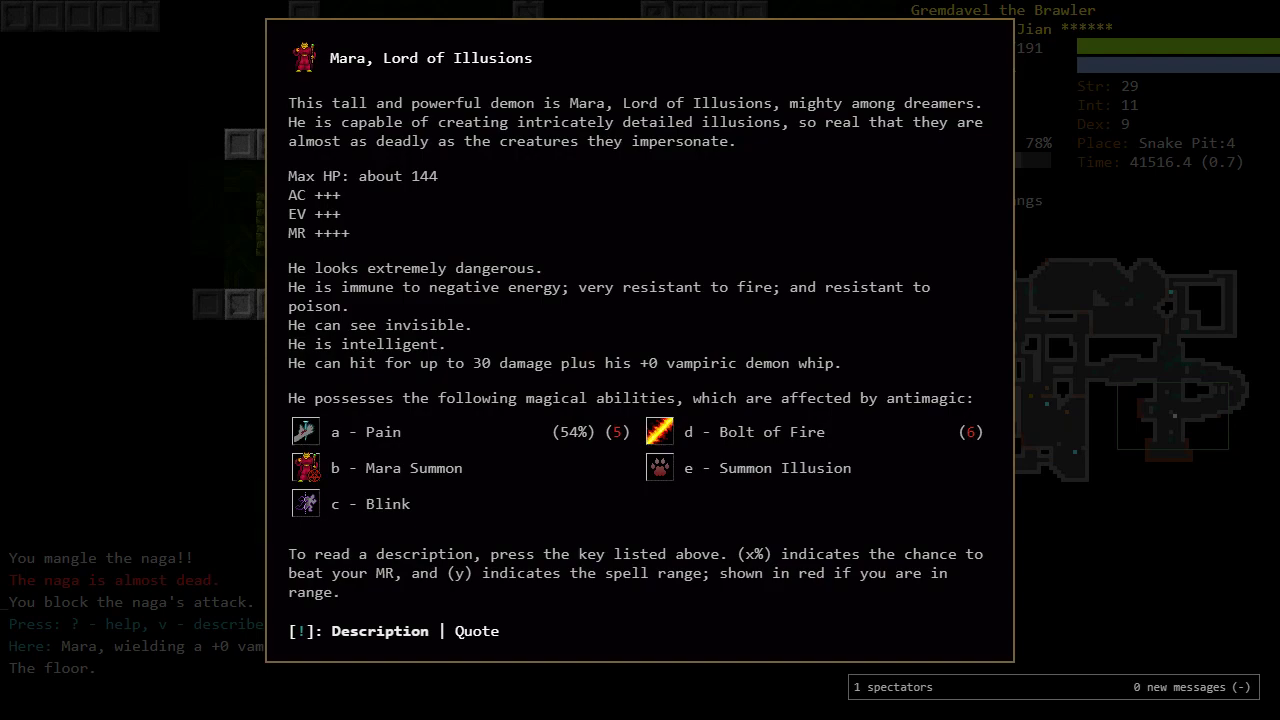
key(Escape)
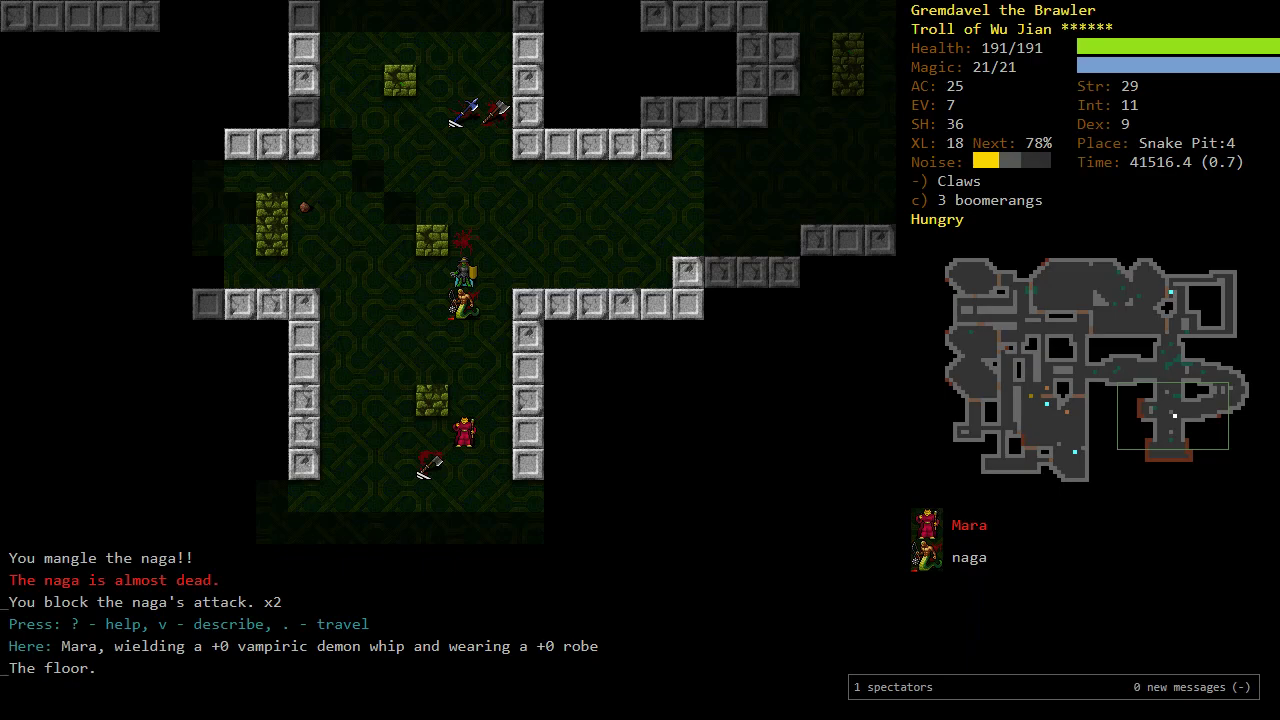
Step: Ready javelins in the quiver and throw one at Mara
key(parenright)
key(parenright)
key(parenleft)
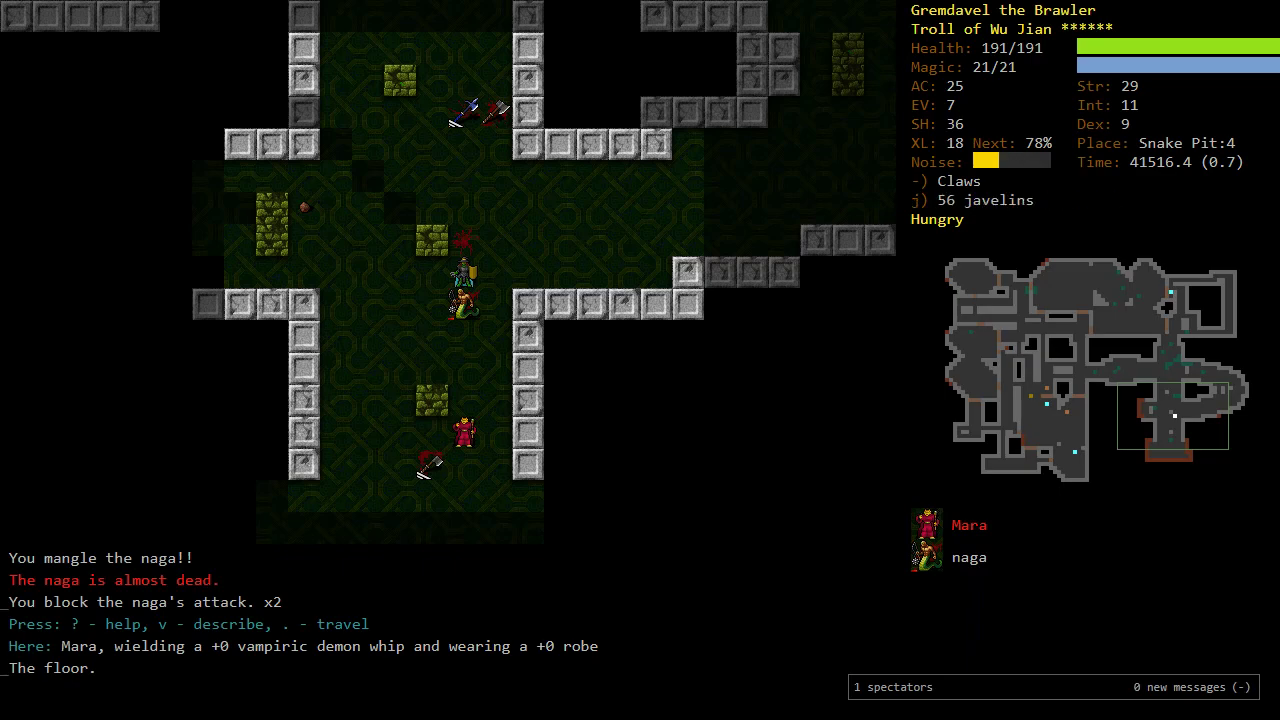
key(f)
key(Down)
key(Down)
key(Down)
key(Down)
key(Return)
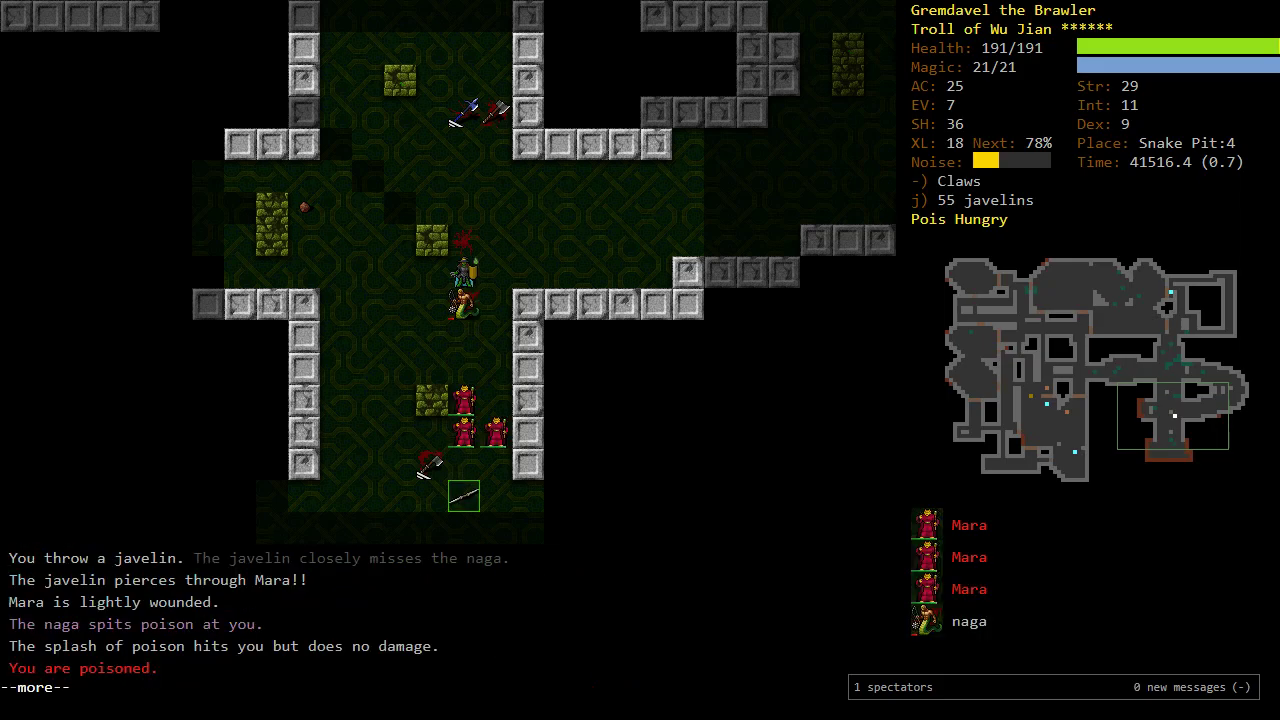
Step: Throw another javelin through the naga at Mara
key(Return)
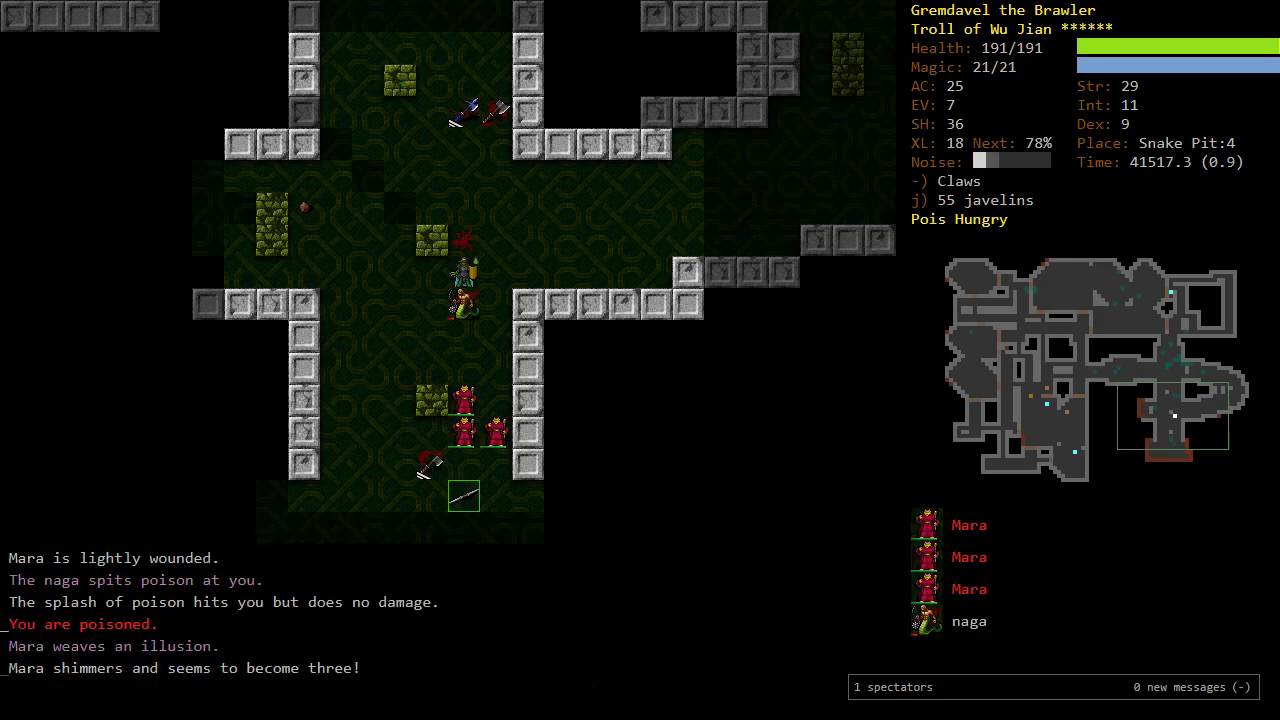
key(f)
key(Down)
key(Down)
key(Down)
key(Down)
key(Return)
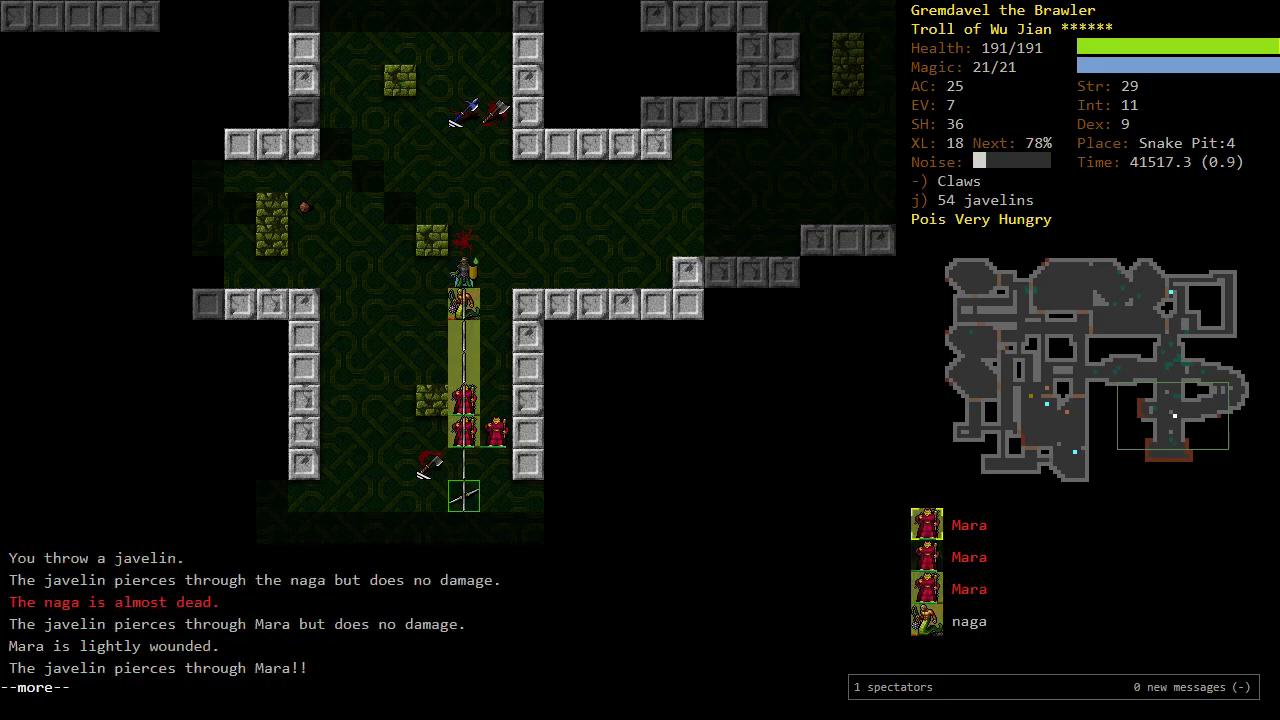
key(Return)
Step: Throw two more javelins at Mara, killing the naga
key(f)
key(Down)
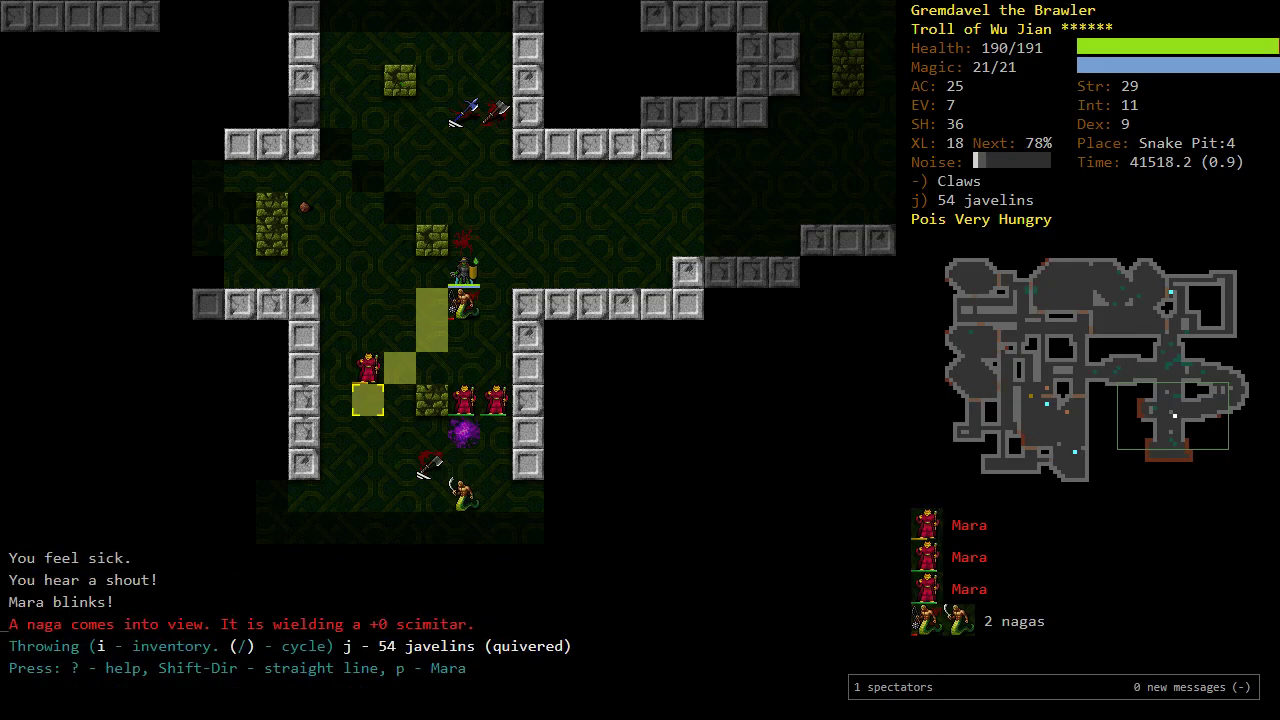
key(Down)
key(Down)
key(Down)
key(Return)
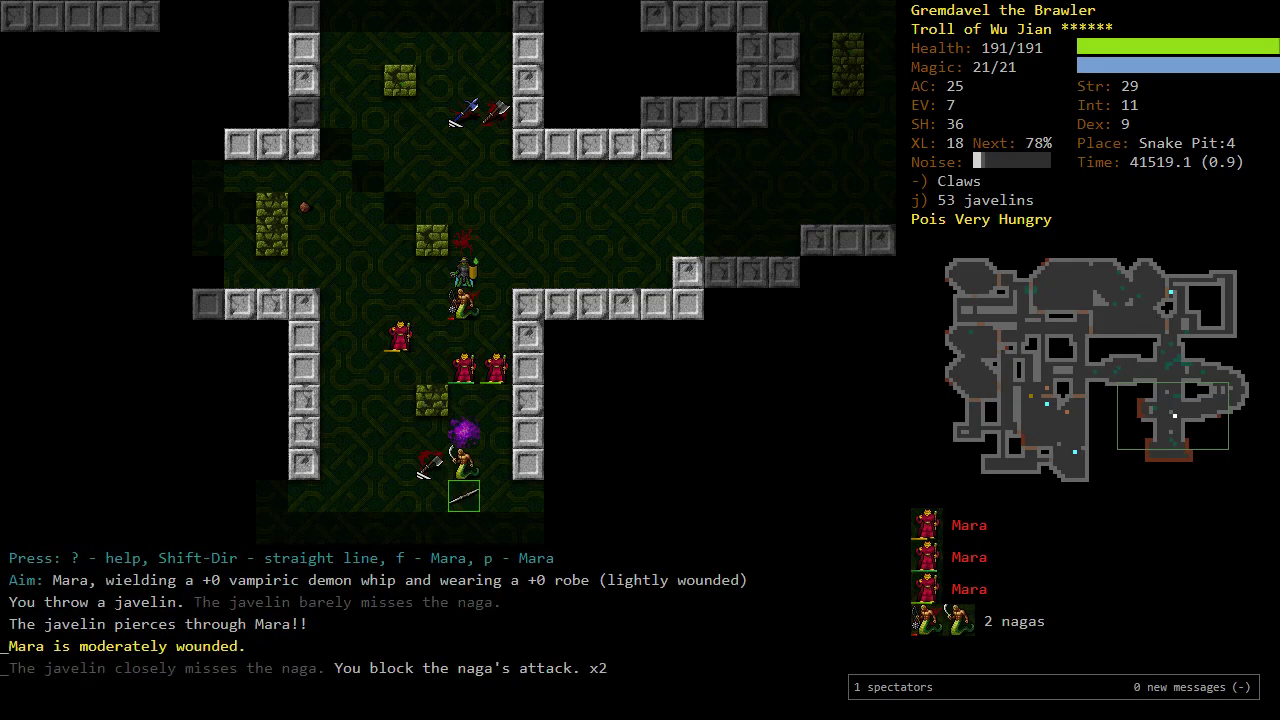
key(f)
key(Down)
key(Down)
key(Down)
key(Return)
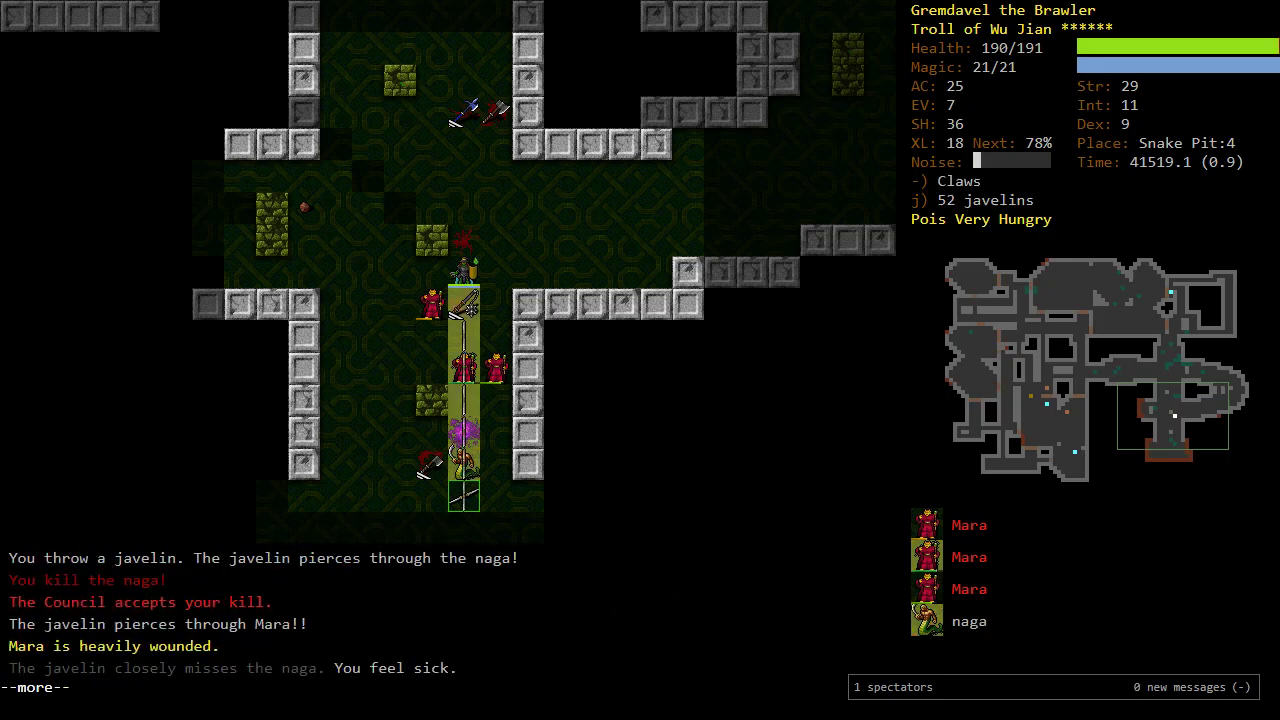
key(Return)
Step: Evoke wand L to engulf the Maras in a freezing cloud cone
key(V)
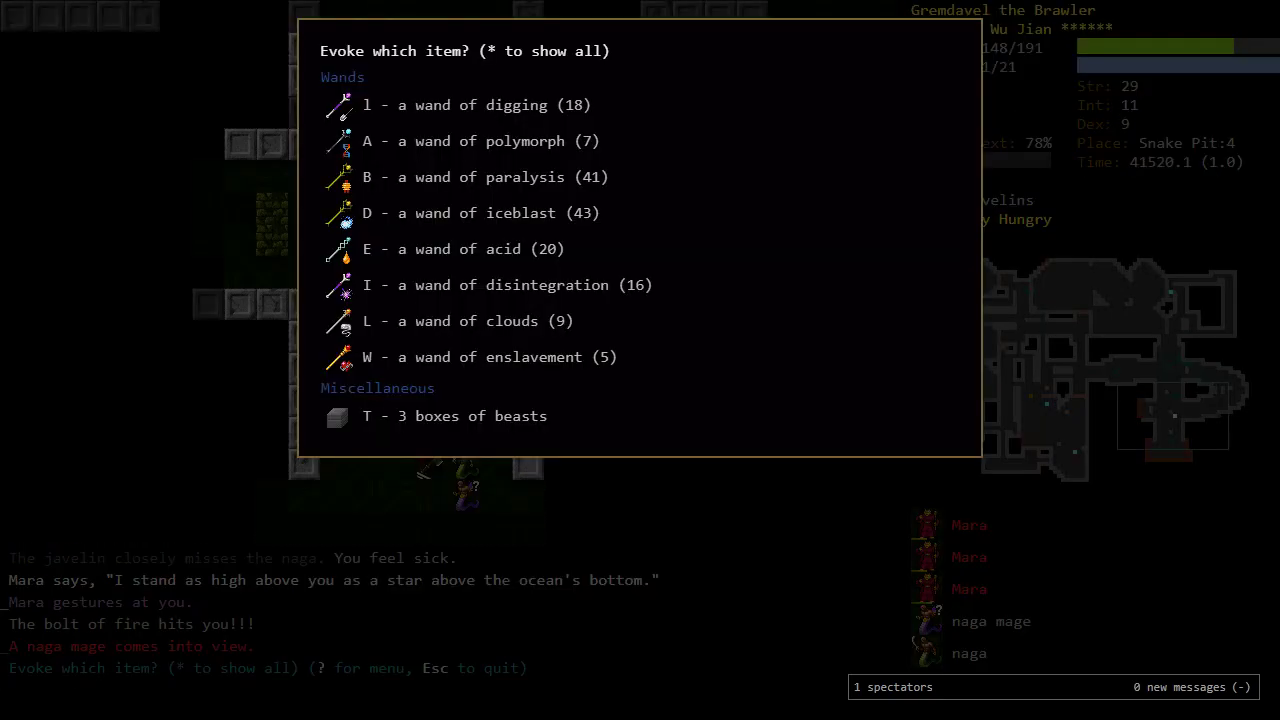
key(L)
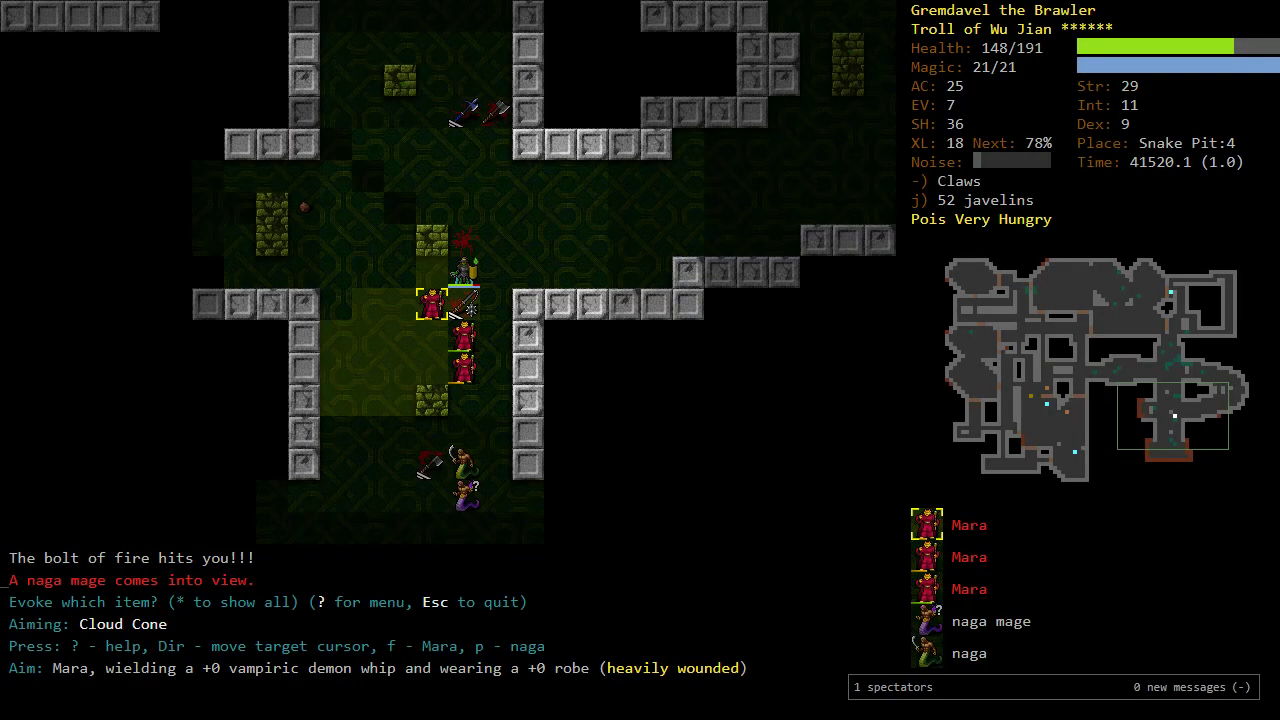
key(Down)
key(Right)
key(Left)
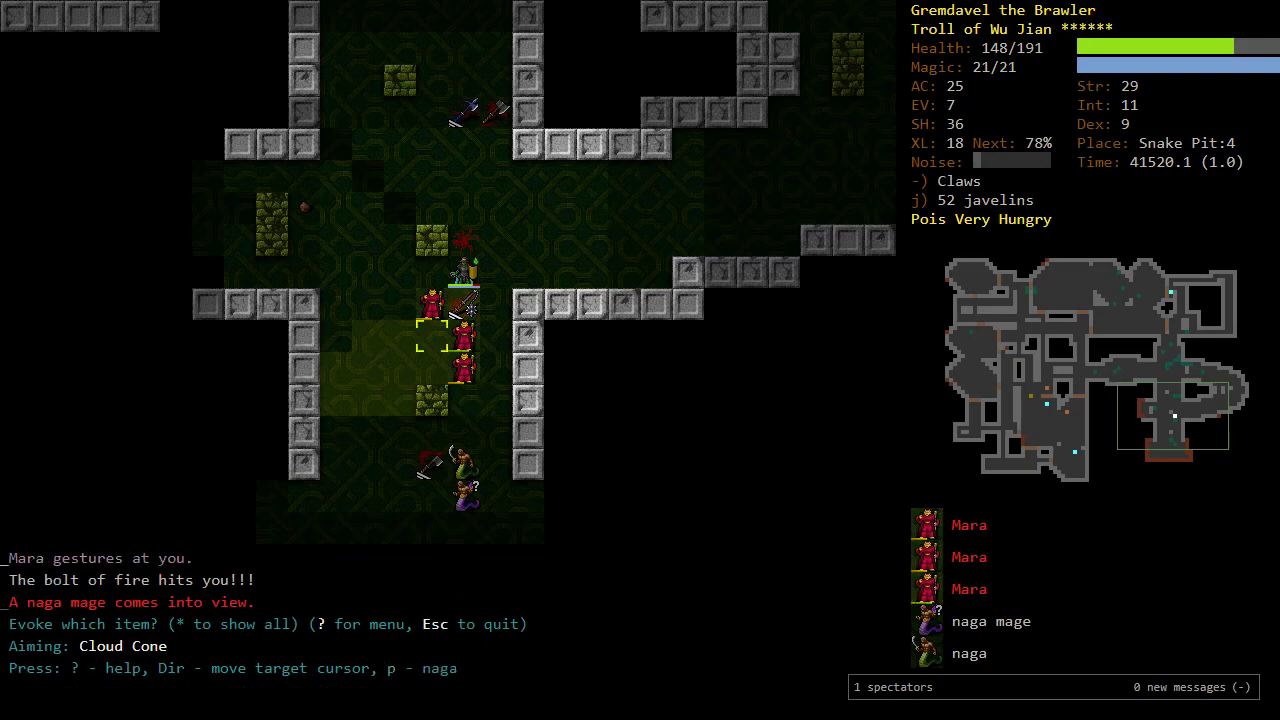
key(Return)
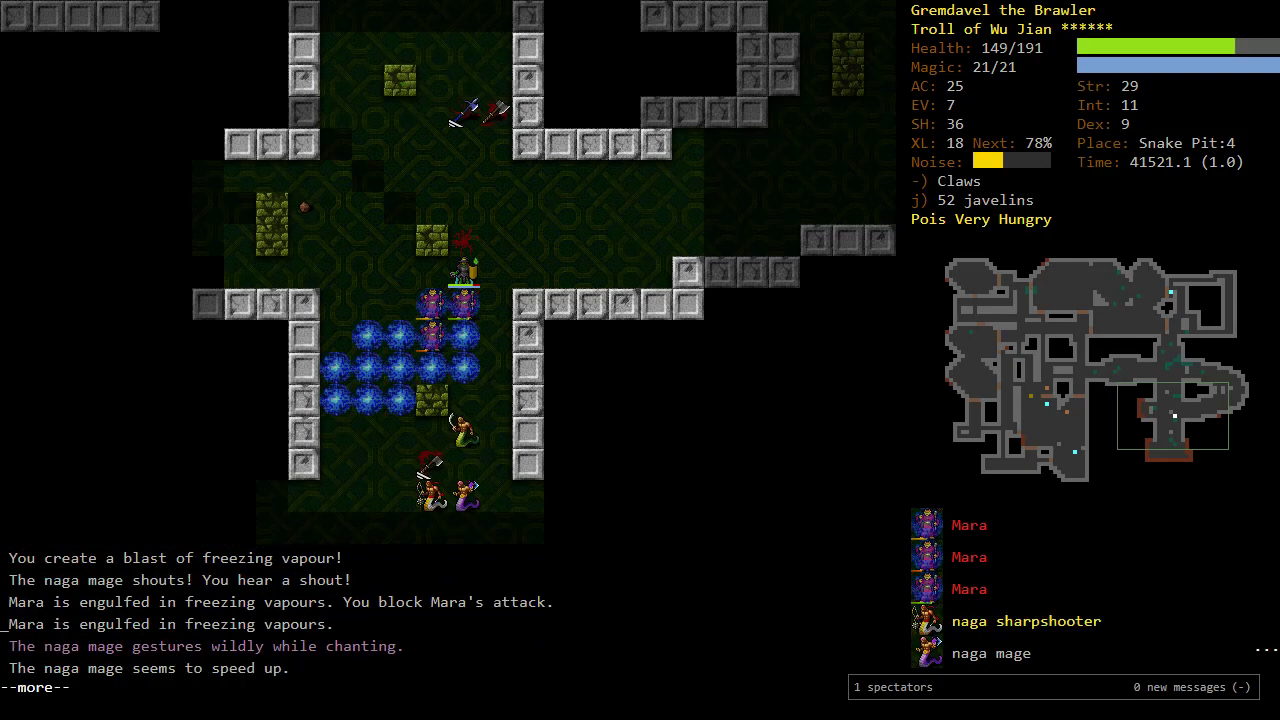
key(Return)
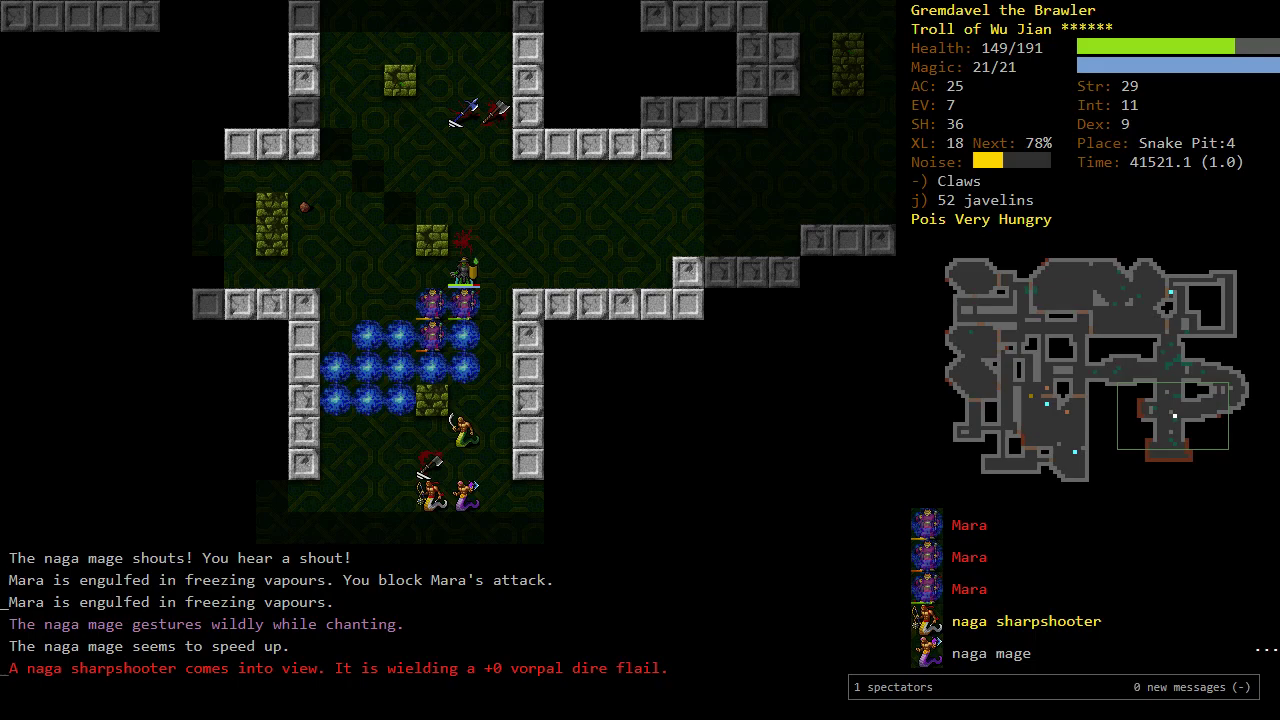
Step: Melee Mara to the west and north, stepping out of the clouds to chase it
key(h)
key(Return)
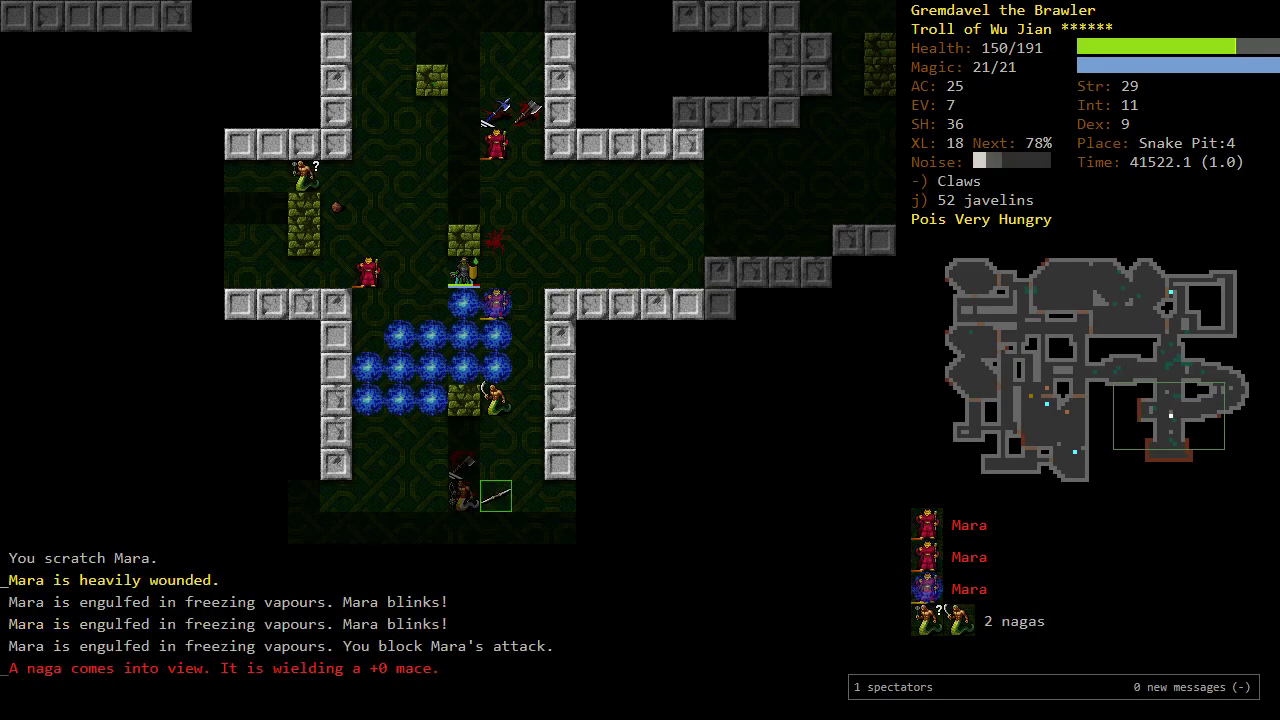
key(n)
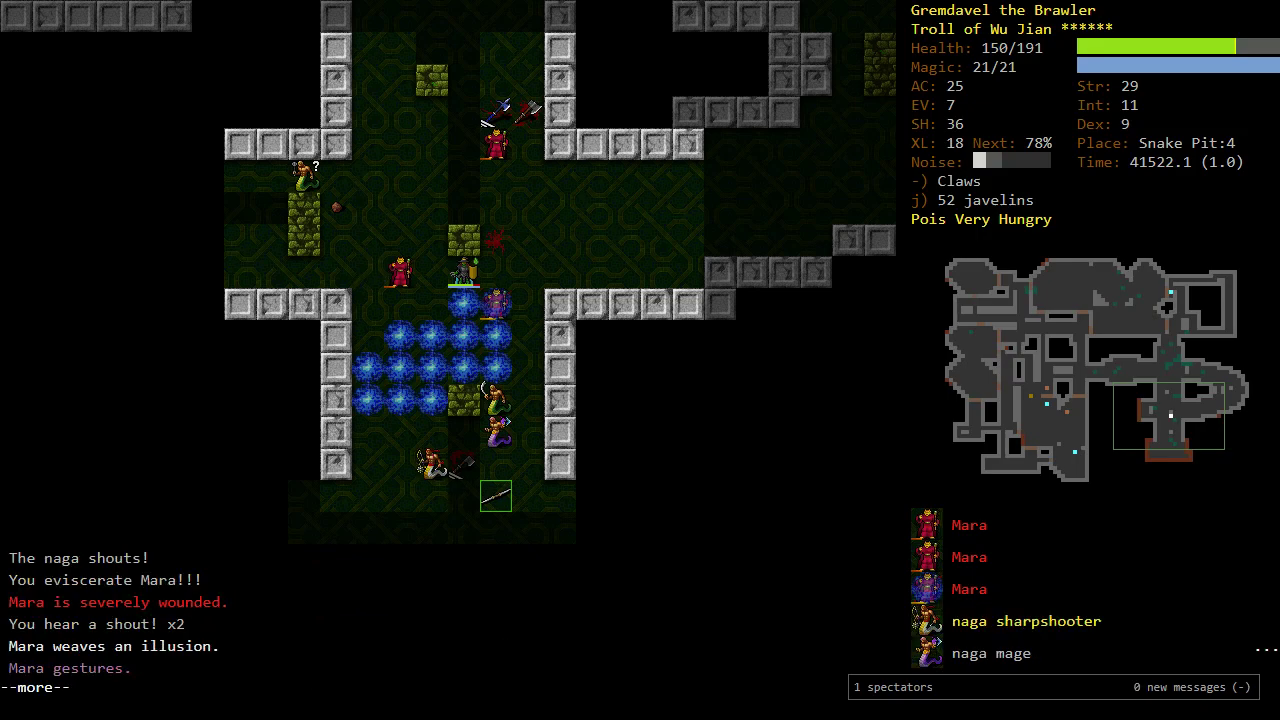
key(Return)
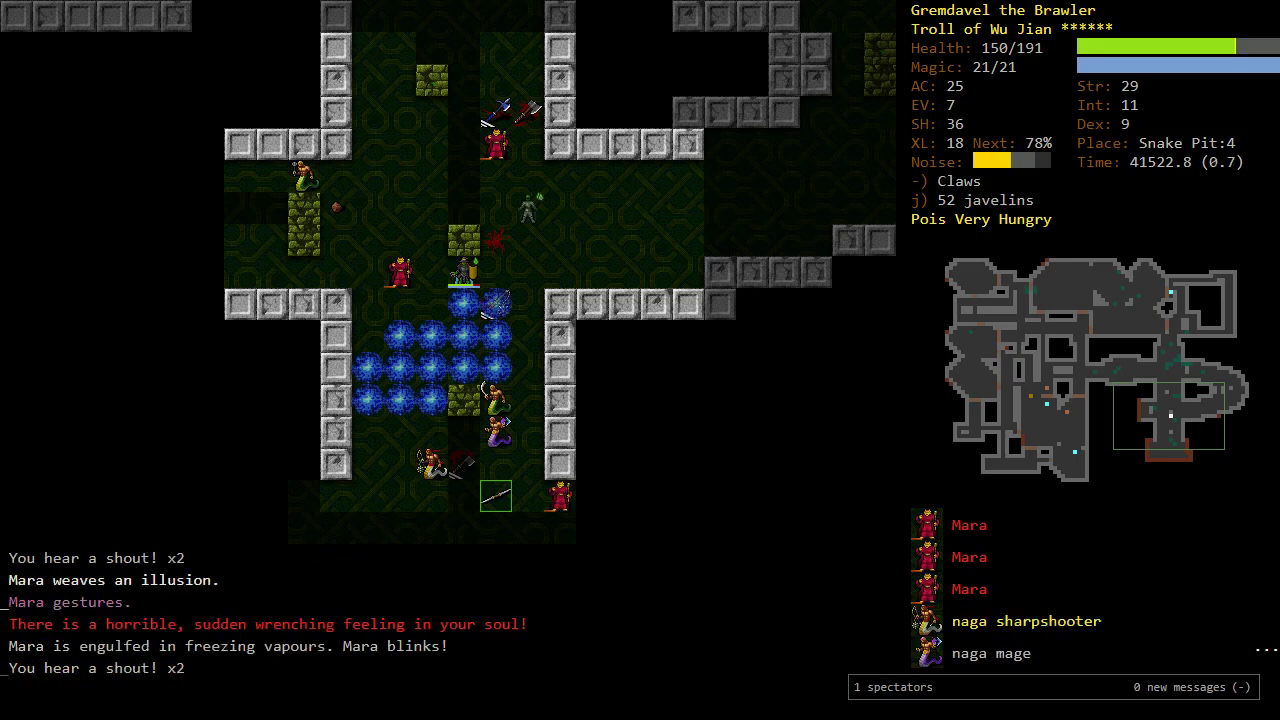
key(h)
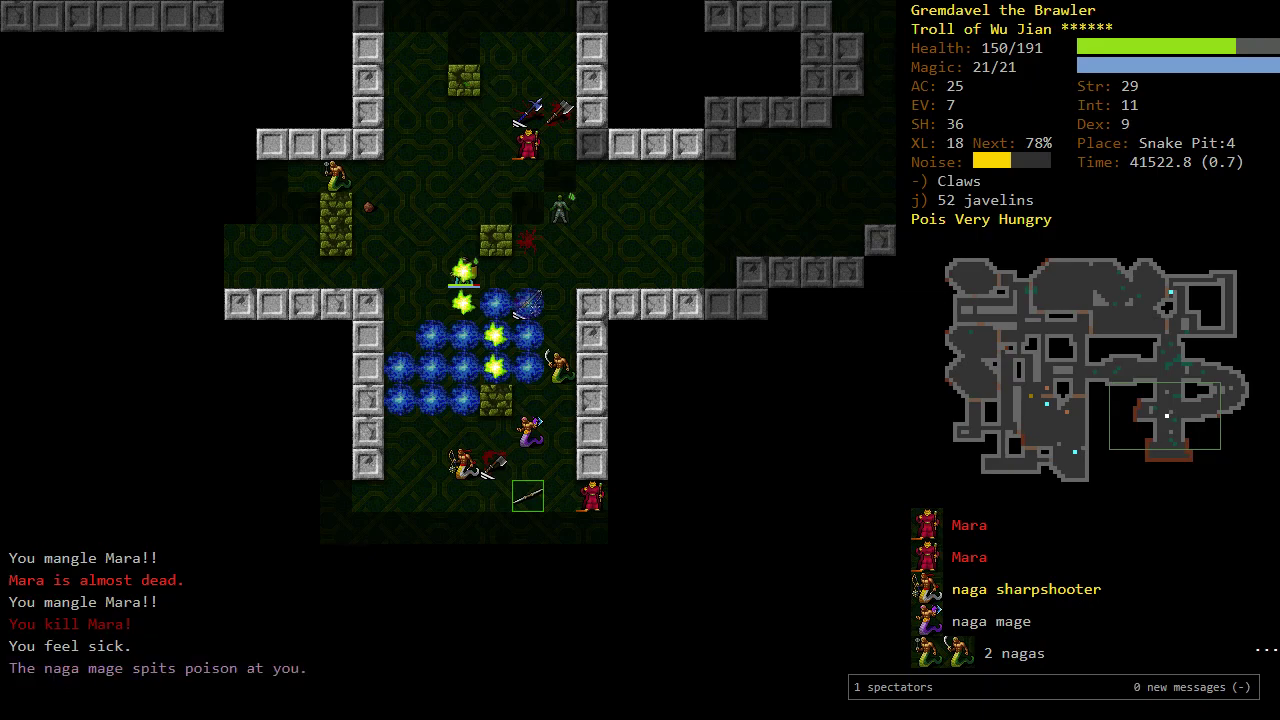
key(Return)
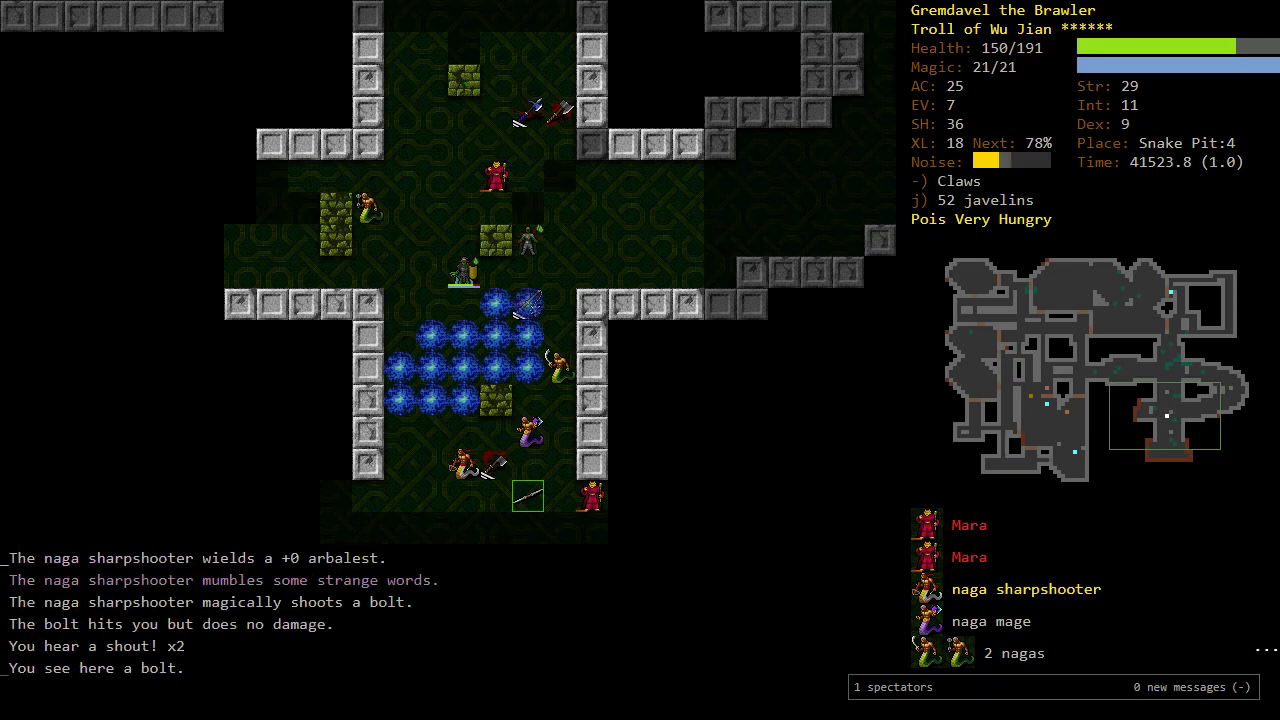
key(k)
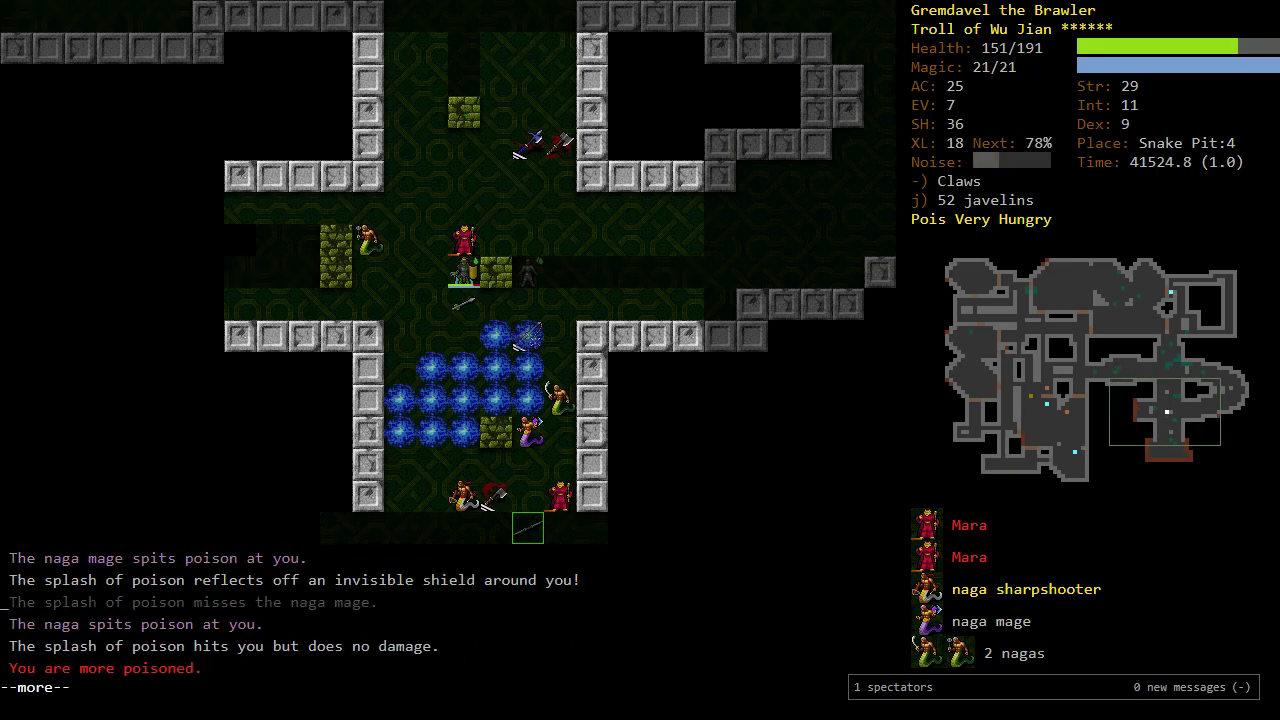
key(Return)
key(k)
key(Return)
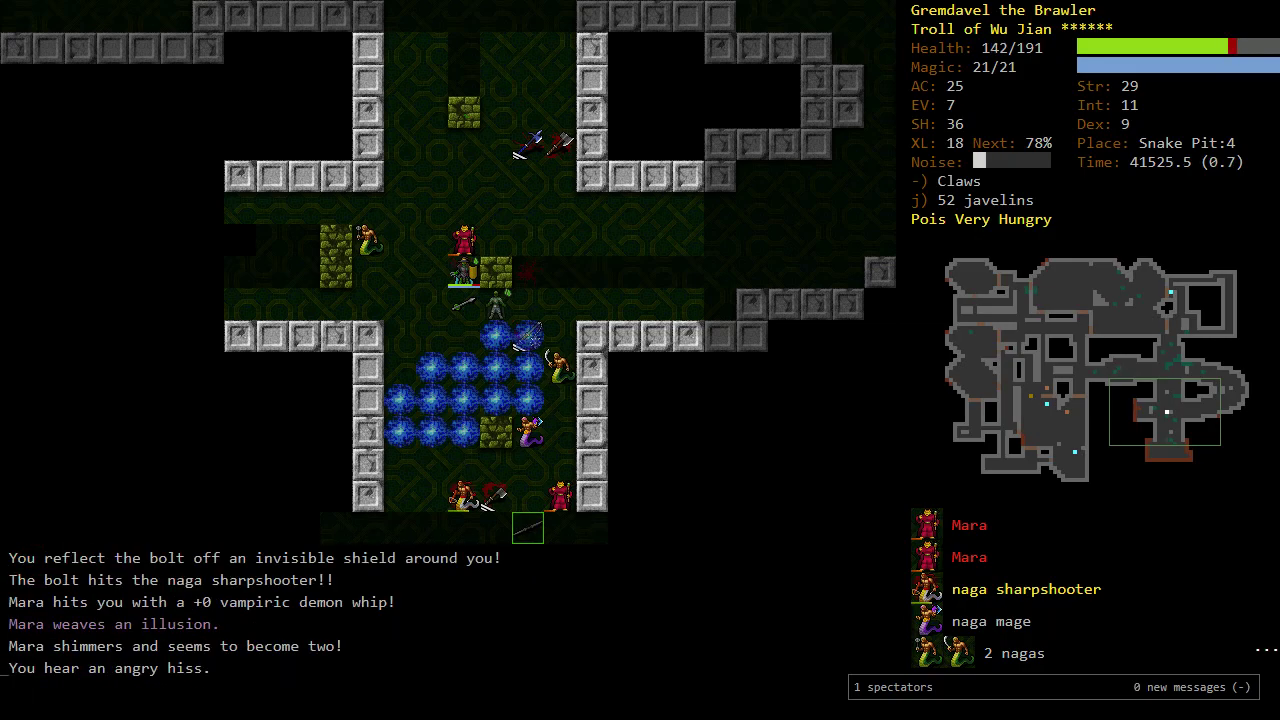
key(k)
key(k)
key(k)
key(k)
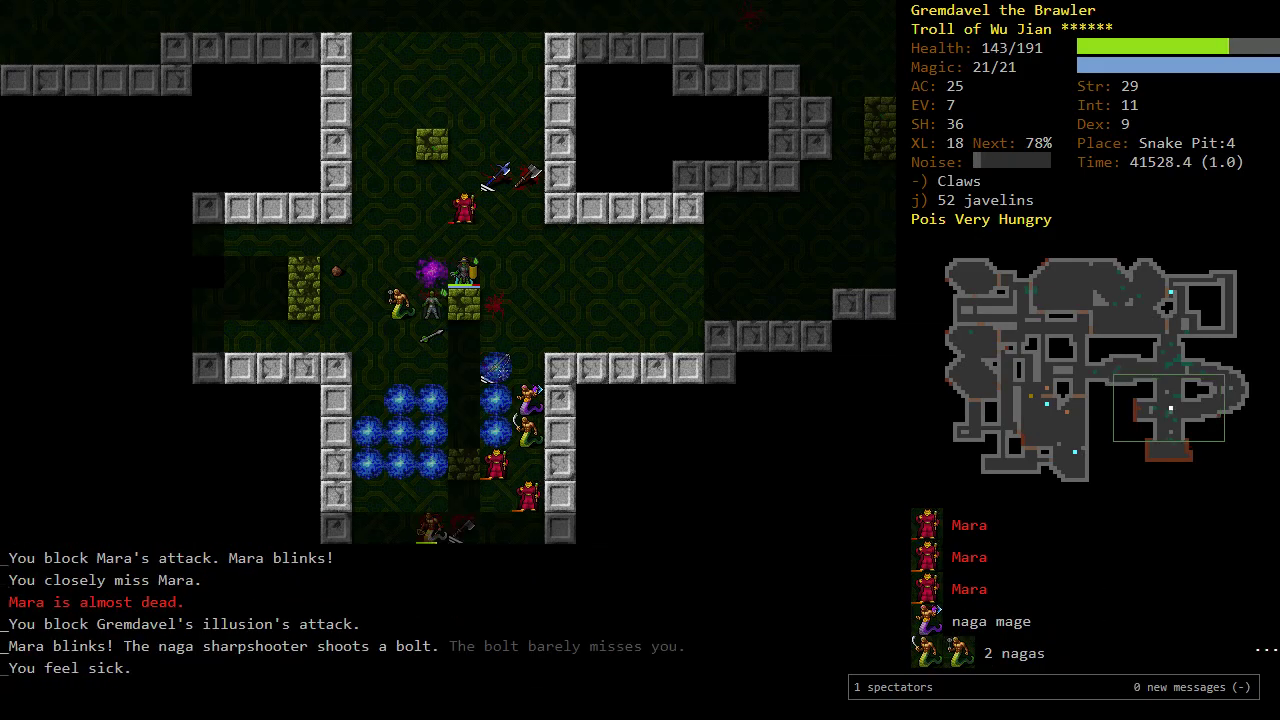
key(u)
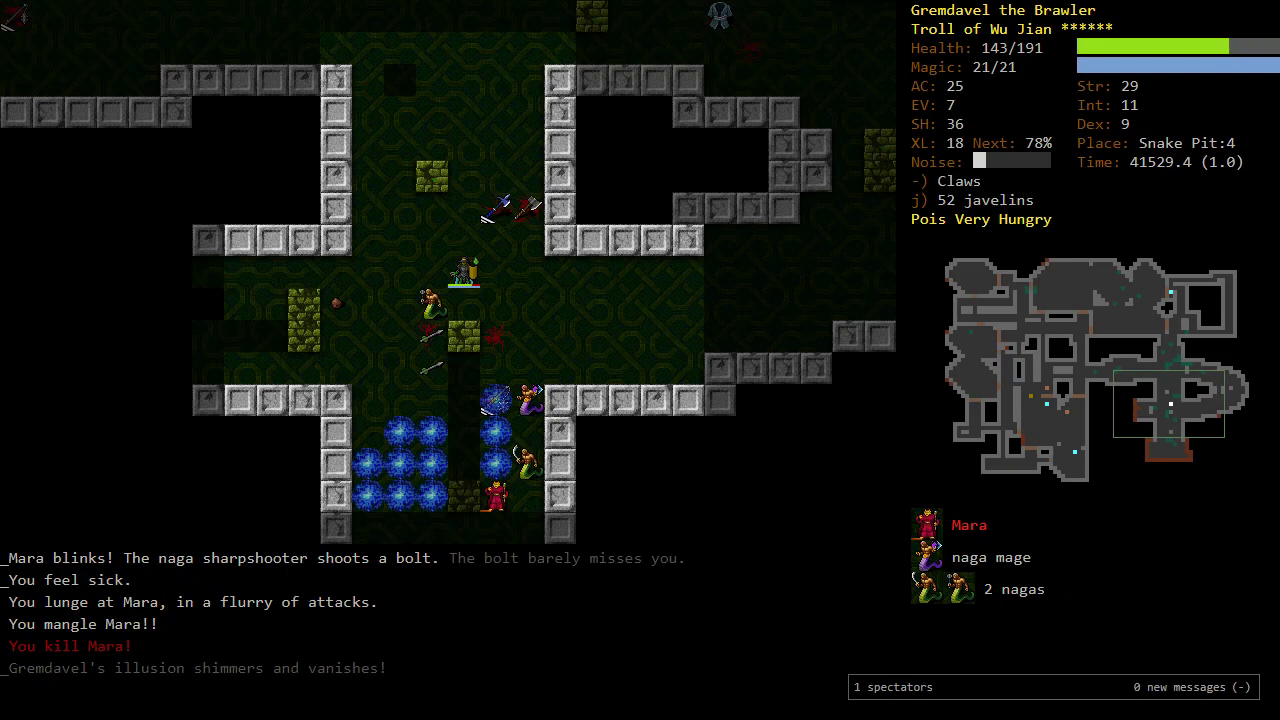
Step: Attack the adjacent naga, then blast the naga mage with the disintegration wand I
key(b)
key(b)
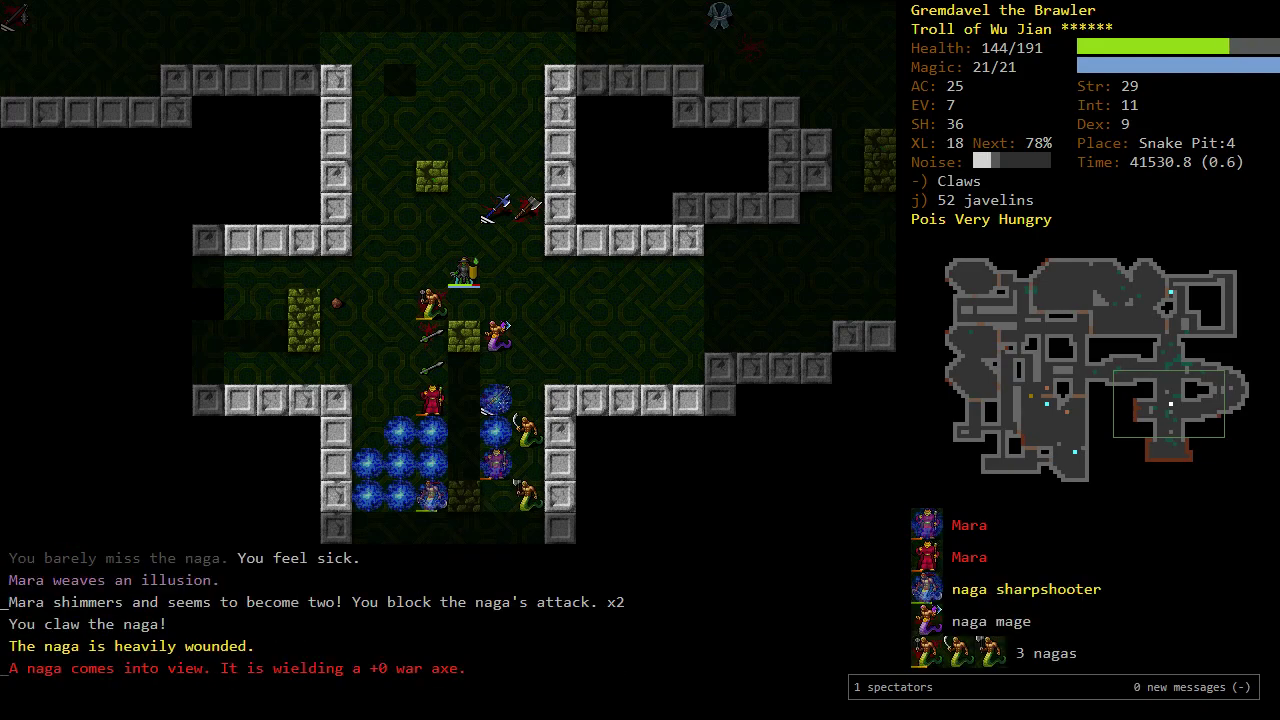
key(b)
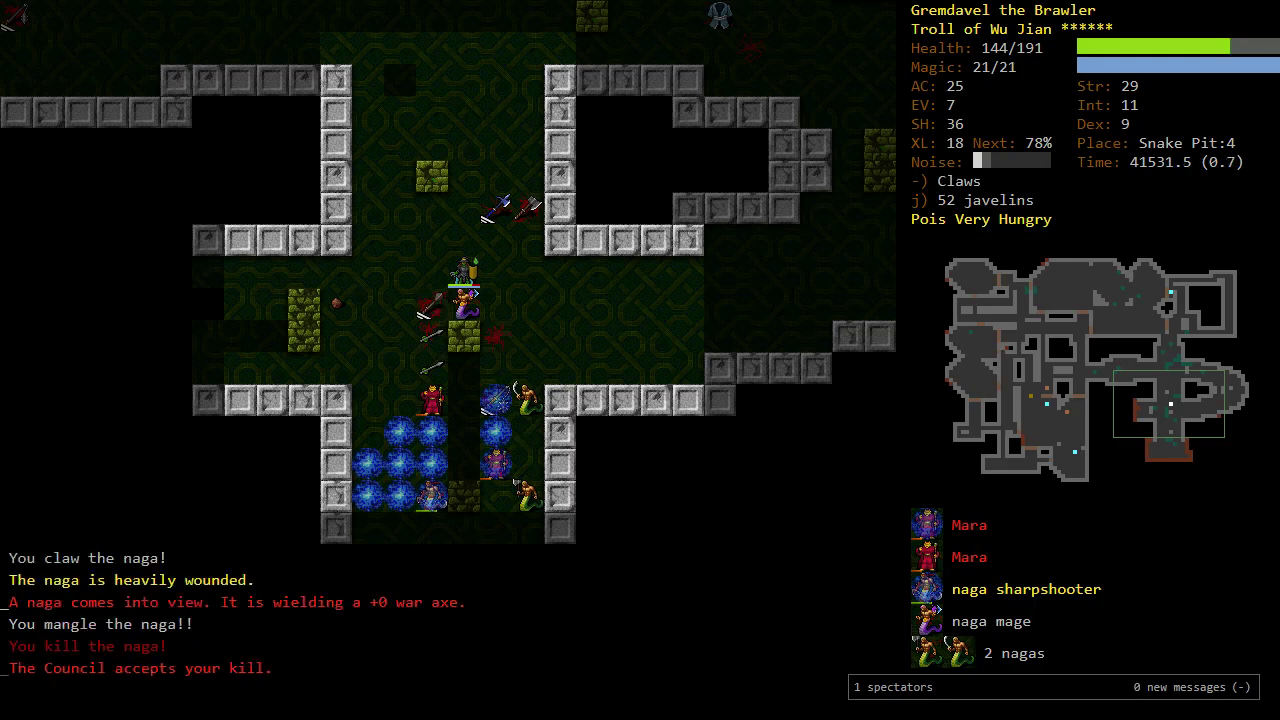
key(j)
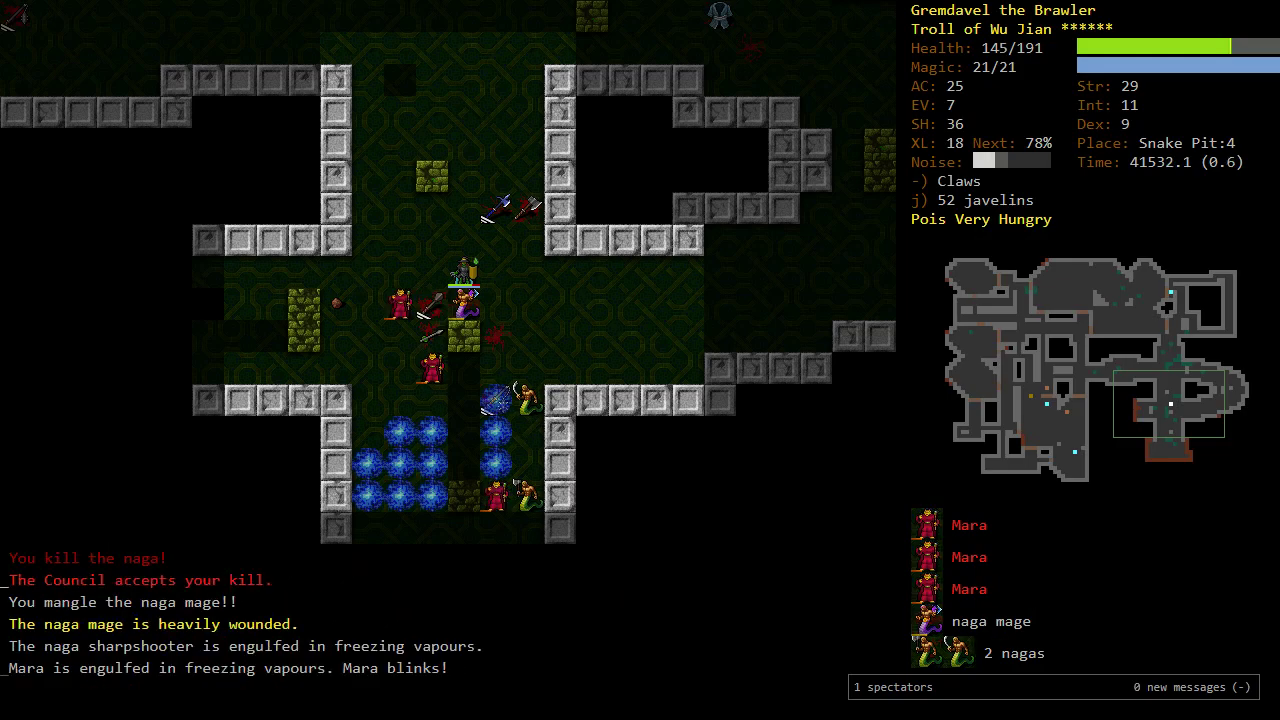
key(V)
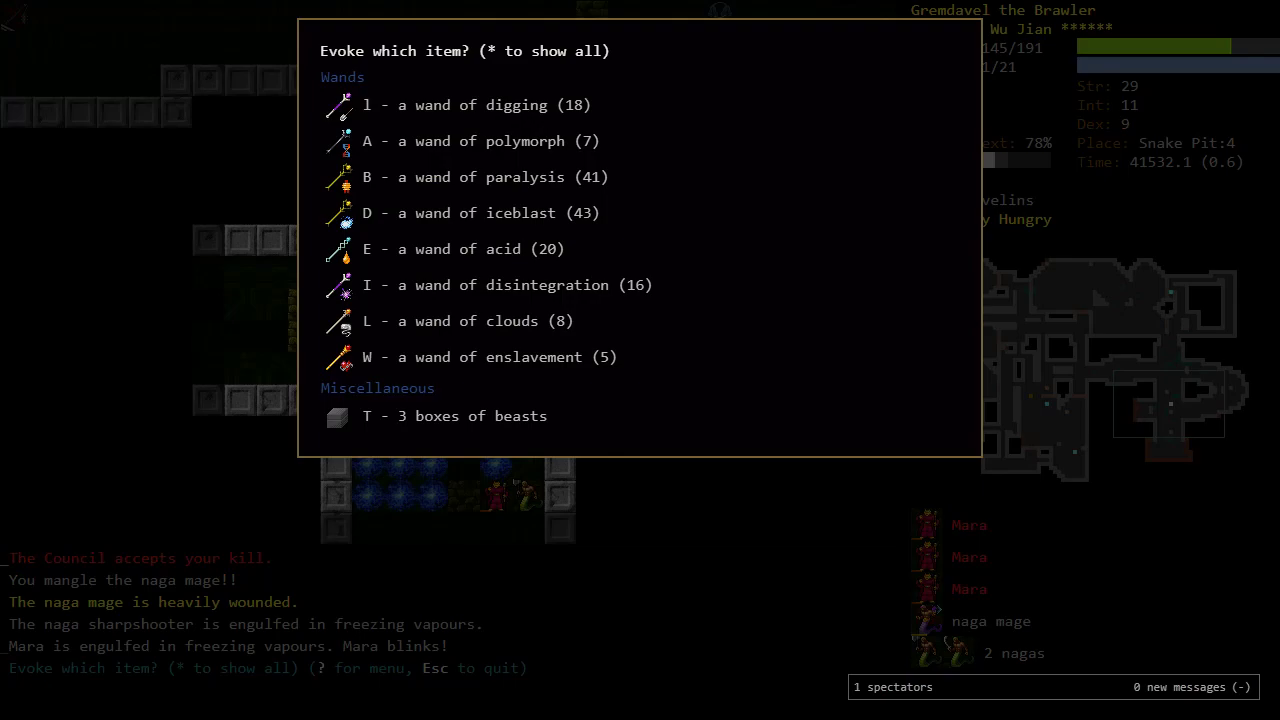
key(I)
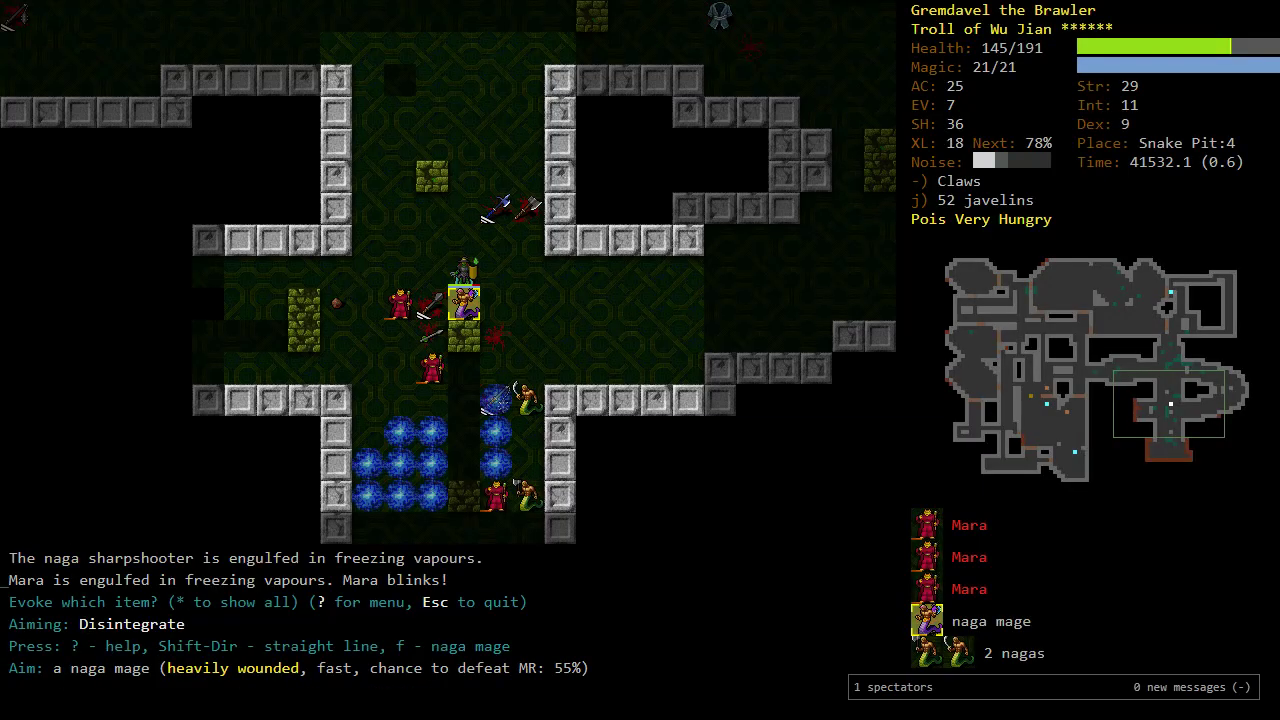
key(f)
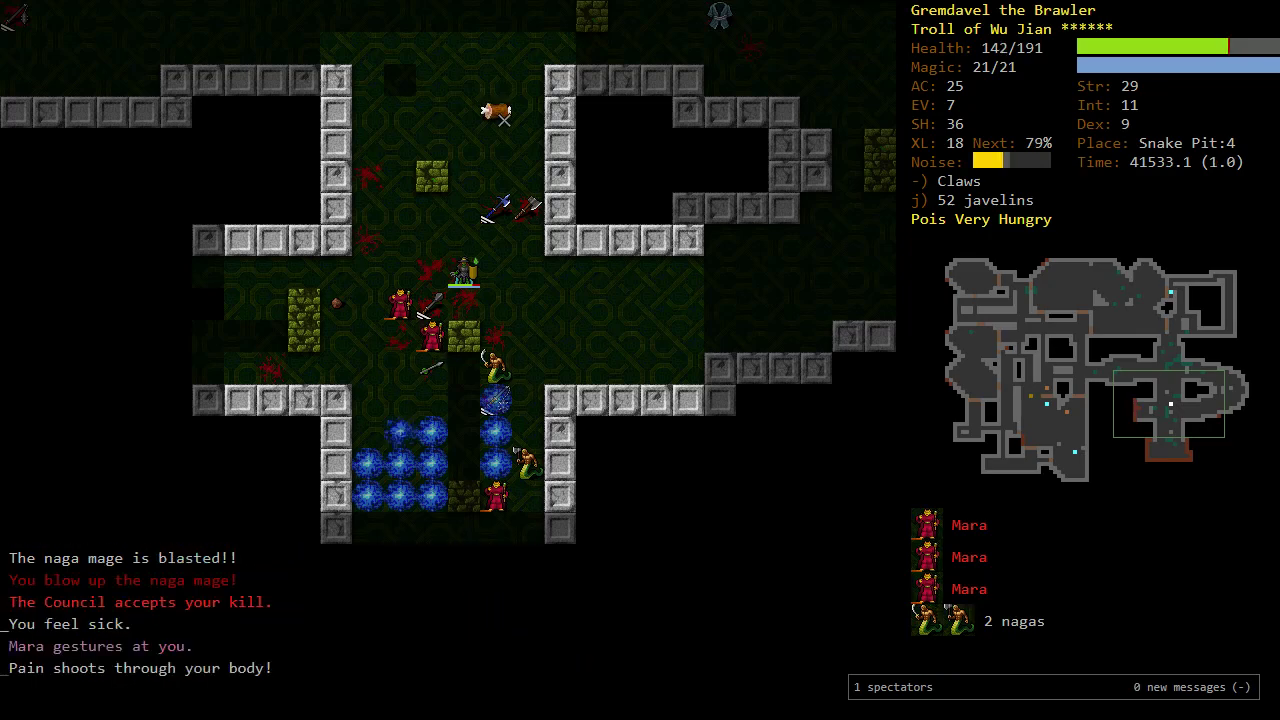
Step: Attack Mara to the south-west and north-east until it dies
key(b)
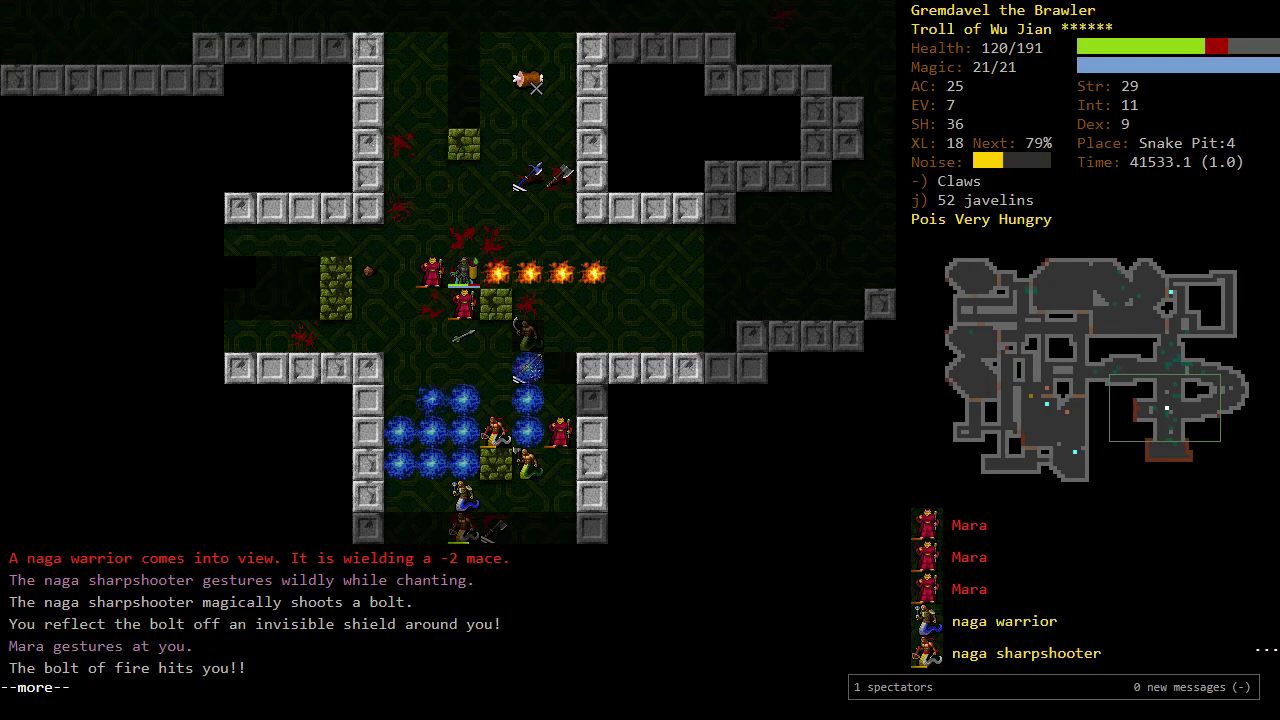
key(b)
key(b)
key(Return)
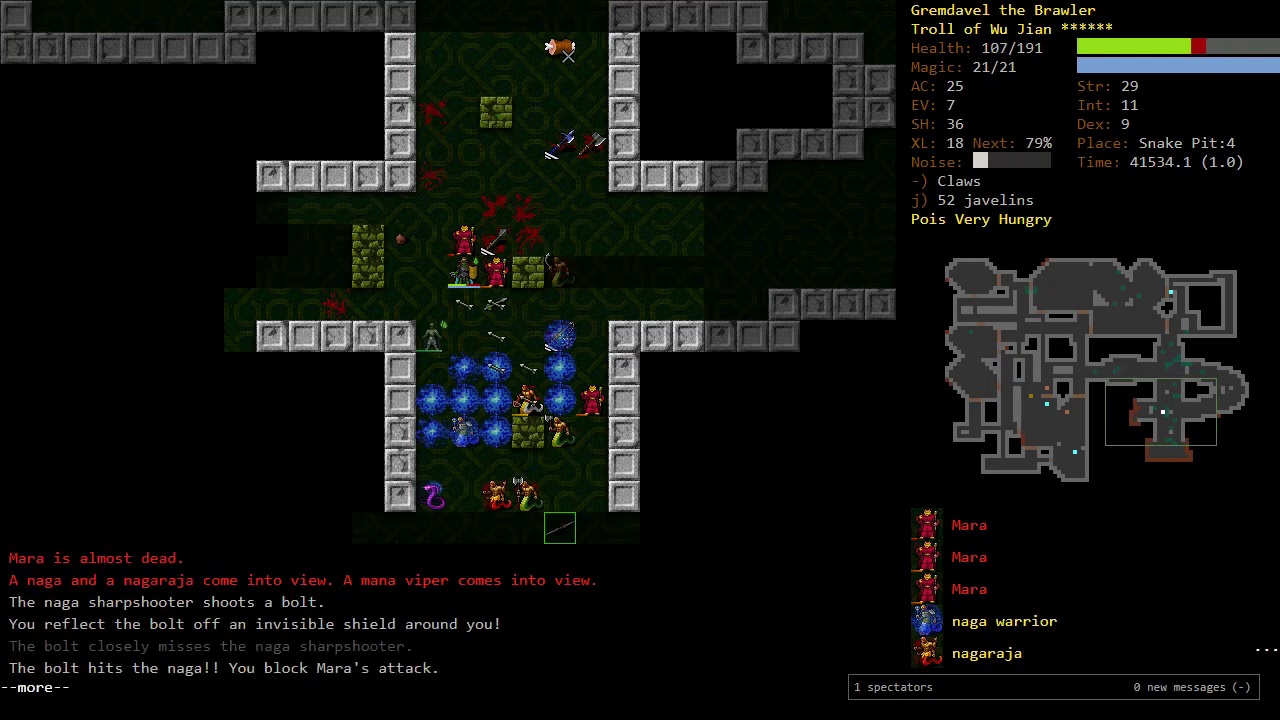
key(Return)
key(u)
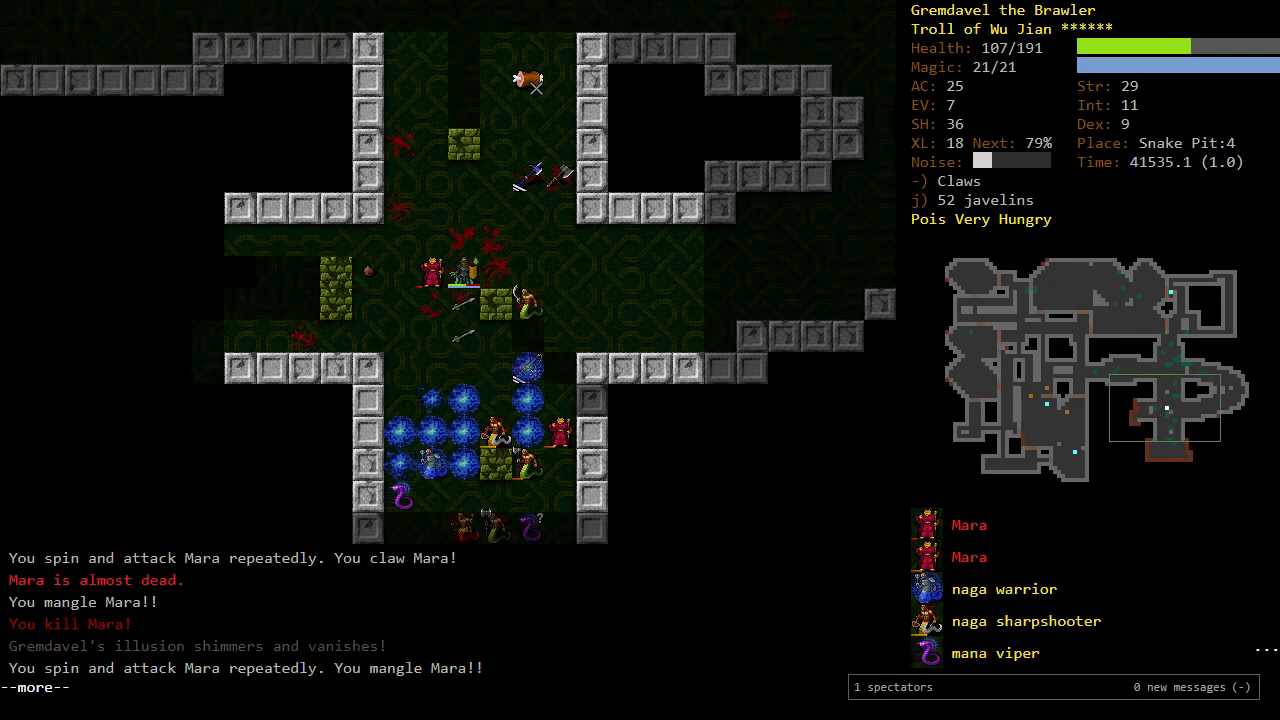
key(Return)
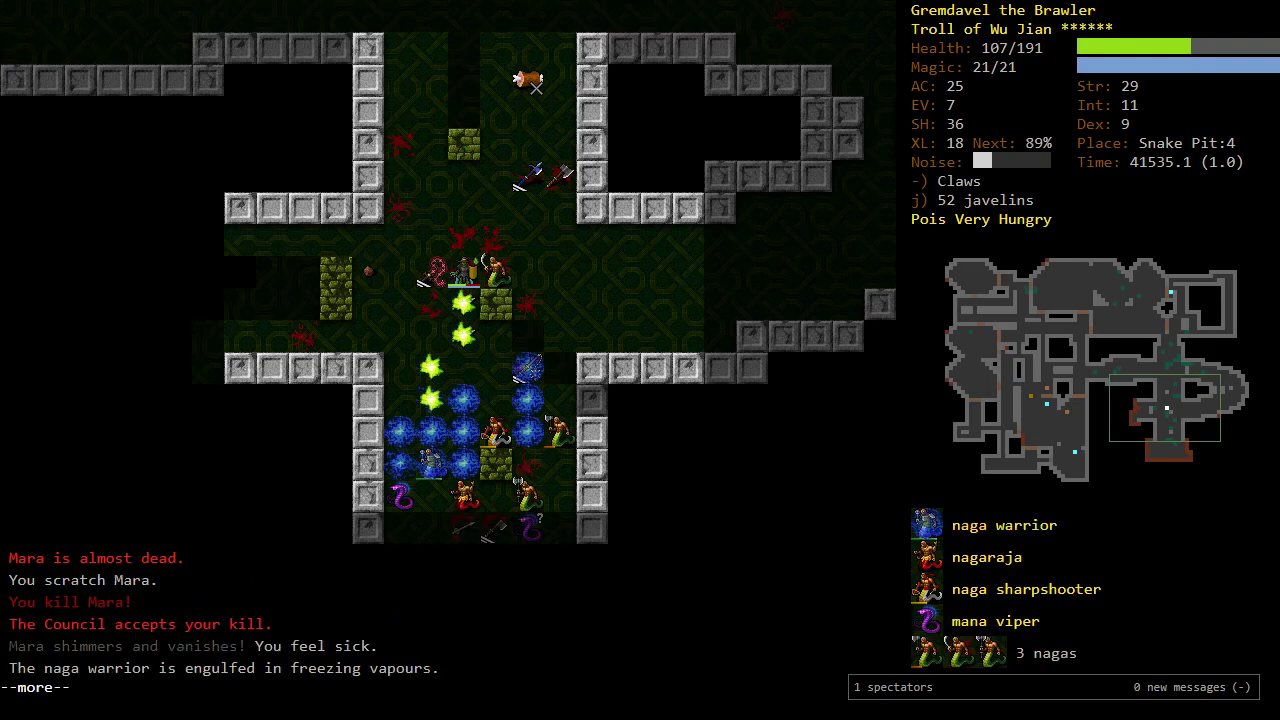
key(Return)
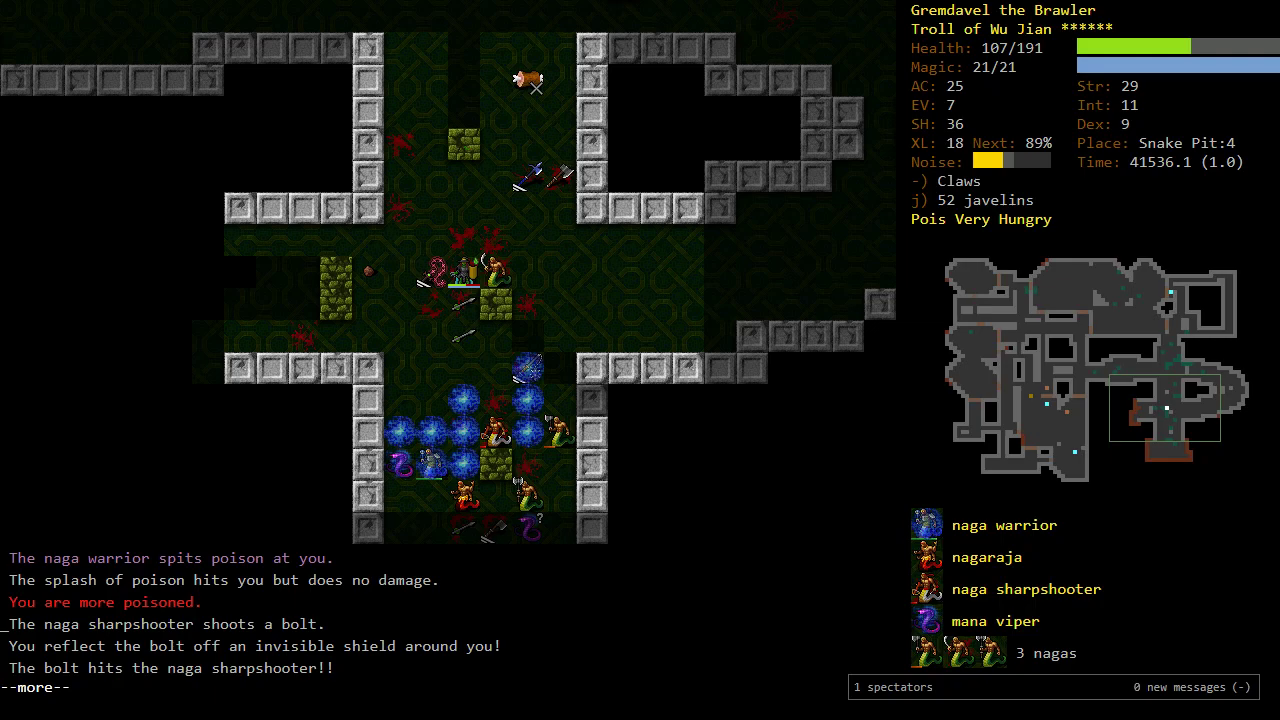
Step: Invoke Serpent's Lash and whirl-attack past the naga
key(Return)
key(r)
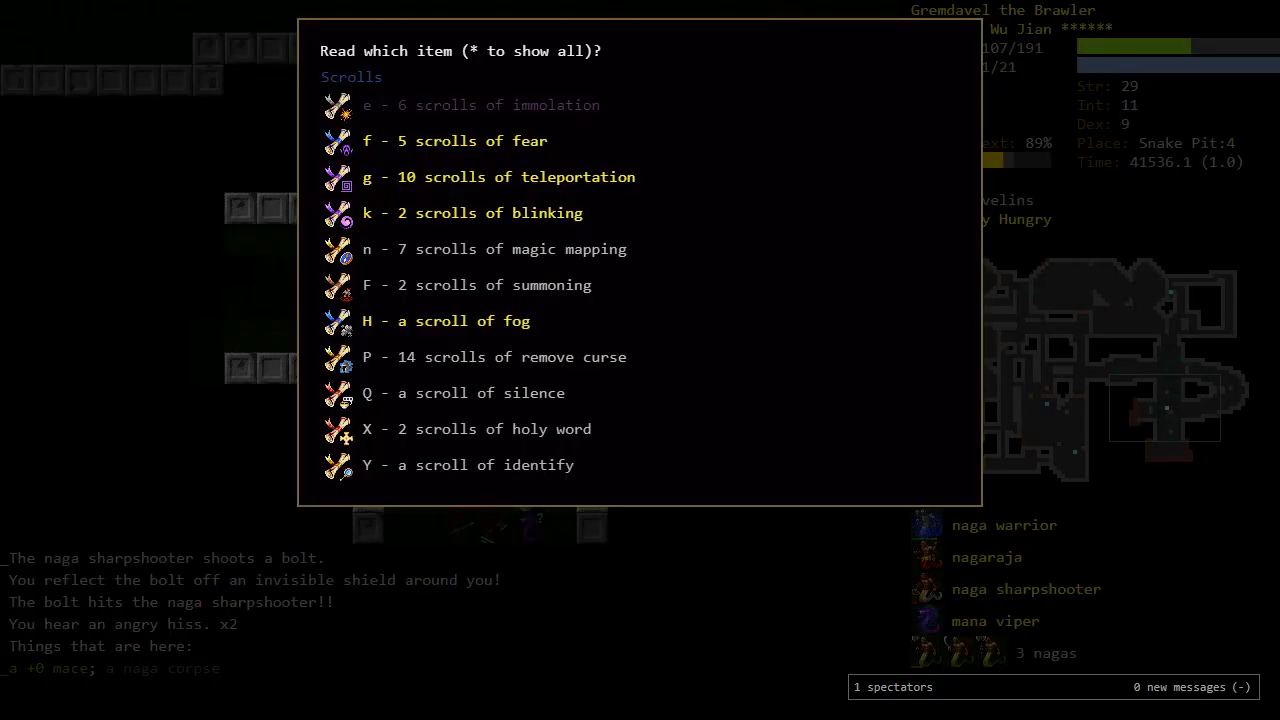
key(Escape)
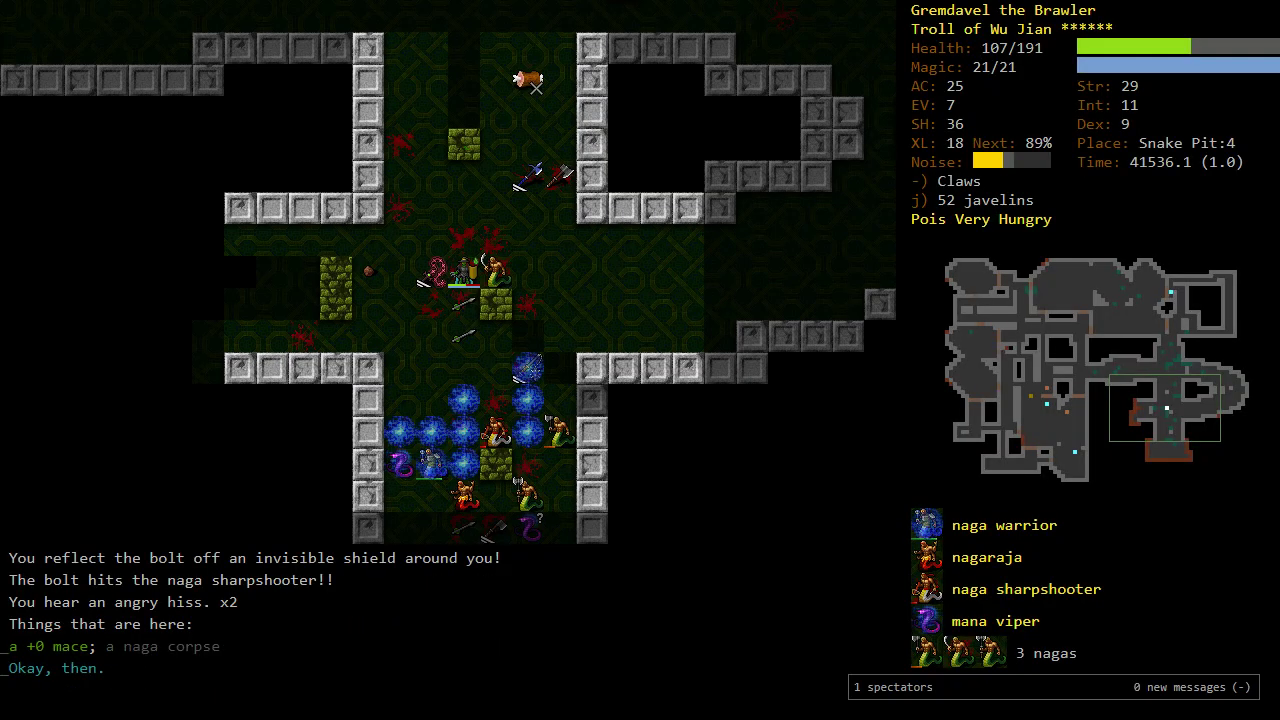
key(a)
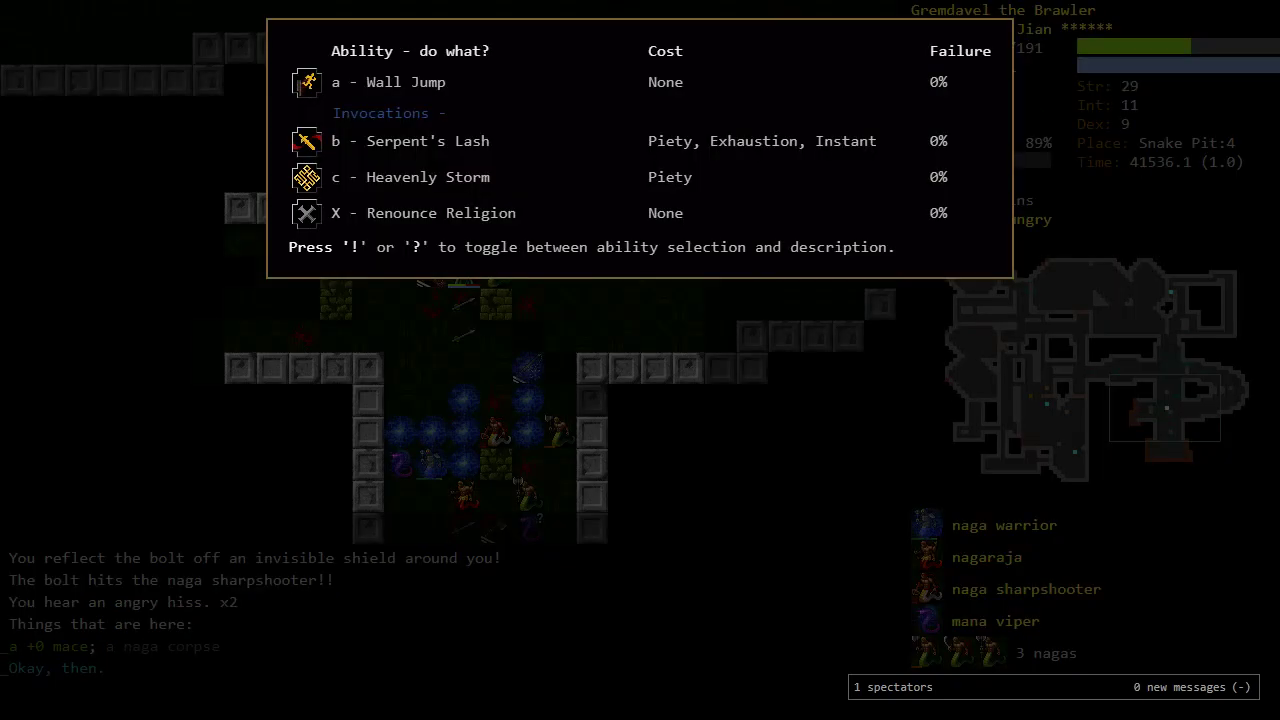
key(b)
key(u)
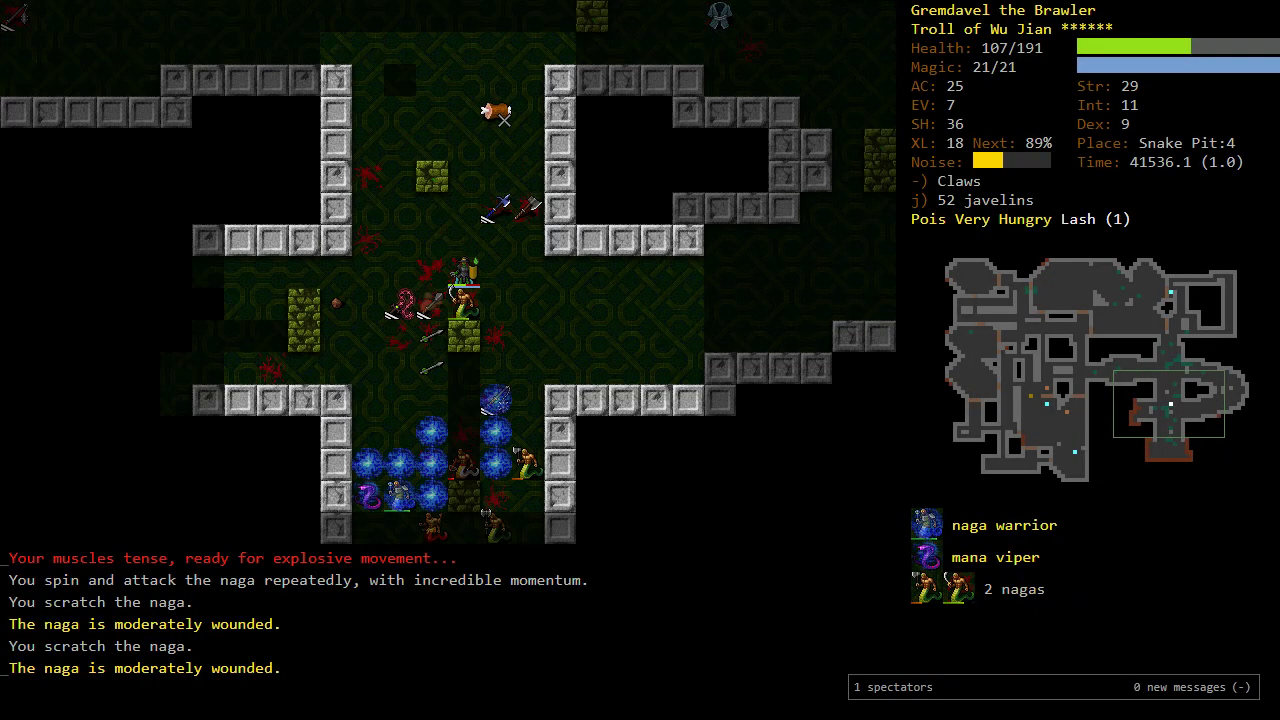
key(k)
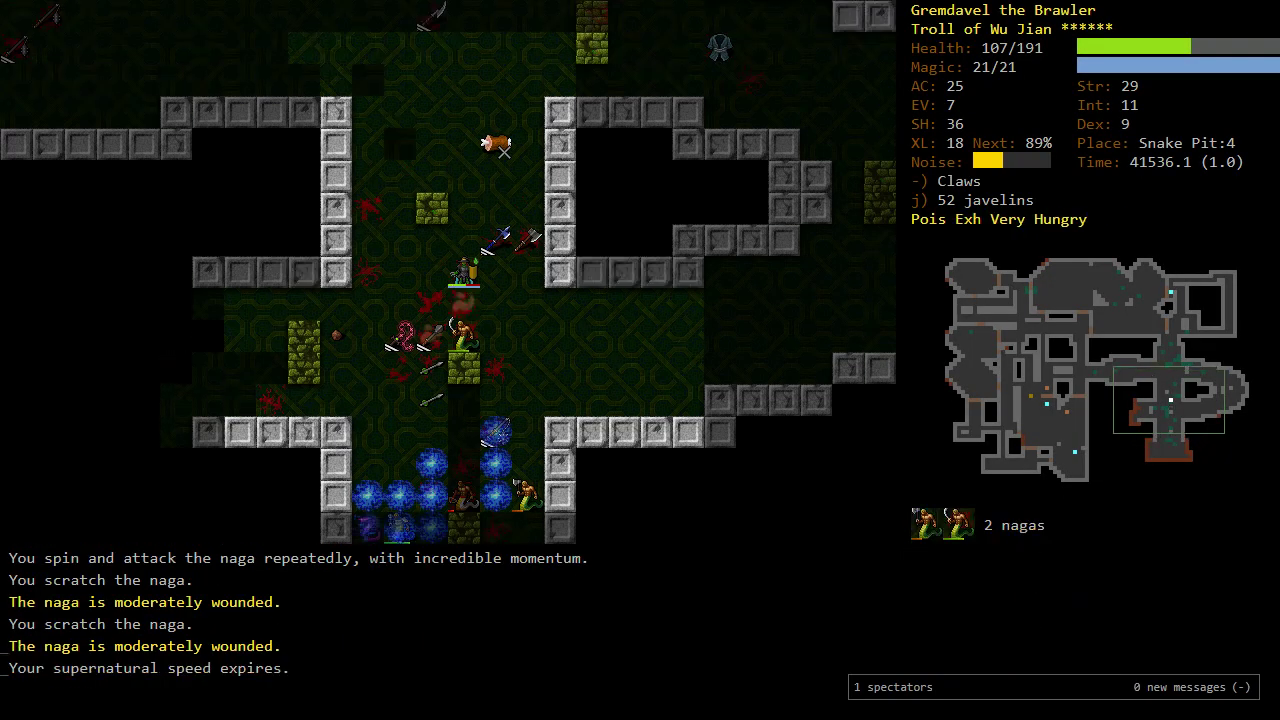
Step: Retreat north through the corridor toward the up staircase
key(k)
key(k)
key(k)
key(k)
key(k)
key(k)
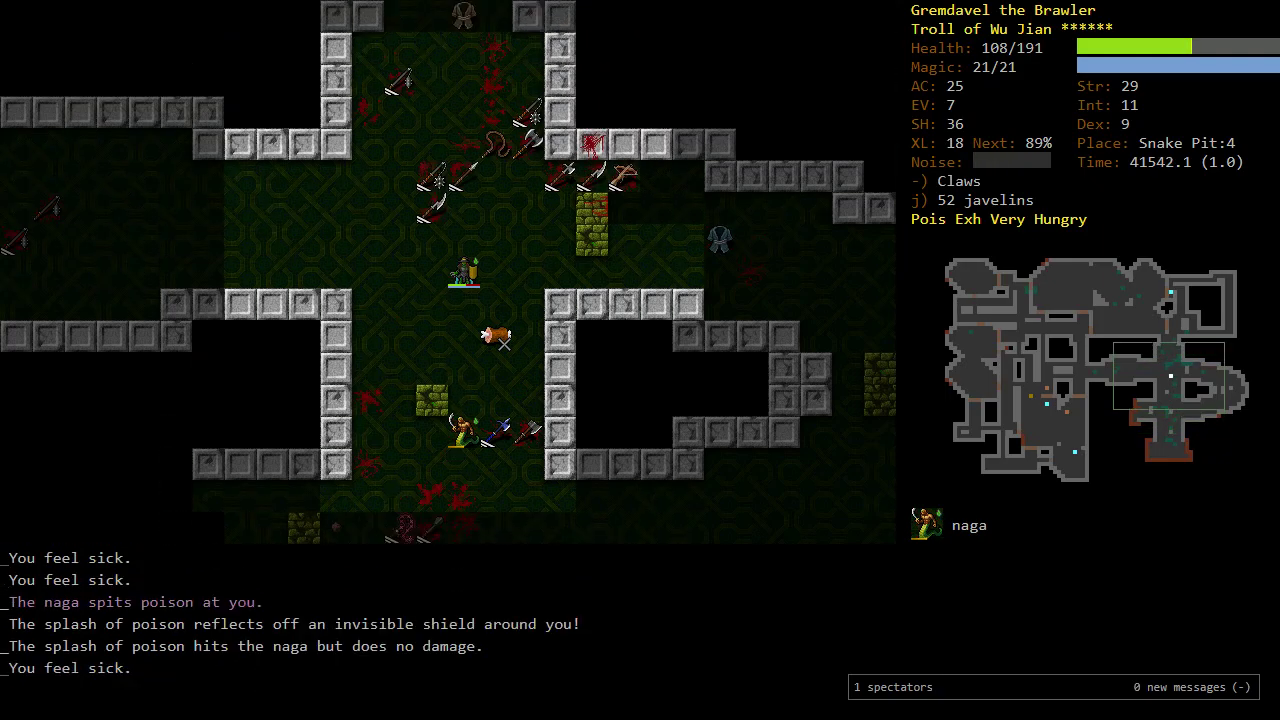
key(k)
key(k)
key(k)
key(k)
key(k)
key(k)
key(k)
key(k)
key(k)
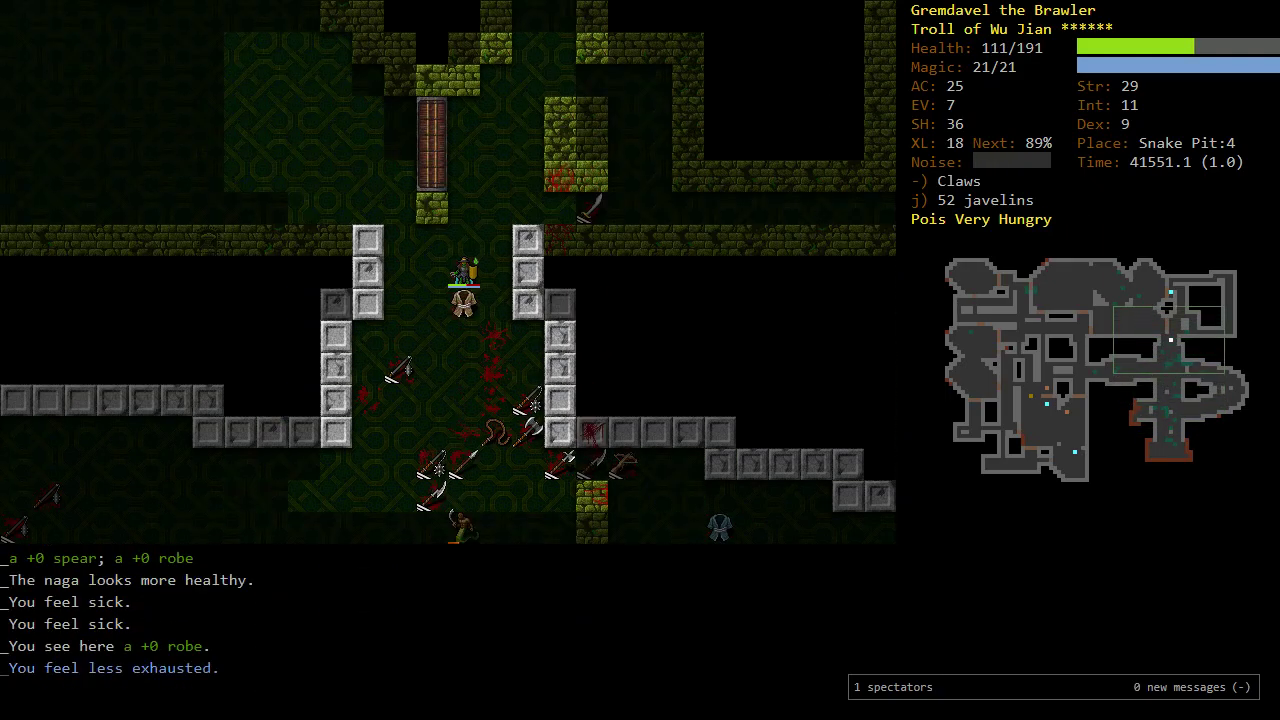
key(k)
key(k)
key(k)
key(k)
key(k)
key(k)
key(k)
key(k)
key(k)
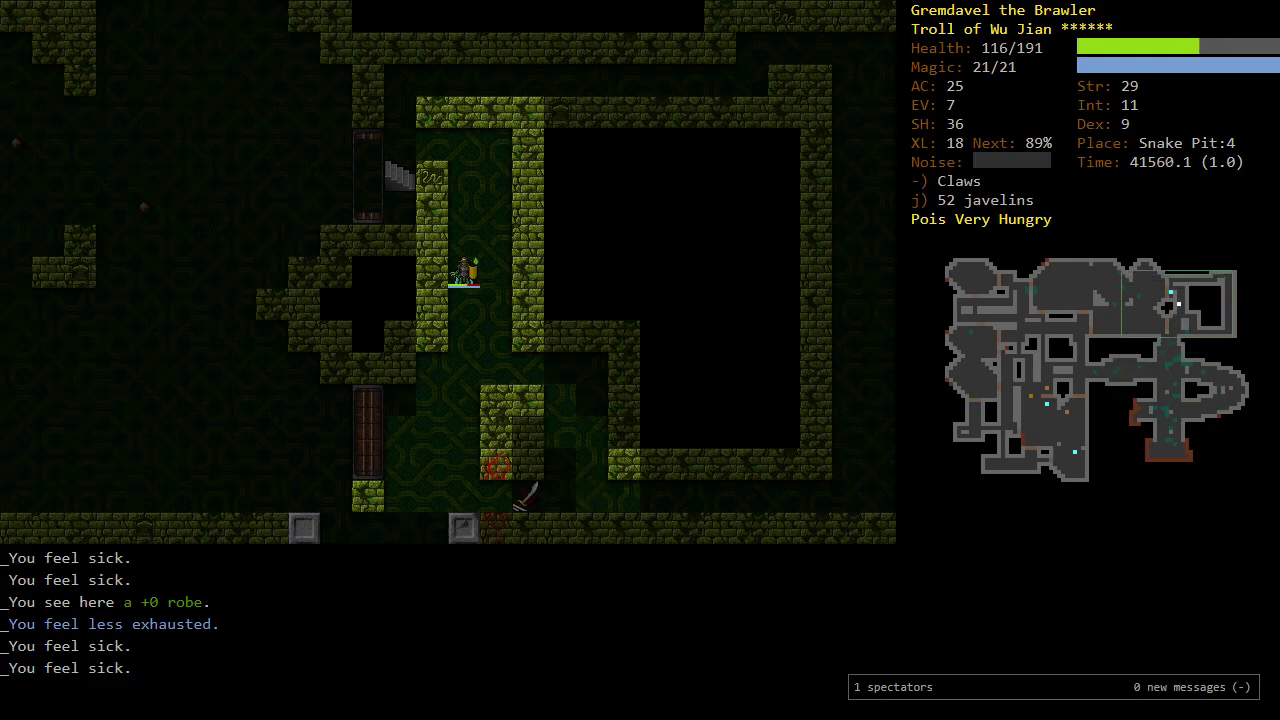
key(k)
key(k)
key(k)
key(k)
Step: Reach the up staircase, rest, and eat a ration
key(h)
key(b)
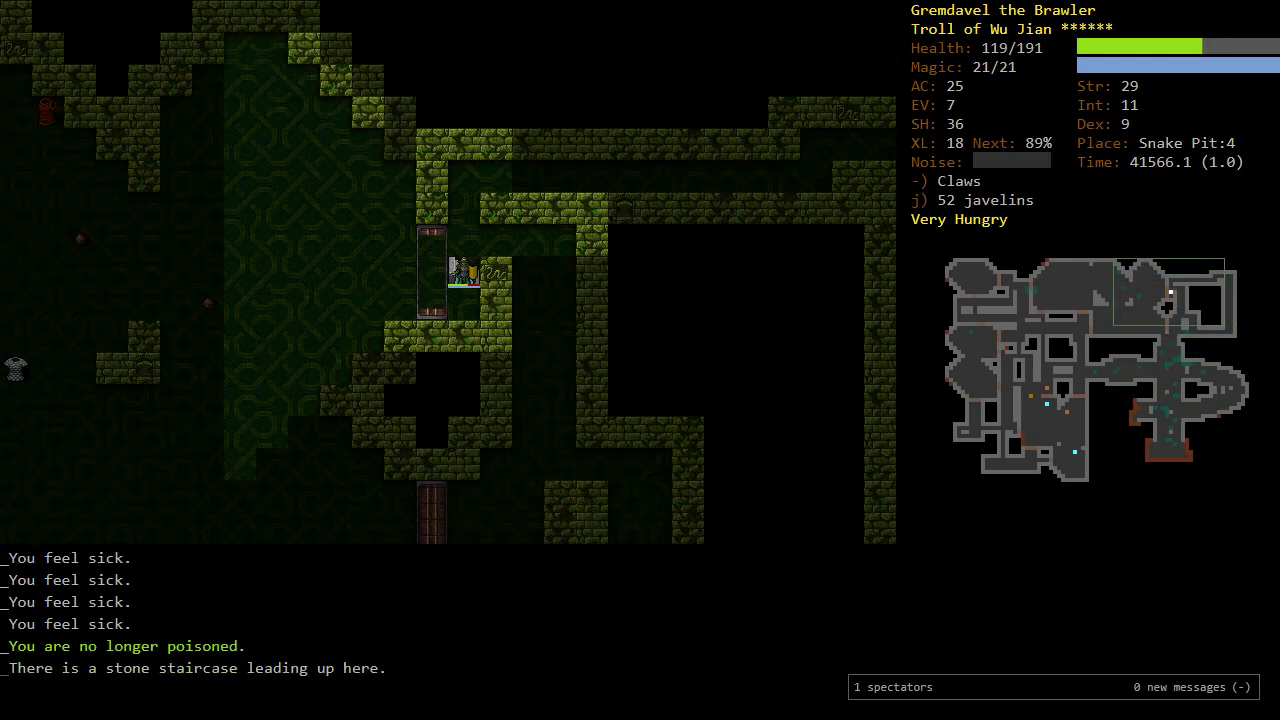
key(5)
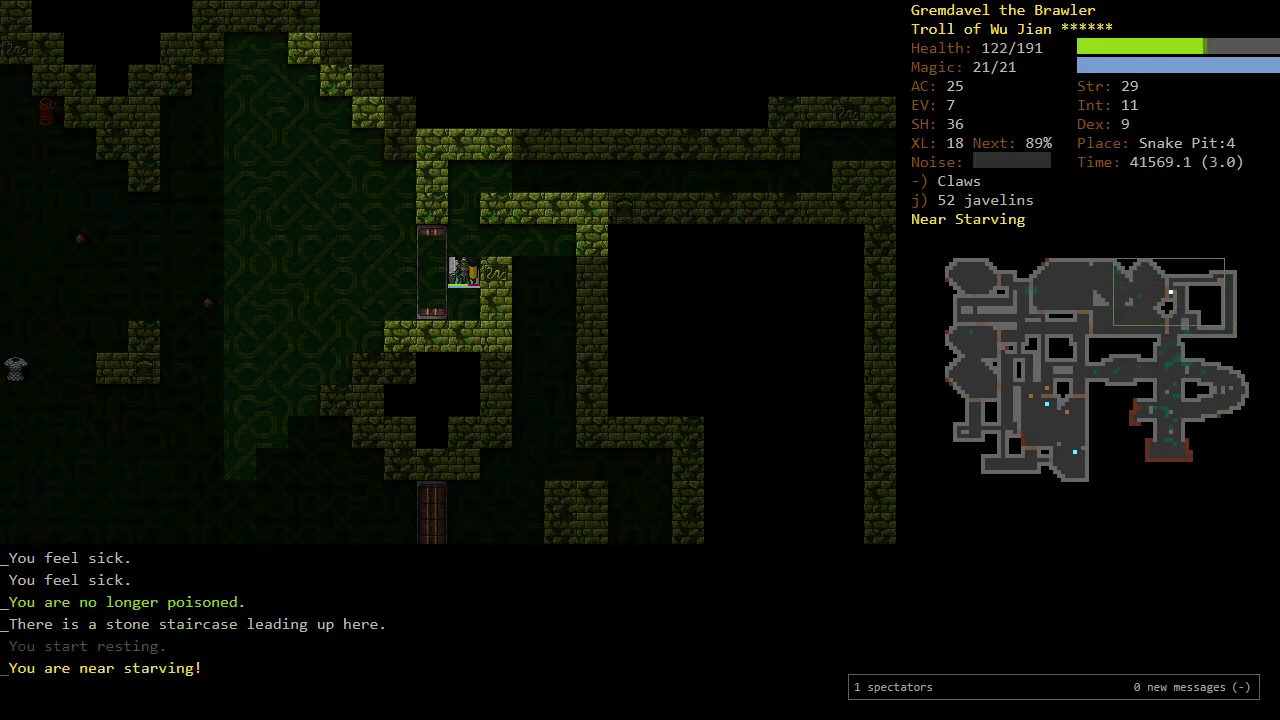
key(e)
key(d)
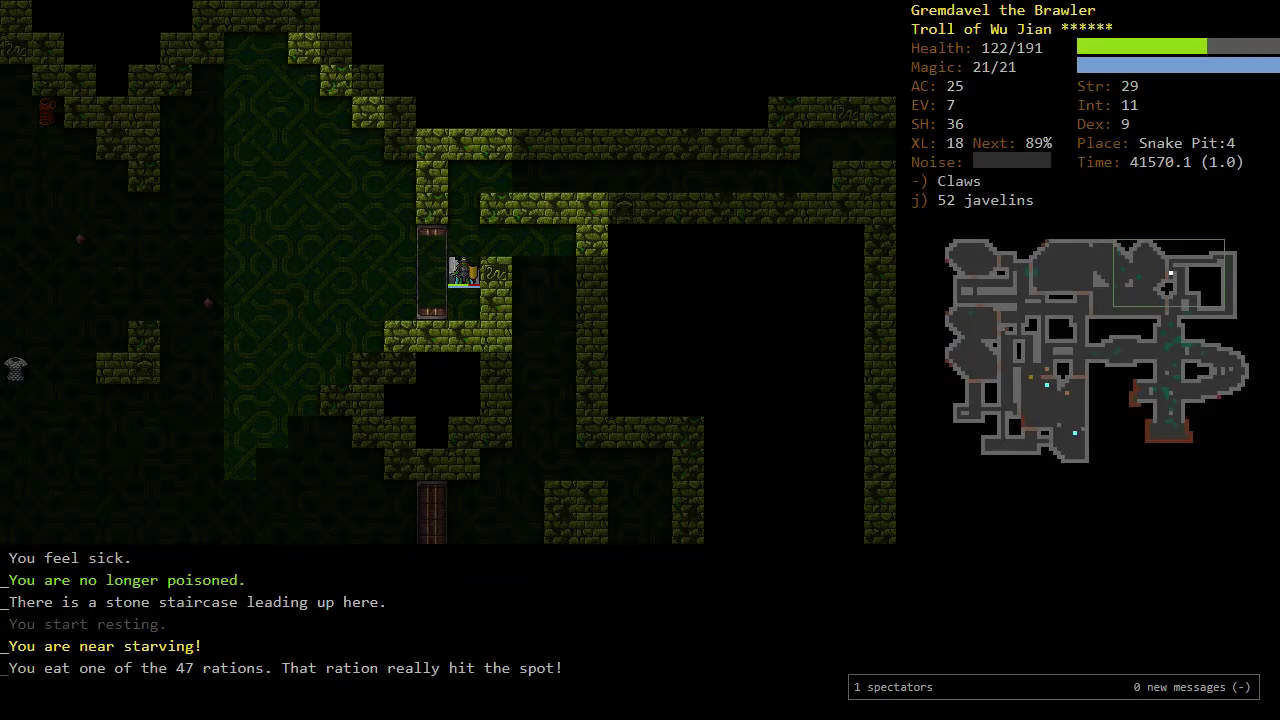
key(5)
Step: Fight the naga warrior, climbing to Snake Pit:3 and finishing it off there
key(u)
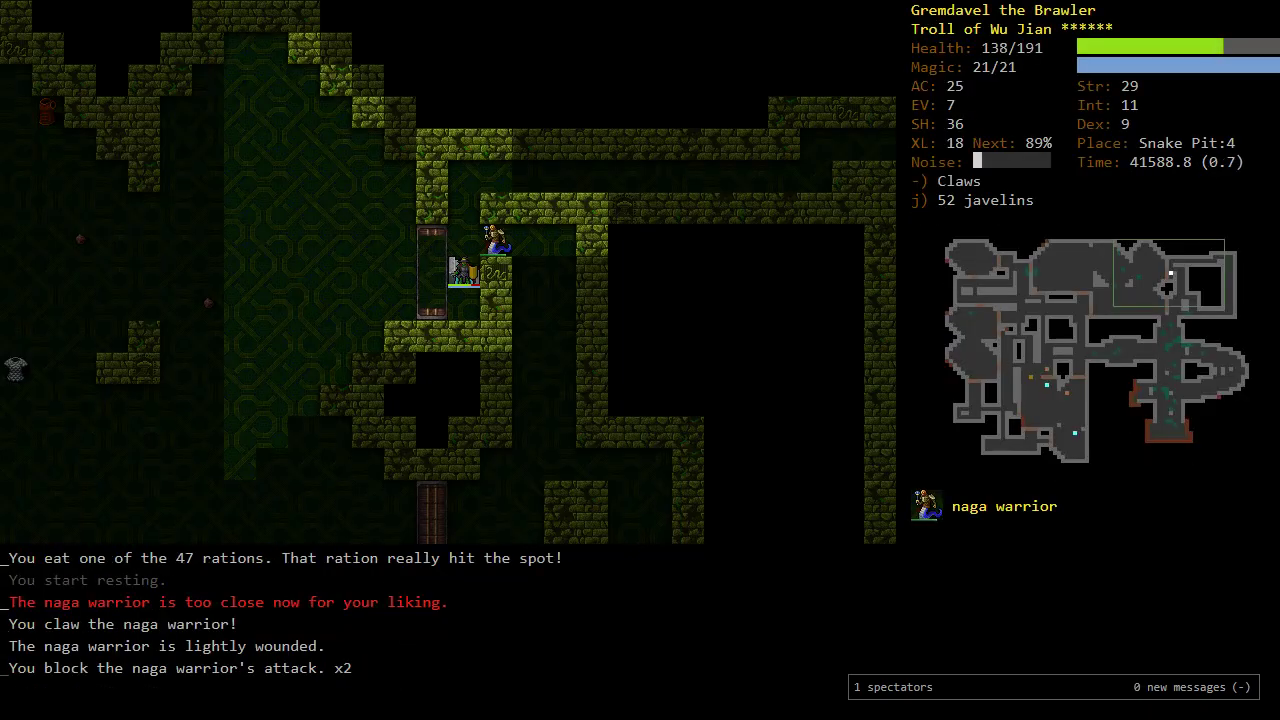
key(u)
key(u)
key(u)
key(u)
key(less)
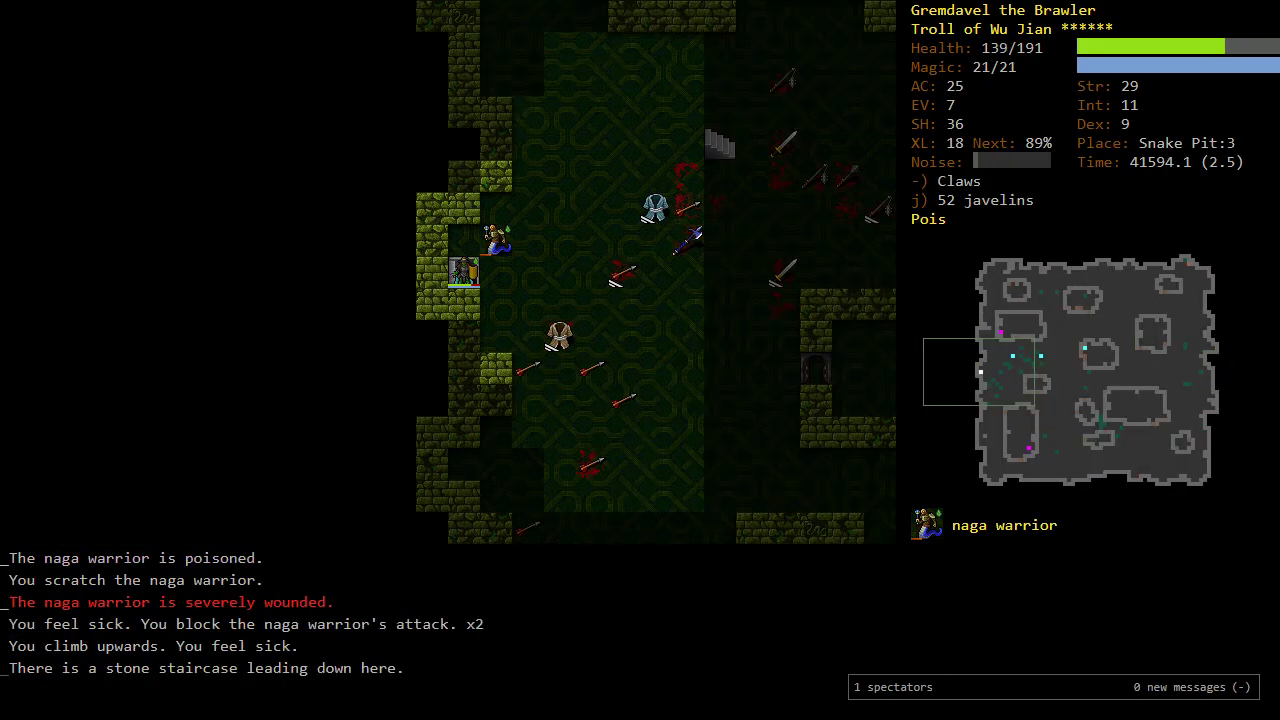
key(u)
key(u)
Step: Rest to full health and descend back to Snake Pit:4
key(s)
key(5)
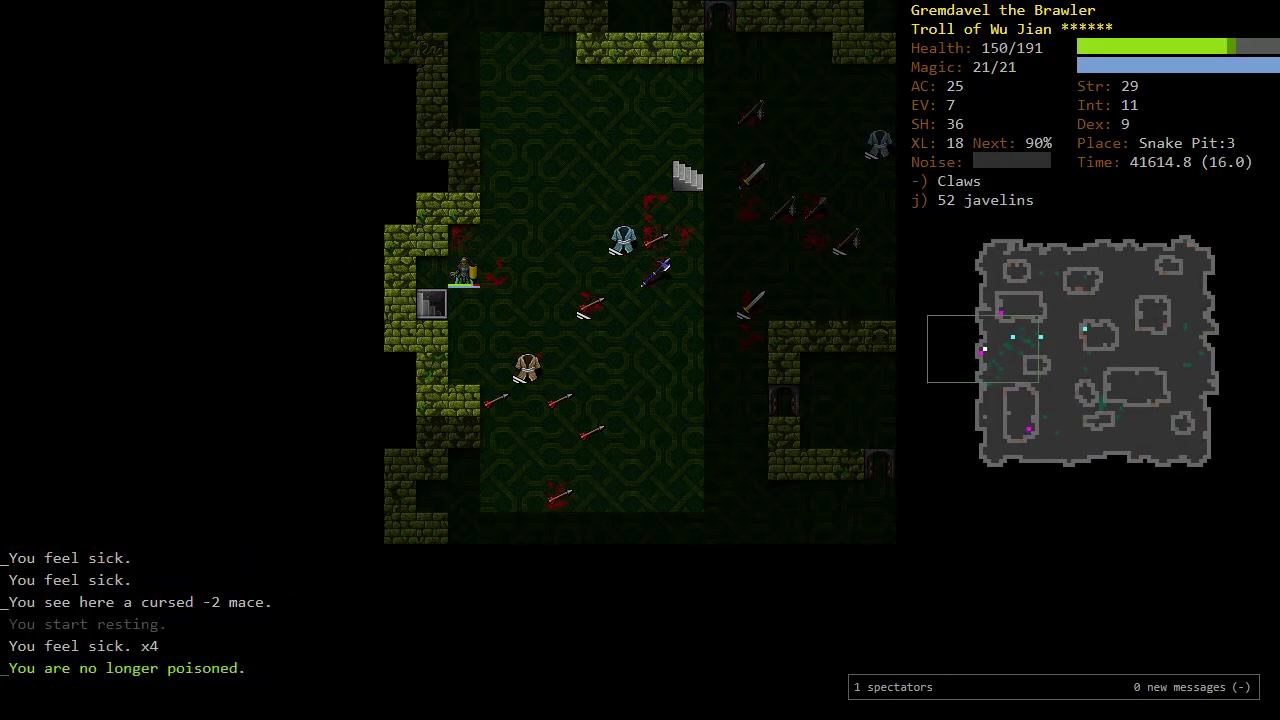
key(5)
key(b)
key(greater)
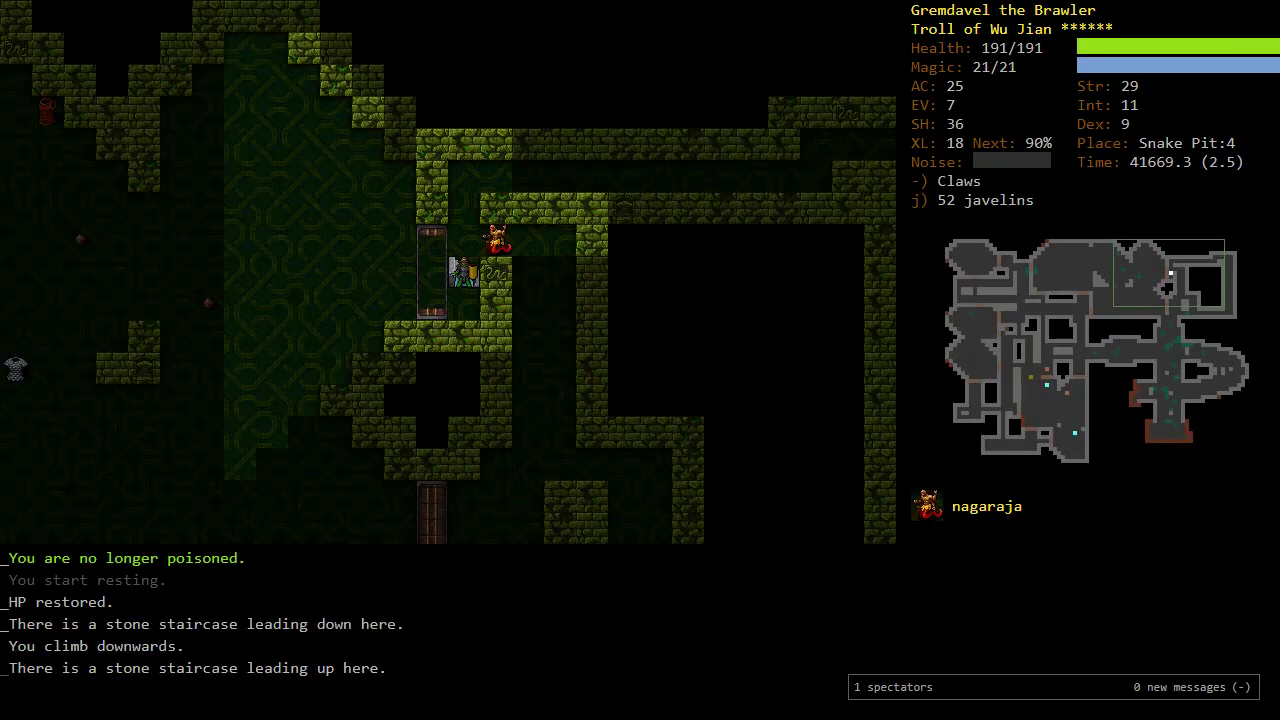
Step: Kill the nagaraja, then move through the open gate and kill the naga
key(Tab)
key(Tab)
key(Tab)
key(Tab)
key(Tab)
key(Tab)
key(s)
key(n)
key(n)
key(j)
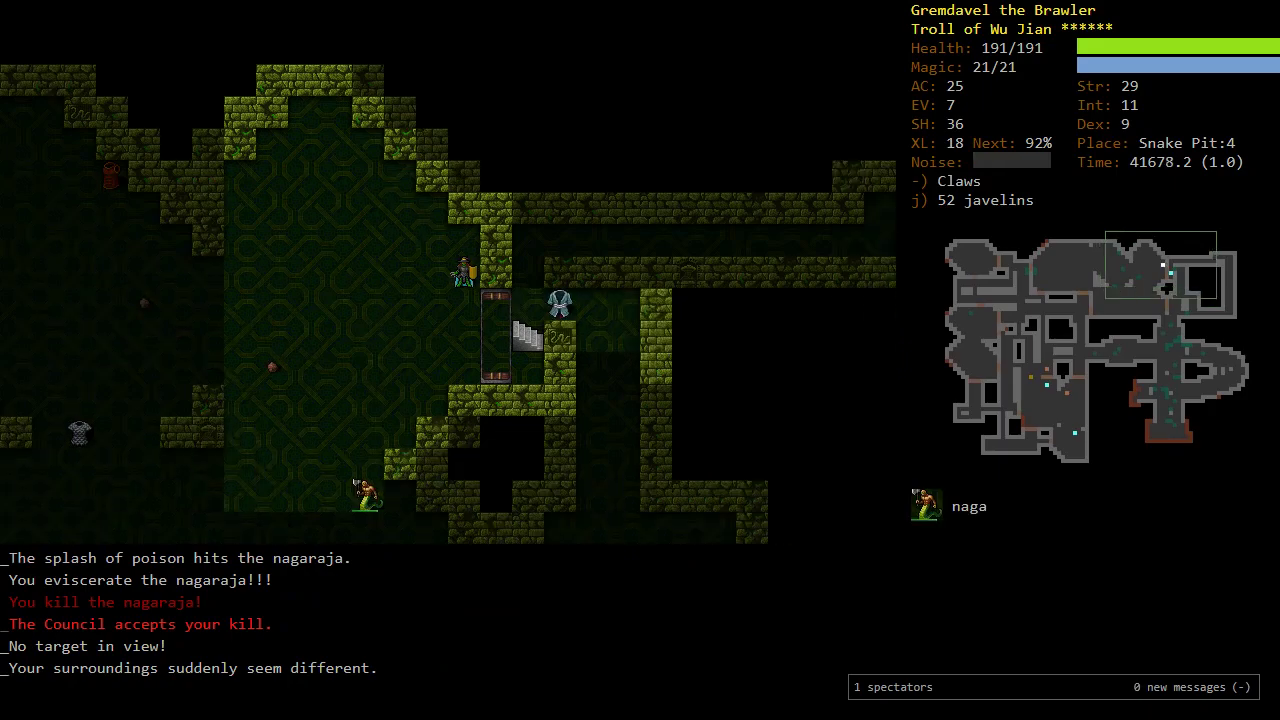
key(n)
key(n)
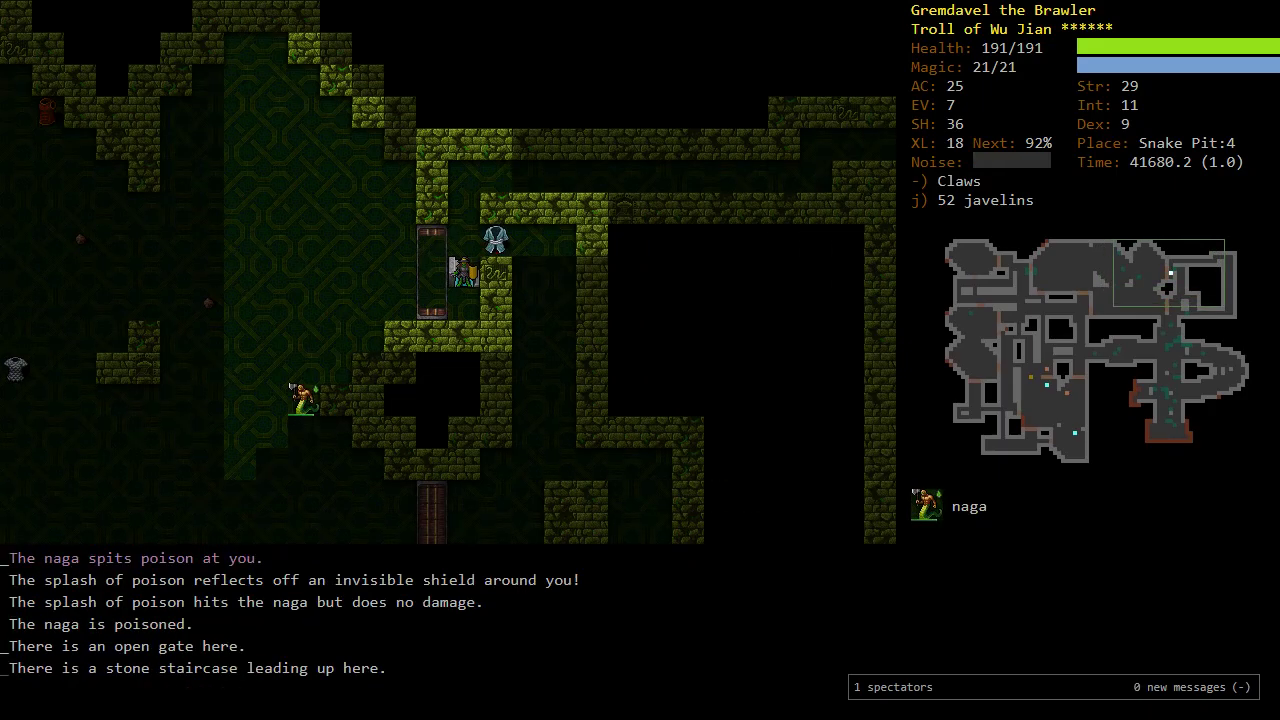
key(h)
key(b)
key(b)
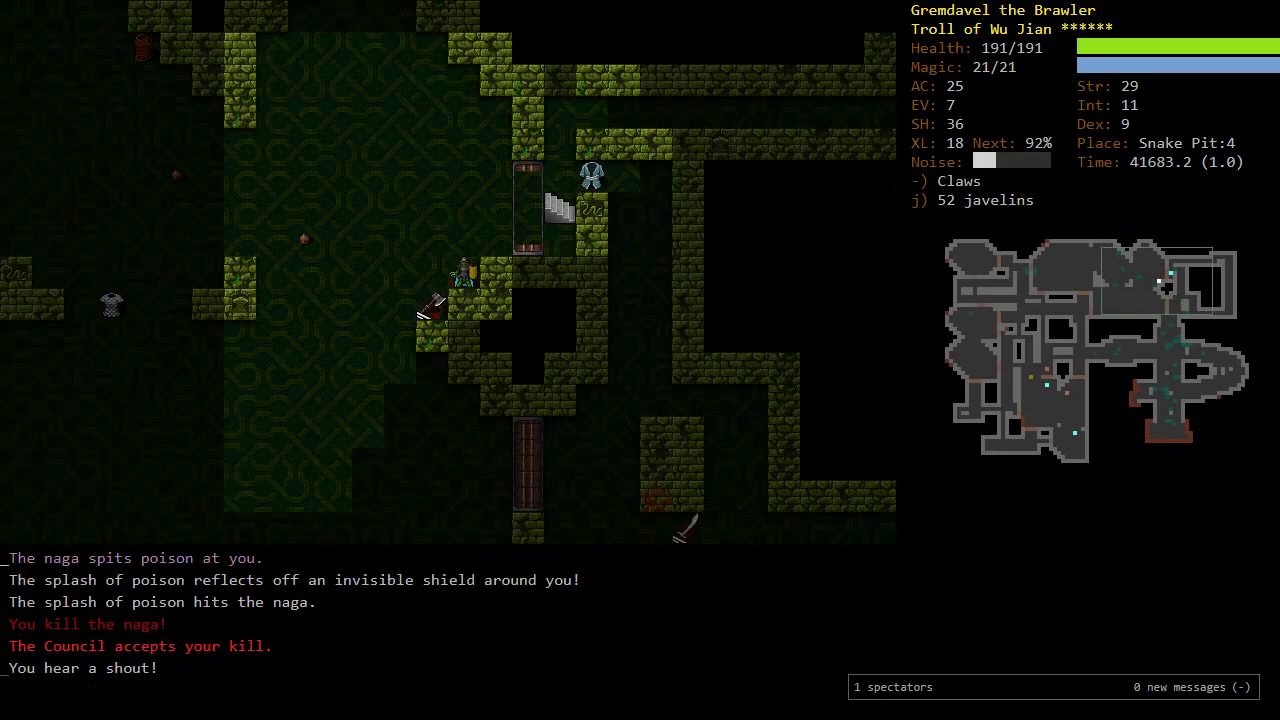
Step: Walk the corridor past the robe, then return to the staircase to await the naga
key(b)
key(u)
key(u)
key(u)
key(u)
key(l)
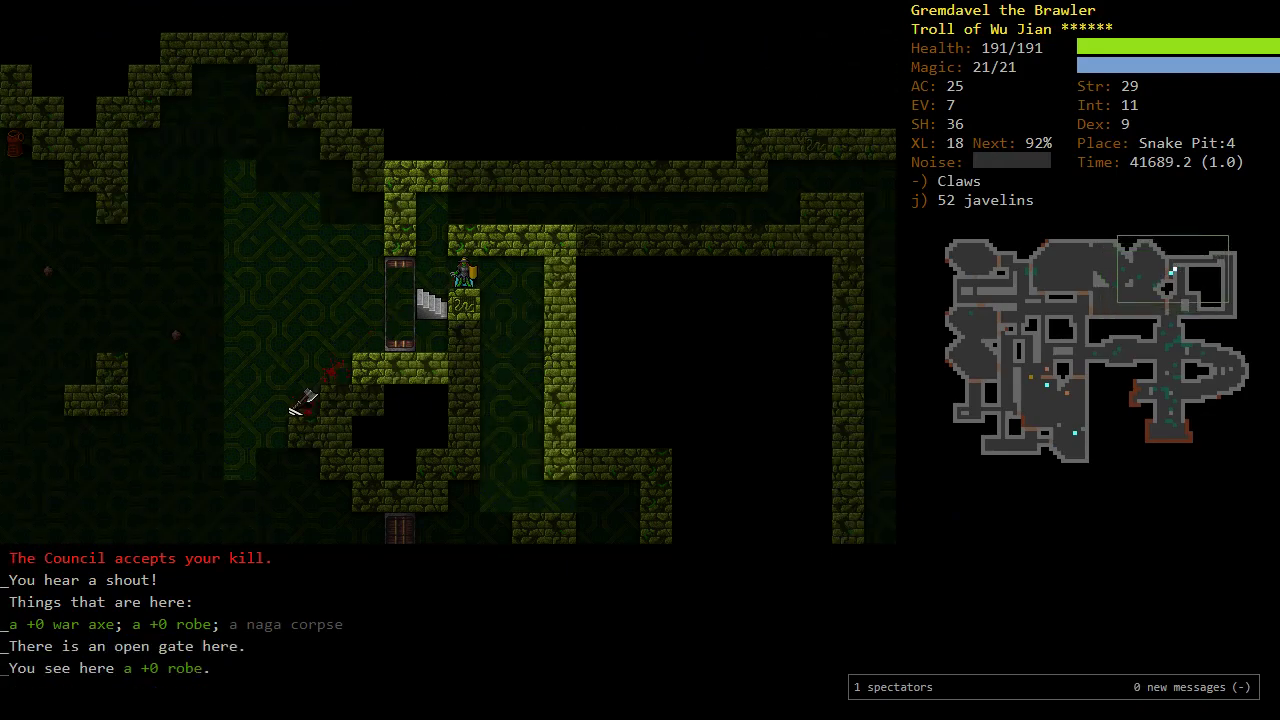
key(n)
key(j)
key(j)
key(j)
key(j)
key(j)
key(k)
key(k)
key(k)
key(y)
key(k)
key(k)
key(b)
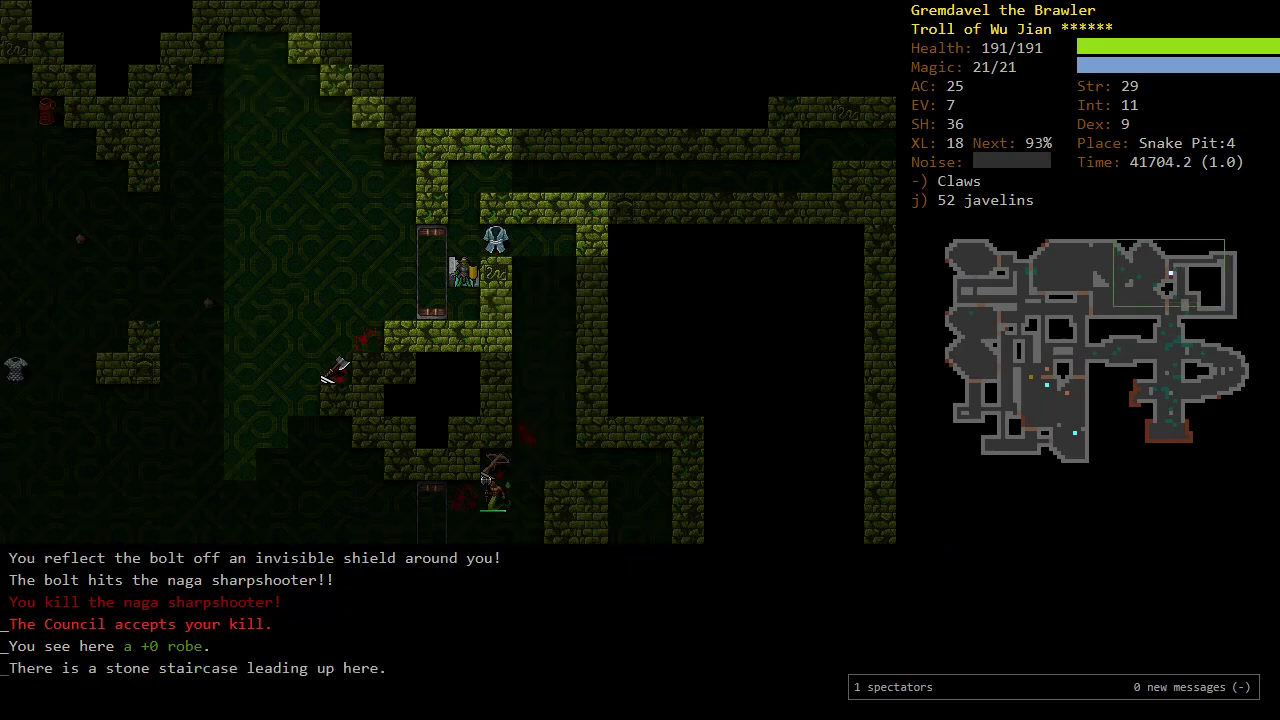
key(s)
key(s)
key(s)
key(s)
key(s)
key(s)
Step: Quiver boomerangs, throw one at the naga, and claw it to death
key(parenright)
key(f)
key(f)
key(u)
key(n)
key(n)
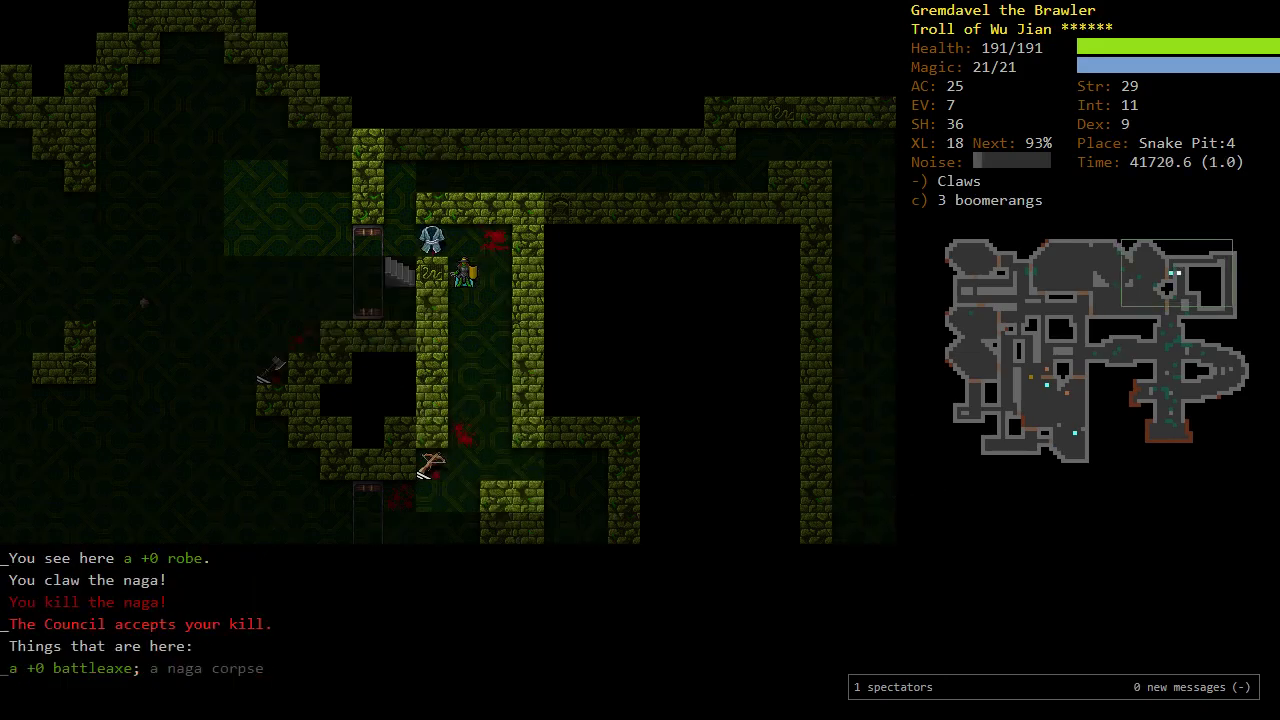
key(j)
key(j)
key(j)
key(j)
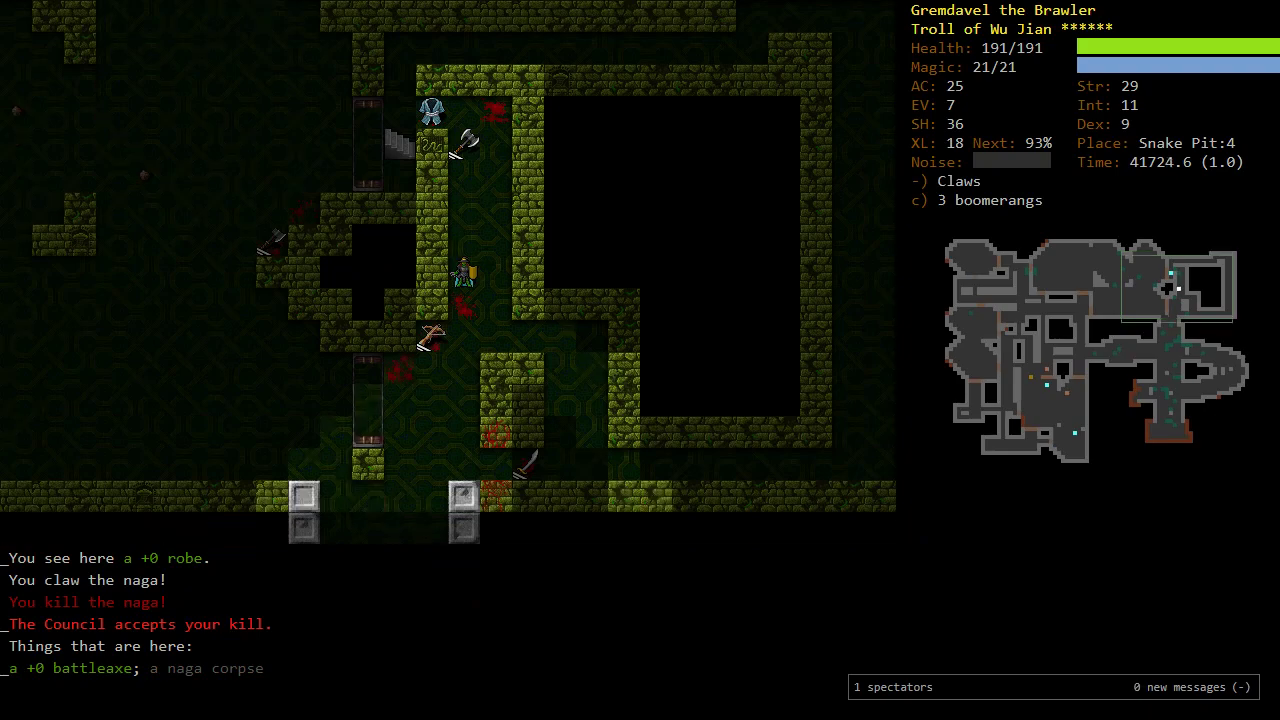
Step: Walk south and kill the naga
key(j)
key(j)
key(j)
key(j)
key(j)
key(j)
key(j)
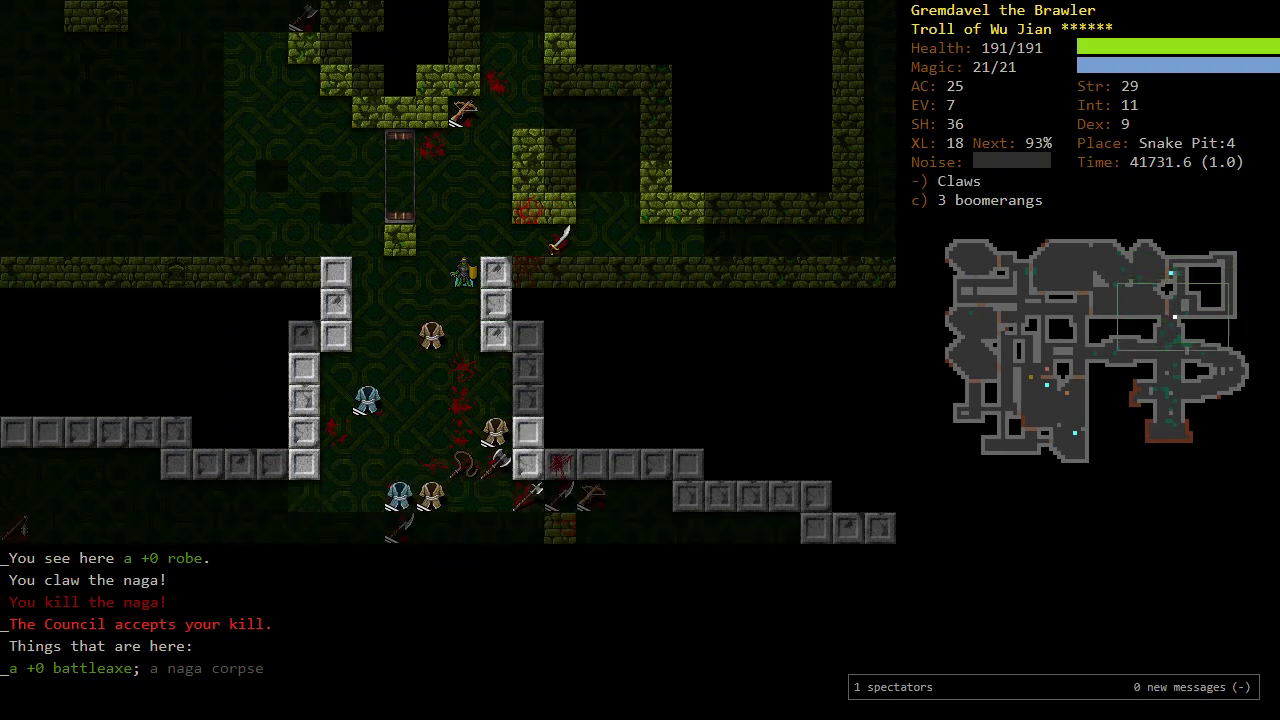
key(j)
key(j)
key(j)
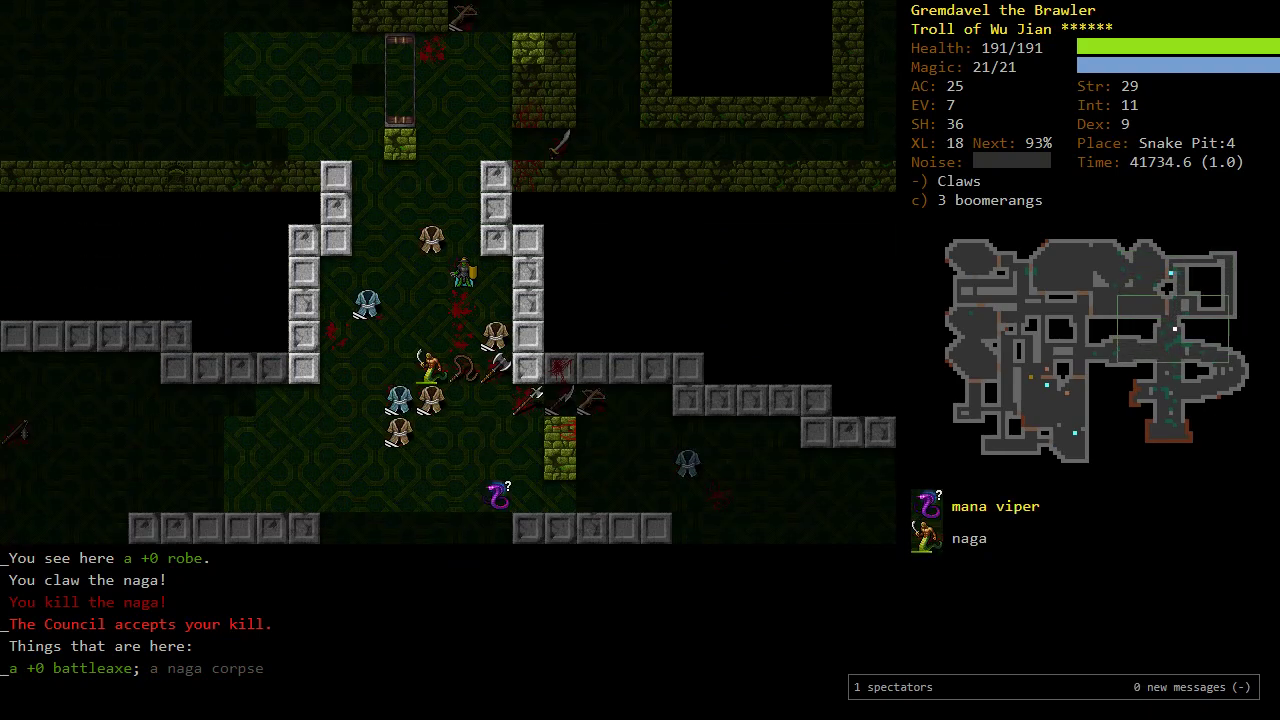
key(k)
key(k)
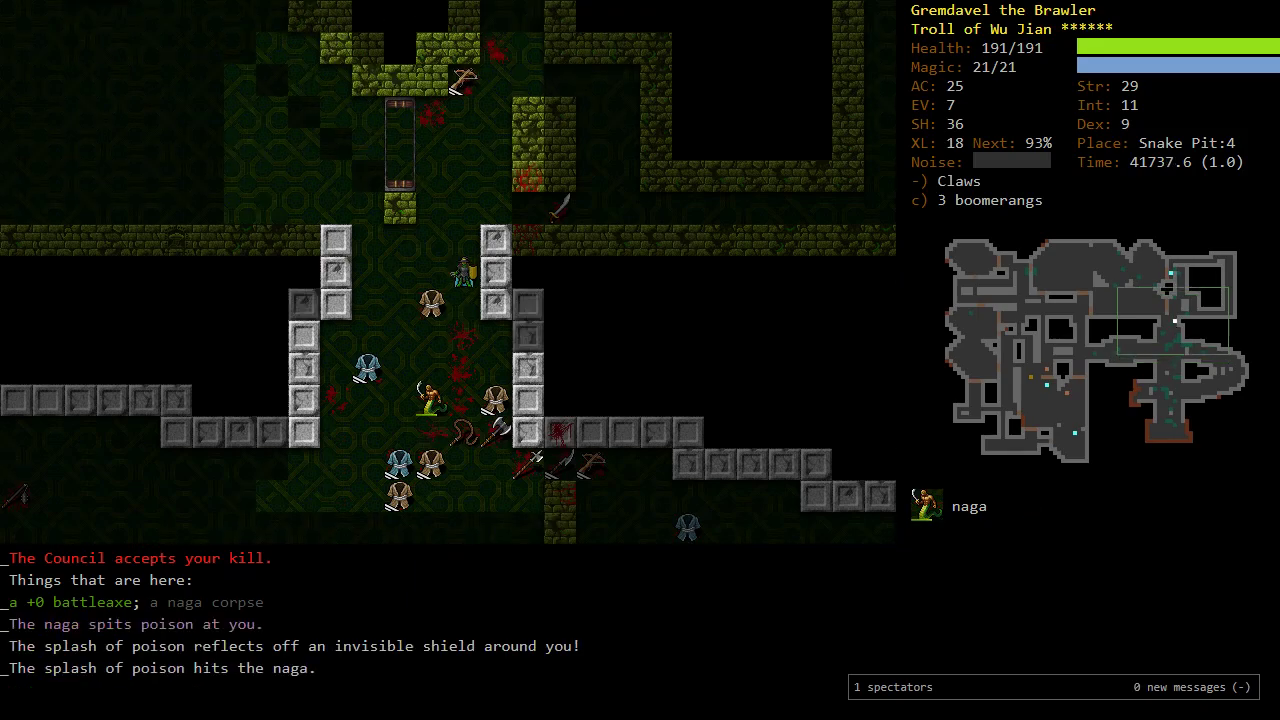
key(h)
key(j)
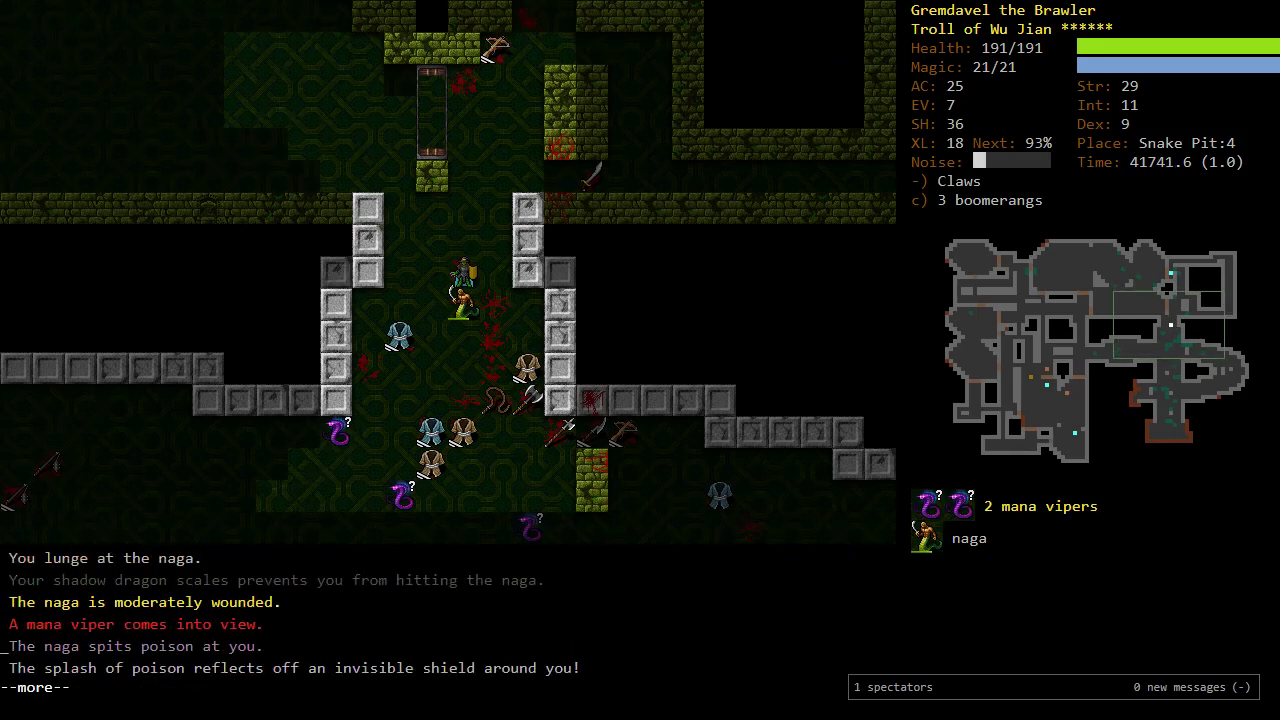
key(j)
key(j)
key(j)
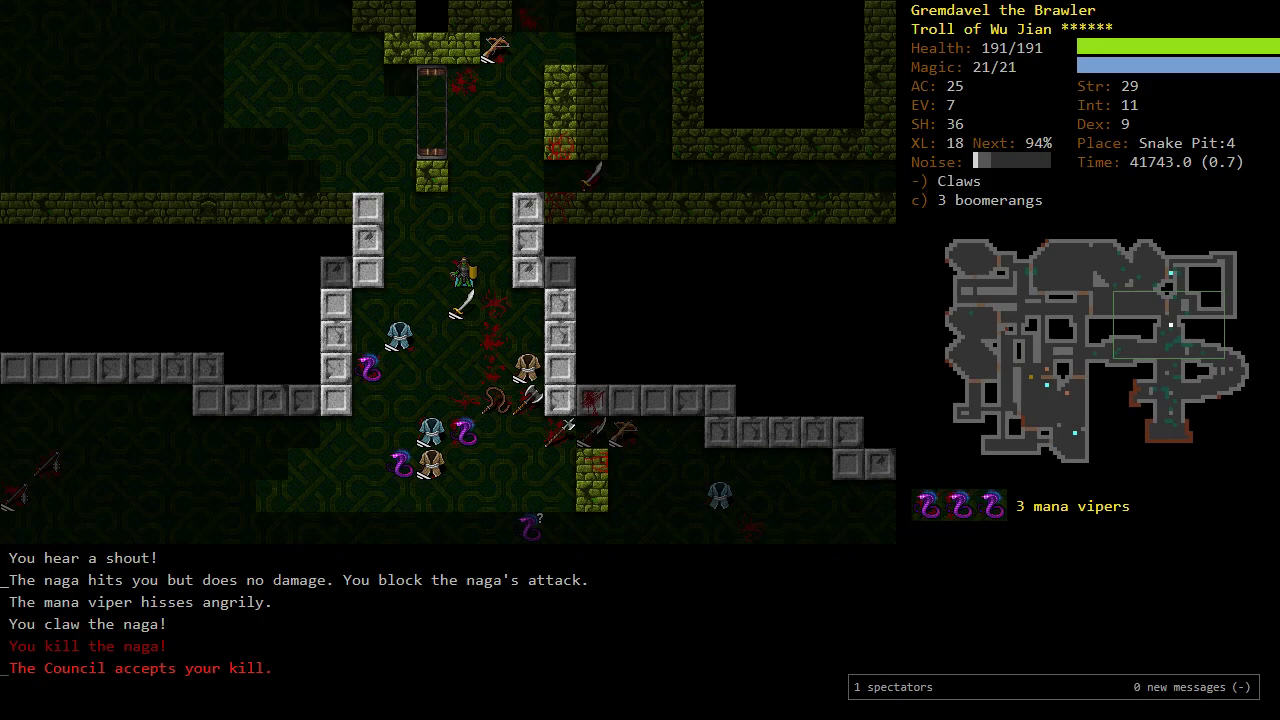
Step: Attack and kill the mana vipers to the west
key(h)
key(y)
key(j)
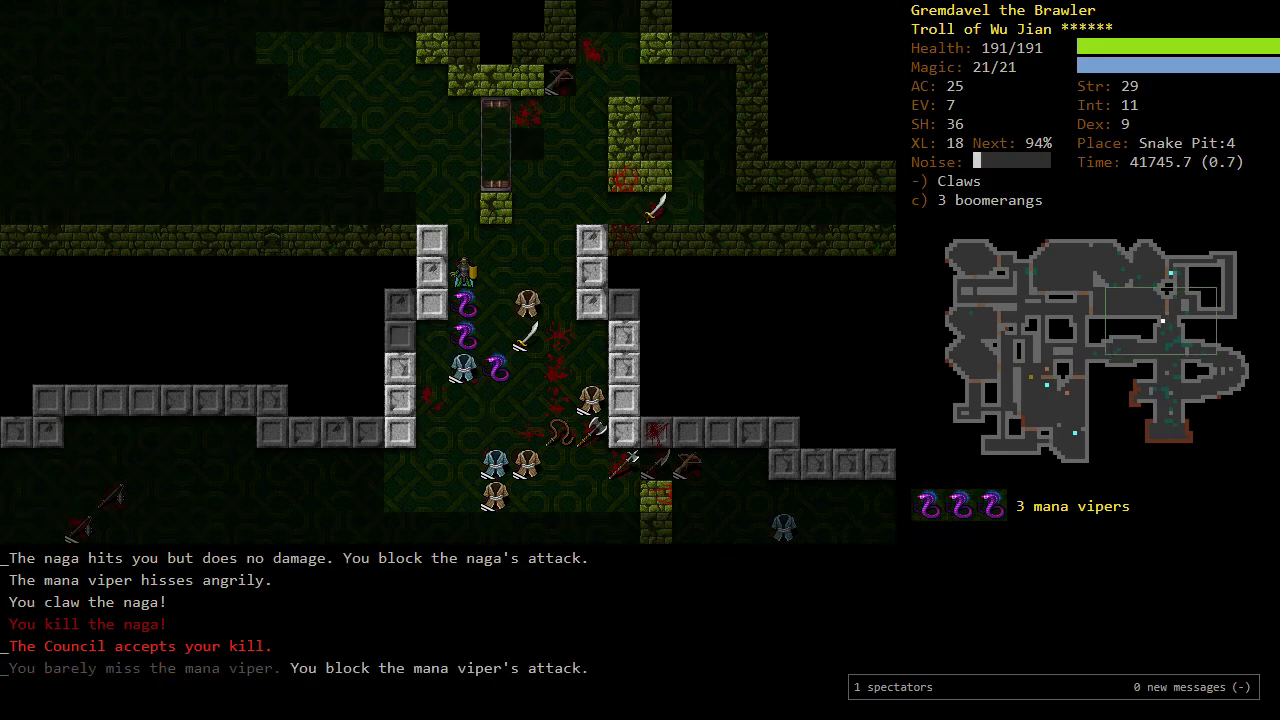
key(j)
key(n)
key(j)
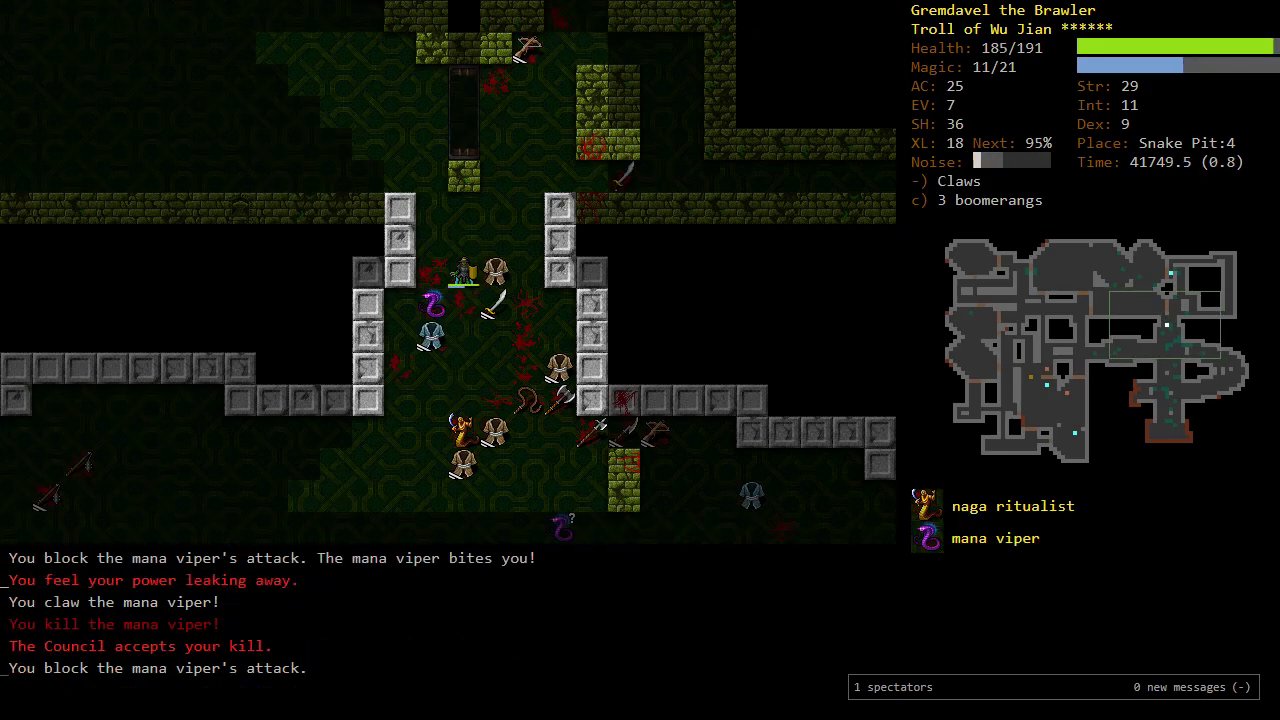
key(b)
key(b)
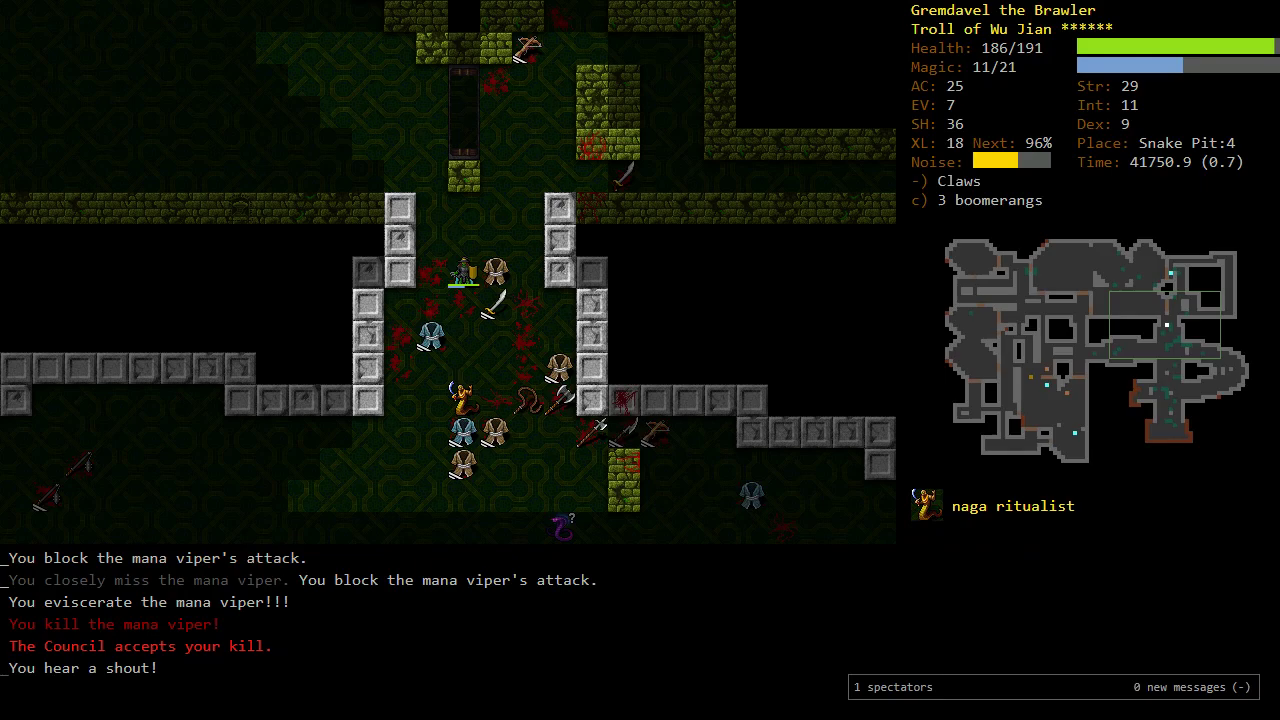
Step: Lunge at the naga ritualist and step onto the scimitar pile
key(j)
key(j)
key(j)
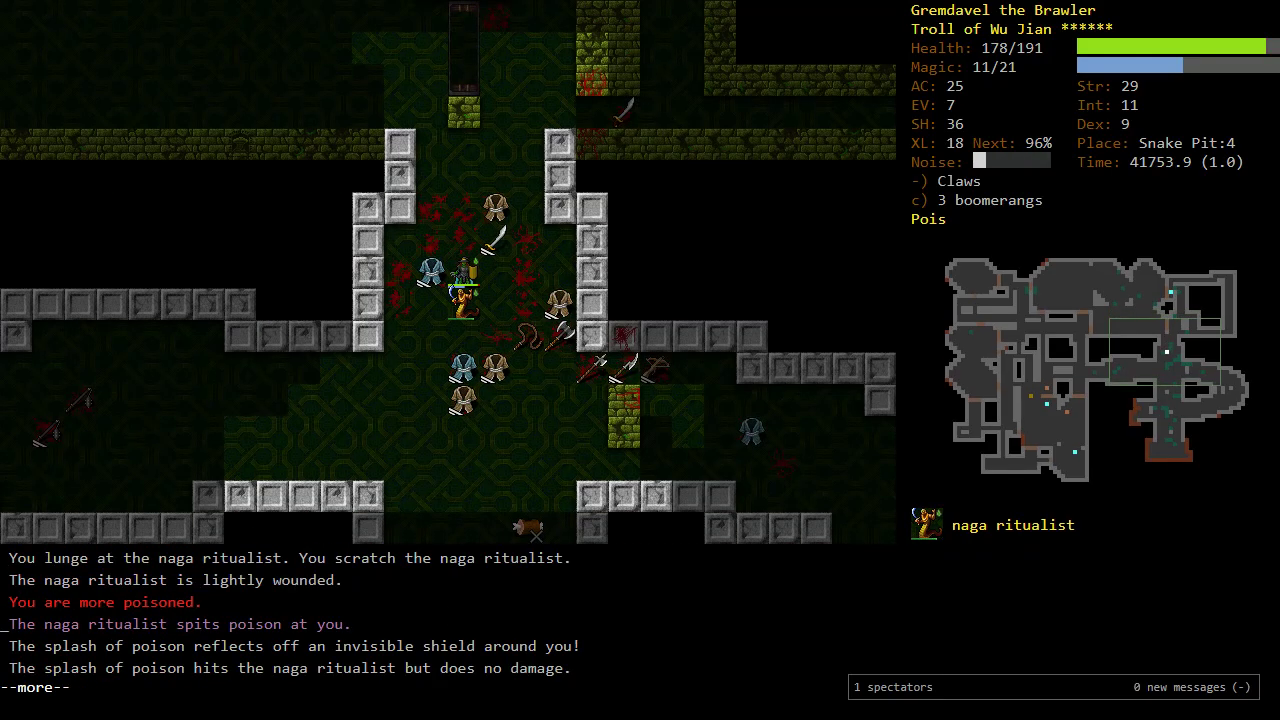
key(j)
key(j)
key(j)
key(j)
key(k)
key(u)
Step: Retreat north to rest off the poison, then walk back south into the room
key(k)
key(k)
key(k)
key(k)
key(k)
key(u)
key(5)
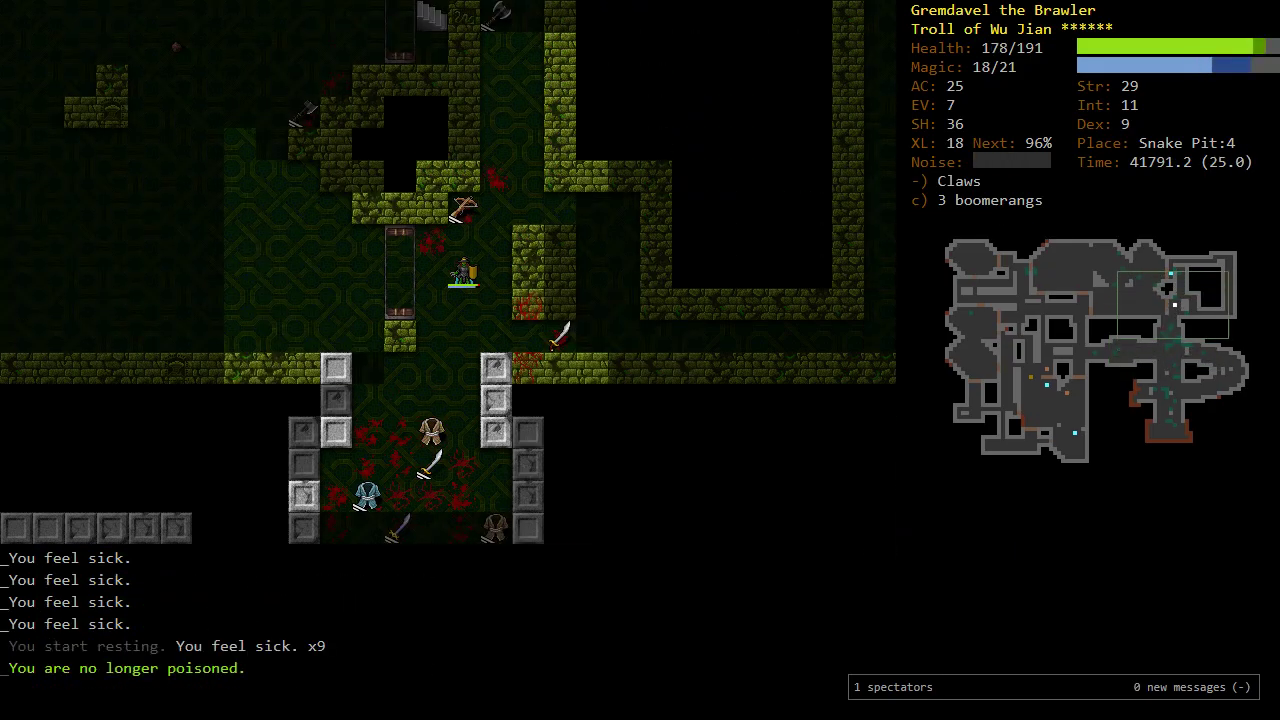
key(5)
key(j)
key(j)
key(j)
key(j)
key(j)
key(j)
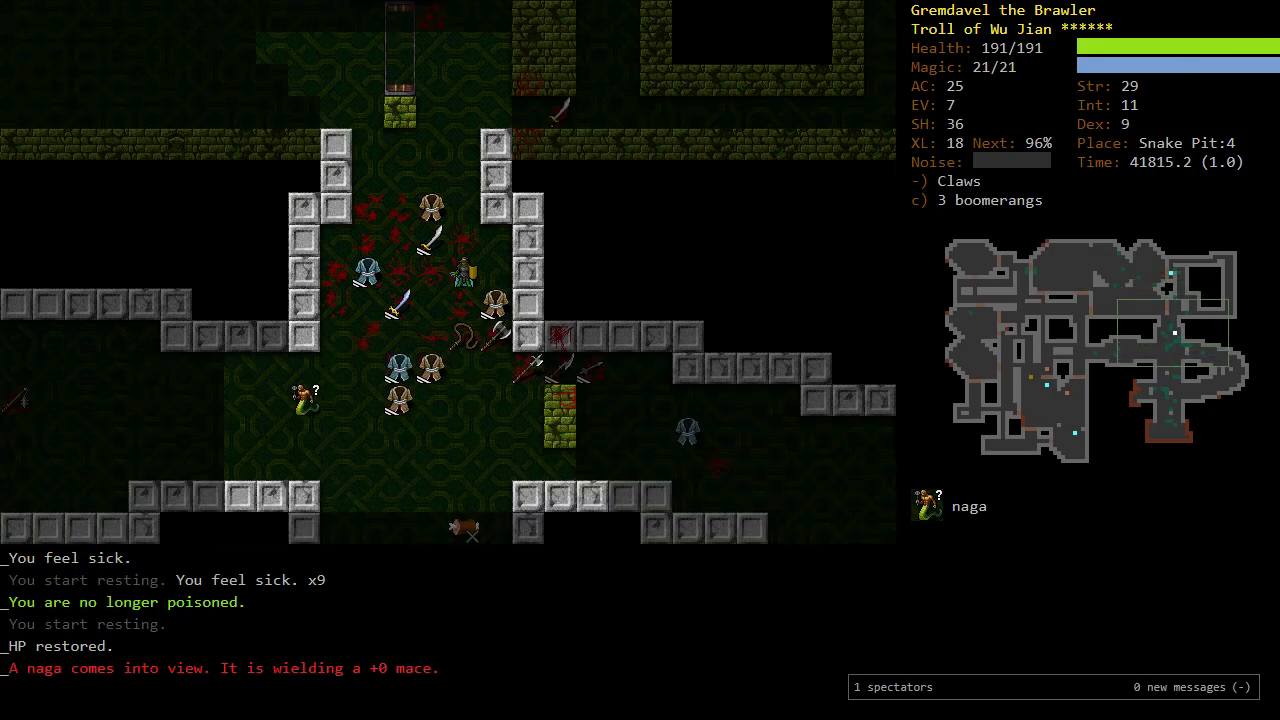
Step: Kill the naga on its mace and advance north to lunge at the nagaraja
key(b)
key(b)
key(b)
key(j)
key(j)
key(j)
key(j)
key(l)
key(k)
key(k)
key(k)
key(s)
key(s)
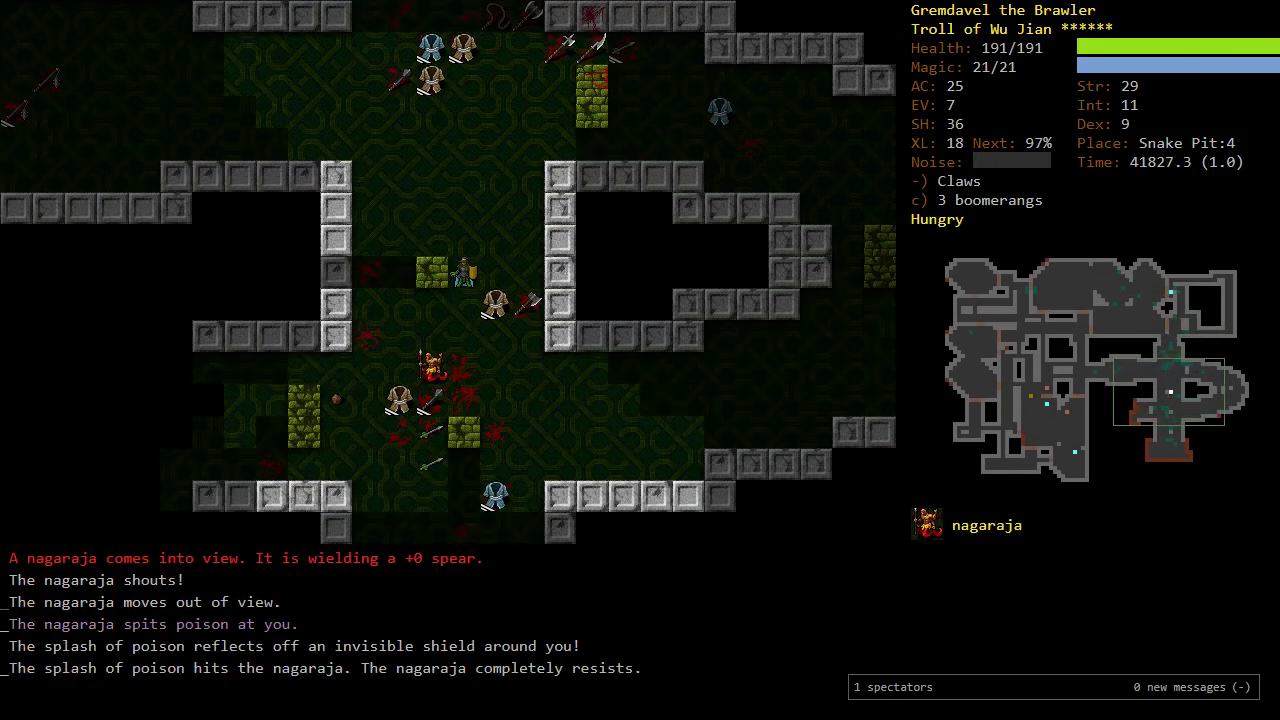
key(s)
key(j)
key(j)
key(j)
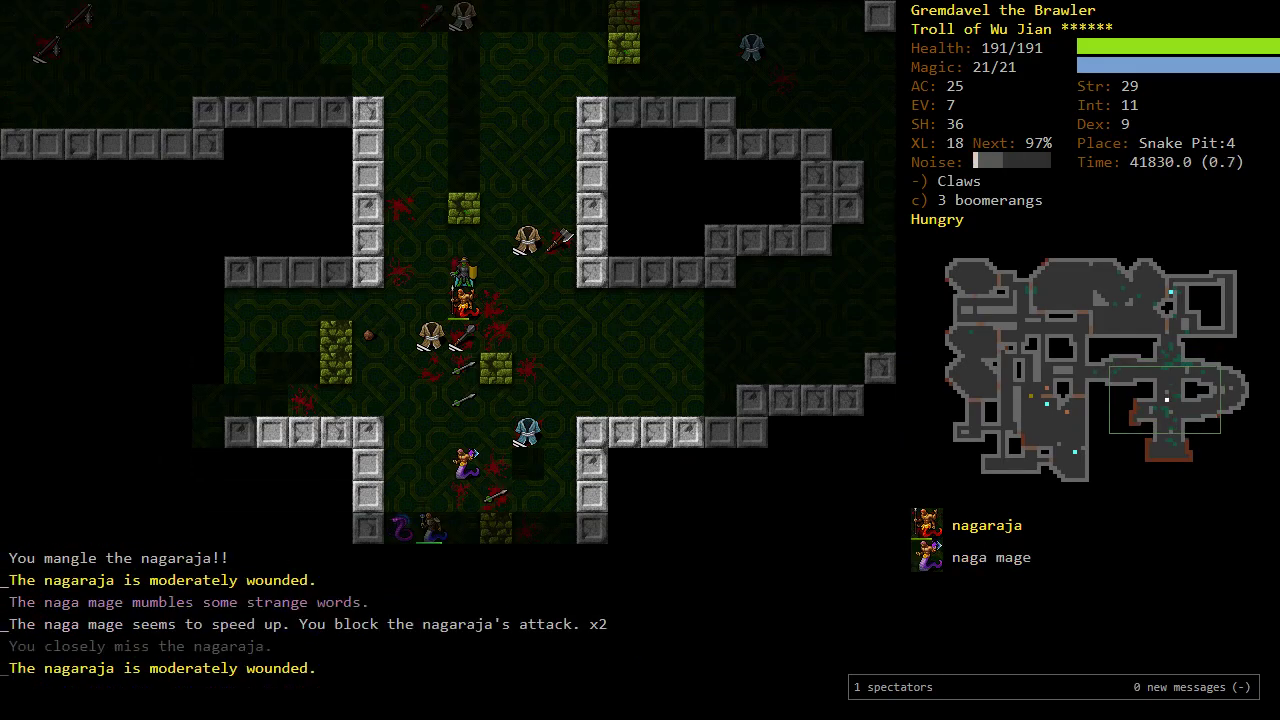
key(j)
key(j)
key(j)
key(j)
key(j)
key(j)
Step: Fight the nagaraja with claws and a boomerang until its reflected lance kills it
key(l)
key(l)
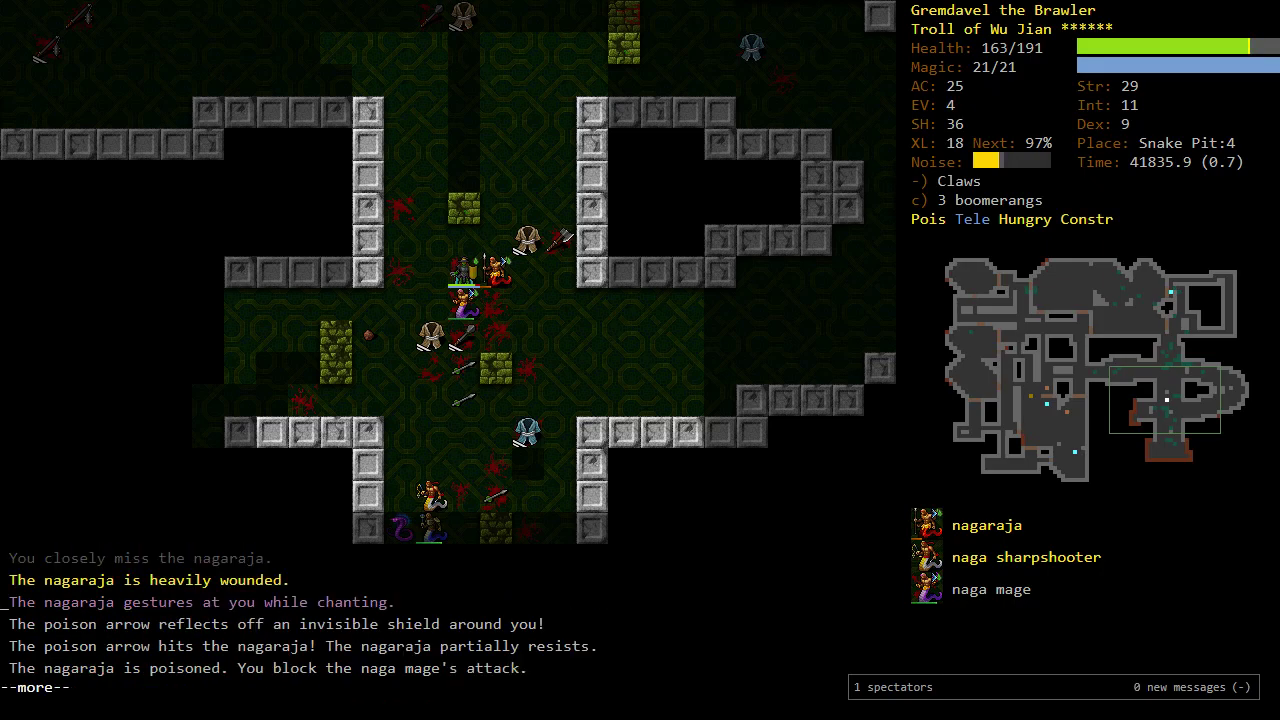
key(l)
key(l)
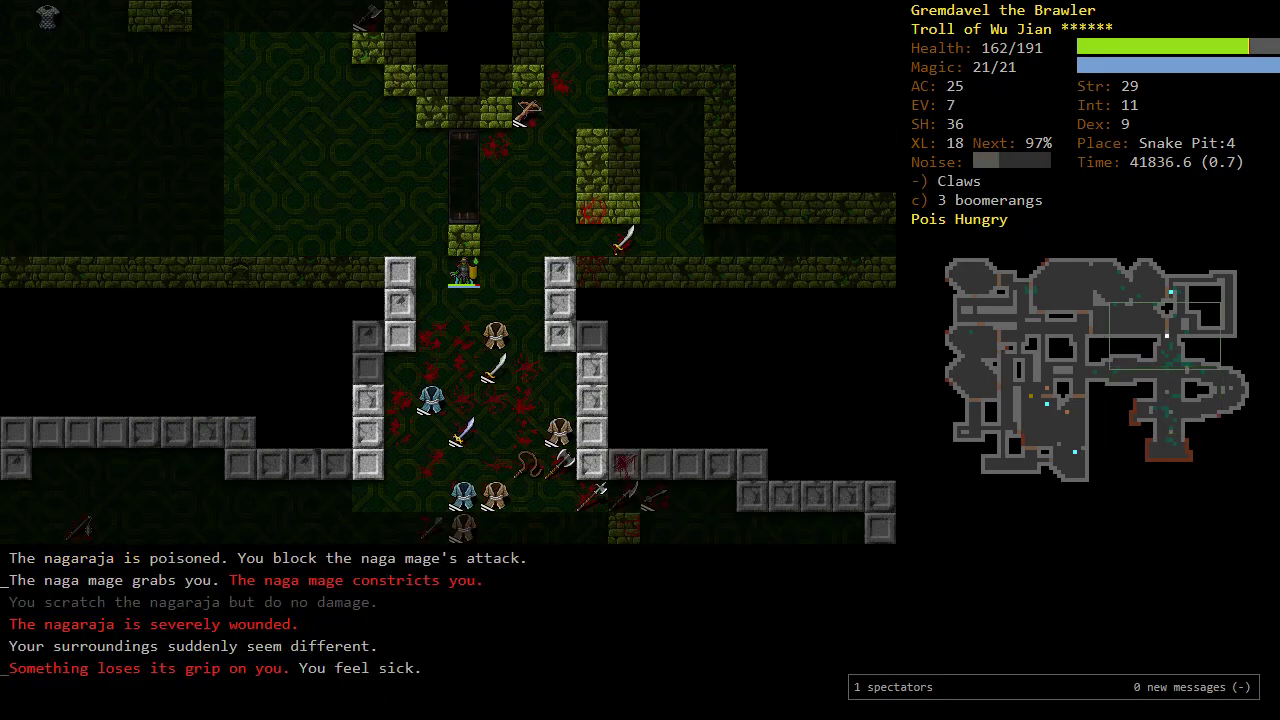
key(u)
key(u)
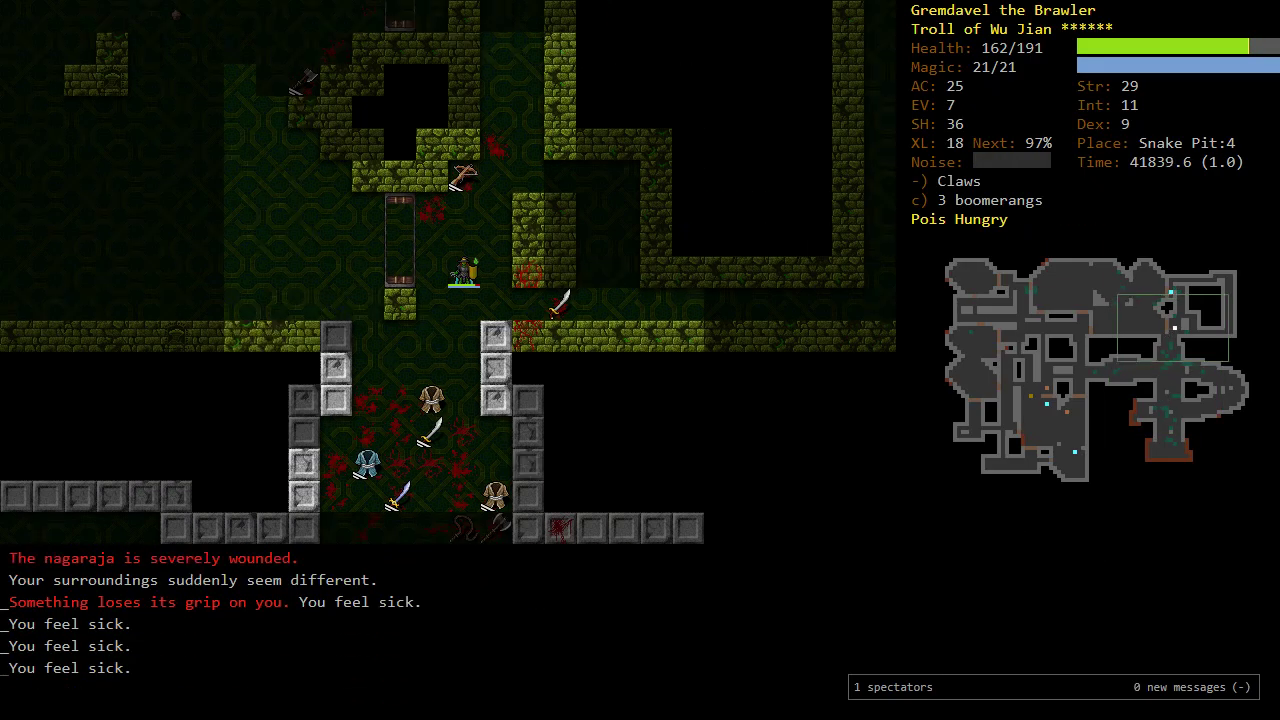
key(5)
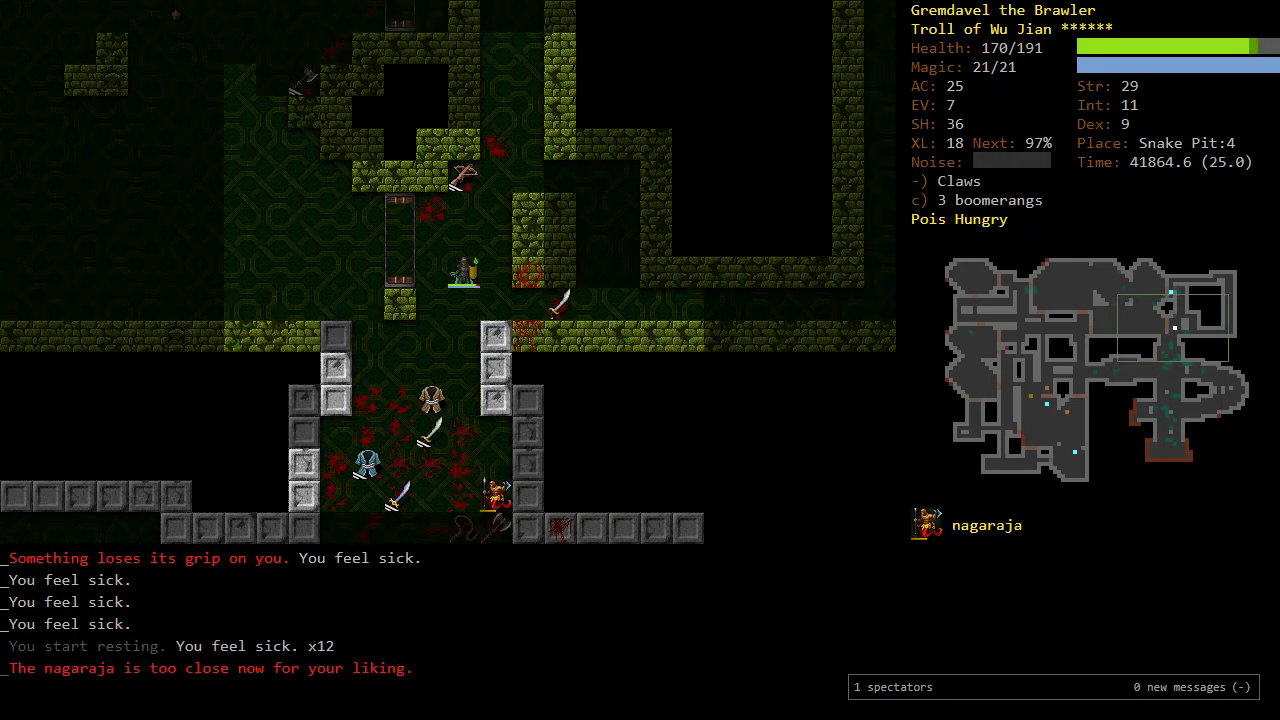
key(l)
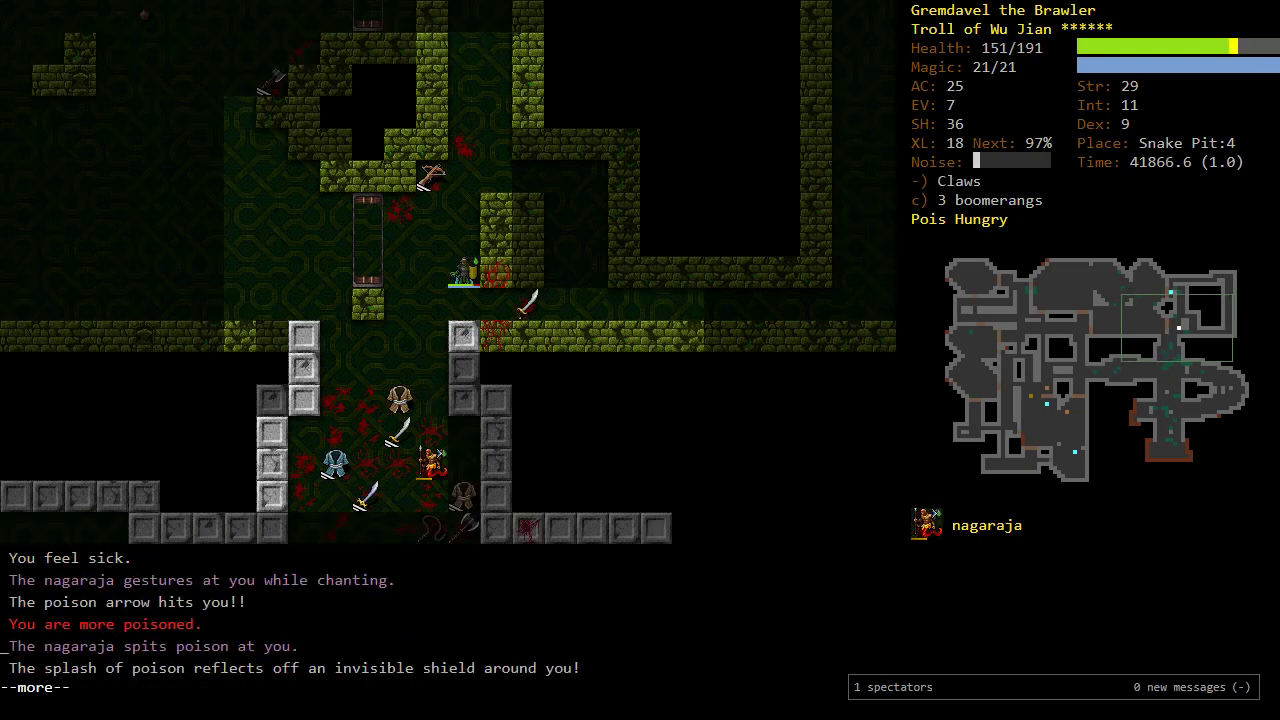
key(f)
key(f)
key(f)
key(n)
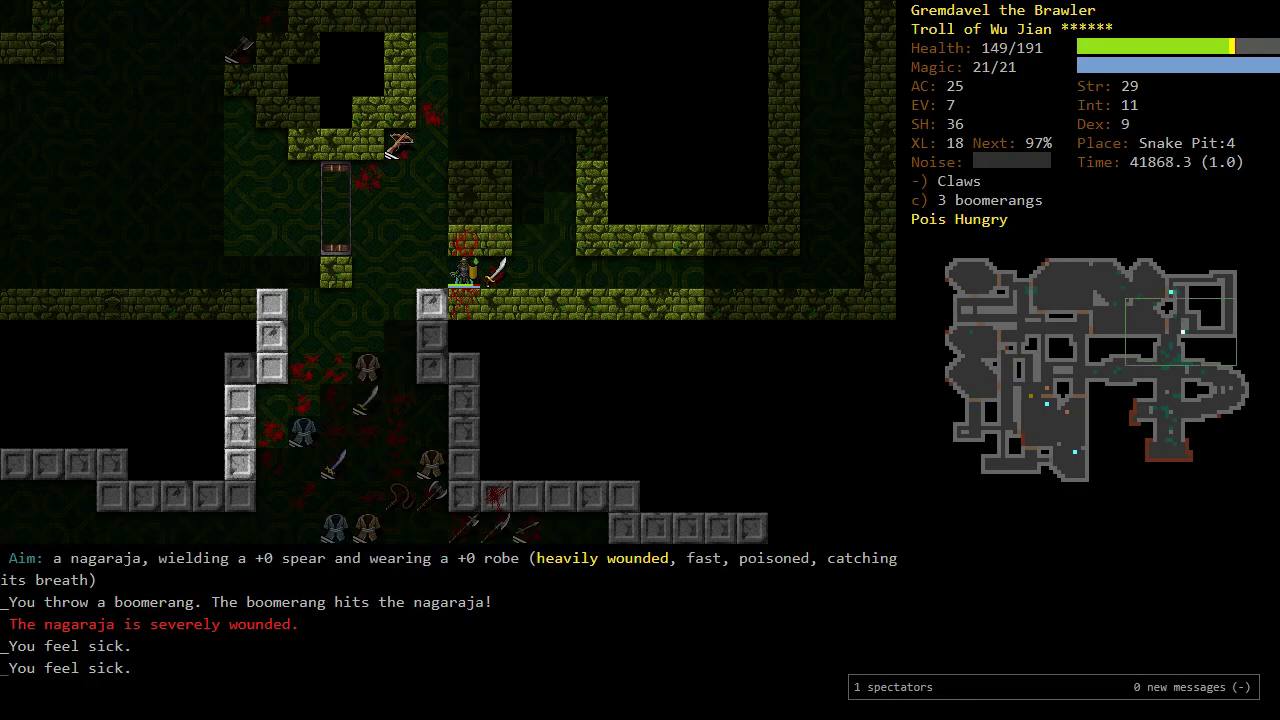
key(5)
key(h)
key(Return)
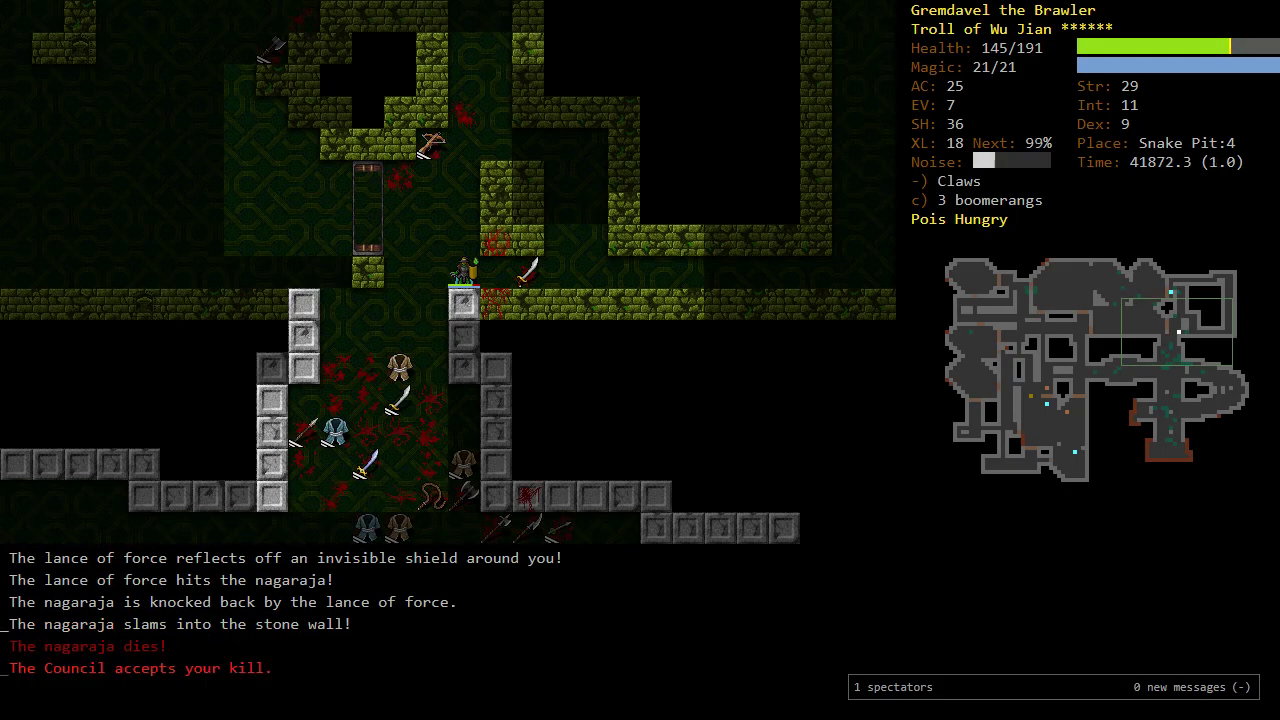
Step: Kill the naga mage, then rest off the poison and step onto the robe
key(l)
key(5)
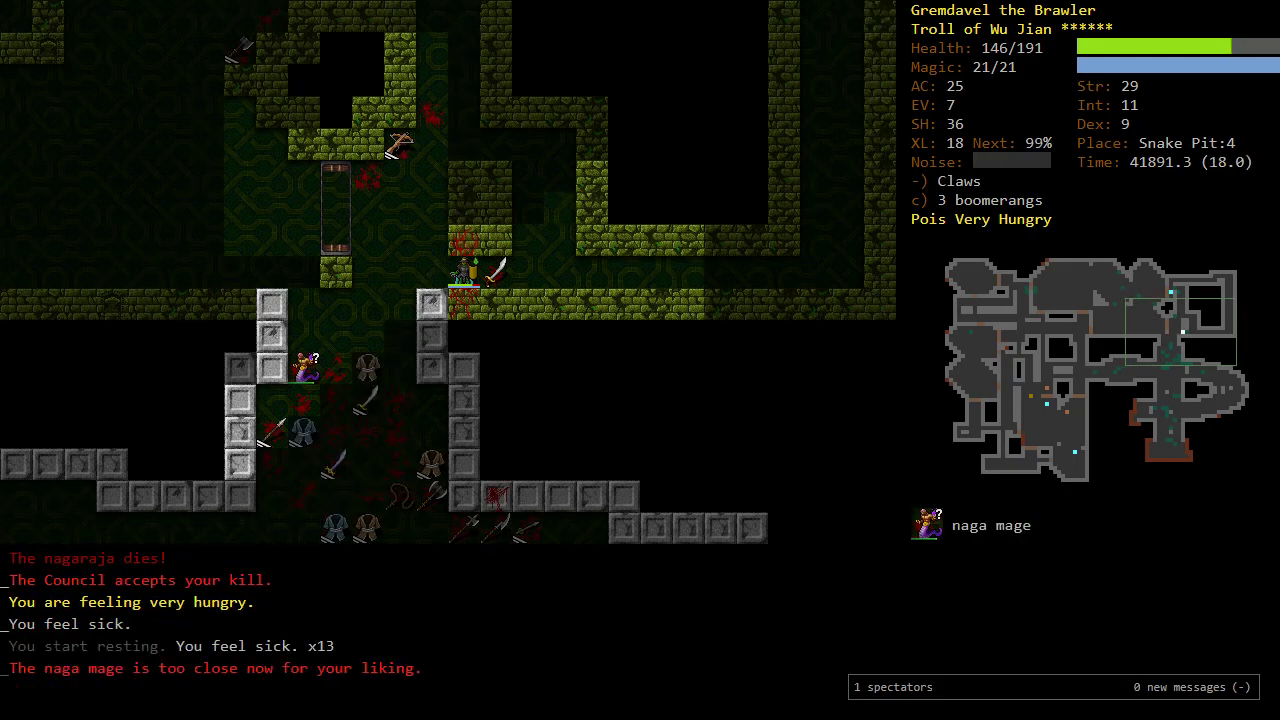
key(b)
key(h)
key(h)
key(h)
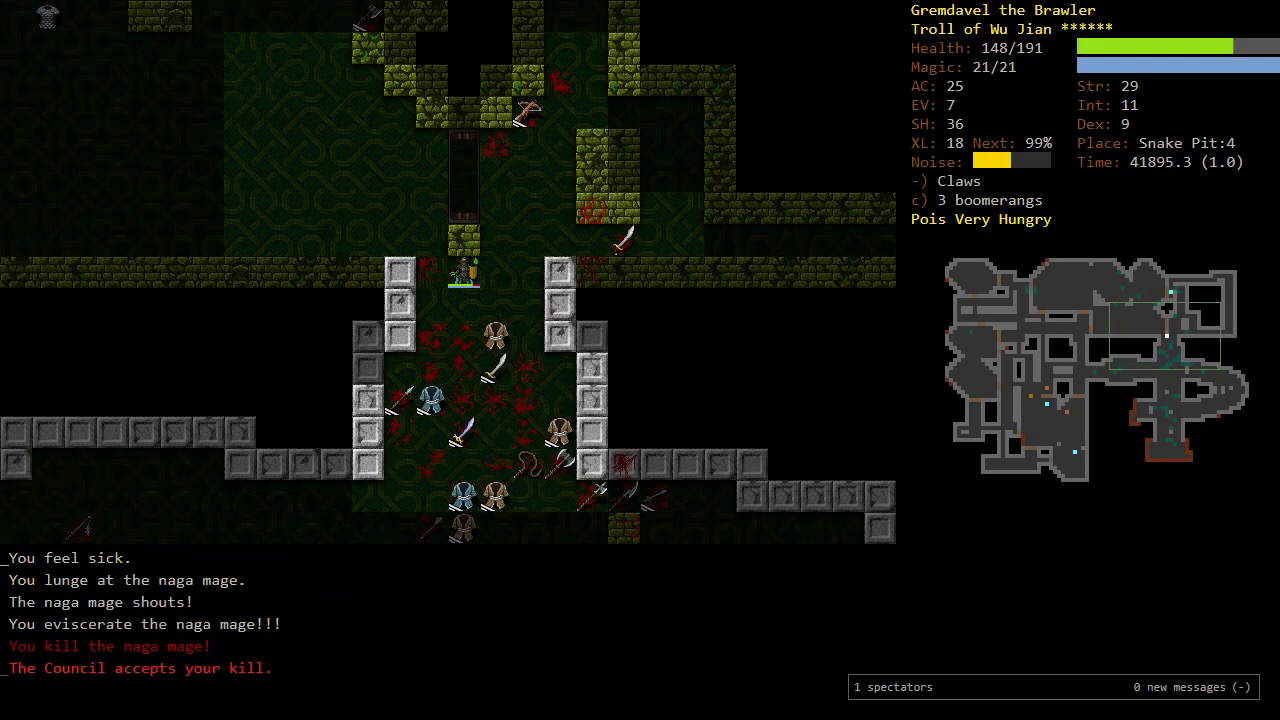
key(5)
key(5)
key(n)
key(j)
Step: Cross the item piles southward and kill the nagaraja
key(j)
key(j)
key(j)
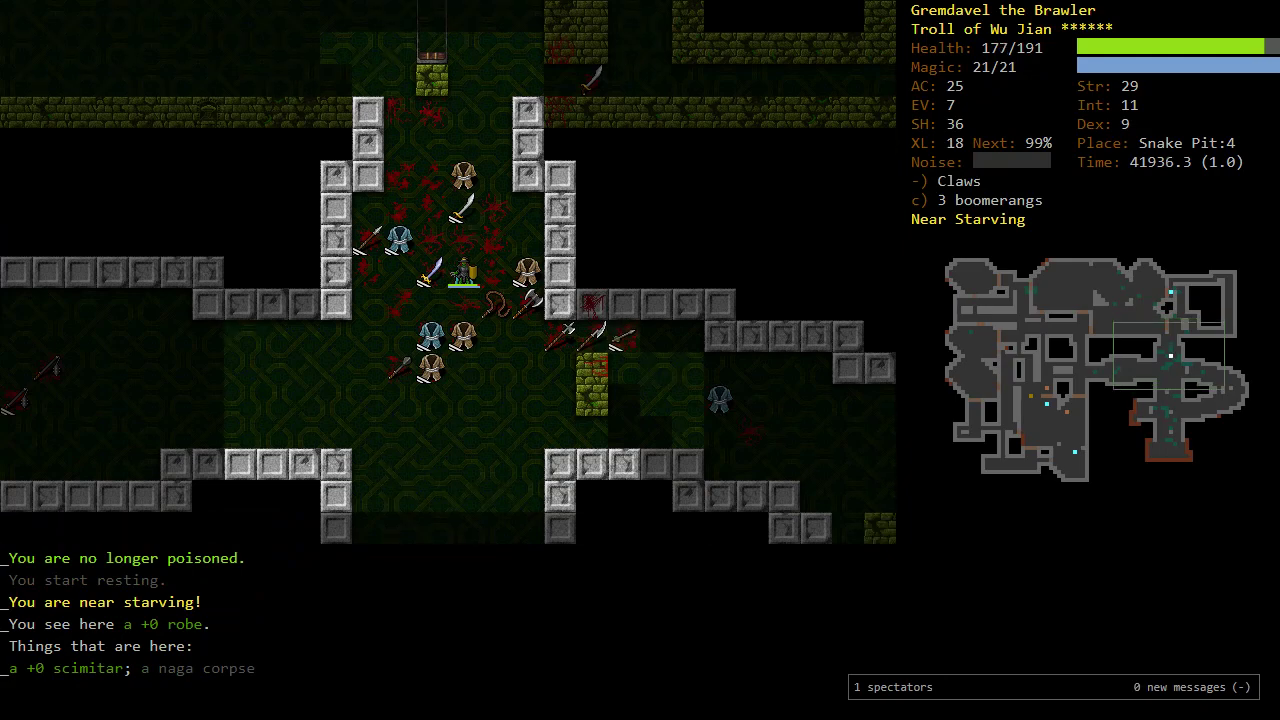
key(j)
key(j)
key(b)
key(k)
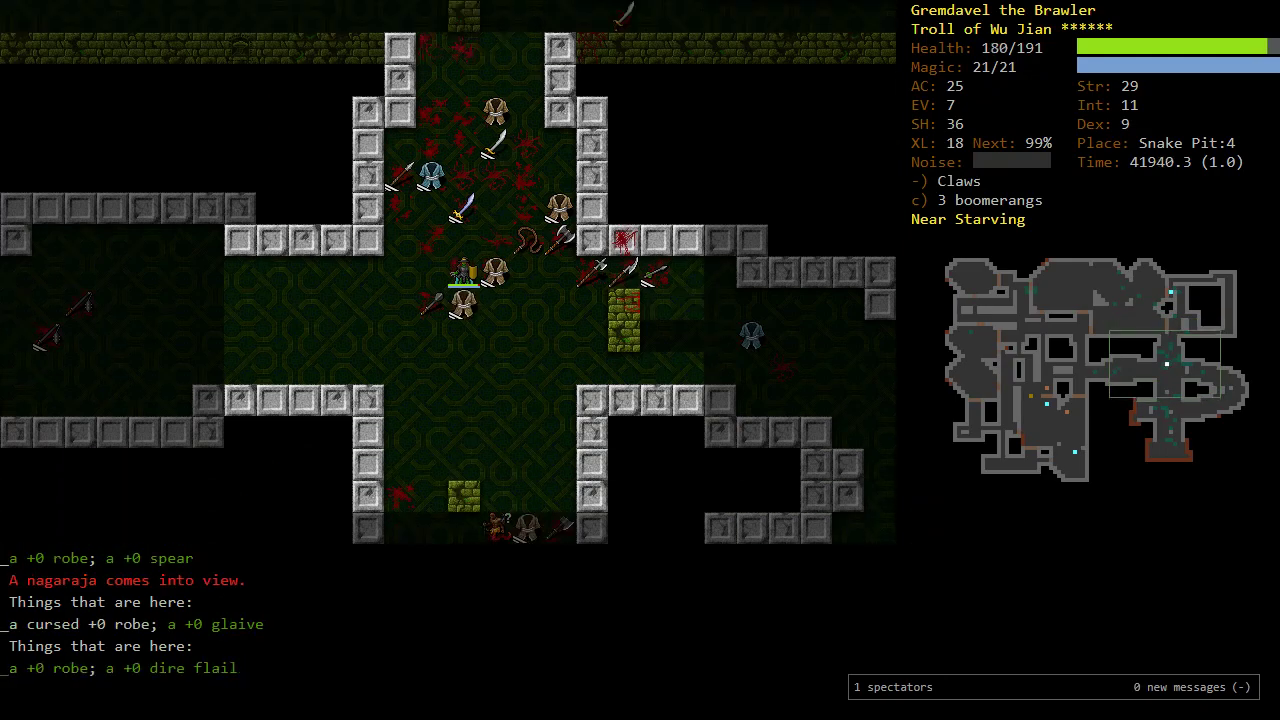
key(j)
key(n)
key(j)
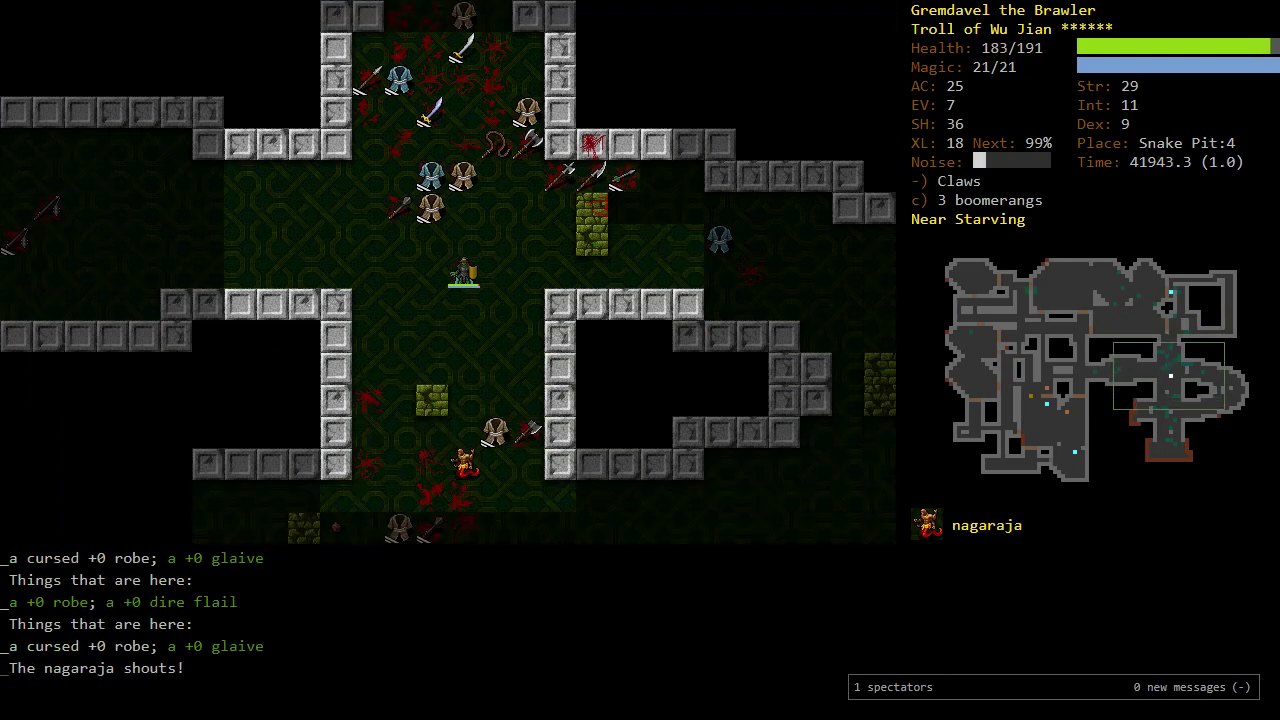
key(j)
key(j)
key(j)
key(j)
key(j)
key(j)
key(j)
key(j)
key(j)
key(j)
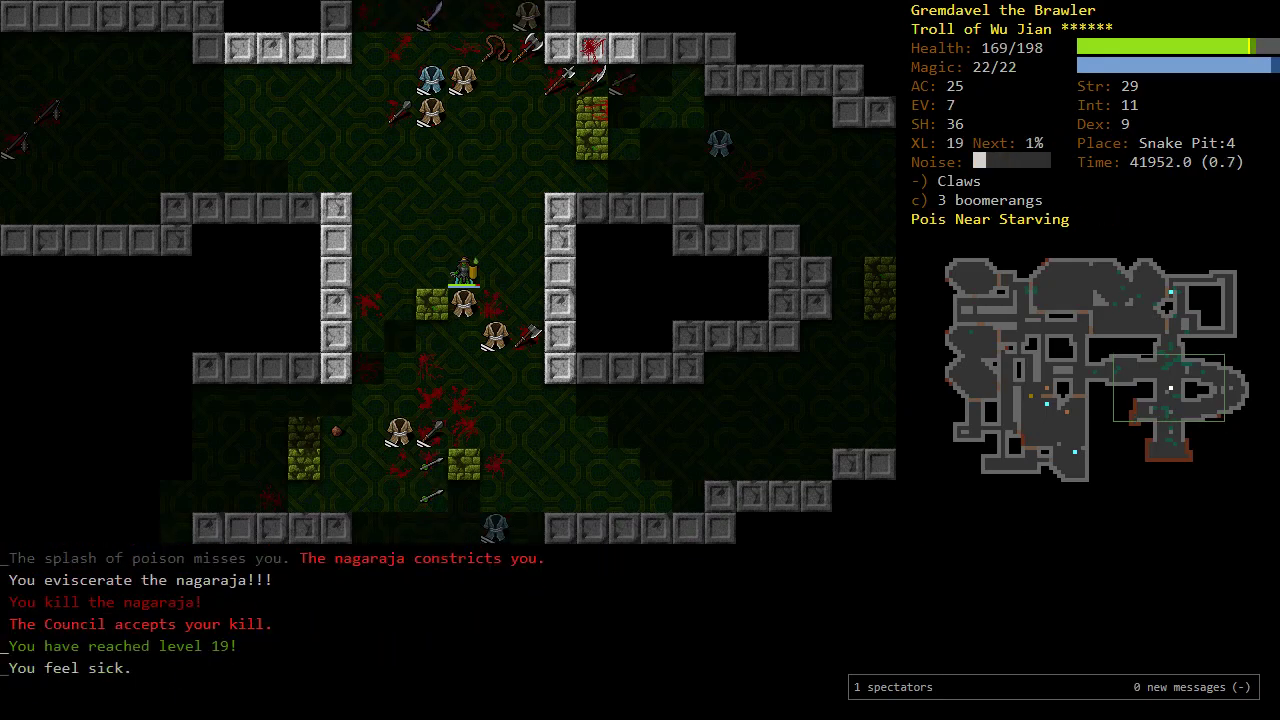
key(j)
Step: Kill the naga, then rest on the sling pile
key(n)
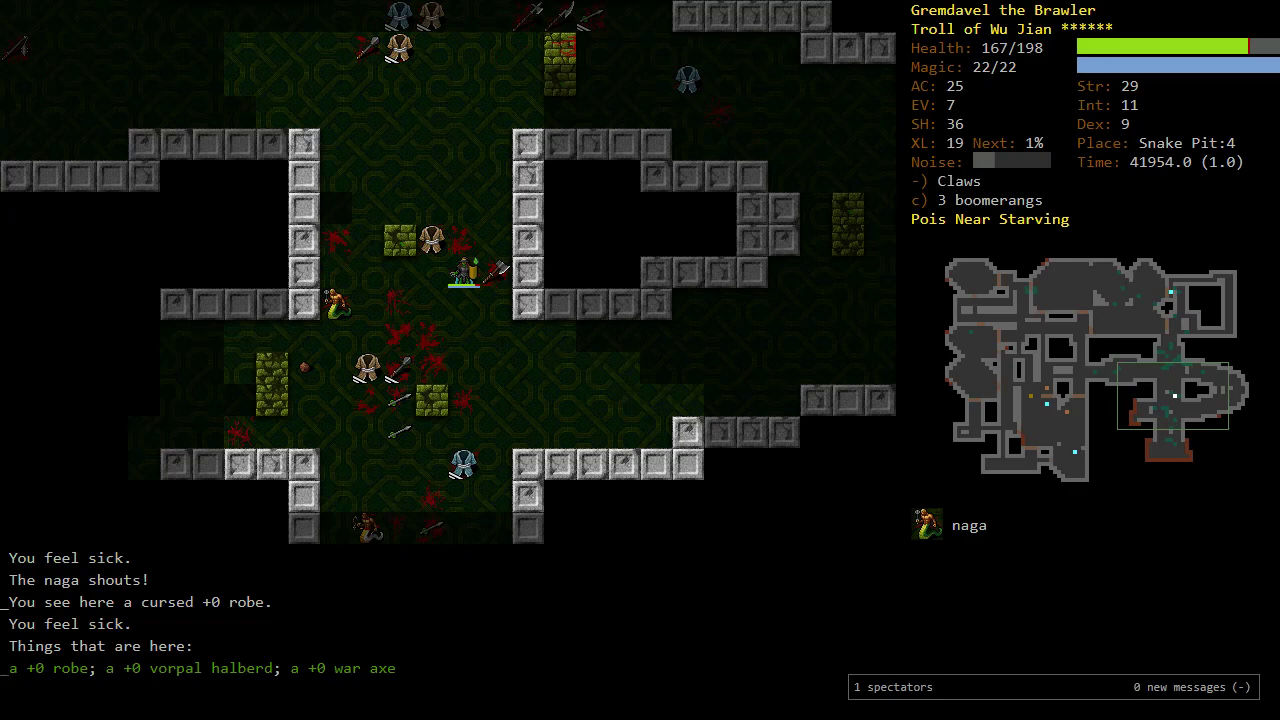
key(b)
key(h)
key(h)
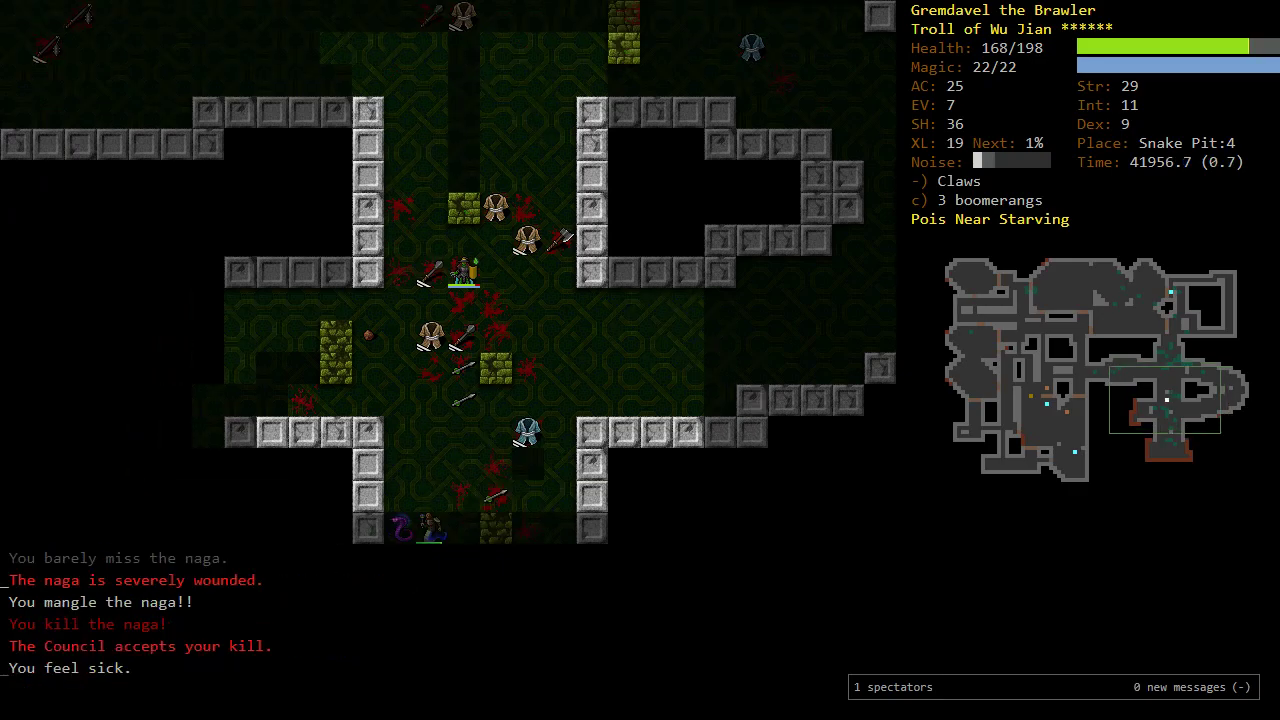
key(h)
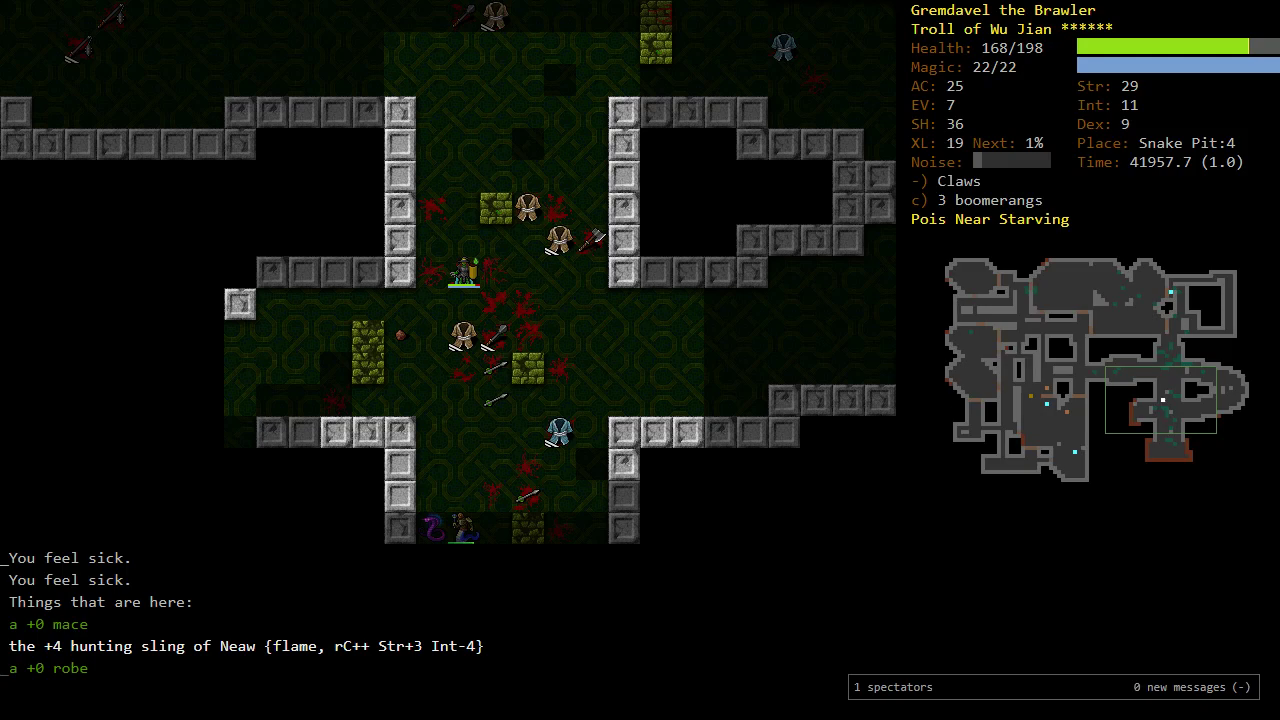
key(l)
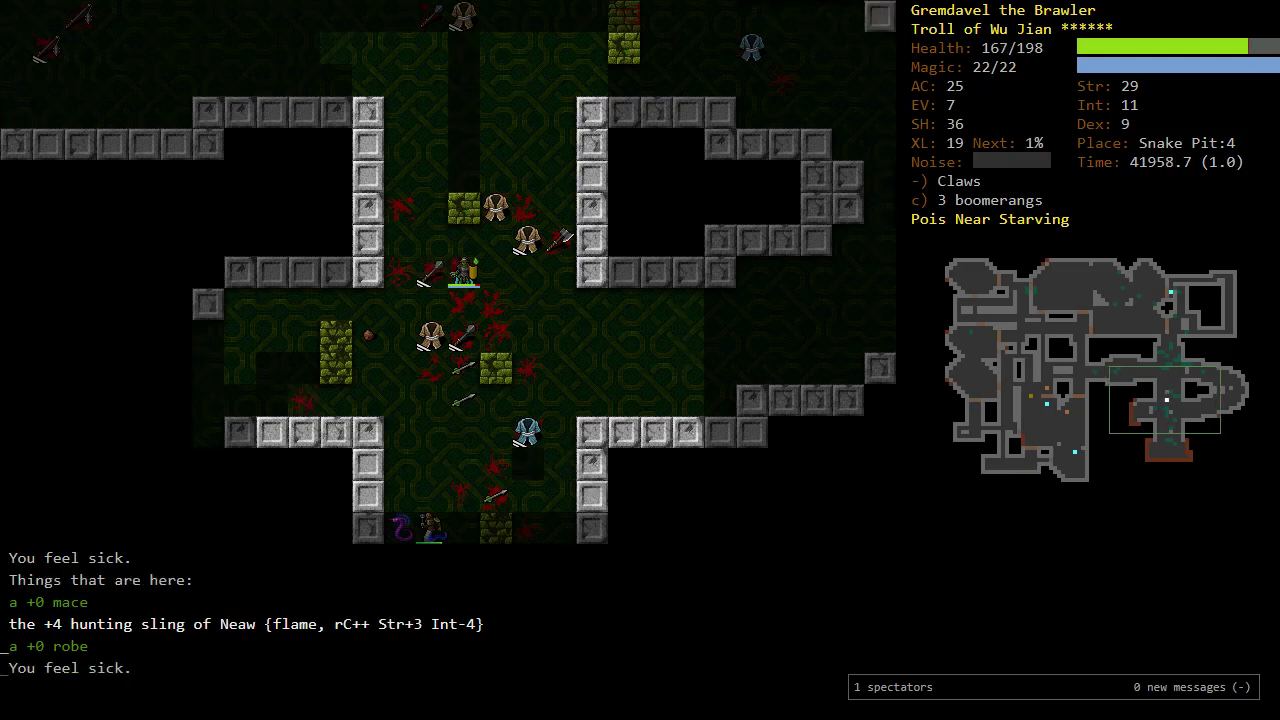
key(5)
Step: Kill the approaching naga and lunge at the naga mage
key(n)
key(n)
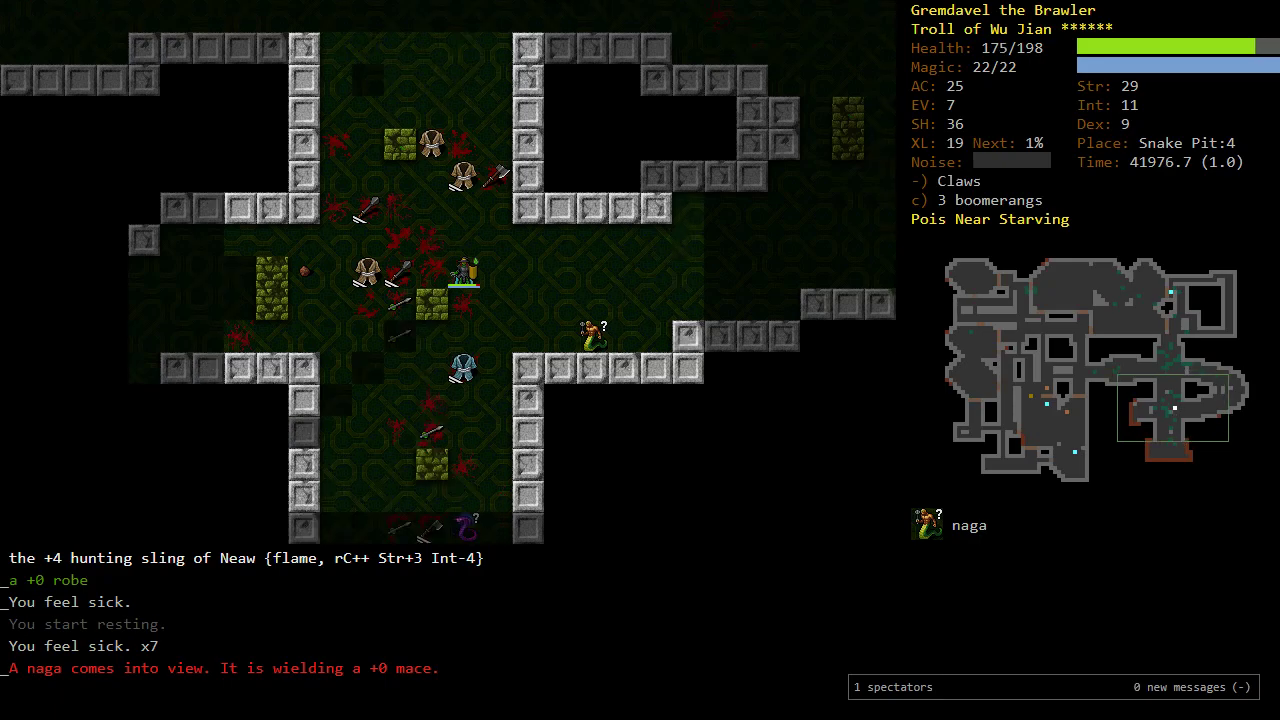
key(n)
key(l)
key(l)
key(l)
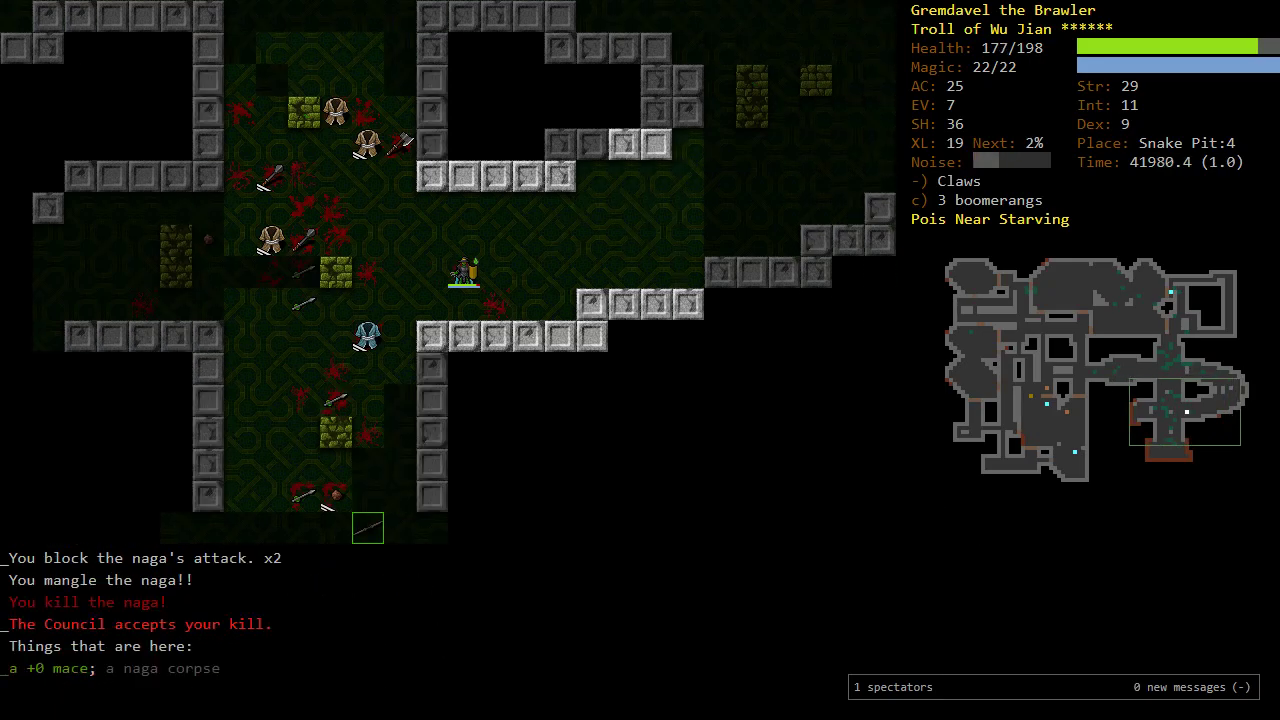
key(h)
key(b)
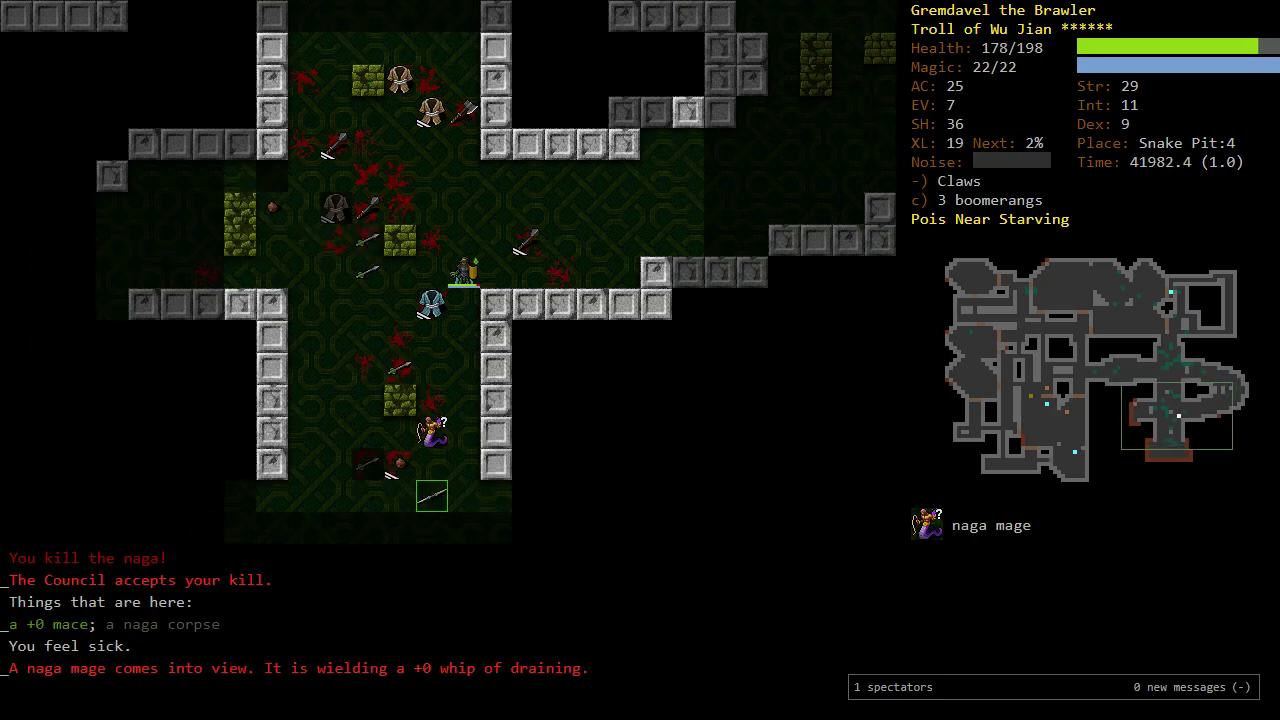
Step: Eat a ration mid-fight and kill the first naga mage
key(b)
key(j)
key(j)
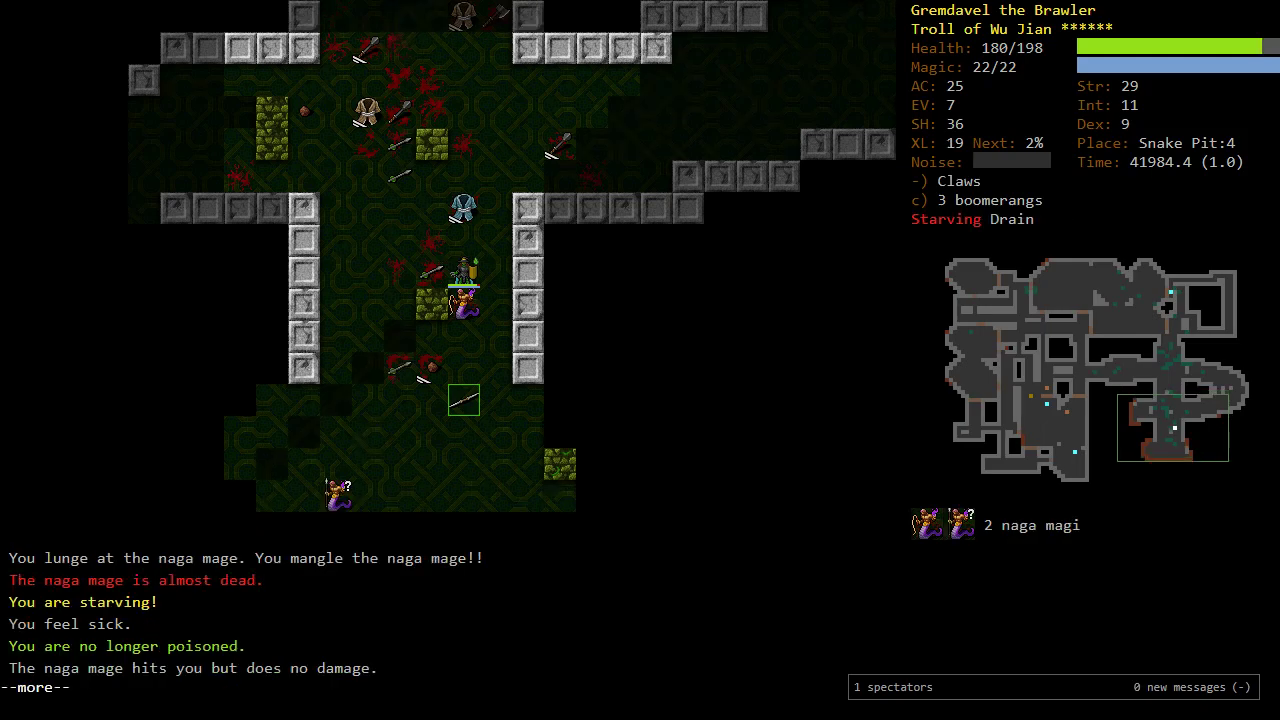
key(Return)
key(e)
key(d)
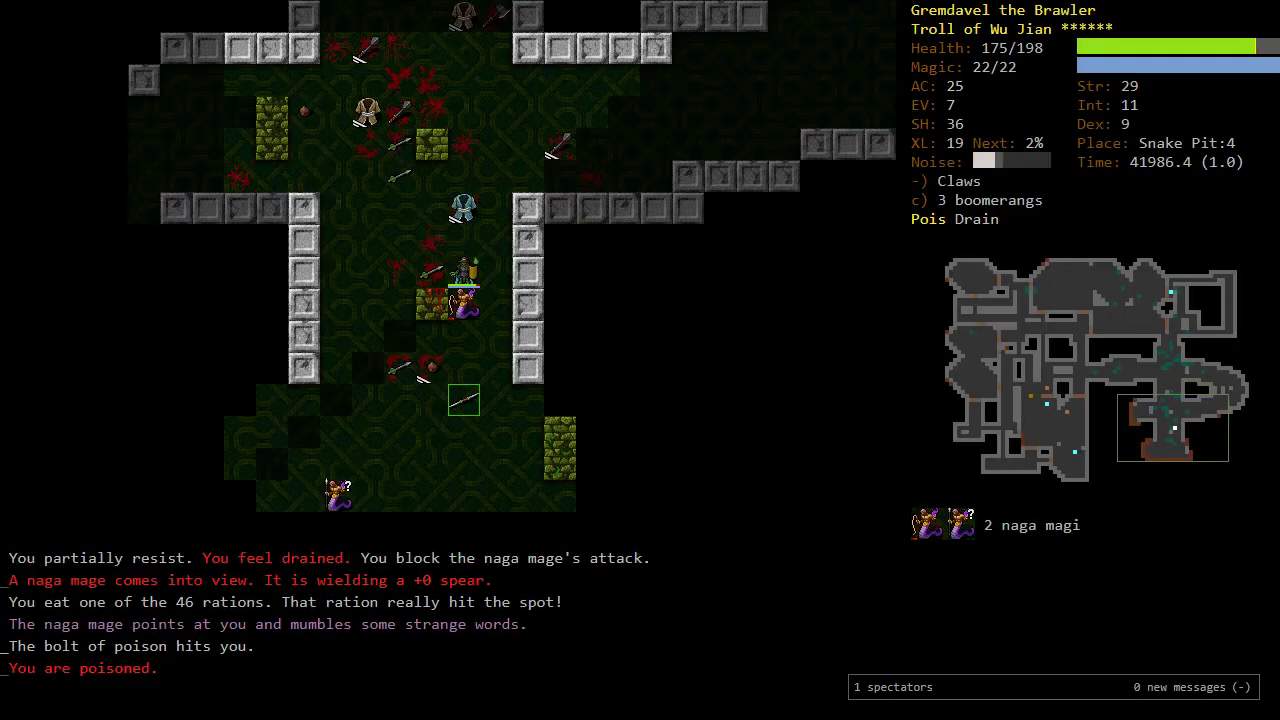
key(j)
key(j)
Step: Cross the whip of draining and kill the second naga mage
key(b)
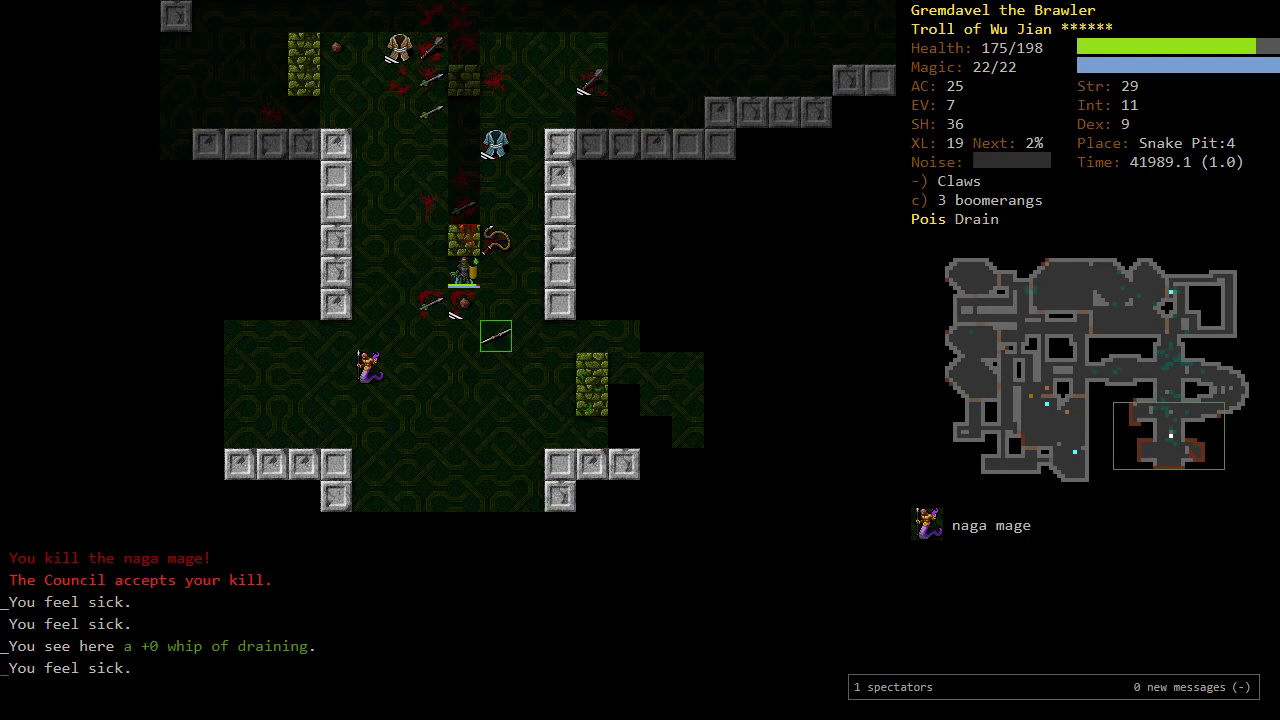
key(b)
key(b)
key(b)
key(b)
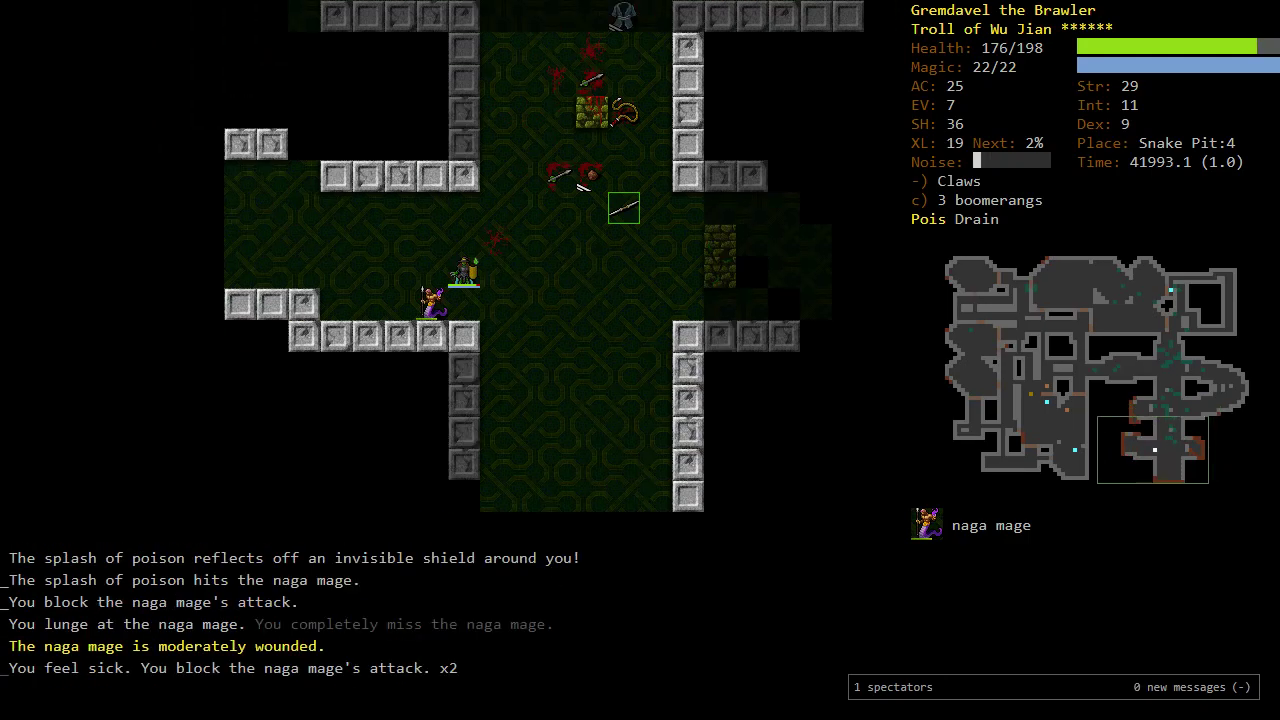
key(b)
key(b)
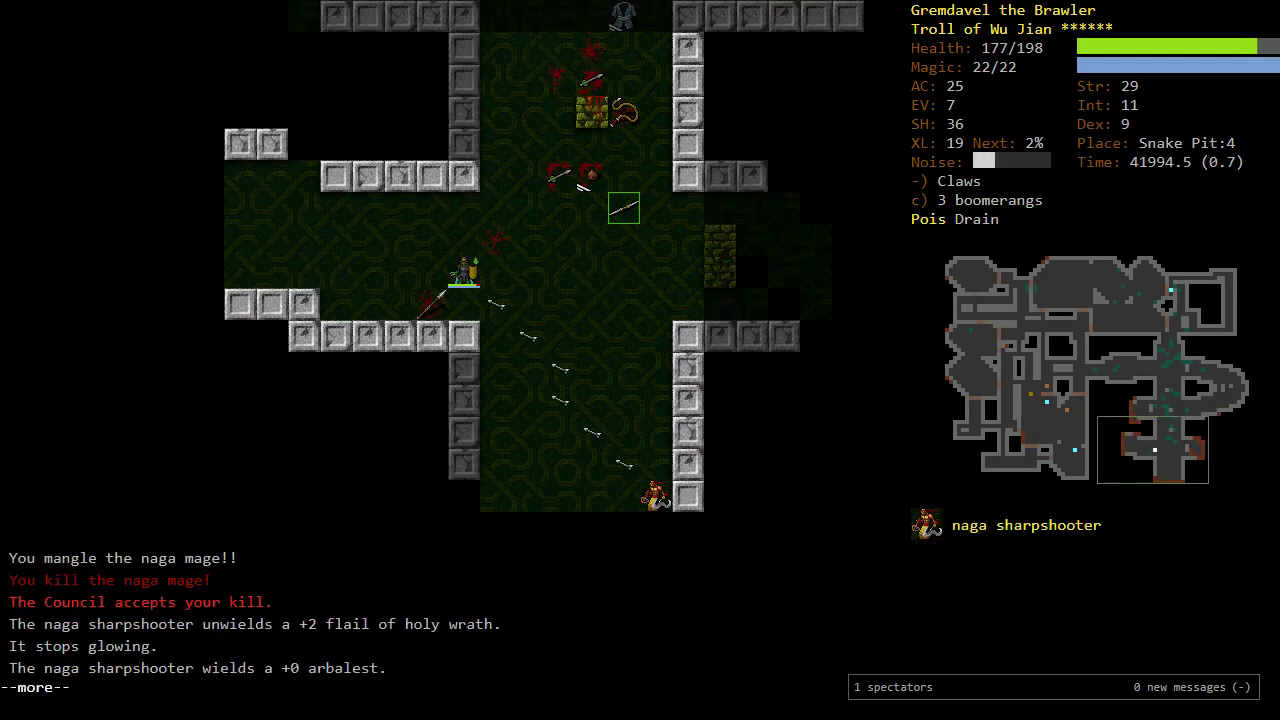
key(Return)
Step: Walk past the javelin pile and kill the naga sharpshooter
key(u)
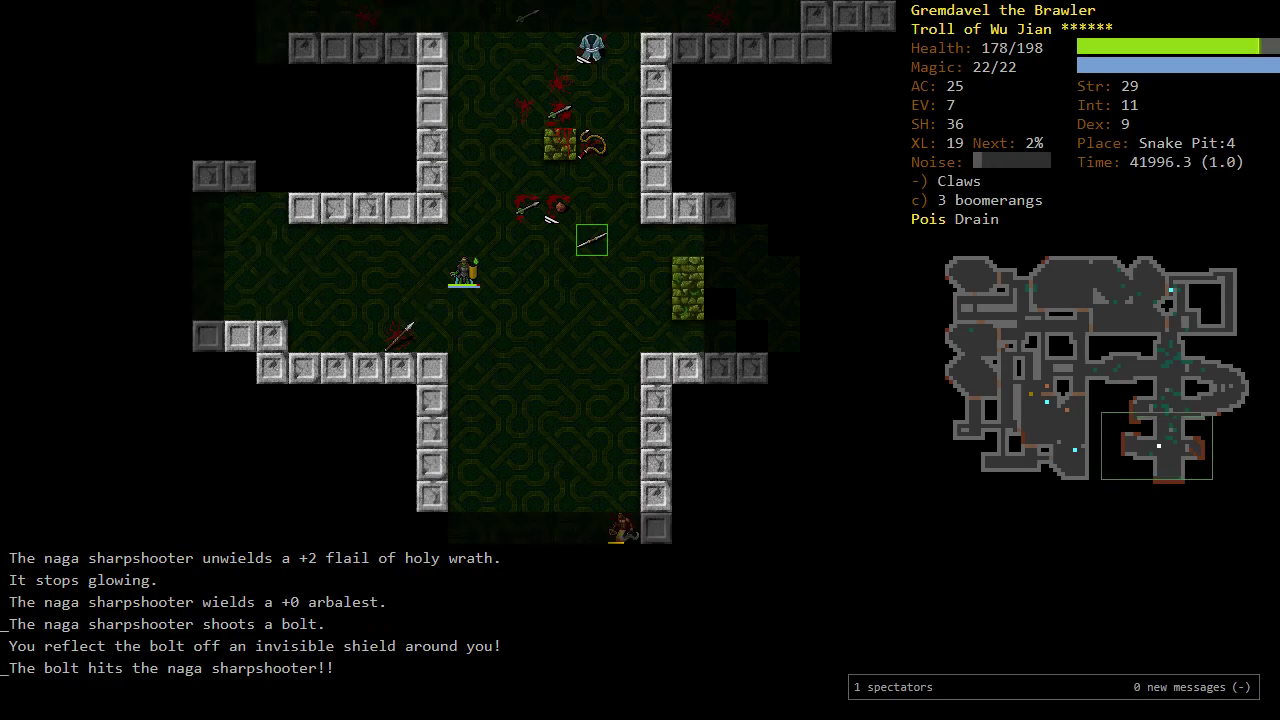
key(u)
key(l)
key(l)
key(l)
key(j)
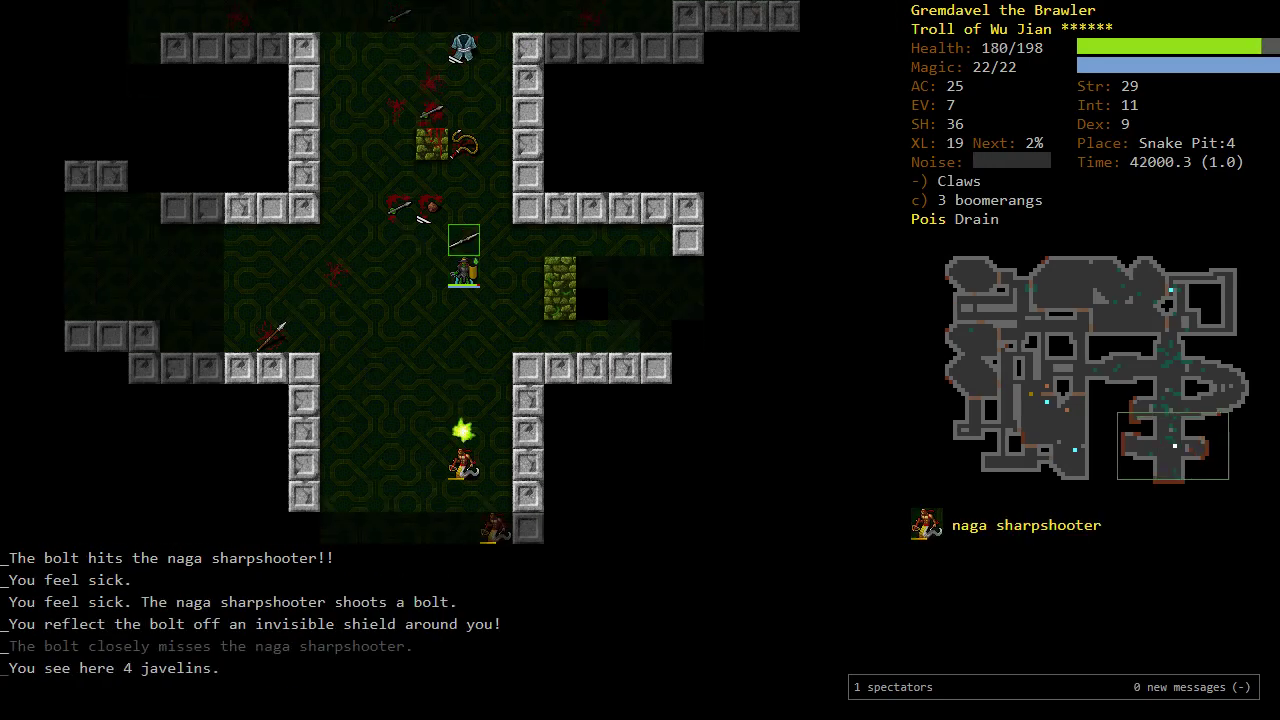
key(j)
key(j)
key(j)
key(j)
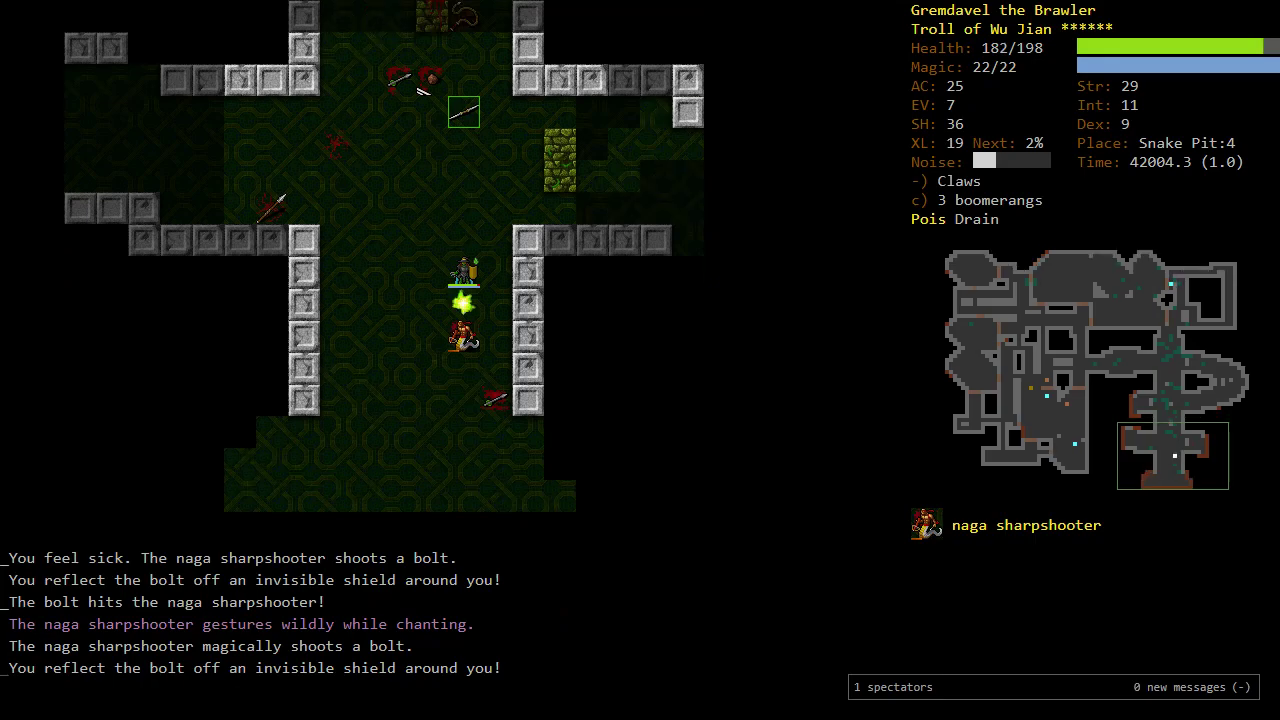
key(j)
key(Return)
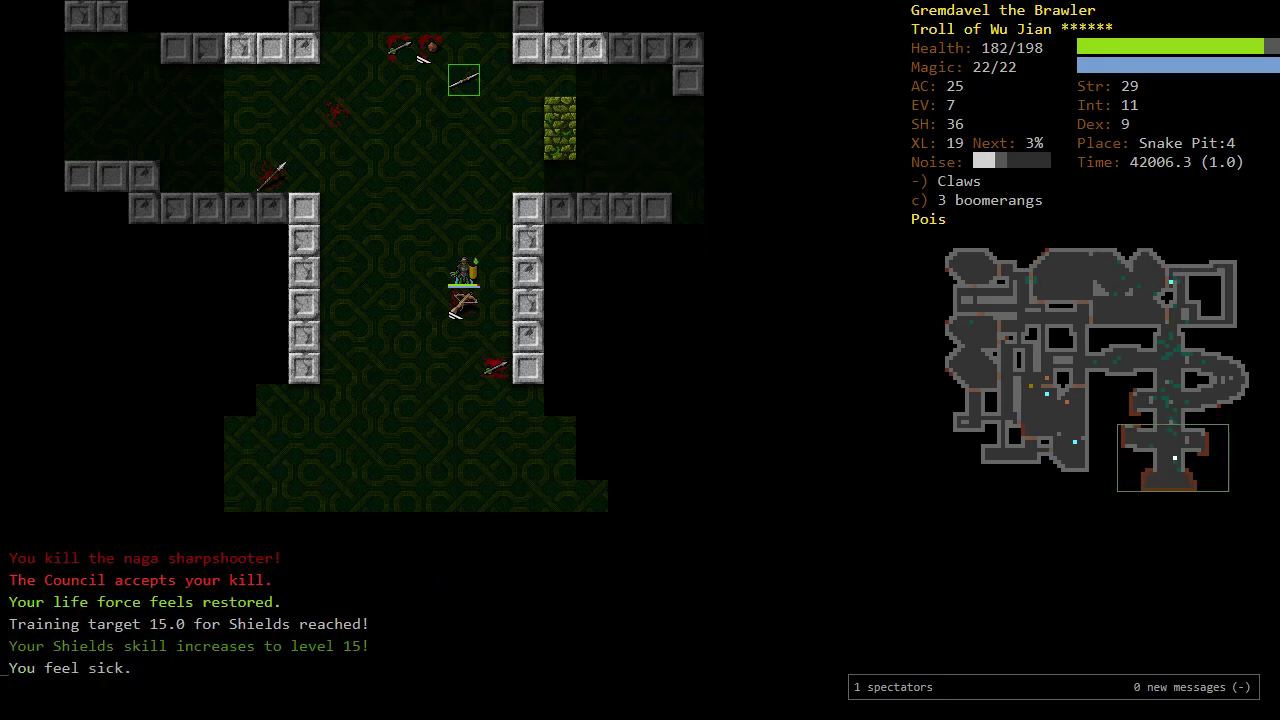
key(j)
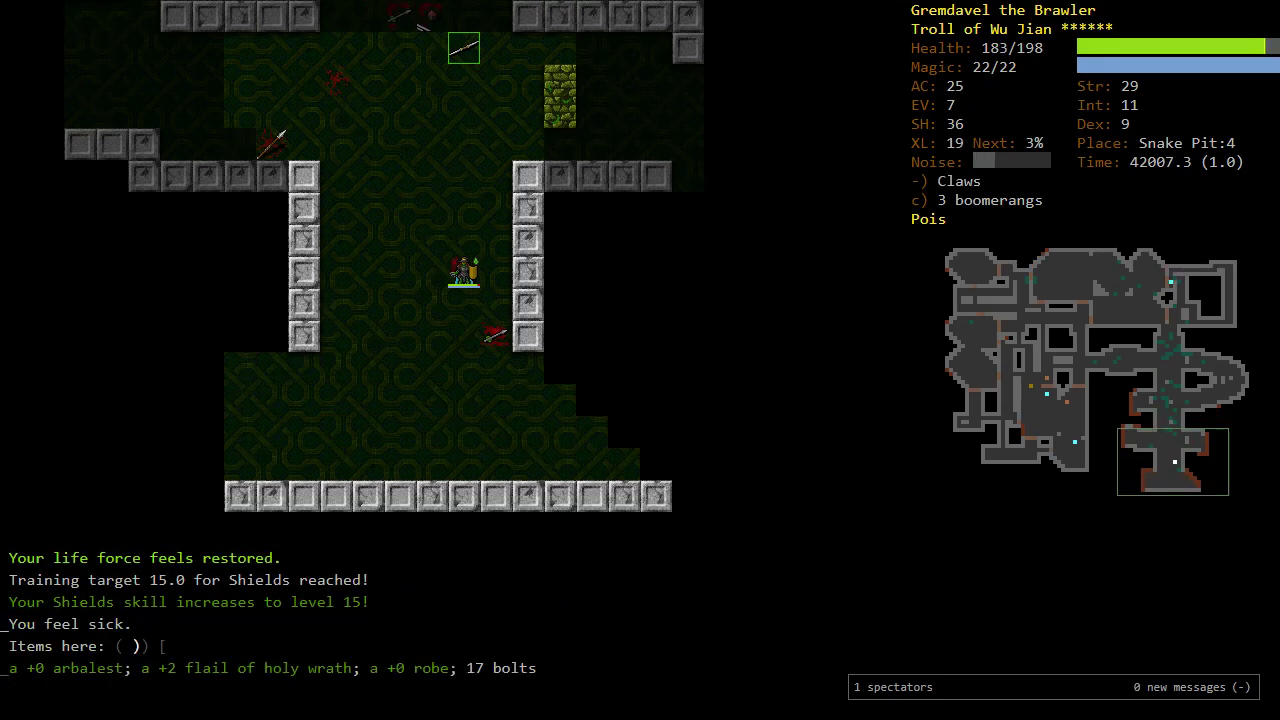
Step: Target Armour 15 and Evocations 9 in the skills menu, focusing Unarmed Combat
key(m)
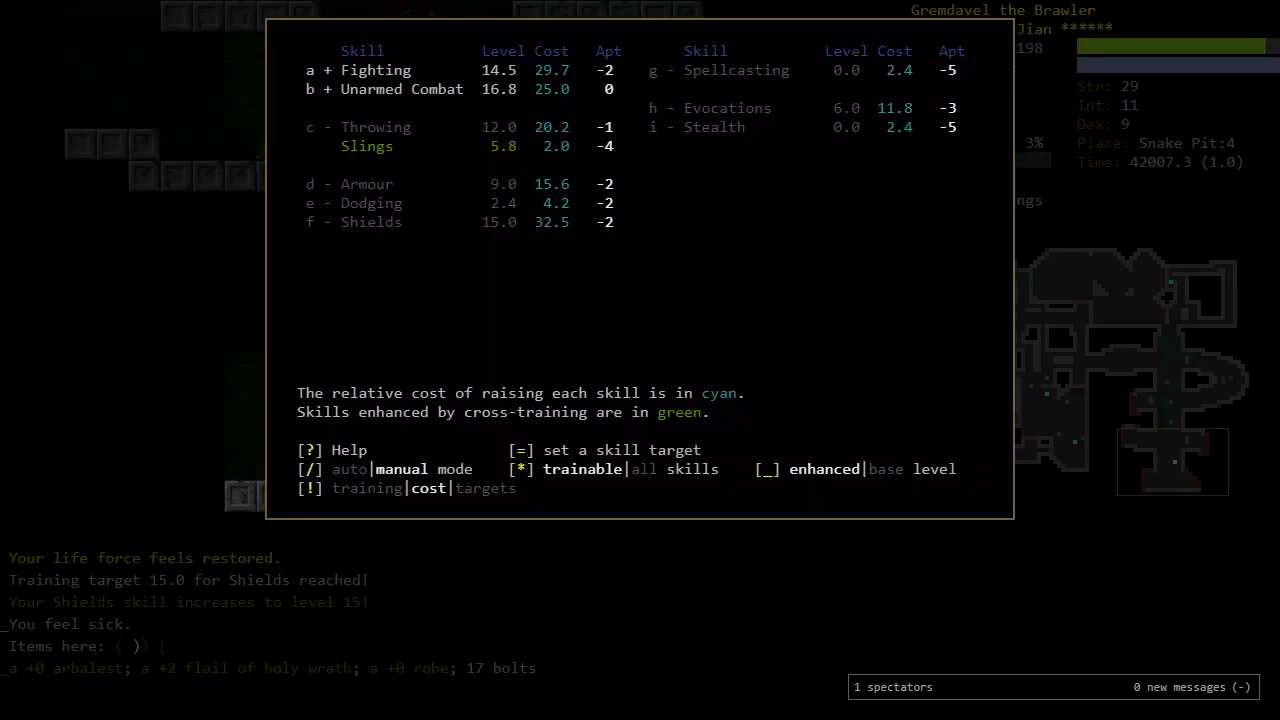
key(d)
key(equal)
text(d15)
key(Return)
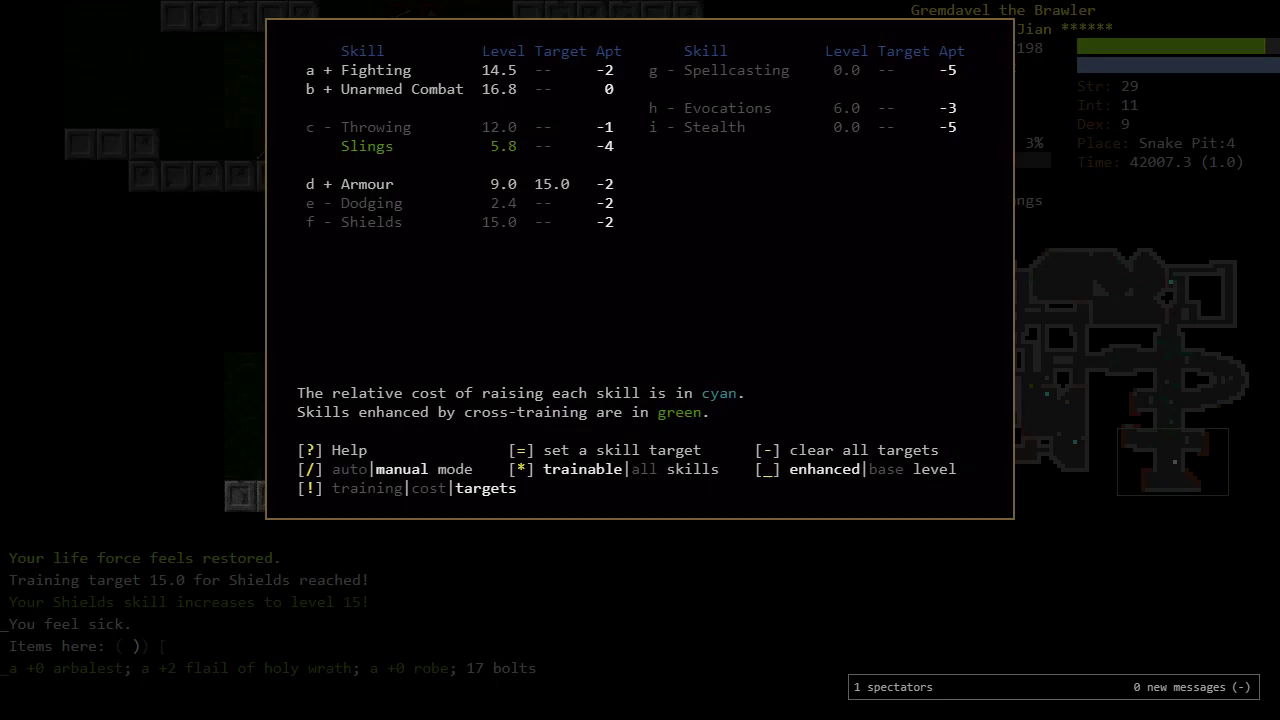
key(h)
key(equal)
text(h9)
key(Return)
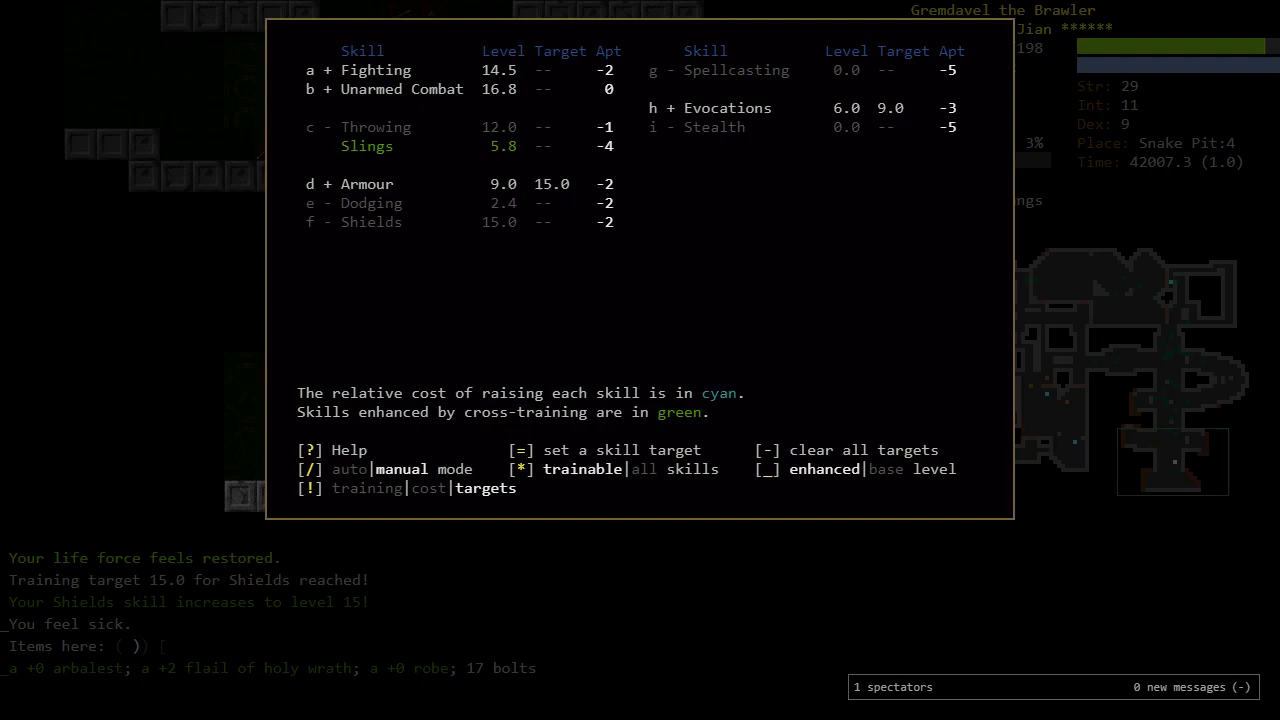
key(b)
Step: Advance down the corridor and lunge to kill the first naga
key(Escape)
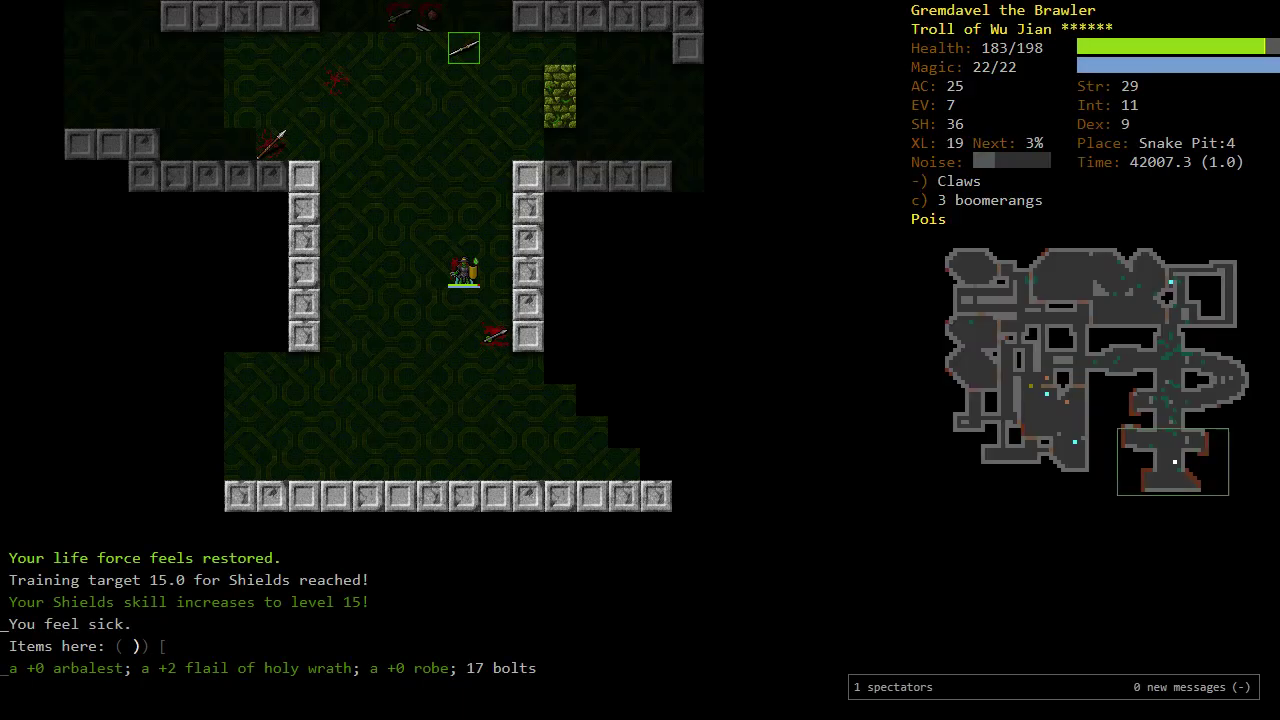
key(o)
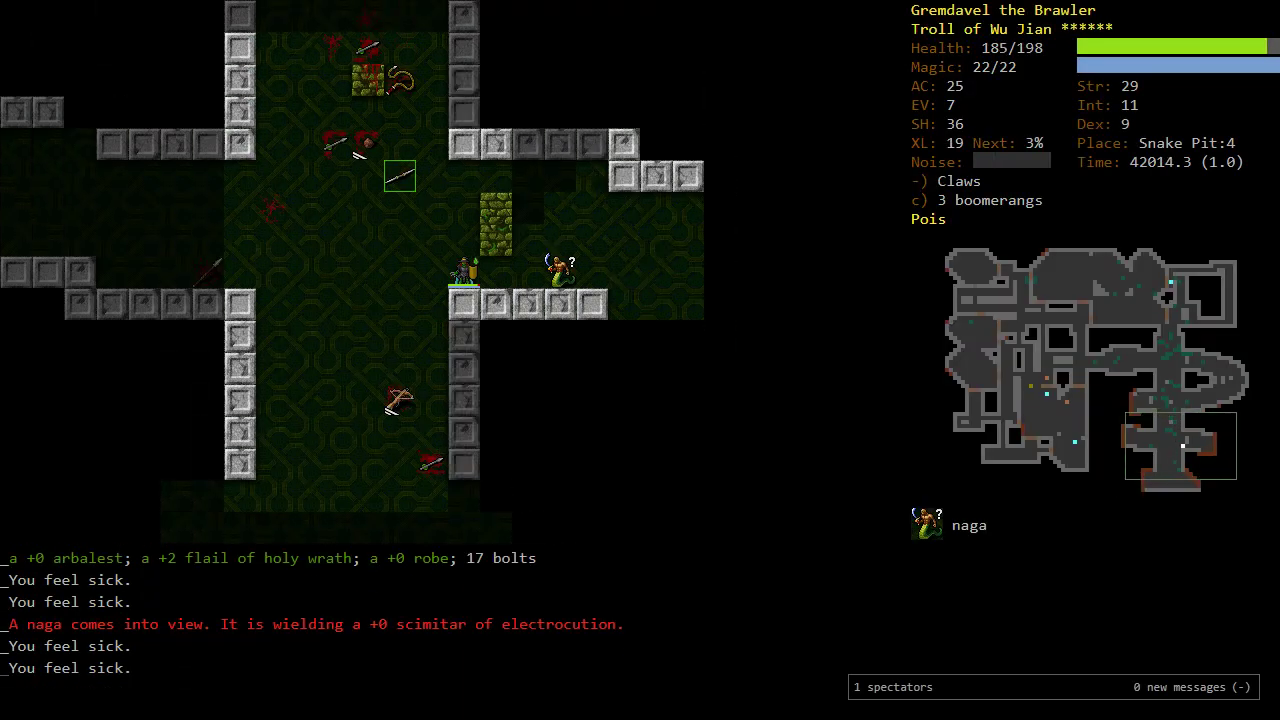
key(n)
key(l)
key(l)
key(l)
key(l)
key(l)
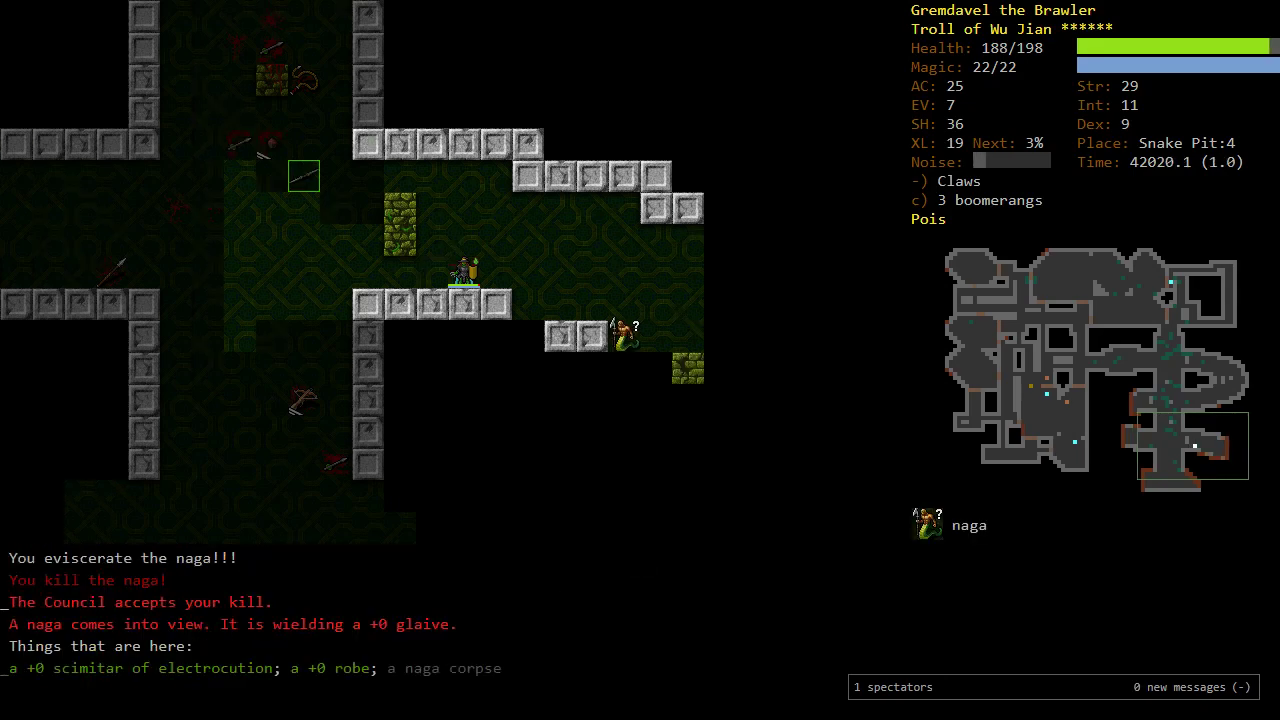
Step: Head back toward the earlier room, kill the second naga and step onto its remains
key(h)
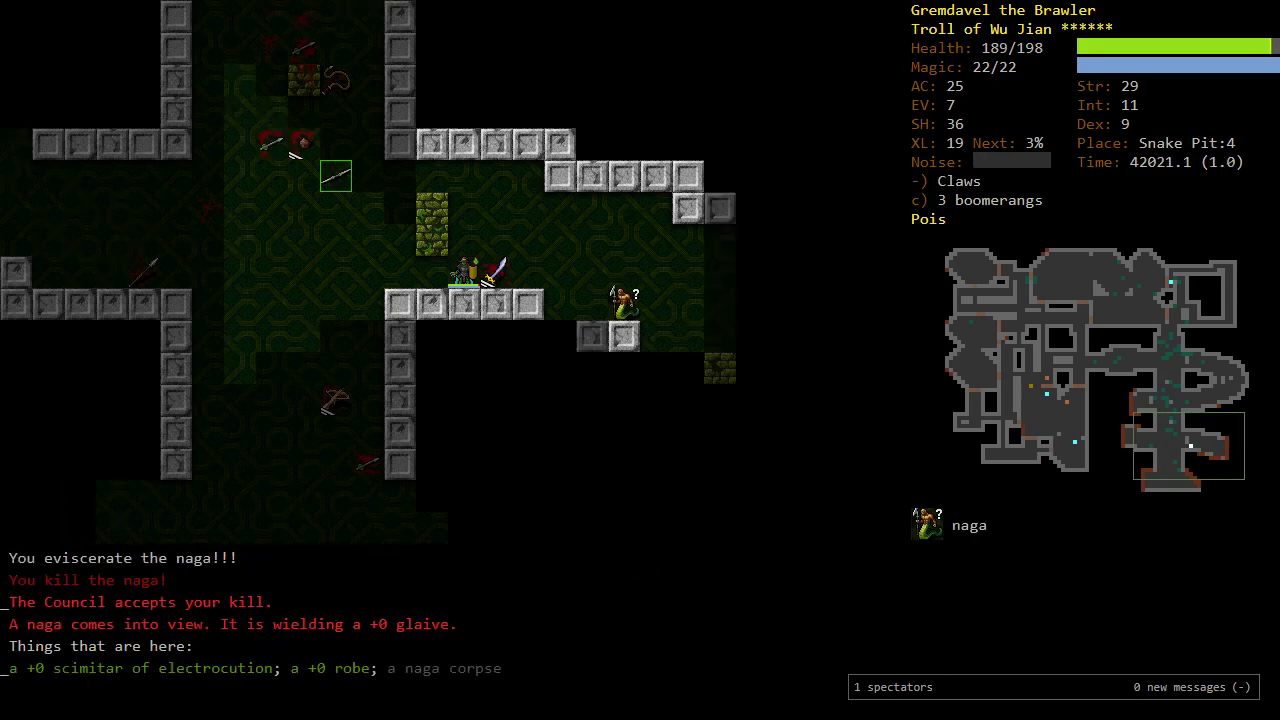
key(y)
key(h)
key(k)
key(s)
key(s)
key(s)
key(s)
key(j)
key(n)
key(n)
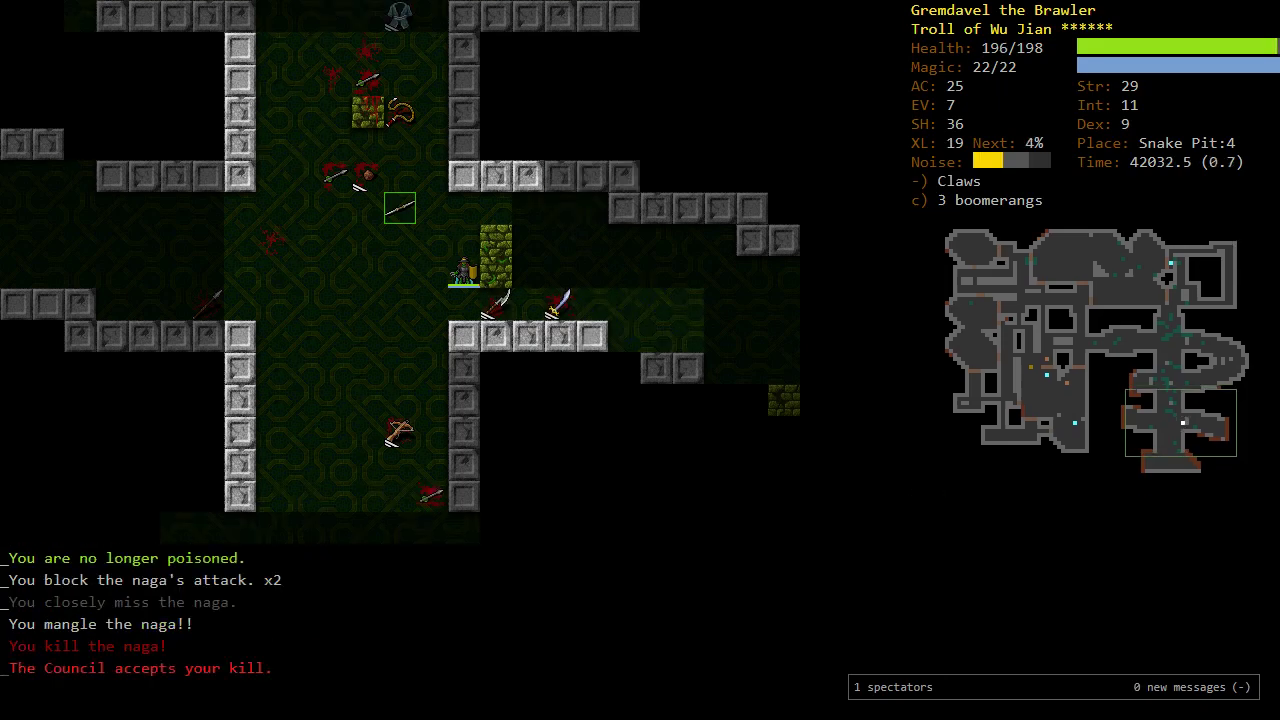
key(n)
key(y)
key(y)
key(y)
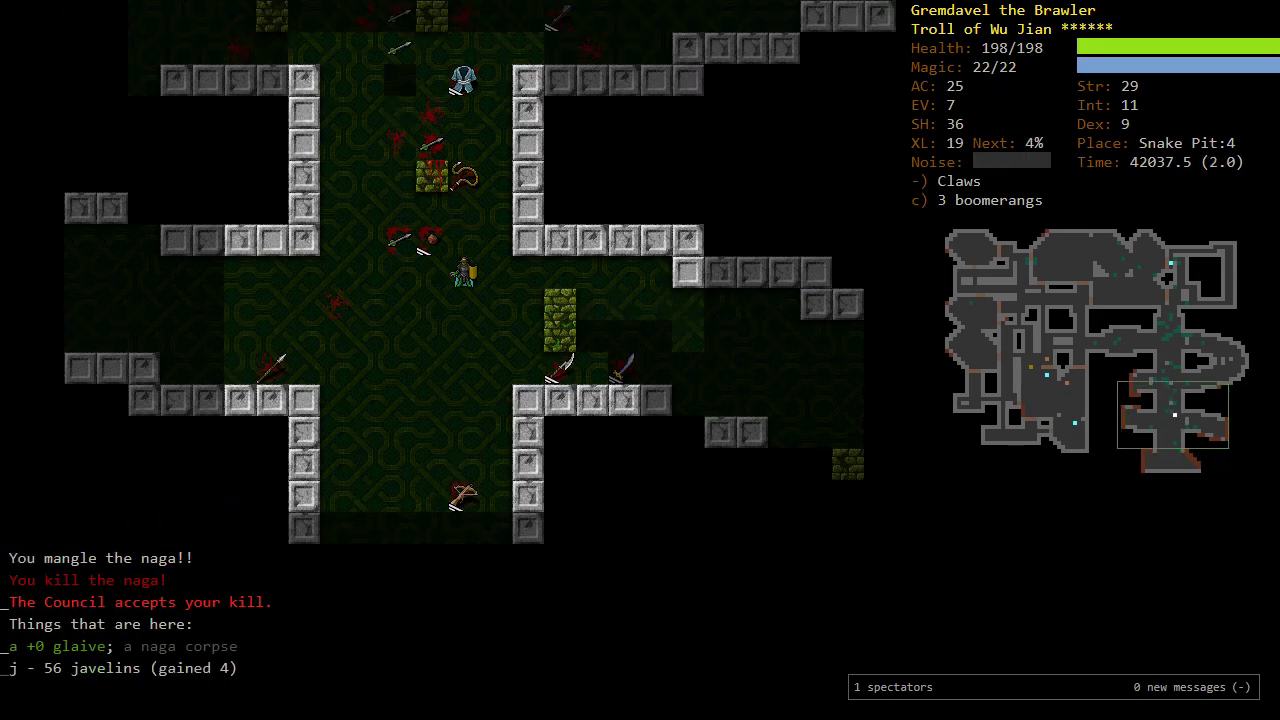
Step: Wait in place, then close in on the newly arrived naga
key(5)
key(n)
key(l)
key(l)
key(l)
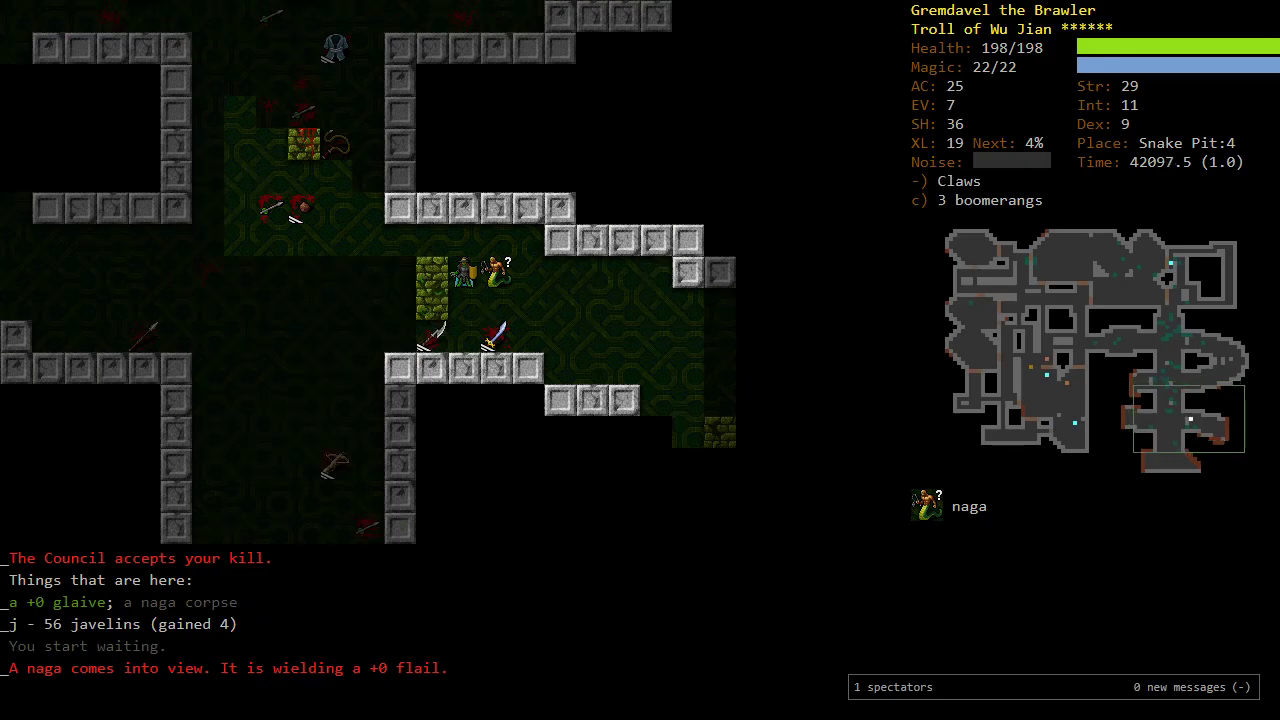
key(l)
key(l)
key(l)
Step: Kill the naga and glance at the skills overview
key(h)
key(m)
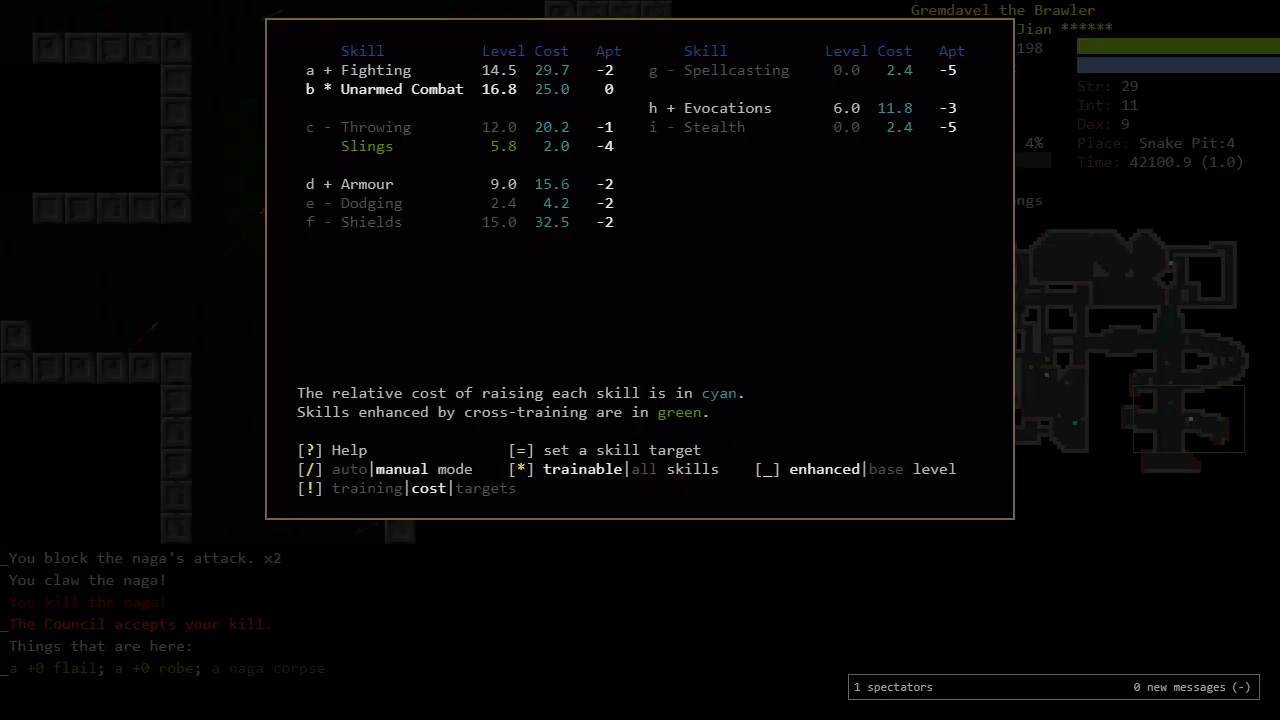
key(Escape)
Step: Set a Throwing target of 16.0 from the javelins and confirm it in the skills overview
key(i)
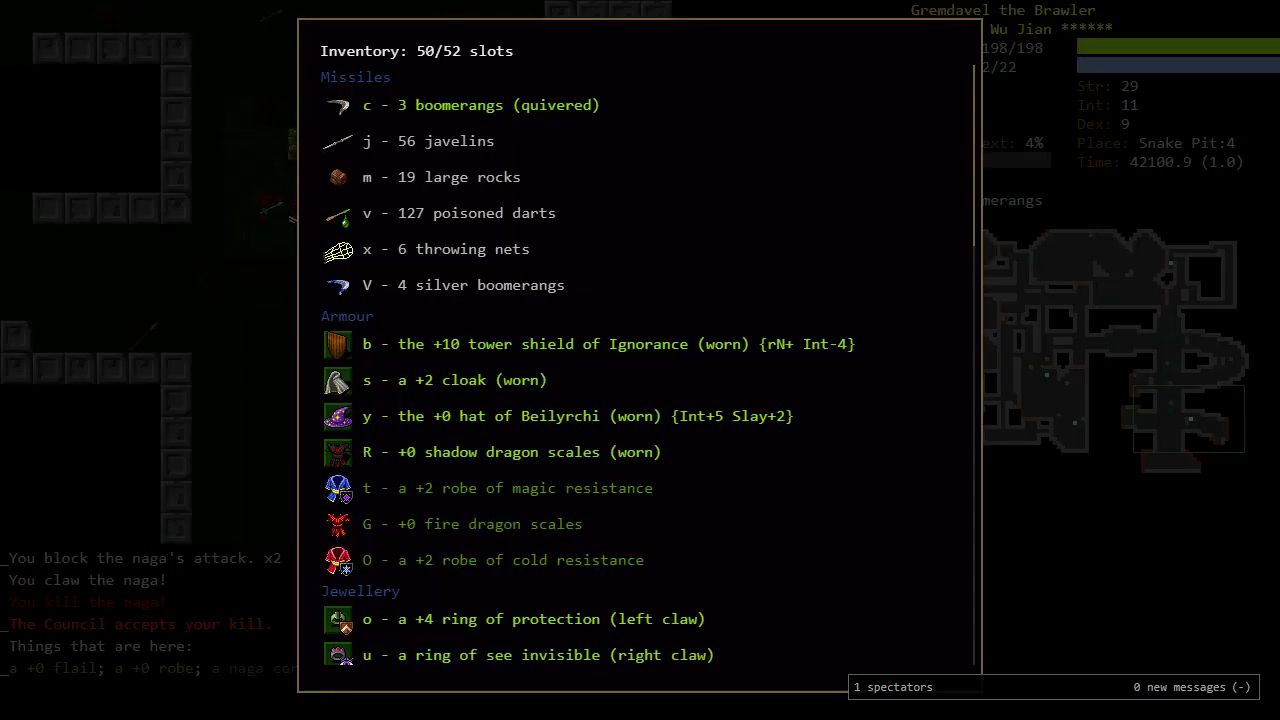
key(j)
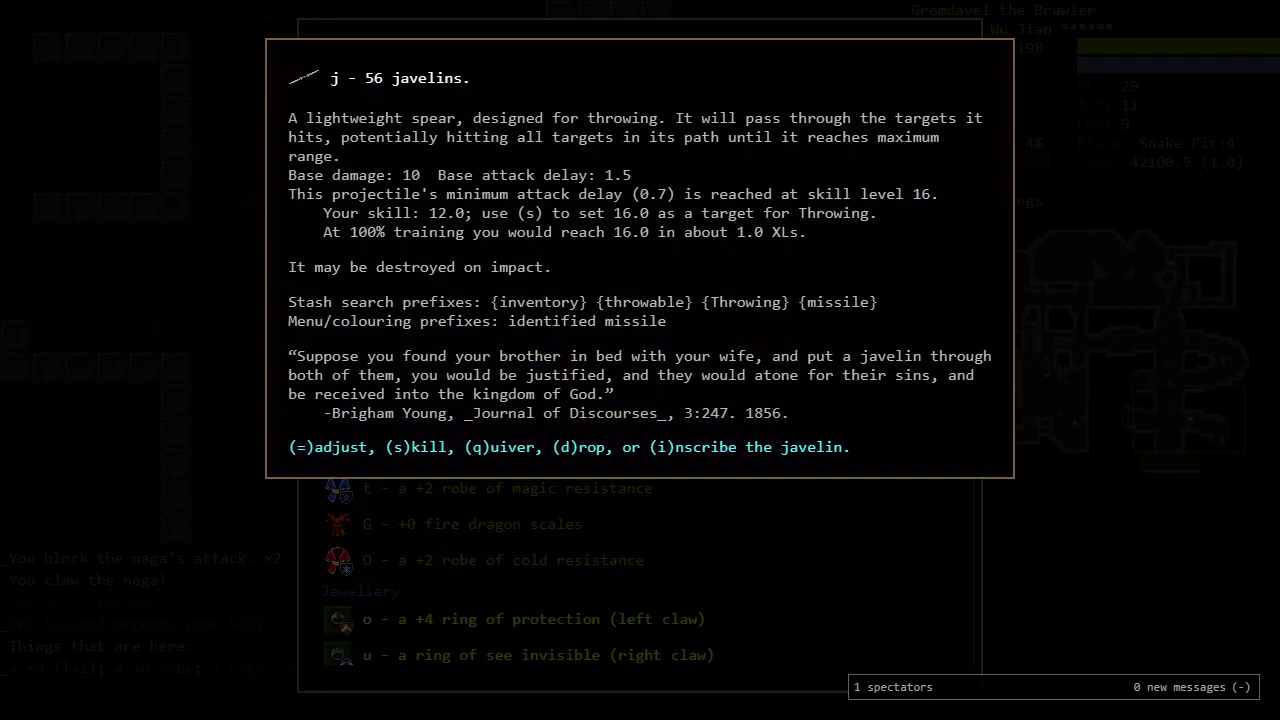
key(s)
key(m)
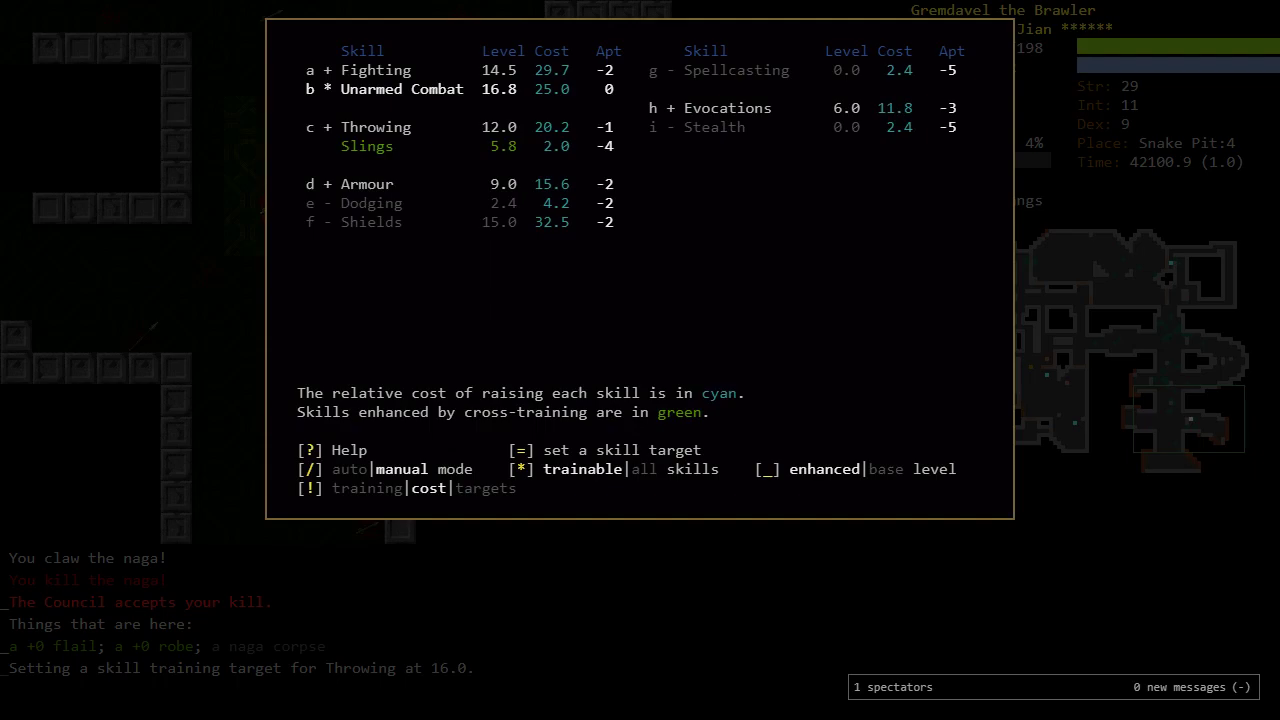
key(Escape)
key(n)
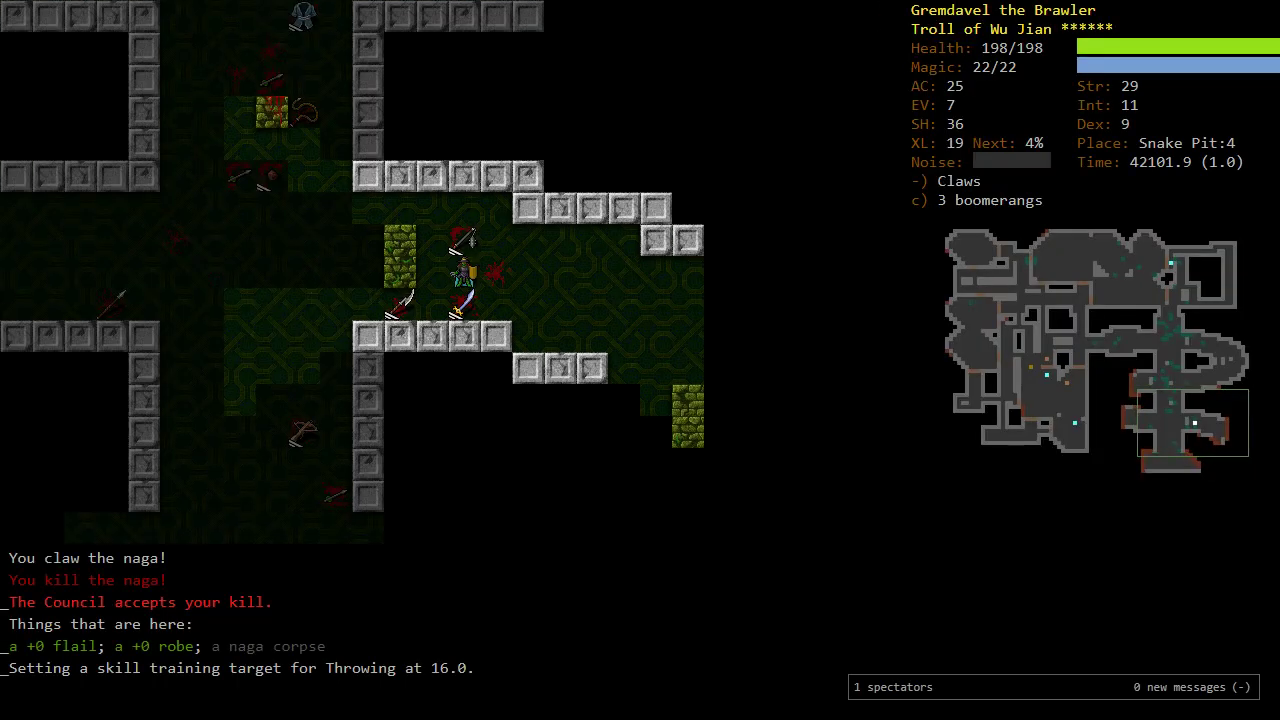
Step: Step forward, browse the Memorise spell list, then show every skill with training costs
key(n)
key(shift+m)
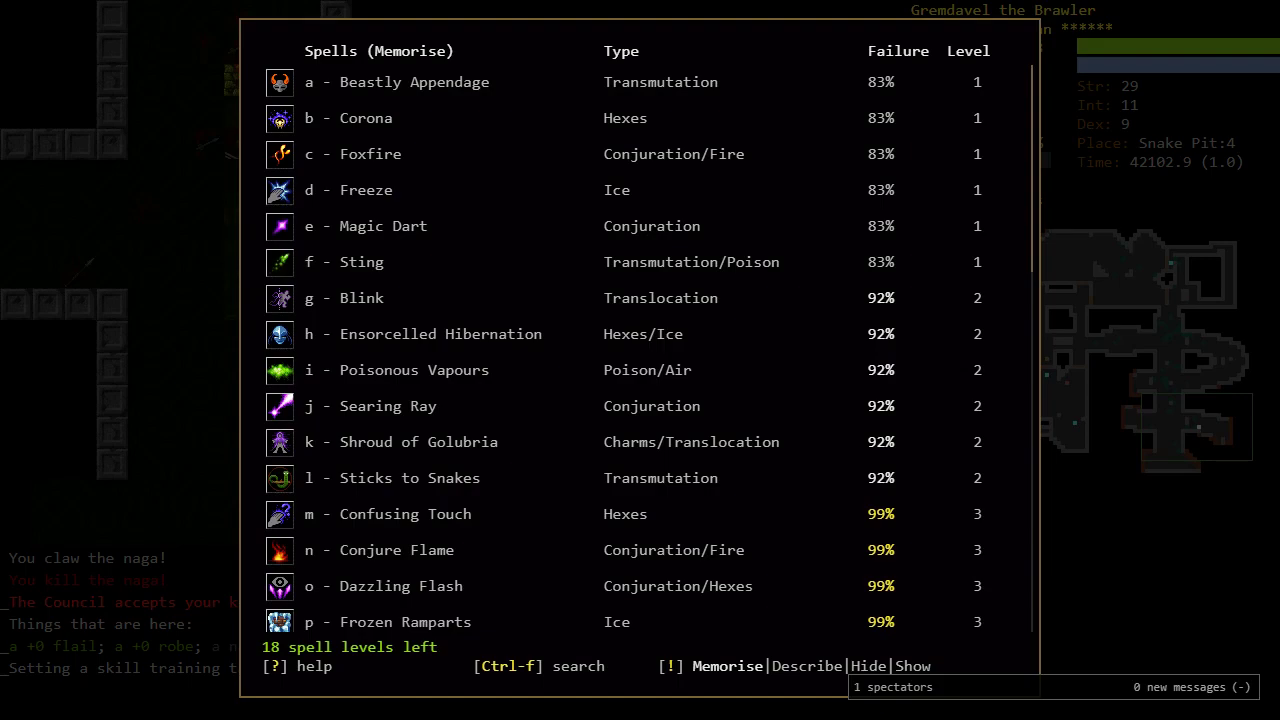
scroll(650, 348, down, 2)
scroll(650, 348, down, 3)
scroll(650, 348, down, 3)
scroll(650, 348, down, 3)
scroll(650, 348, down, 3)
scroll(650, 348, down, 2)
scroll(650, 348, down, 3)
scroll(650, 348, down, 1)
scroll(650, 348, down, 3)
scroll(650, 348, down, 2)
scroll(650, 348, down, 2)
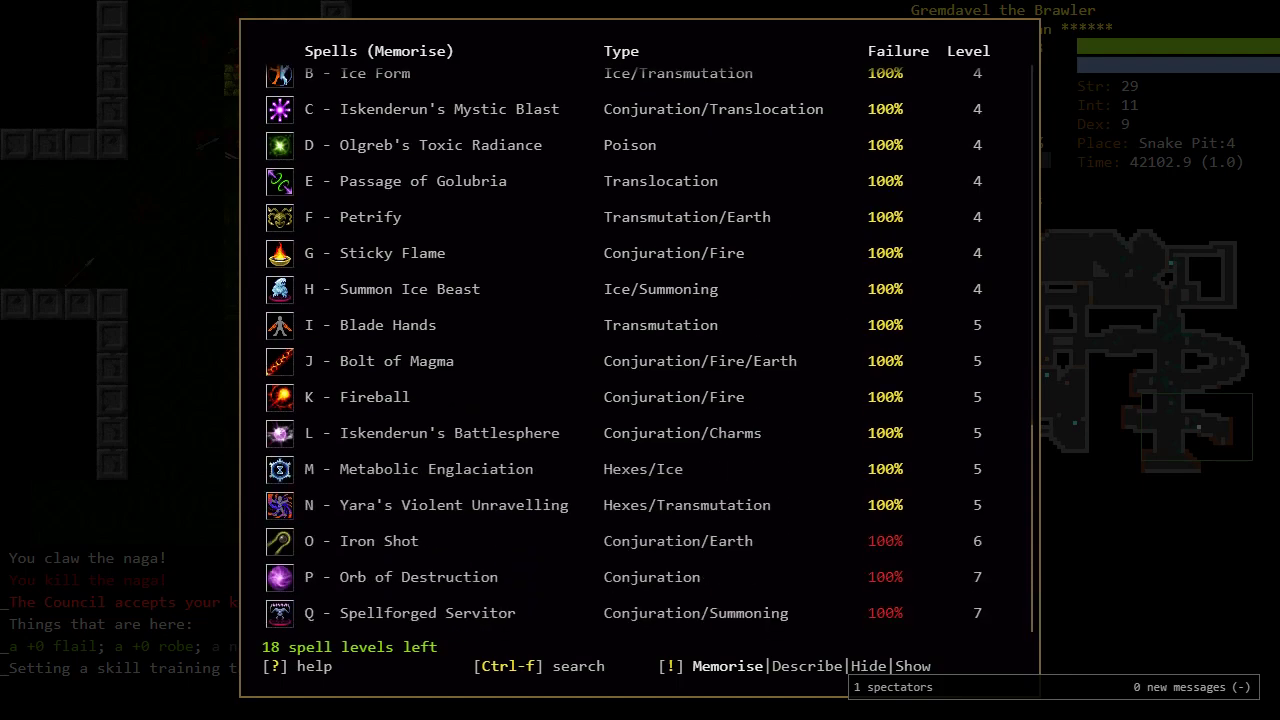
scroll(650, 348, up, 5)
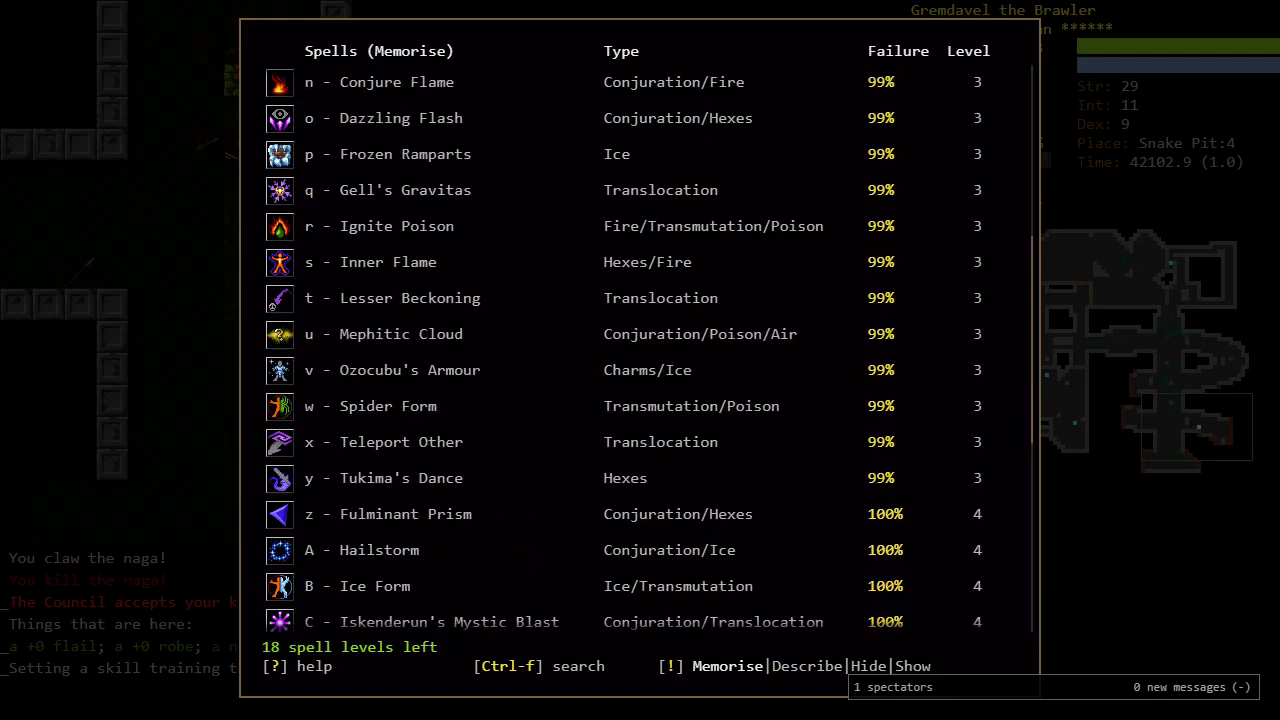
scroll(650, 348, up, 5)
scroll(650, 348, down, 5)
scroll(650, 348, down, 4)
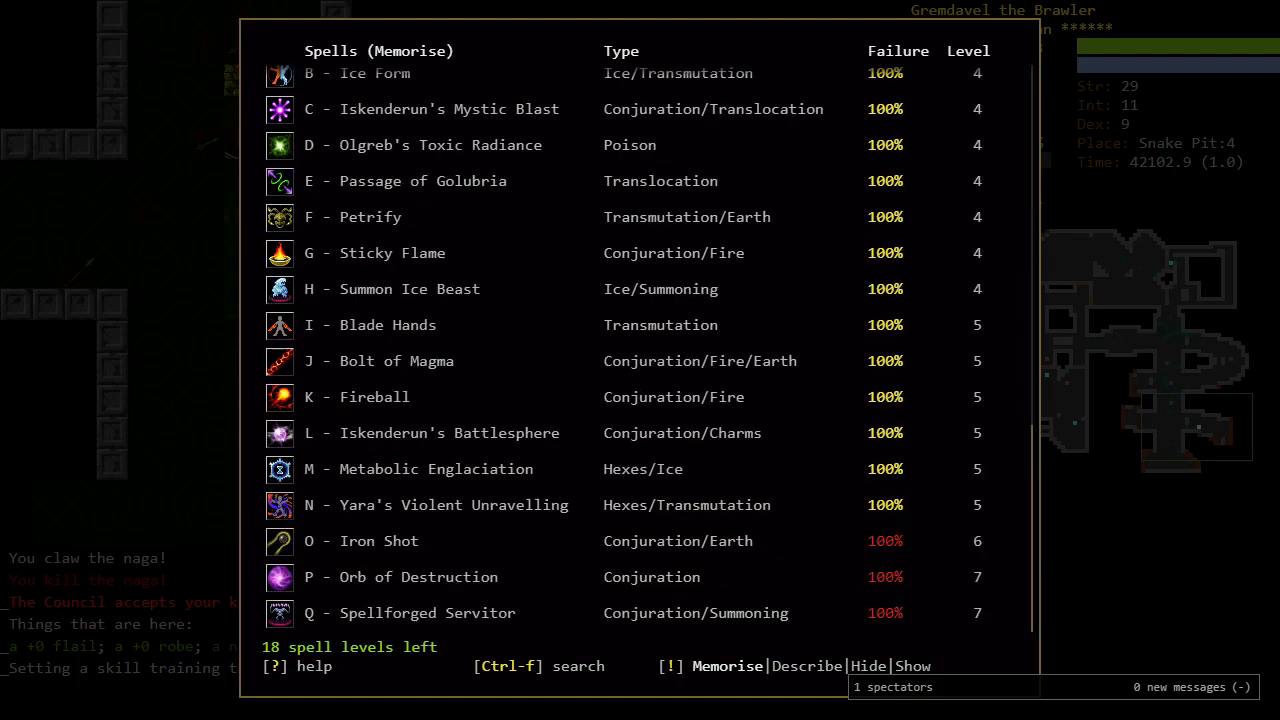
scroll(650, 348, up, 6)
scroll(650, 348, up, 4)
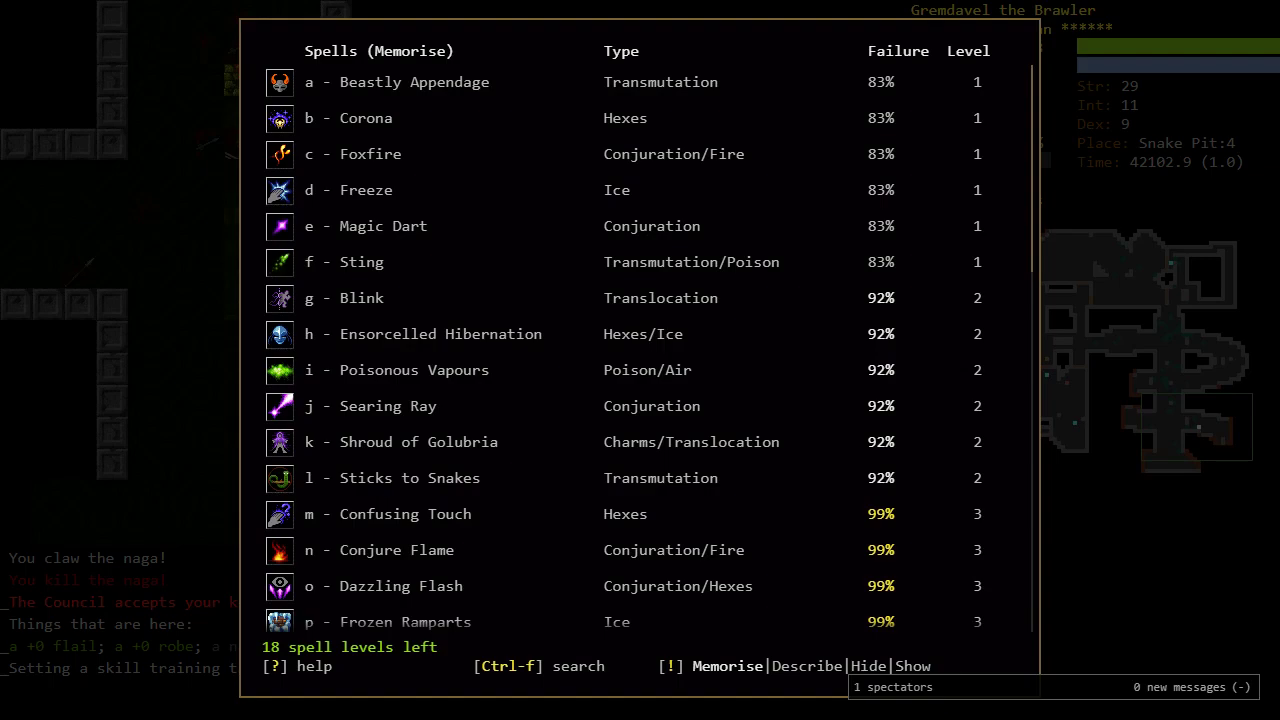
scroll(650, 348, down, 1)
scroll(650, 348, down, 1)
scroll(650, 348, down, 1)
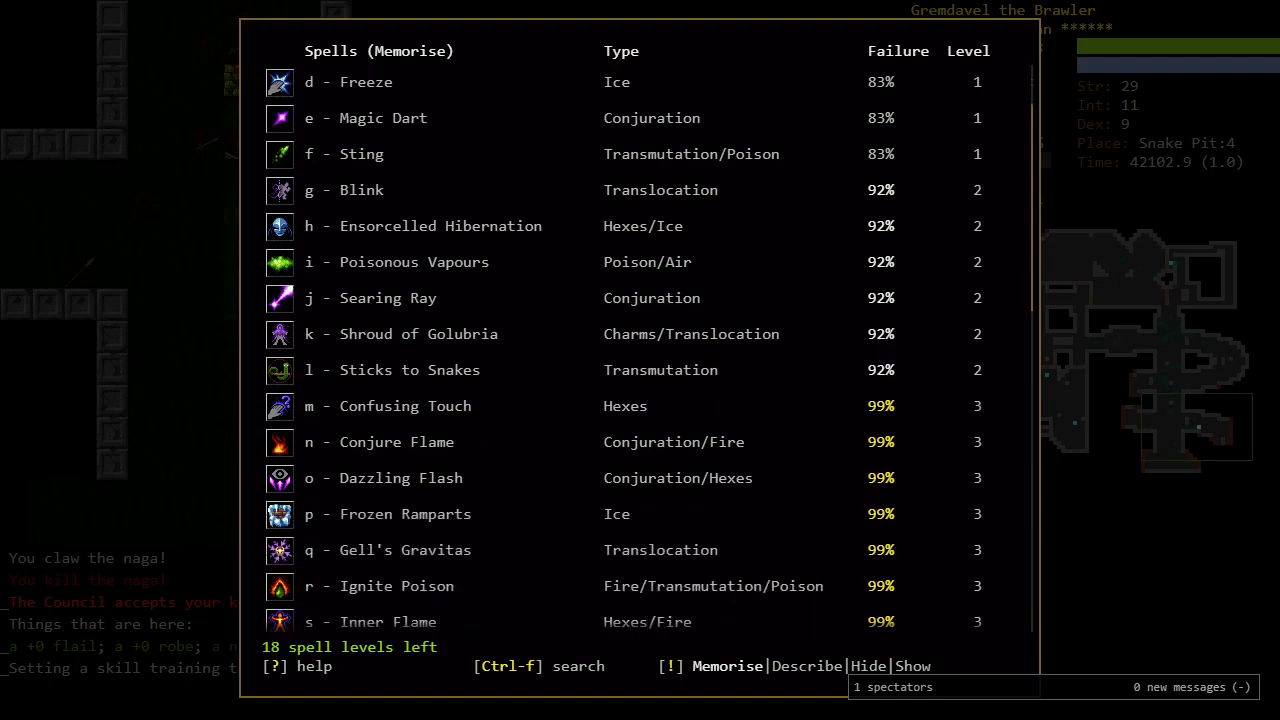
key(Escape)
key(m)
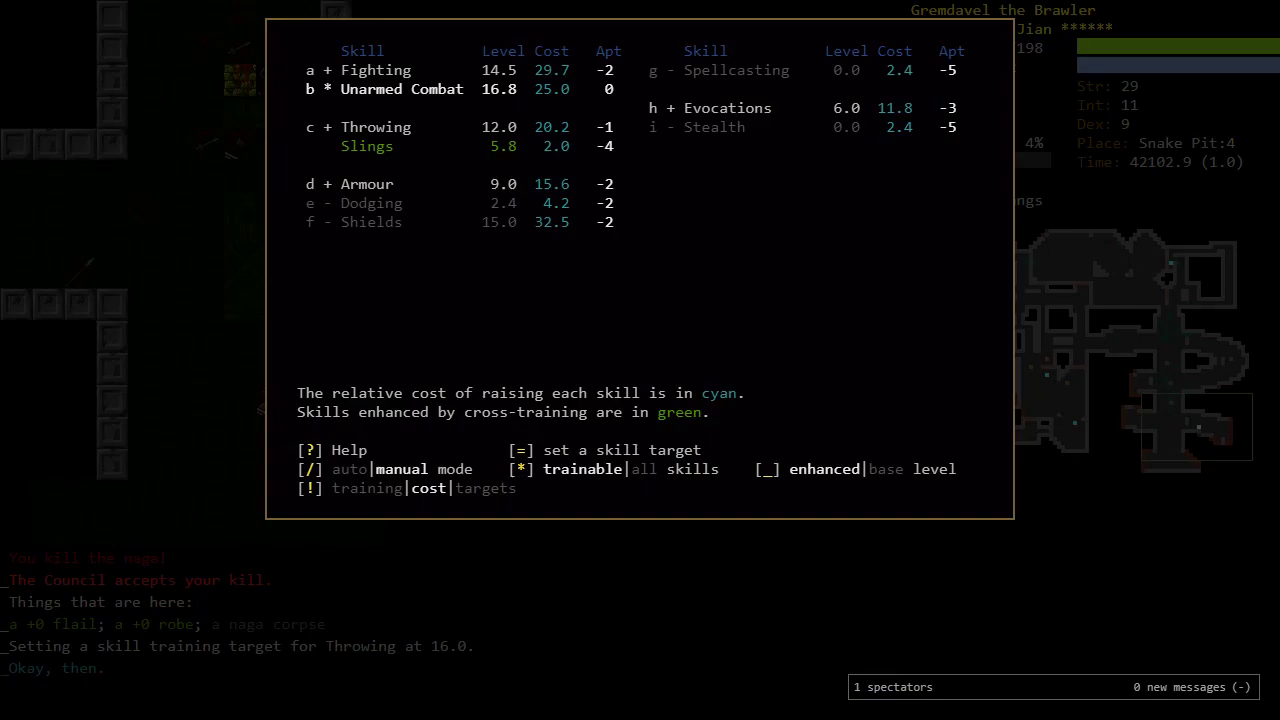
key(asterisk)
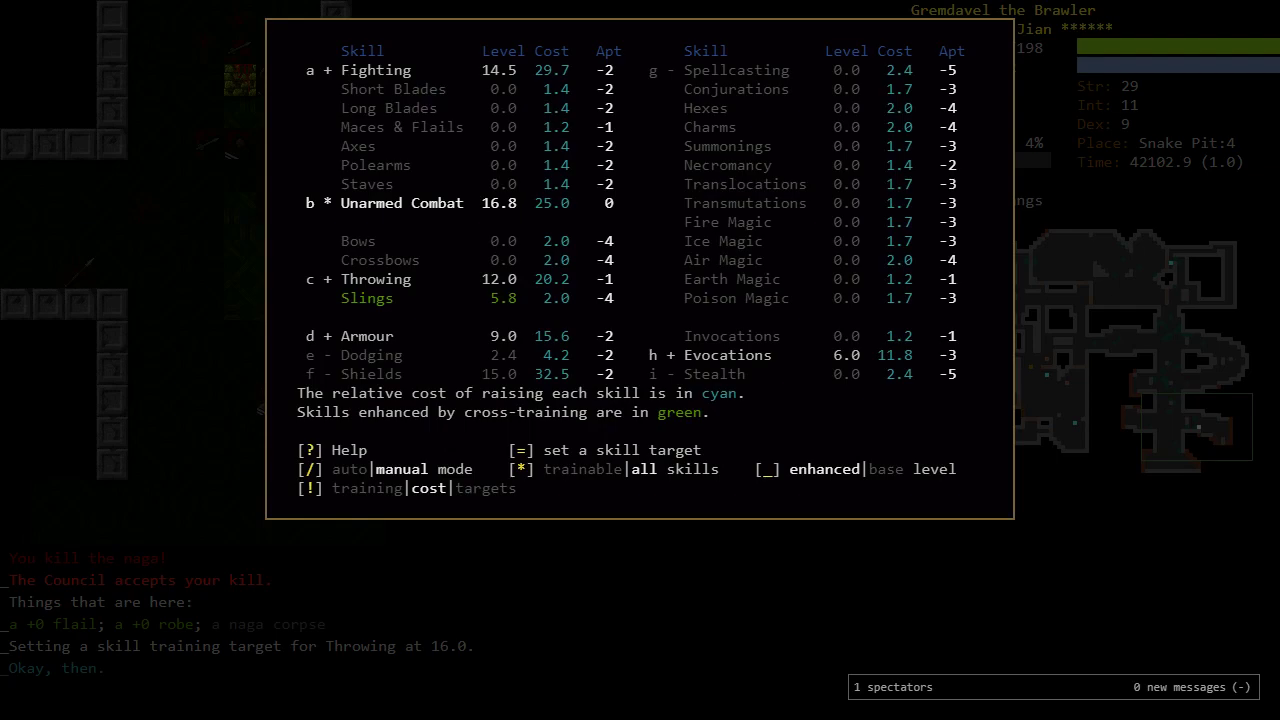
Step: Exit the all-skills overview back to the Snake Pit:4 map beside the naga's loot
key(Escape)
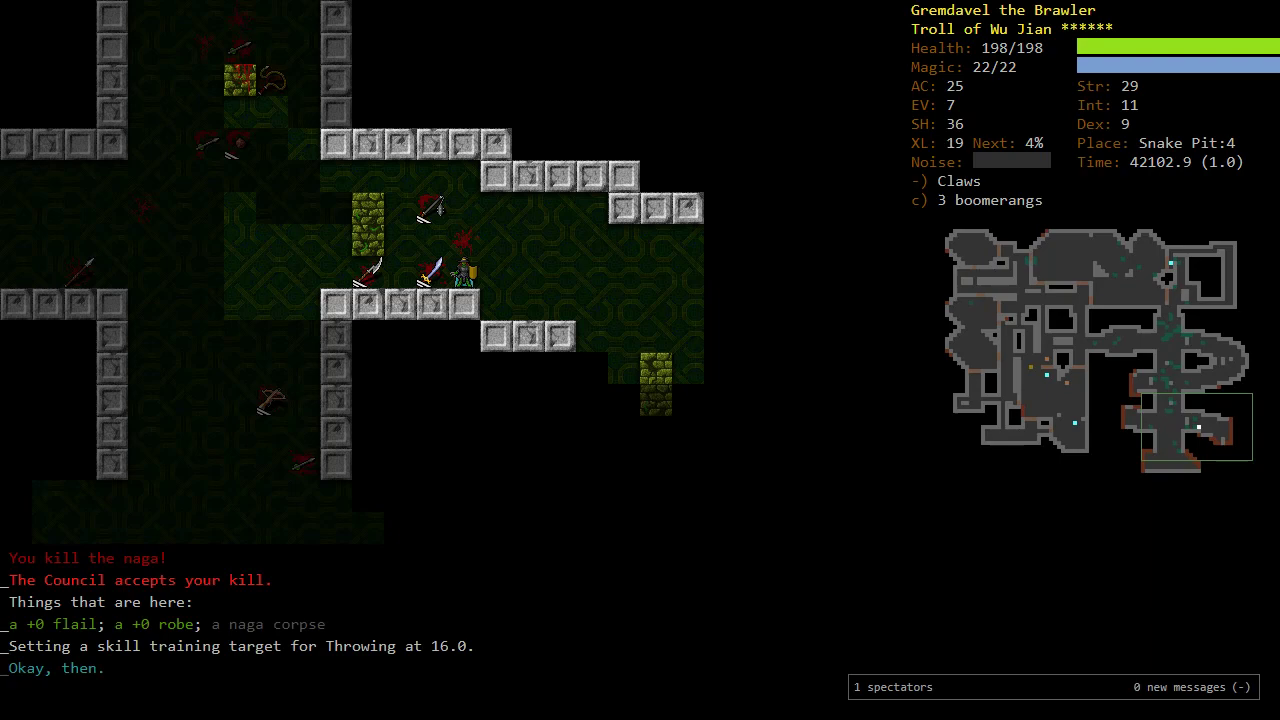
Step: Kill the anaconda and butcher its corpse
key(o)
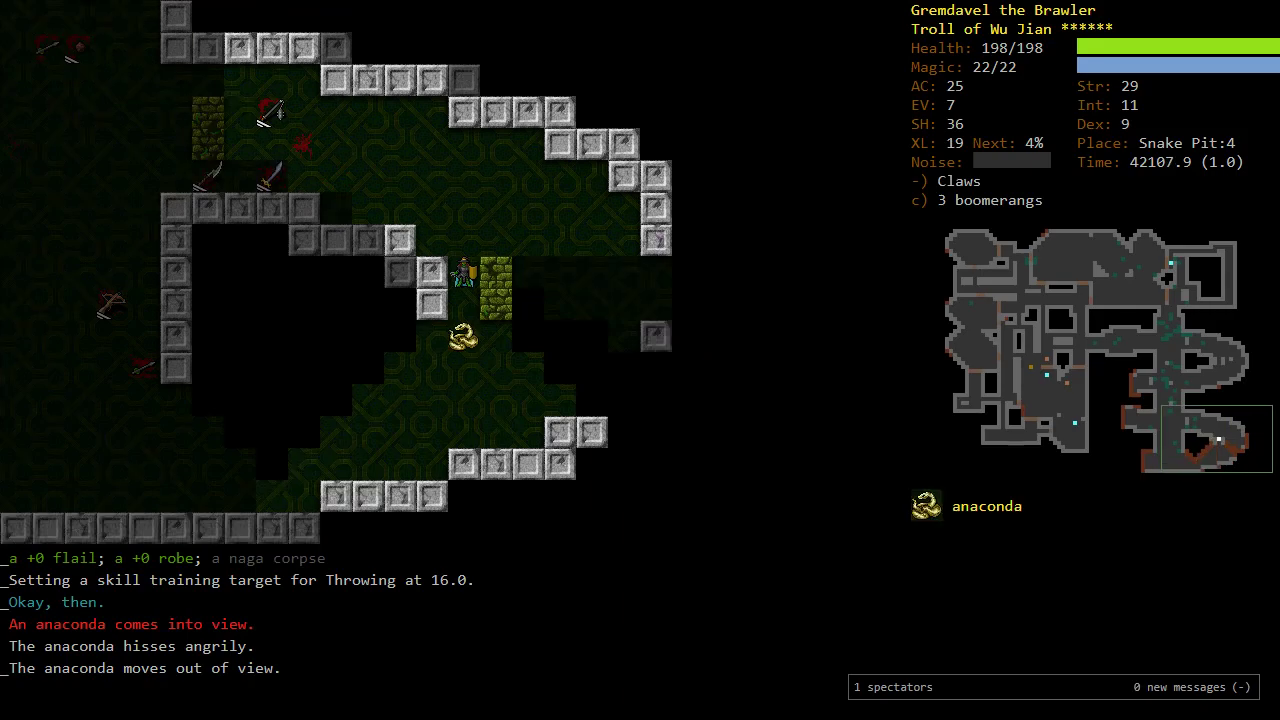
key(Down)
key(Down)
key(Down)
key(Down)
key(Down)
key(Down)
key(Down)
key(Down)
key(Down)
key(Down)
key(Down)
key(Down)
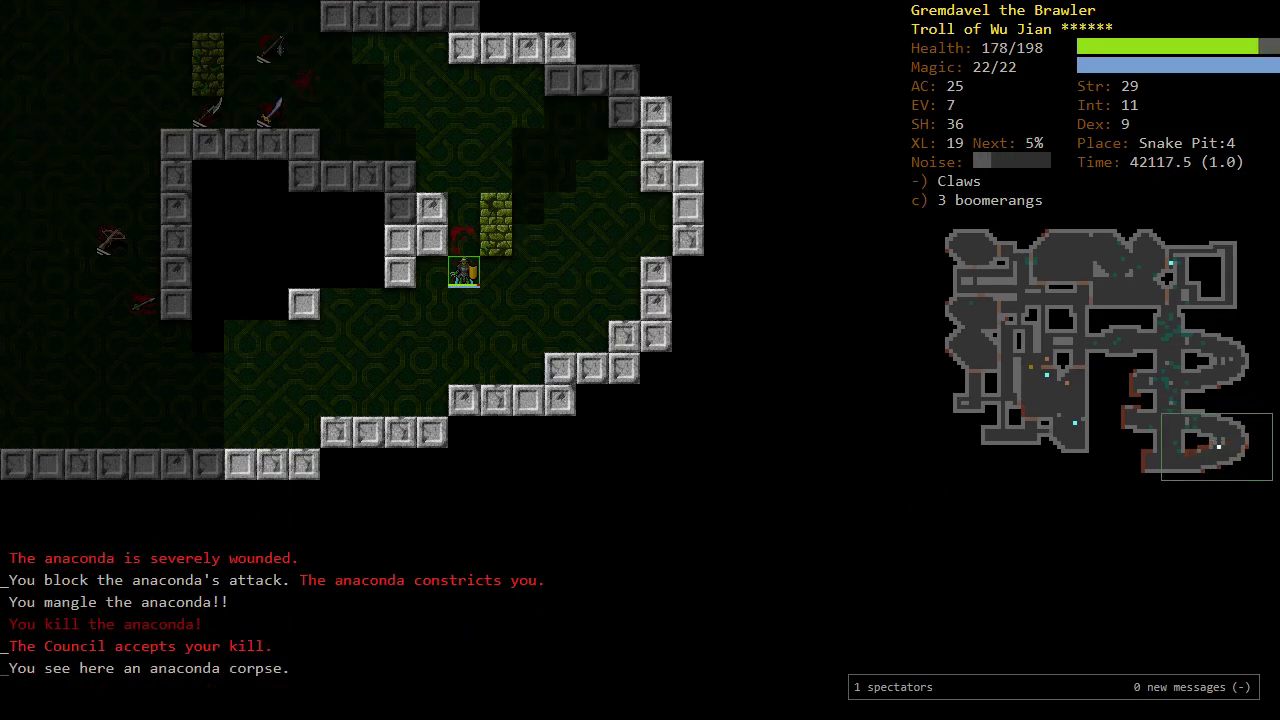
key(Down)
key(Up)
key(c)
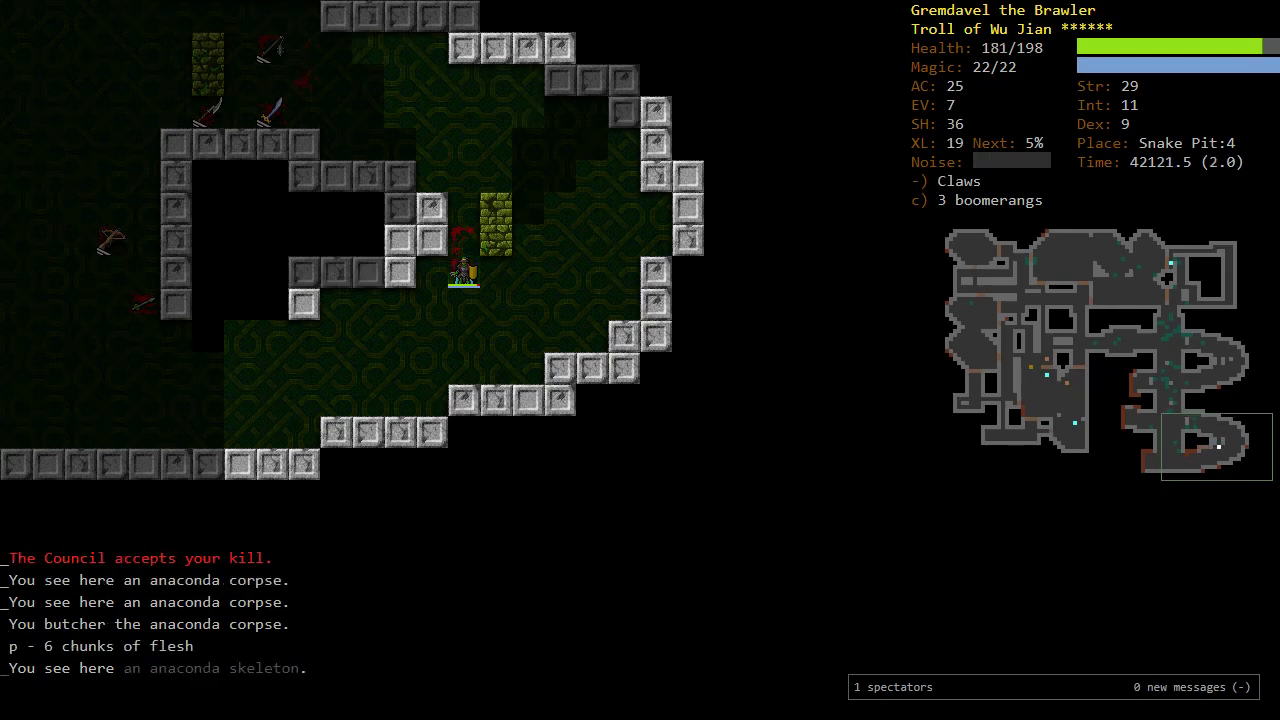
Step: Eat the first anaconda chunks, then decline the next and dismiss the food menu
key(e)
key(y)
key(e)
key(y)
key(e)
key(y)
key(e)
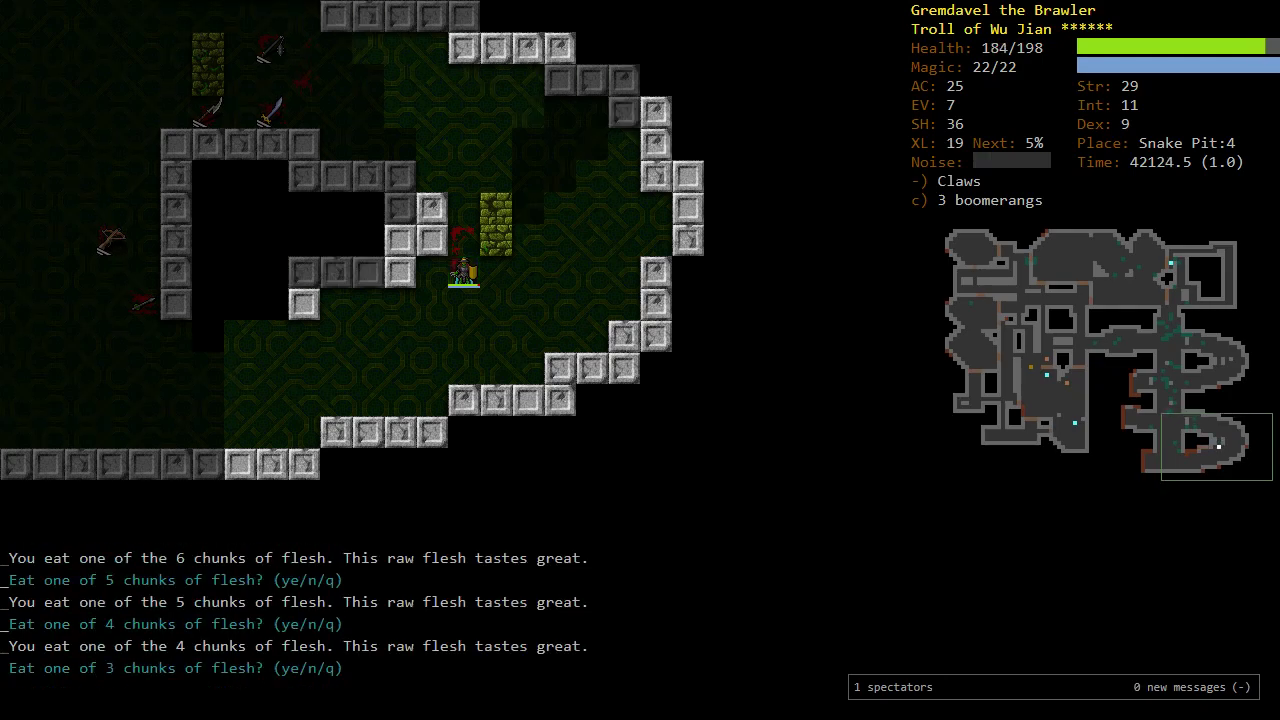
key(n)
key(Escape)
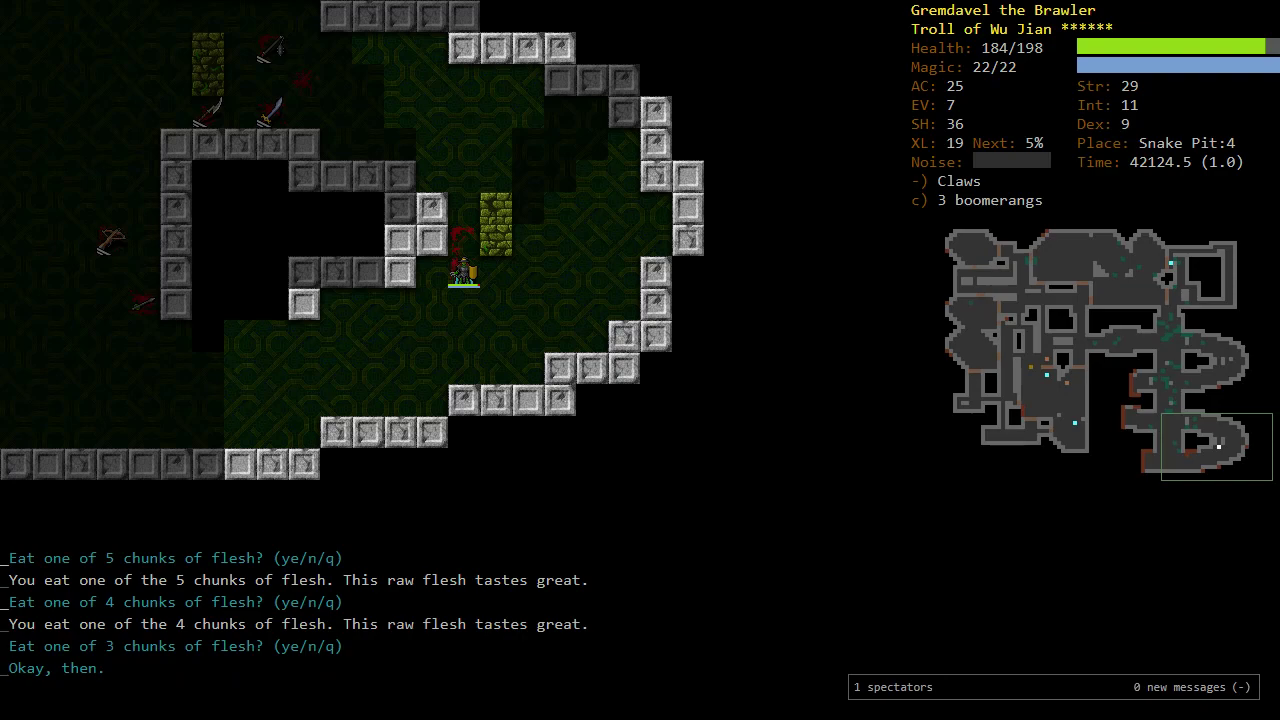
Step: Eat the remaining anaconda chunks until Full and head toward the serpentine rune
key(e)
key(y)
key(e)
key(y)
key(e)
key(y)
key(o)
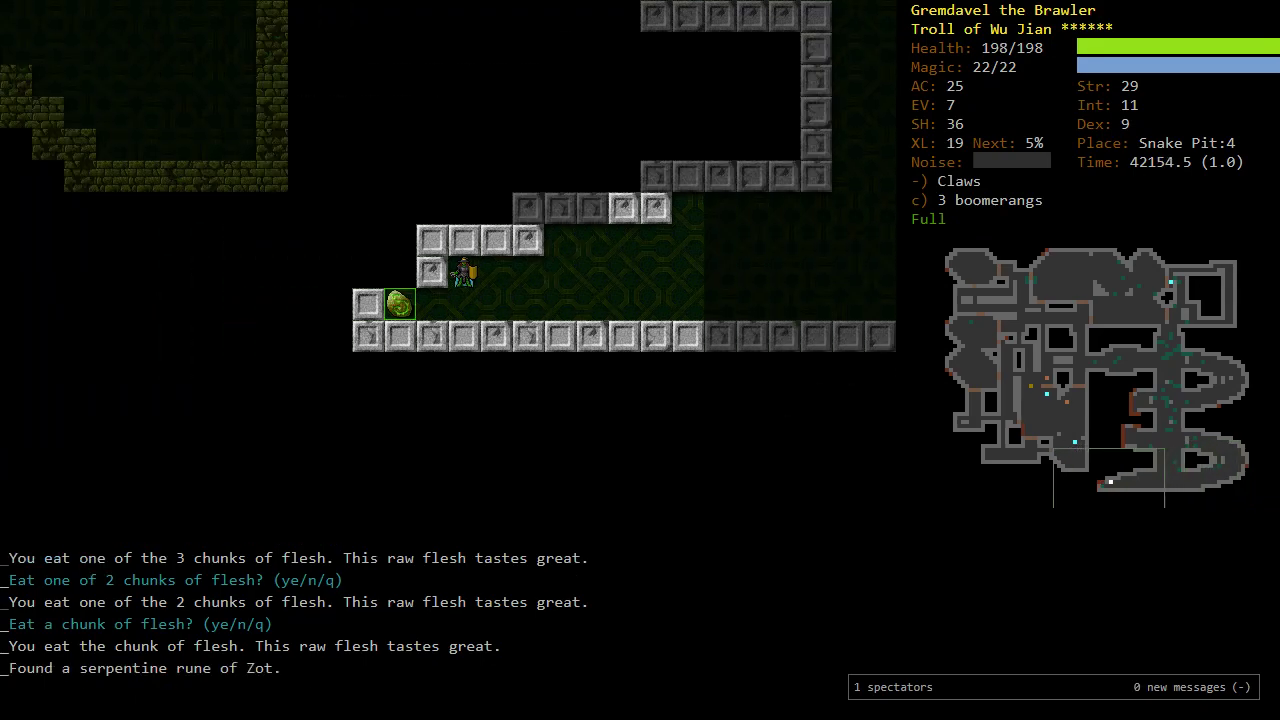
Step: Pick up the serpentine rune of Zot and dismiss its messages
key(b)
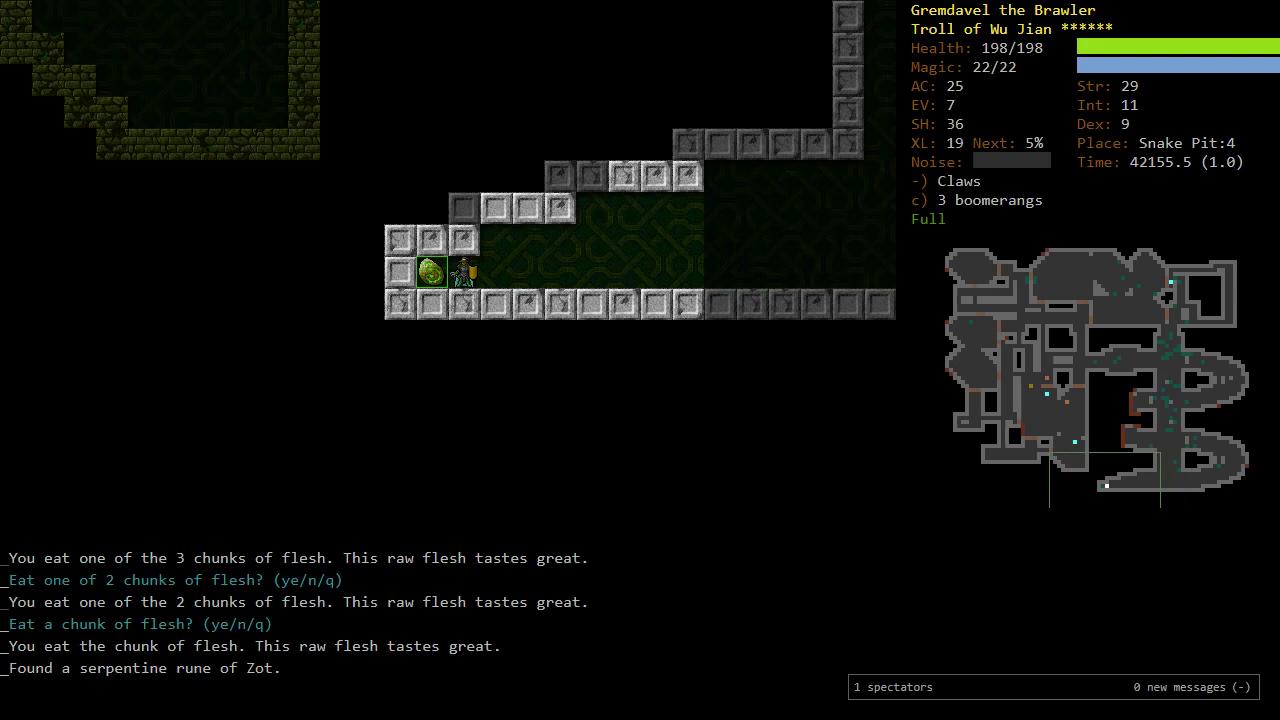
key(h)
key(Return)
Step: Auto-explore onward, killing the naga along the way
key(o)
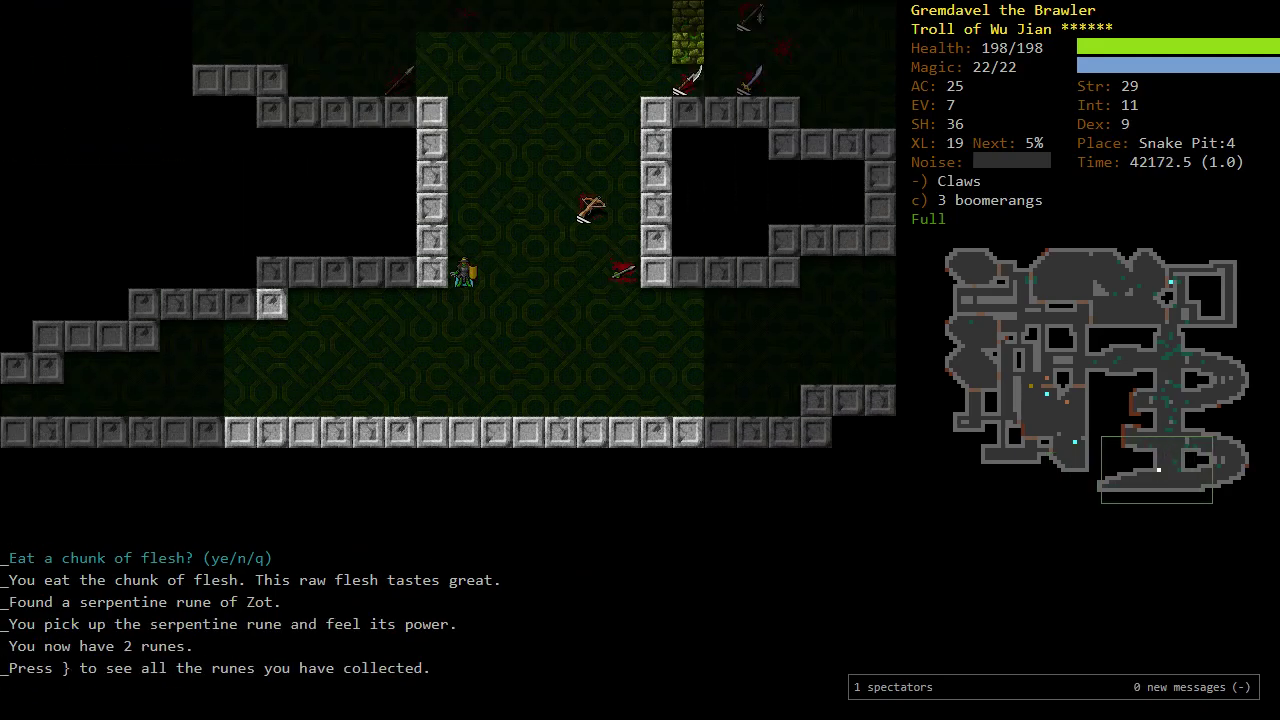
key(y)
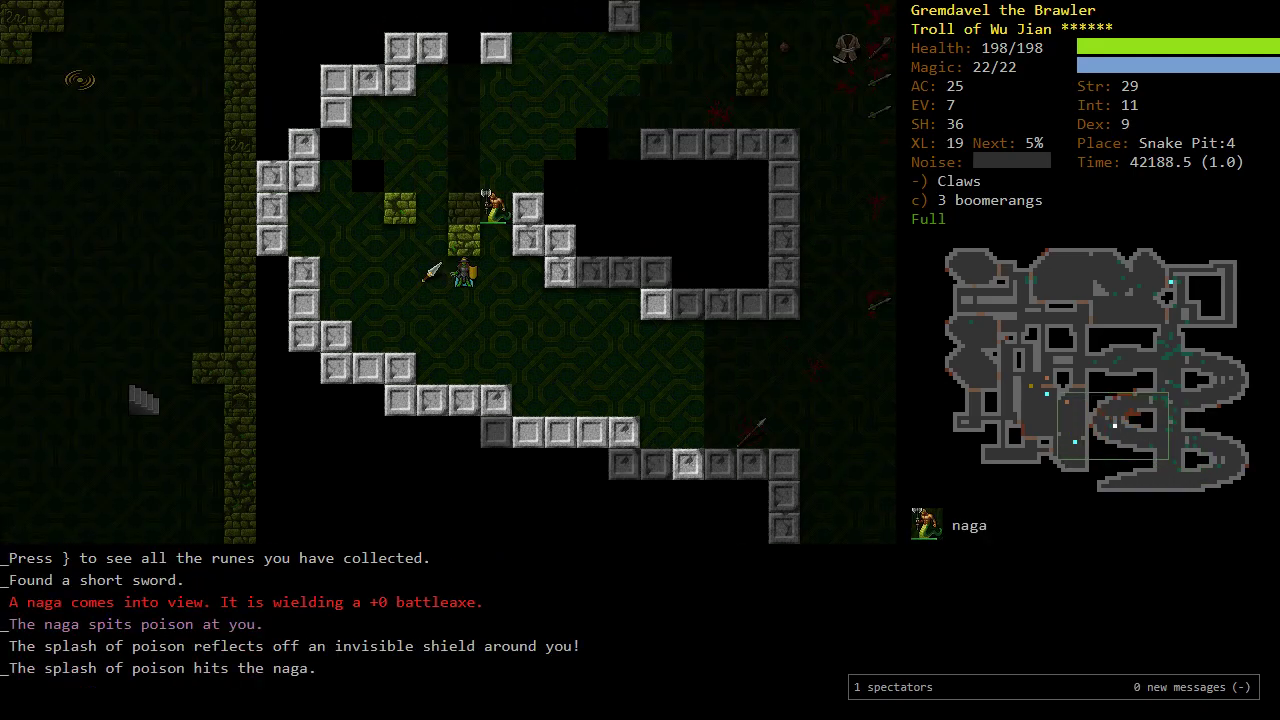
key(u)
key(u)
key(u)
key(u)
key(o)
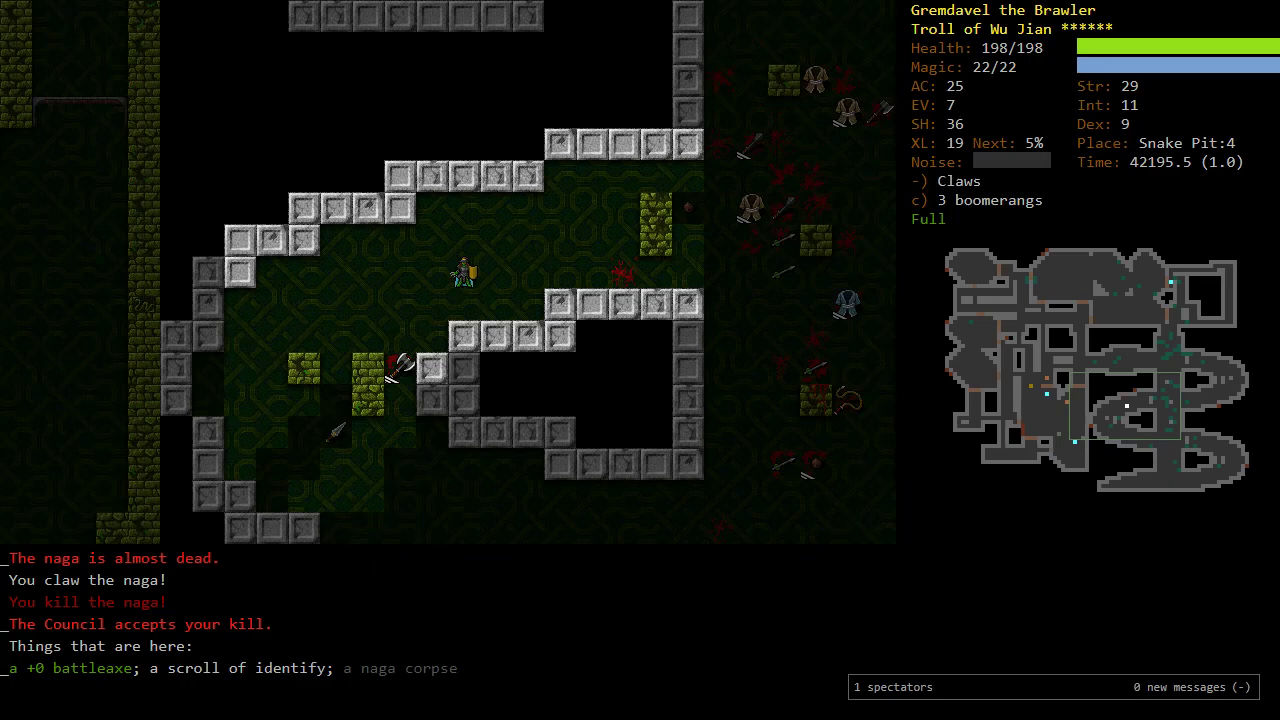
key(o)
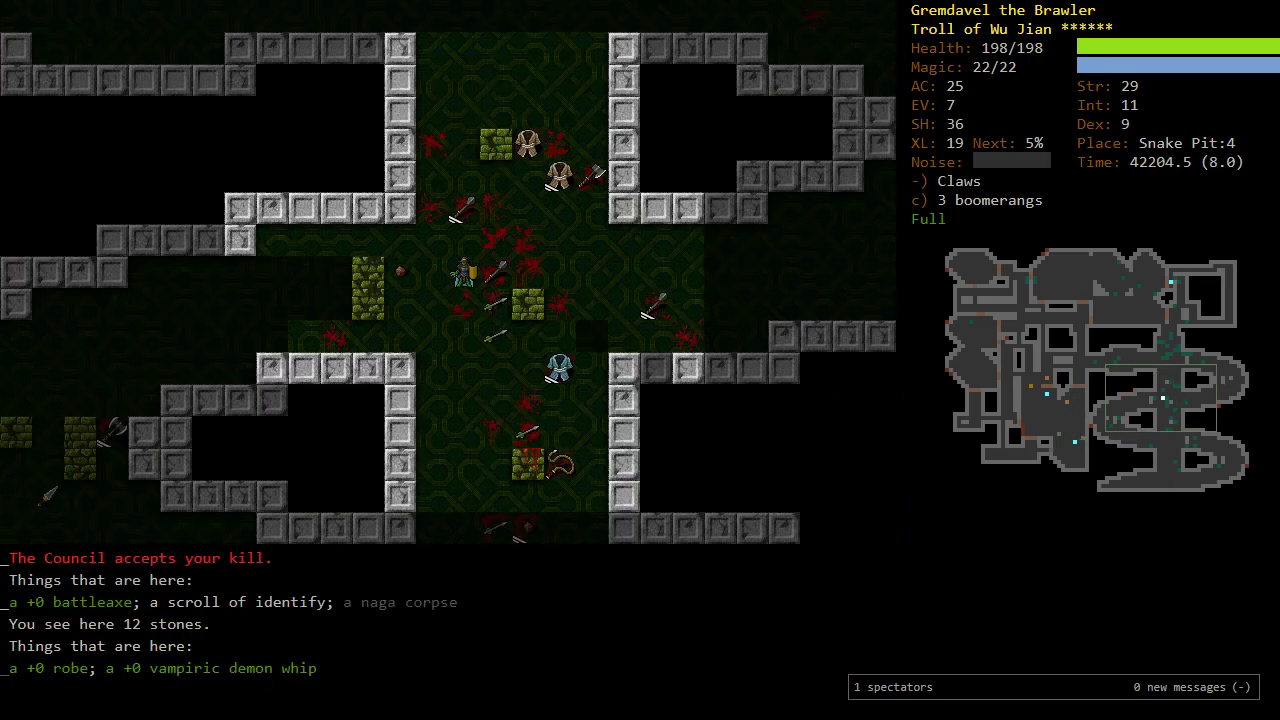
key(o)
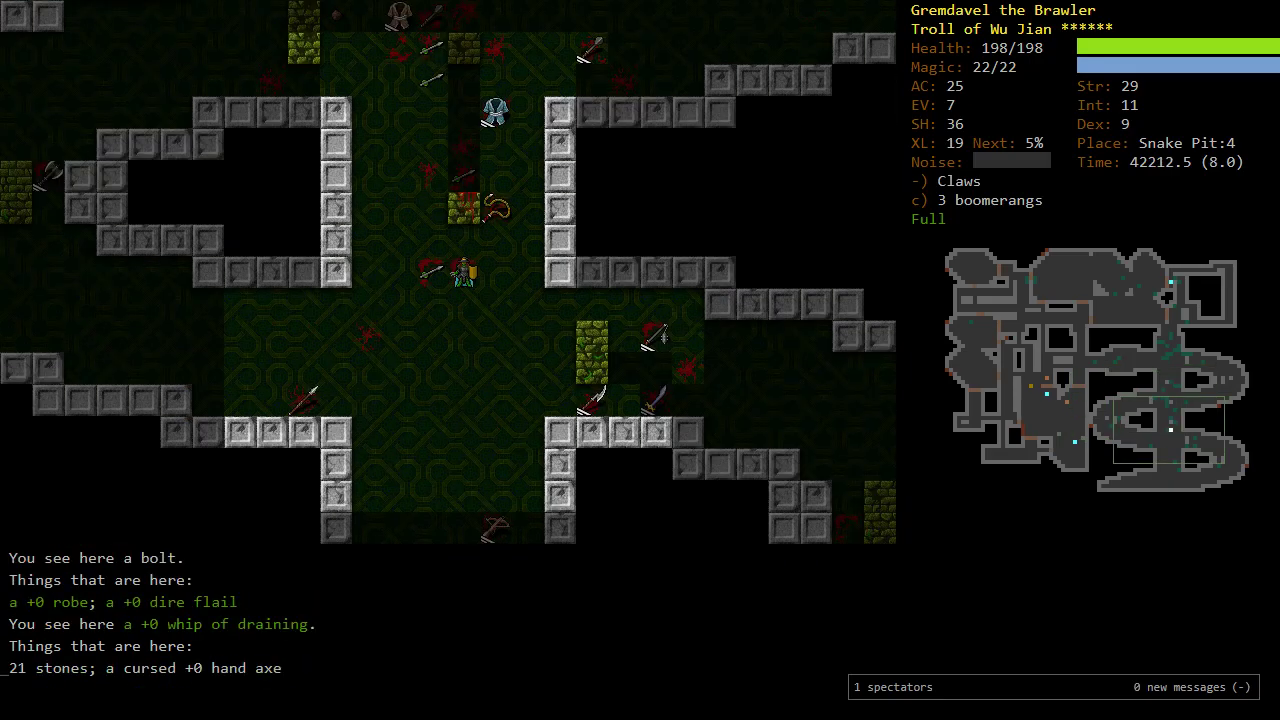
key(o)
key(o)
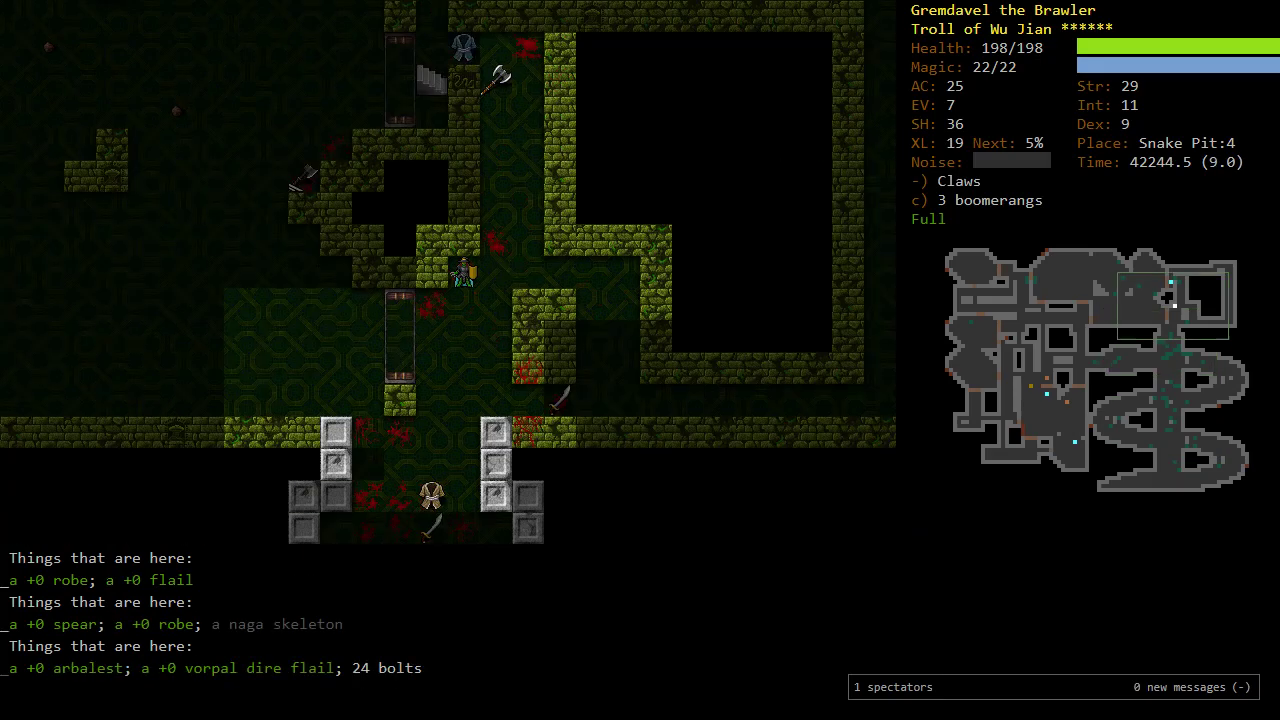
key(o)
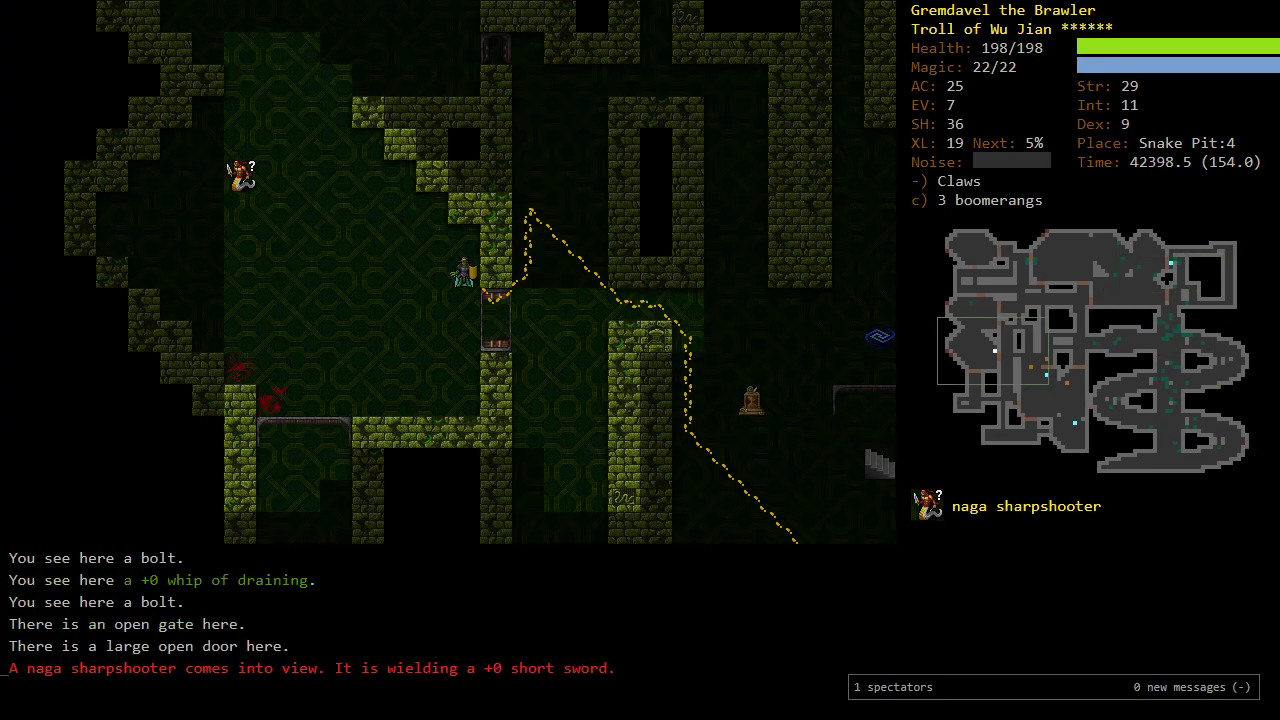
Step: Kill the naga sharpshooter and finish exploring Snake Pit:4
key(y)
key(y)
key(y)
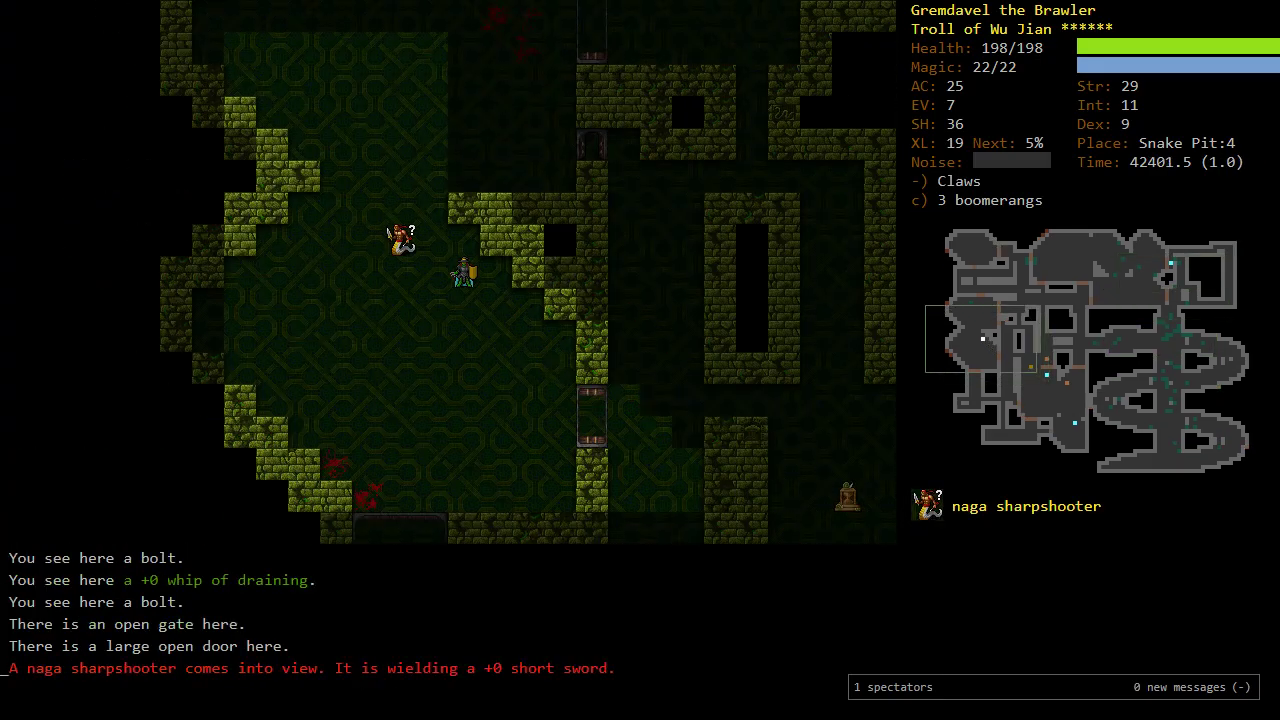
key(y)
key(h)
key(h)
key(h)
key(h)
key(o)
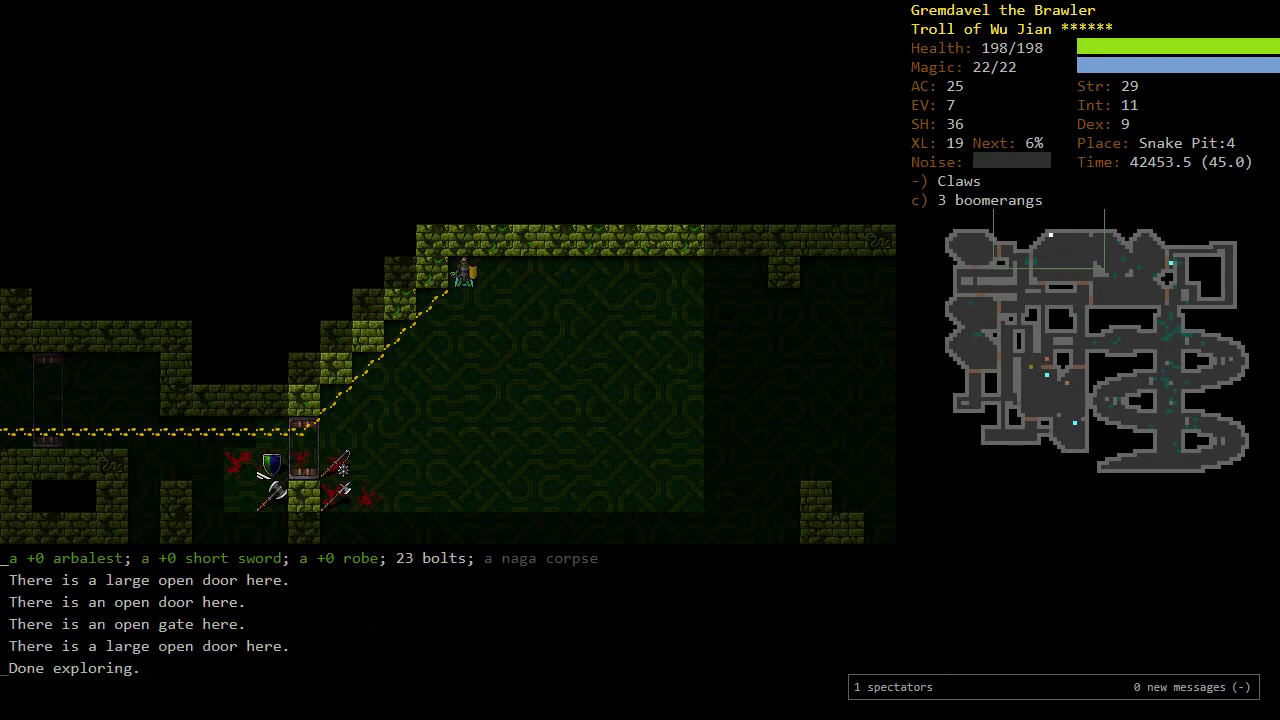
Step: Search known items for wizardry and retrieve the ring of Nyikaapt from Shoals:4
key(i)
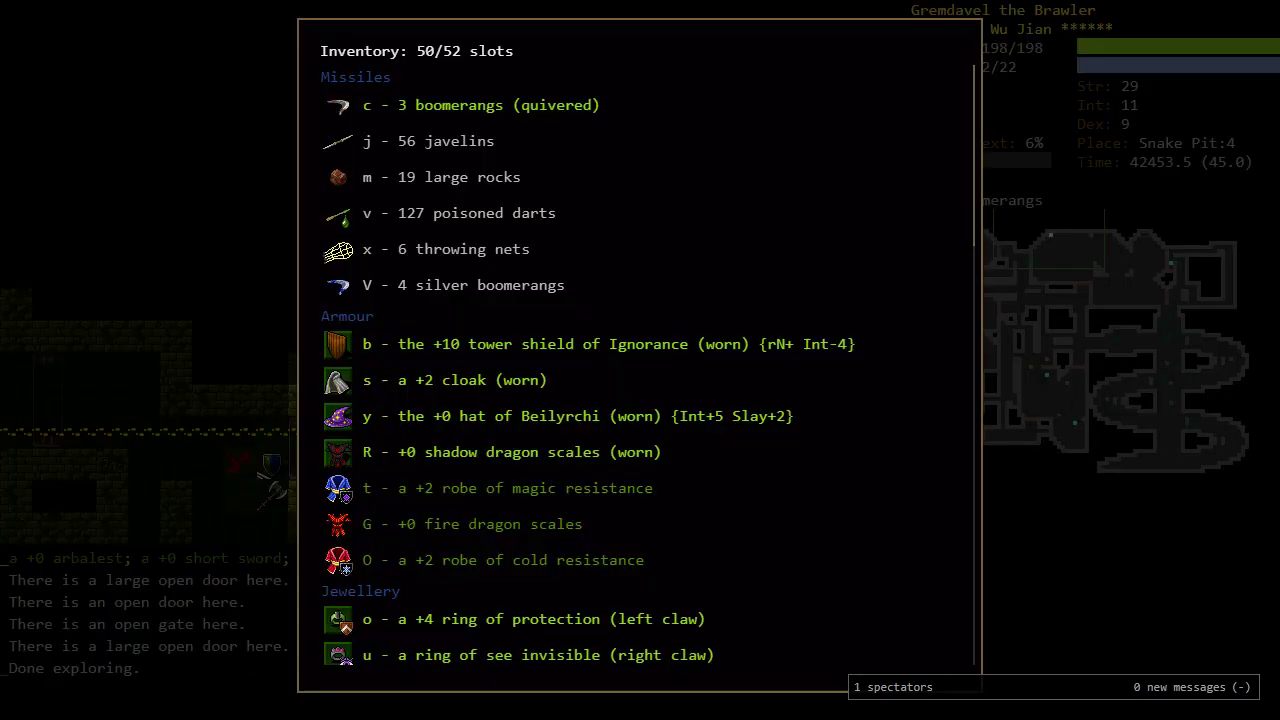
key(Escape)
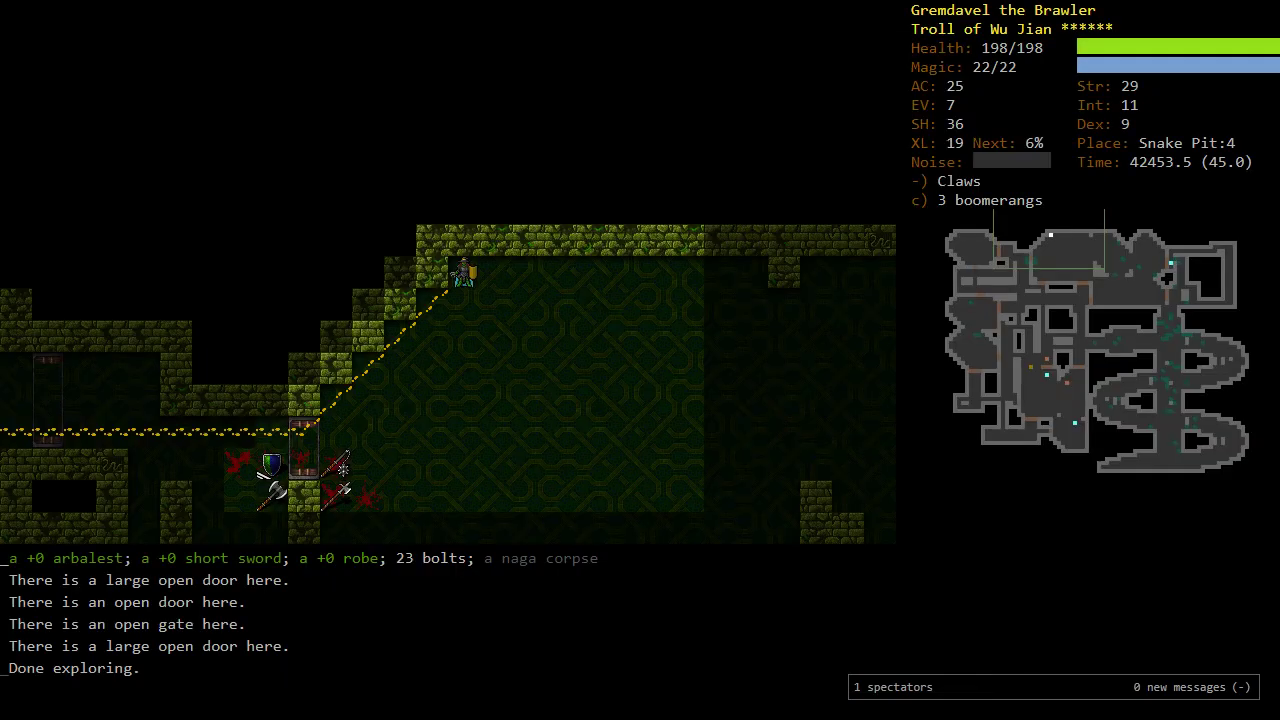
key(ctrl+f)
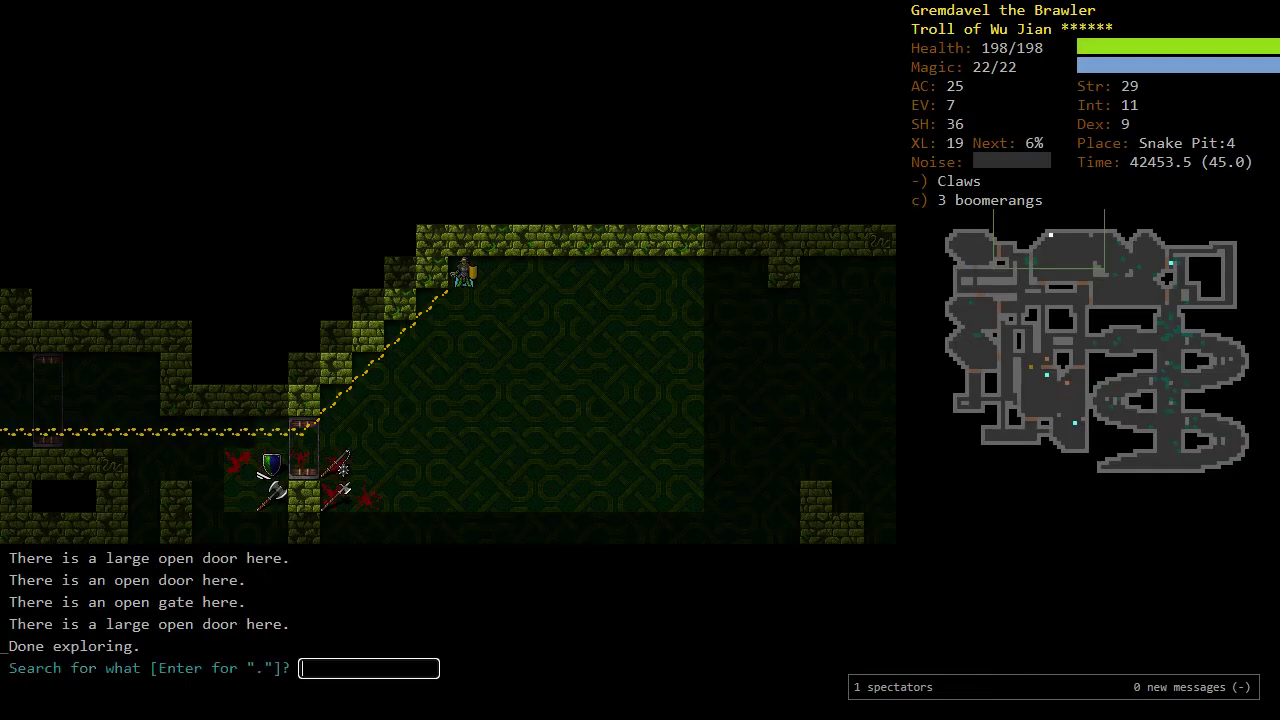
text(wizard)
key(Return)
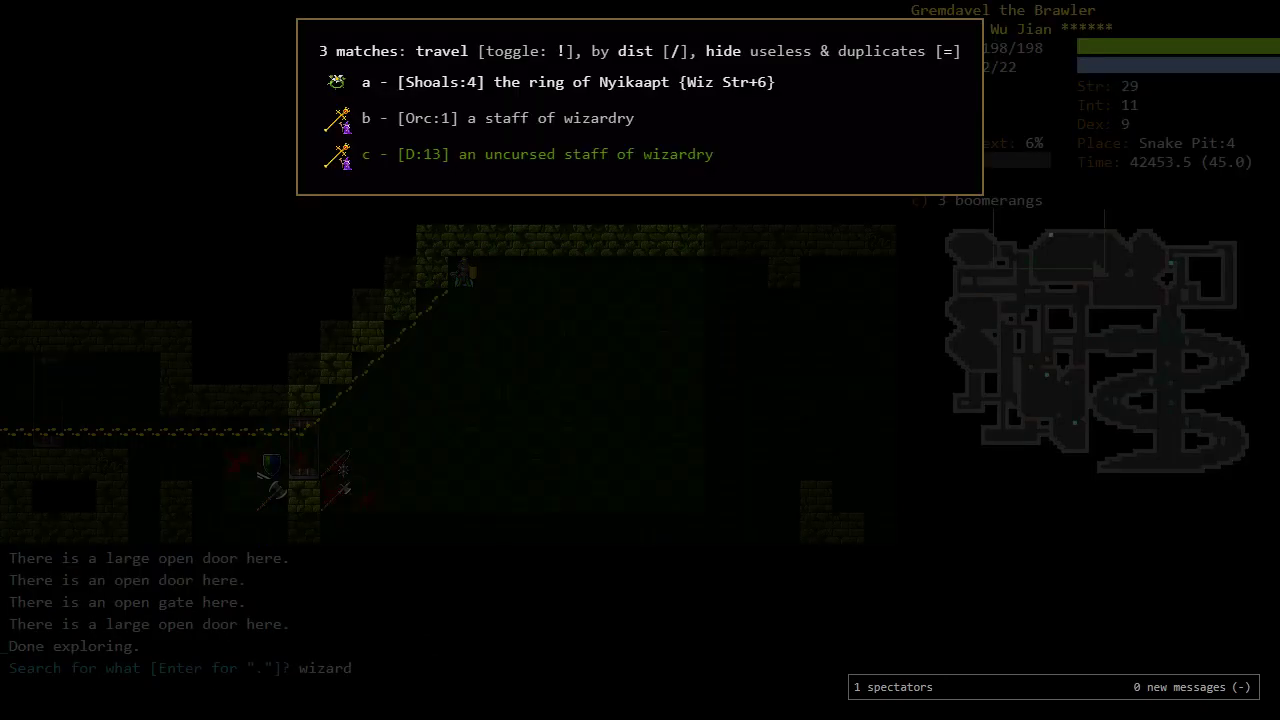
key(a)
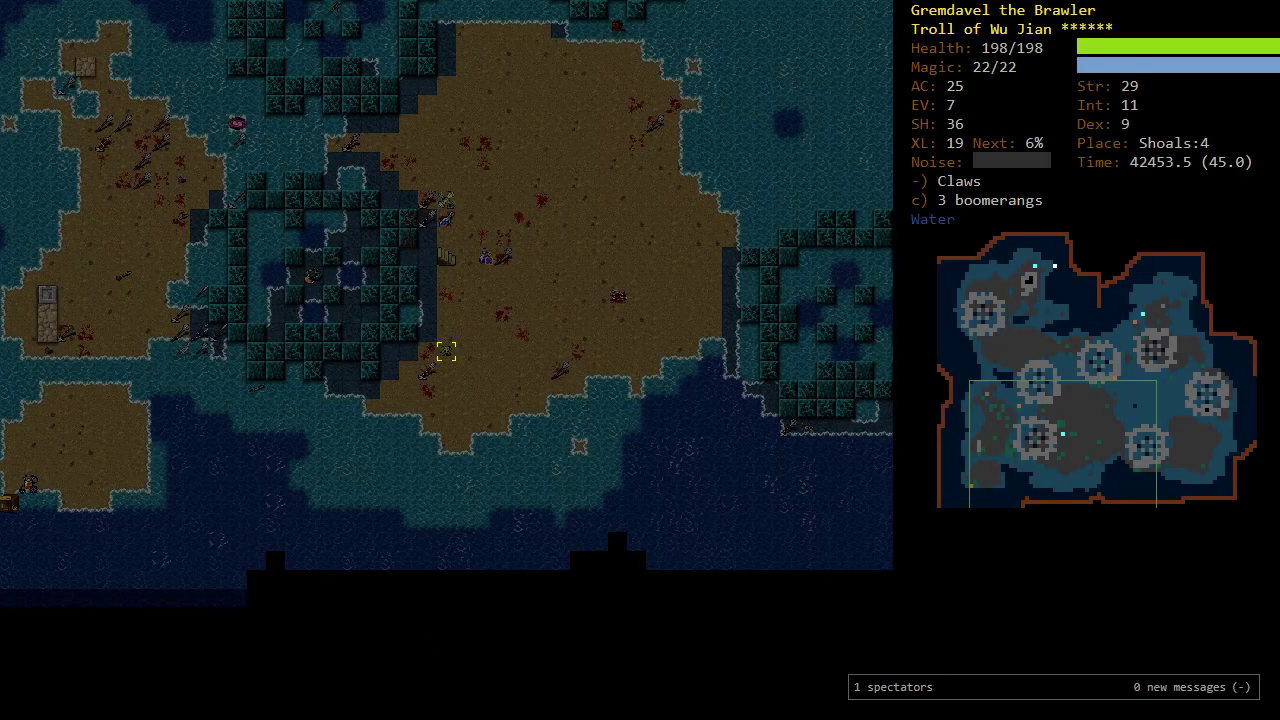
key(Return)
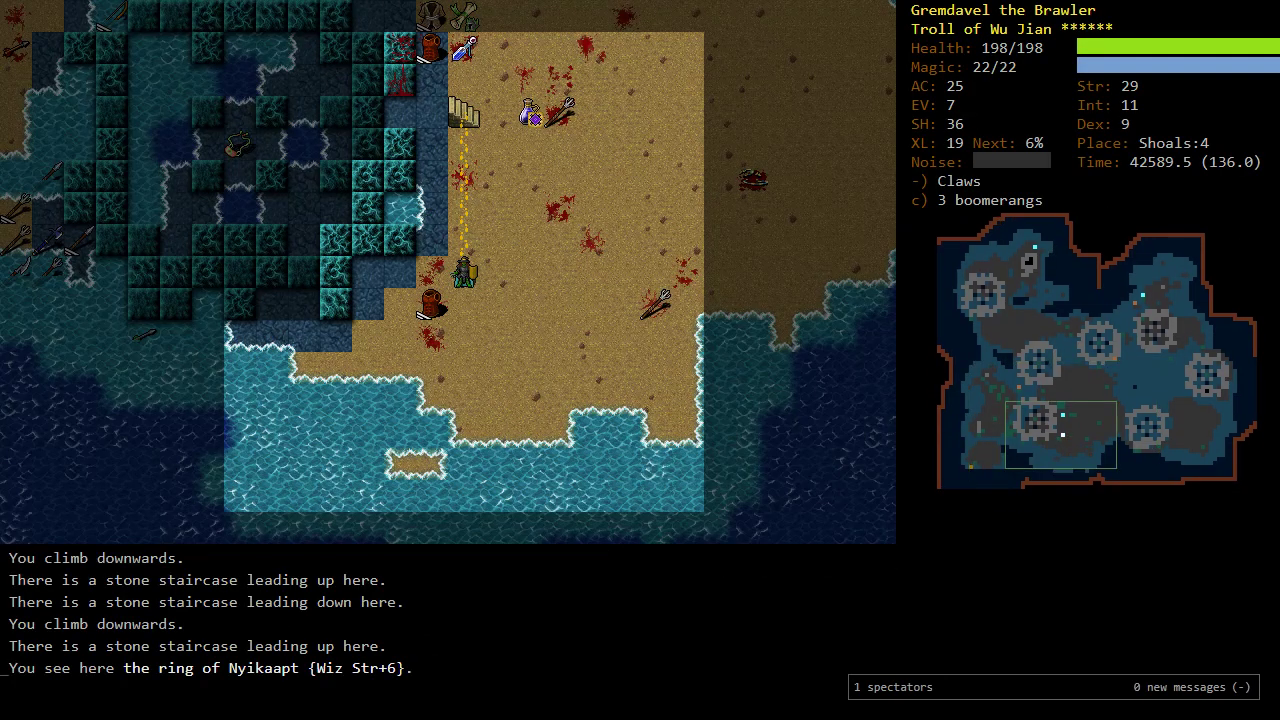
key(g)
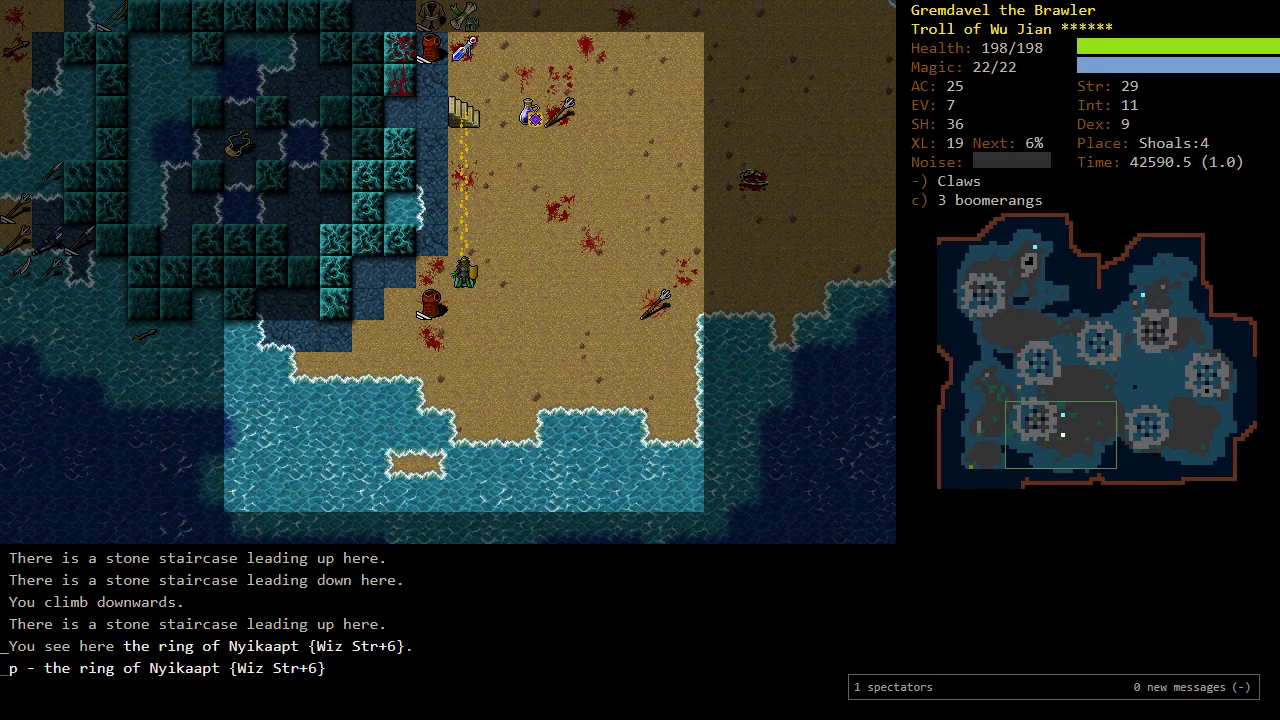
Step: Repeat the wizardry search, attempt travel to the Orc:1 staff, then list matches again
key(ctrl+f)
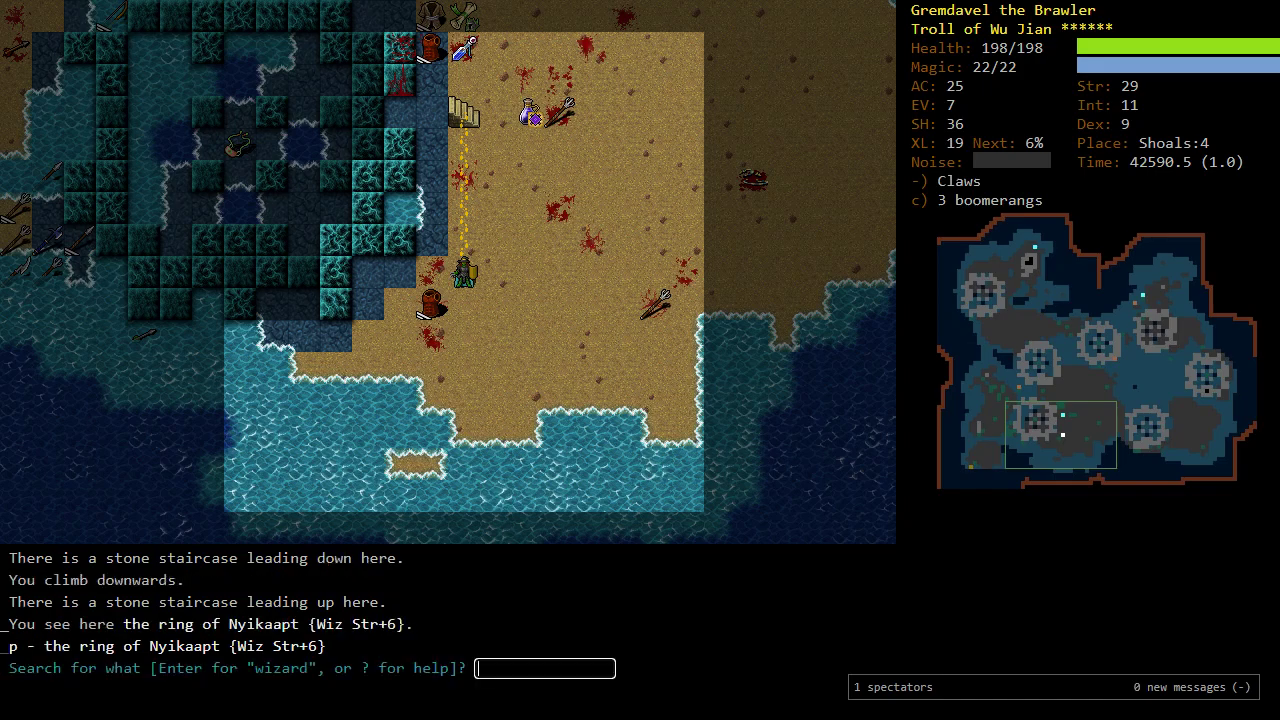
key(Return)
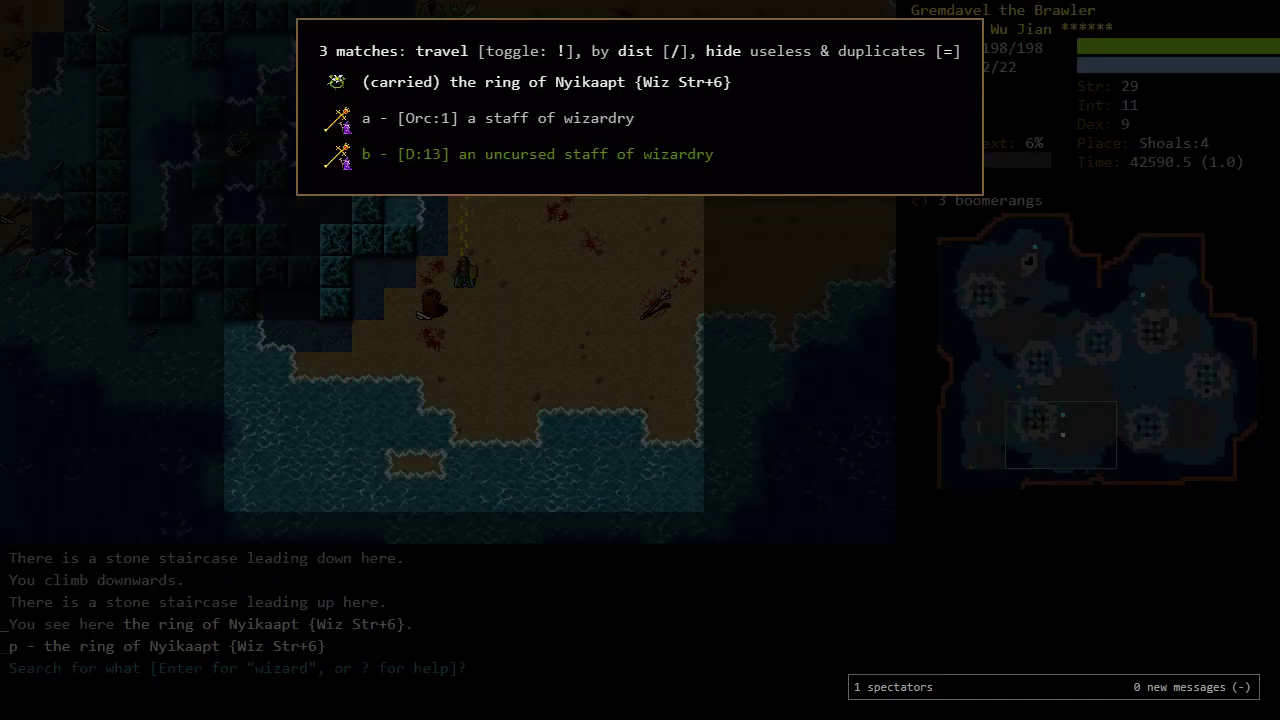
key(a)
key(Return)
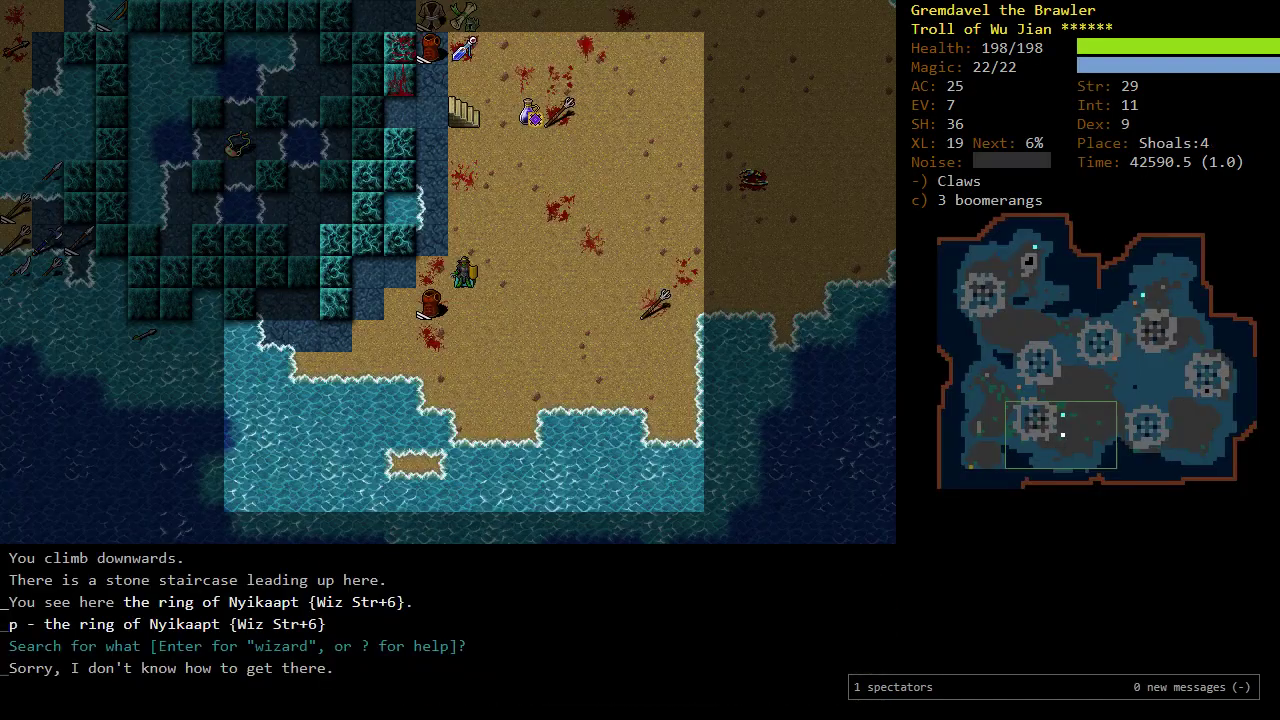
key(Return)
key(ctrl+f)
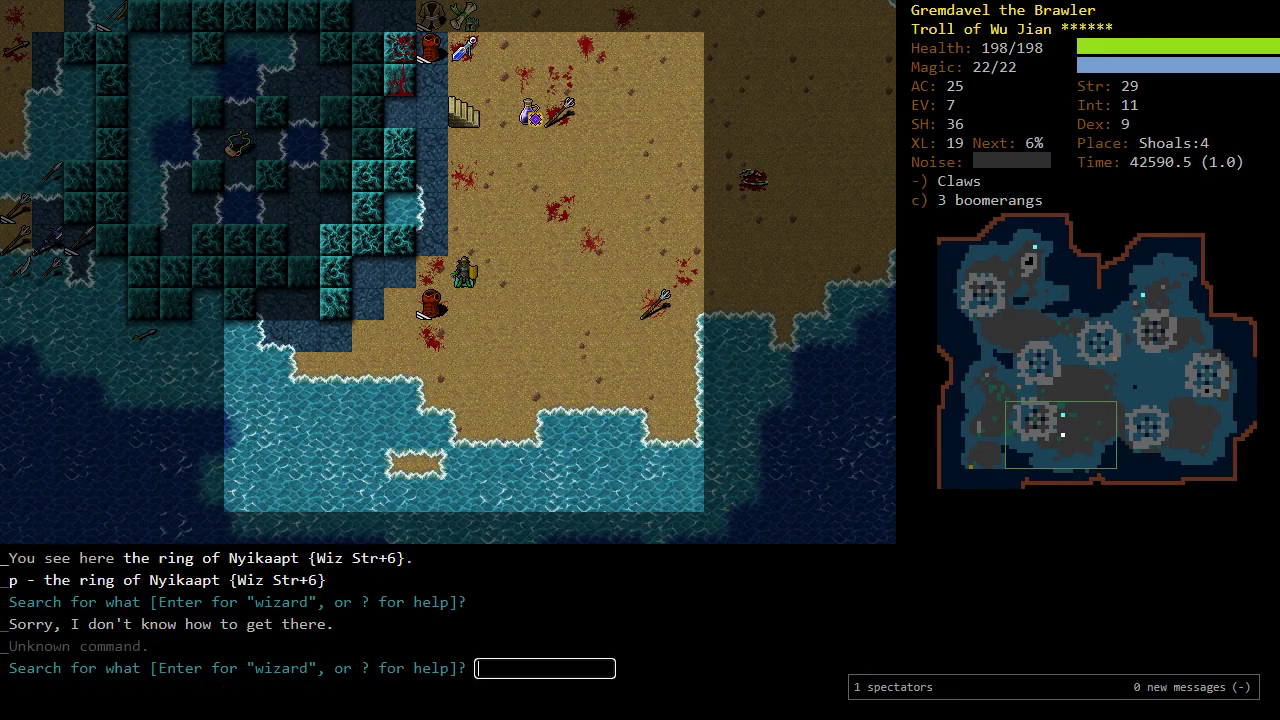
key(Return)
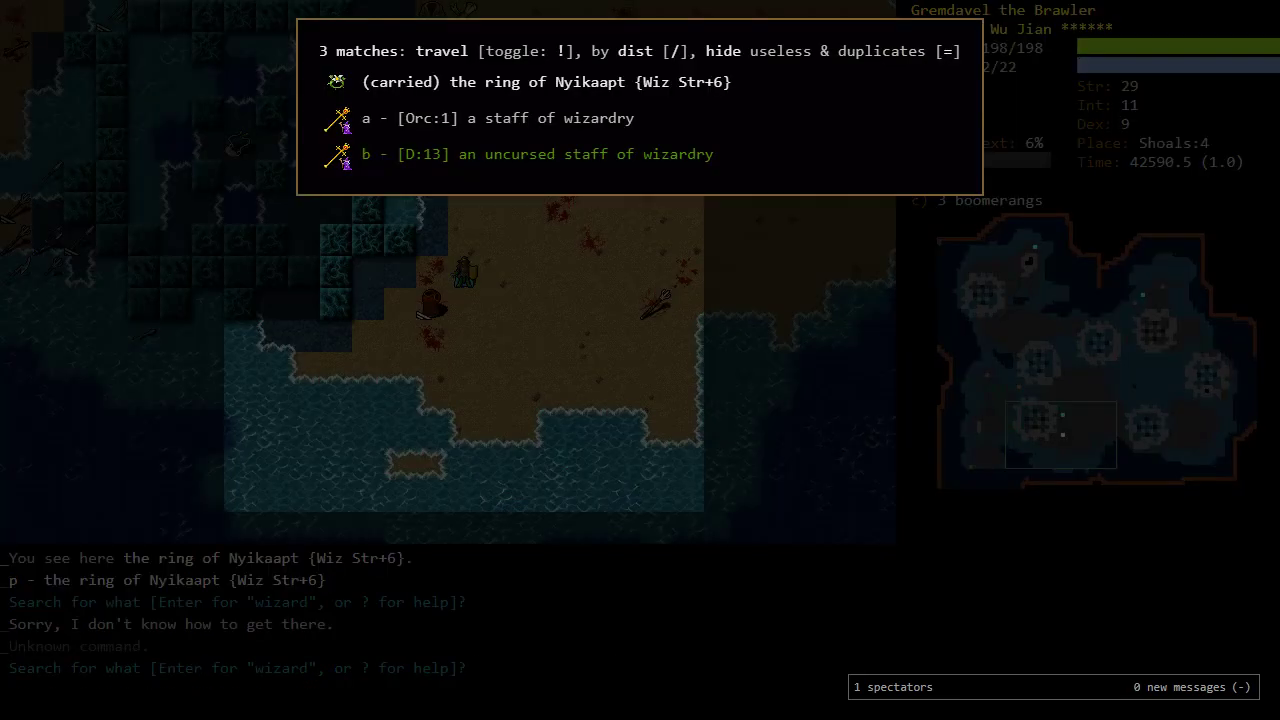
Step: Travel to the uncursed staff of wizardry on Dungeon:13 and pick it up
key(b)
key(Return)
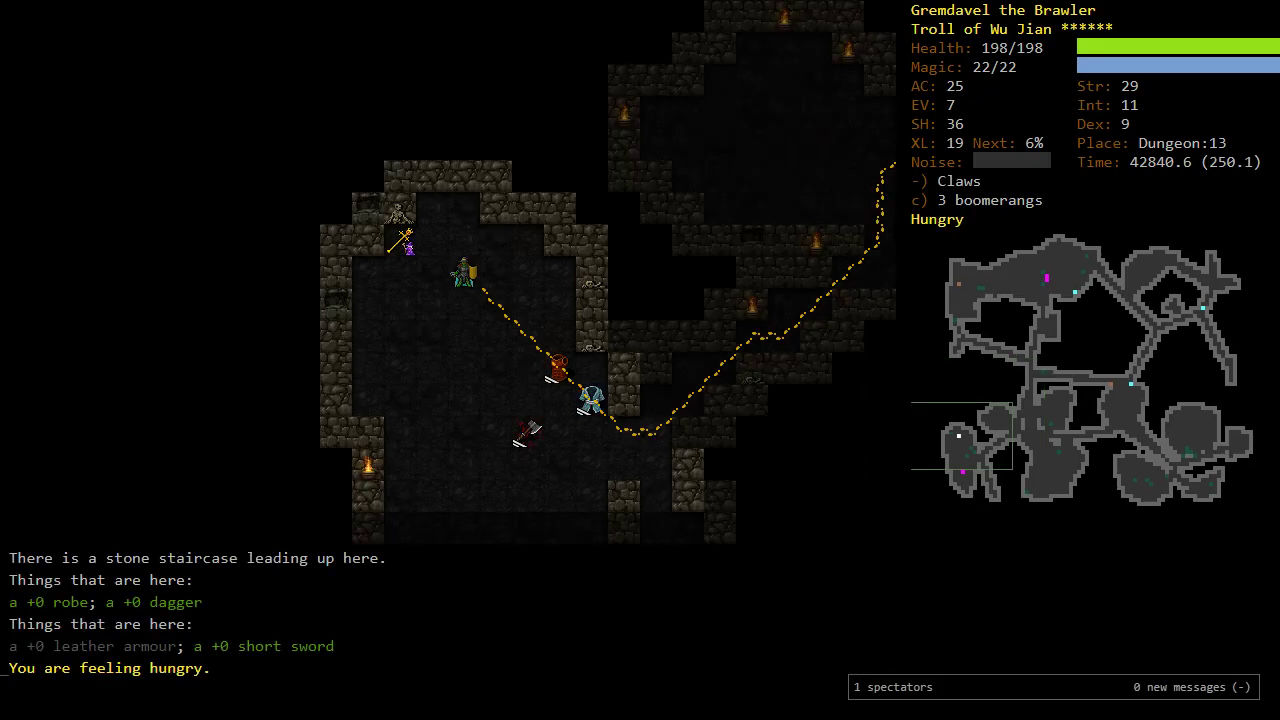
key(Return)
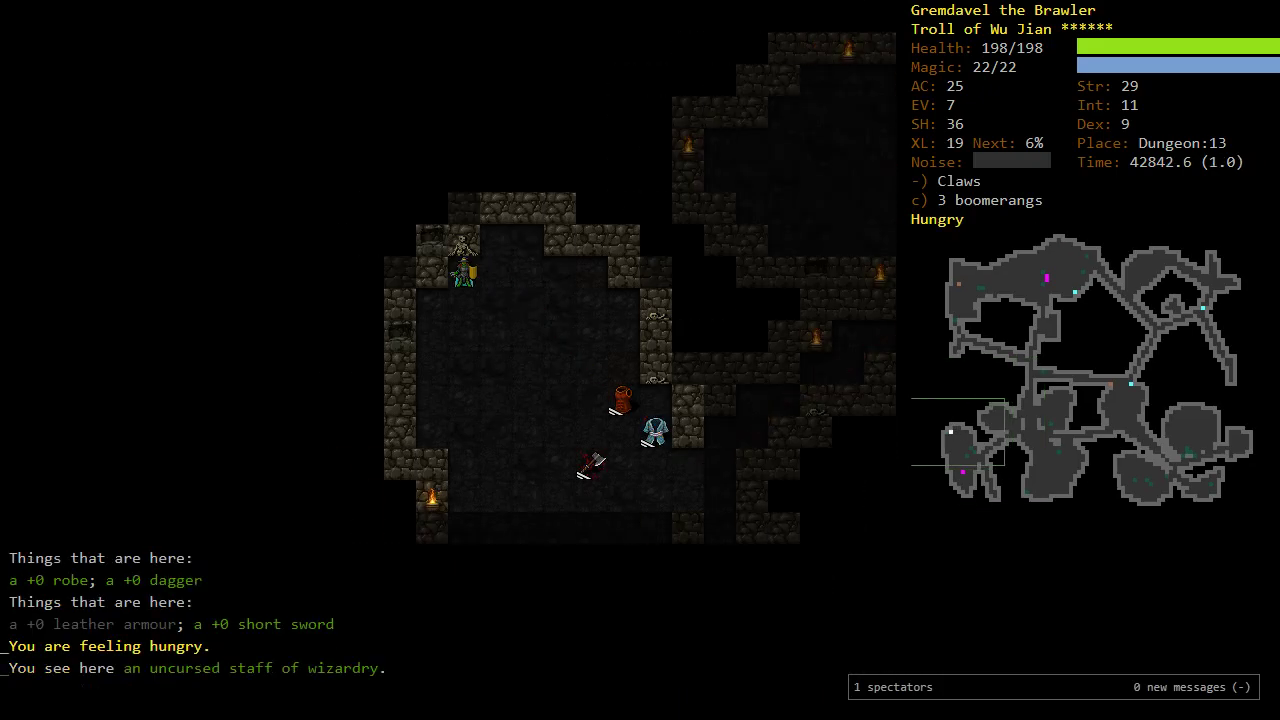
key(g)
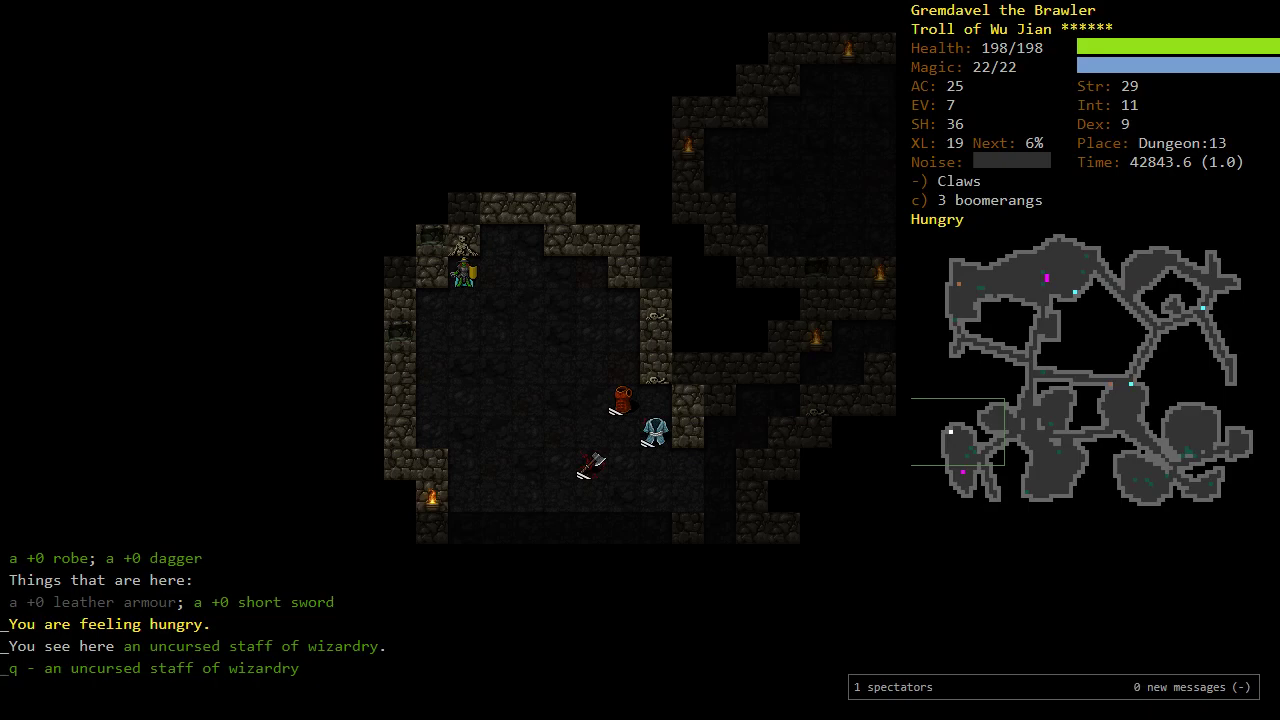
Step: Memorise Blink, review its failure rate in the spell list, then open the skills overview
key(shift+m)
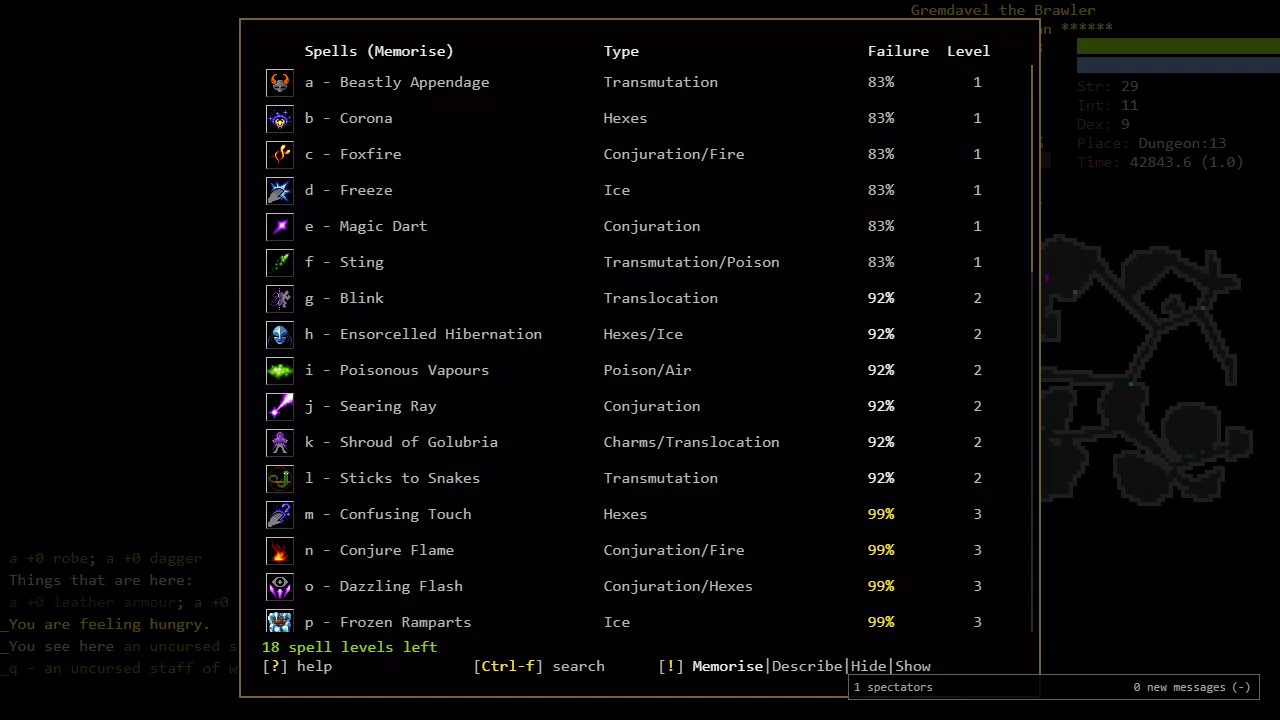
key(g)
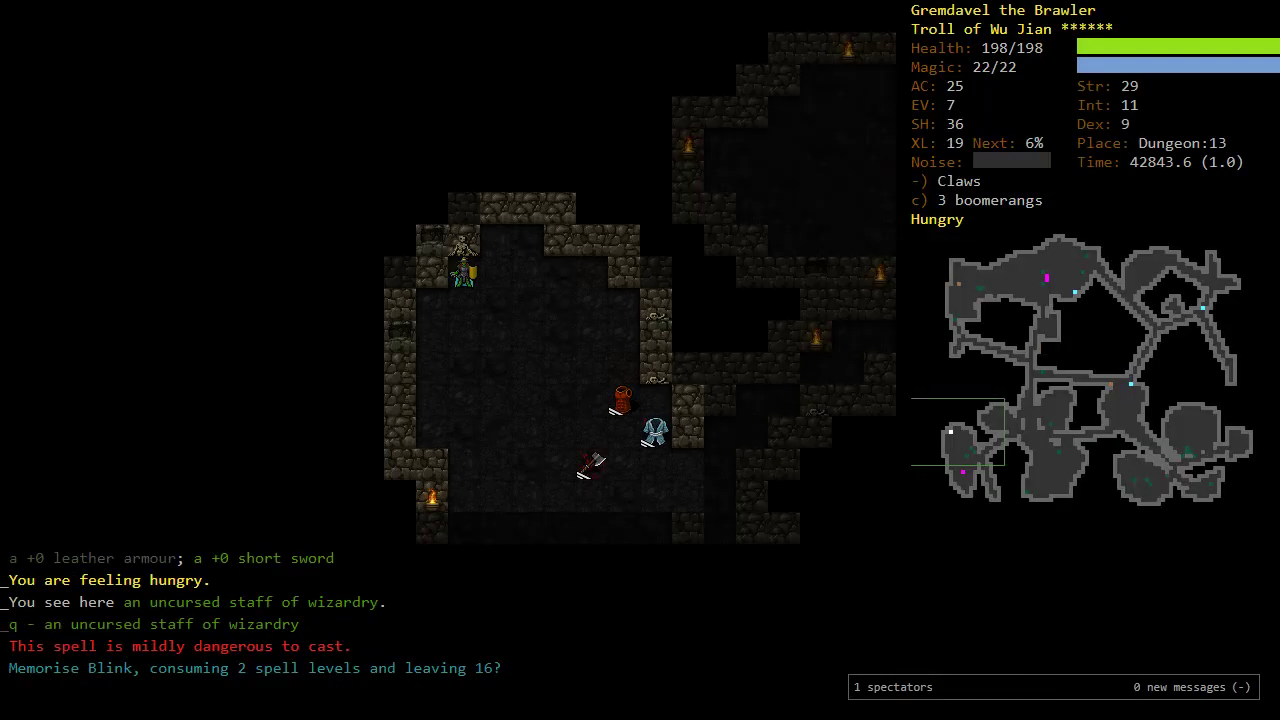
key(y)
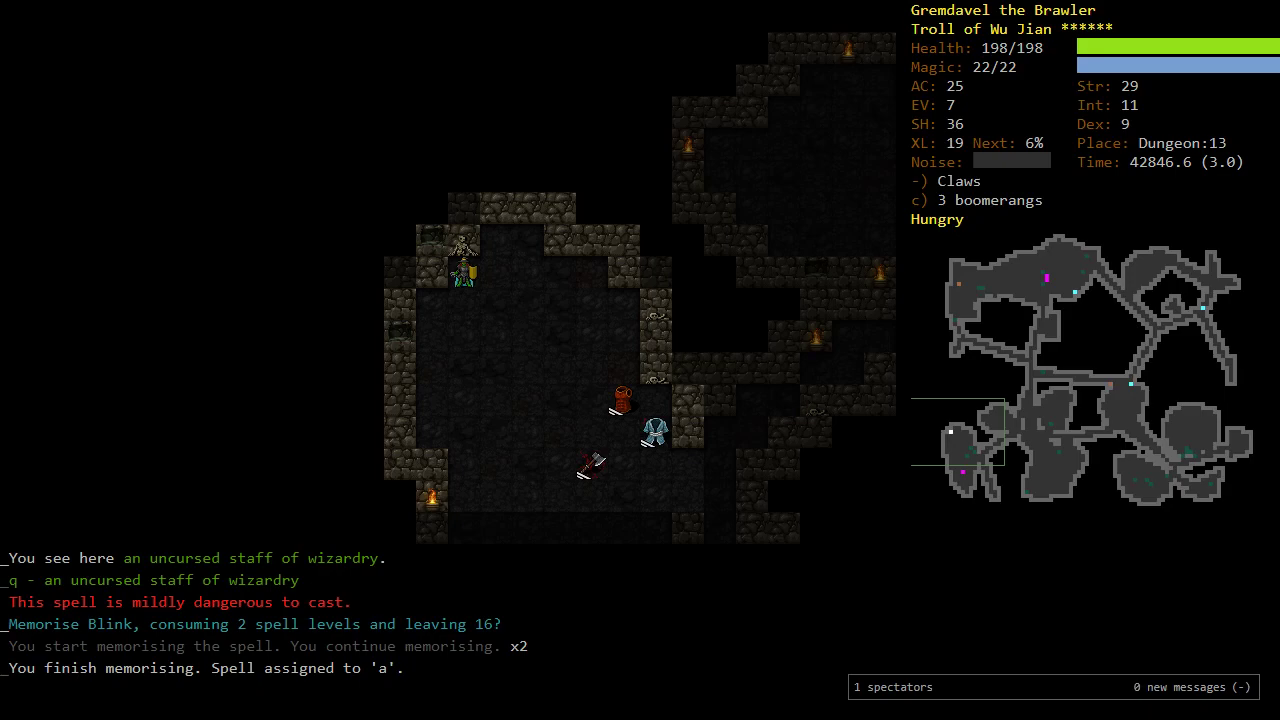
key(I)
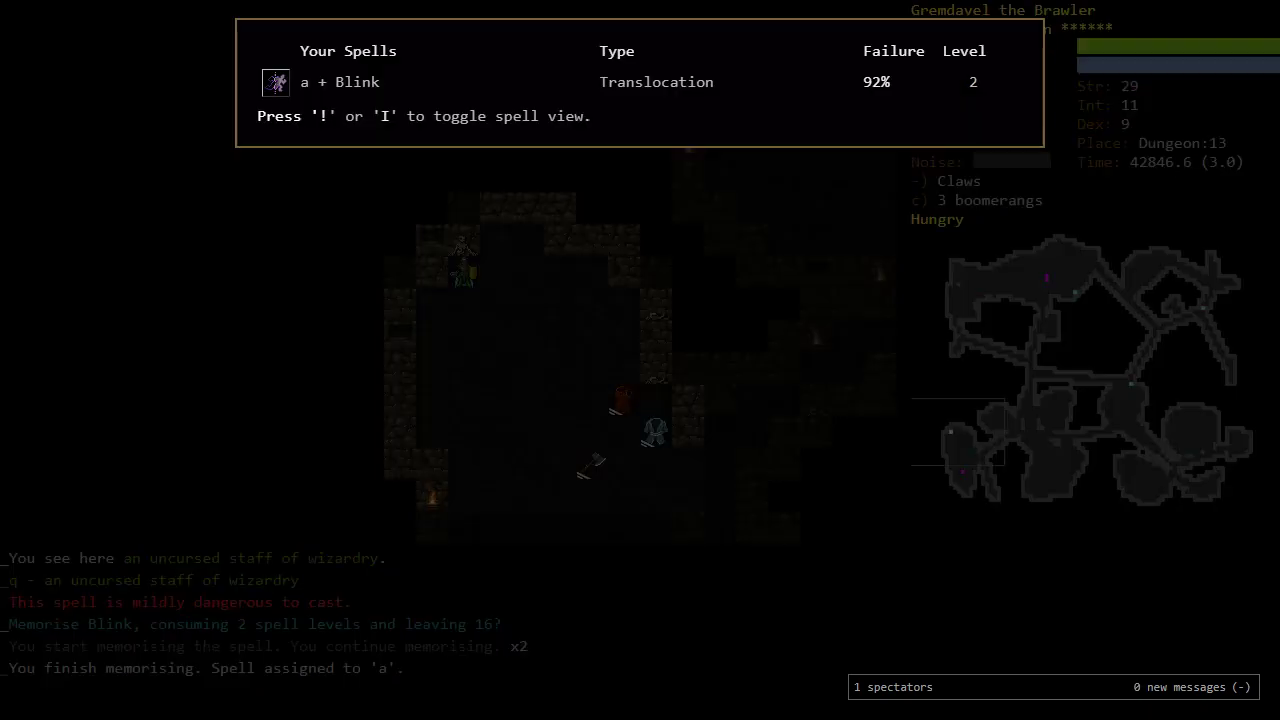
key(Escape)
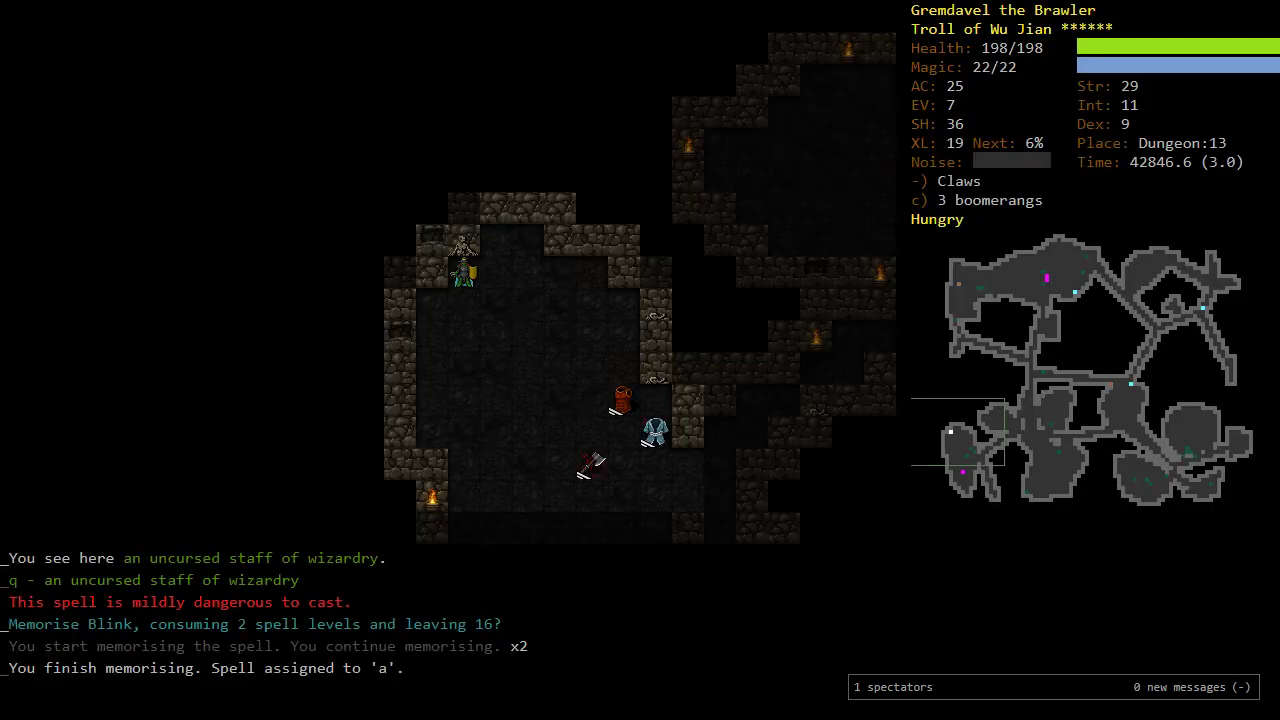
key(m)
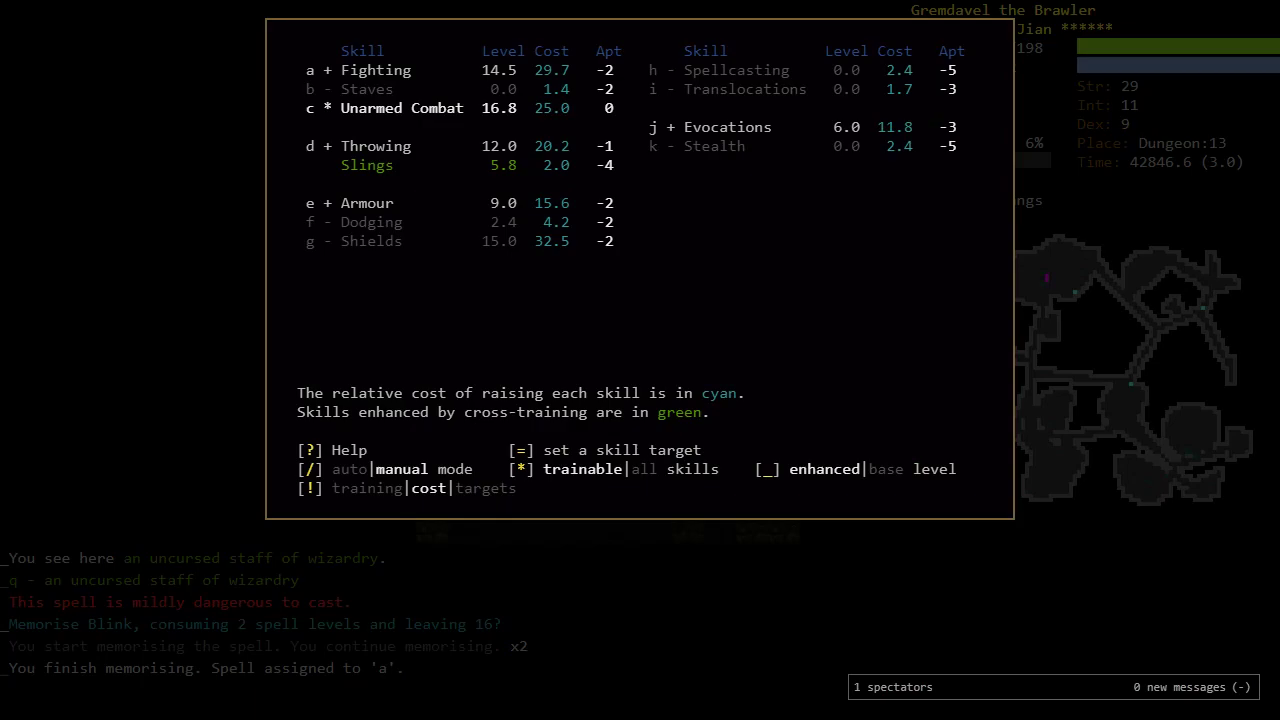
Step: Swap the see invisible ring for the ring of Nyikaapt and check Blink's failure rate
key(Escape)
key(W)
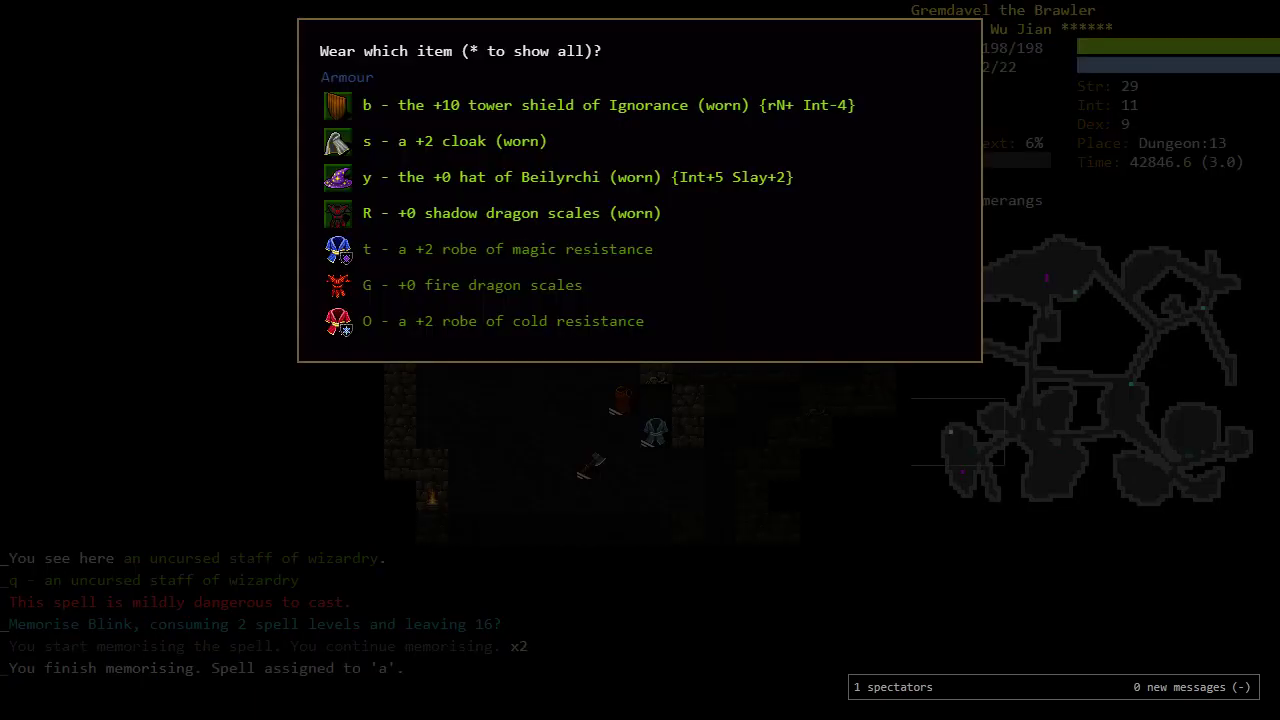
key(Escape)
key(P)
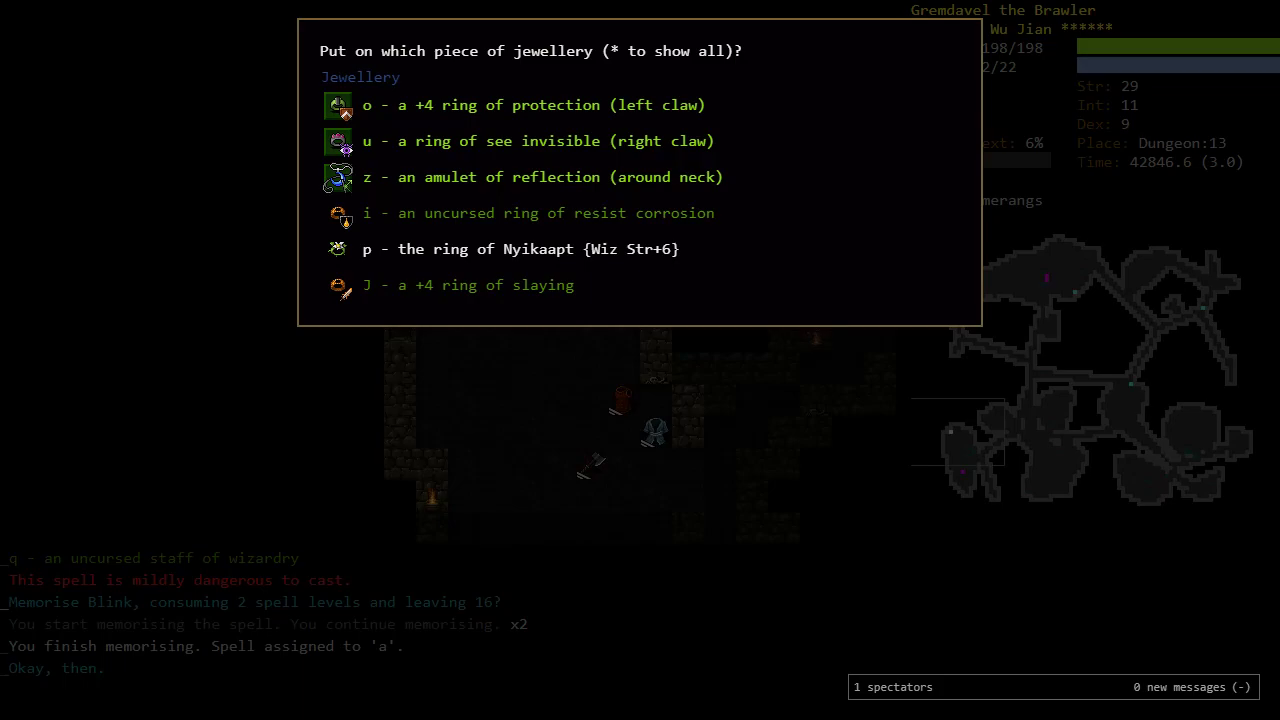
key(p)
key(u)
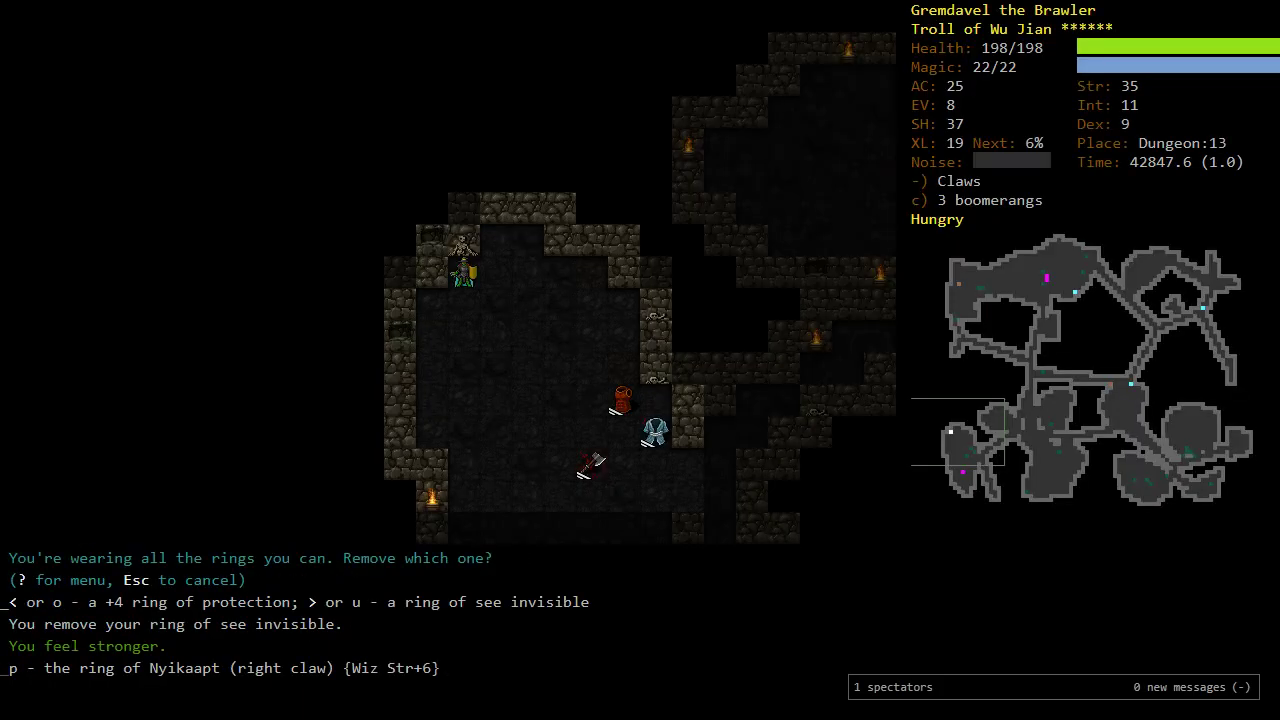
key(z)
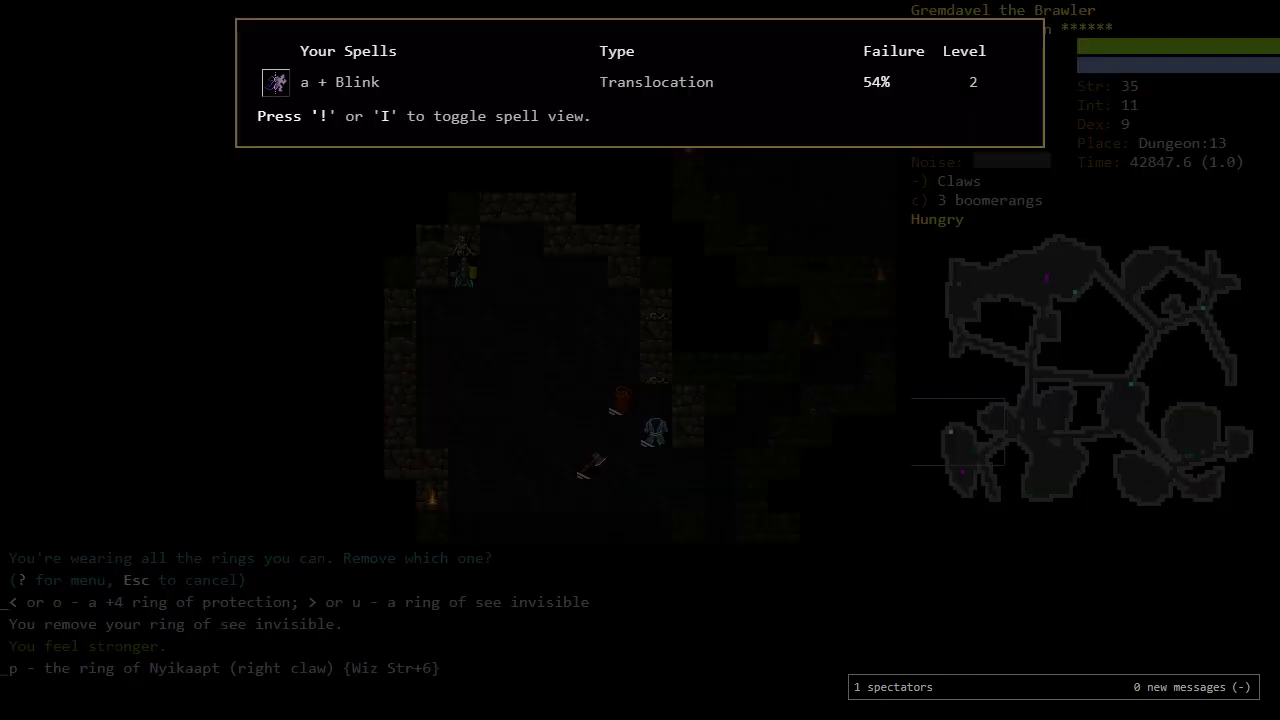
key(Escape)
Step: Test Blink's failure with the wizardry staff, unwield it, then begin putting on the +4 slaying ring
key(w)
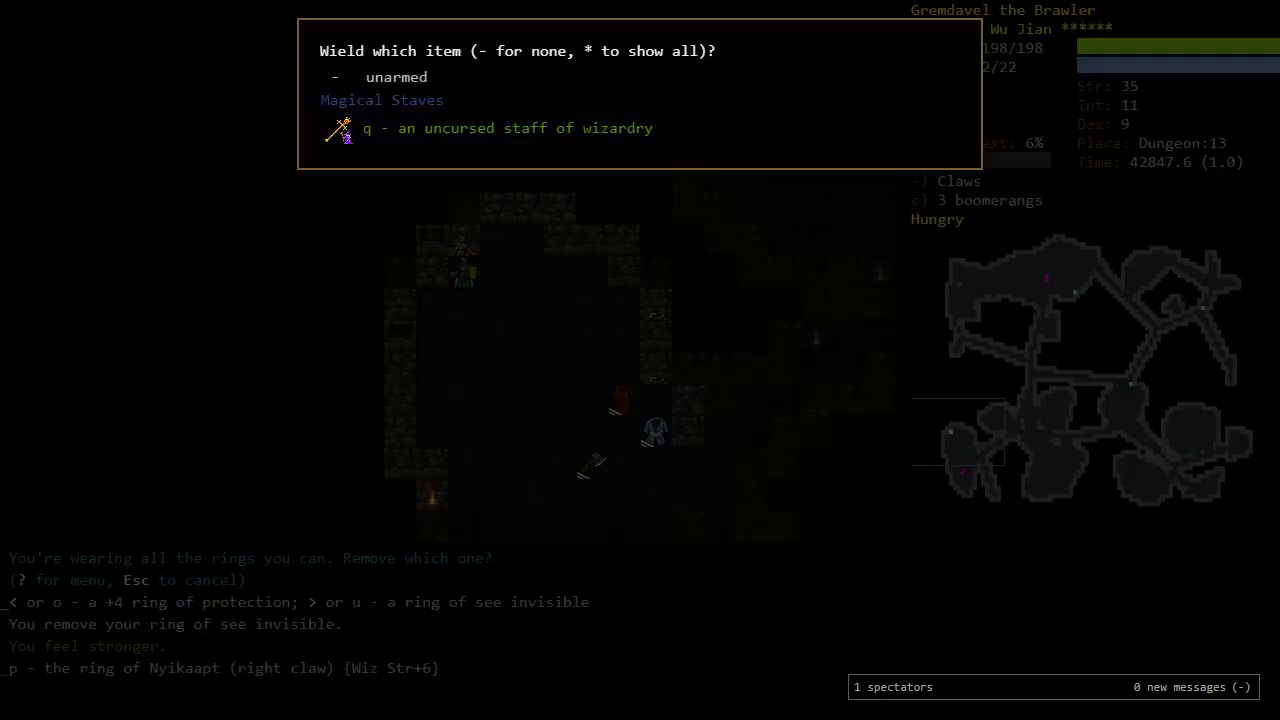
key(q)
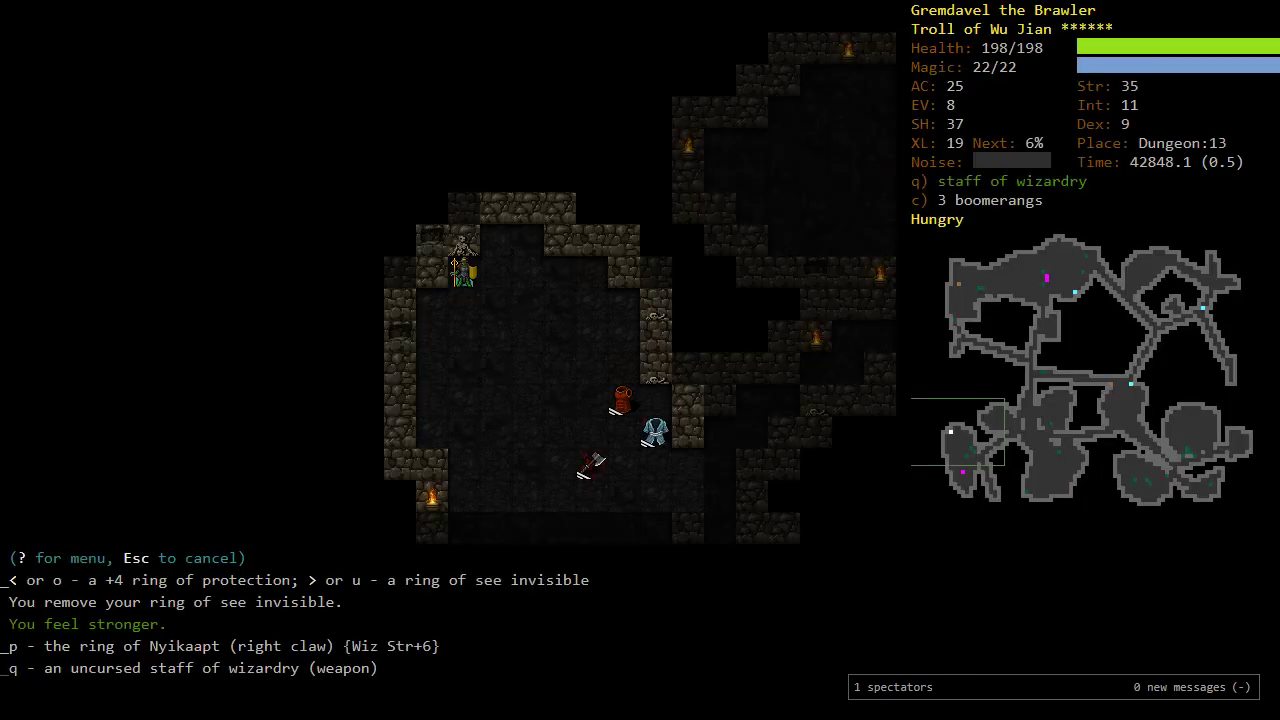
key(I)
key(Escape)
key(minus)
key(P)
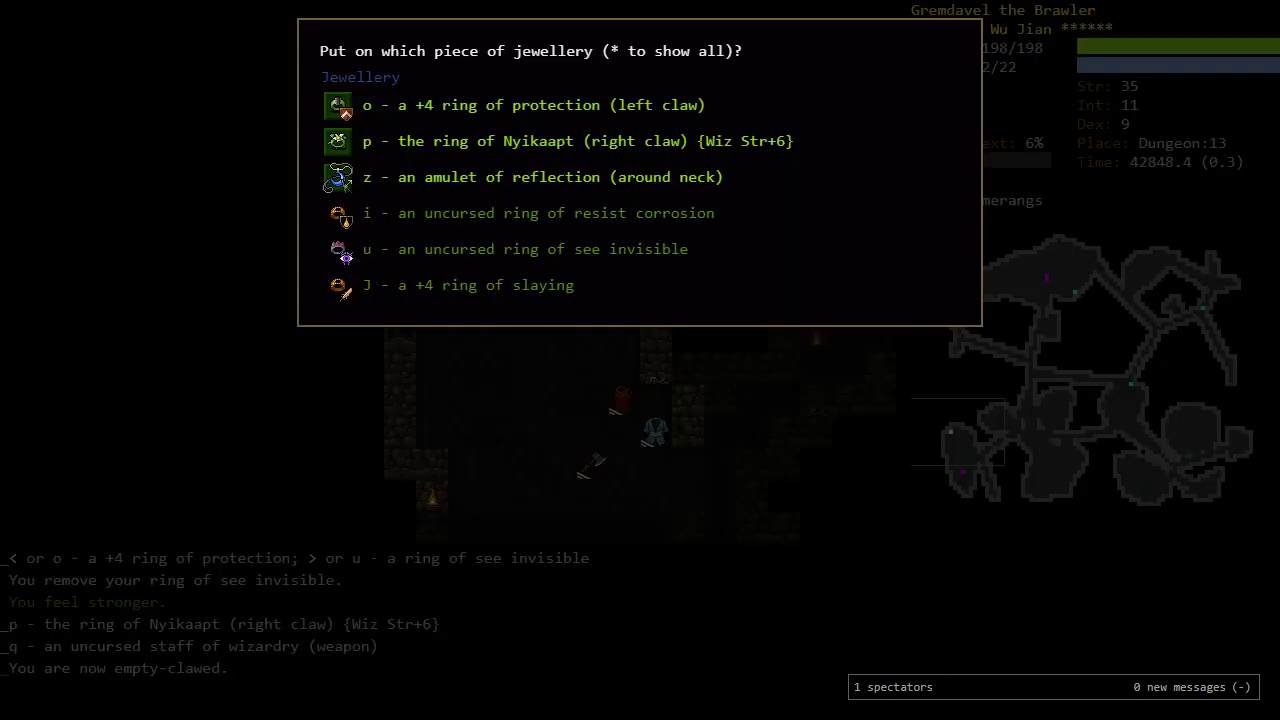
key(J)
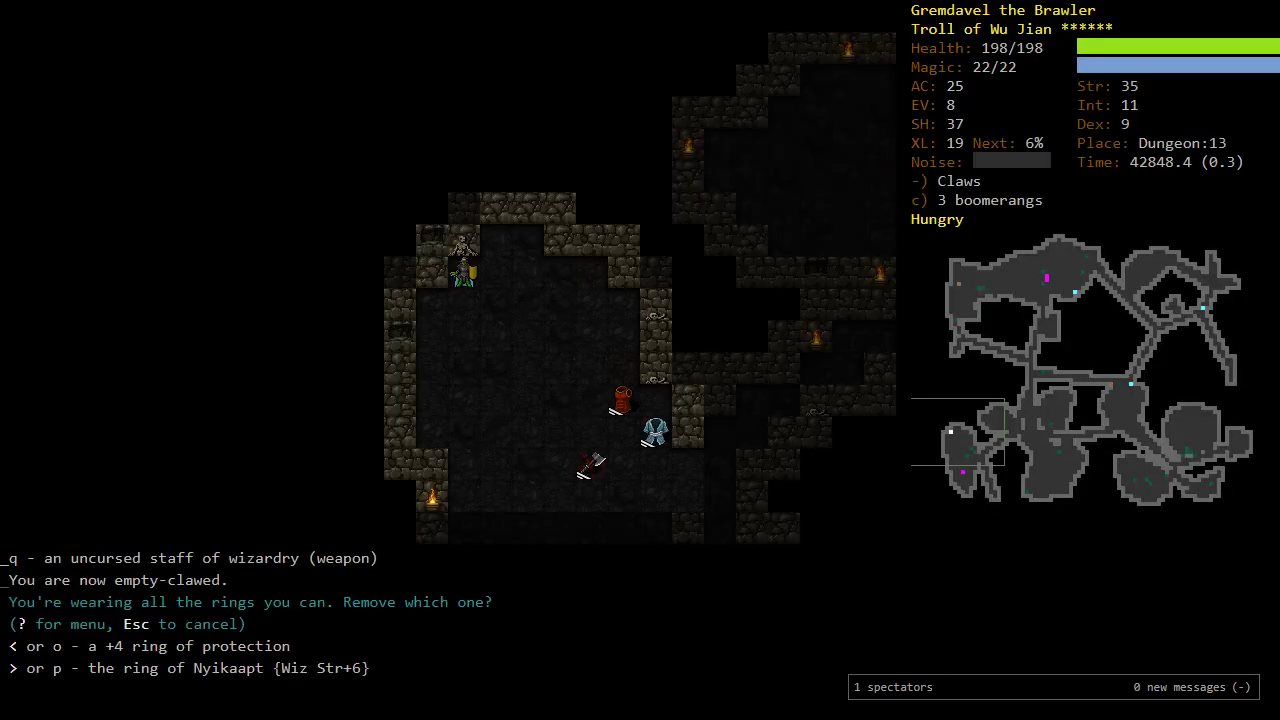
Step: Swap the Nyikaapt ring for the +4 ring of slaying and switch on Translocations training
key(p)
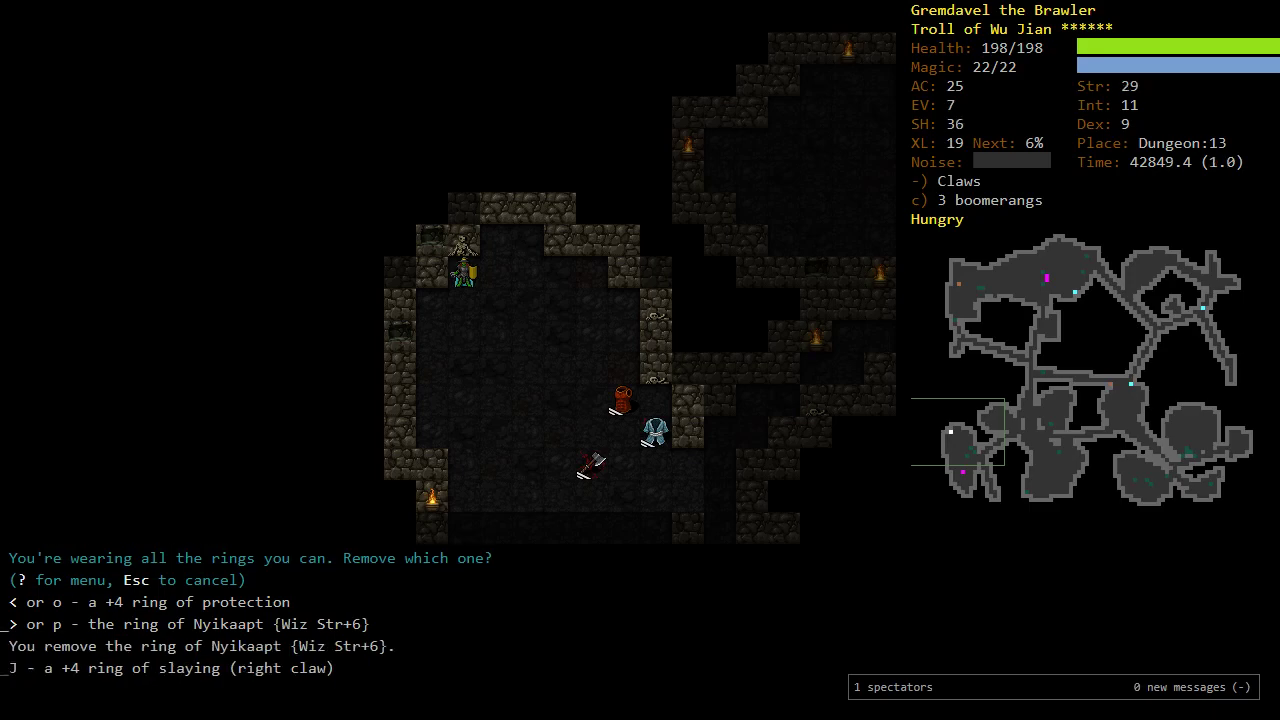
key(m)
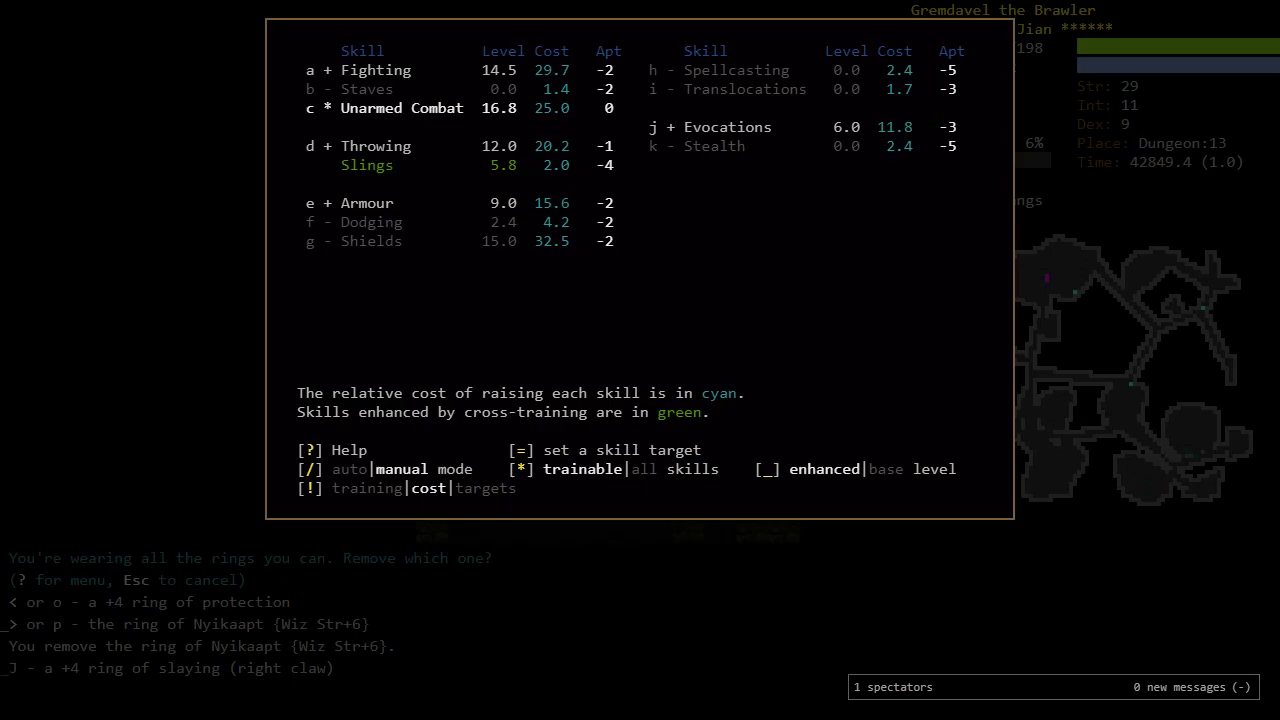
key(i)
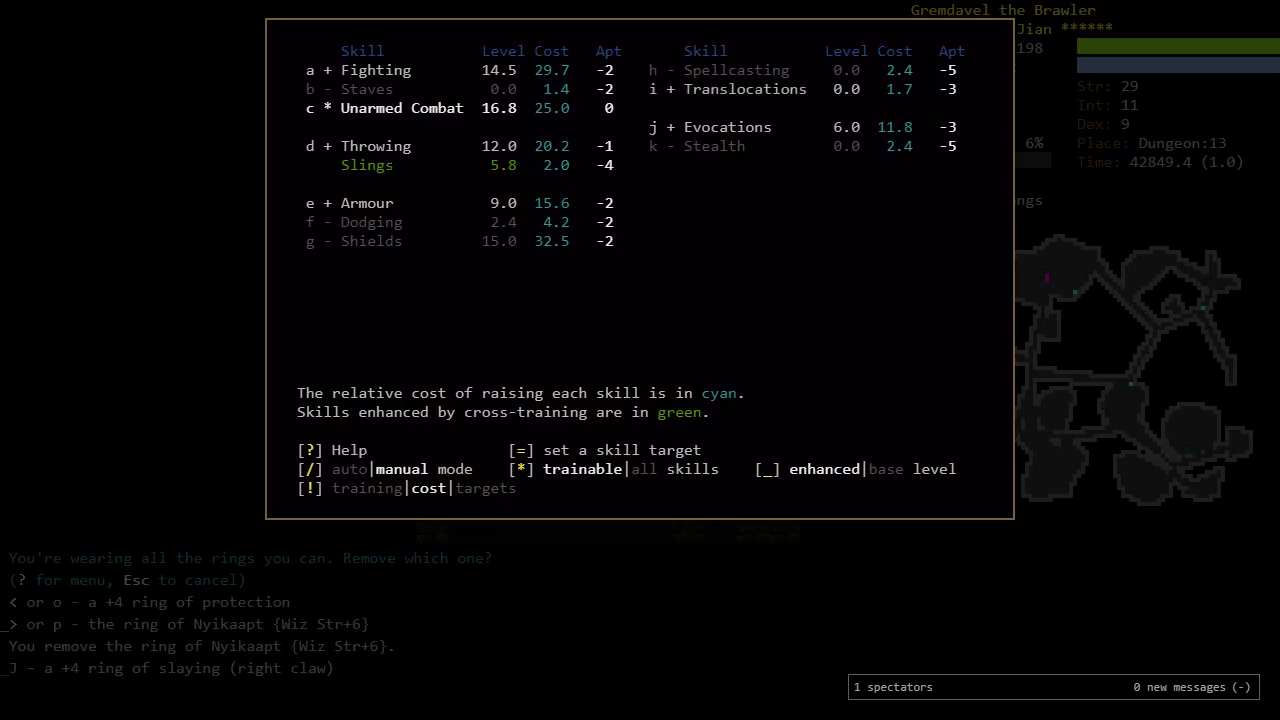
Step: Set the Translocations skill target to 2.0 and resume auto-exploring
key(exclam)
key(exclam)
key(exclam)
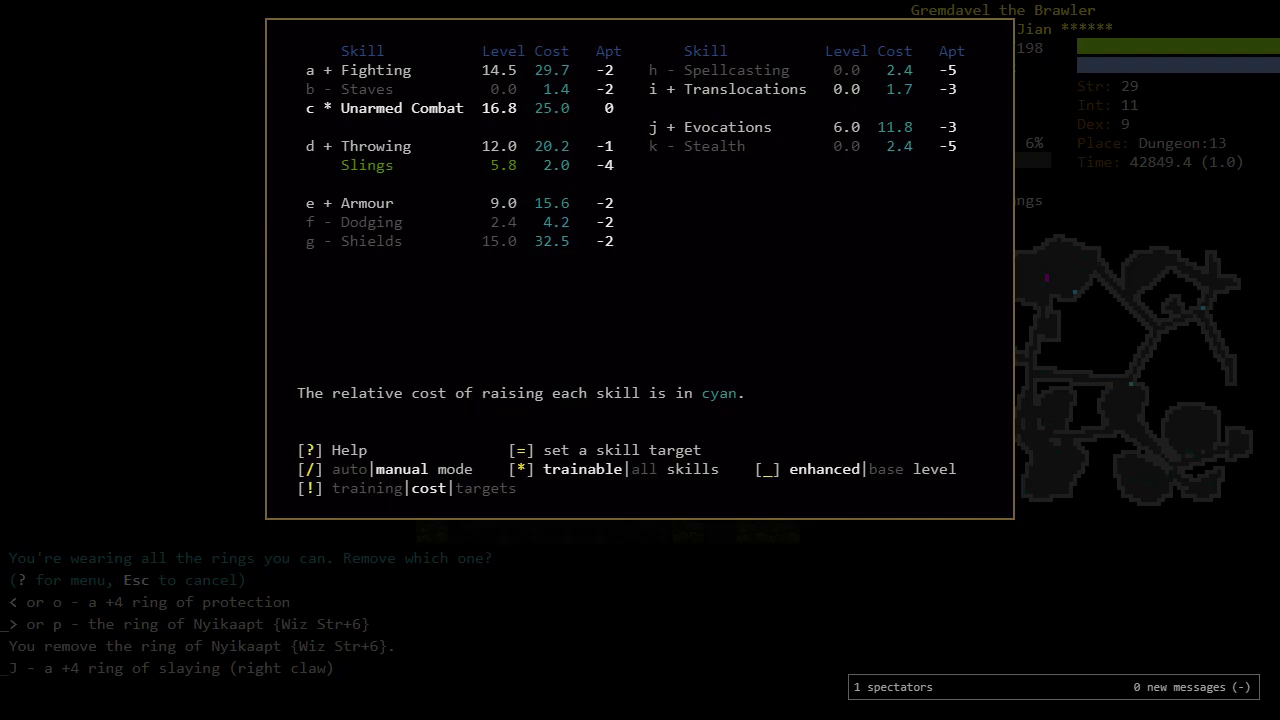
key(exclam)
key(equal)
text(i2)
key(Return)
key(Escape)
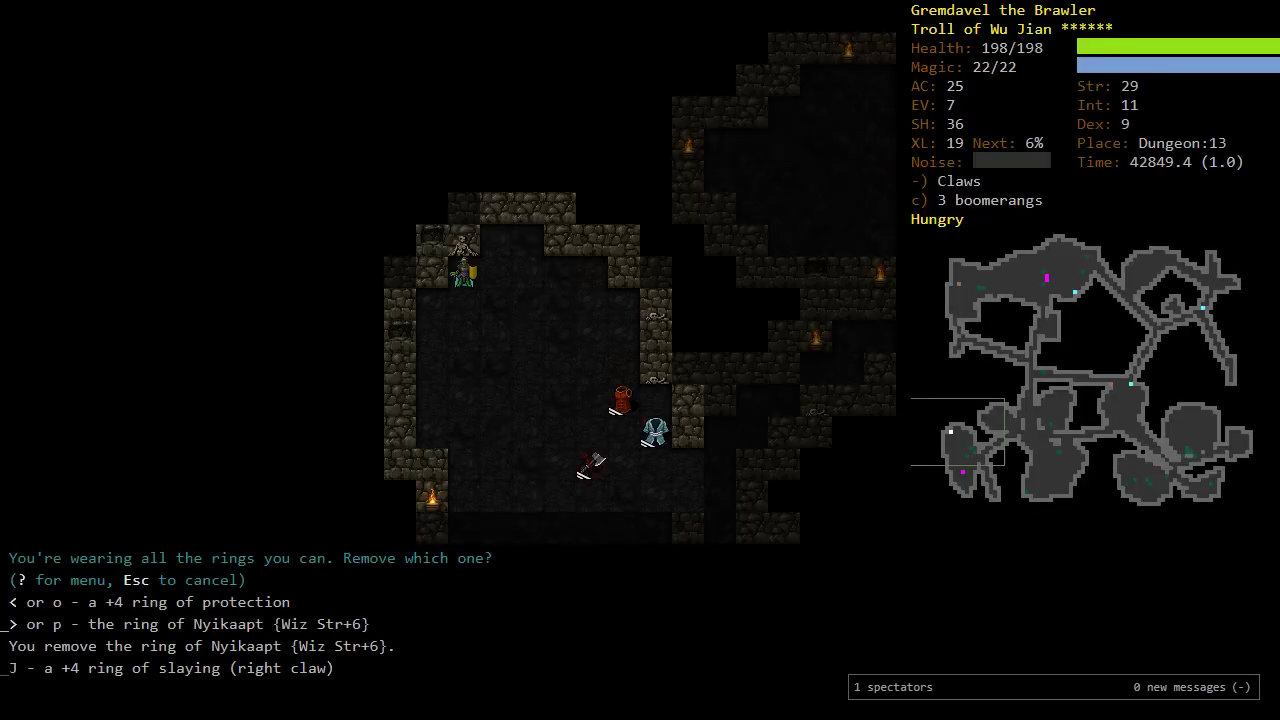
key(o)
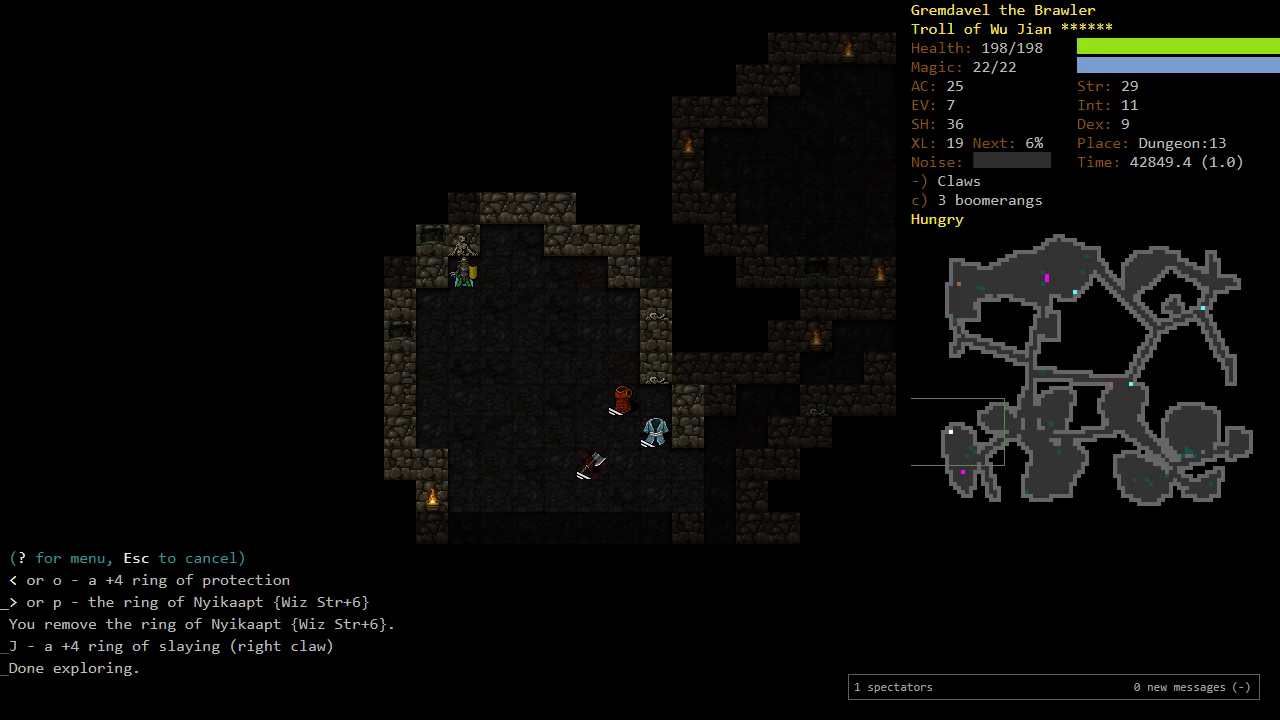
Step: Review the collected runes, then travel from Dungeon:13 to Vaults:1
key(braceright)
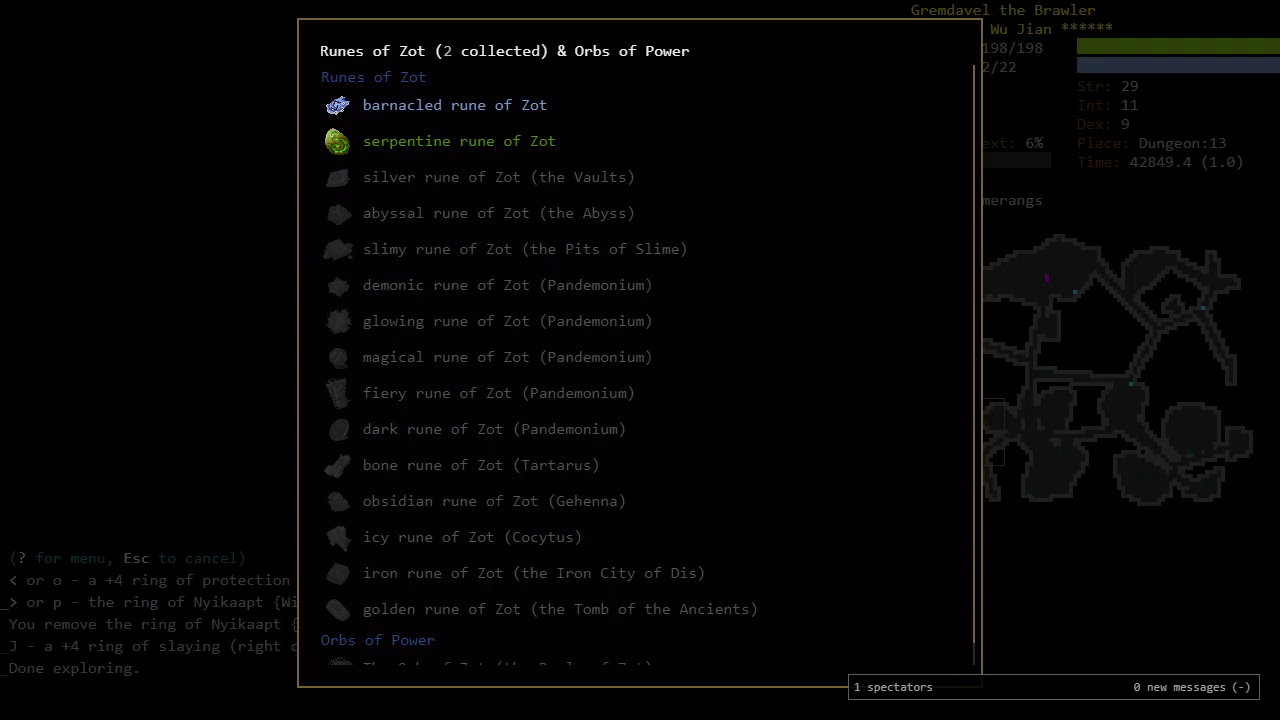
key(Escape)
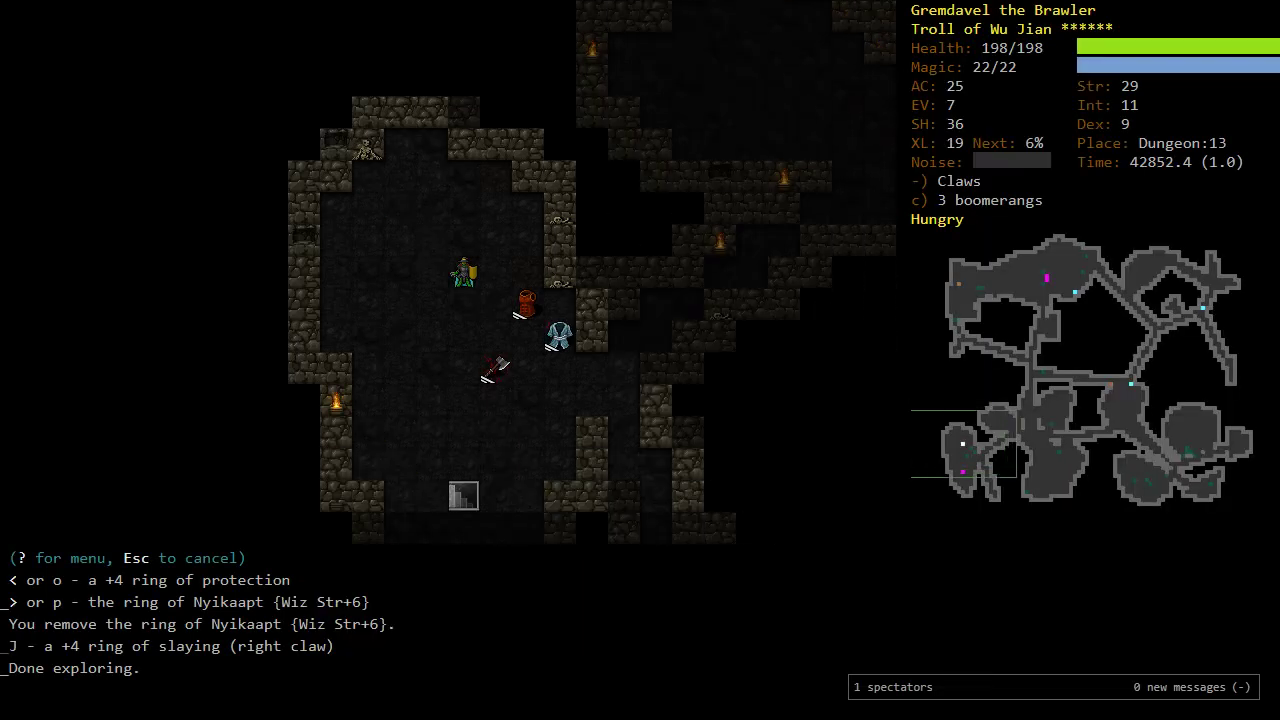
key(>)
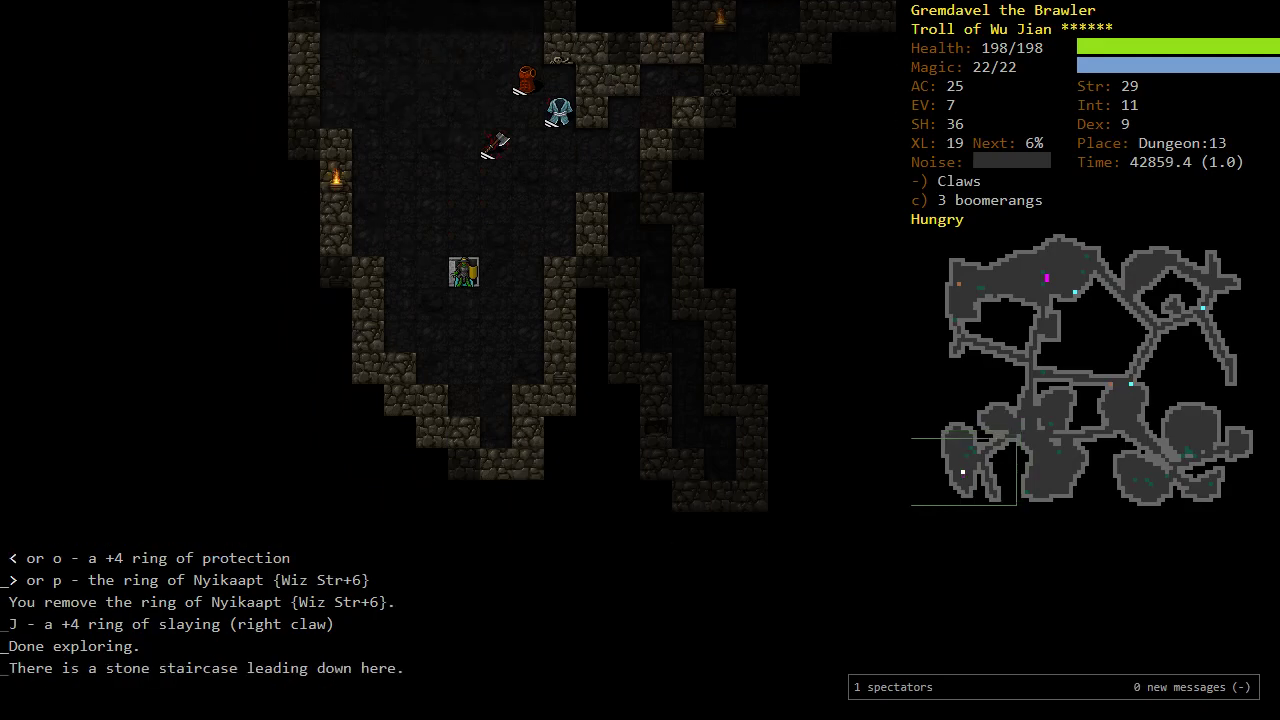
key(G)
key(V)
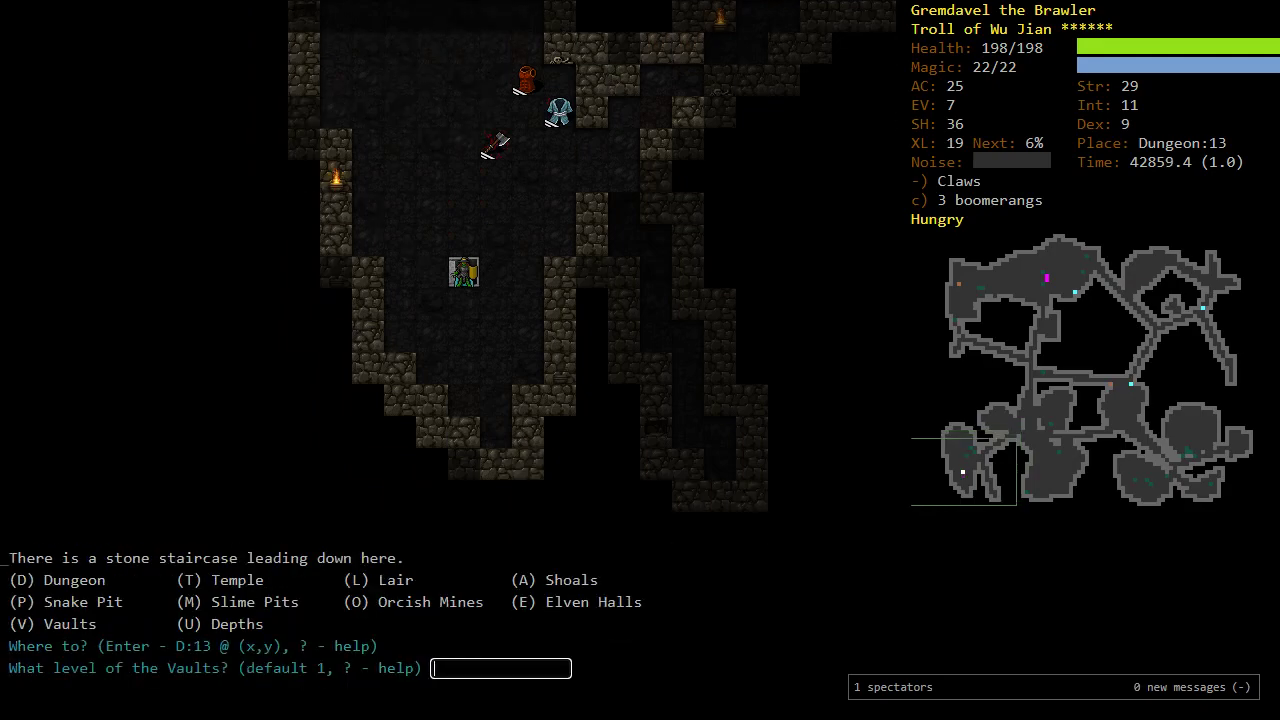
key(Return)
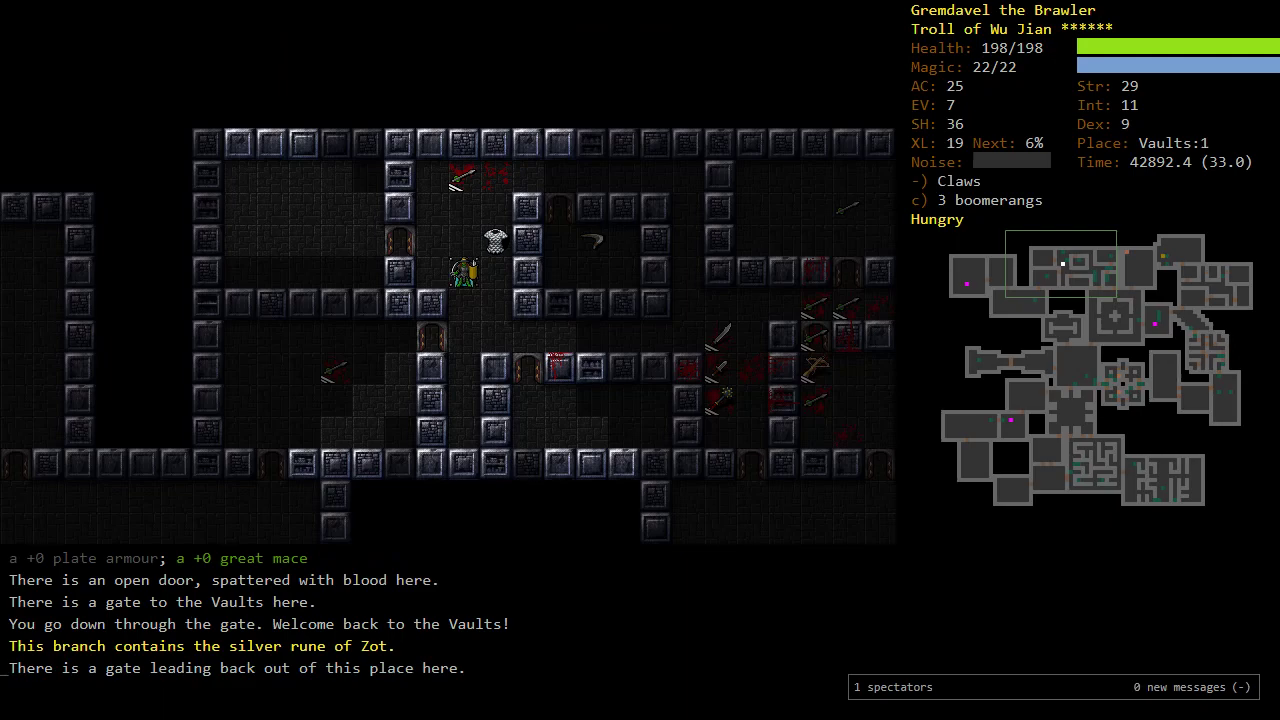
Step: Check the character overview and search known items for MR, finding four matches
key(%)
key(Escape)
key(ctrl+f)
text(MR)
key(Return)
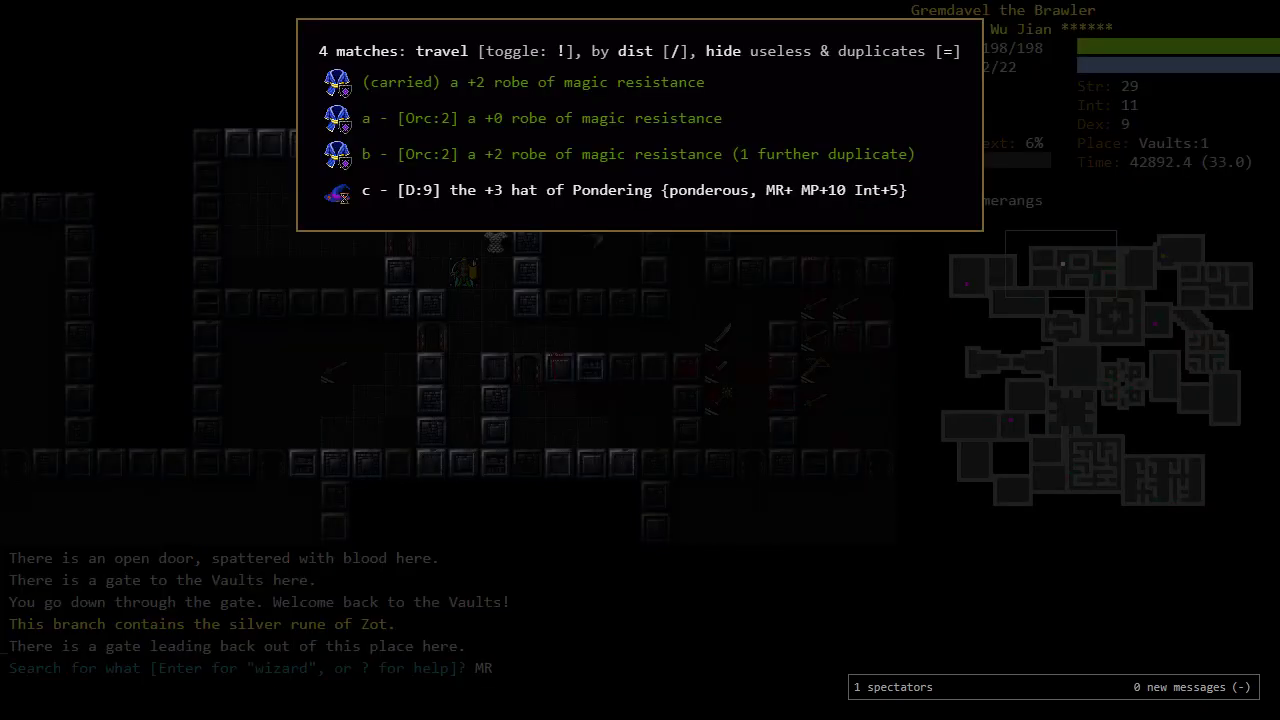
key(Escape)
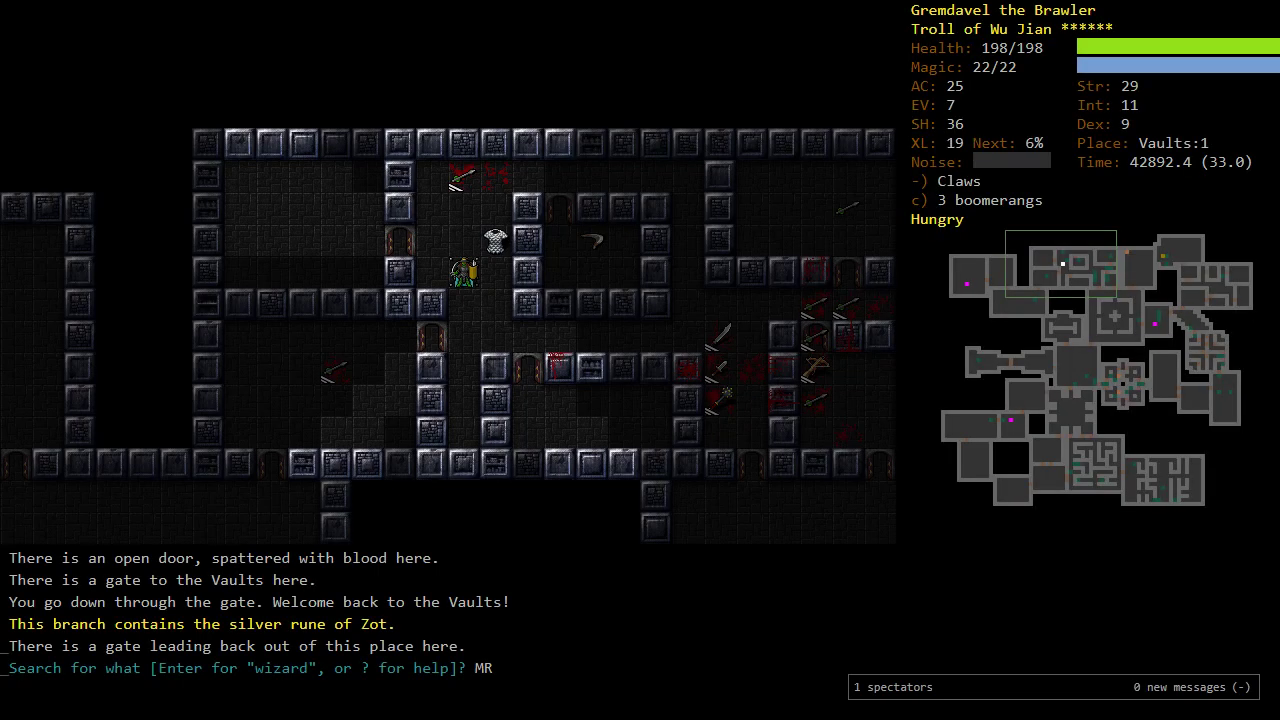
Step: Travel via the level map to the downstairs and descend to Vaults:2
key(J)
key(J)
key(J)
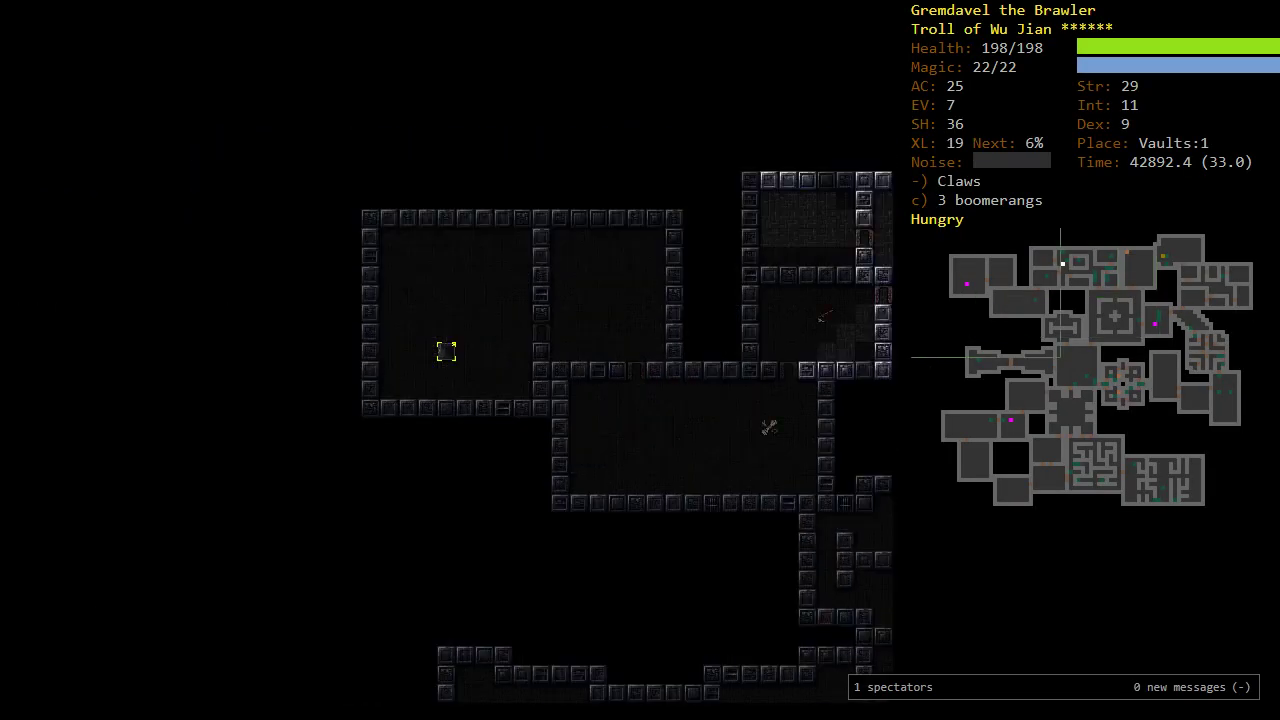
key(Return)
key(X)
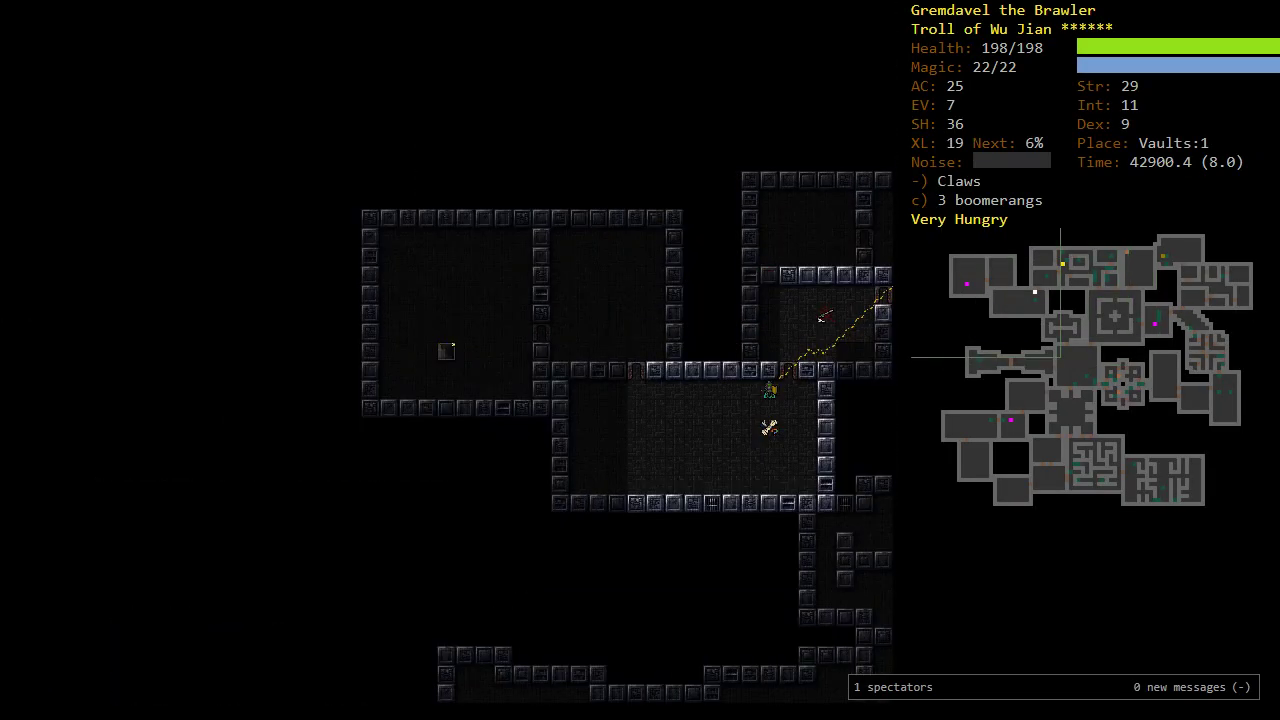
key(Return)
key(greater)
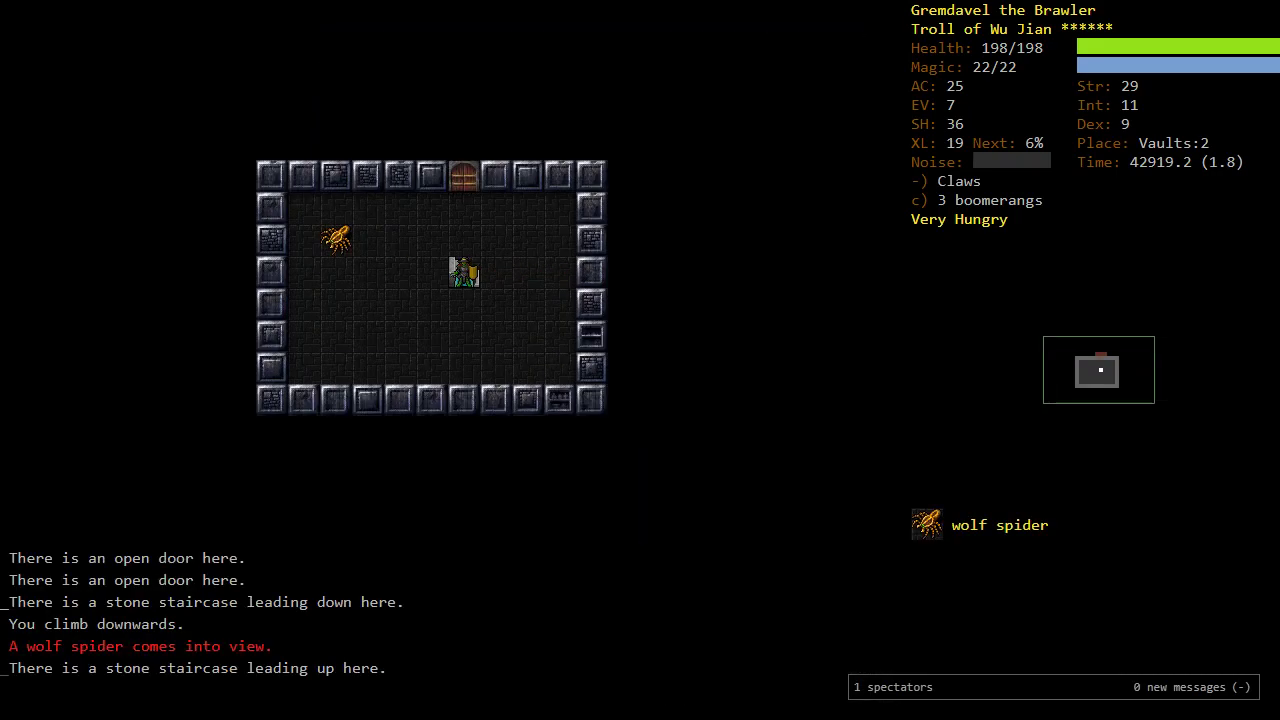
Step: Kill the wolf spider next to the stairs
key(y)
key(h)
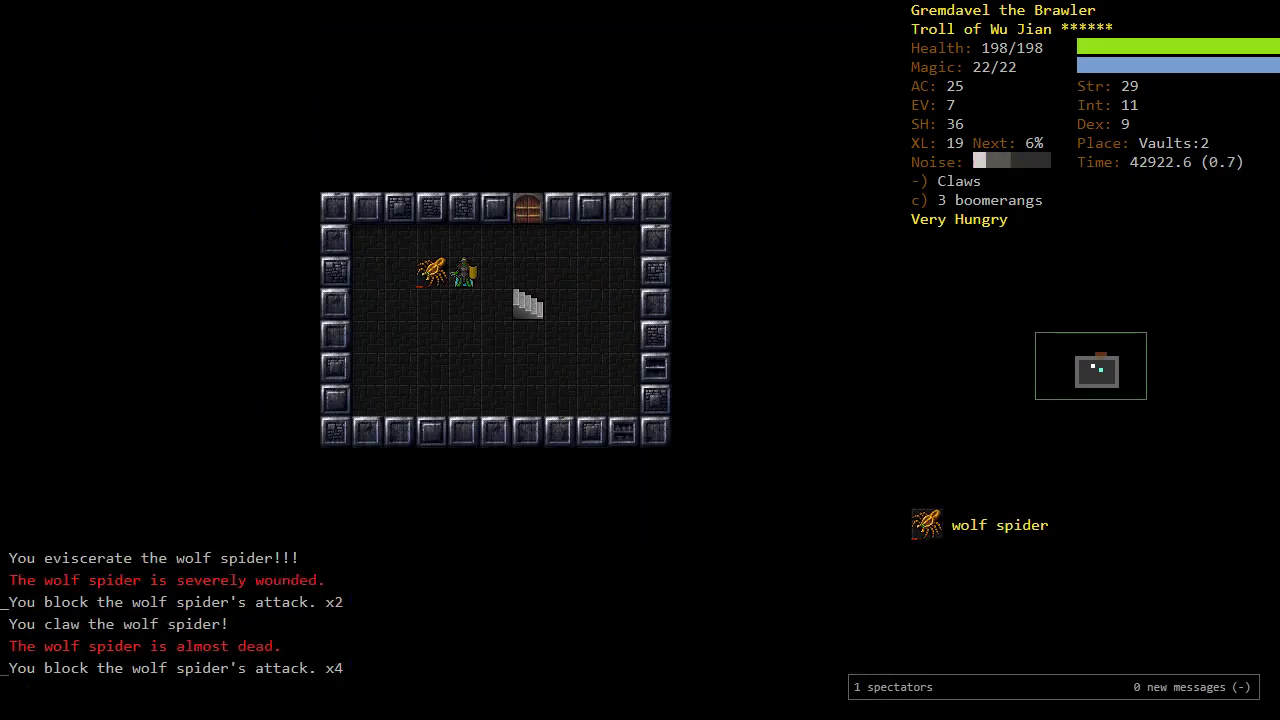
key(h)
key(h)
key(l)
Step: Open the north door and follow the corridor west
key(u)
key(l)
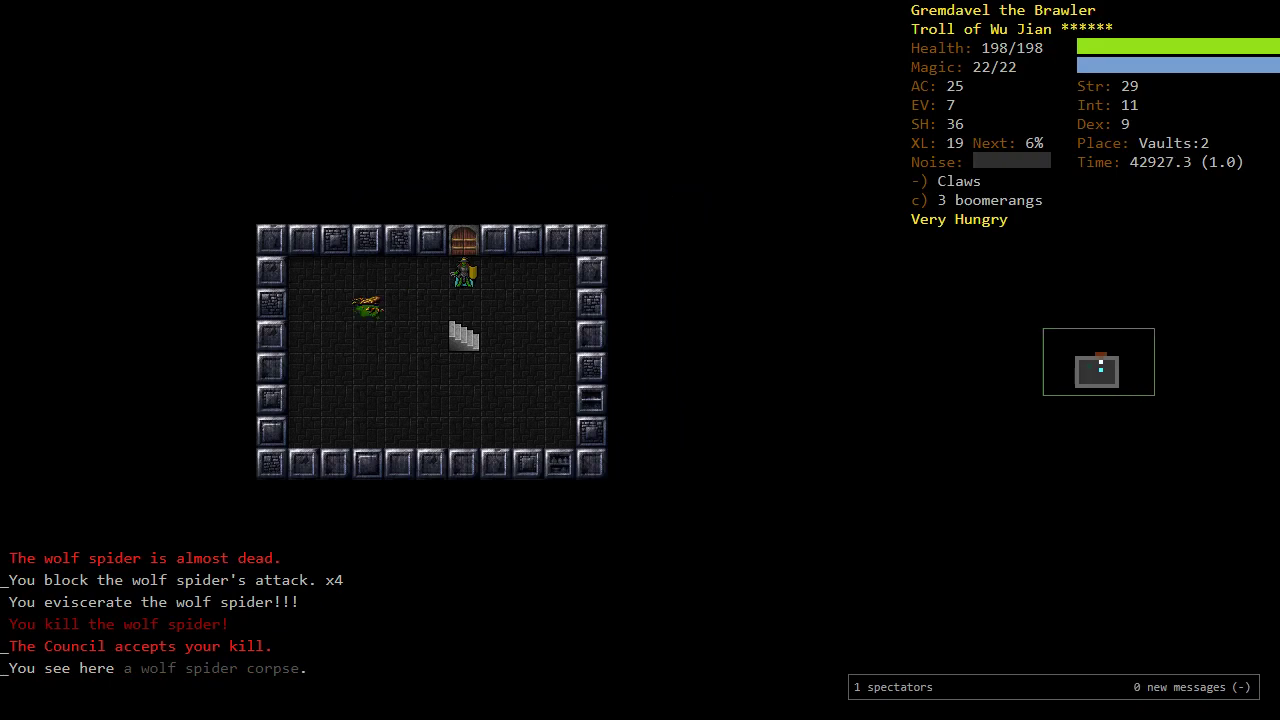
key(k)
key(k)
key(k)
key(h)
key(h)
key(h)
key(h)
key(h)
key(h)
key(h)
key(y)
key(y)
key(h)
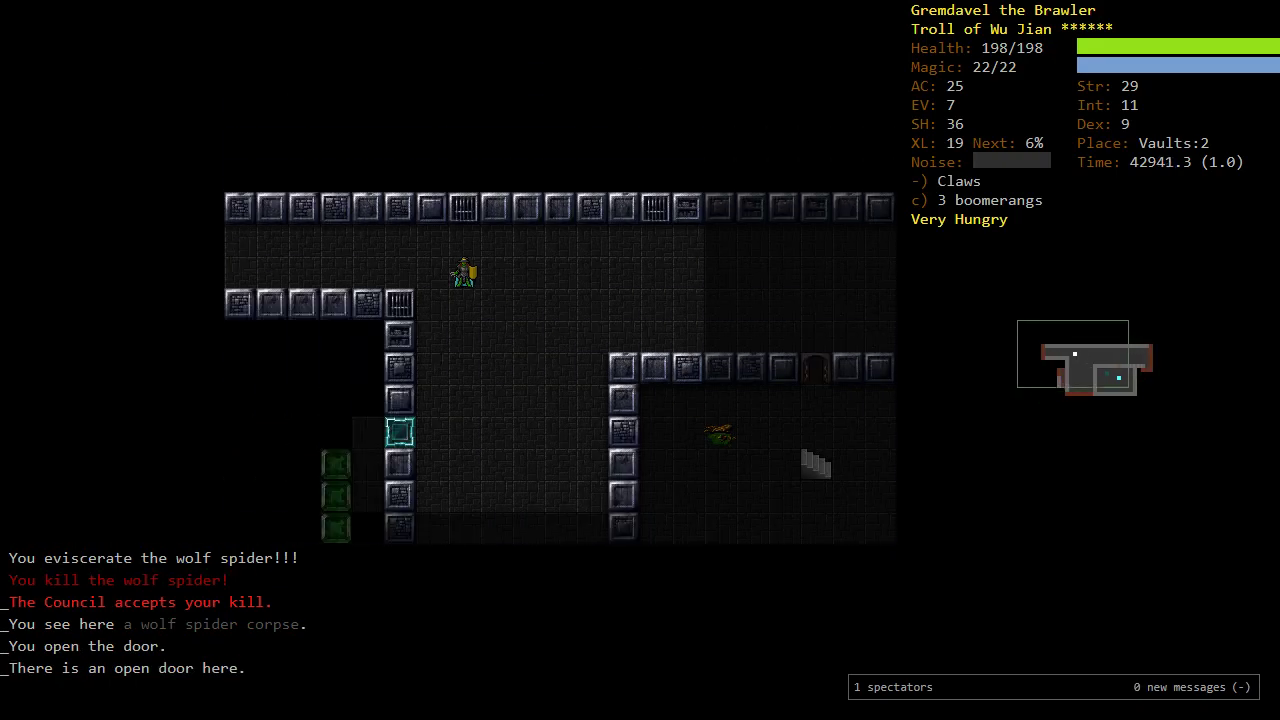
key(h)
key(h)
key(h)
key(h)
key(h)
key(h)
key(h)
key(h)
key(h)
key(h)
key(h)
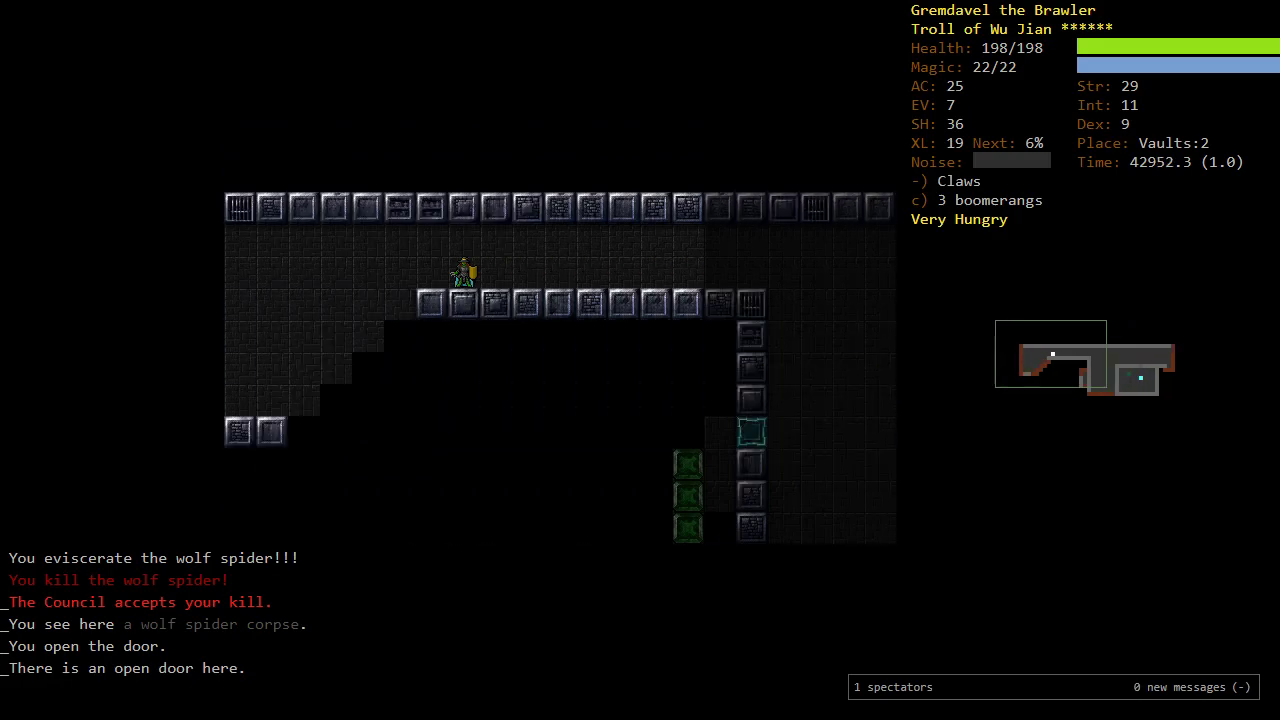
key(h)
key(h)
Step: Open the east side-corridor door and back north away from the fire dragon
key(j)
key(j)
key(j)
key(j)
key(j)
key(j)
key(j)
key(l)
key(l)
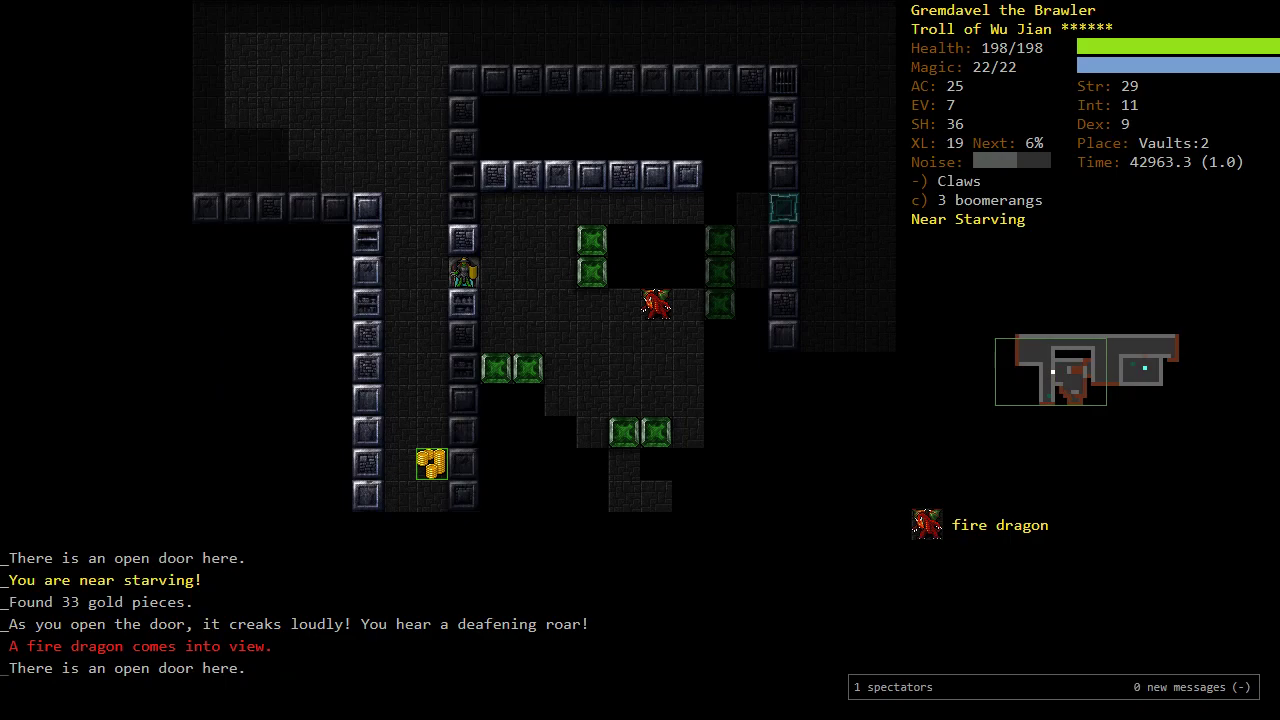
key(y)
key(k)
key(k)
key(k)
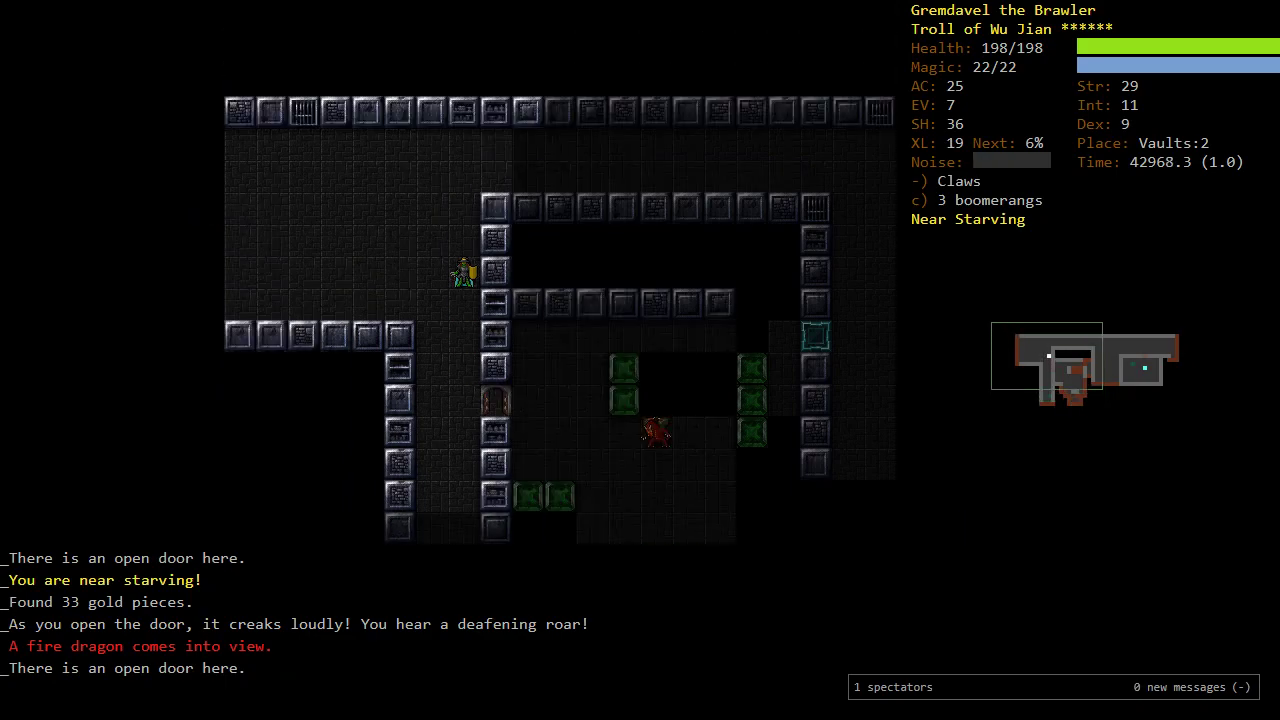
key(k)
Step: Paralyse the fire dragon with the wand of paralysis and claw it to death
key(V)
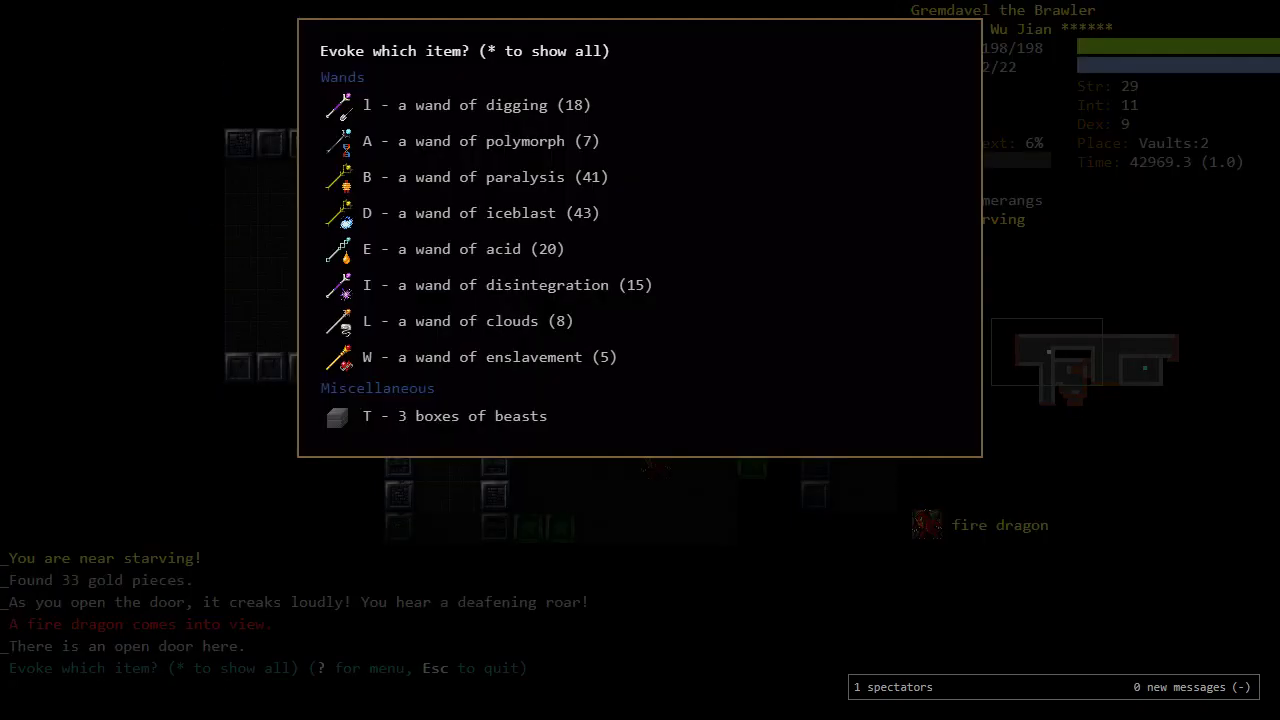
key(B)
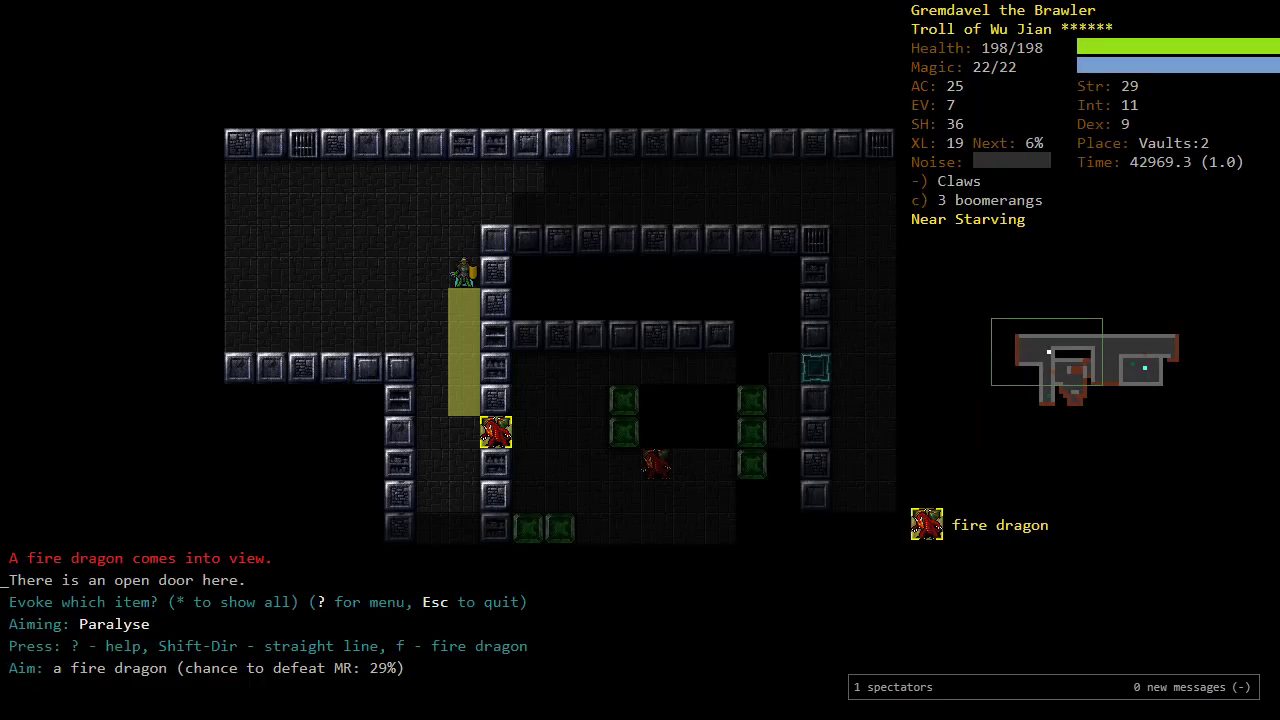
key(f)
key(j)
key(j)
key(j)
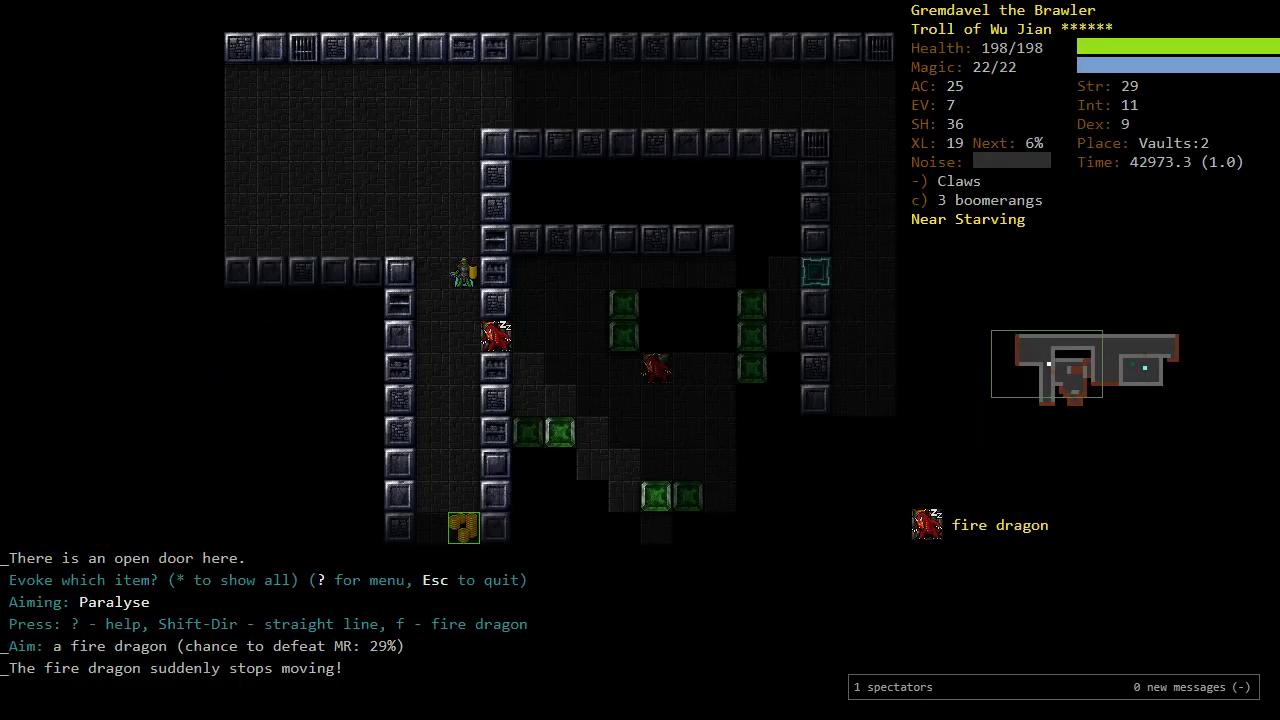
key(j)
key(n)
key(n)
key(n)
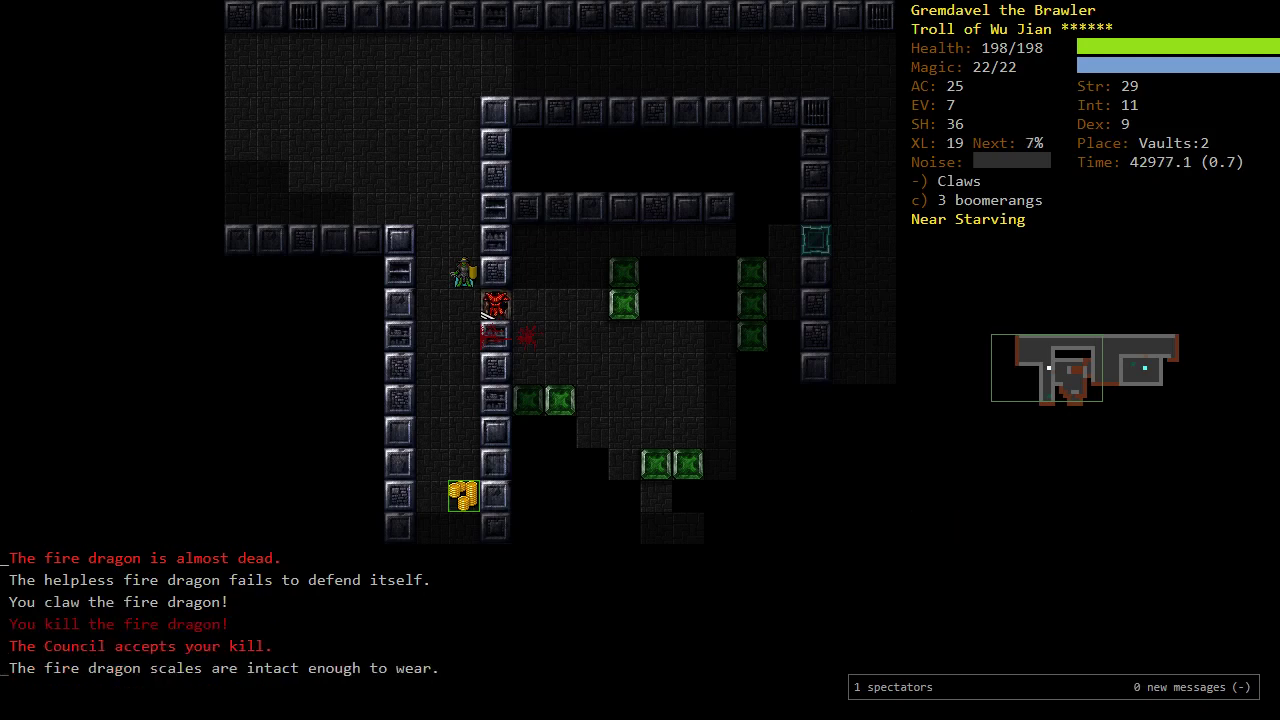
key(n)
Step: Butcher the fire dragon corpse, collect the gold, and eat a ration
key(c)
key(b)
key(j)
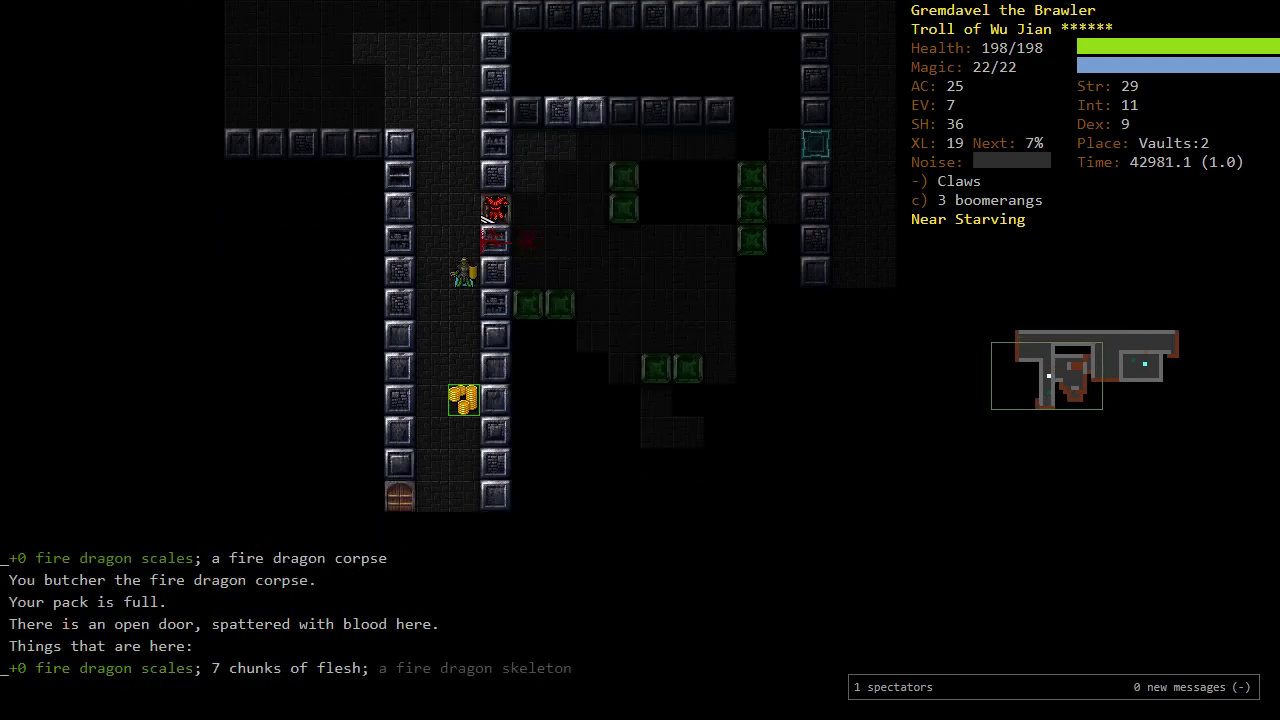
key(o)
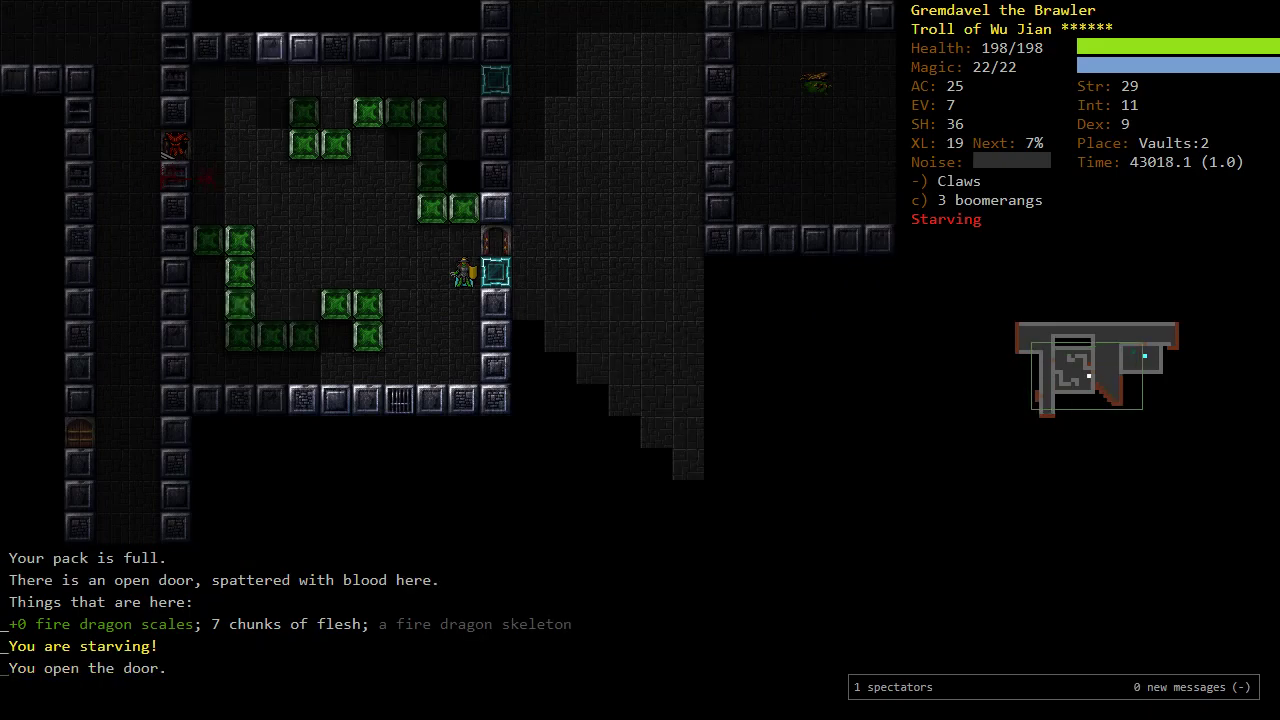
key(e)
key(d)
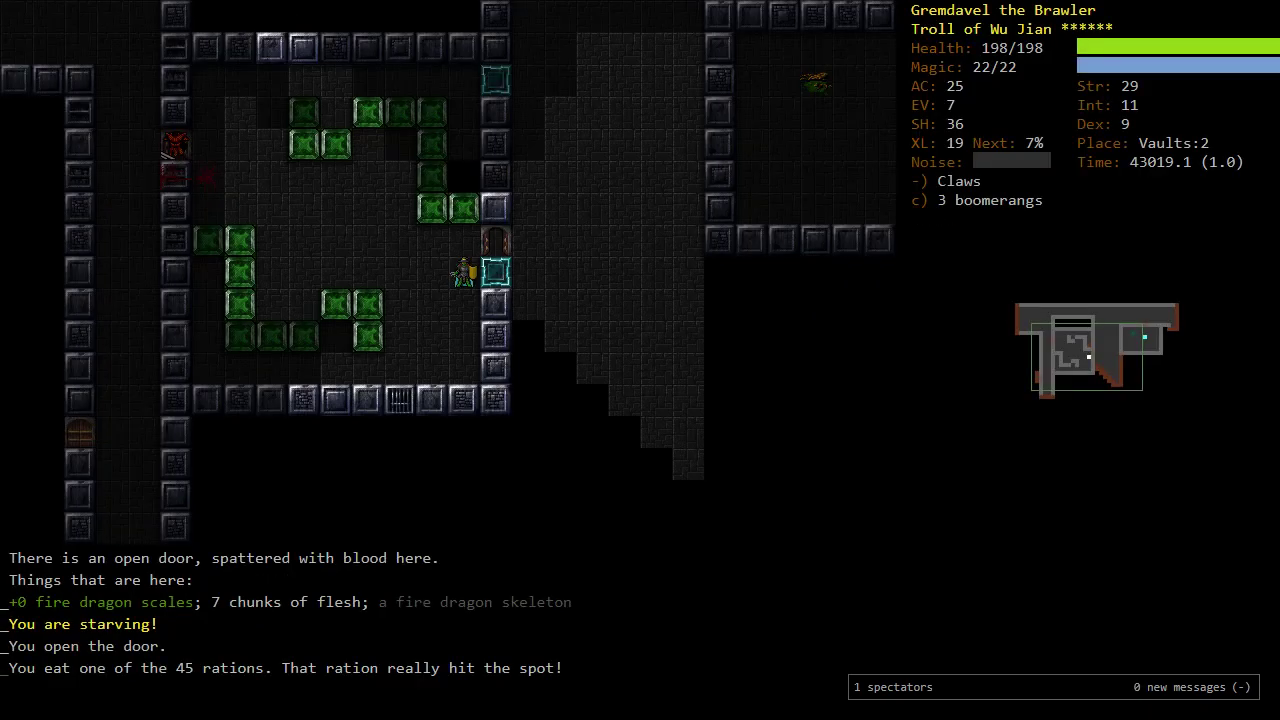
Step: Walk through the door and read the deep elf knight's full description
key(o)
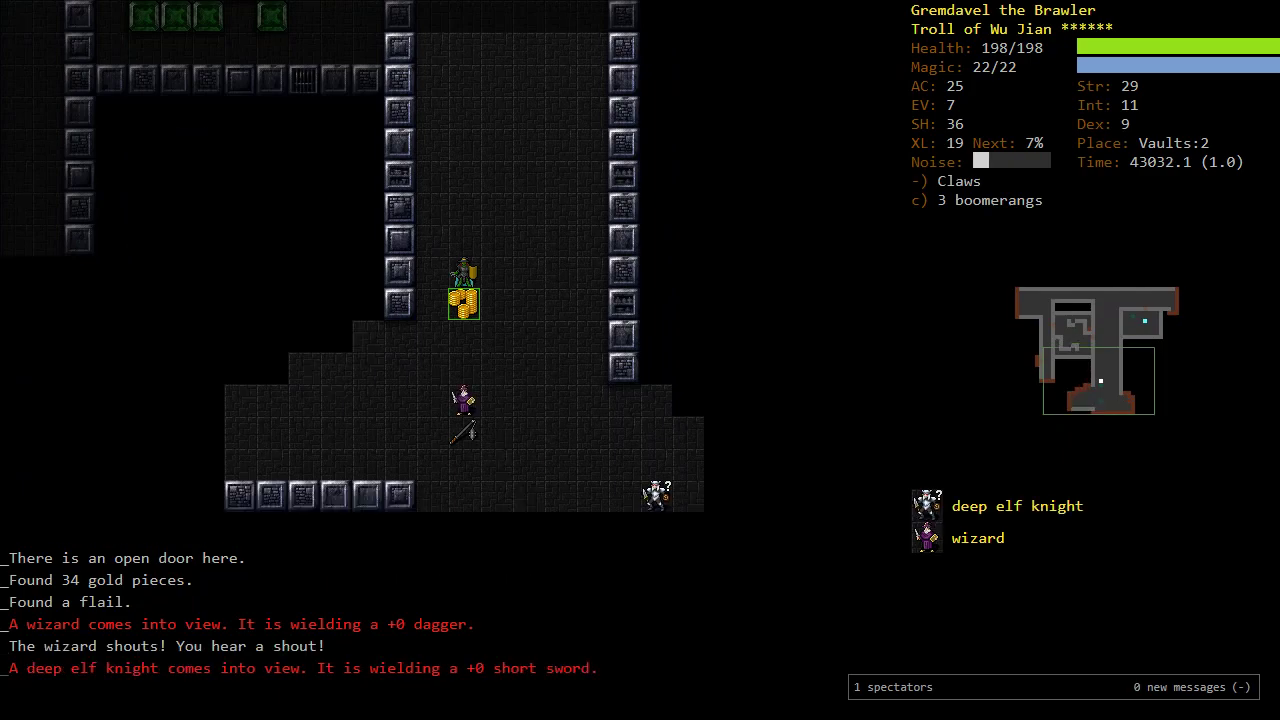
key(x)
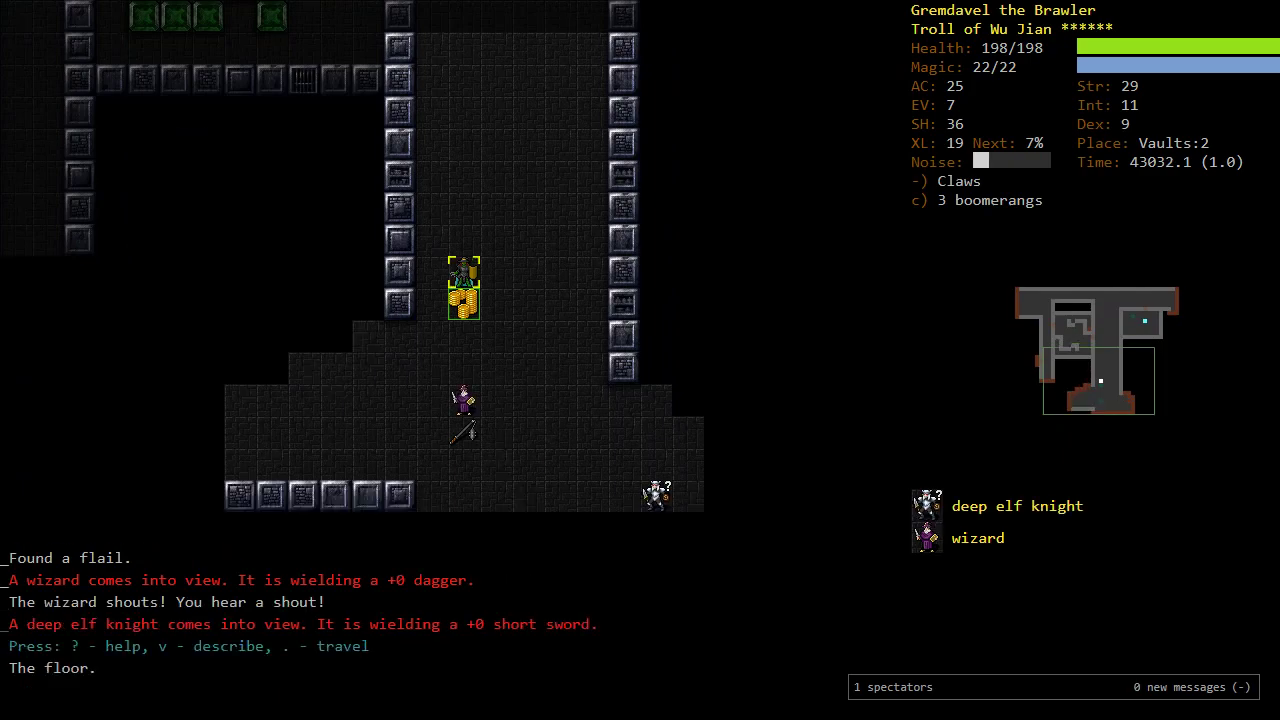
key(v)
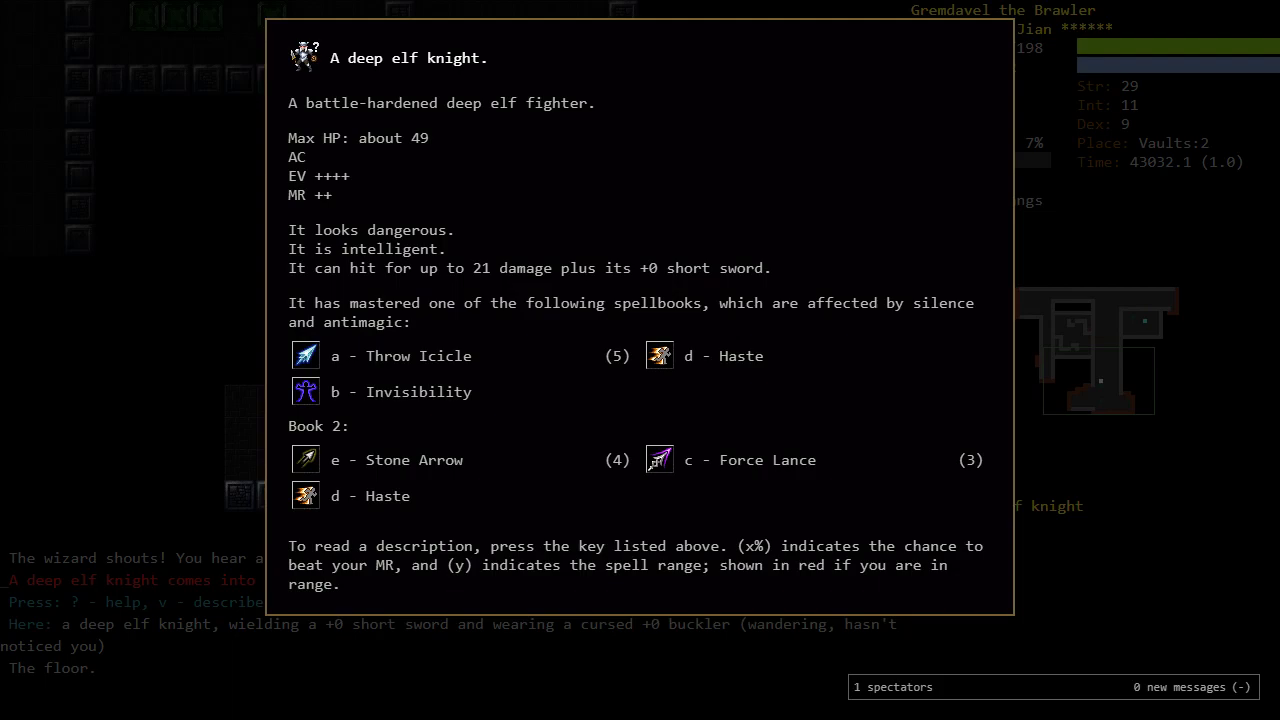
key(Escape)
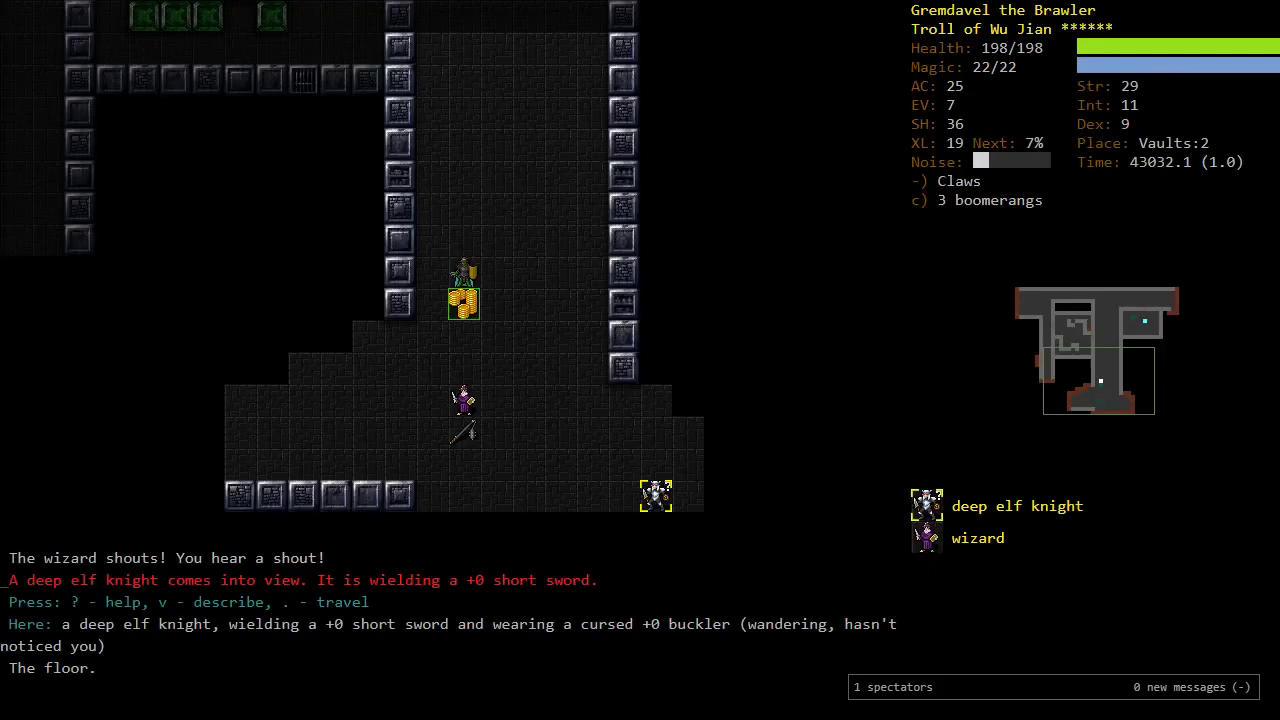
Step: Read the wizard's full description
key(y)
key(y)
key(y)
key(h)
key(h)
key(h)
key(v)
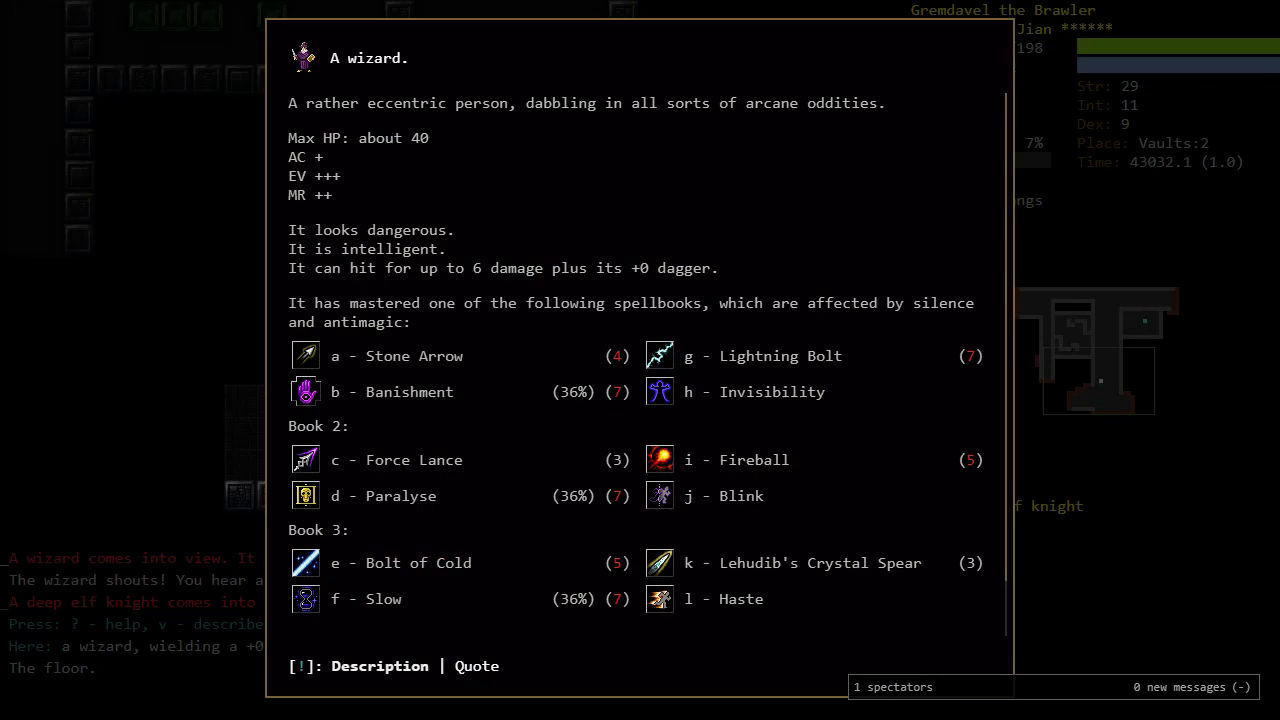
key(Escape)
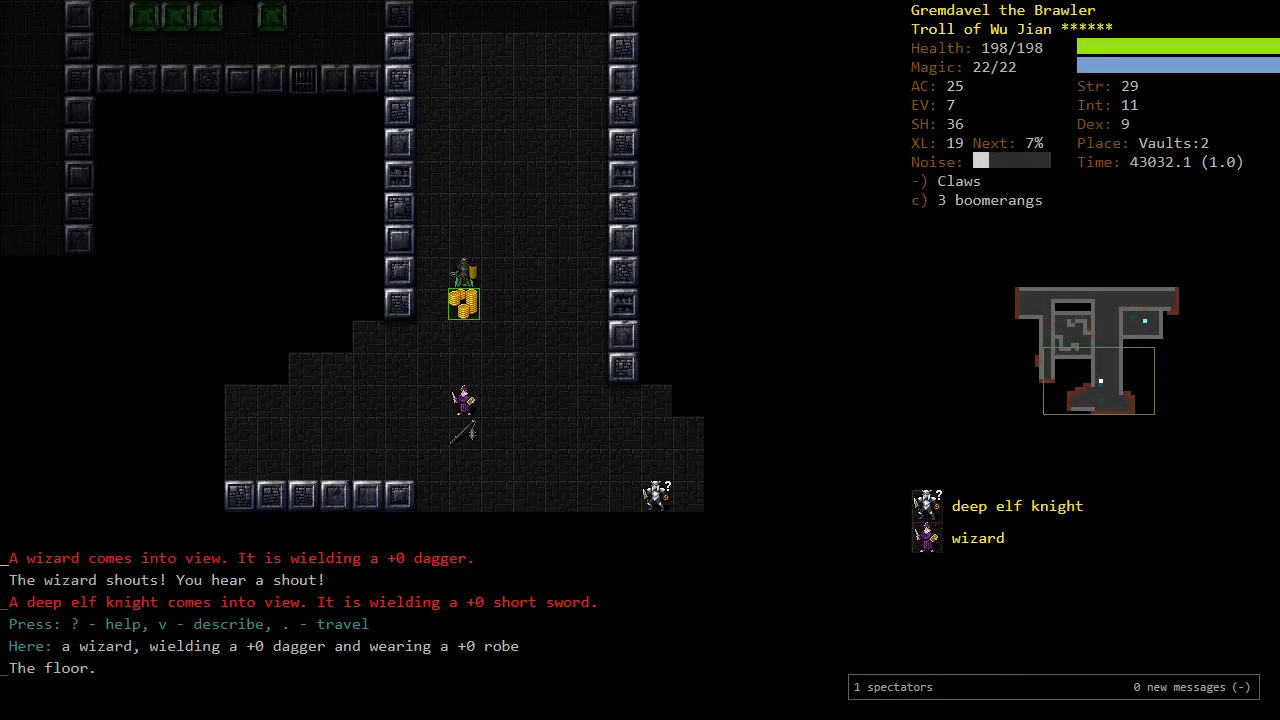
Step: Cancel a paralysis shot and blast the wizard with the wand of disintegration
key(V)
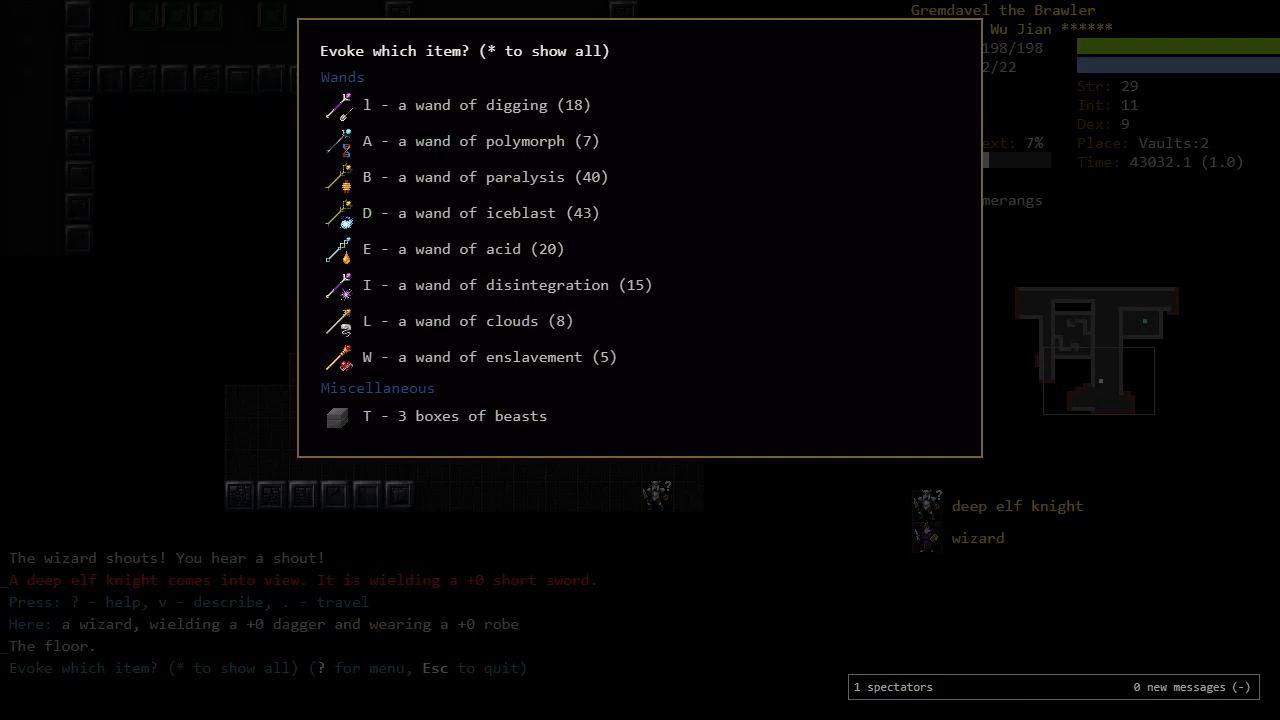
key(B)
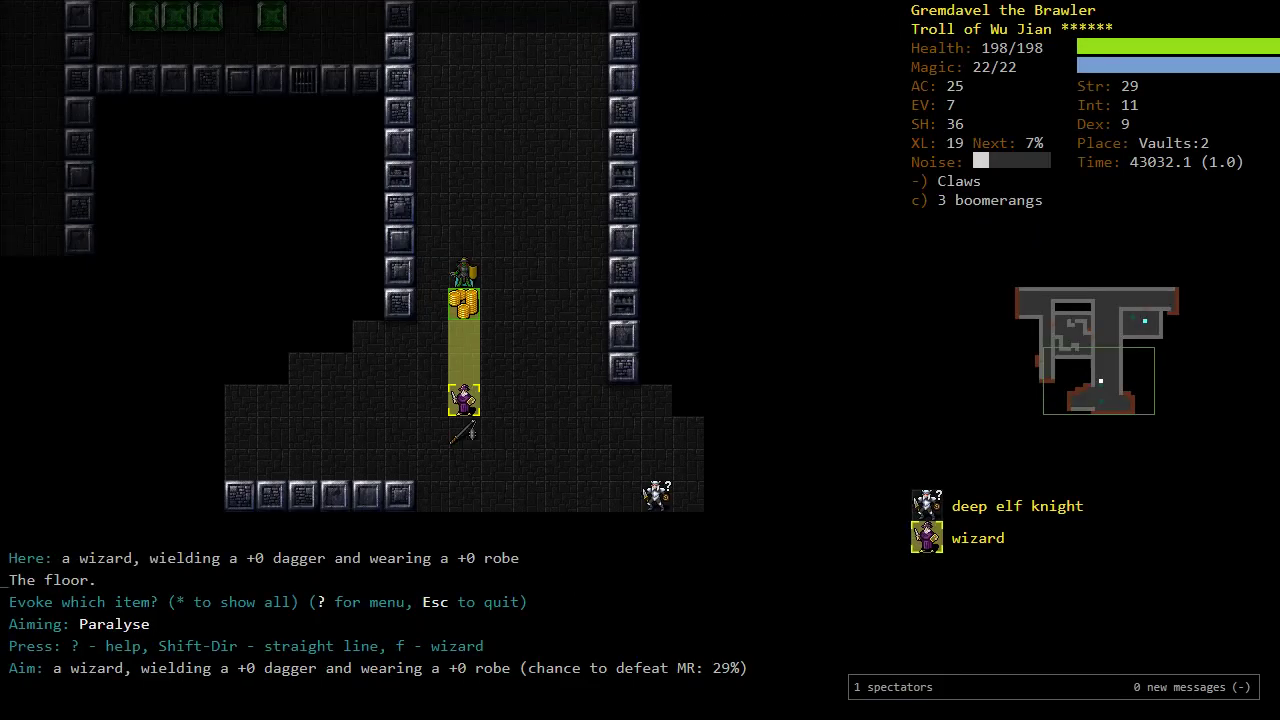
key(Escape)
key(V)
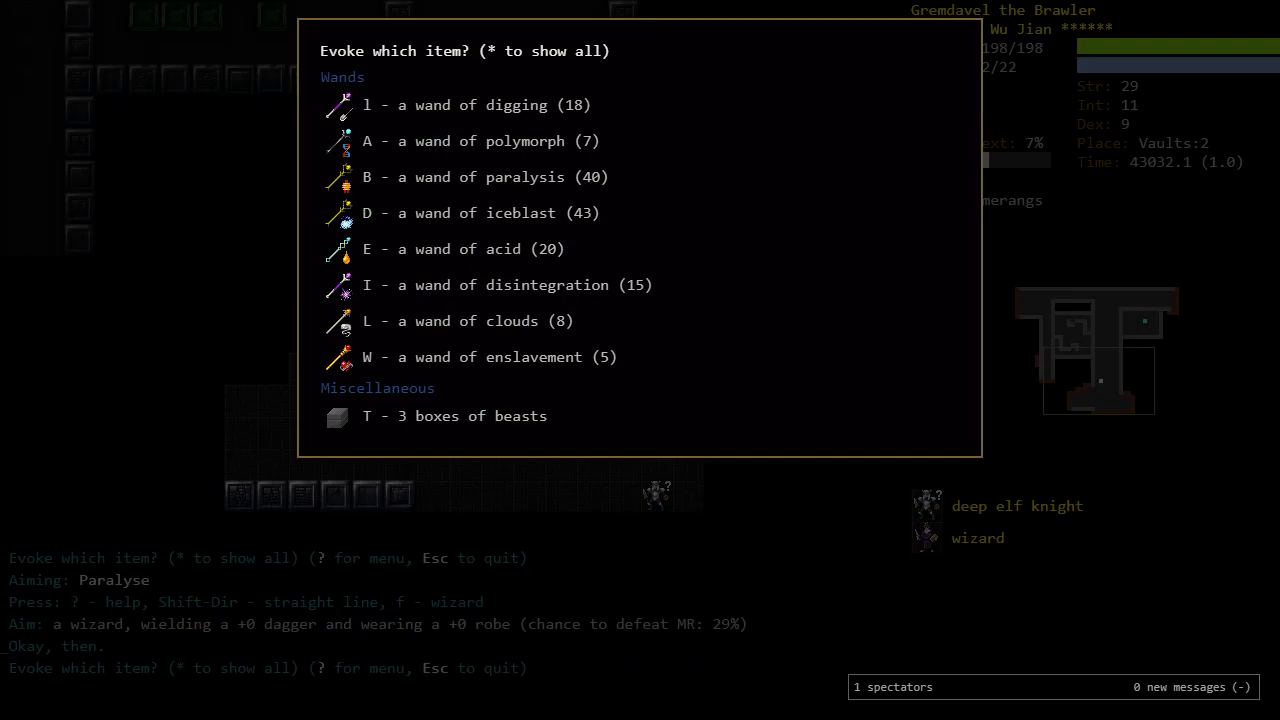
key(I)
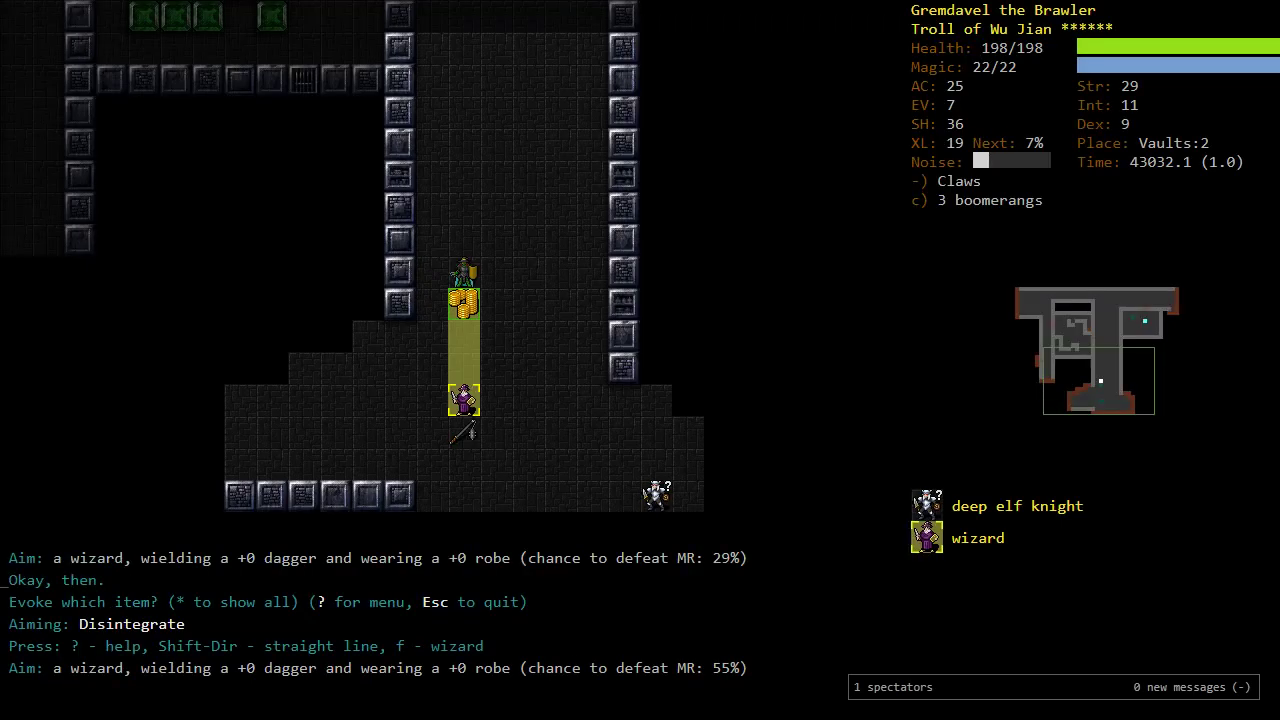
key(f)
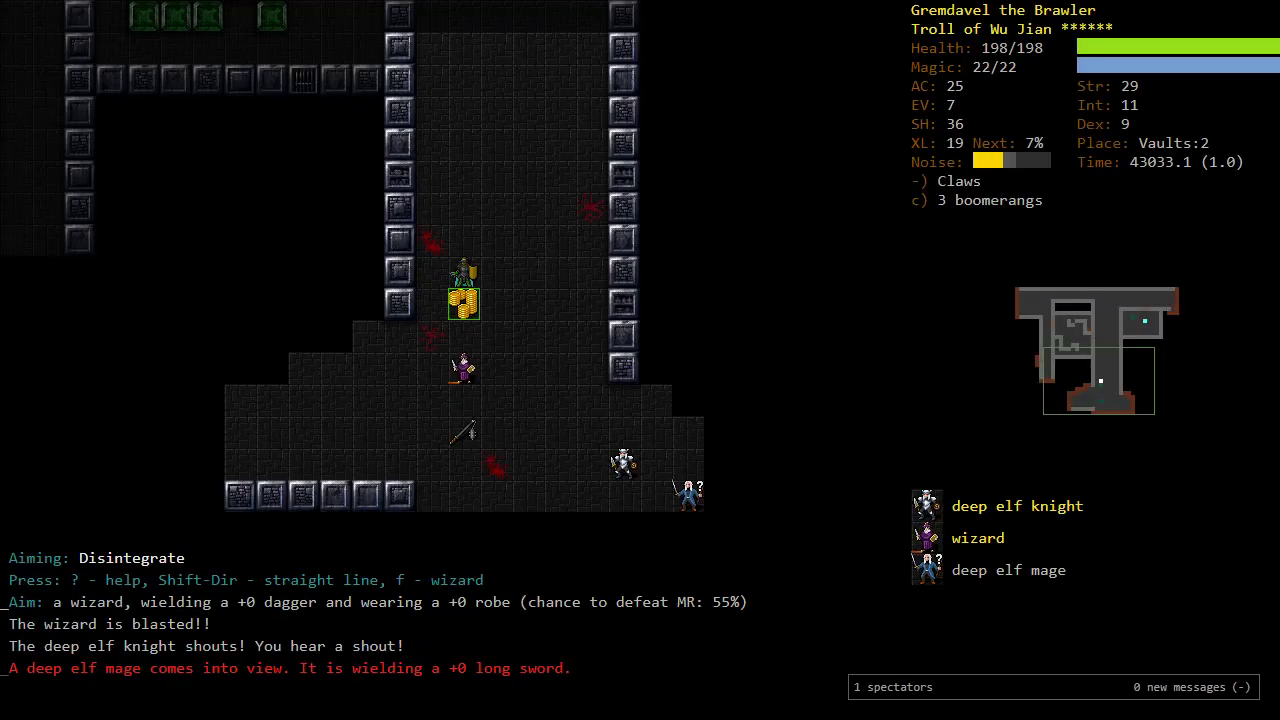
Step: Fire disintegration a second time to kill the wizard
key(V)
key(I)
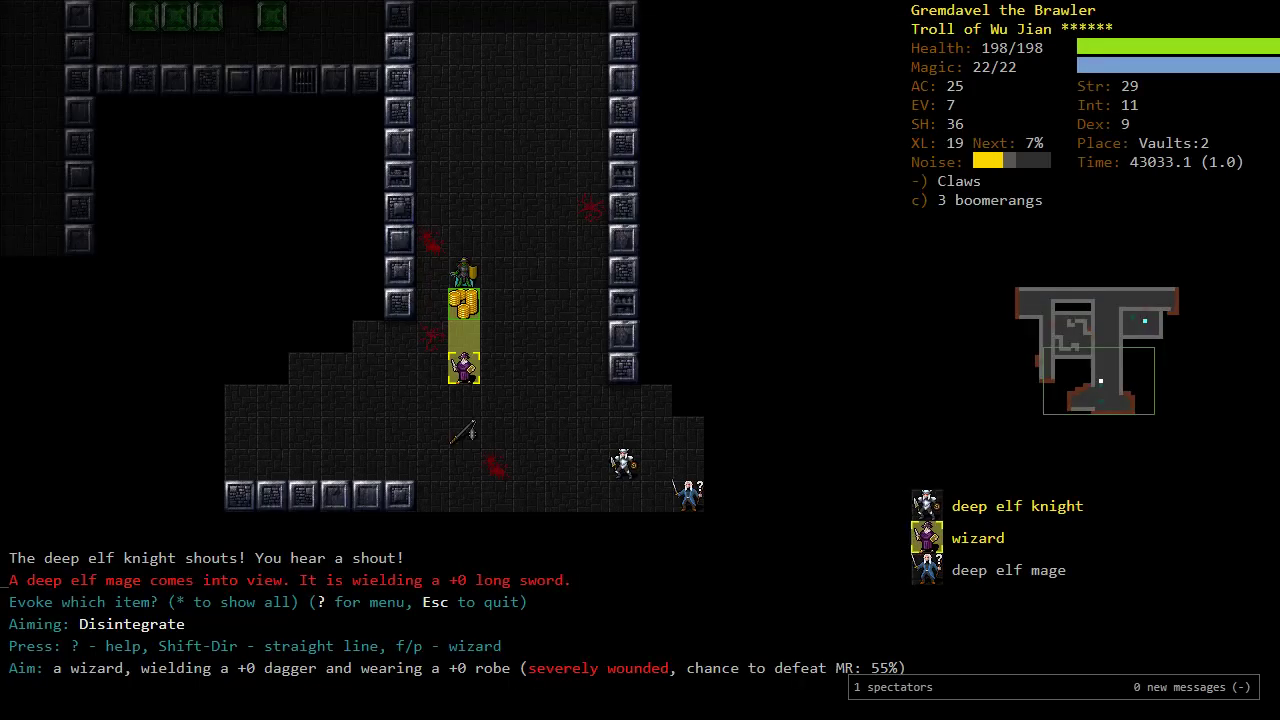
key(f)
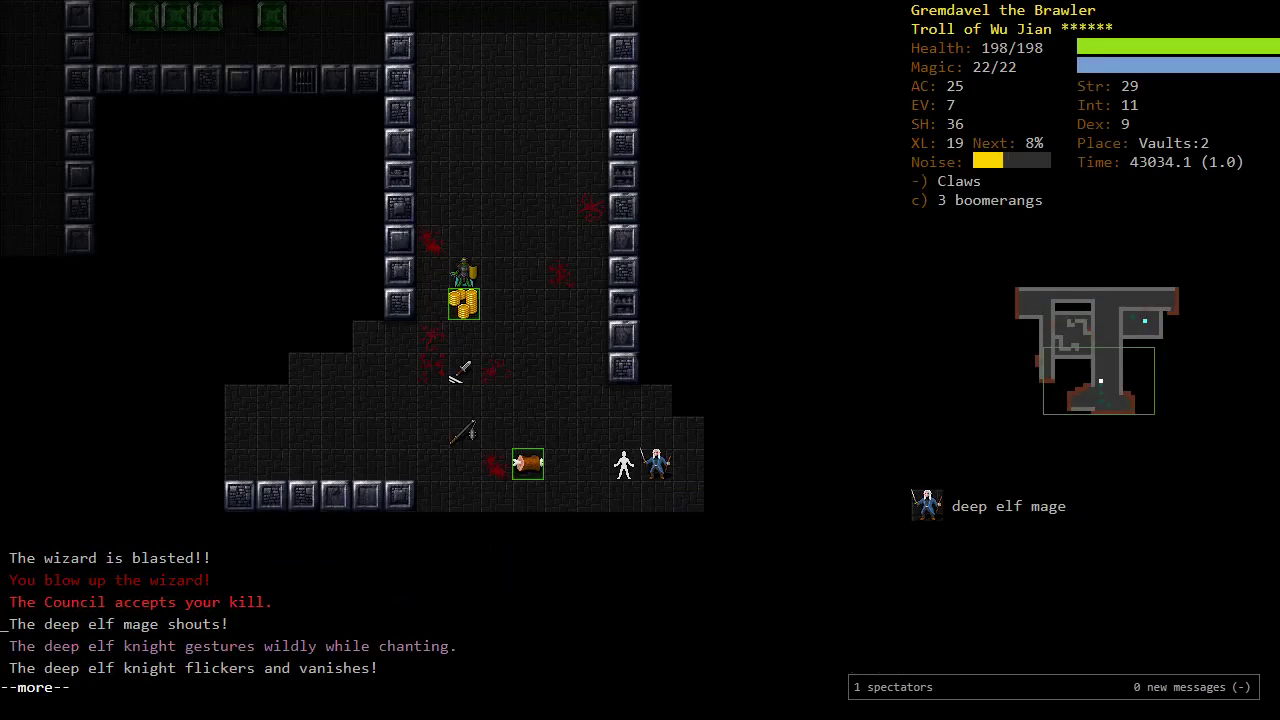
key(Return)
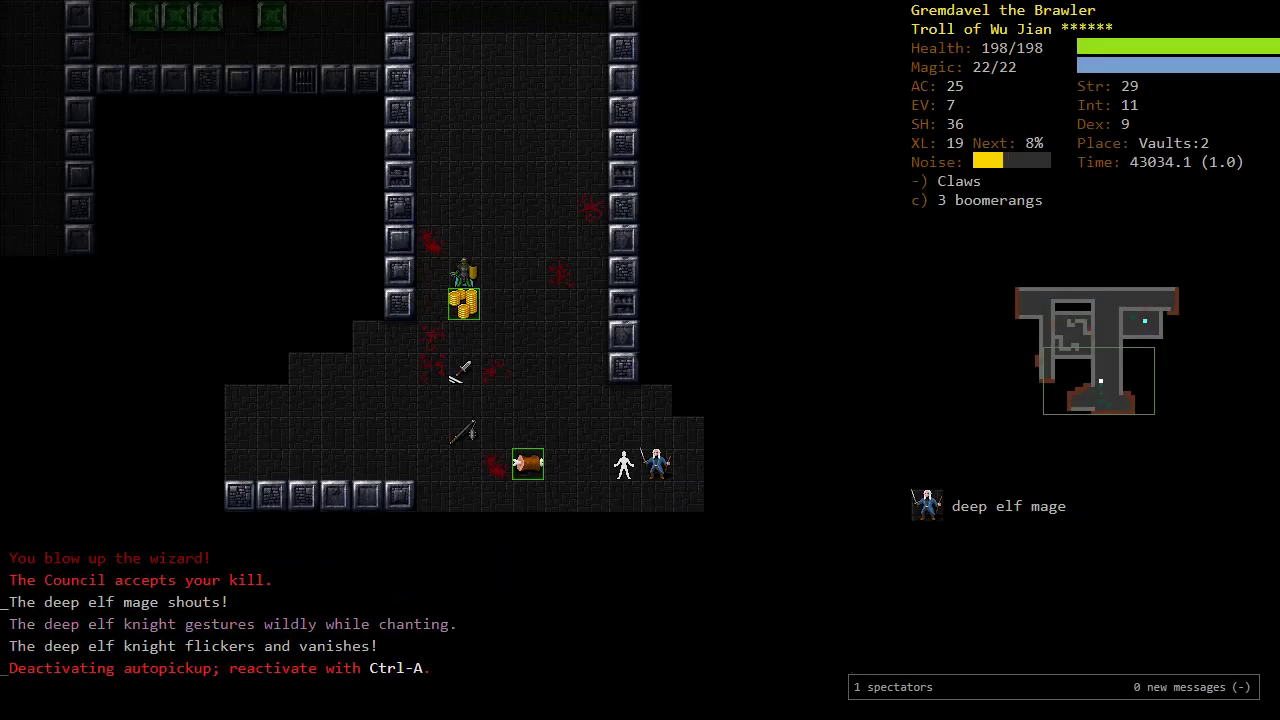
Step: Step onto the gold and read the deep elf annihilator's description, including Lehudib's Crystal Spear
key(Down)
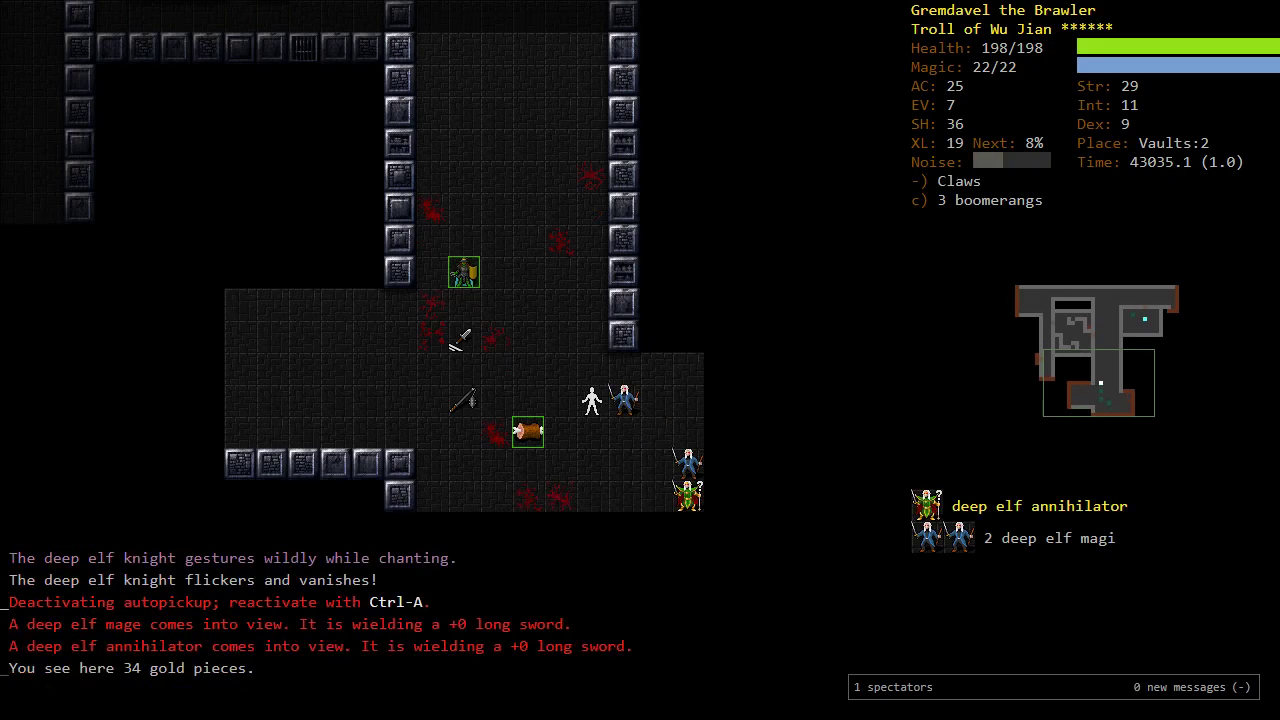
key(x)
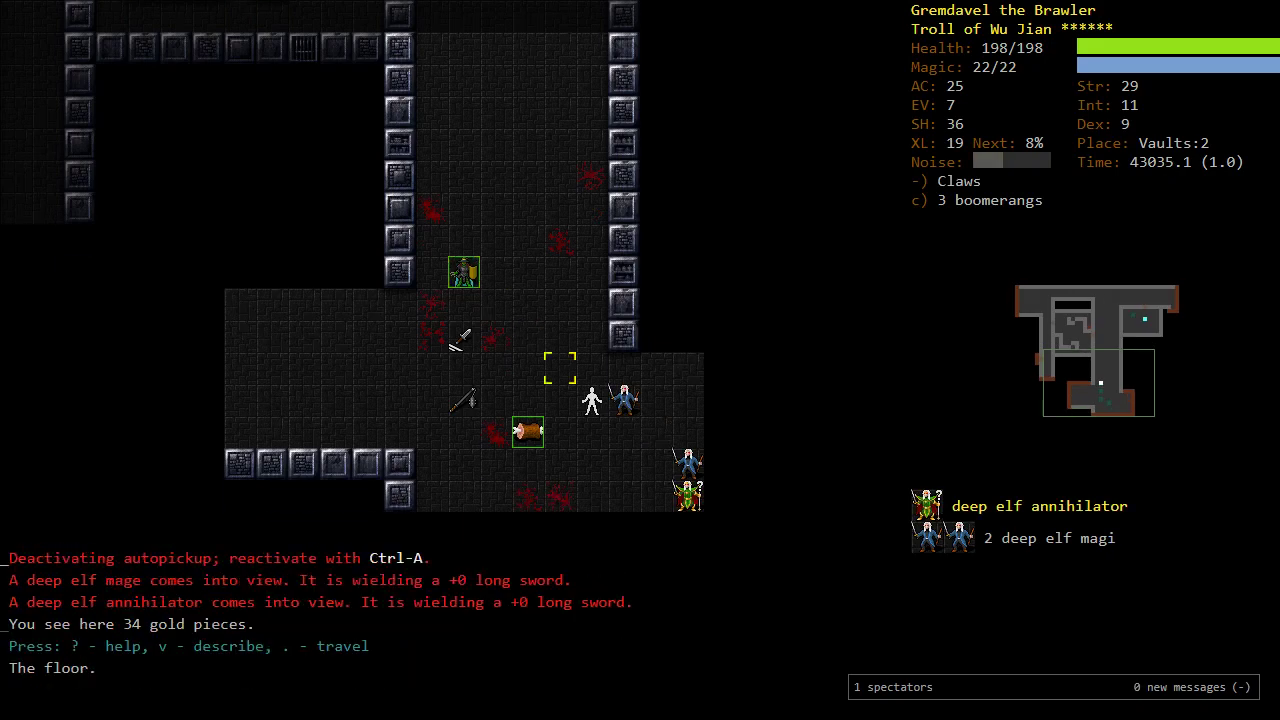
key(v)
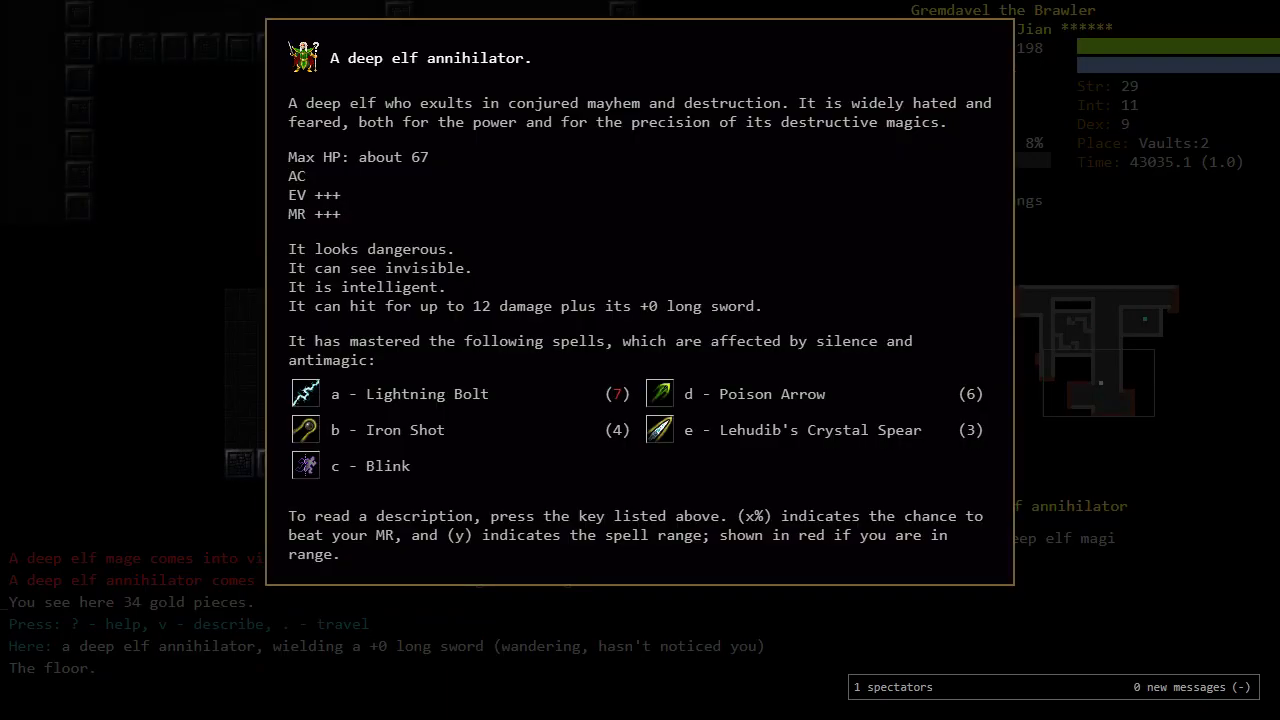
key(e)
key(Escape)
Step: Close the annihilator description and walk north up the corridor
key(Escape)
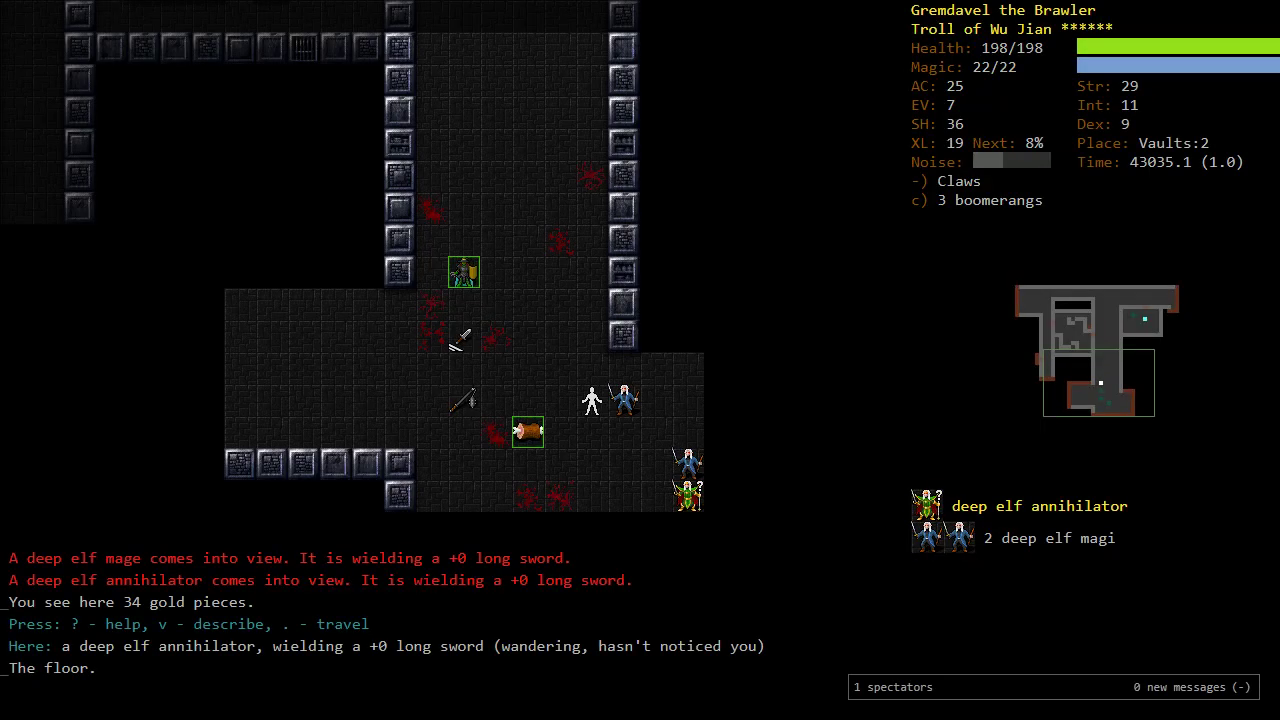
key(y)
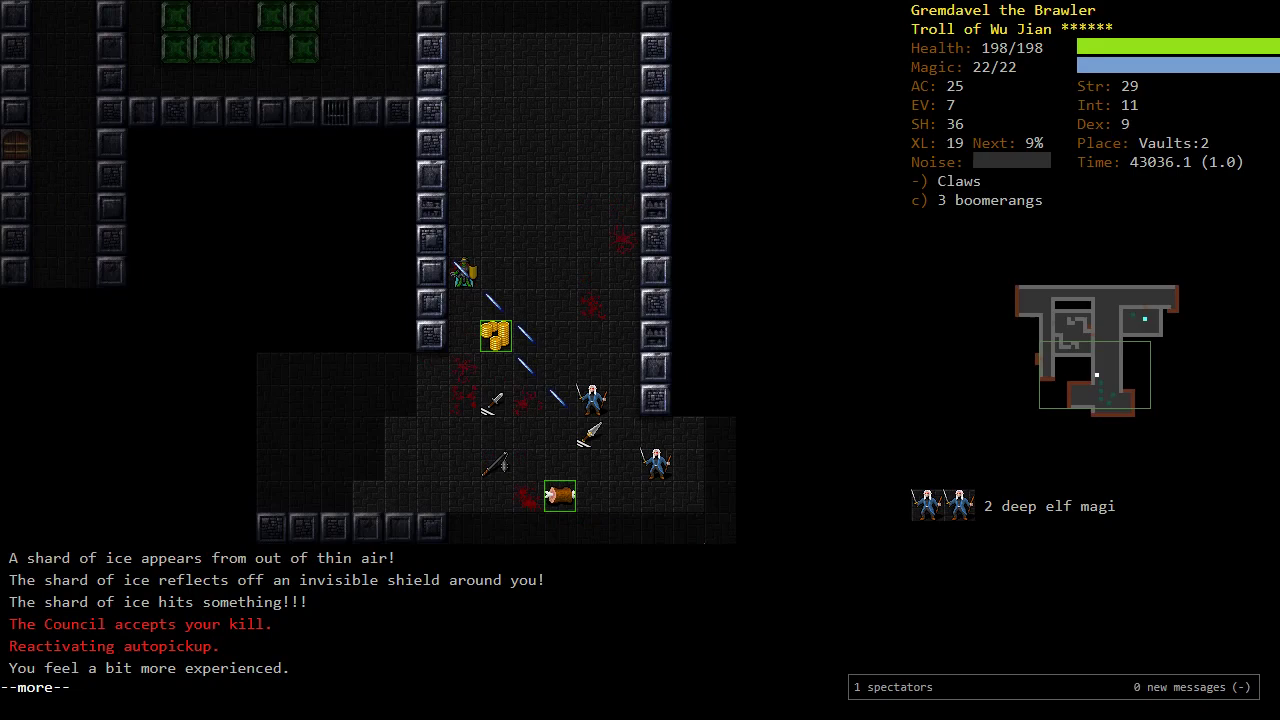
key(Return)
key(k)
key(k)
key(k)
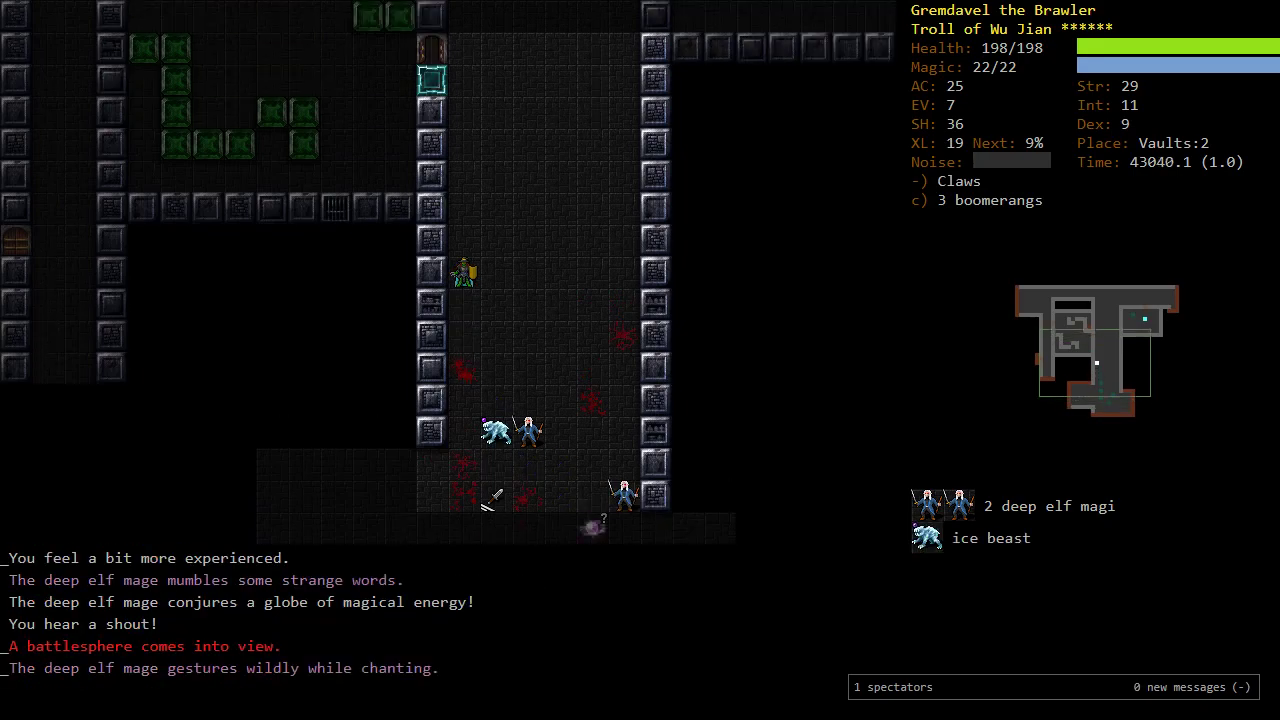
key(k)
key(k)
key(k)
key(k)
key(k)
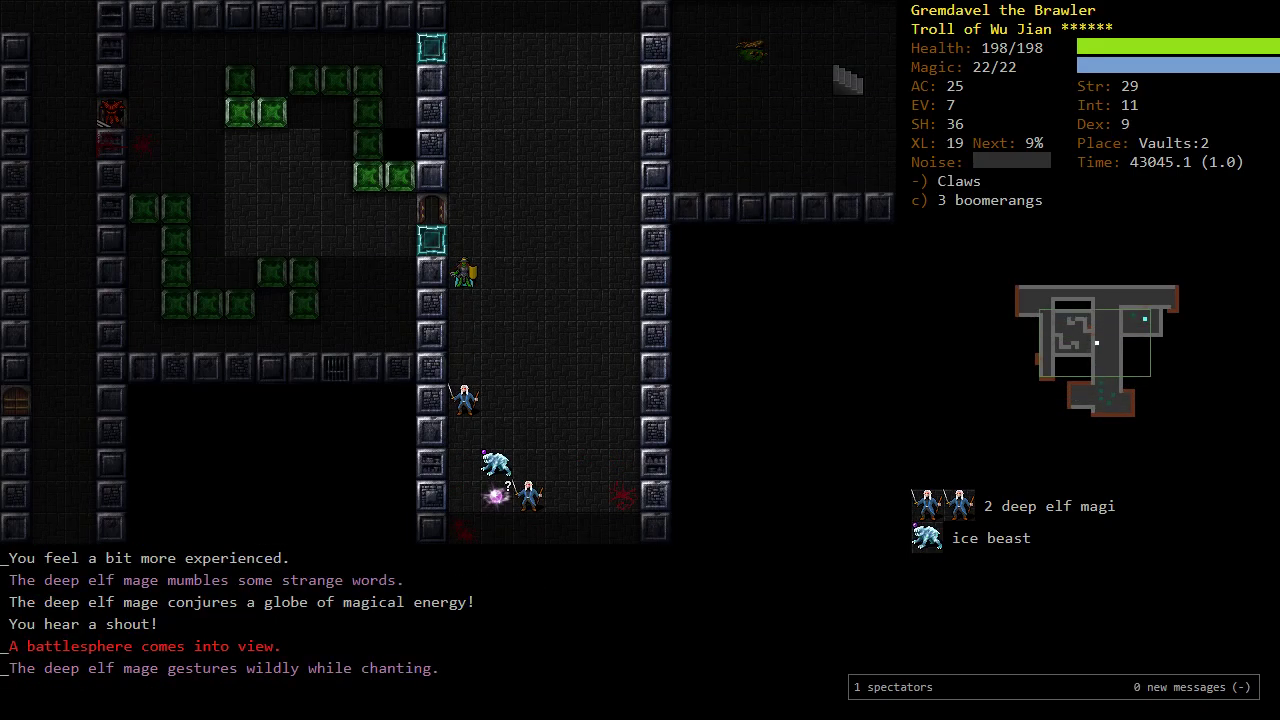
key(k)
Step: Go through the blood-spattered door and kill the deep elf mage
key(y)
key(b)
key(s)
key(s)
key(s)
key(l)
key(s)
key(s)
key(k)
key(k)
key(k)
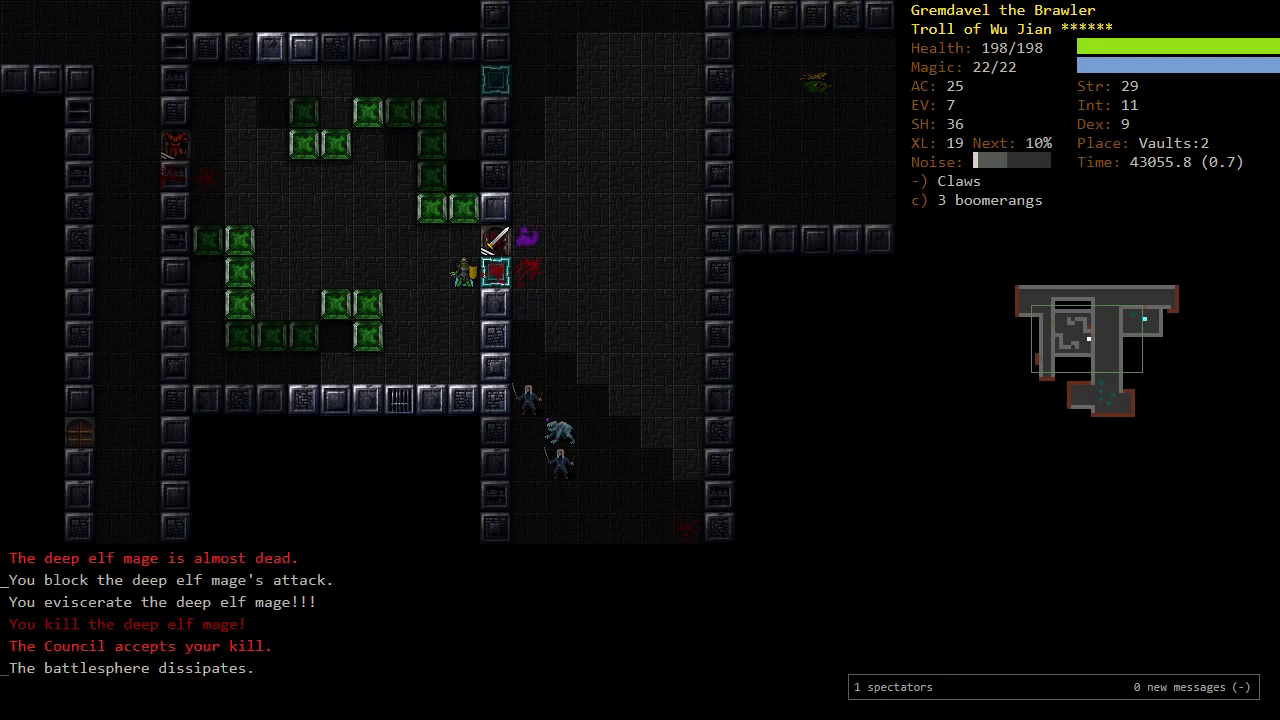
key(s)
key(u)
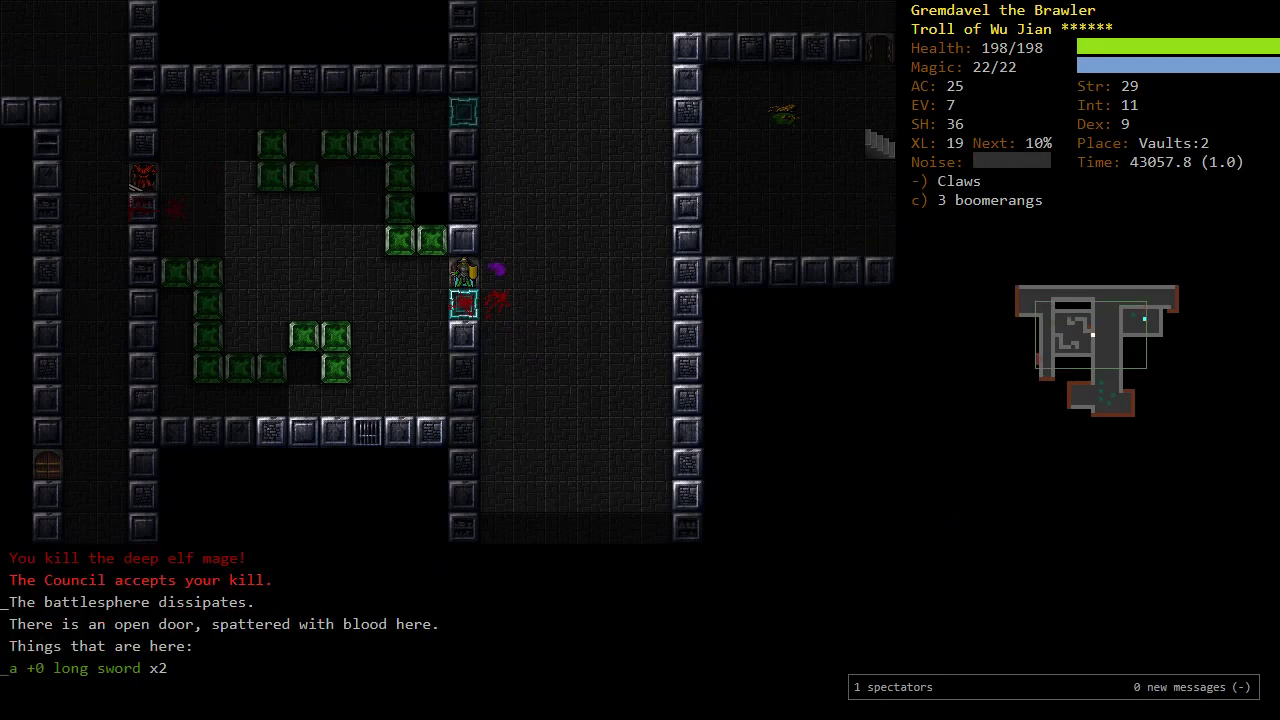
Step: Walk back south toward the gold
key(n)
key(j)
key(j)
key(j)
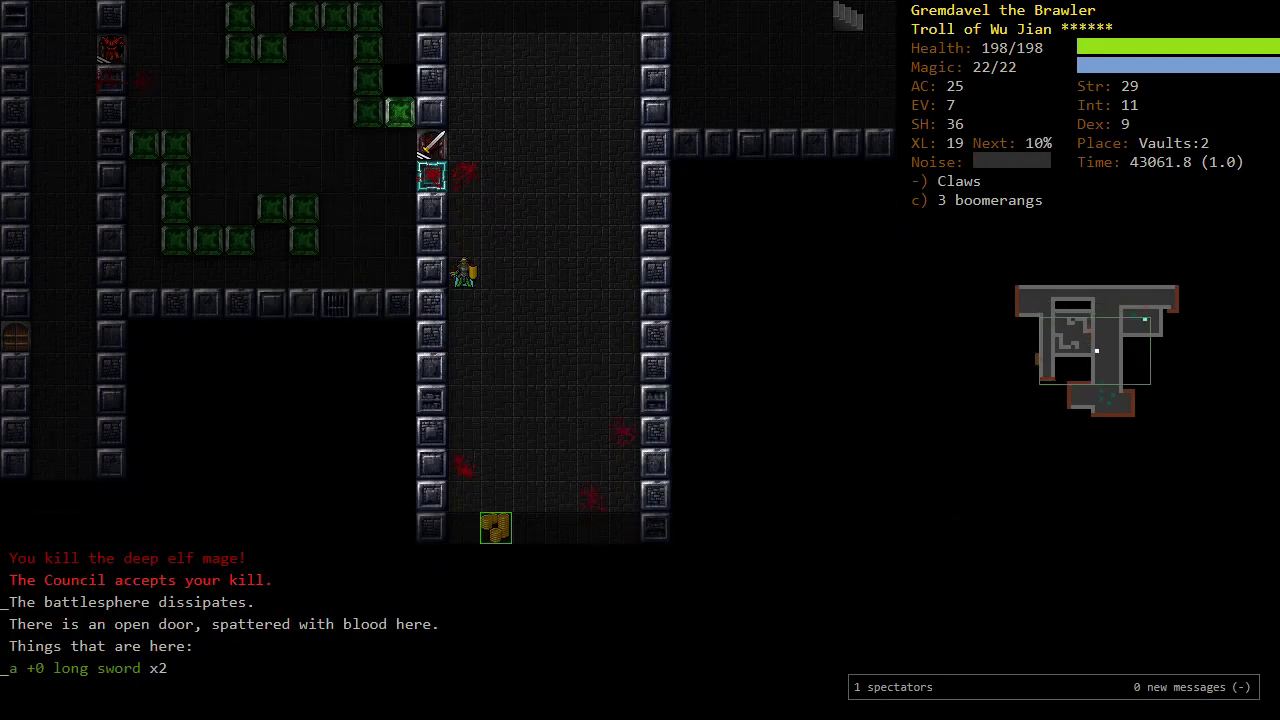
key(j)
key(j)
key(j)
key(j)
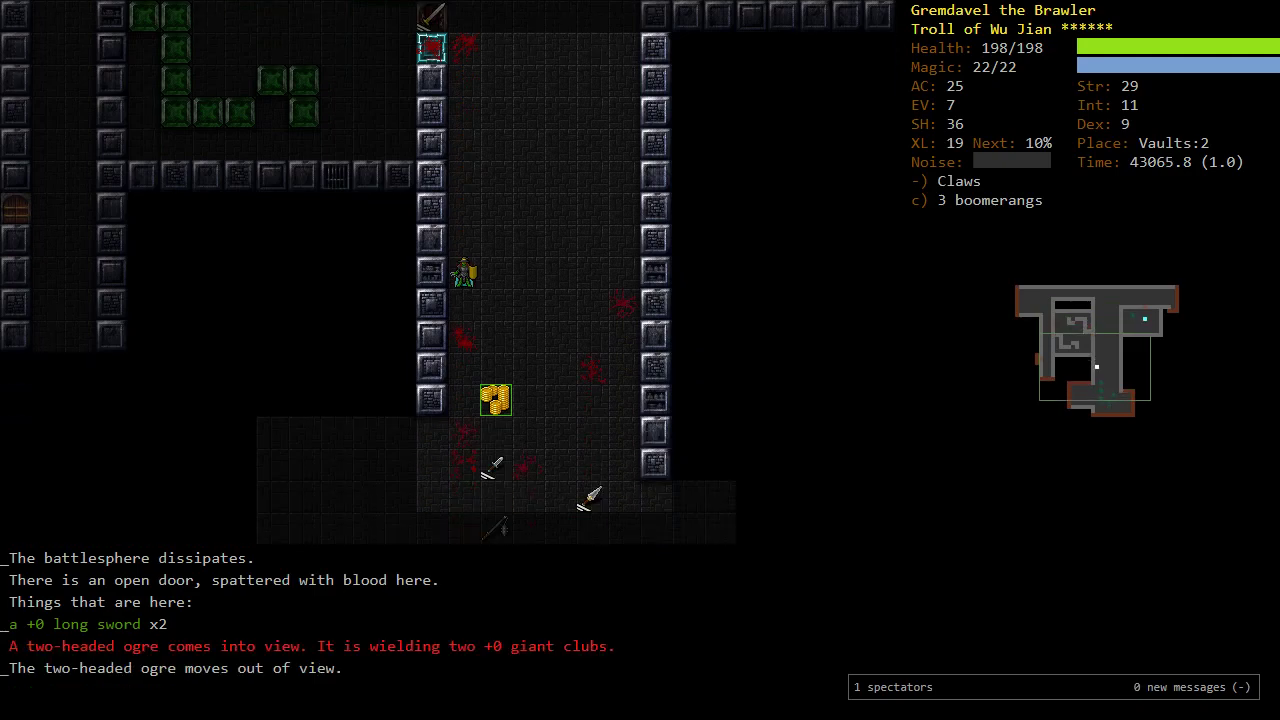
Step: Move along the corridor toward the deep elf annihilator
key(u)
key(k)
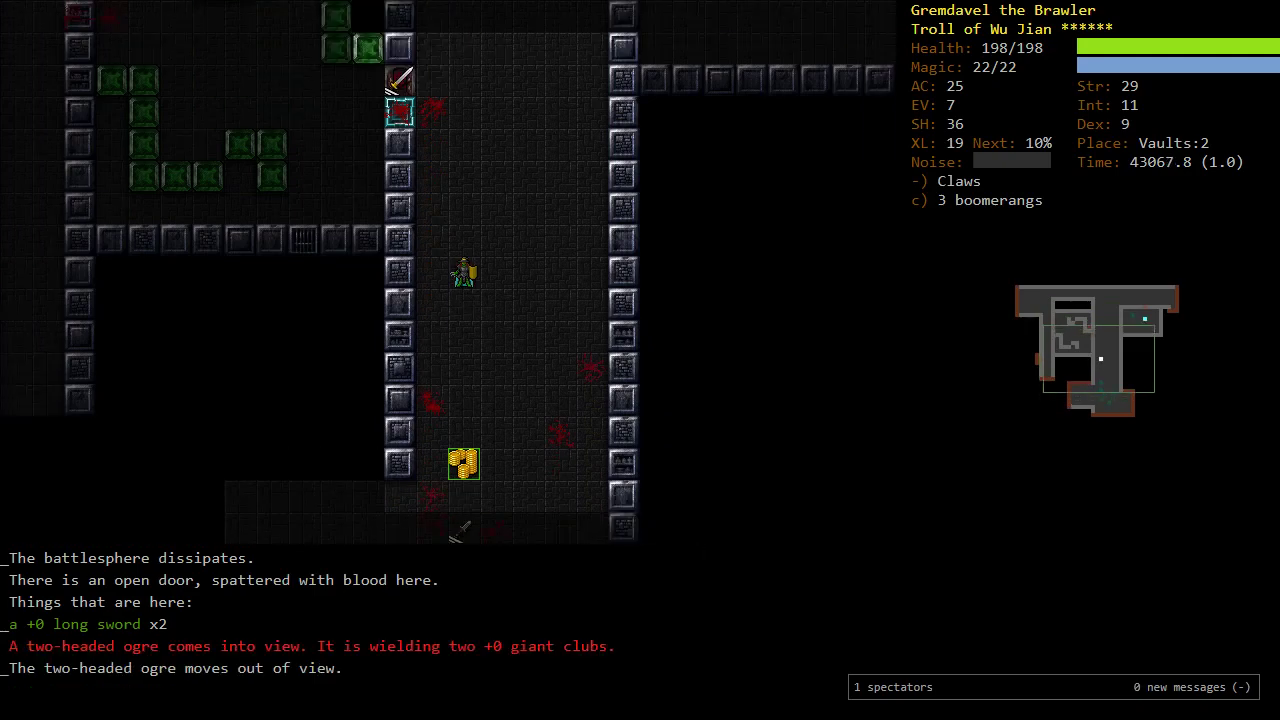
key(h)
key(j)
key(n)
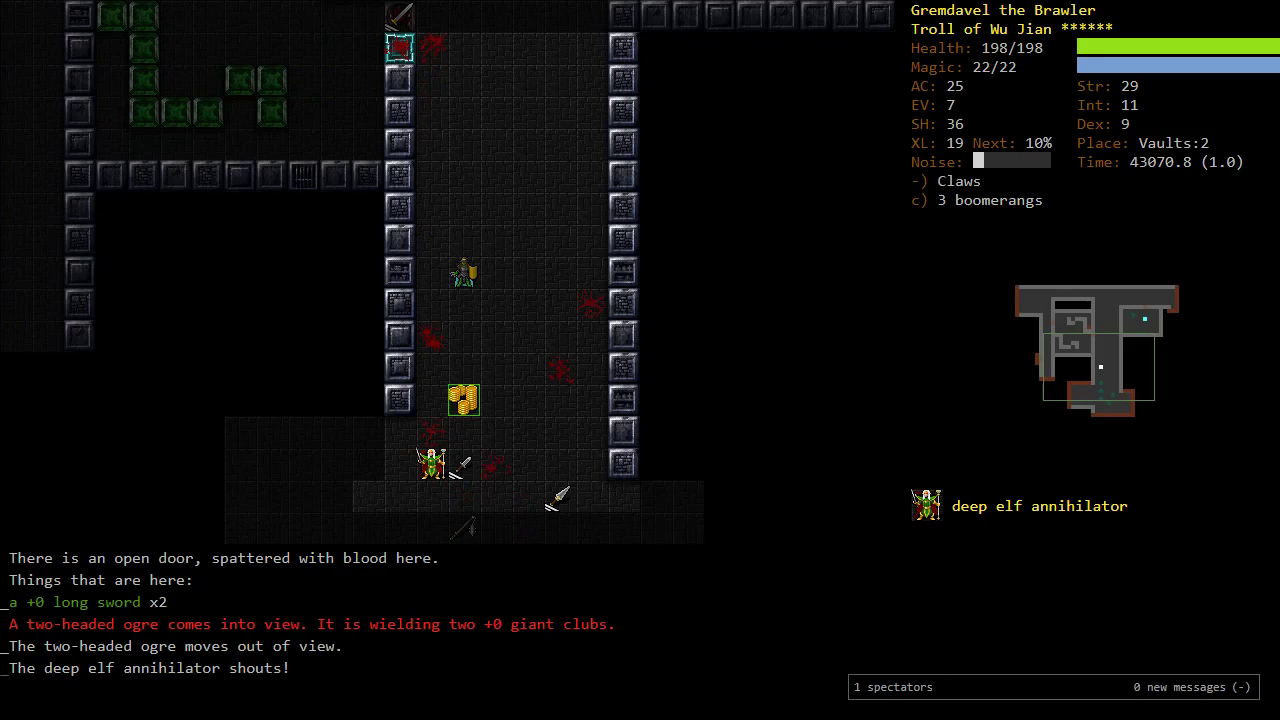
Step: Examine the deep elf annihilator's full description
key(x)
key(j)
key(j)
key(j)
key(b)
key(j)
key(j)
key(v)
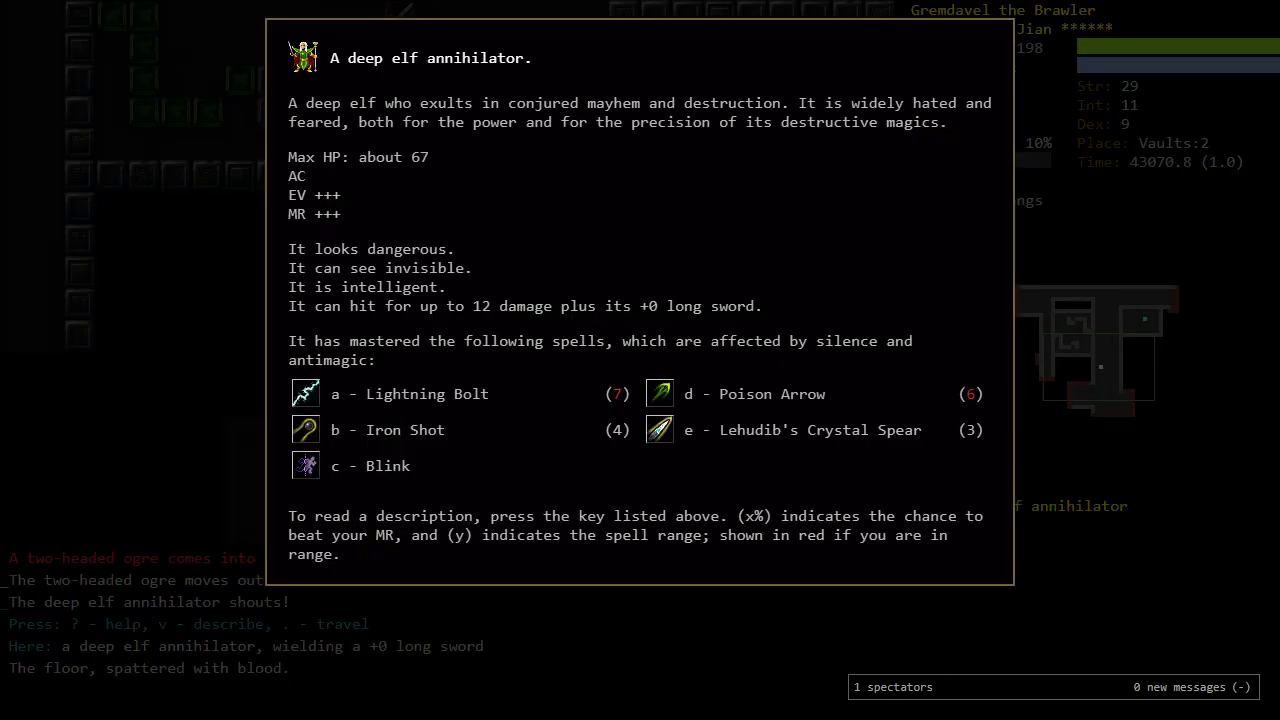
key(Escape)
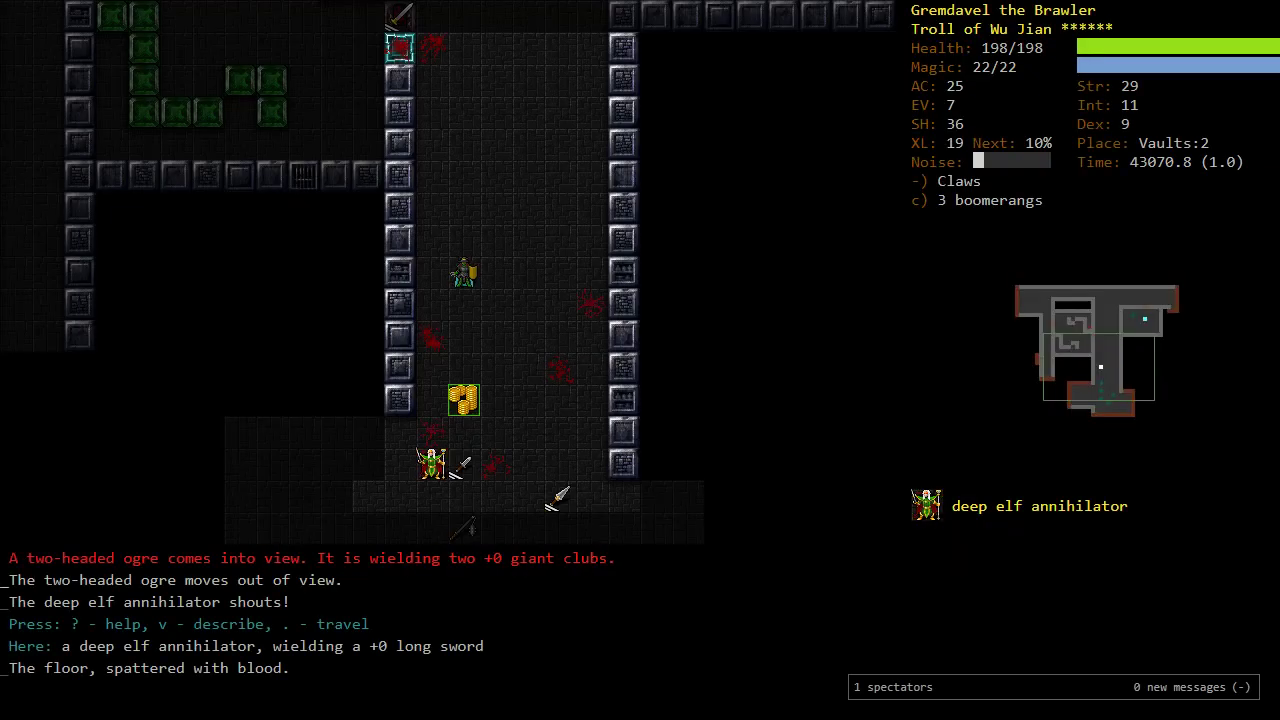
Step: Kill the annihilator, butcher its corpse and pick up the 34 gold
key(b)
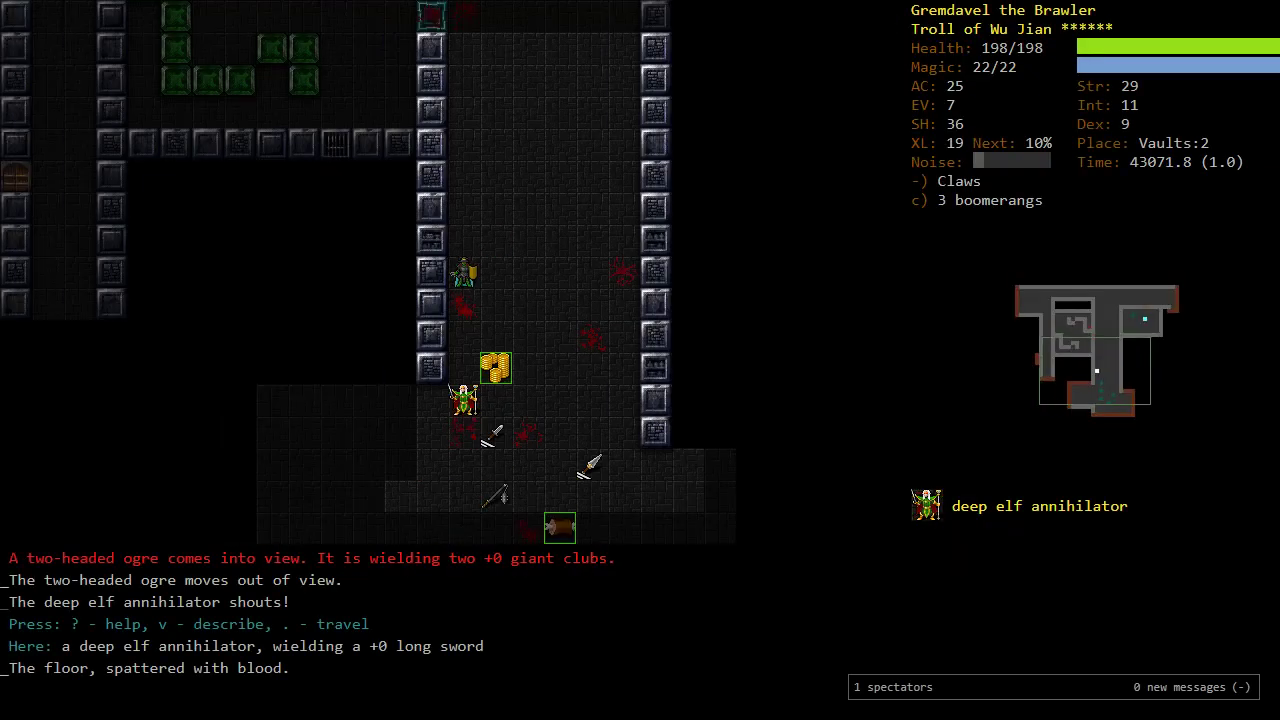
key(j)
key(j)
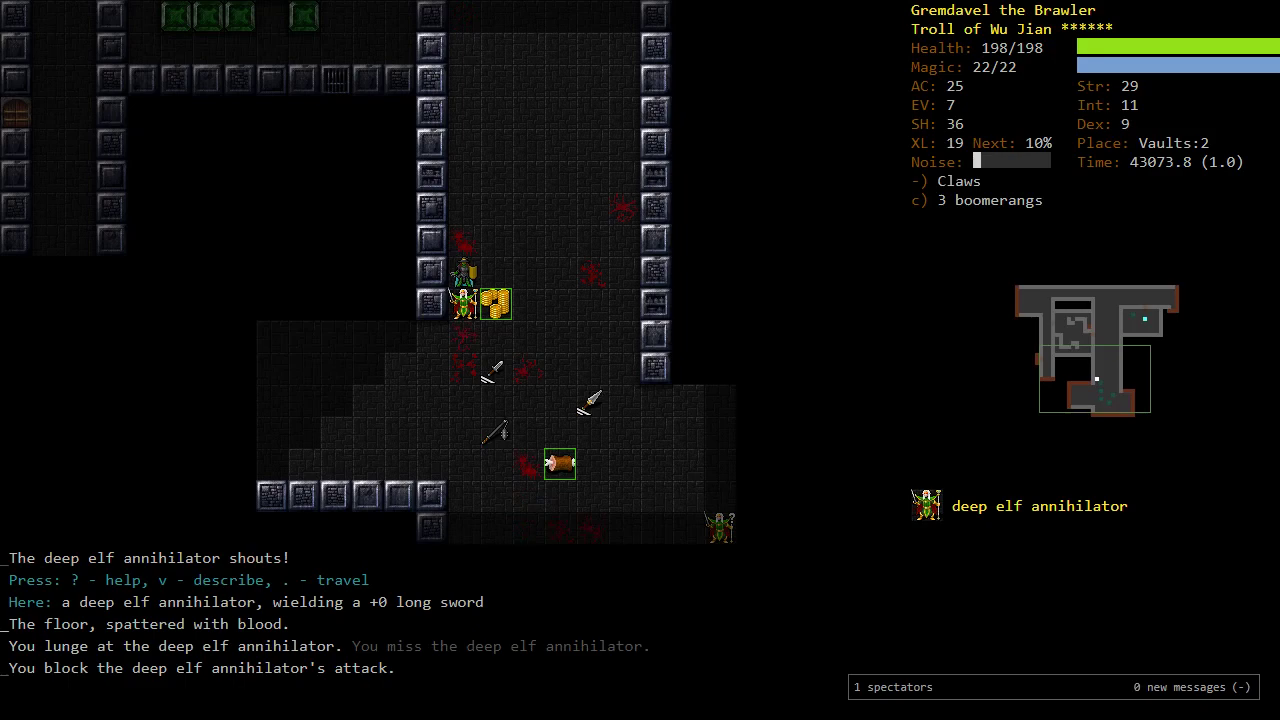
key(j)
key(j)
key(j)
key(j)
key(j)
key(c)
key(l)
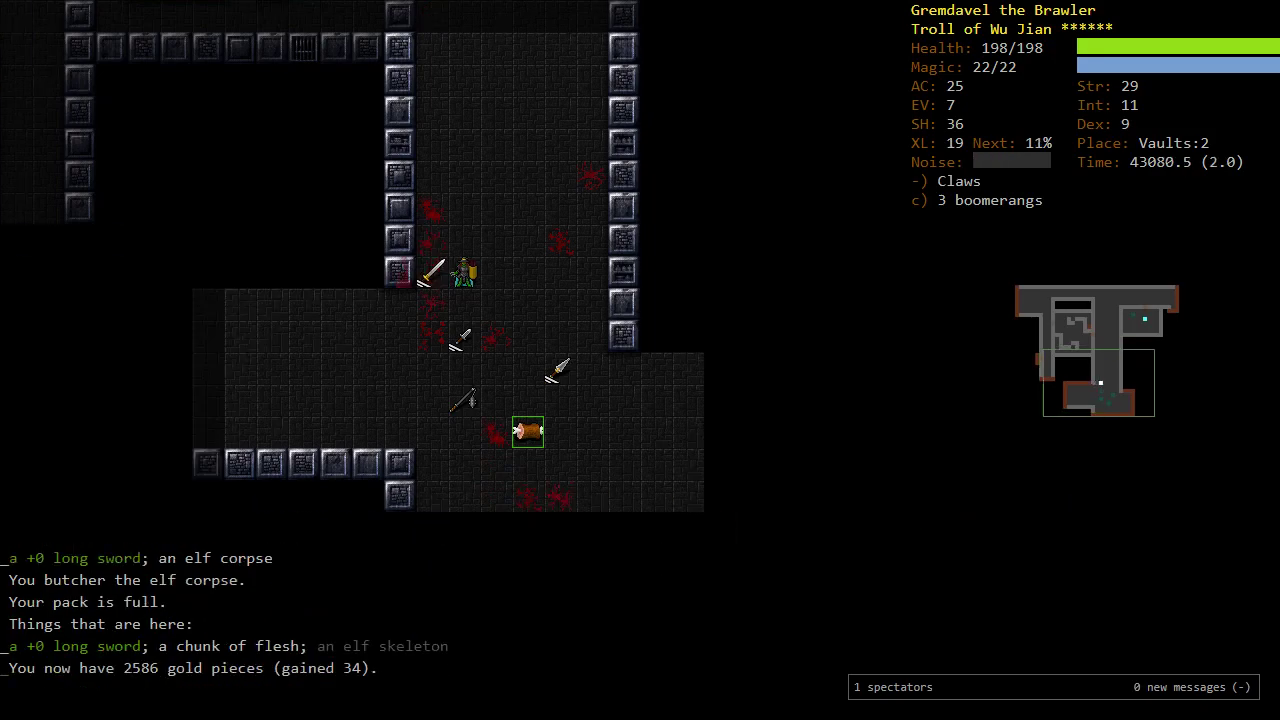
key(n)
key(n)
key(j)
key(j)
key(j)
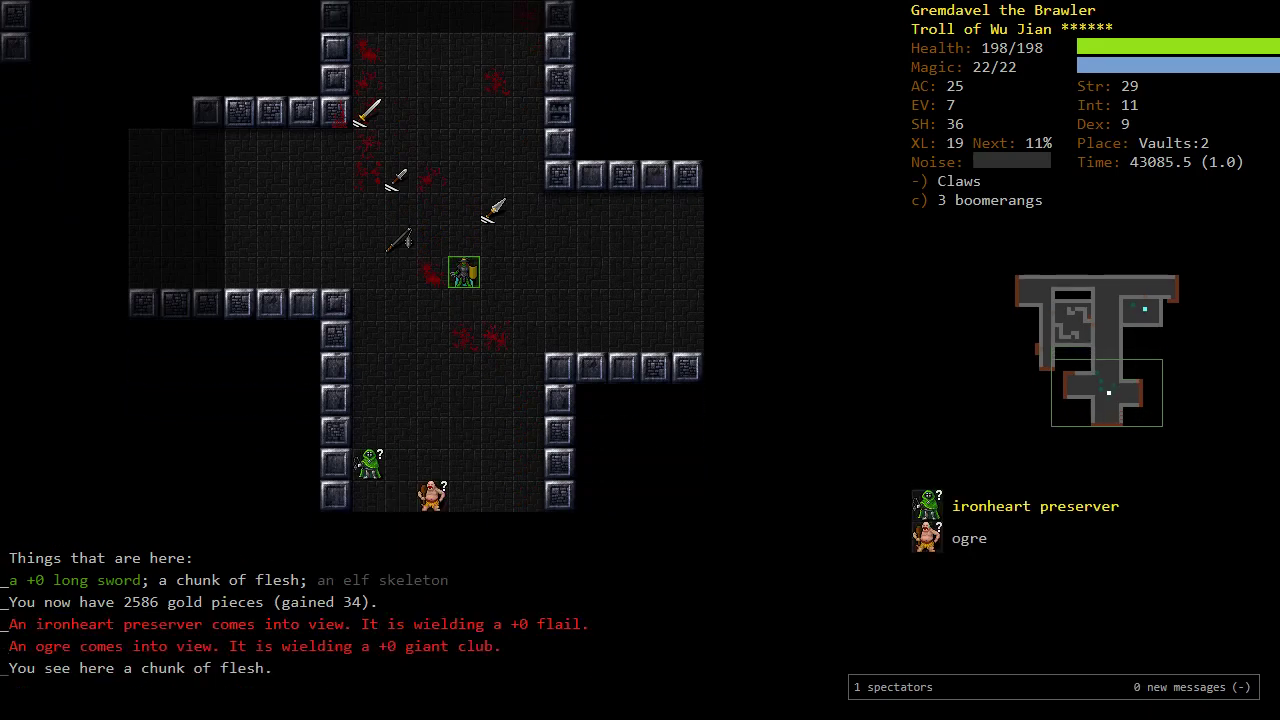
Step: Step north away from the ogres and ready the wand of iceblast
key(b)
key(b)
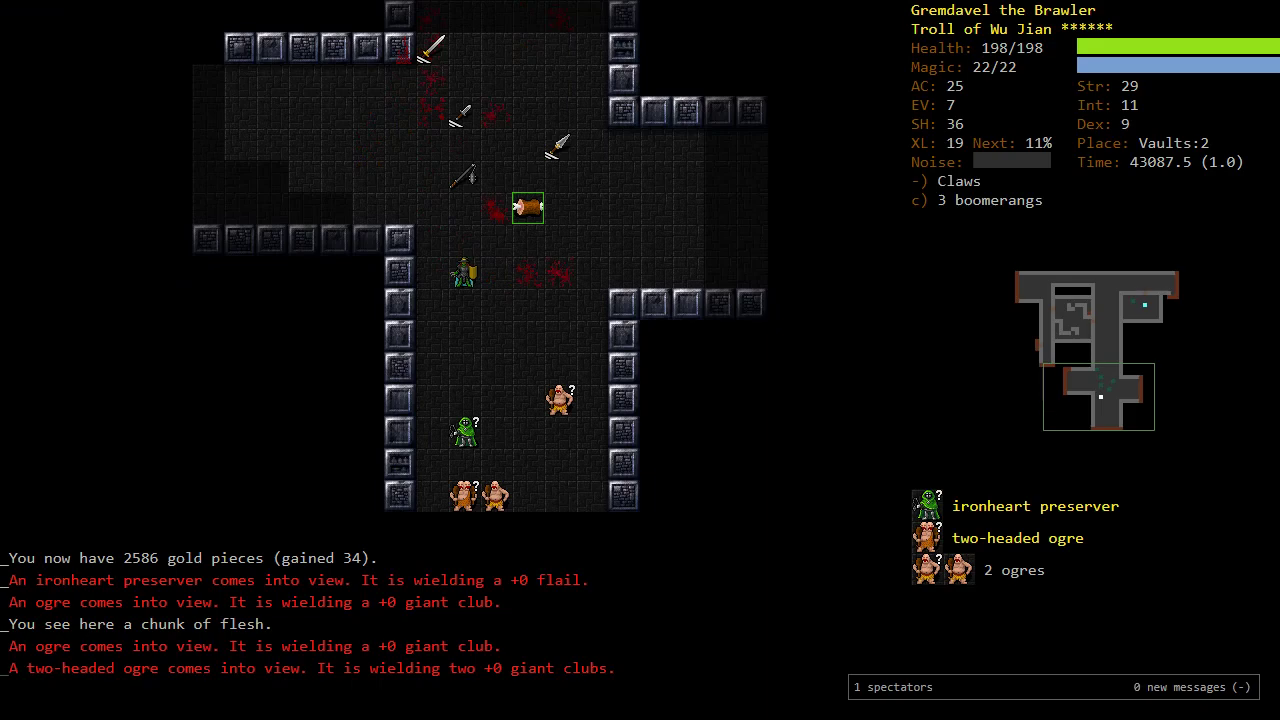
key(k)
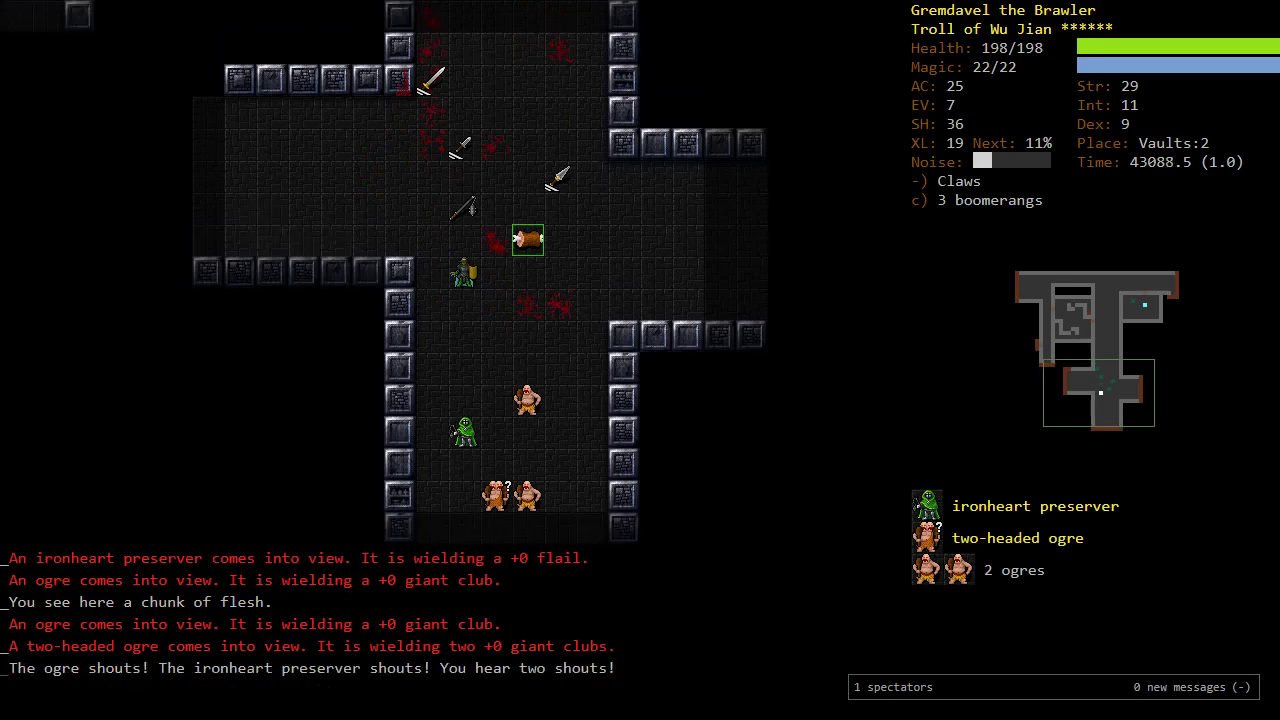
key(V)
key(D)
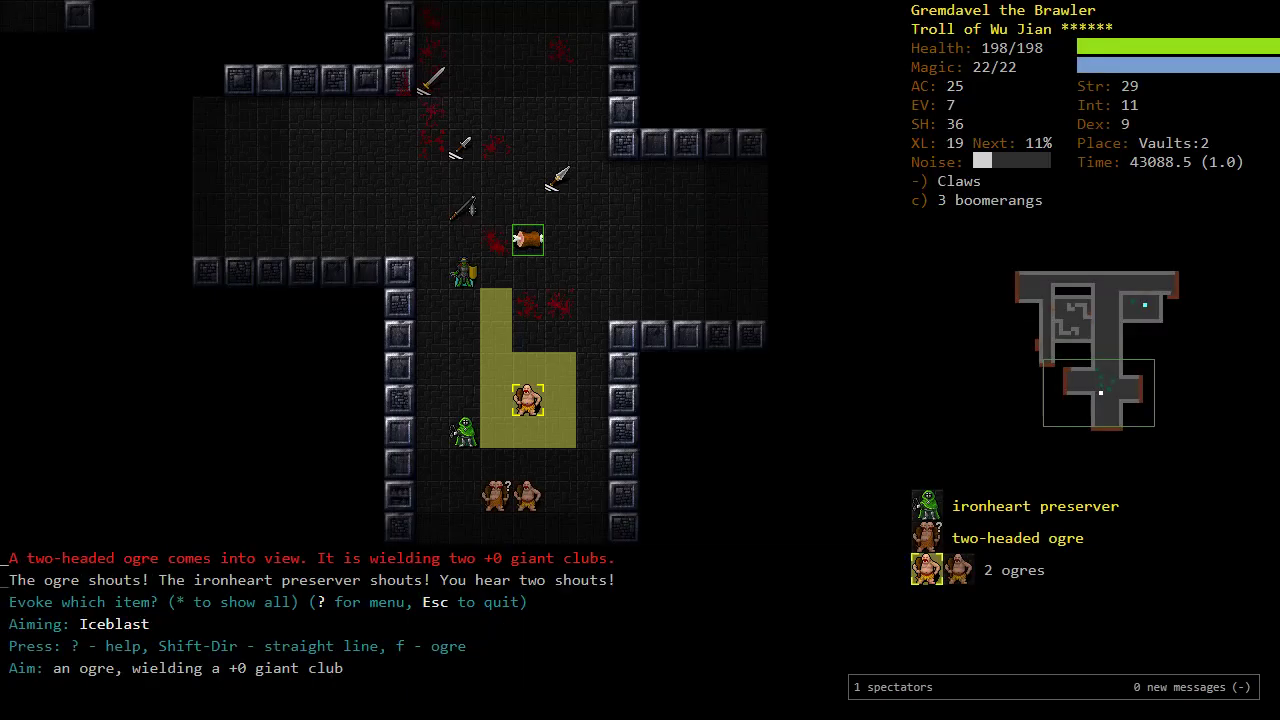
Step: Aim the first iceblast within range and fire it at the ogre
key(y)
key(j)
key(k)
key(l)
key(h)
key(Return)
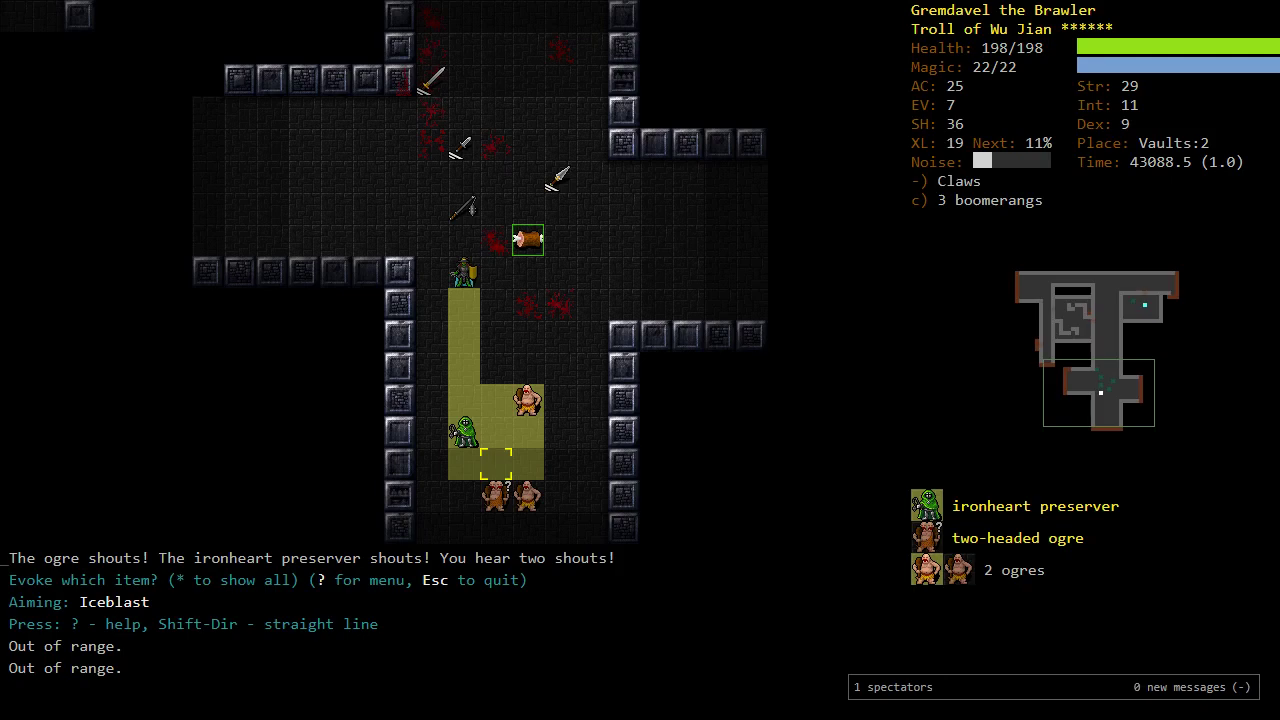
key(k)
key(Return)
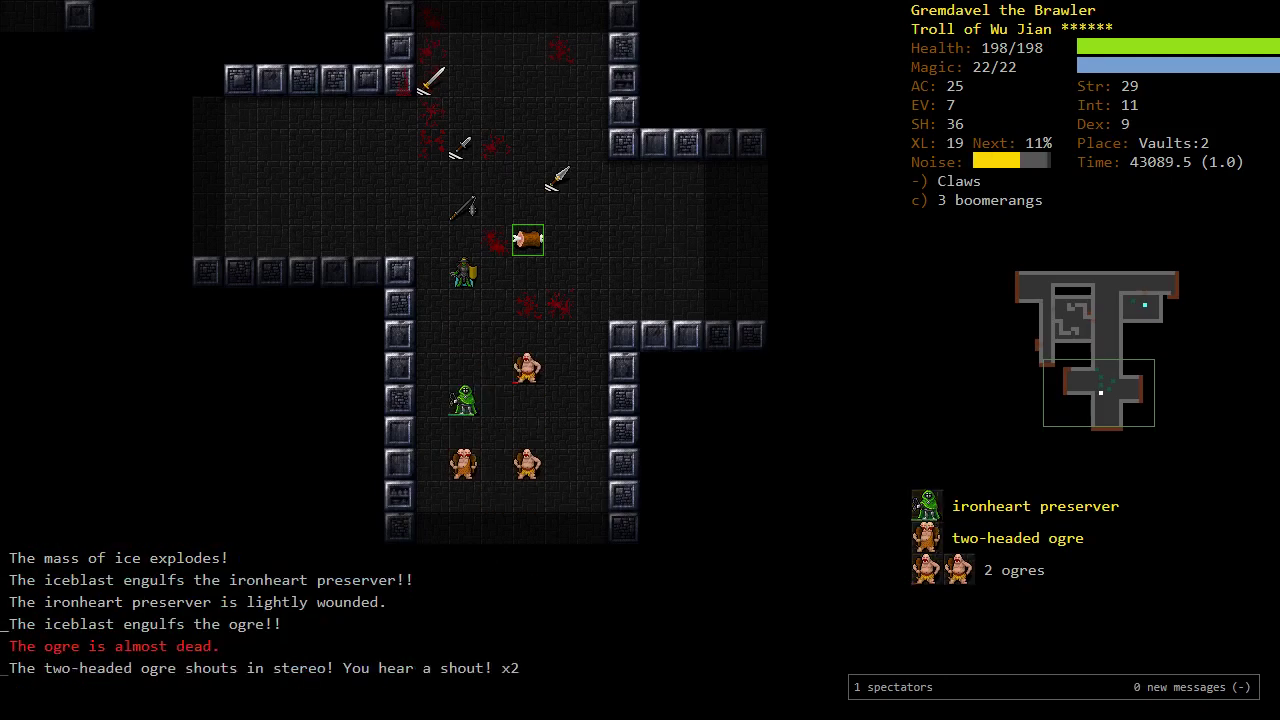
Step: Fire a second iceblast at the grouped ogres and ironheart preserver
key(V)
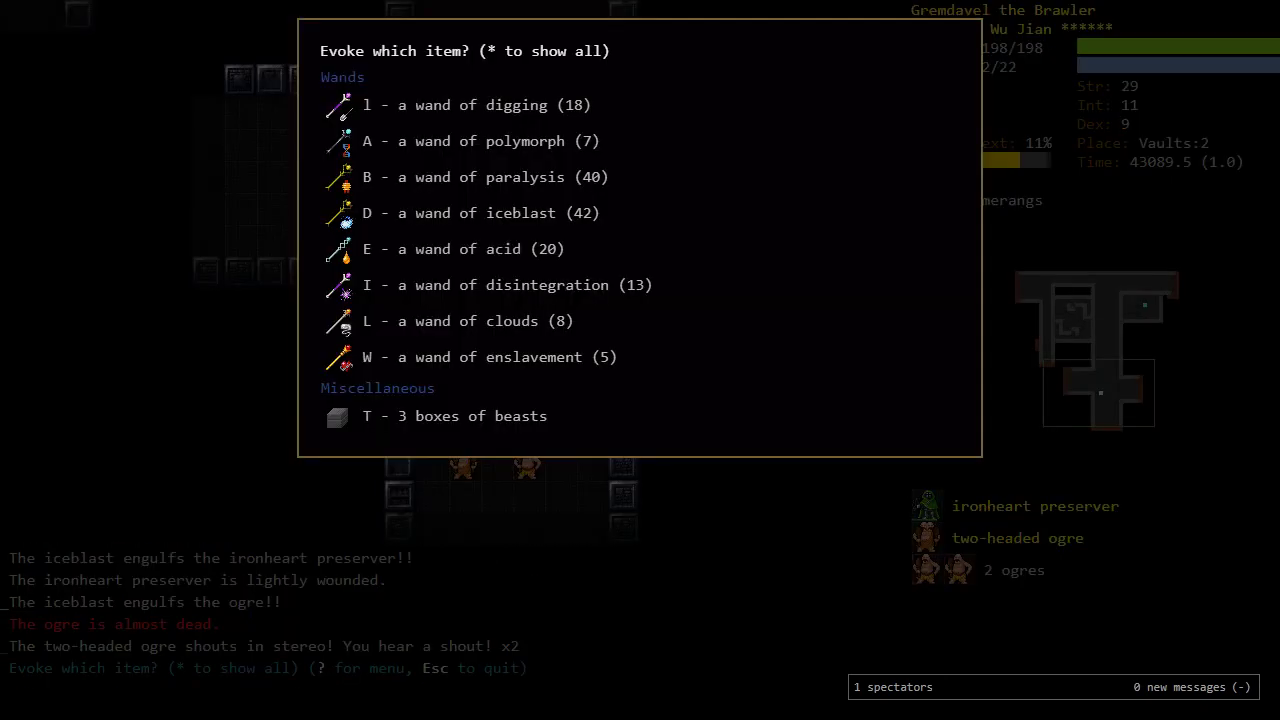
key(D)
key(Return)
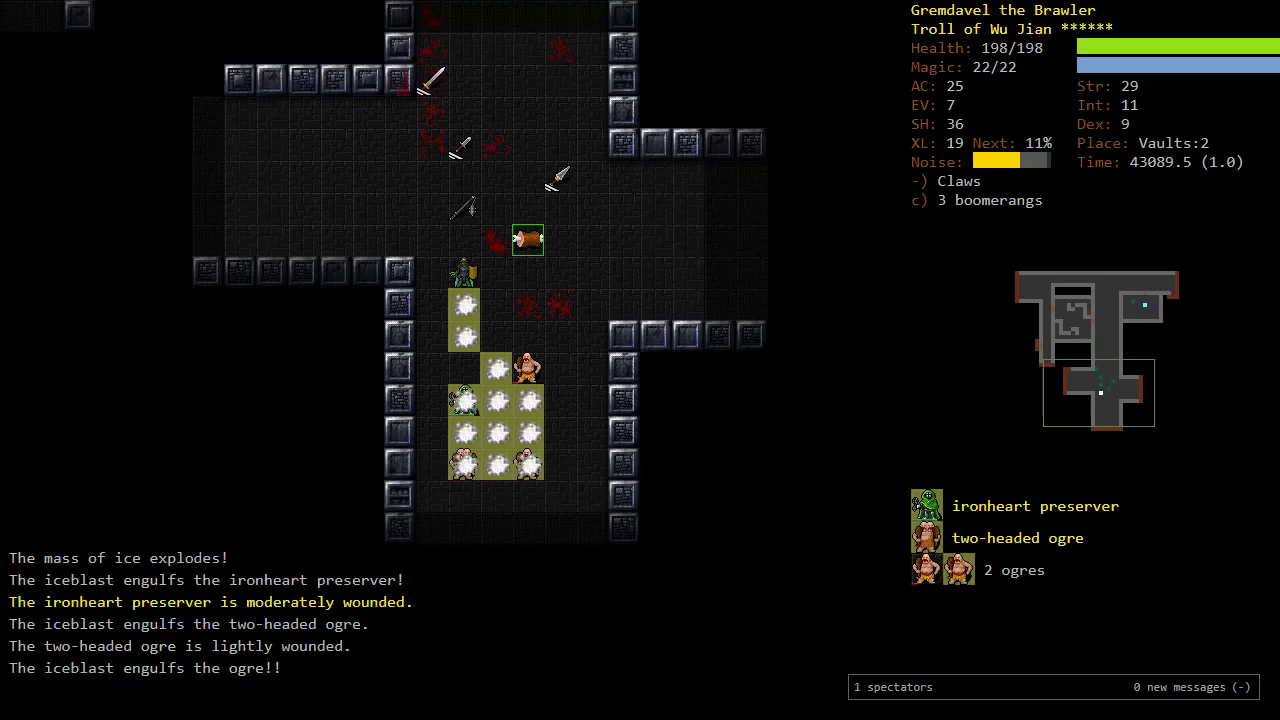
key(Return)
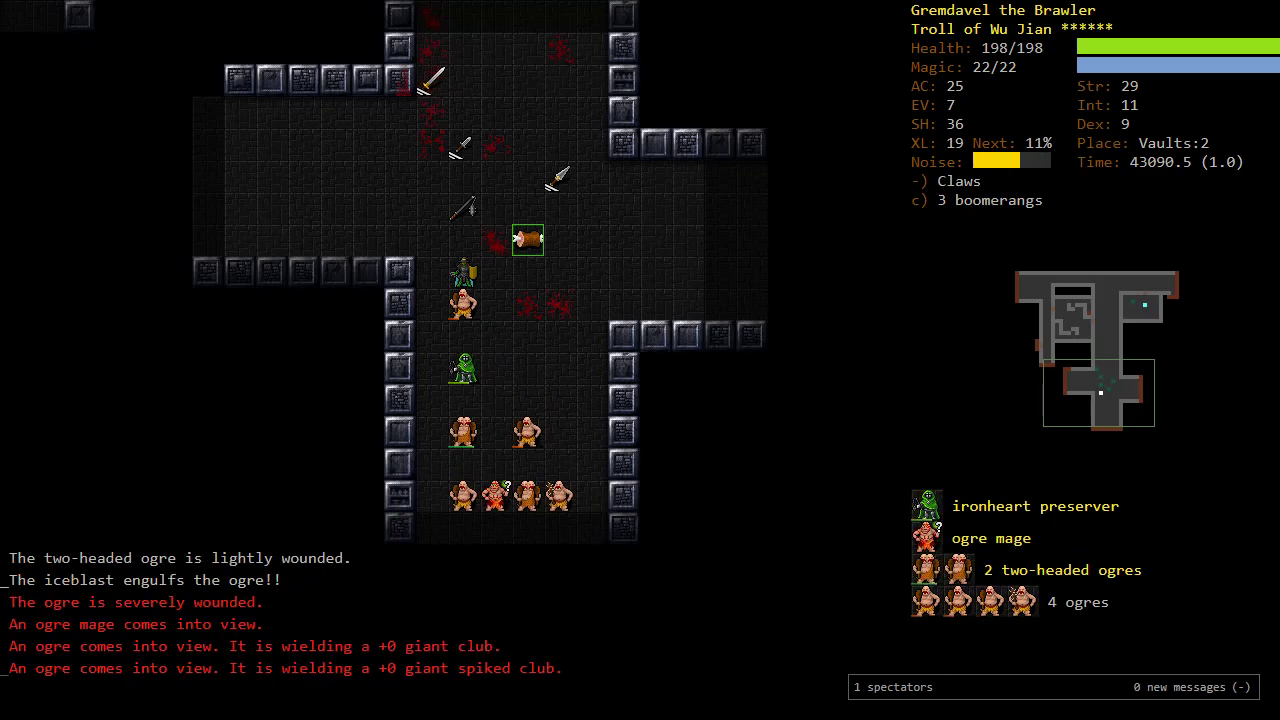
Step: Examine the ogre mage and read its description and spellbooks
key(x)
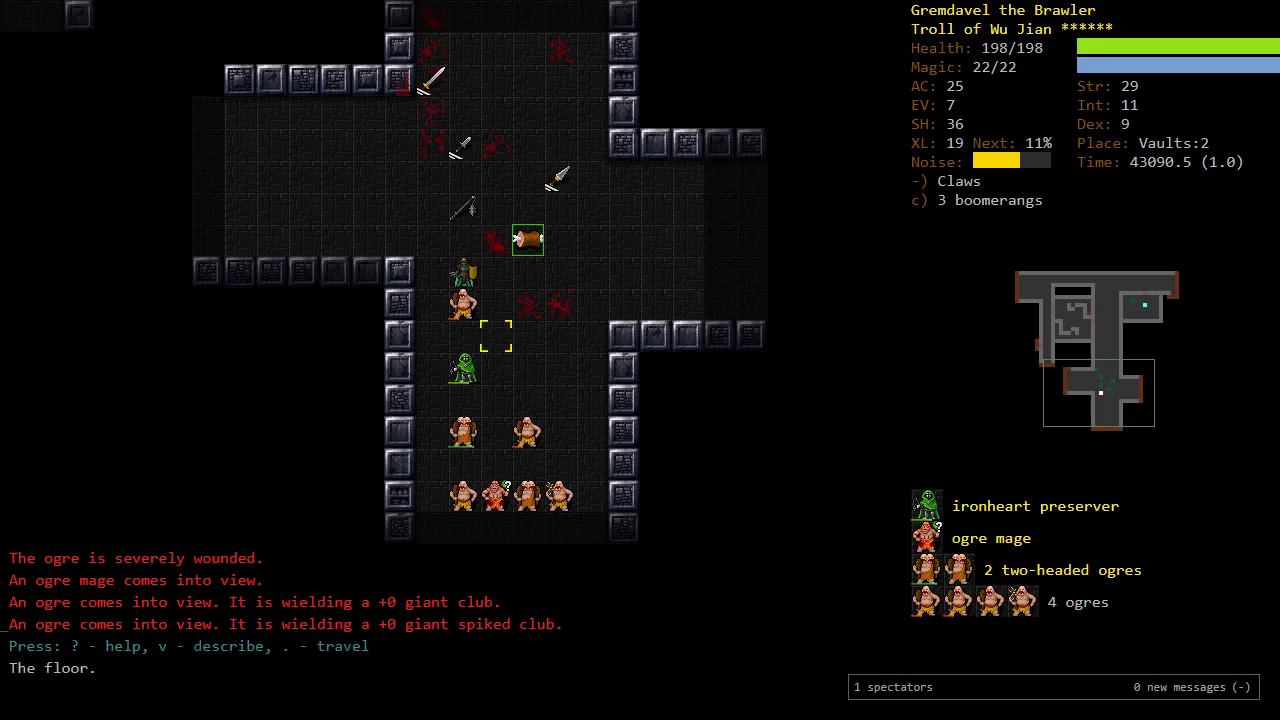
key(Down)
key(Down)
key(Down)
key(Down)
key(v)
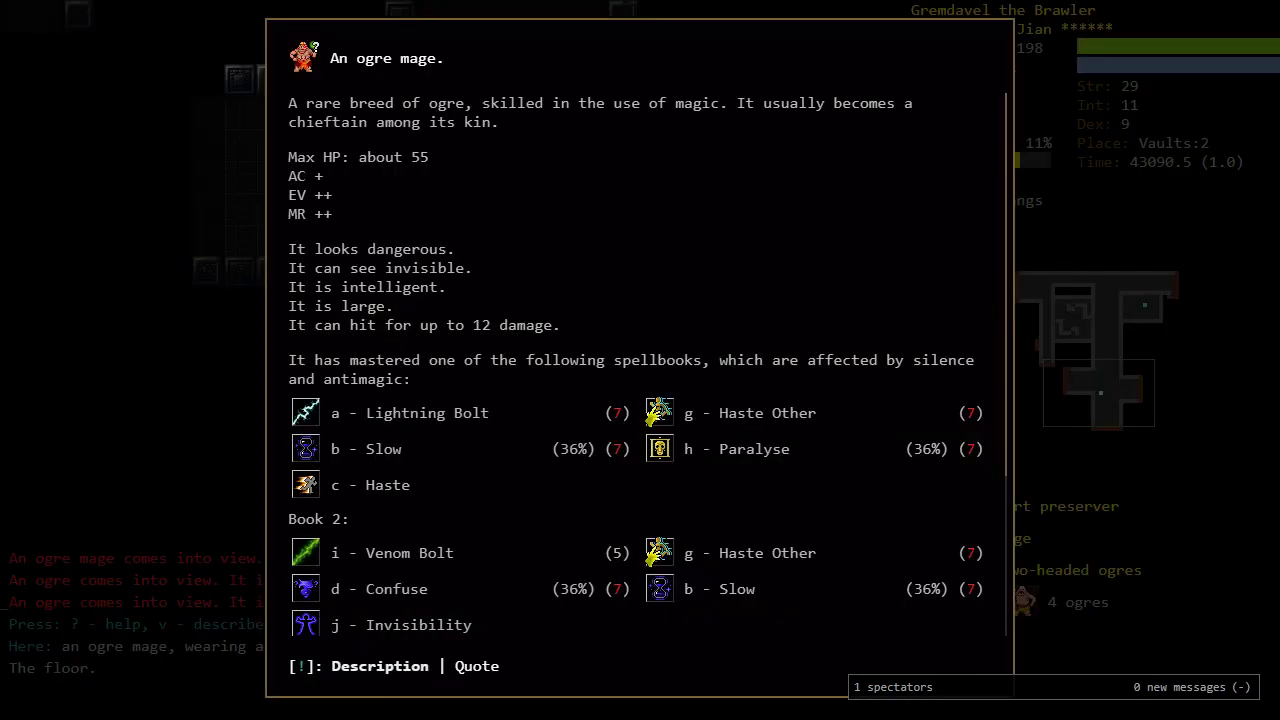
key(Down)
key(Down)
key(Down)
key(Down)
key(Down)
key(Down)
key(Down)
key(Down)
key(Escape)
key(Escape)
Step: Retreat north up the corridor past the flail, ahead of the ogres
key(Up)
key(Up)
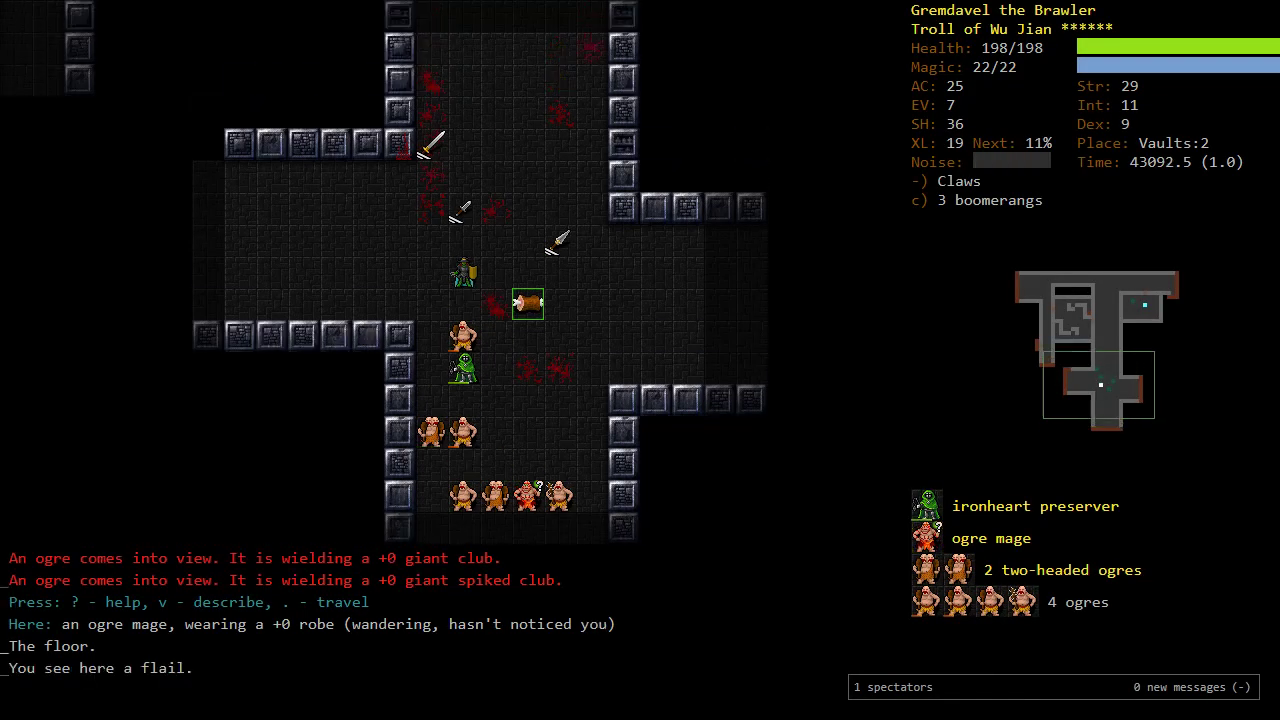
key(Up)
key(Up)
key(Up)
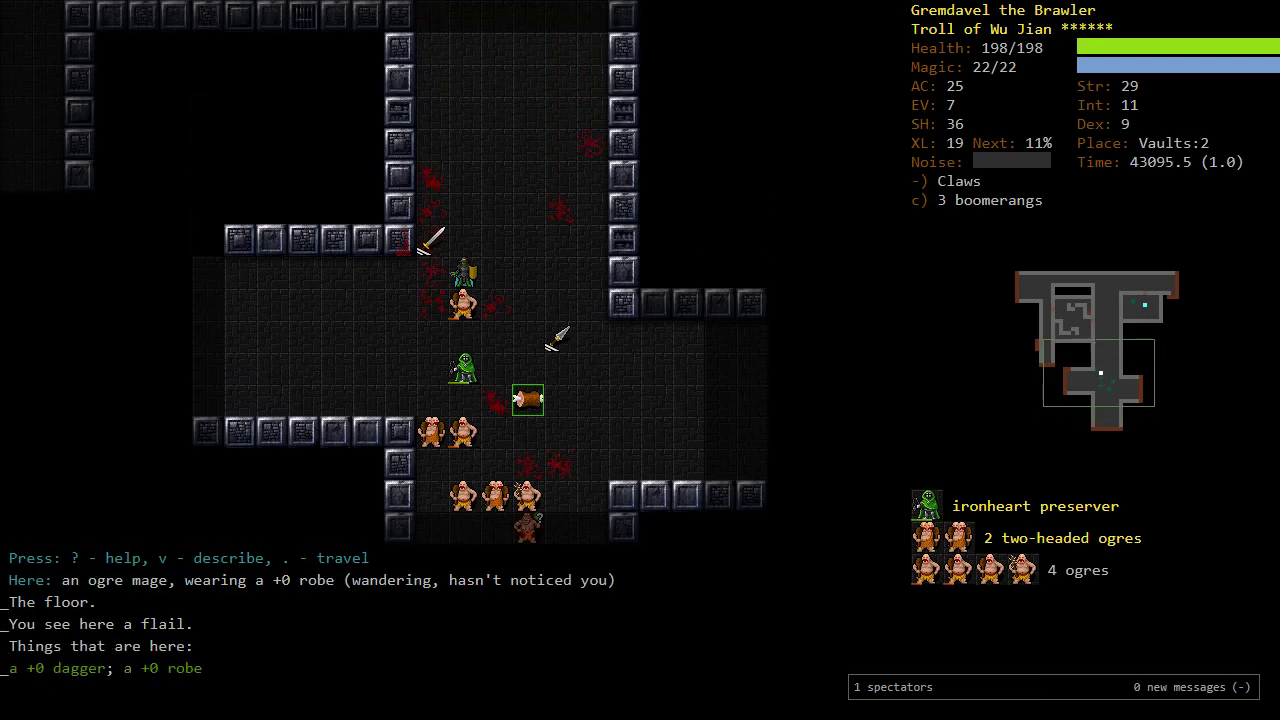
key(Up)
key(Up)
key(Up)
key(Up)
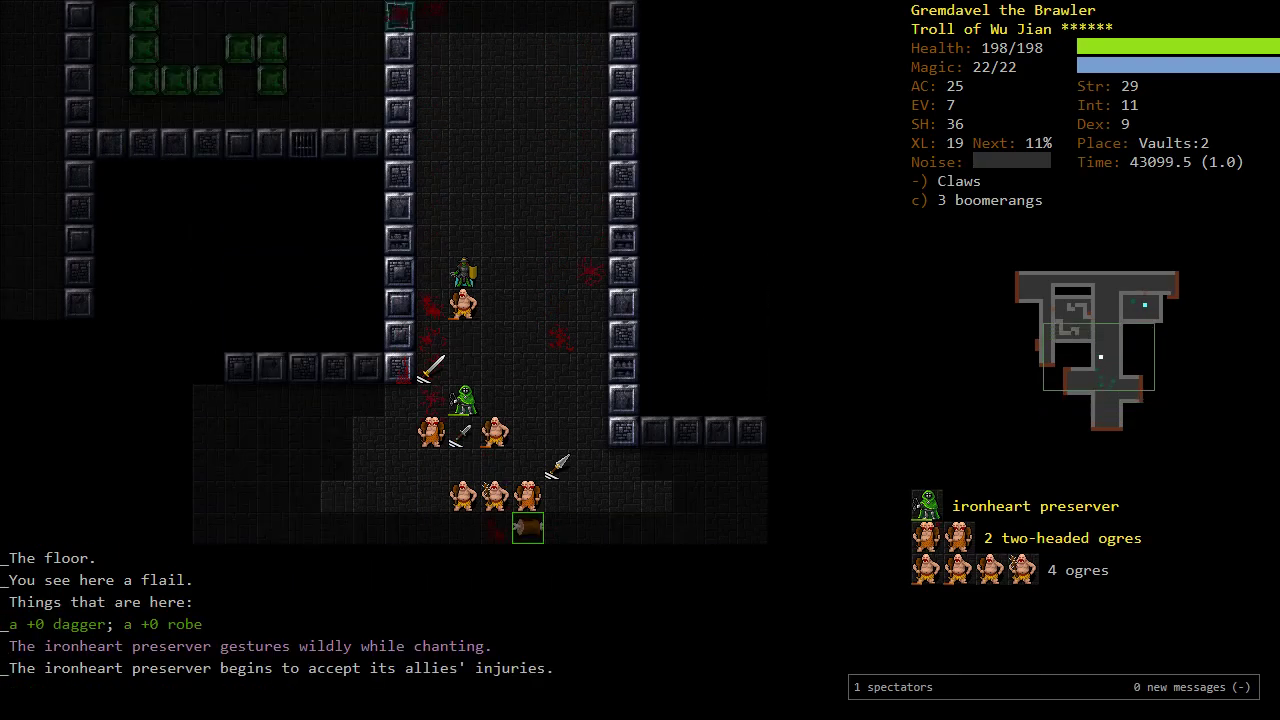
key(Up)
key(Up)
key(Up)
key(Up)
key(Up)
key(Up)
Step: Advance through the door to fight the ogres, readying javelins without throwing
key(Left)
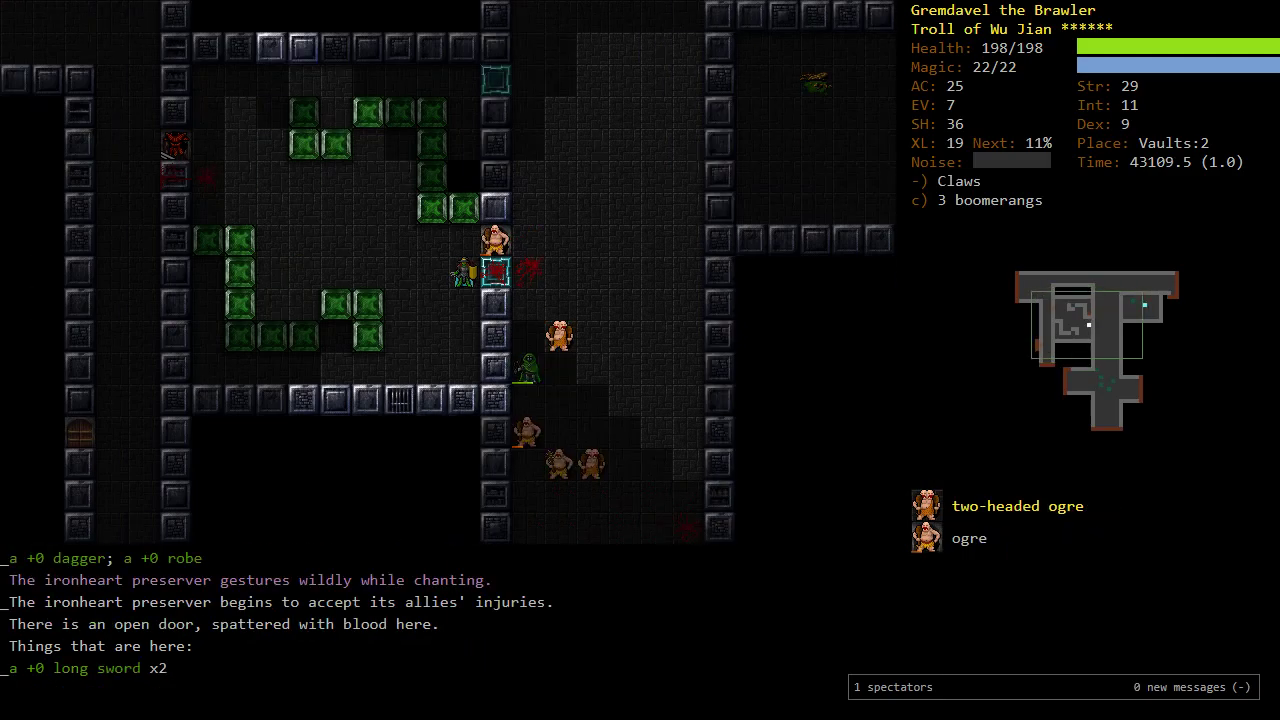
key(Tab)
key(Tab)
key(Tab)
key(Tab)
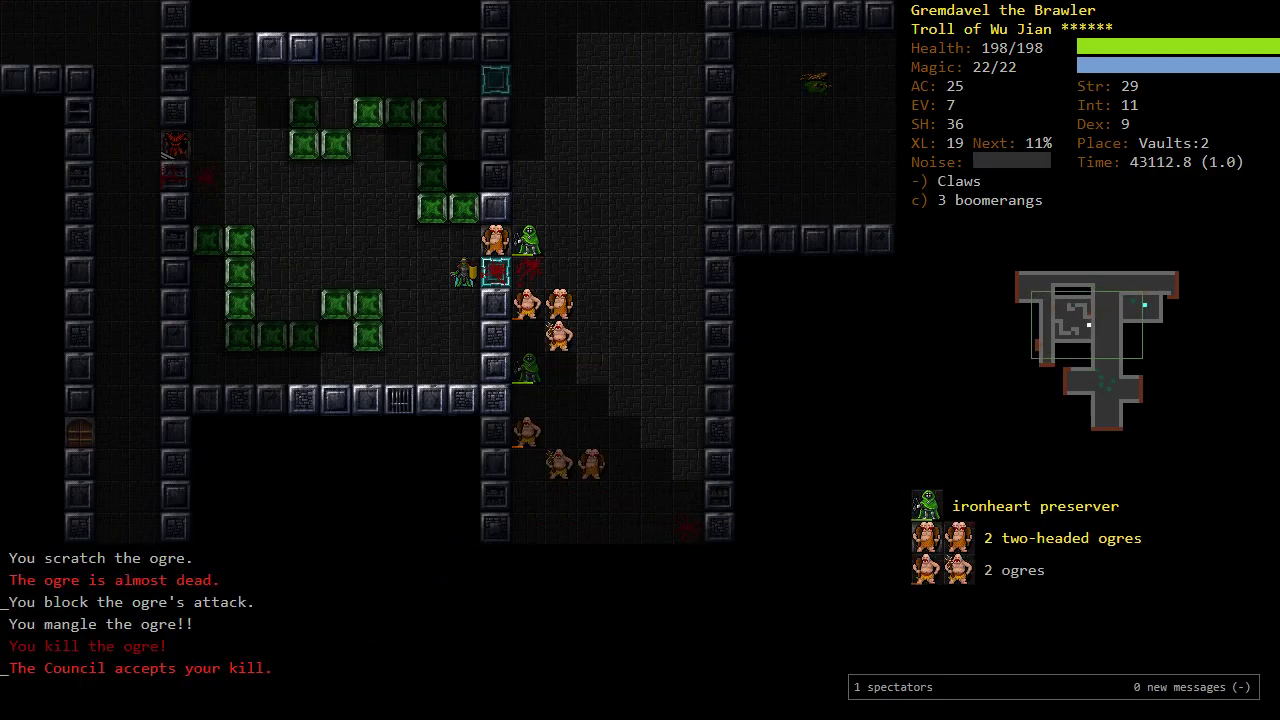
key(Tab)
key(Tab)
key(Tab)
key(Tab)
key(Tab)
key(Tab)
key(Tab)
key(Tab)
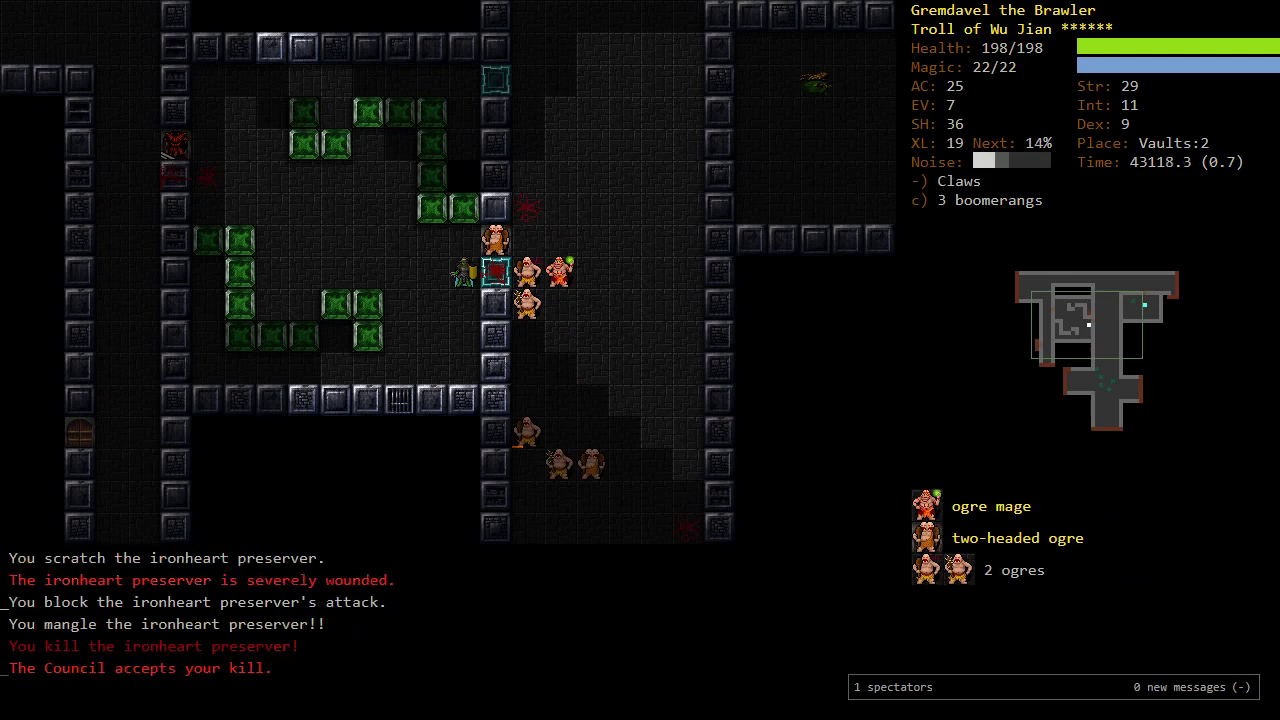
key(parenright)
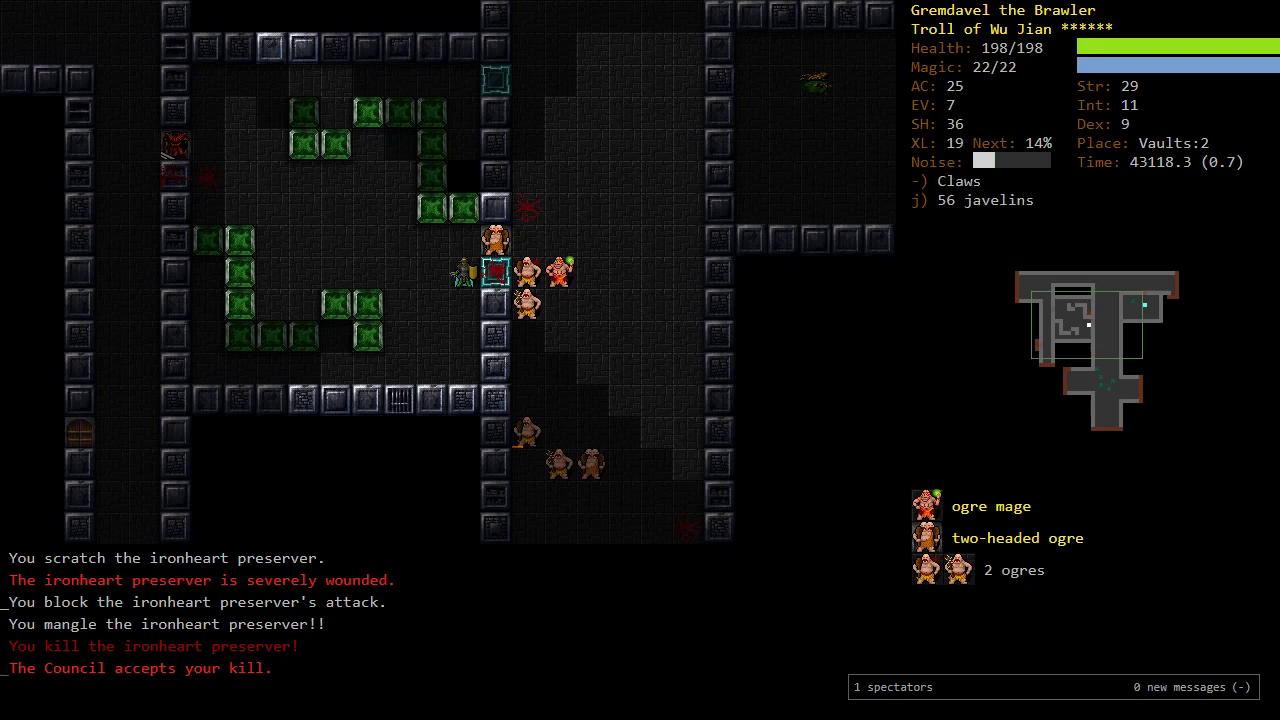
key(f)
key(Escape)
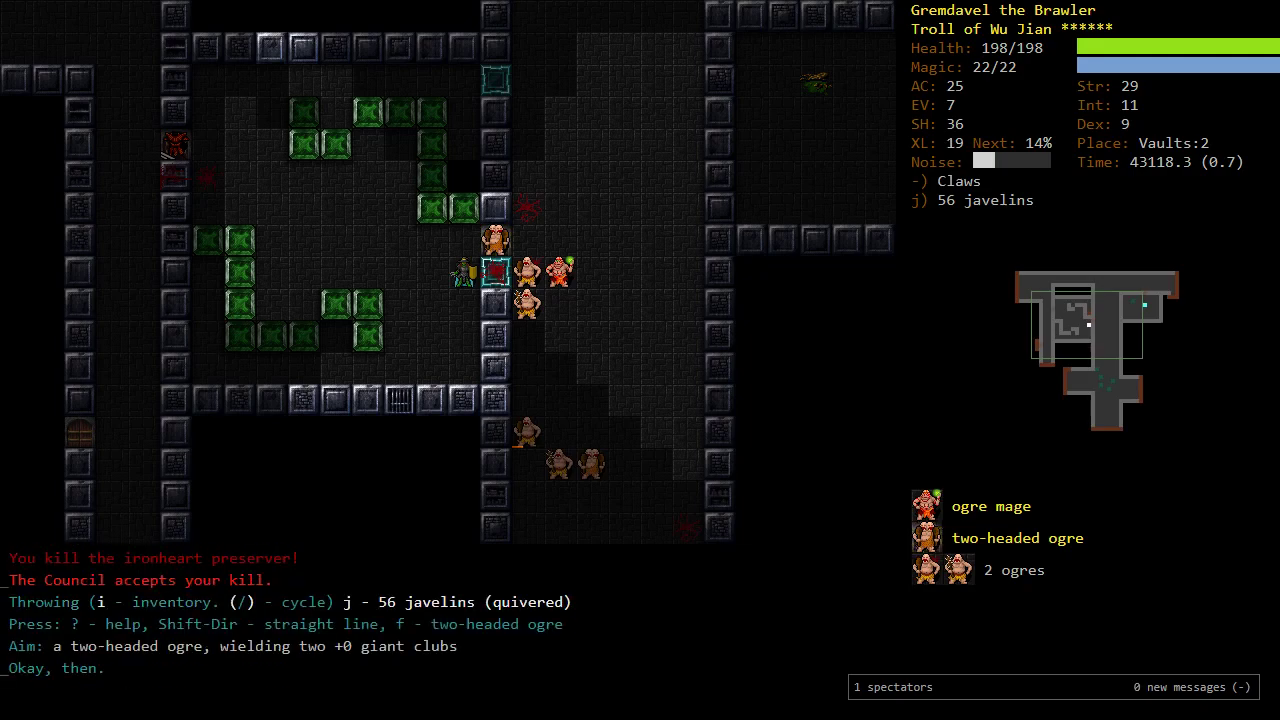
Step: Kill the two-headed ogre, the northeast ogre and the ogre mage in melee
key(Right)
key(Right)
key(Page_Up)
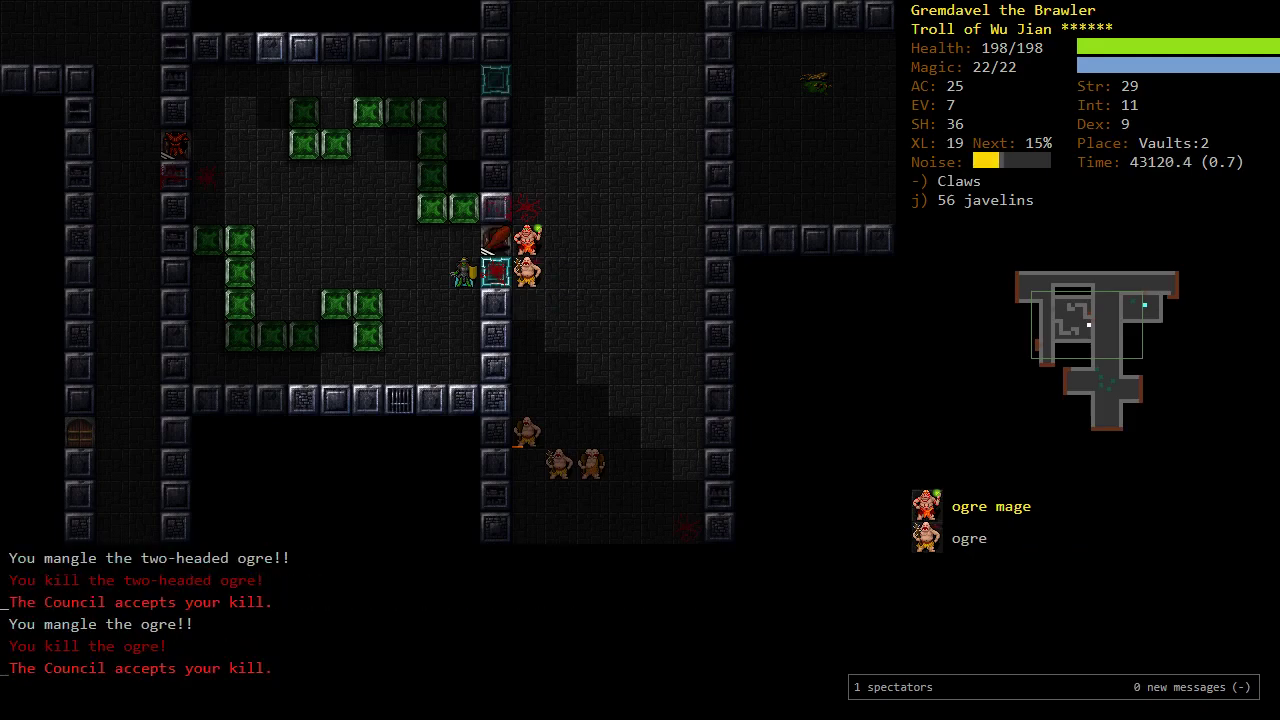
key(Page_Up)
key(Right)
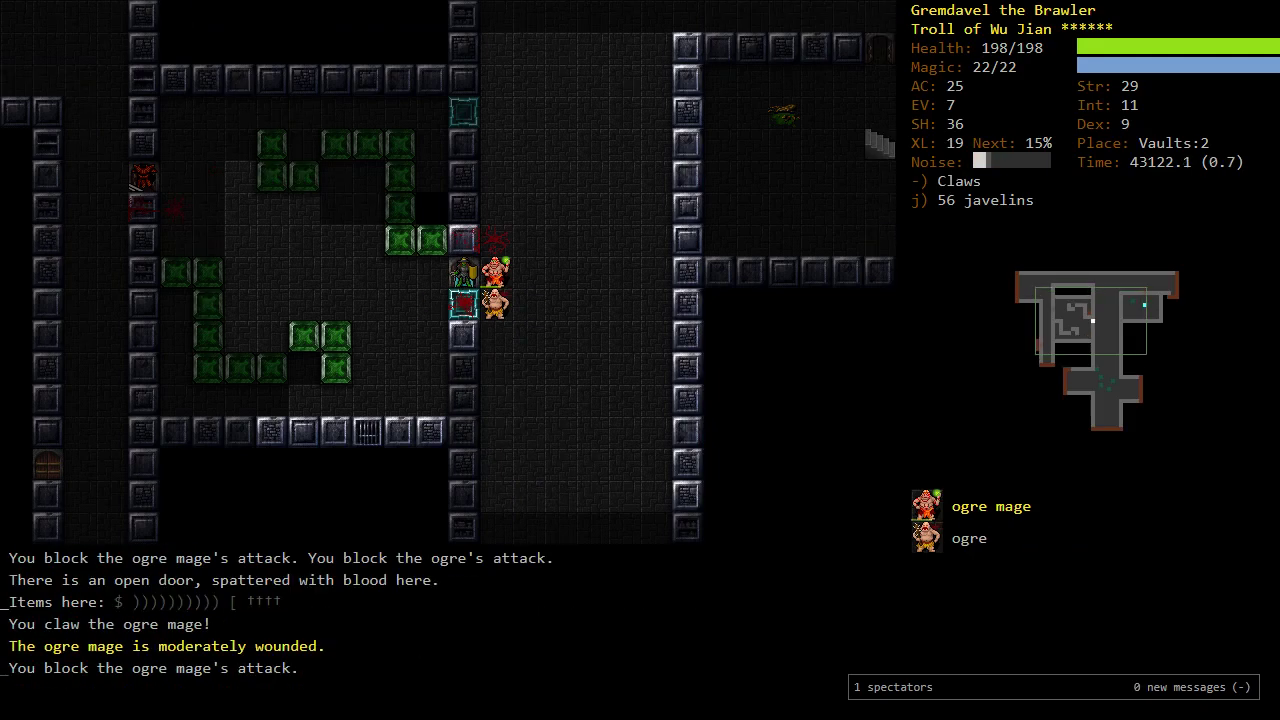
key(Right)
Step: Kill the last ogre, butcher its corpse and collect the 23 gold
key(Page_Down)
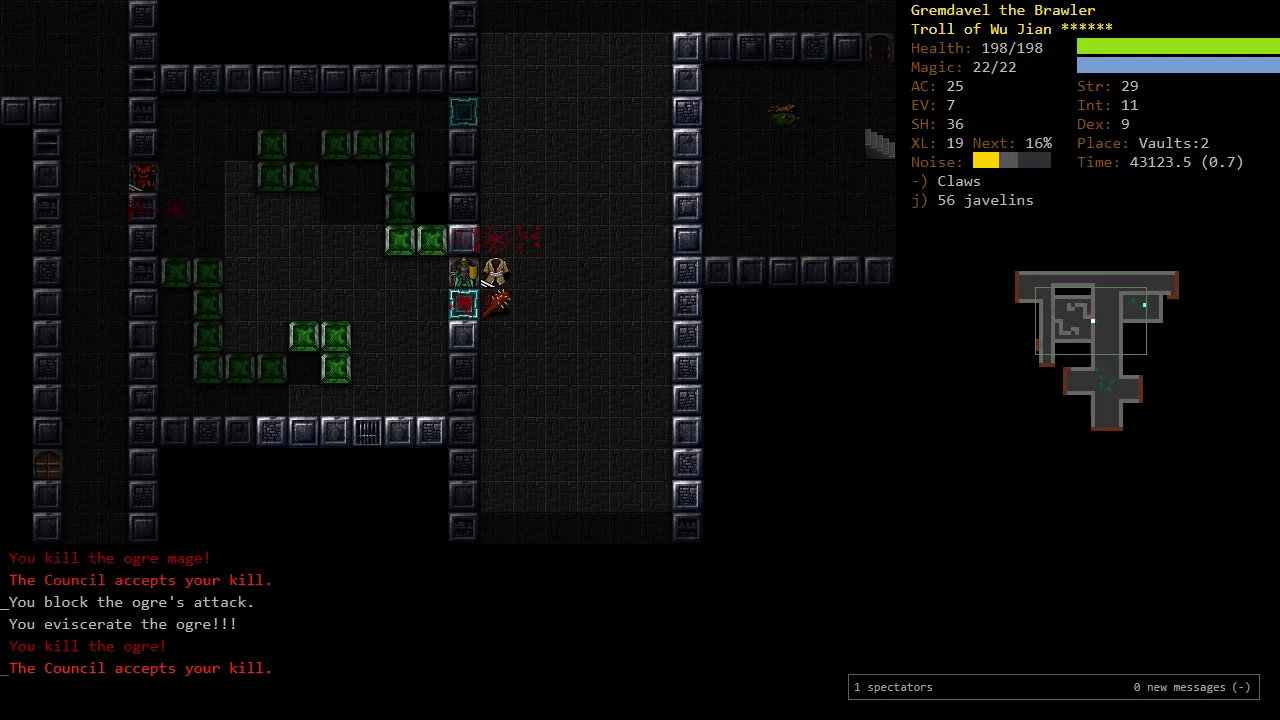
key(Page_Down)
key(Up)
key(c)
key(Left)
key(Right)
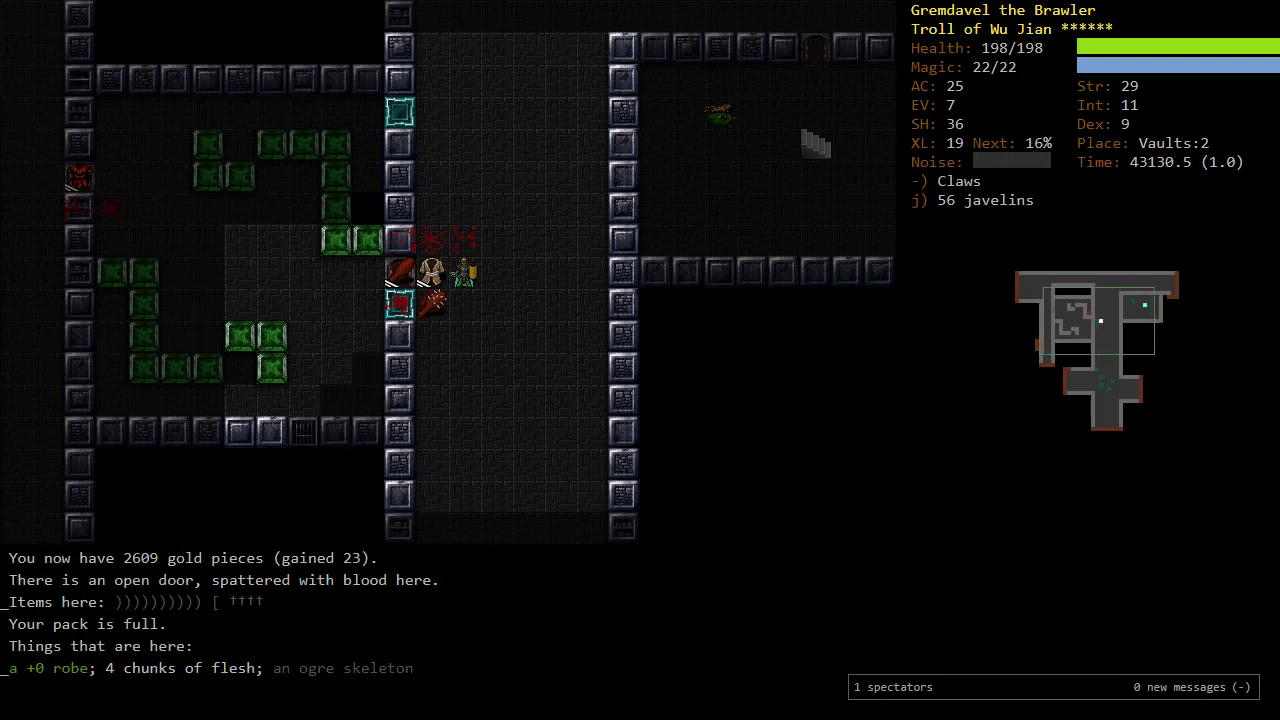
Step: Drop the uncursed ring of resist corrosion (item i) to free a pack slot
key(d)
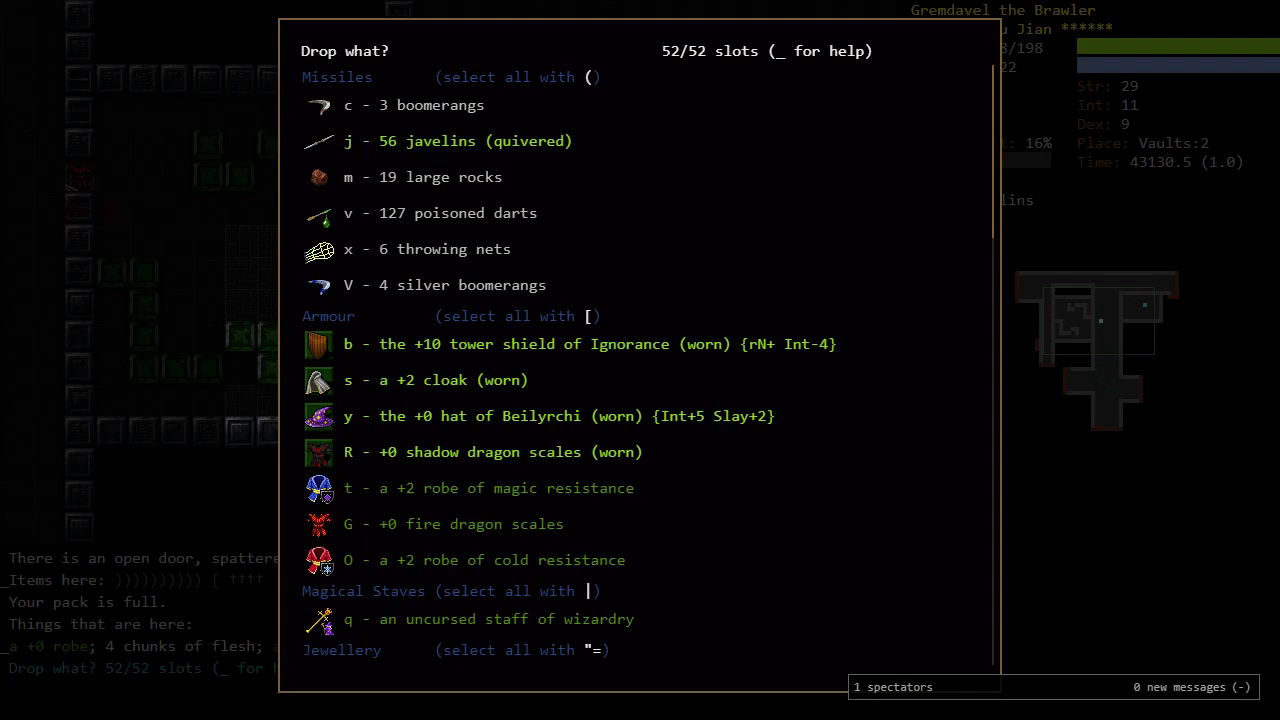
scroll(640, 370, down, 2)
scroll(640, 370, down, 2)
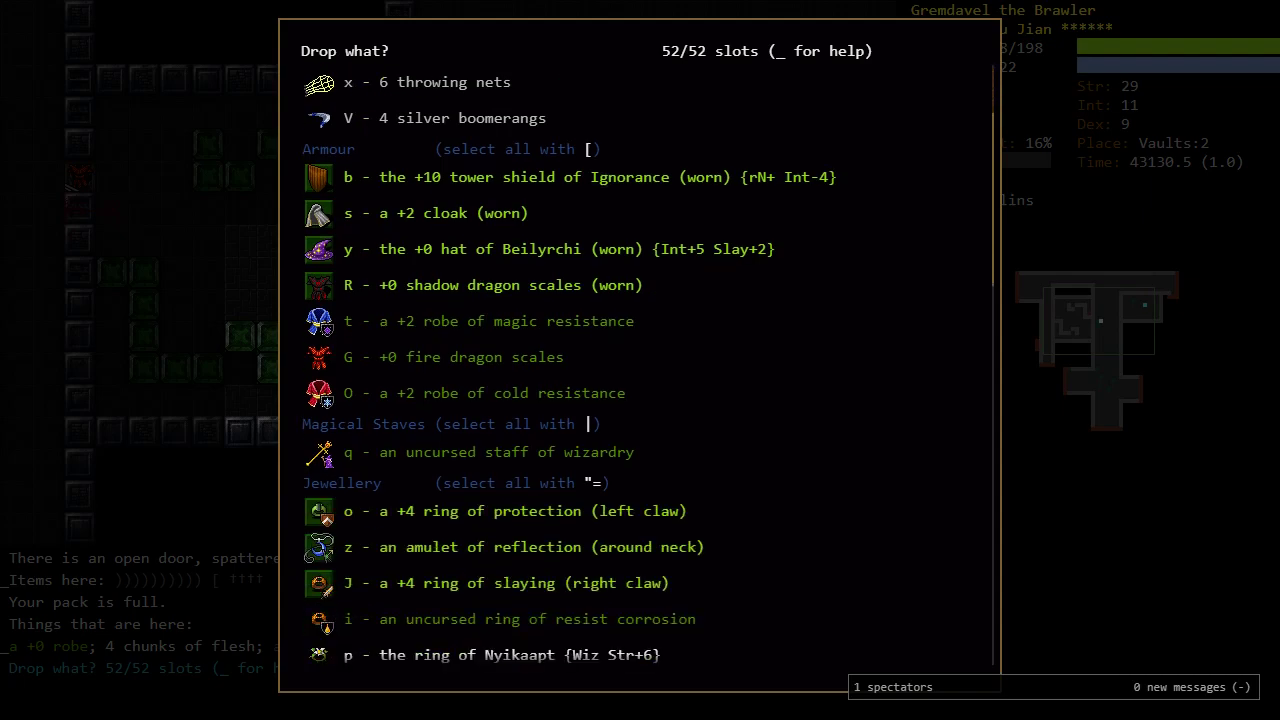
scroll(640, 370, down, 2)
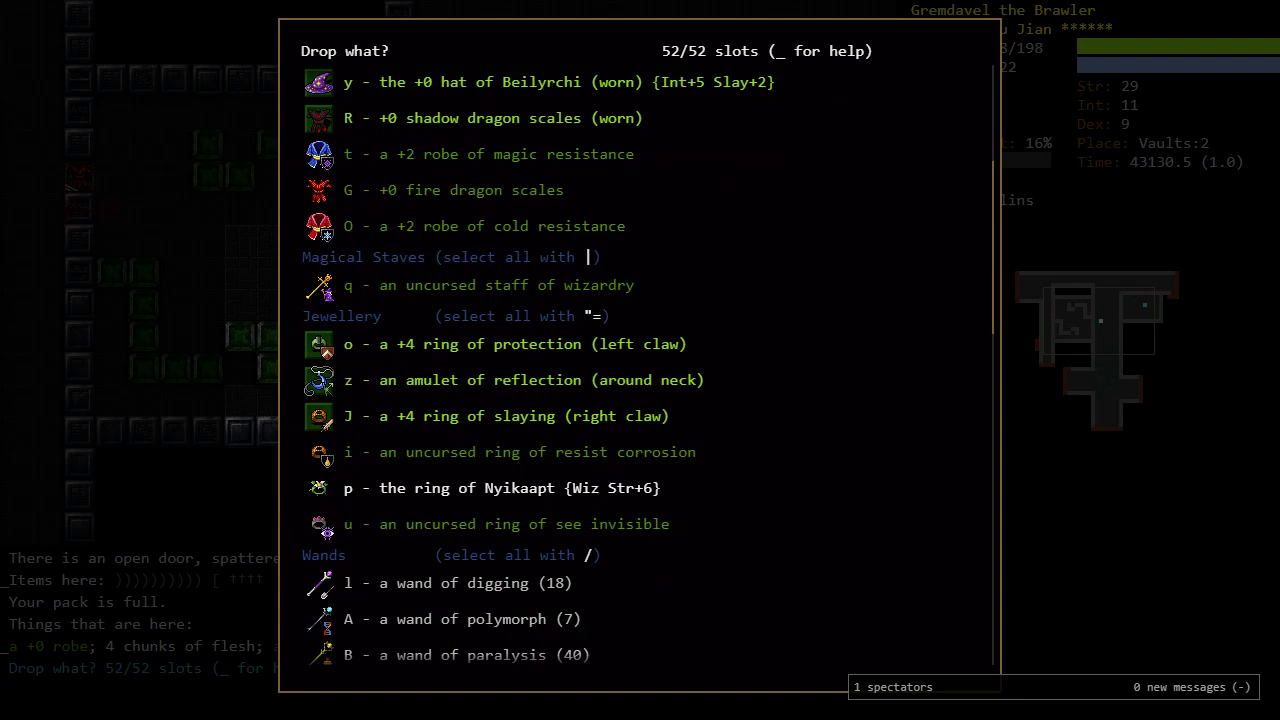
key(Down)
key(Down)
key(Down)
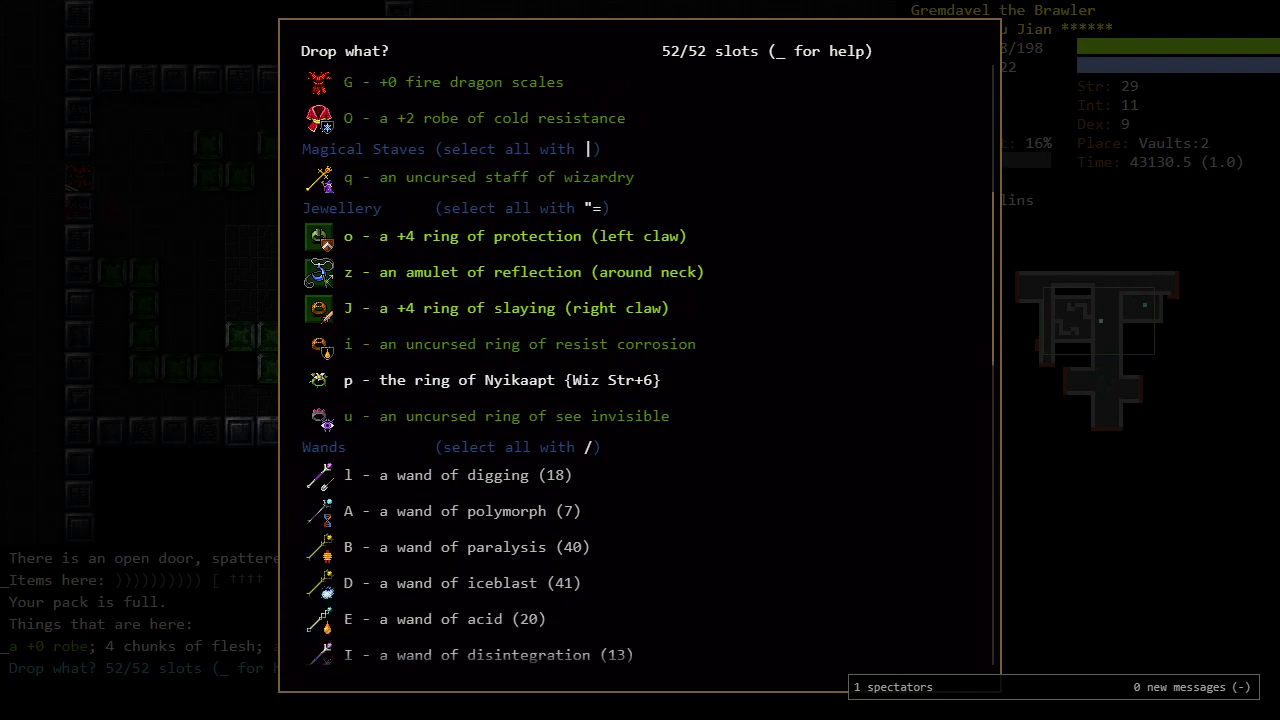
key(Down)
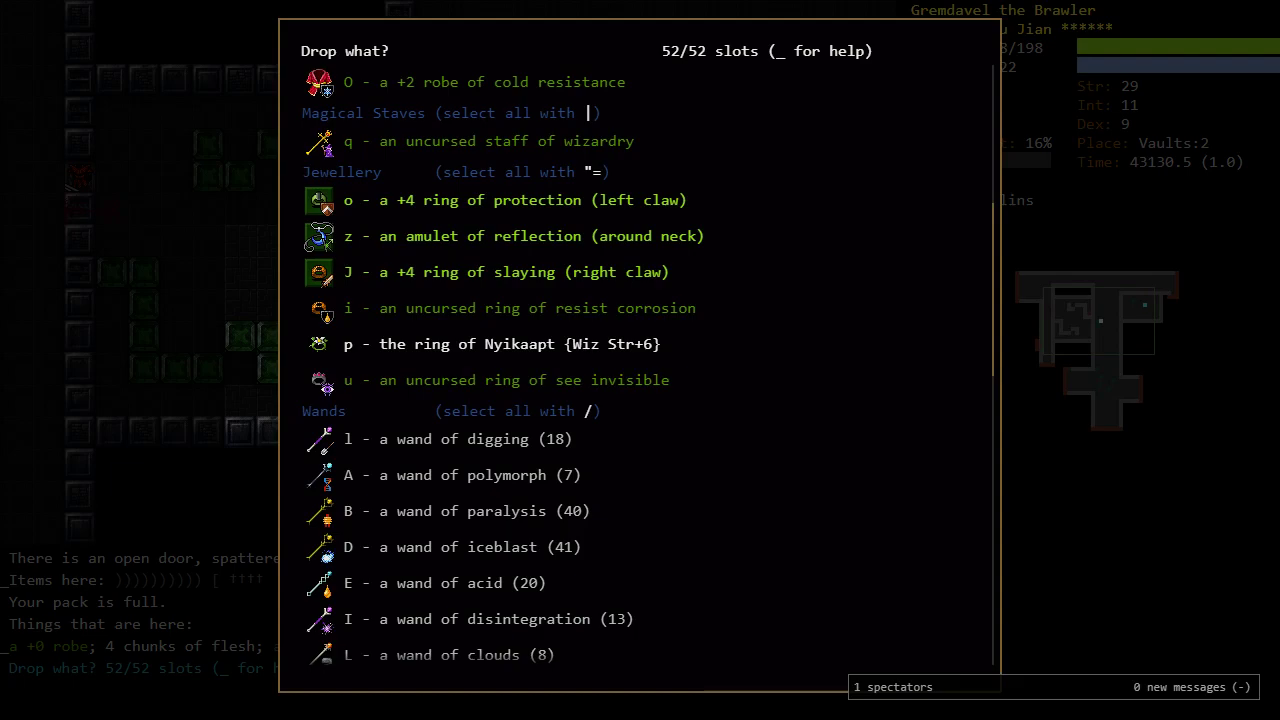
key(i)
key(Return)
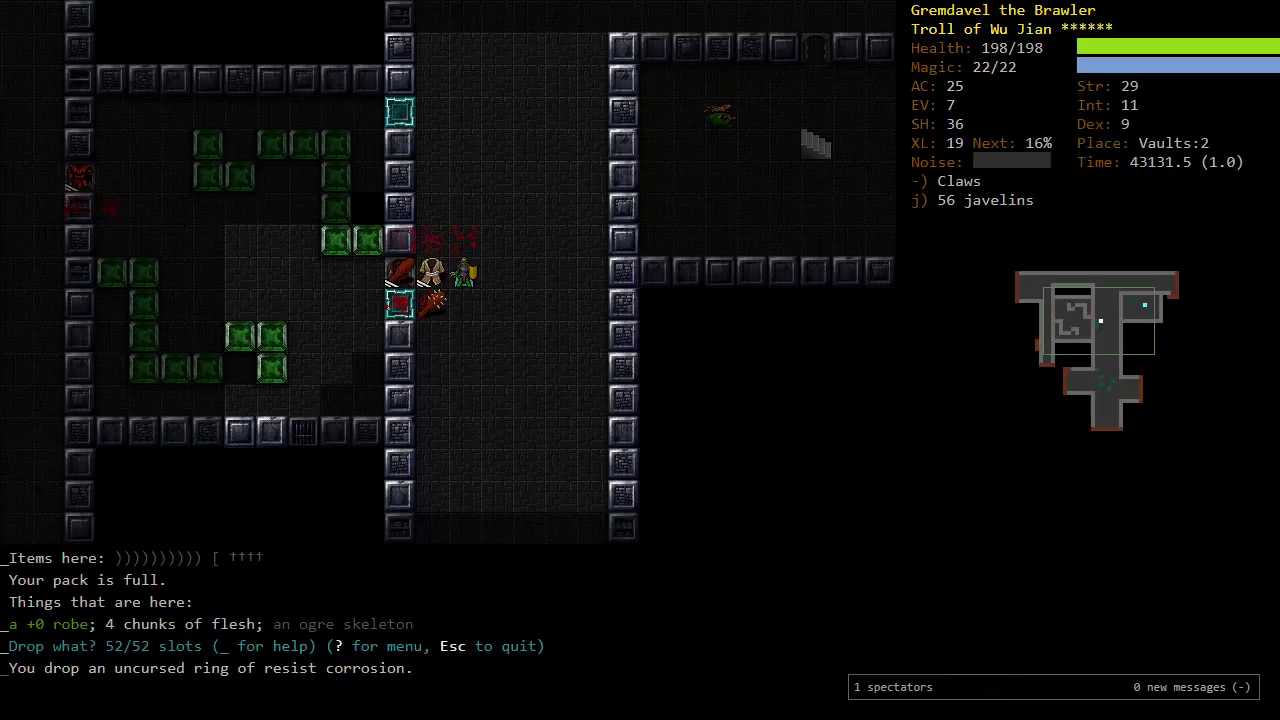
Step: Pick up the four flesh chunks and butcher all the corpses on the door square
key(g)
key(Left)
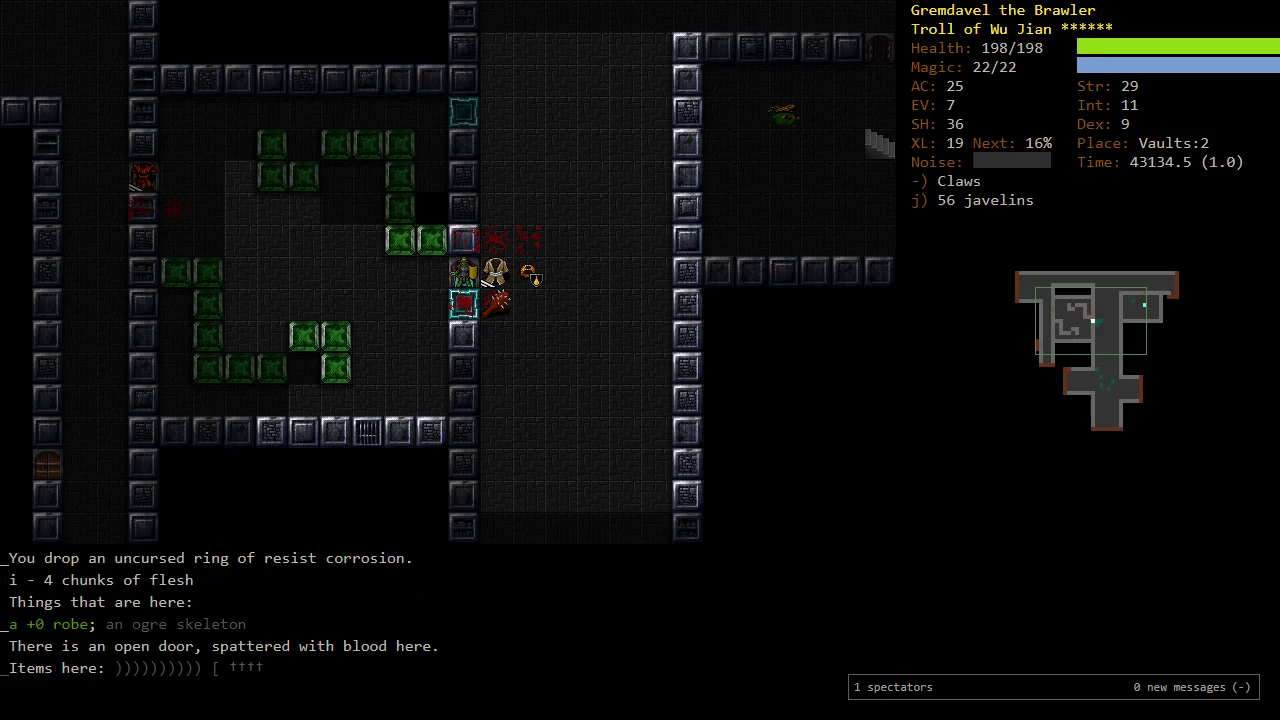
key(g)
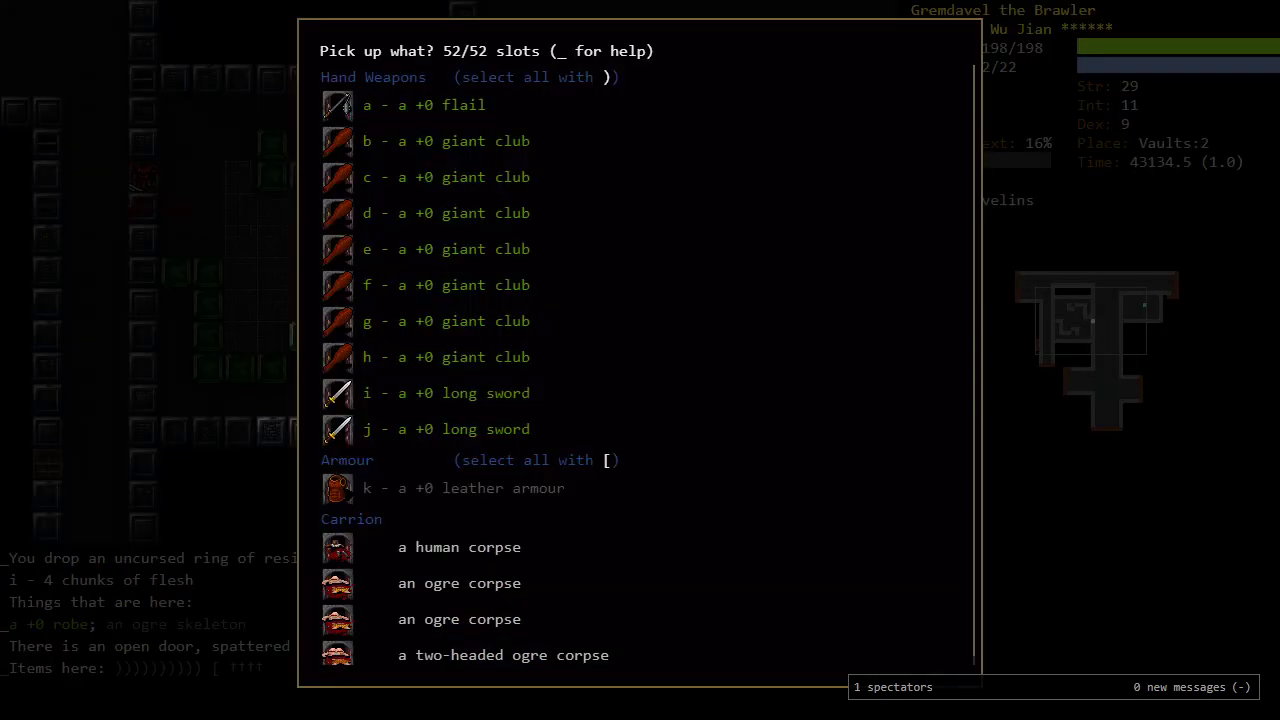
key(Escape)
key(c)
key(a)
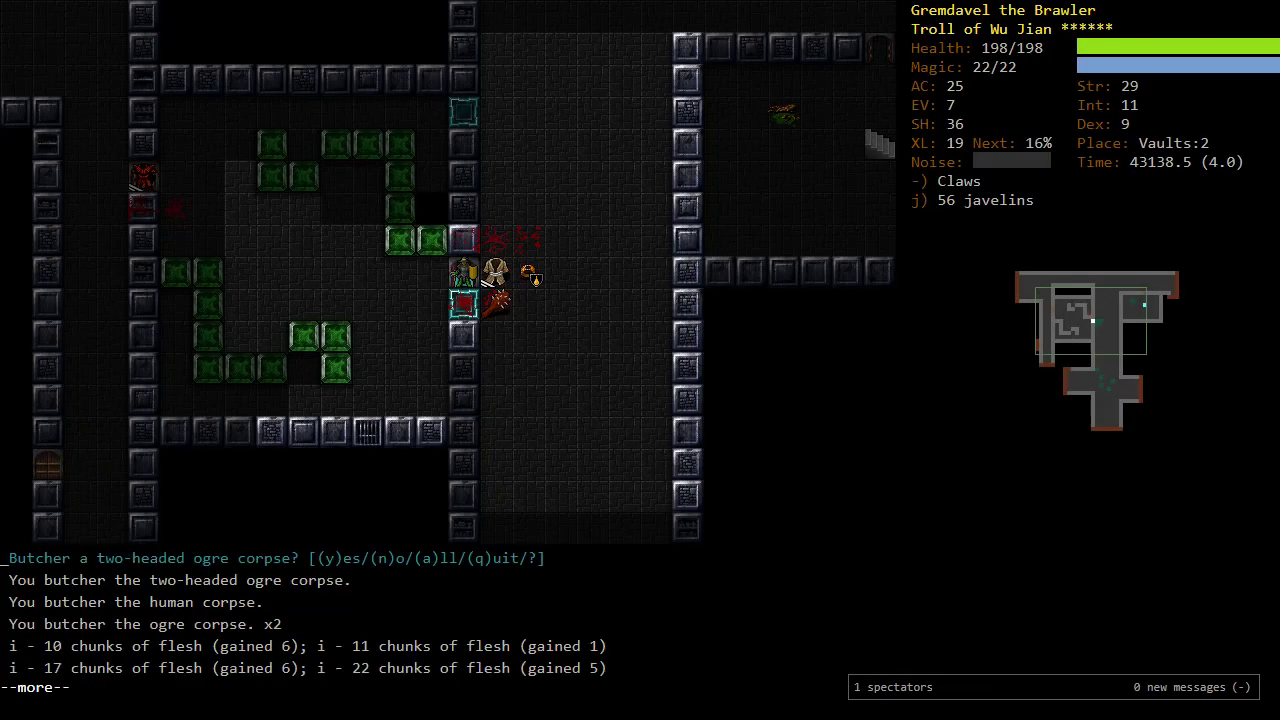
key(Return)
Step: Eat flesh chunks until engorged, then auto-explore into new Vaults:2 corridors
key(5)
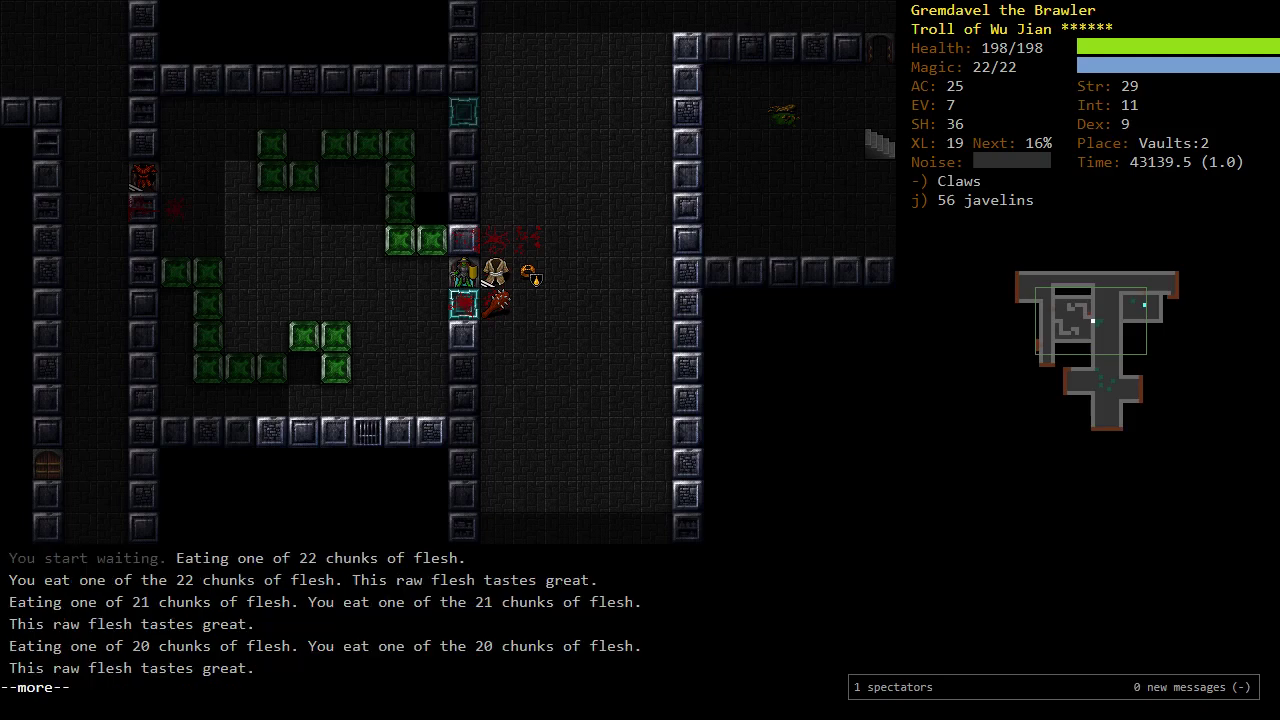
key(Return)
key(Return)
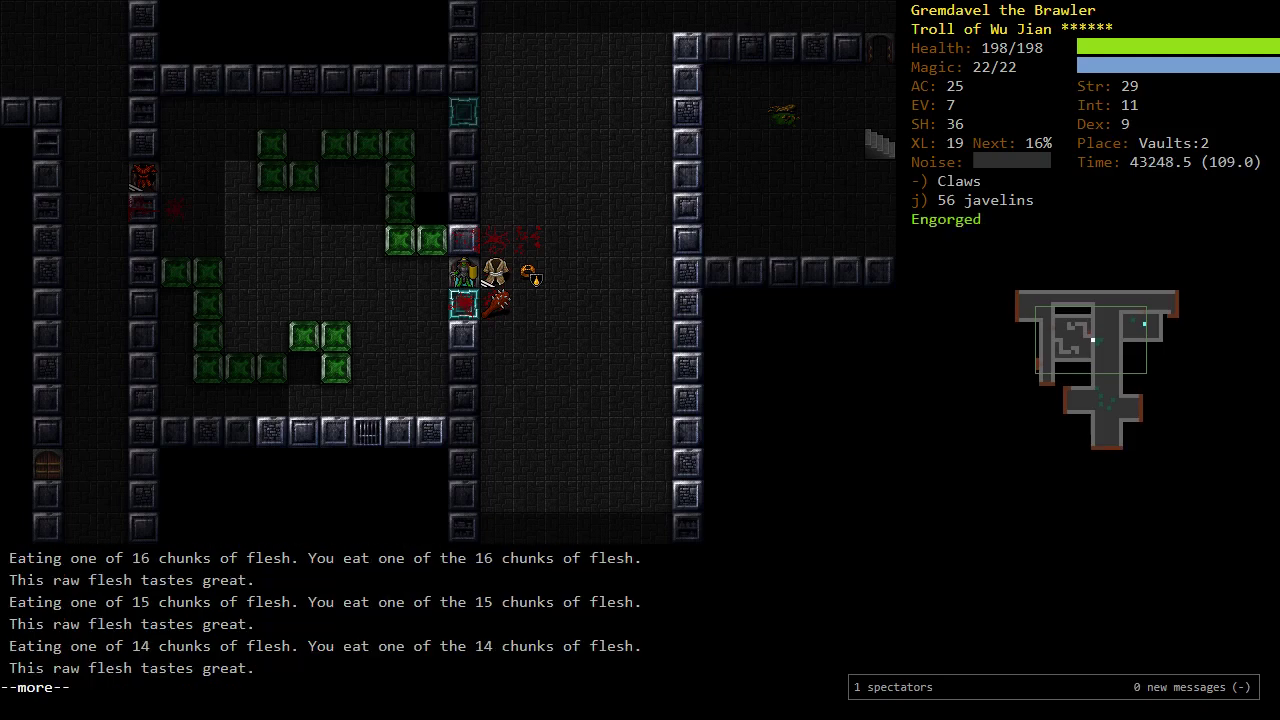
key(Return)
key(3)
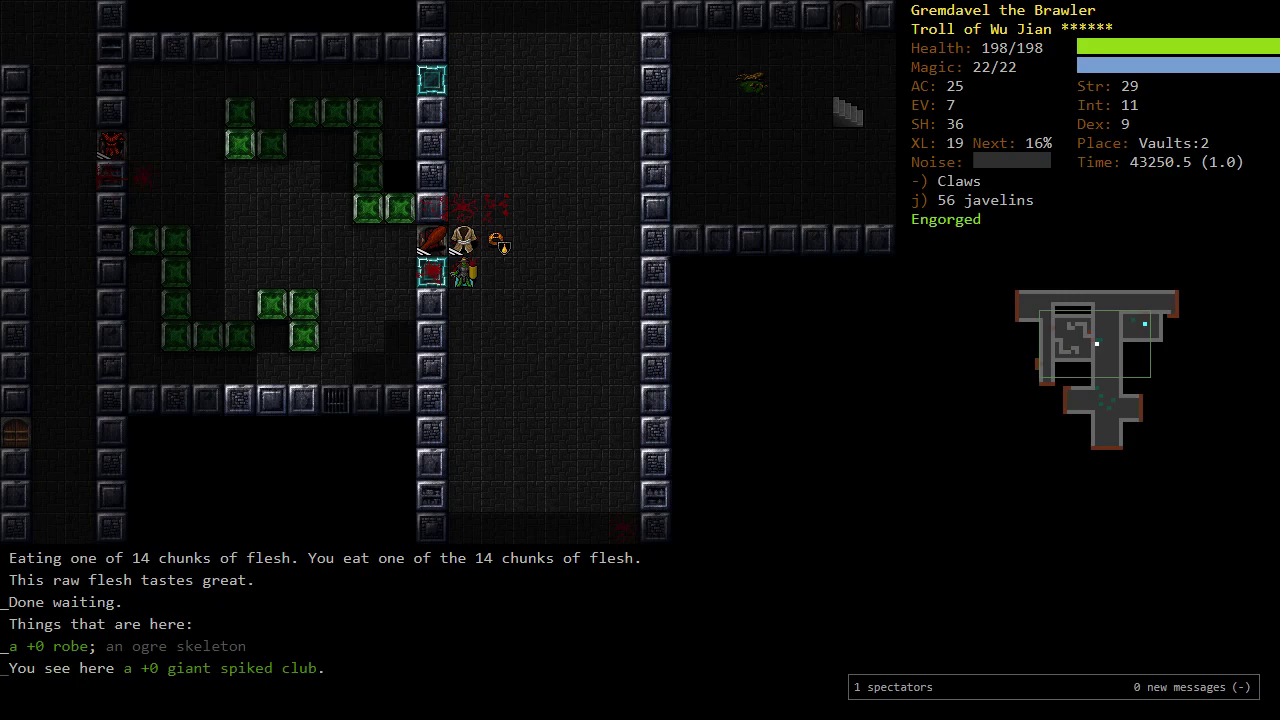
key(o)
key(o)
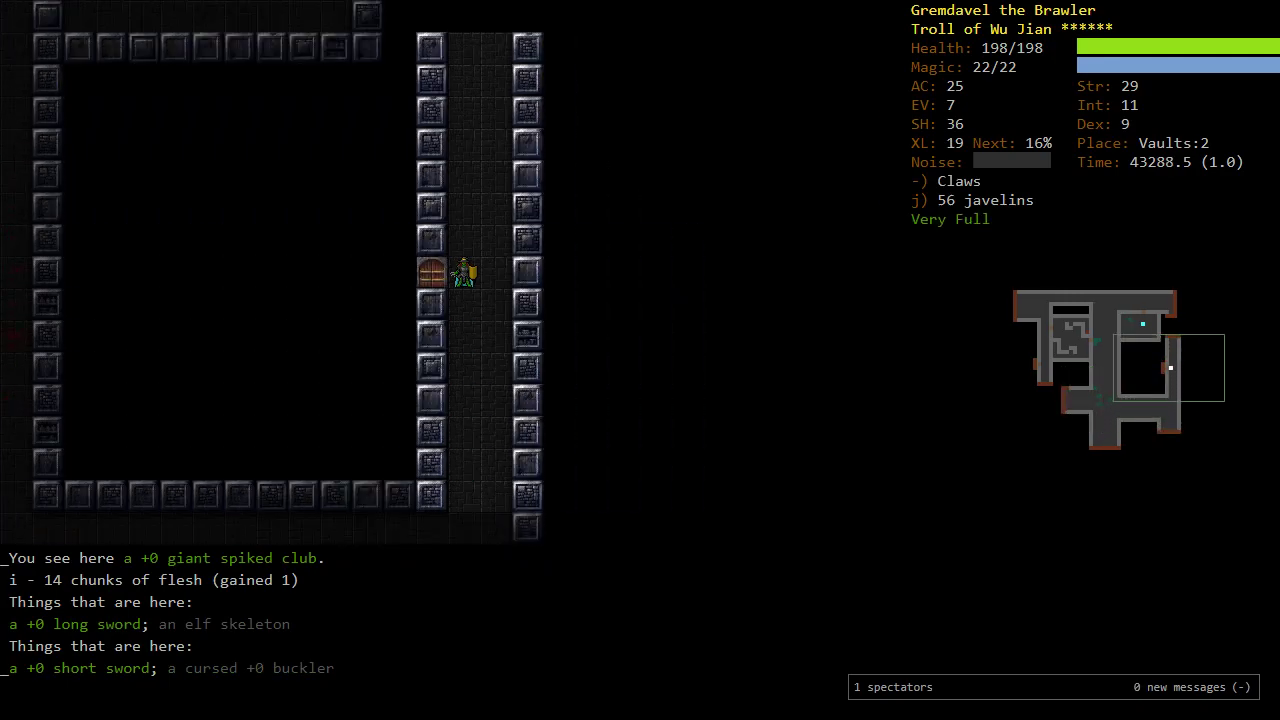
Step: Fight the harpies from the open doorway, killing one of them
key(h)
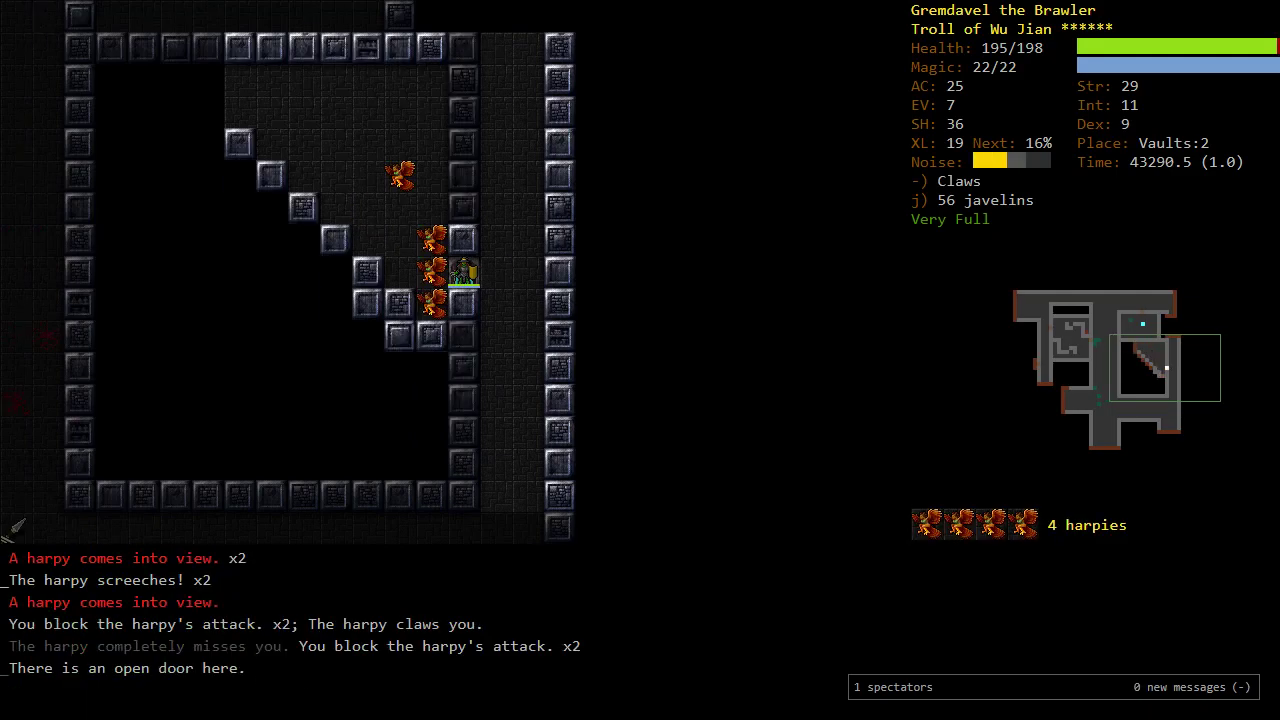
key(h)
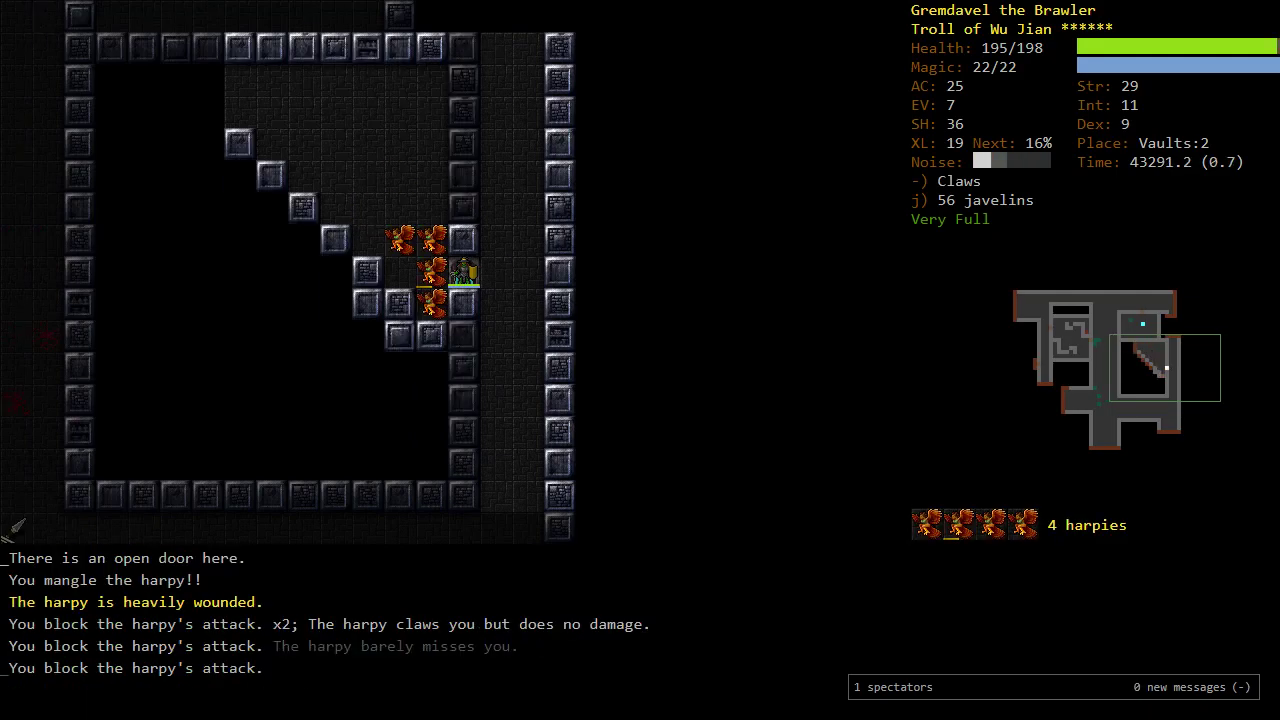
key(l)
key(l)
key(Return)
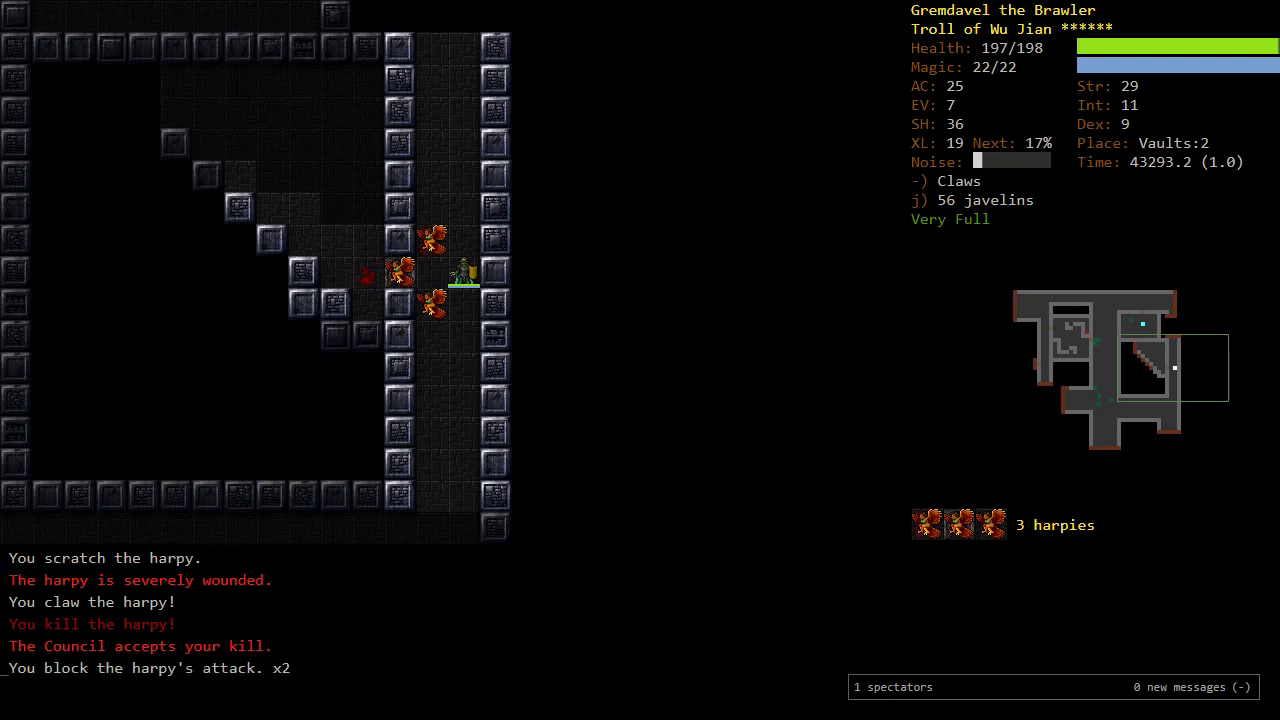
key(y)
key(h)
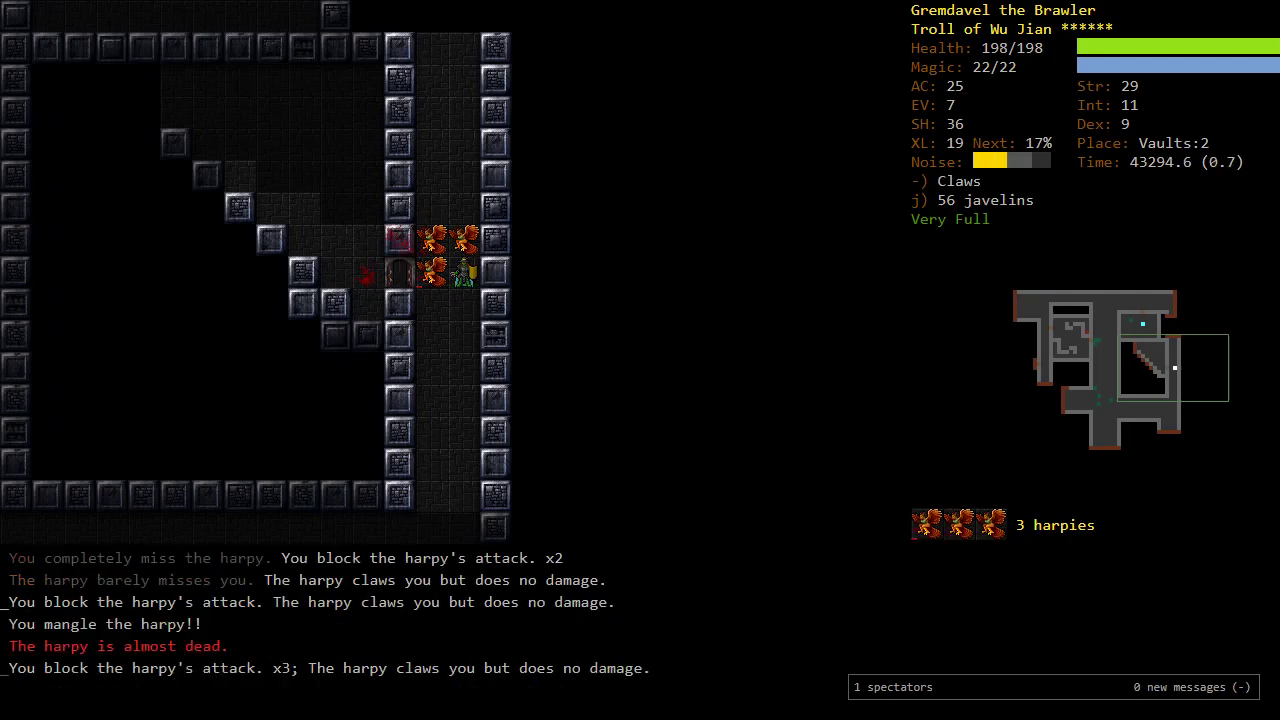
Step: Wall Jump two tiles west to kill a harpy, finish the last and butcher it
key(a)
key(a)
key(Return)
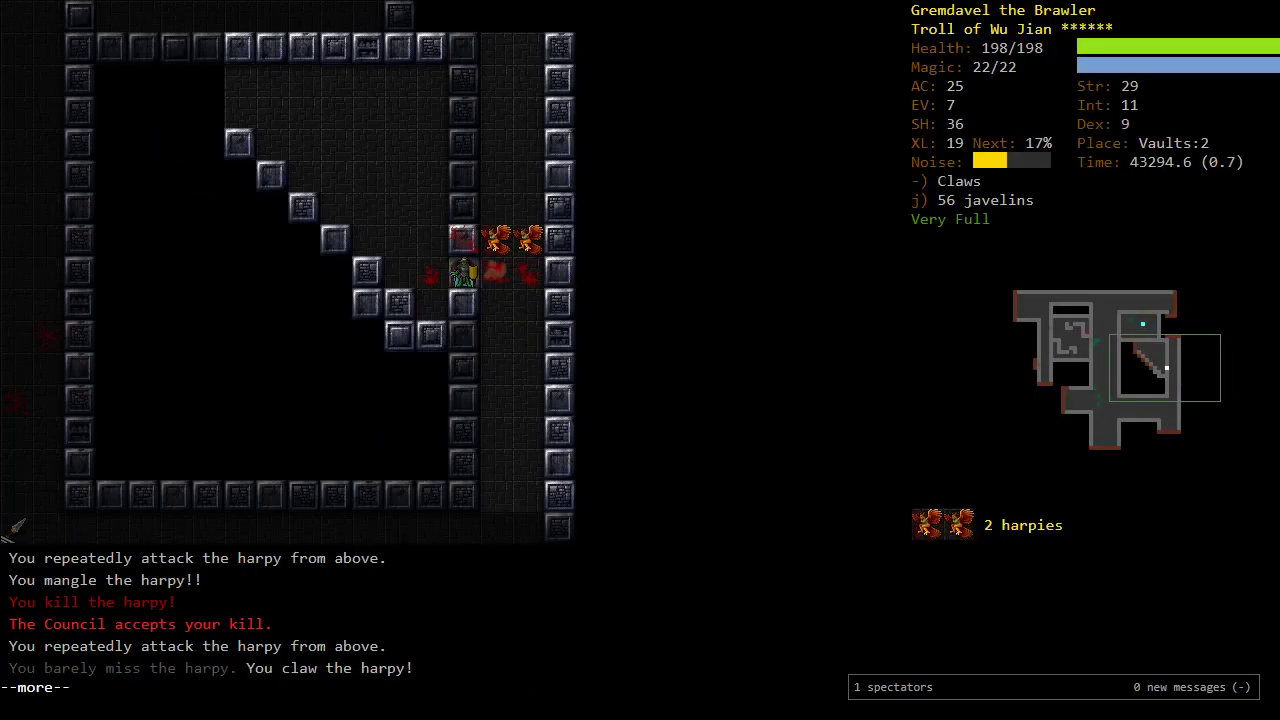
key(Return)
key(Return)
key(u)
key(u)
key(b)
key(b)
key(c)
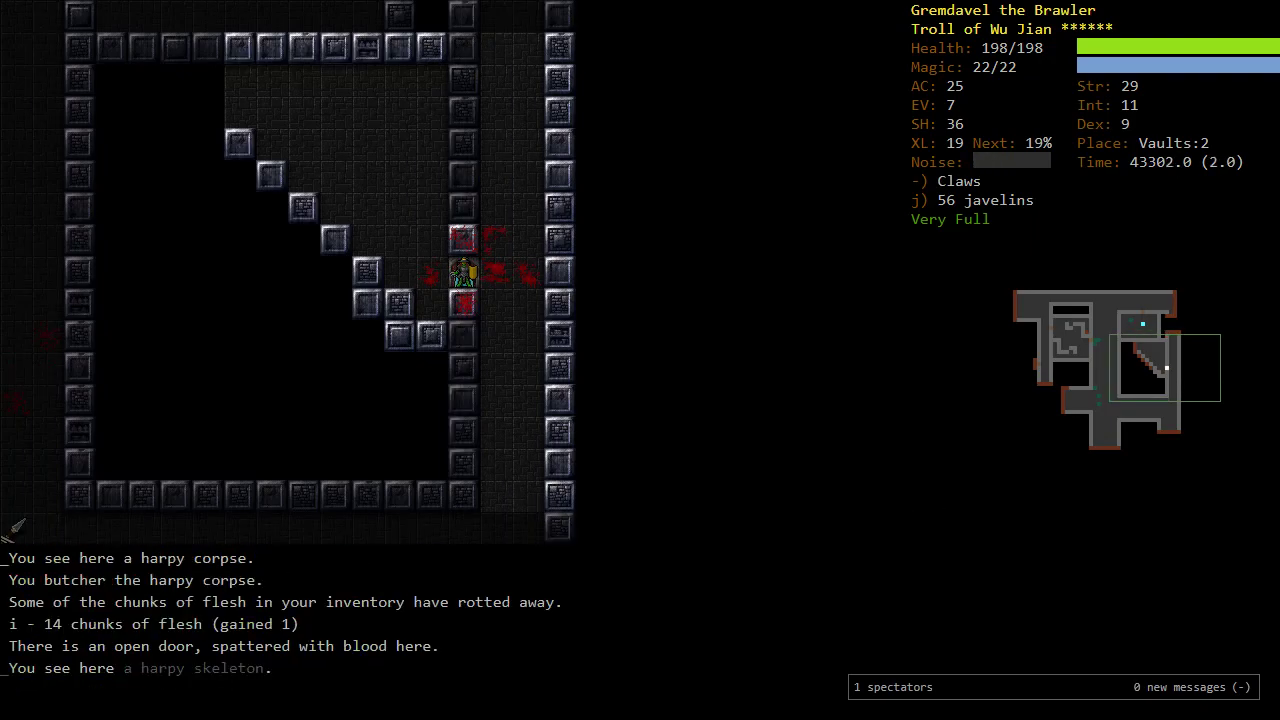
Step: Head west along the corridor and open the southwest door, revealing yaktaurs
key(y)
key(y)
key(y)
key(h)
key(h)
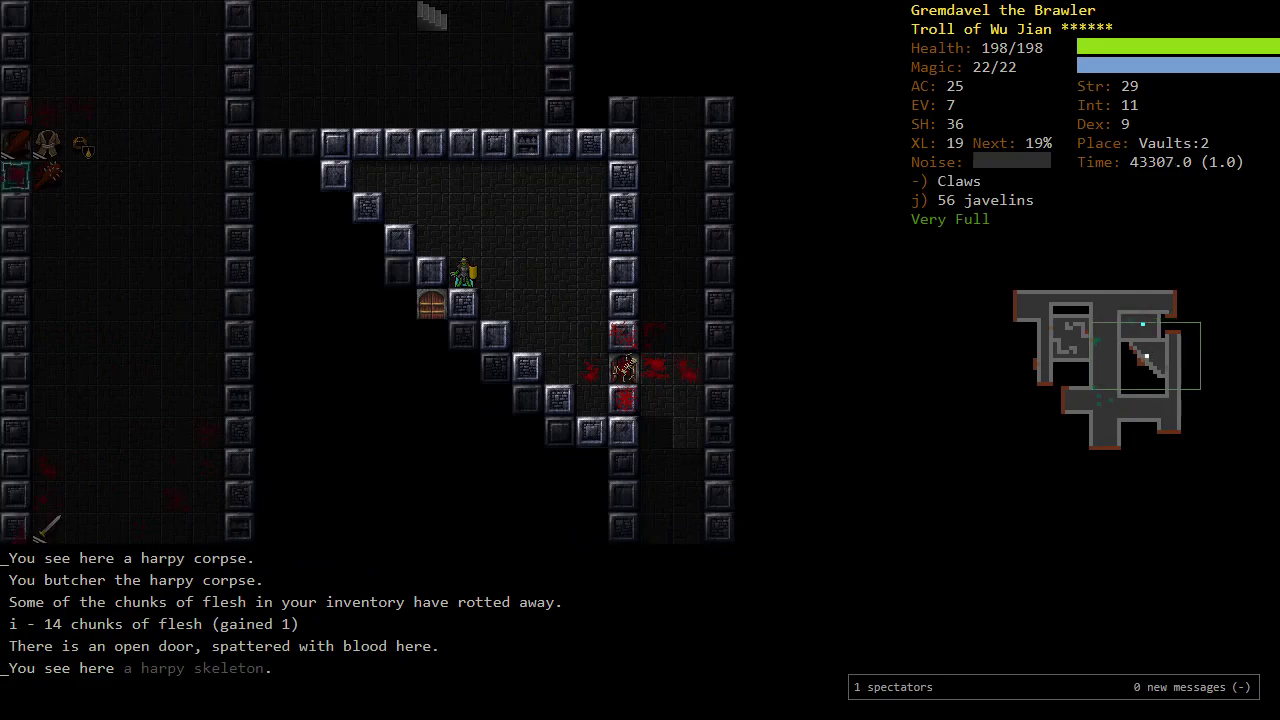
key(b)
key(b)
key(b)
key(b)
key(b)
key(b)
key(b)
key(b)
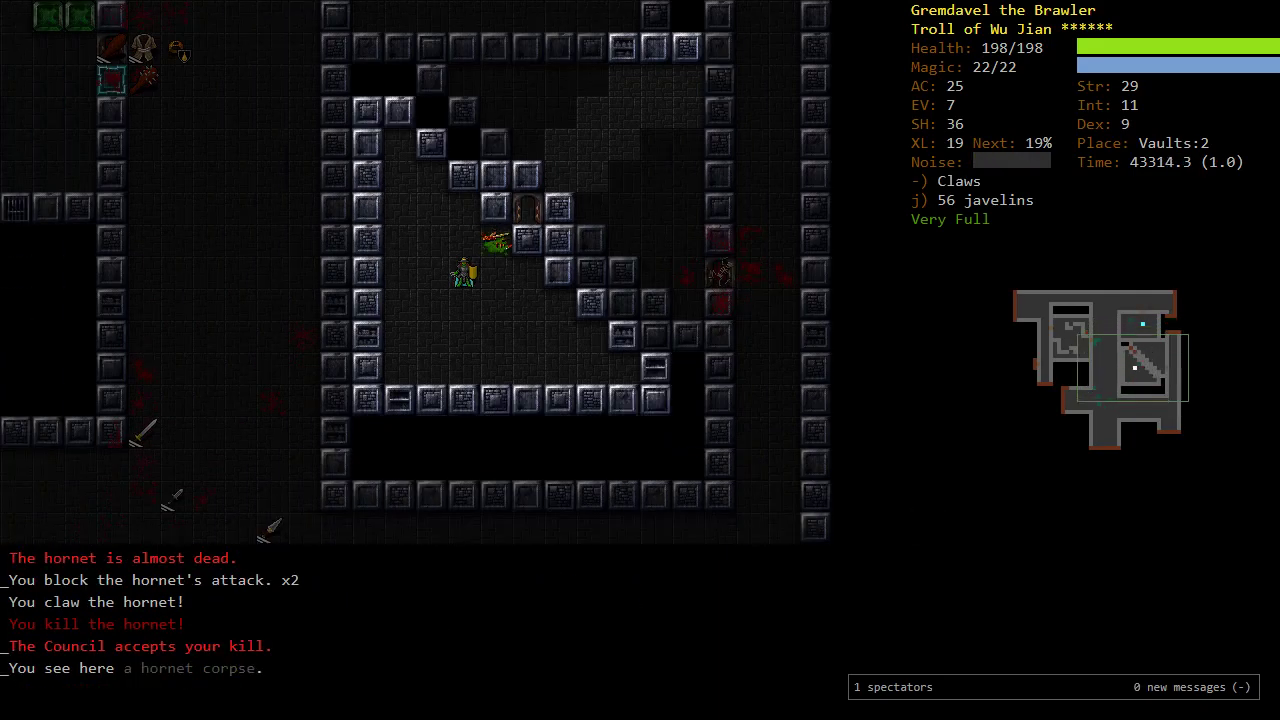
key(y)
key(y)
key(k)
Step: Engage the yaktaurs from the doorway, lunging north and attacking eastward
key(o)
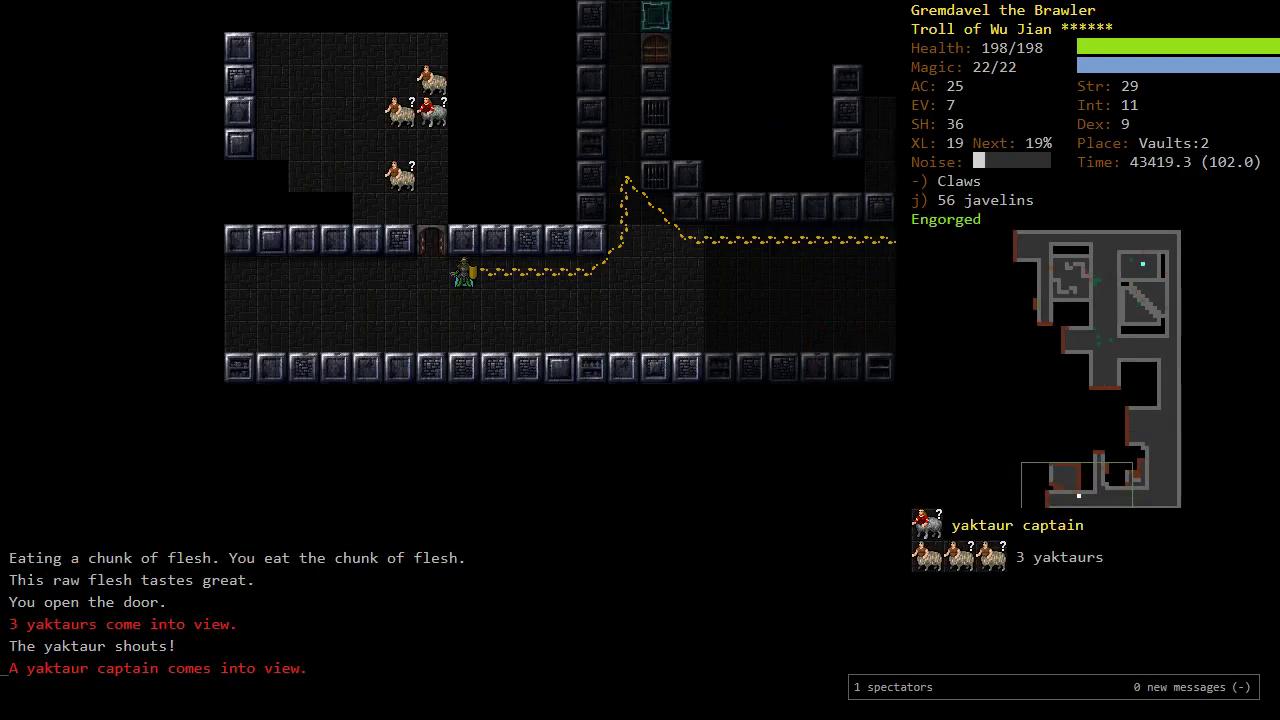
key(y)
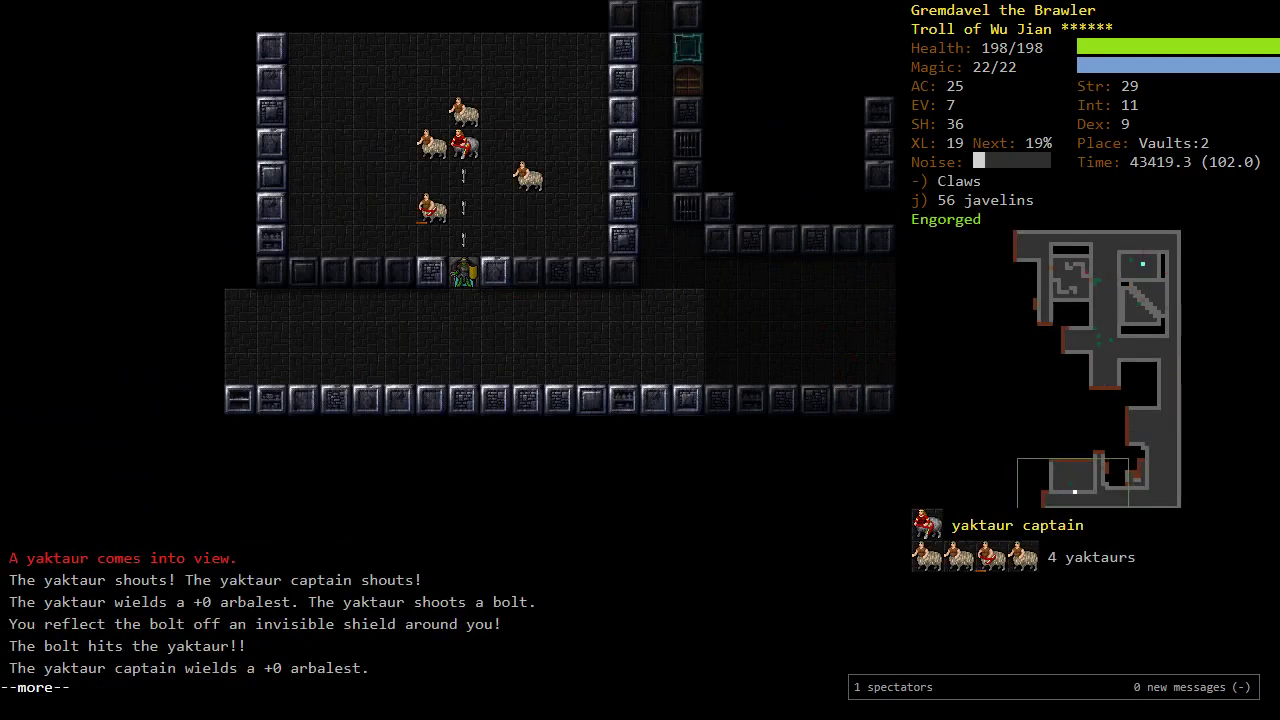
key(Return)
key(Return)
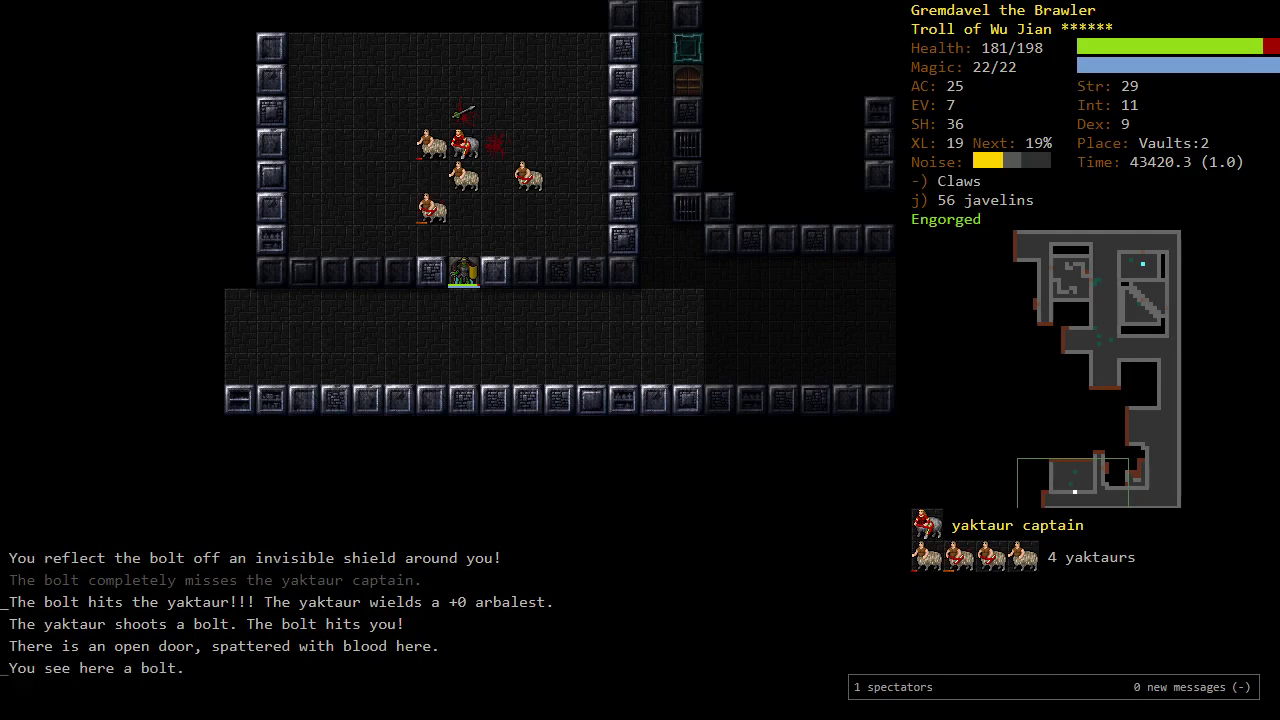
key(k)
key(Return)
key(k)
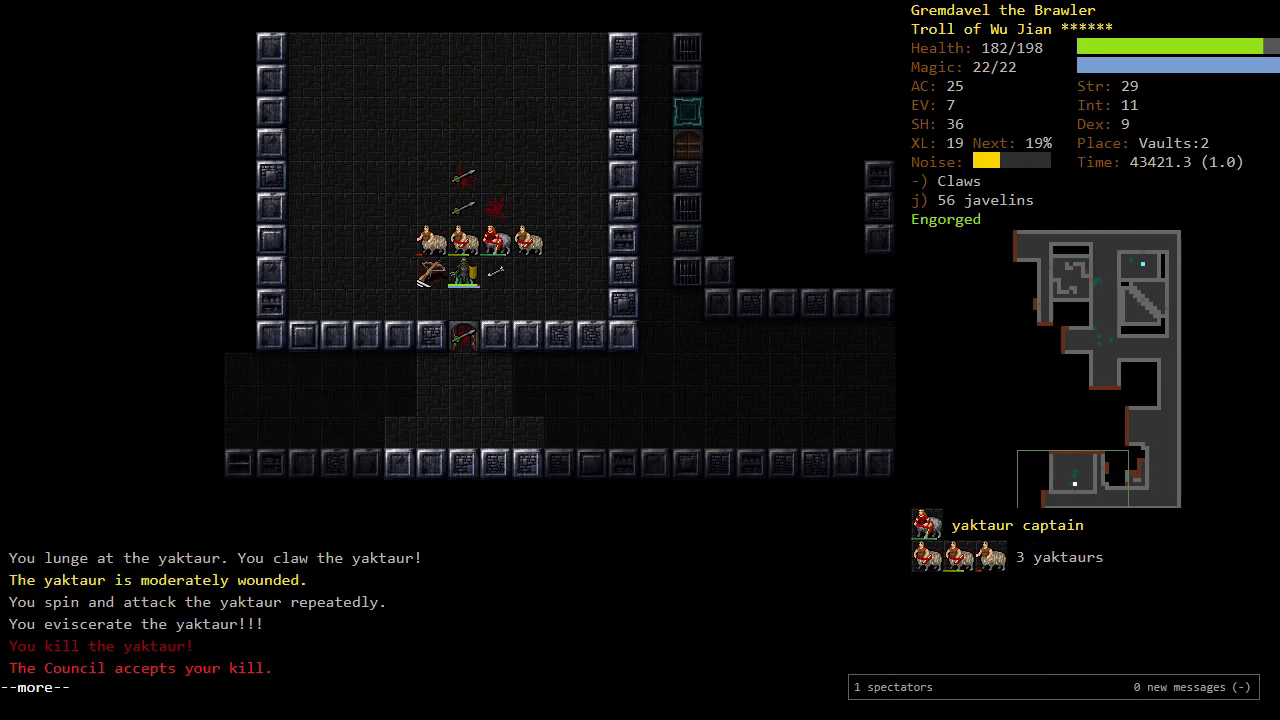
key(Return)
key(l)
key(Return)
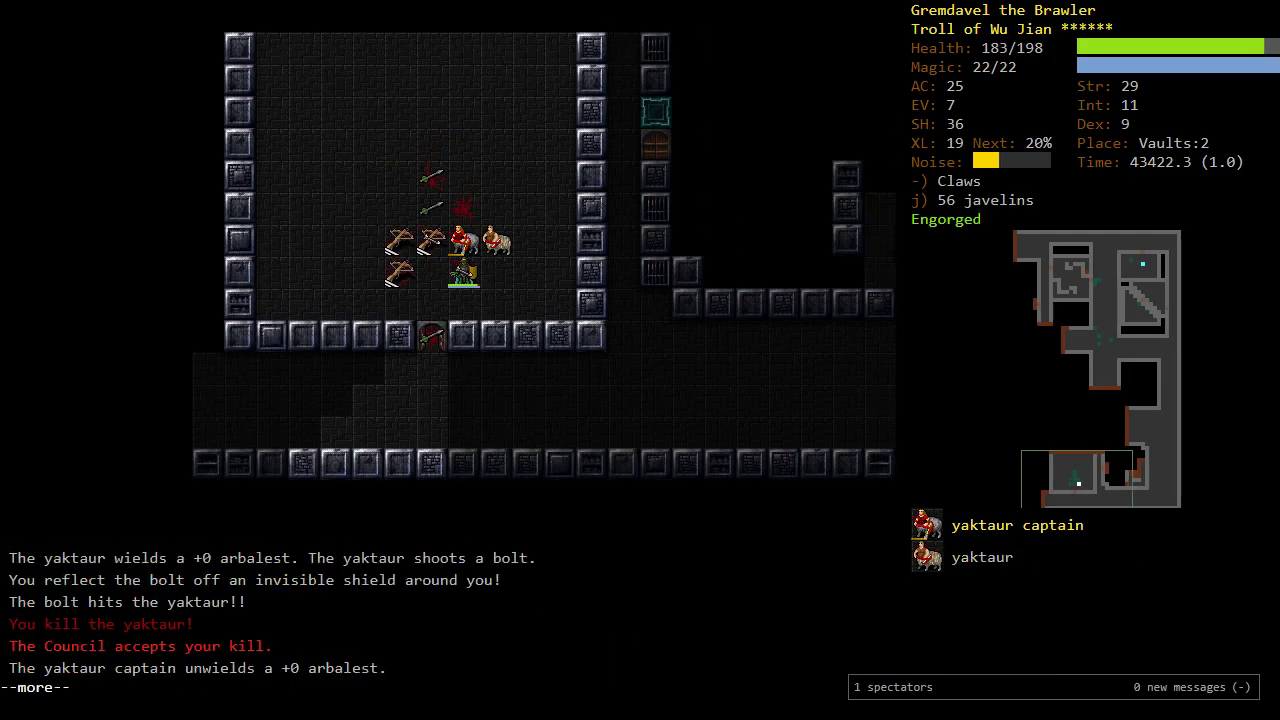
key(Return)
Step: Kill the yaktaur captain with a whirlwind attack, then the last yaktaur
key(l)
key(Return)
key(y)
key(h)
key(Return)
key(l)
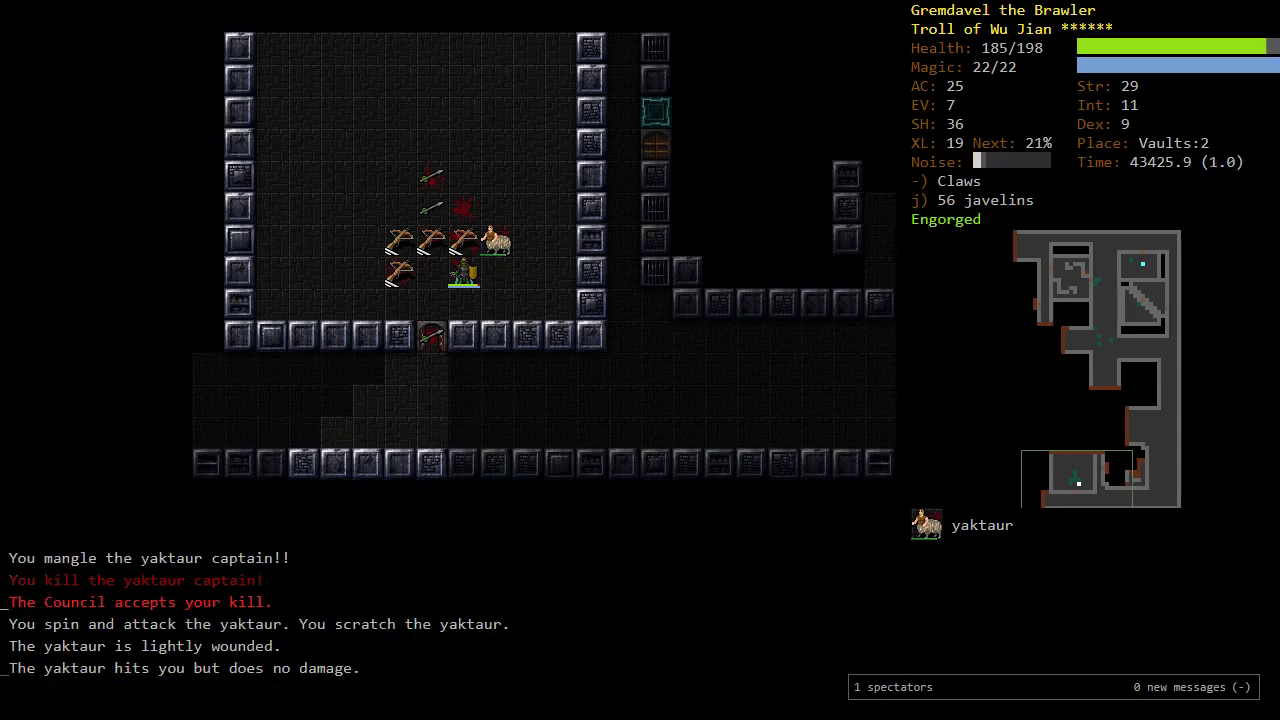
key(k)
key(k)
key(k)
Step: Butcher the yaktaur corpse and check the arbalest and bolt piles, finding 23 arrows
key(h)
key(h)
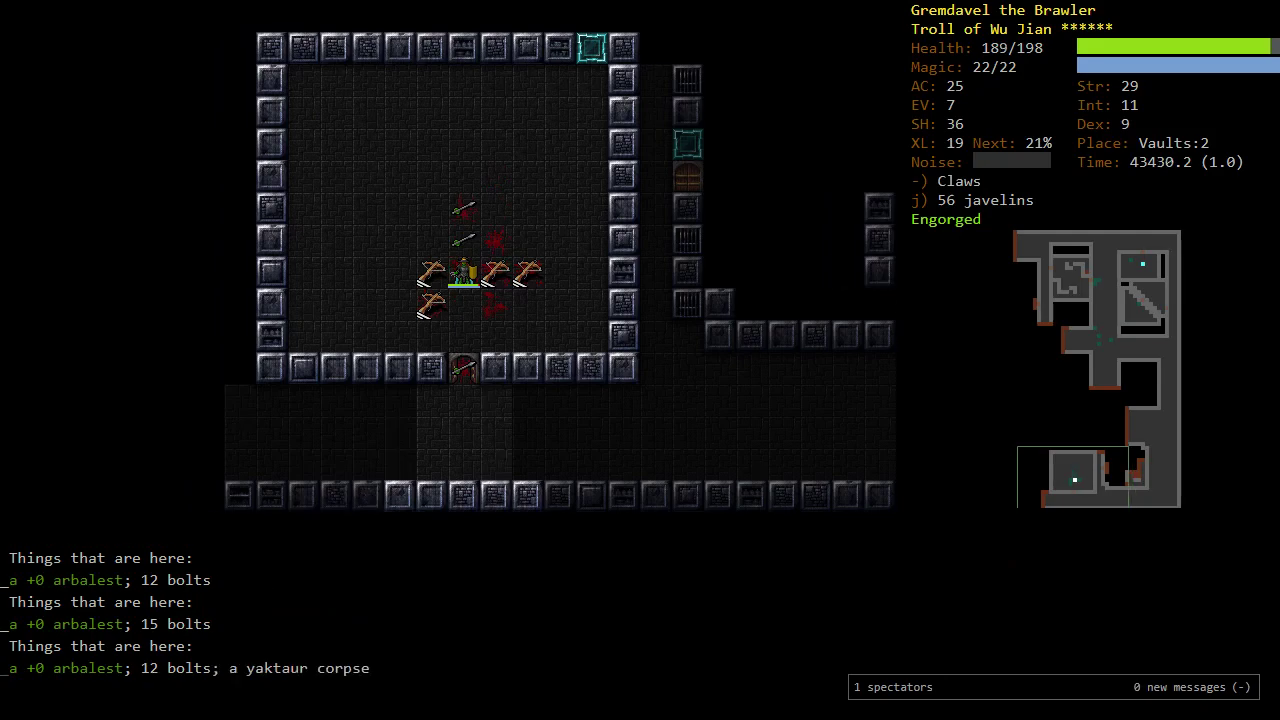
key(c)
key(h)
key(j)
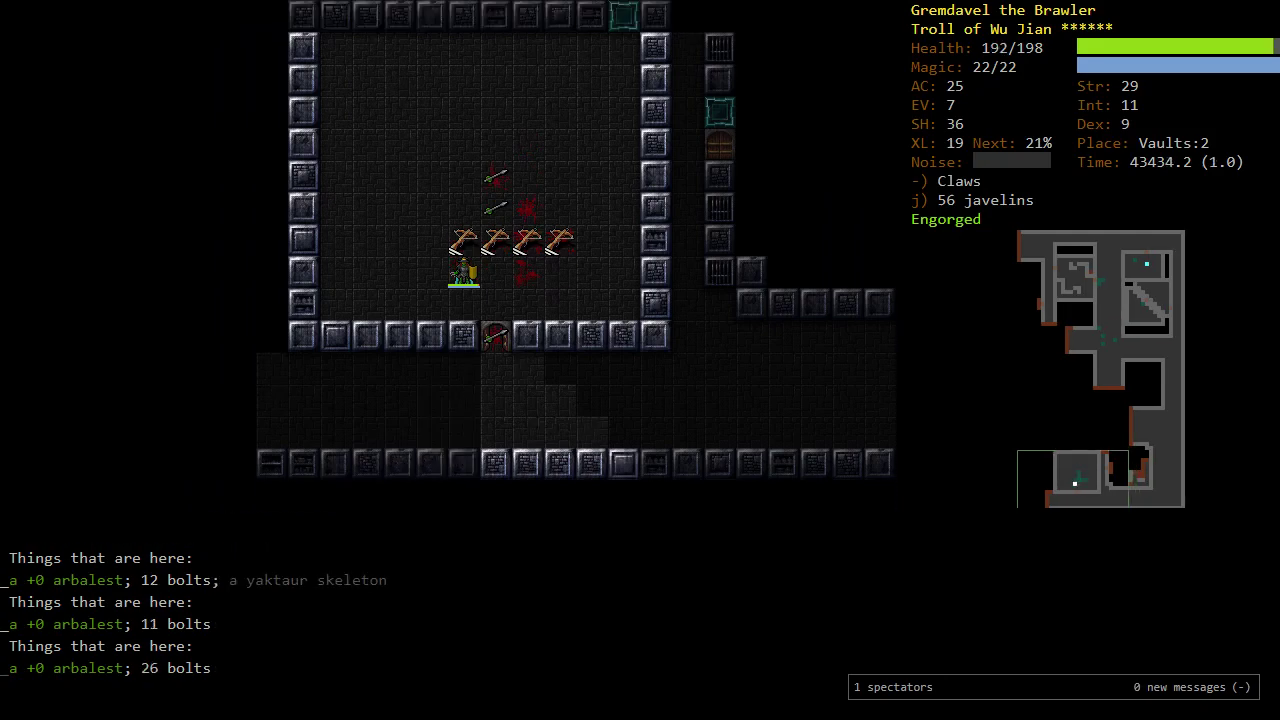
key(u)
key(k)
key(k)
key(j)
key(j)
key(j)
key(l)
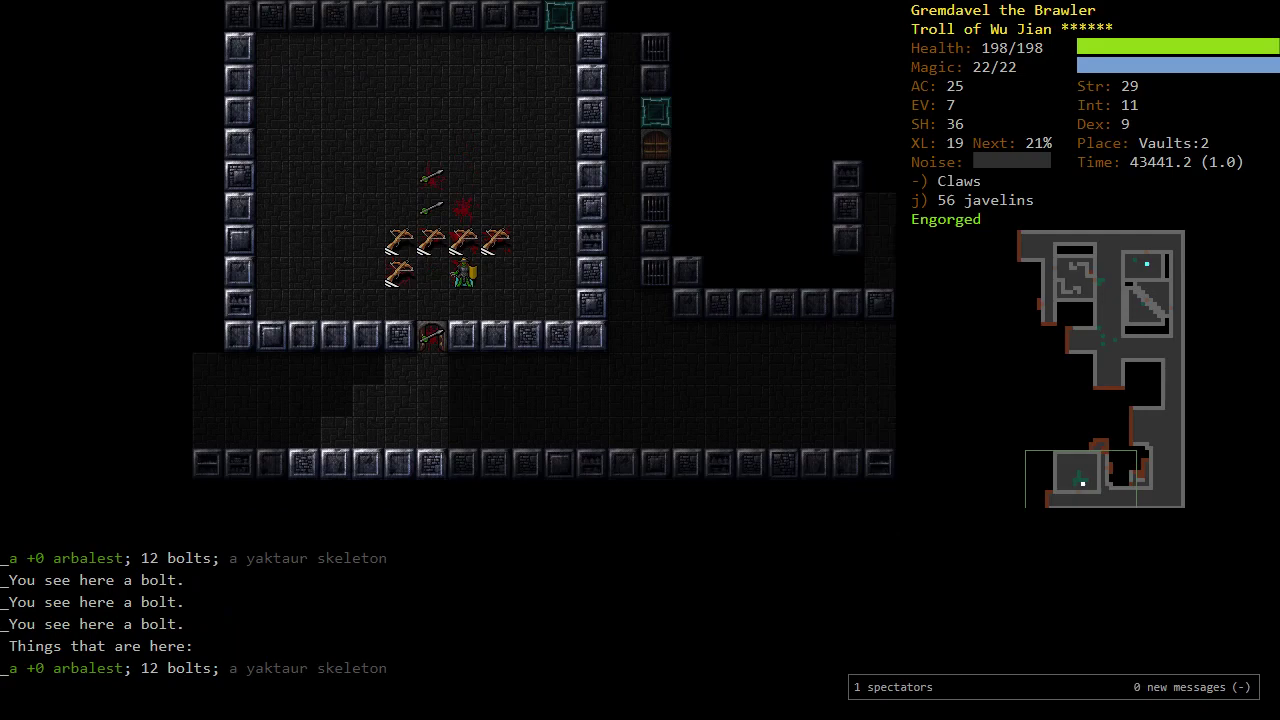
Step: Leave through the south door heading west and wait several turns
key(o)
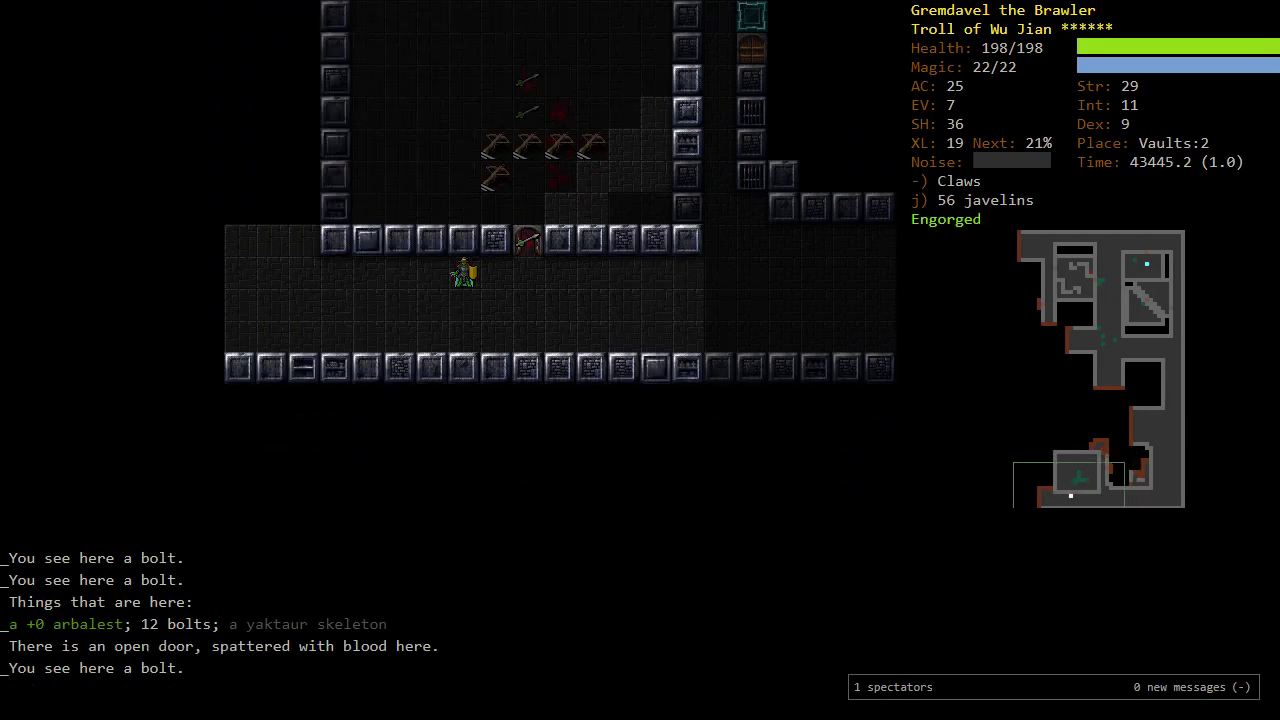
key(ctrl+h)
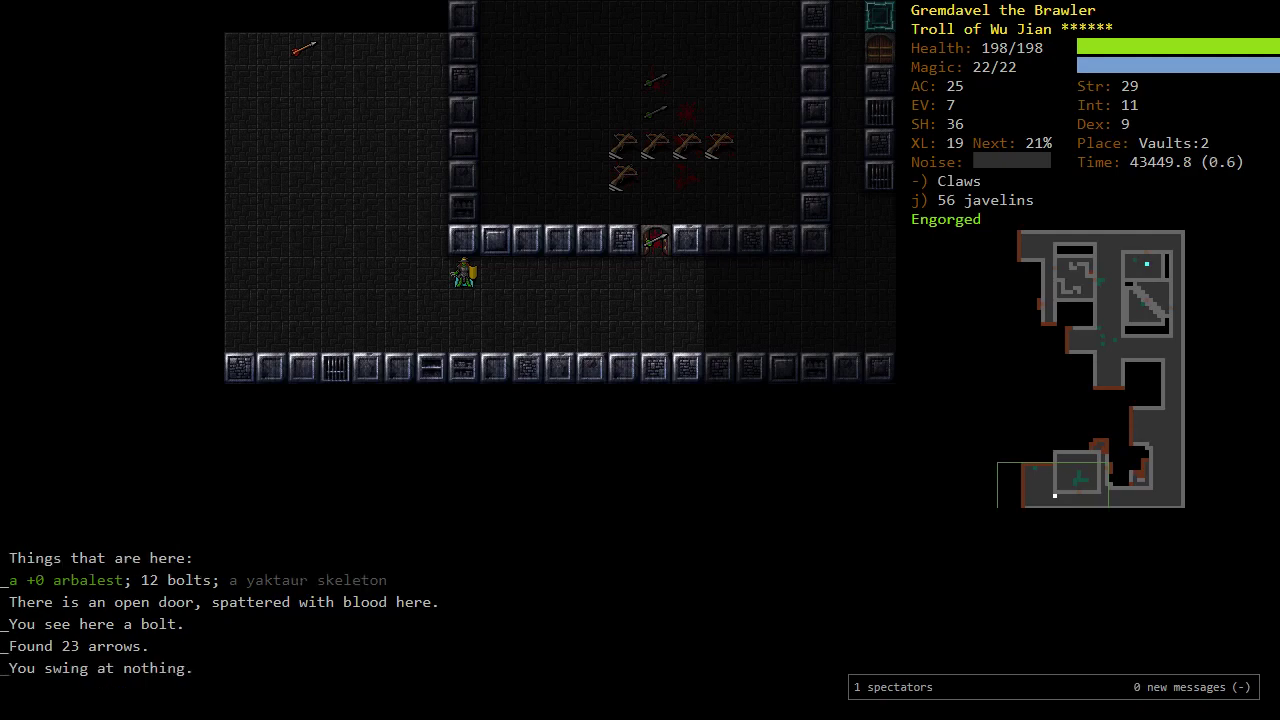
key(ctrl+h)
key(ctrl+h)
key(ctrl+h)
key(ctrl+h)
key(ctrl+h)
key(ctrl+h)
key(ctrl+h)
key(ctrl+h)
Step: Advance northwest into the big room and lunge at the two-headed ogre
key(y)
key(y)
key(y)
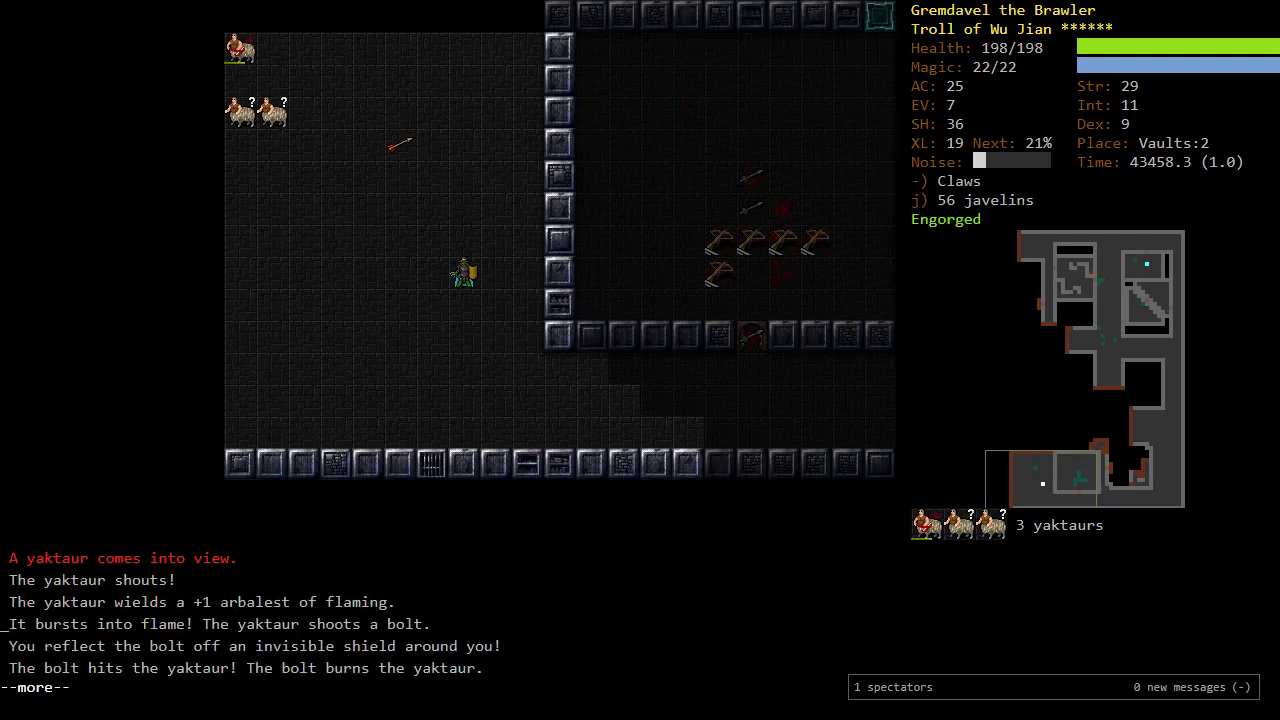
key(Return)
key(y)
key(y)
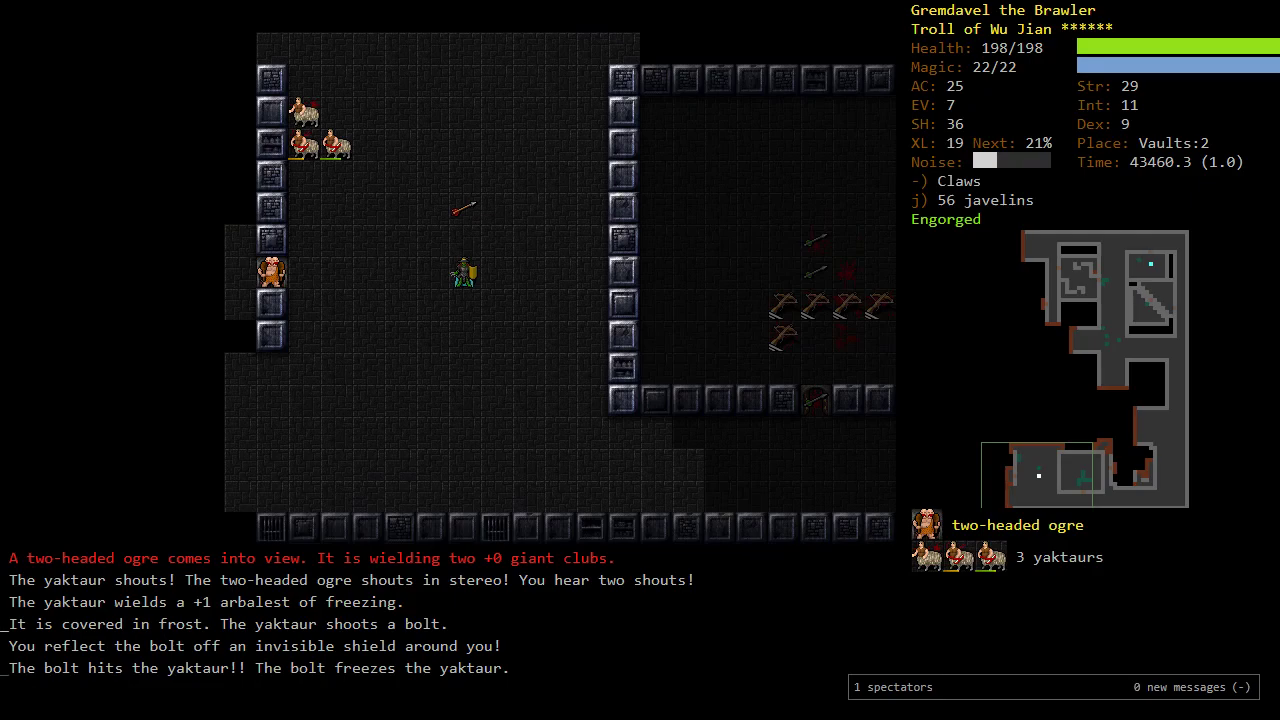
key(y)
key(y)
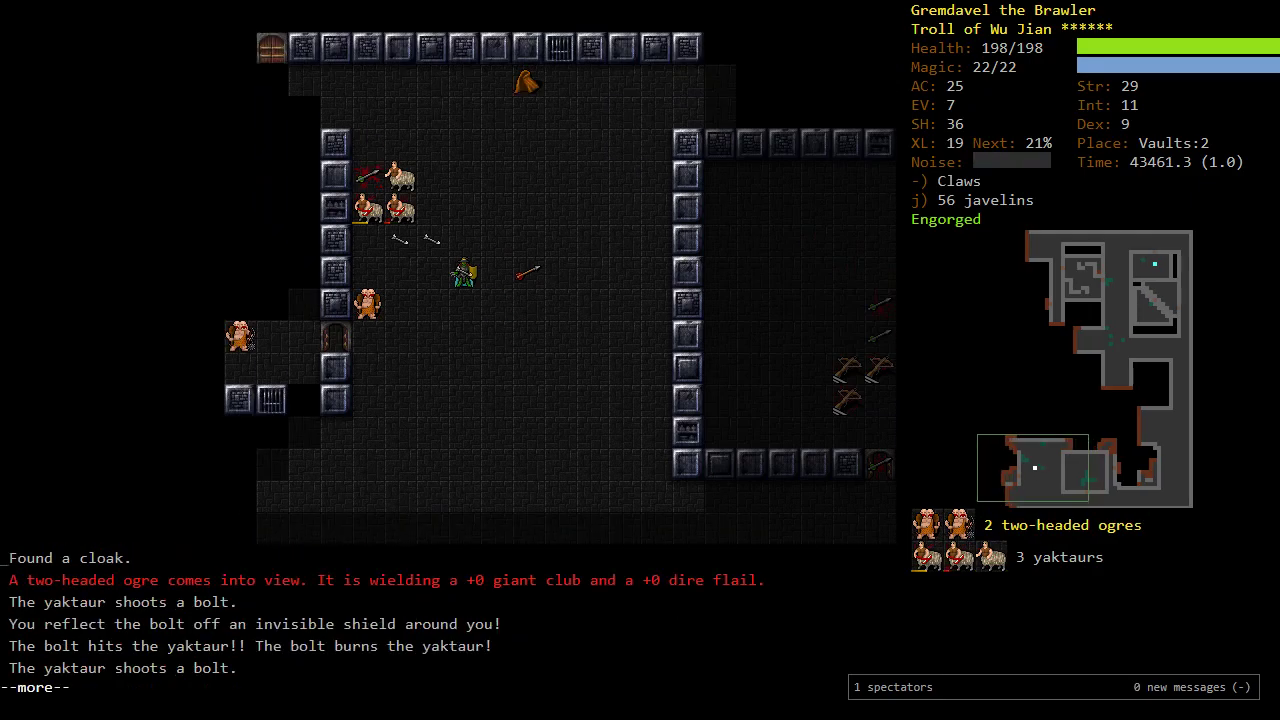
key(Return)
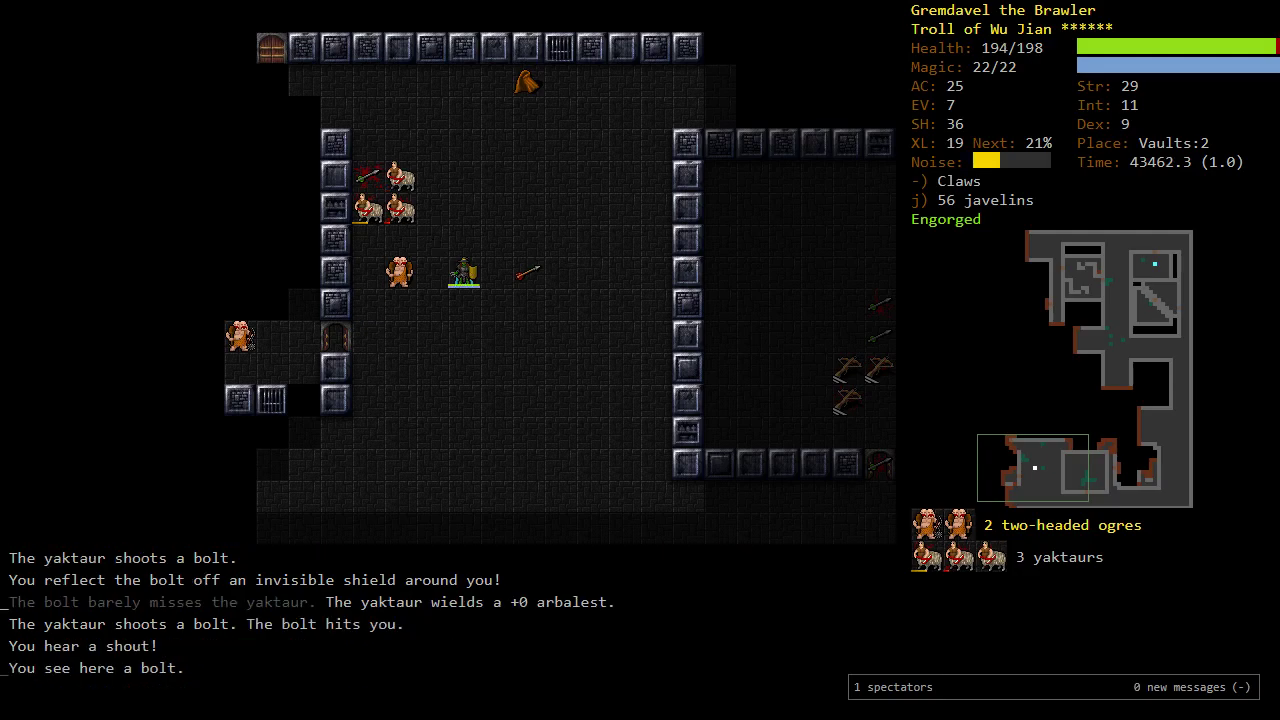
key(h)
key(Return)
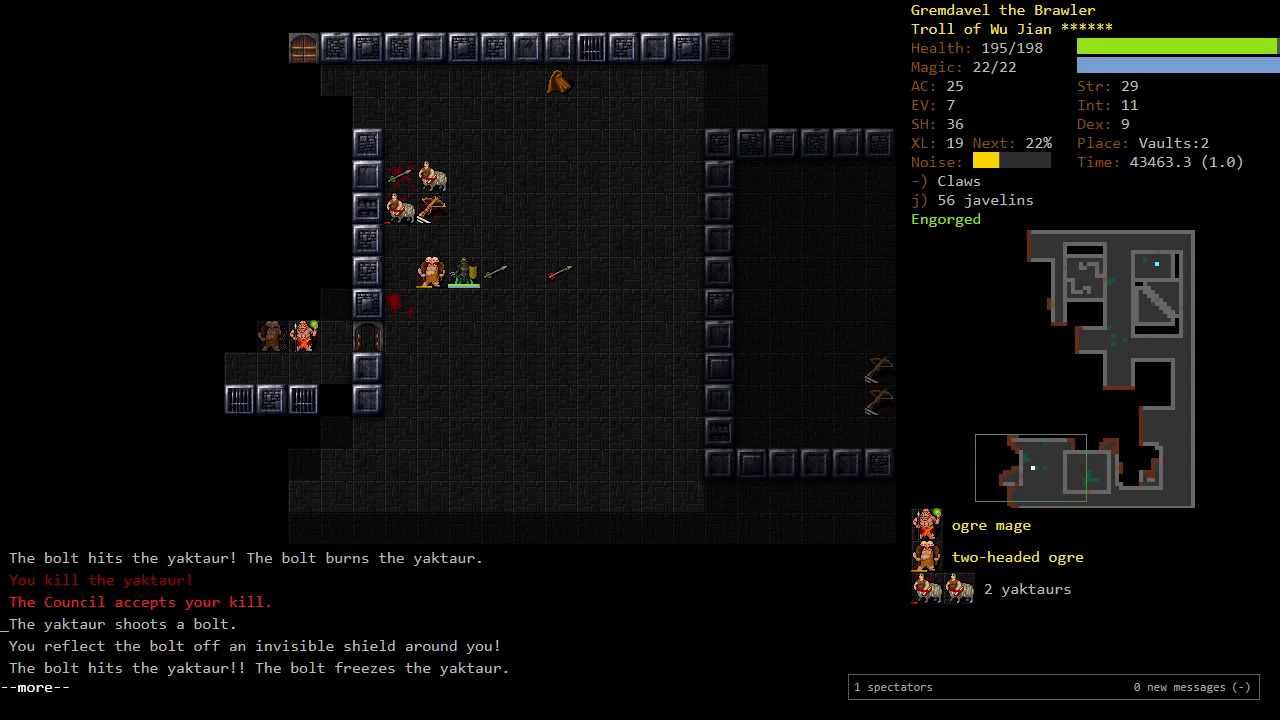
key(Return)
Step: Throw a javelin at the ogre mage, then spin-attack and strike the two-headed ogre
key(f)
key(plus)
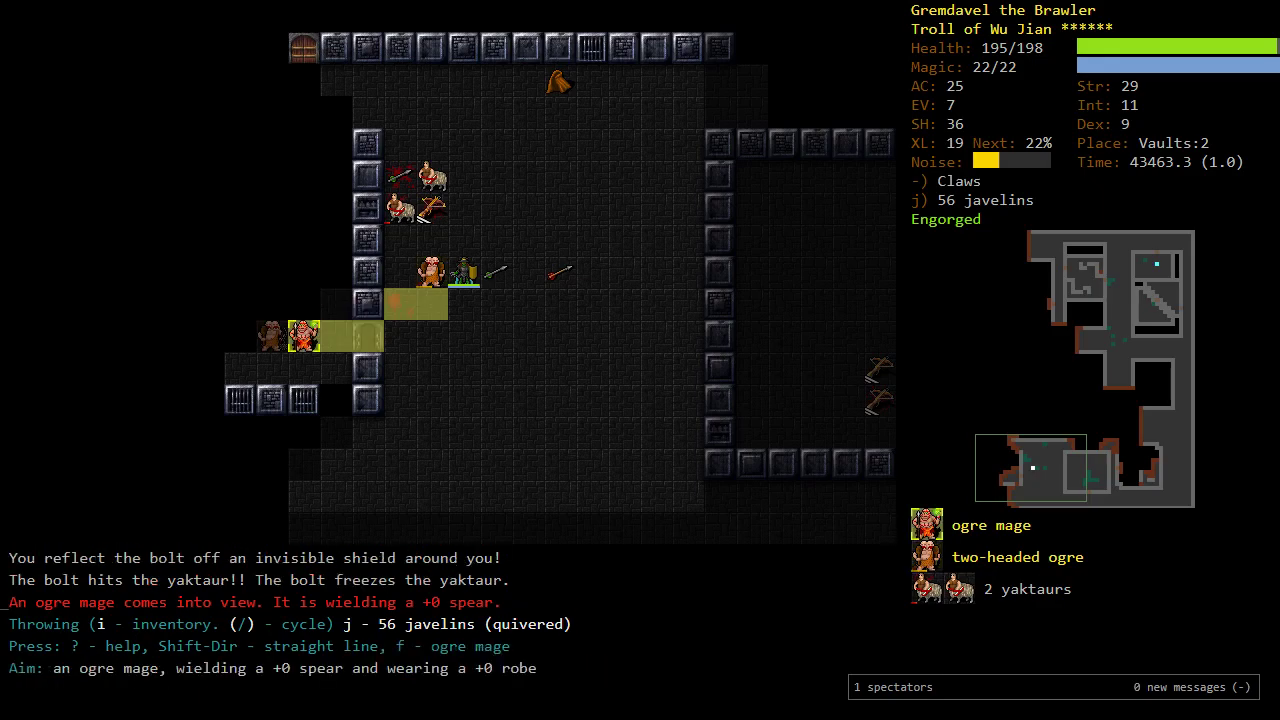
key(Left)
key(f)
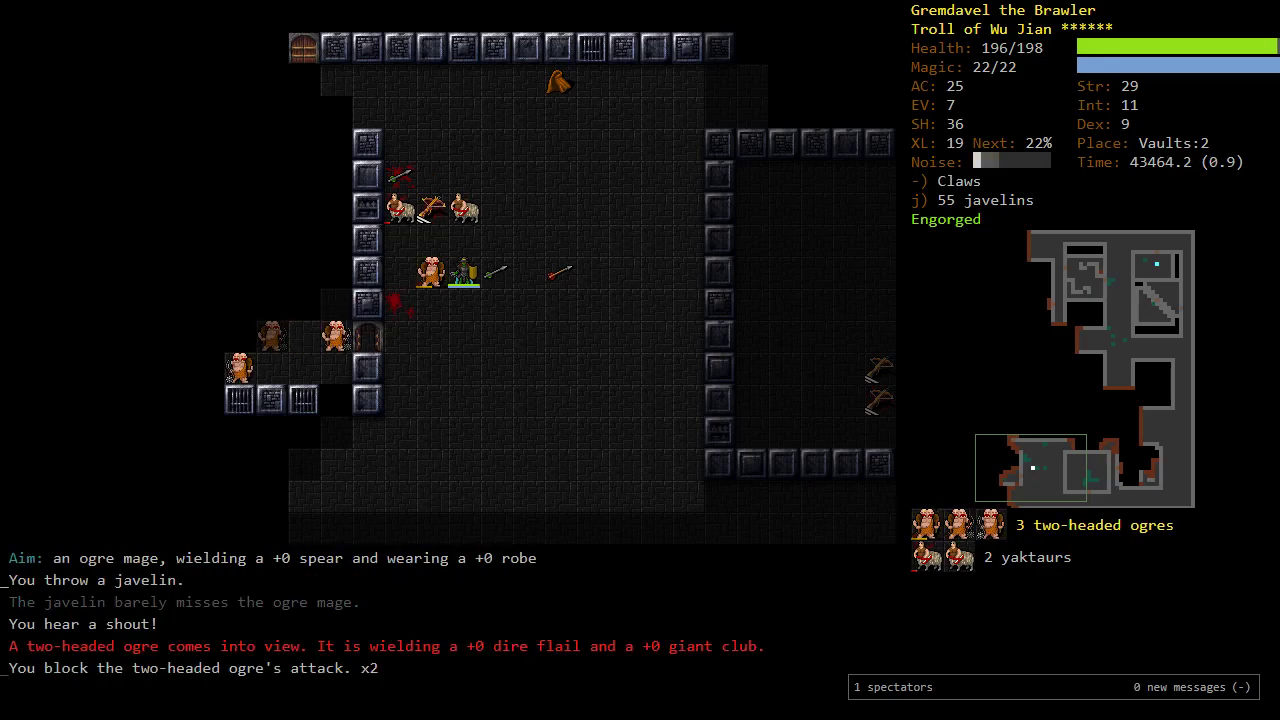
key(y)
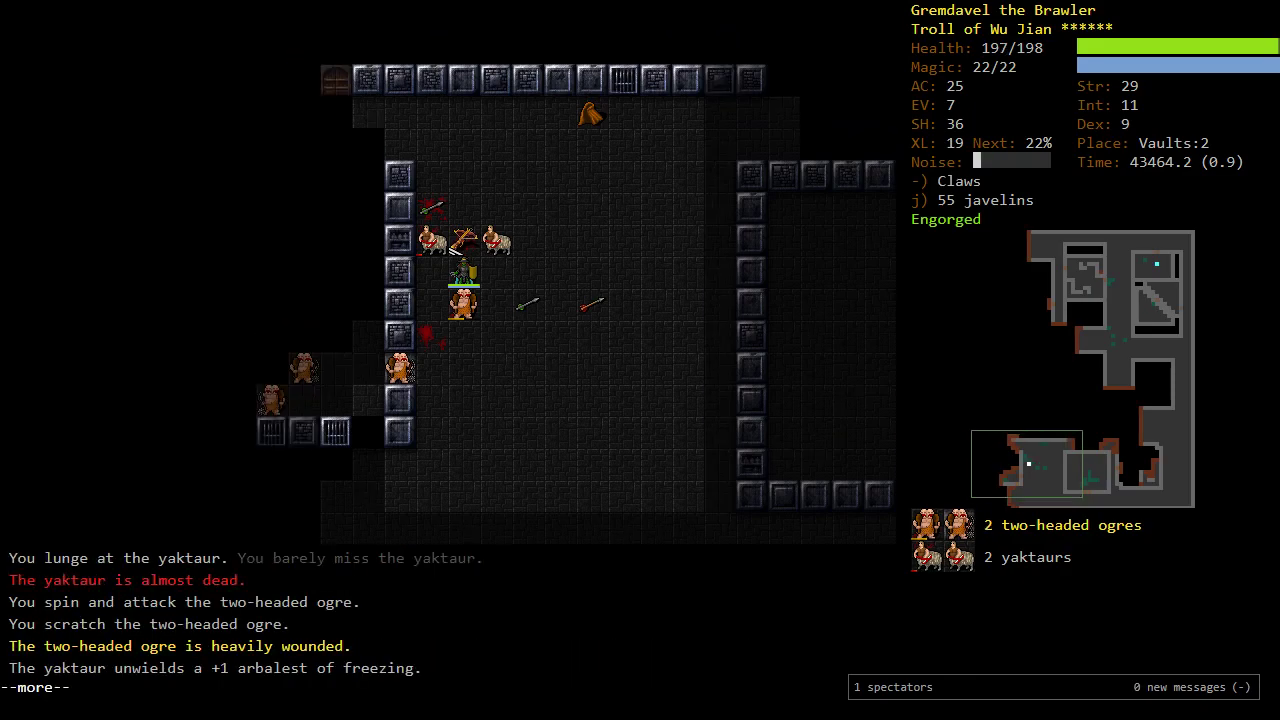
key(Return)
key(j)
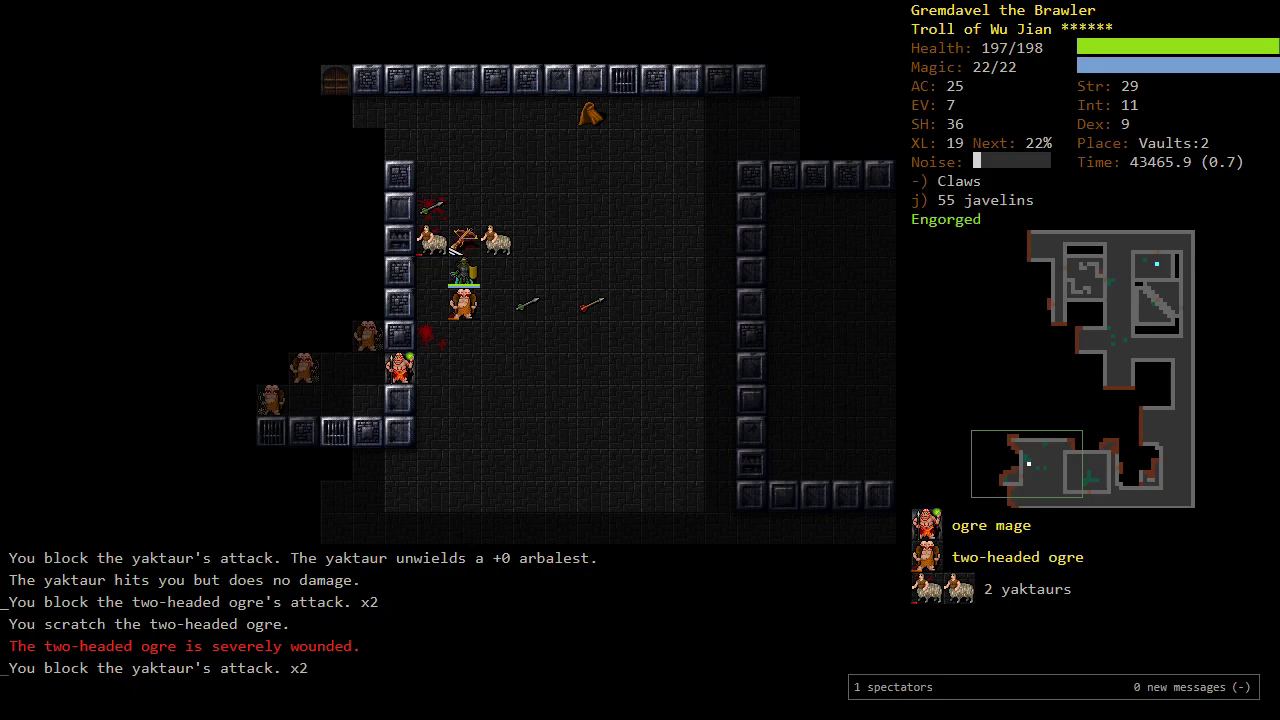
Step: Invoke Serpent's Lash and dash at the two-headed ogre, killing it with a spin attack
key(a)
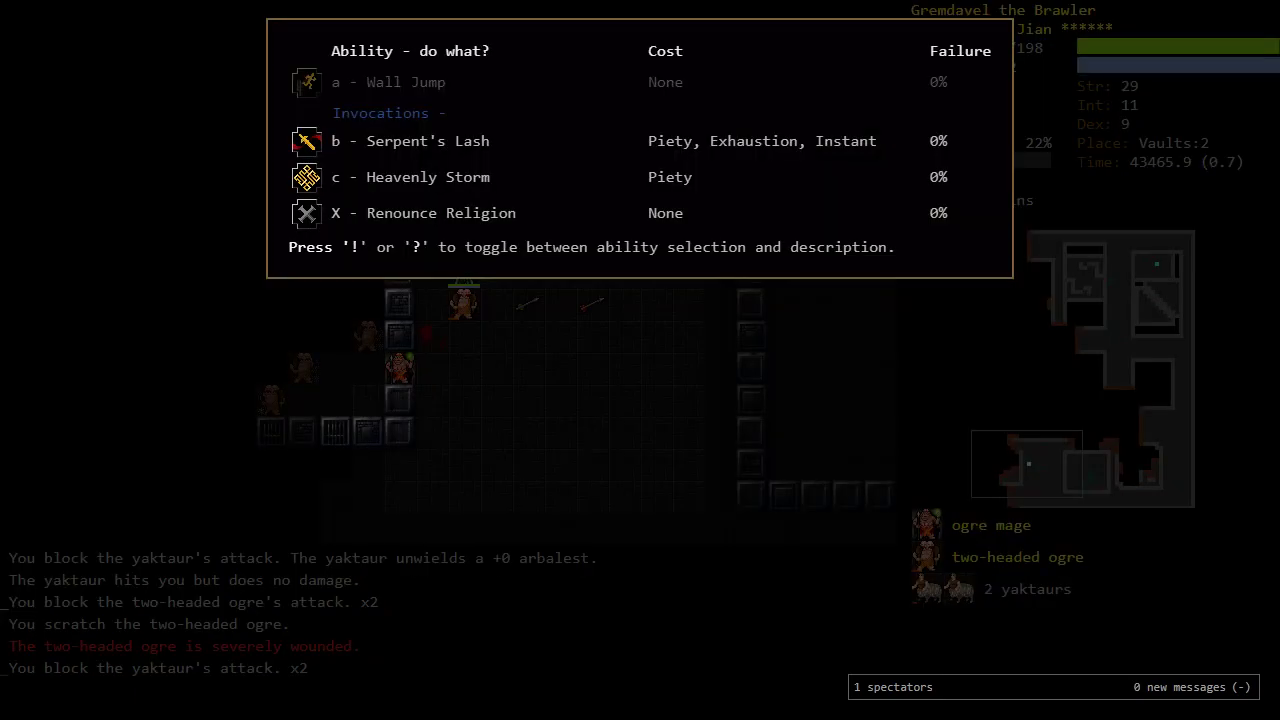
key(a)
key(b)
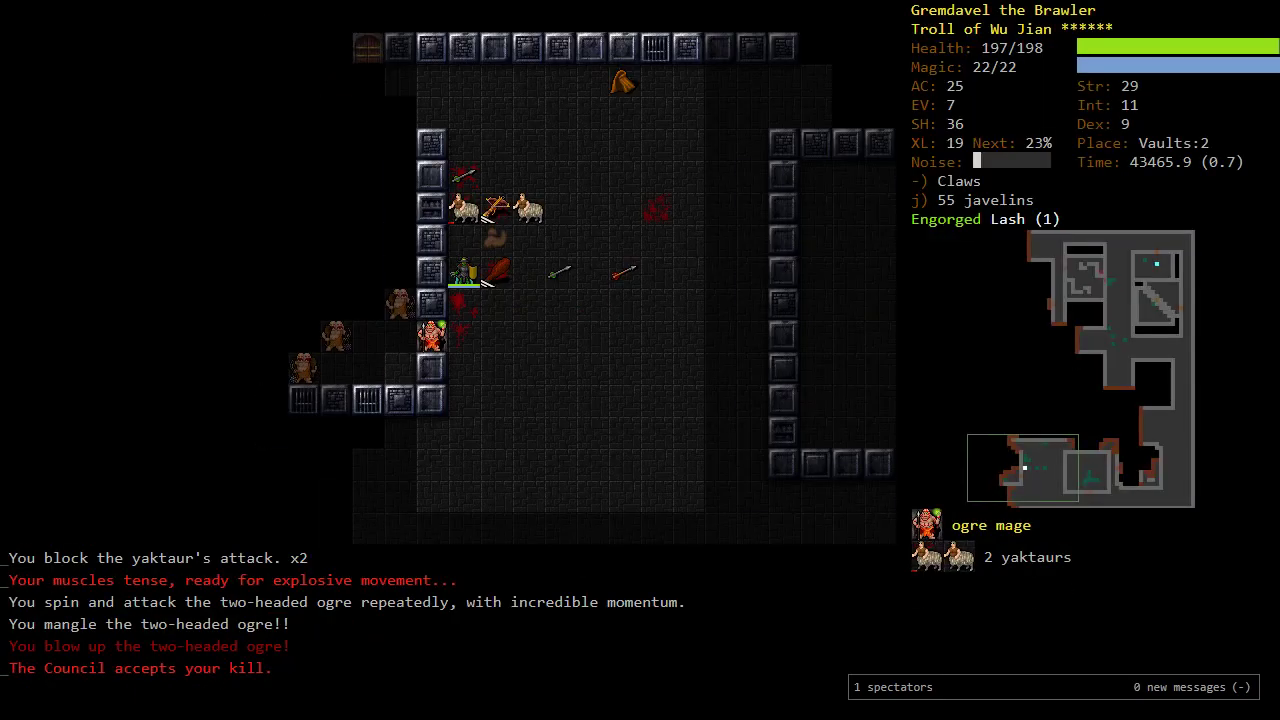
key(j)
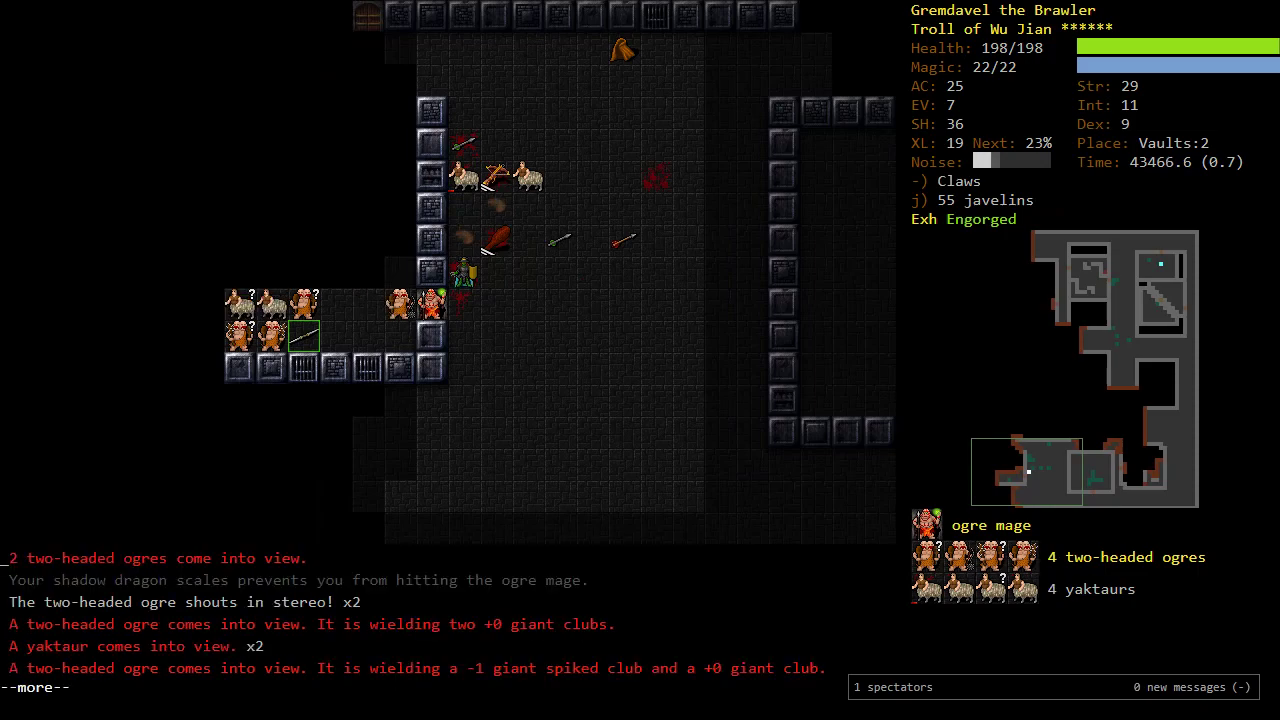
key(Return)
key(Return)
key(Return)
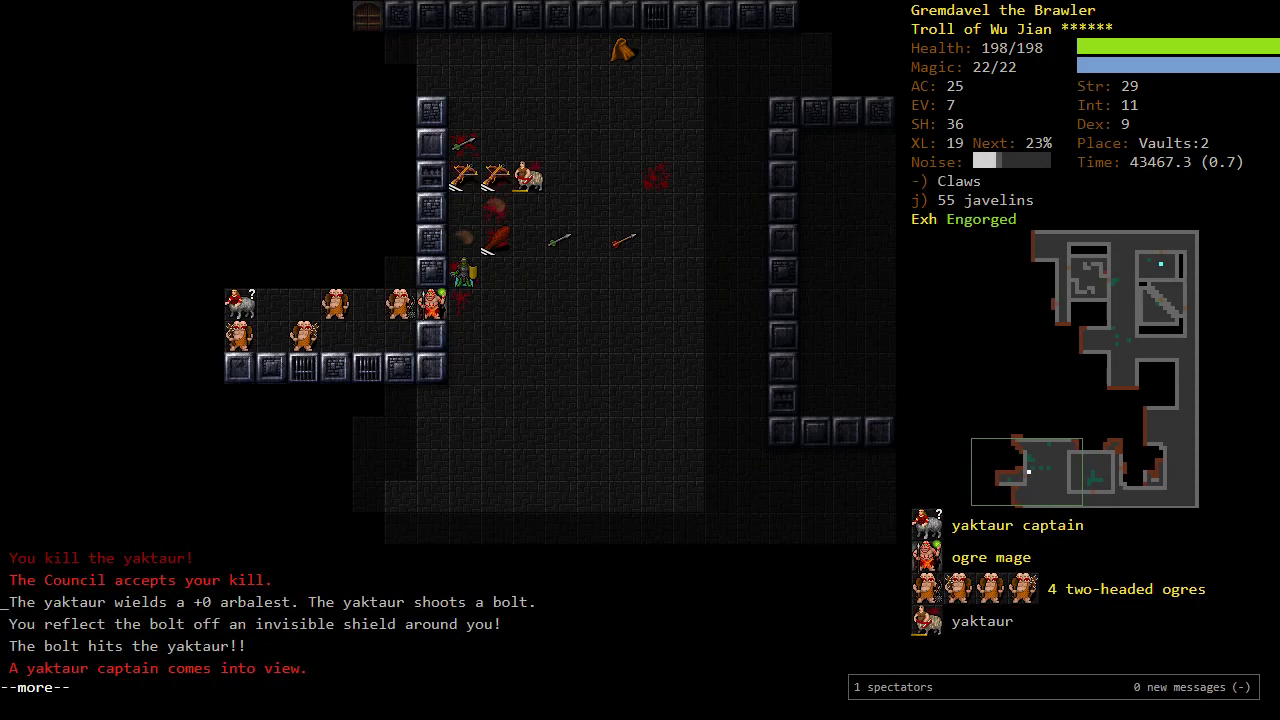
key(Return)
Step: Claw and mangle the ogre mage until it dies
key(b)
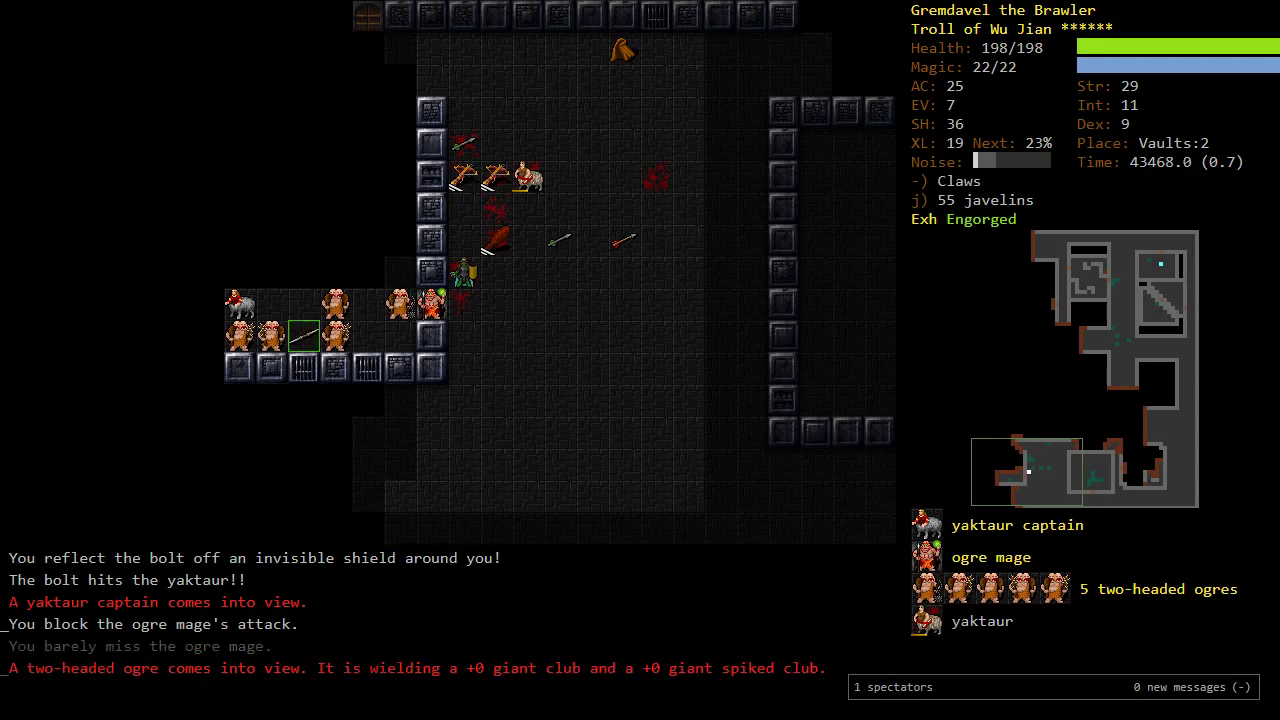
key(b)
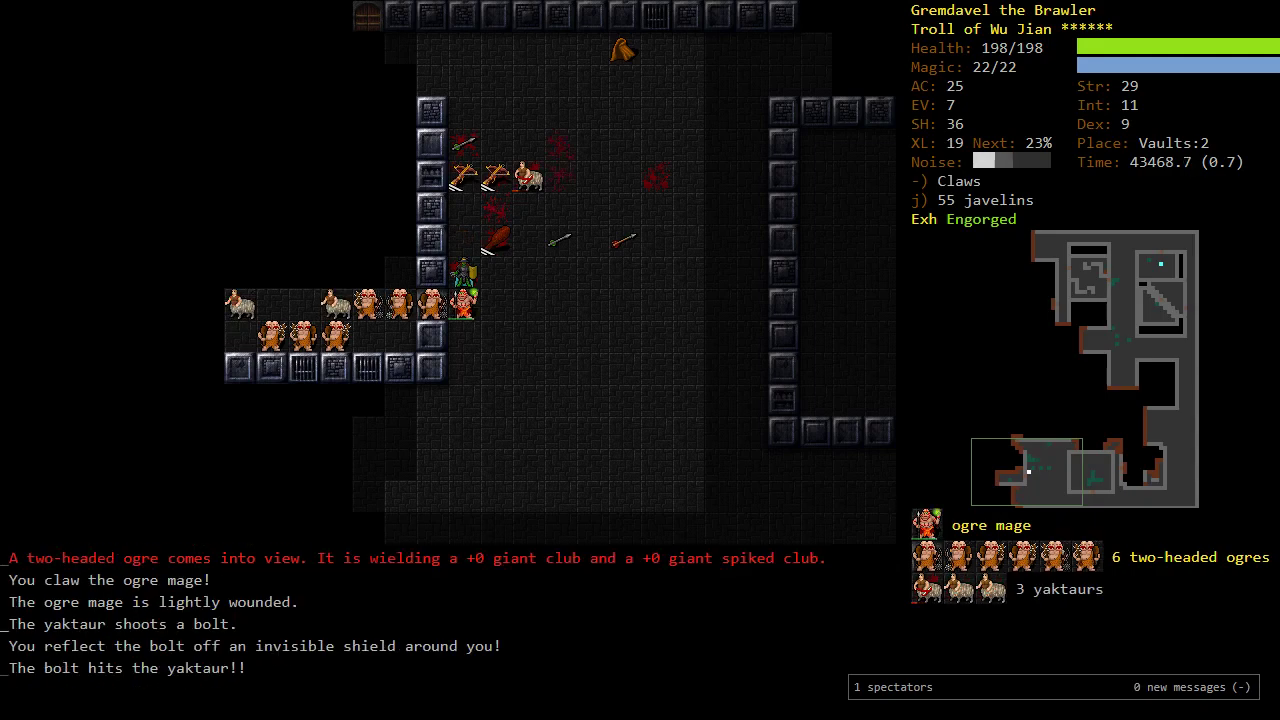
key(b)
key(j)
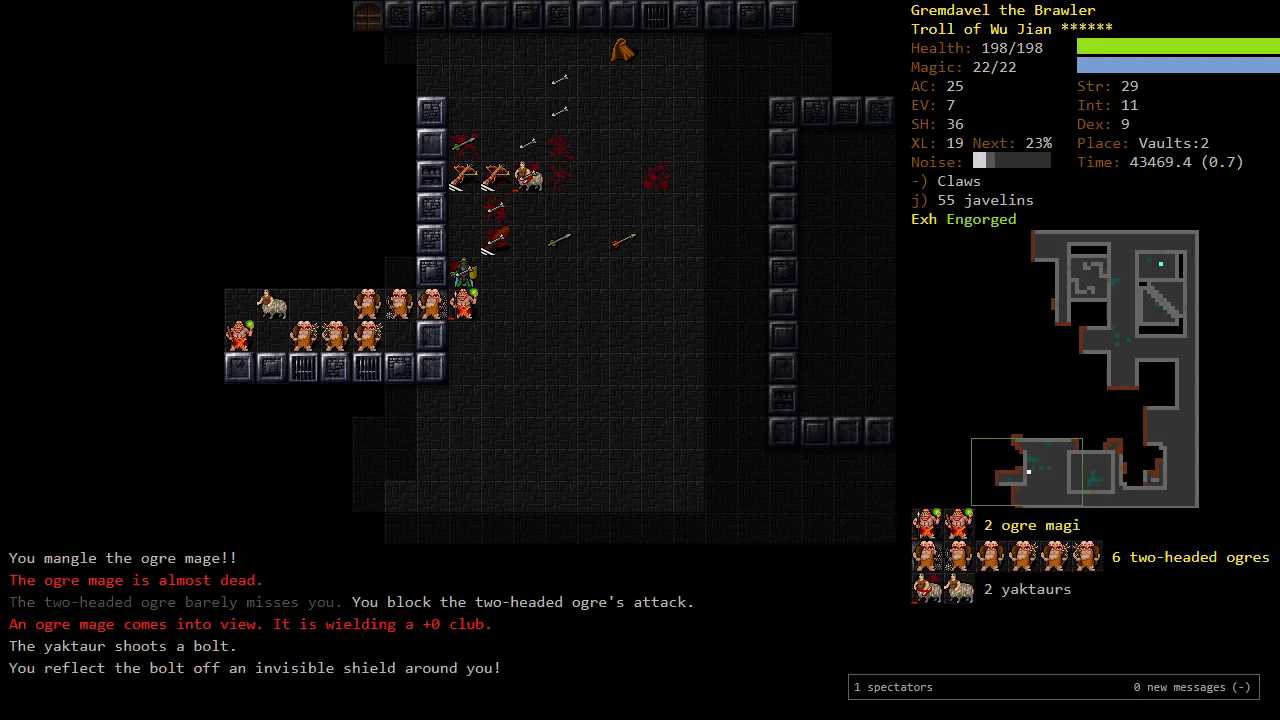
key(j)
key(j)
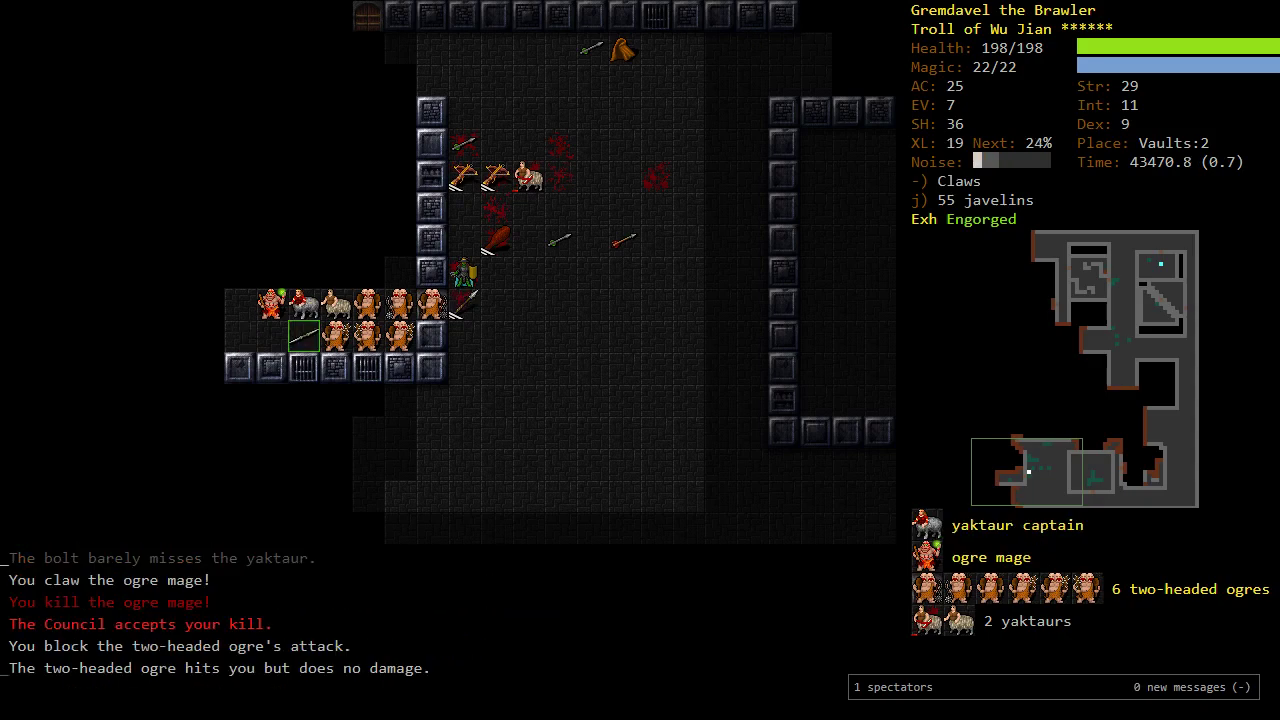
key(f)
key(plus)
key(plus)
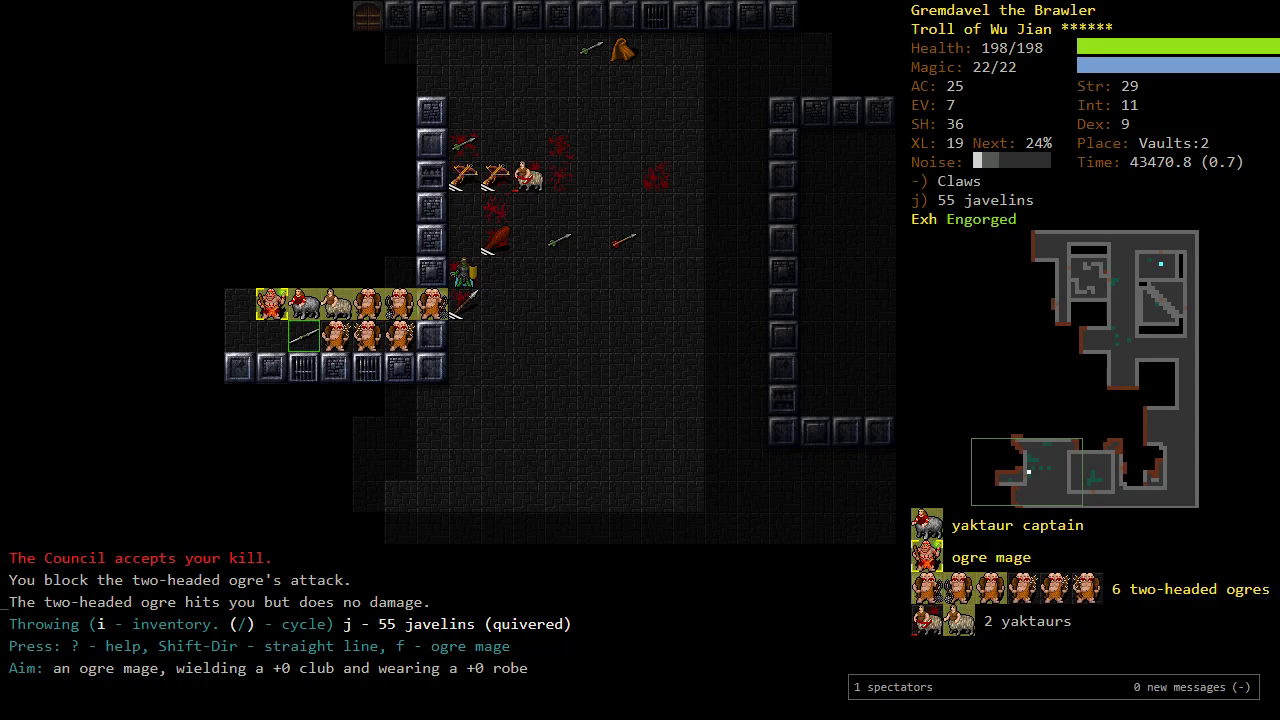
Step: Throw piercing javelins through the lined-up ogres and at the yaktaur
key(f)
key(Return)
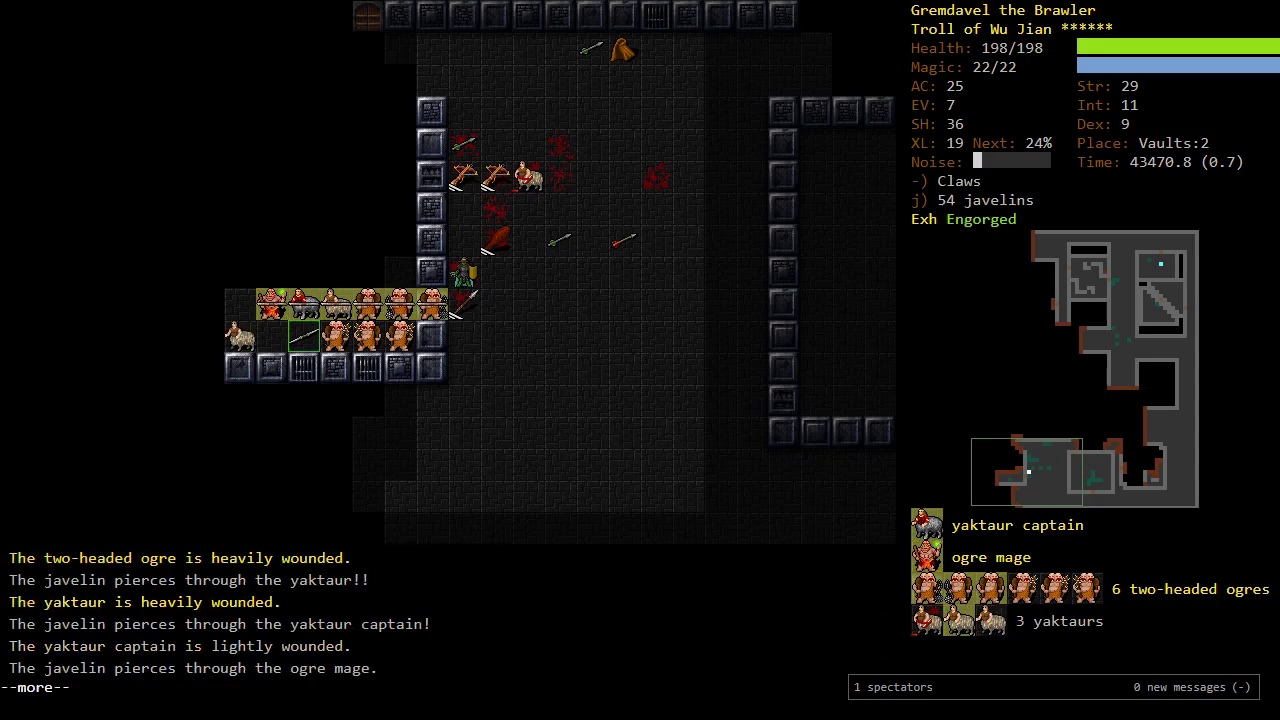
key(Return)
key(f)
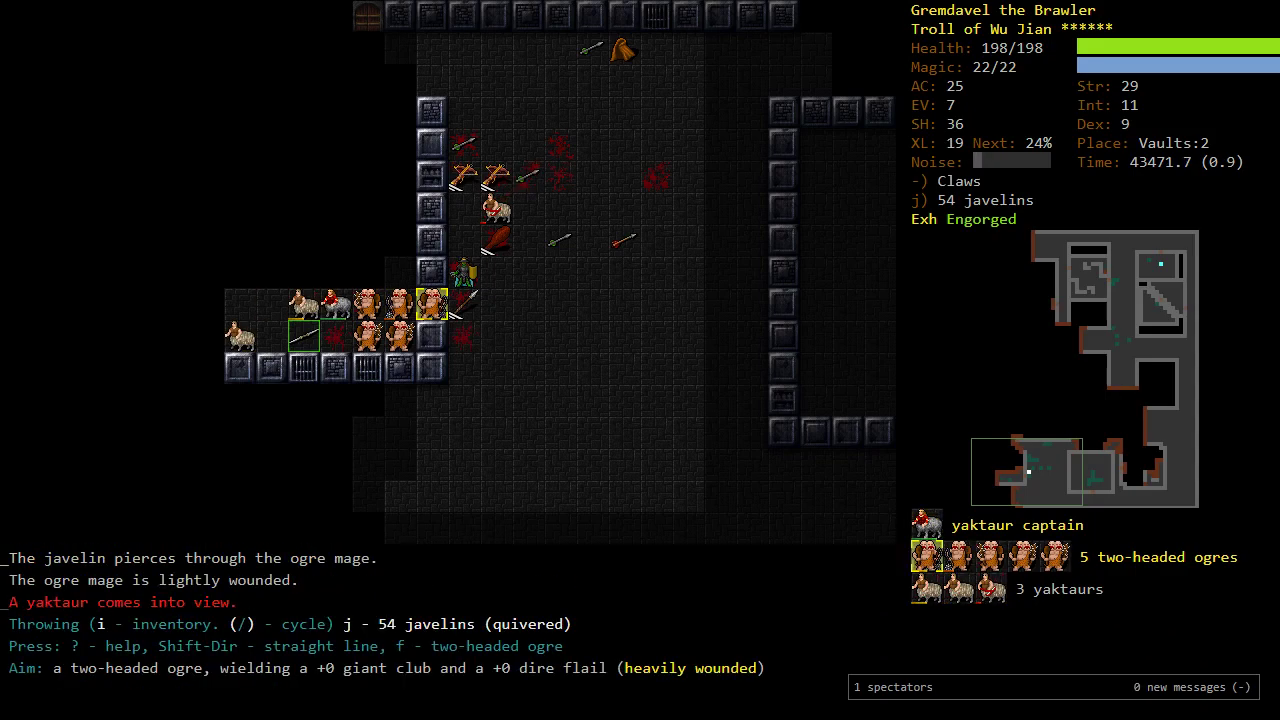
key(plus)
key(plus)
key(plus)
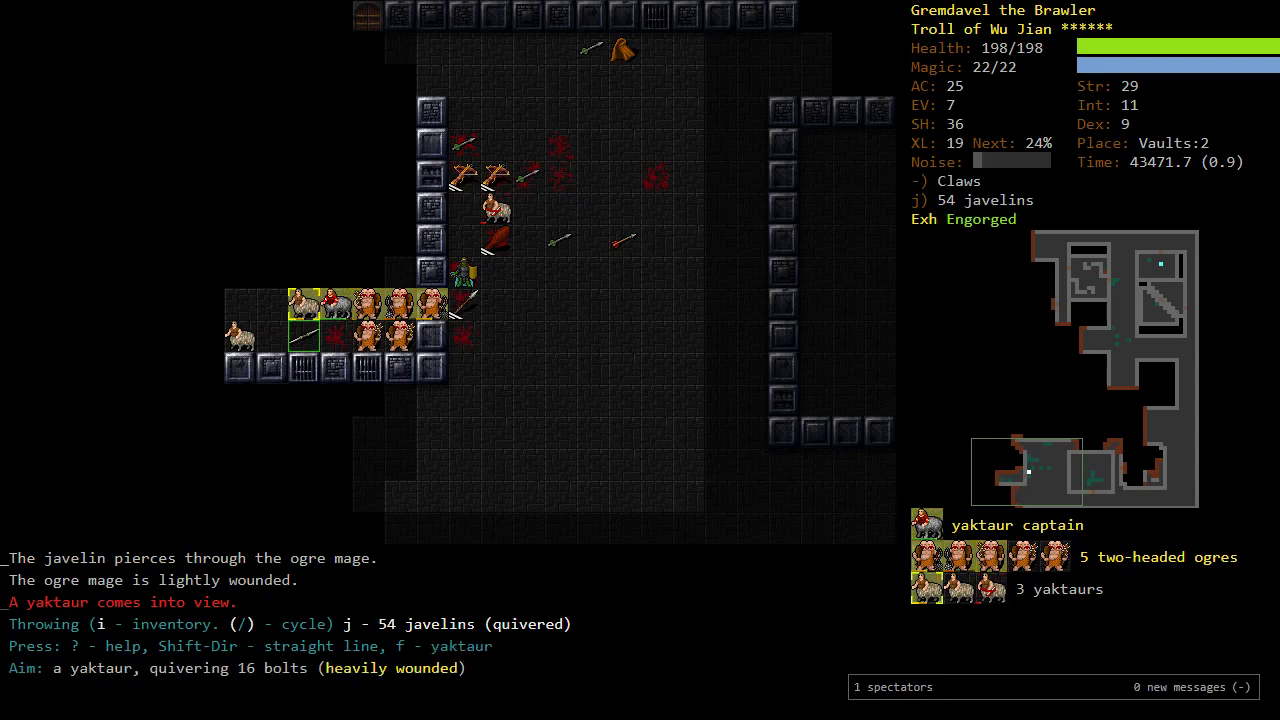
key(Return)
key(Return)
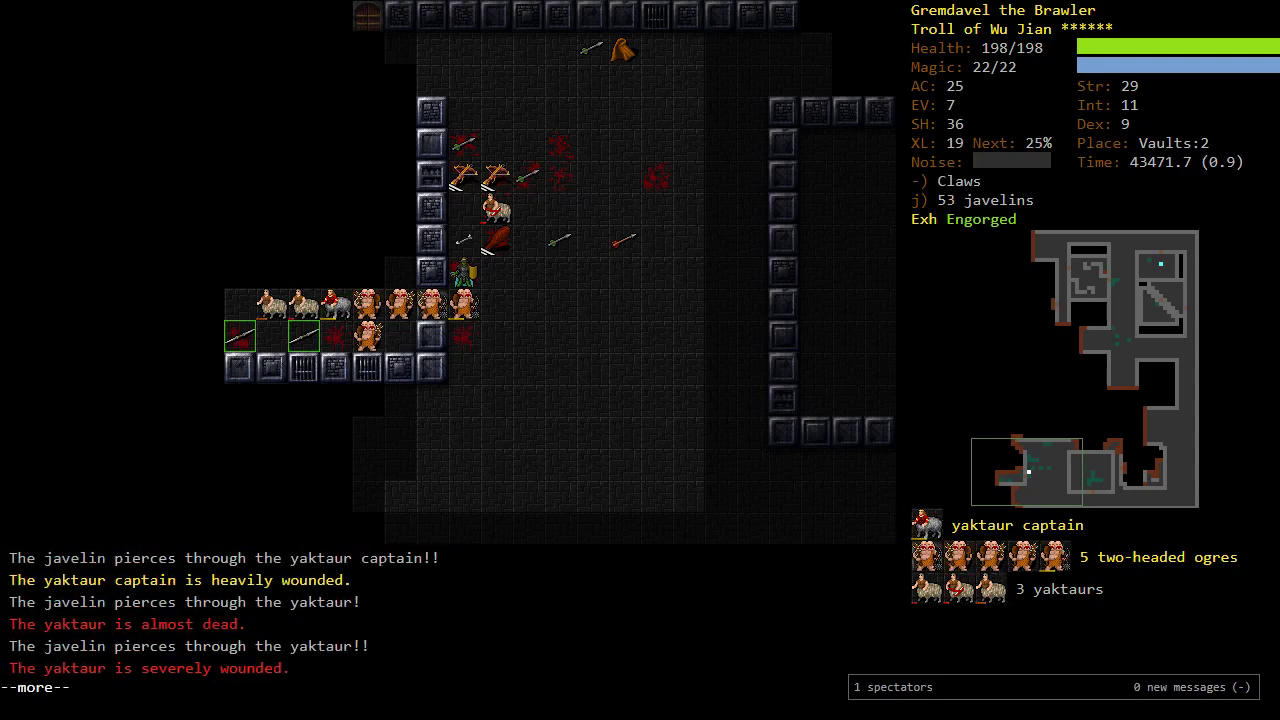
key(Return)
Step: Spin-attack the ogres to the southeast, then javelin the ogre mage and a two-headed ogre
key(n)
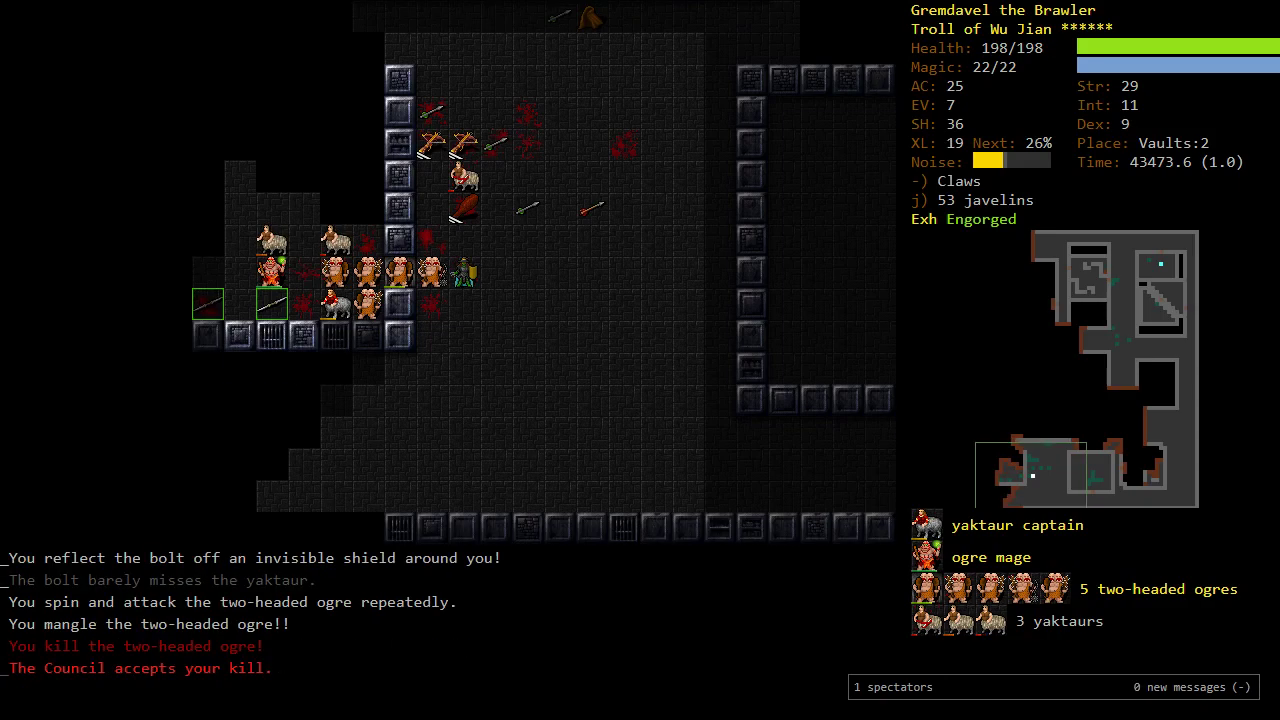
key(f)
key(plus)
key(Return)
key(Return)
key(Return)
key(Return)
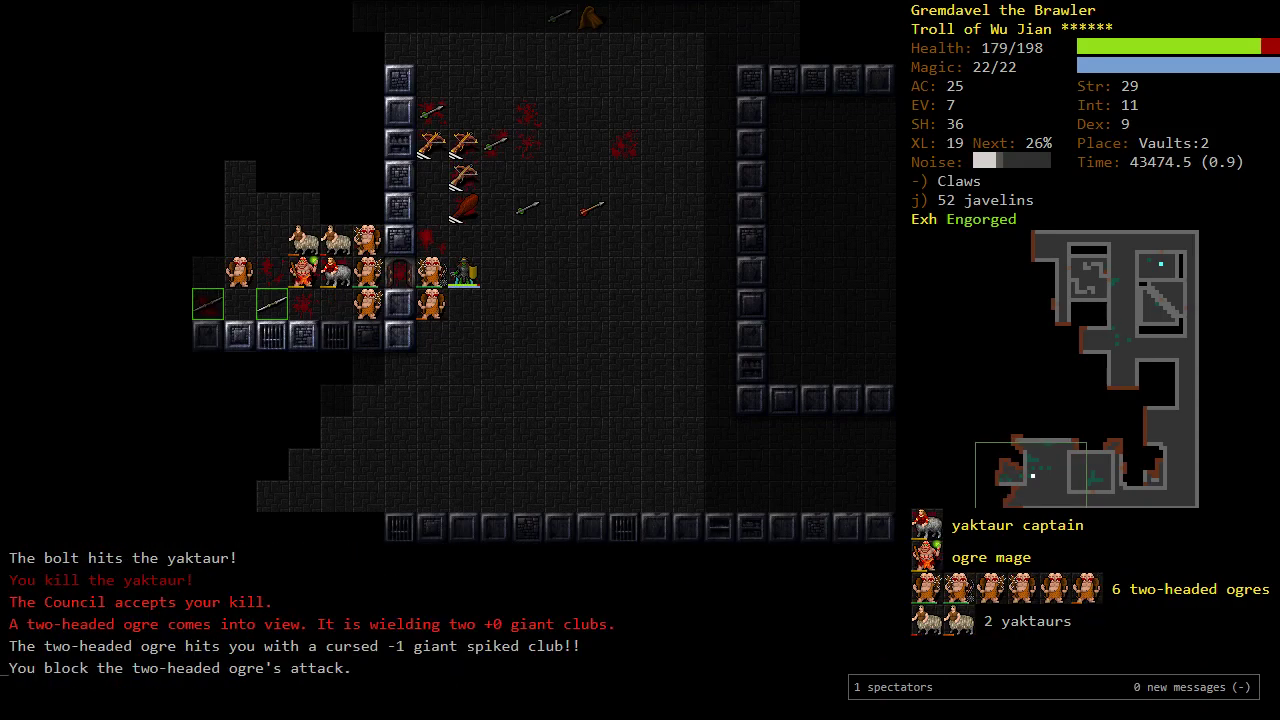
key(f)
key(plus)
key(Return)
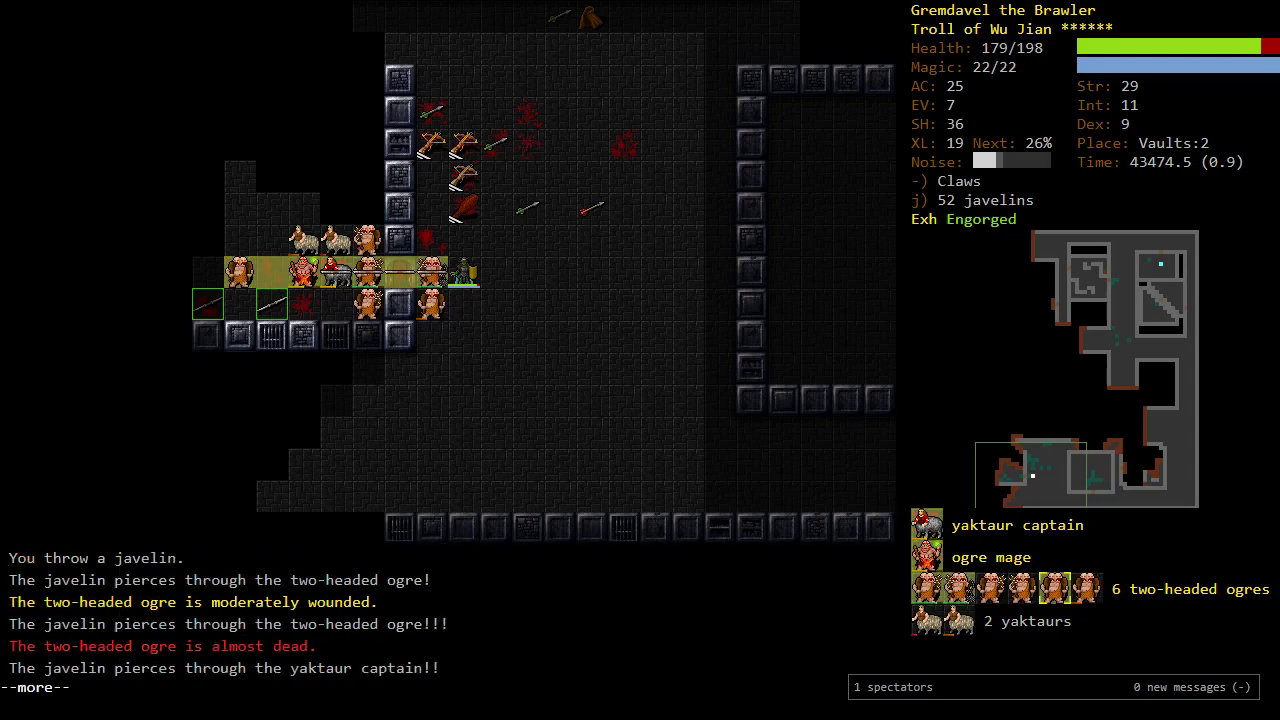
key(Return)
key(Return)
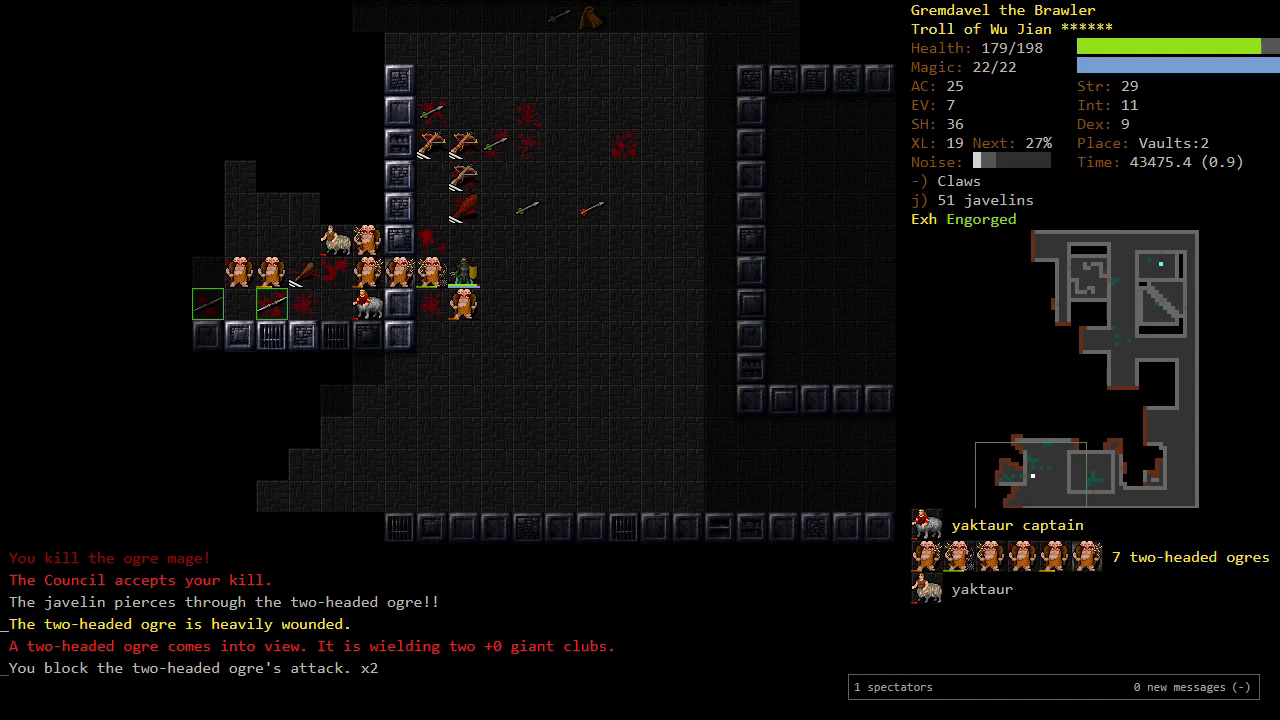
Step: Skip the disintegration wand, javelin the line of ogres, and step in to strike them
key(V)
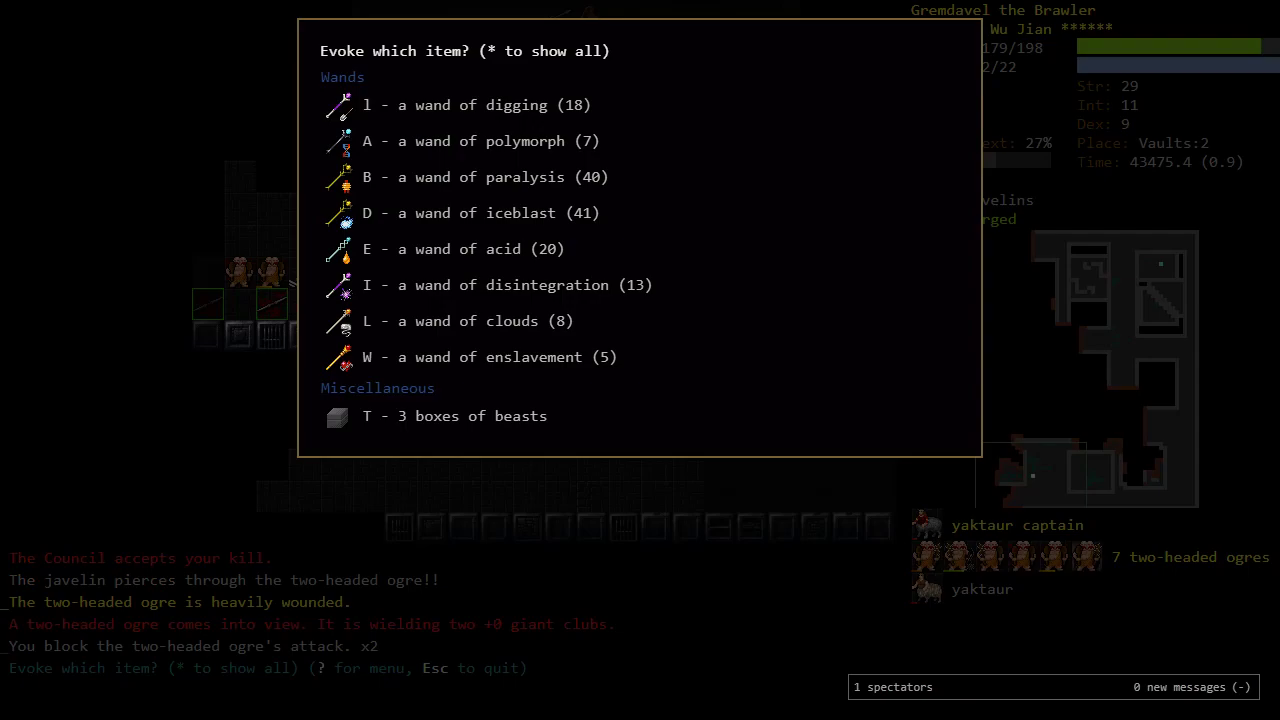
key(I)
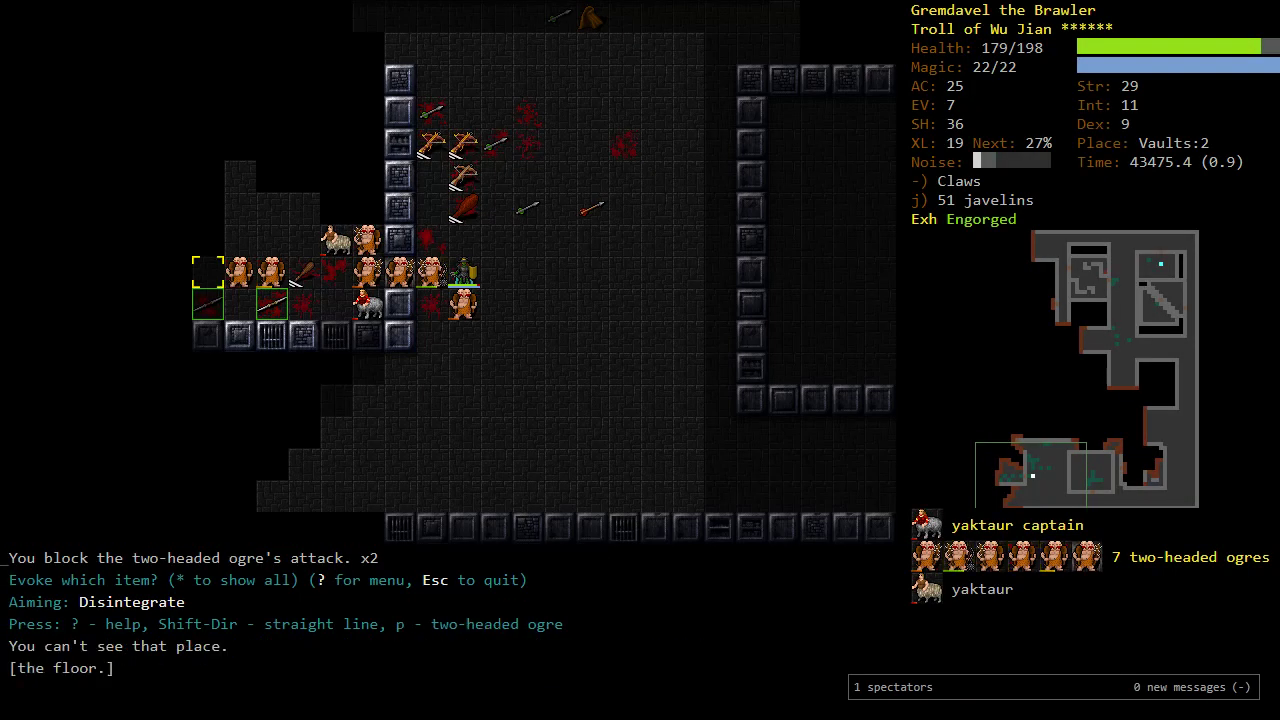
key(Escape)
key(f)
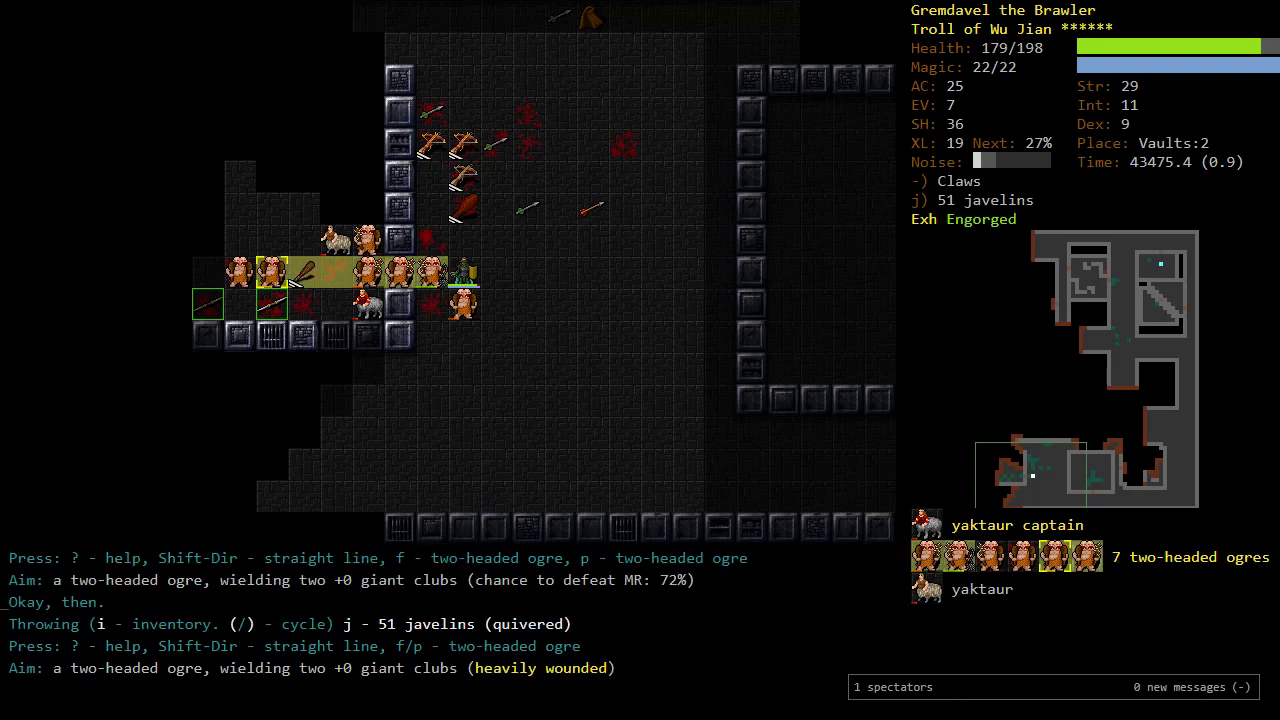
key(+)
key(f)
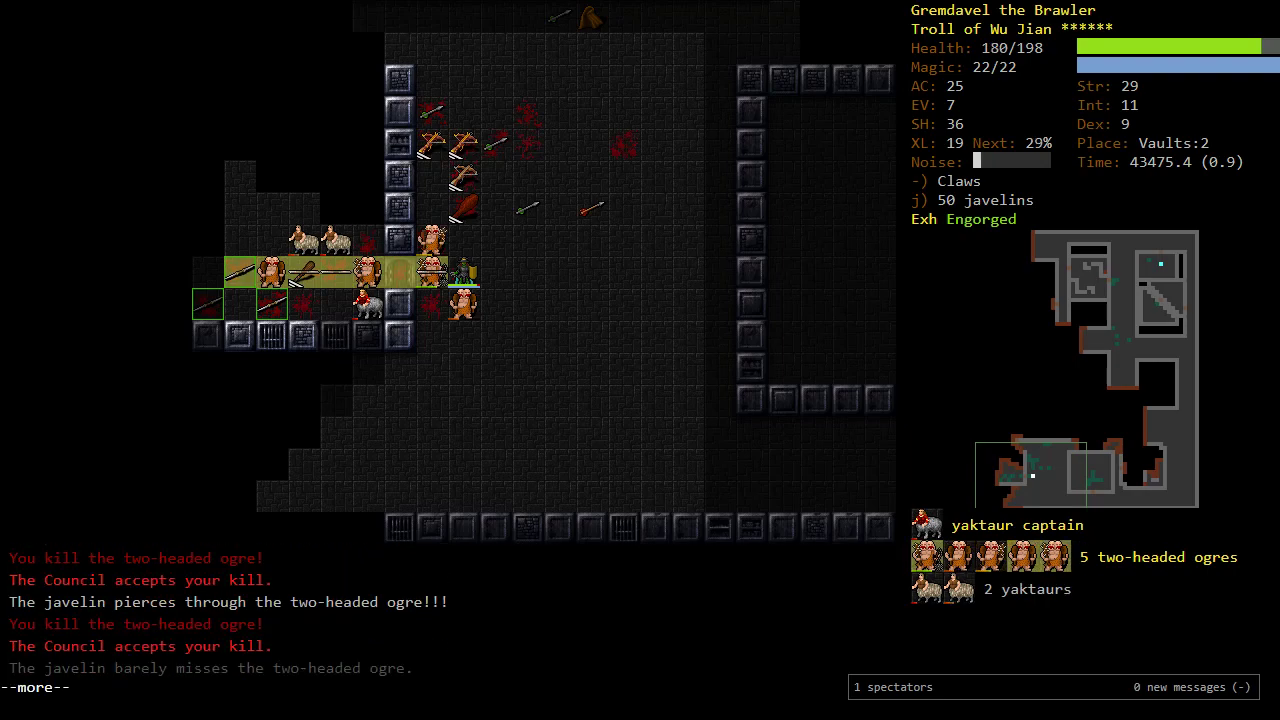
key(Return)
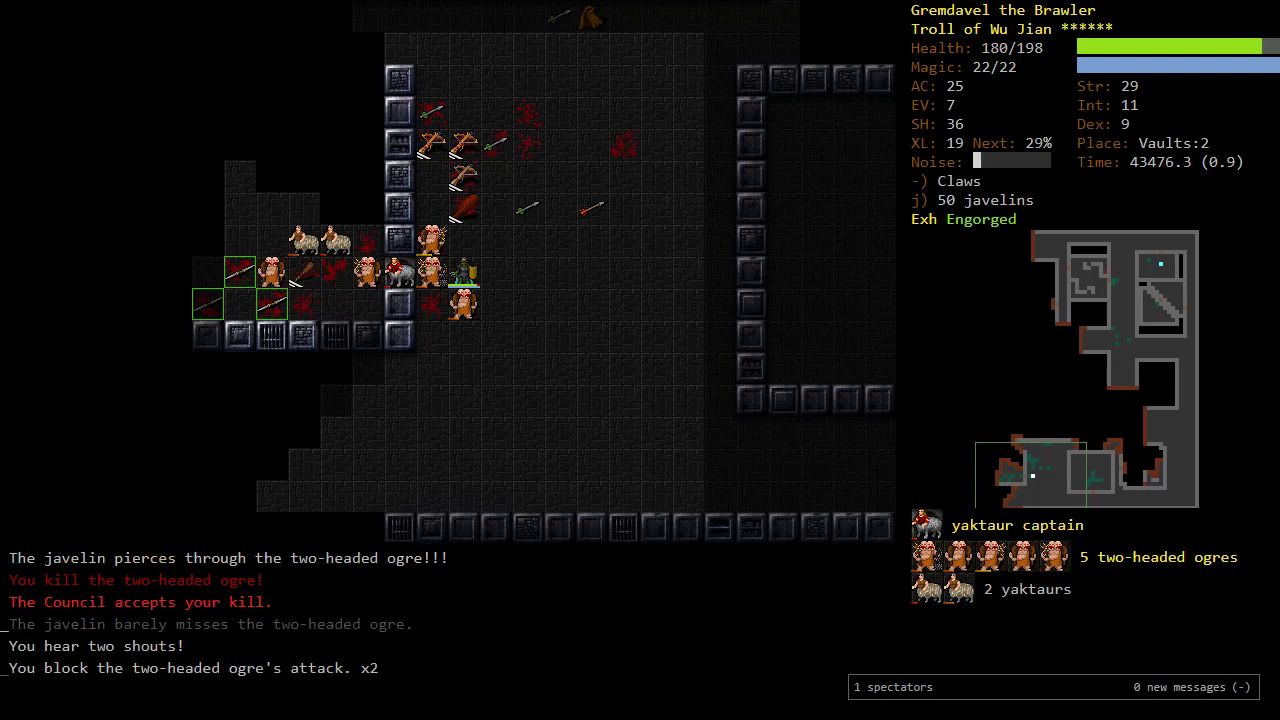
key(b)
Step: Kill the yaktaur captain while surrounded by two-headed ogres
key(Return)
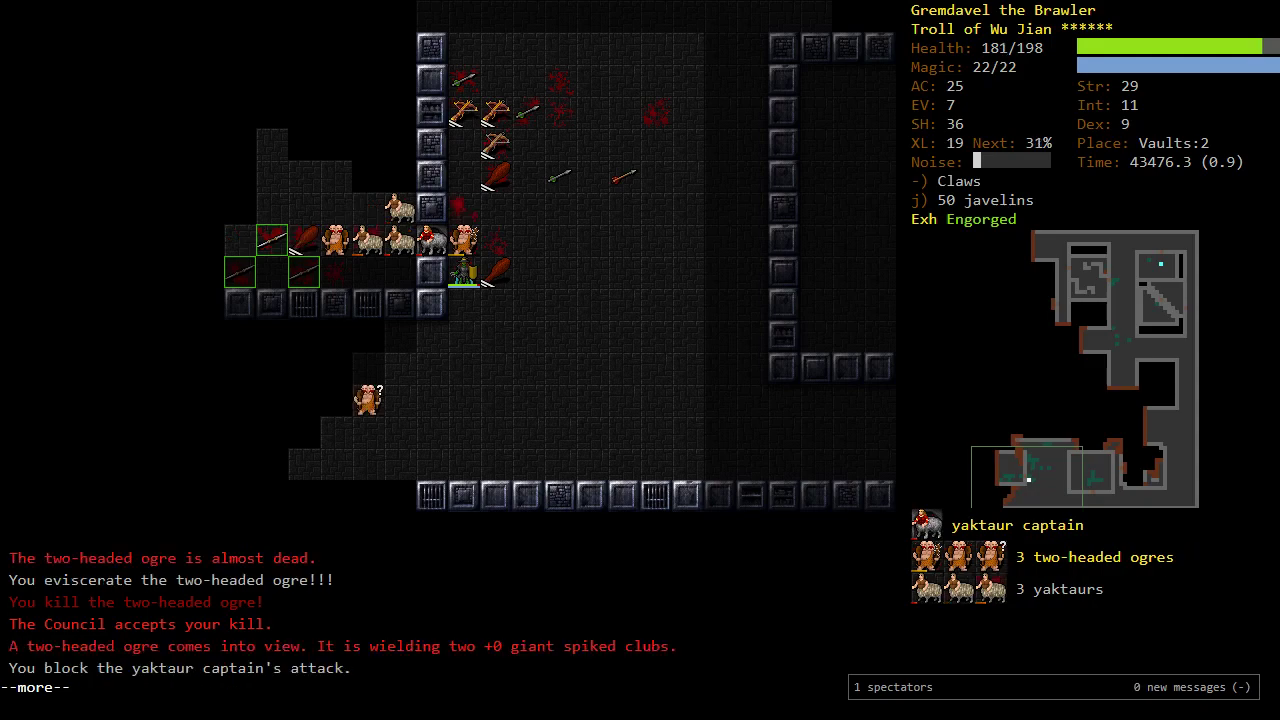
key(Return)
key(y)
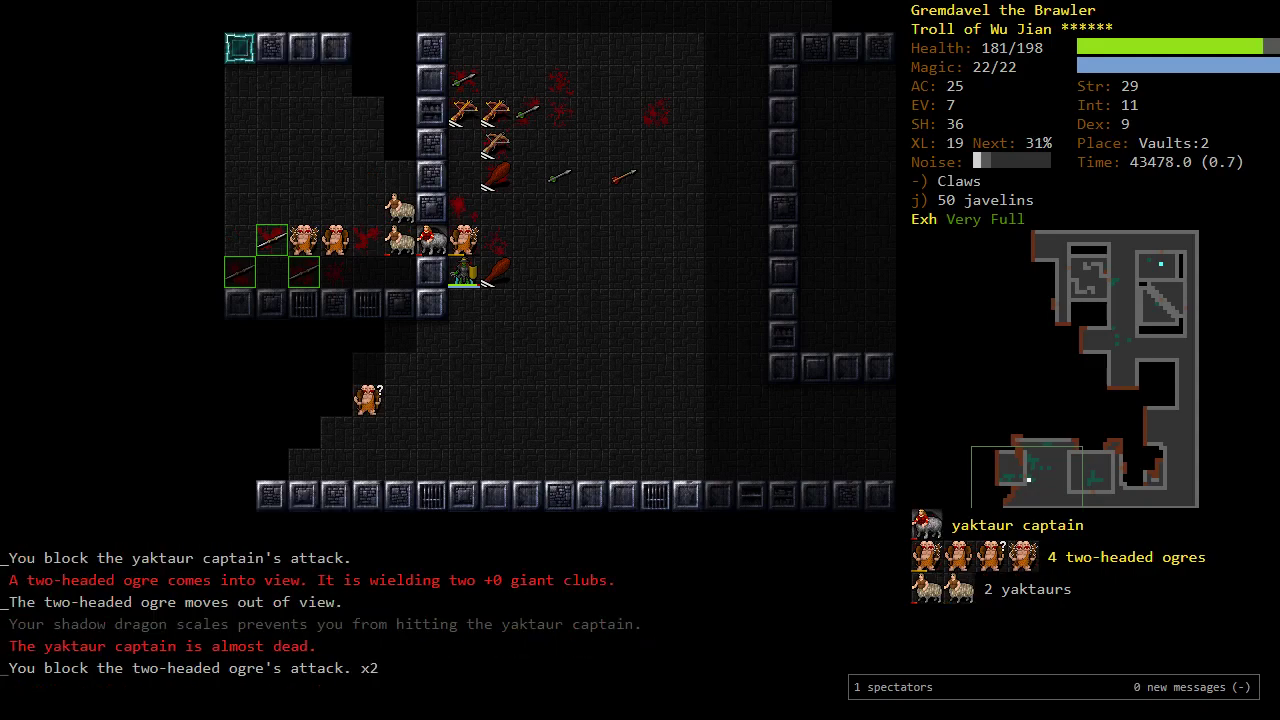
key(y)
key(Return)
key(y)
Step: Fight the two-headed ogres to the northeast, north, south and west
key(u)
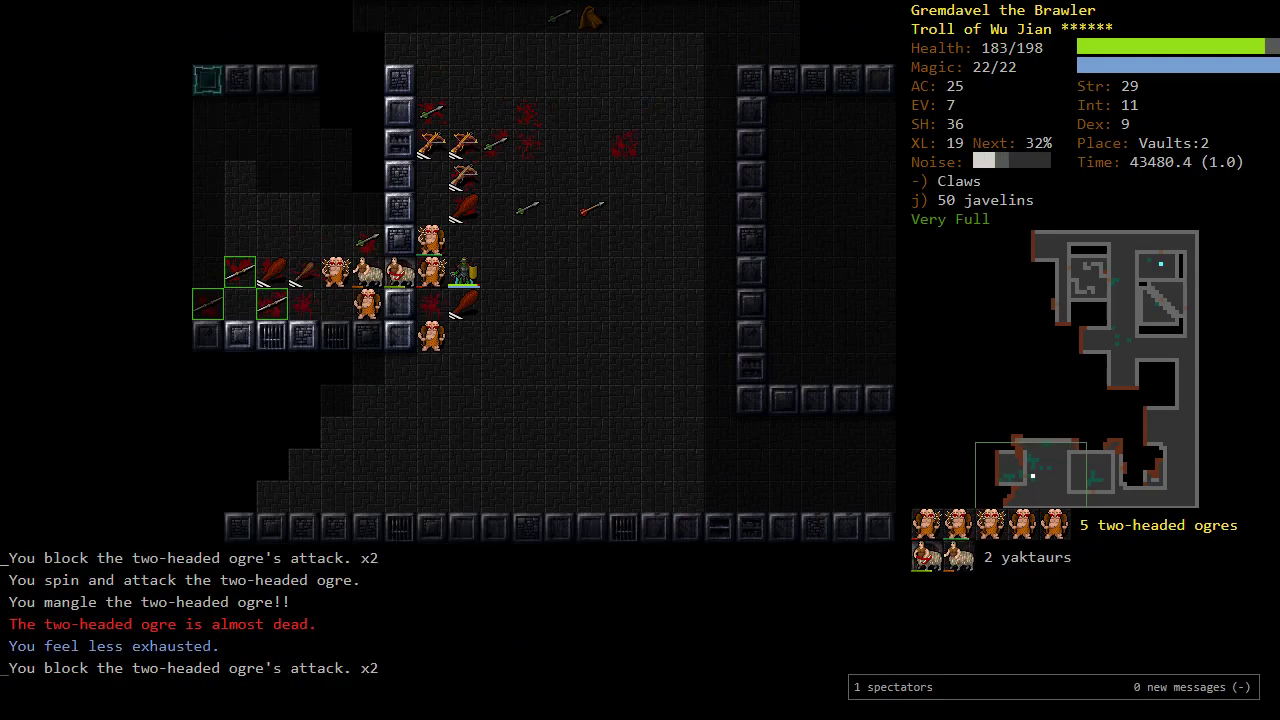
key(k)
key(Return)
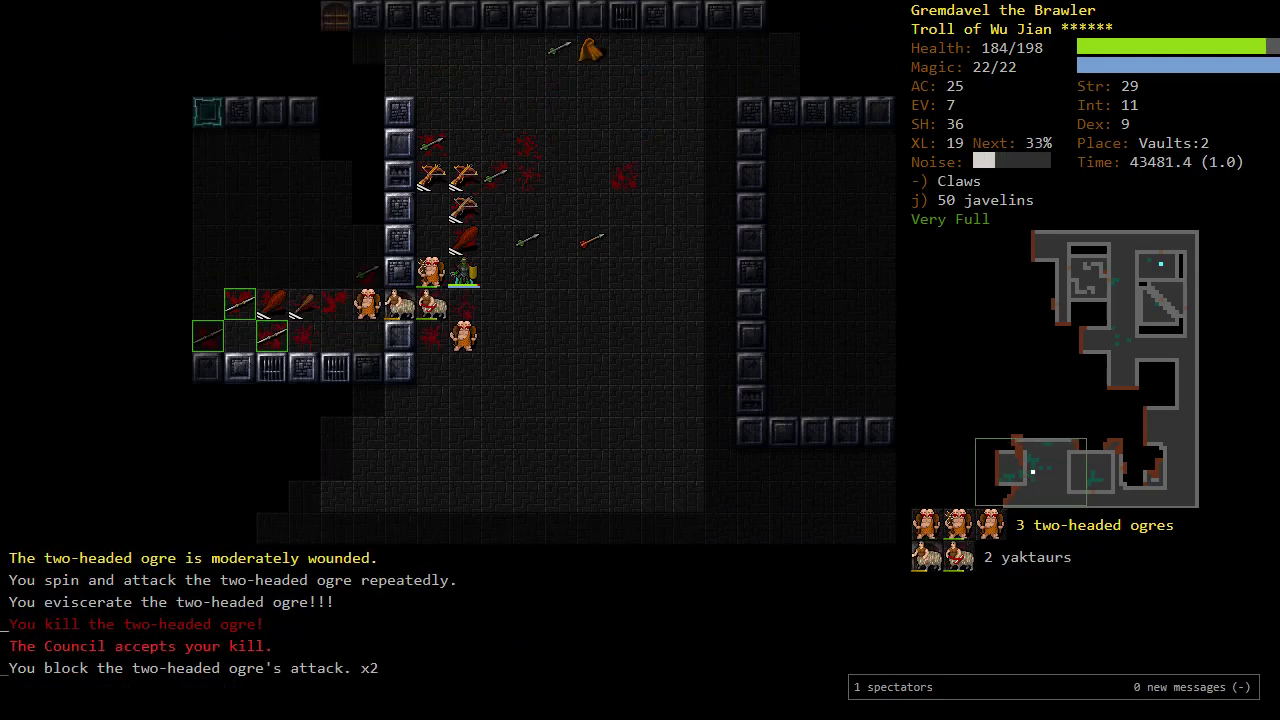
key(j)
key(Return)
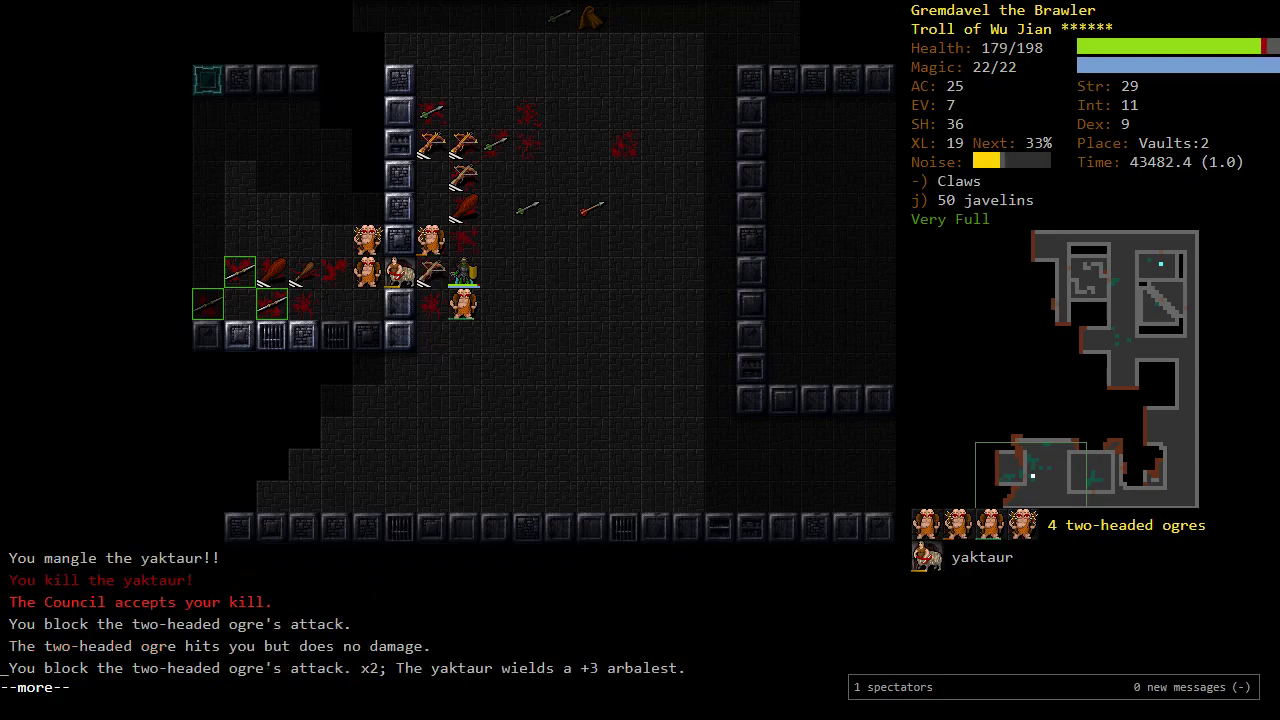
key(Return)
key(h)
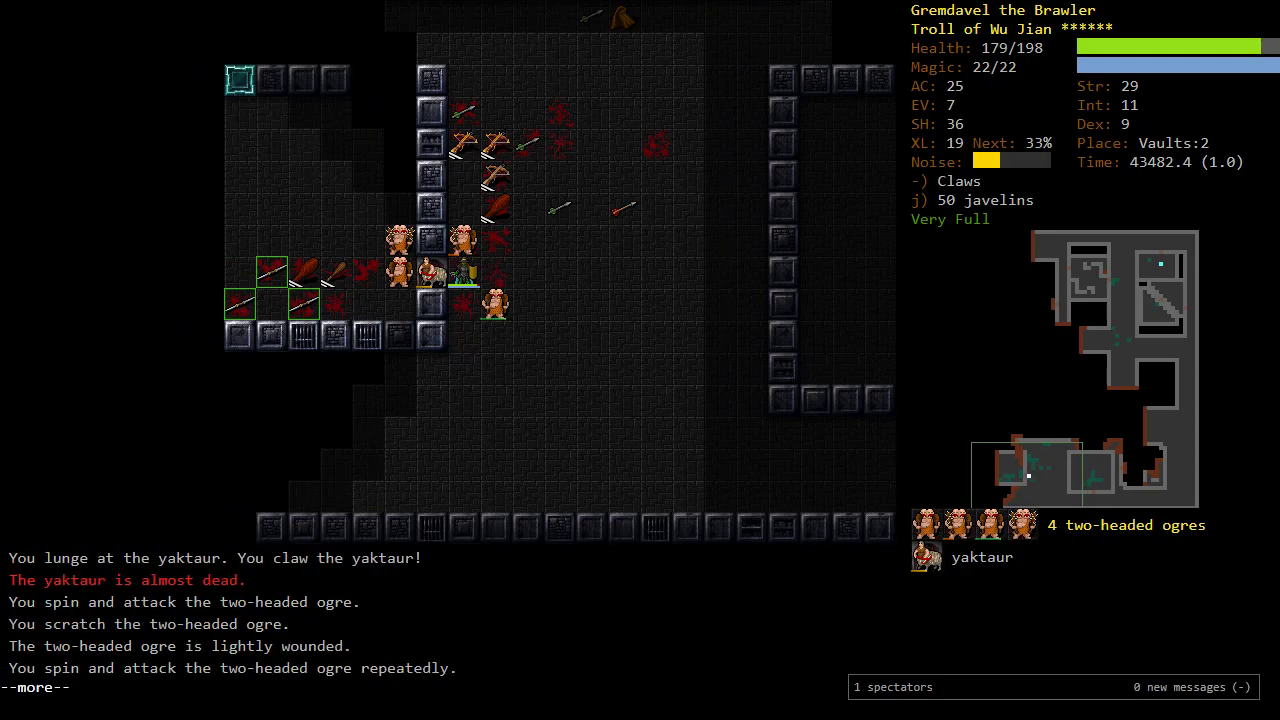
key(Return)
key(Return)
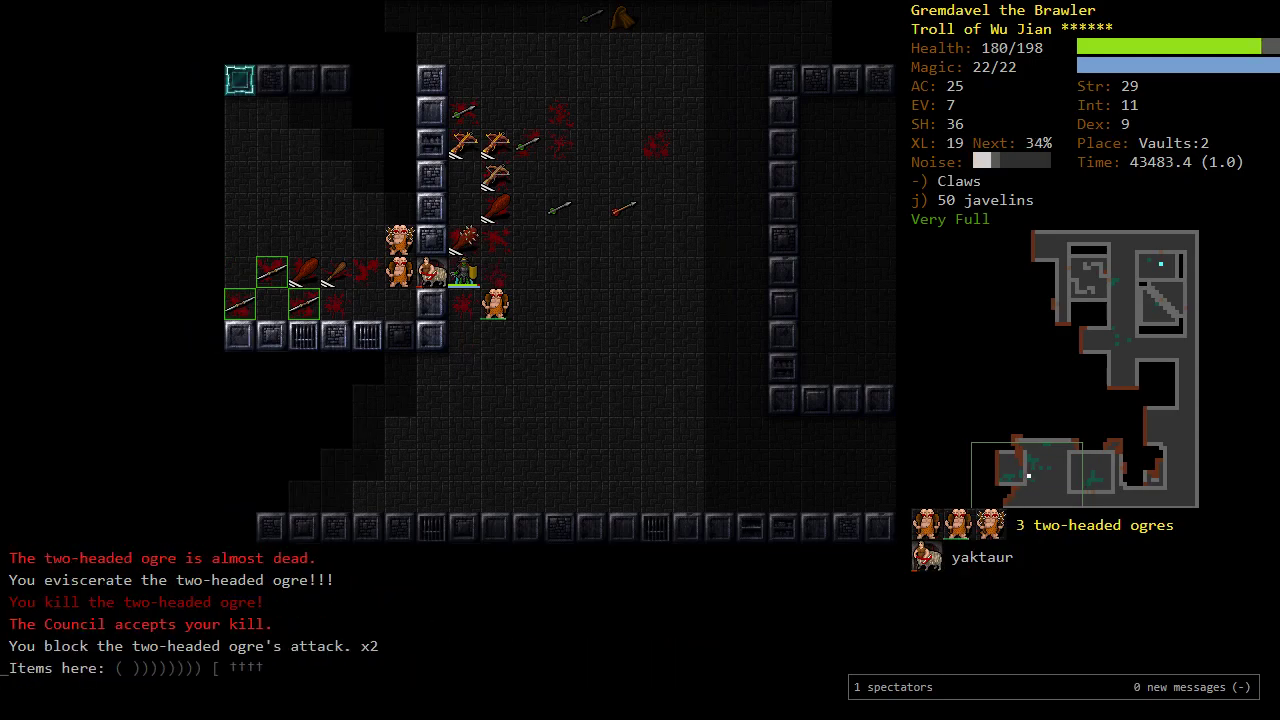
Step: Lunge west and northeast to kill the last two-headed ogres
key(l)
key(Return)
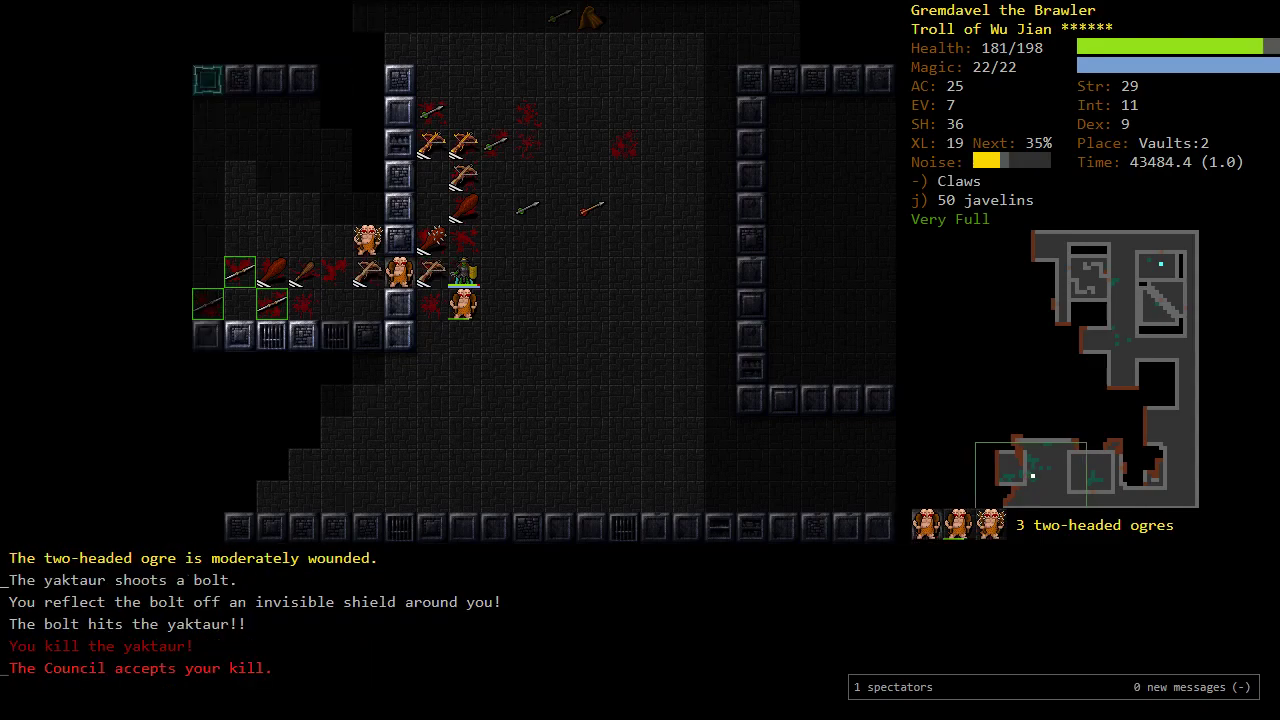
key(h)
key(Return)
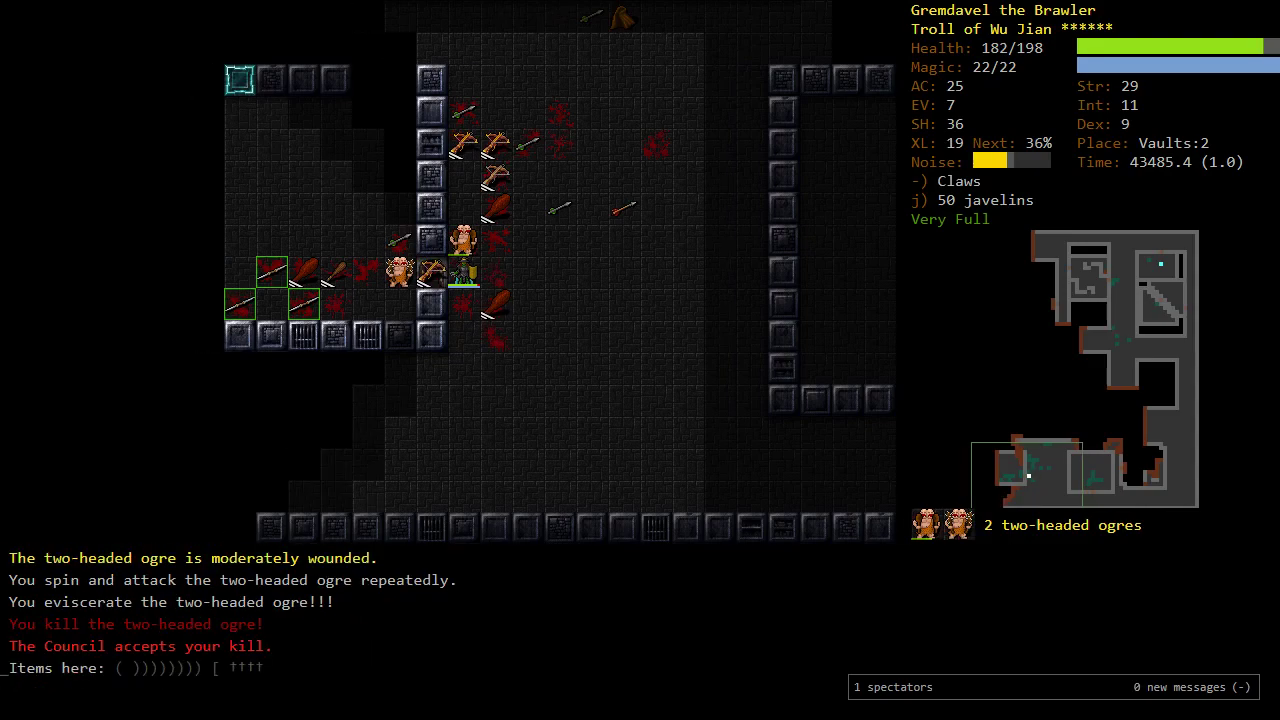
key(h)
key(Return)
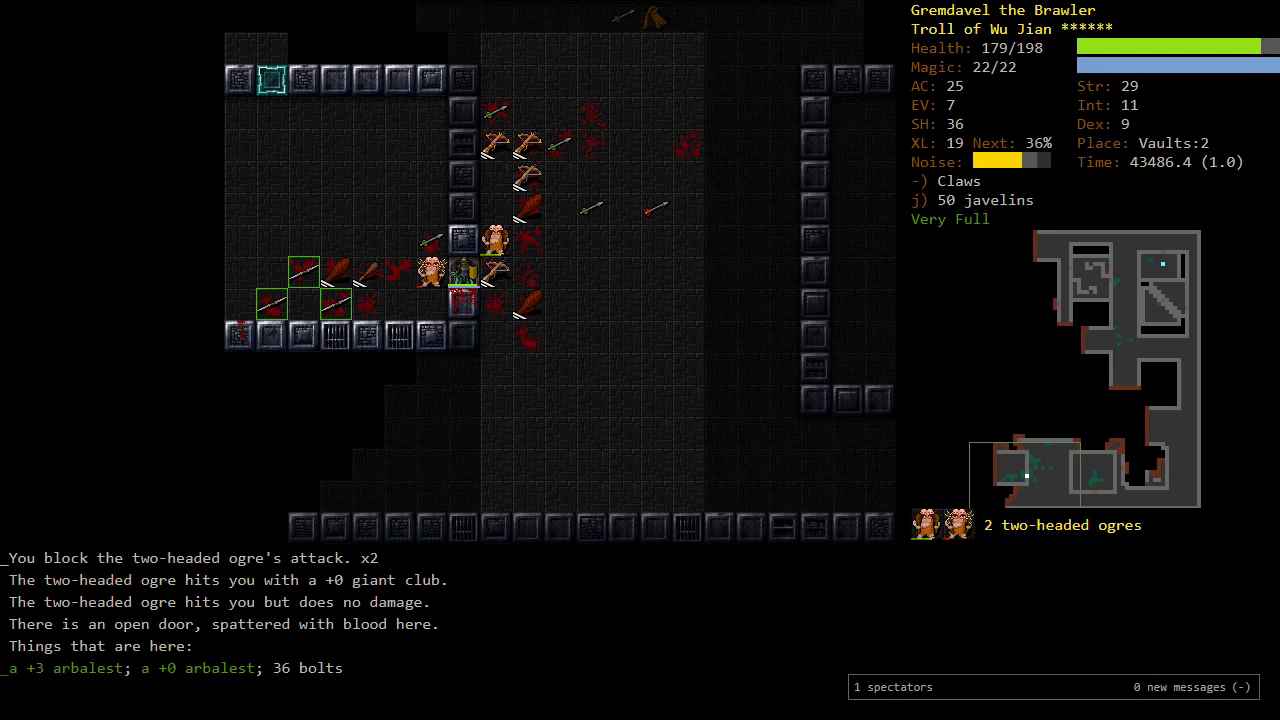
key(h)
key(h)
key(u)
Step: Butcher the two-headed ogre and yaktaur corpses, then move to the next item pile
key(u)
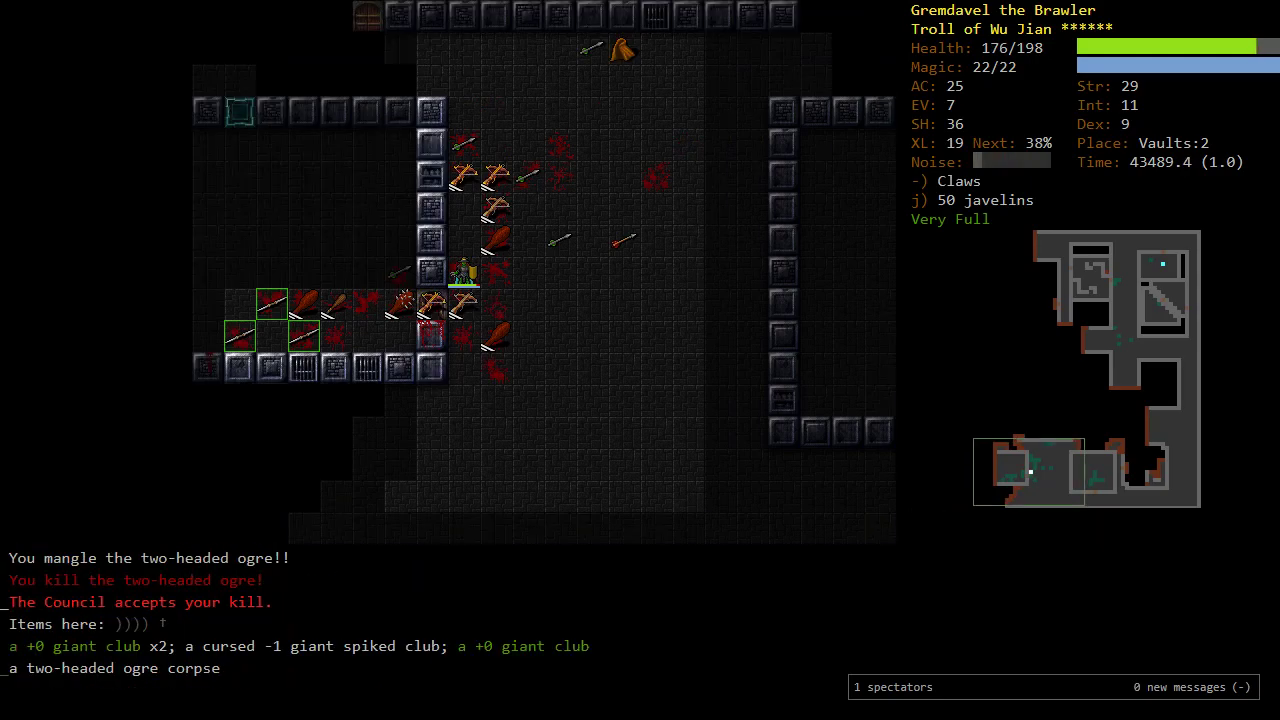
key(c)
key(u)
key(k)
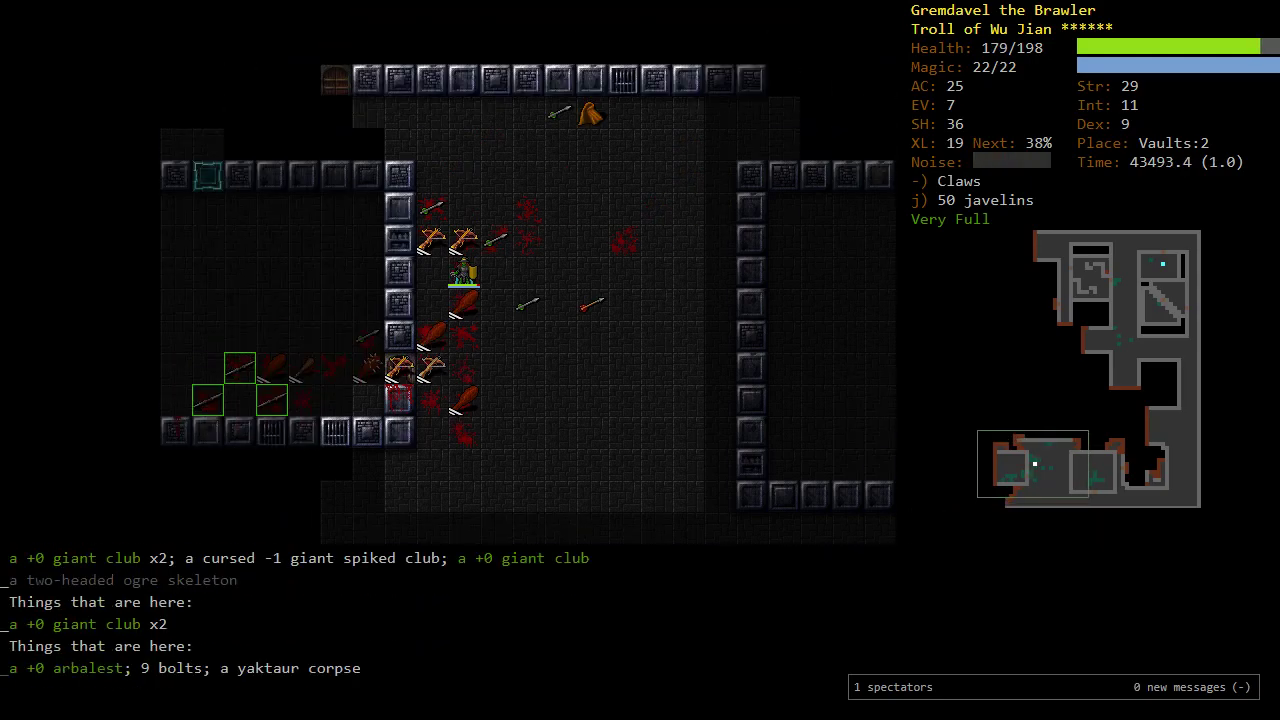
key(c)
key(k)
key(h)
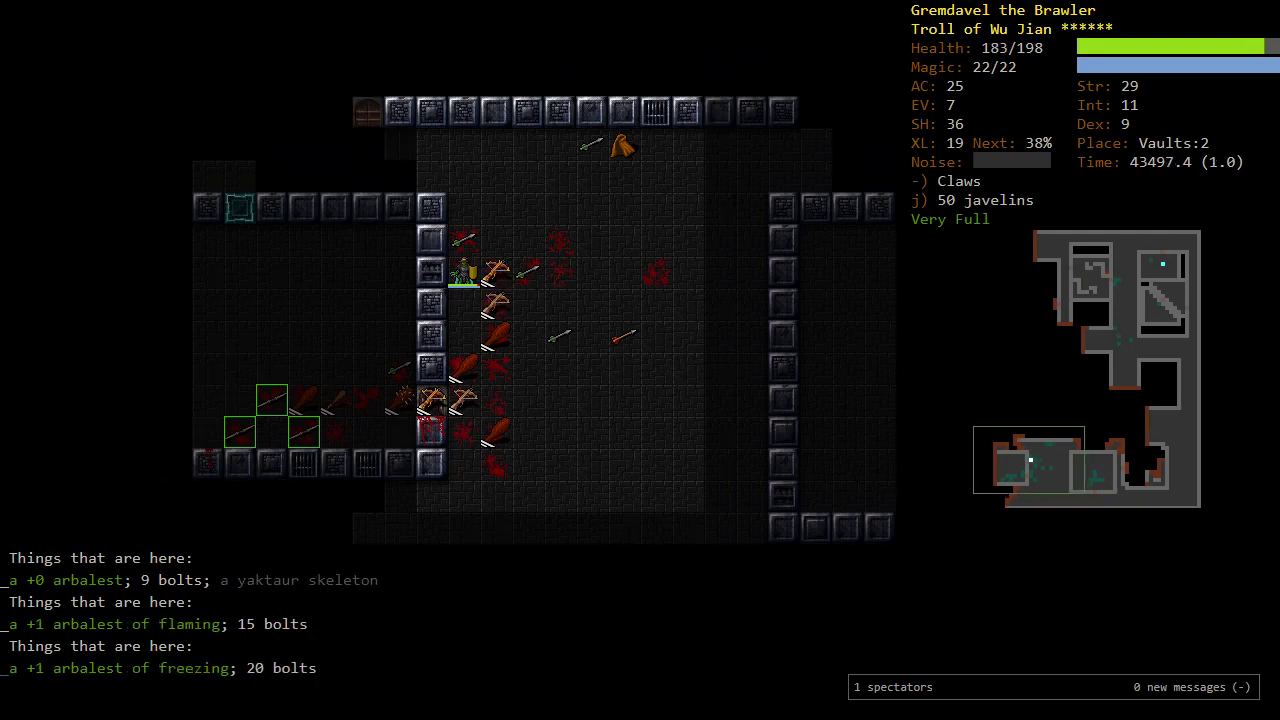
Step: Butcher all the ogre corpses on the giant club pile and check its items
key(n)
key(j)
key(j)
key(j)
key(j)
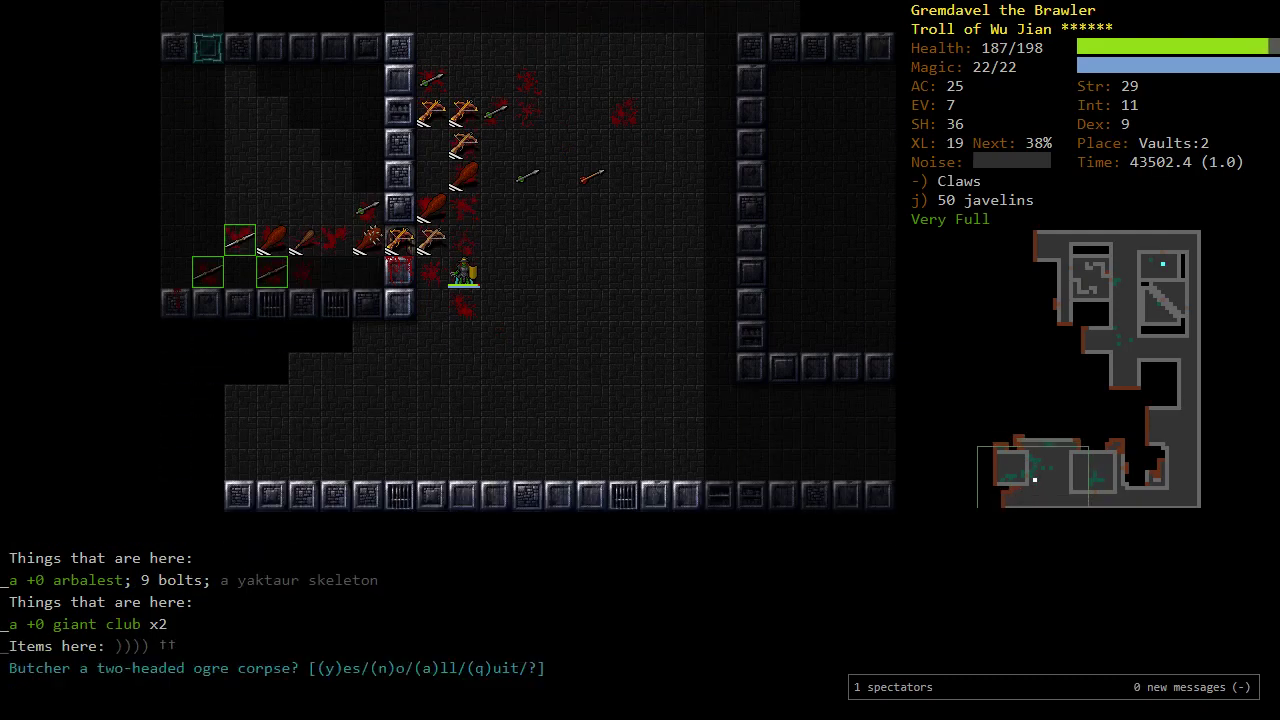
key(a)
key(g)
key(Escape)
Step: Go through the door, butcher more ogre corpses and pick up the teleportation scroll
key(h)
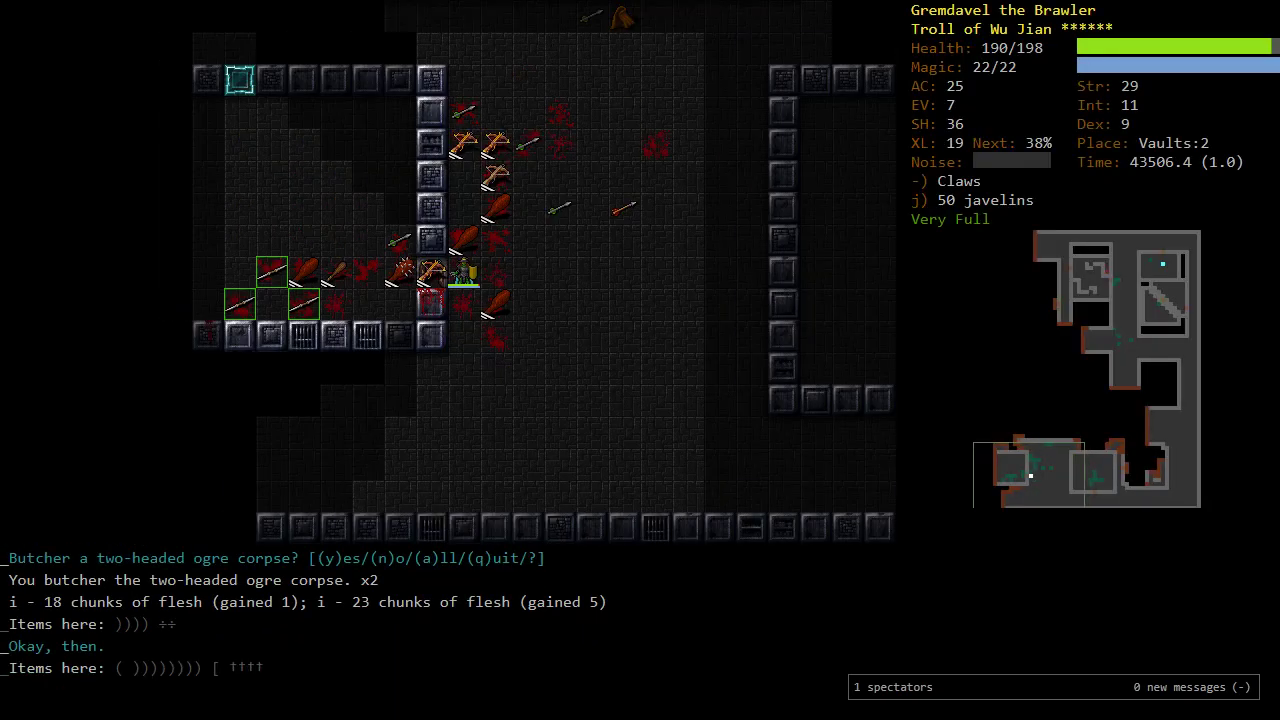
key(h)
key(y)
key(g)
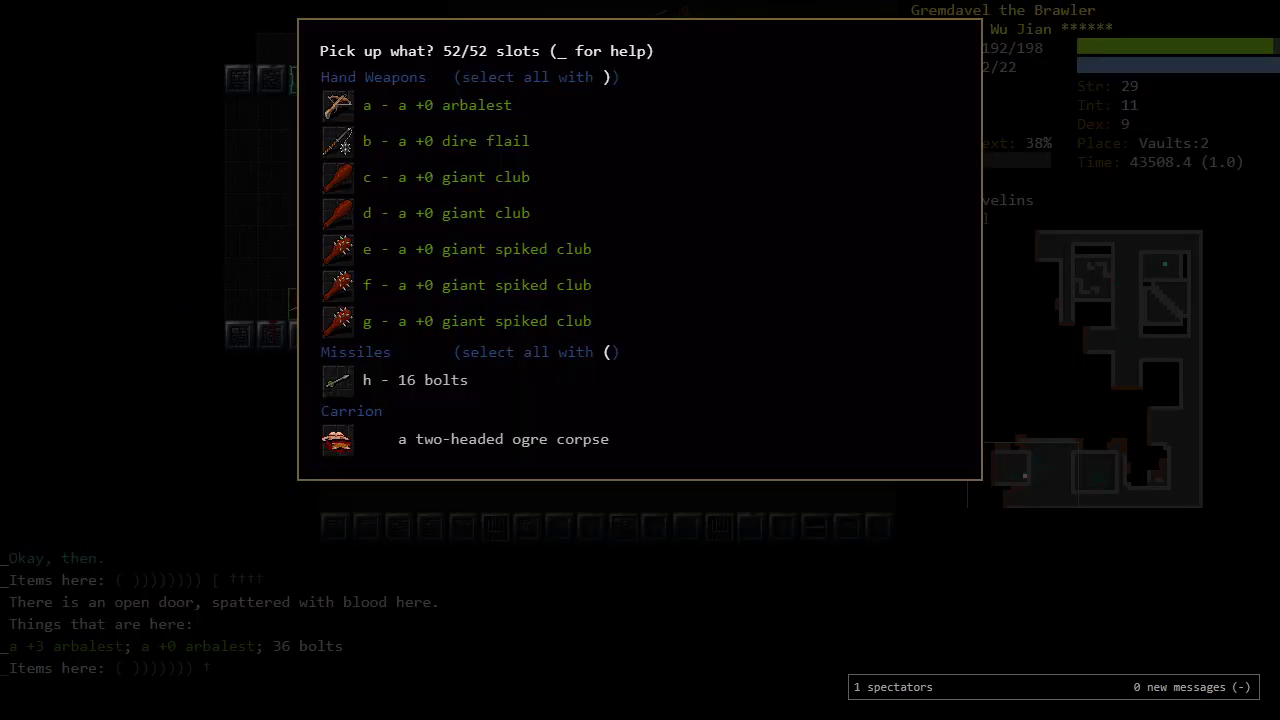
key(Escape)
key(c)
key(h)
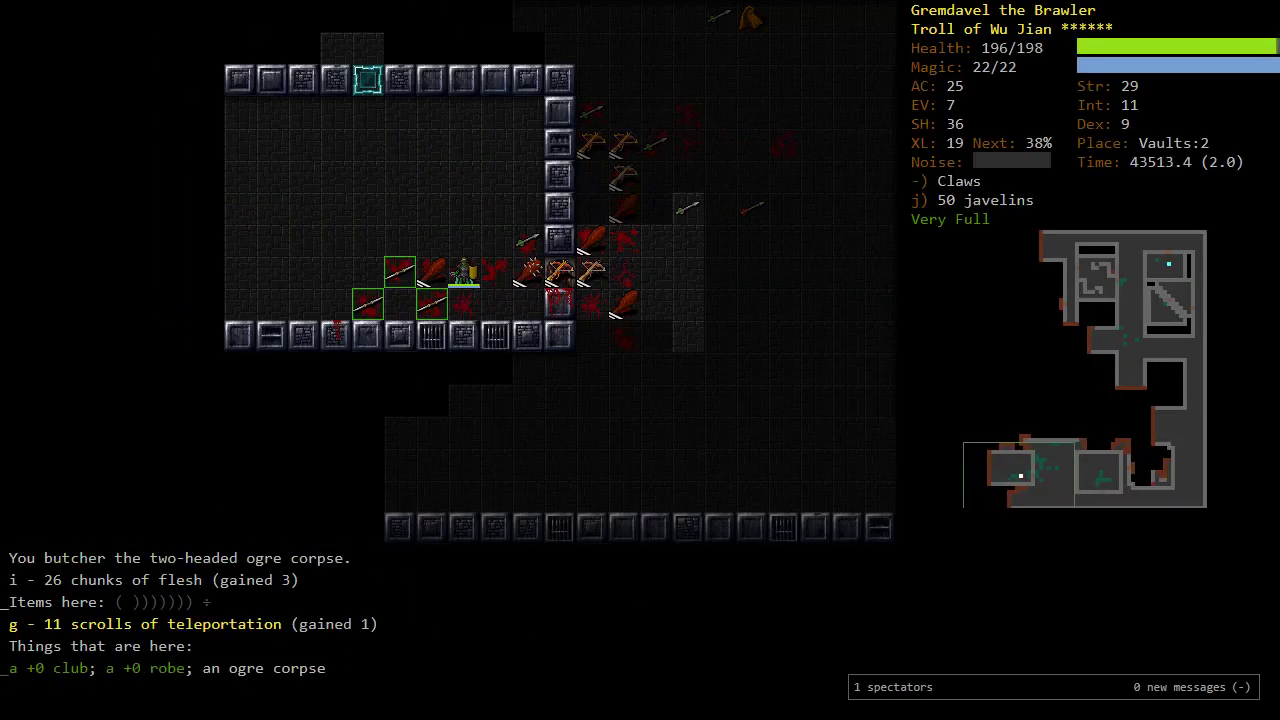
key(c)
key(h)
Step: Gather the six thrown javelins, bringing the stack back to 56
key(c)
key(j)
key(y)
key(b)
key(y)
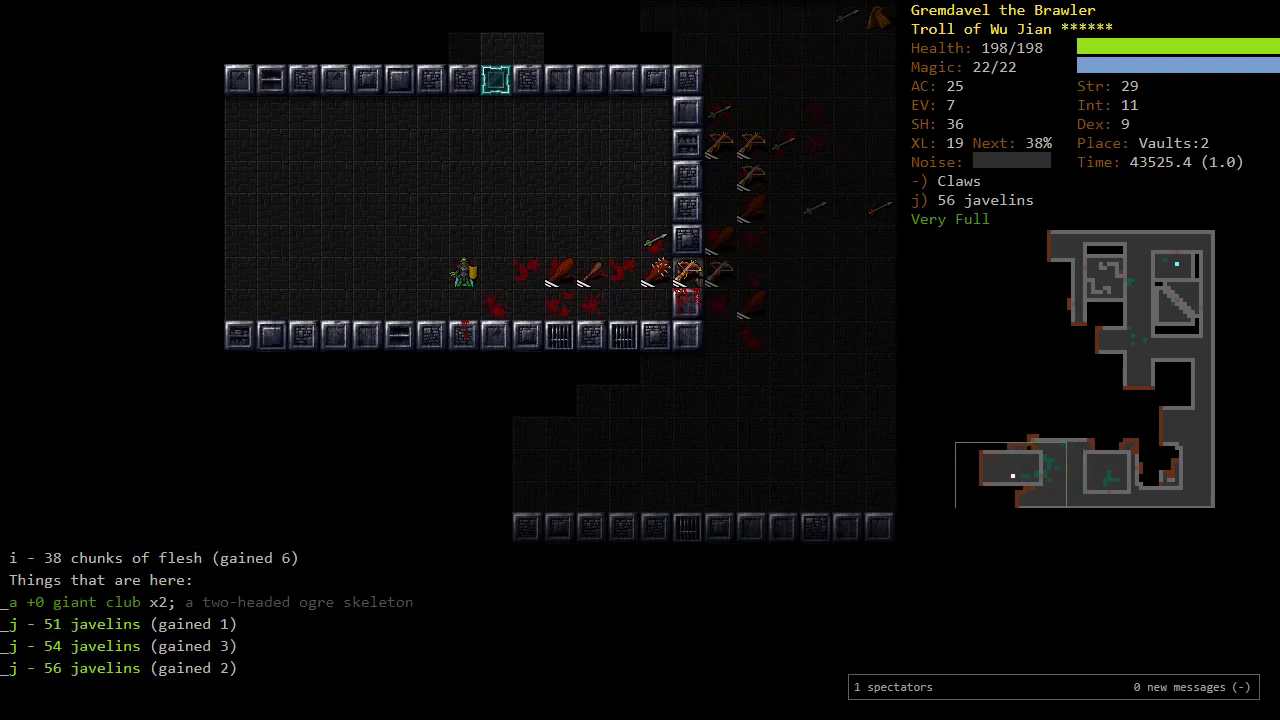
key(h)
key(h)
key(o)
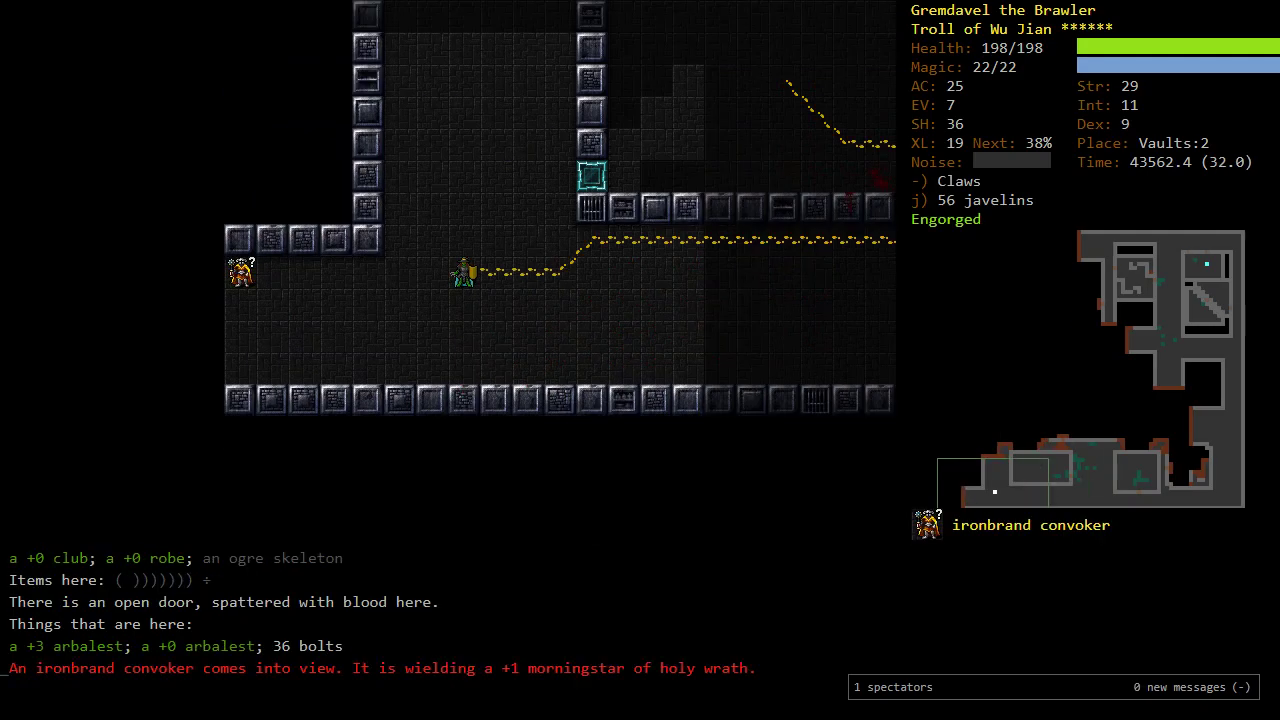
Step: Lunge to kill the ironbrand convoker and butcher its human corpse for flesh
key(y)
key(y)
key(s)
key(s)
key(s)
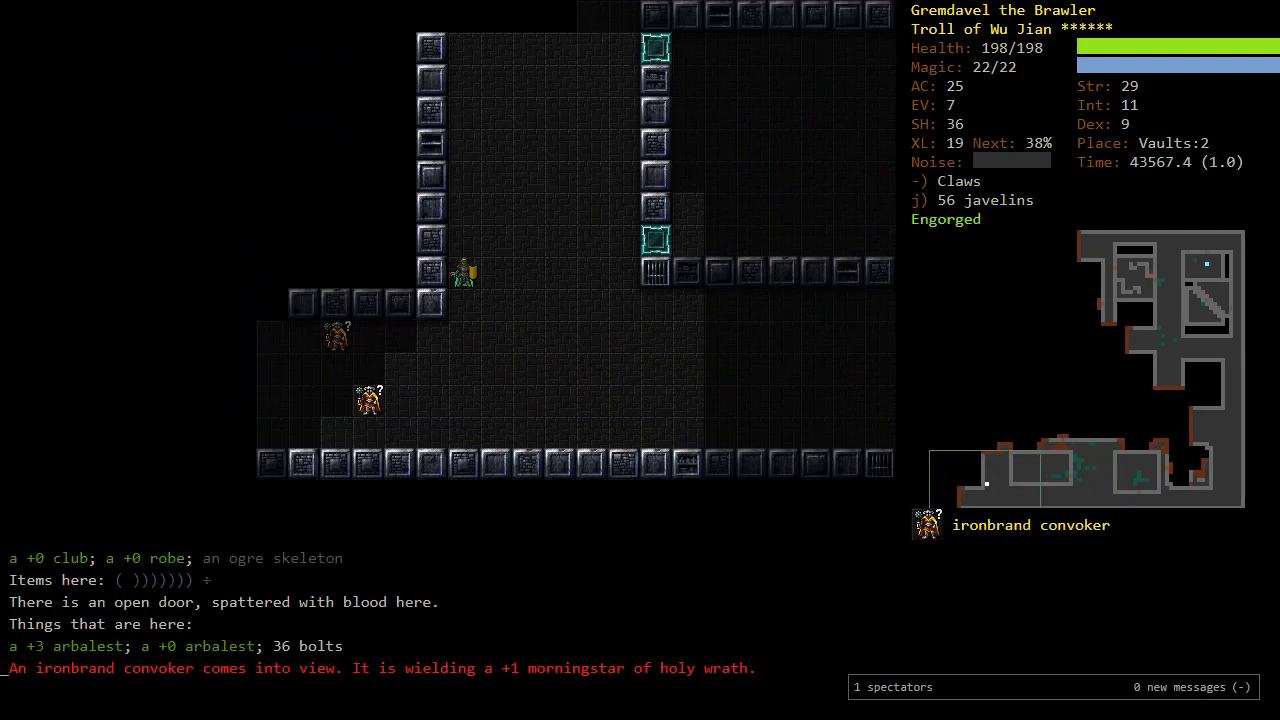
key(j)
key(b)
key(b)
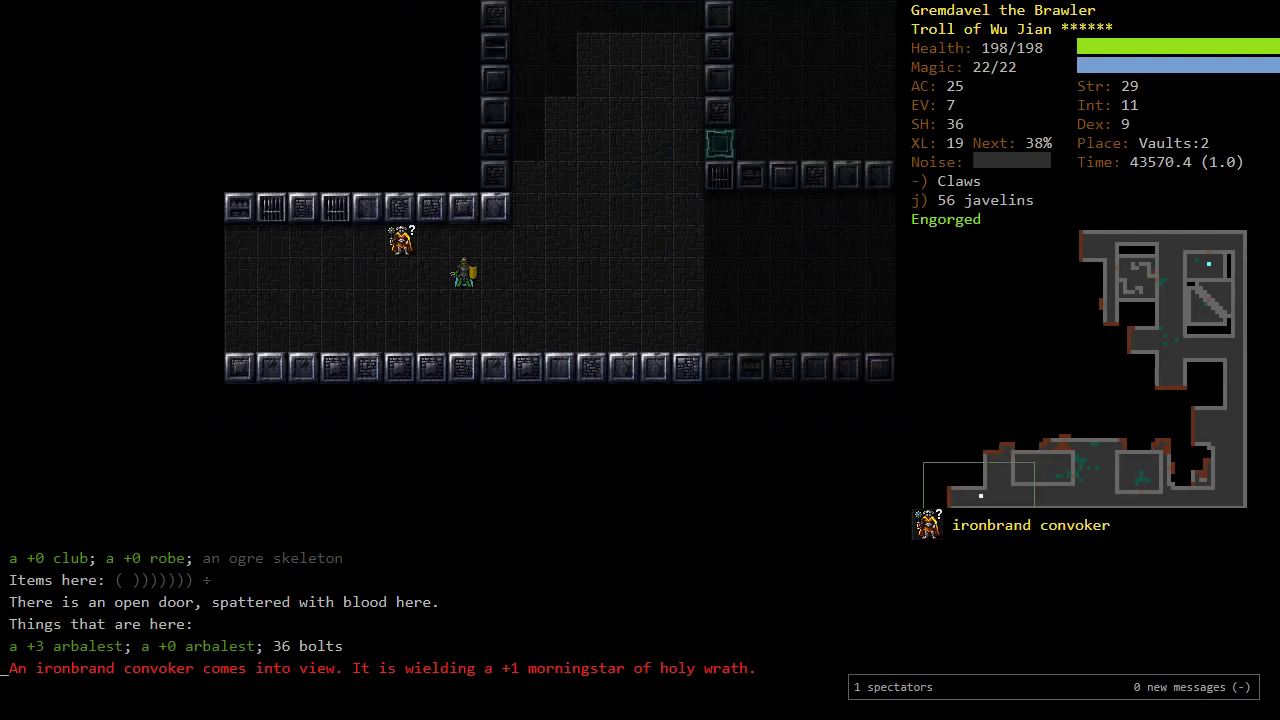
key(y)
key(h)
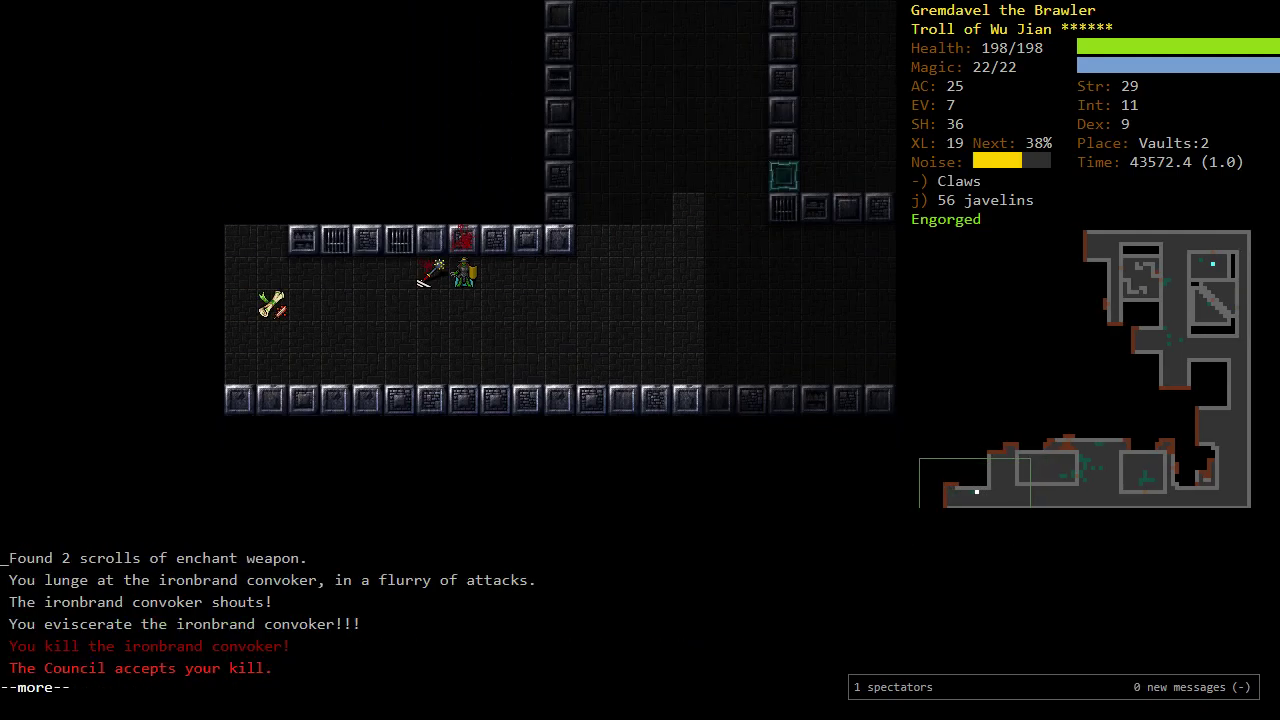
key(Return)
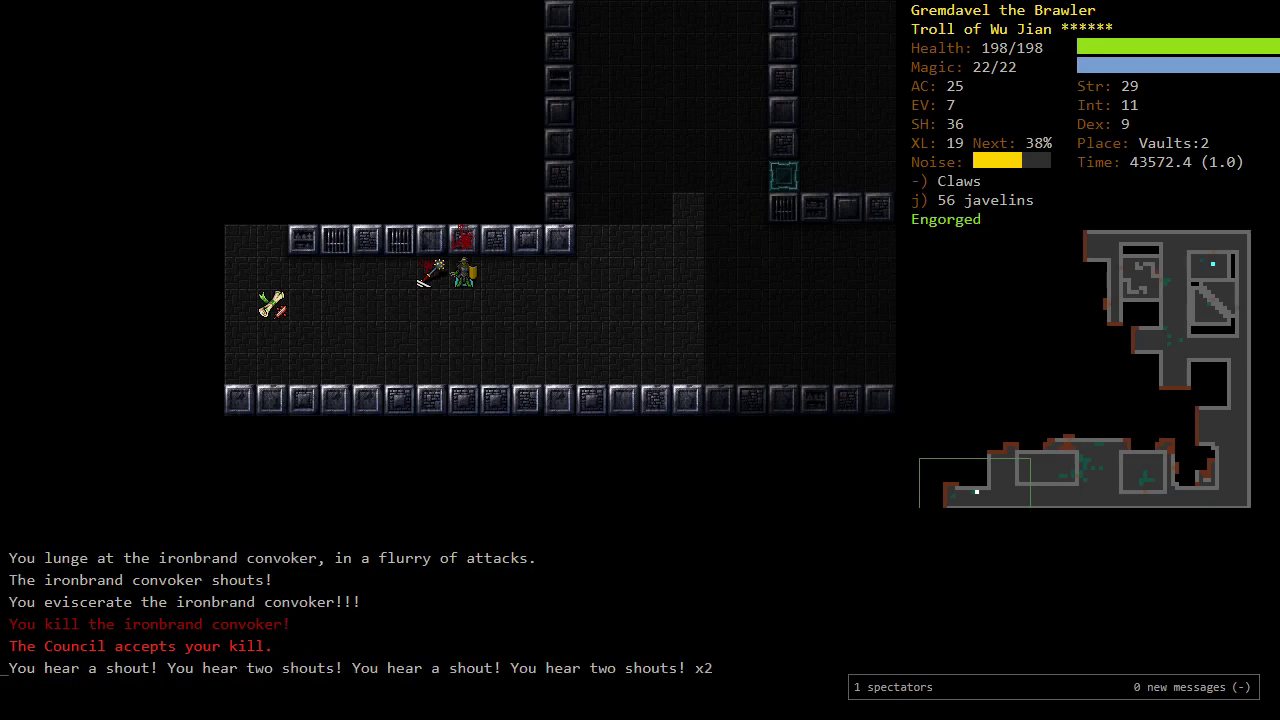
key(h)
key(c)
key(h)
key(h)
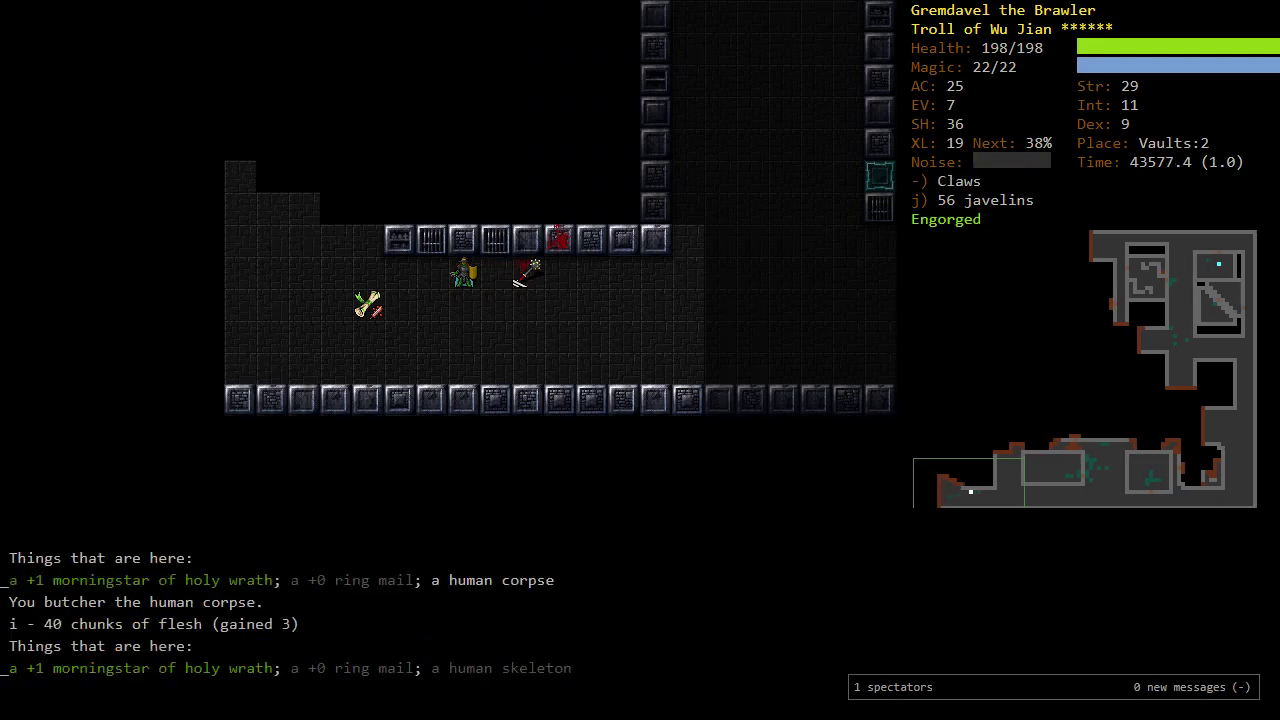
key(h)
key(h)
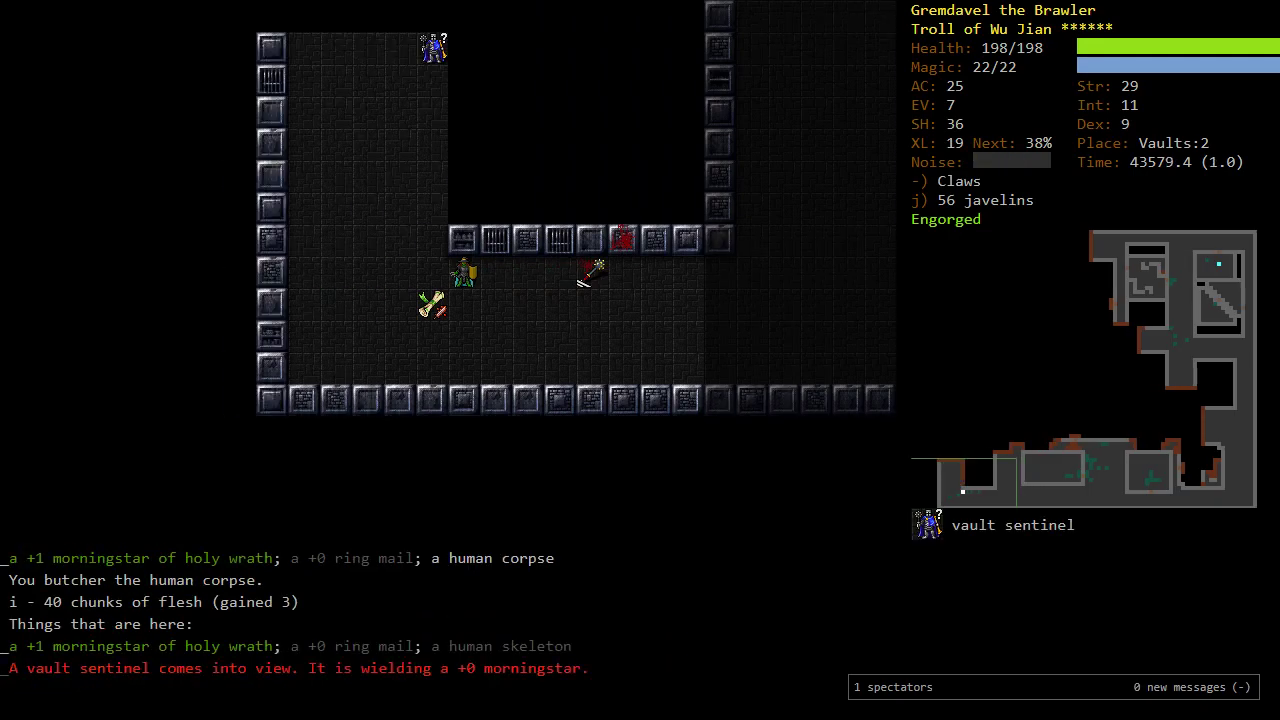
Step: Scout the new room, back away from the ogre group, then attack the wizard
key(y)
key(k)
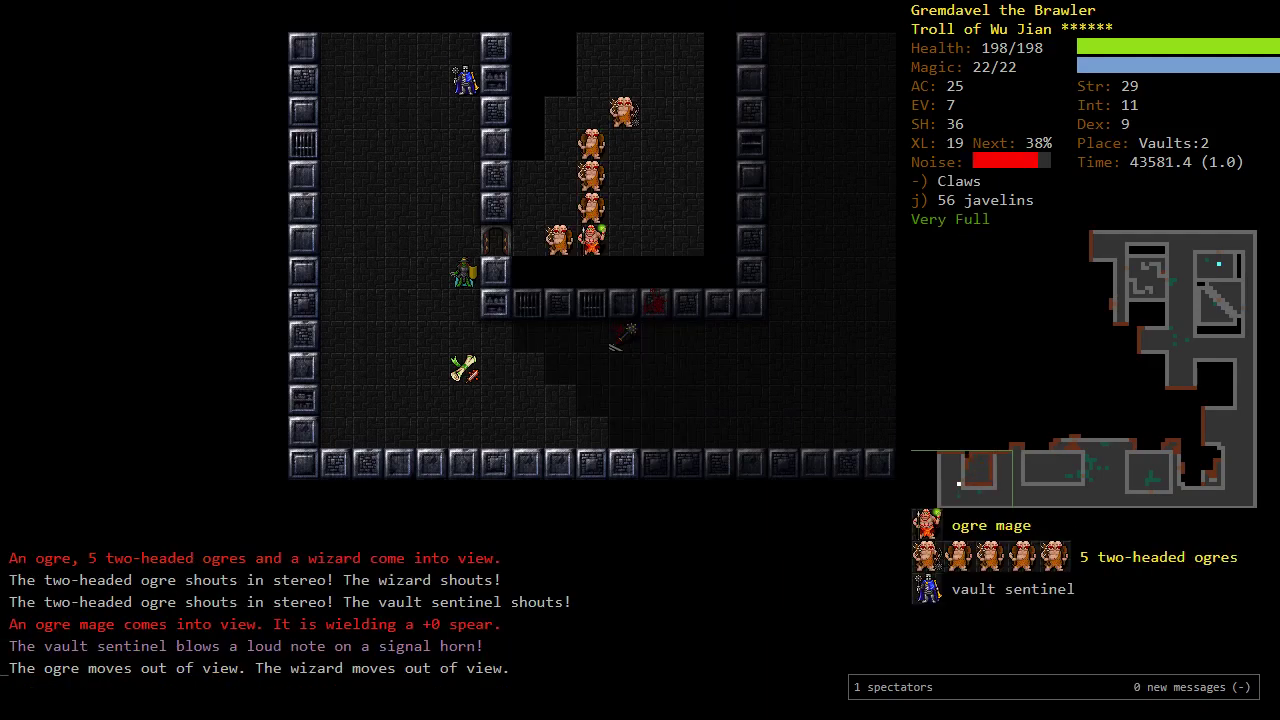
key(j)
key(n)
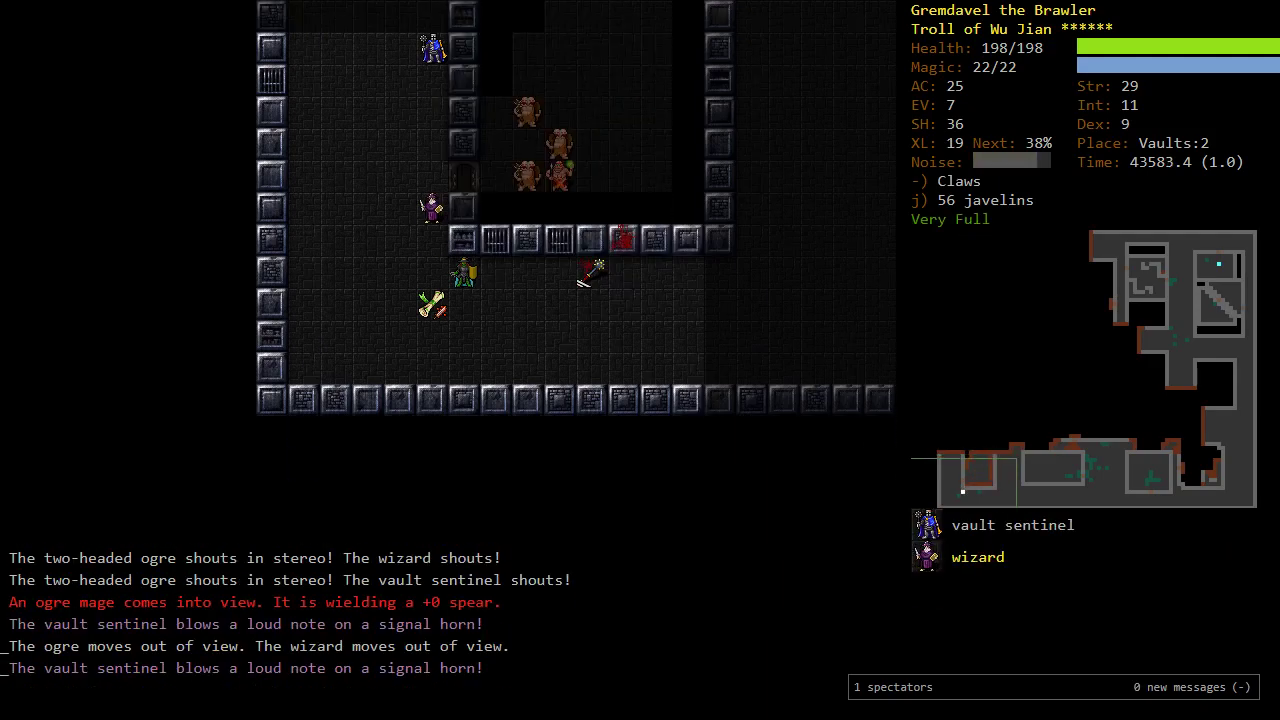
key(l)
key(h)
key(h)
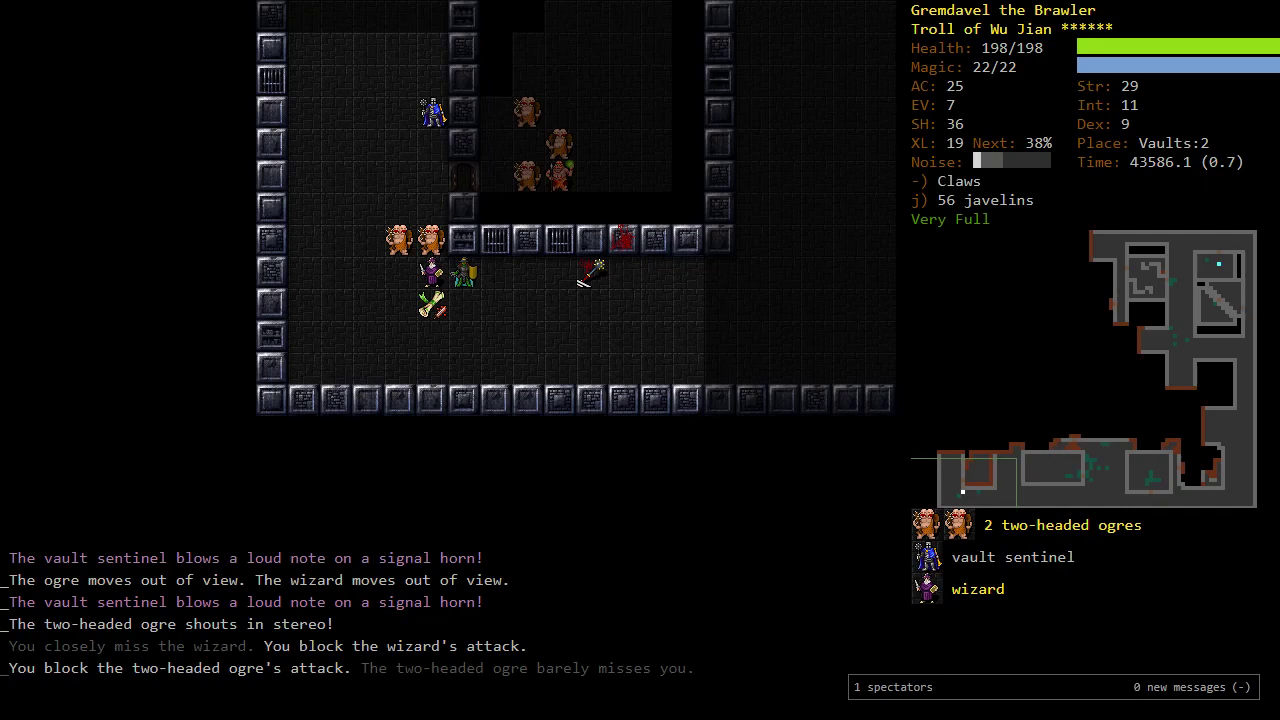
key(h)
key(h)
key(h)
key(h)
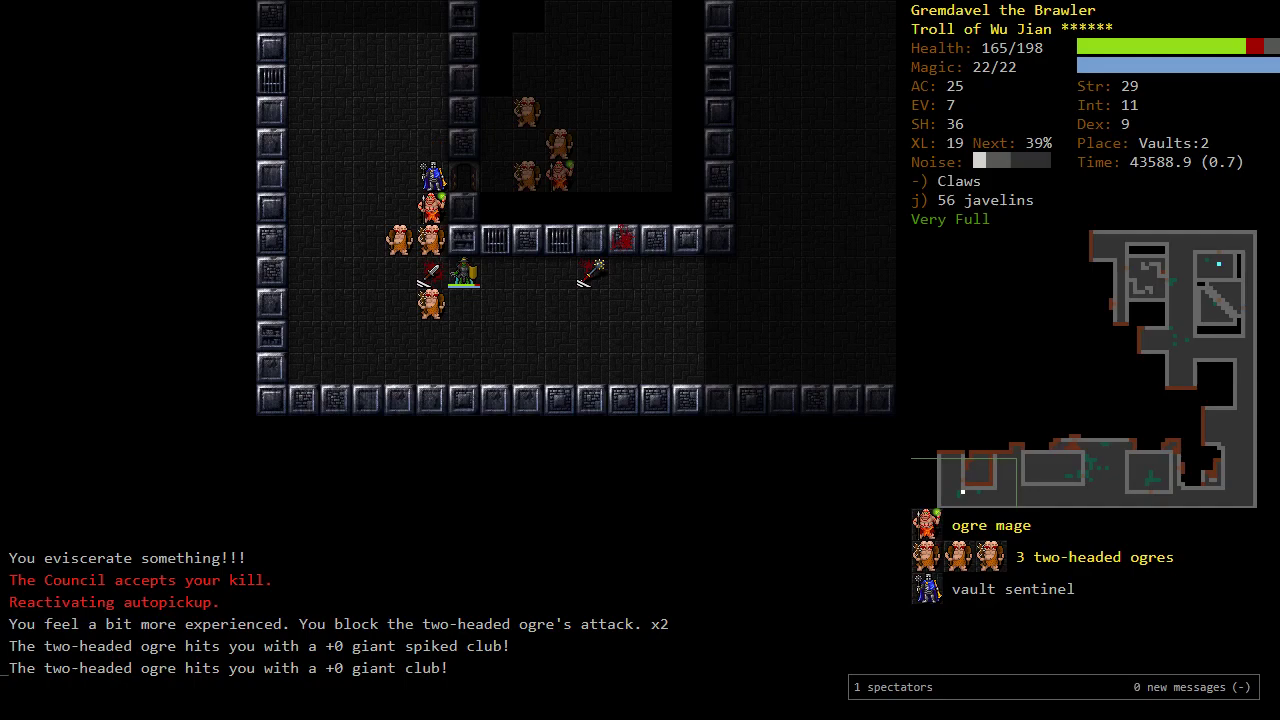
Step: Examine the dagger west of the troll and cancel an evoke
key(x)
key(h)
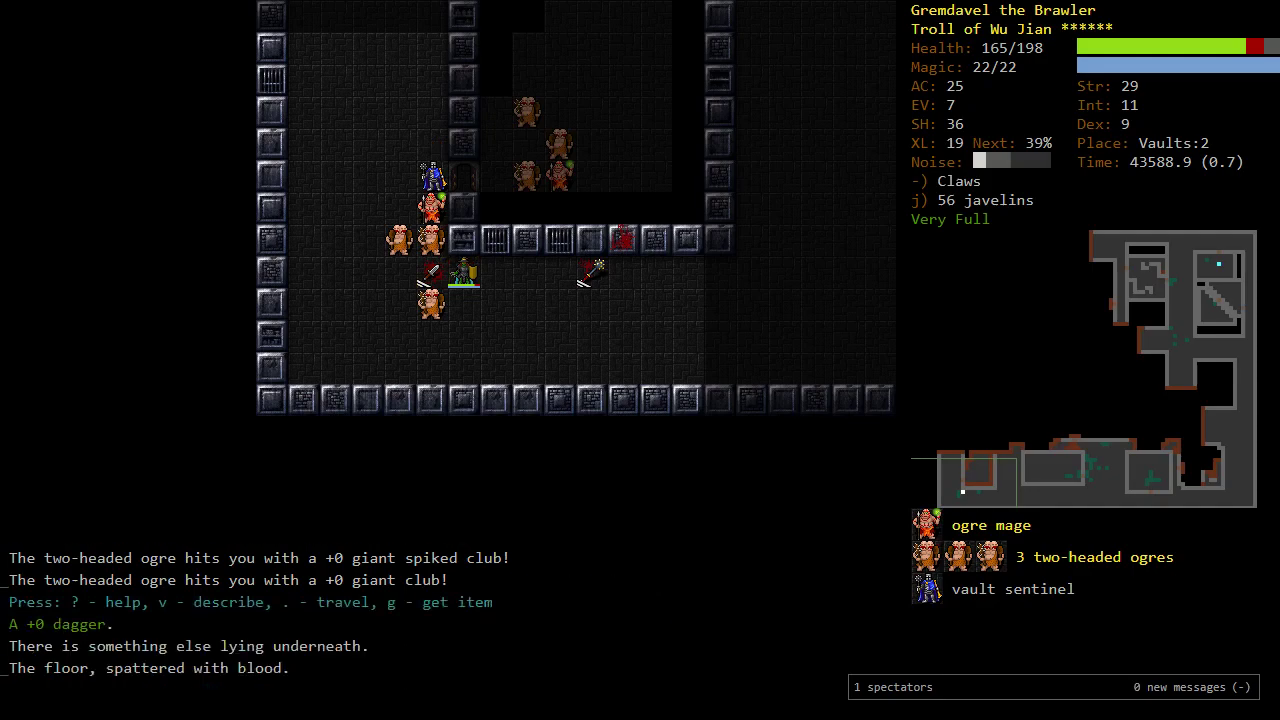
key(V)
key(Escape)
Step: Throw two javelins at the ogre mage and vault sentinel, killing the ogre mage
key(f)
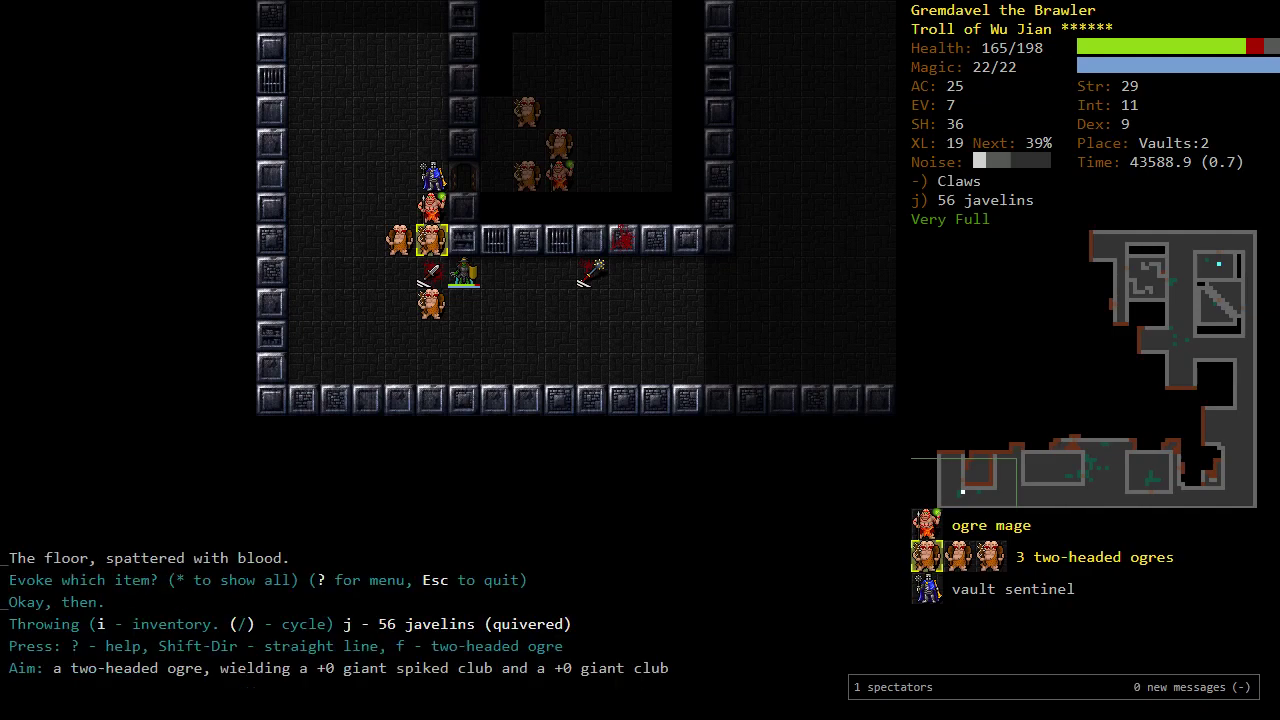
key(k)
key(k)
key(Return)
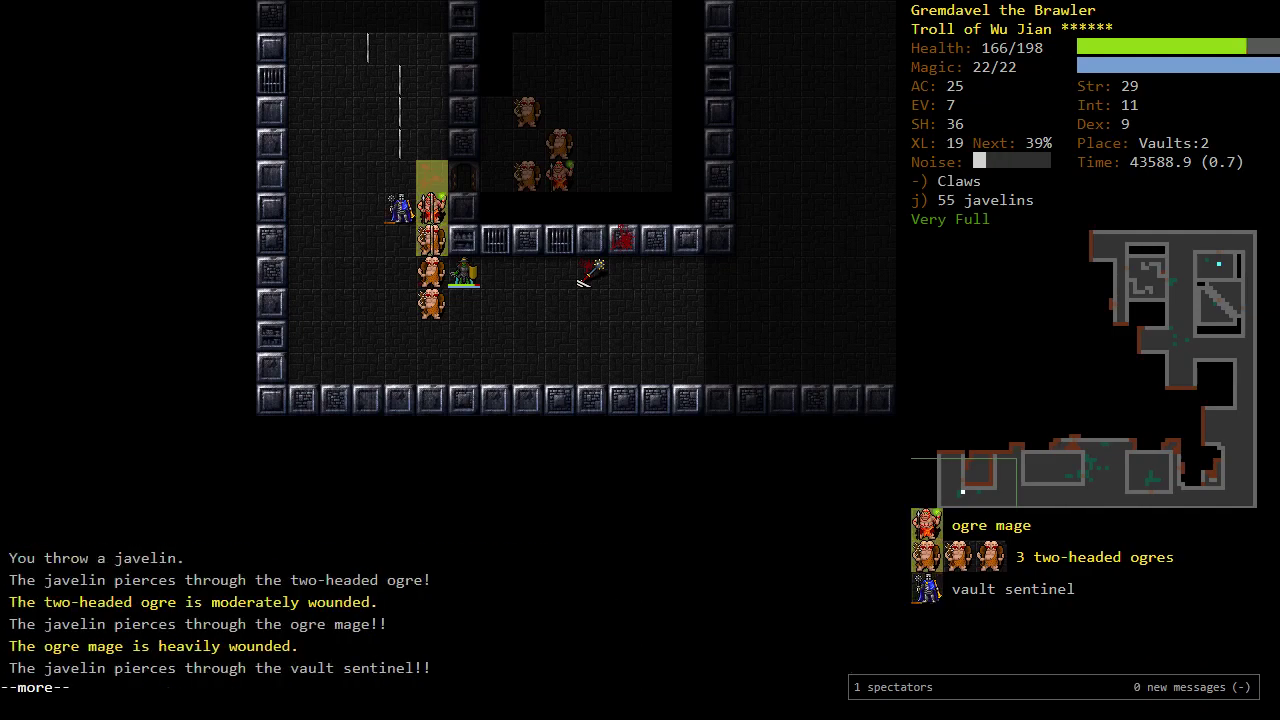
key(Return)
key(f)
key(k)
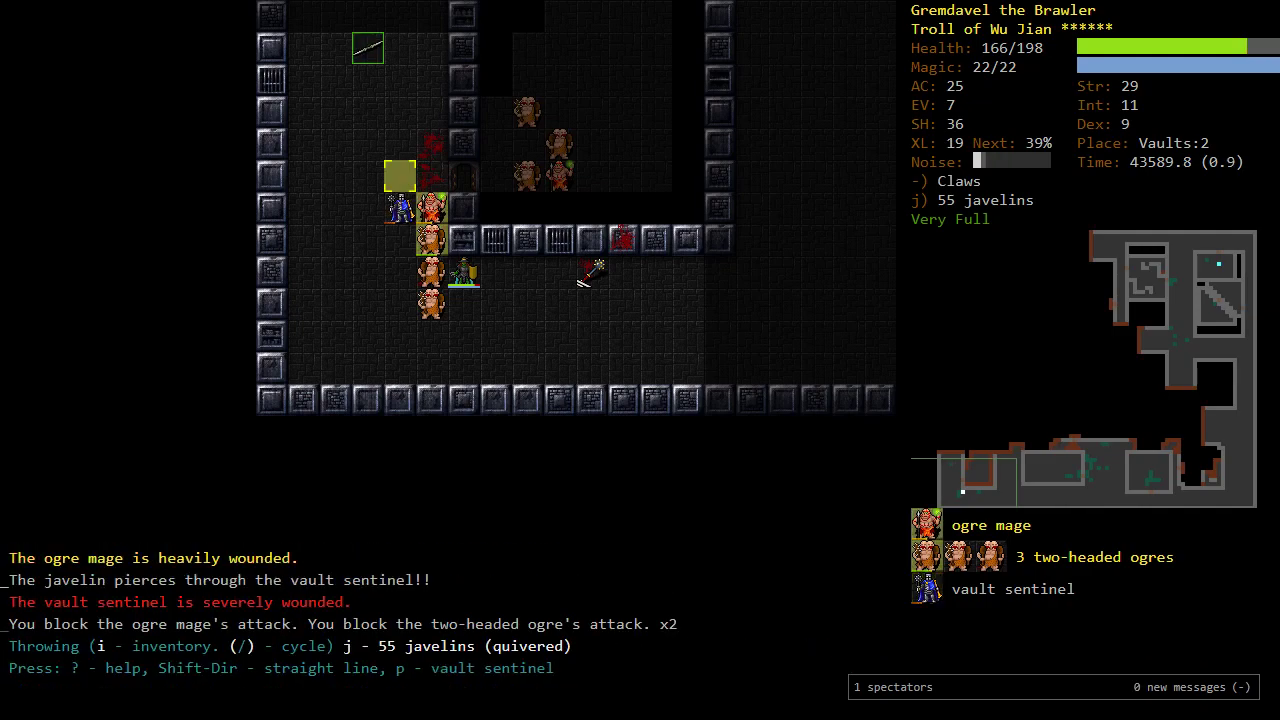
key(l)
key(j)
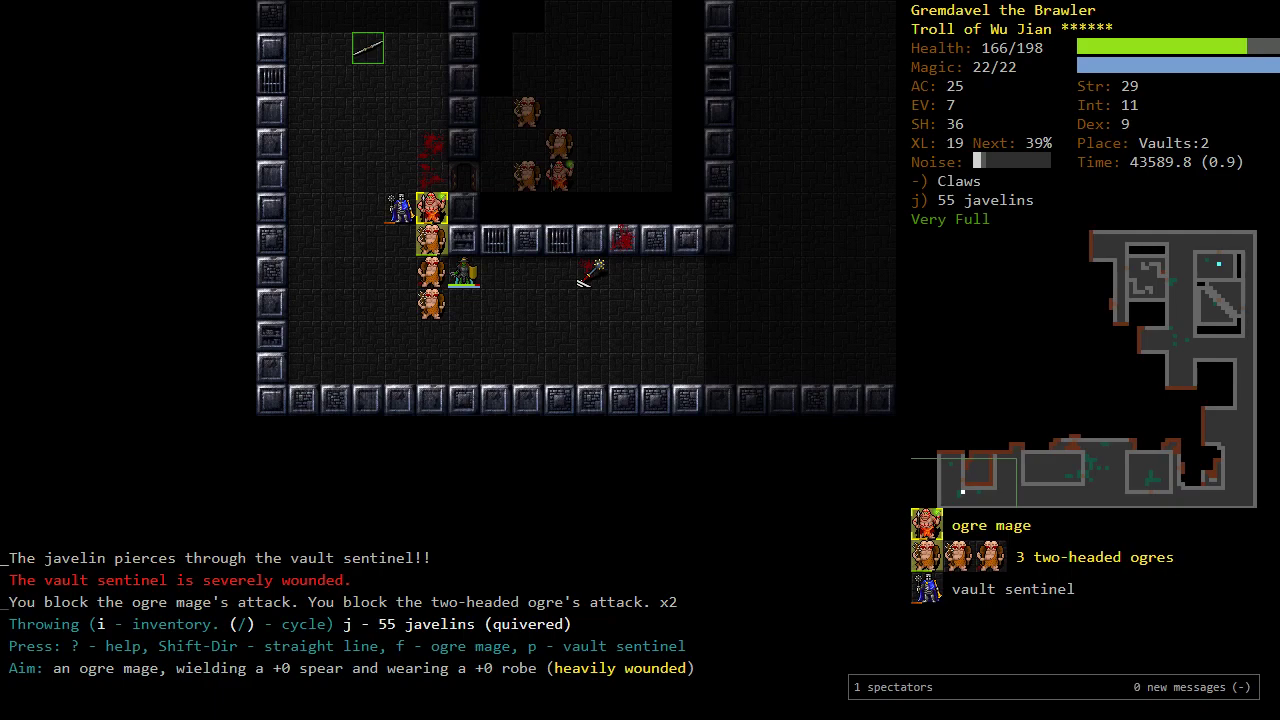
key(Return)
key(Return)
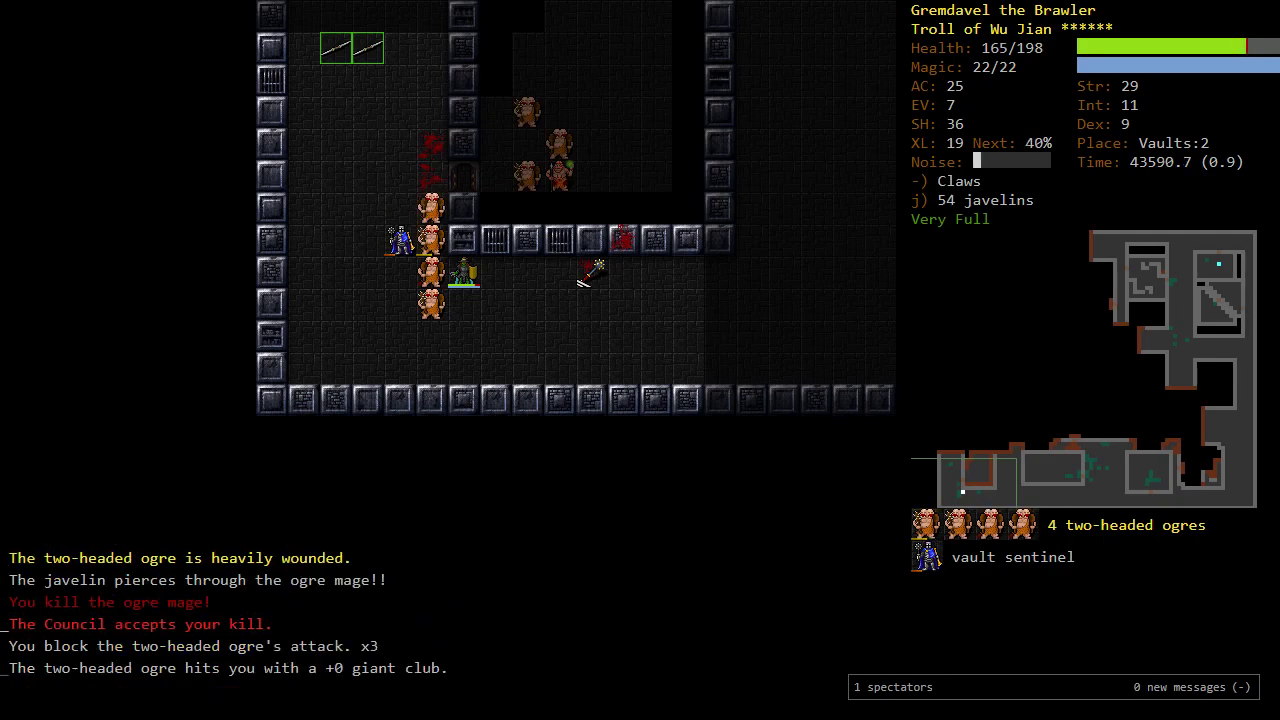
Step: Kill the wounded two-headed ogre in melee
key(h)
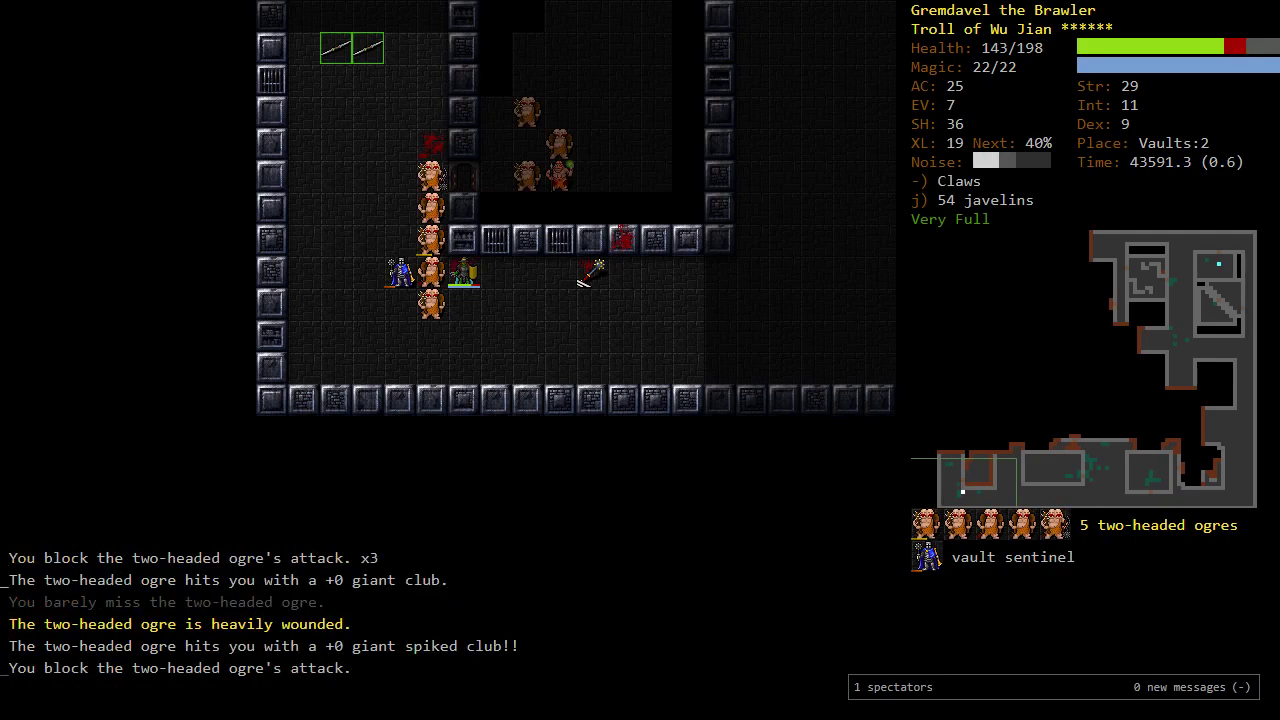
key(j)
key(Return)
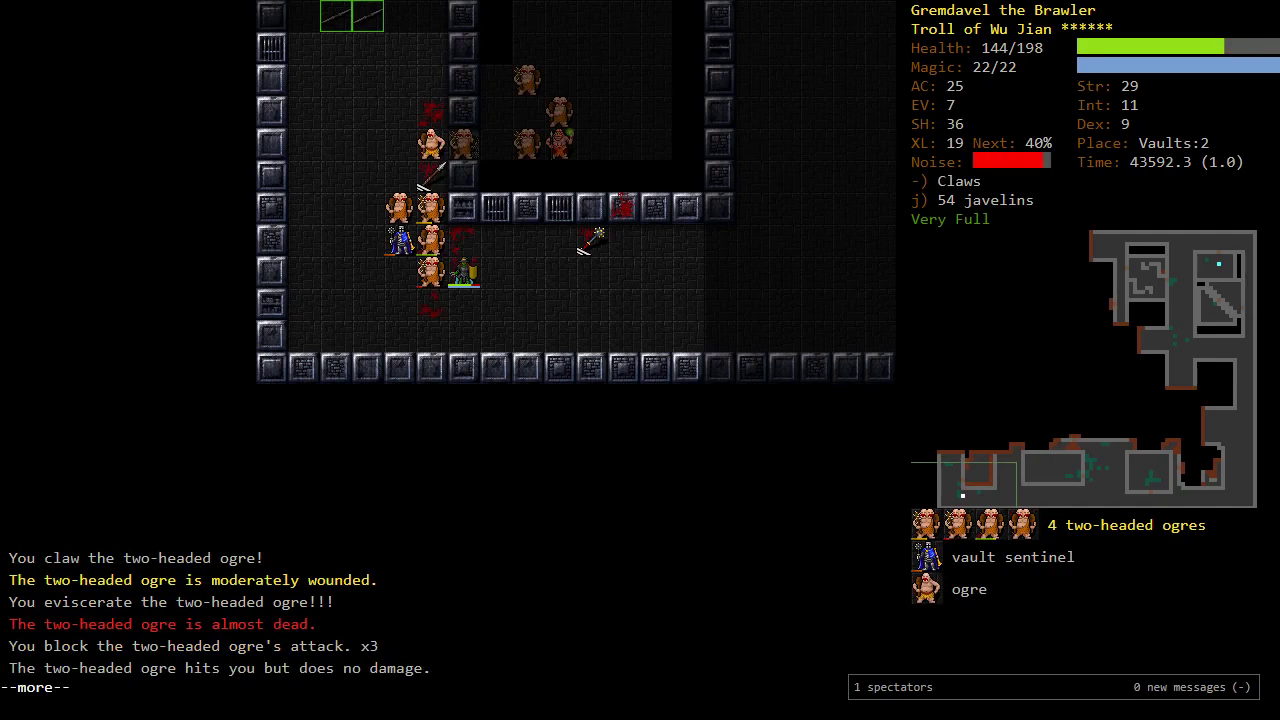
key(Return)
key(k)
key(Return)
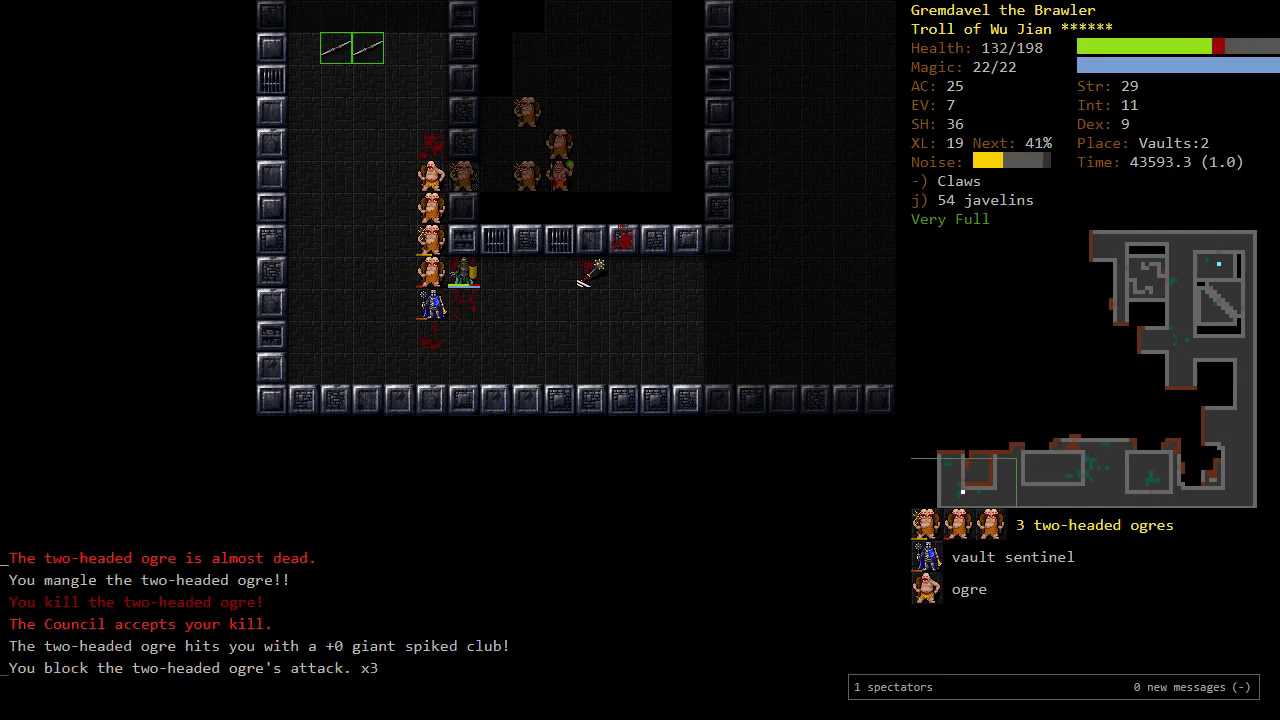
key(h)
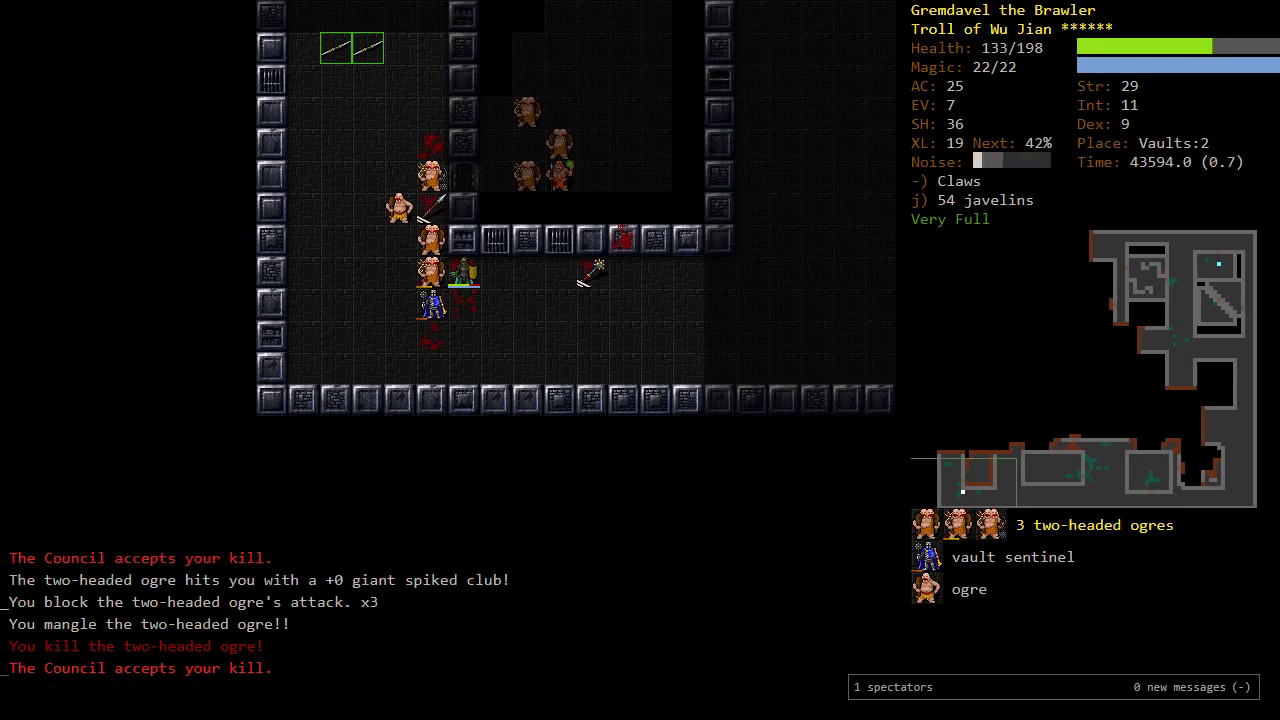
Step: Kill the vault sentinel and the remaining adjacent two-headed ogres
key(l)
key(b)
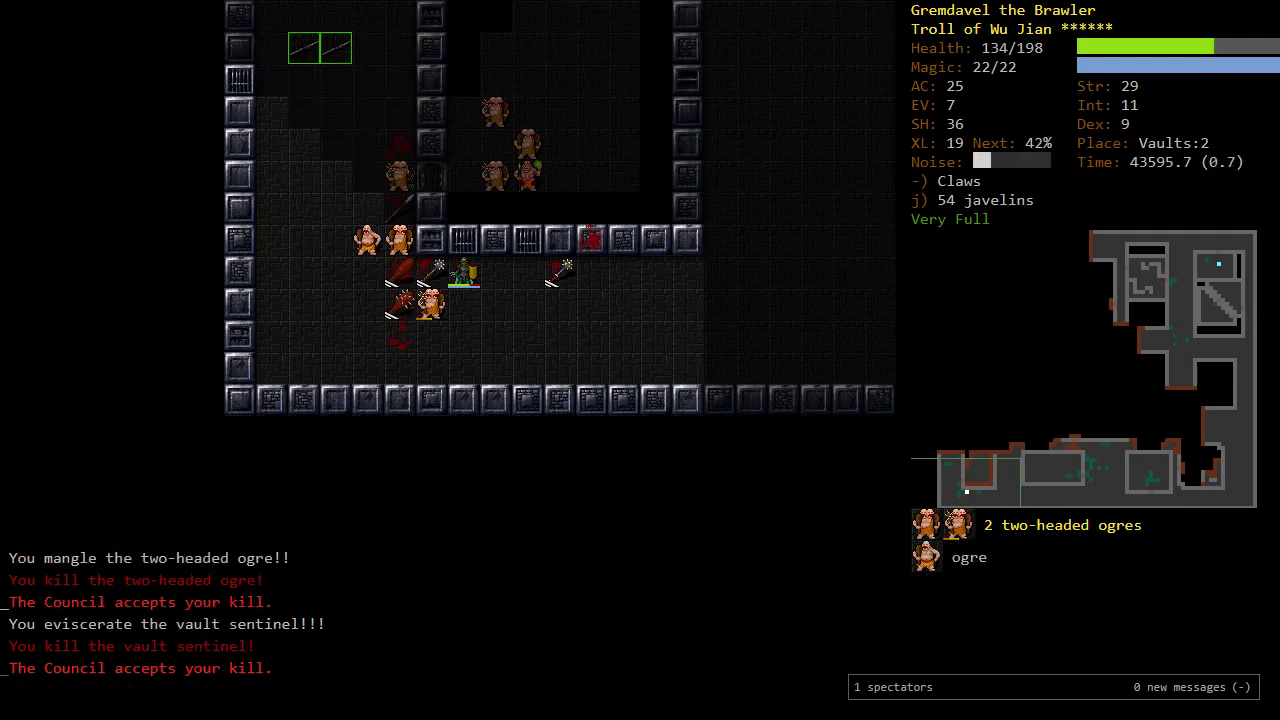
key(h)
key(h)
key(b)
key(b)
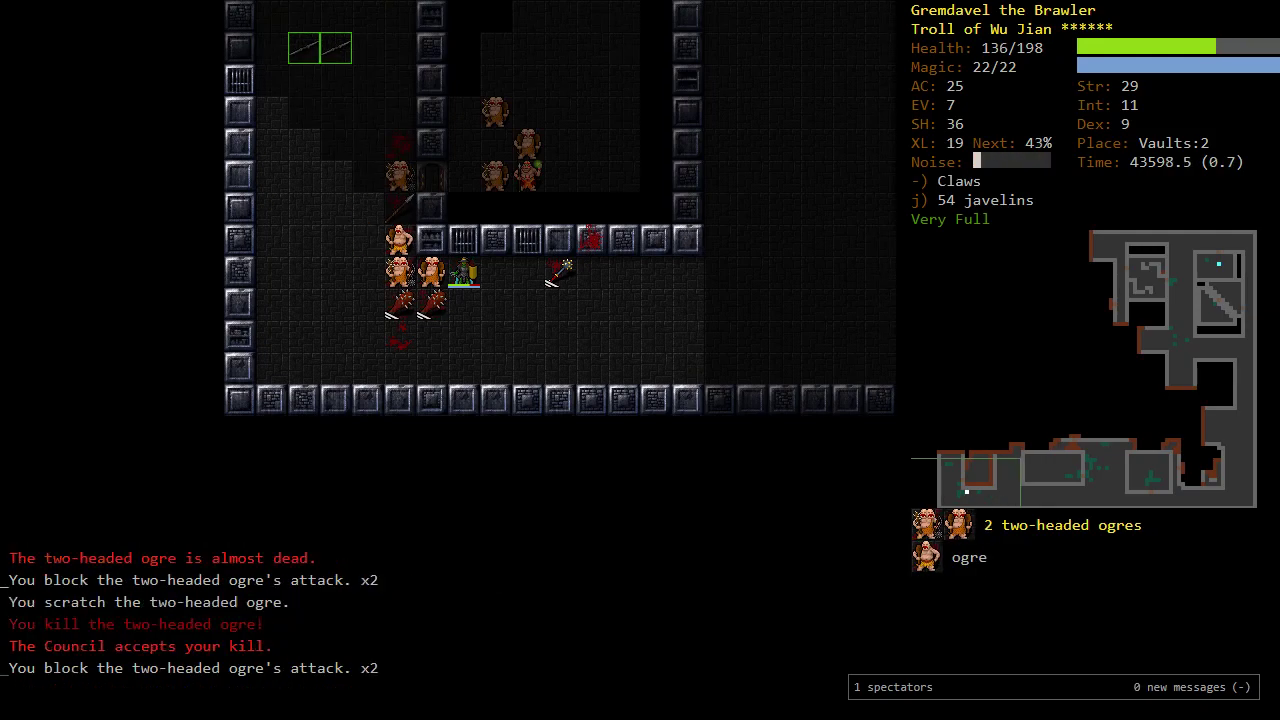
key(h)
key(h)
key(h)
key(h)
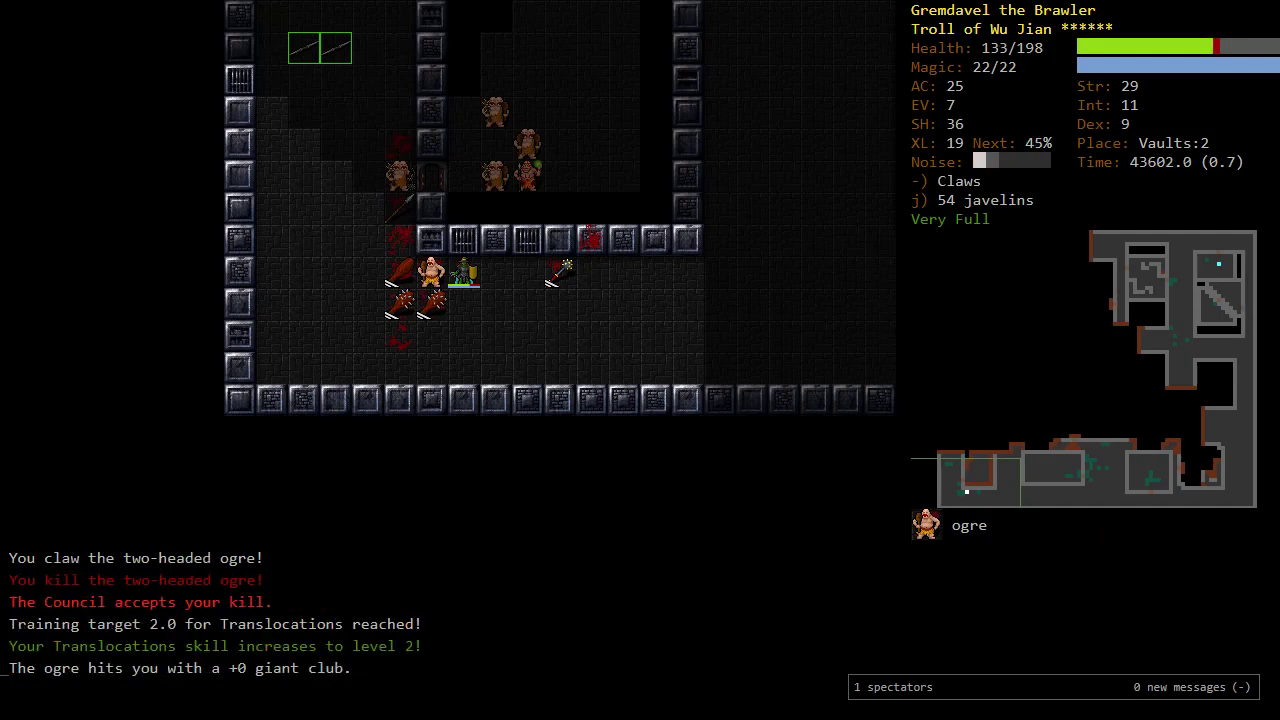
Step: Pick up the floor scrolls and butcher the ogre and human corpses for flesh
key(b)
key(h)
key(c)
key(a)
key(j)
key(c)
key(h)
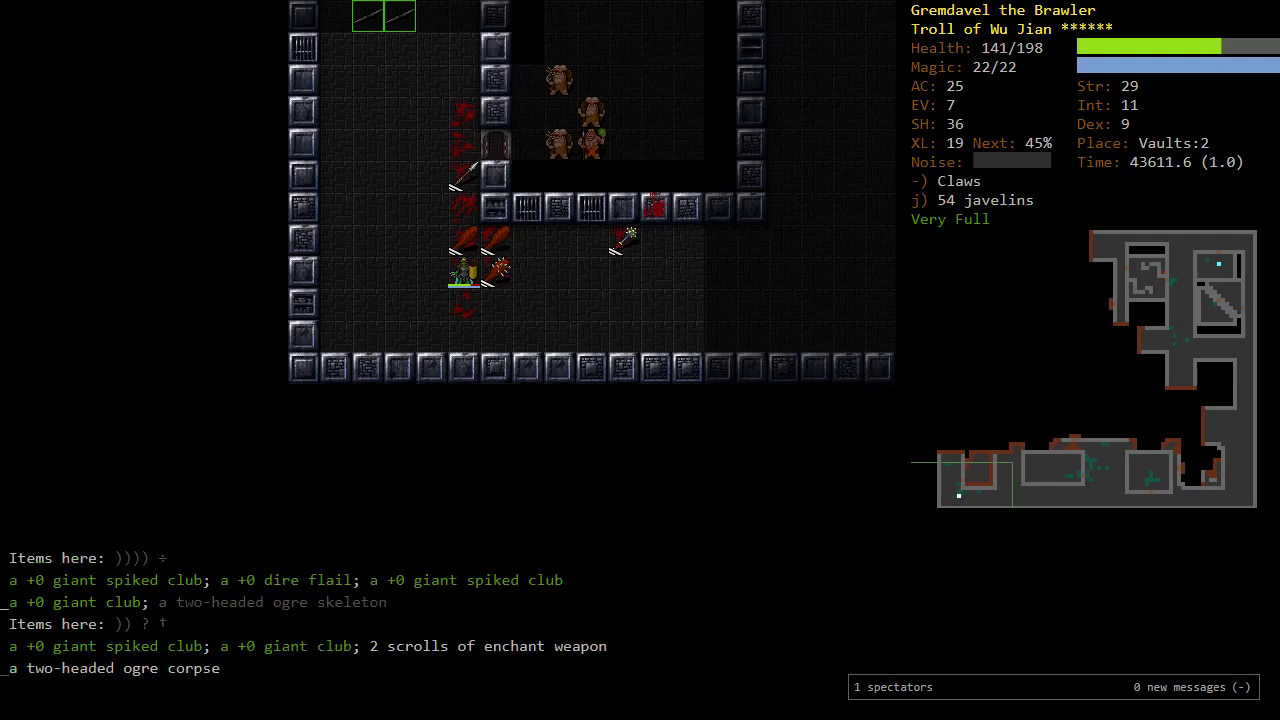
key(c)
key(k)
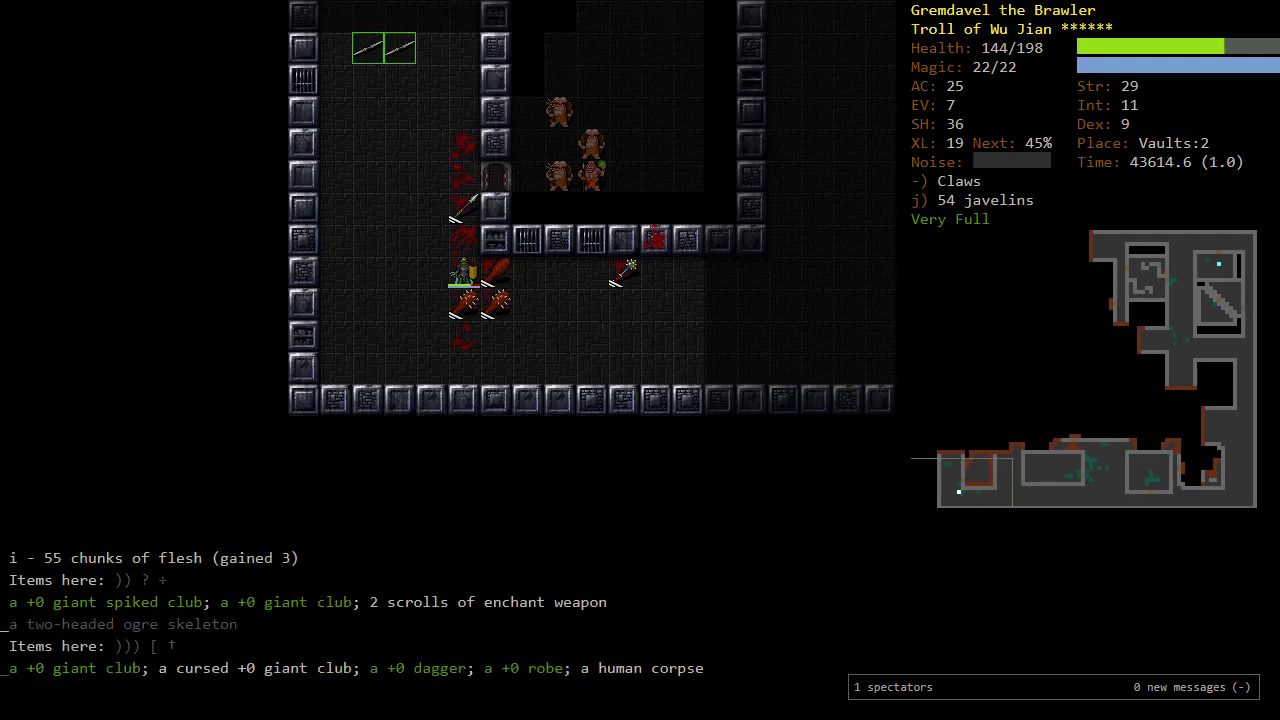
key(c)
Step: Rest on the doorway to full health, recover the javelins and auto-explore
key(k)
key(k)
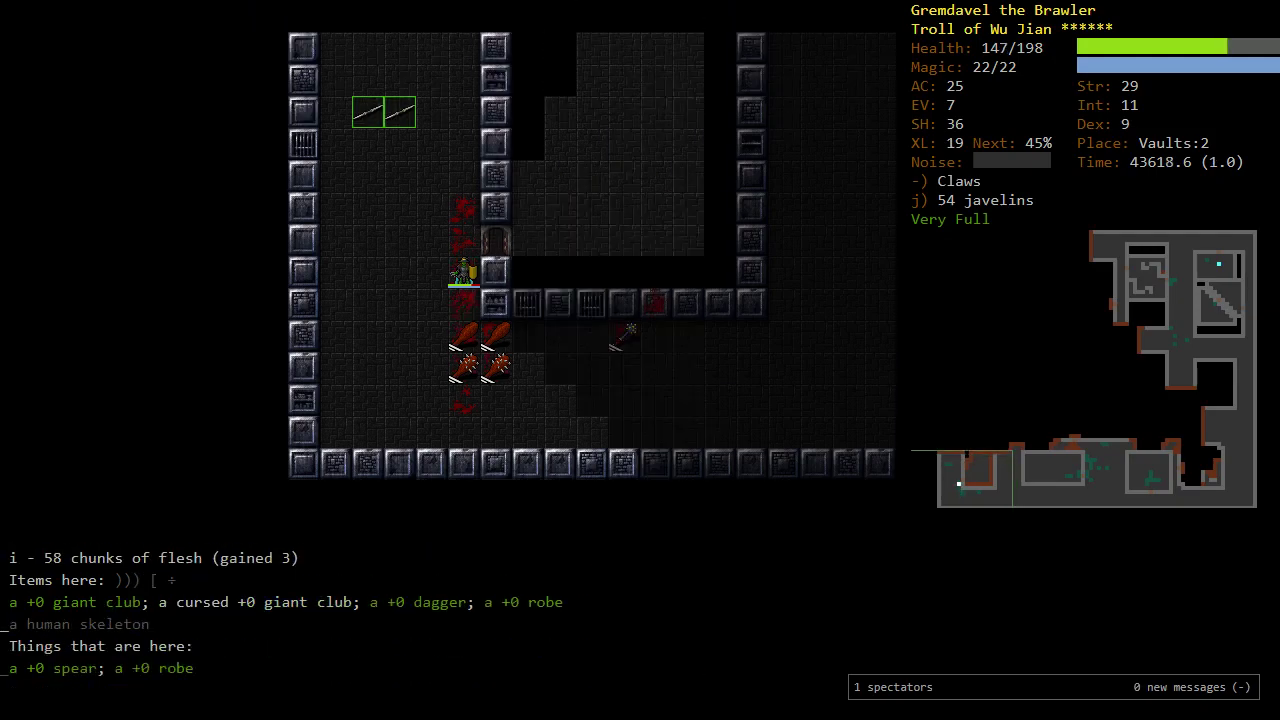
key(u)
key(5)
key(o)
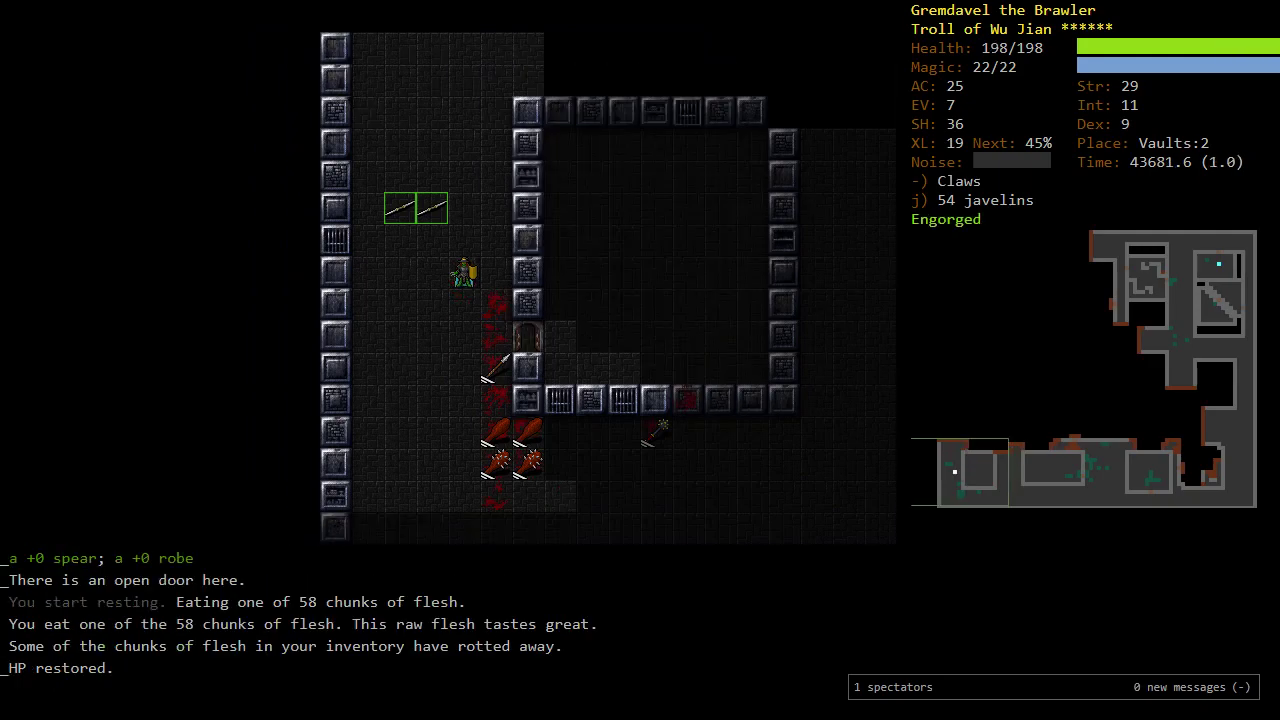
key(o)
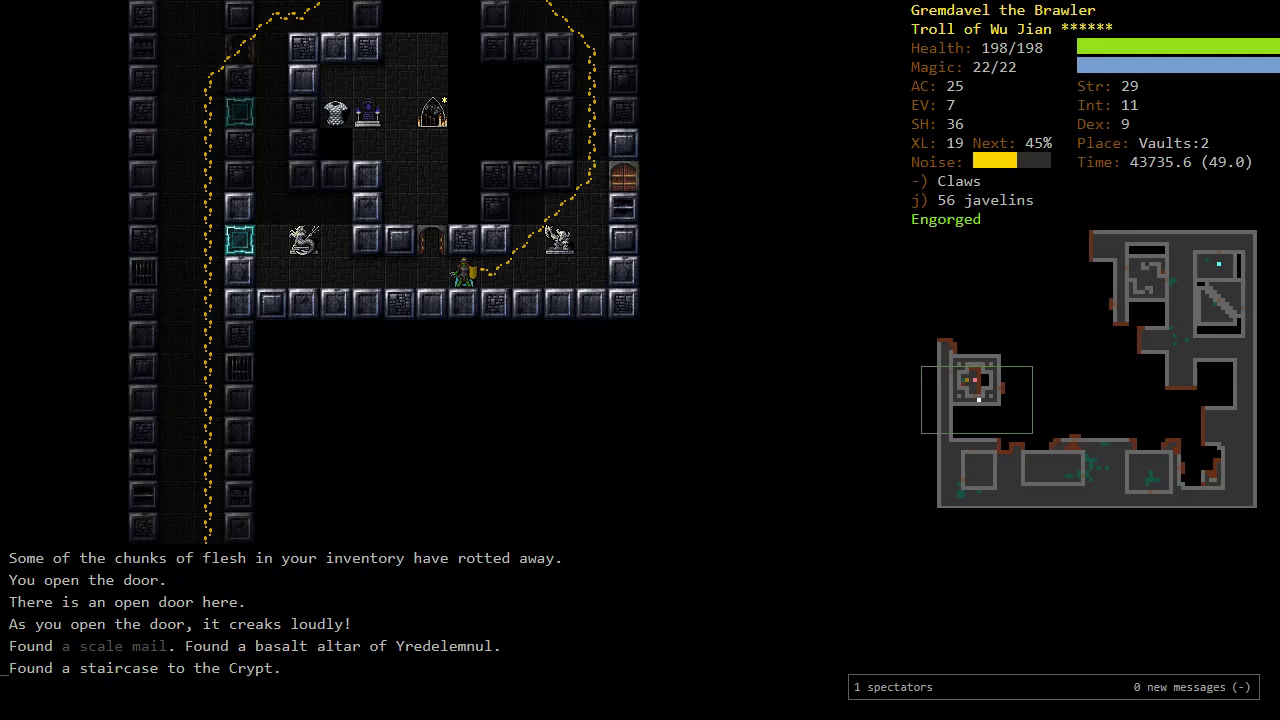
Step: Auto-explore past the altar room doors, finding Kikubaaqudgha's altar and an up staircase
key(o)
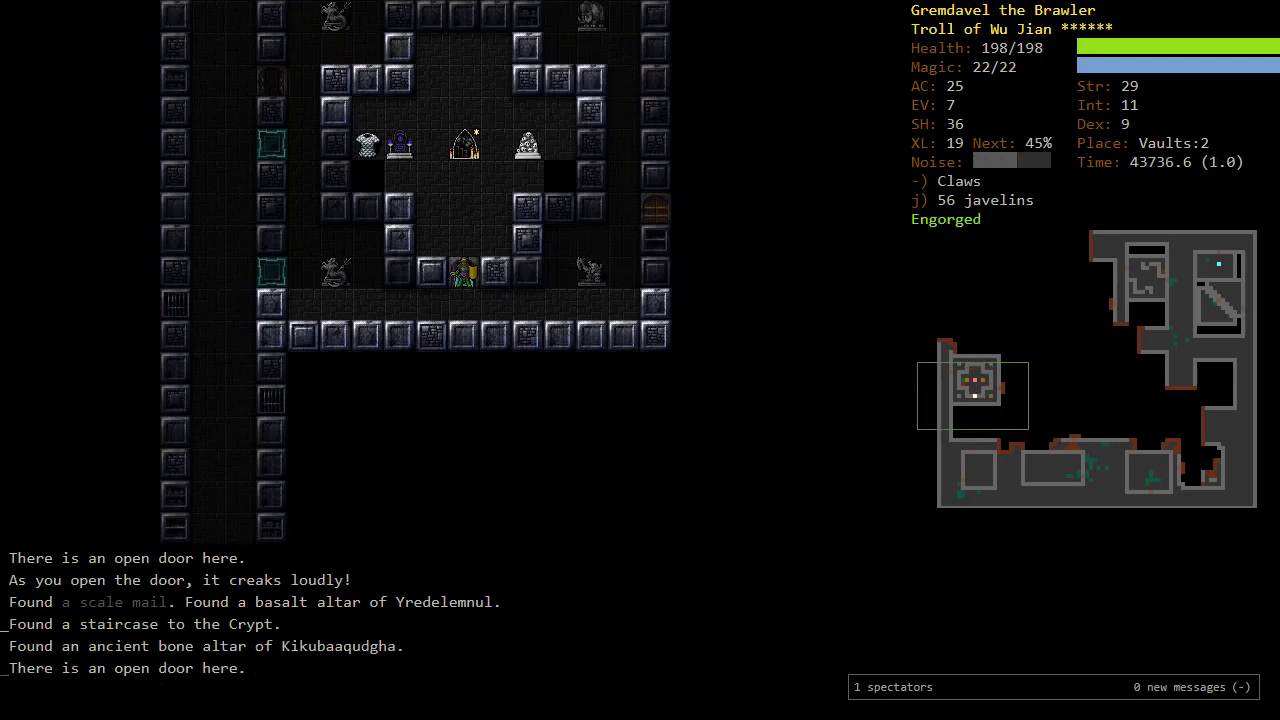
key(o)
key(j)
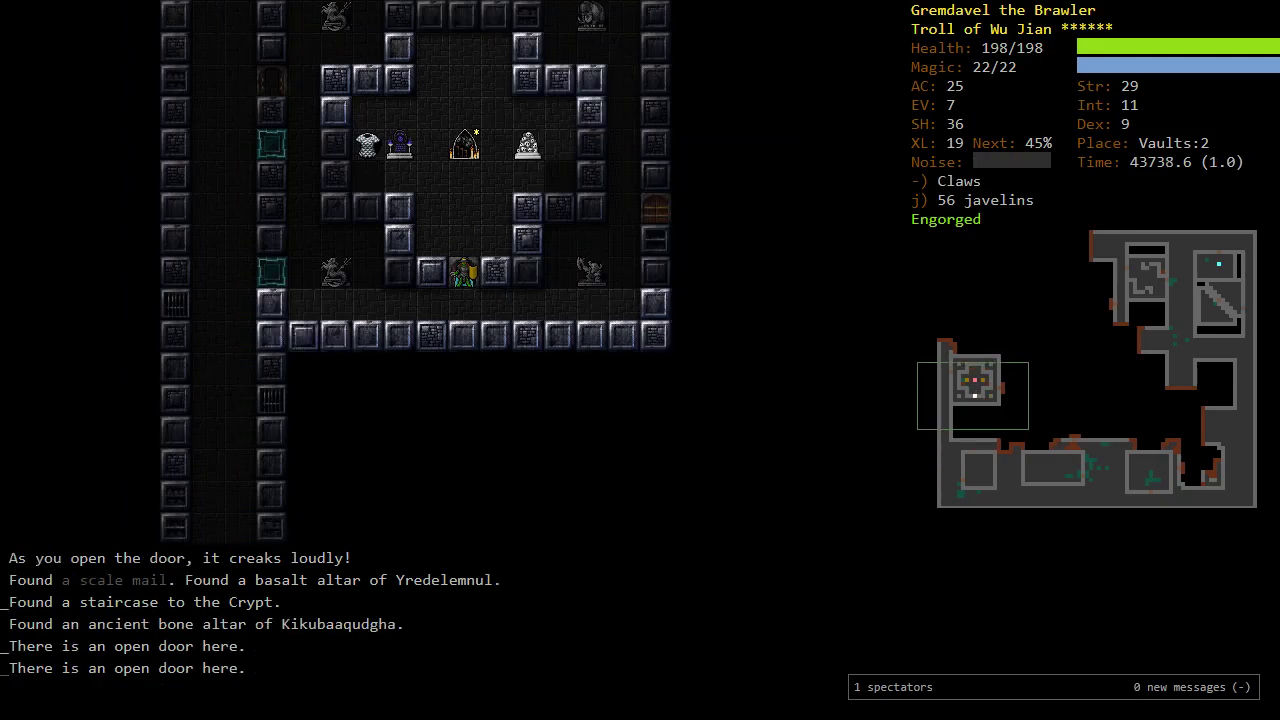
key(o)
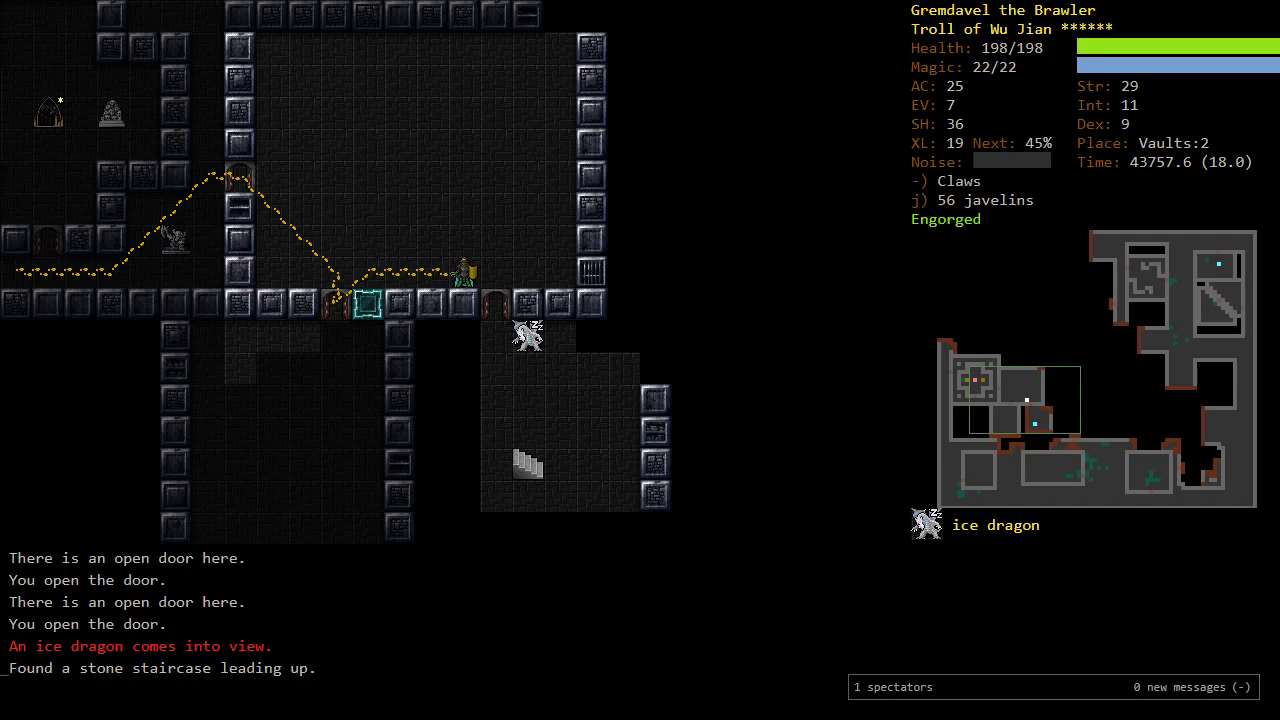
Step: Lunge twice to kill the sleeping ice dragon, then auto-explore the southeast room
key(n)
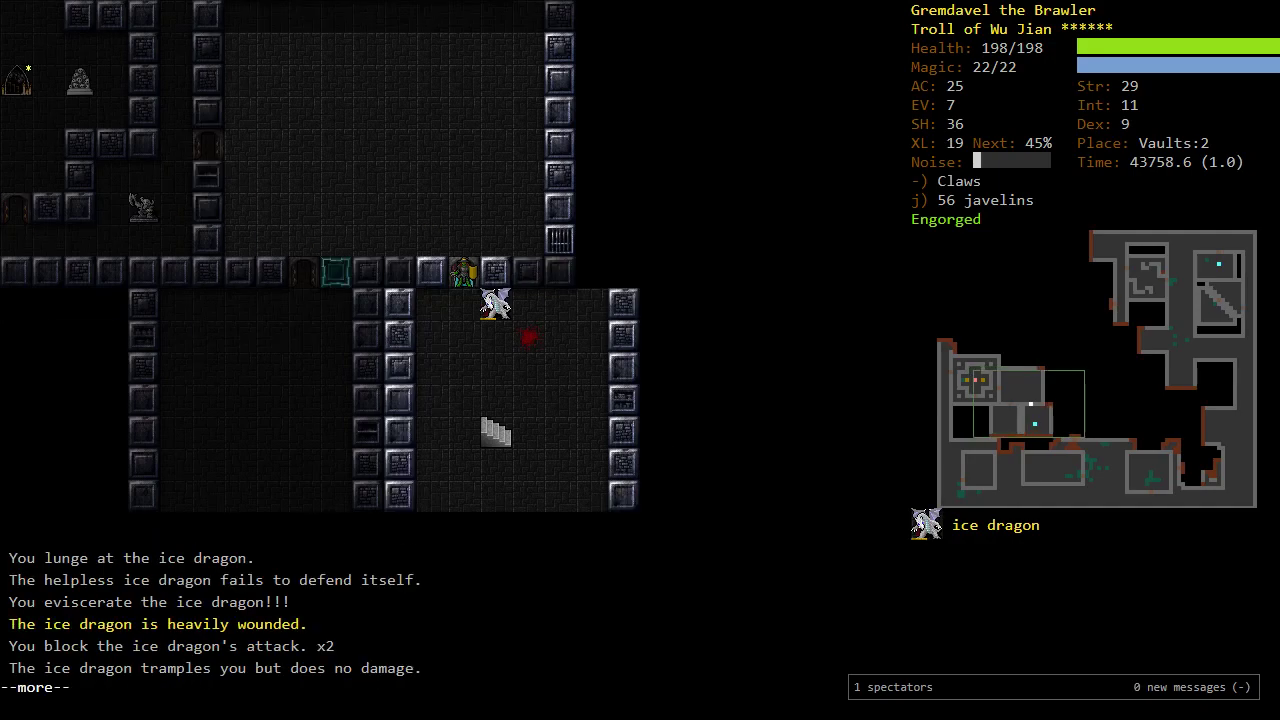
key(Return)
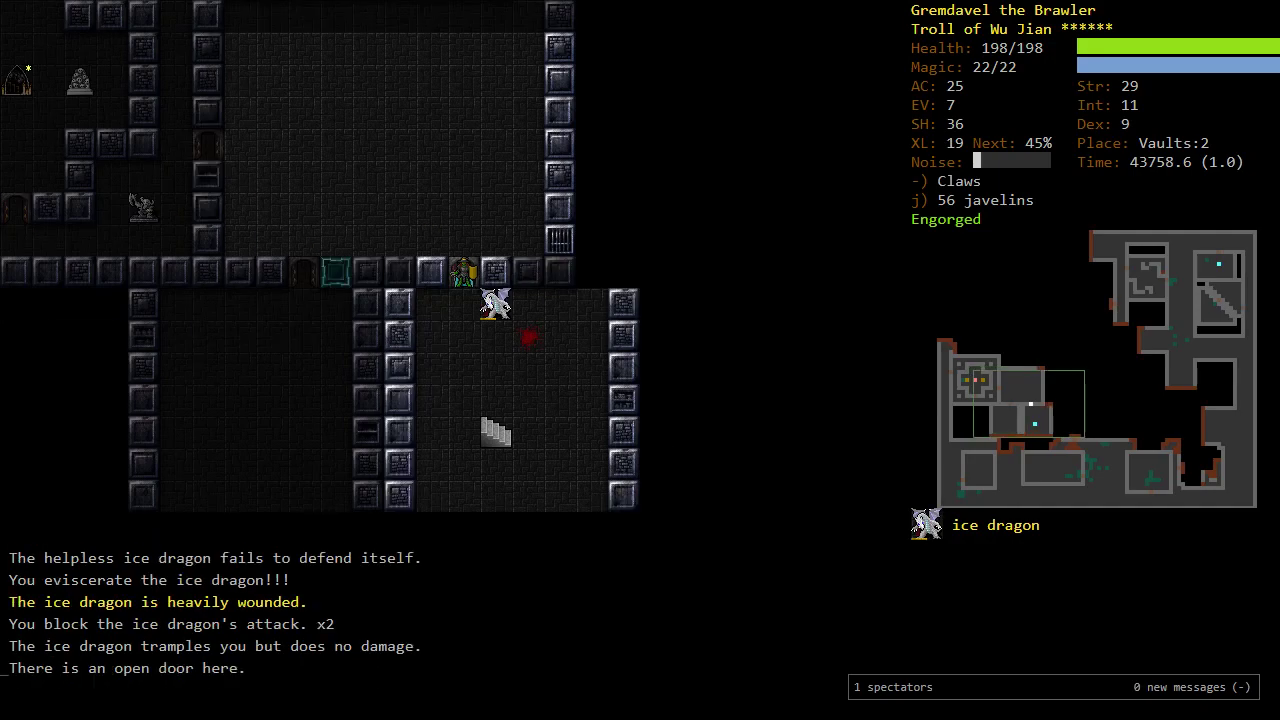
key(n)
key(n)
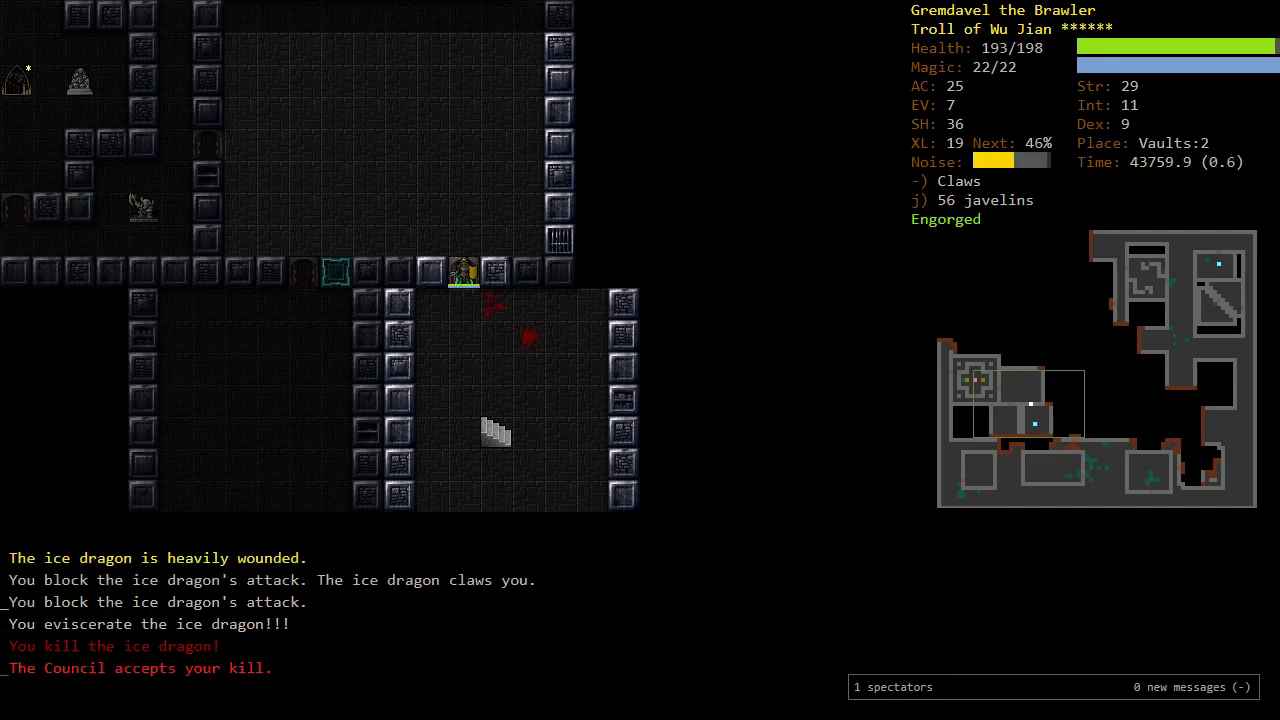
key(o)
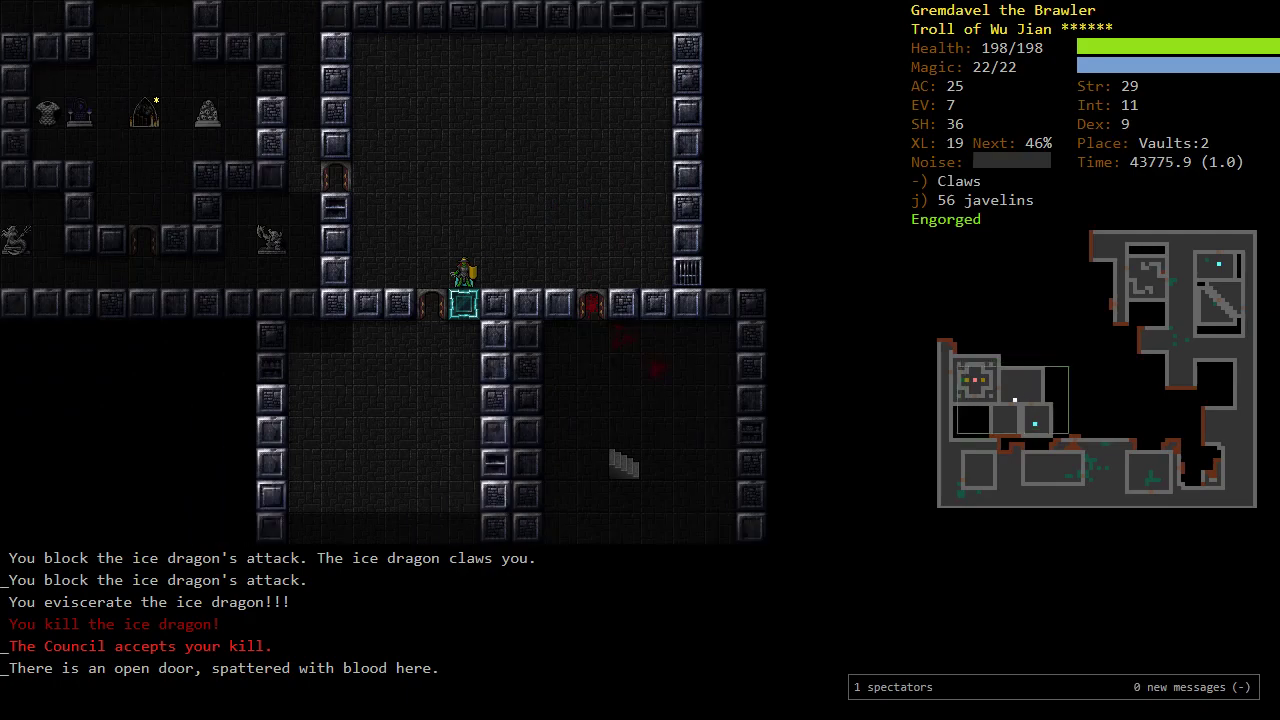
Step: Explore northwest, slay the acid dragon, and grab the gold past the large door
key(o)
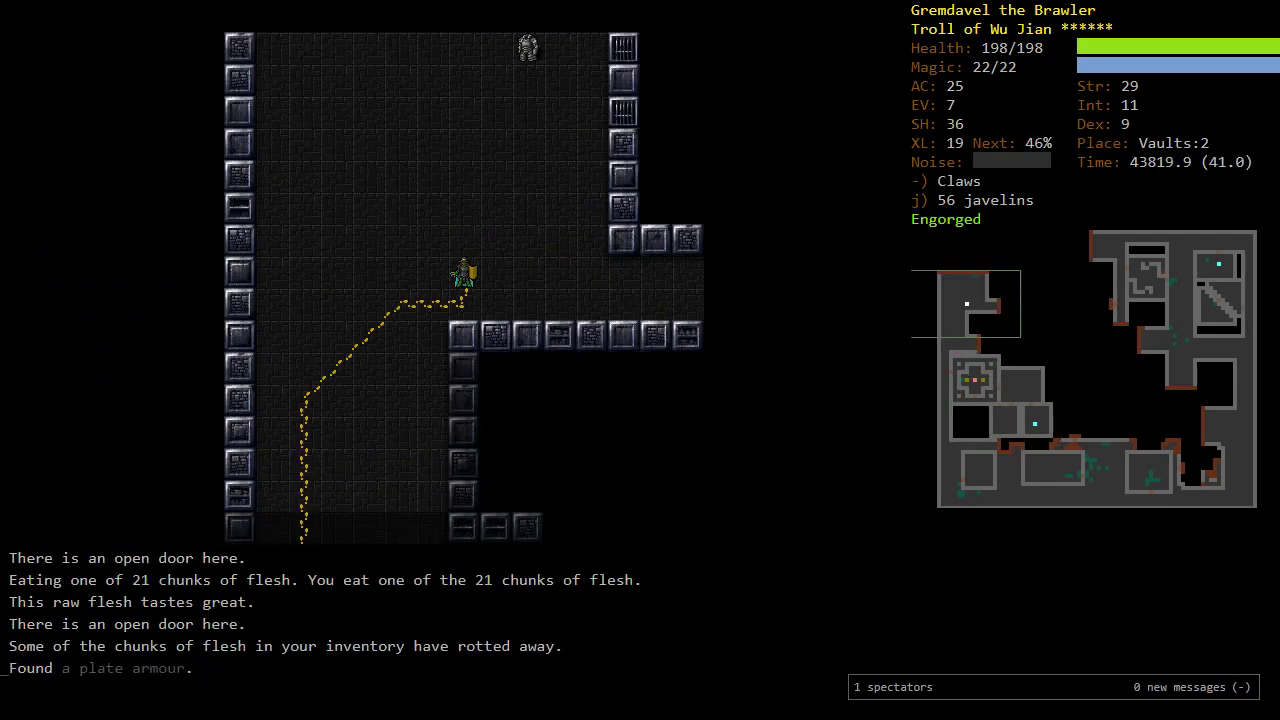
key(o)
key(n)
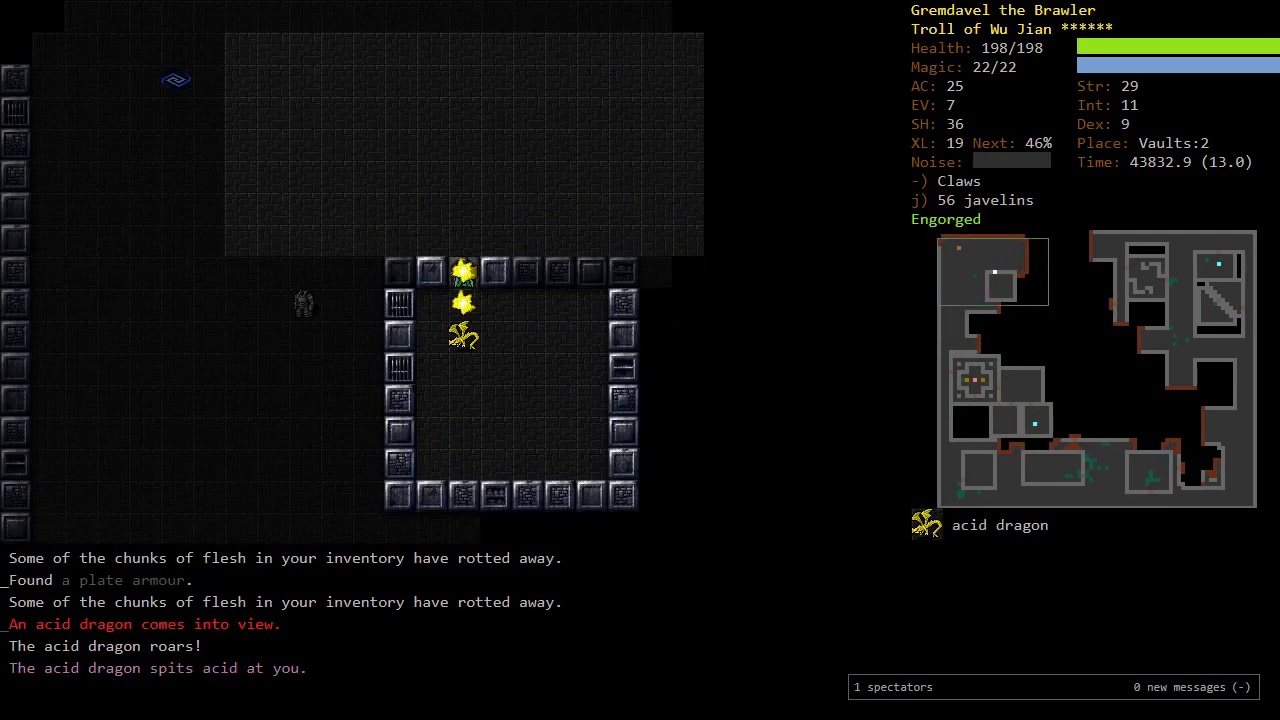
key(j)
key(j)
key(o)
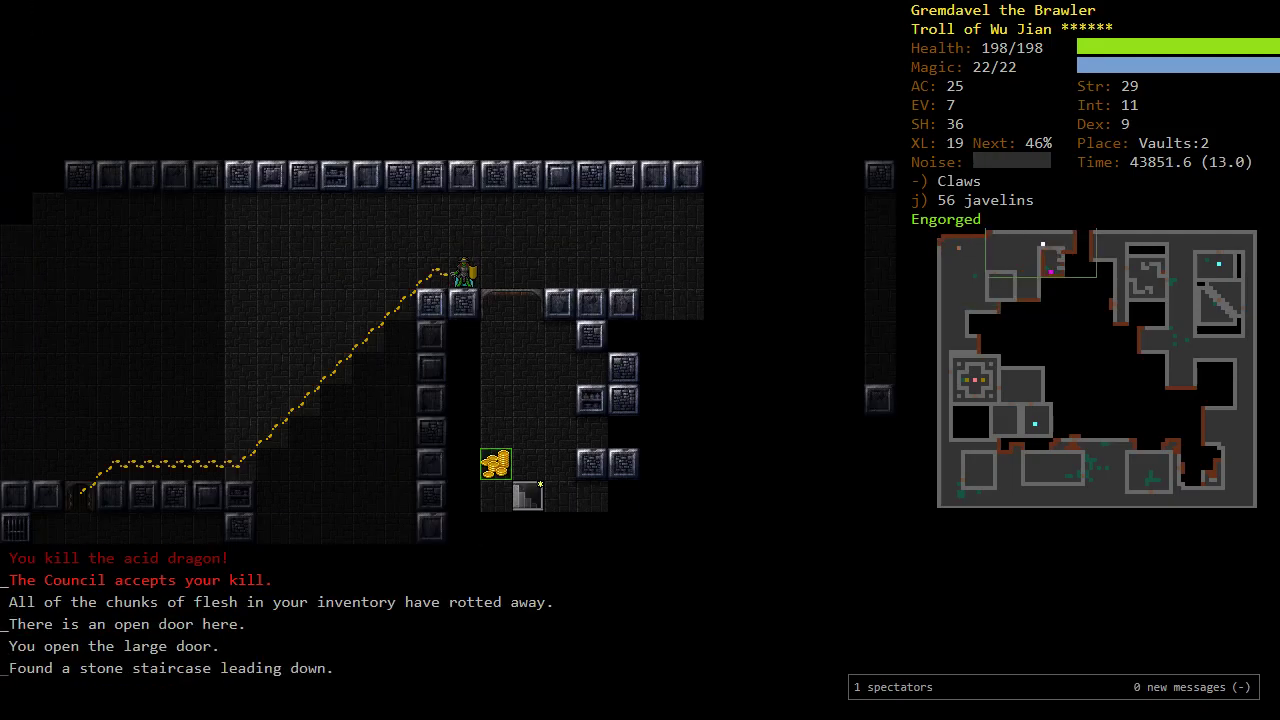
key(o)
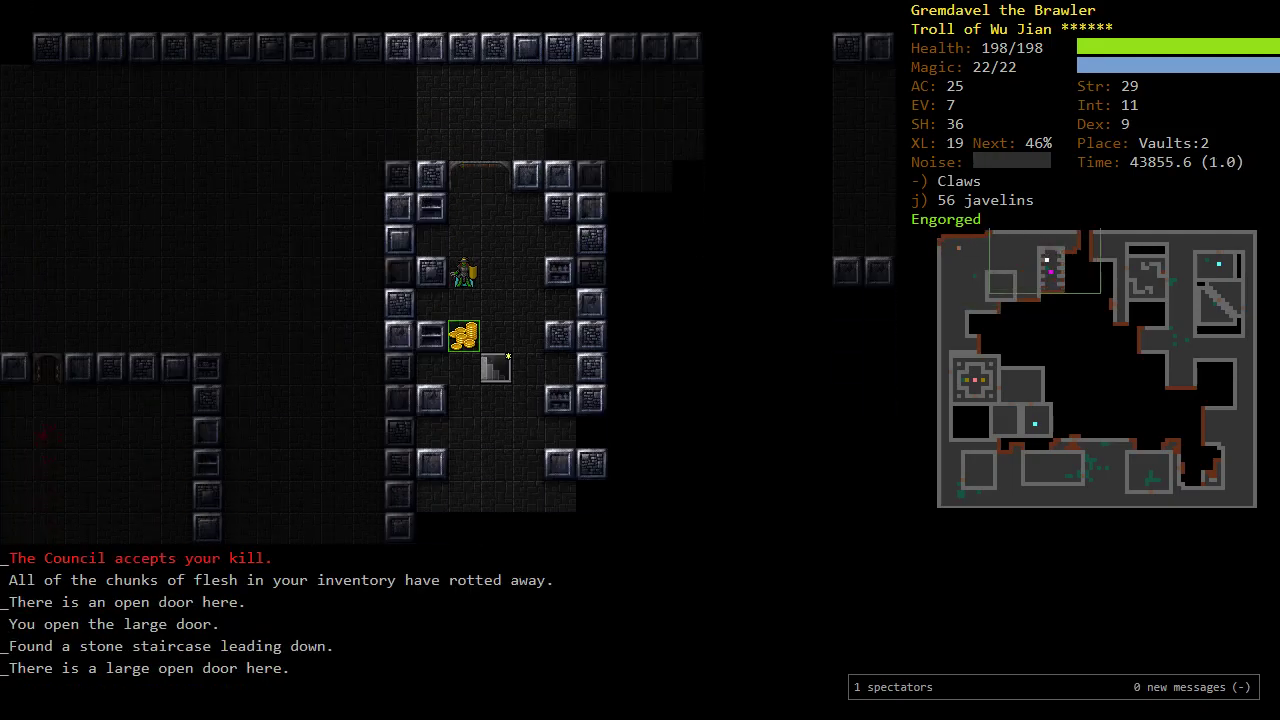
Step: Explore onward, head north-west toward the approaching monsters and wait for them
key(o)
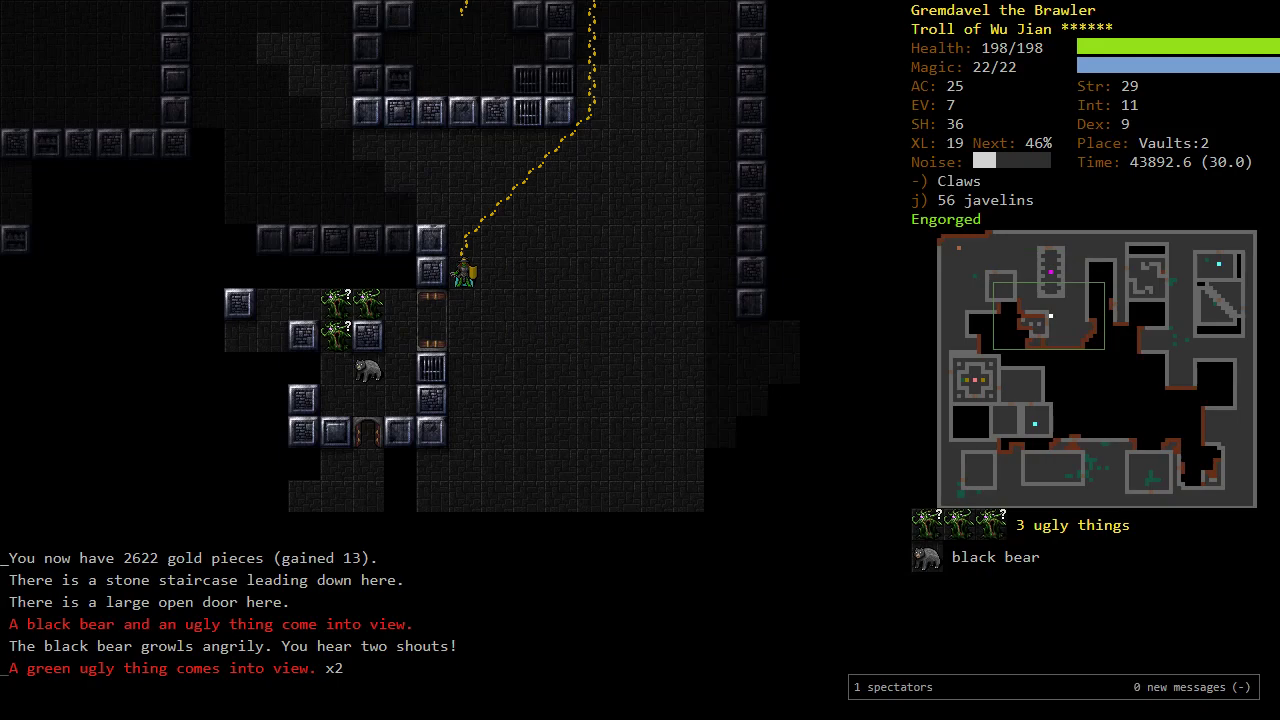
key(Up)
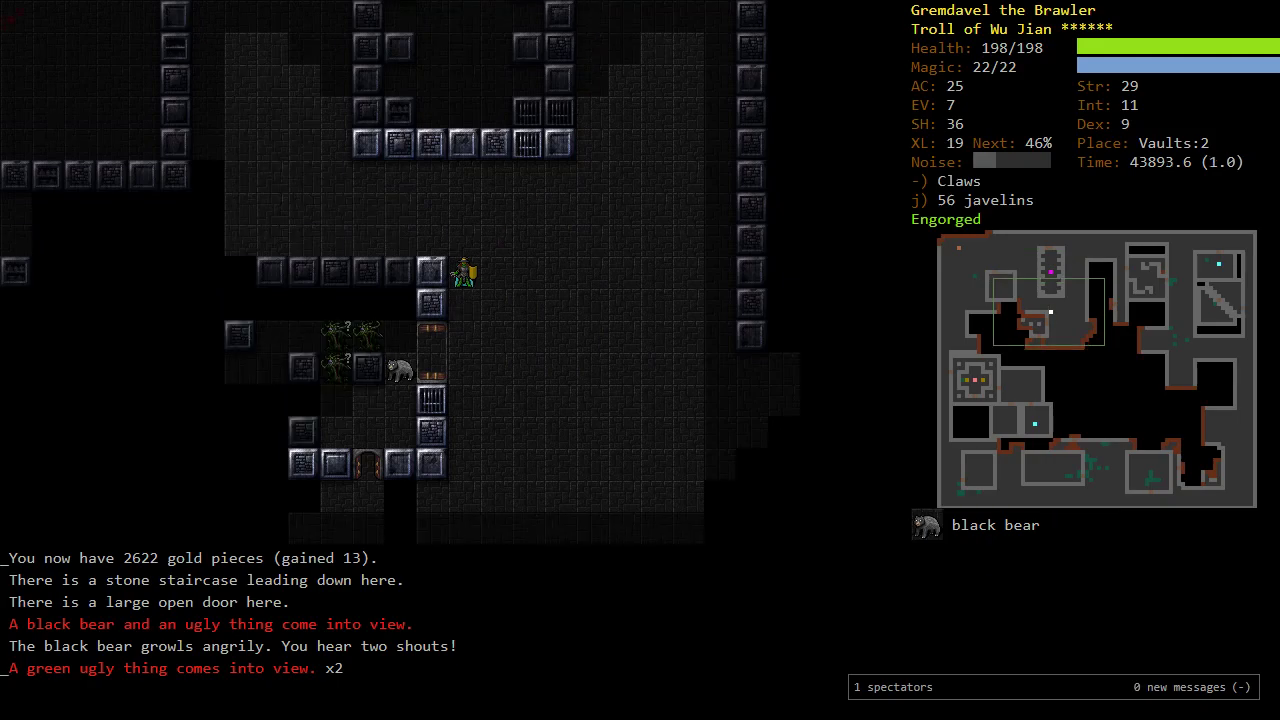
key(Up)
key(Left)
key(Left)
key(Left)
key(s)
key(s)
Step: Kill the human, then claw the green and white ugly things to death
key(Right)
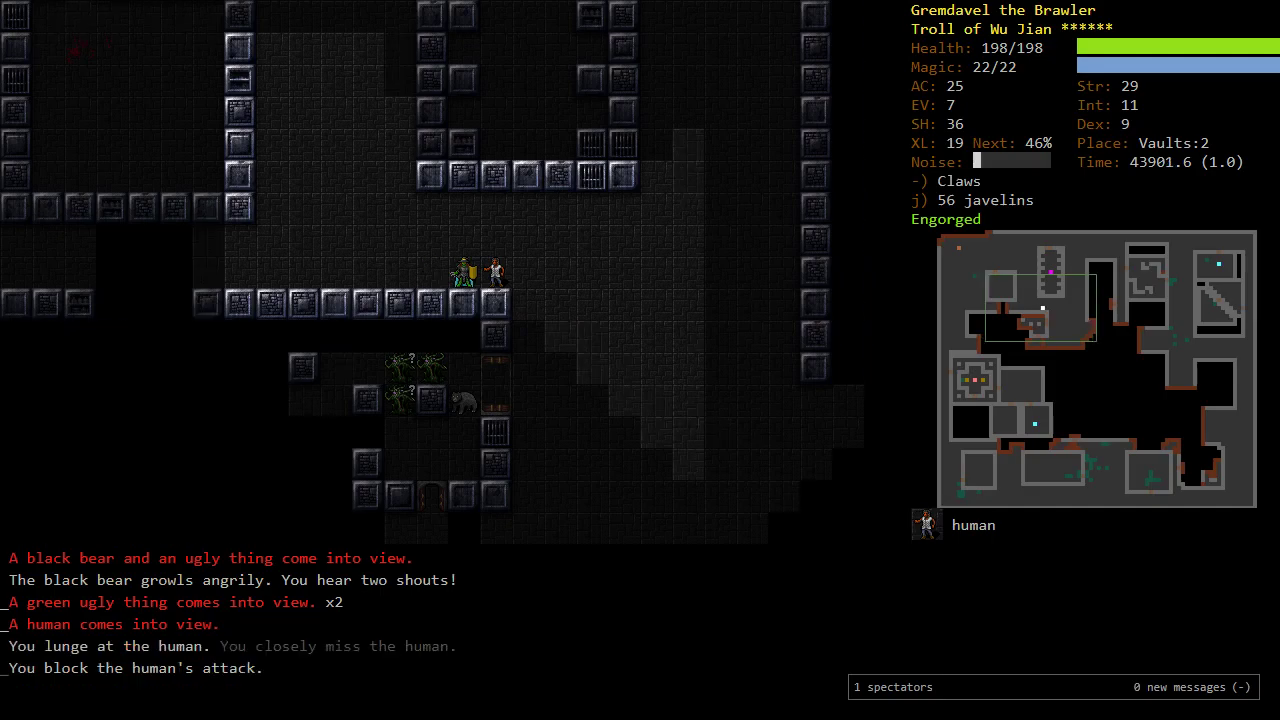
key(Right)
key(Right)
key(Right)
key(n)
key(n)
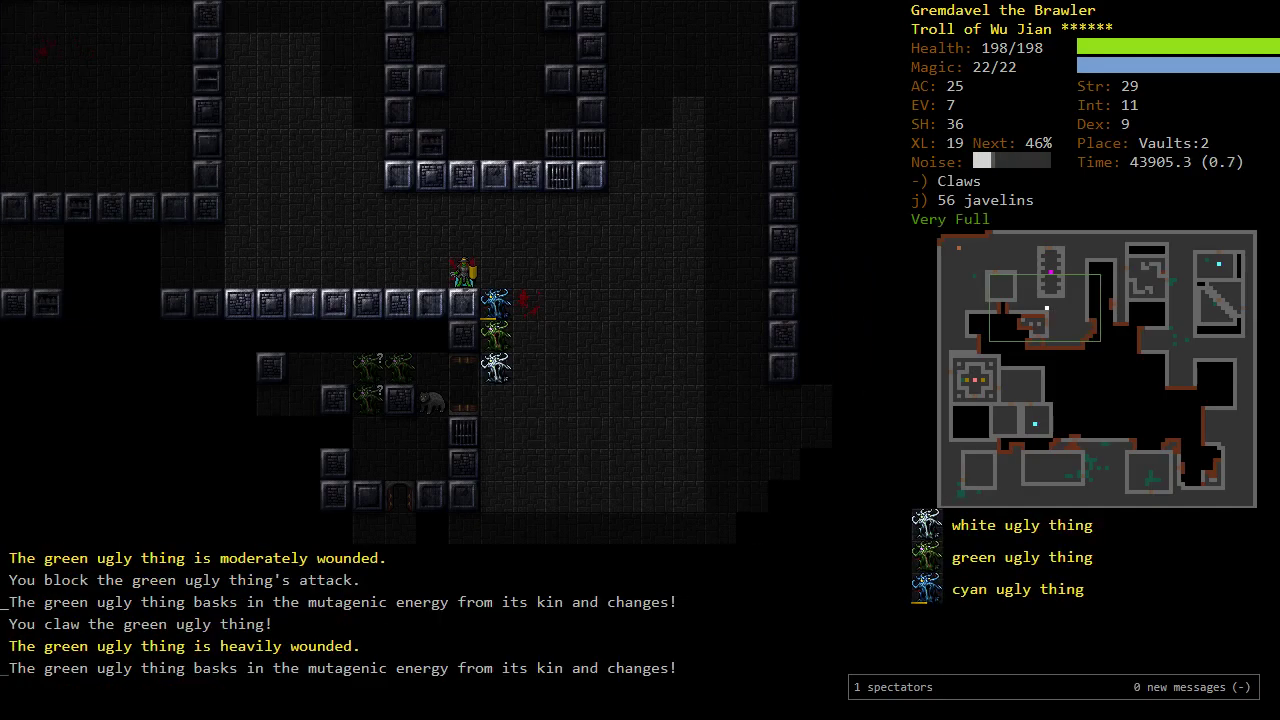
key(n)
key(n)
key(n)
key(n)
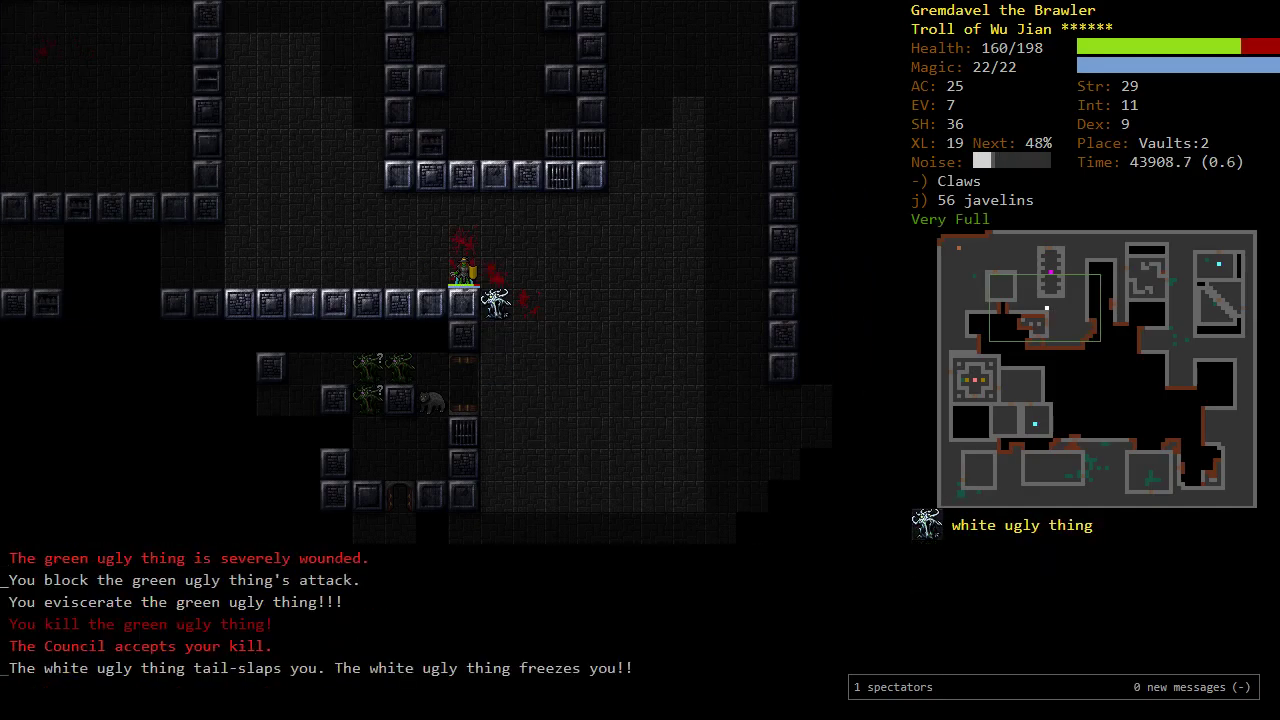
key(n)
key(n)
key(n)
key(n)
key(n)
key(n)
key(n)
key(j)
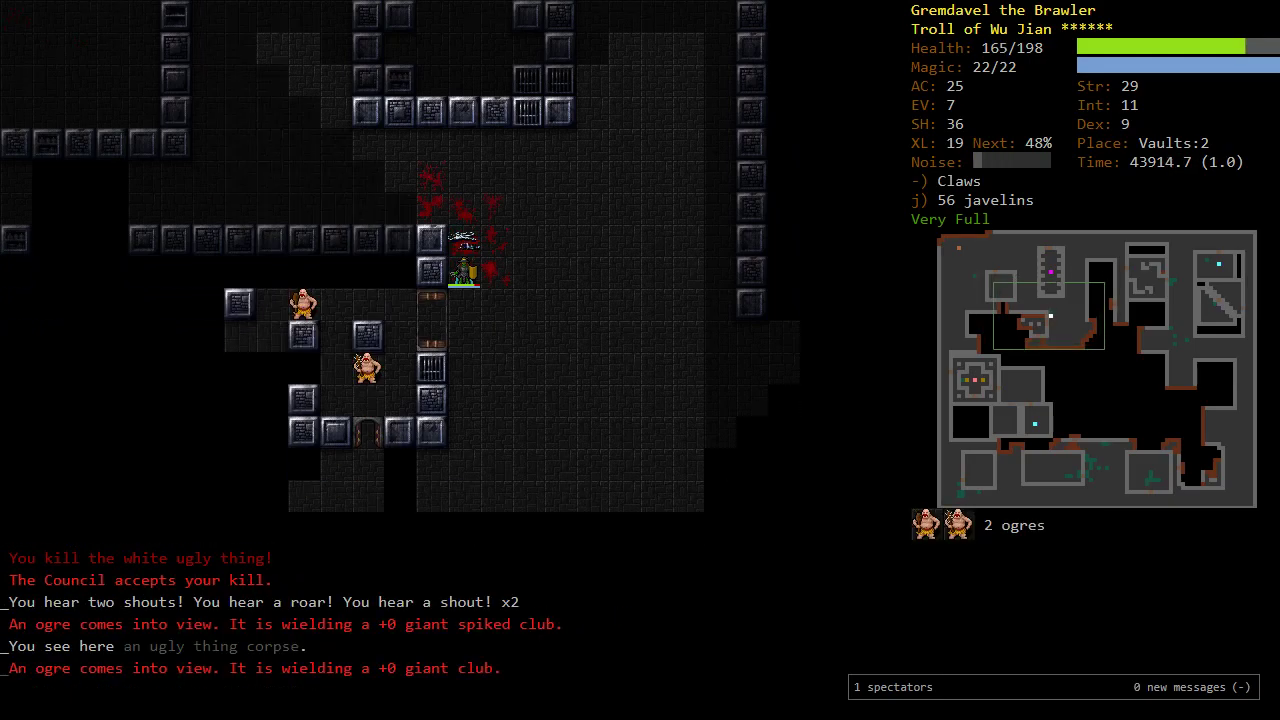
Step: Fight off the approaching ogres and butcher the fallen ogre's corpse
key(k)
key(j)
key(j)
key(j)
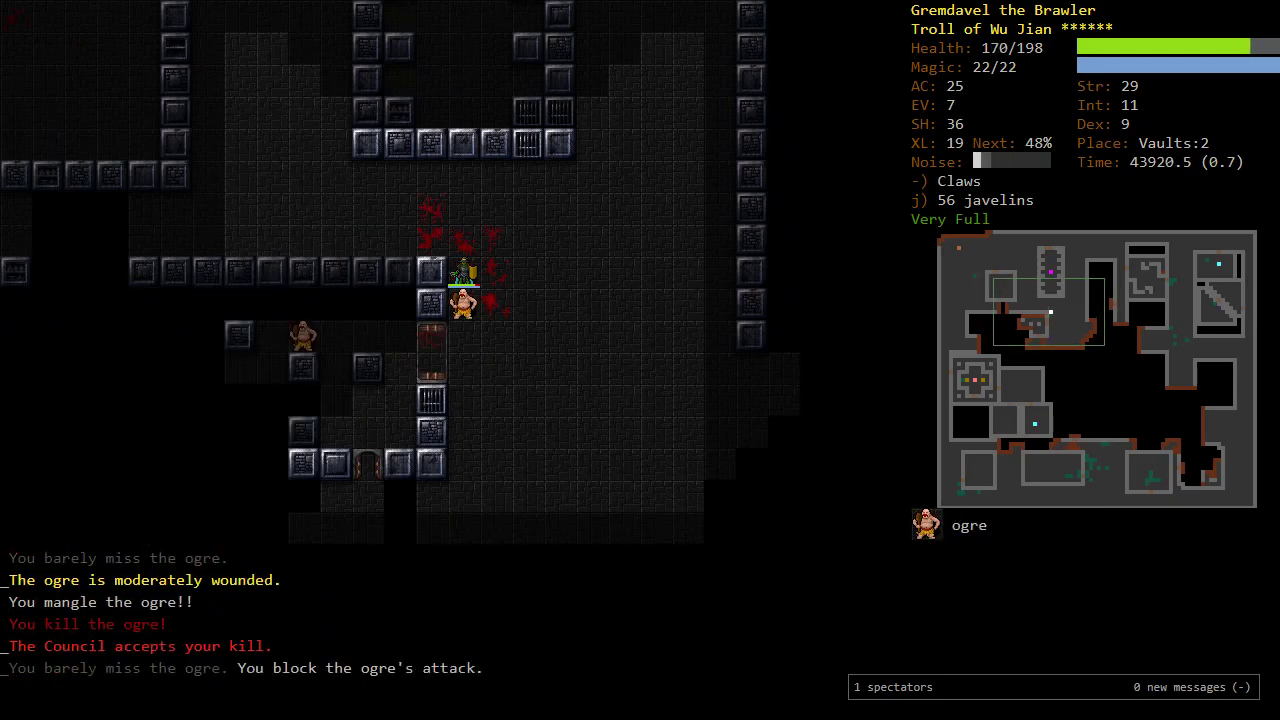
key(j)
key(j)
key(j)
key(j)
key(j)
key(j)
key(c)
key(j)
Step: Melee the adjacent monster to the west and the ironheart preserver
key(h)
key(h)
key(h)
key(h)
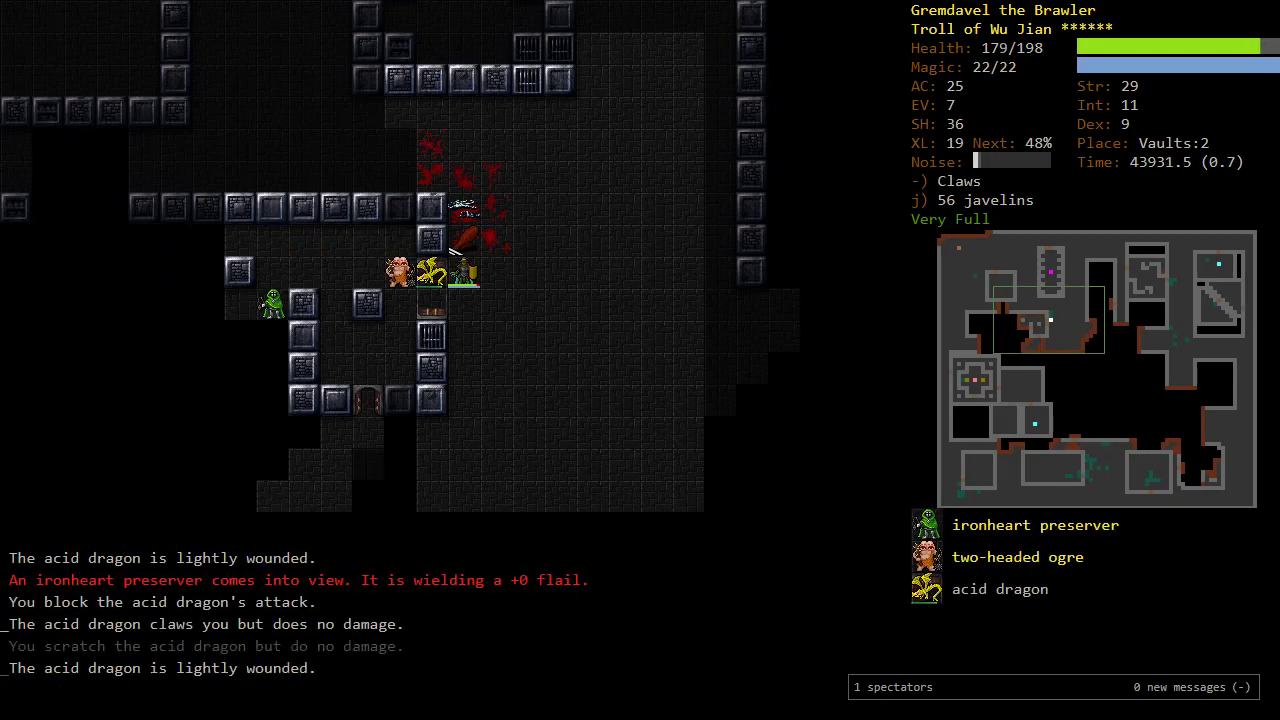
key(h)
key(h)
key(h)
key(h)
key(h)
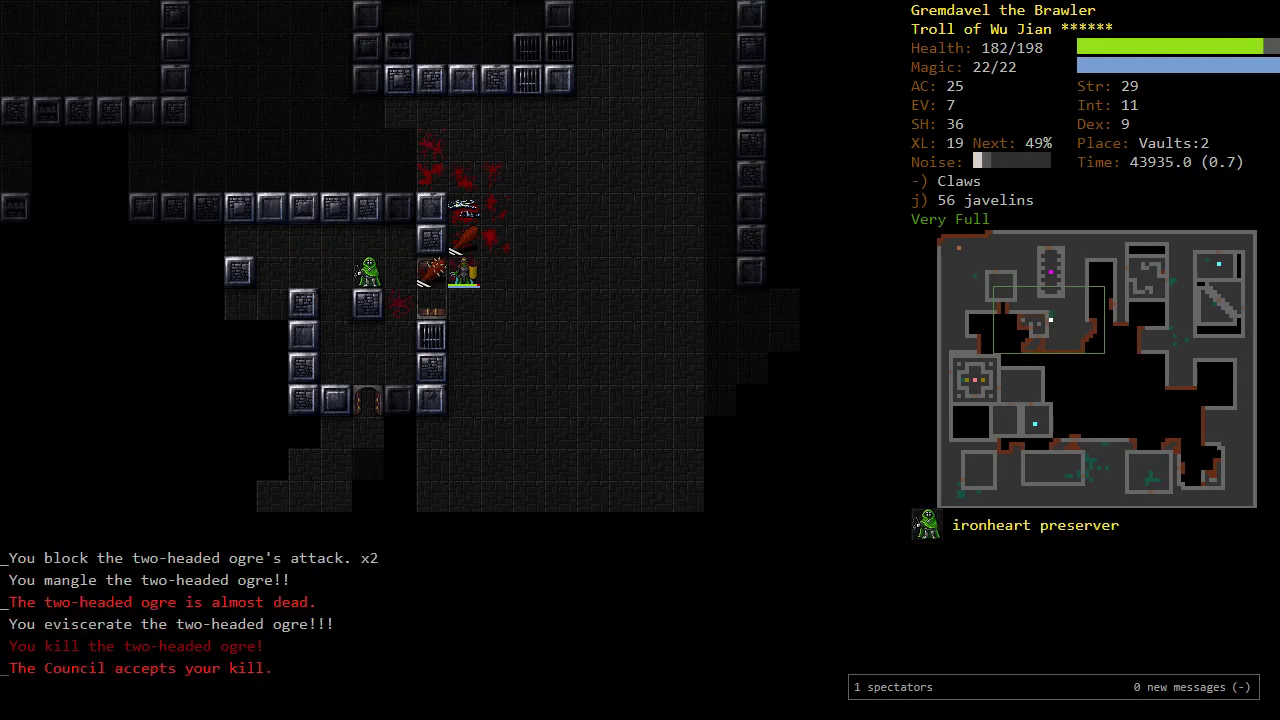
key(h)
key(h)
key(h)
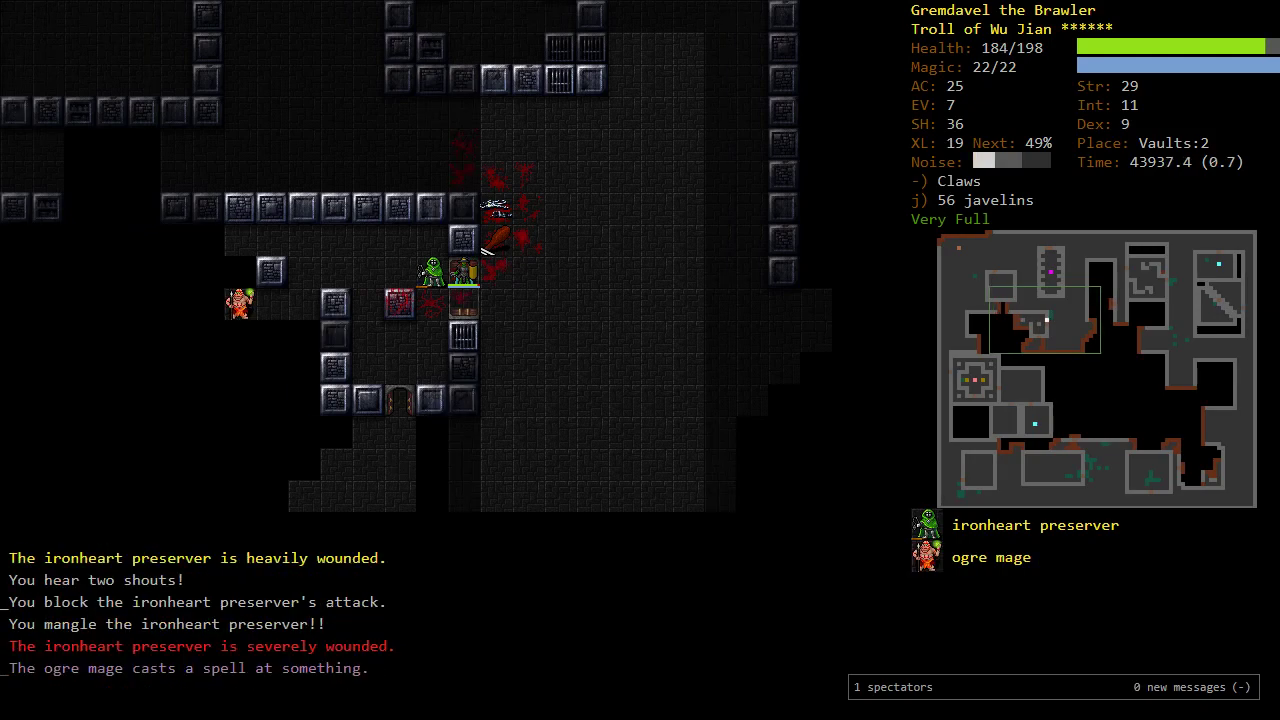
Step: Throw javelins through the ironheart preserver, killing it and the ogre mage behind it
key(f)
key(h)
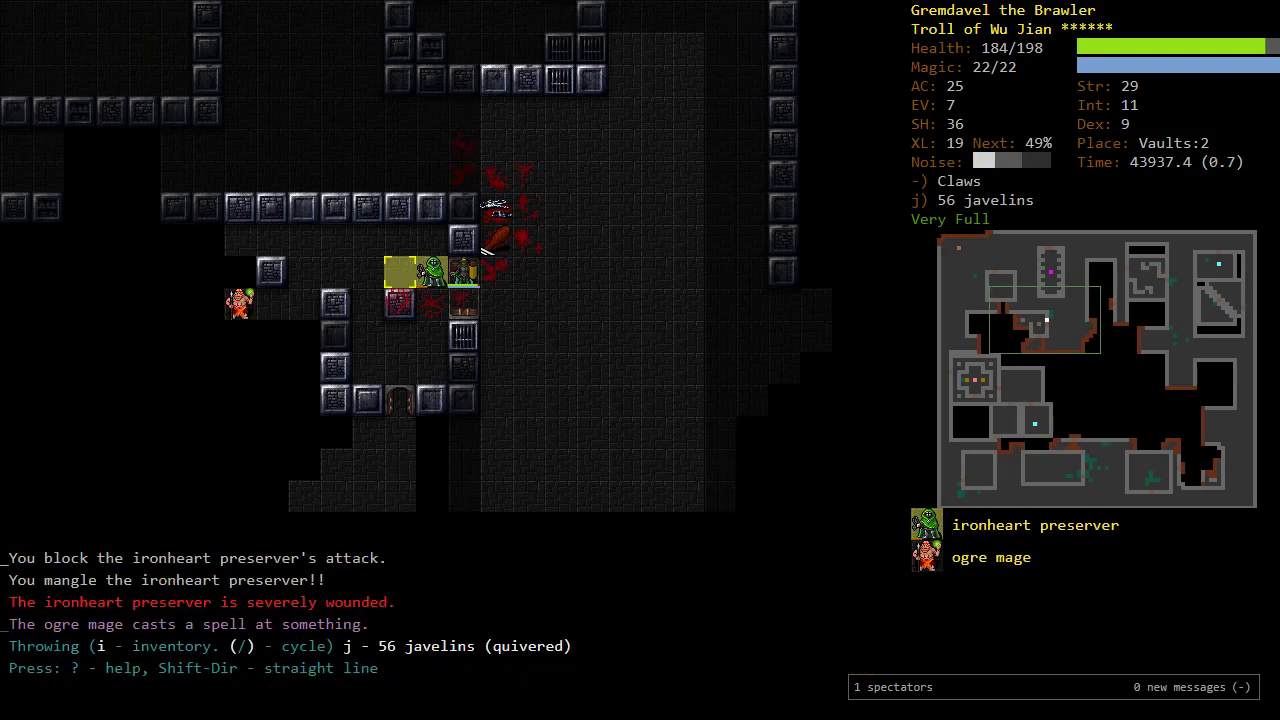
key(h)
key(h)
key(h)
key(b)
key(h)
key(f)
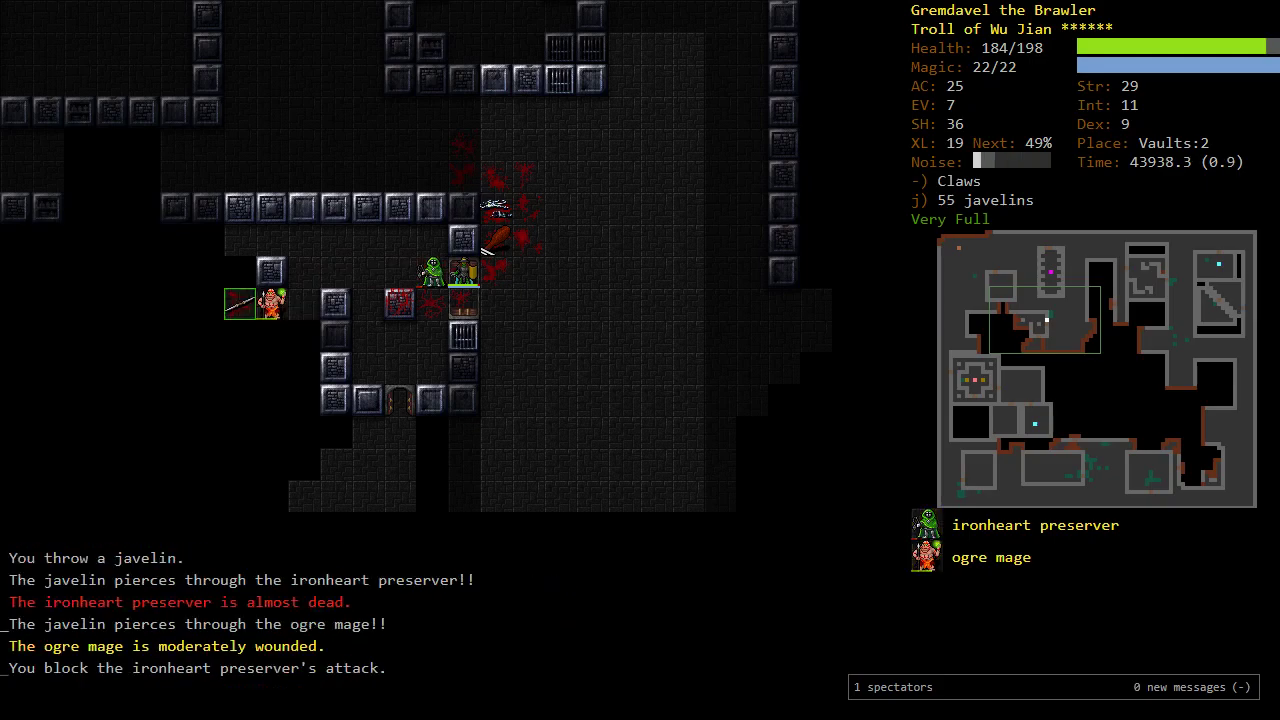
key(f)
key(f)
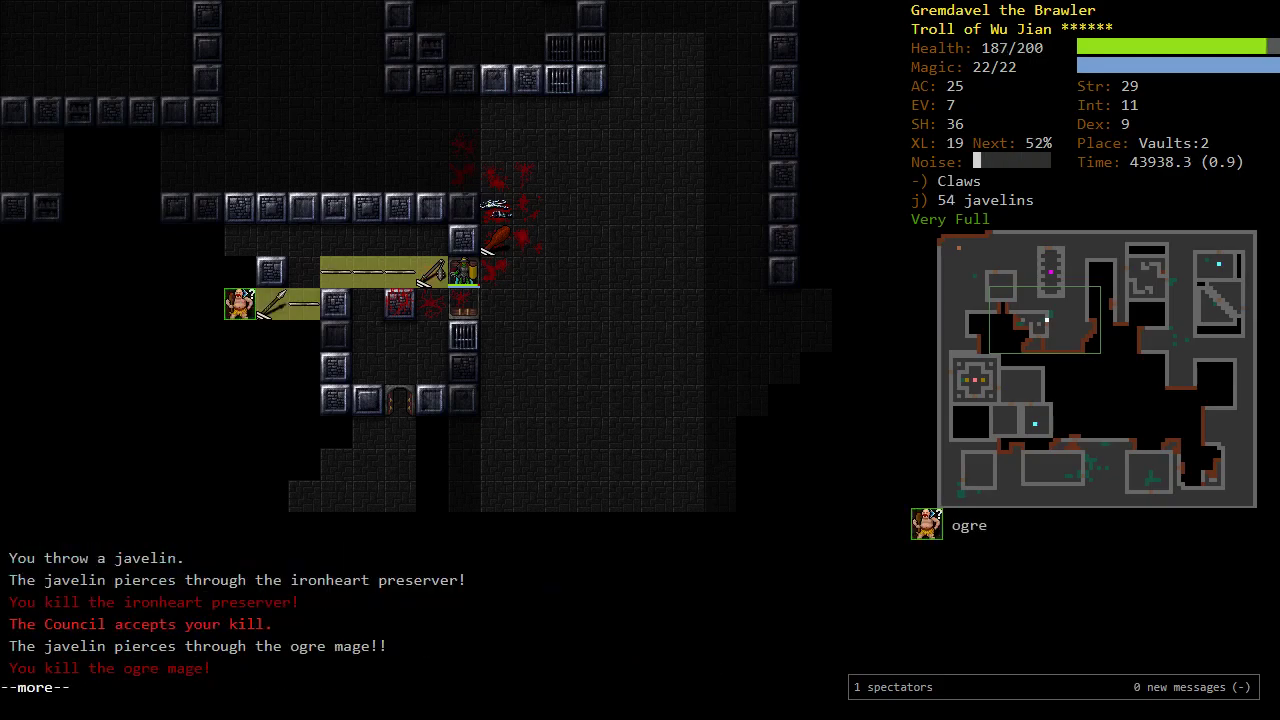
key(Return)
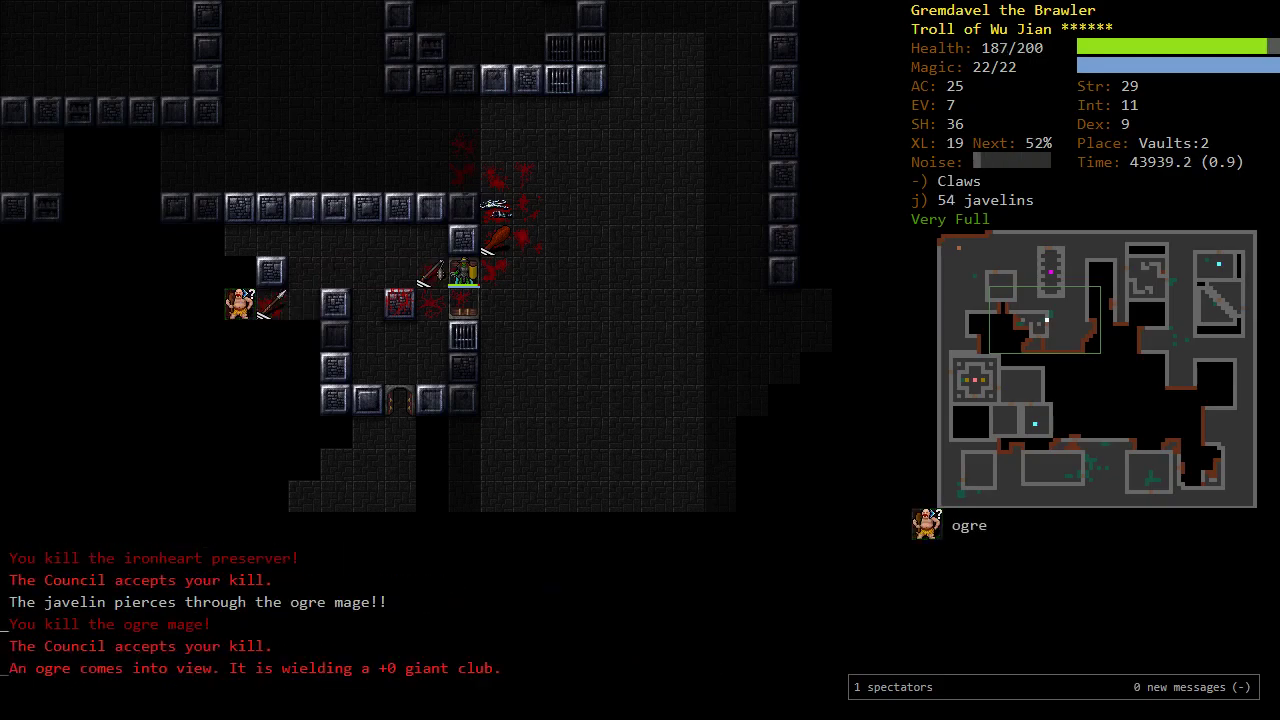
key(b)
key(s)
key(s)
key(x)
key(j)
key(b)
key(j)
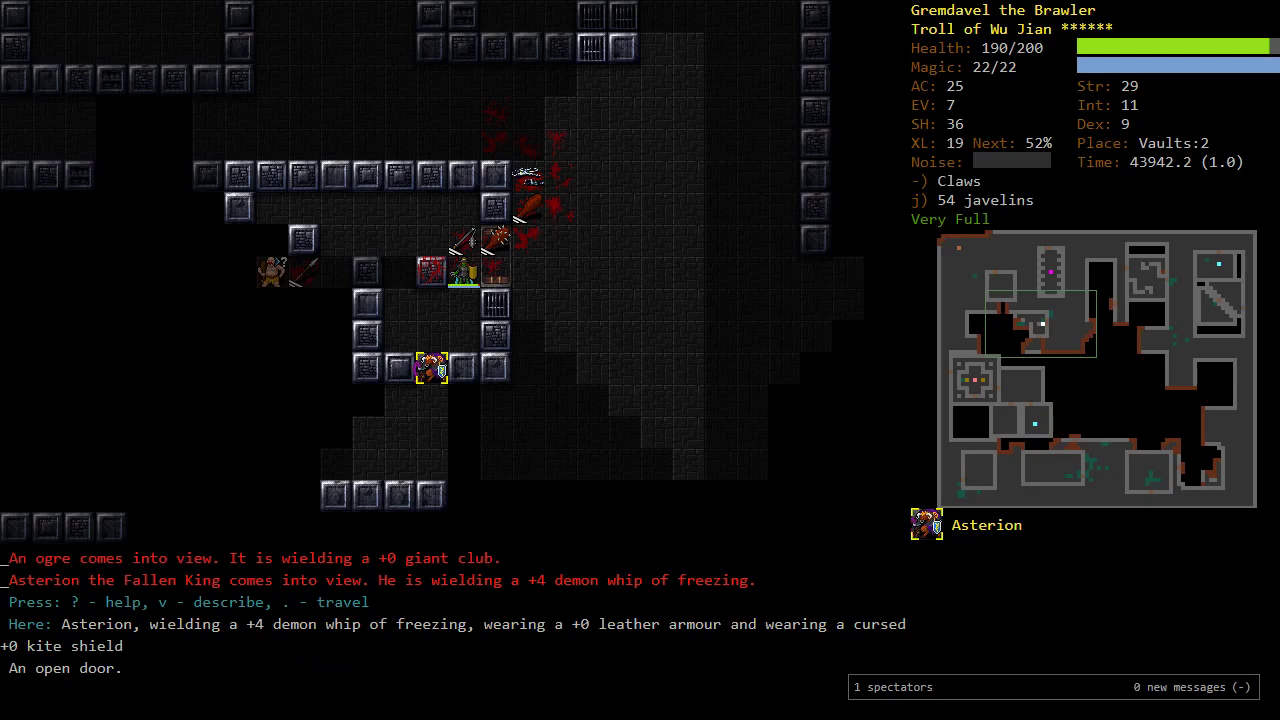
key(v)
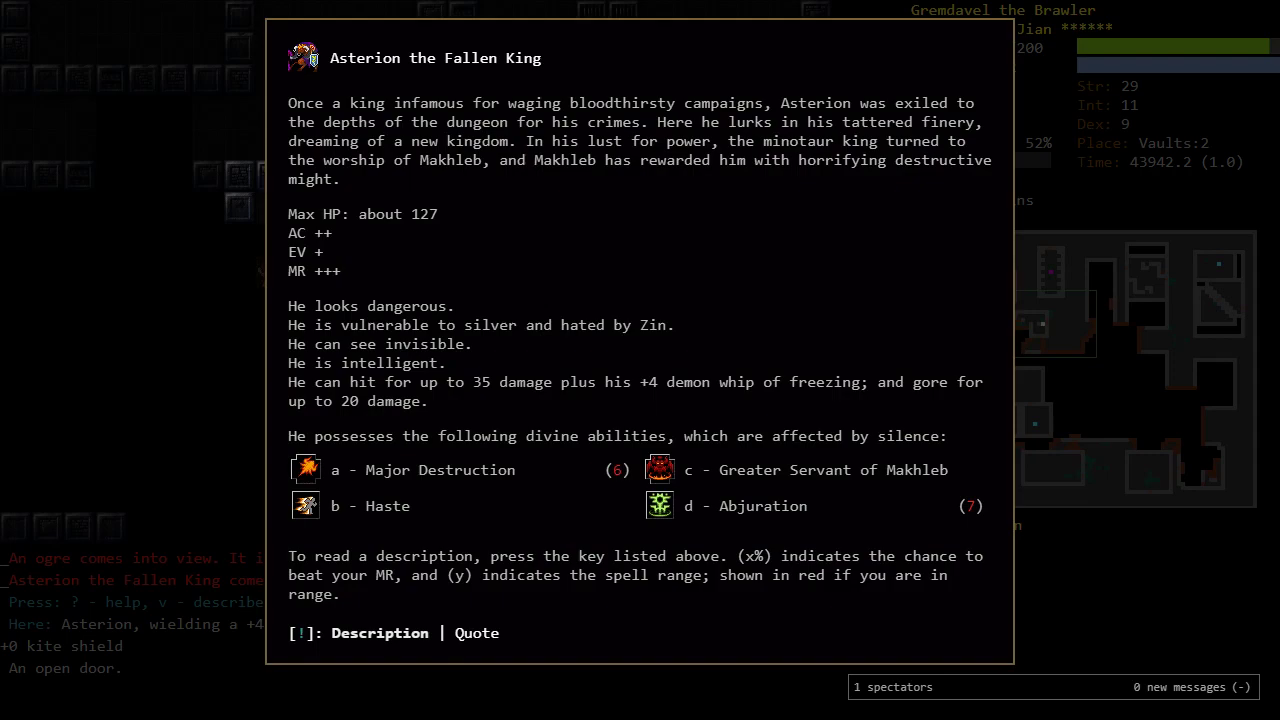
key(Escape)
key(v)
Step: Quiver throwing nets and throw a net over Asterion the Fallen King
key(Escape)
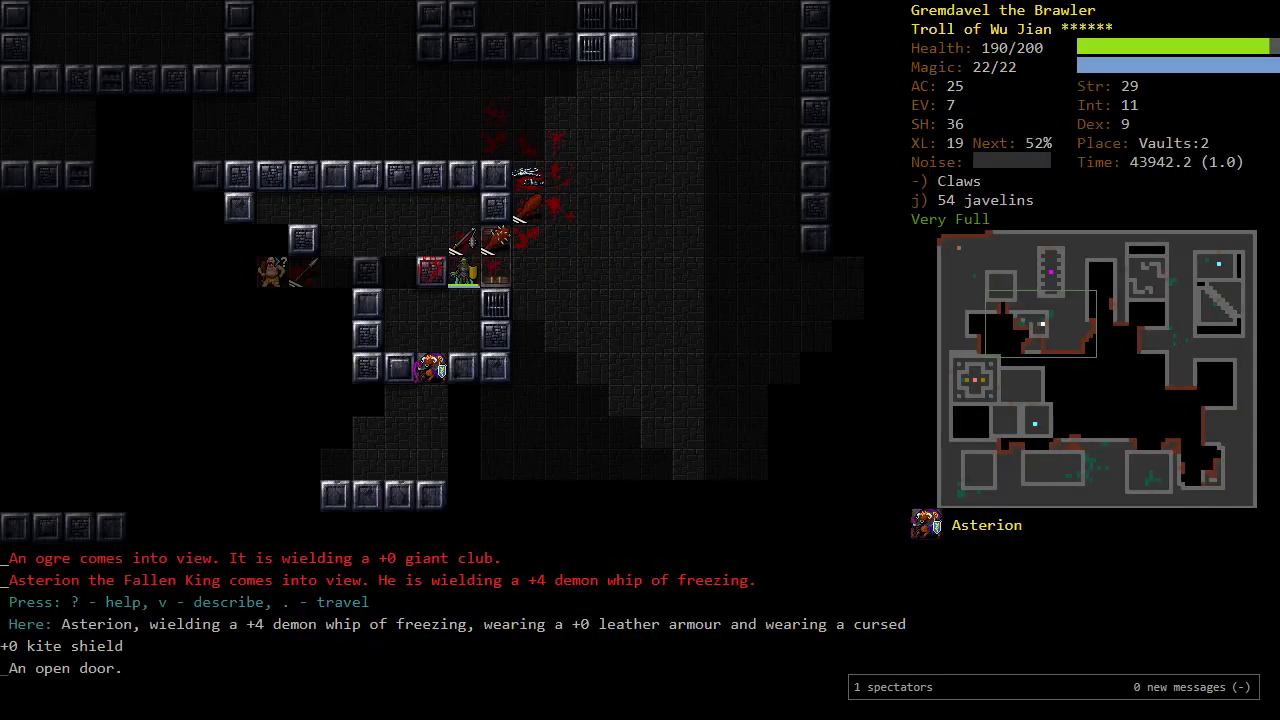
key(parenright)
key(parenright)
key(parenright)
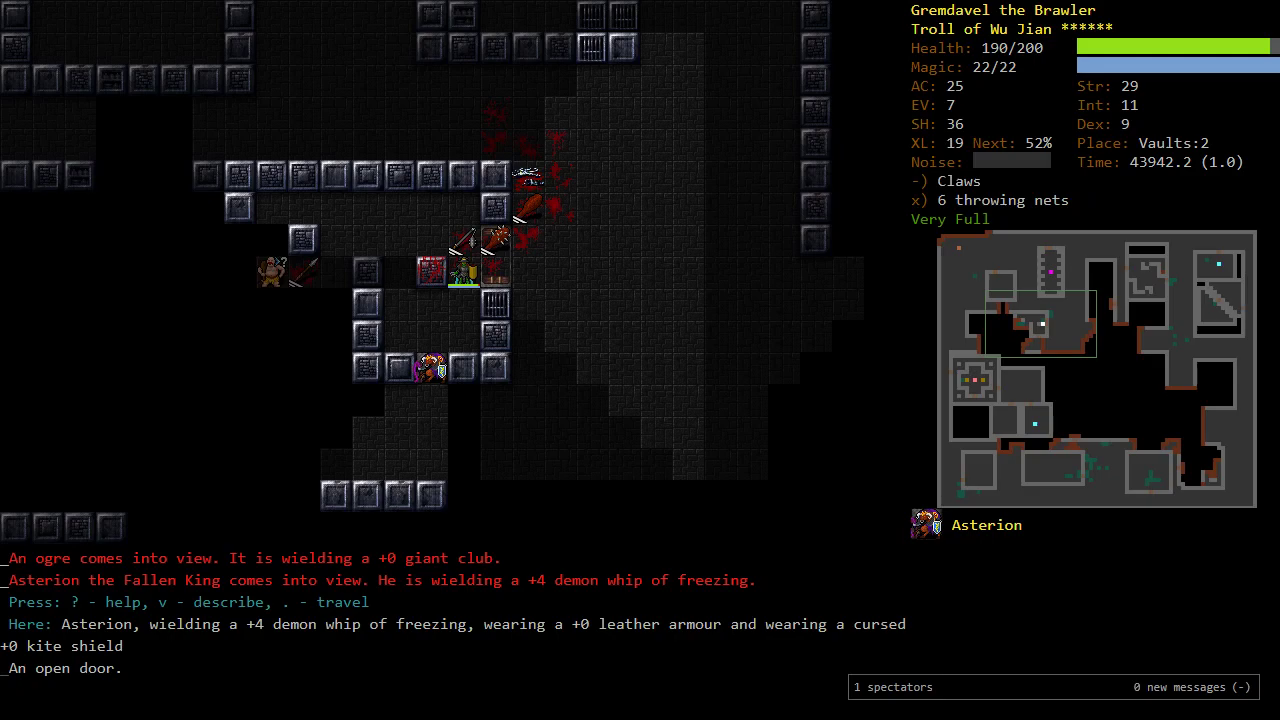
key(f)
key(f)
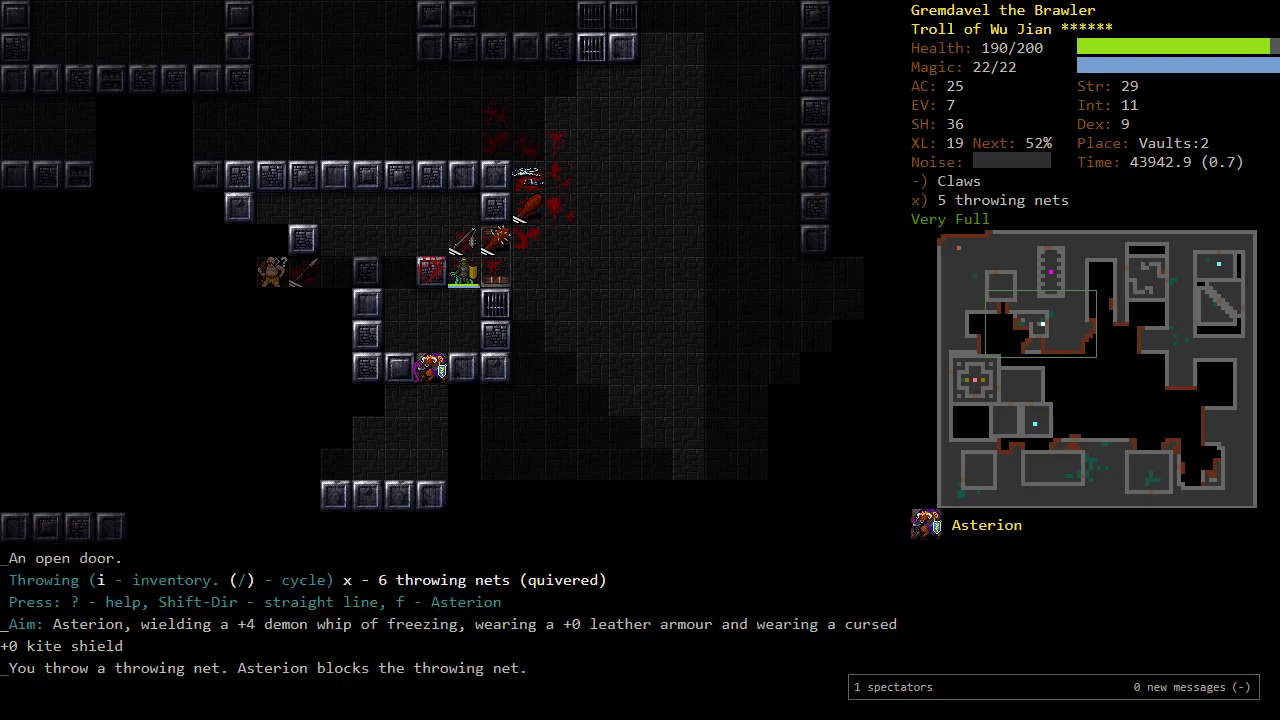
key(f)
key(f)
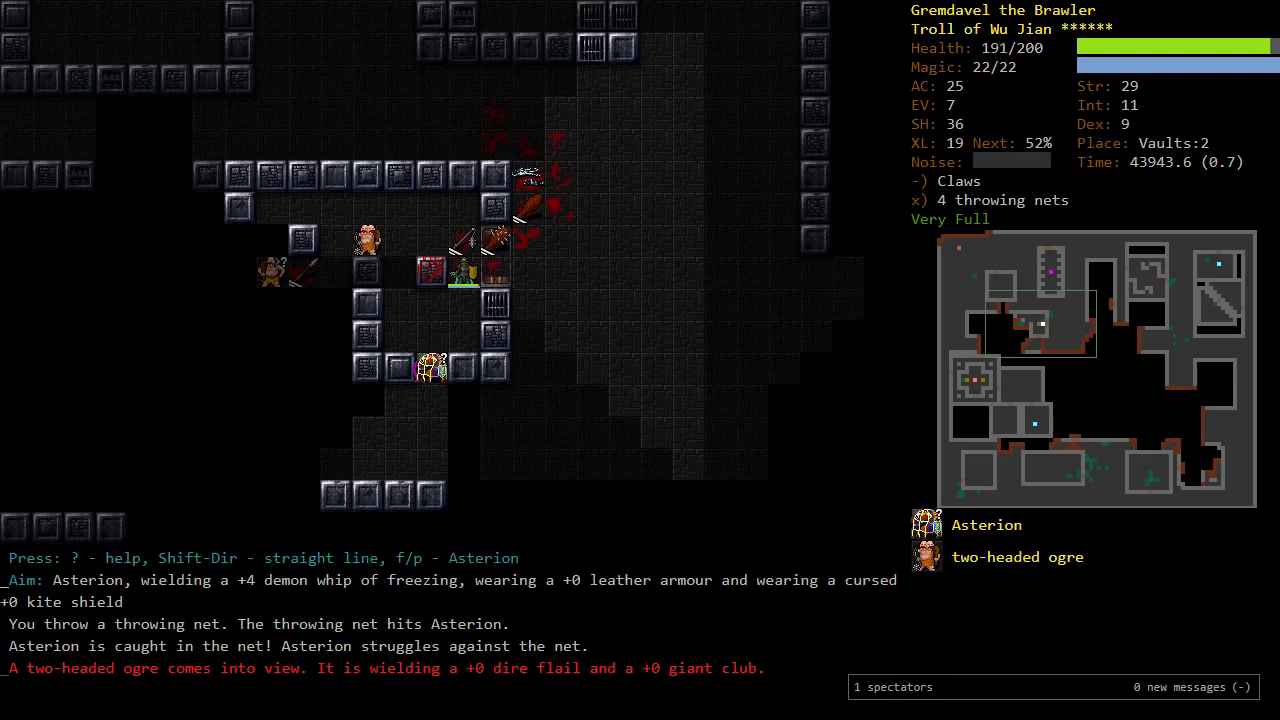
Step: Close in and melee the netted Asterion until he dies
key(b)
key(j)
key(j)
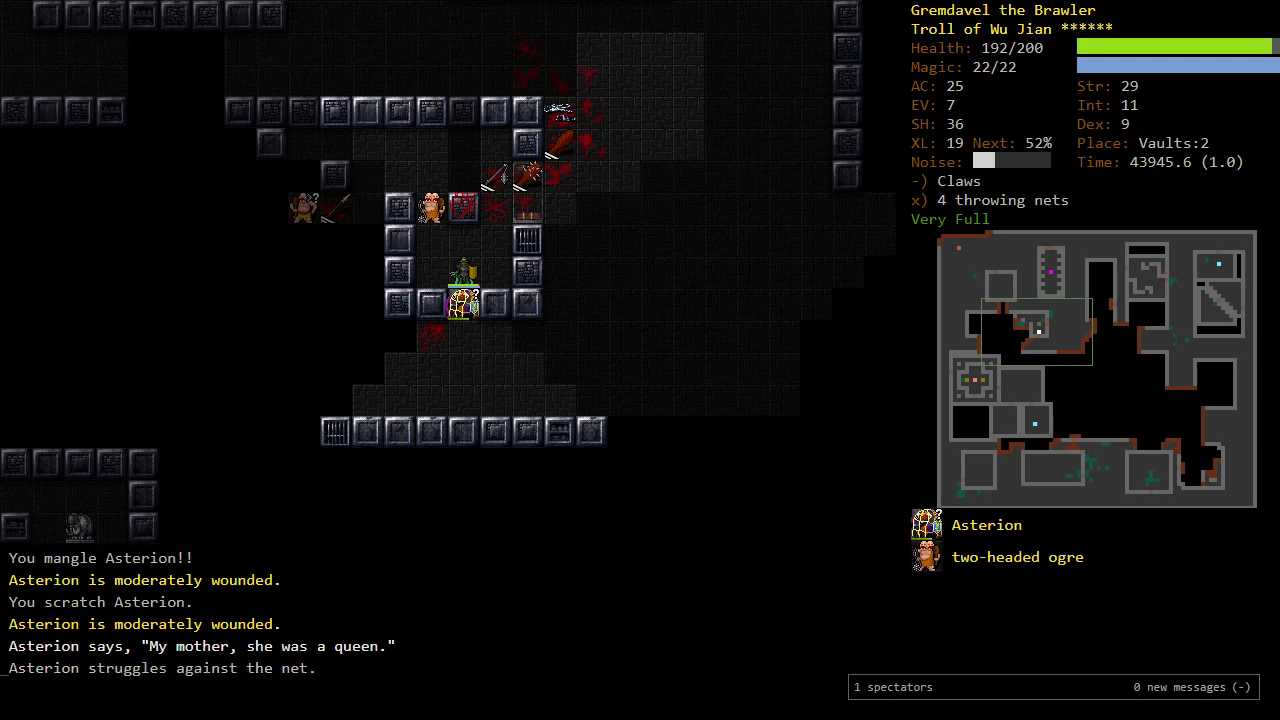
key(j)
key(j)
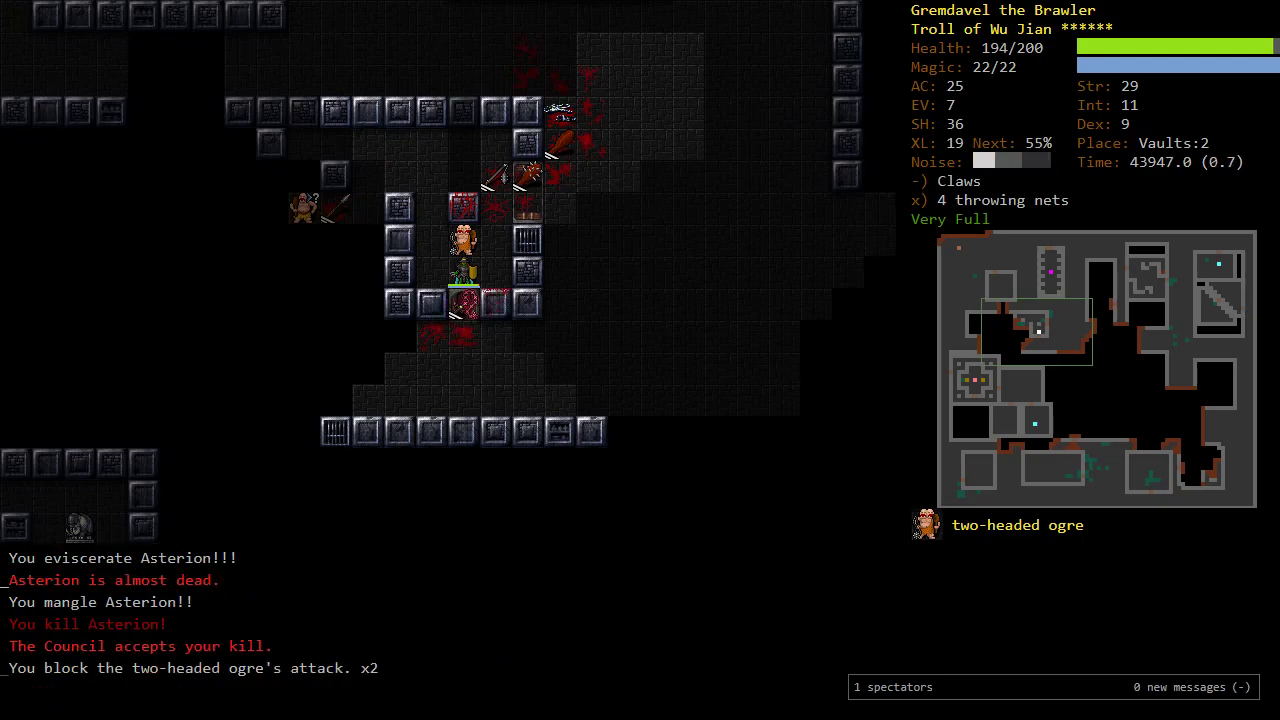
Step: Kill the two ogres, butcher their corpses and collect the thrown nets
key(k)
key(k)
key(k)
key(h)
key(h)
key(c)
key(l)
key(c)
key(j)
key(j)
key(j)
Step: Butcher Asterion's corpse and leave the vault heading west
key(c)
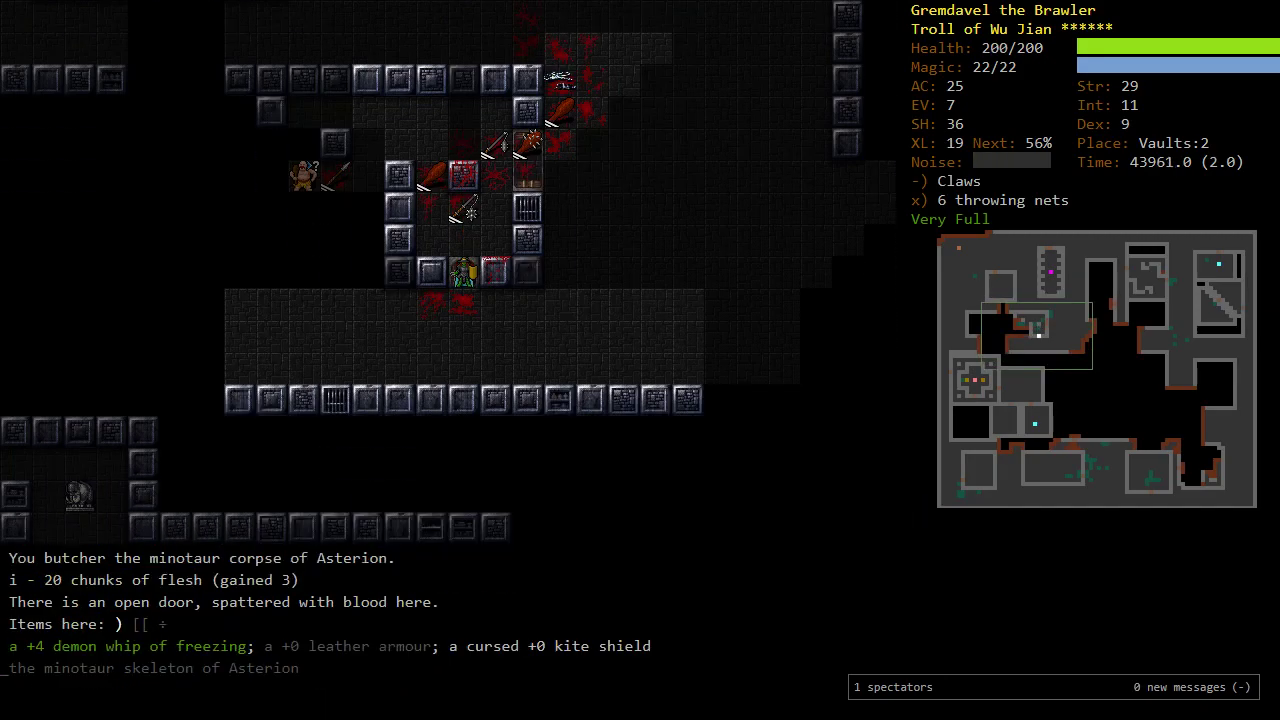
key(b)
key(h)
key(h)
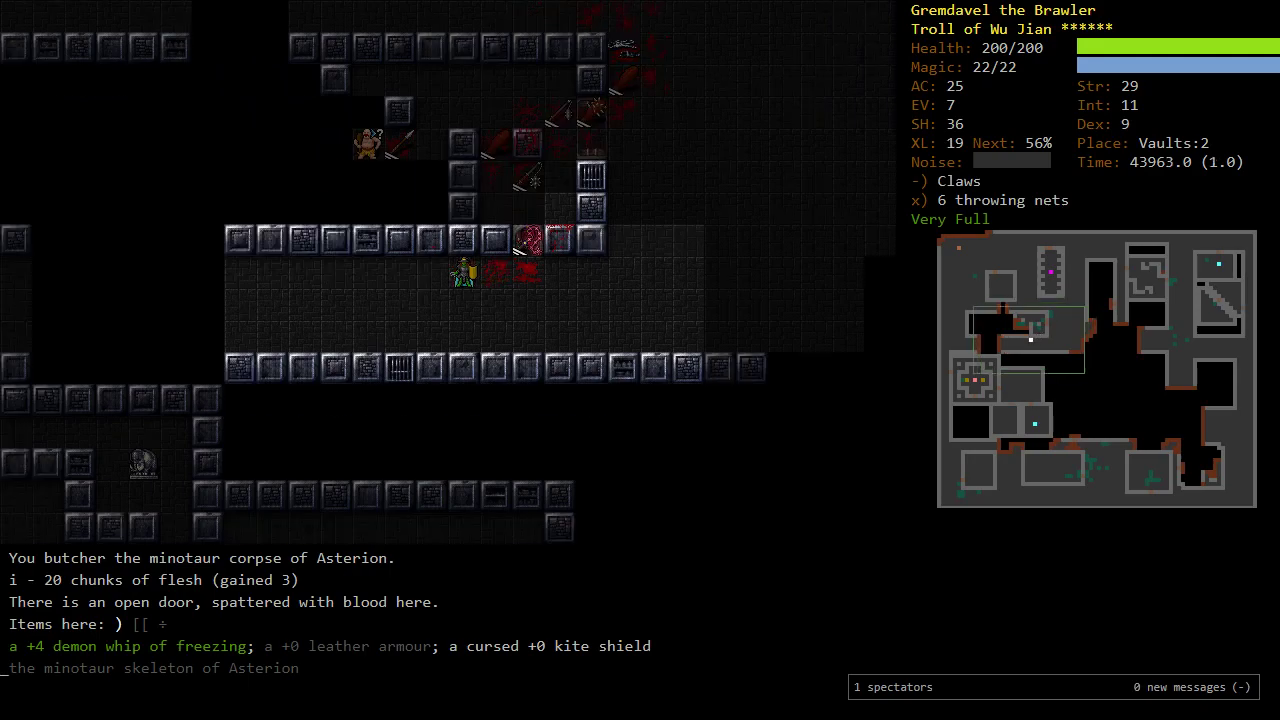
key(h)
key(h)
key(h)
key(h)
key(h)
key(h)
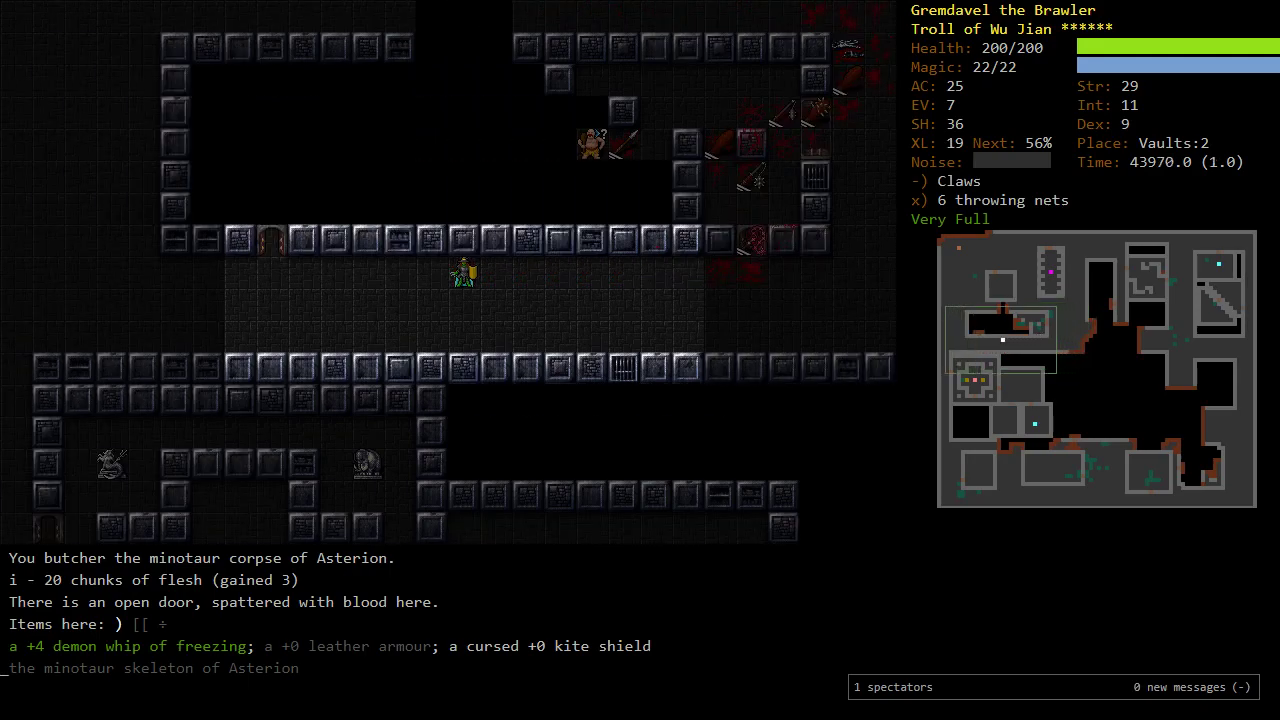
key(h)
key(h)
key(h)
key(h)
key(h)
Step: Go through the north door, kill the ogre and pick up two javelins
key(y)
key(k)
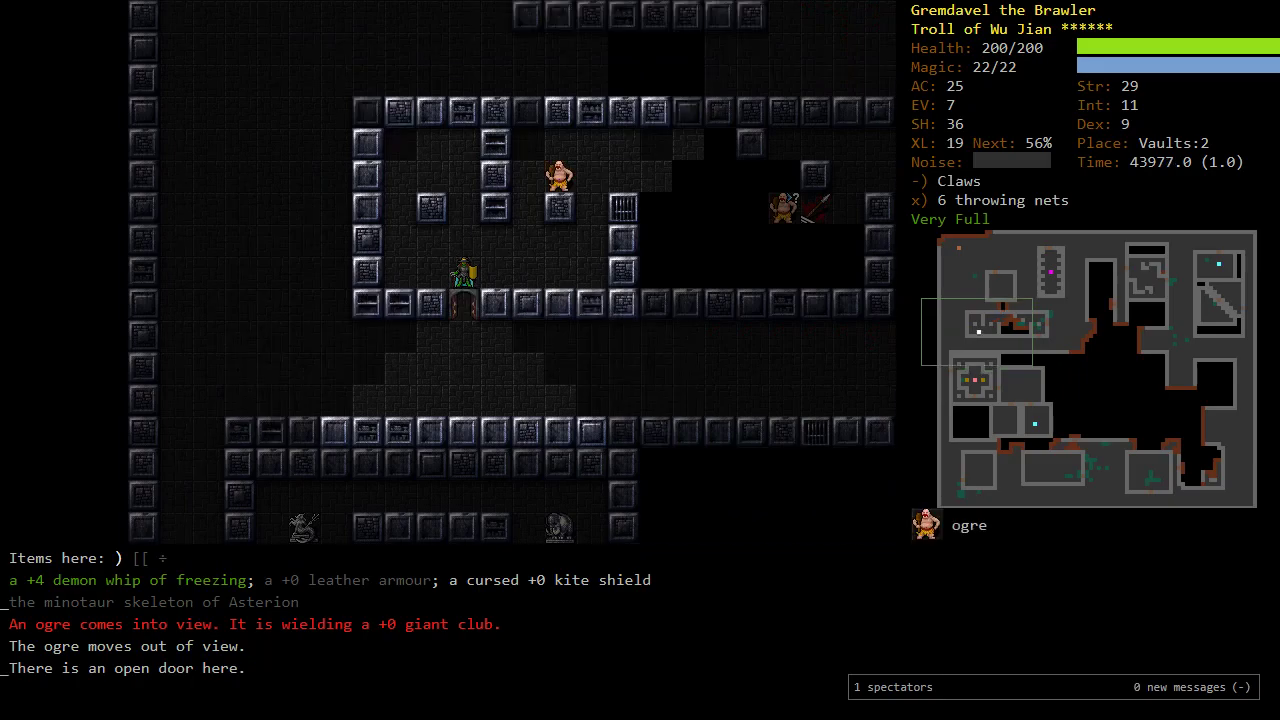
key(u)
key(u)
key(u)
key(u)
key(u)
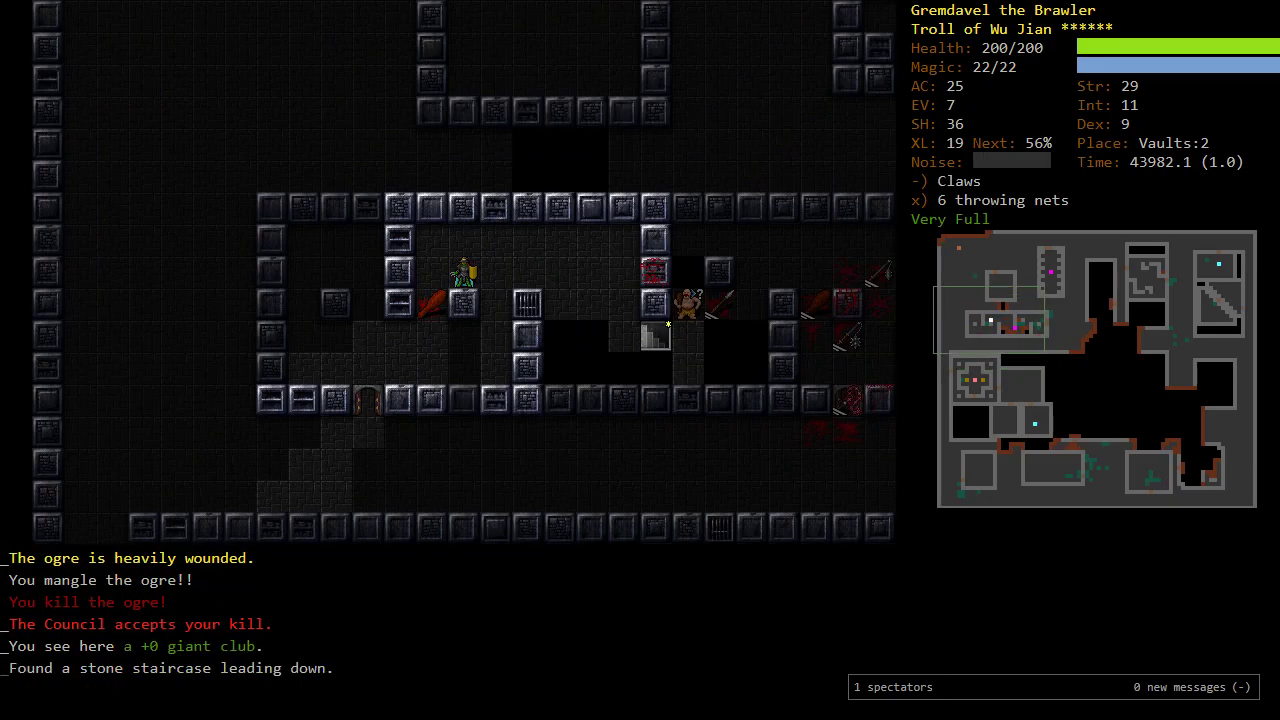
key(o)
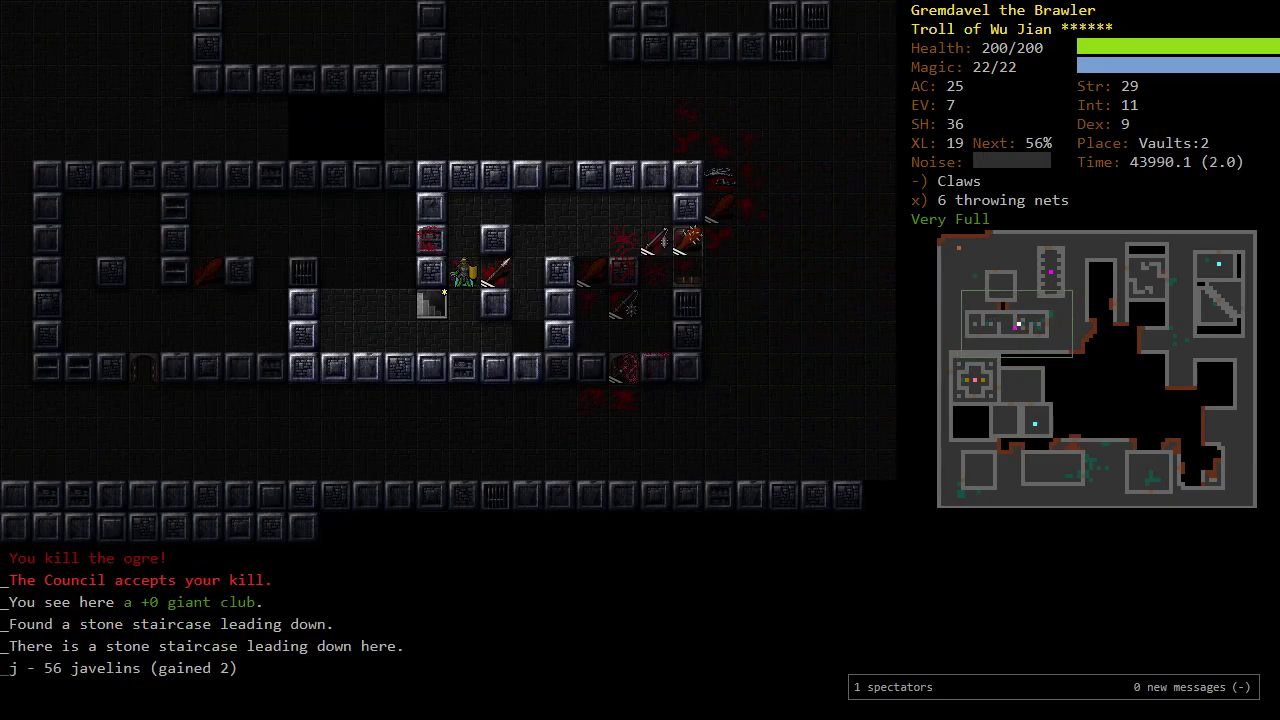
key(l)
key(l)
key(u)
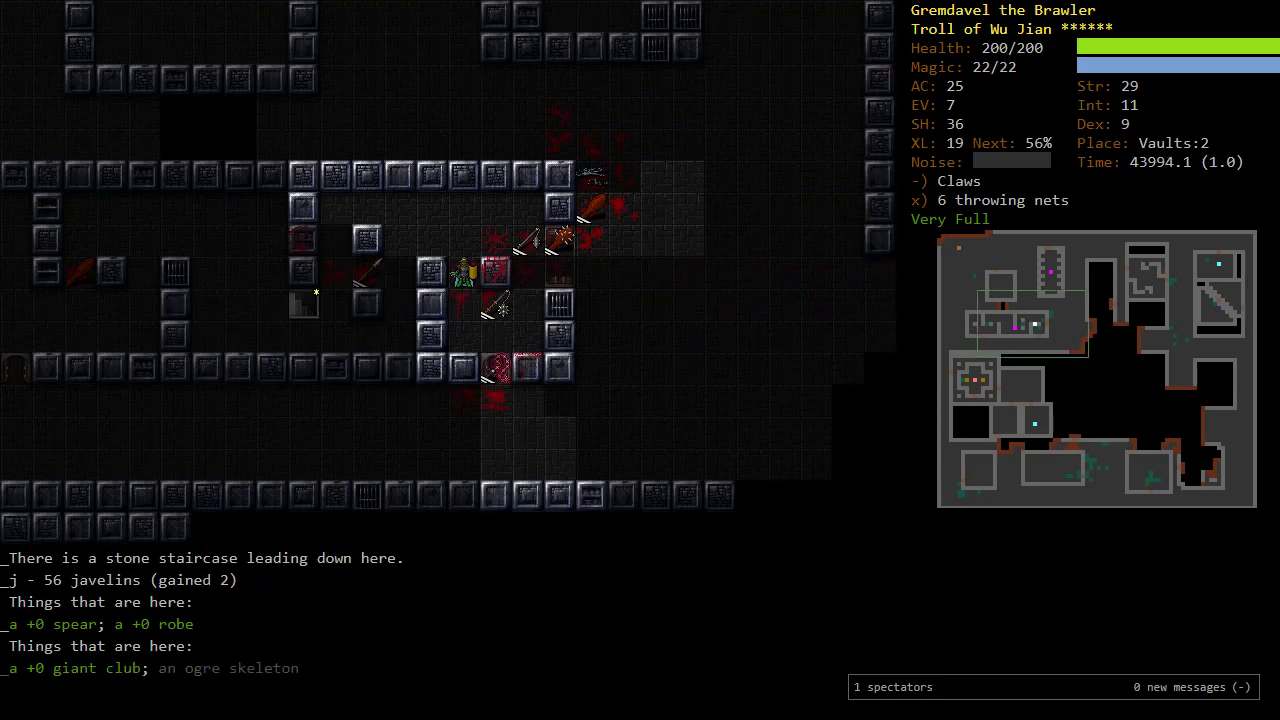
key(n)
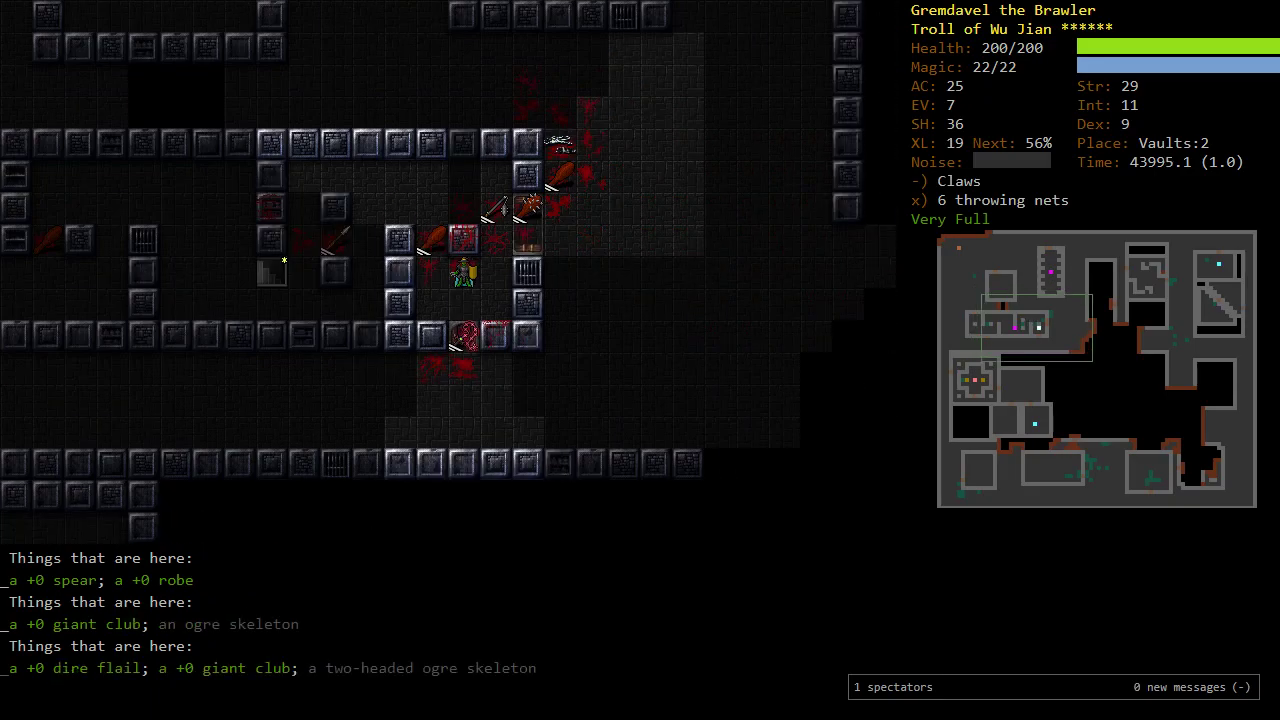
Step: Butcher the human corpse and eat its flesh chunks until Engorged
key(u)
key(k)
key(l)
key(h)
key(c)
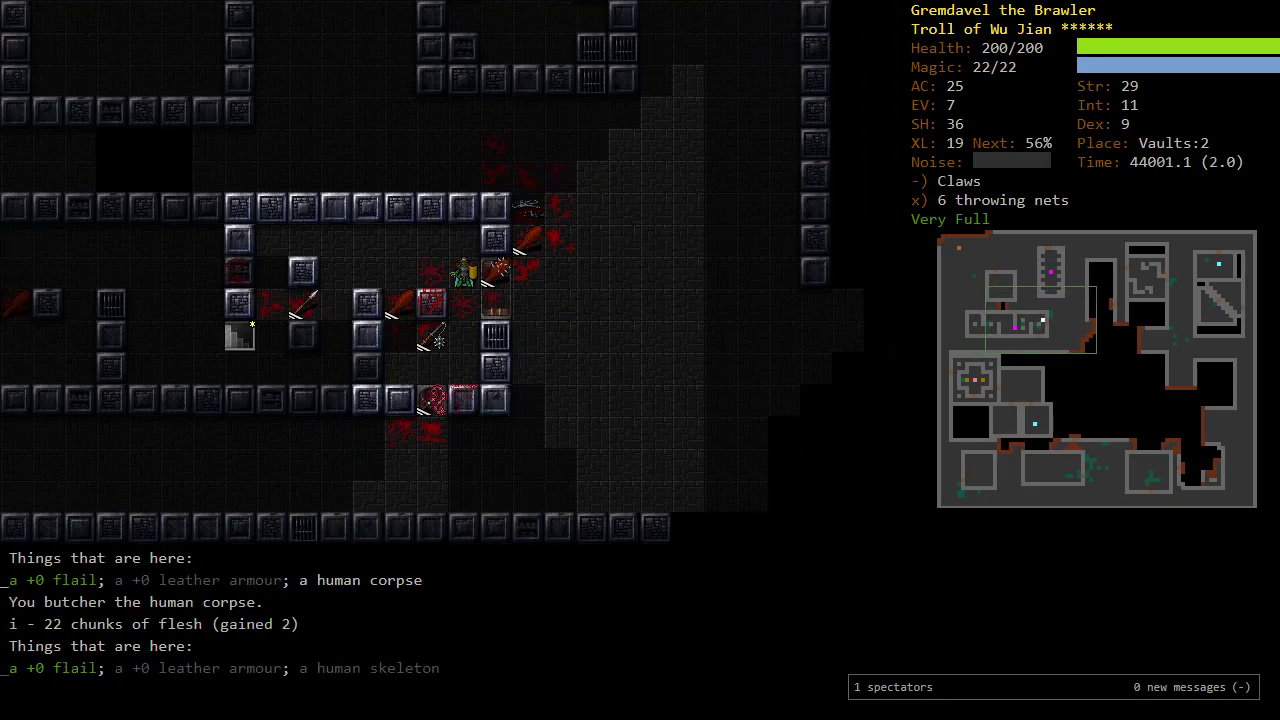
key(e)
key(i)
key(e)
key(i)
key(o)
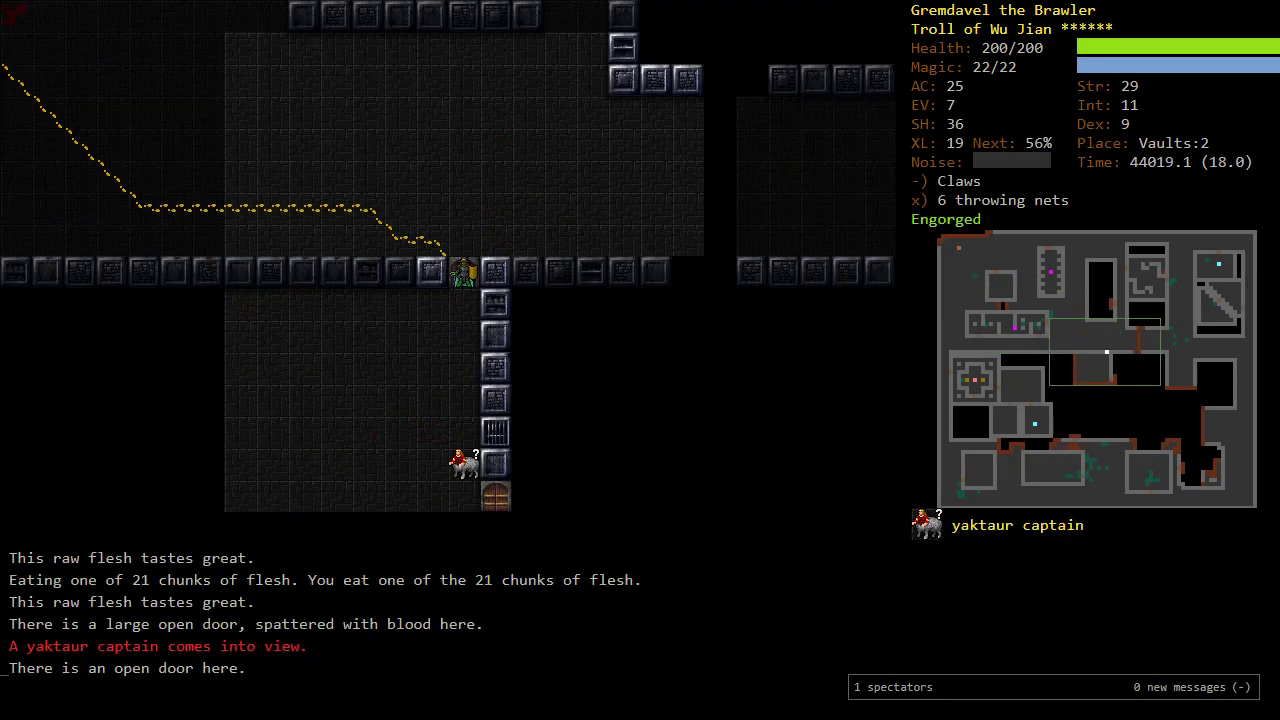
Step: Hold the doorway and advance south while the yaktaur captain's bolt reflects back
key(y)
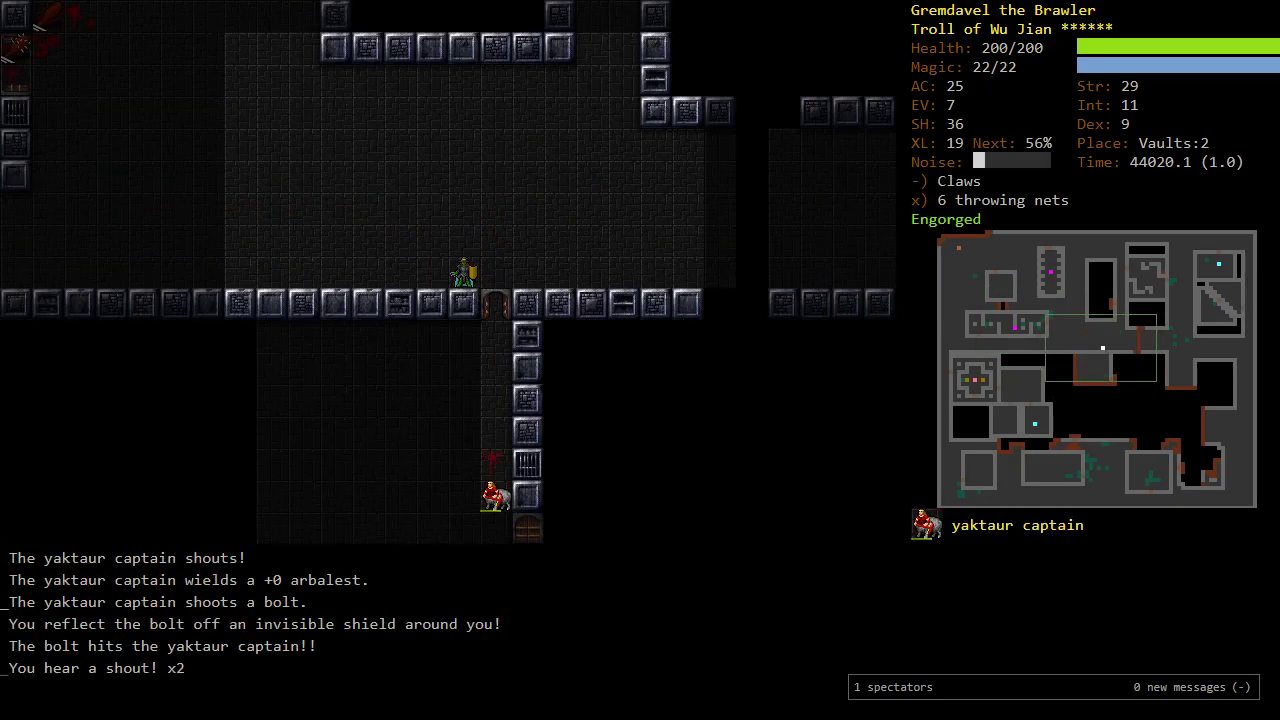
key(n)
key(j)
key(s)
key(Return)
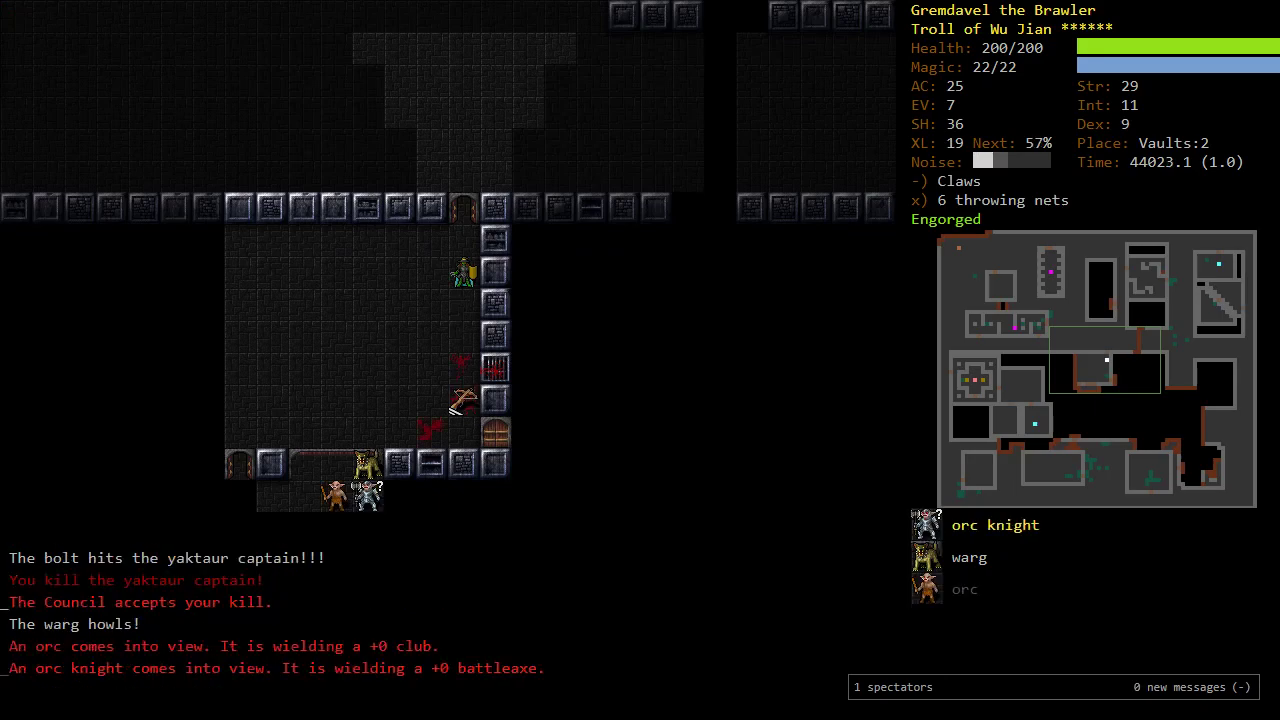
Step: Kill the warg and orc to the north-west and butcher their corpses
key(k)
key(k)
key(y)
key(h)
key(s)
key(s)
key(s)
key(l)
key(l)
key(l)
key(l)
key(l)
key(l)
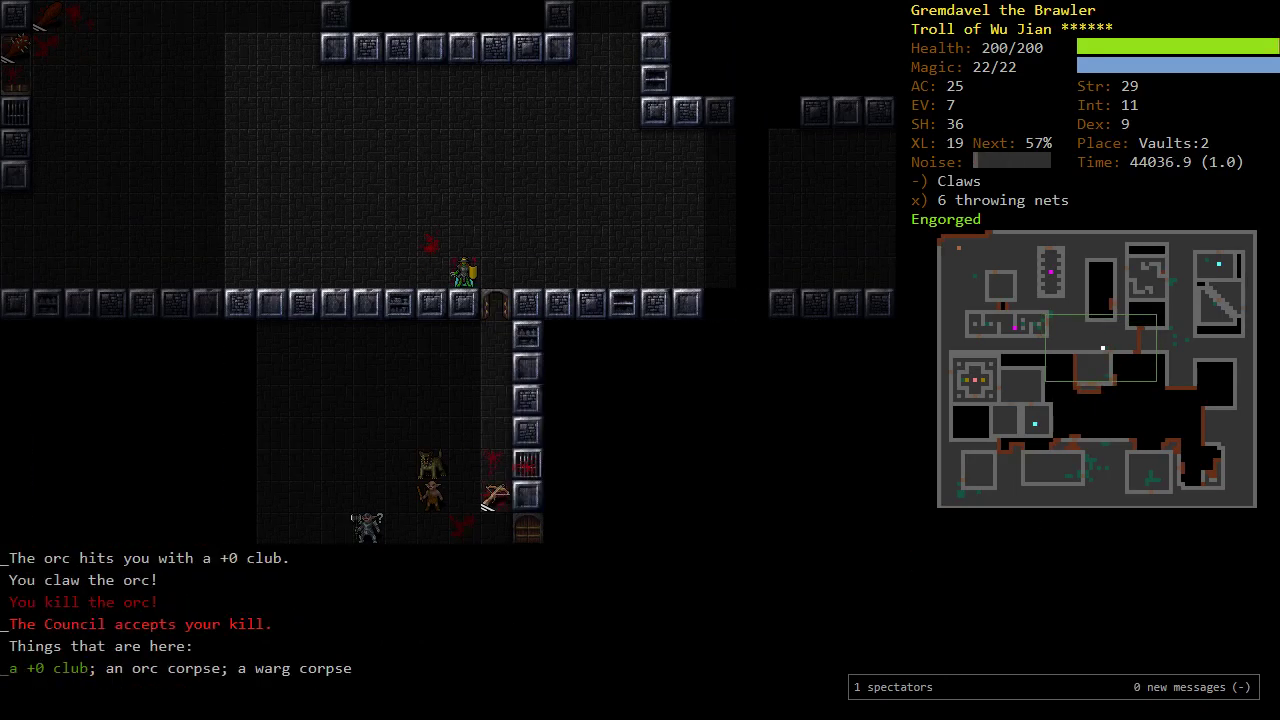
key(c)
key(a)
key(n)
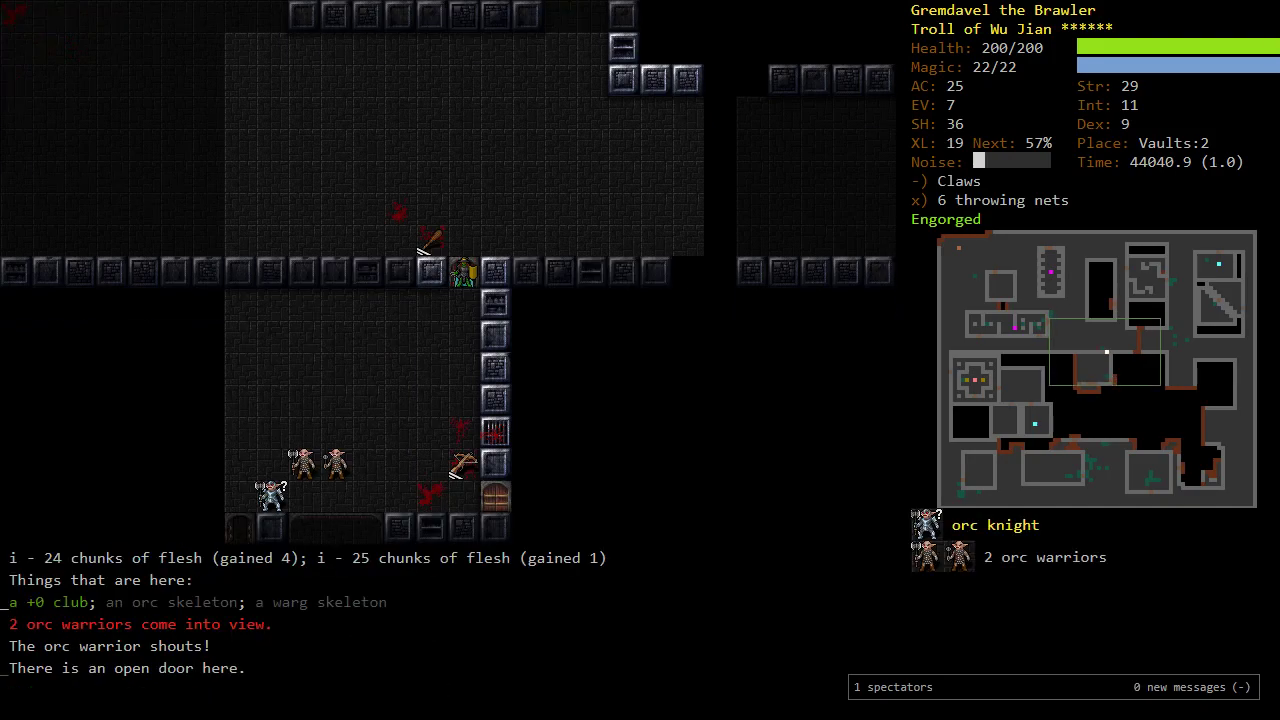
Step: Wound an orc warrior with a quivered boomerang, then browse the recognised items list
key(parenright)
key(parenright)
key(parenright)
key(parenright)
key(f)
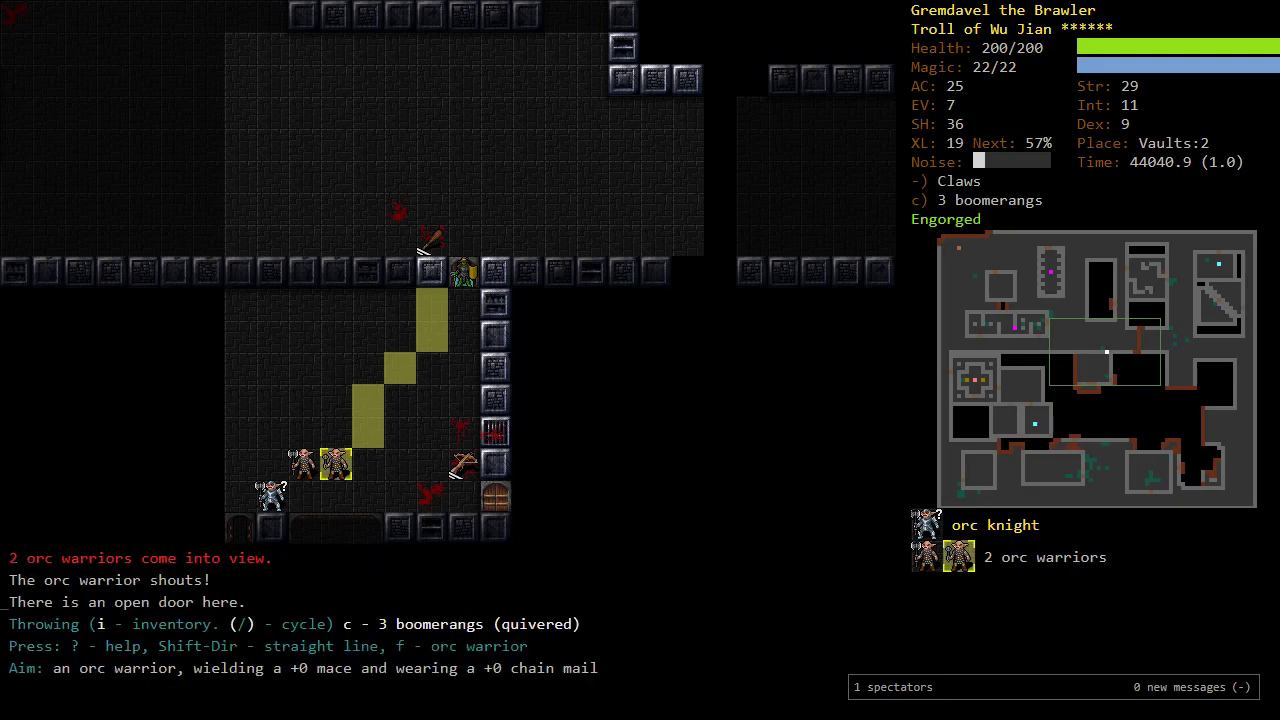
key(plus)
key(f)
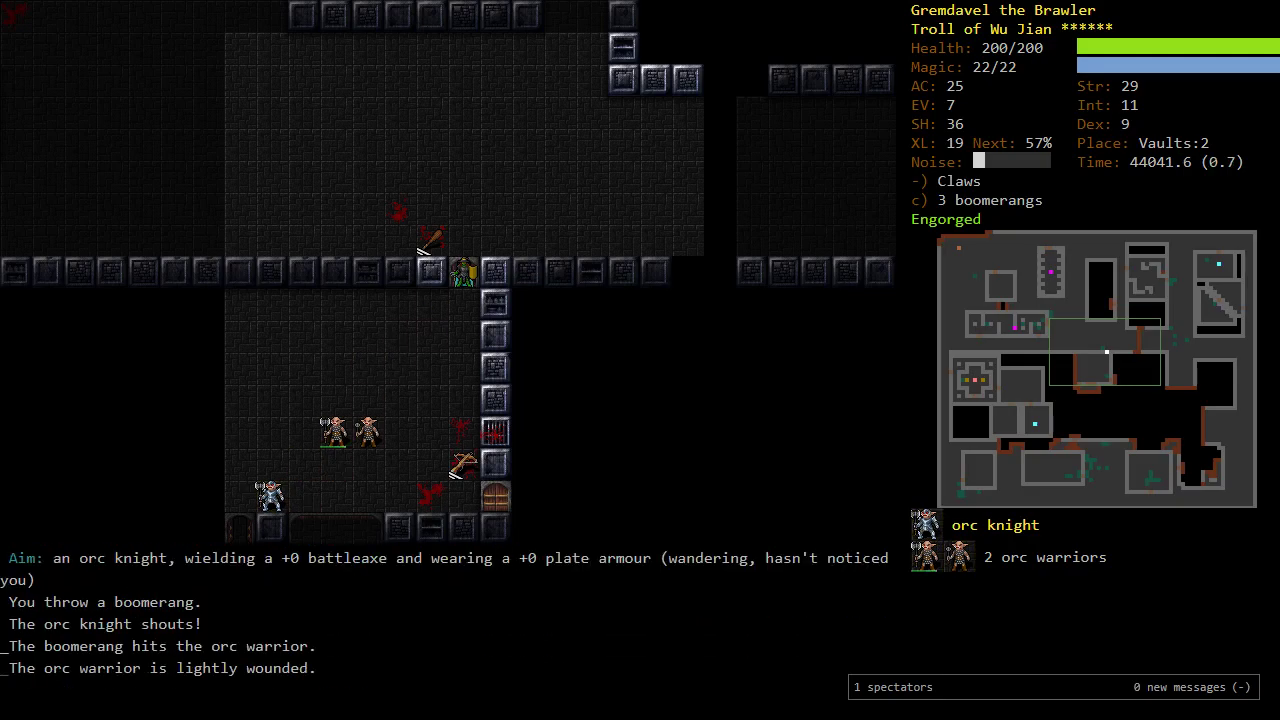
key(backslash)
key(Page_Down)
key(Page_Down)
key(Page_Down)
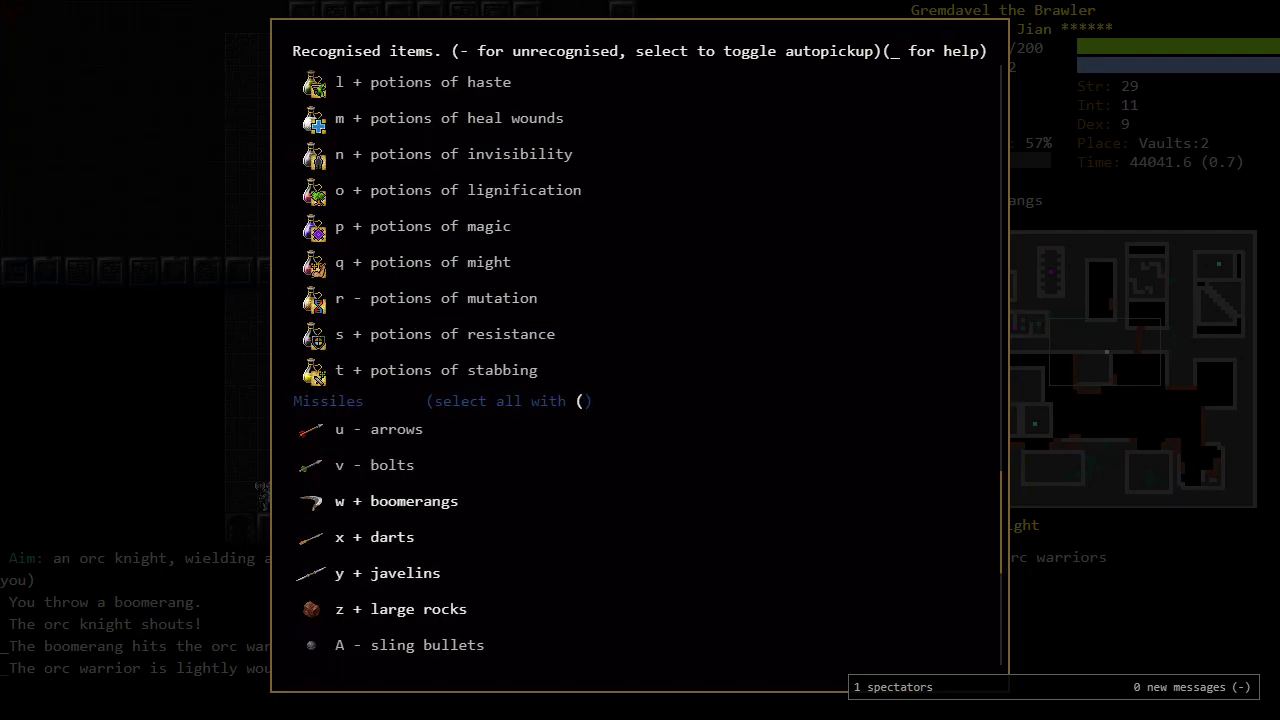
Step: Back up the corridor and spin-attack the orc knight until it dies
key(Escape)
key(y)
key(h)
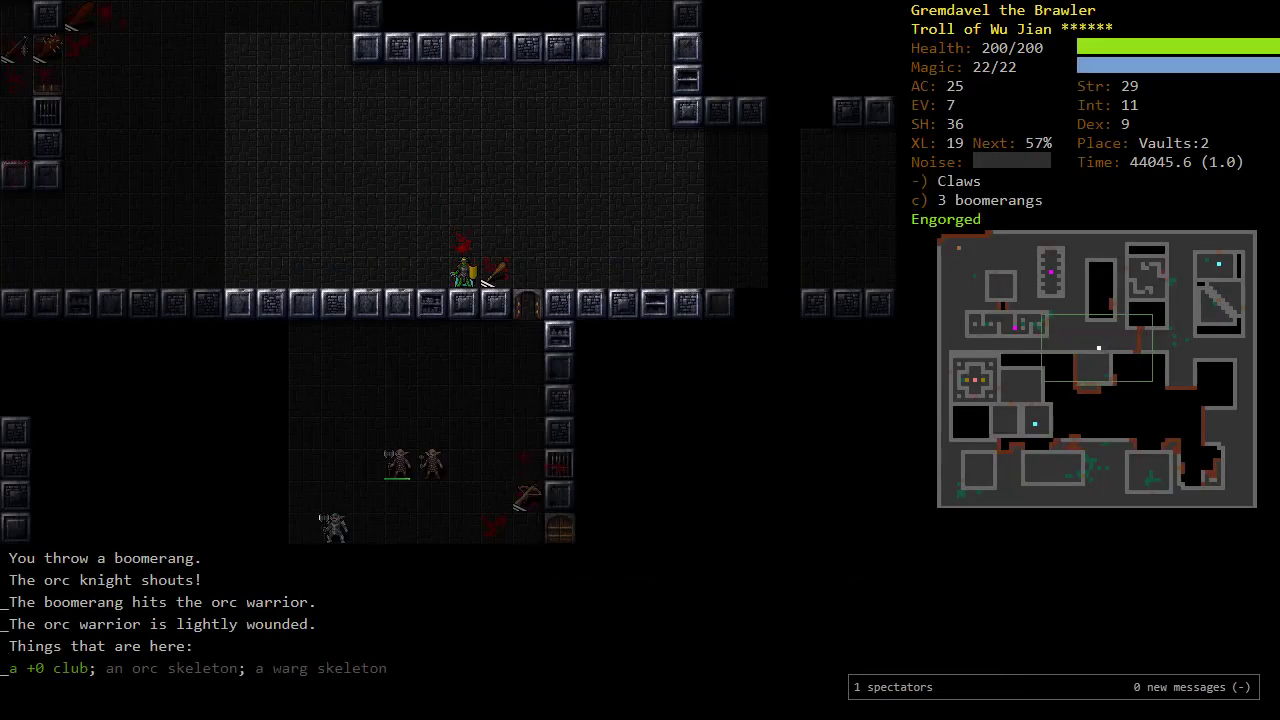
key(l)
key(l)
key(l)
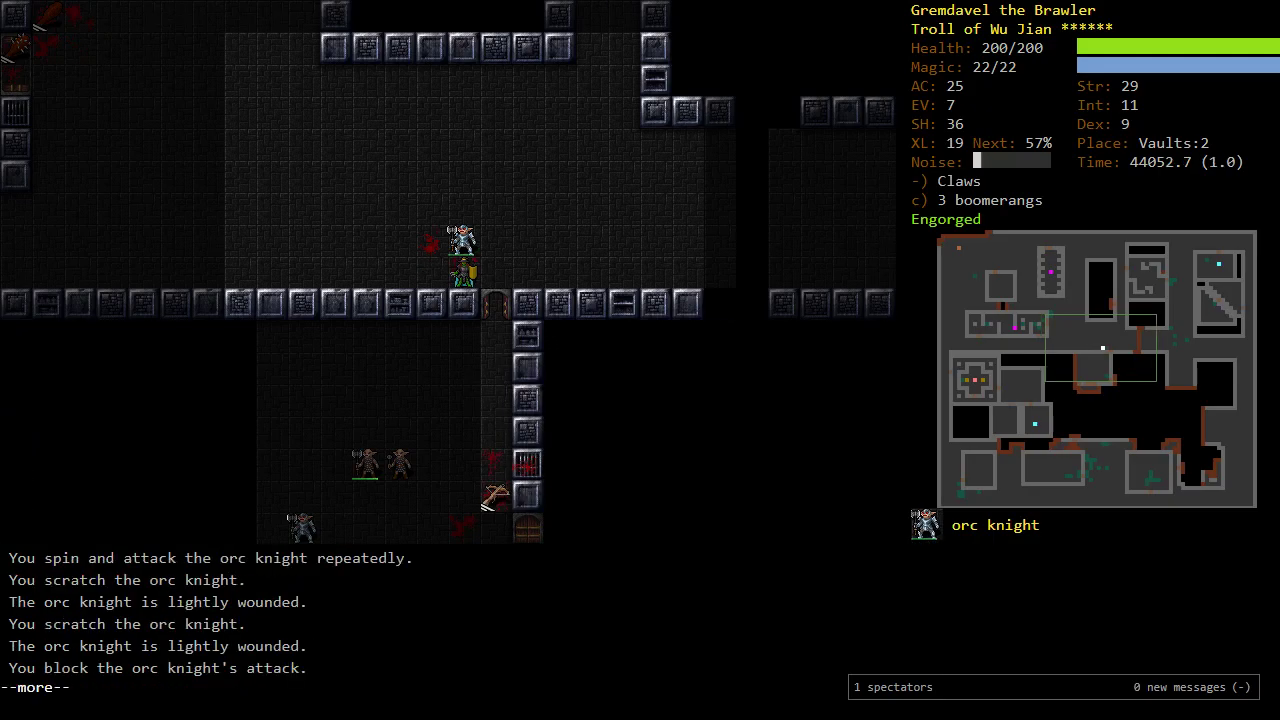
key(Return)
key(k)
key(k)
key(k)
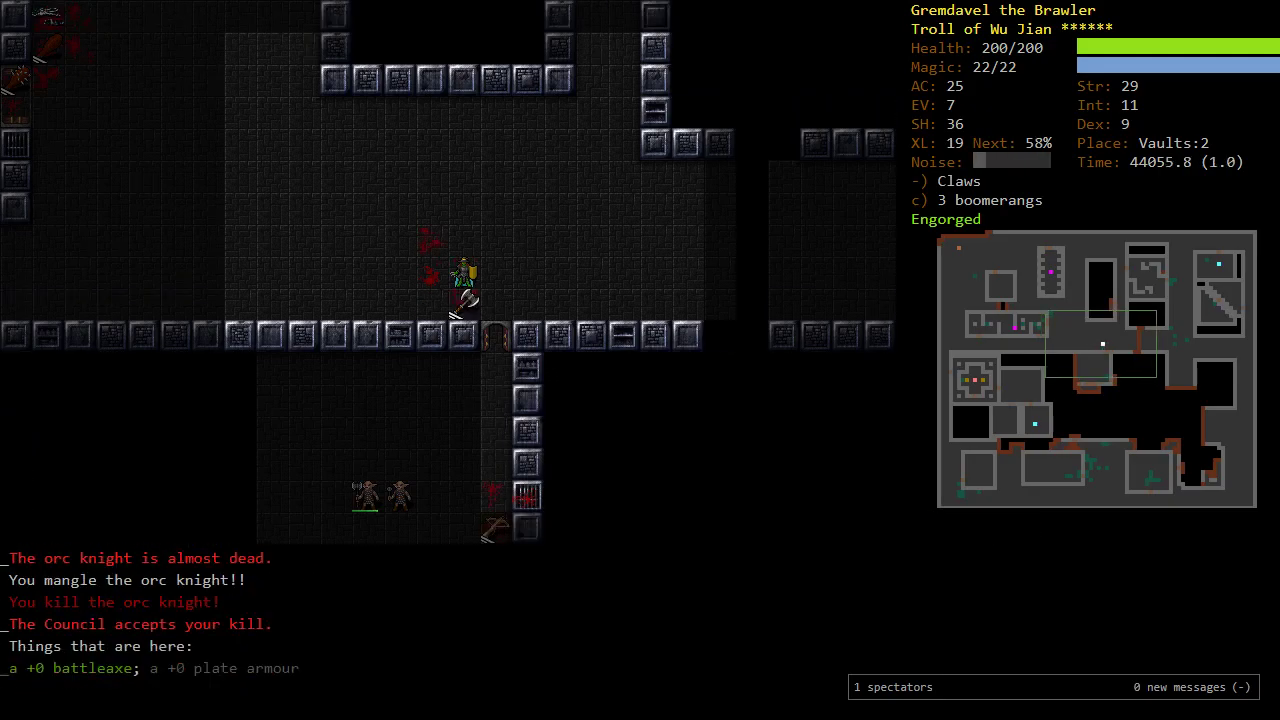
Step: Butcher the orc corpse and walk down to the arbalest pile
key(j)
key(c)
key(c)
key(n)
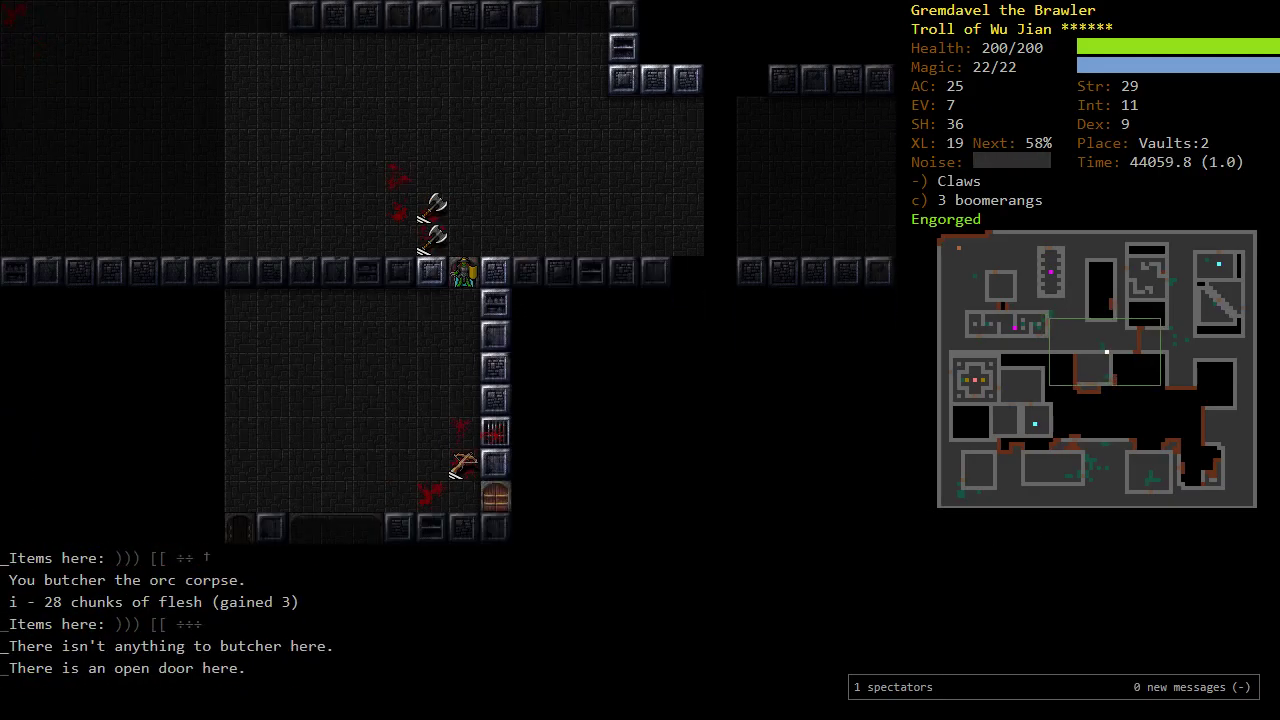
key(j)
key(j)
key(j)
key(j)
key(j)
key(j)
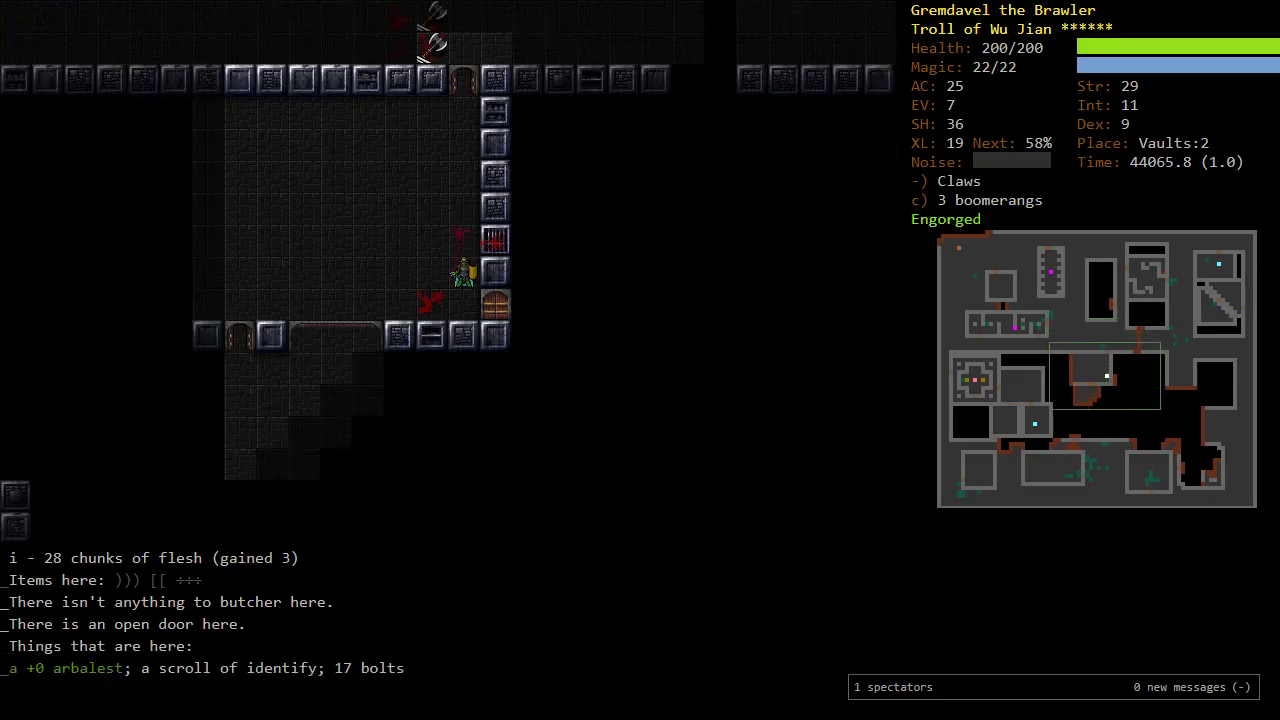
key(h)
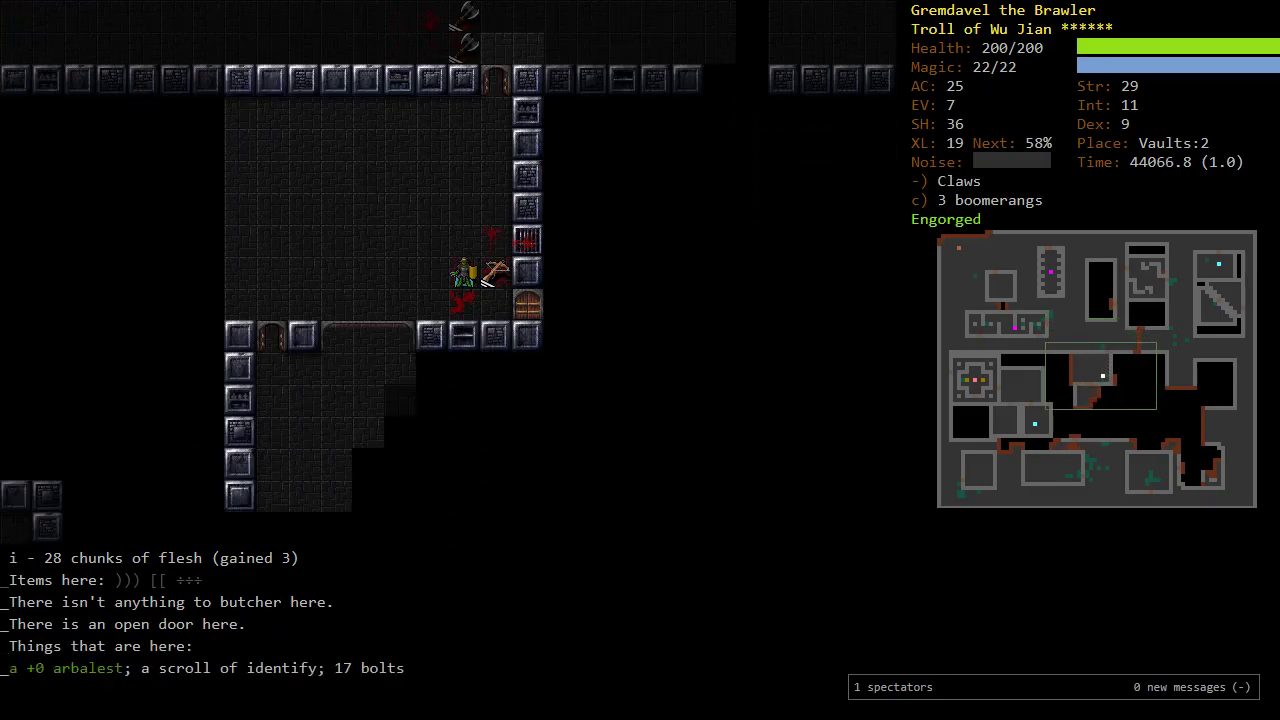
key(l)
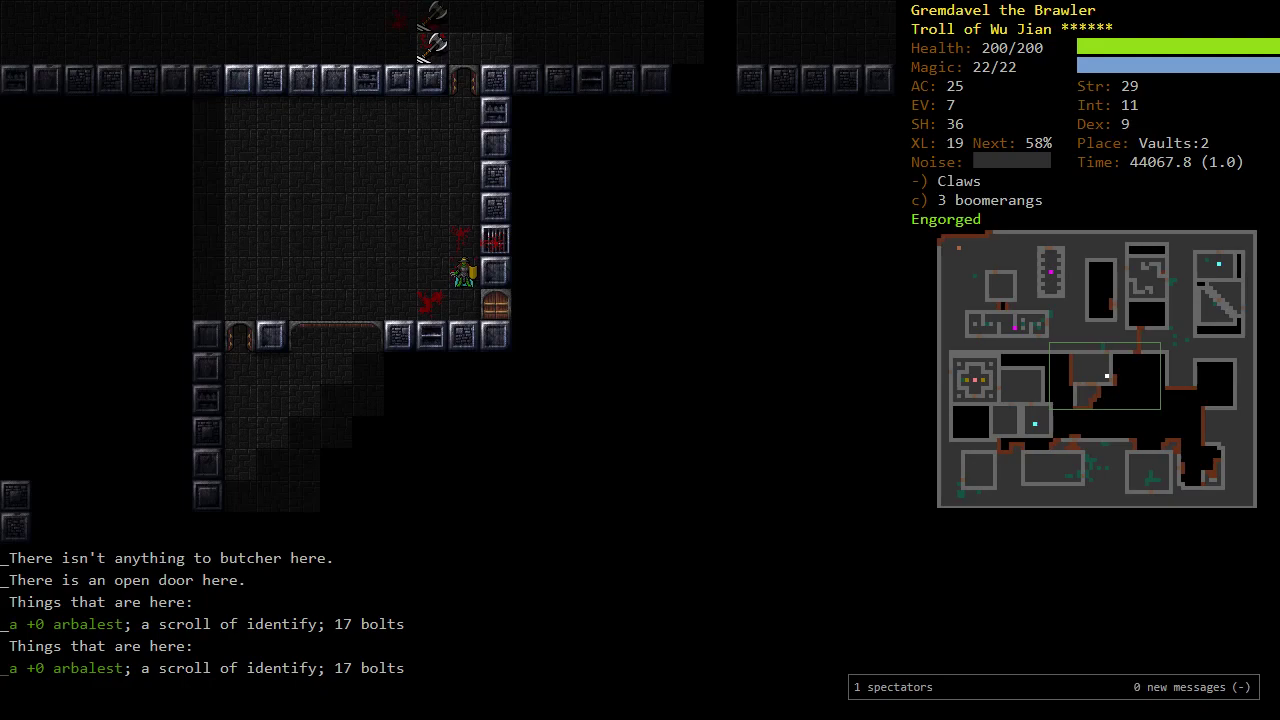
Step: Pick up the scroll of identify from the floor pile
key(r)
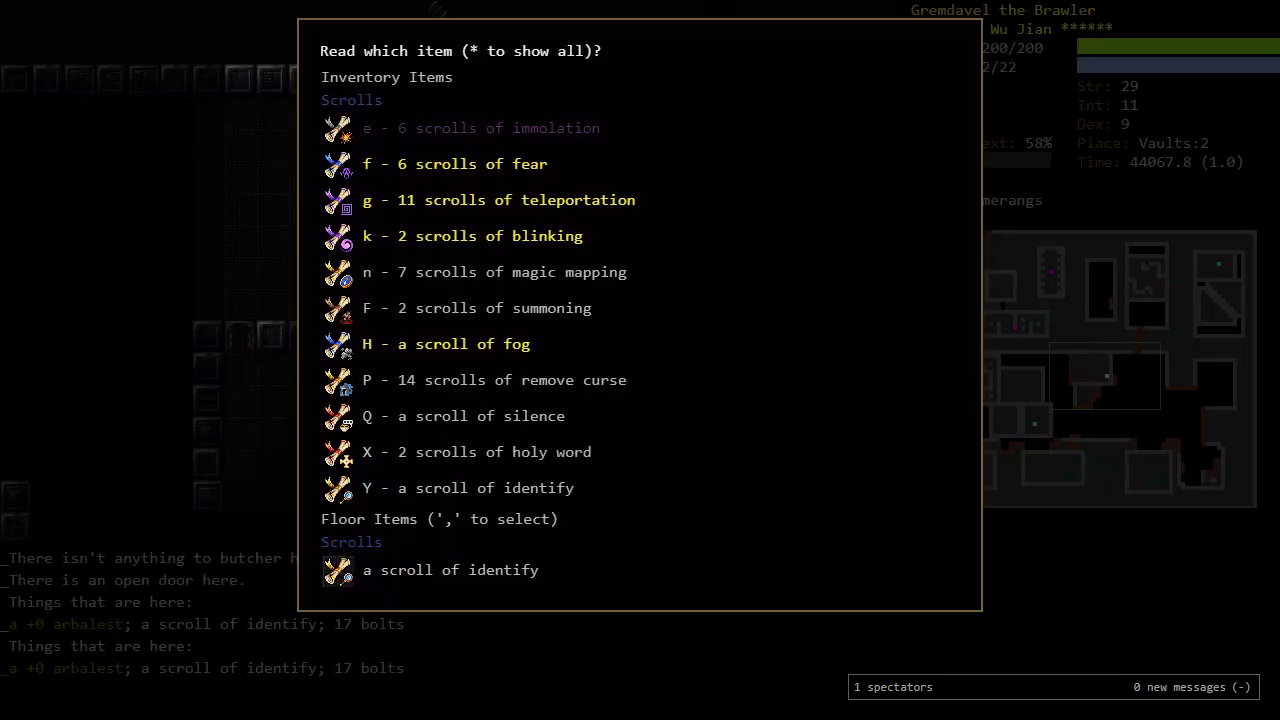
key(Escape)
key(comma)
key(c)
key(Return)
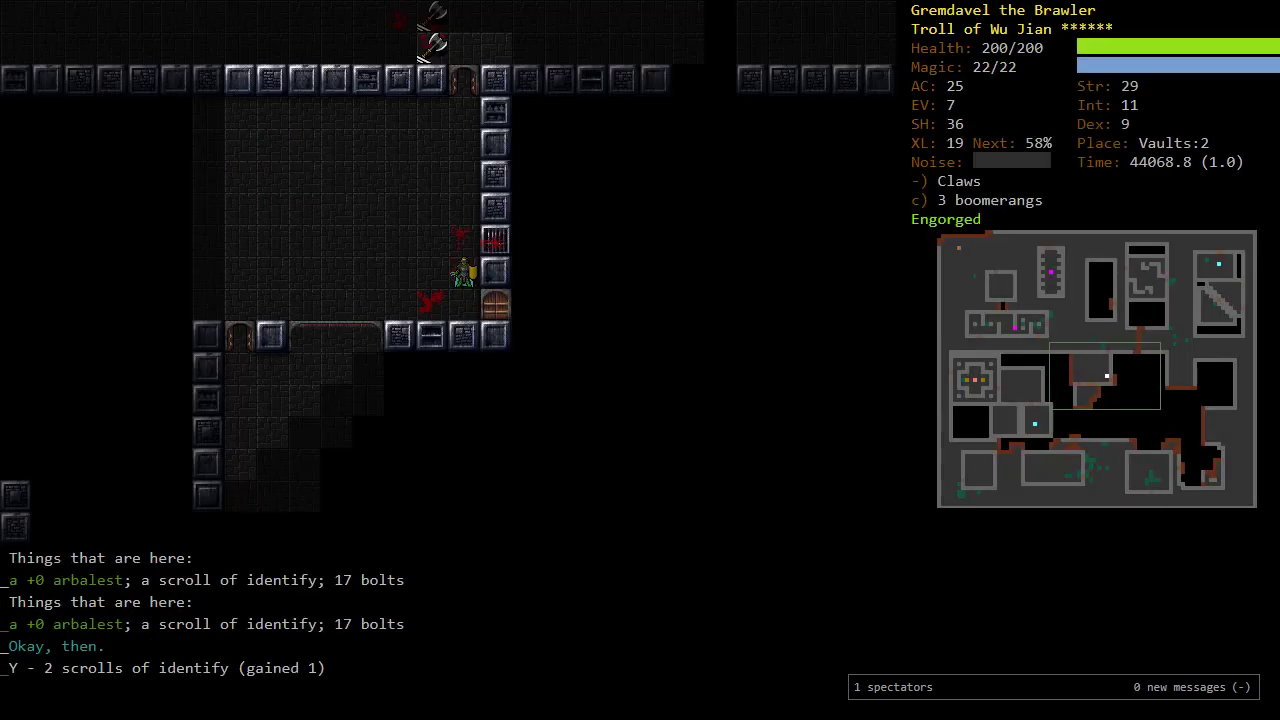
Step: Review the recognised items list, then auto-explore to find the down staircase
key(backslash)
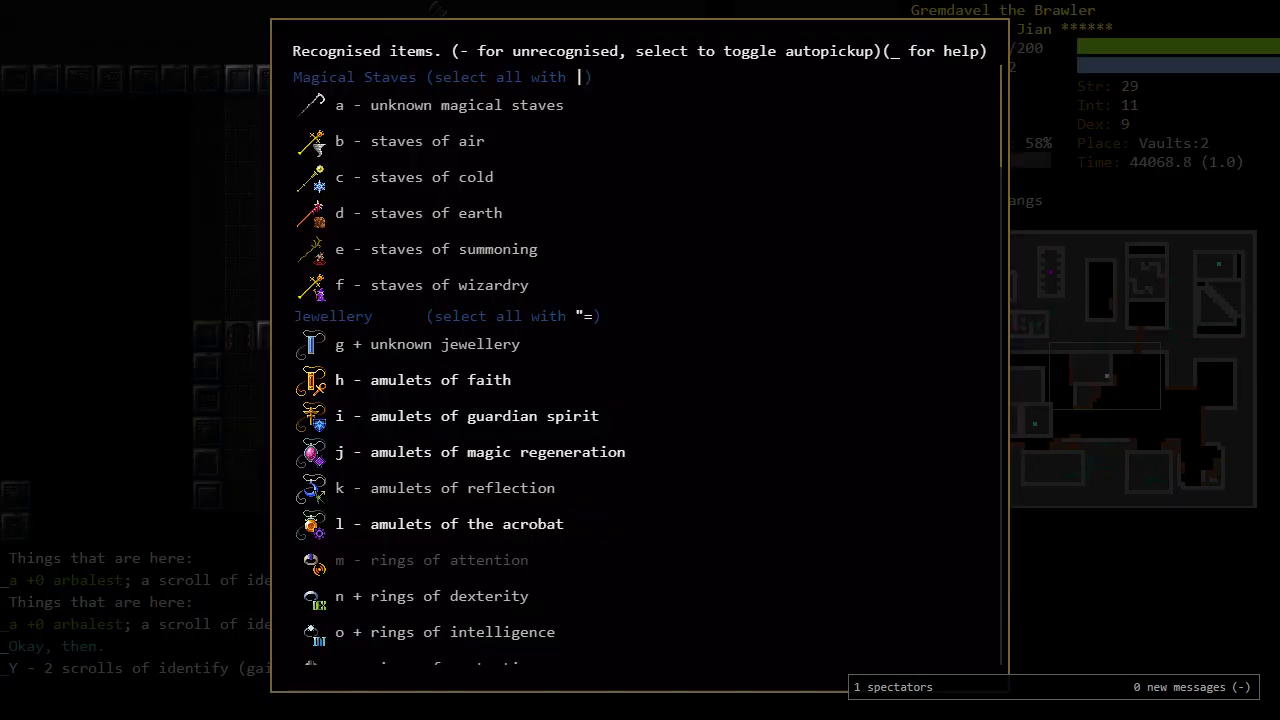
key(Page_Down)
key(Page_Down)
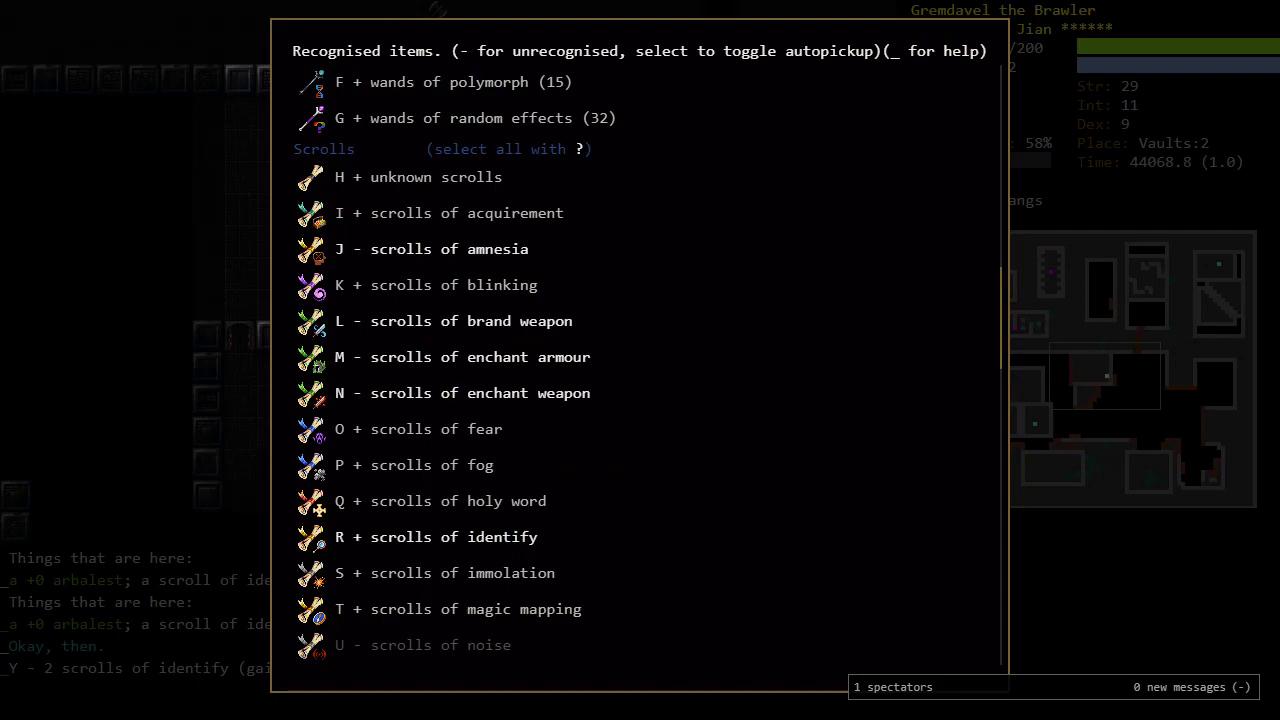
key(Escape)
key(o)
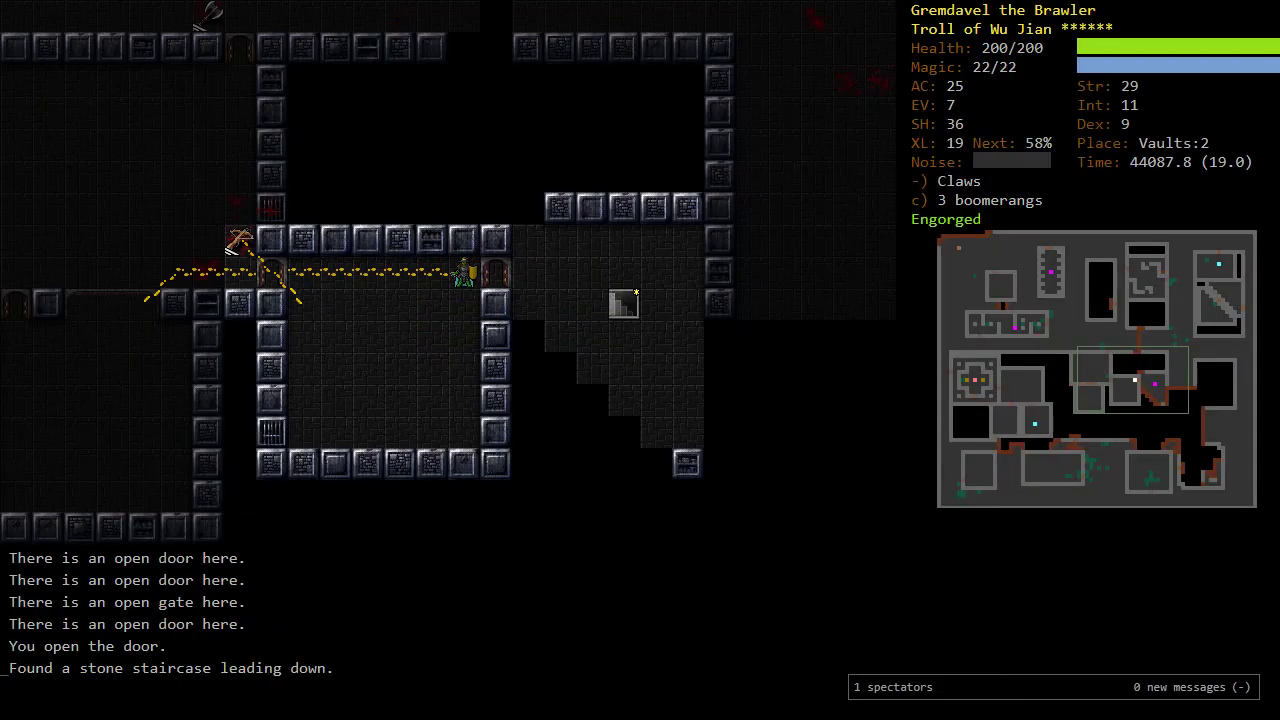
Step: Kill the rakshasa with two large rocks and a javelin, then collect the missiles
key(o)
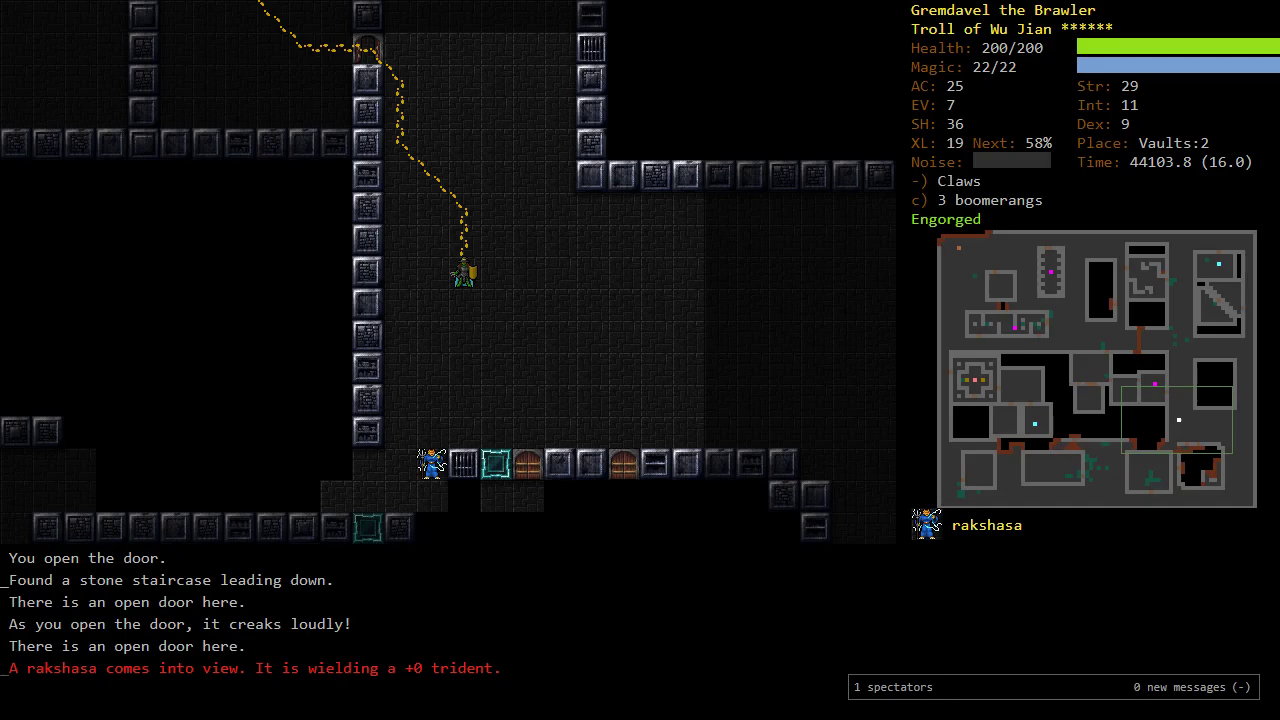
key(parenright)
key(parenright)
key(f)
key(f)
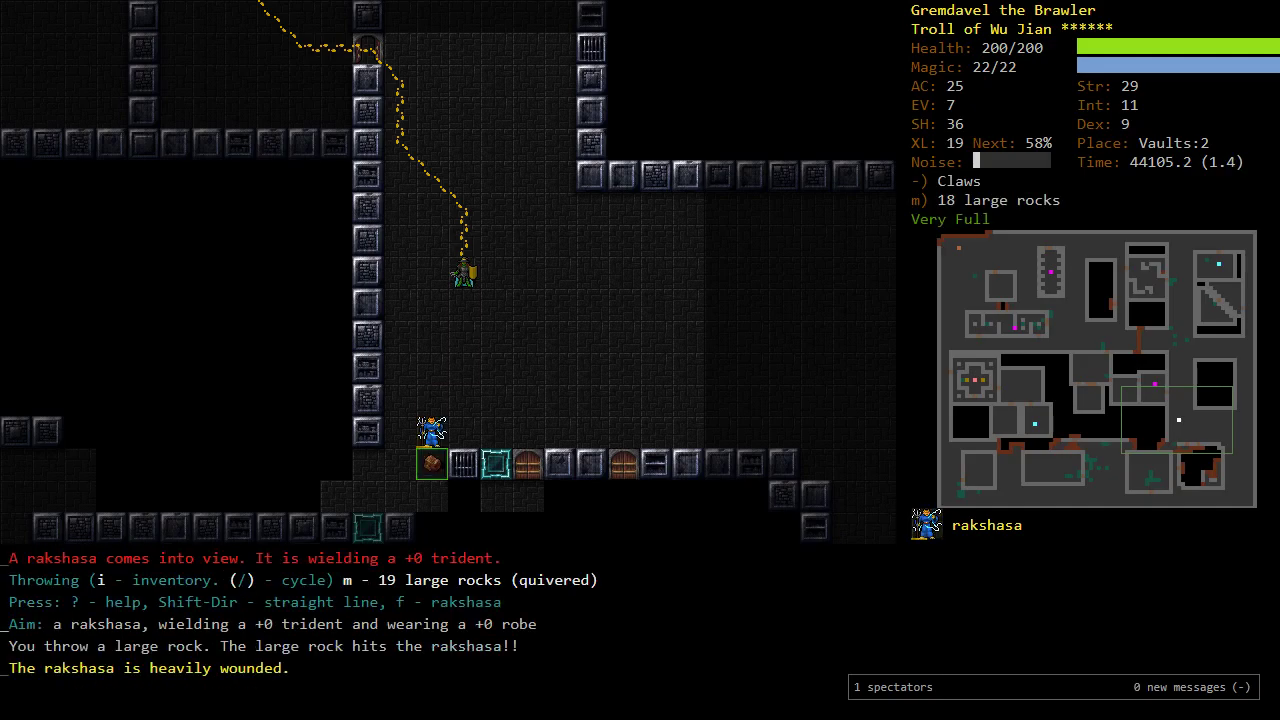
key(f)
key(f)
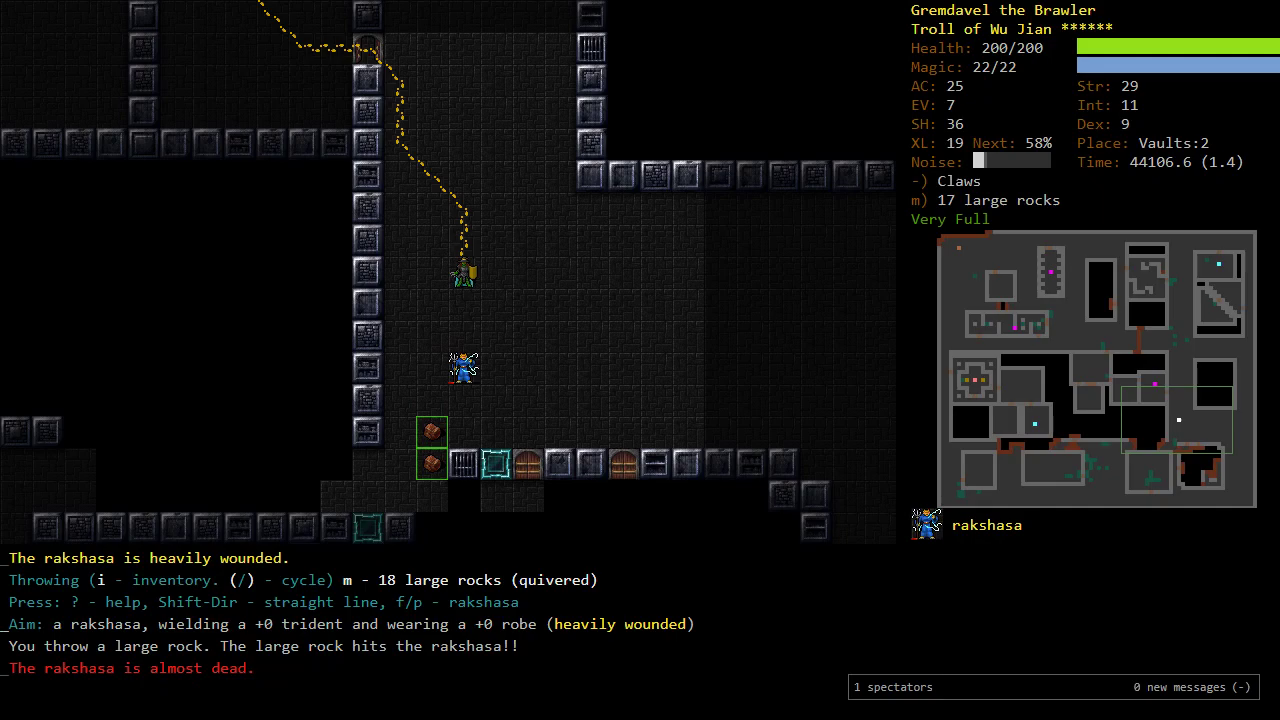
key(parenright)
key(f)
key(f)
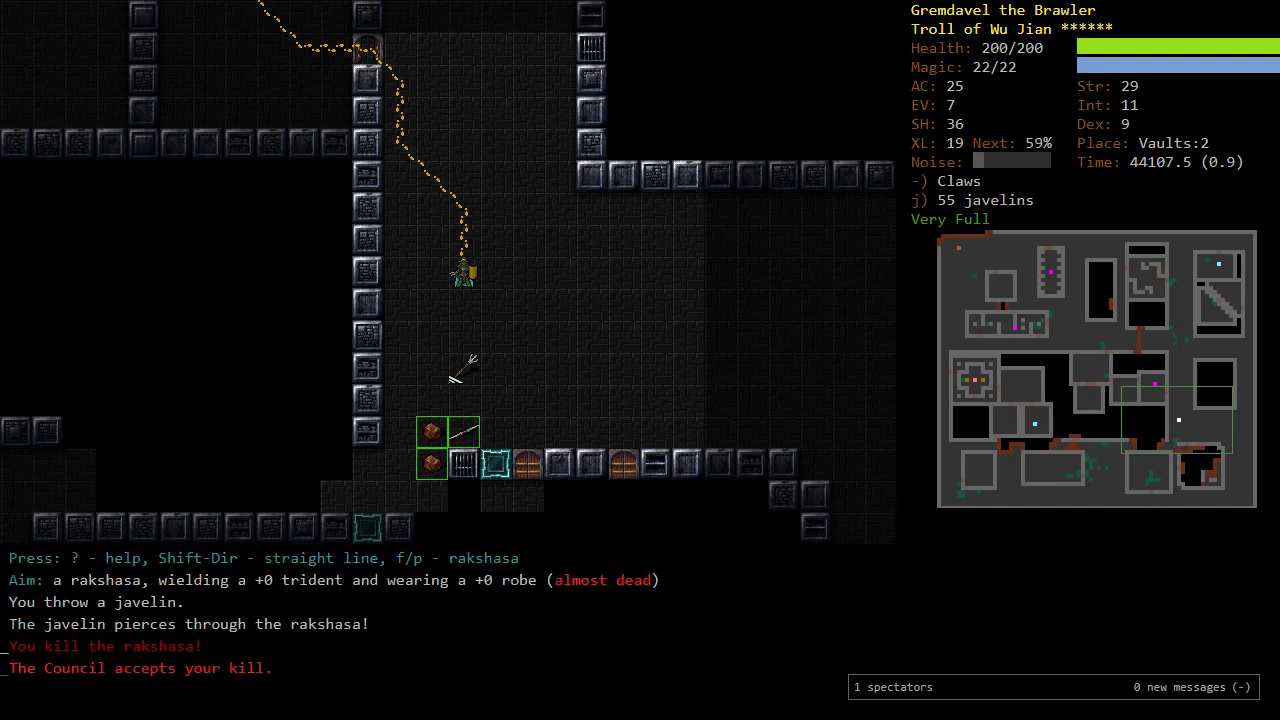
key(o)
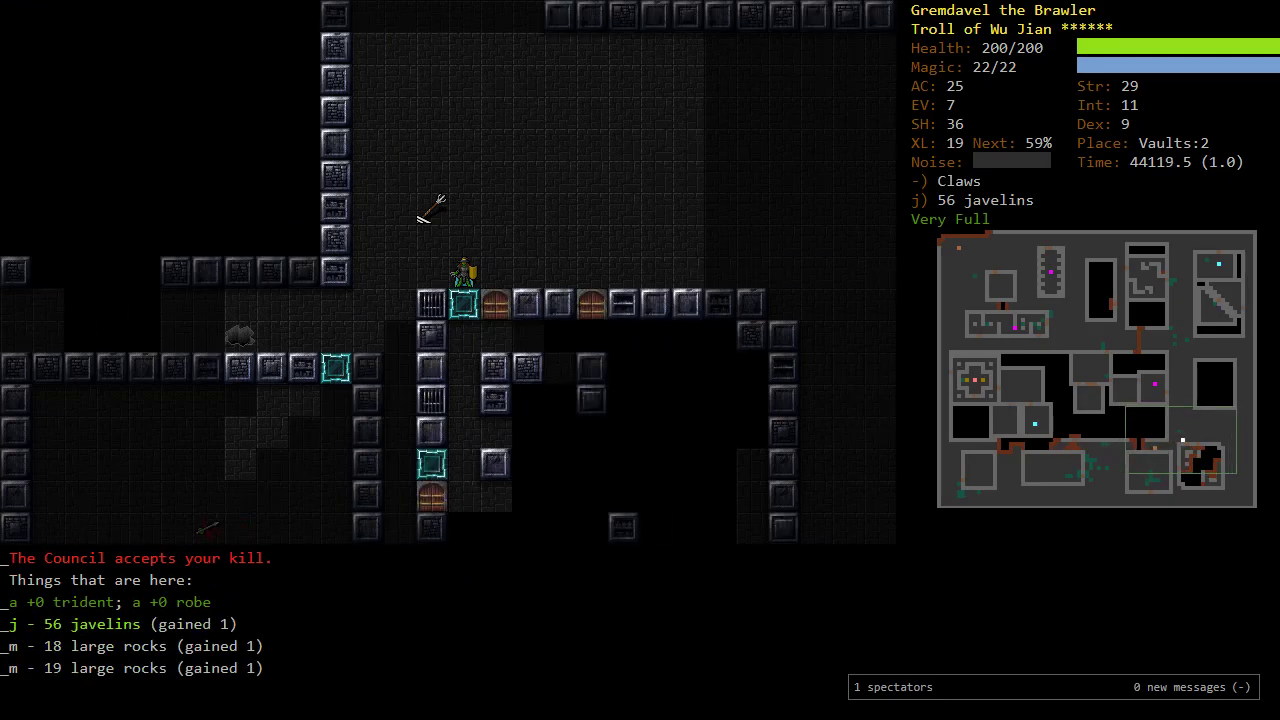
Step: Step through the door and reposition around it toward the monsters
key(n)
key(n)
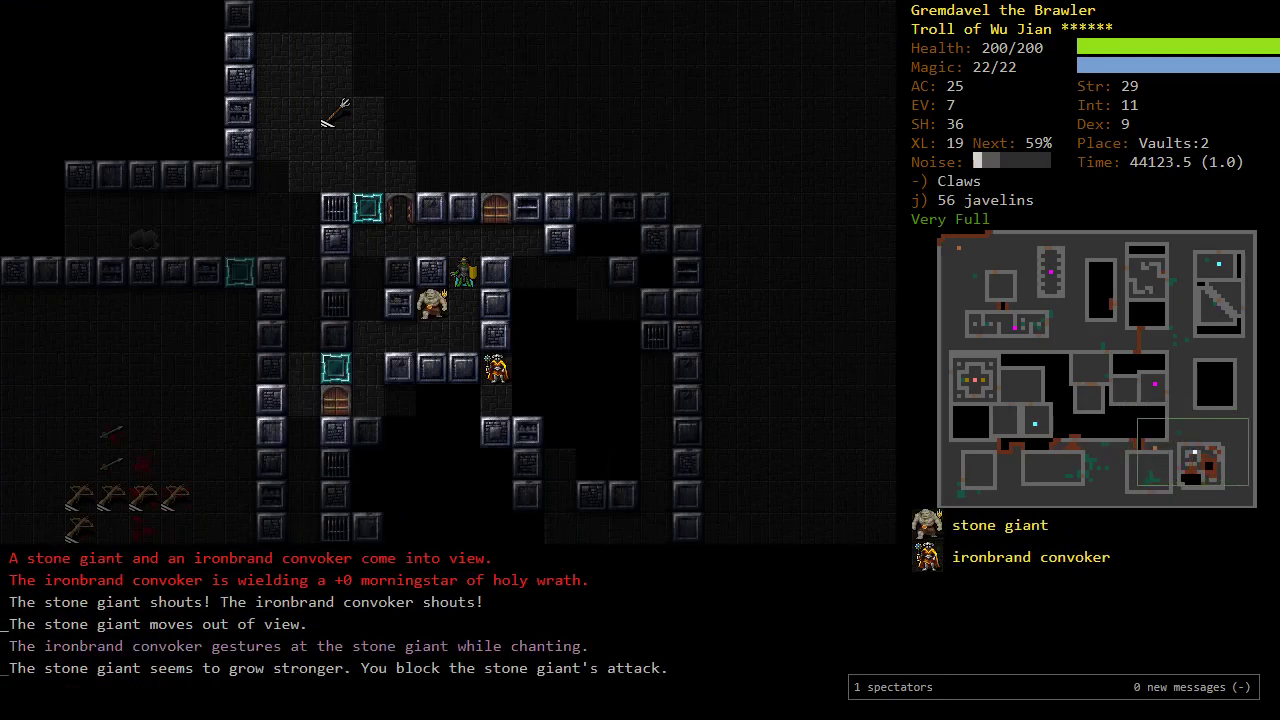
key(y)
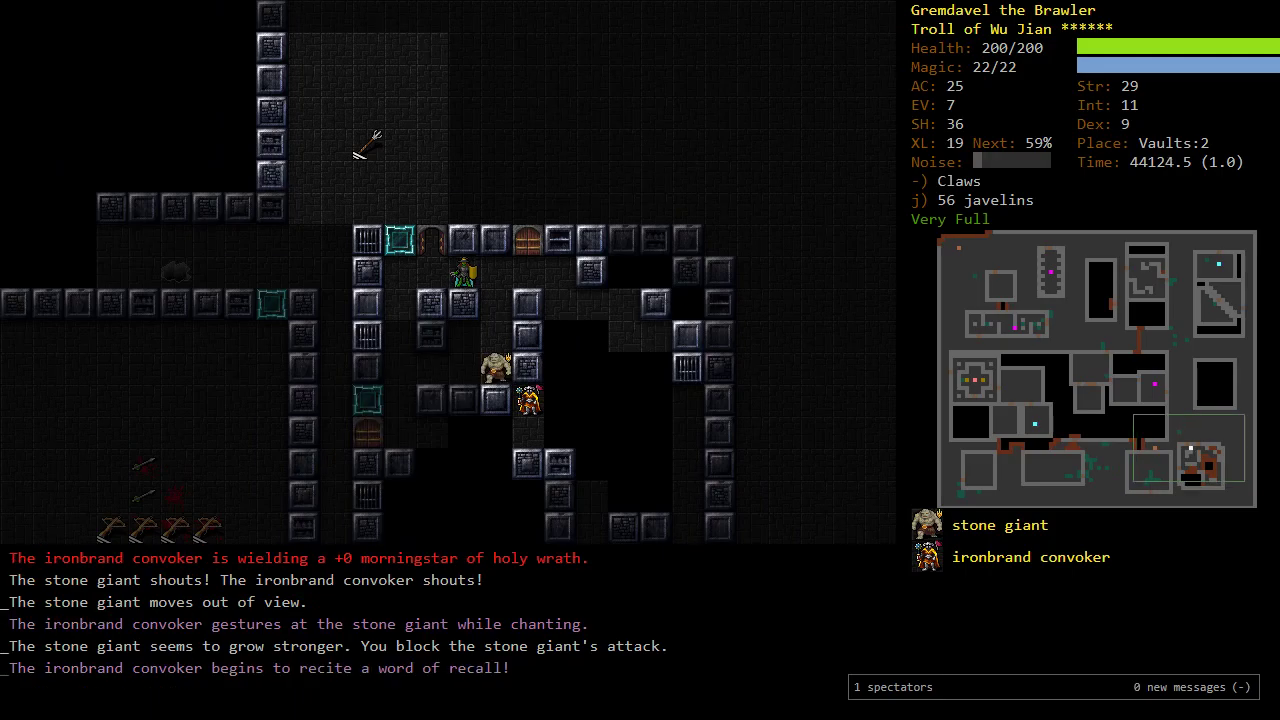
key(y)
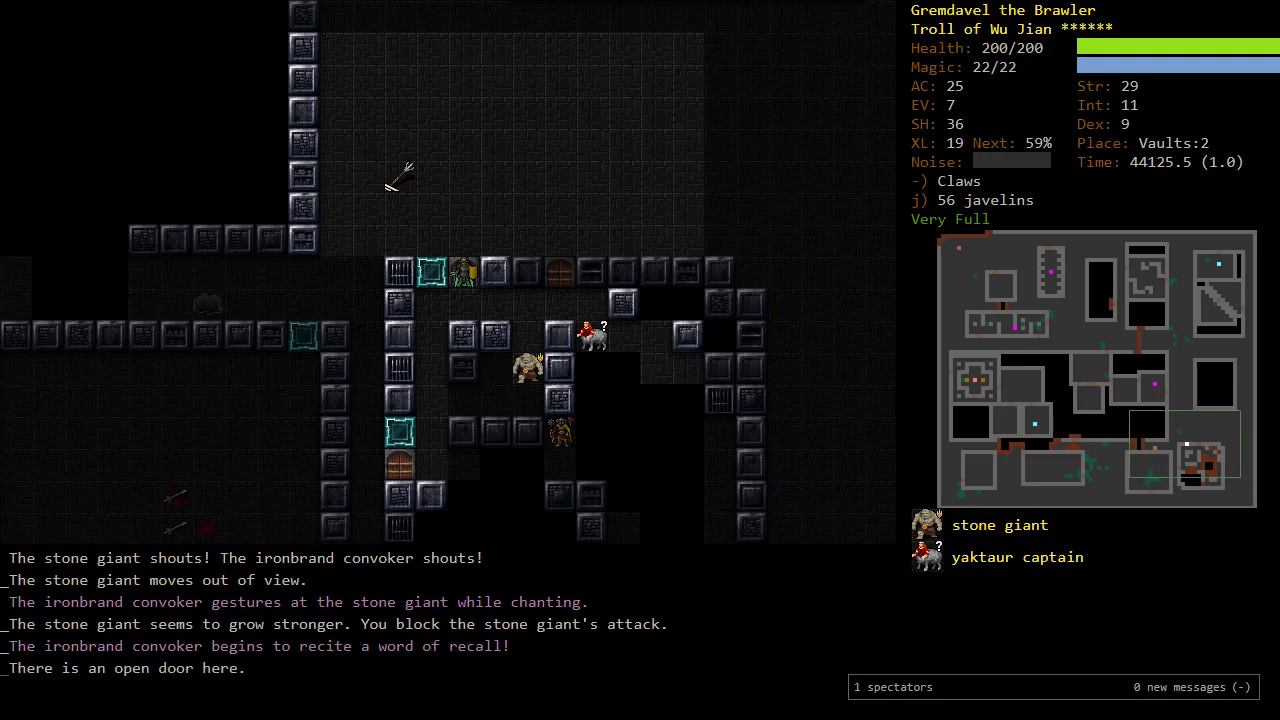
key(u)
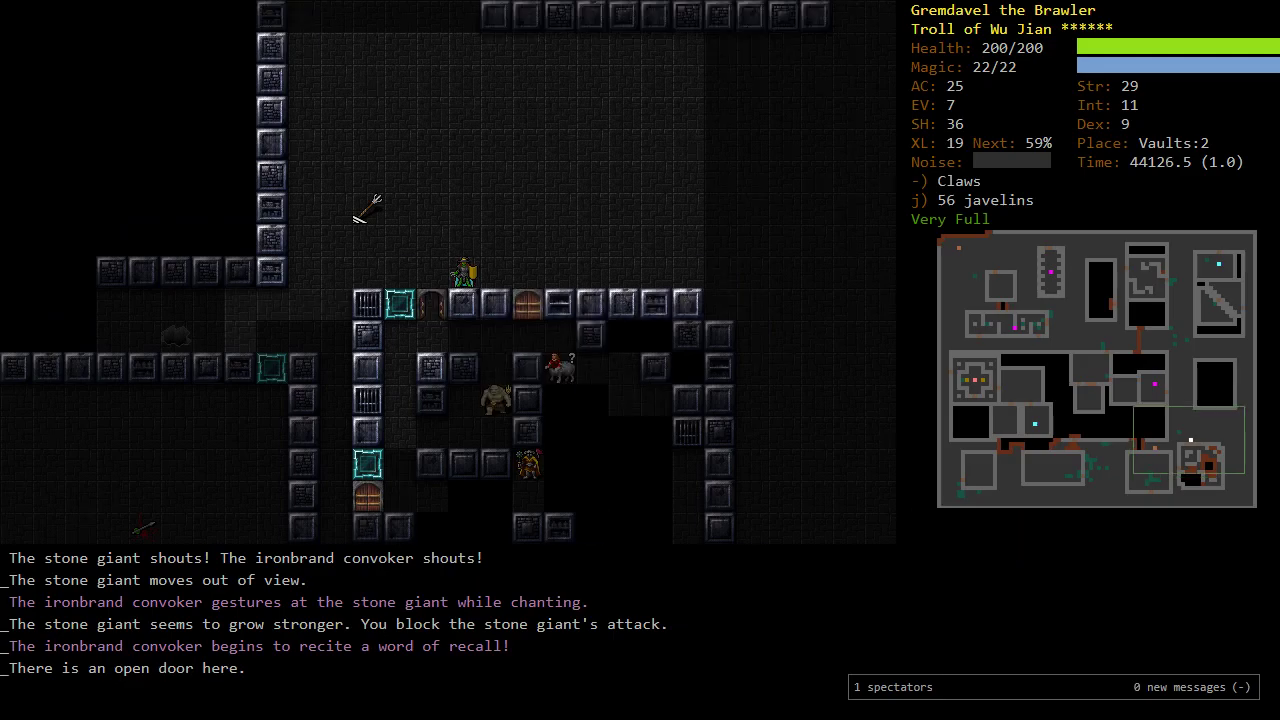
key(k)
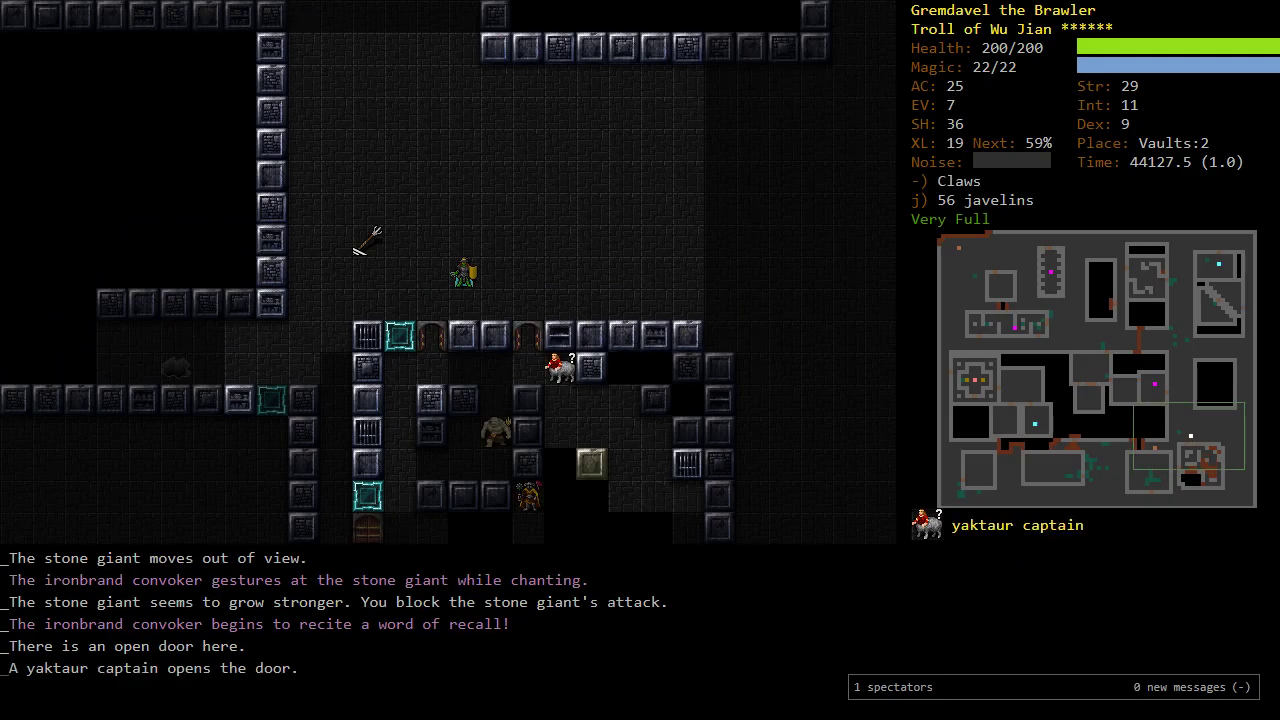
key(n)
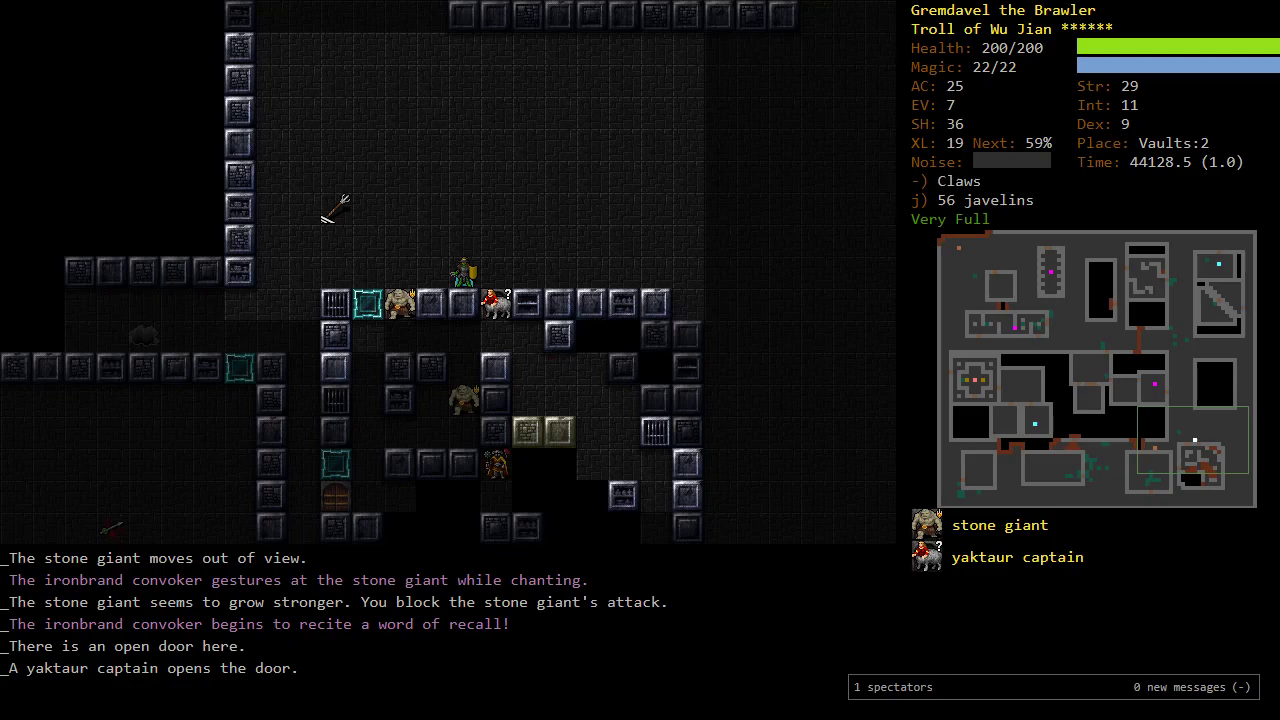
Step: Inspect the stone giant, then spin-attack the yaktaur captain to the east
key(x)
key(plus)
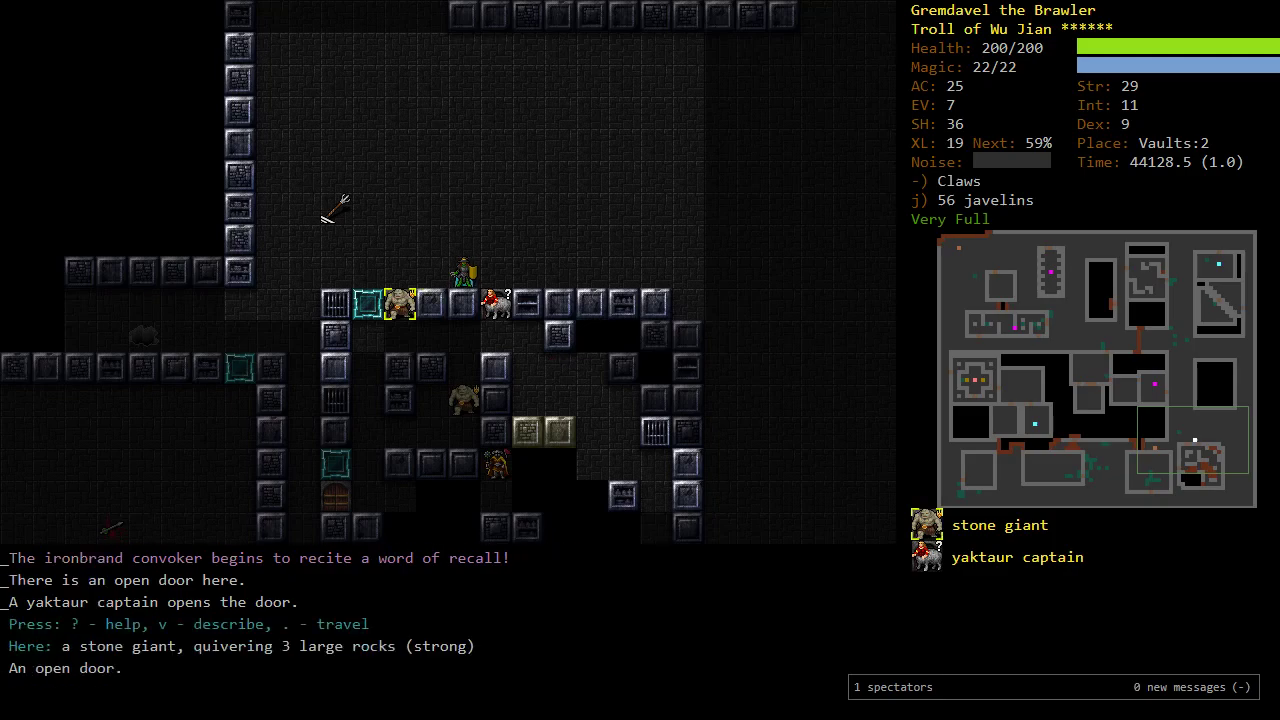
key(Escape)
key(l)
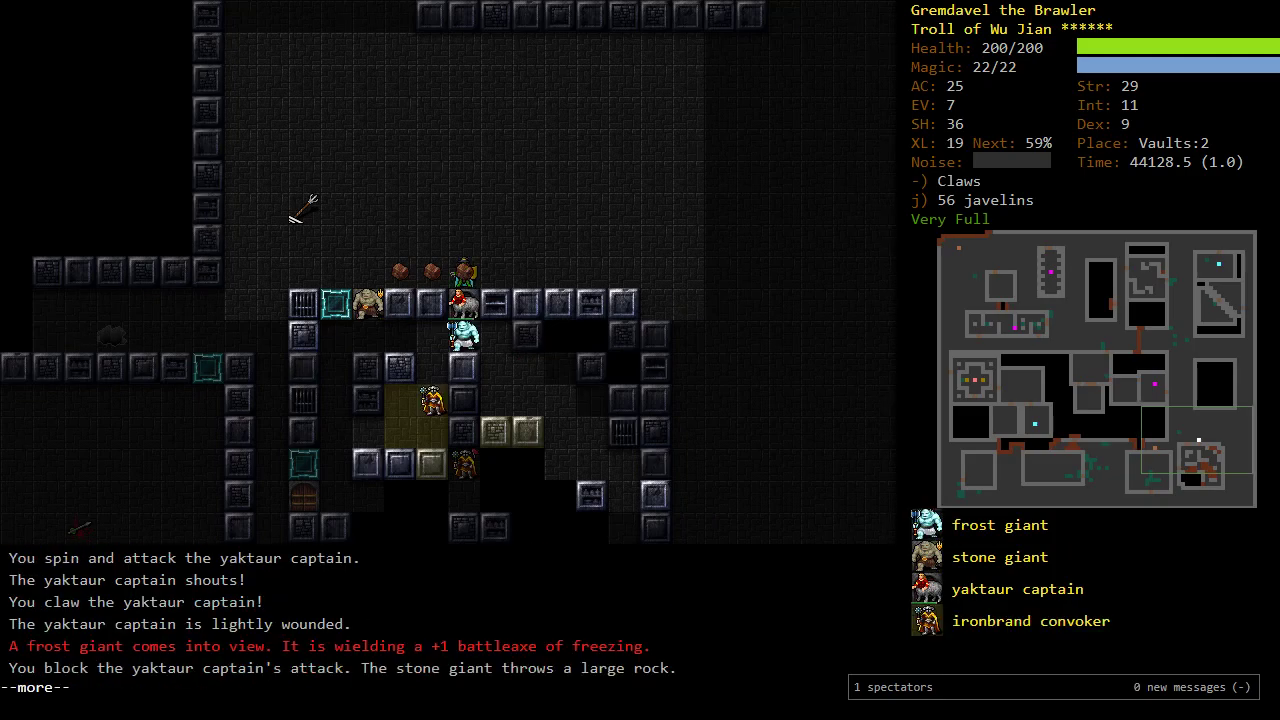
key(Return)
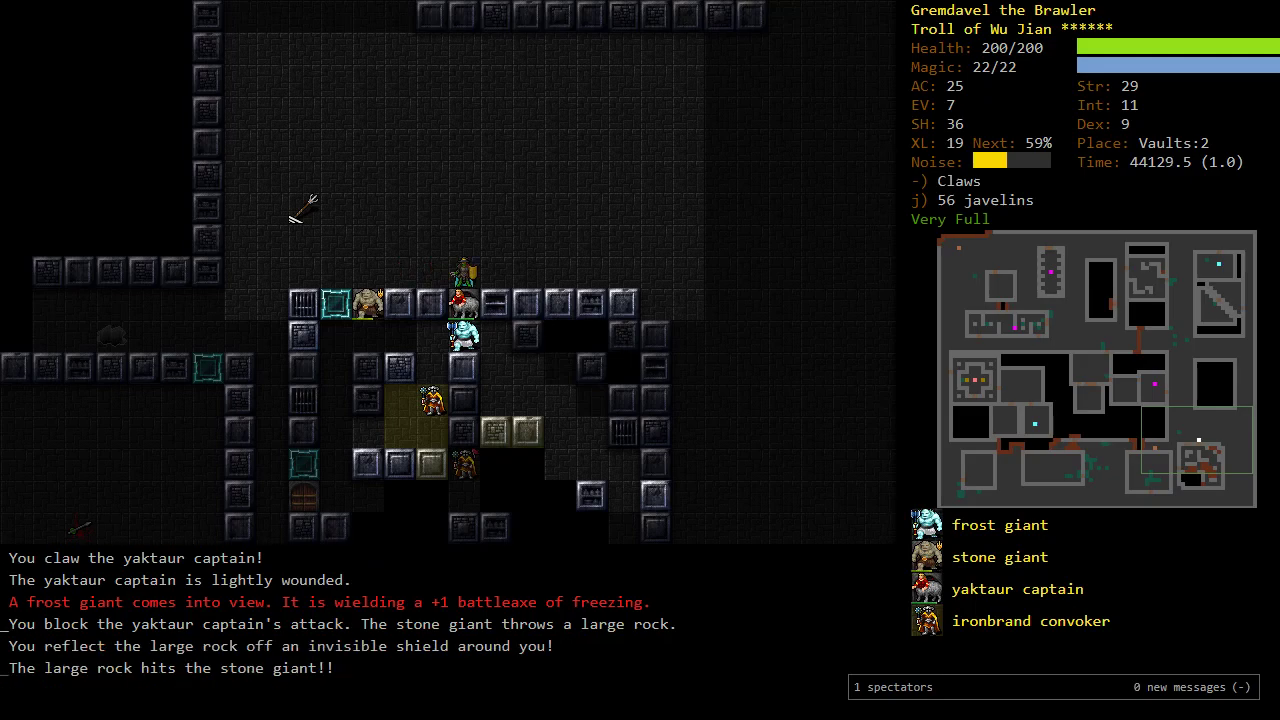
key(l)
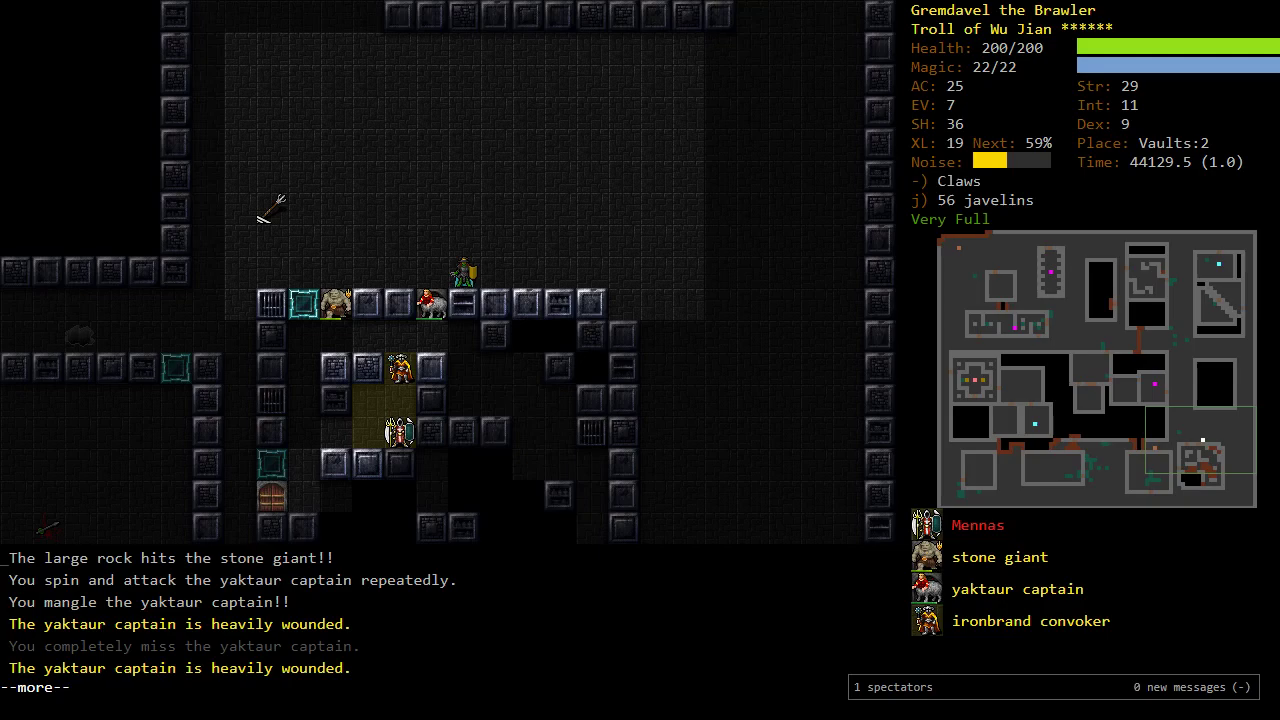
Step: Examine Mennas, the Voice of Zin, and read his full description
key(Return)
key(x)
key(plus)
key(plus)
key(v)
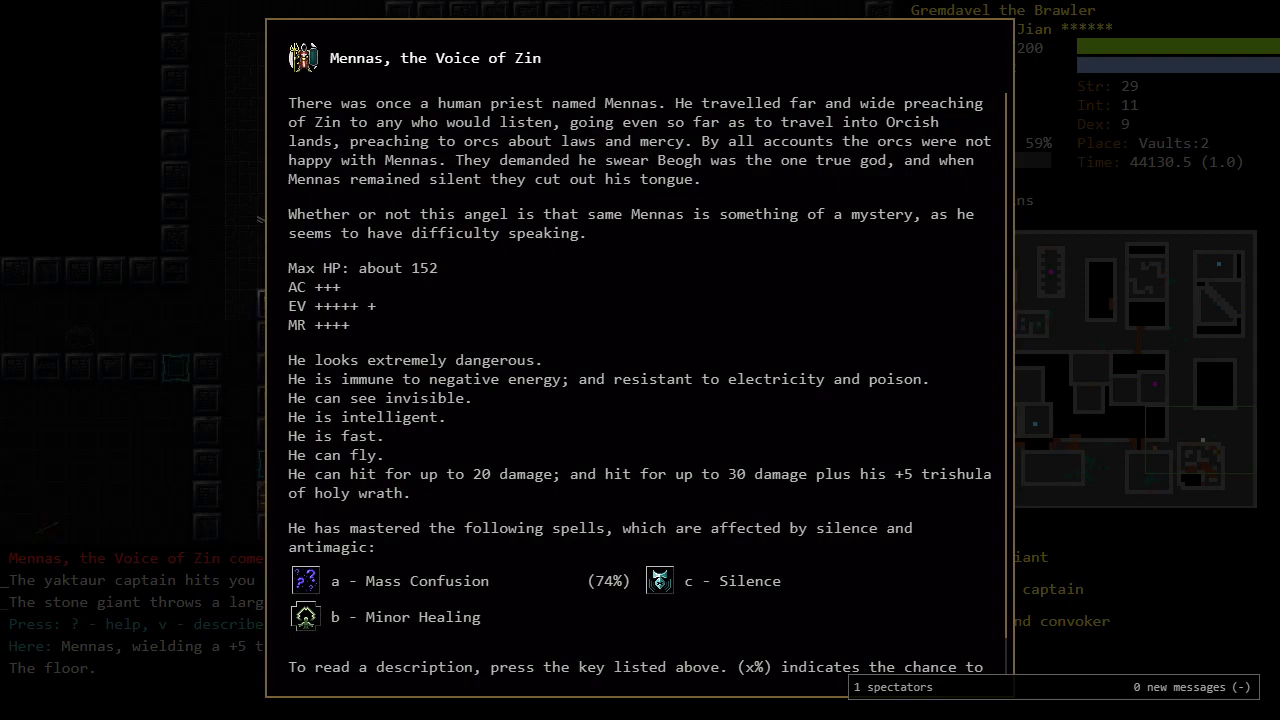
key(Escape)
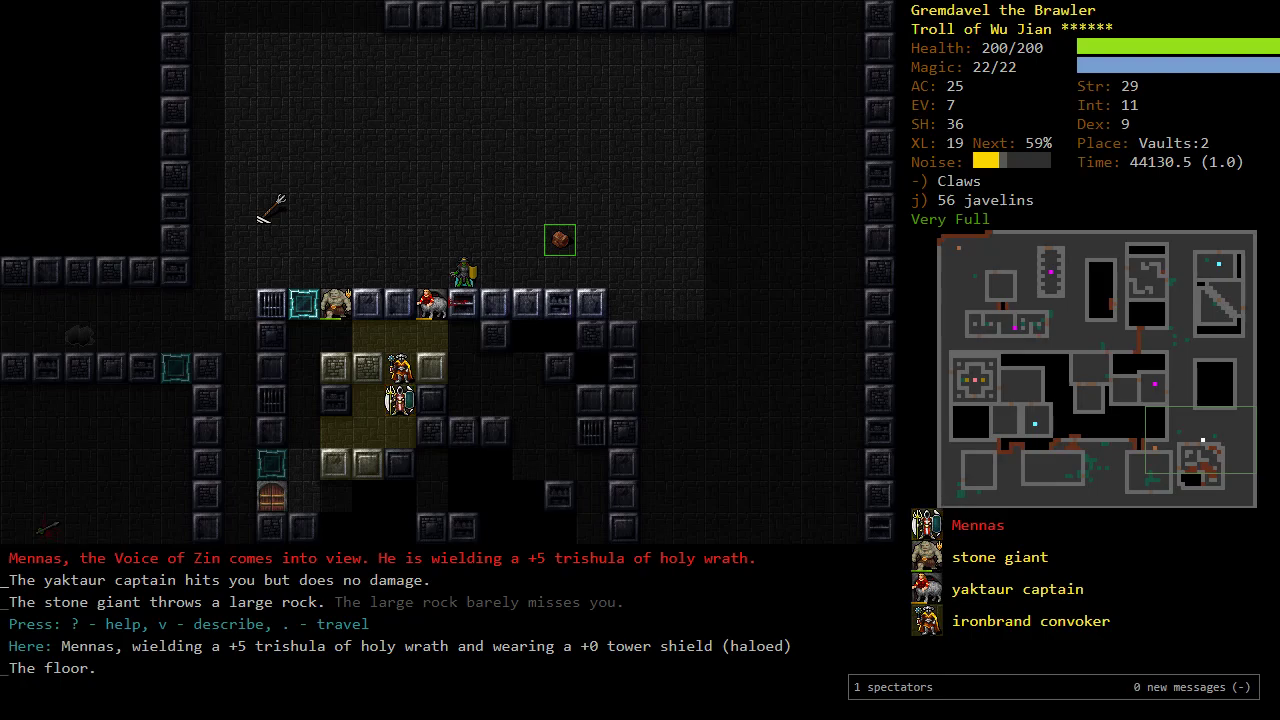
Step: Re-examine Mennas and read the details of his Mass Confusion spell
key(Up)
key(Up)
key(Down)
key(Down)
key(v)
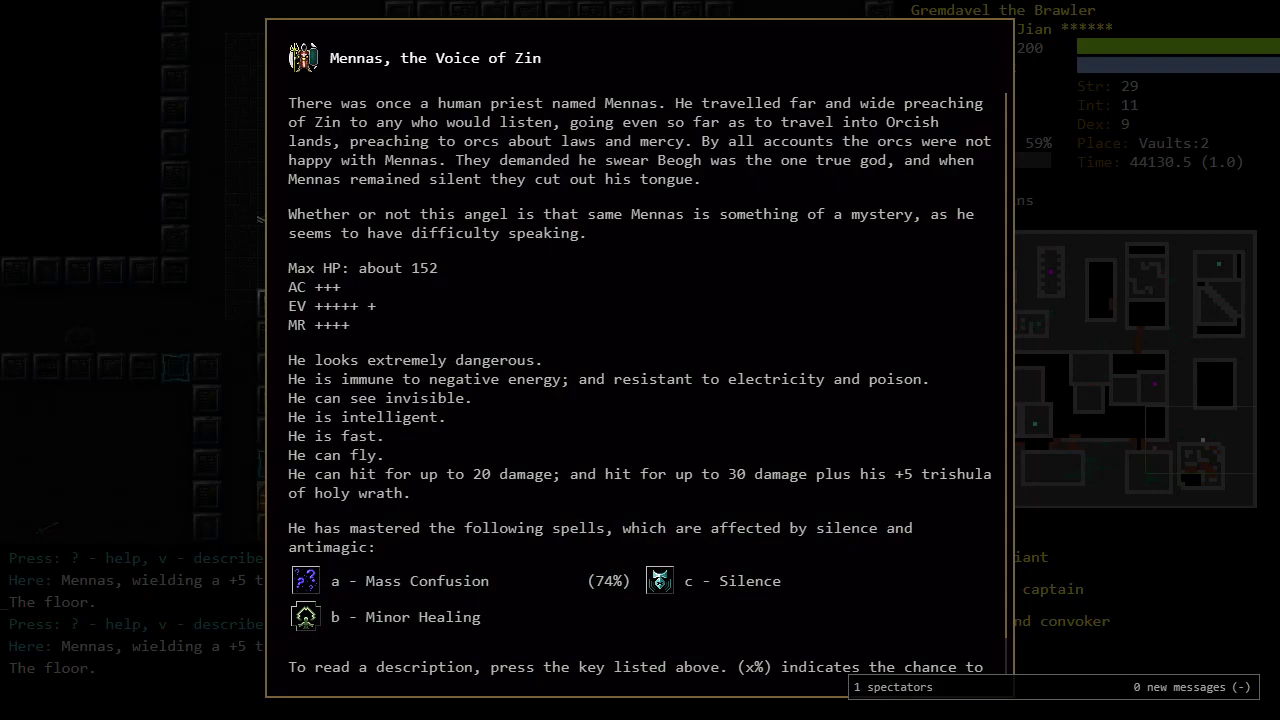
key(a)
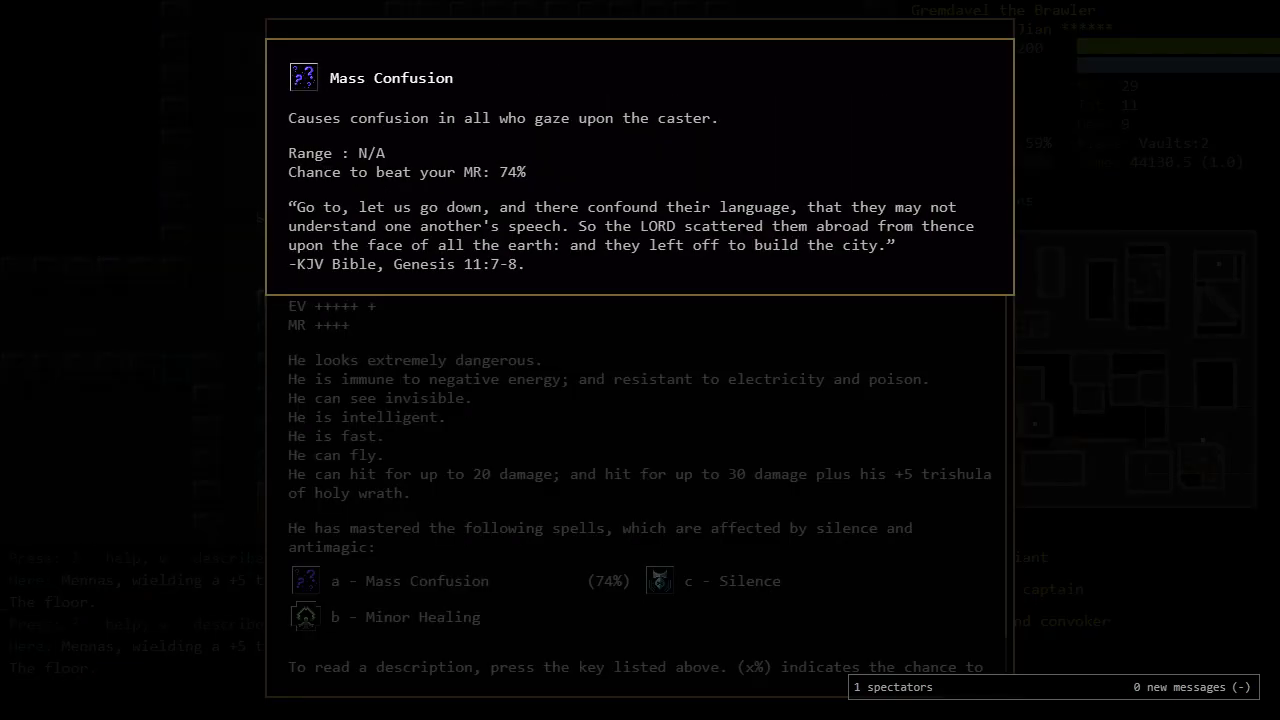
key(Escape)
key(Escape)
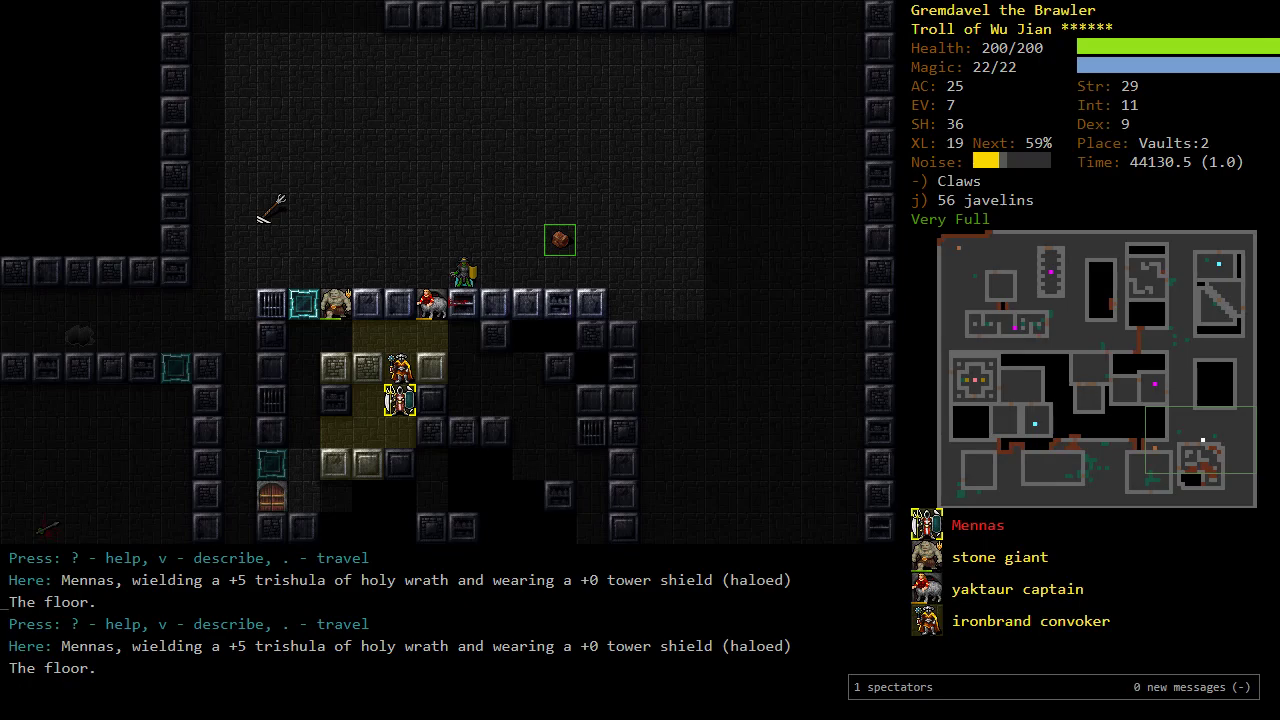
Step: Leave examine mode, kill the yaktaur captain and advance two tiles east toward the giants
key(b)
key(Escape)
key(b)
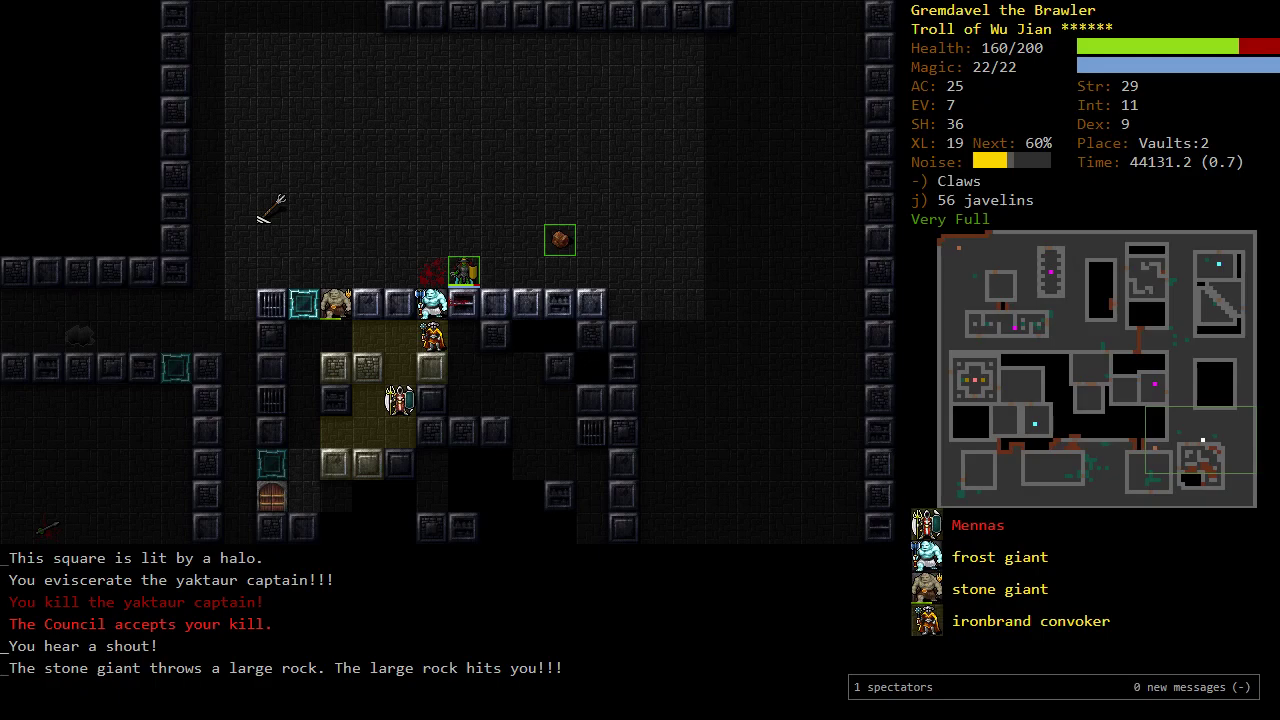
key(l)
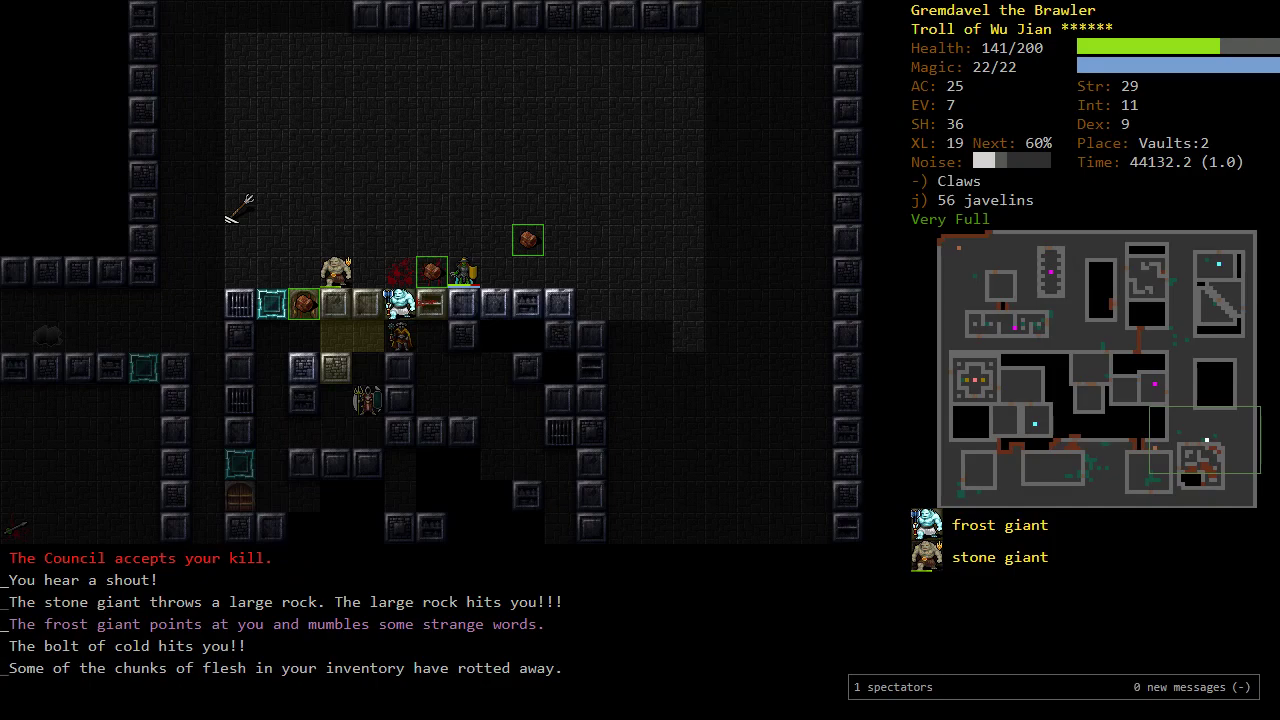
key(l)
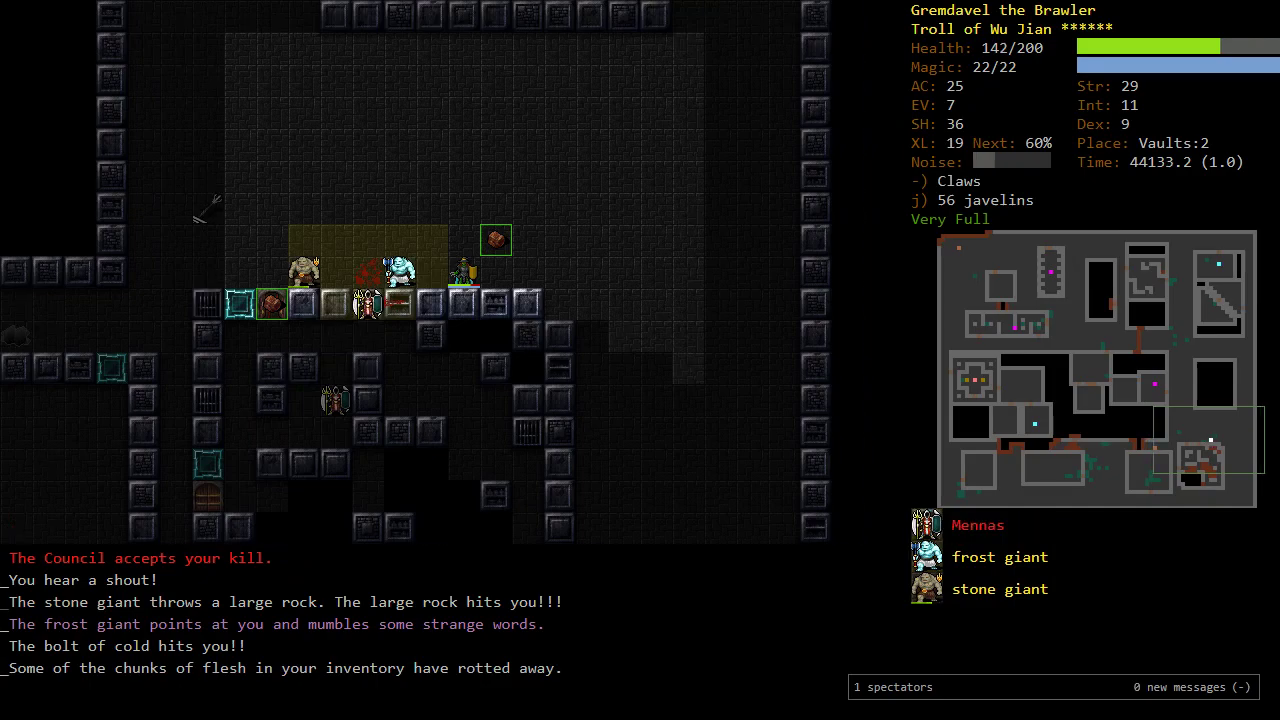
Step: Read the frost giant's description, then step one more tile east
key(x)
key(plus)
key(v)
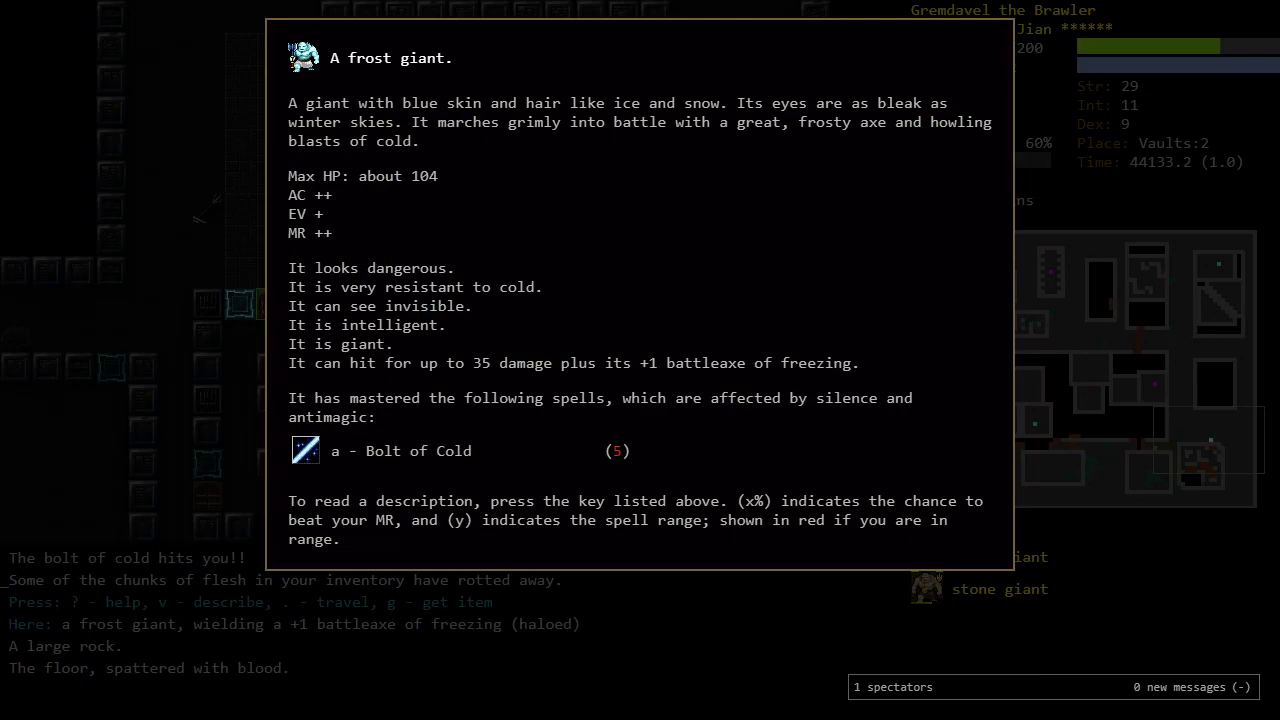
key(Escape)
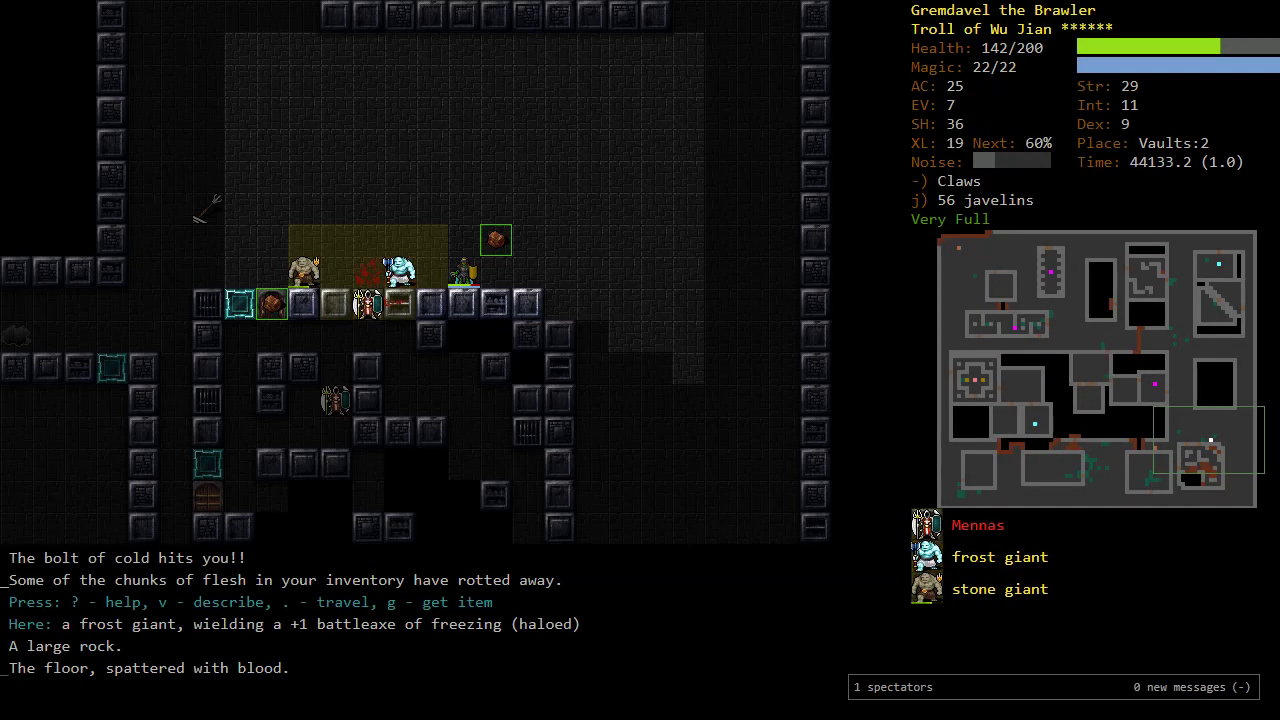
key(l)
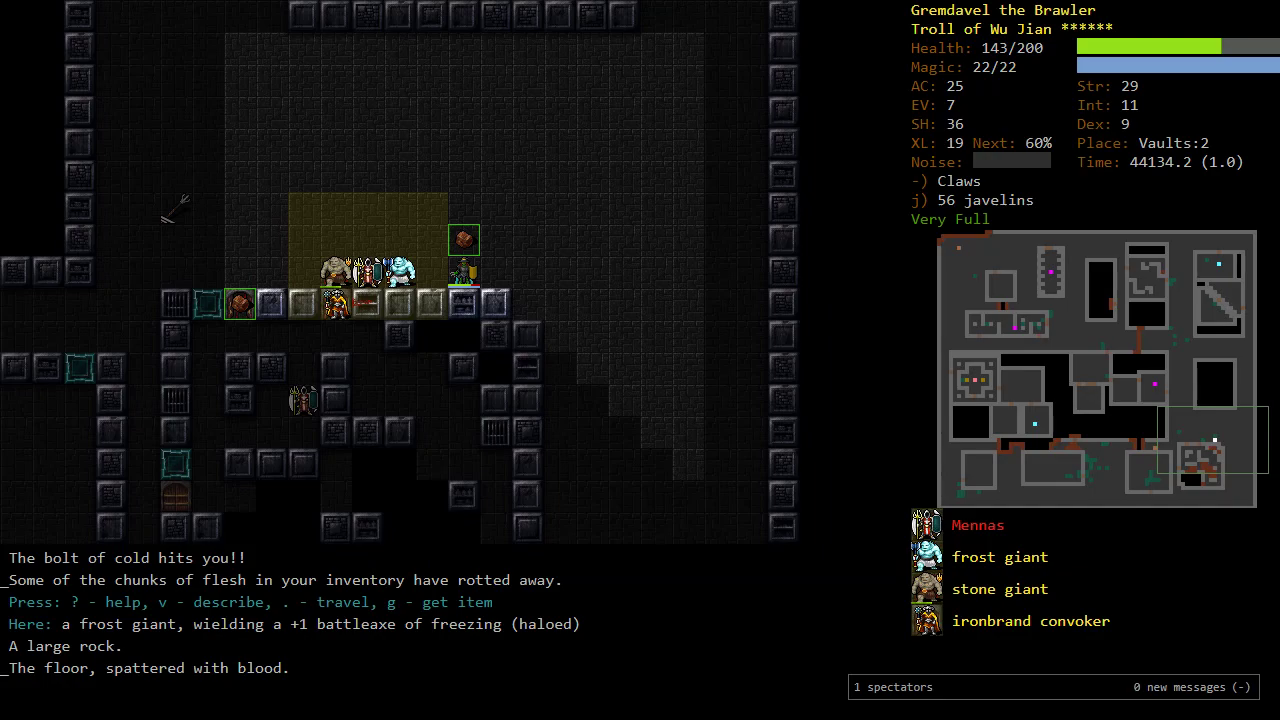
Step: Throw a javelin through the stone and frost giants, then invoke Heavenly Storm
key(f)
key(plus)
key(f)
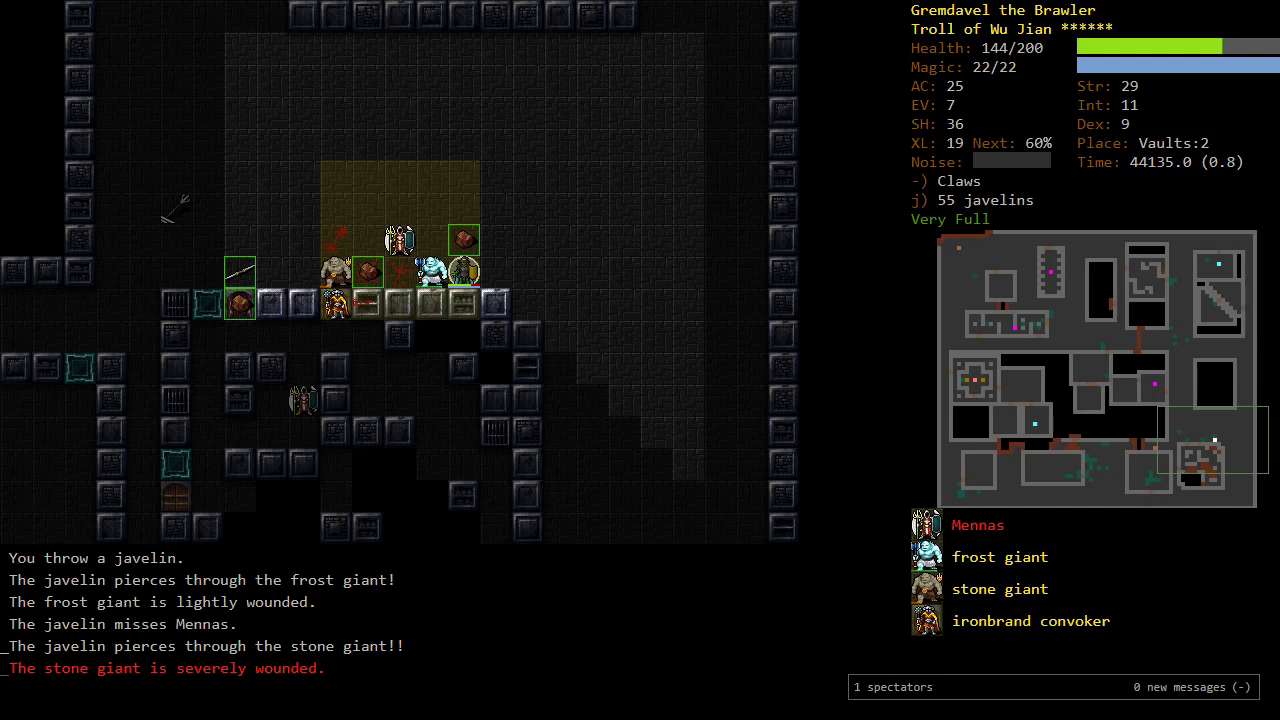
key(a)
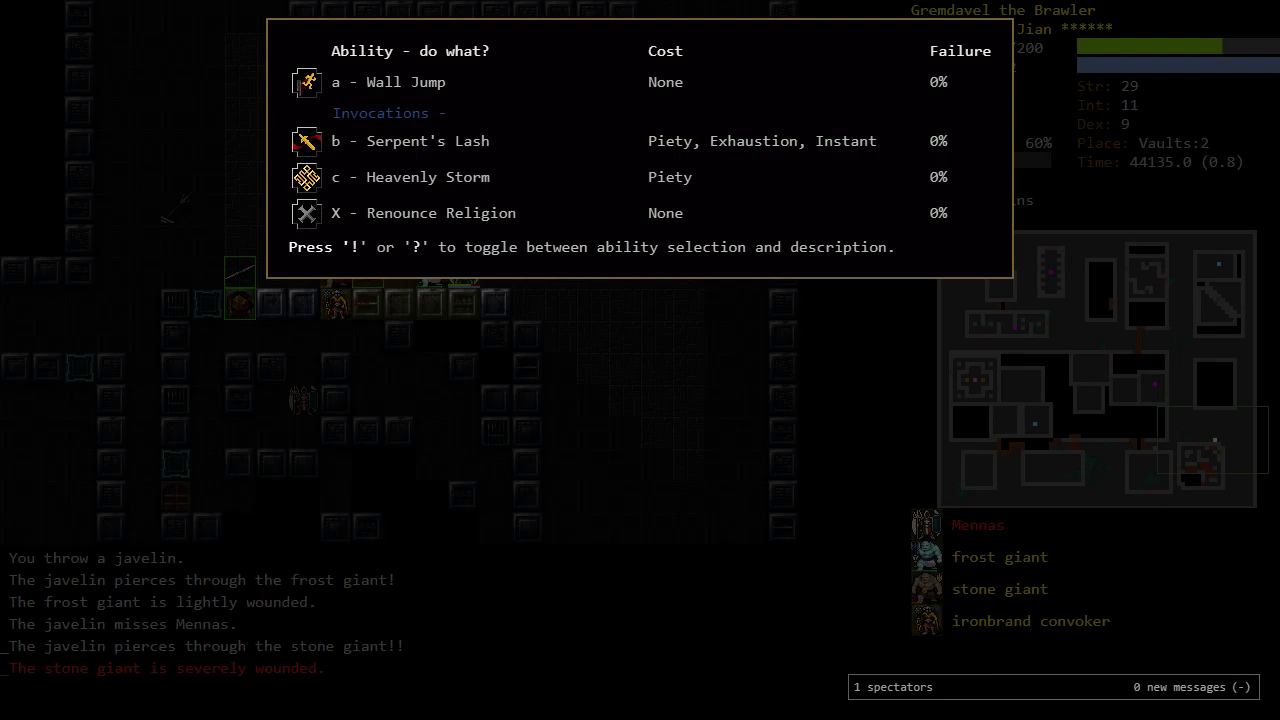
key(c)
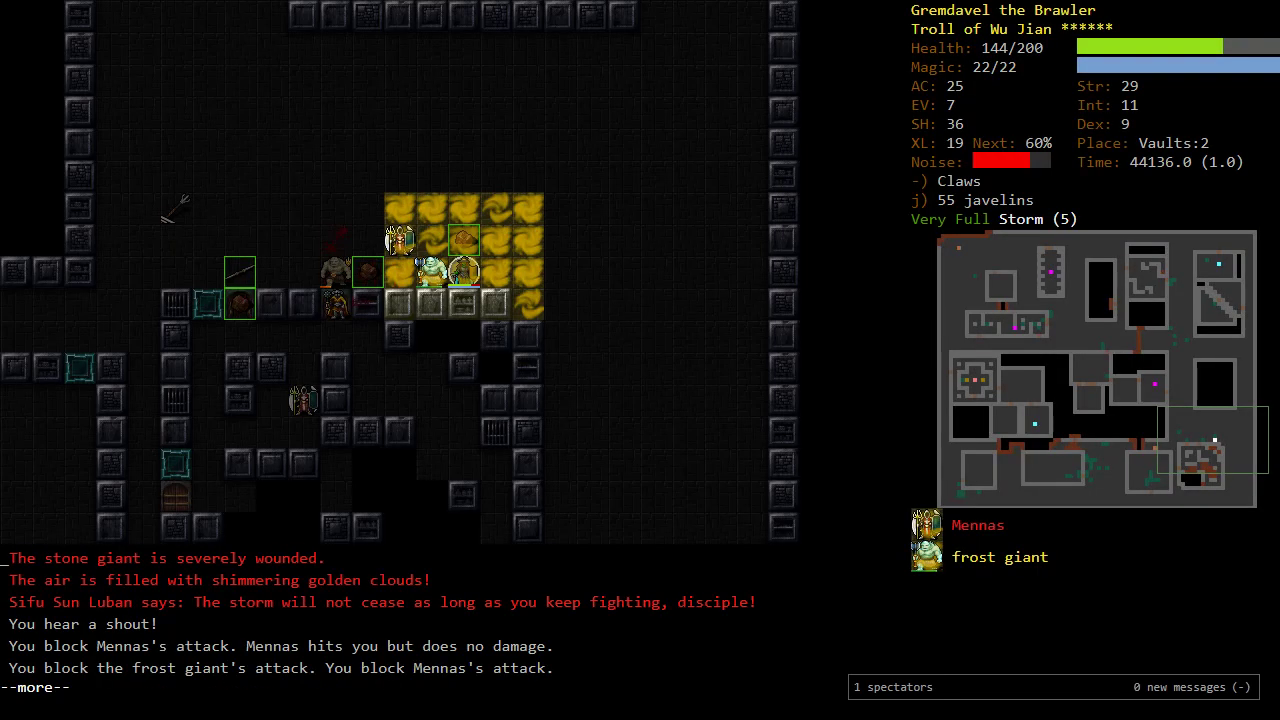
Step: Invoke Serpent's Lash and whirl northwest then southwest into Mennas and the frost giant
key(Return)
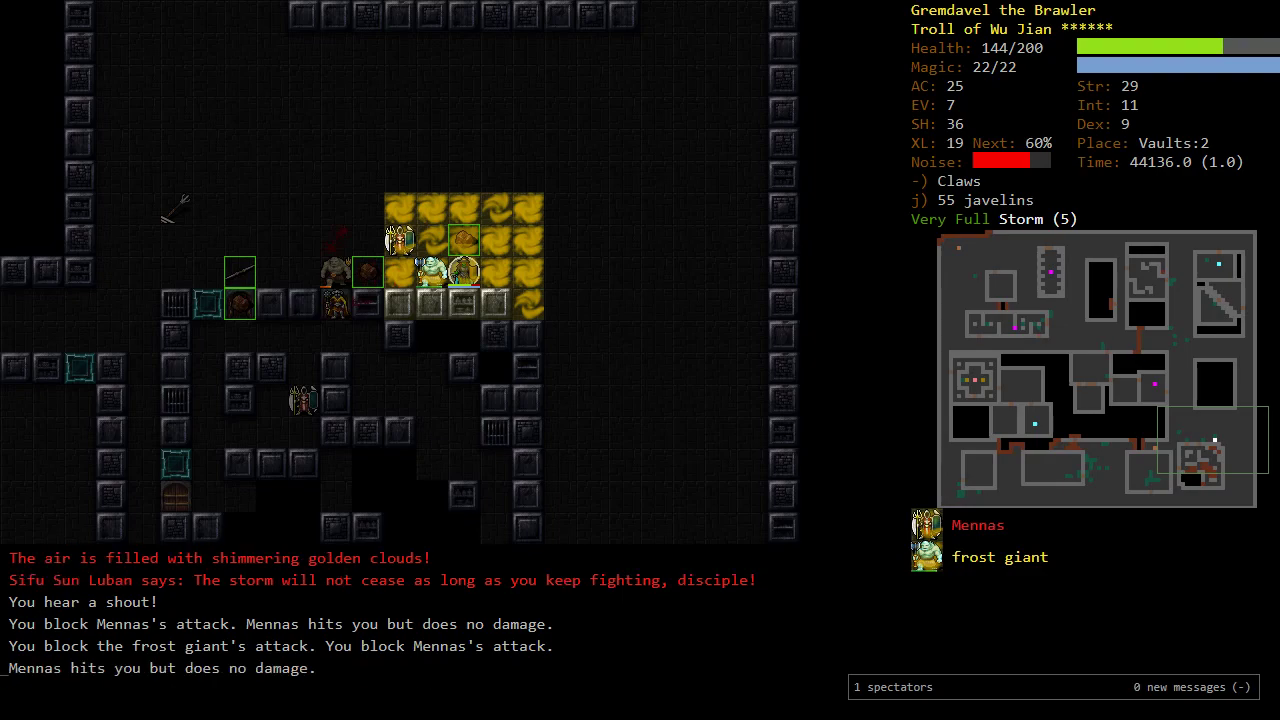
key(a)
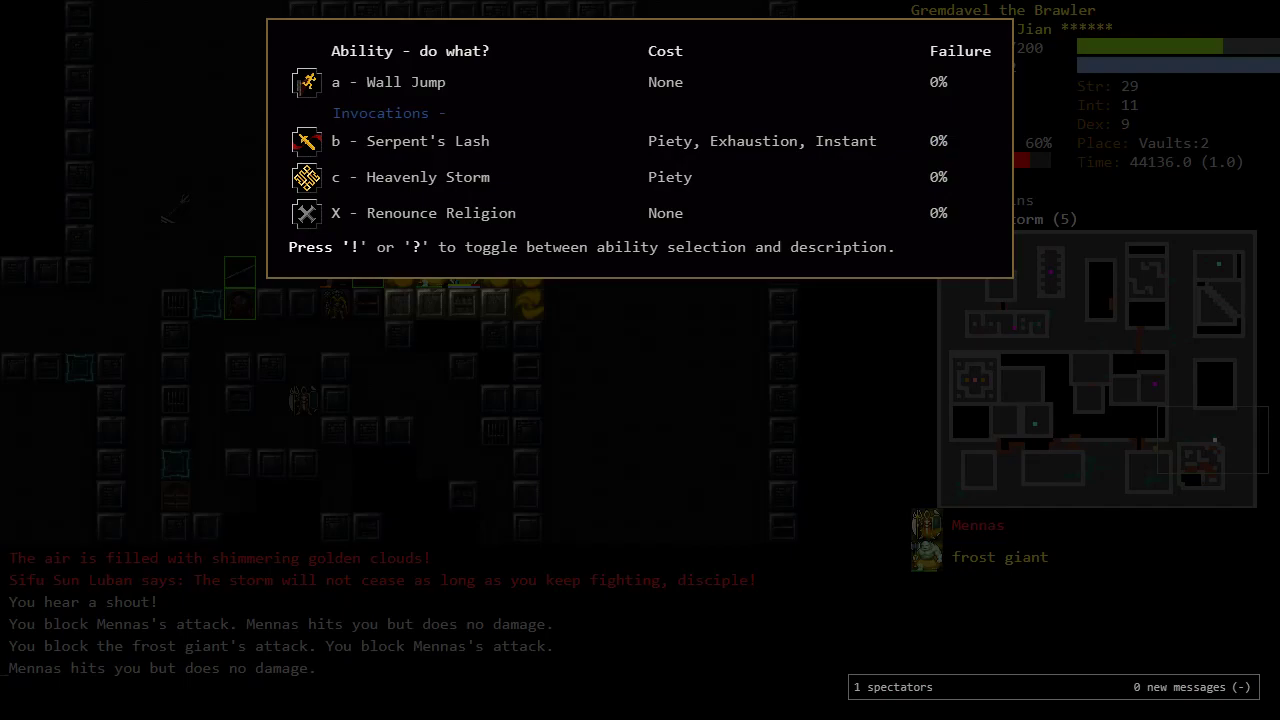
key(a)
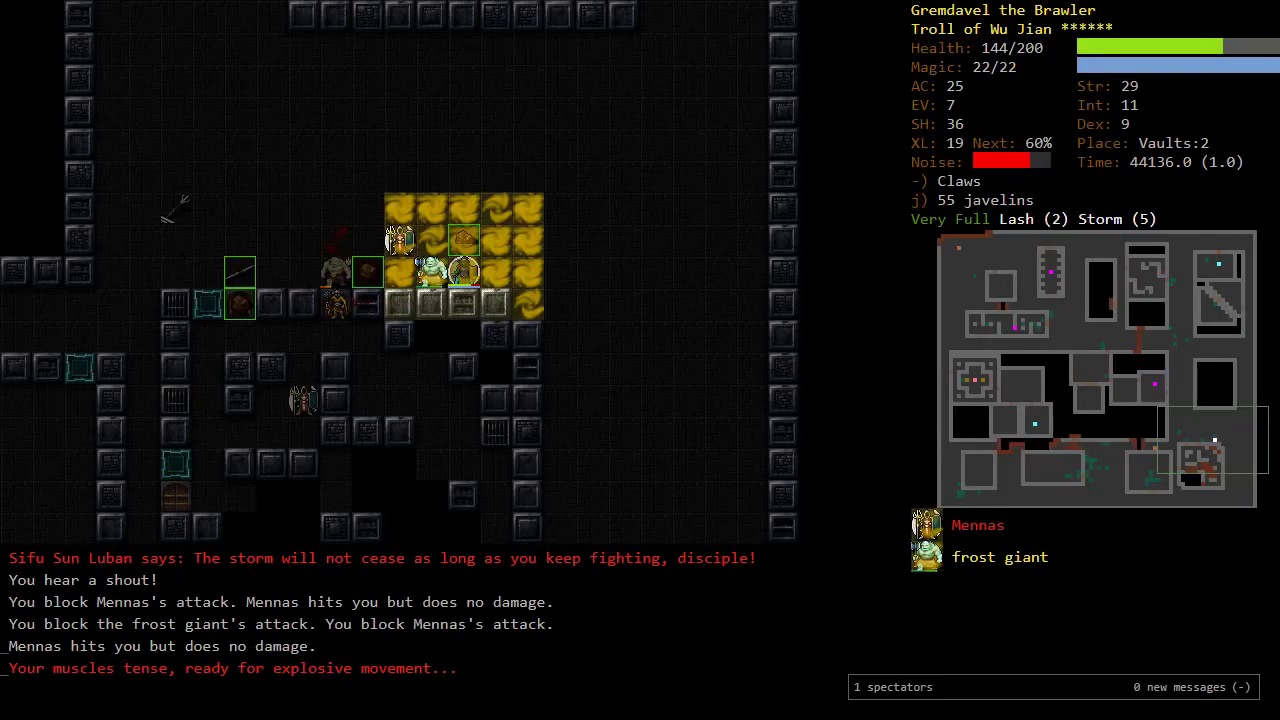
key(y)
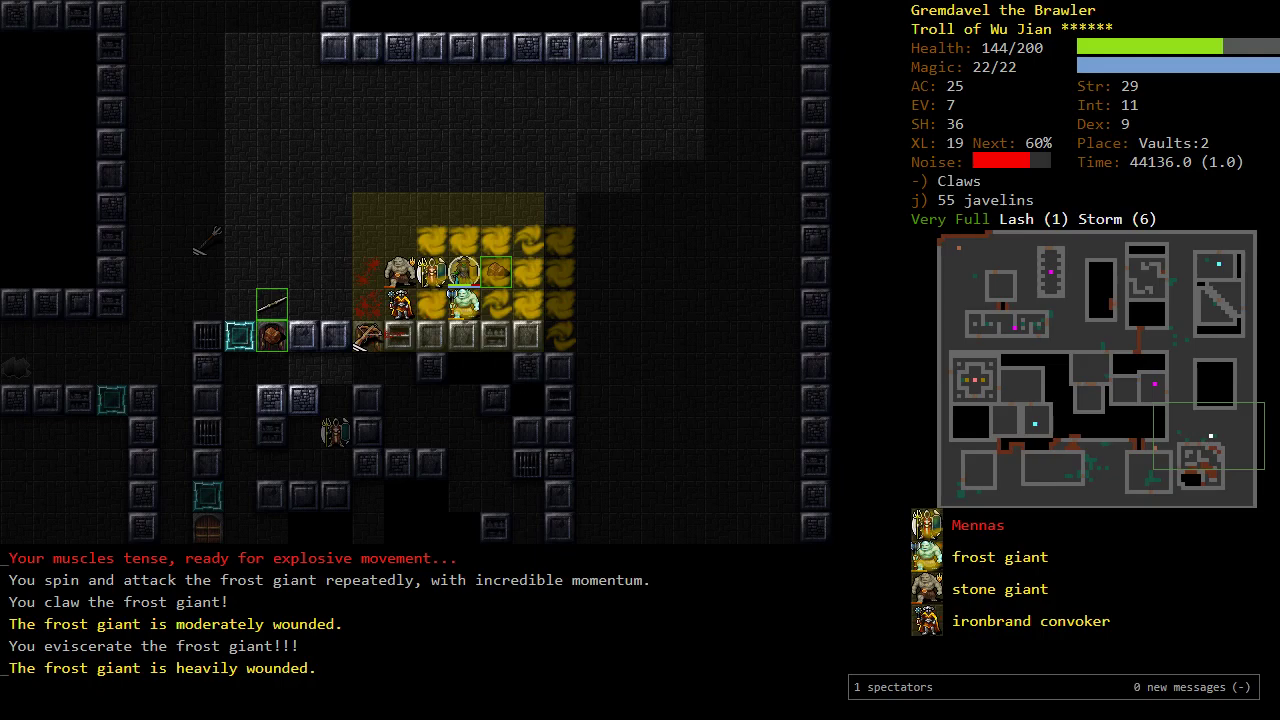
key(b)
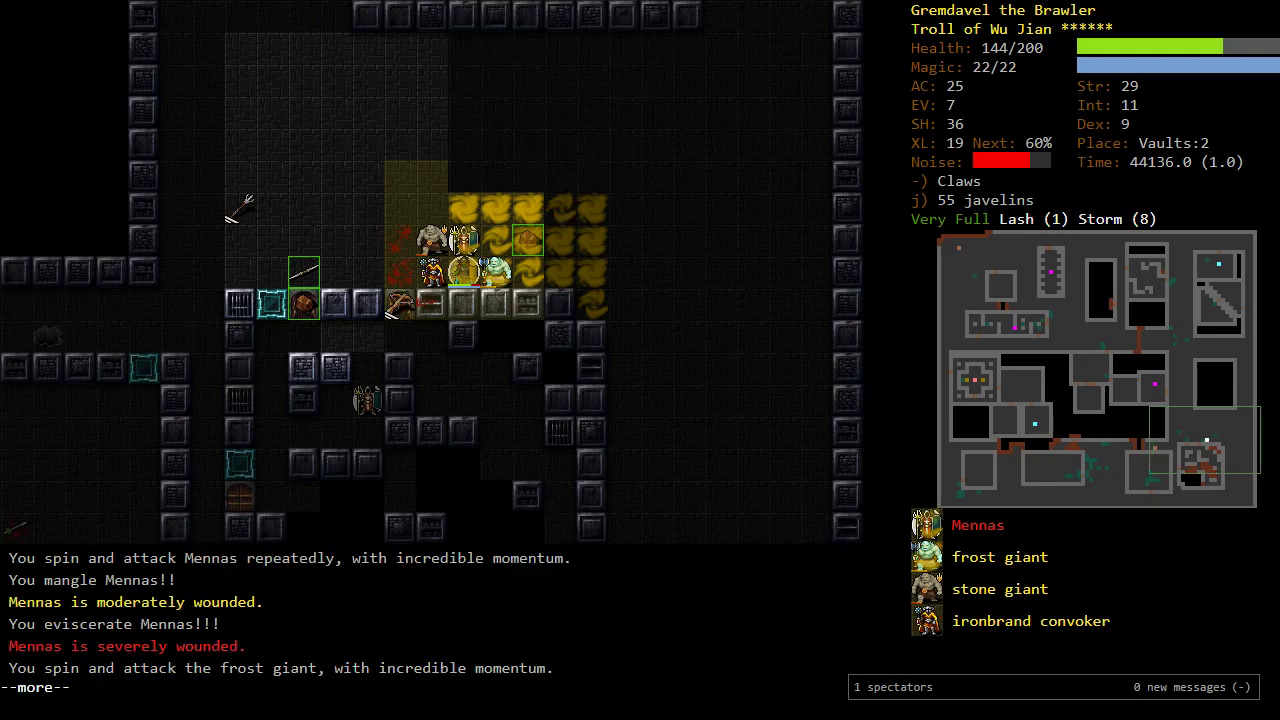
key(Return)
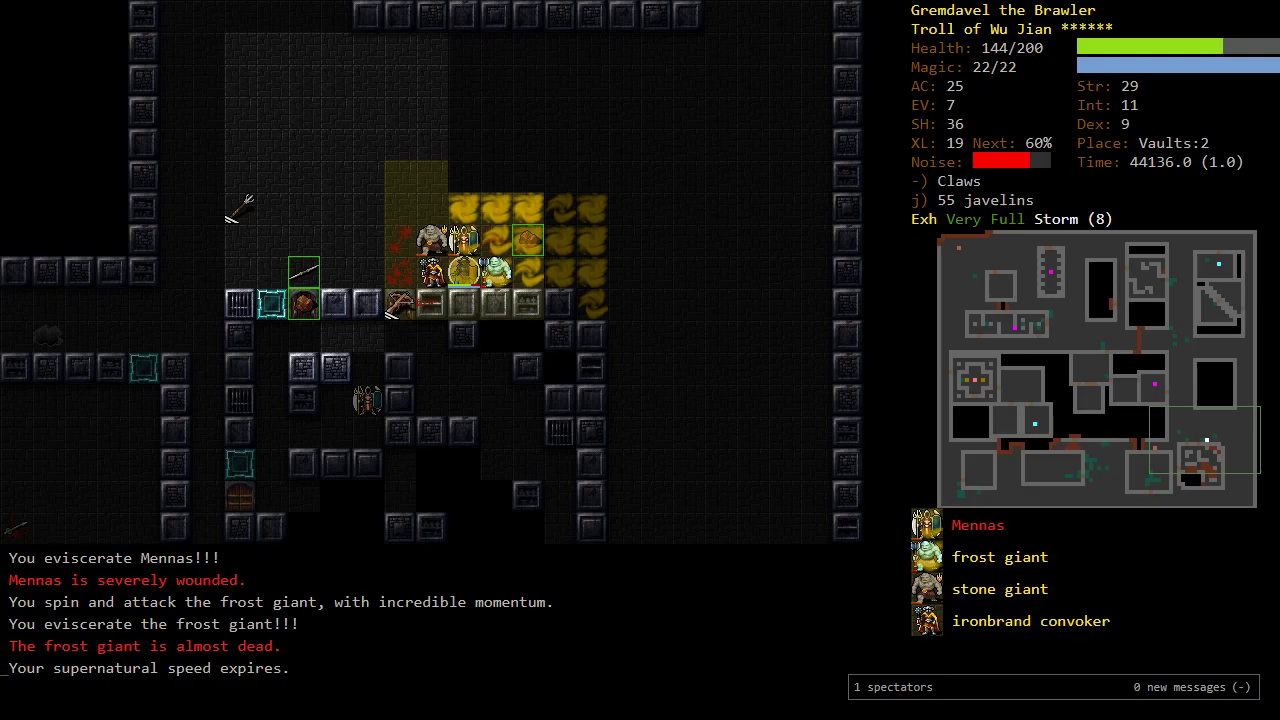
Step: Wall Jump onto the stone giant to kill it
key(a)
key(a)
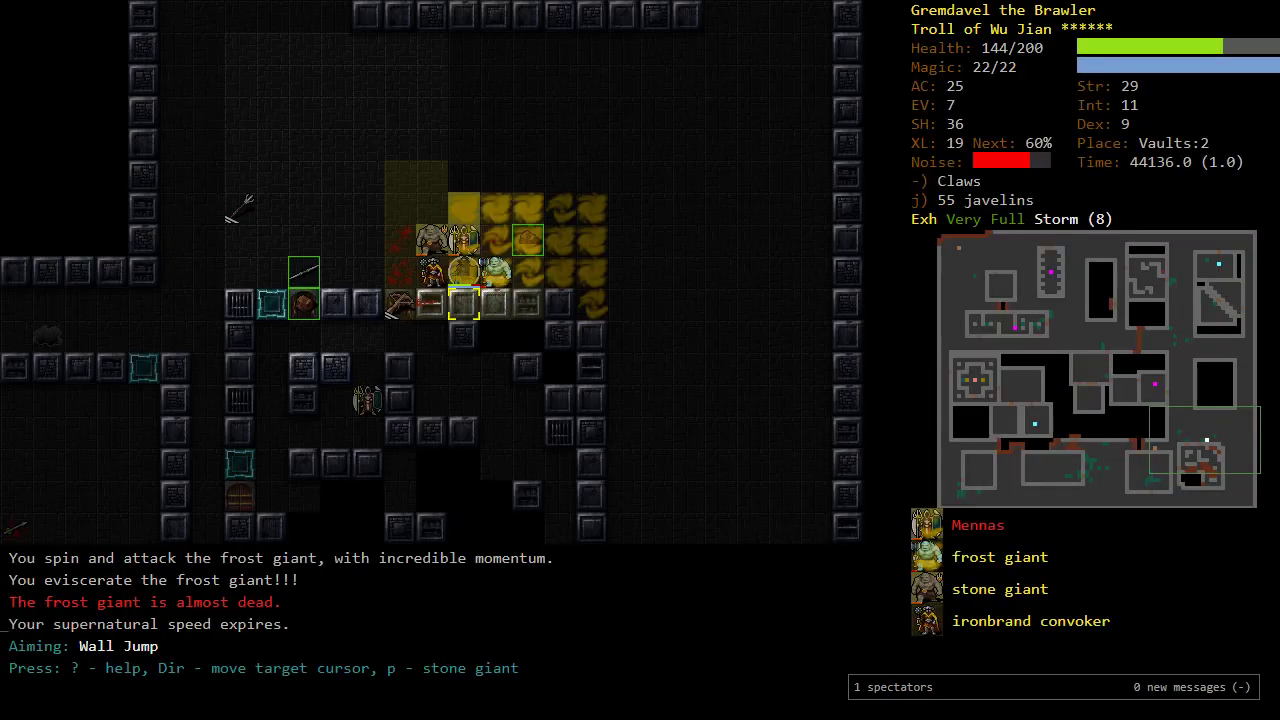
key(Return)
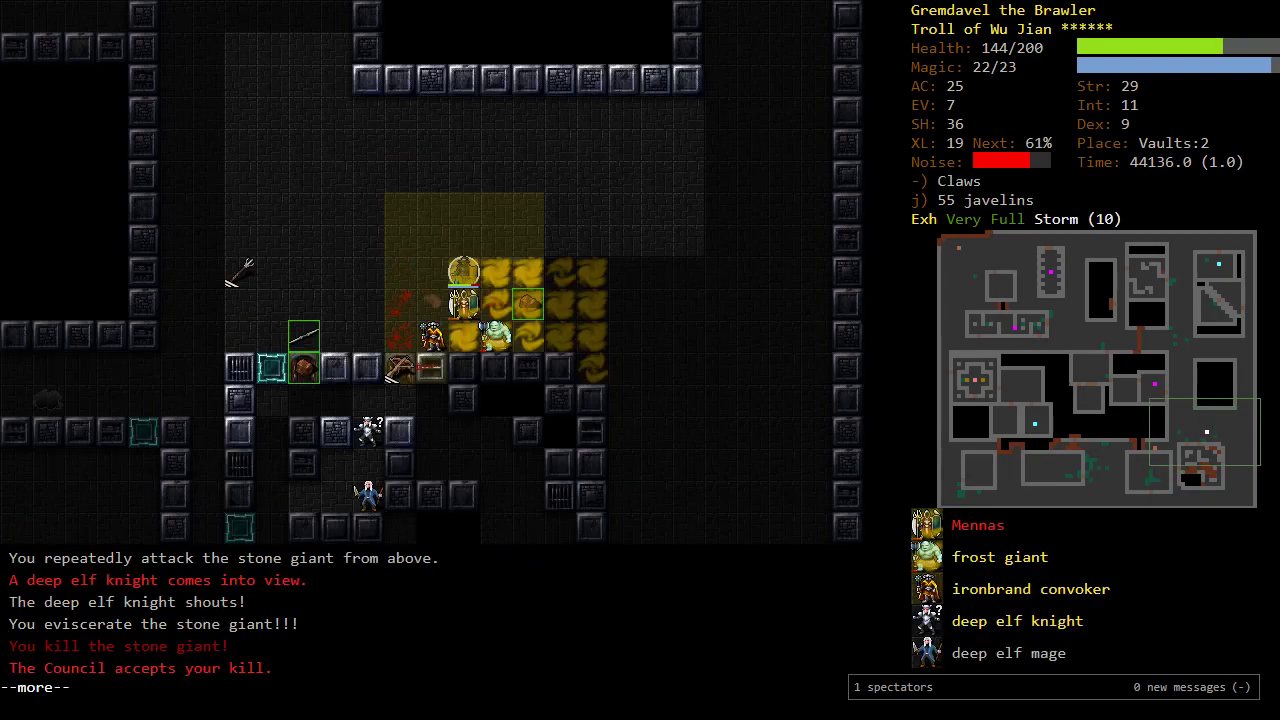
key(Return)
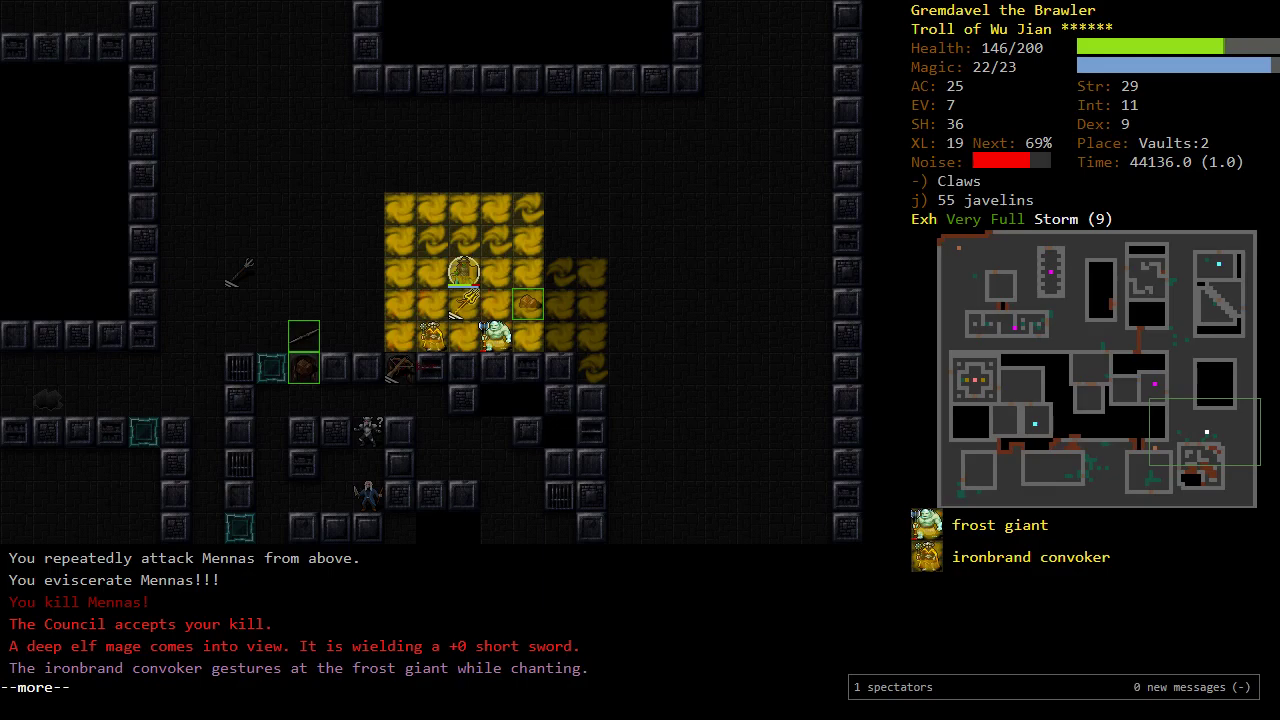
key(Return)
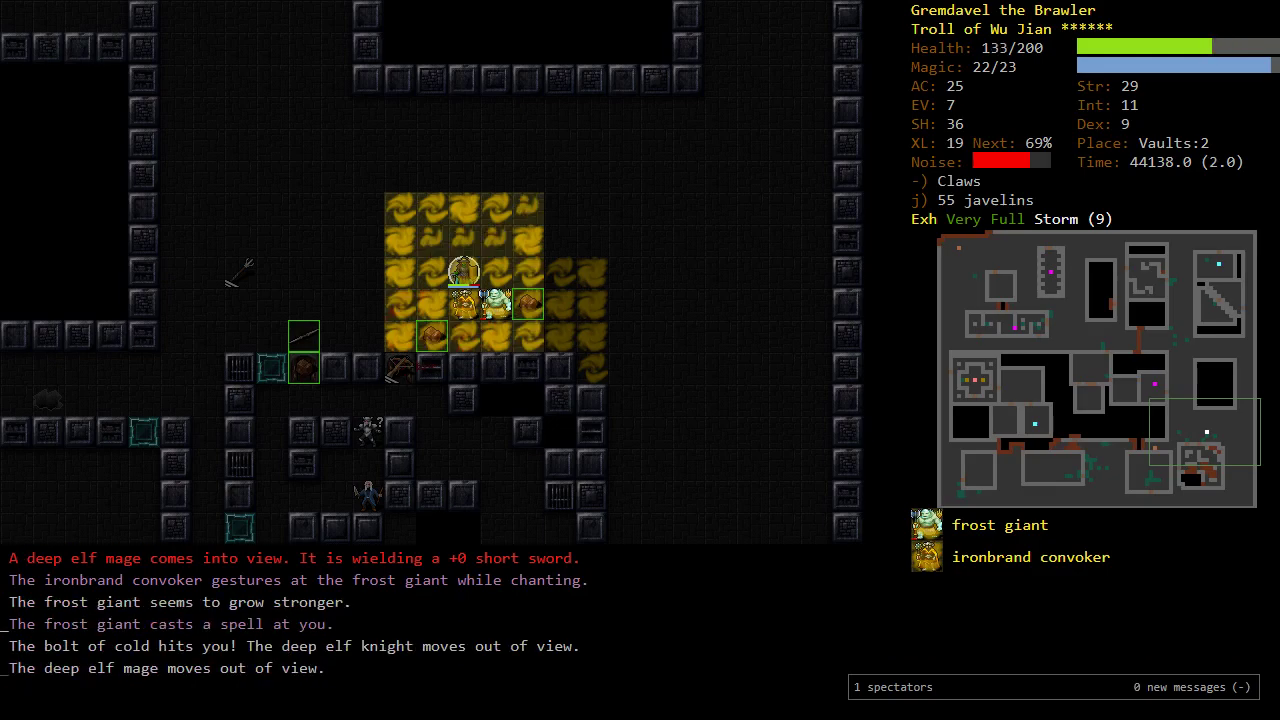
Step: Melee the frost giant, ironbrand convoker, deep elf knight and deep elf mage, killing the convoker and mage
key(n)
key(j)
key(j)
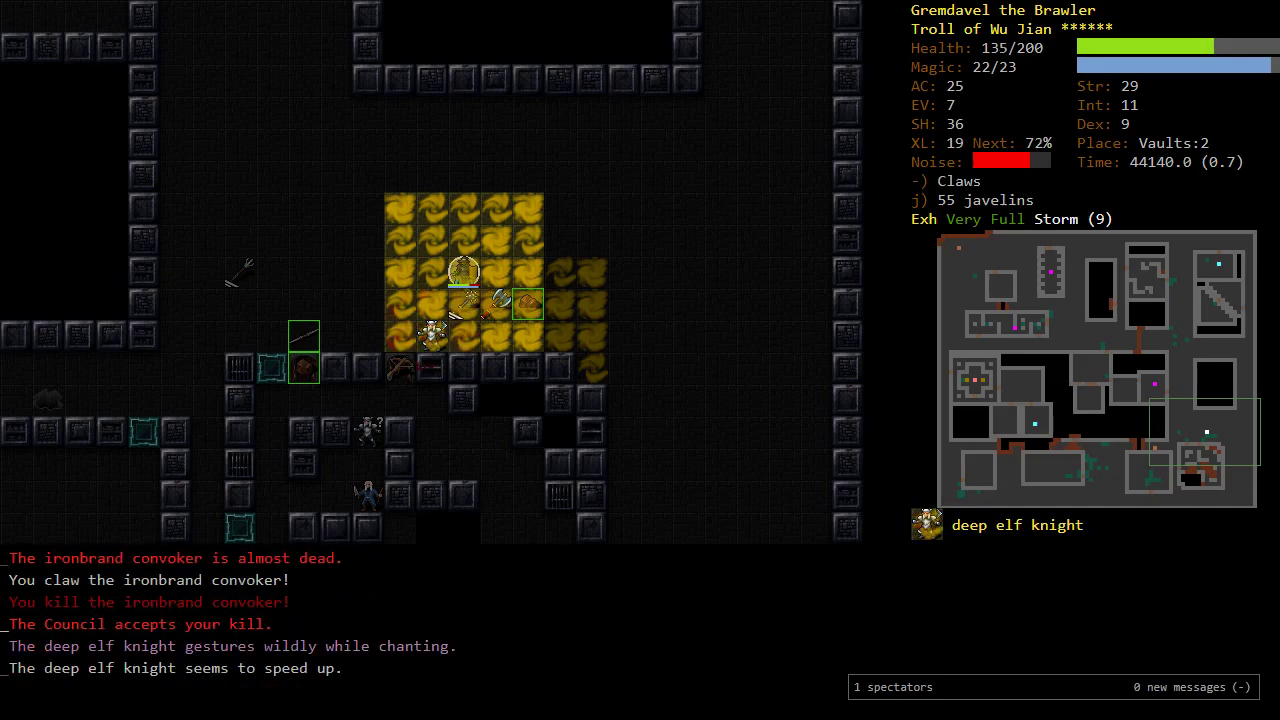
key(b)
key(j)
key(j)
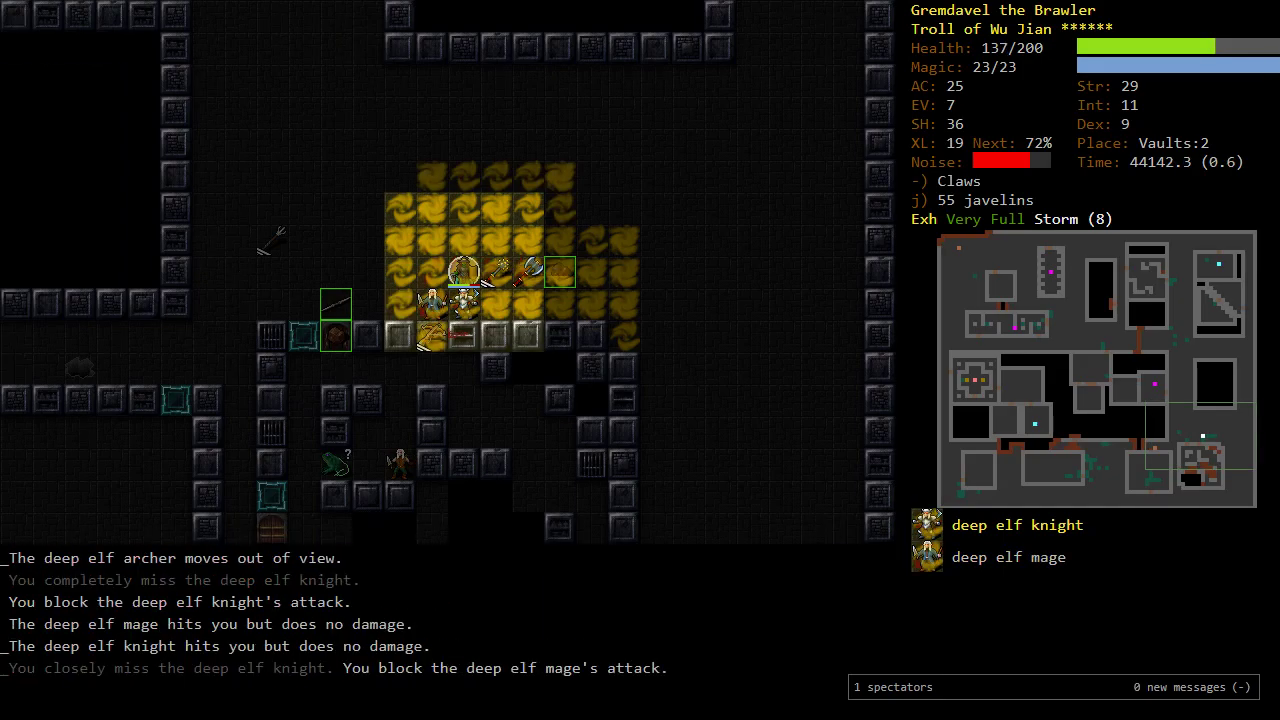
key(j)
key(j)
key(b)
key(b)
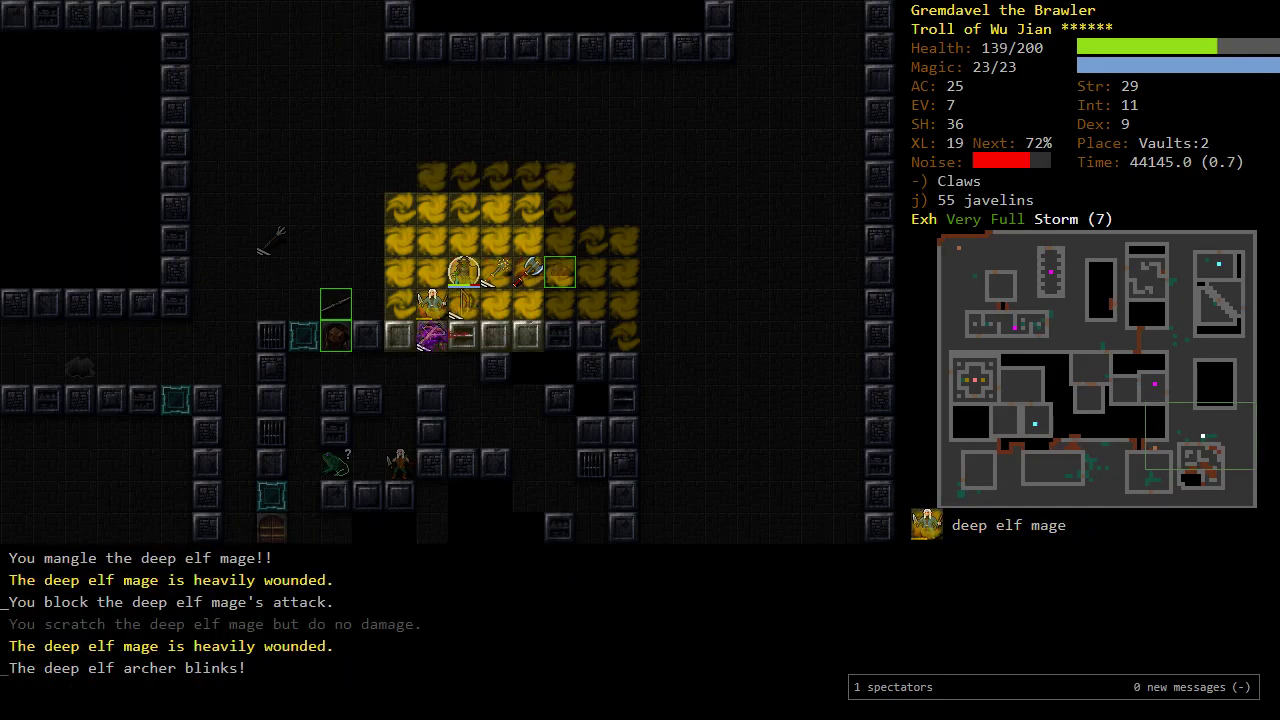
key(b)
key(b)
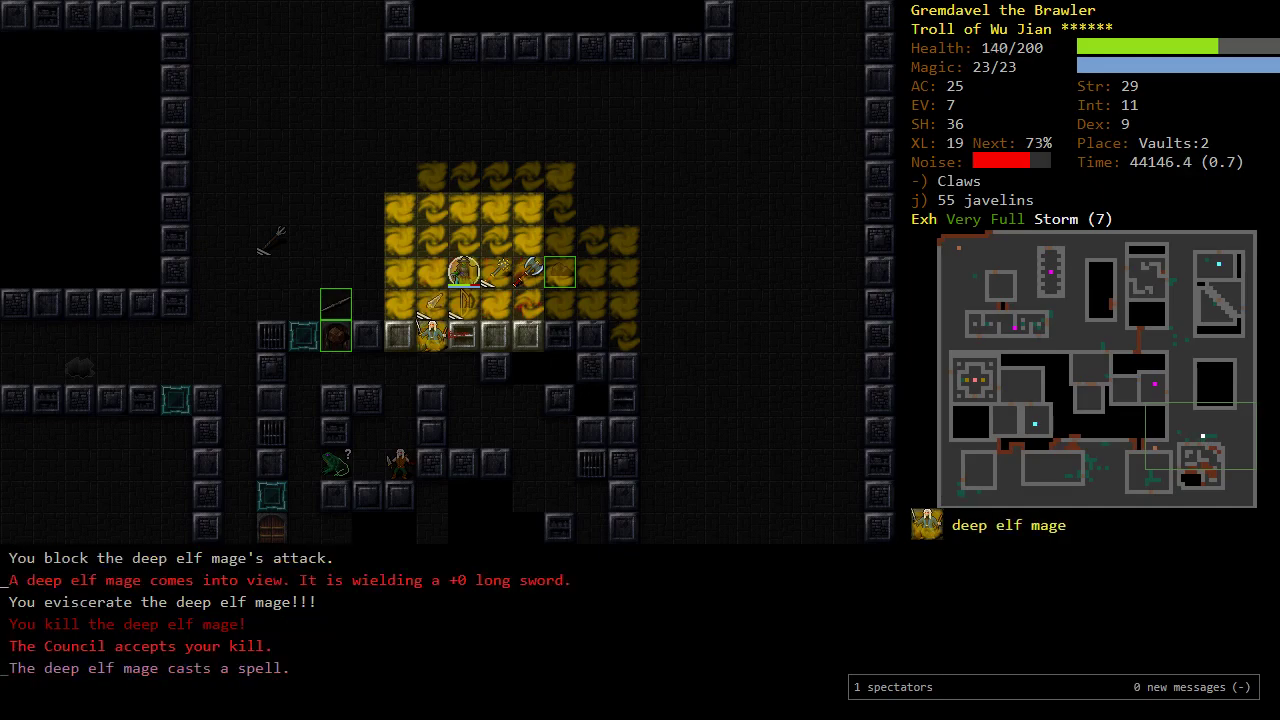
key(b)
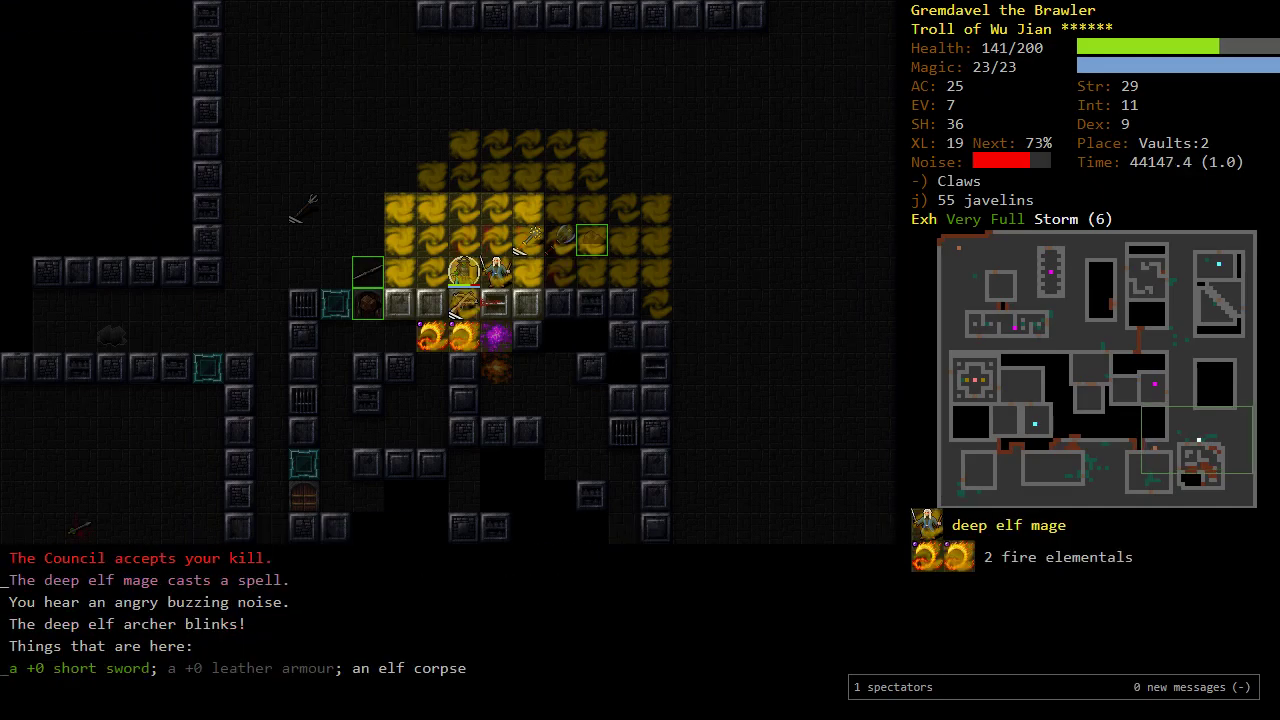
Step: Kill the queen bee and the deep elf archer, clearing the pending messages
key(Down)
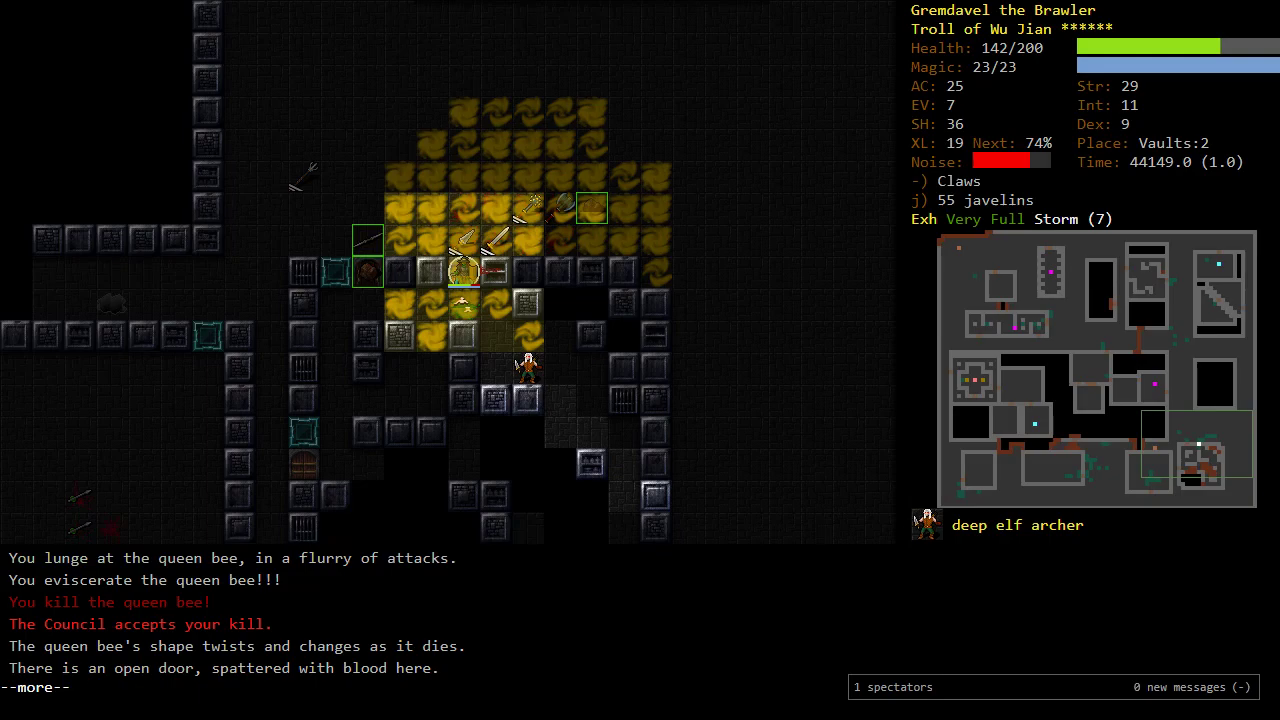
key(Return)
key(Page_Down)
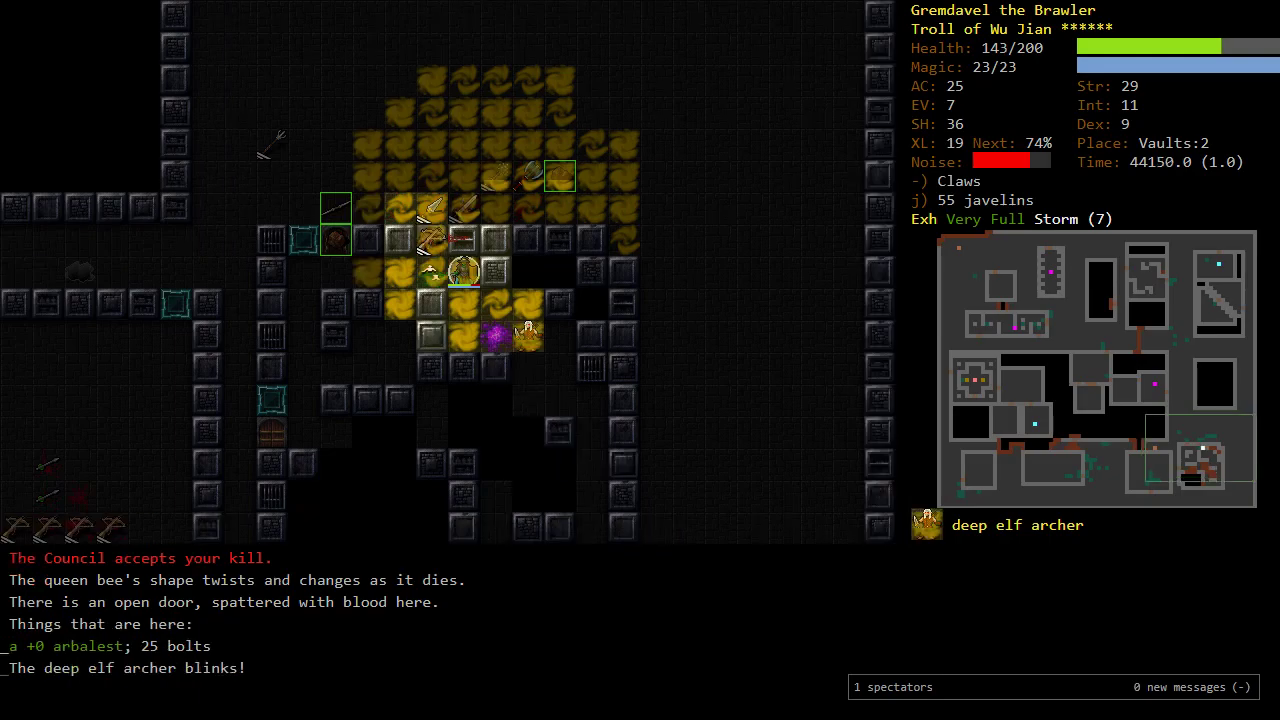
key(Page_Down)
key(Page_Down)
key(Page_Down)
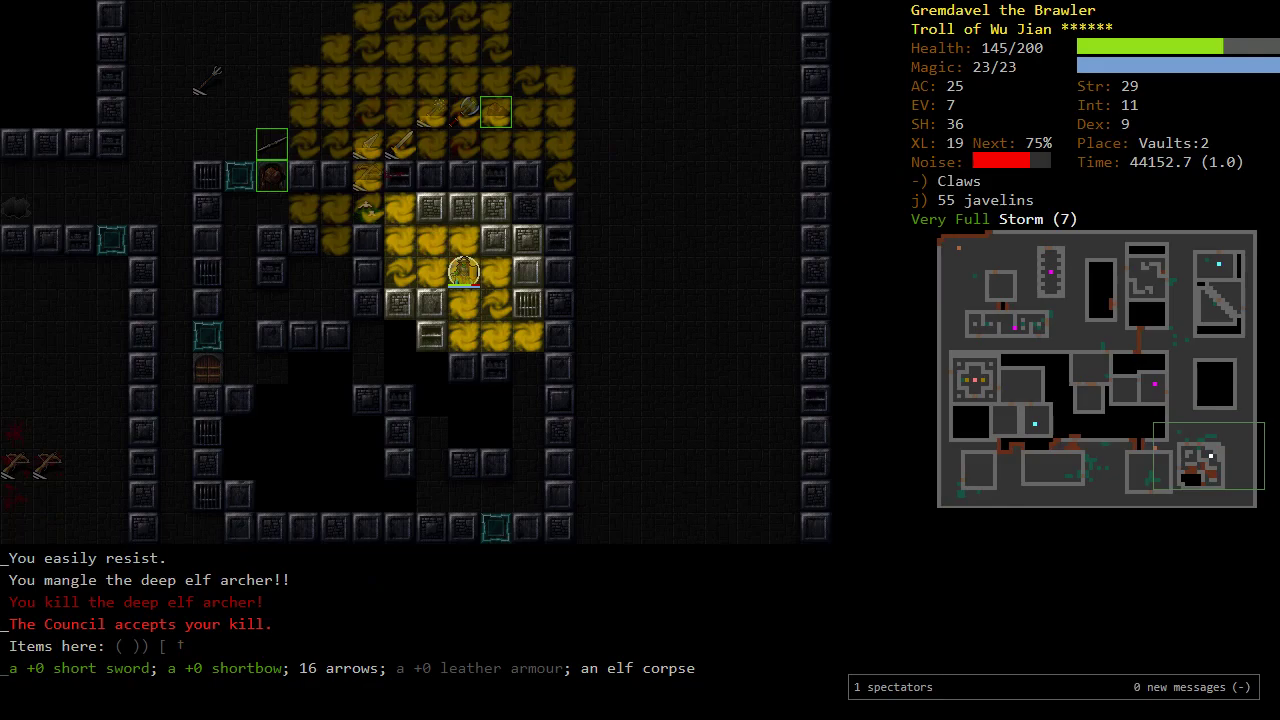
Step: Walk back through the vault northwest to the bloodied open doorway
key(Down)
key(Down)
key(Page_Down)
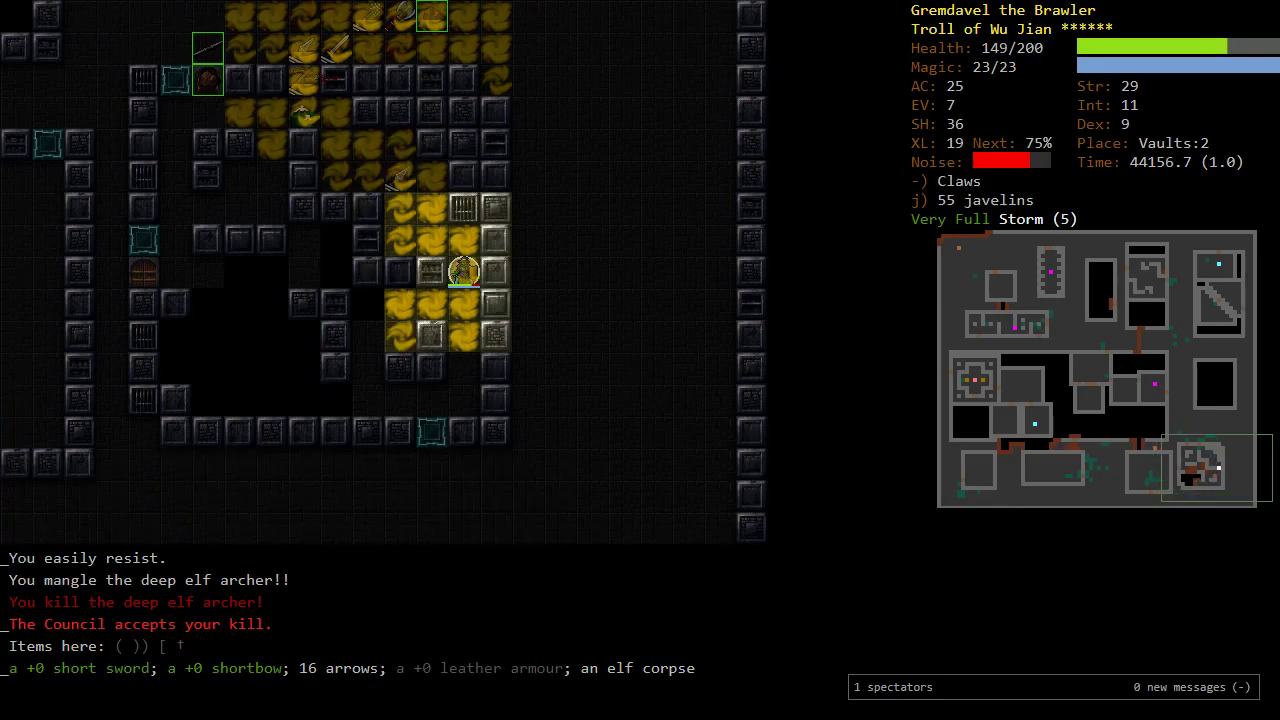
key(Page_Down)
key(Left)
key(Home)
key(Left)
key(Left)
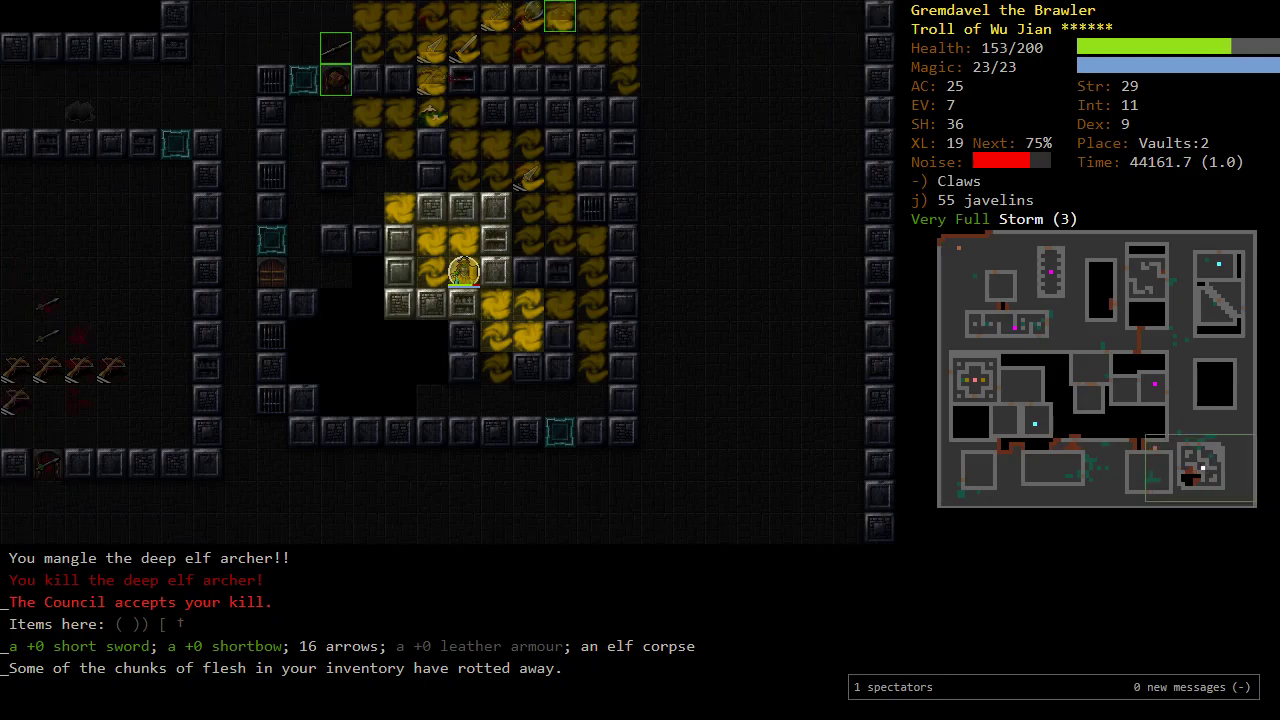
key(Home)
key(Up)
key(Up)
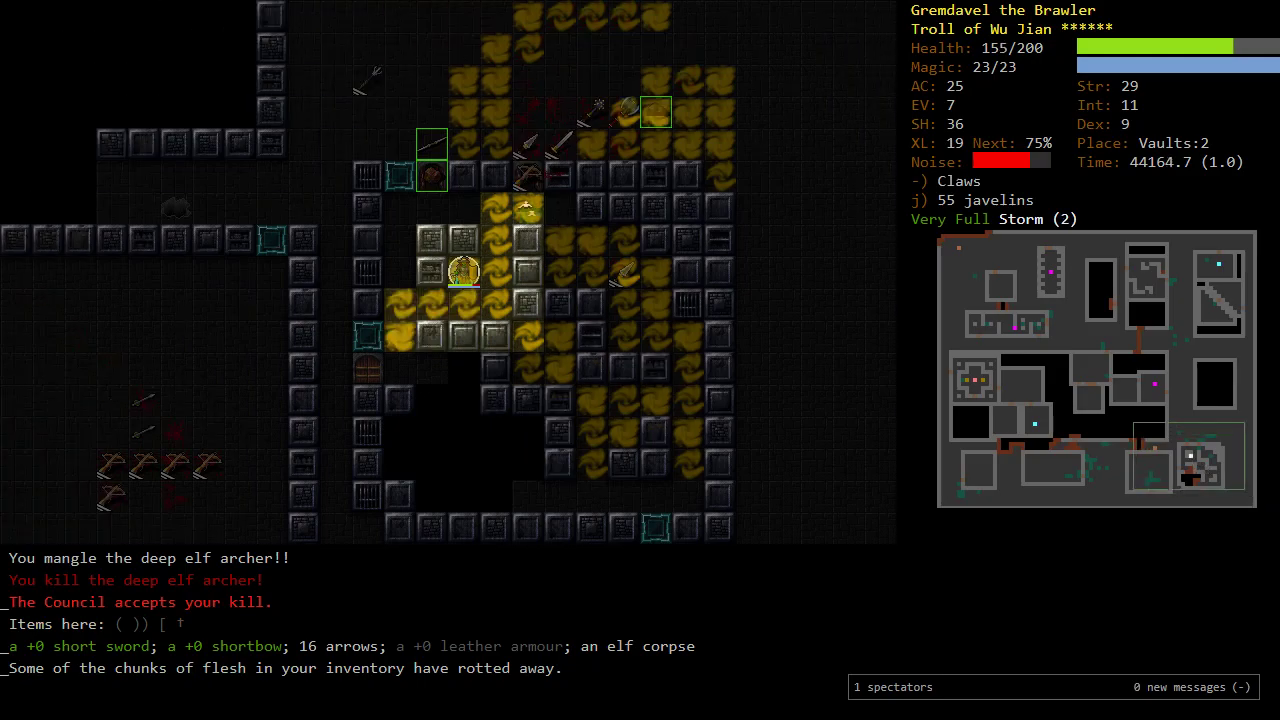
key(Home)
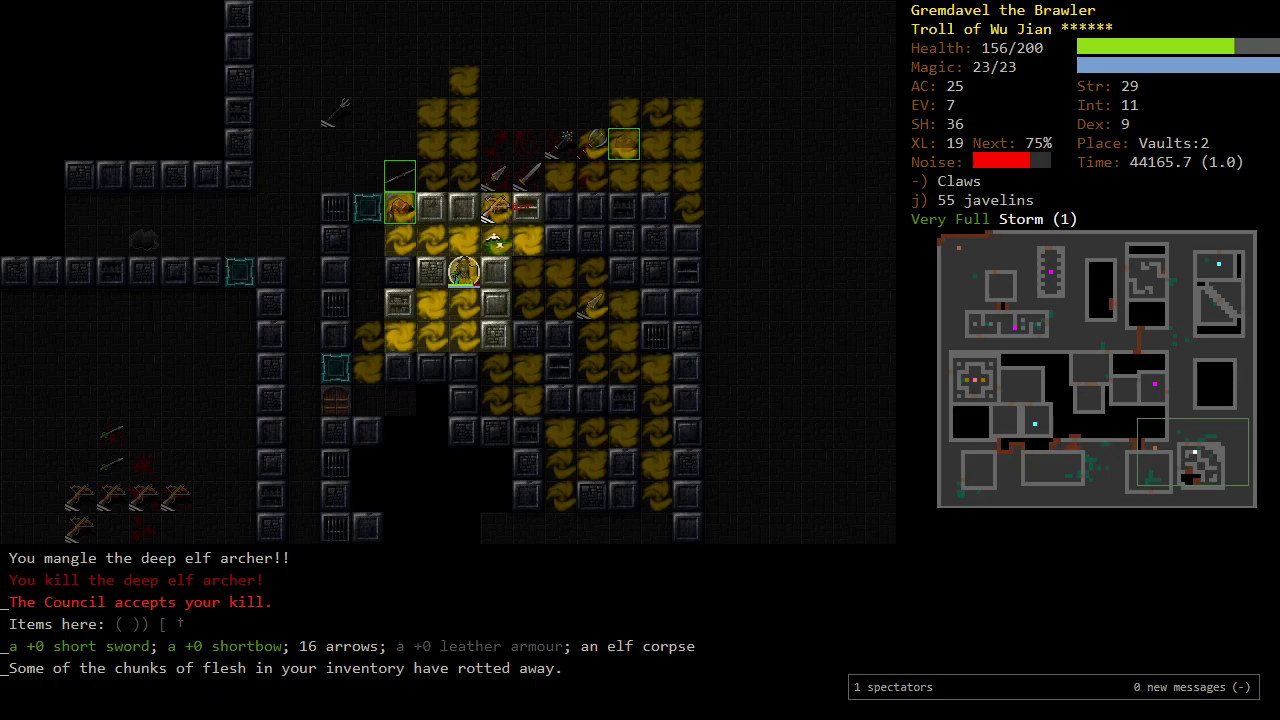
key(y)
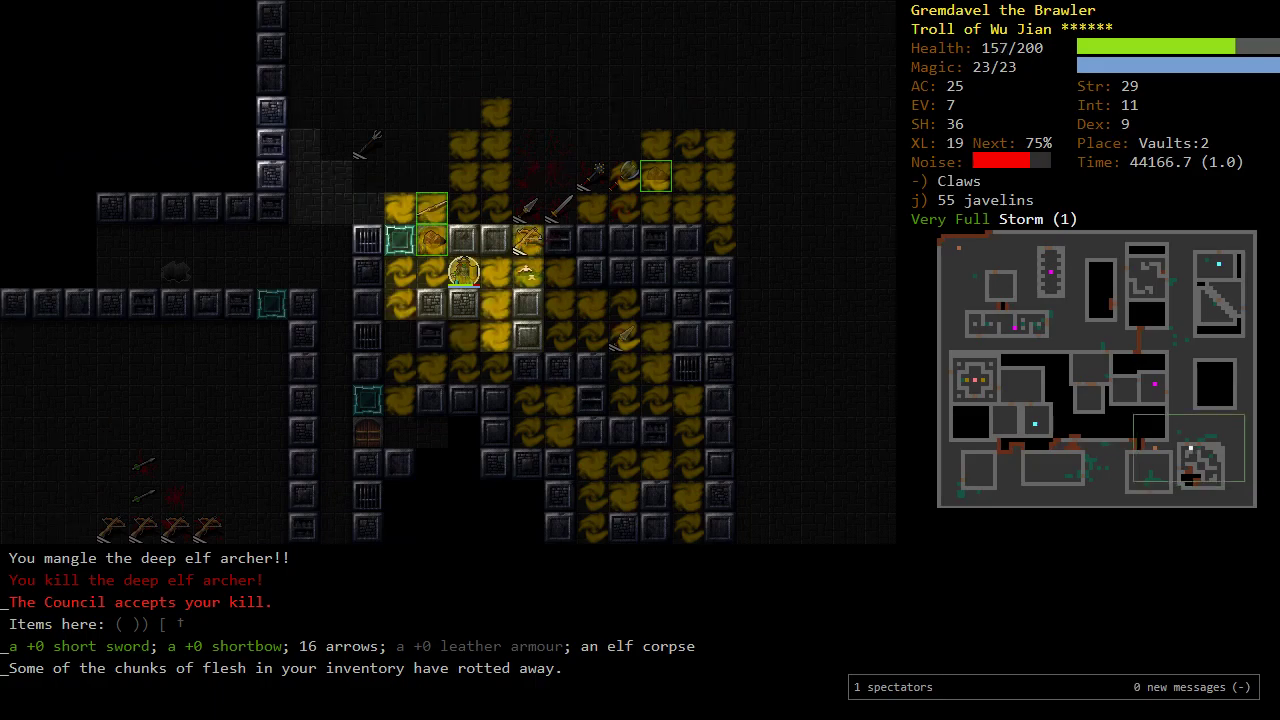
Step: Gather a rock, recover the javelin, and rest to full health by the doorway
key(y)
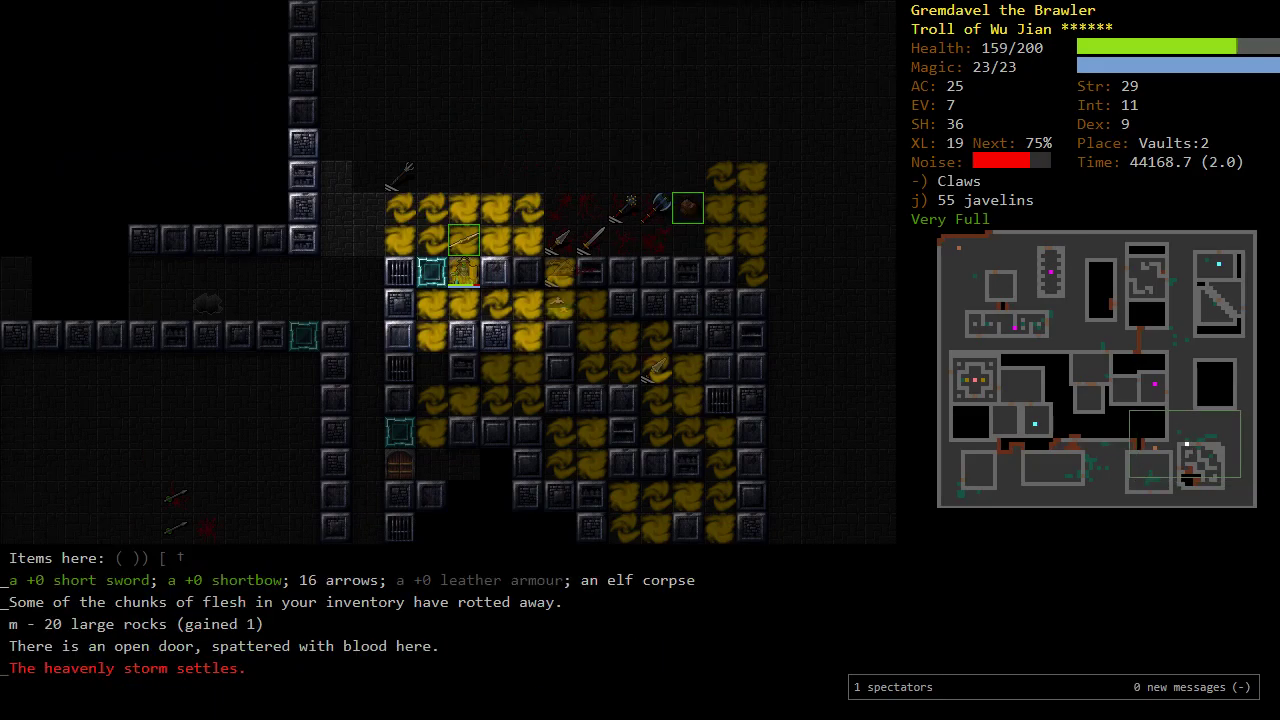
key(k)
key(j)
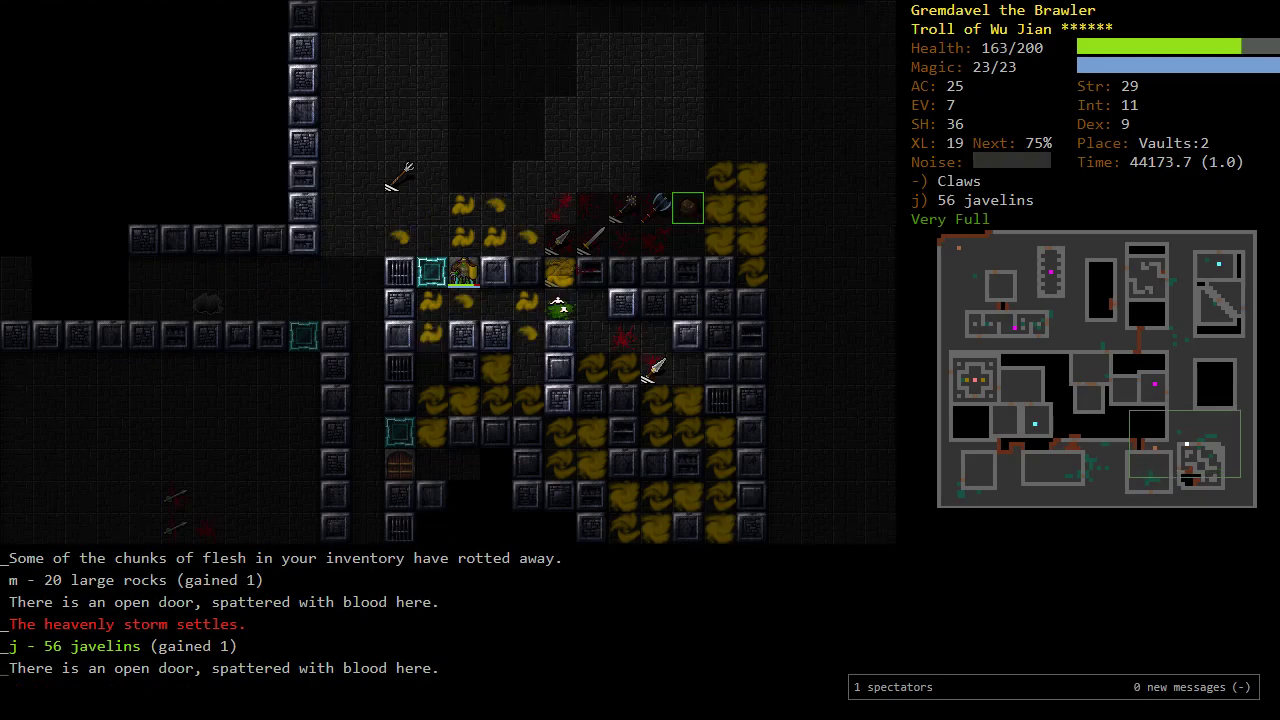
key(u)
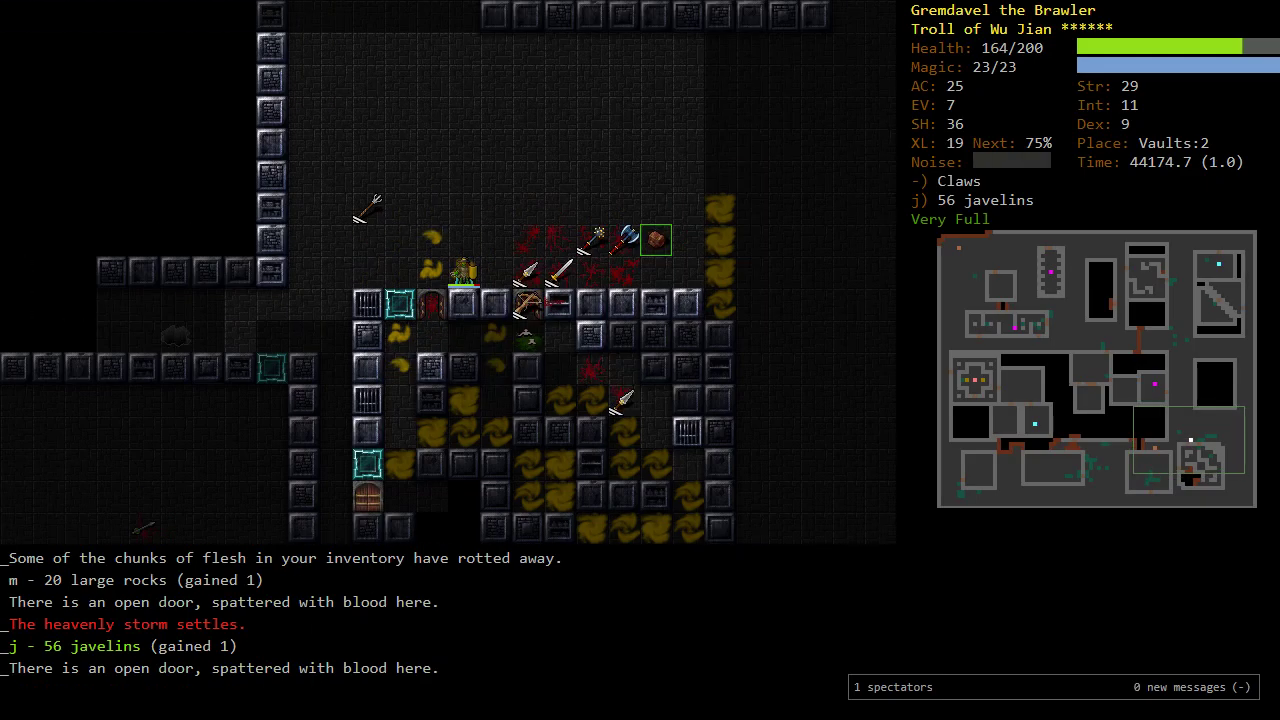
key(5)
Step: Butcher the elf corpse, the second corpse and the human corpse in the eastern piles
key(l)
key(l)
key(l)
key(h)
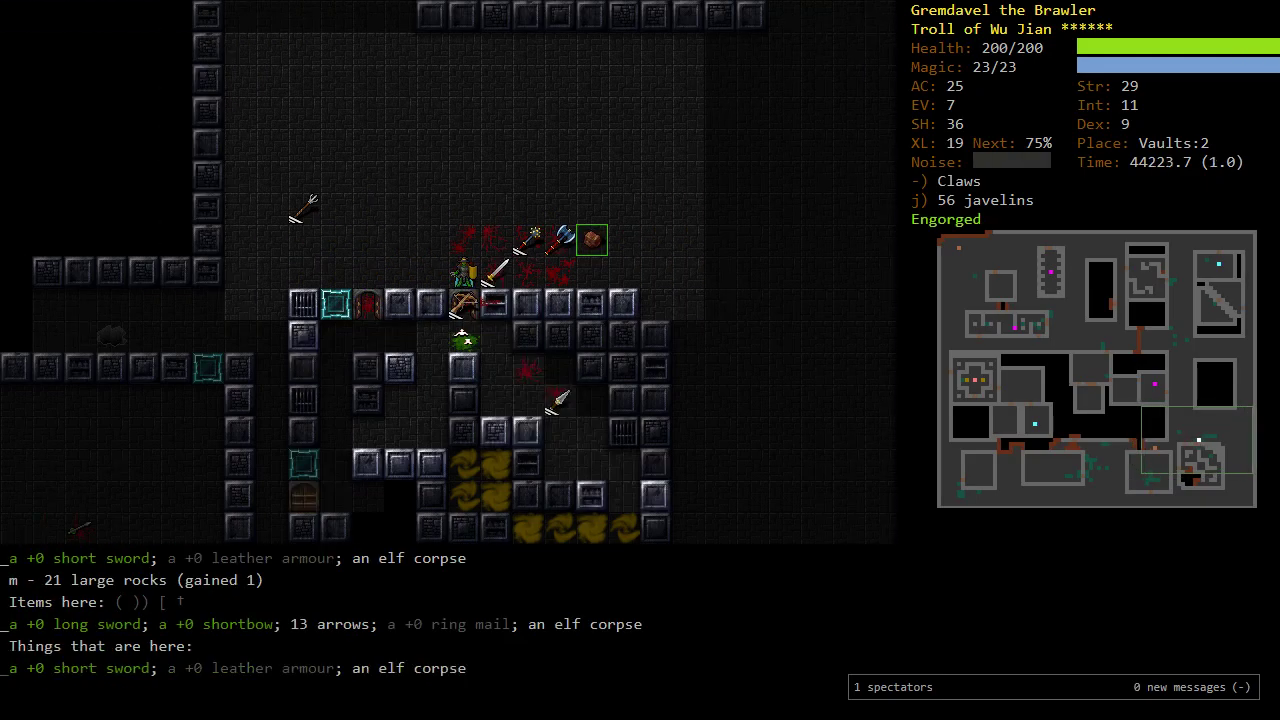
key(c)
key(l)
key(c)
key(u)
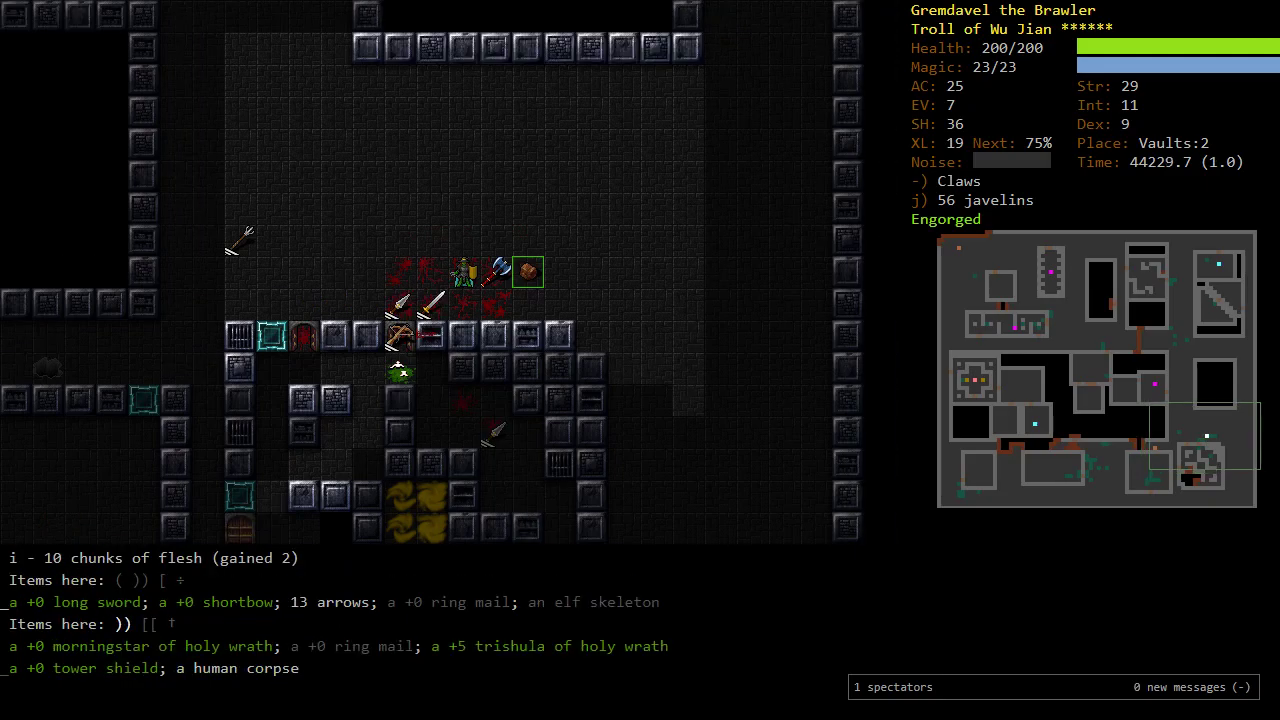
key(c)
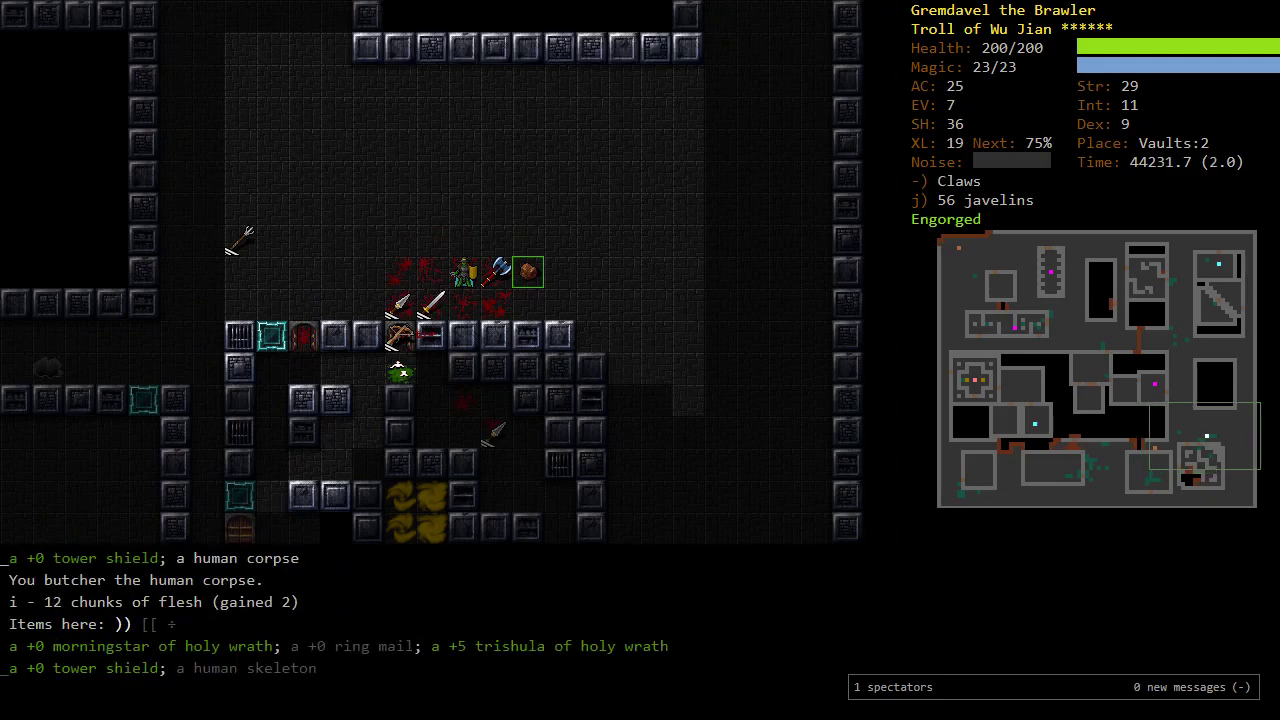
Step: Check the floor items without taking any, then walk east past the battleaxe of freezing
key(g)
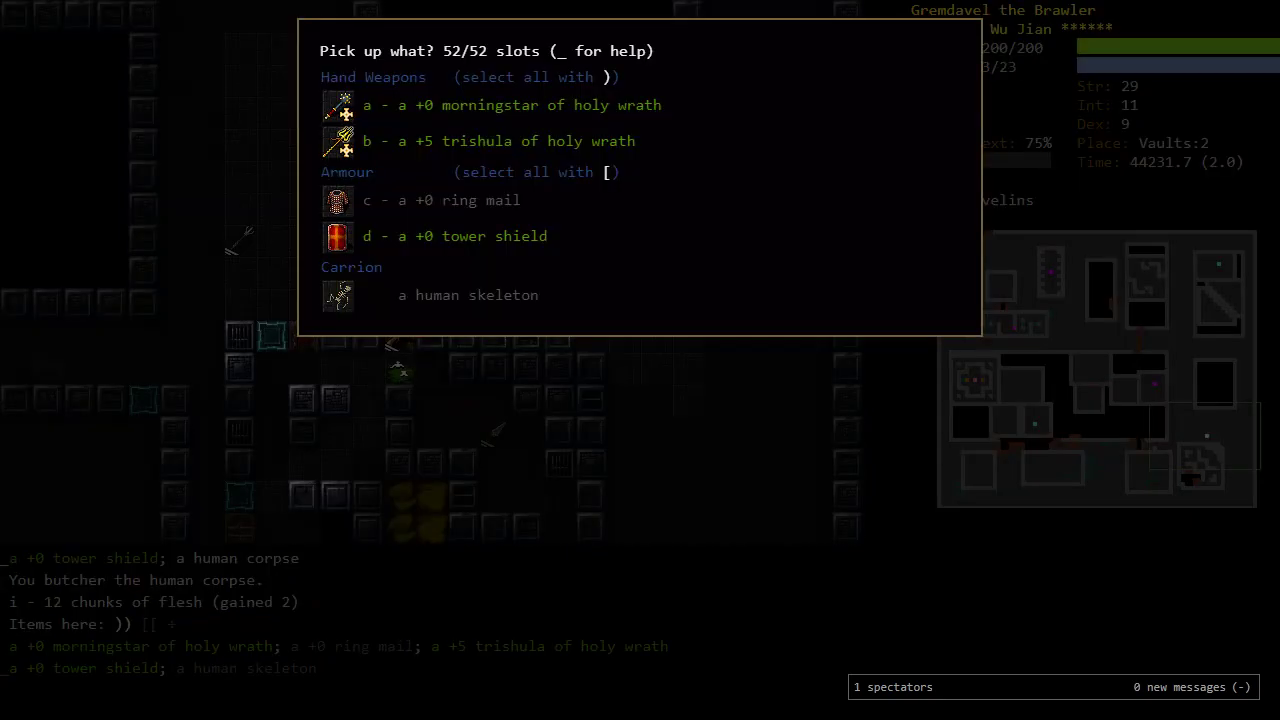
key(Escape)
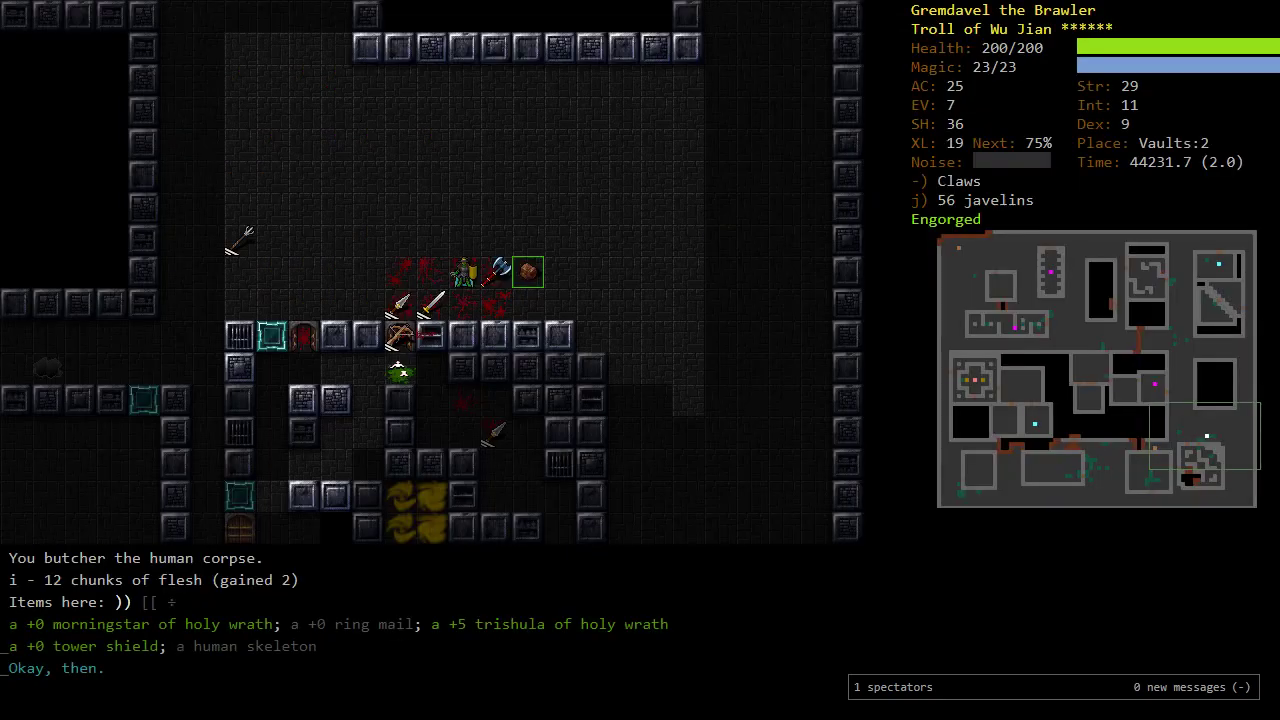
key(l)
key(l)
Step: Walk west past the long sword pile to the short sword pile and butcher the elf corpse
key(b)
key(h)
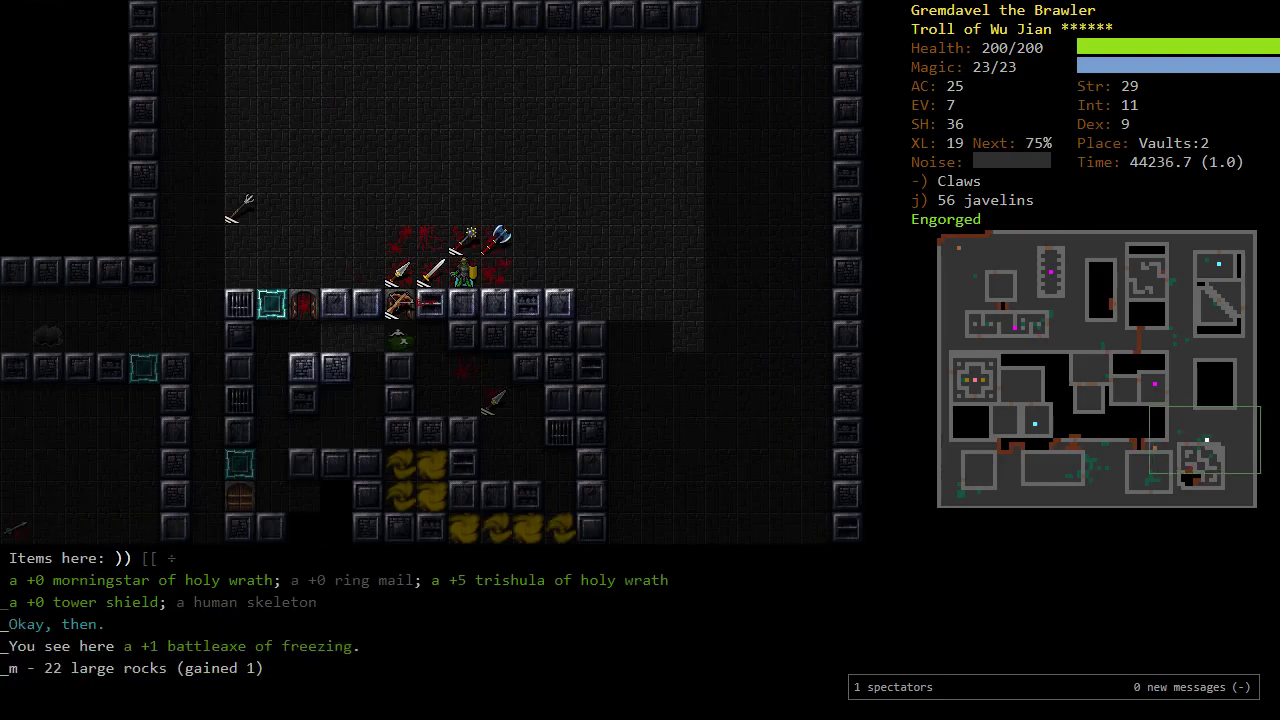
key(h)
key(b)
key(j)
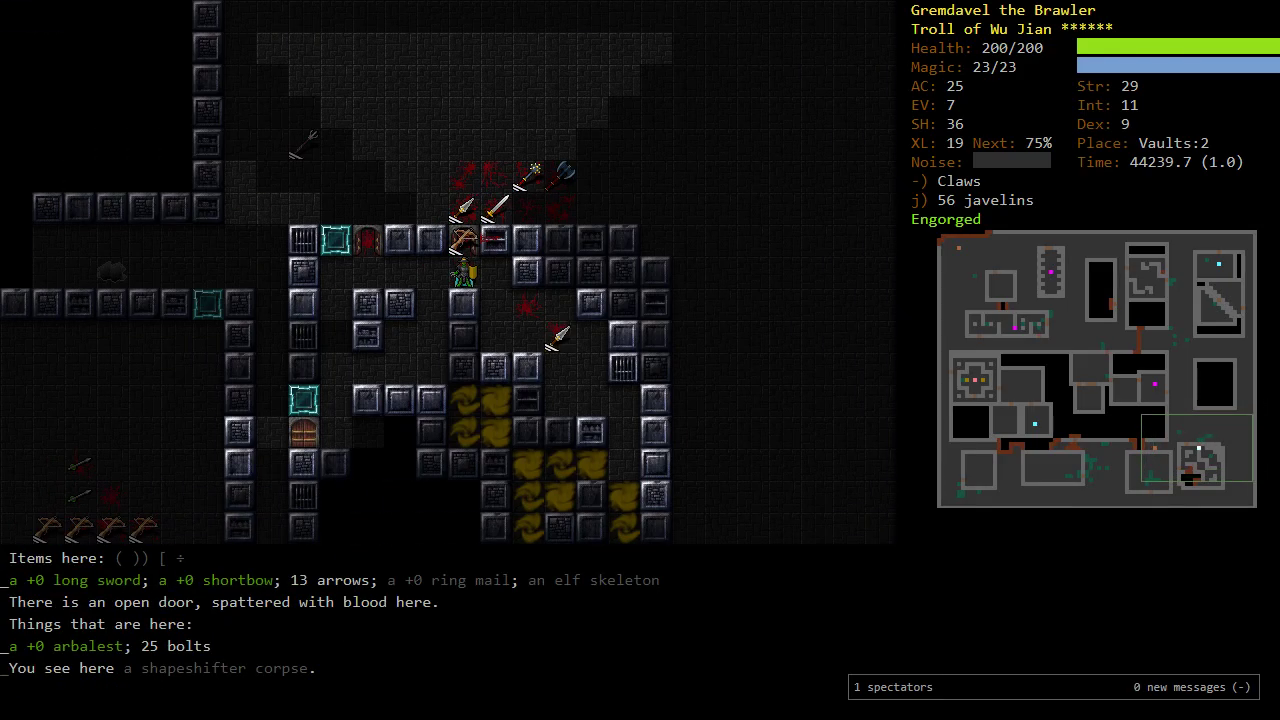
key(o)
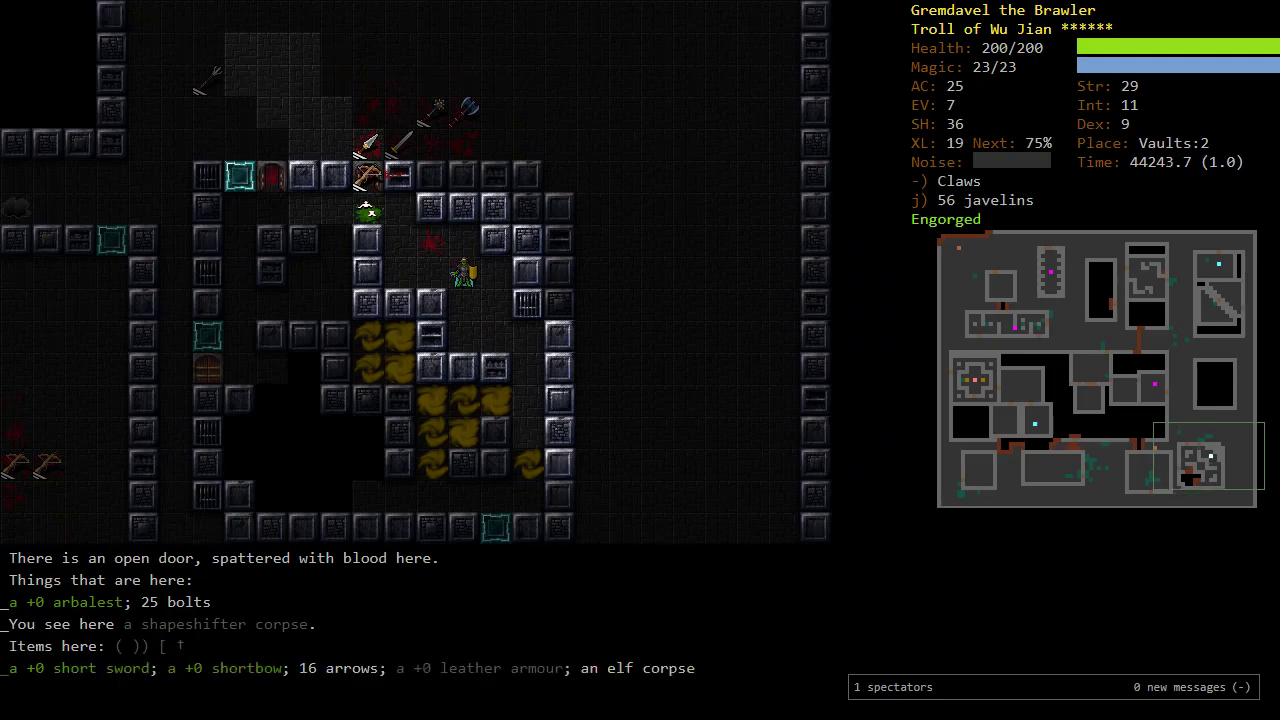
key(c)
Step: Check the ability list, then auto-explore to collect a potion of curing and open the door
key(n)
key(n)
key(j)
key(a)
key(Escape)
key(o)
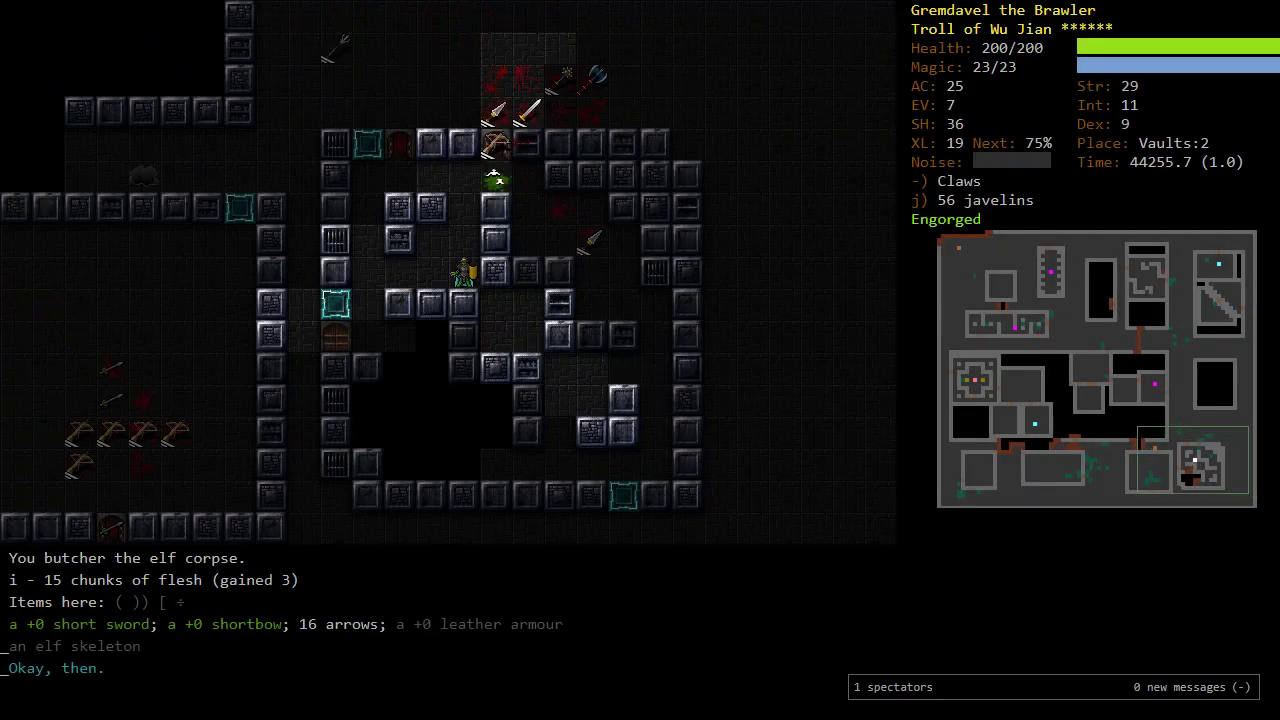
key(o)
key(o)
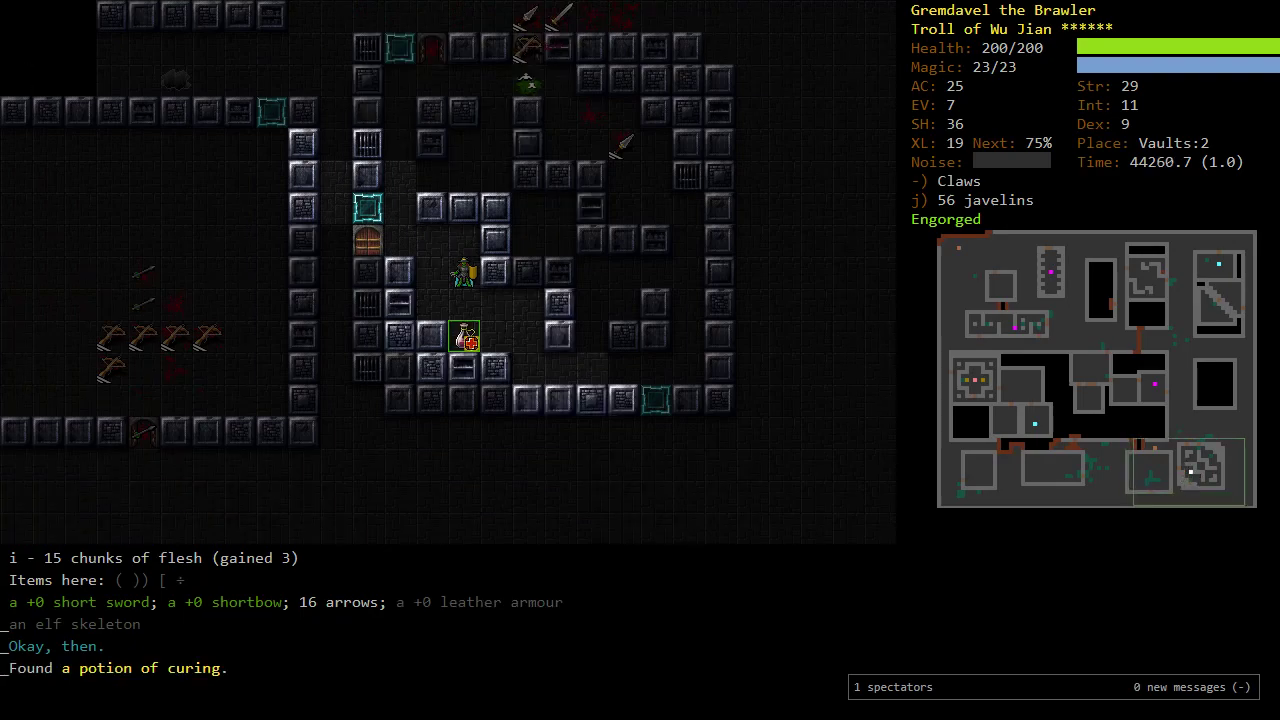
key(o)
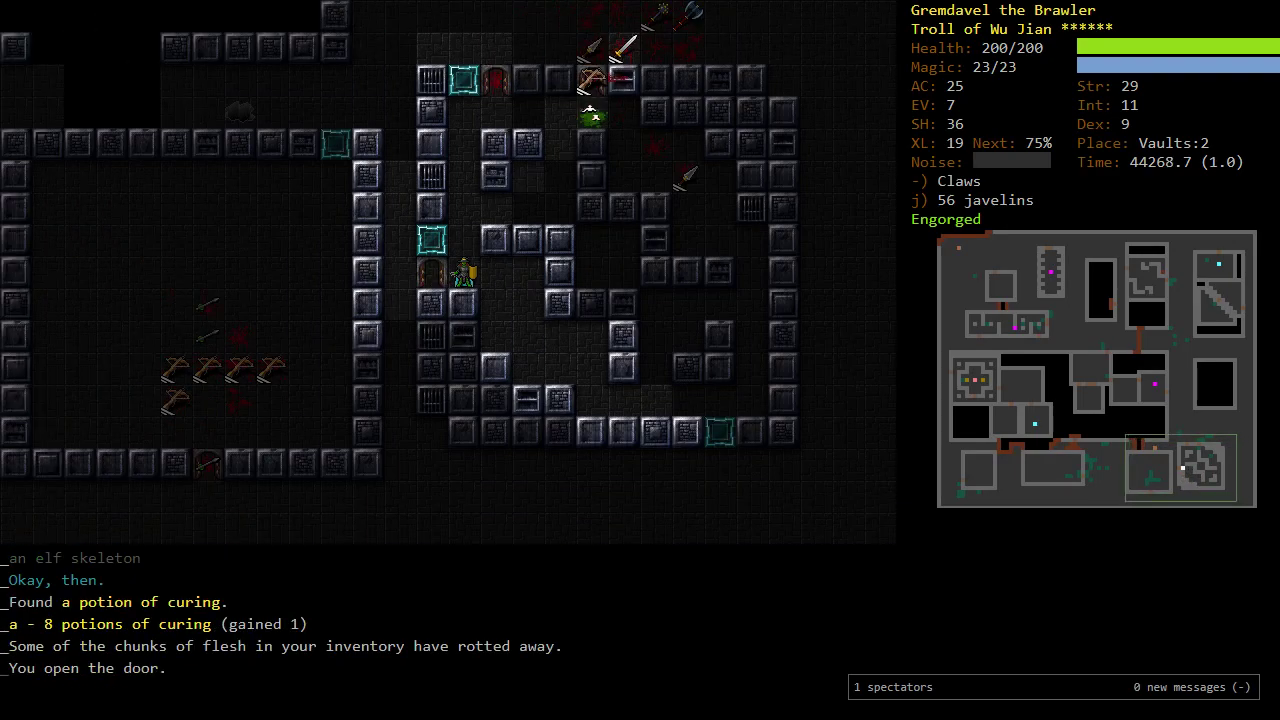